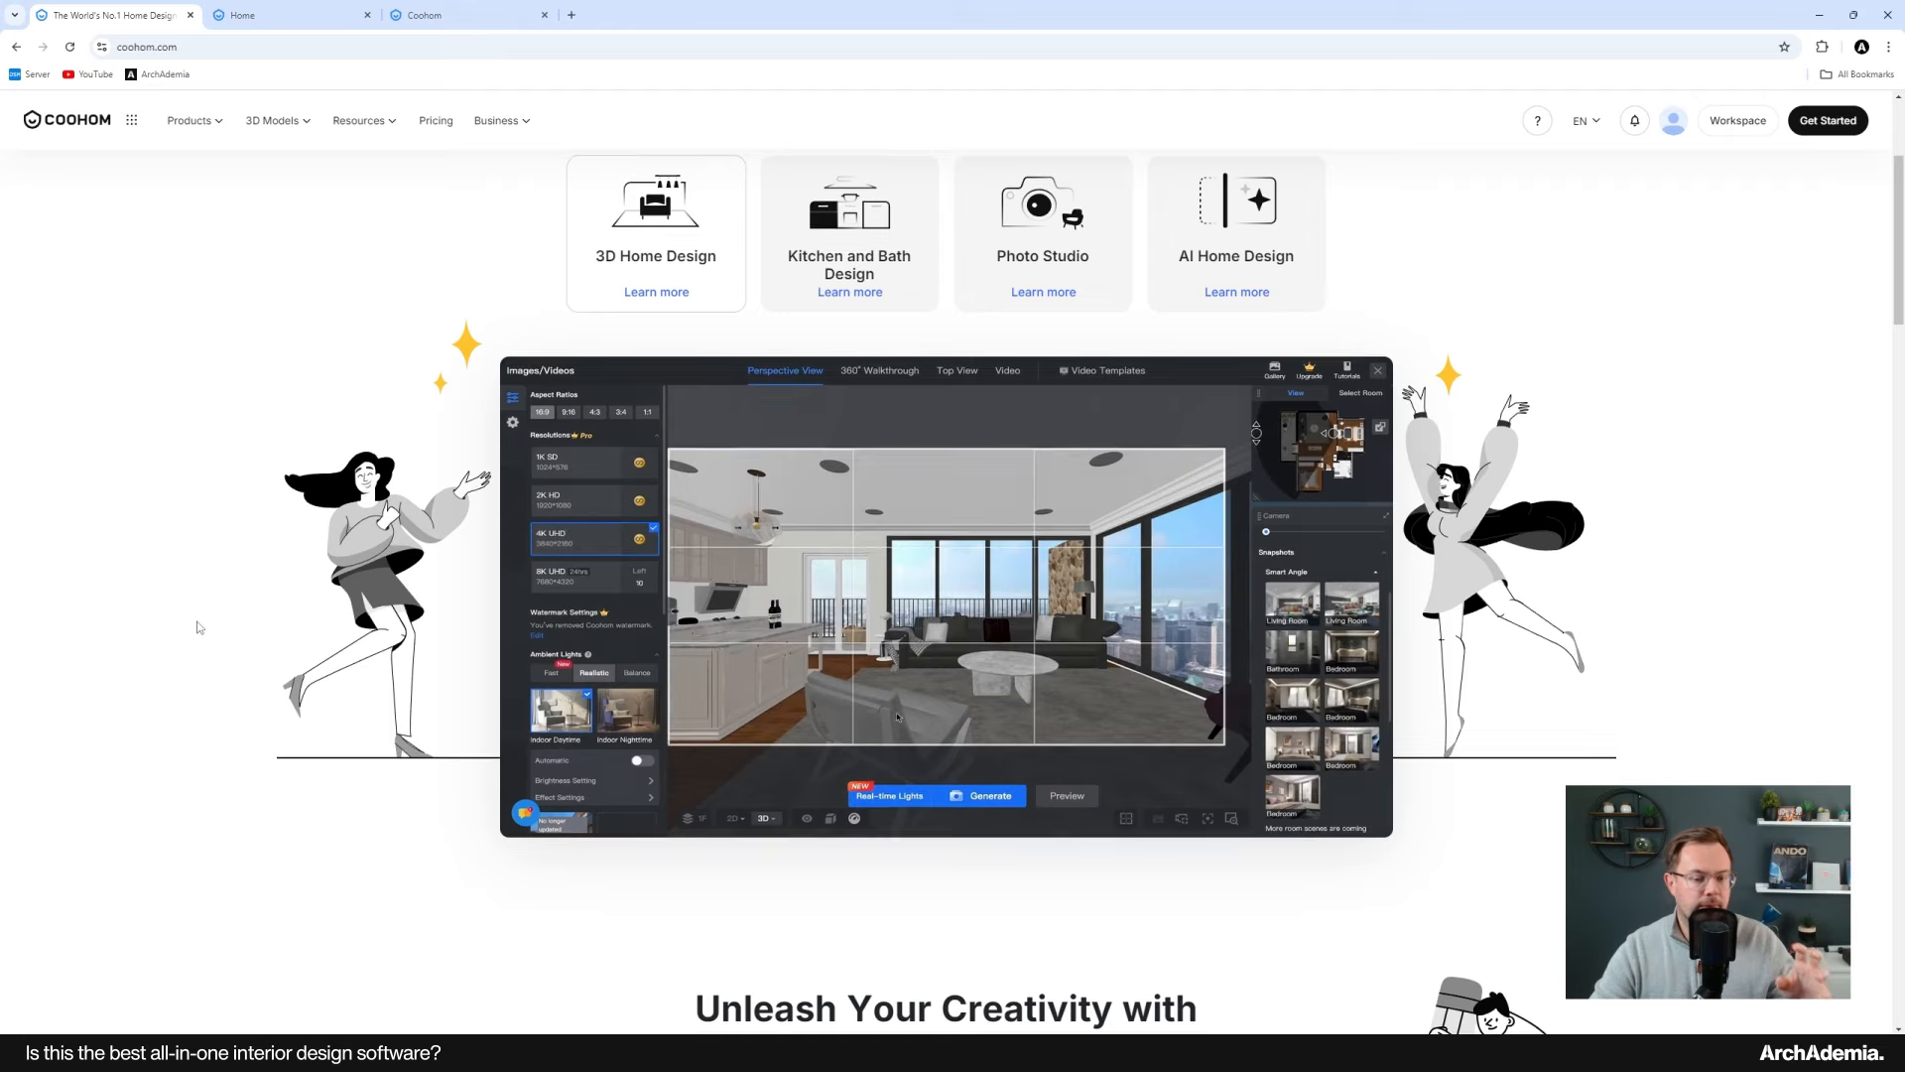
Step: Browse the feature showcase on the Coohom homepage, including the floor plan design demo
scroll(199, 631, down, 6)
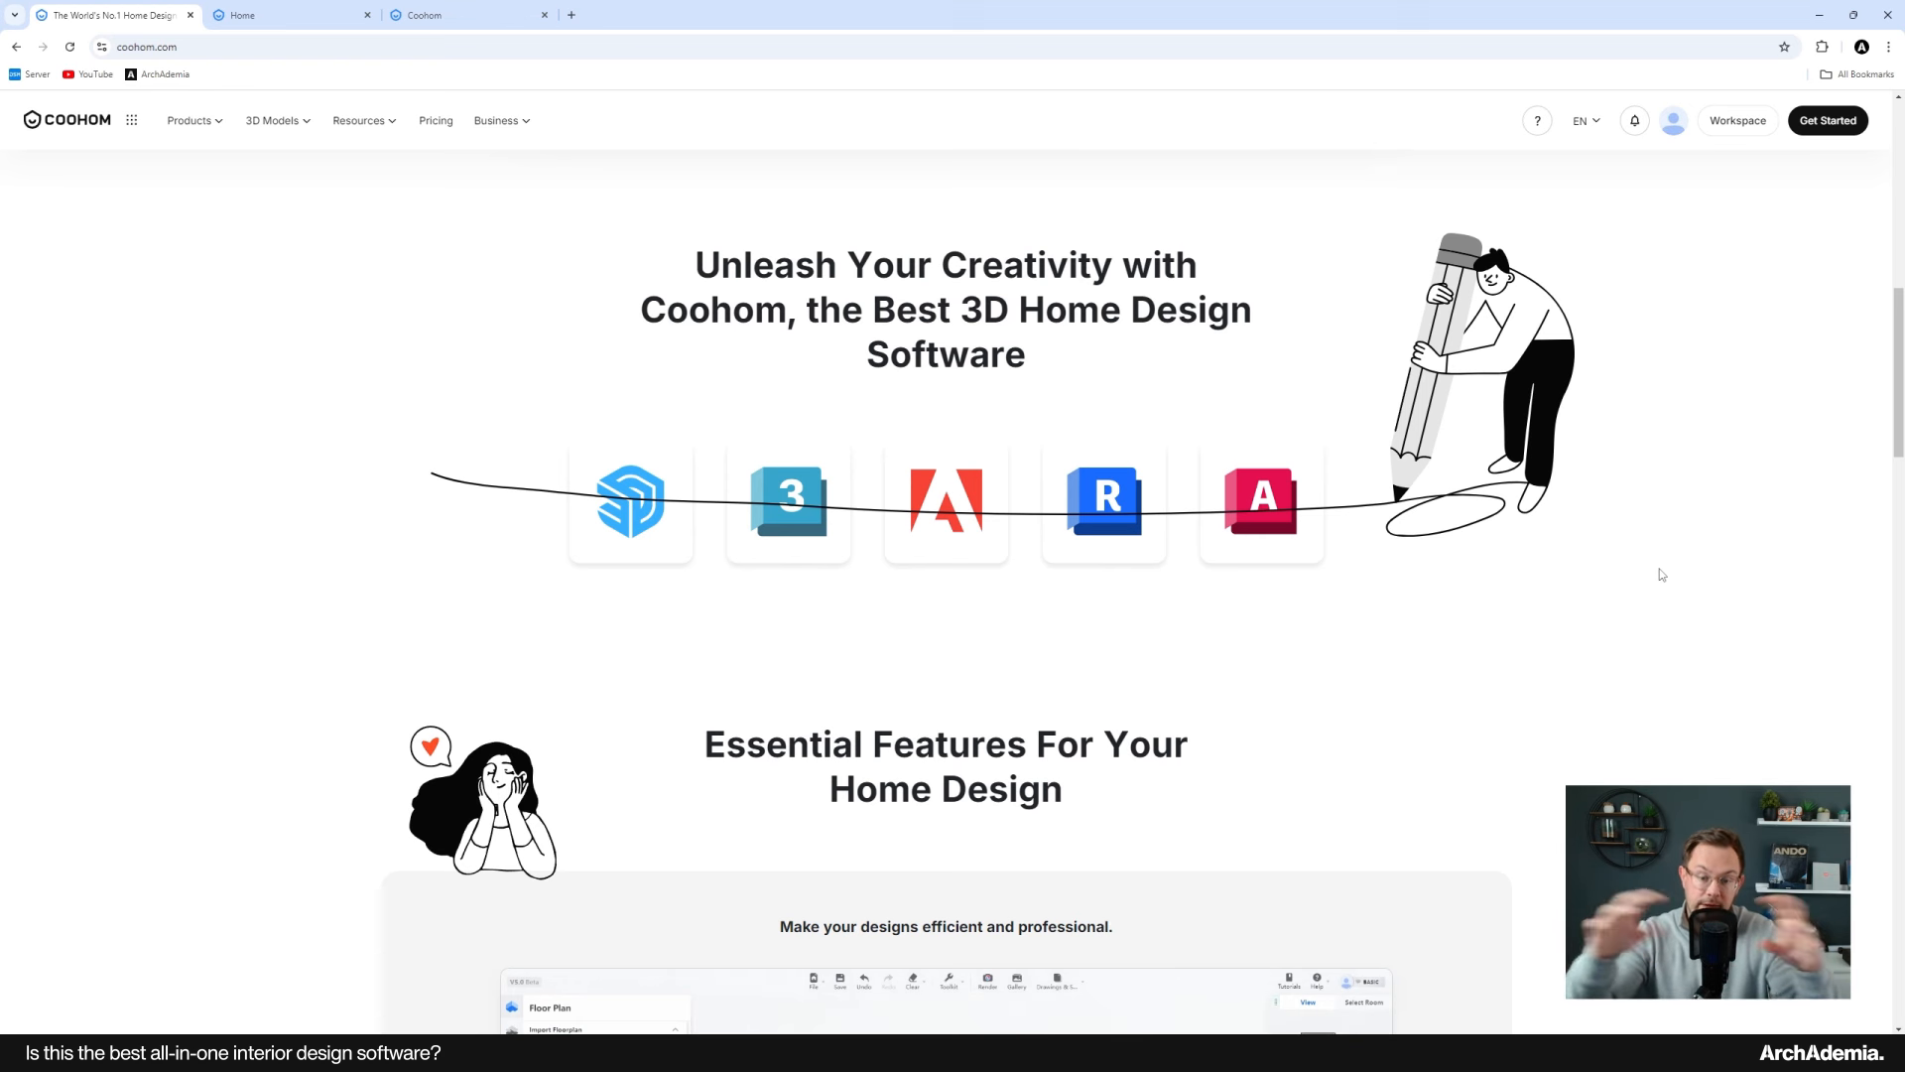
scroll(1662, 574, down, 6)
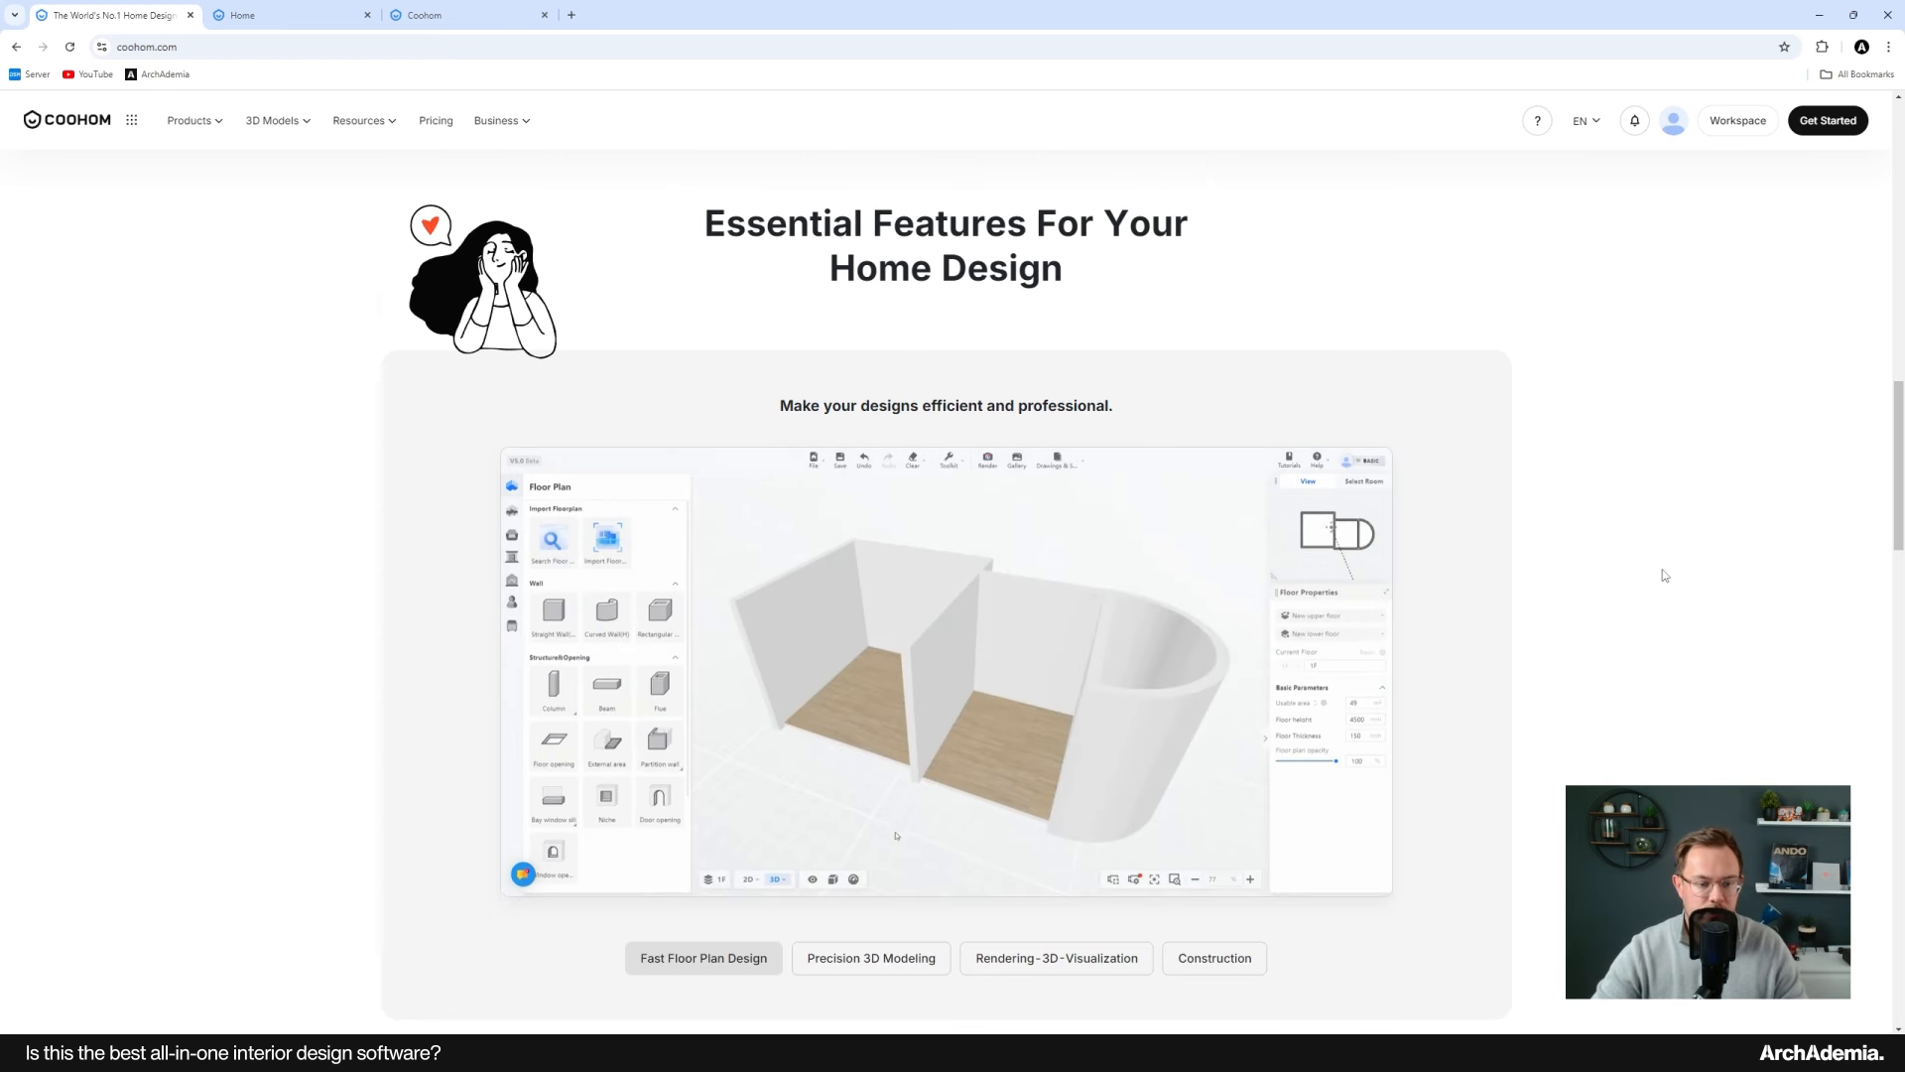
scroll(1723, 638, up, 1)
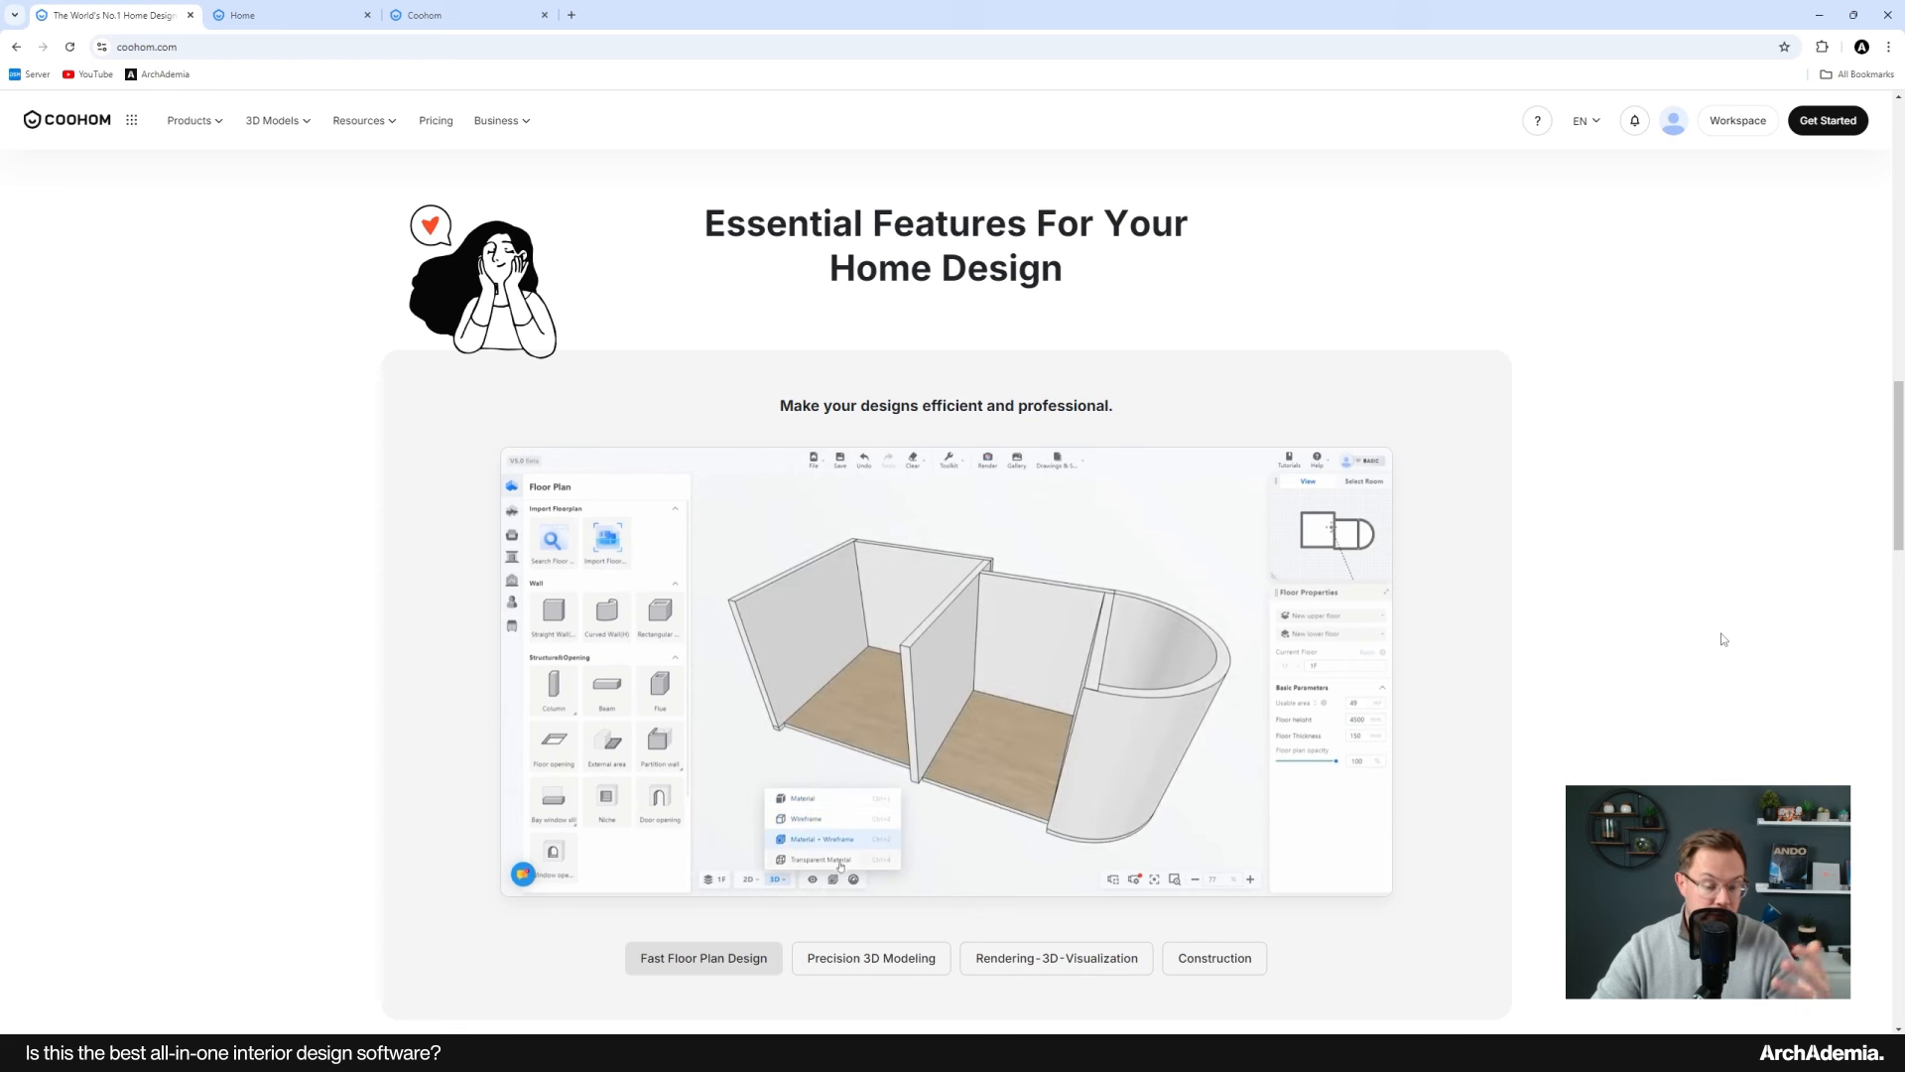
scroll(1723, 639, down, 1)
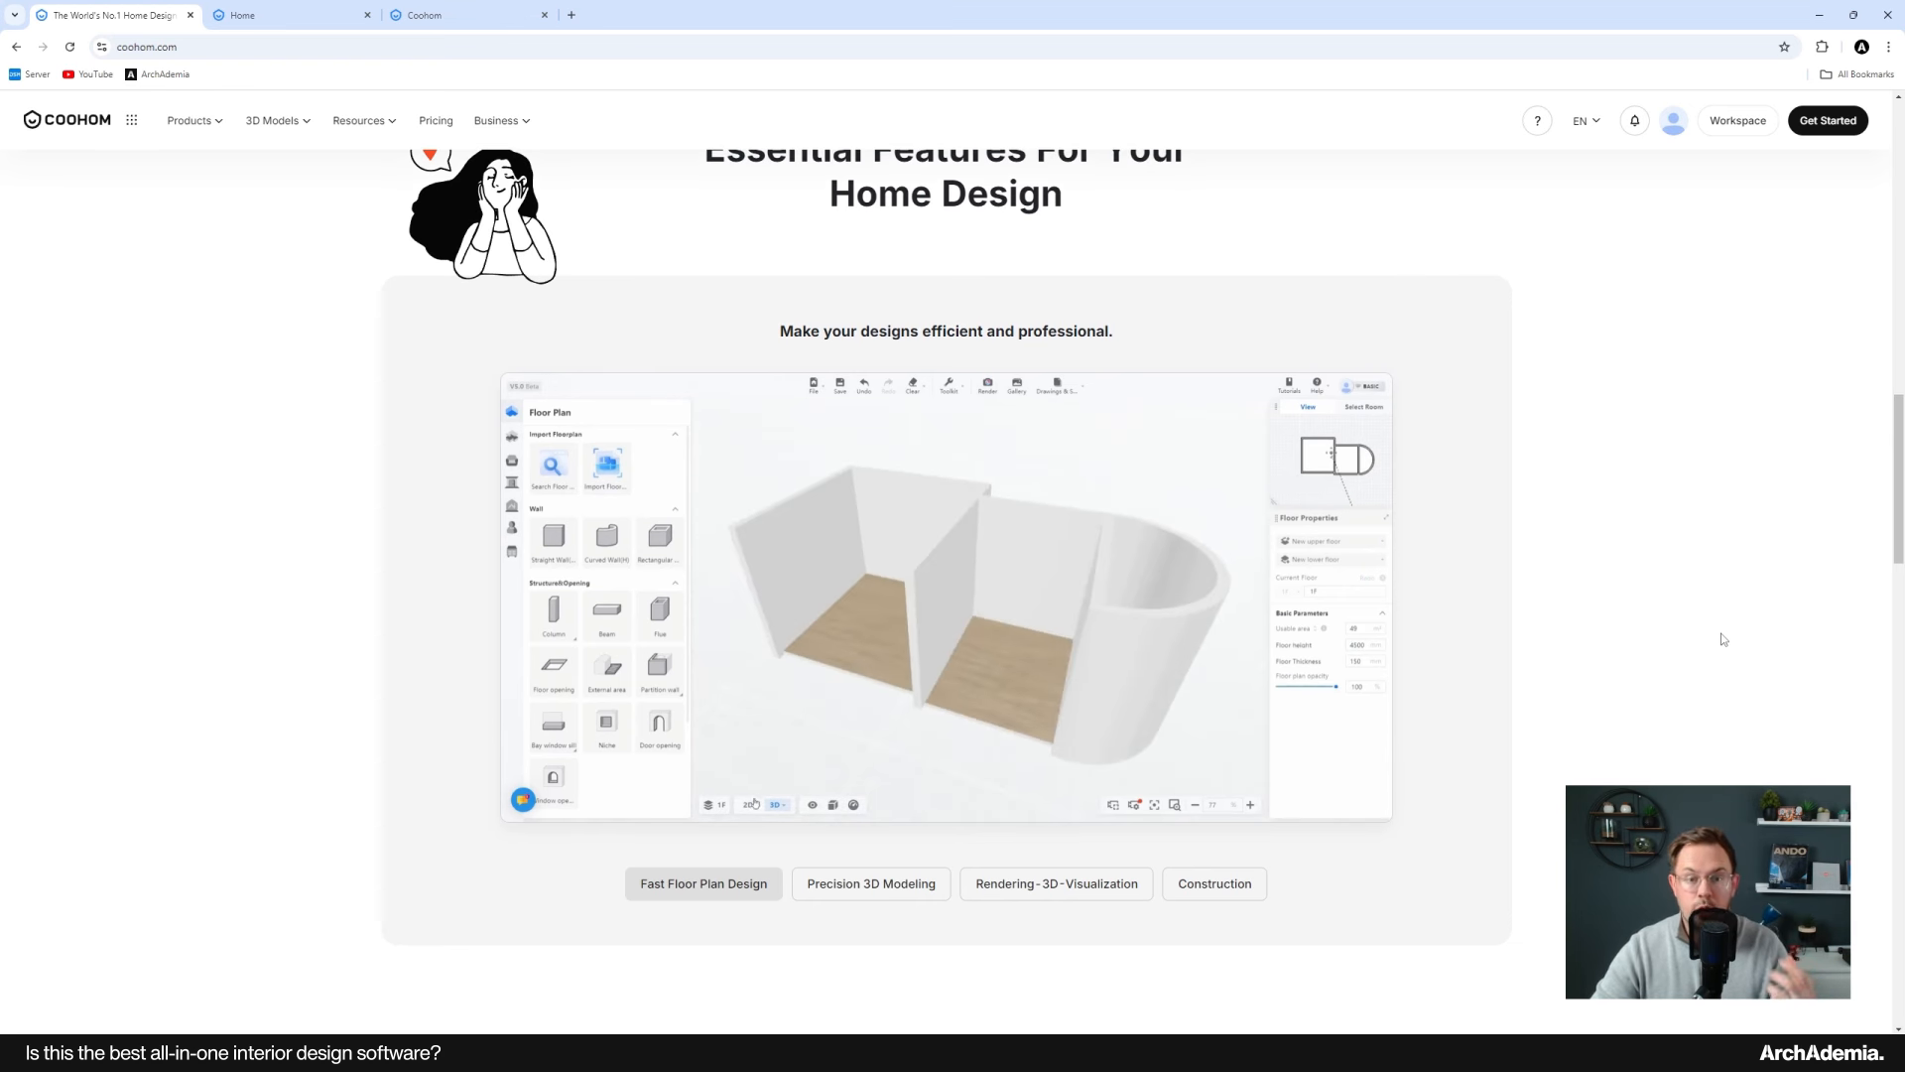
scroll(1723, 639, down, 4)
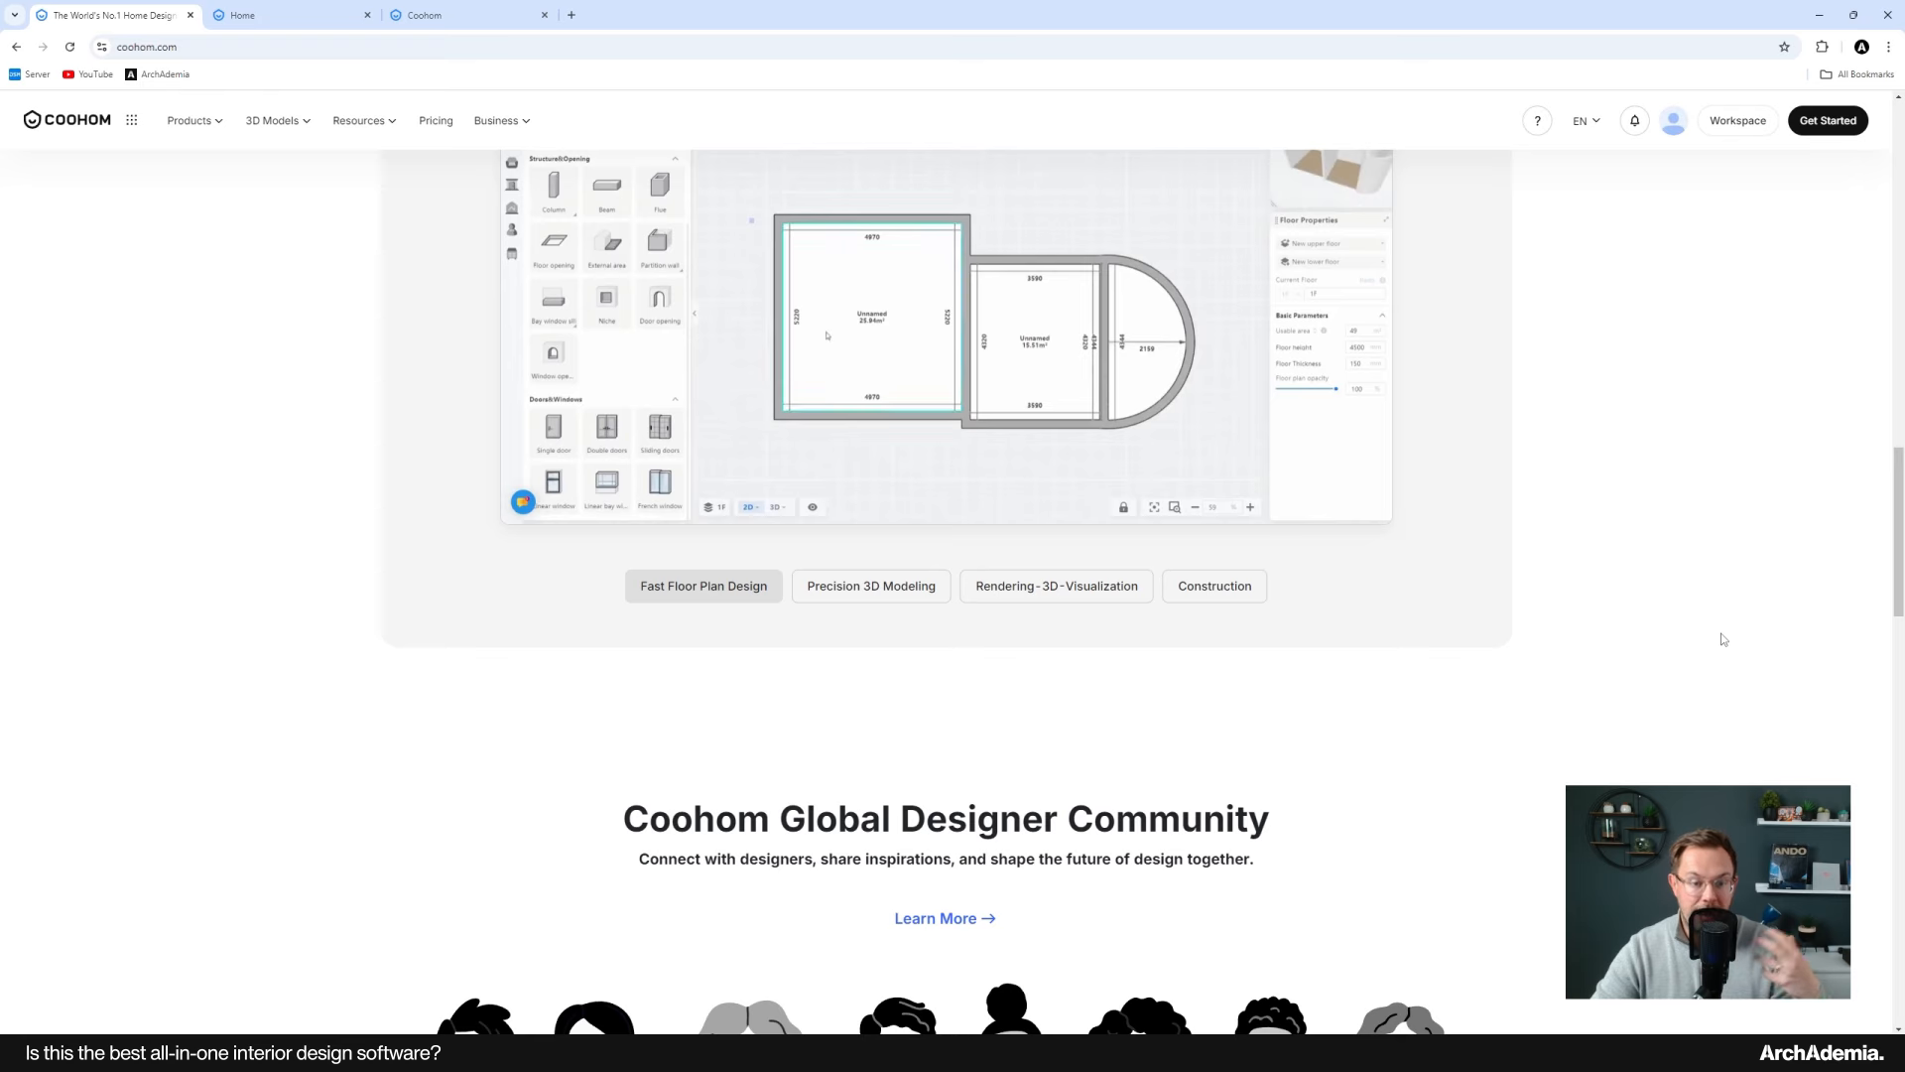
scroll(1723, 639, up, 3)
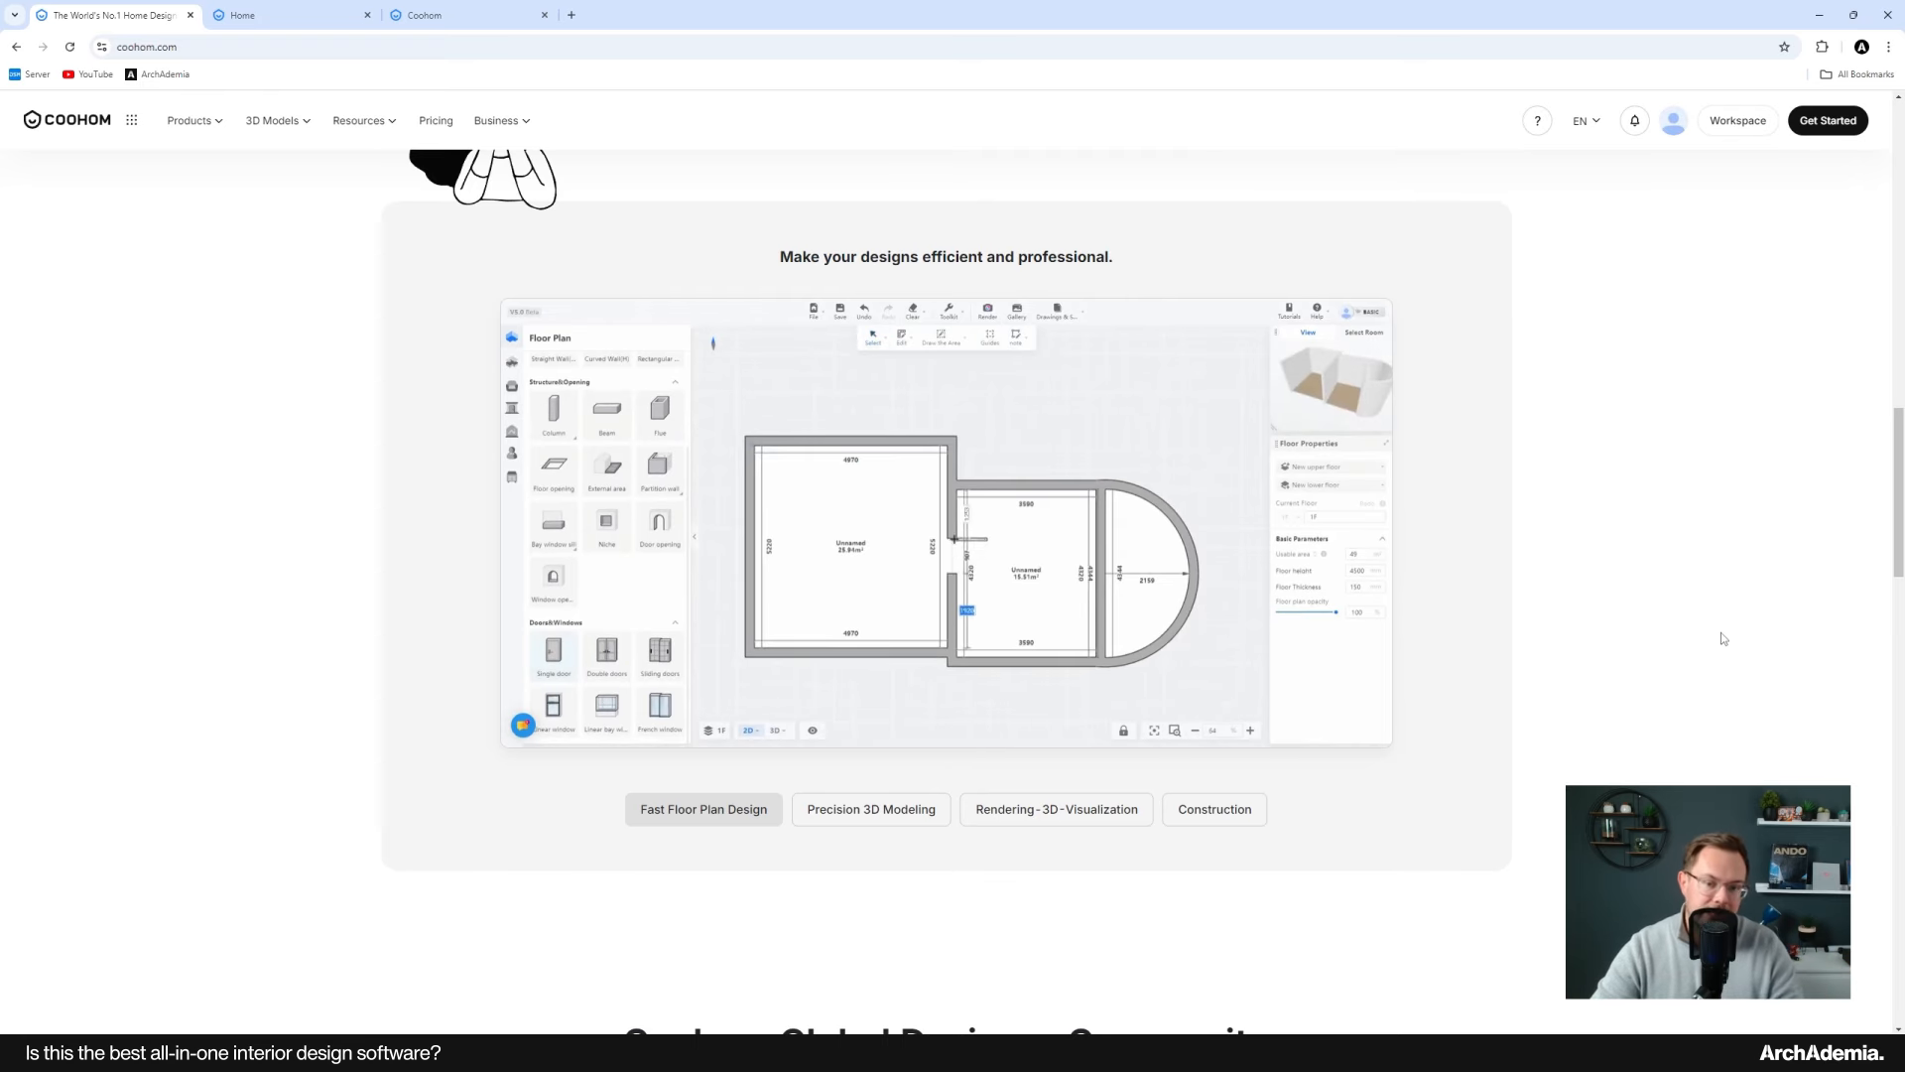
scroll(1723, 639, down, 1)
scroll(1723, 639, up, 1)
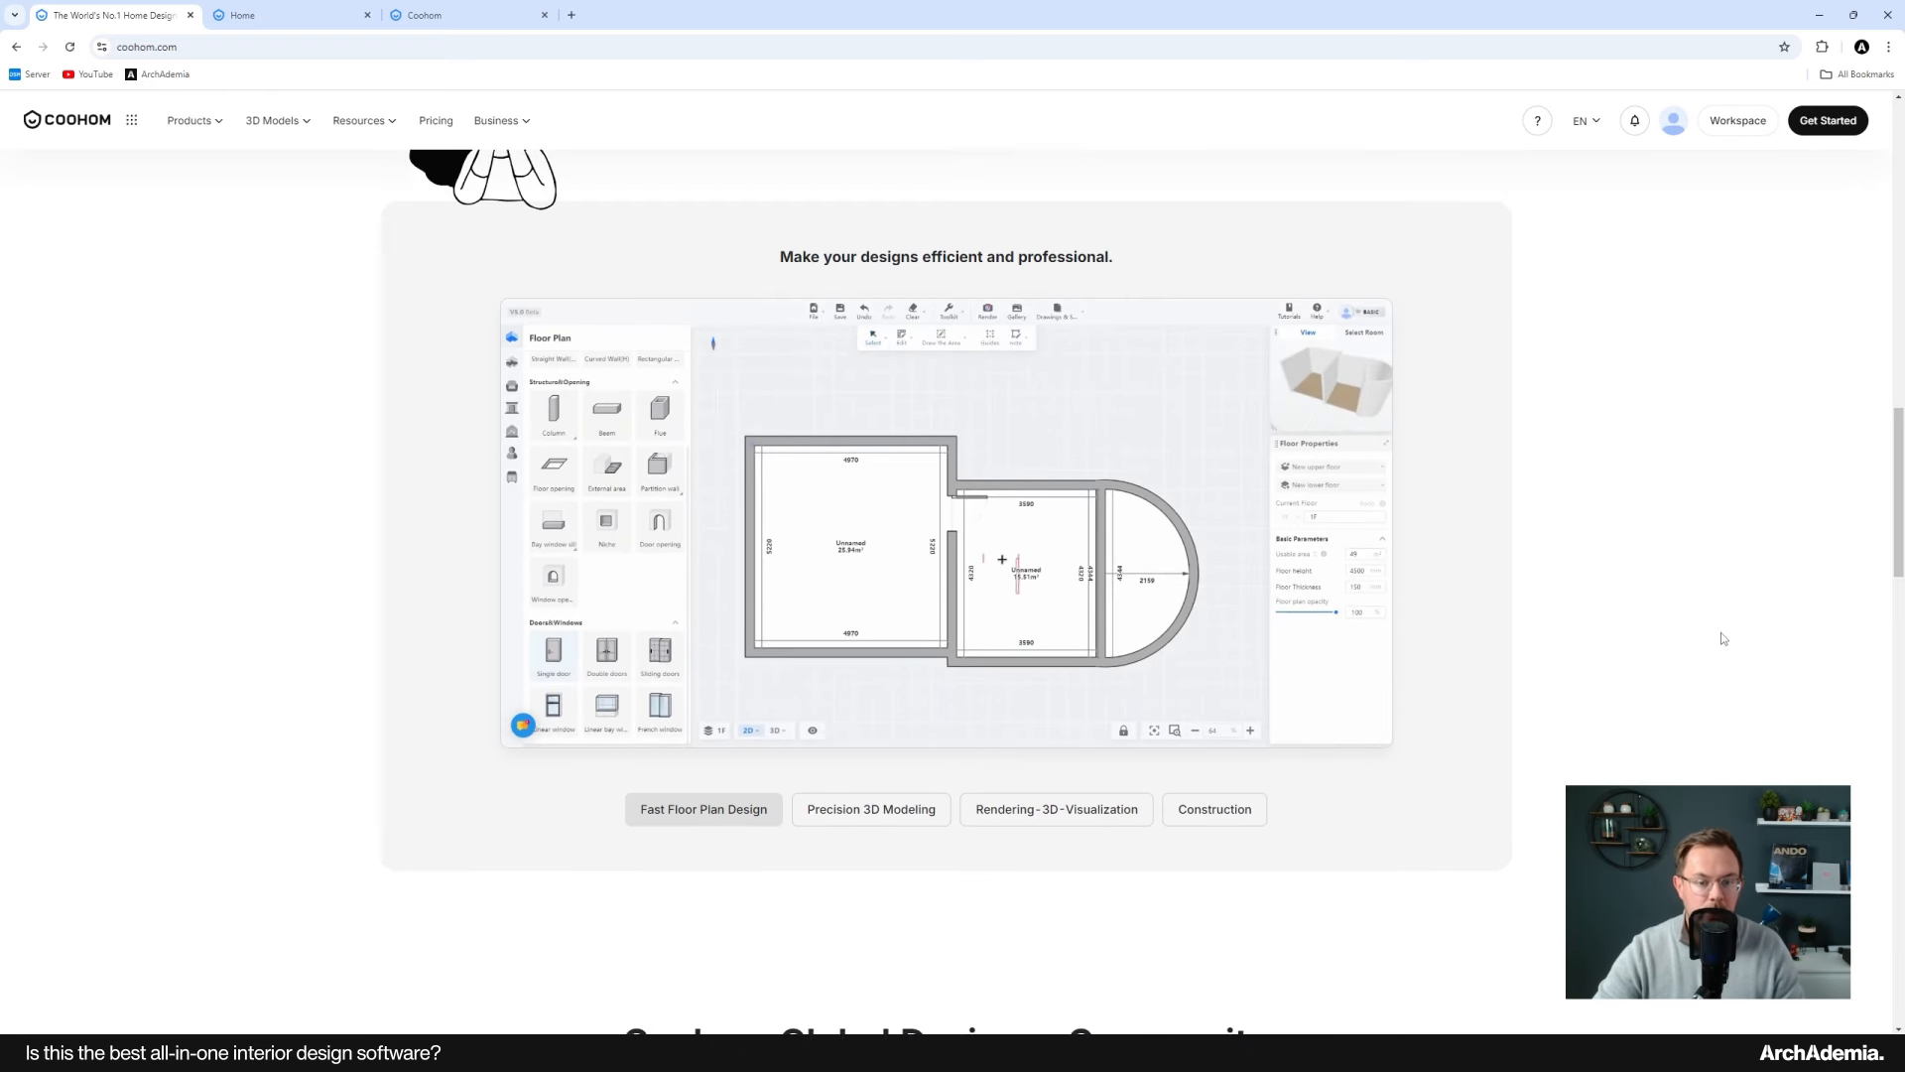
scroll(1724, 639, up, 1)
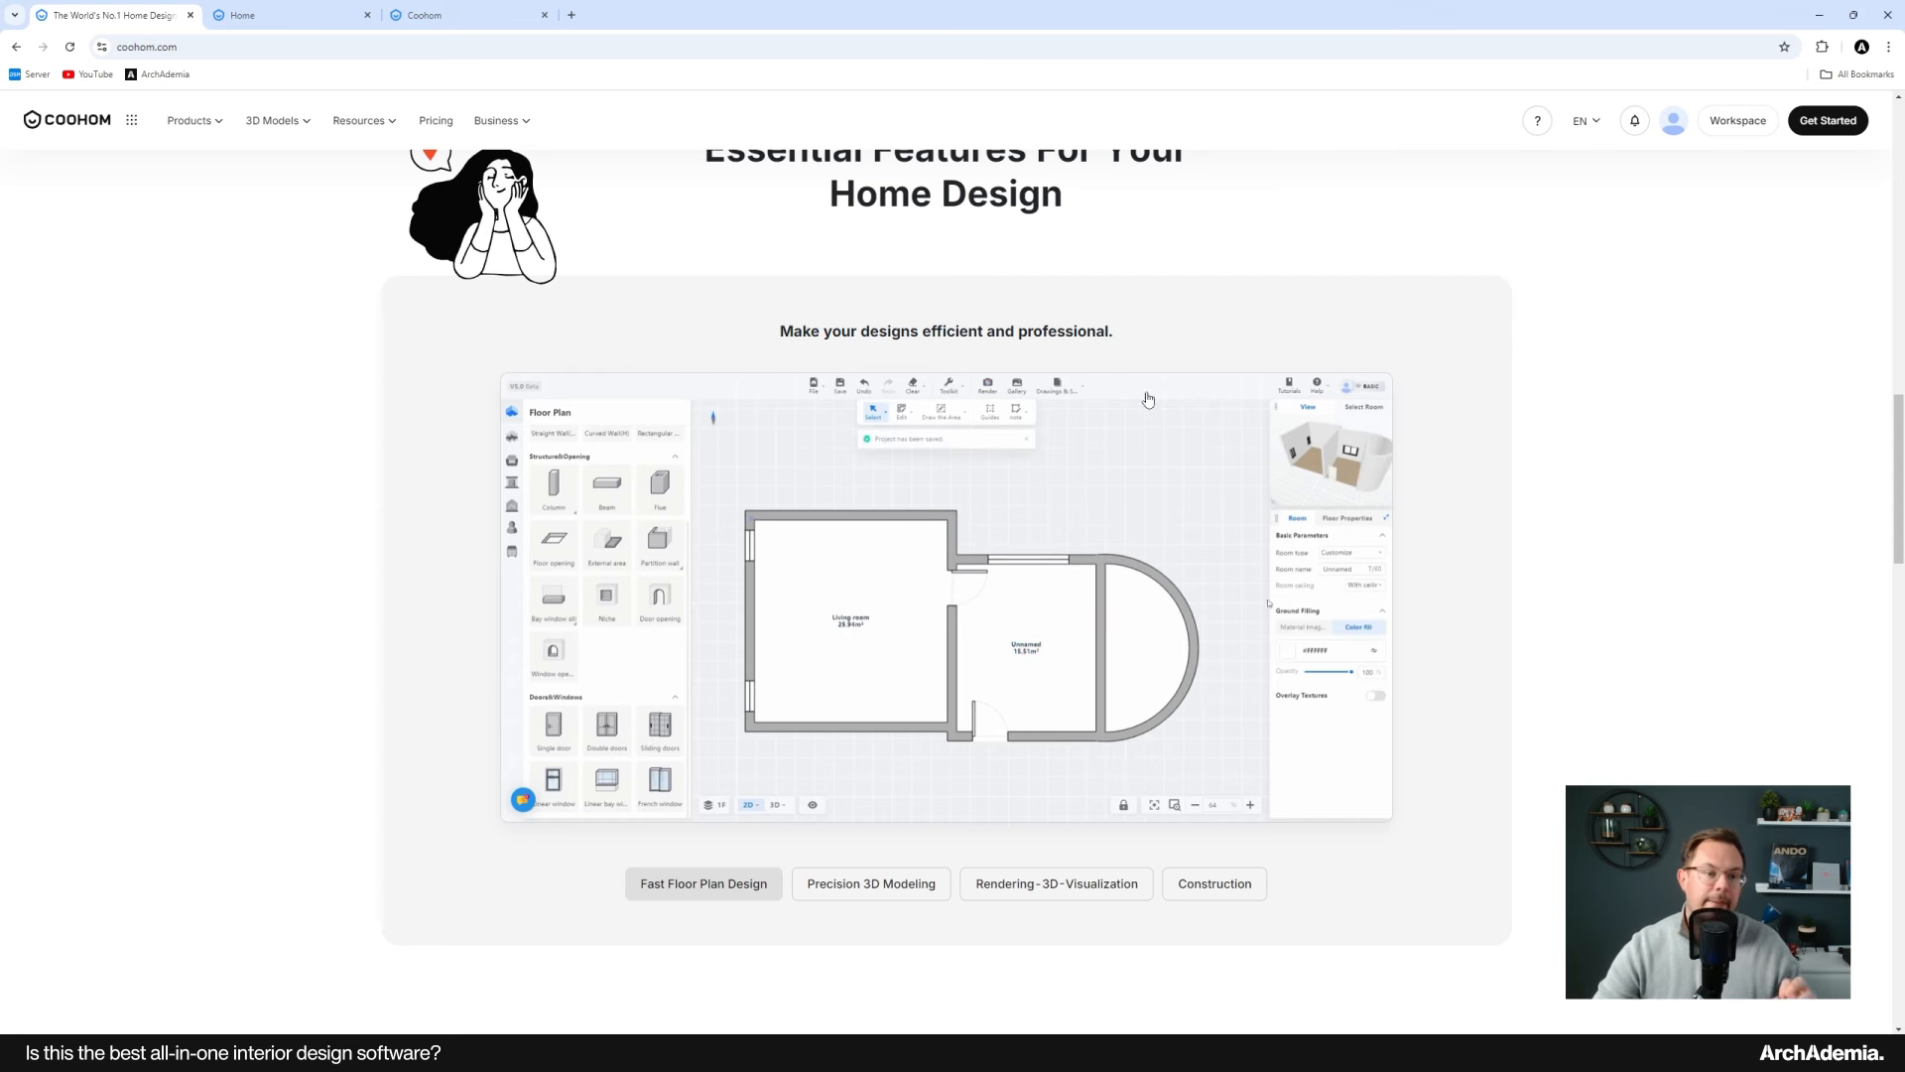
Step: Compare the Coohom Pro and Coohom Elite prices and subscription types on the pricing page
click(437, 122)
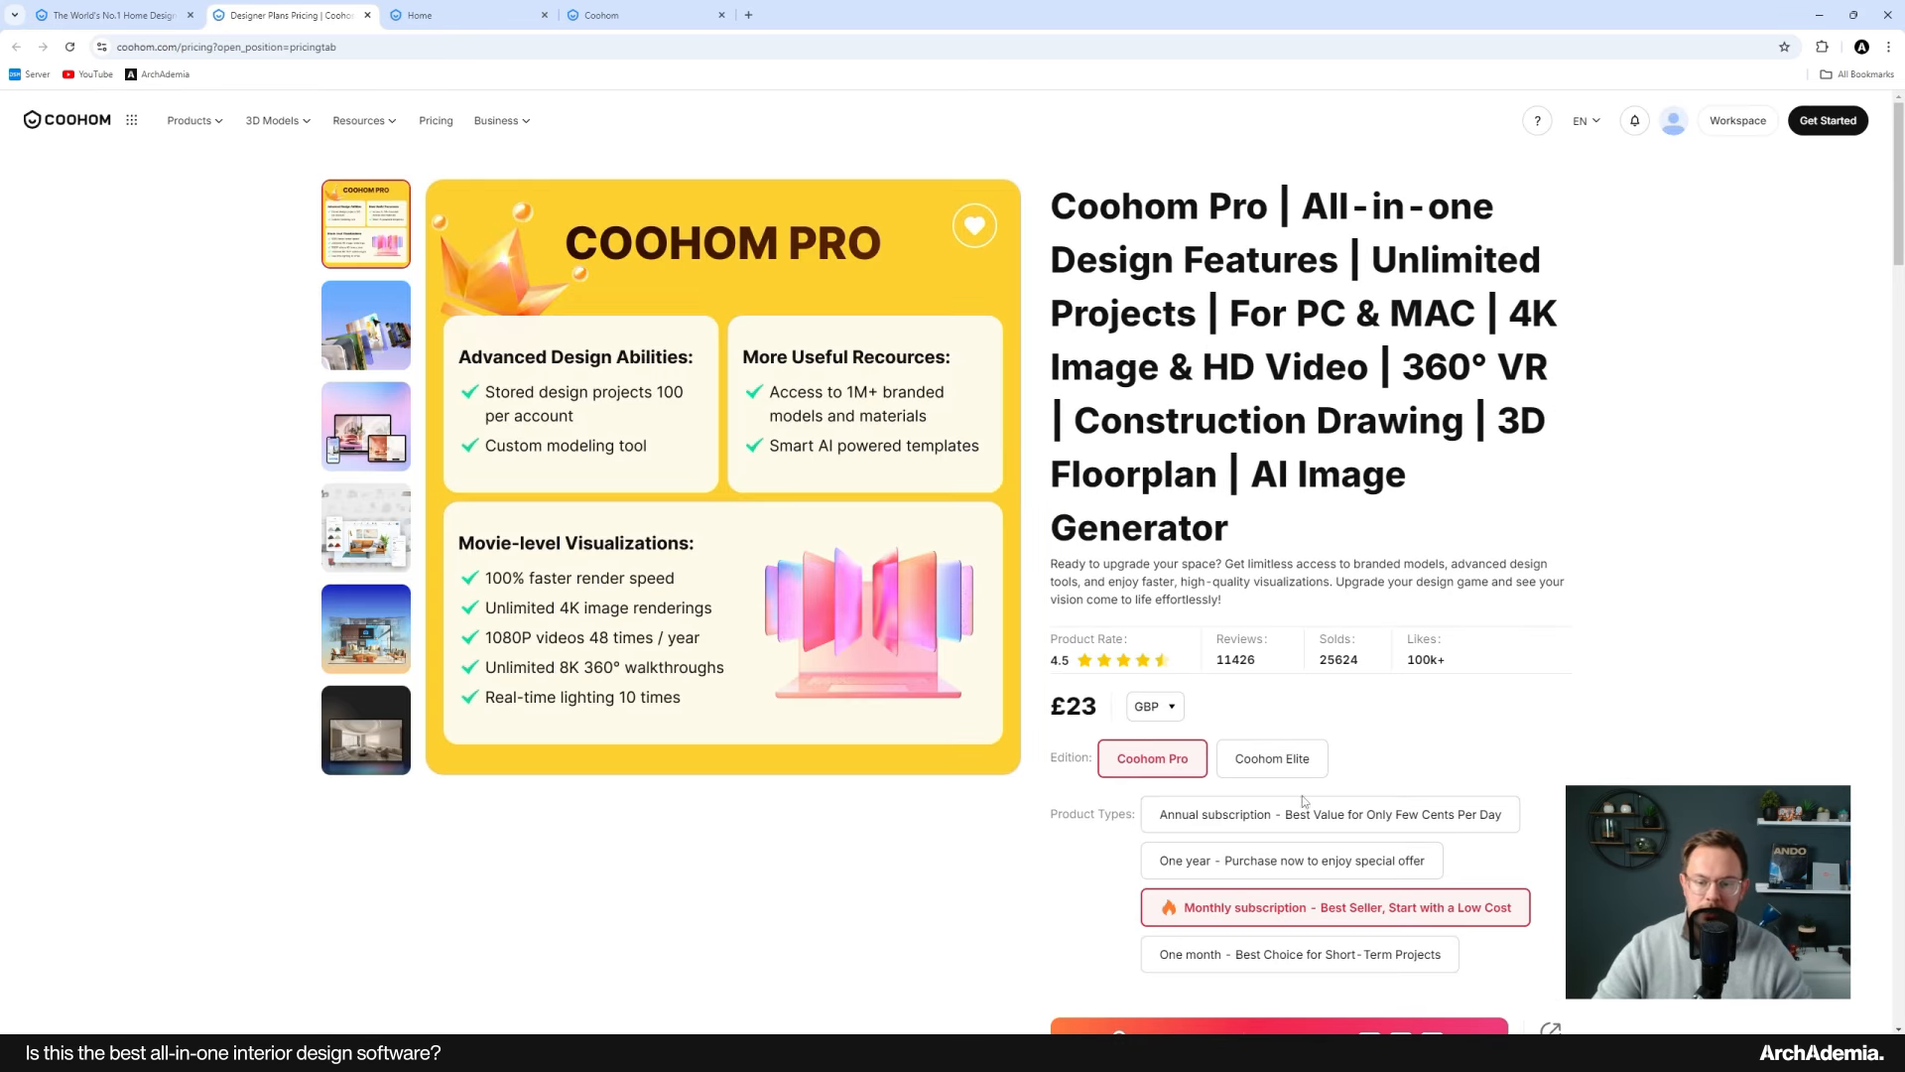
scroll(1707, 750, down, 1)
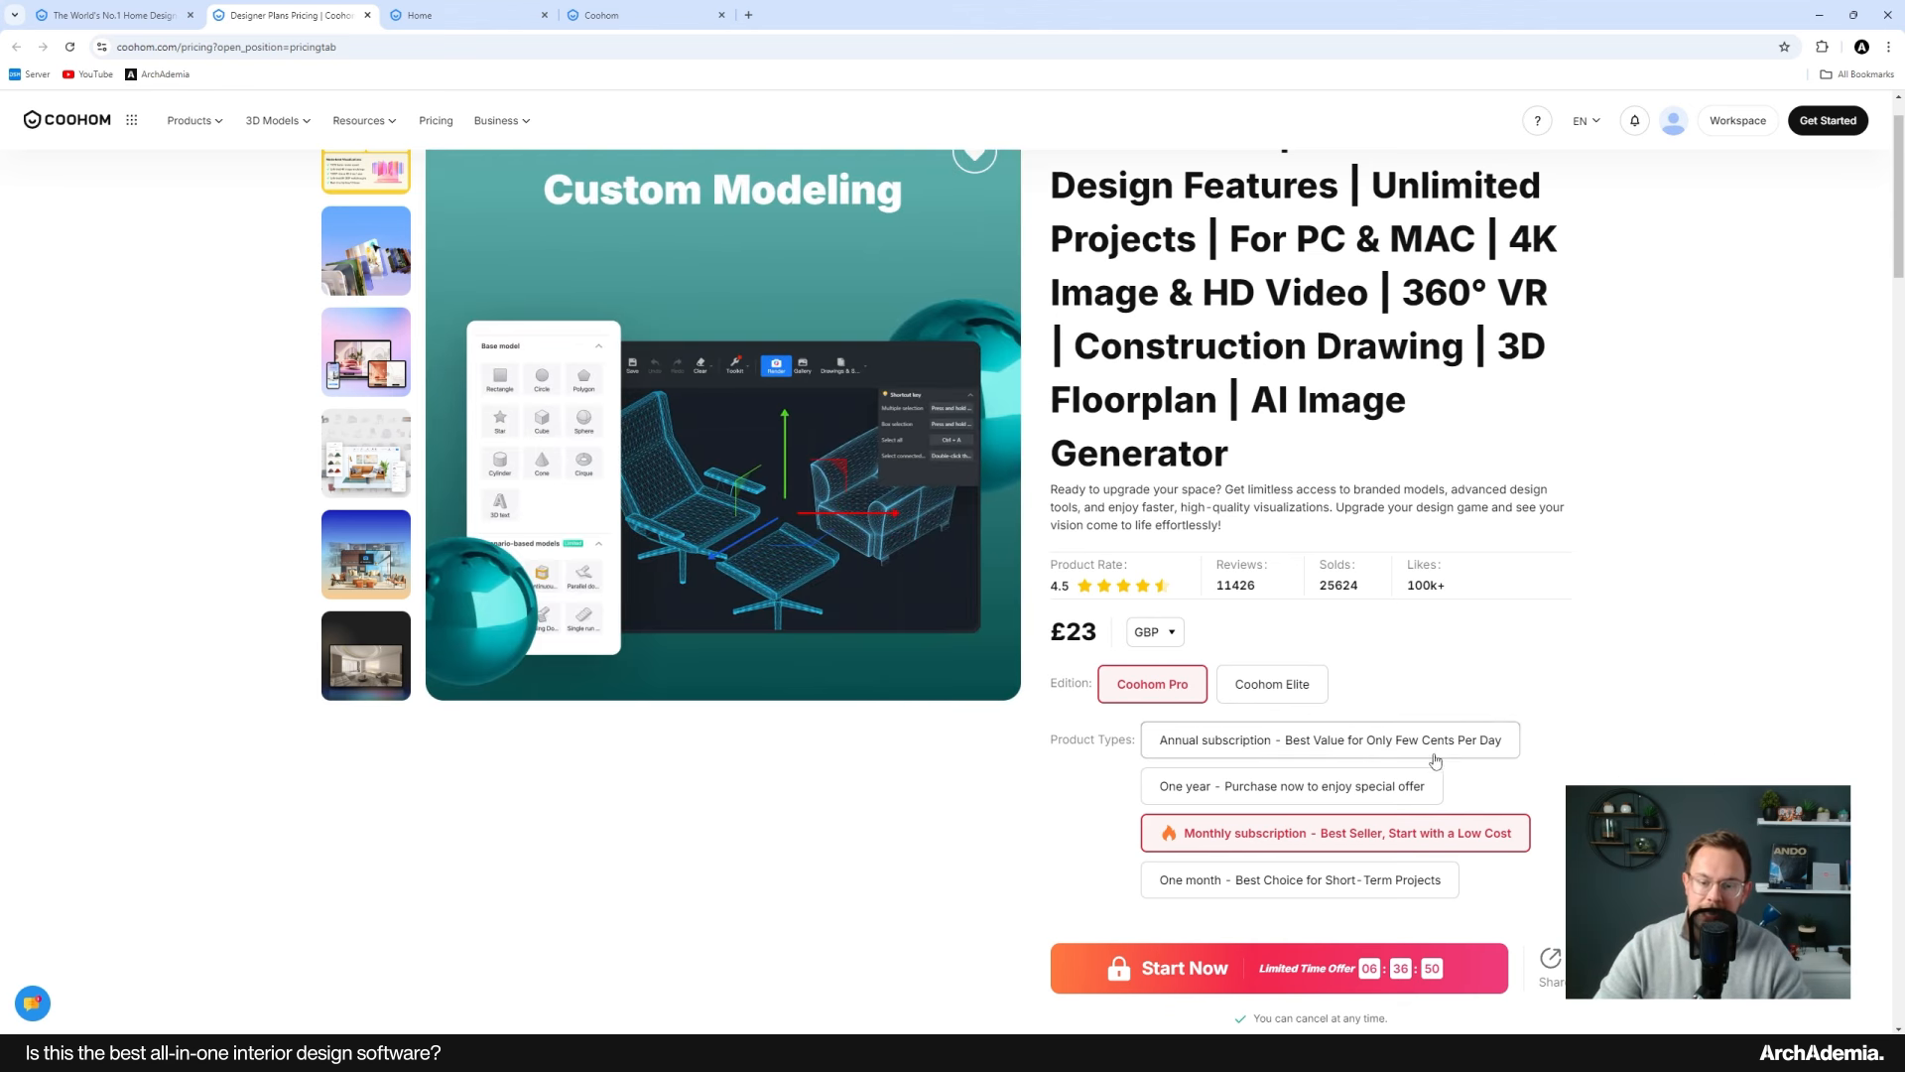
click(1259, 793)
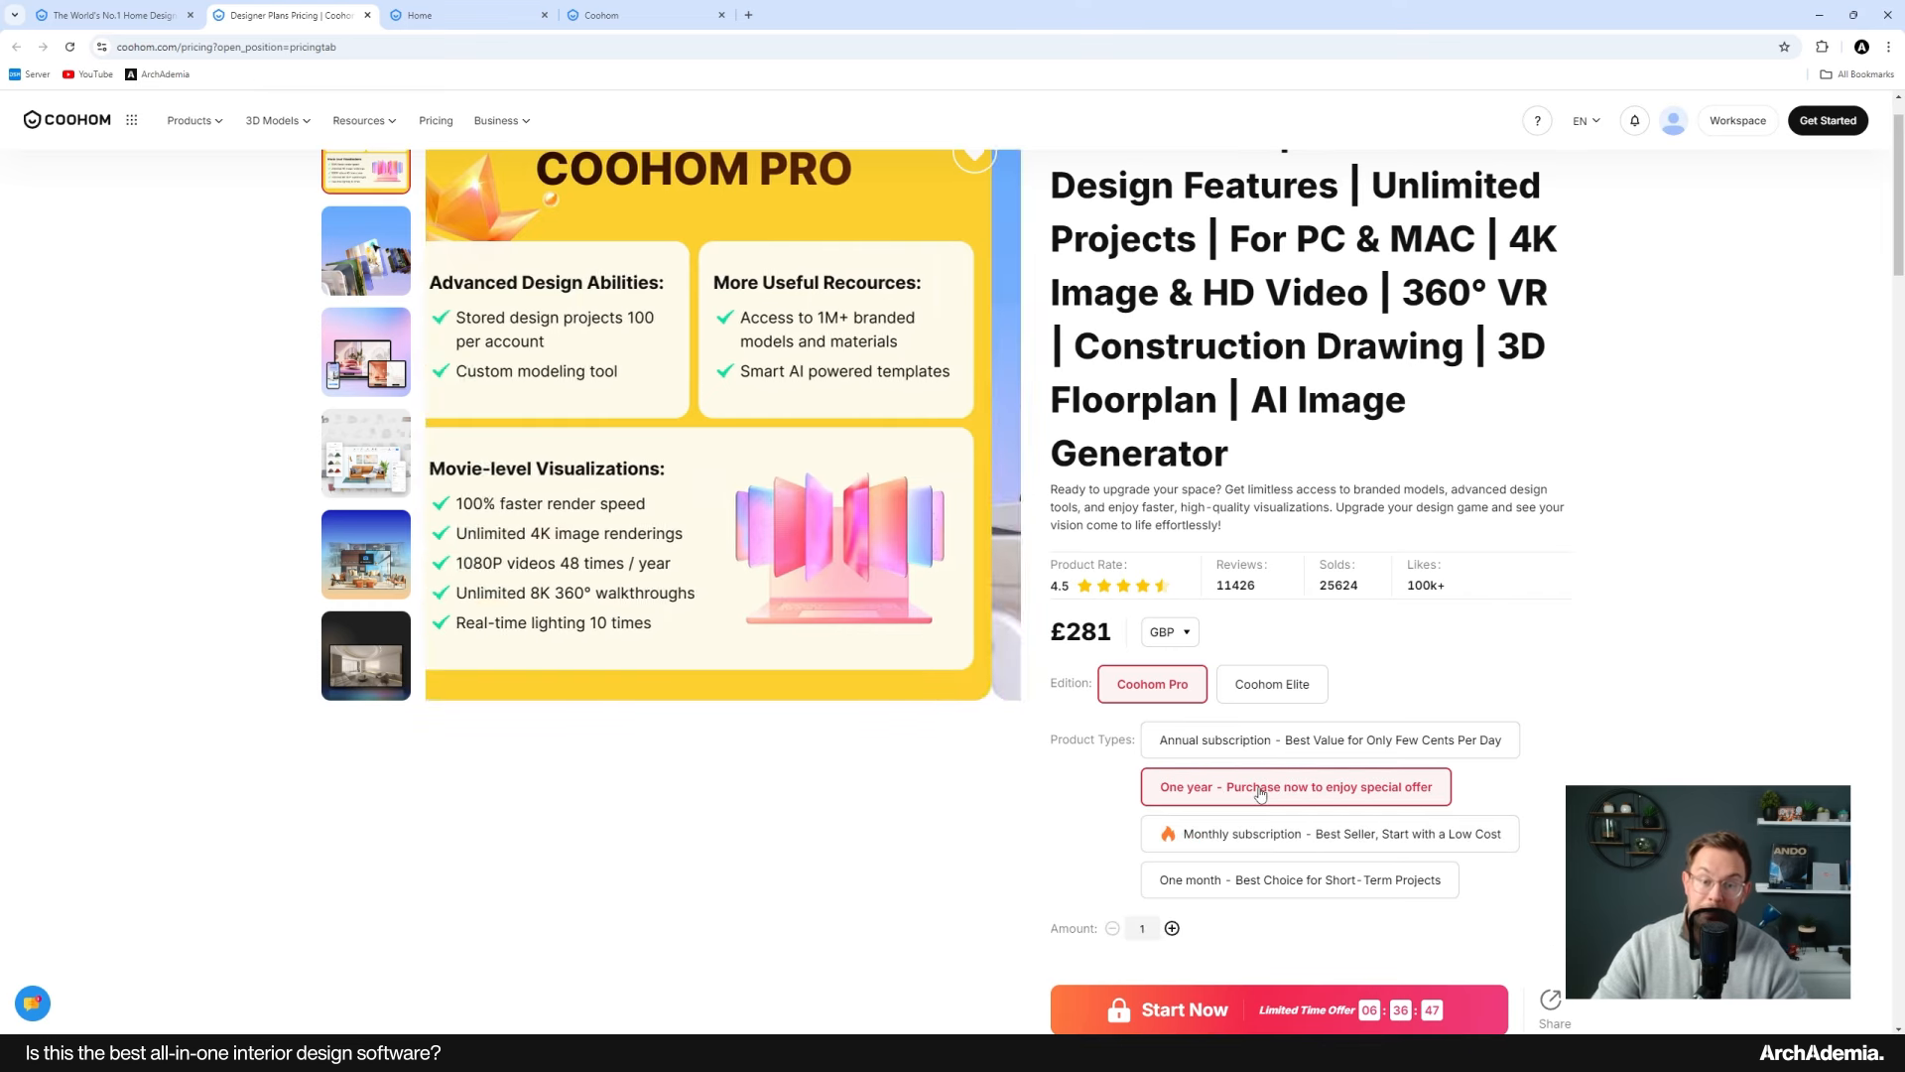
click(1261, 891)
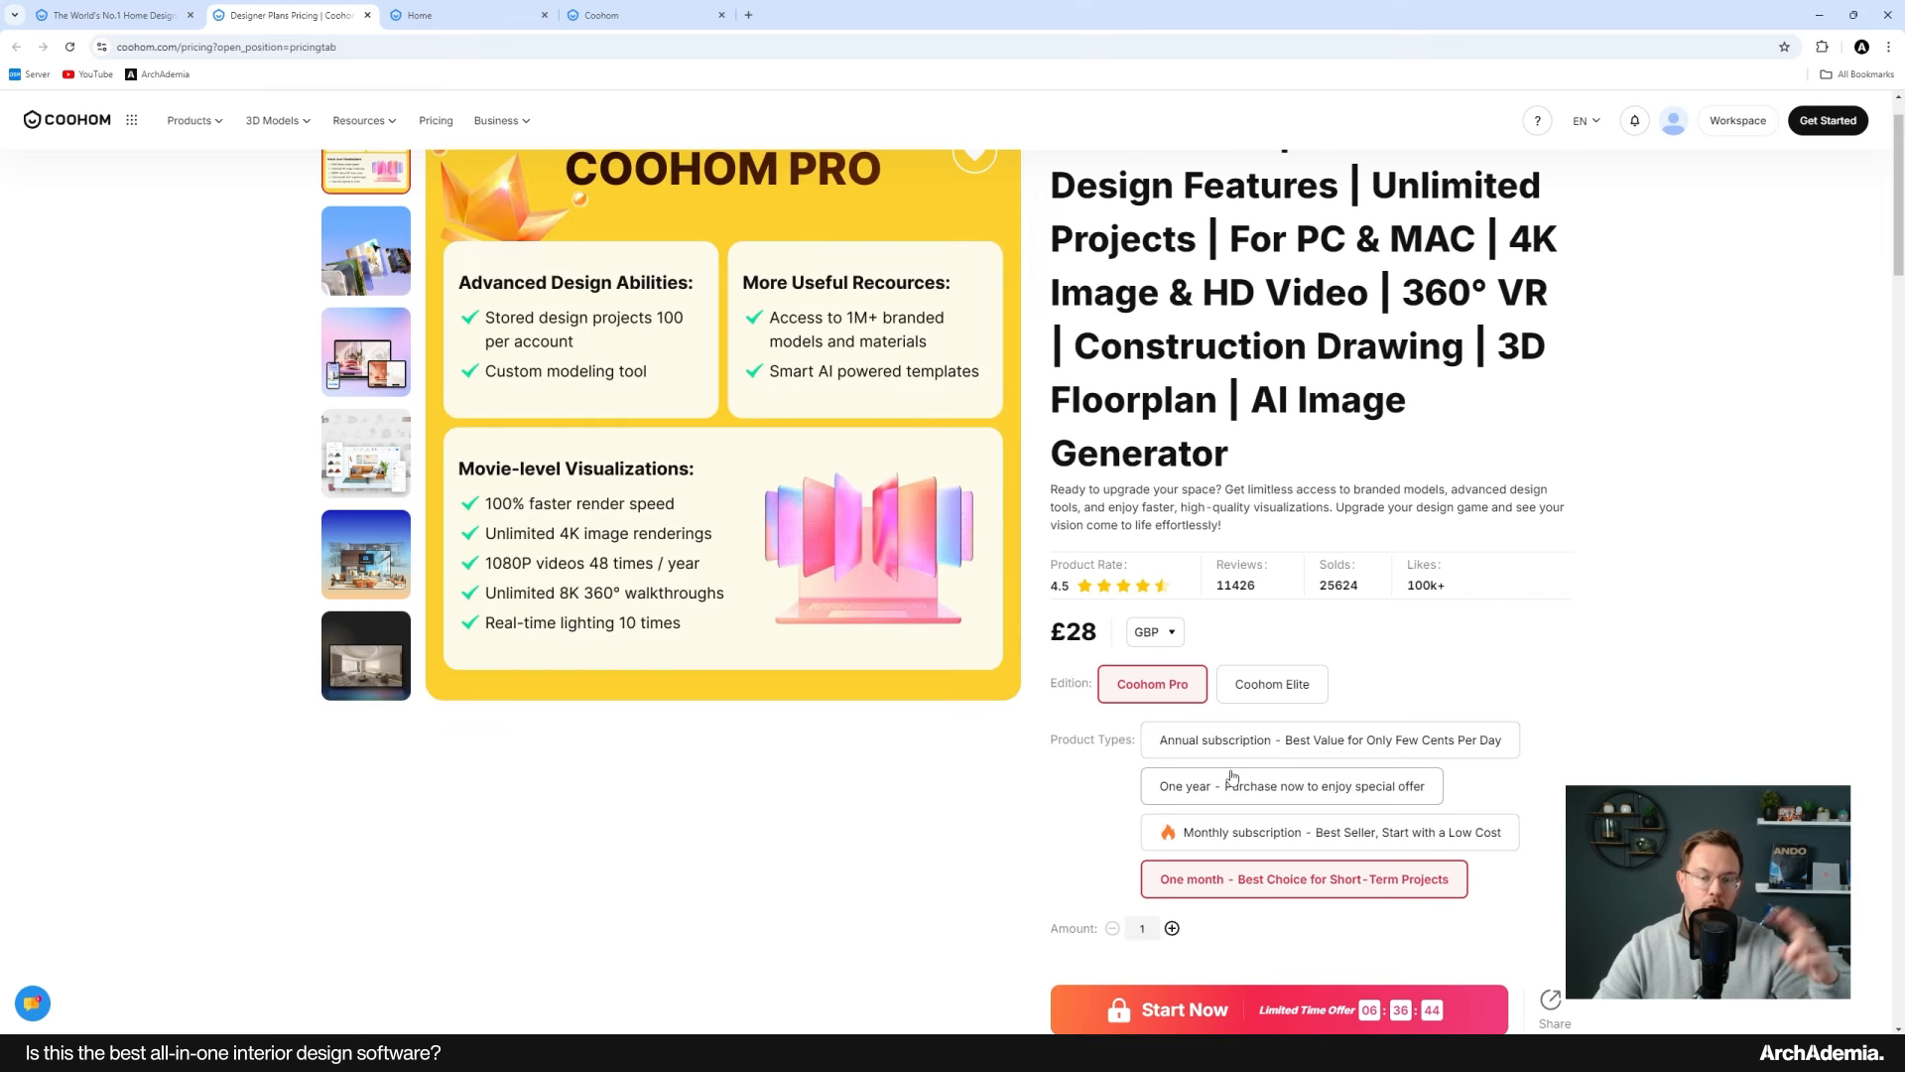
click(1272, 684)
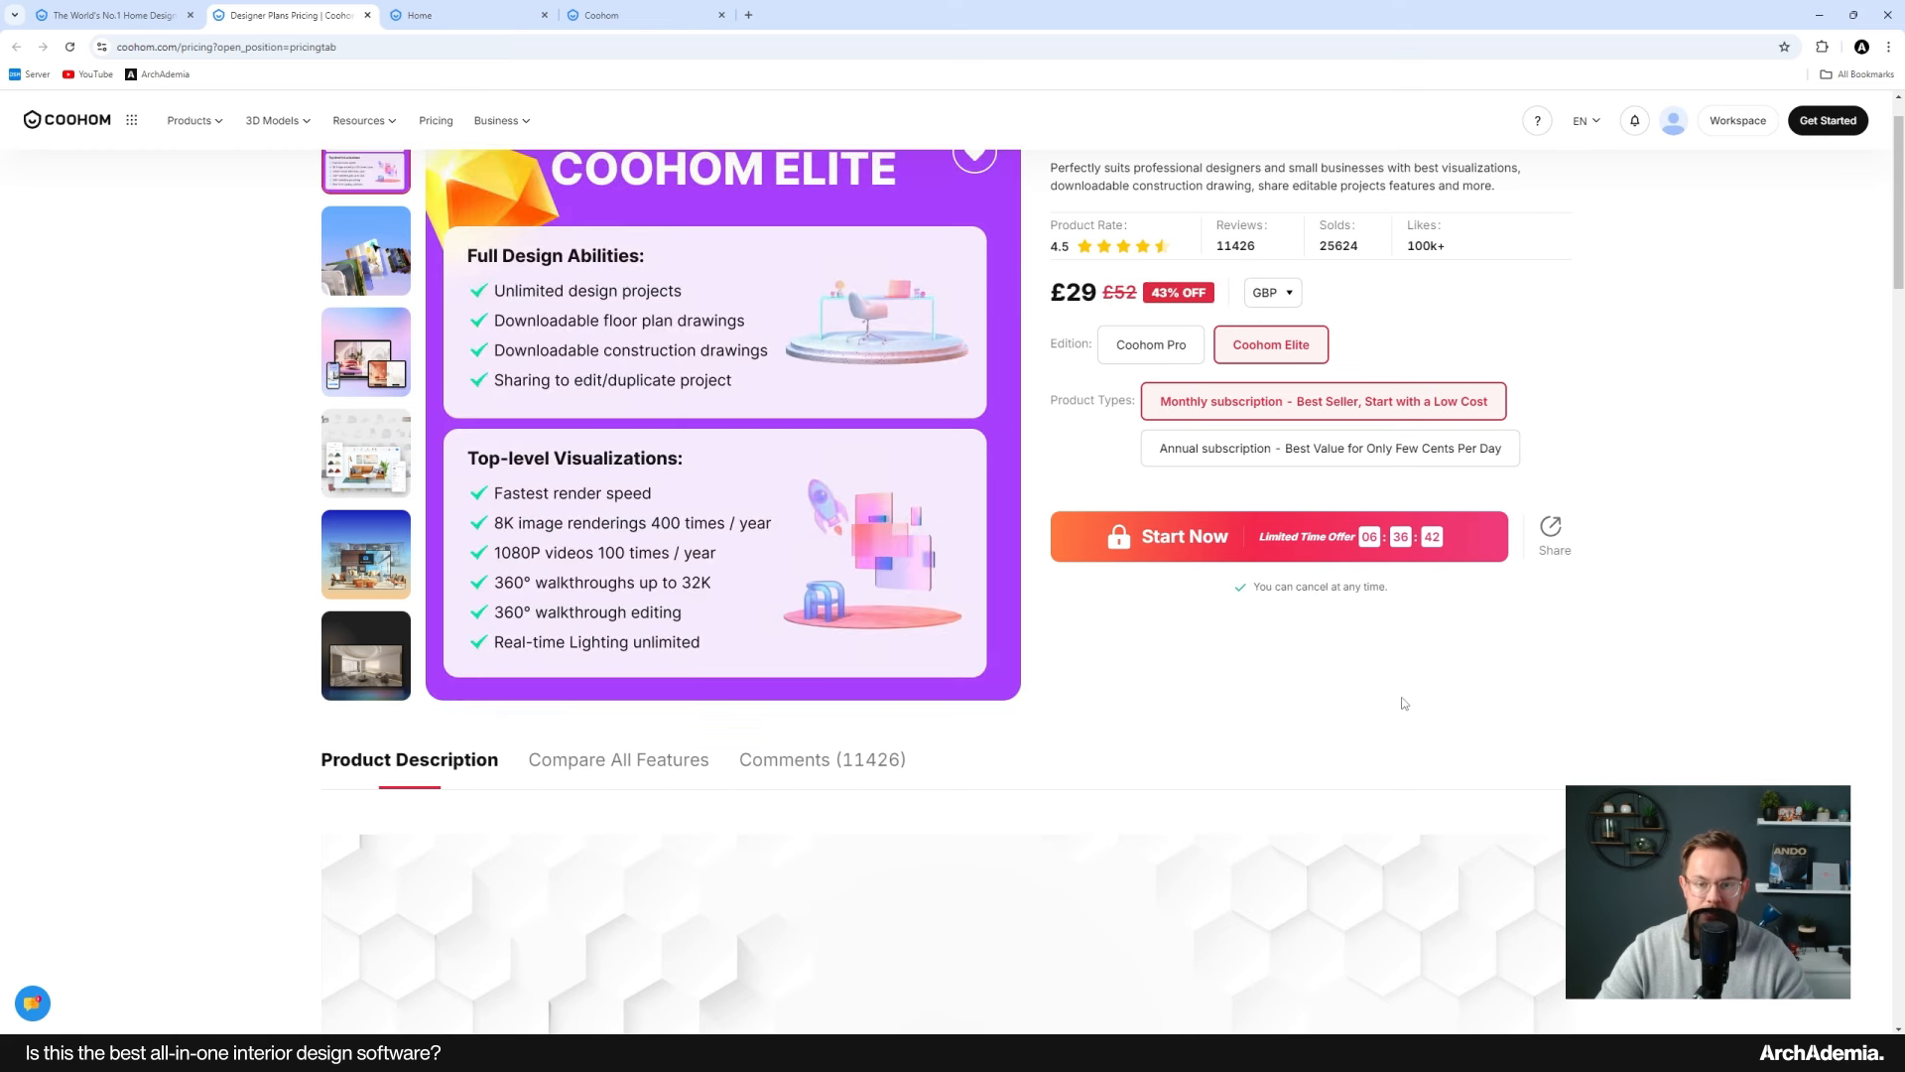
click(1151, 411)
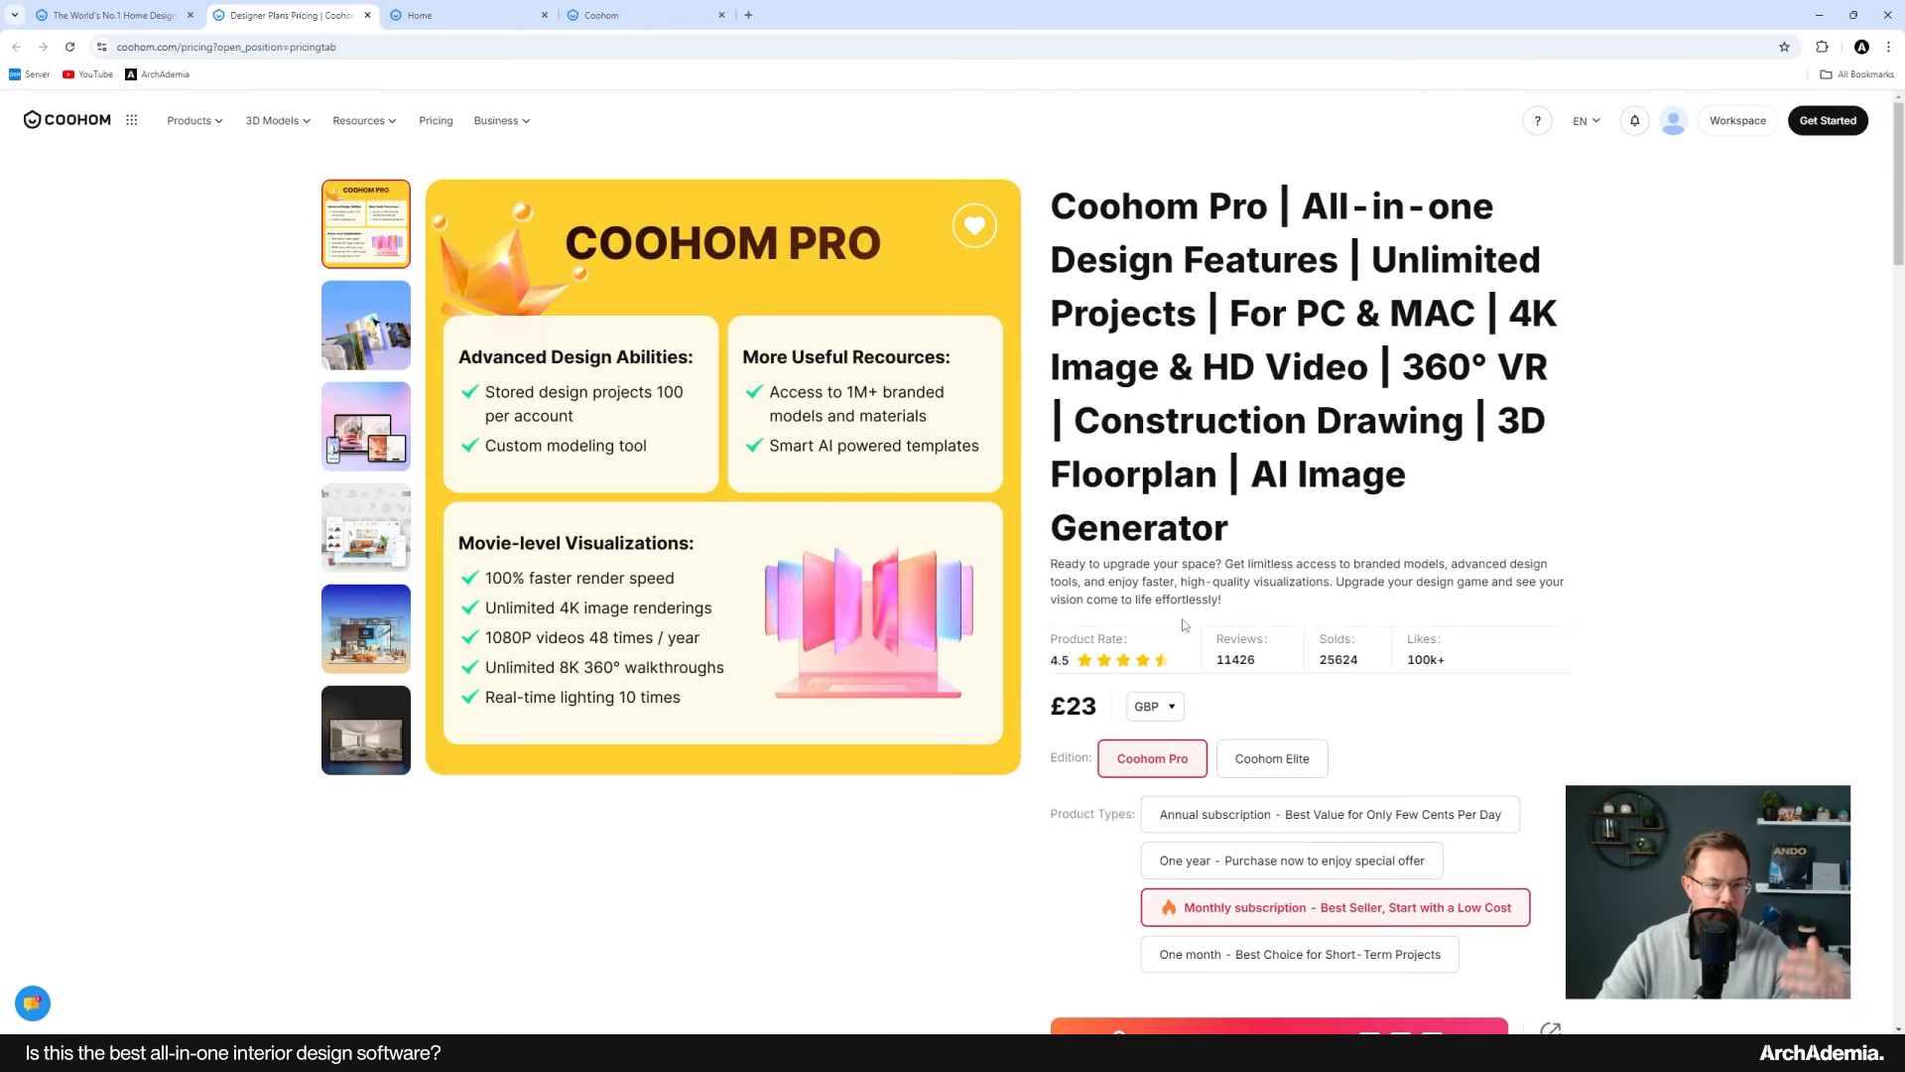
click(1272, 758)
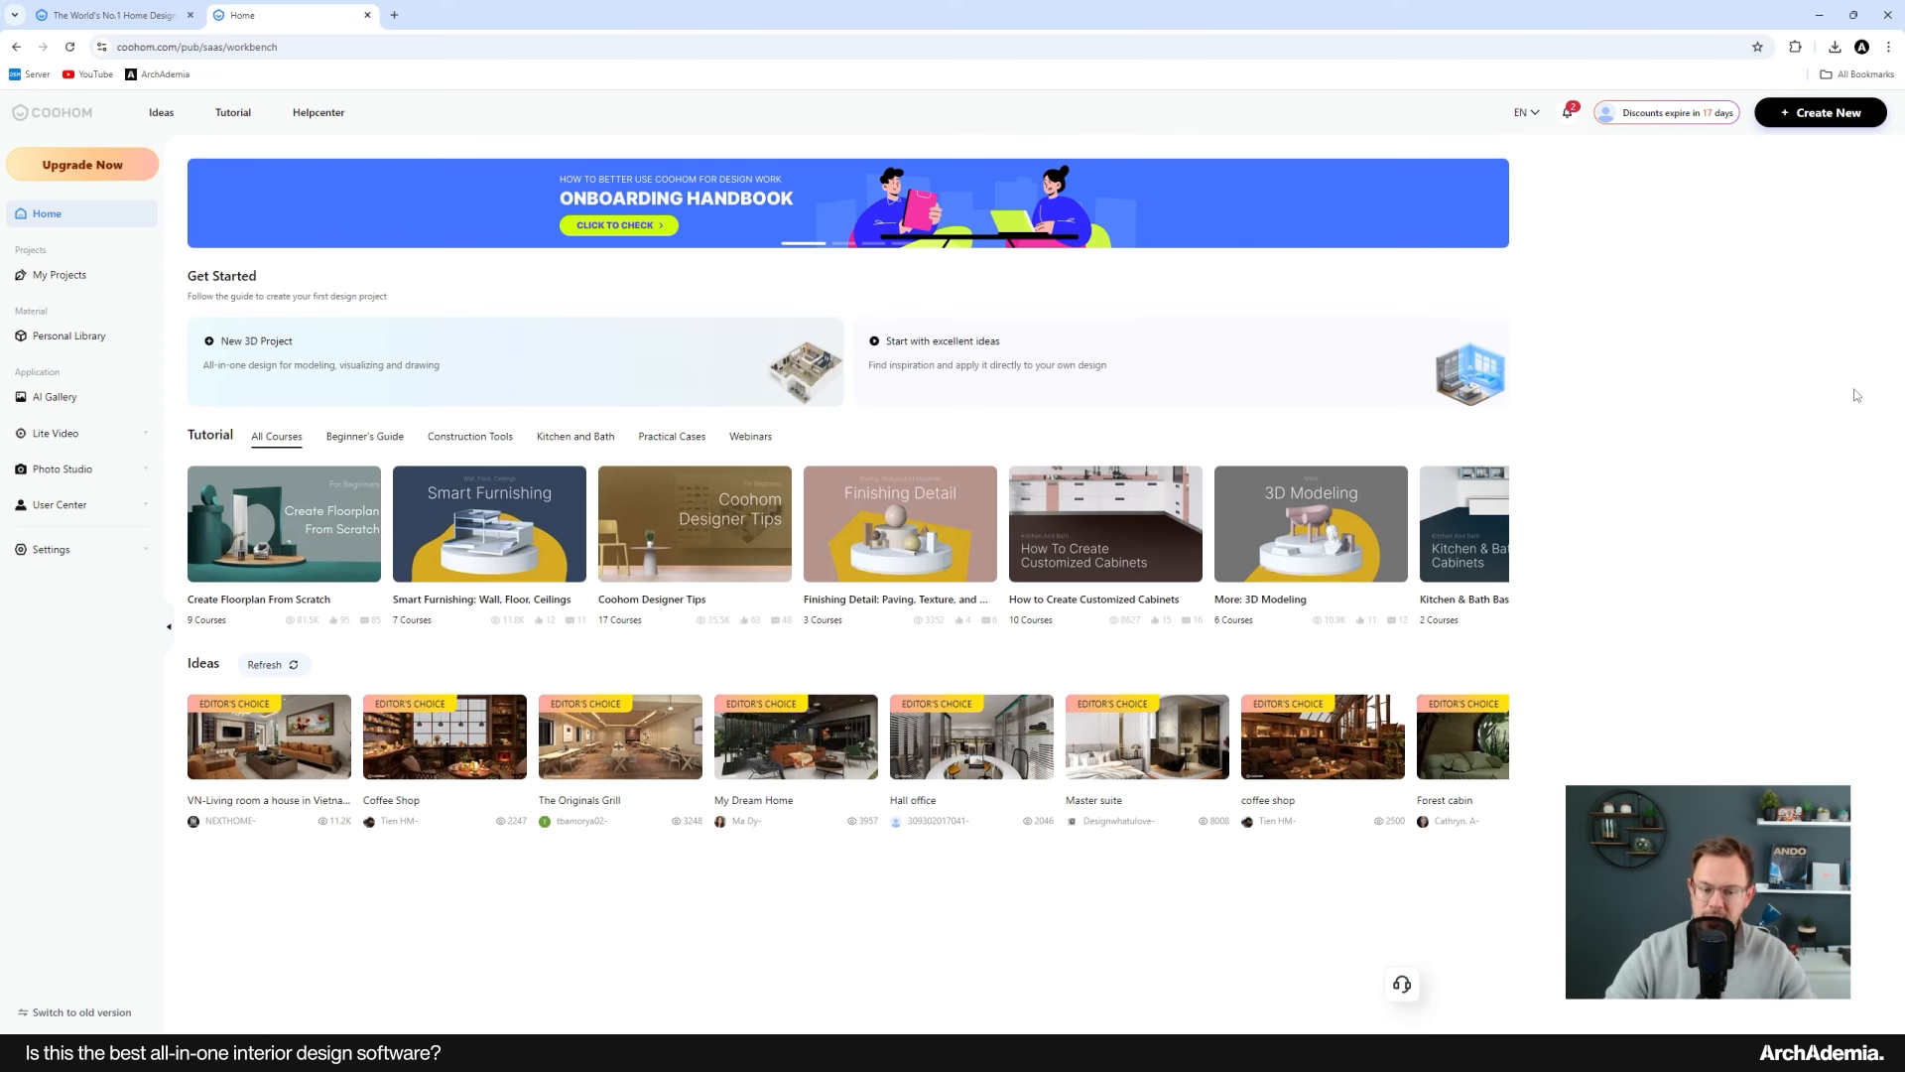
Step: Create a new 3D project, dismiss the promotion, and choose to draw the floor plan from scratch
click(1824, 118)
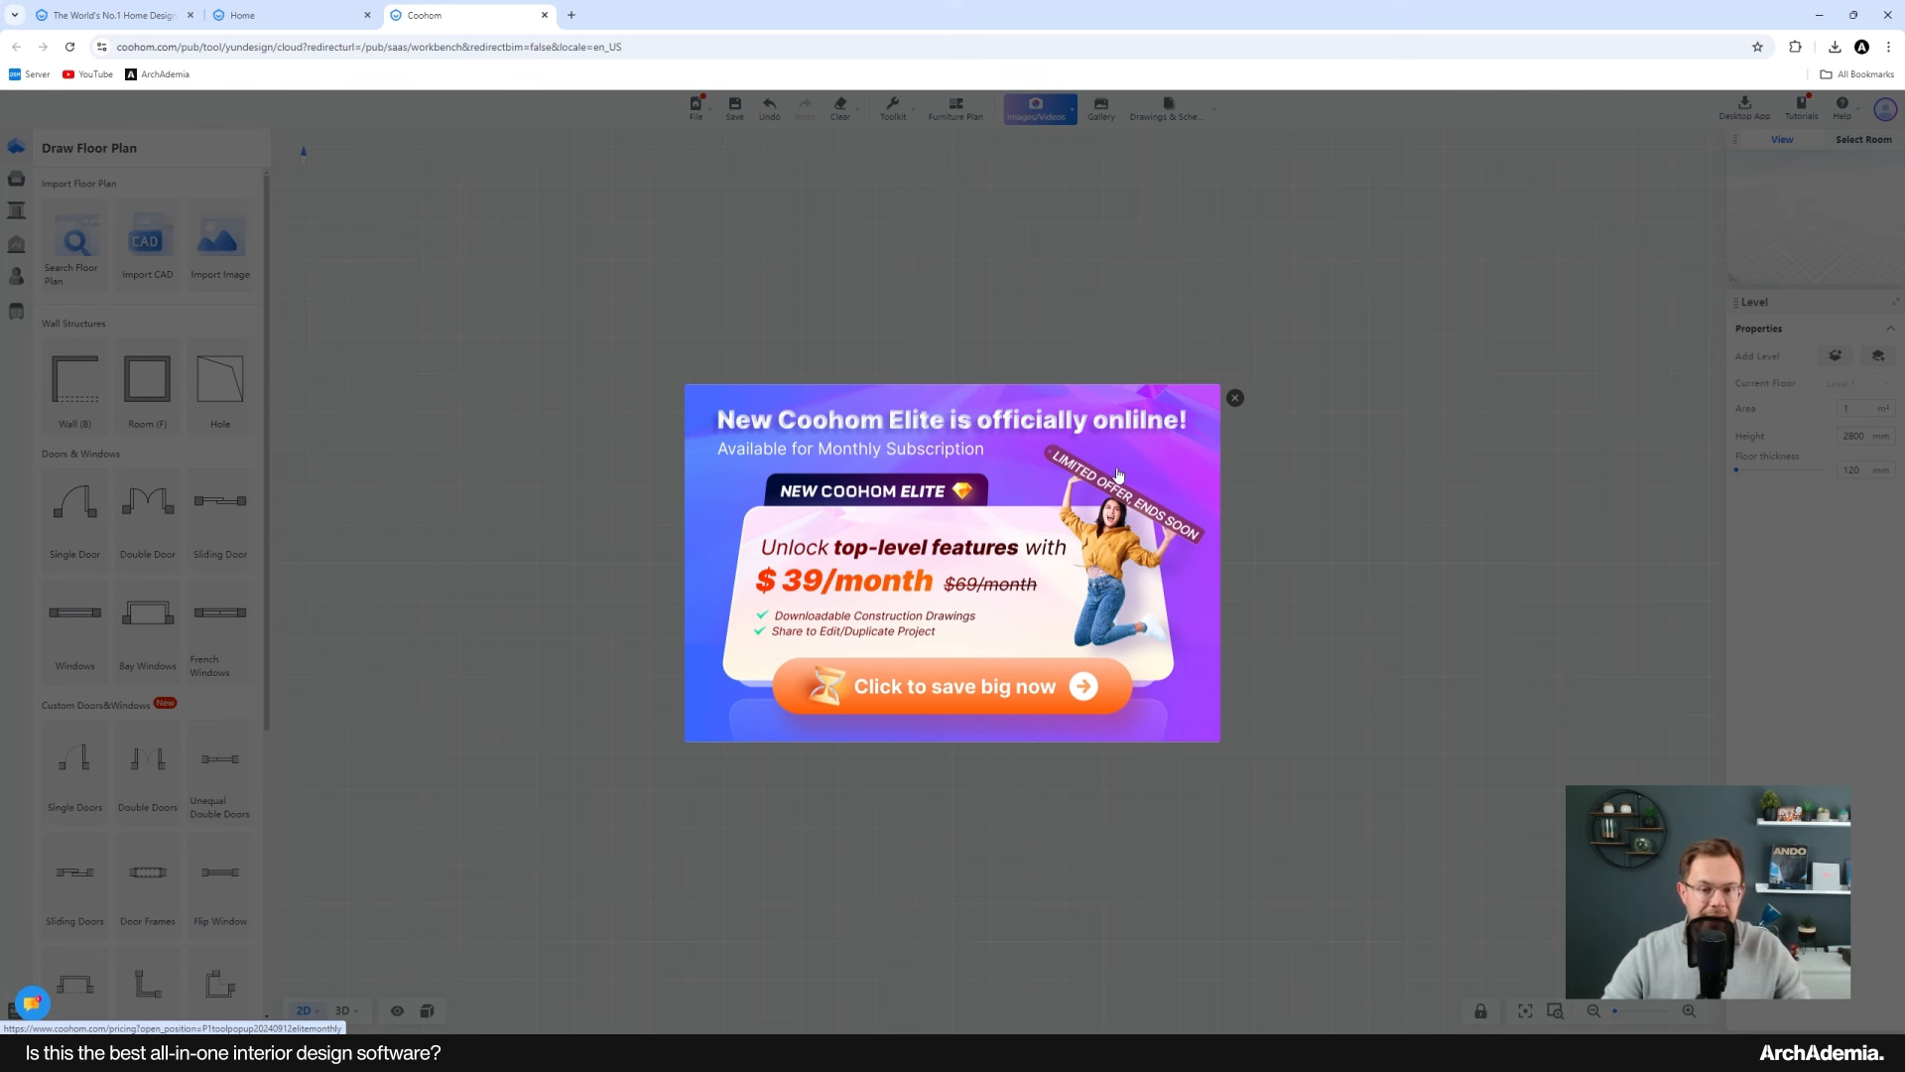
click(1234, 399)
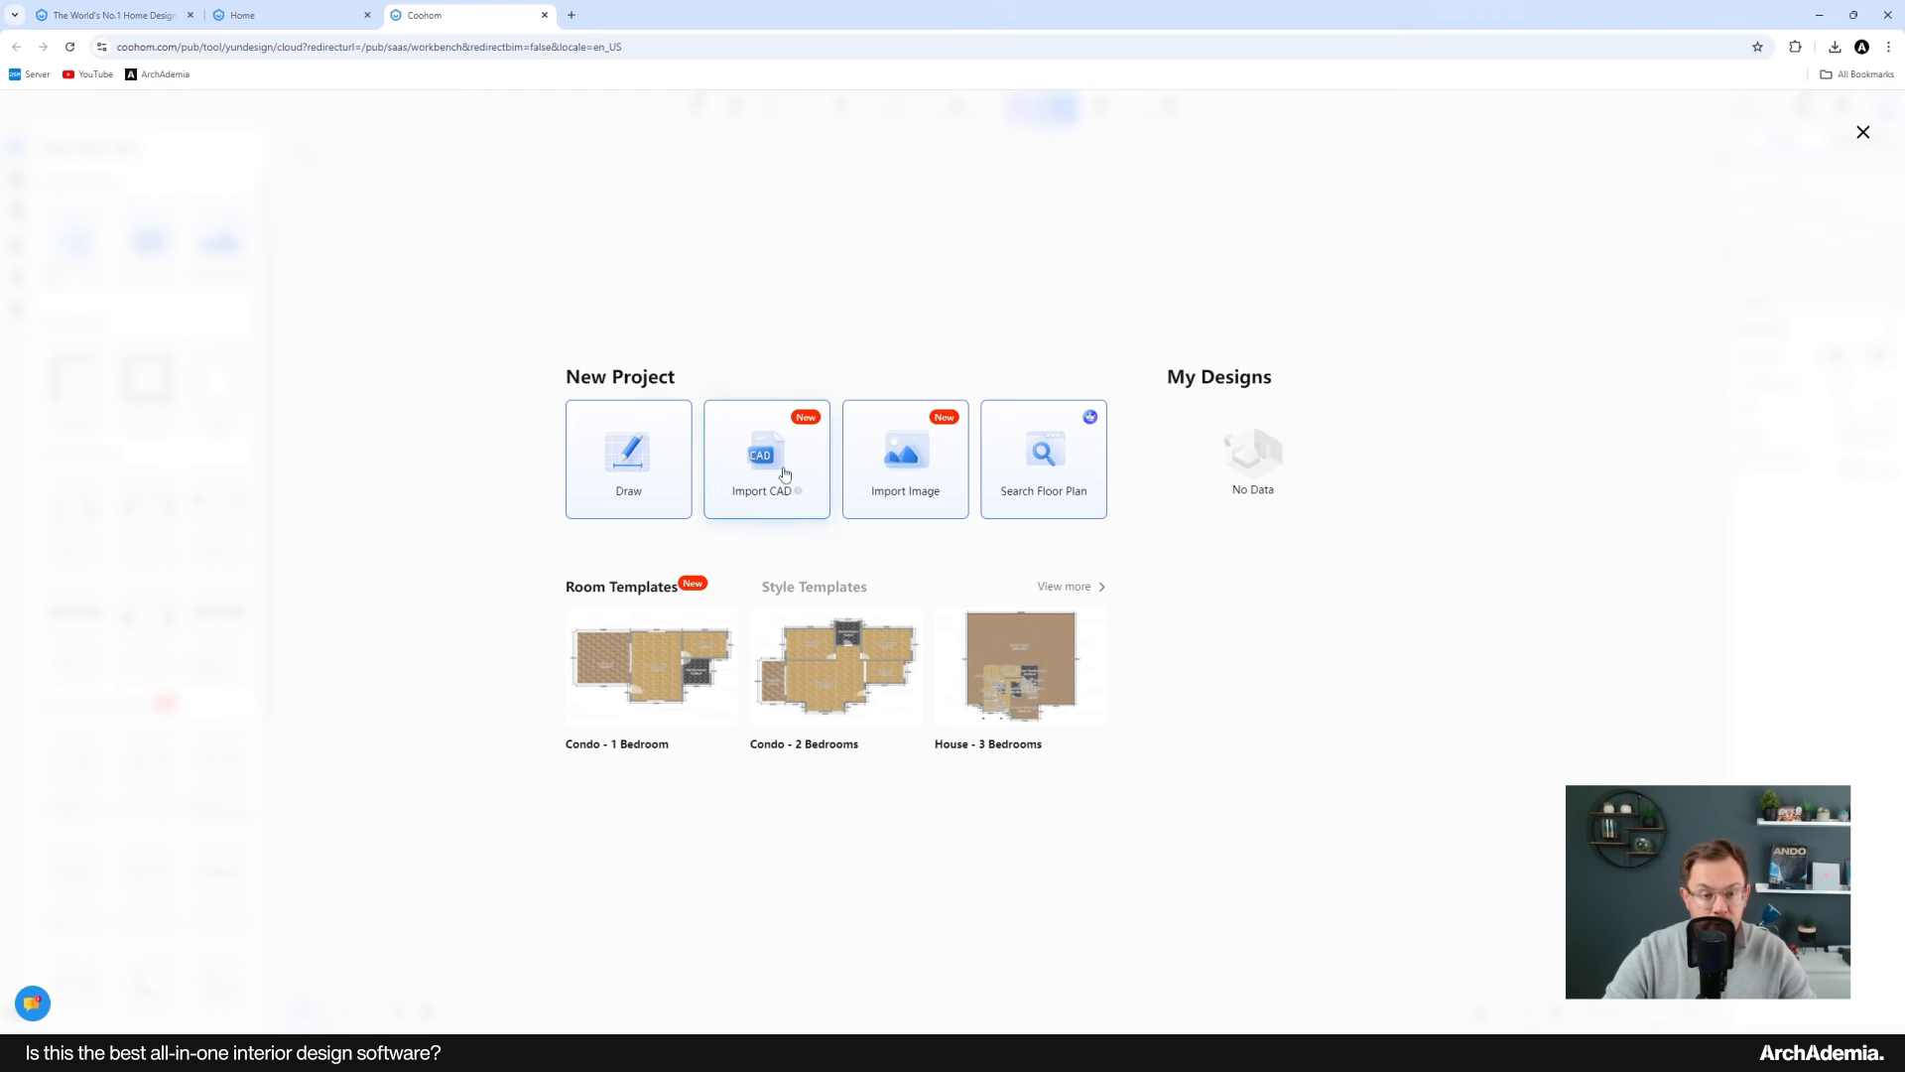
click(631, 465)
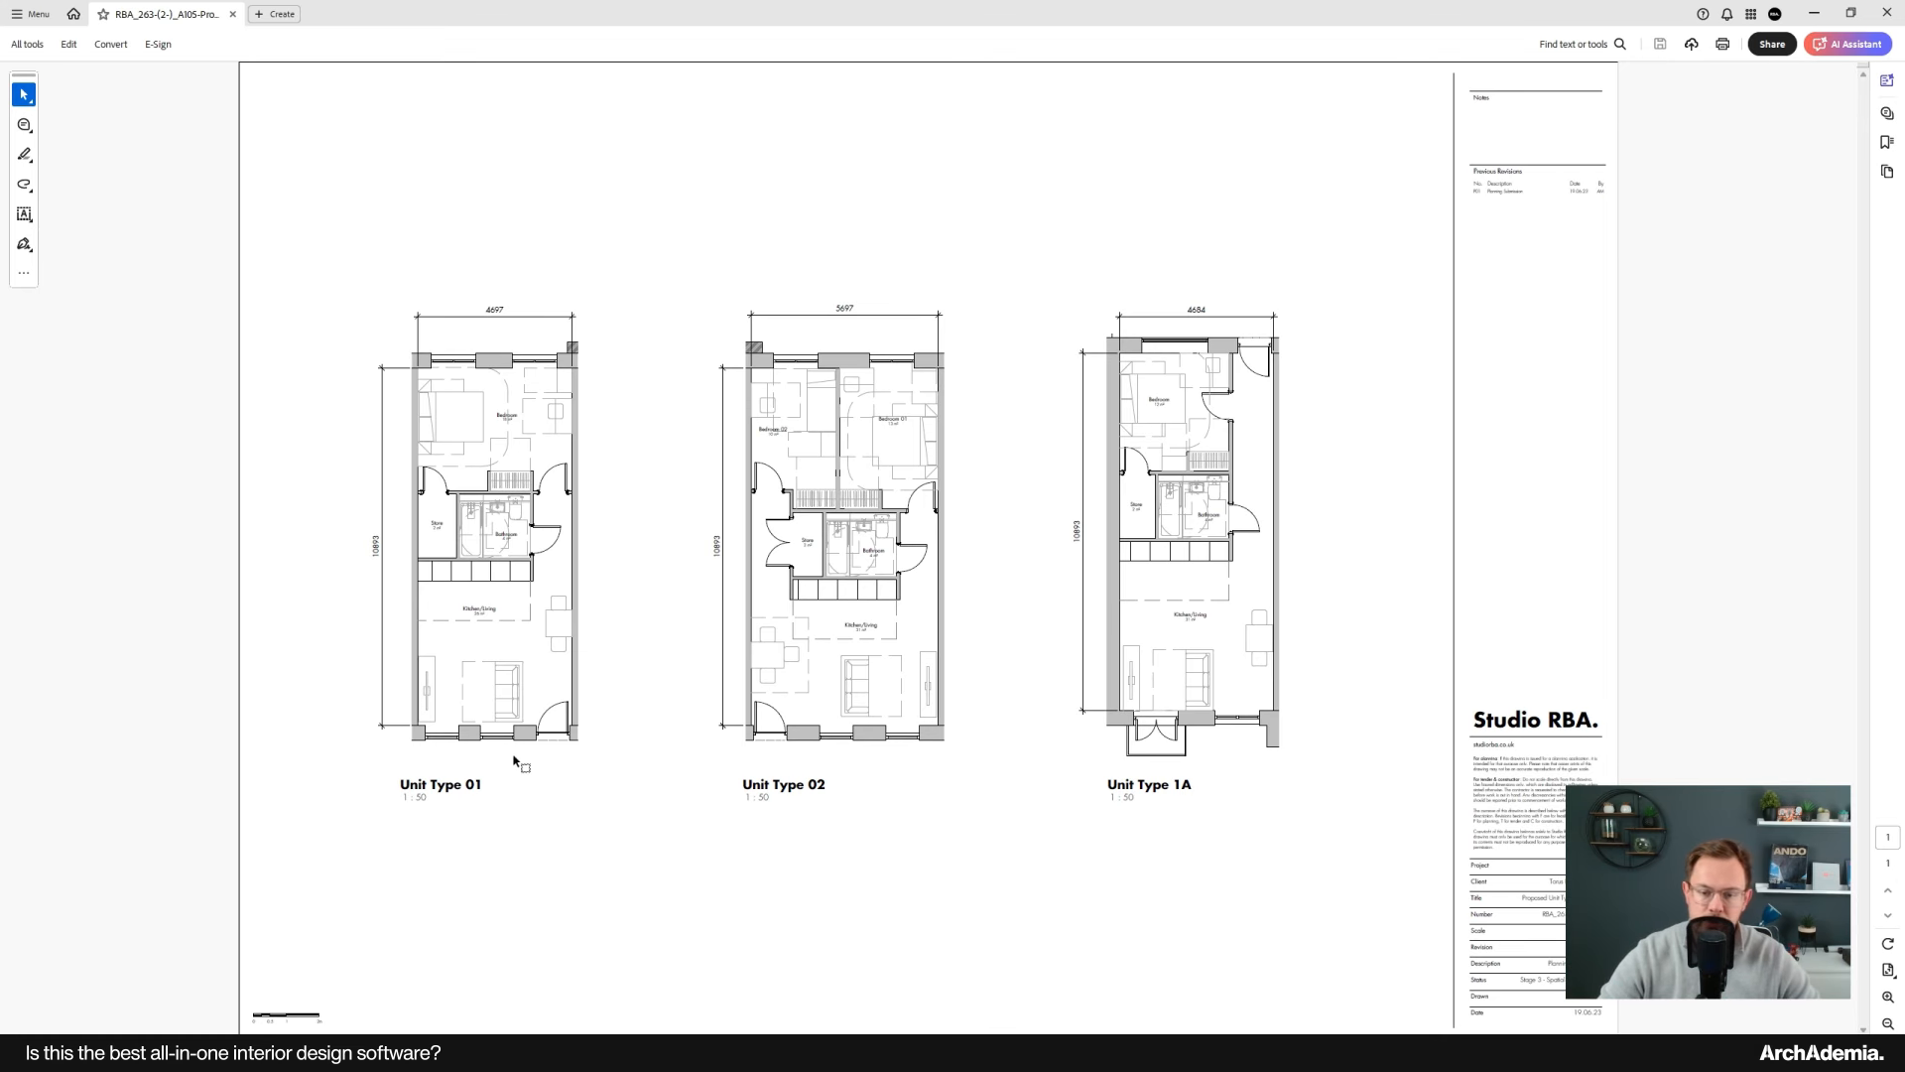
Step: Examine the Unit Type 01 plan and its dimensions in the reference PDF
ctrl+scroll(281, 493, up, 3)
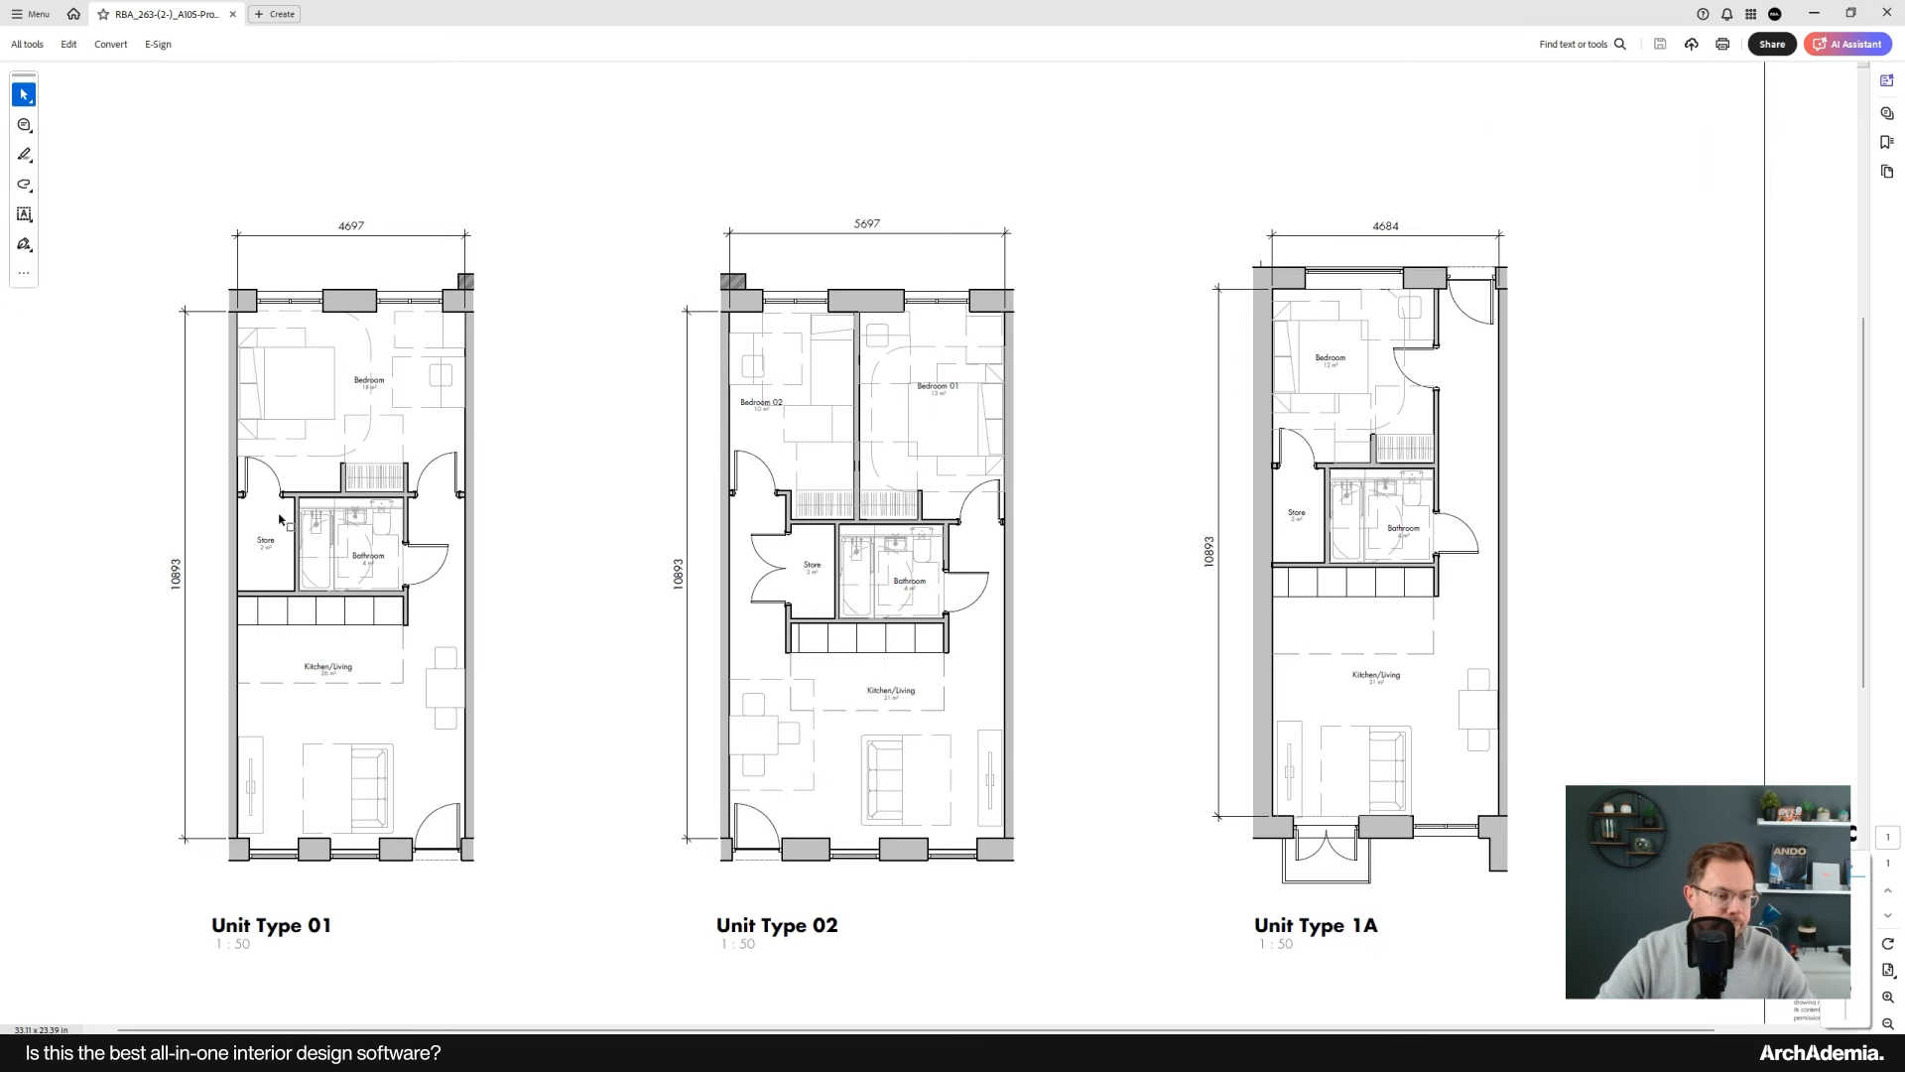
ctrl+scroll(268, 689, down, 2)
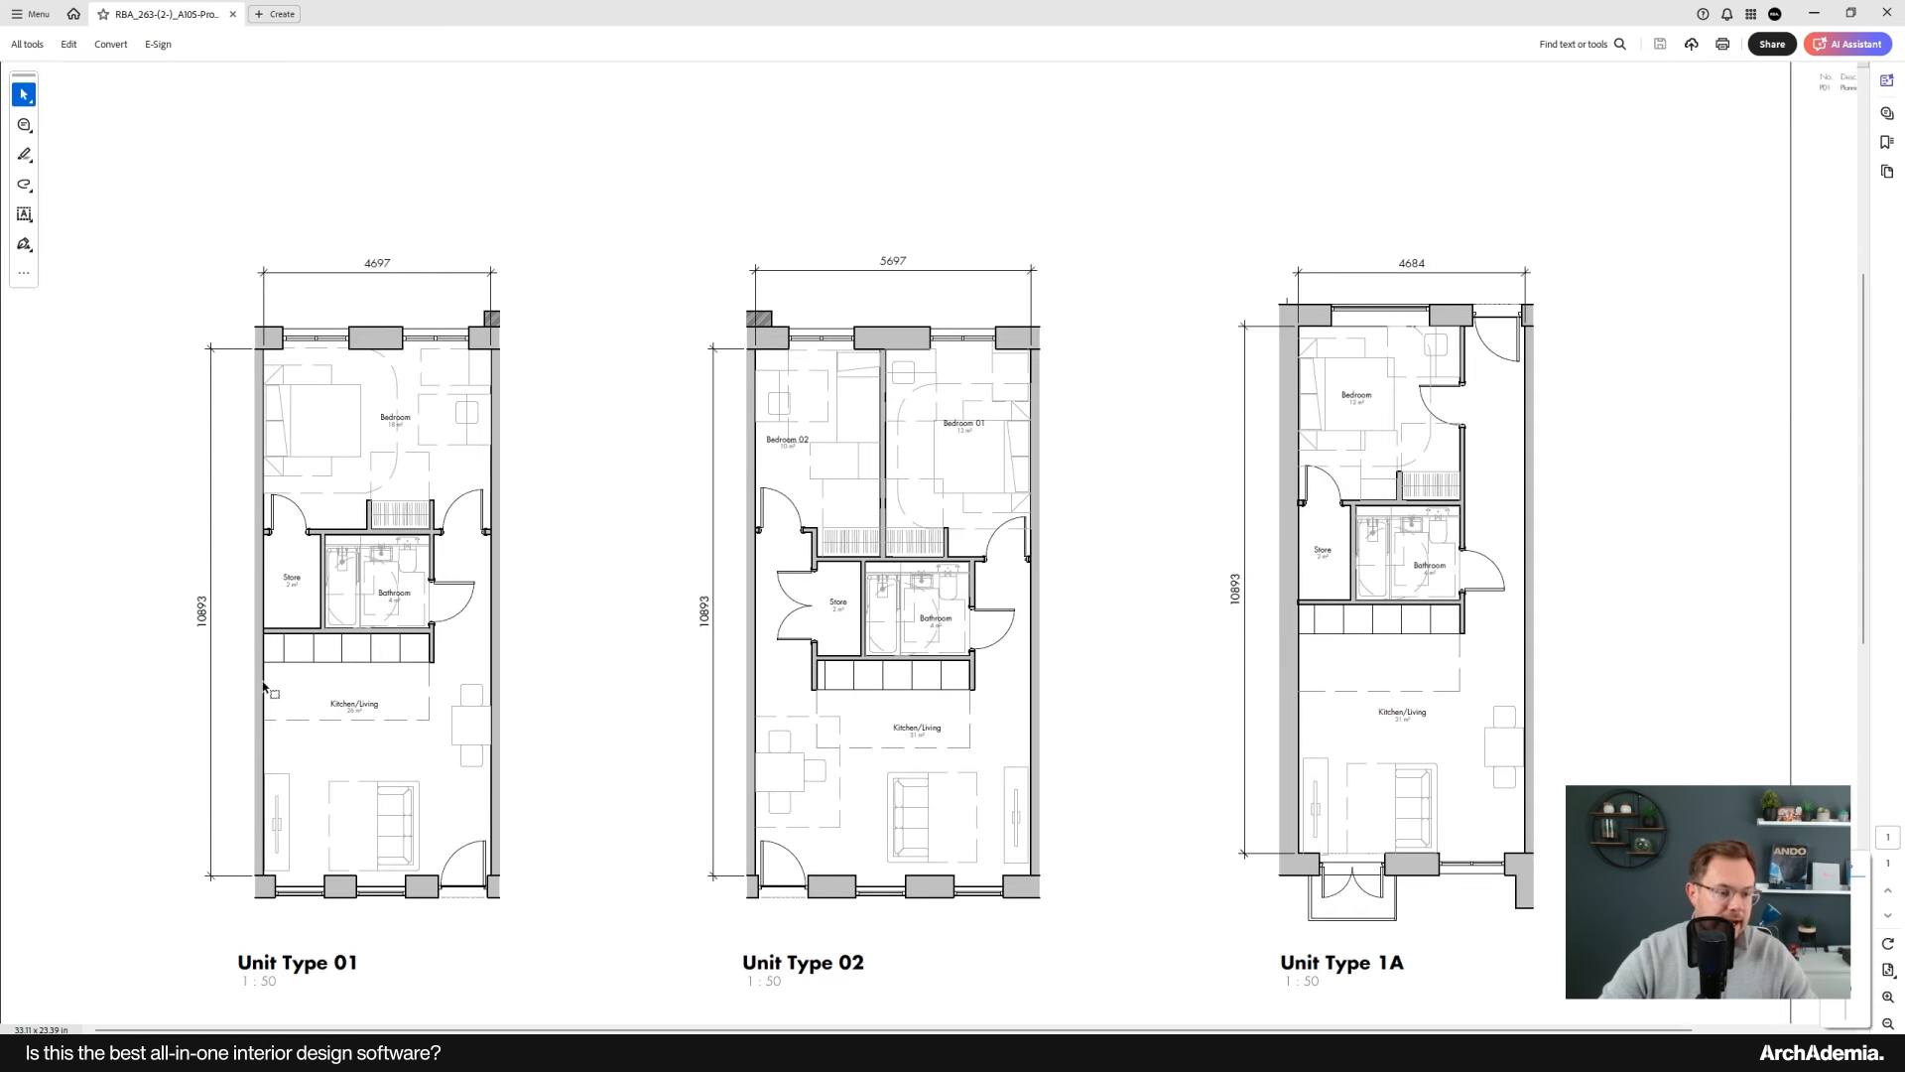
click(1806, 15)
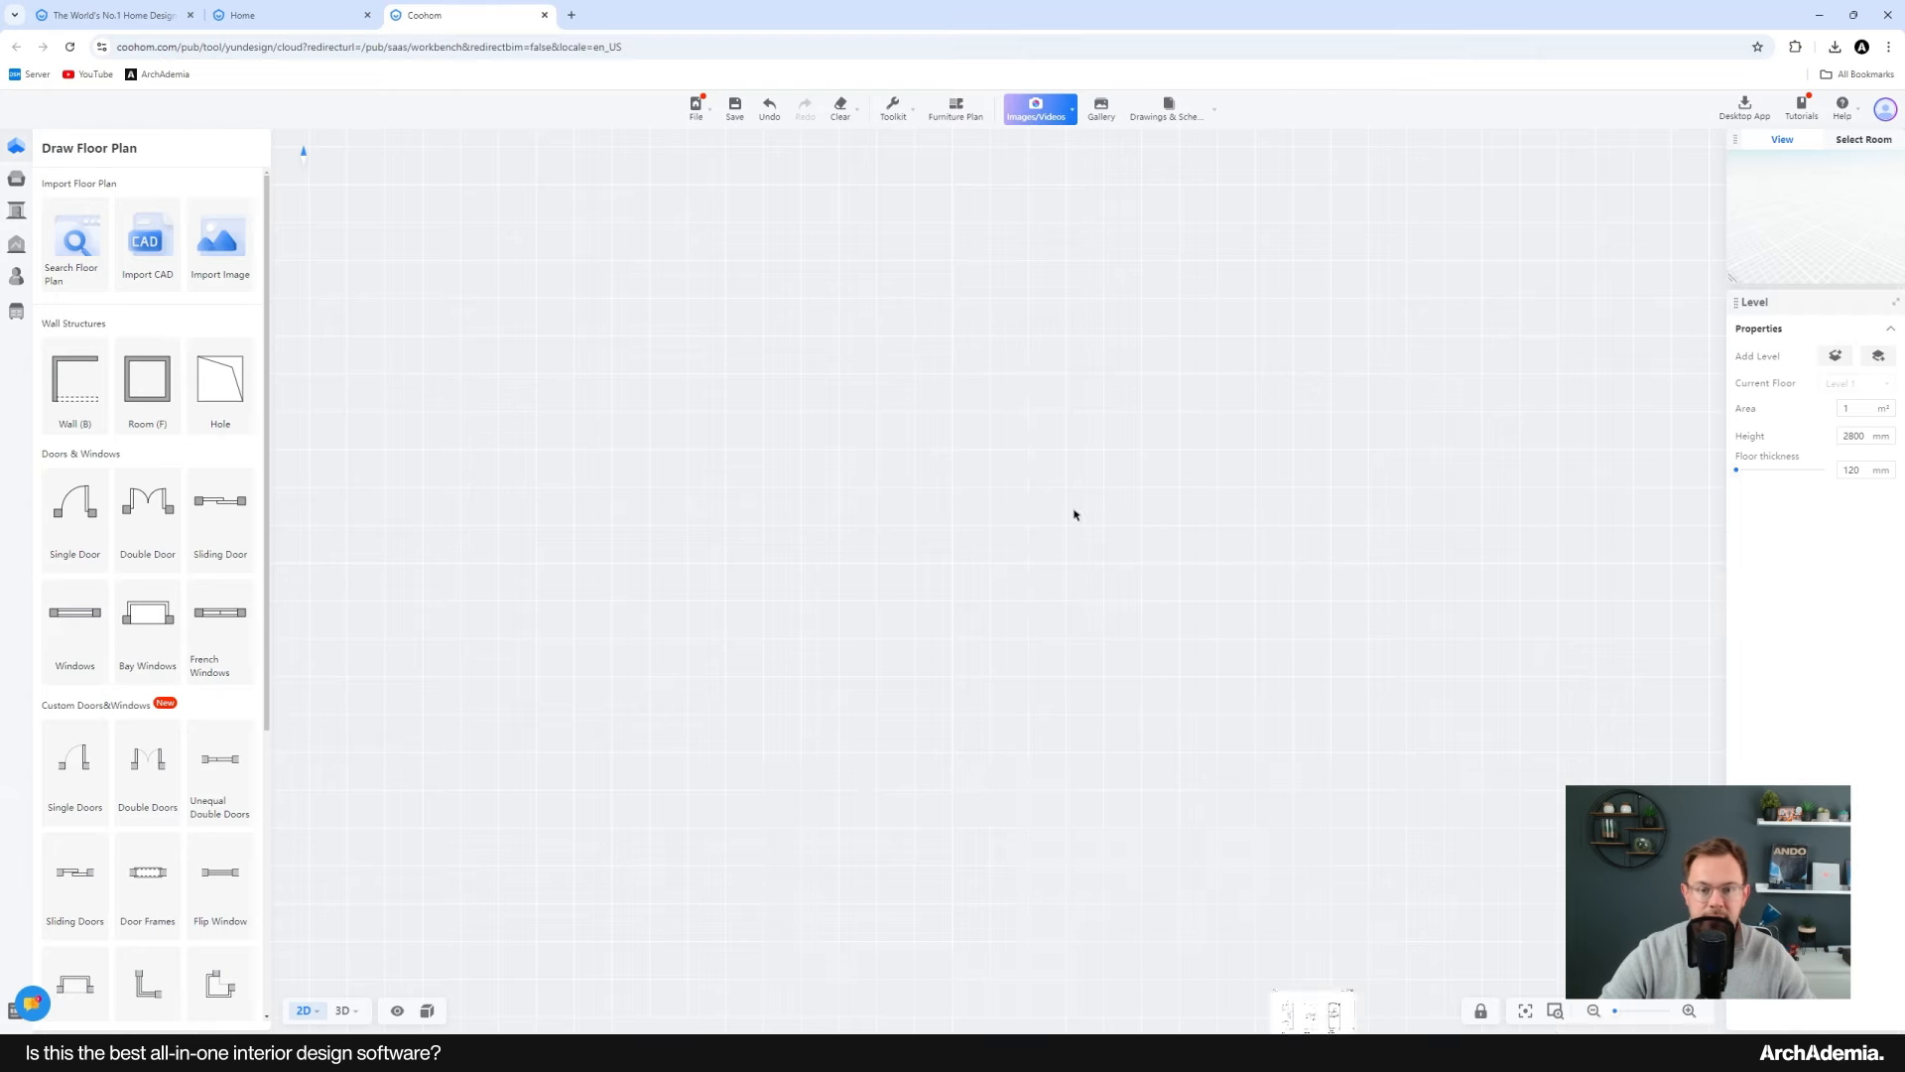
Step: Draw a vertical exterior wall 11000 mm long
click(754, 784)
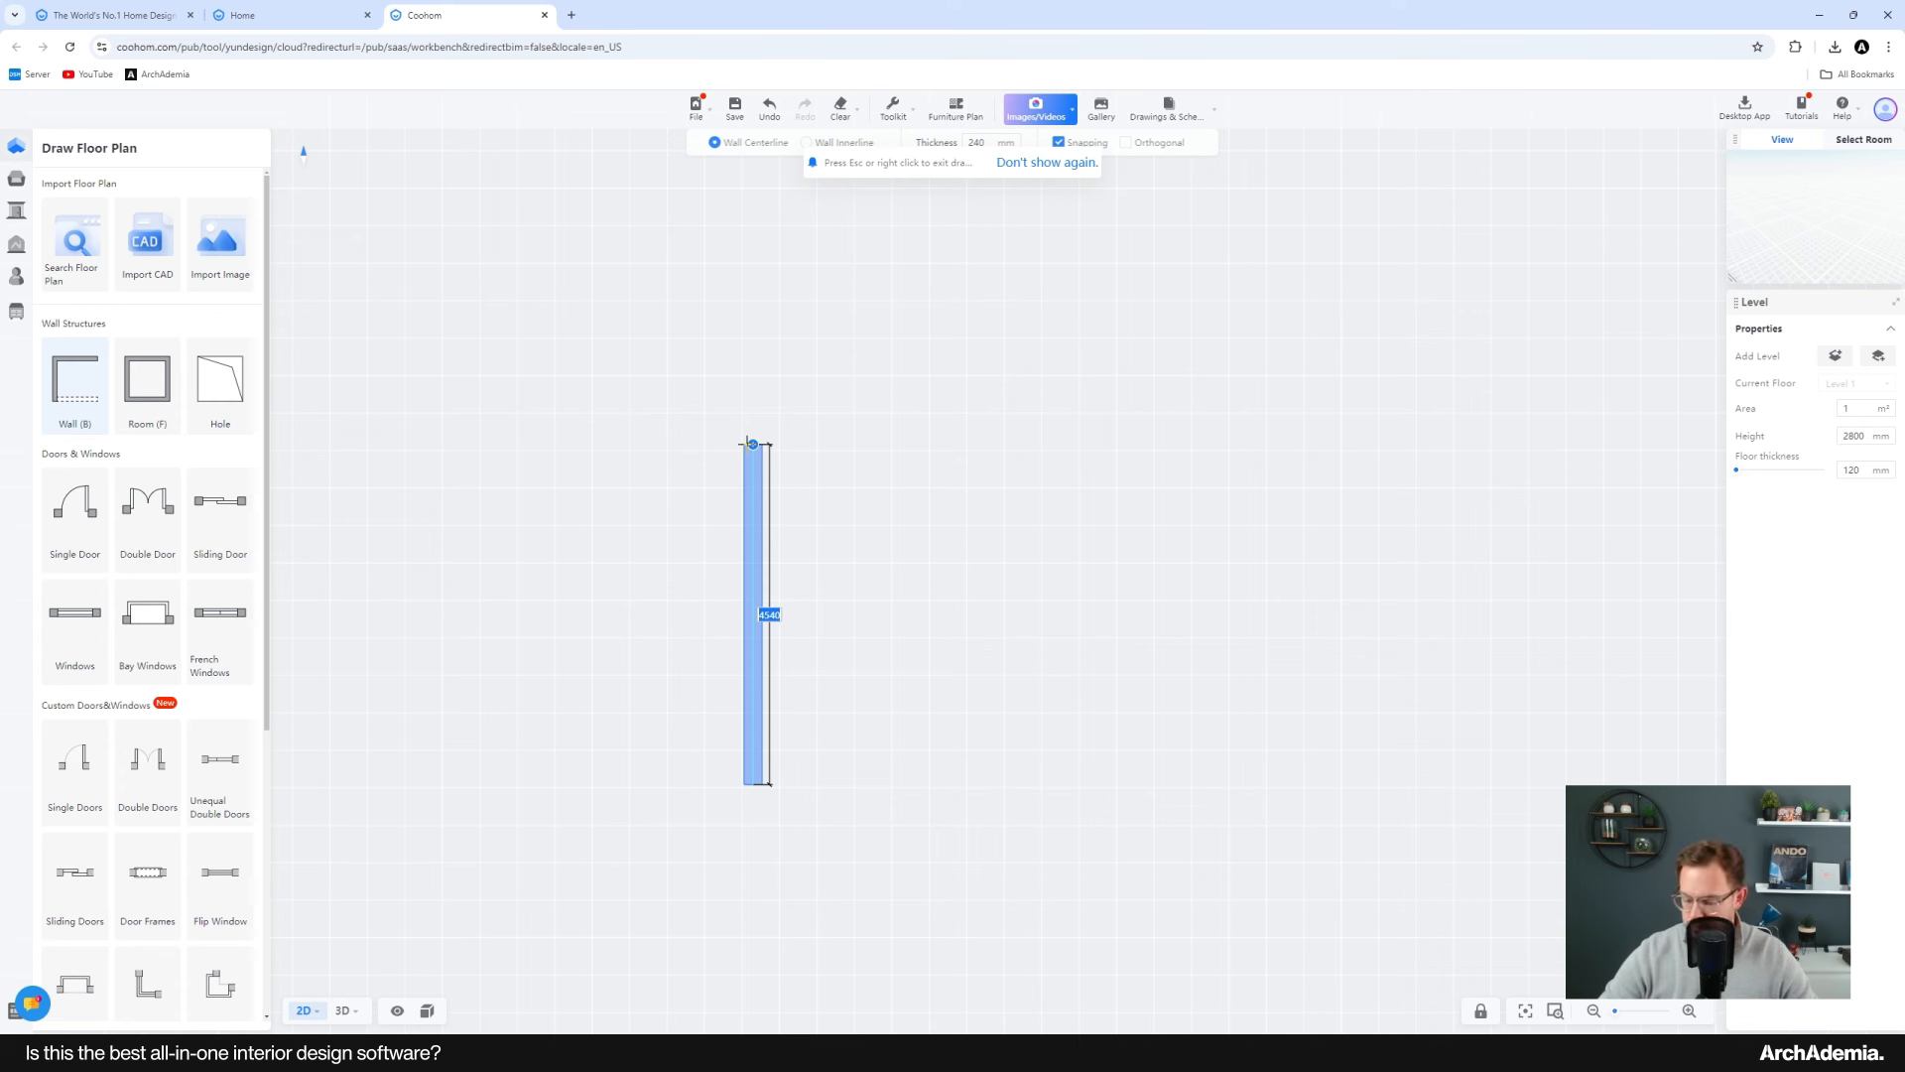
text(11000)
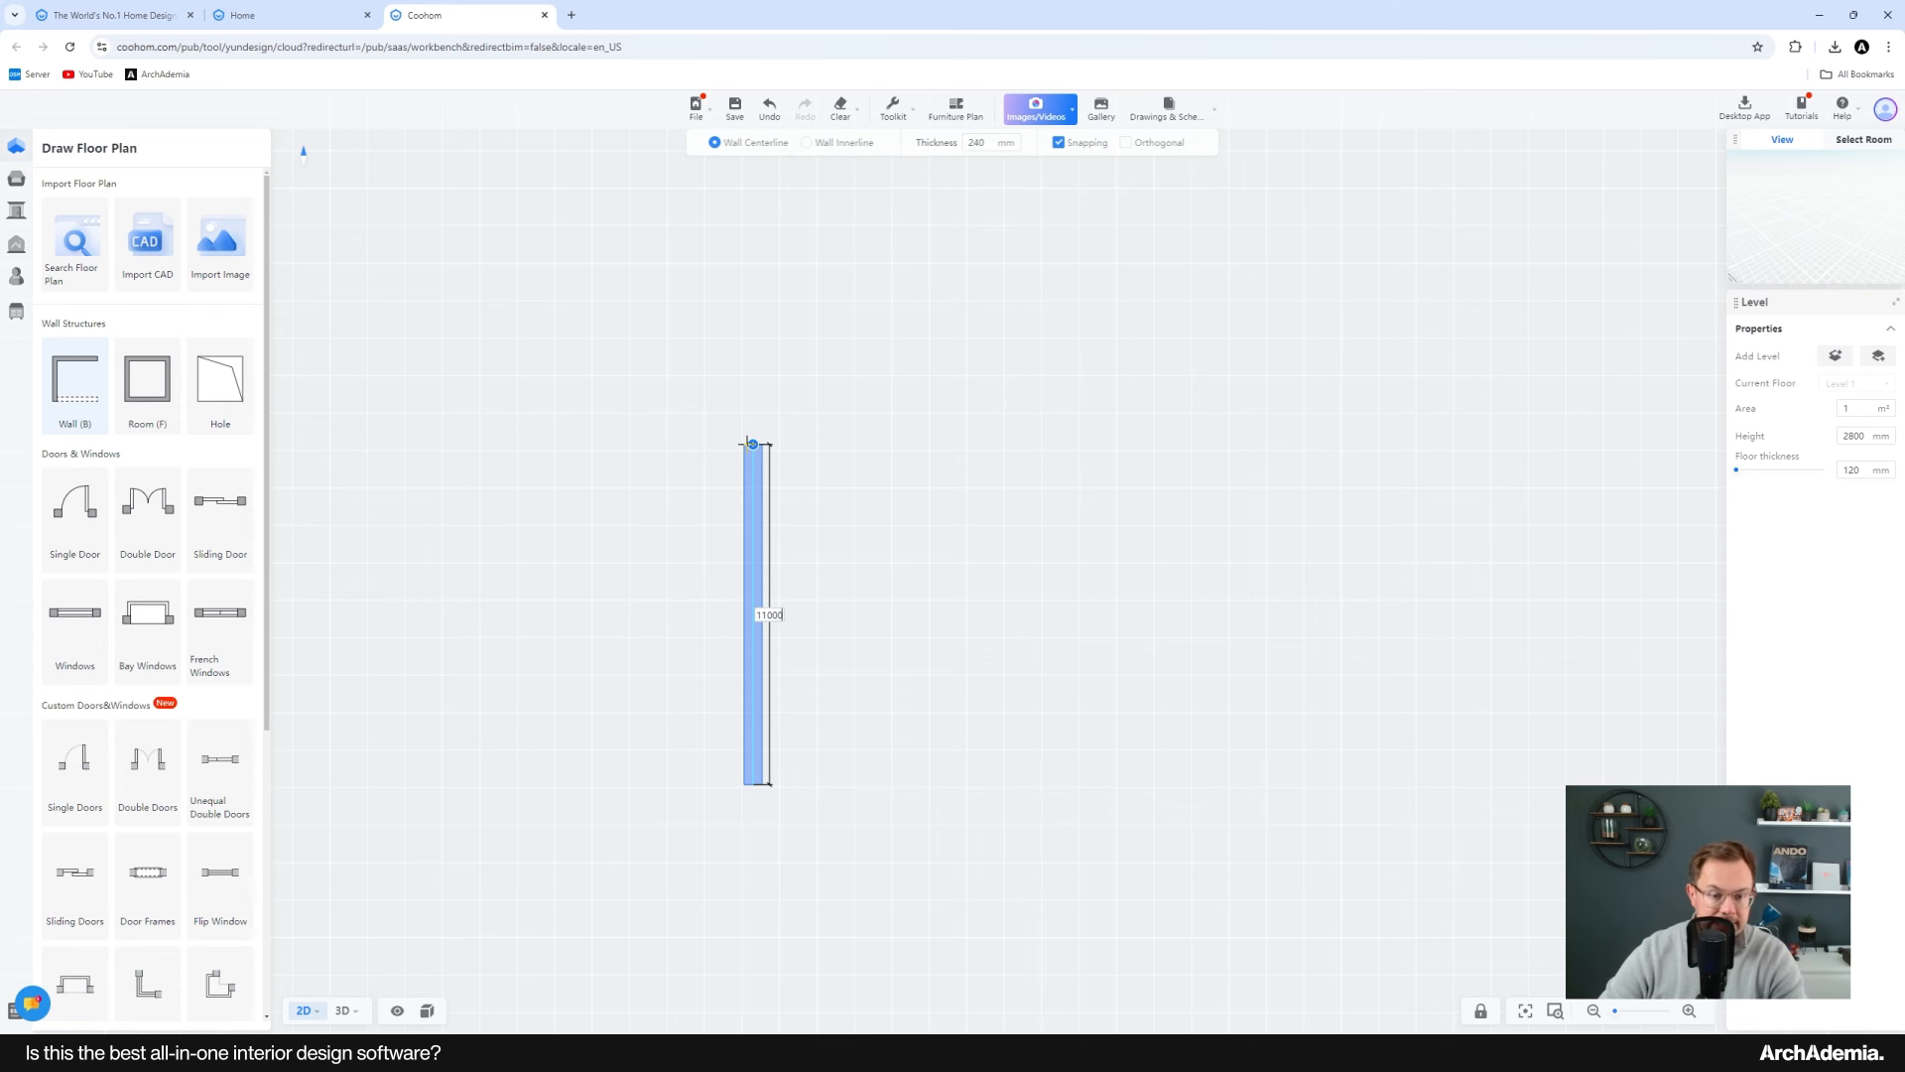
key(Return)
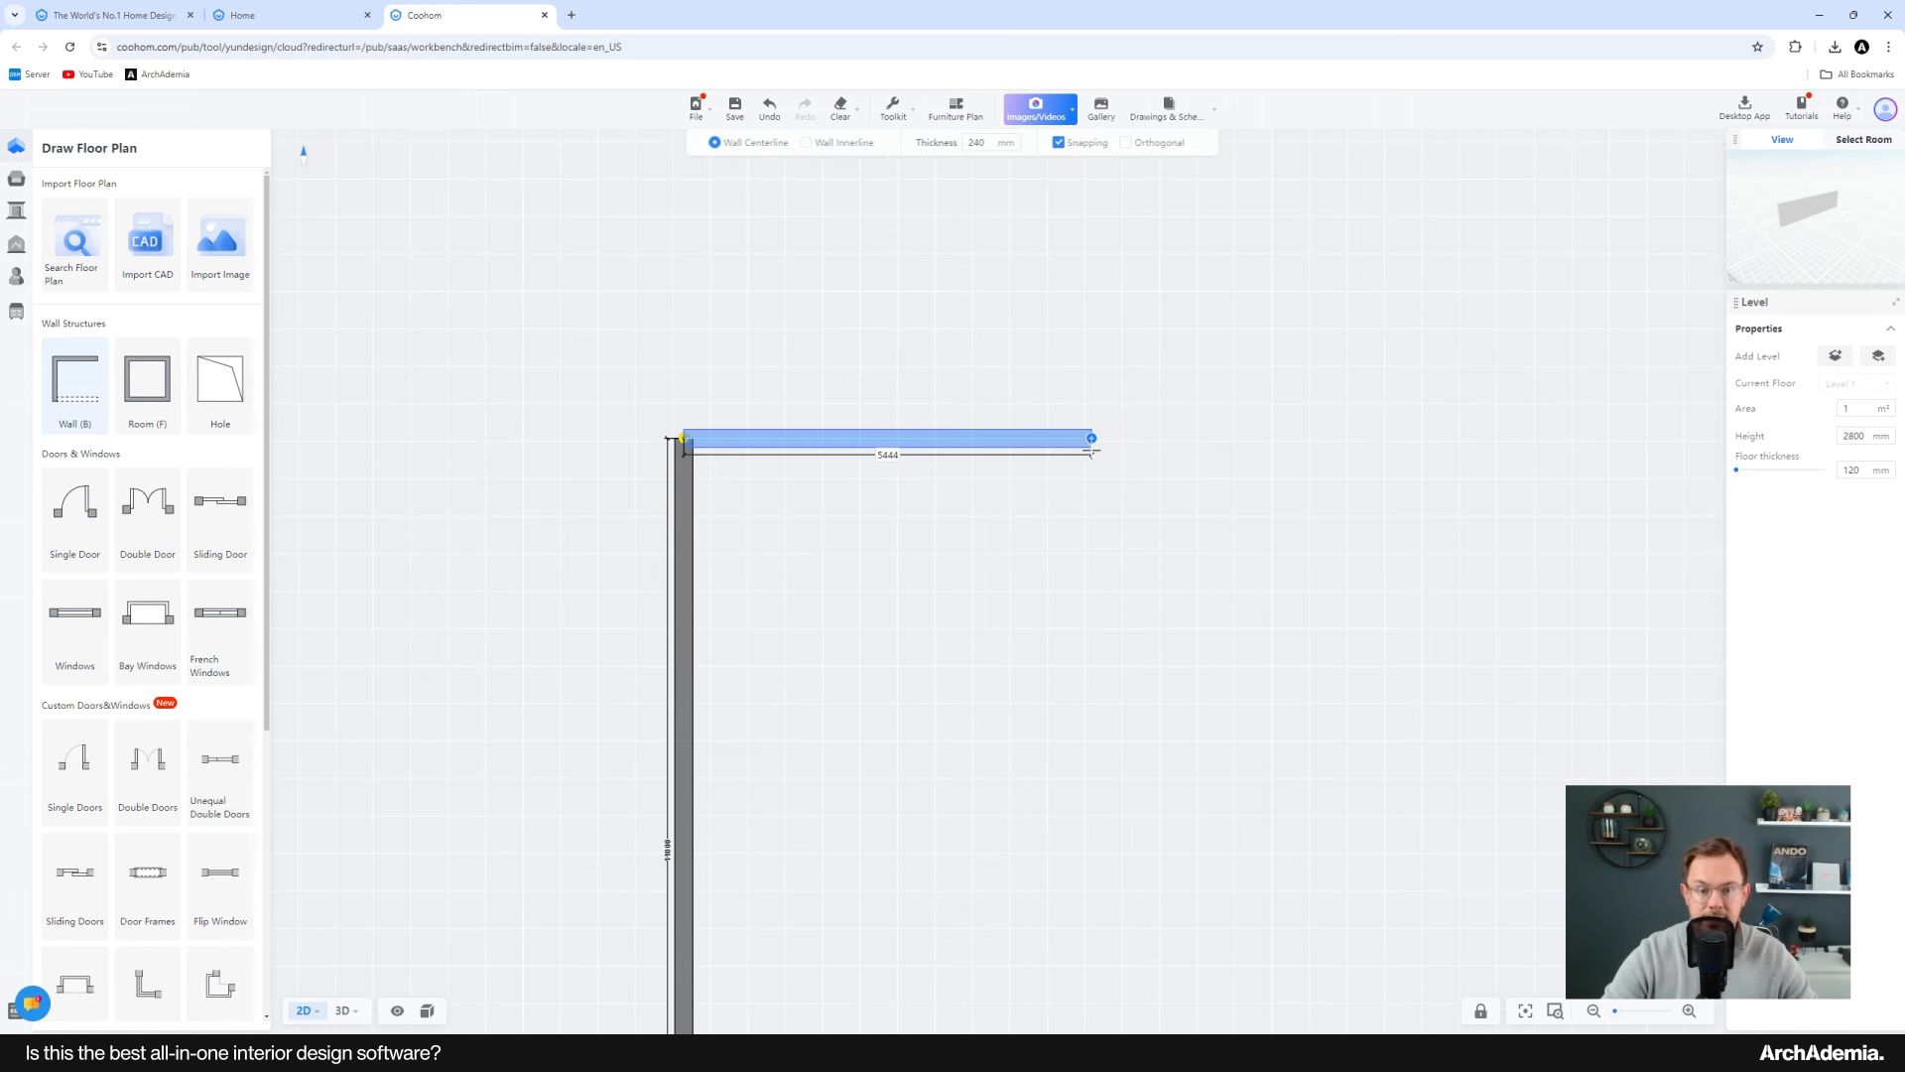
key(Escape)
Step: Draw a 5000 mm wall across from the top end of the first wall
click(93, 396)
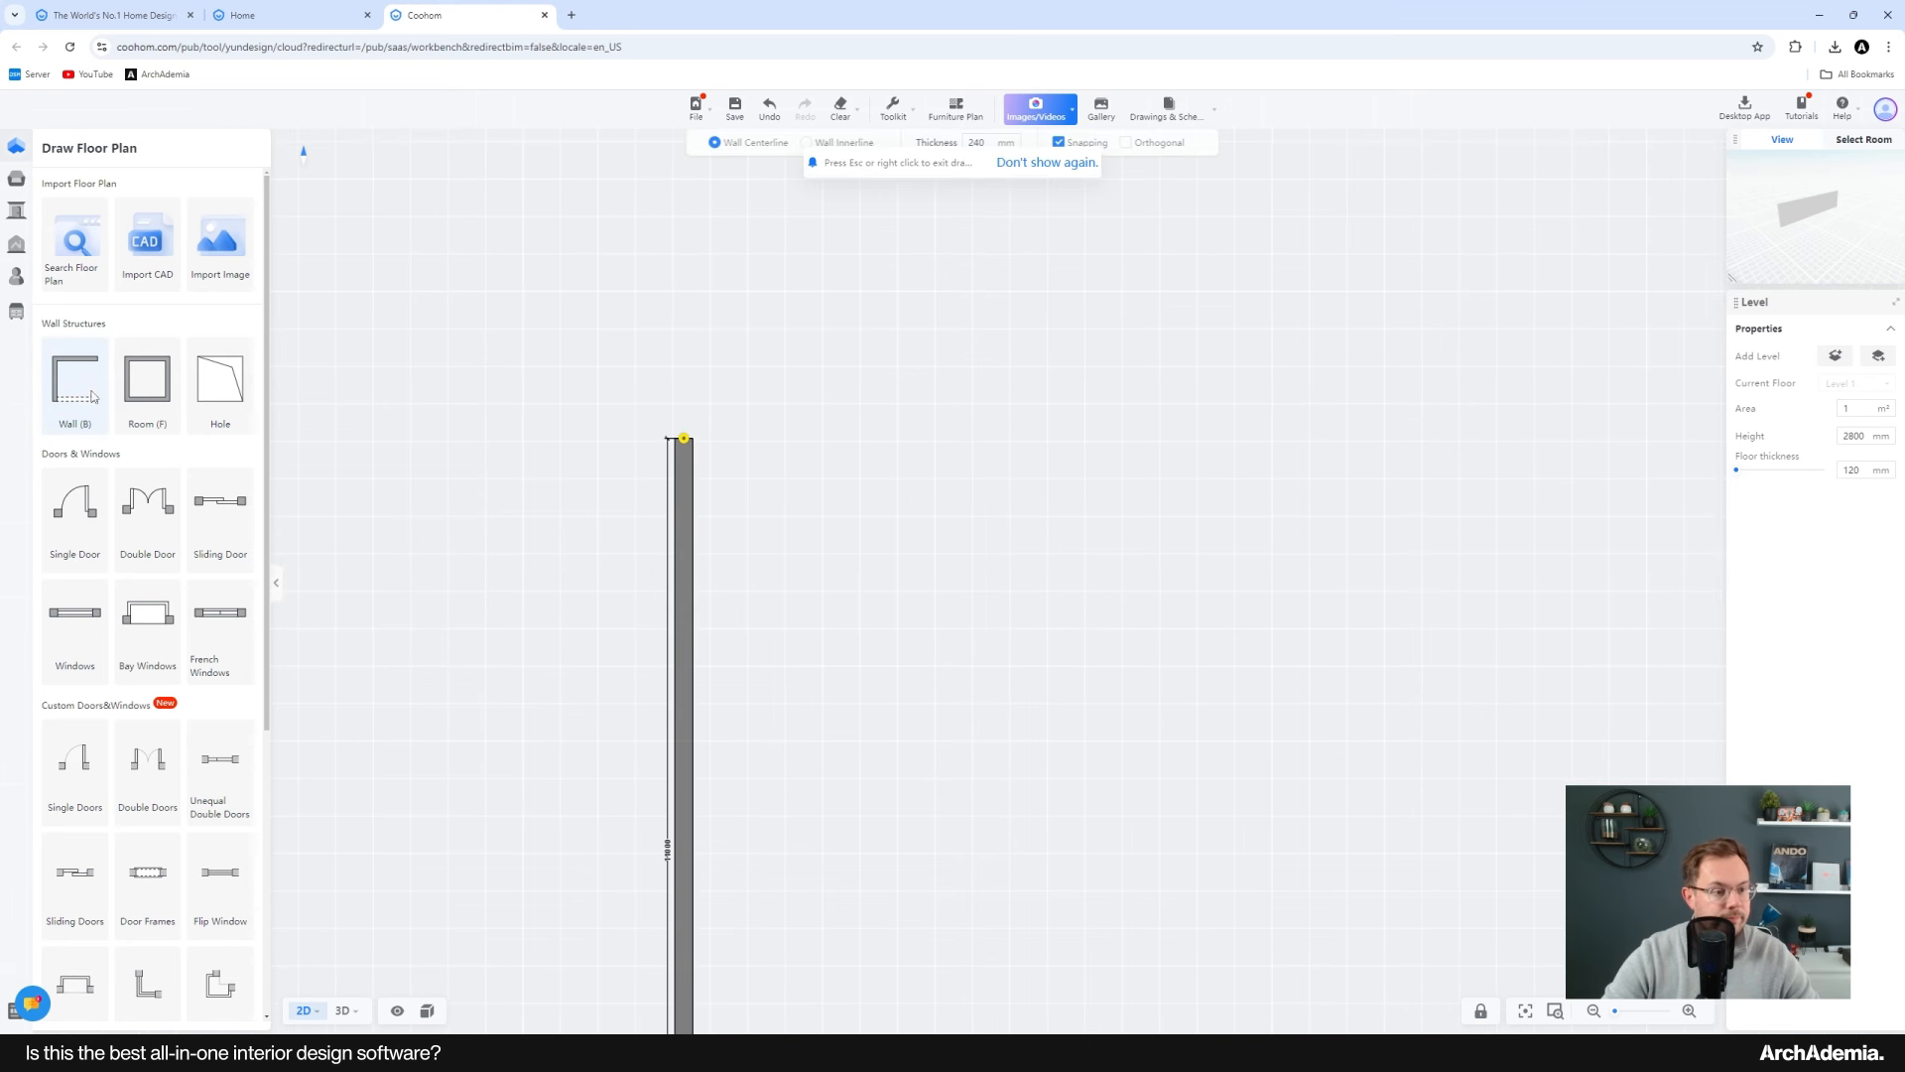
click(691, 445)
text(5000)
key(Return)
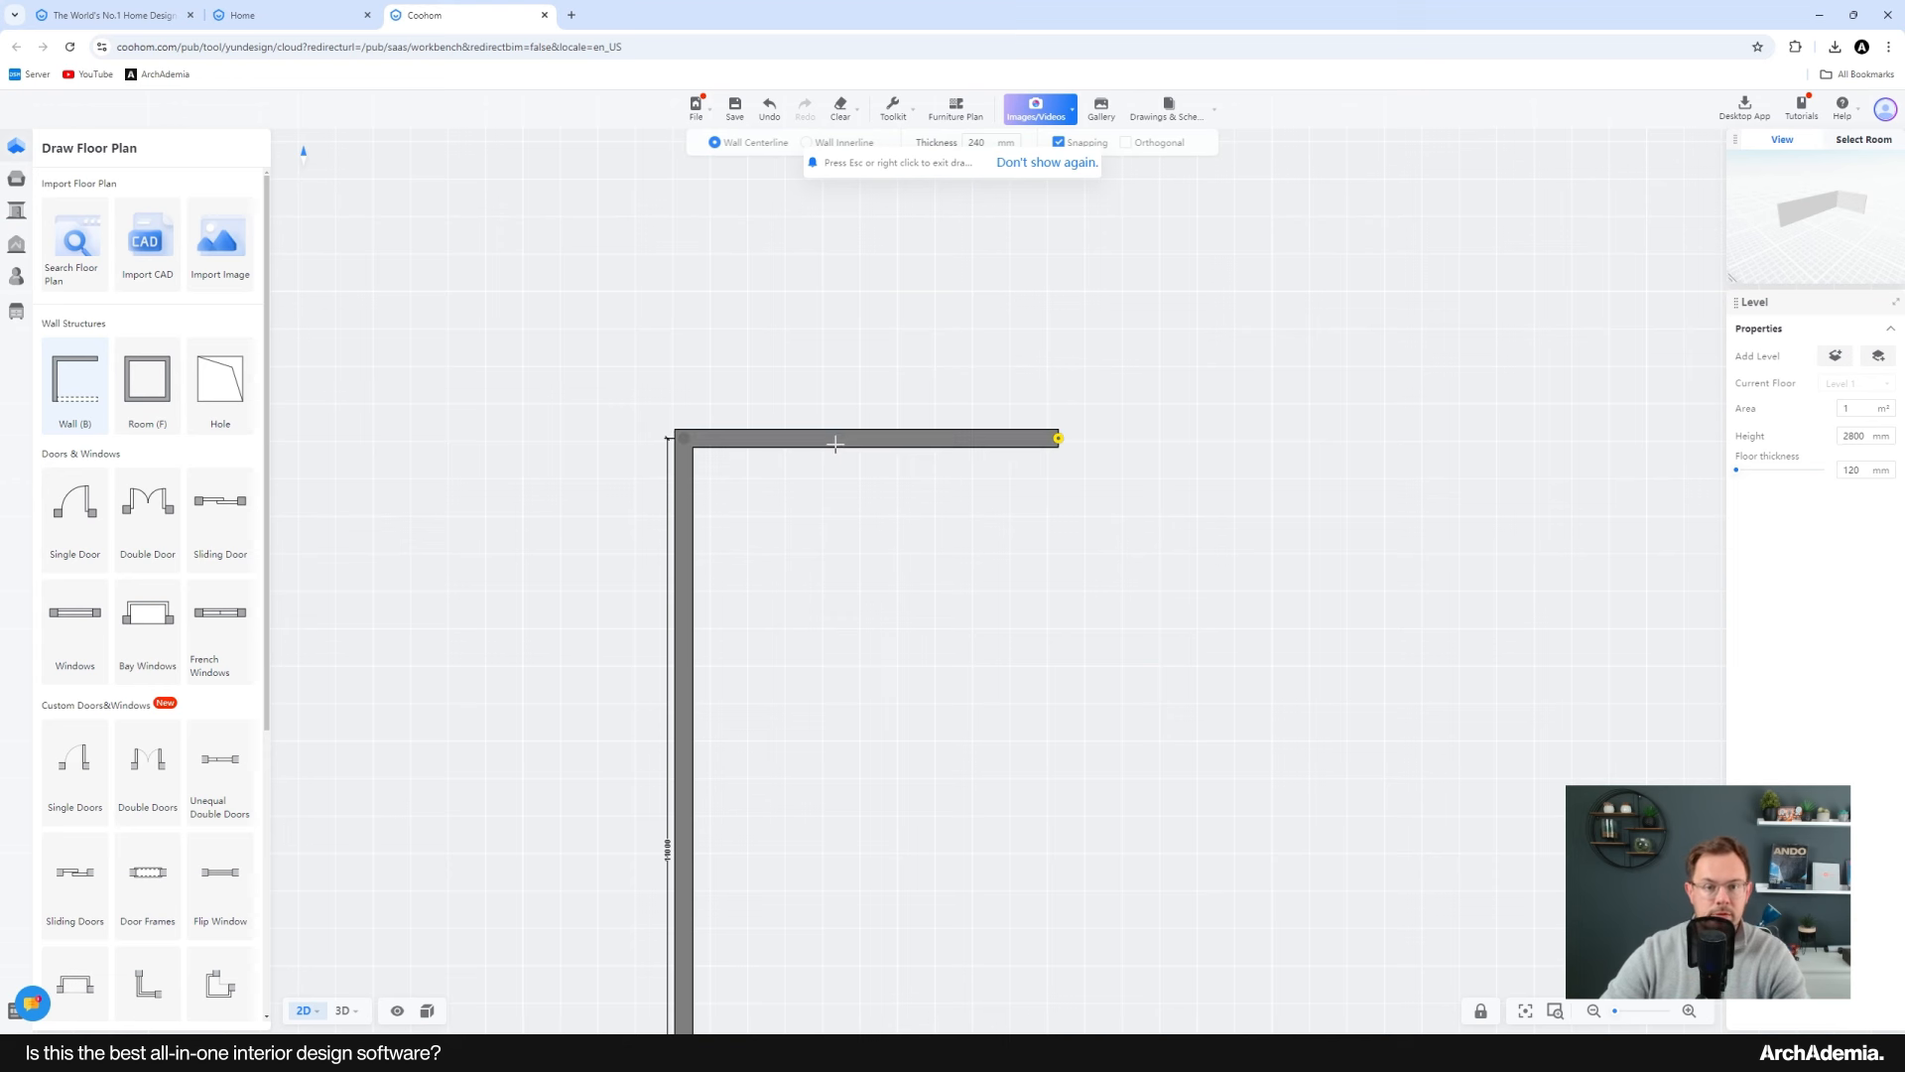
Step: Complete the rectangular room with the right-hand wall and a bottom wall closing at the starting corner
scroll(845, 305, down, 3)
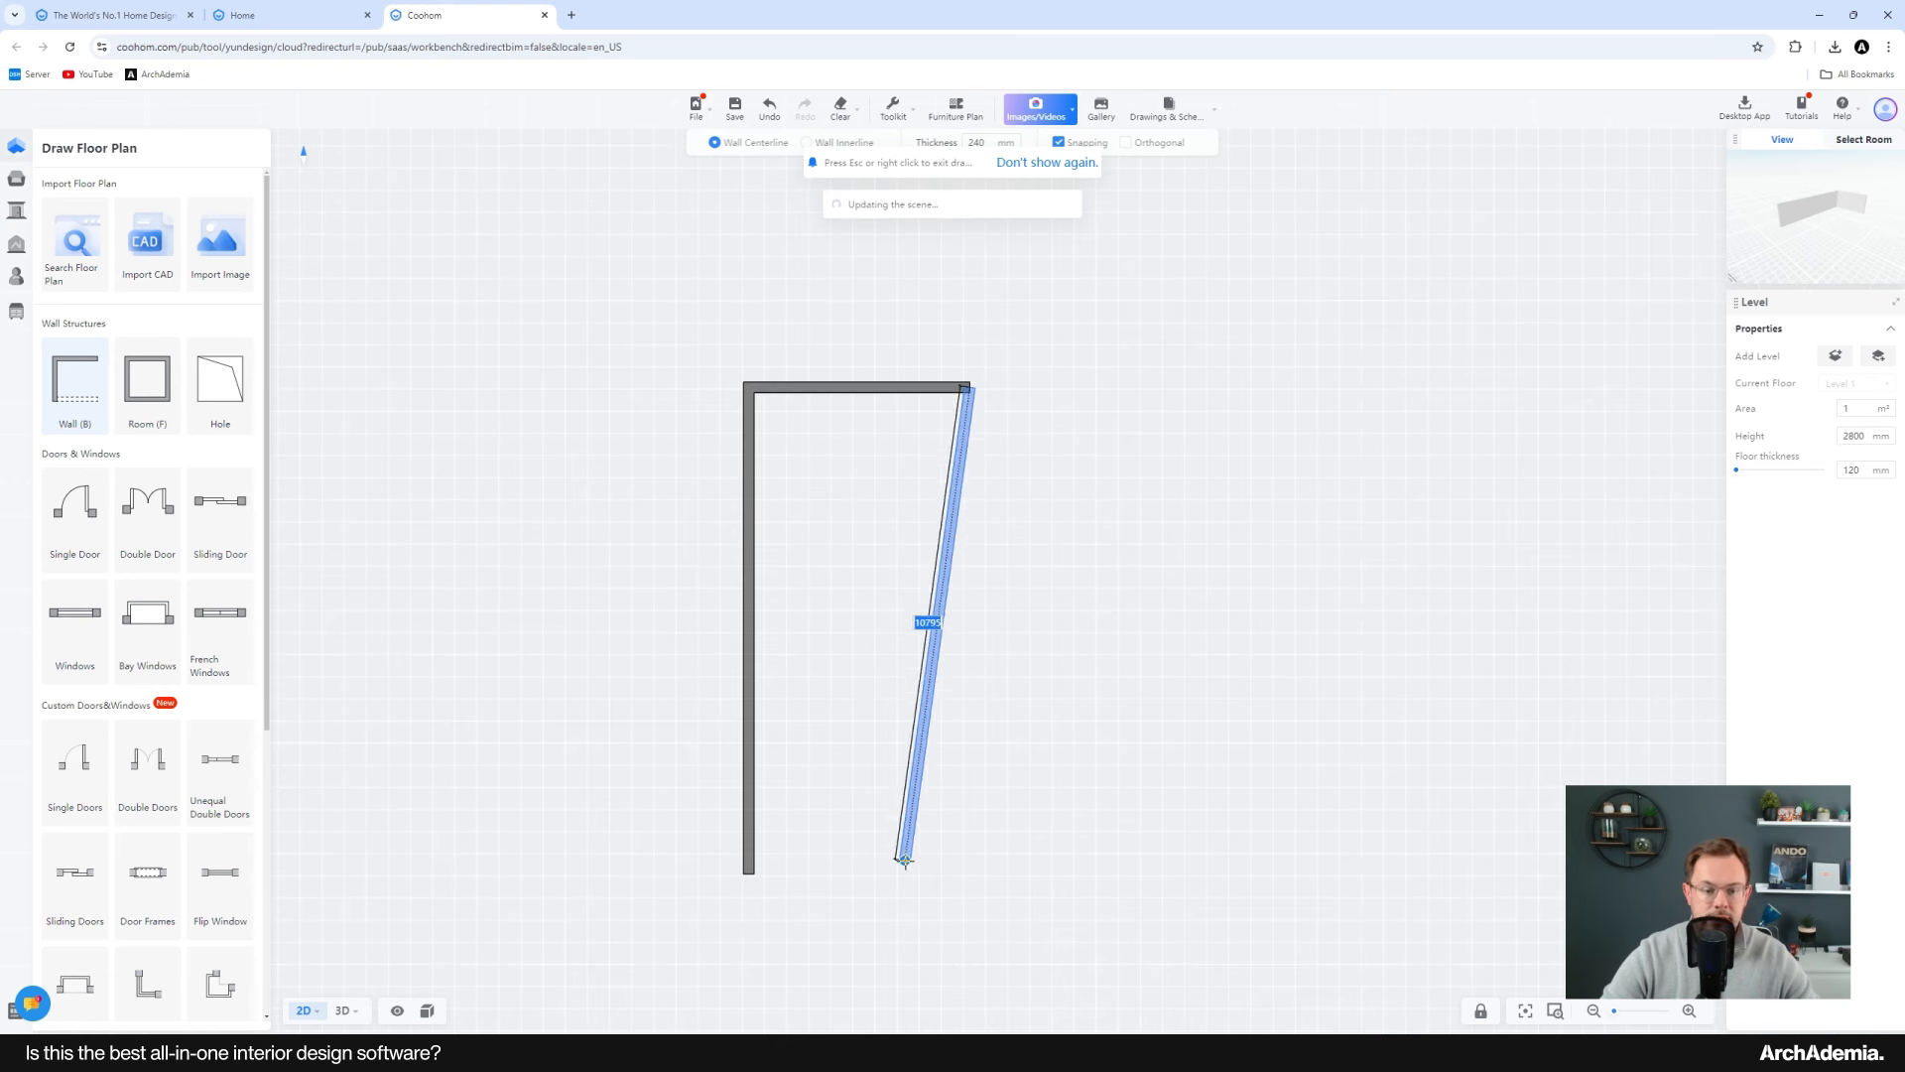
click(970, 873)
click(748, 873)
scroll(777, 681, up, 3)
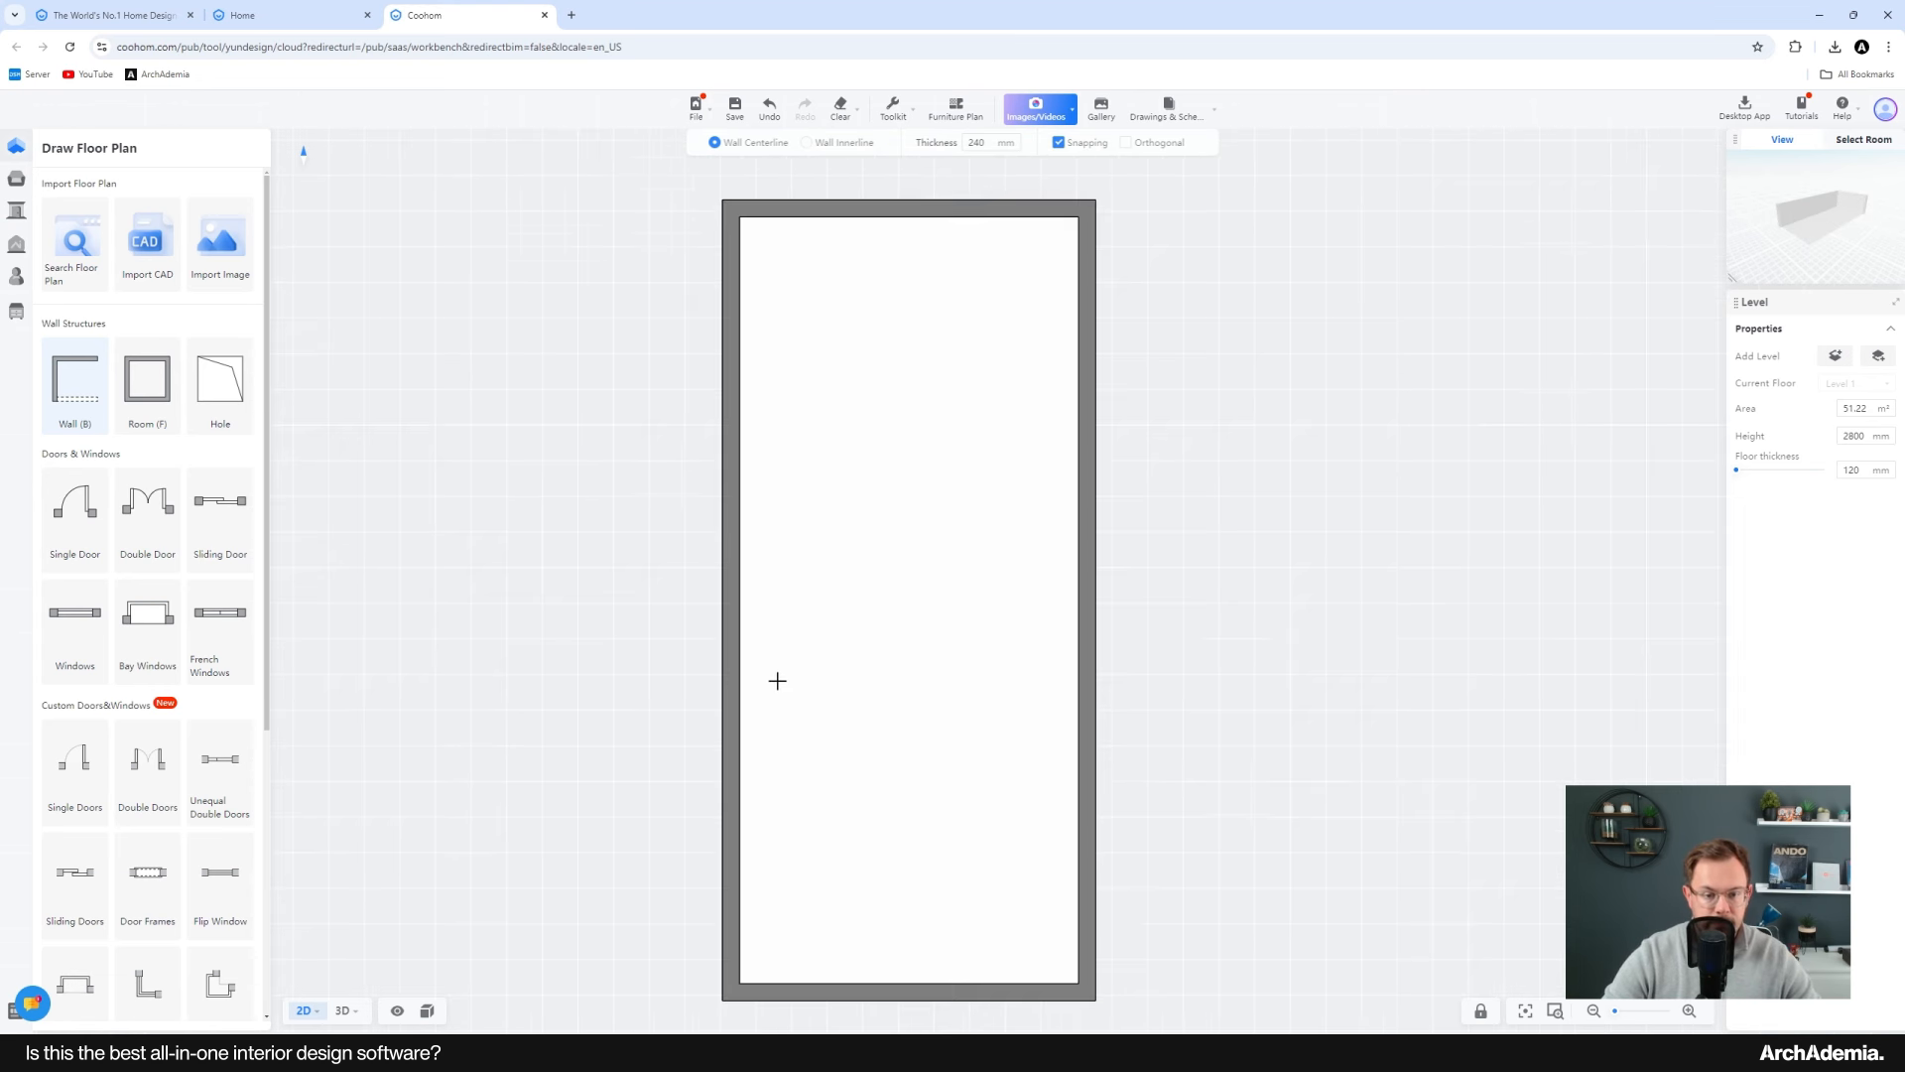
key(Escape)
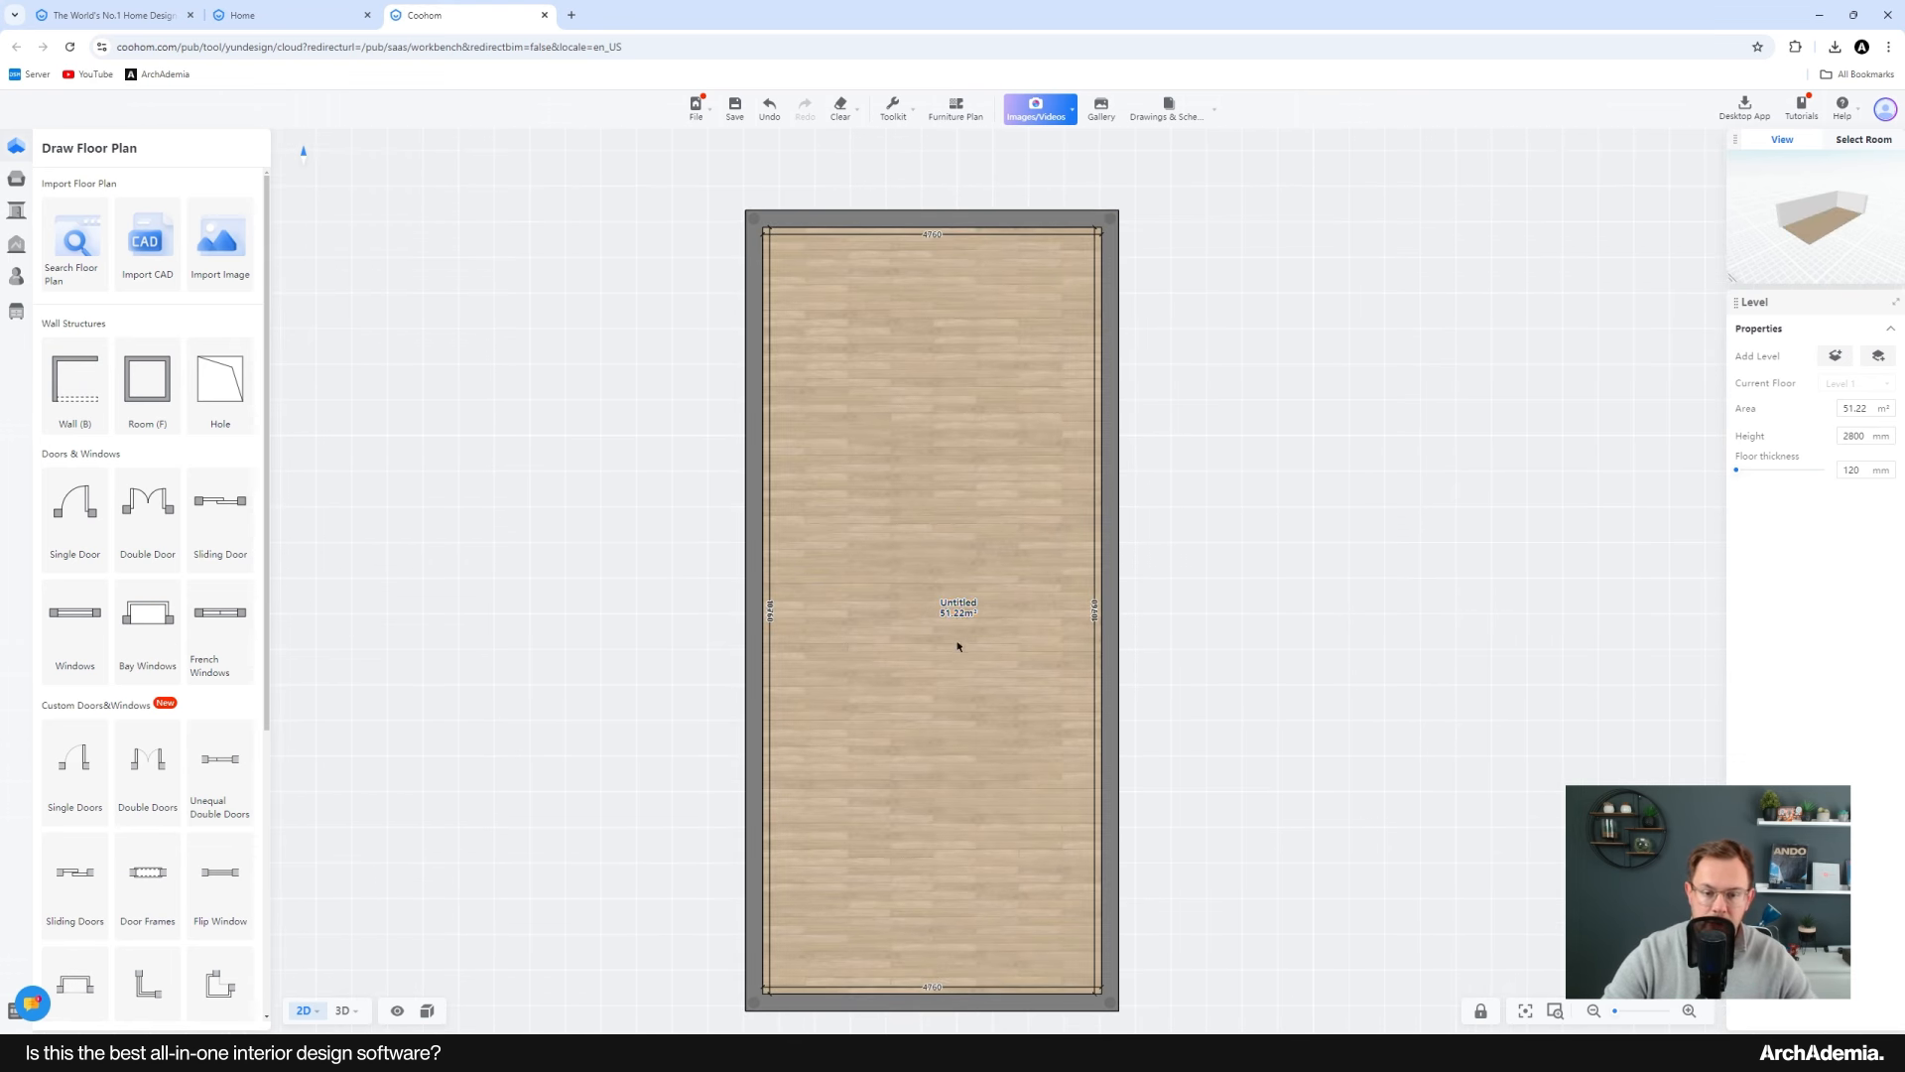
Step: Compare the drawn room with the Unit Type 01 layout in the reference PDF
drag(947, 605, 932, 606)
drag(922, 738, 932, 732)
click(1452, 951)
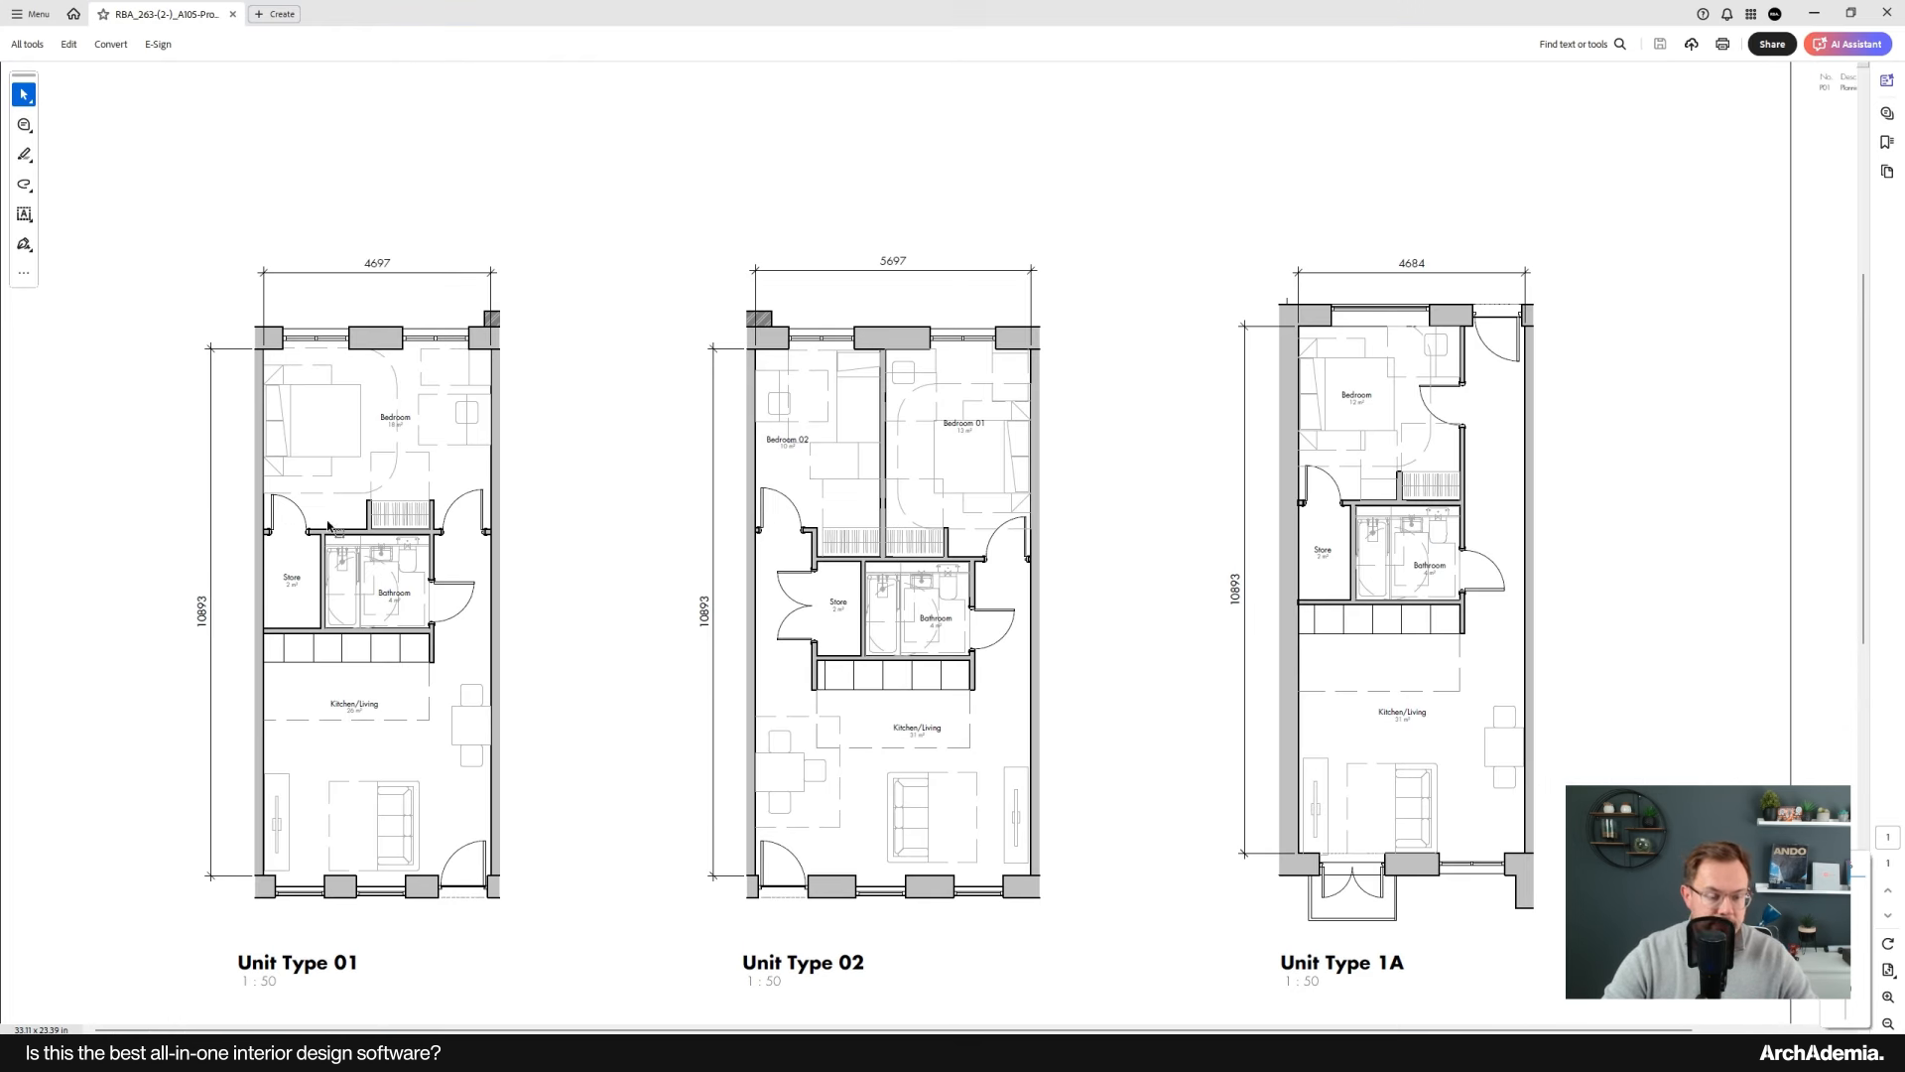
click(1815, 14)
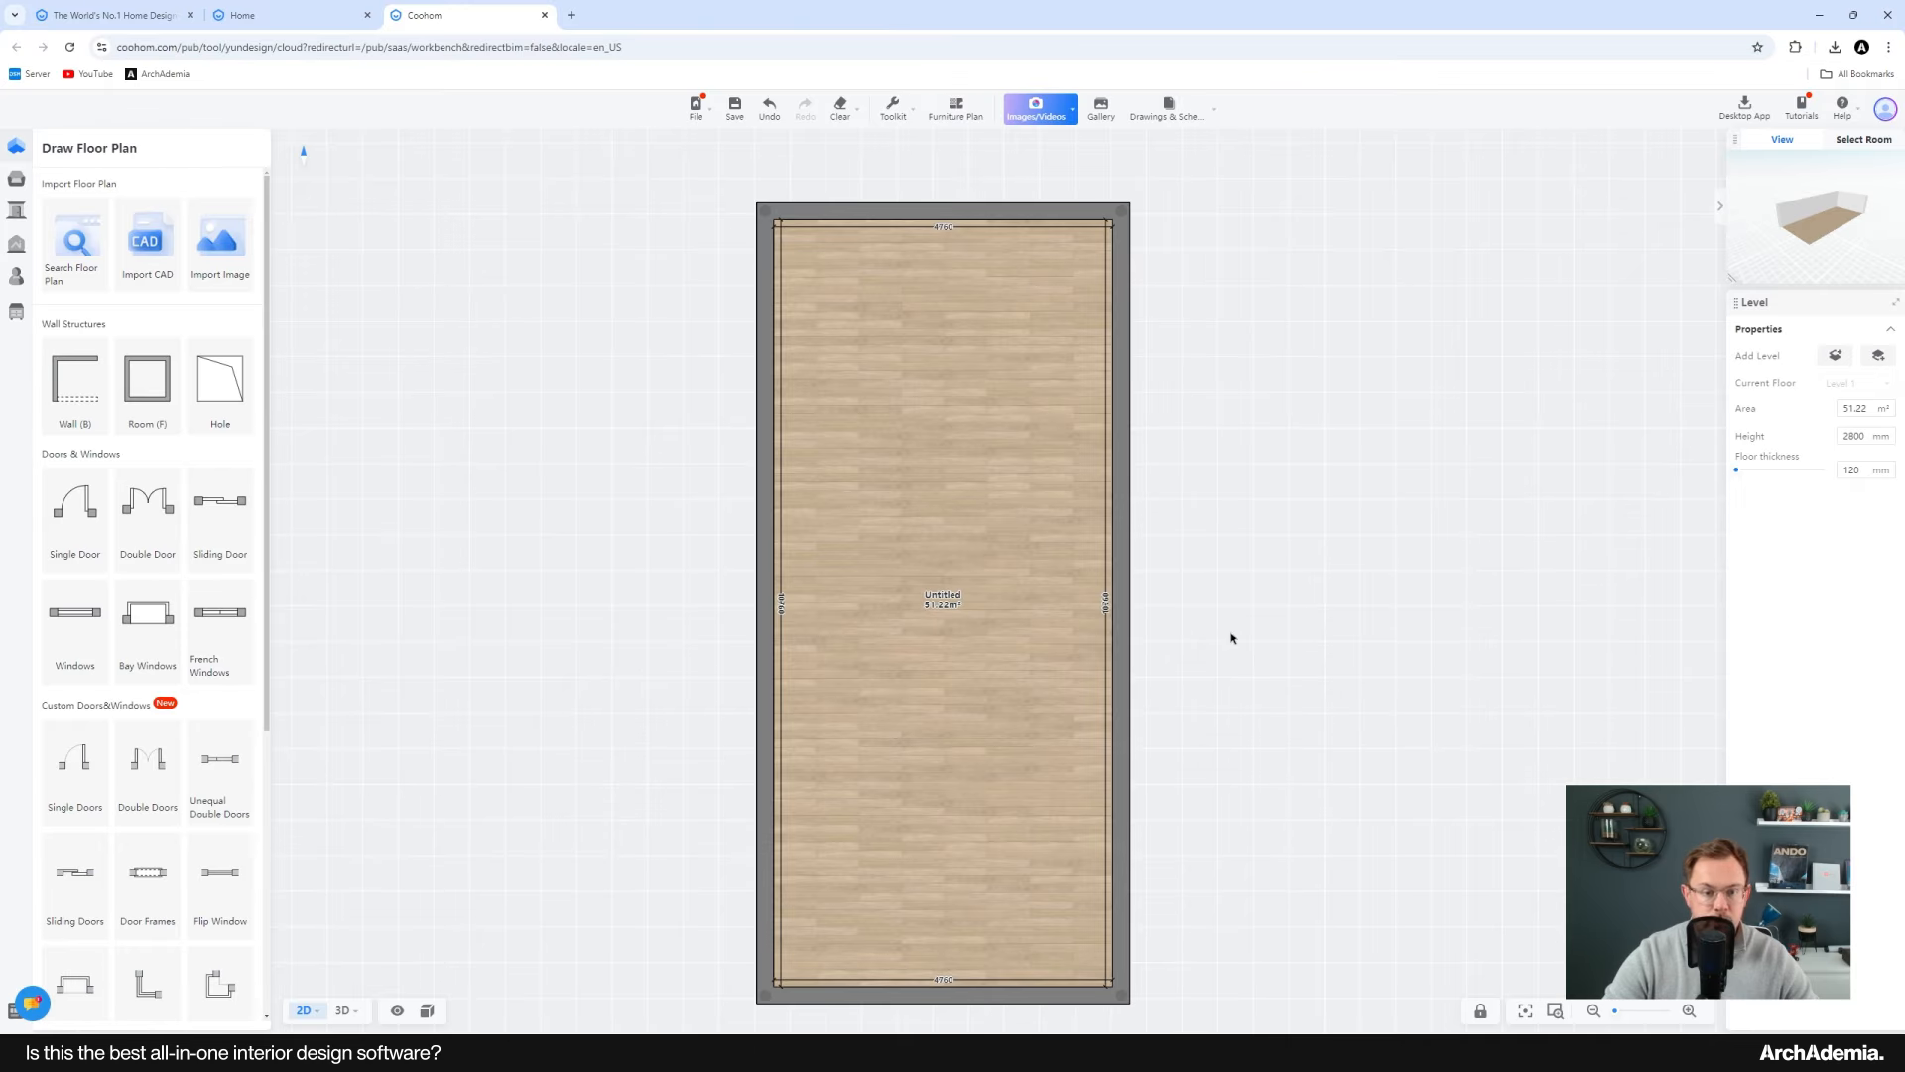
Step: Draw an interior wall straight across the room to separate the upper bedroom section
key(b)
click(764, 488)
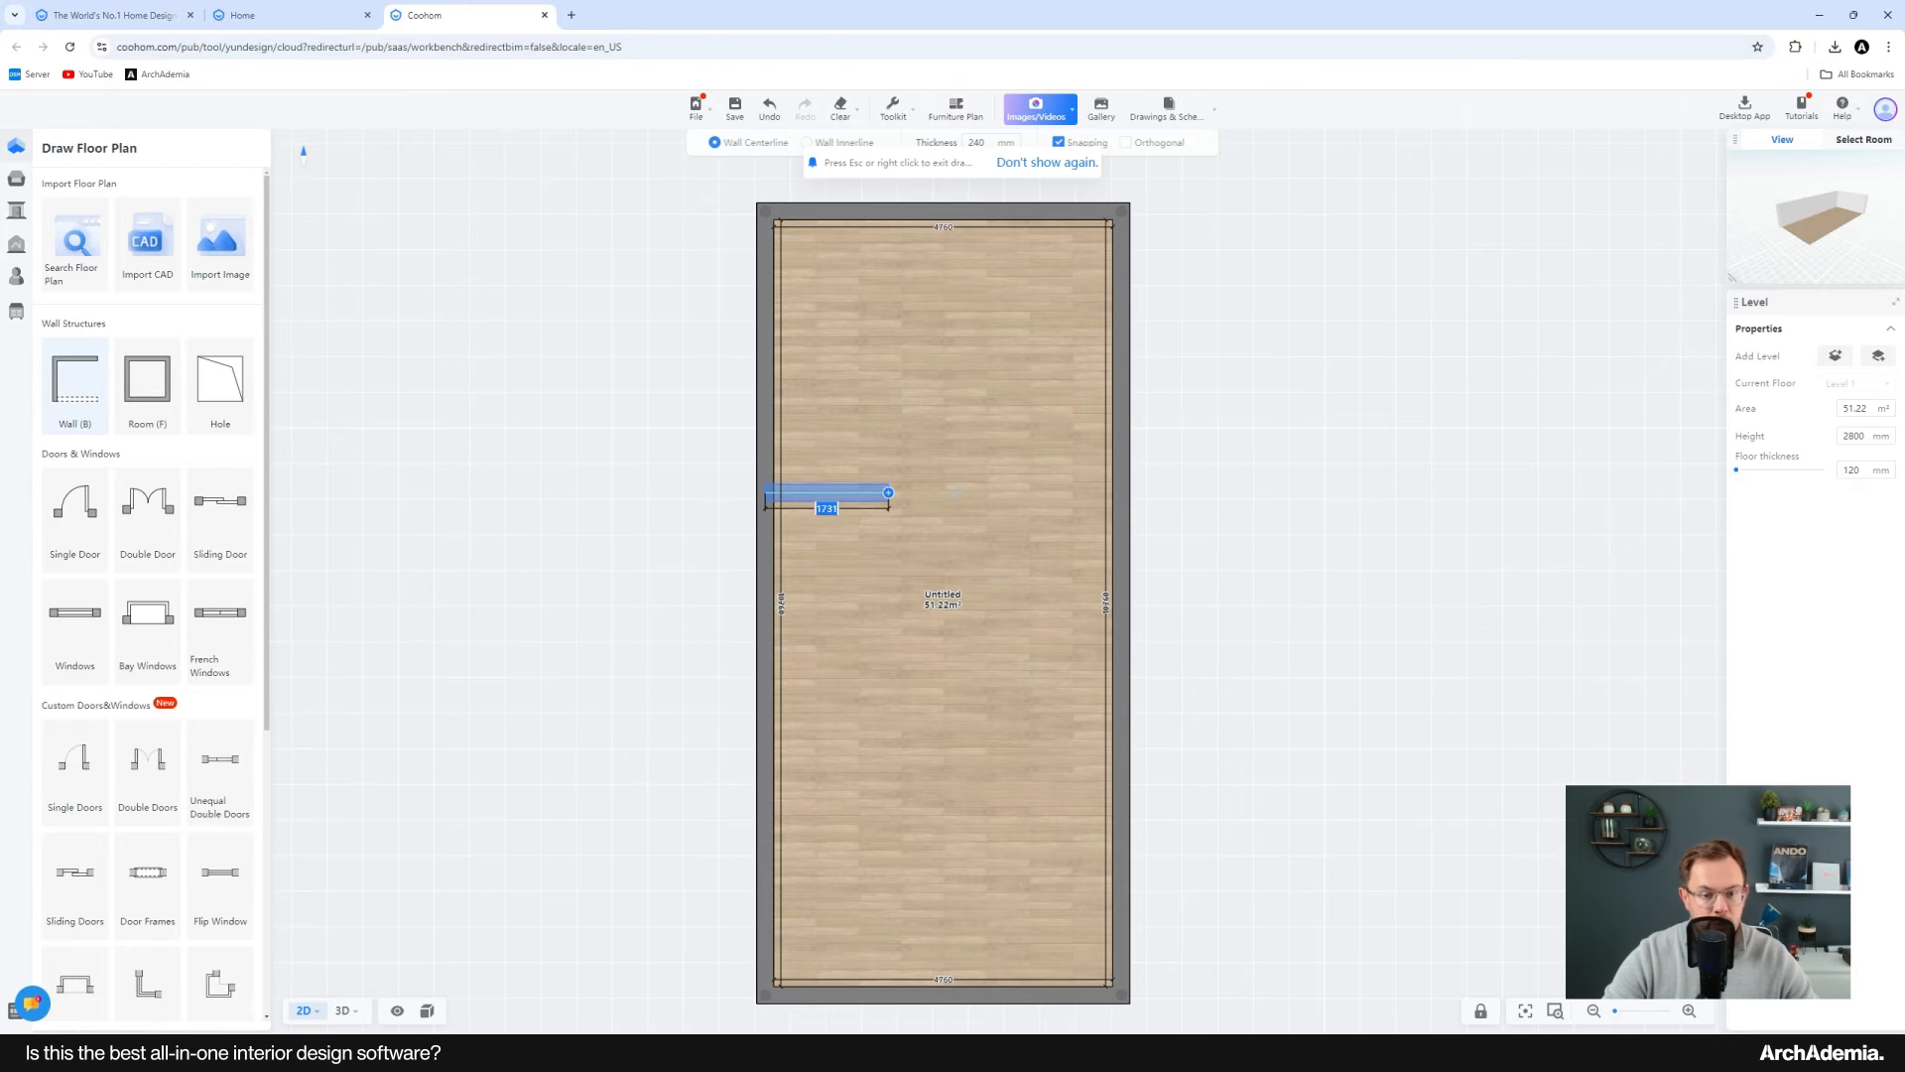
click(1118, 488)
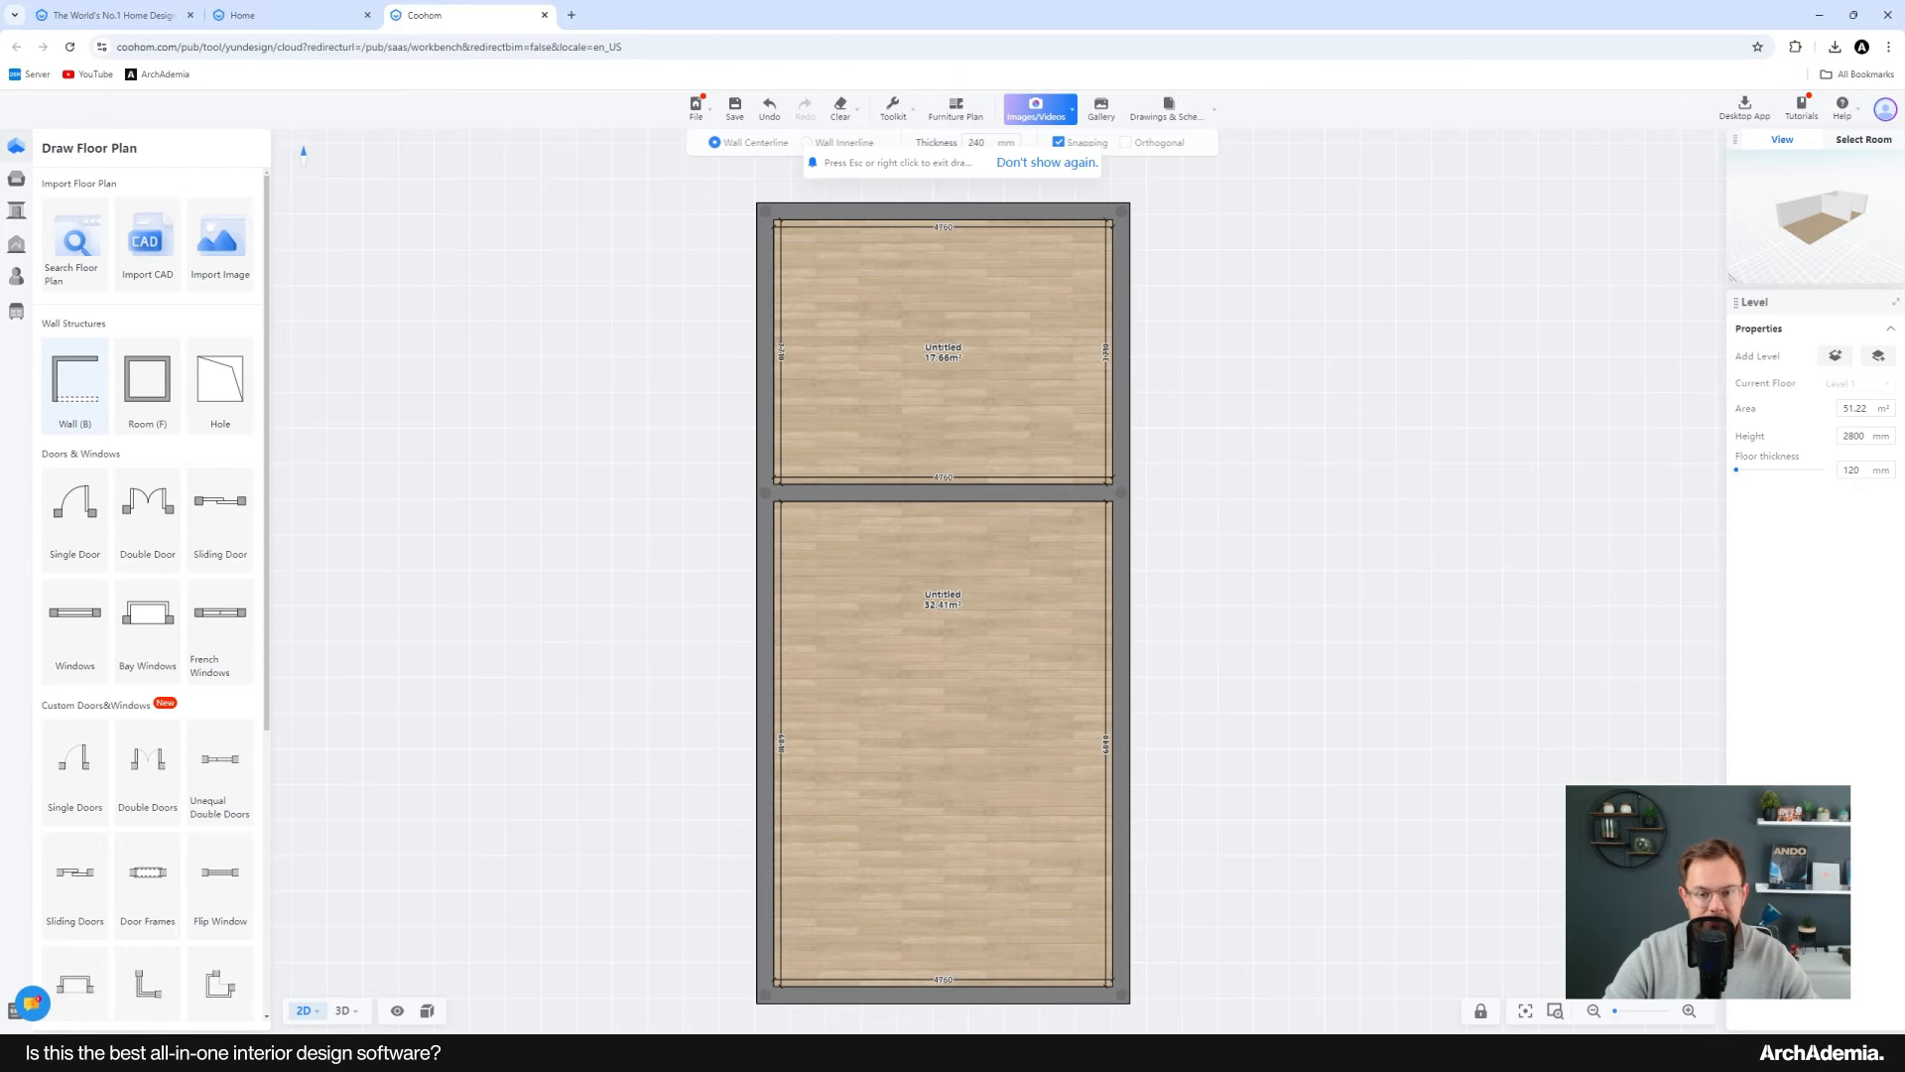
Step: Draw an L-shaped interior wall from the left wall up to the cross wall, enclosing a smaller middle room
click(765, 698)
click(1020, 695)
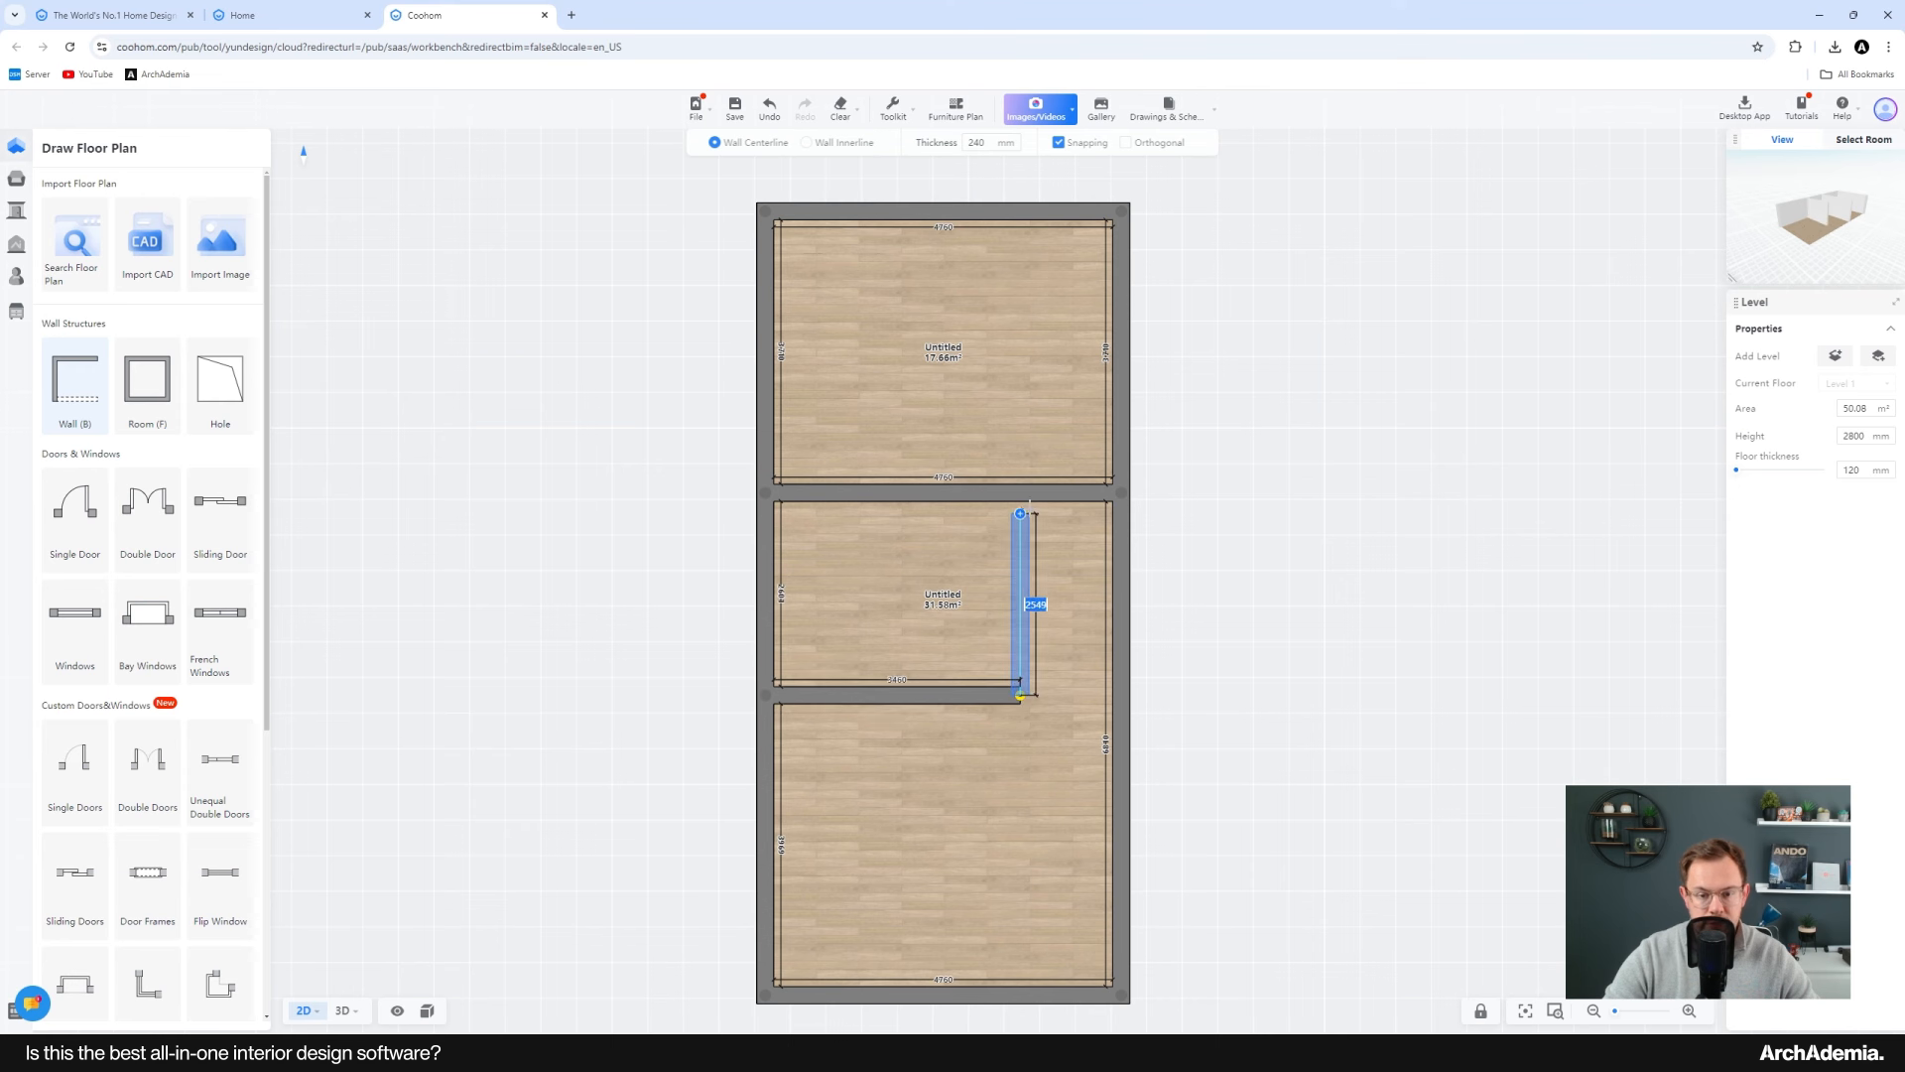
click(1020, 489)
key(Escape)
Step: Draw a vertical wall splitting the left part of the middle band into two rooms
click(72, 375)
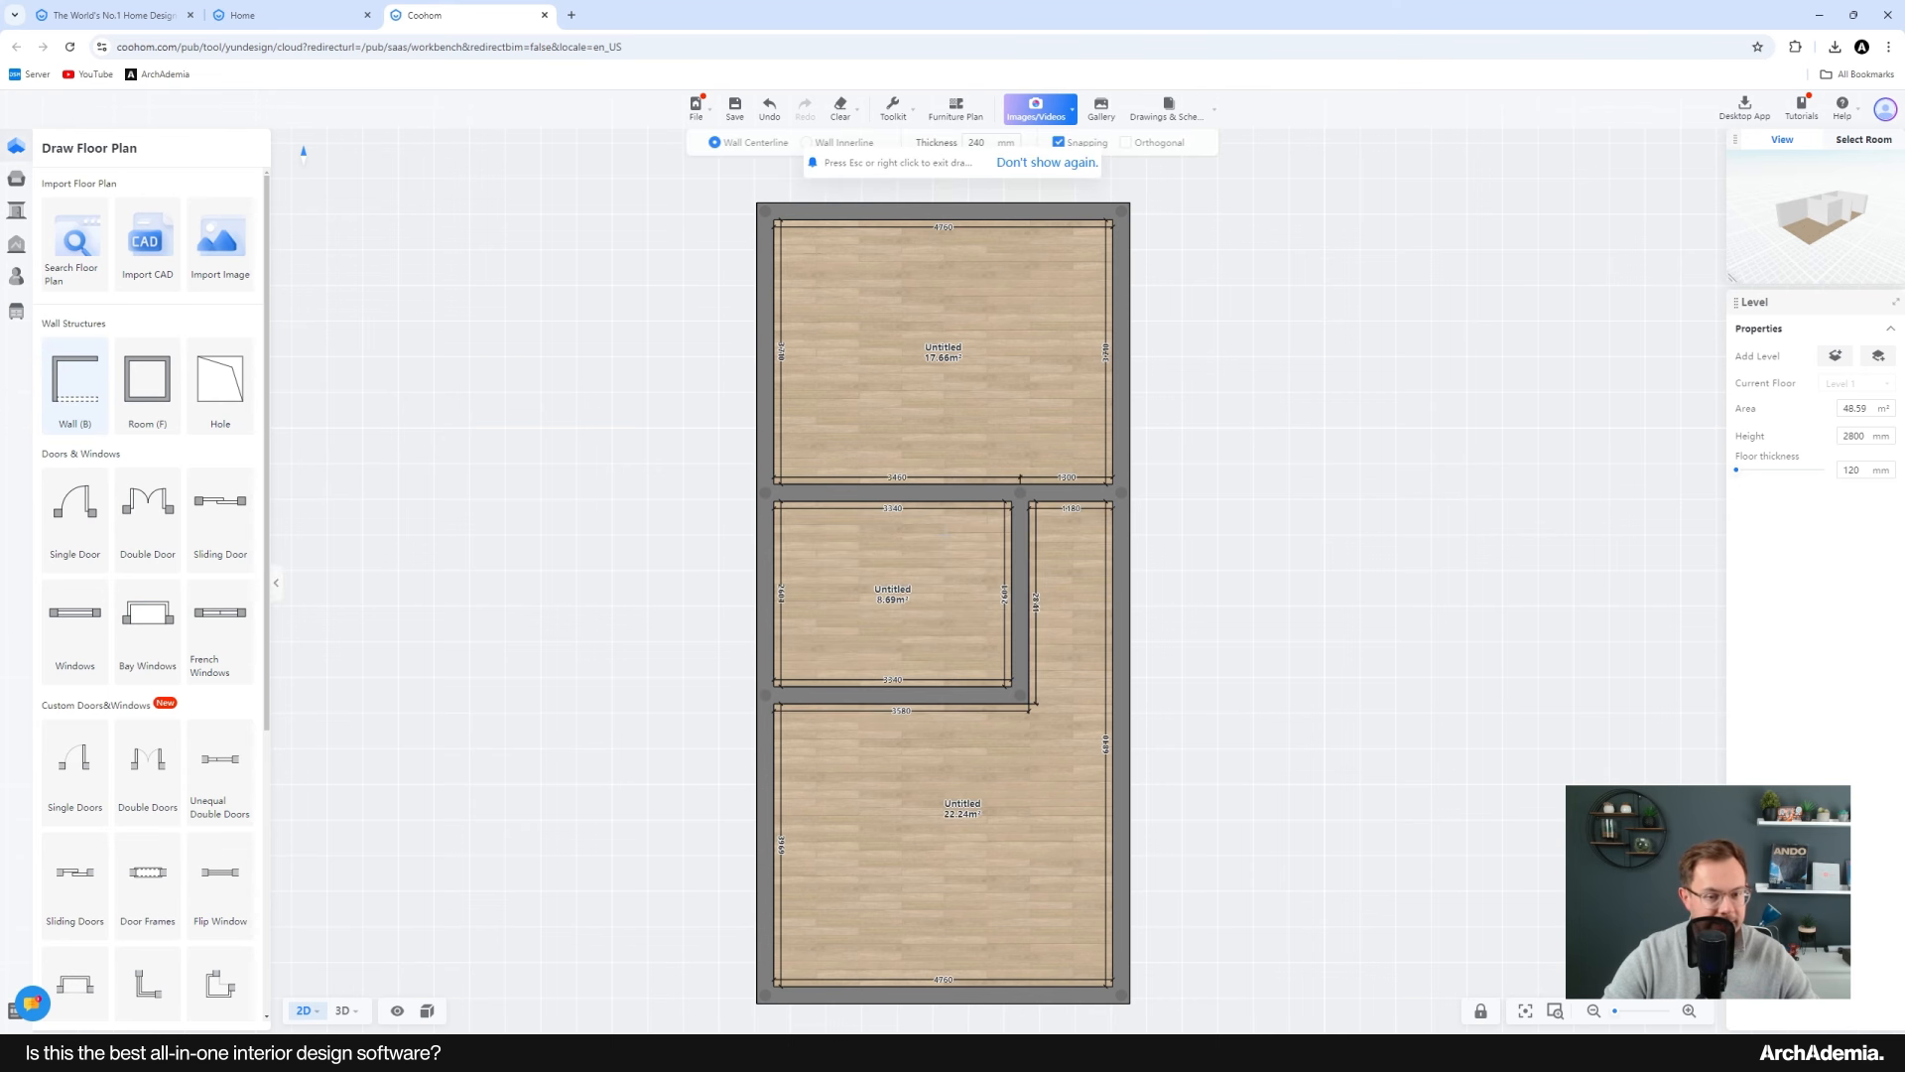
click(849, 491)
click(848, 694)
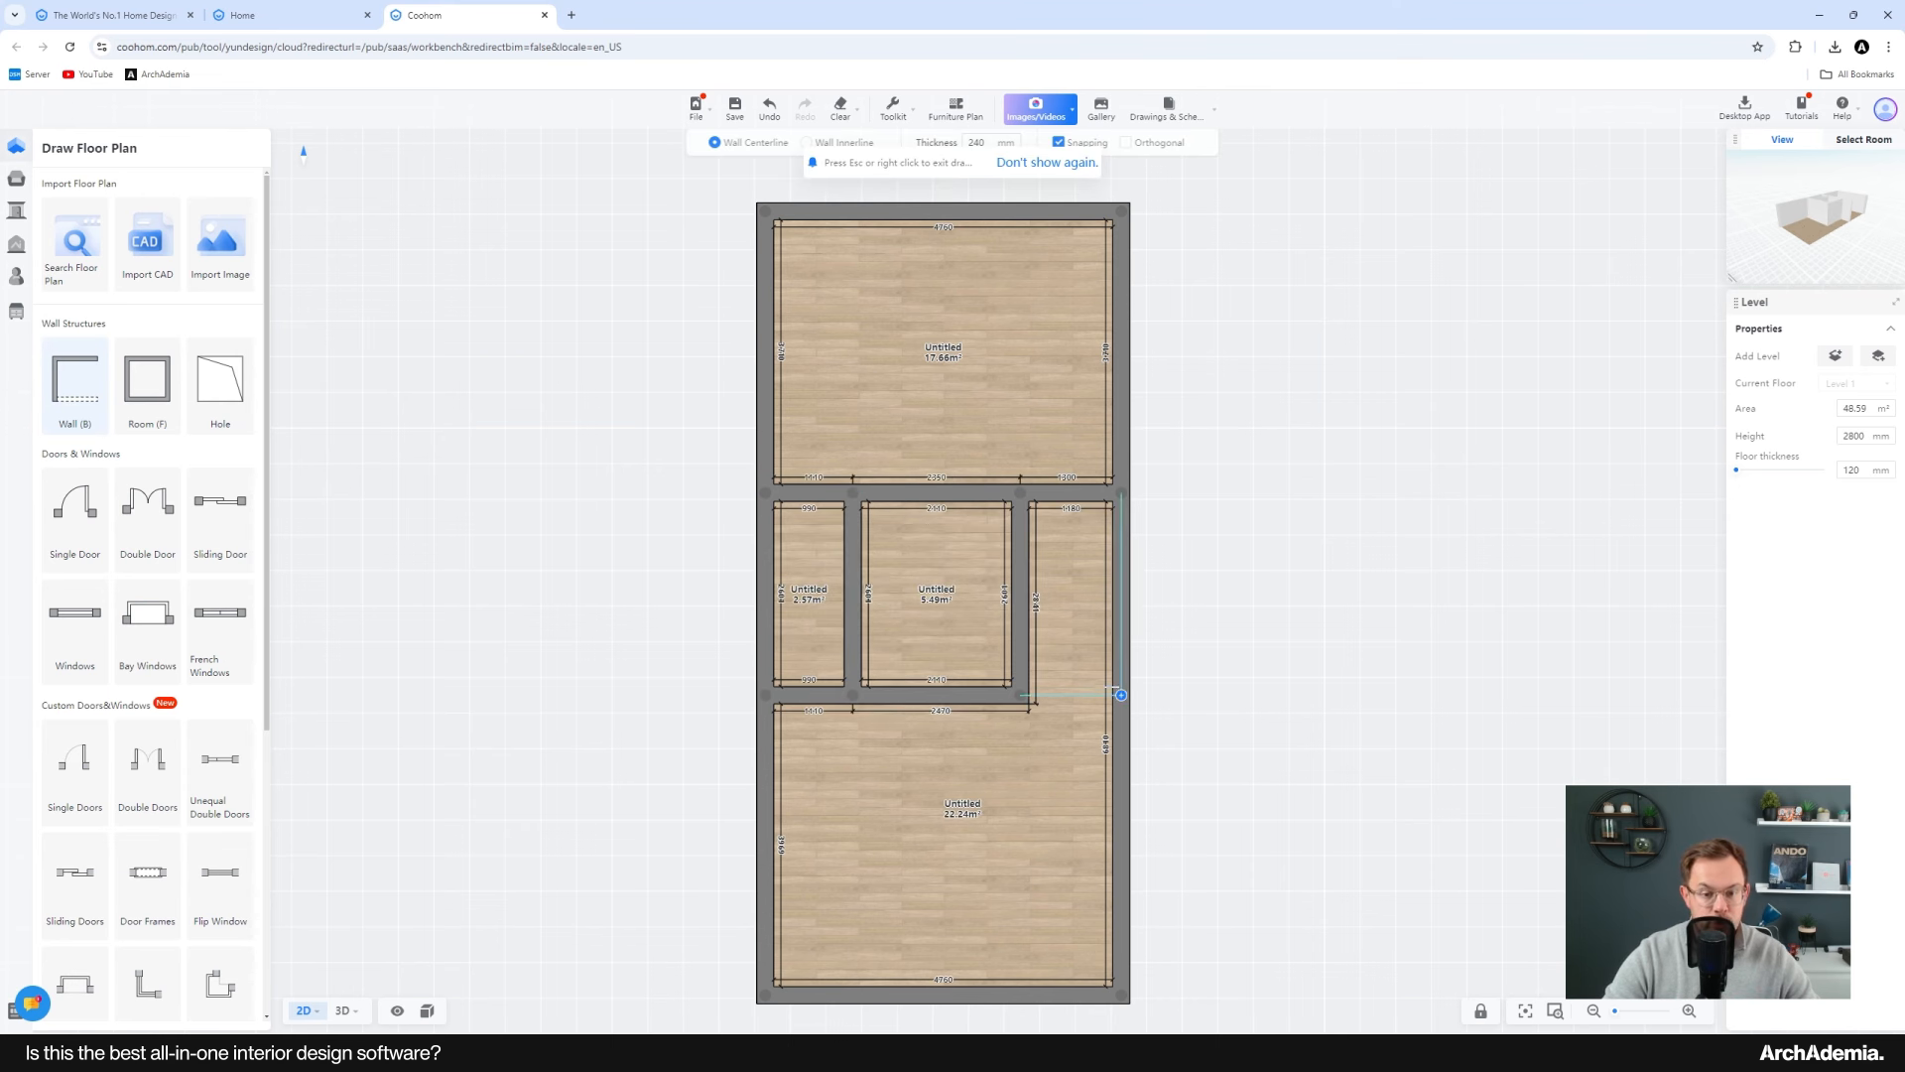
key(Escape)
Step: Select all the interior walls and set their thickness to 100 mm
scroll(923, 506, up, 3)
click(892, 481)
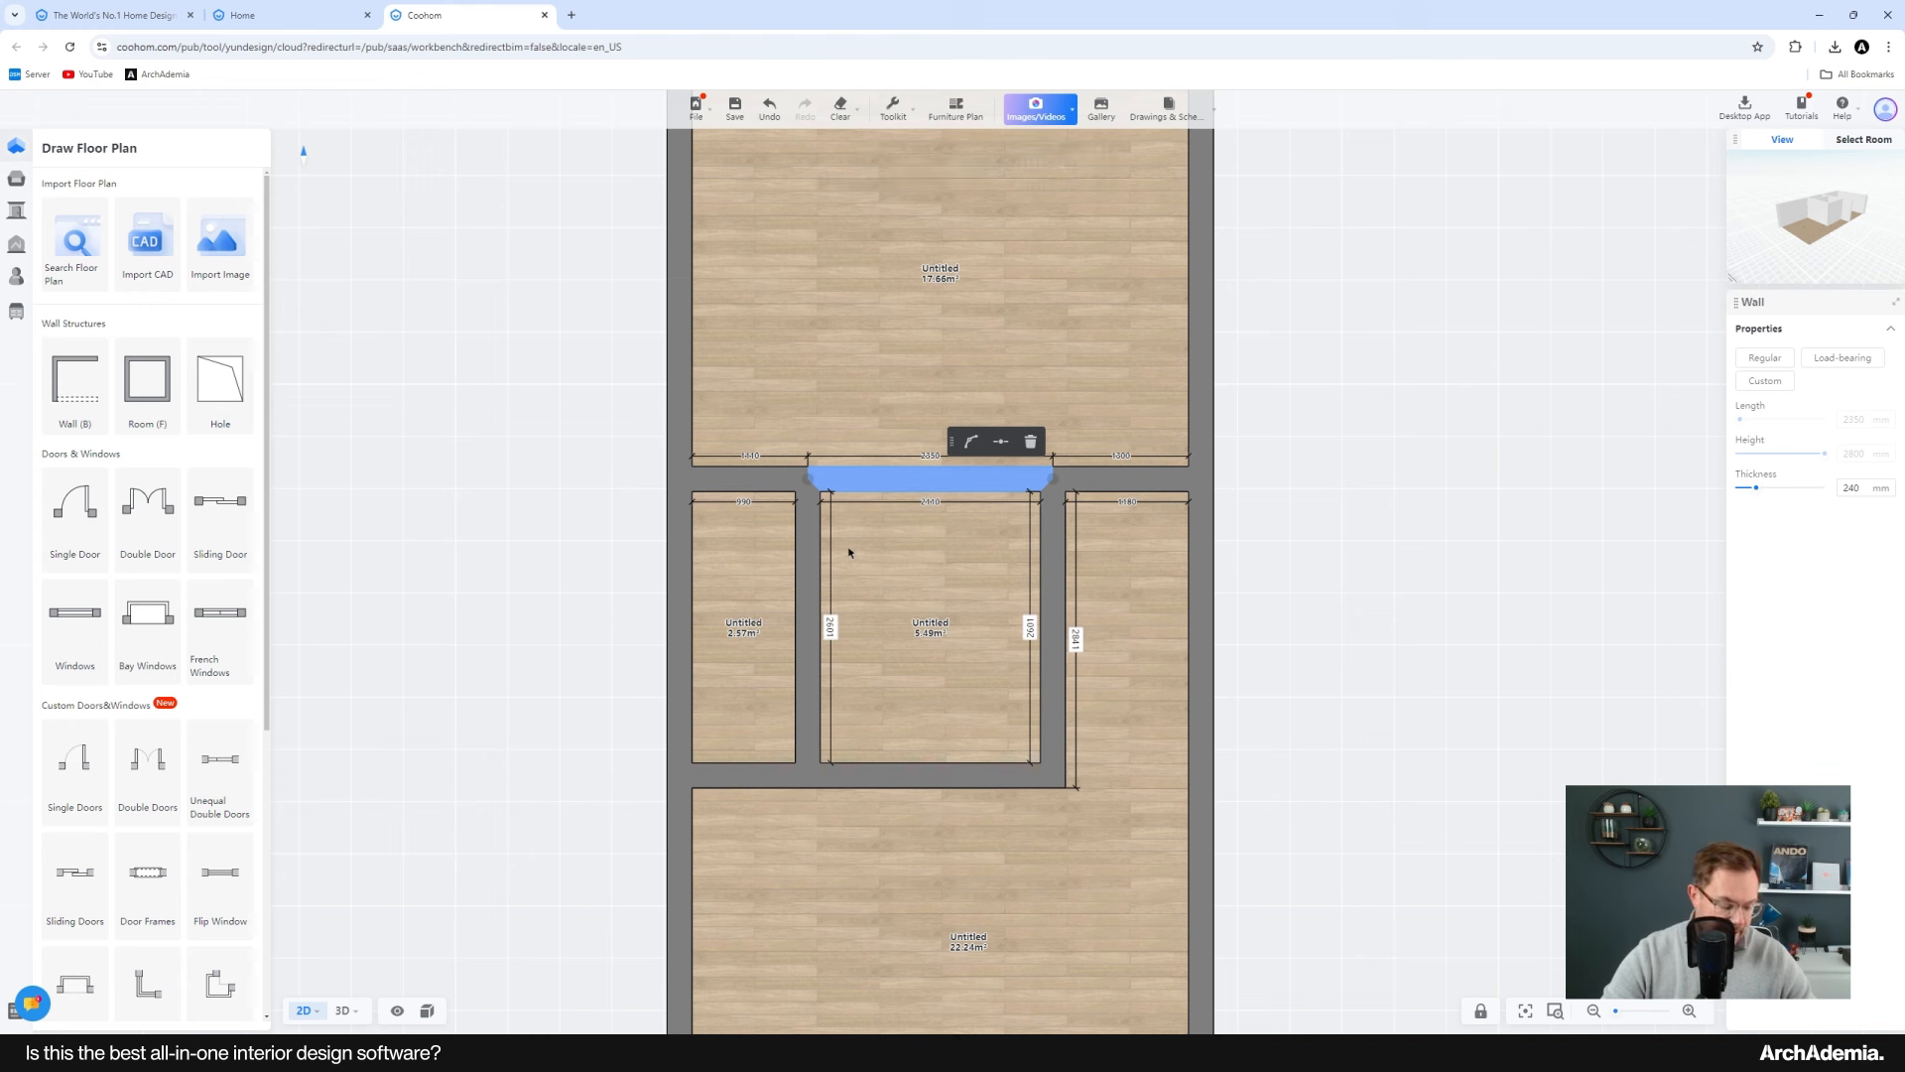
ctrl+click(723, 480)
ctrl+click(807, 595)
ctrl+click(743, 774)
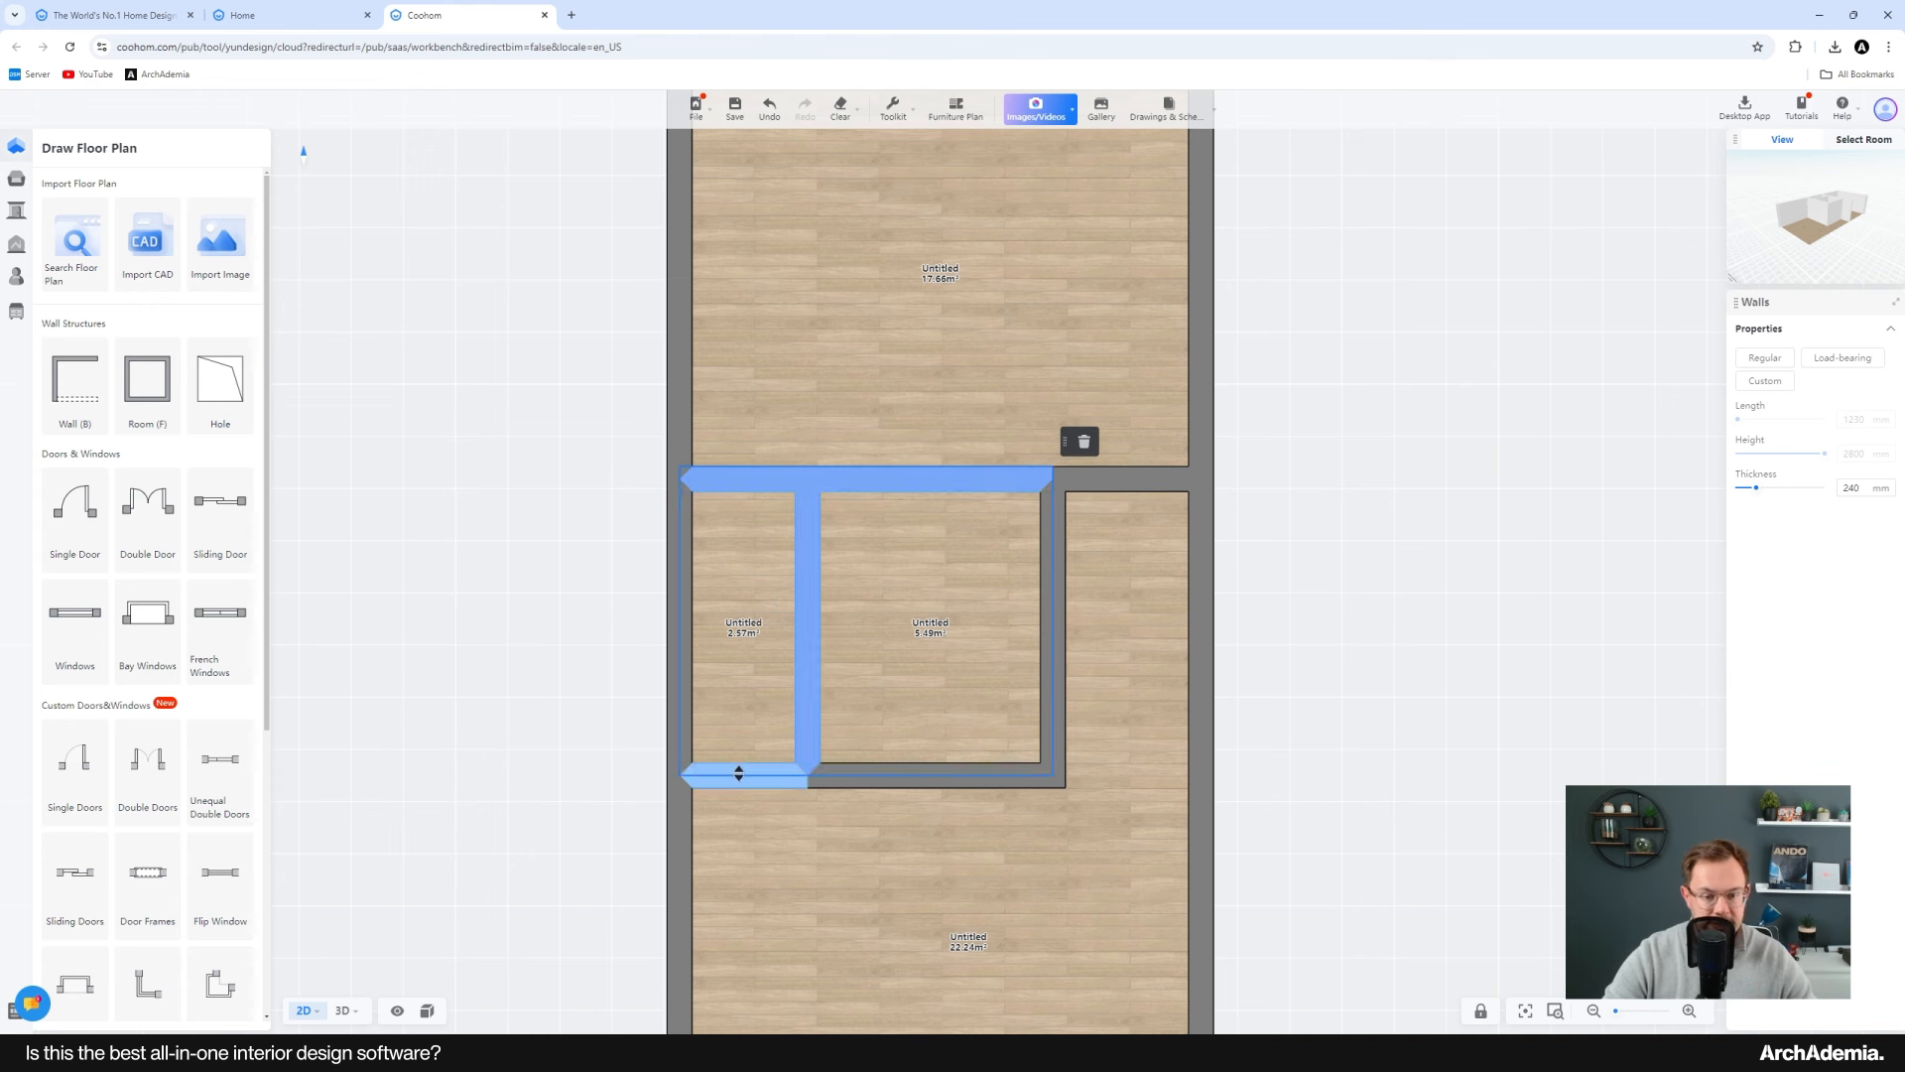
ctrl+click(880, 778)
ctrl+click(1053, 655)
ctrl+click(1111, 486)
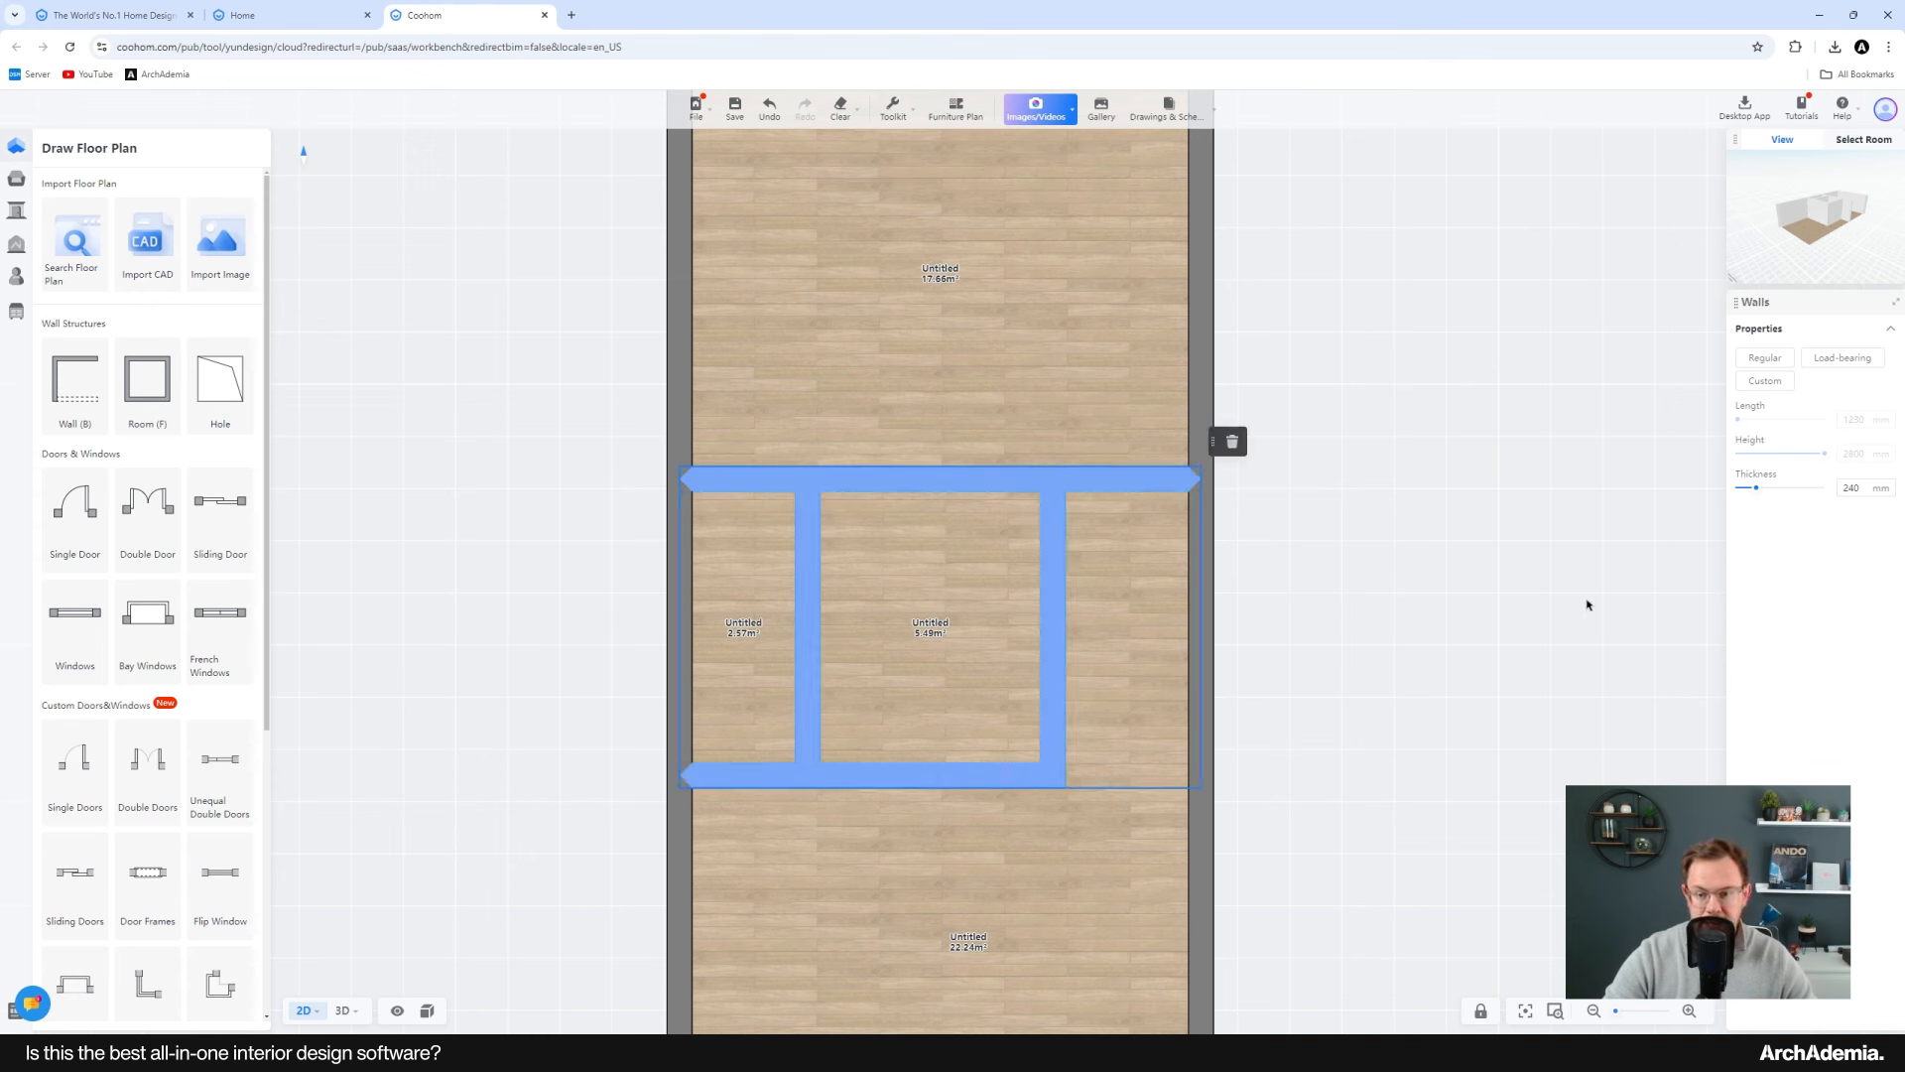
double_click(1851, 488)
text(100)
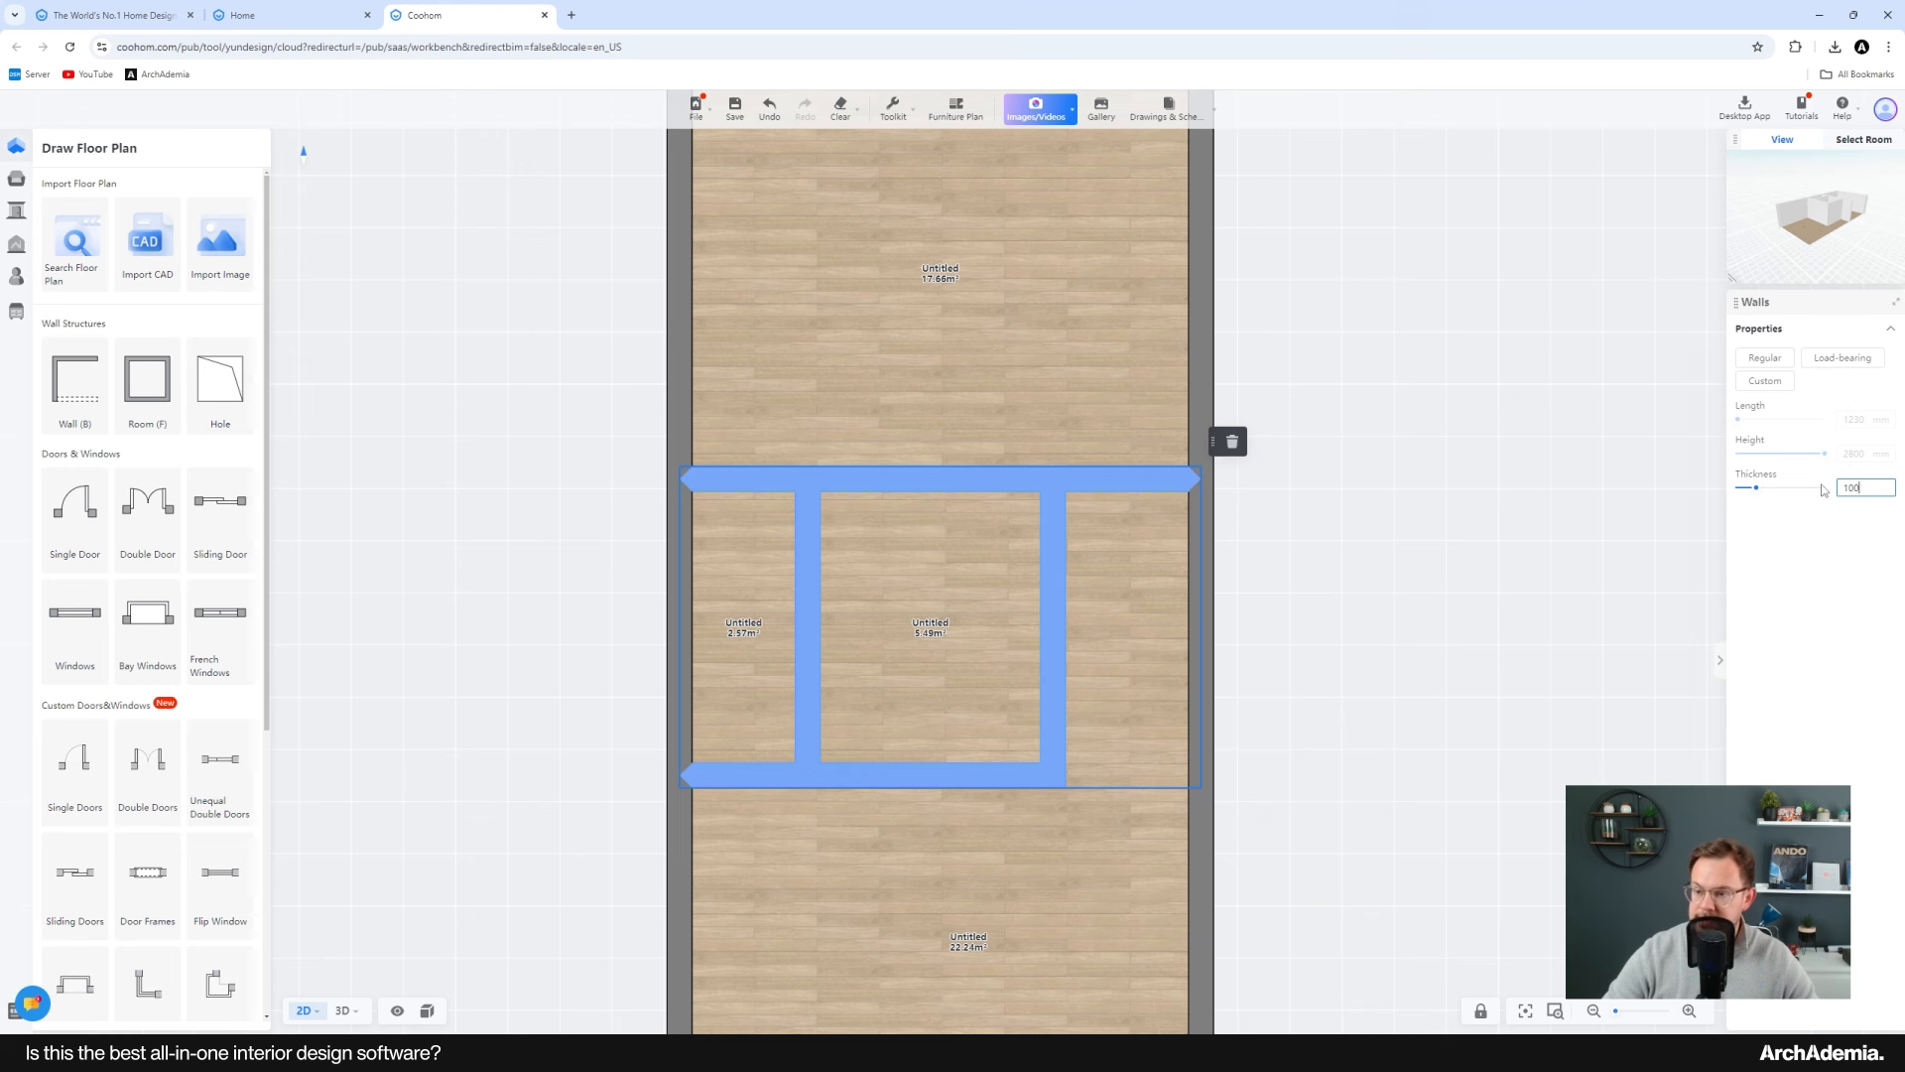
key(Return)
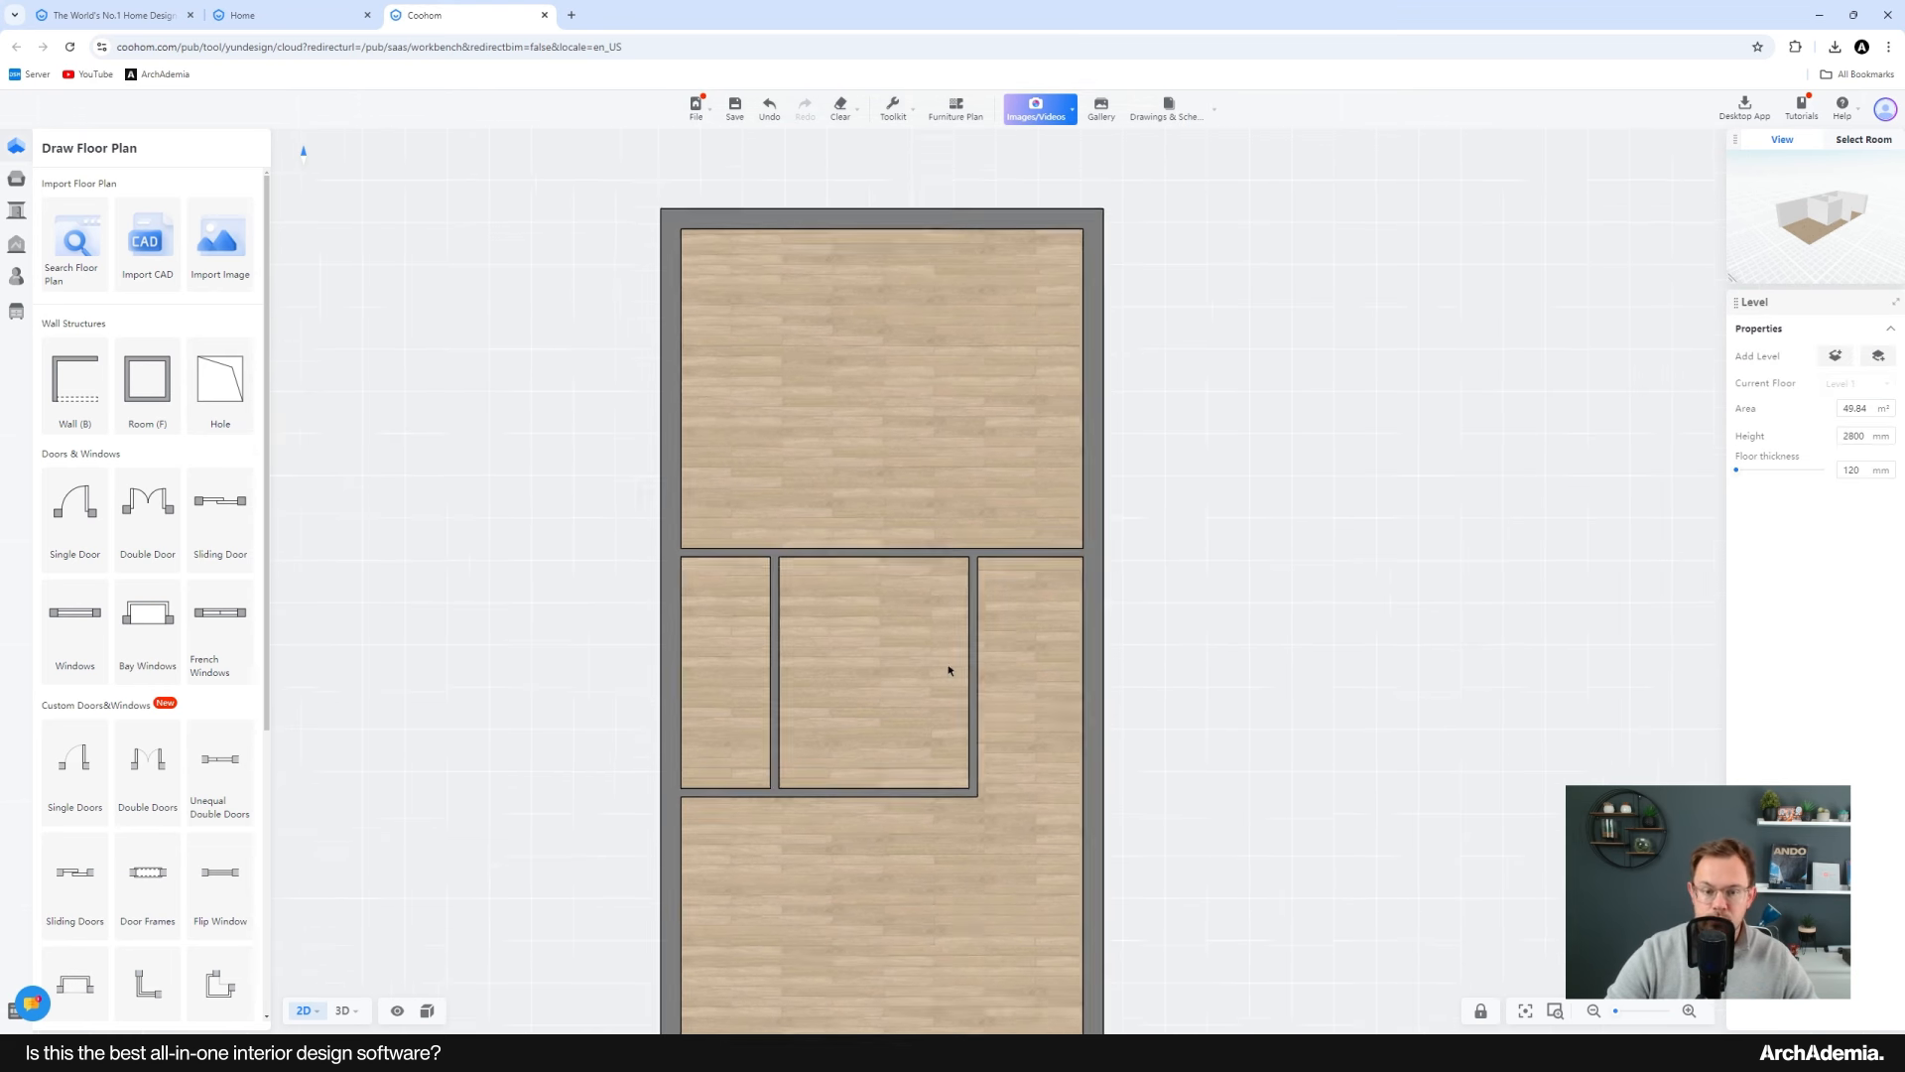
Step: Move the middle room's lower wall so the room's depth is 2200 mm
click(889, 547)
click(1387, 575)
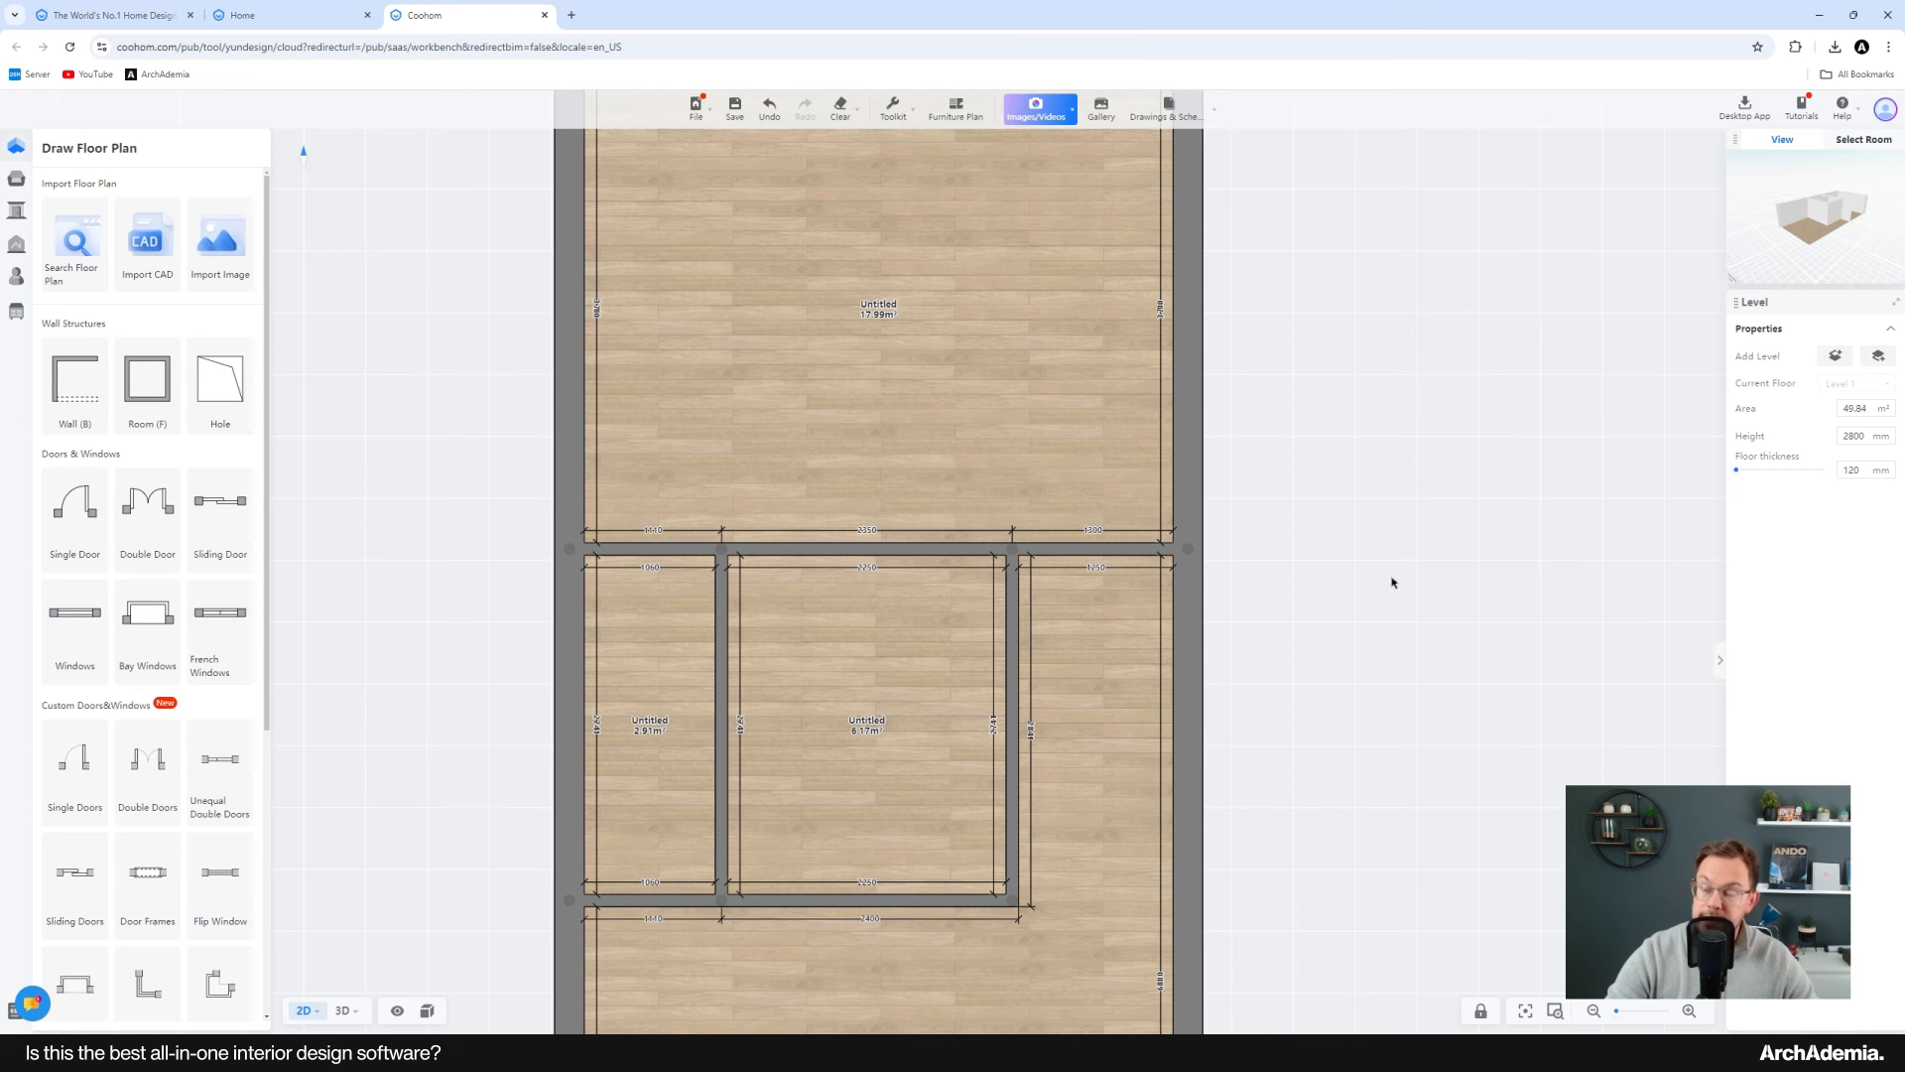
middle_drag(1286, 561, 1307, 578)
scroll(1224, 617, down, 1)
middle_drag(953, 474, 938, 532)
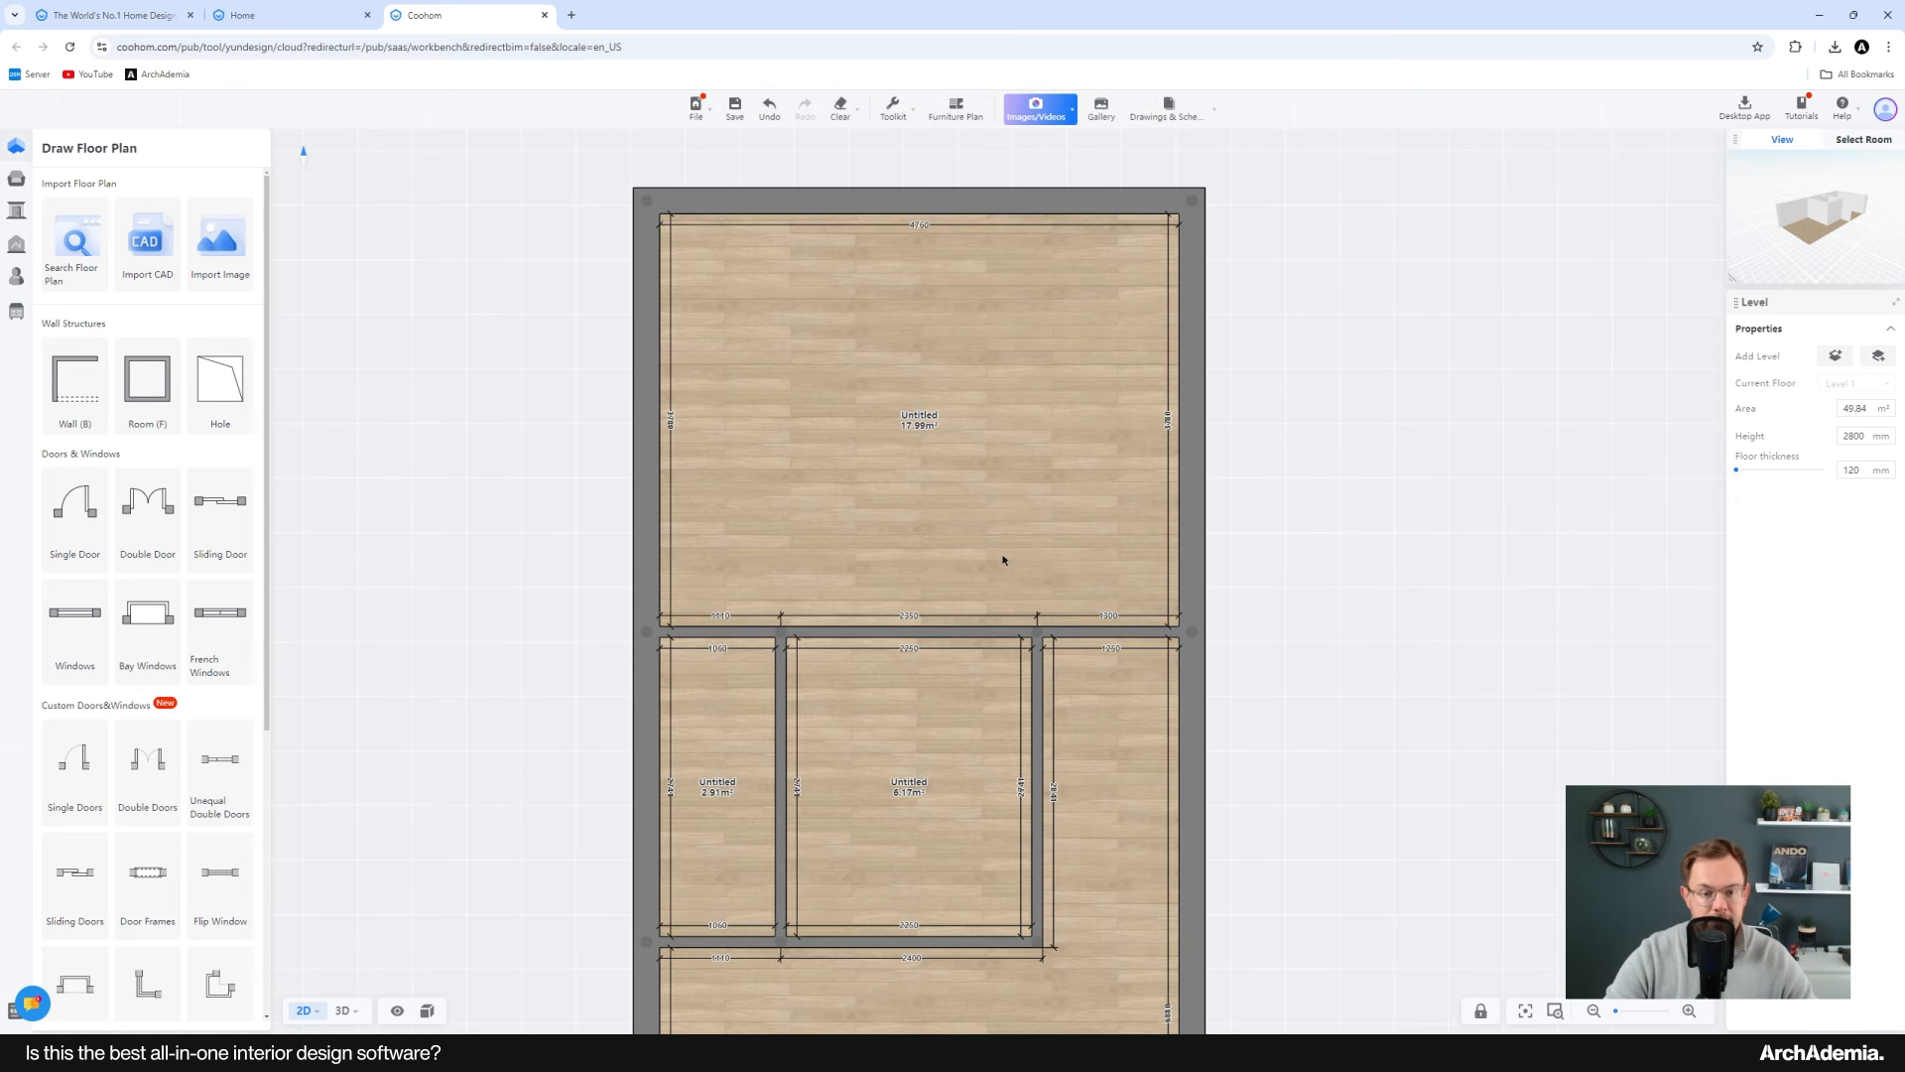
middle_drag(1312, 465, 1306, 420)
scroll(995, 498, up, 1)
middle_drag(995, 498, 988, 525)
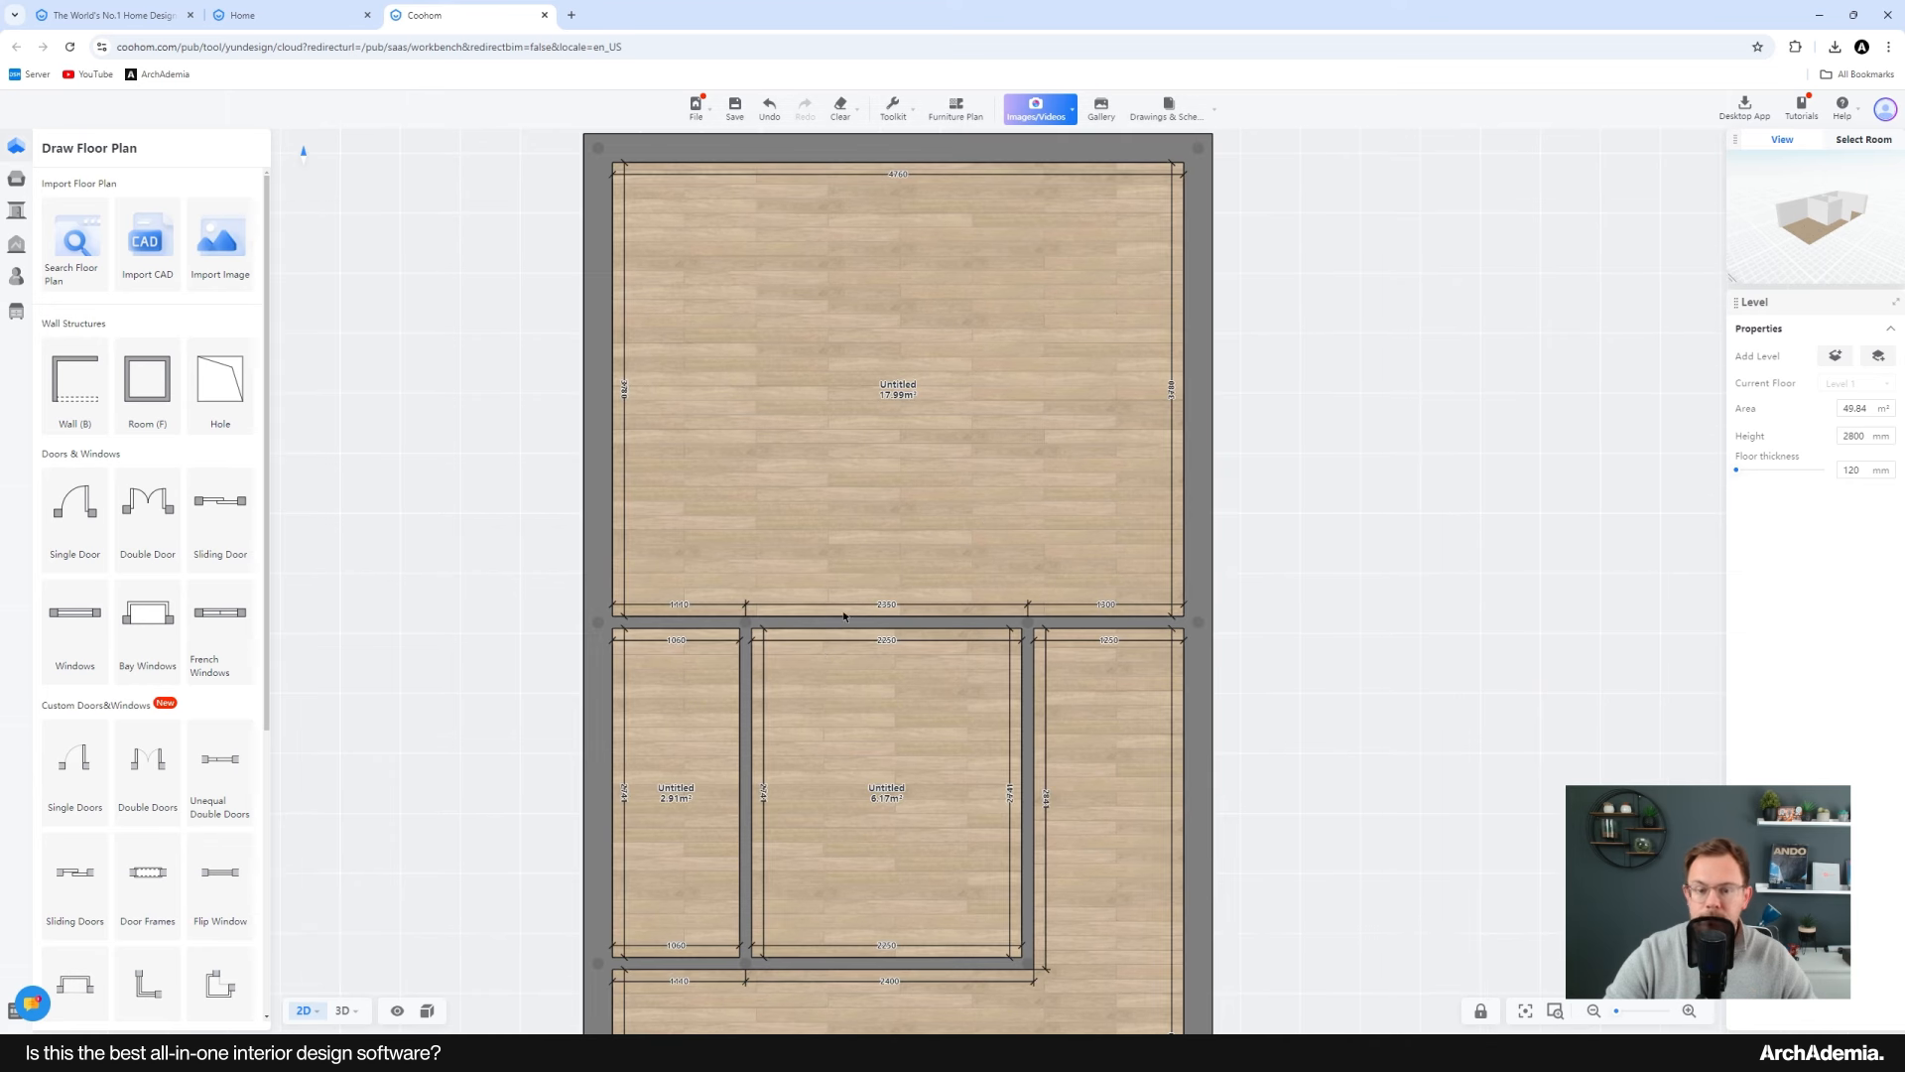
middle_drag(819, 635, 800, 413)
scroll(799, 761, down, 4)
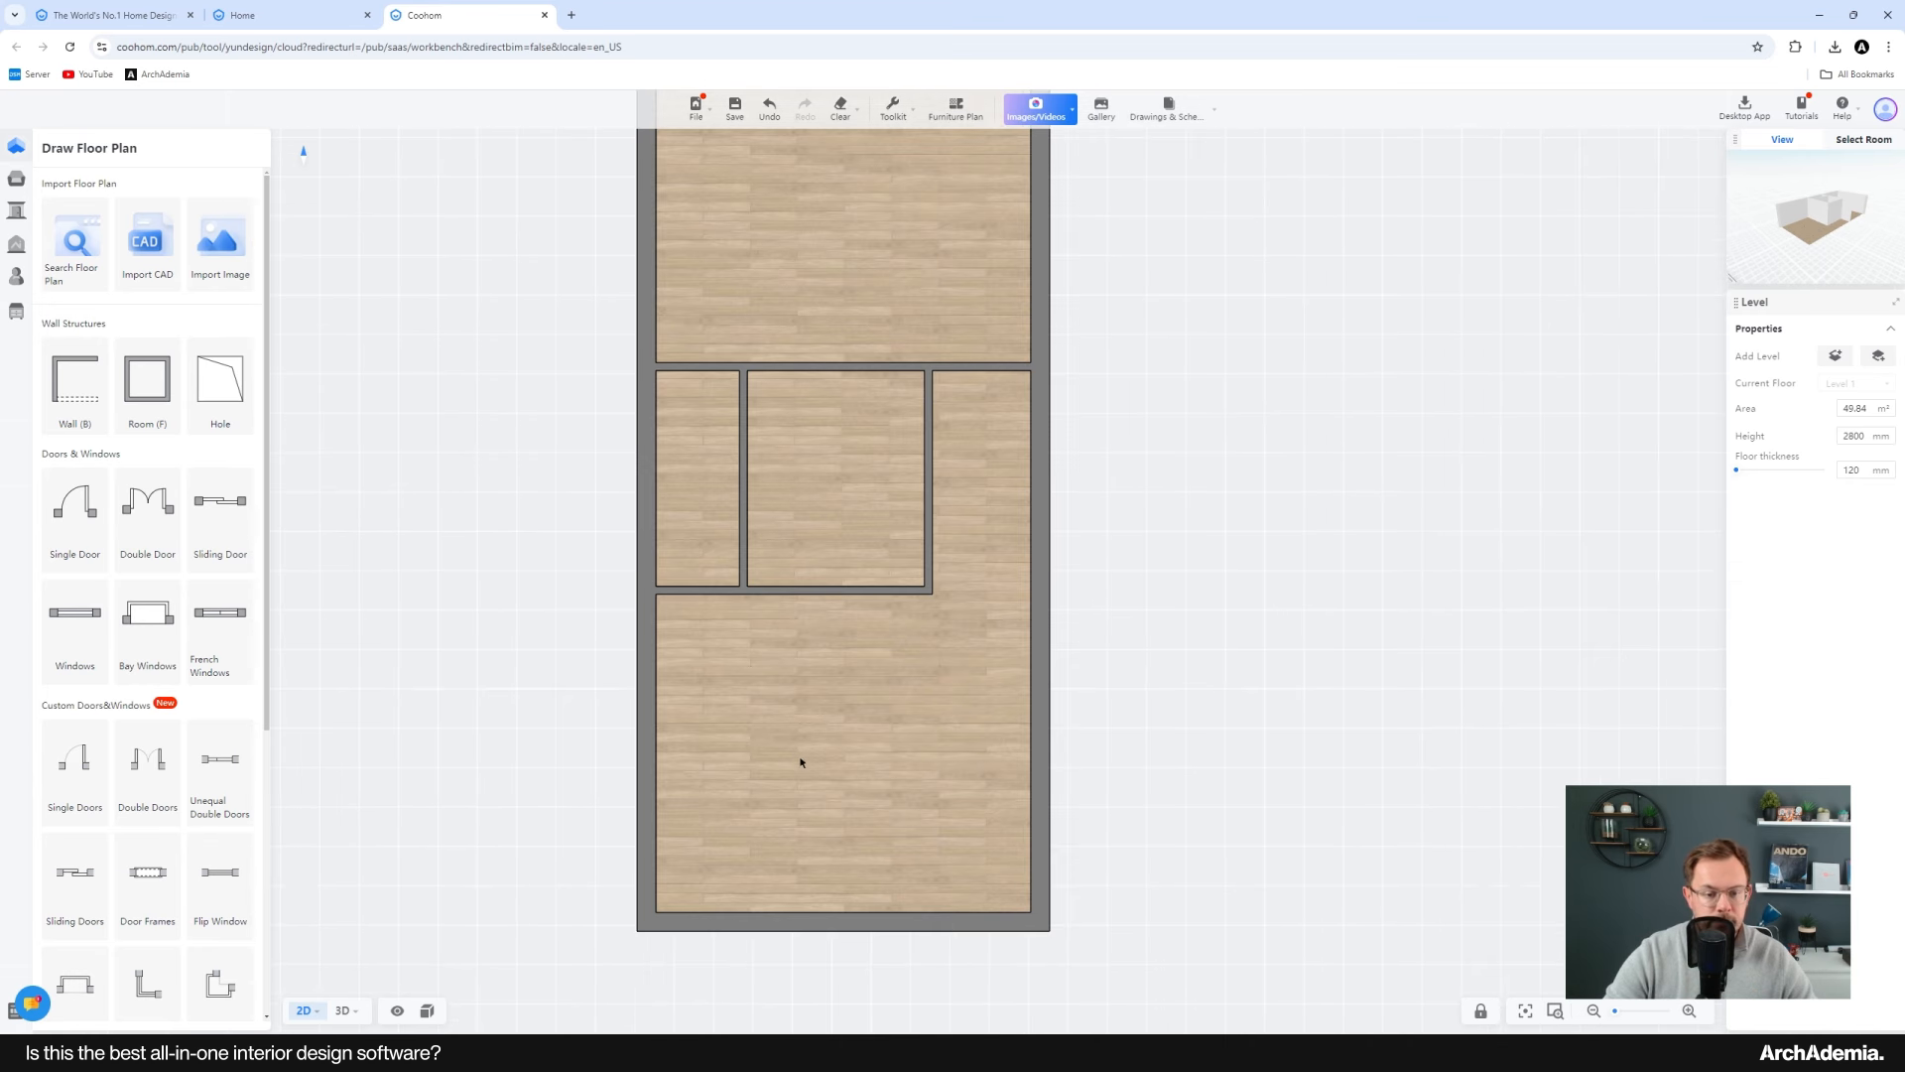
middle_drag(799, 761, 823, 843)
scroll(847, 658, up, 3)
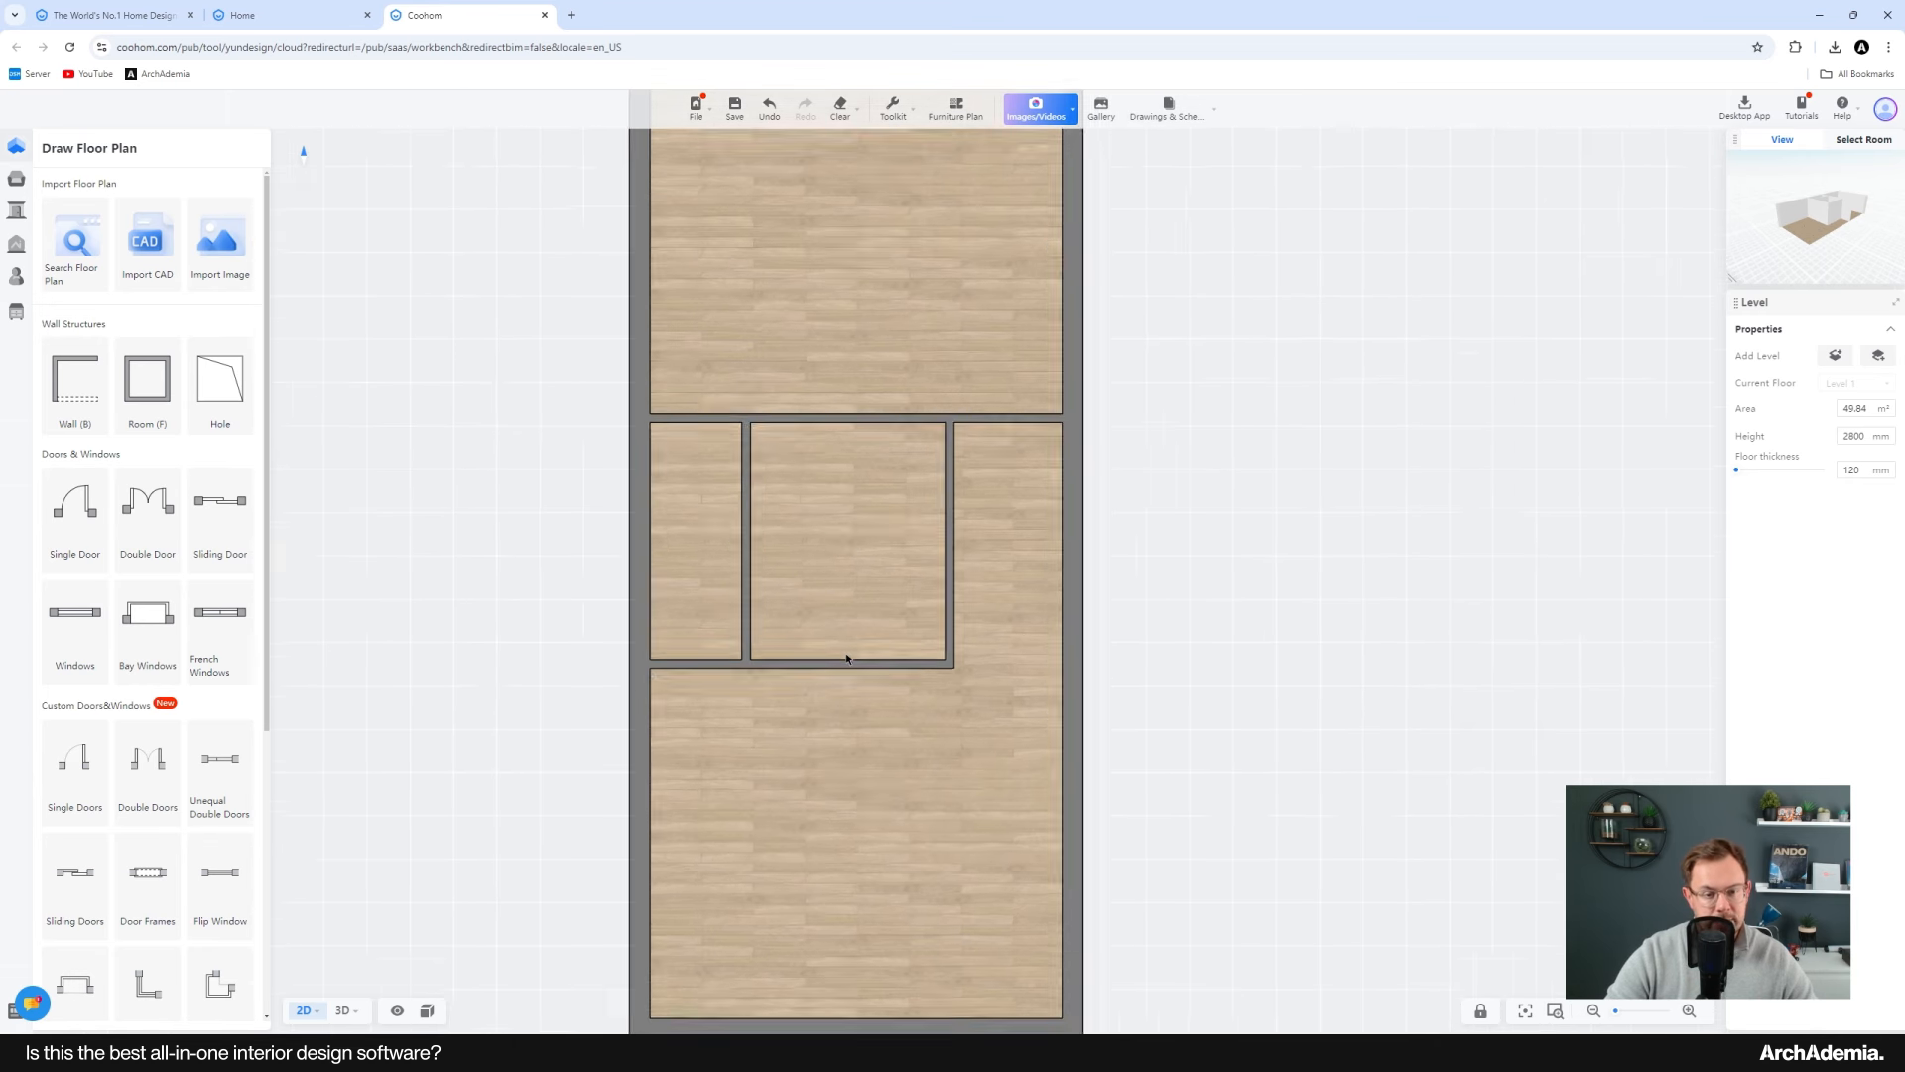
click(872, 668)
drag(873, 668, 871, 586)
scroll(873, 586, up, 2)
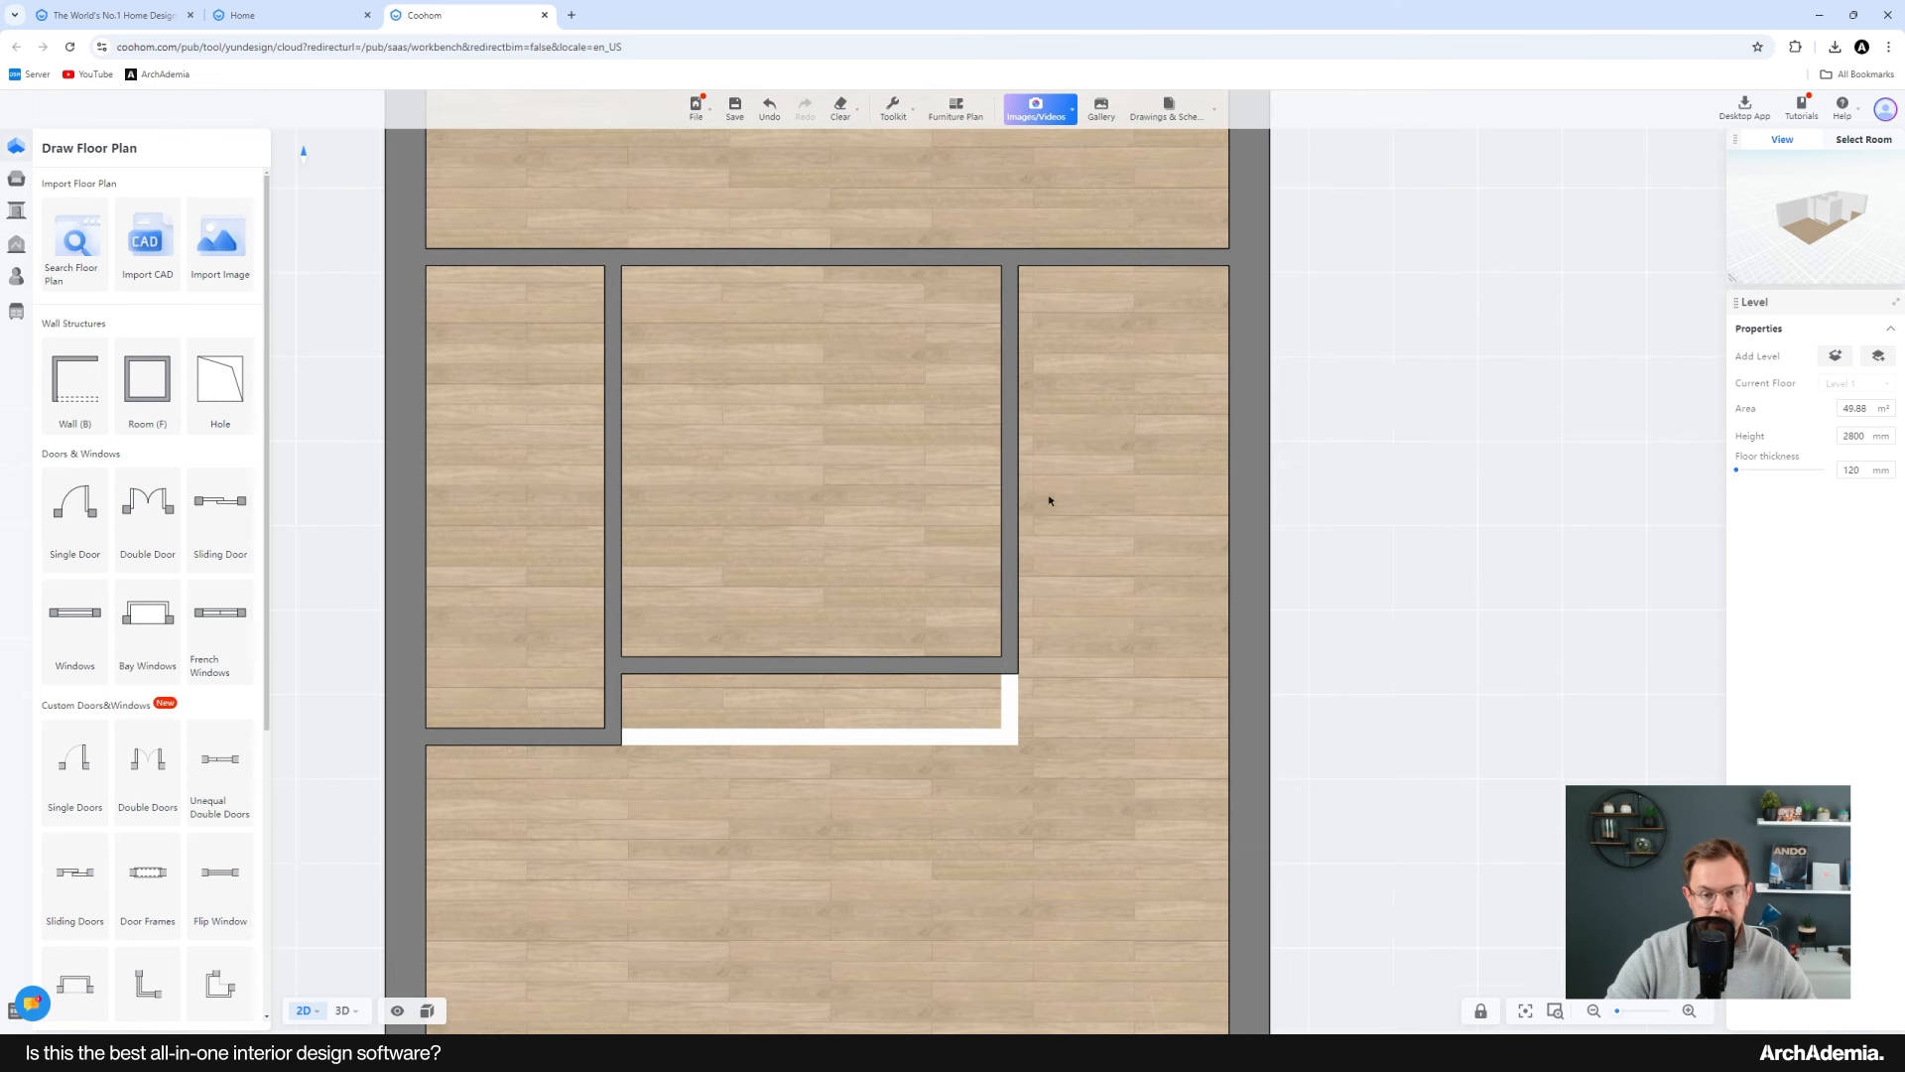
click(927, 664)
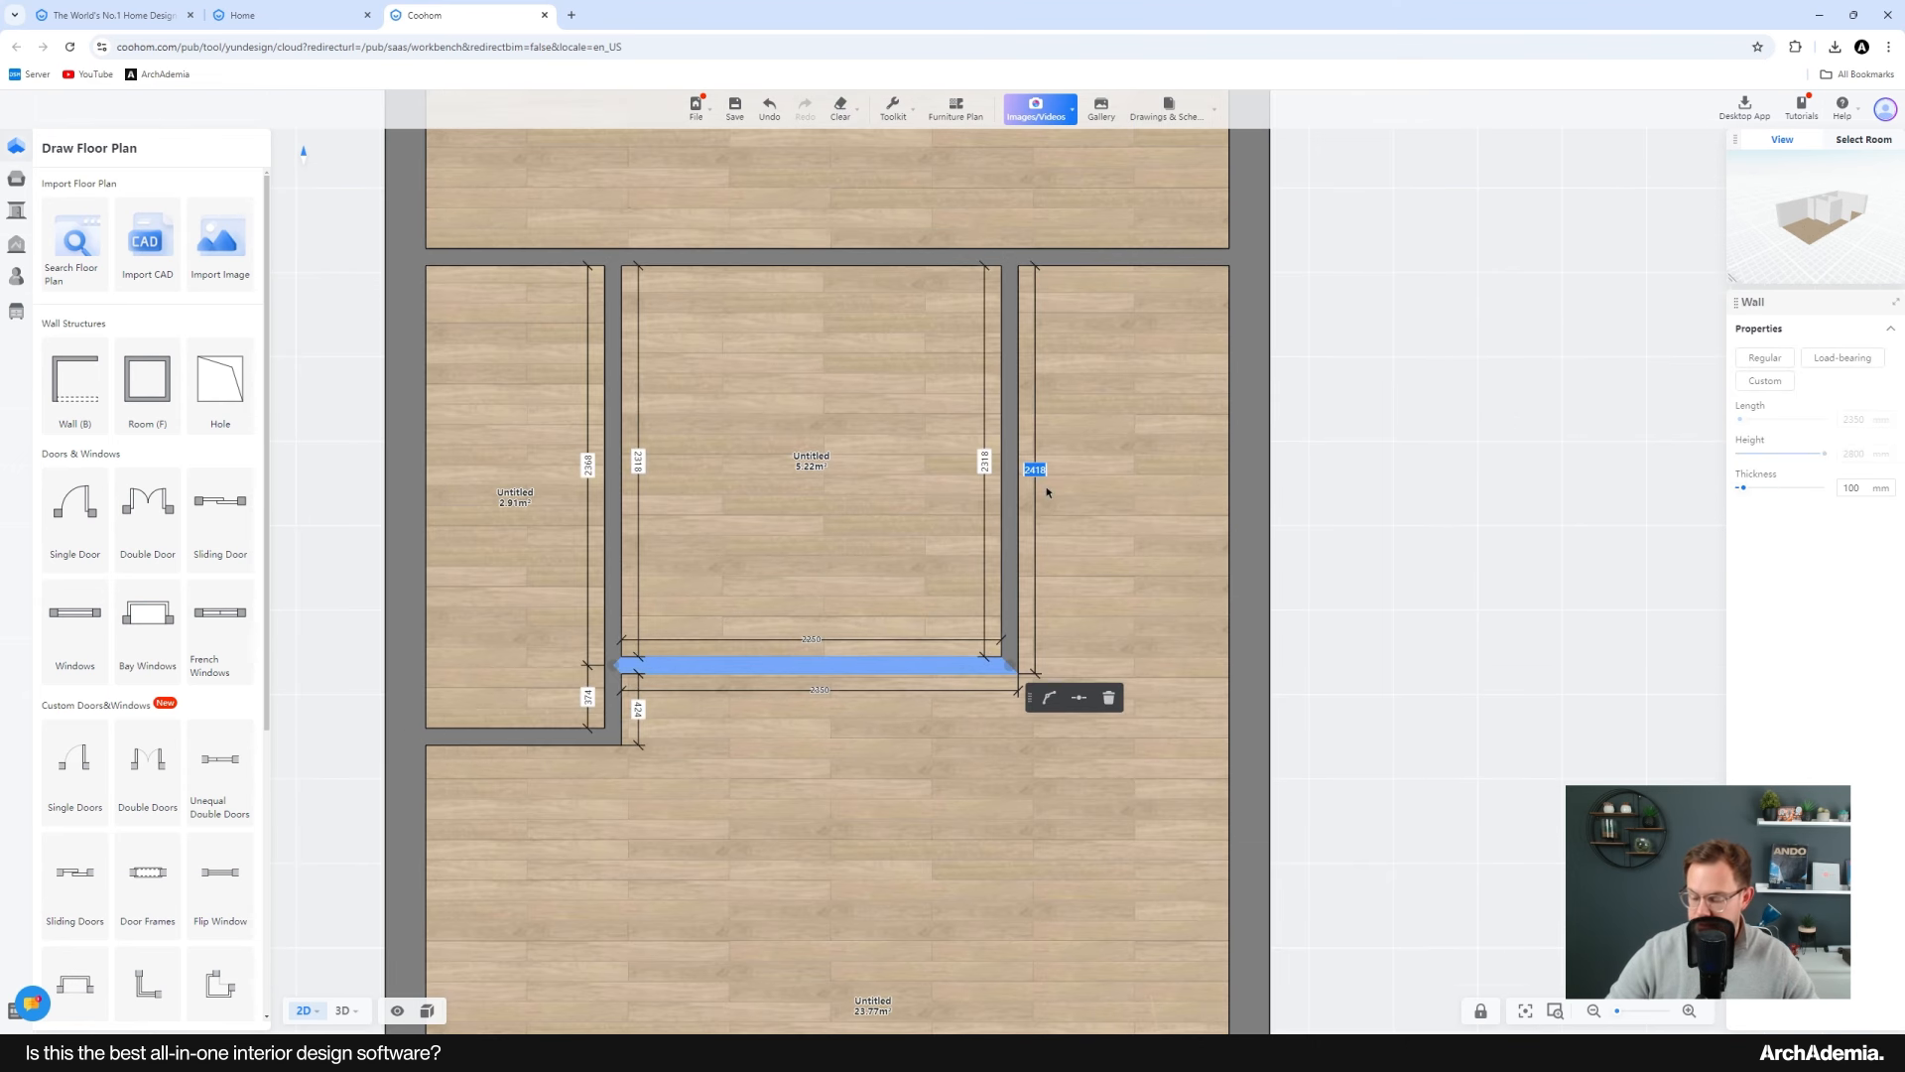
text(2200)
key(Return)
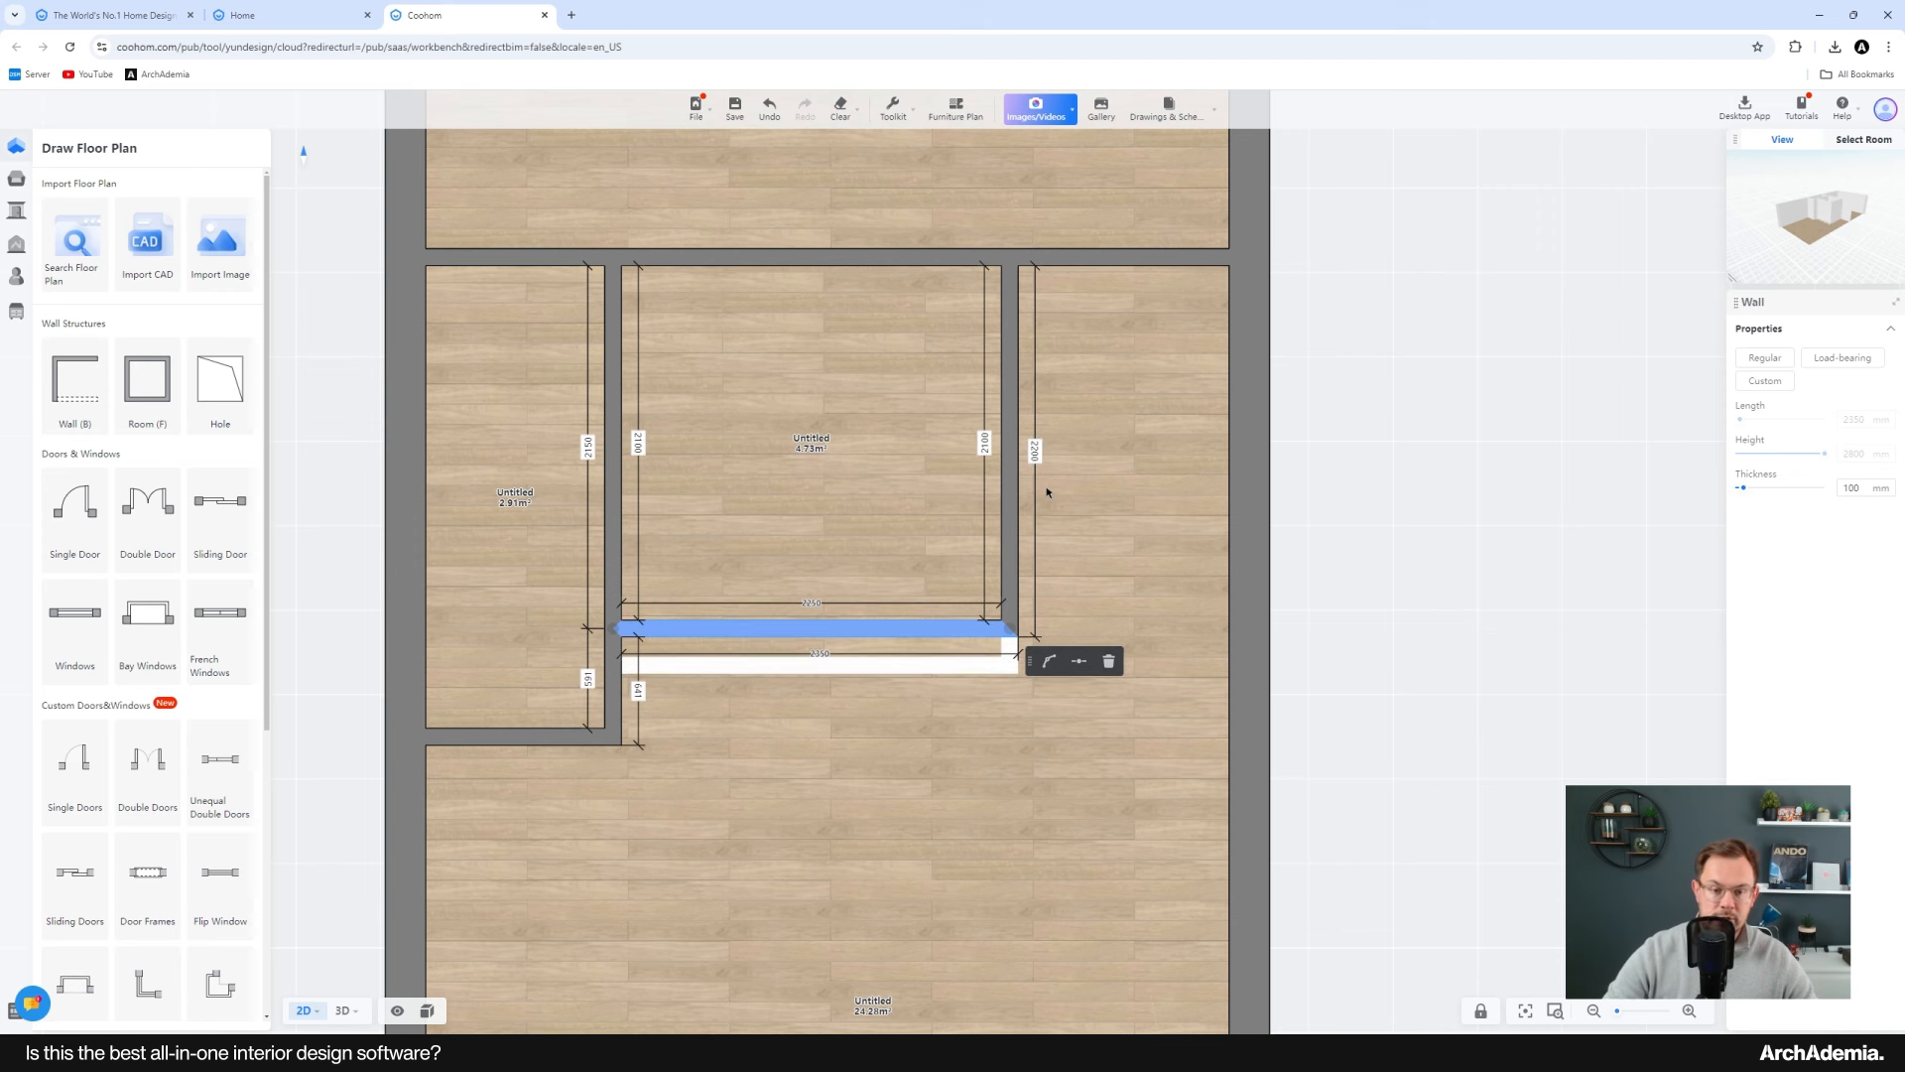
scroll(623, 637, up, 3)
drag(533, 766, 511, 635)
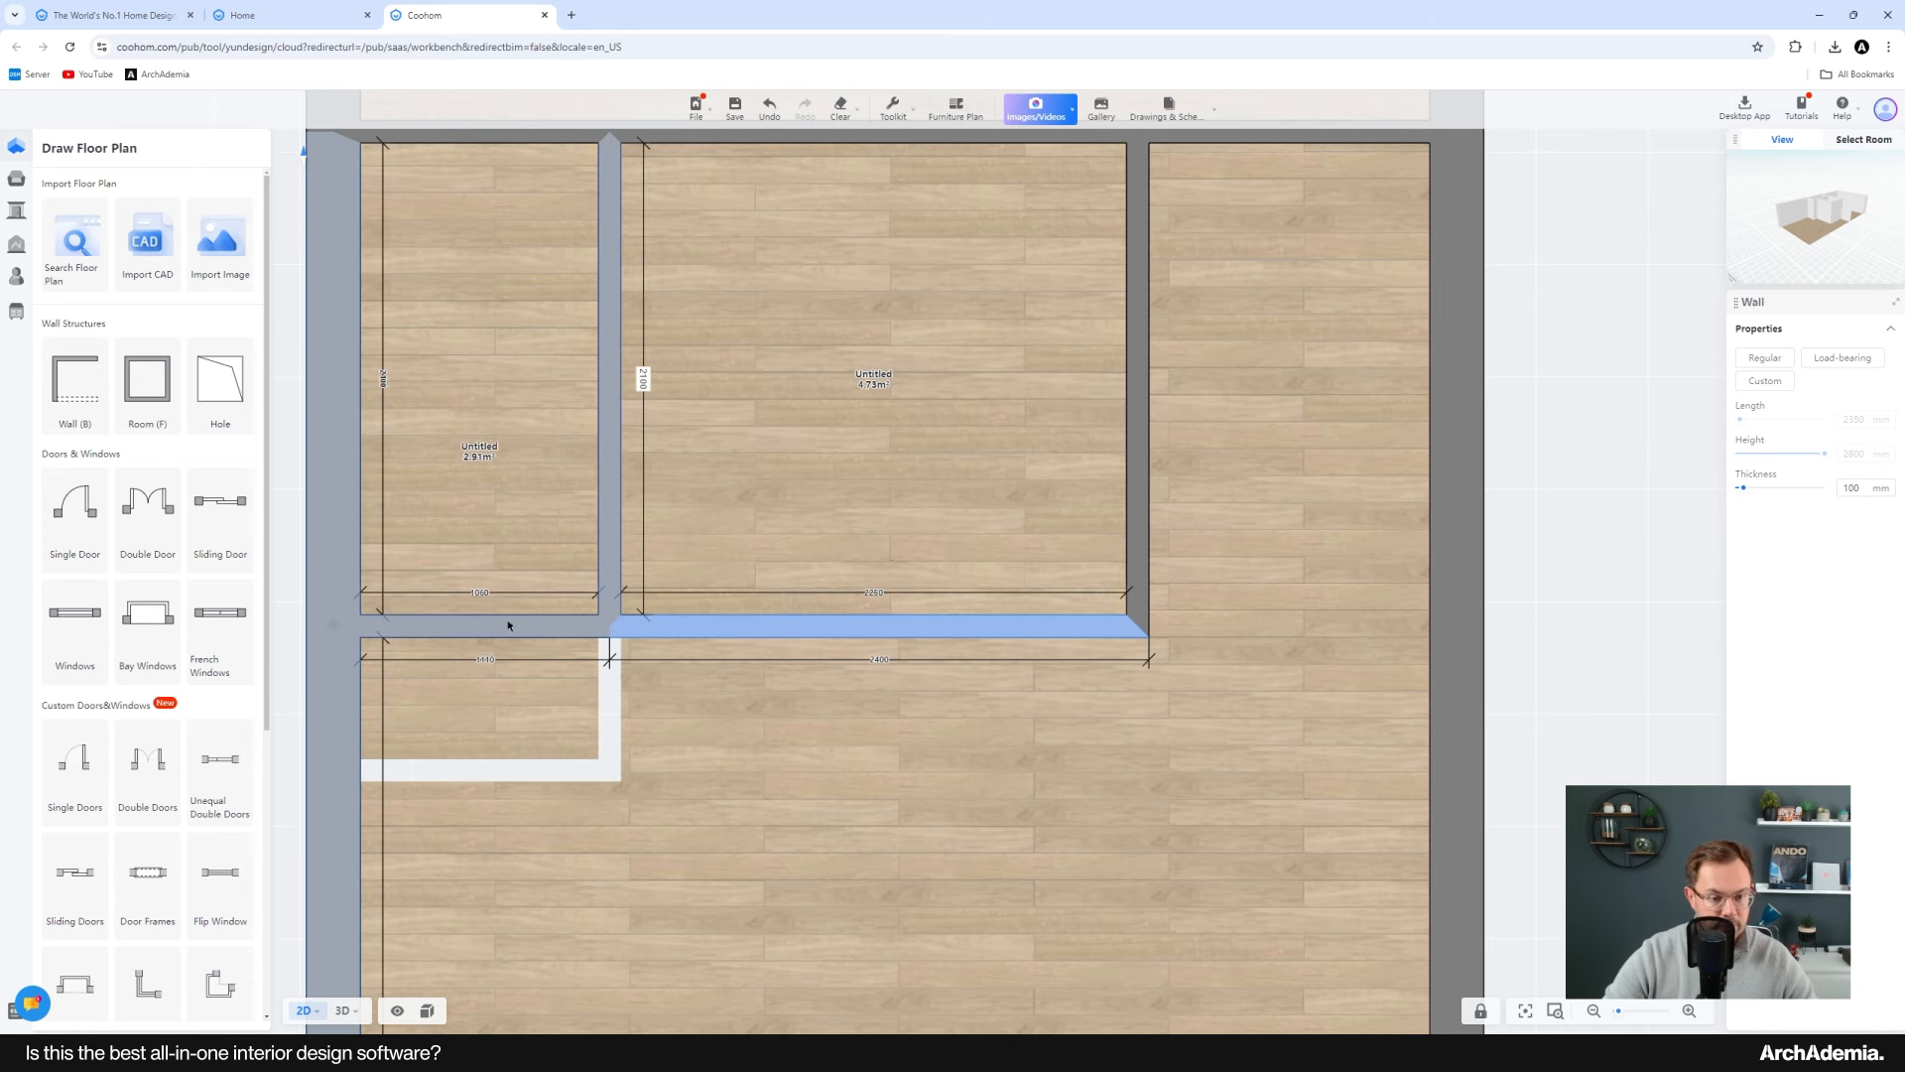
scroll(736, 689, down, 5)
click(1115, 735)
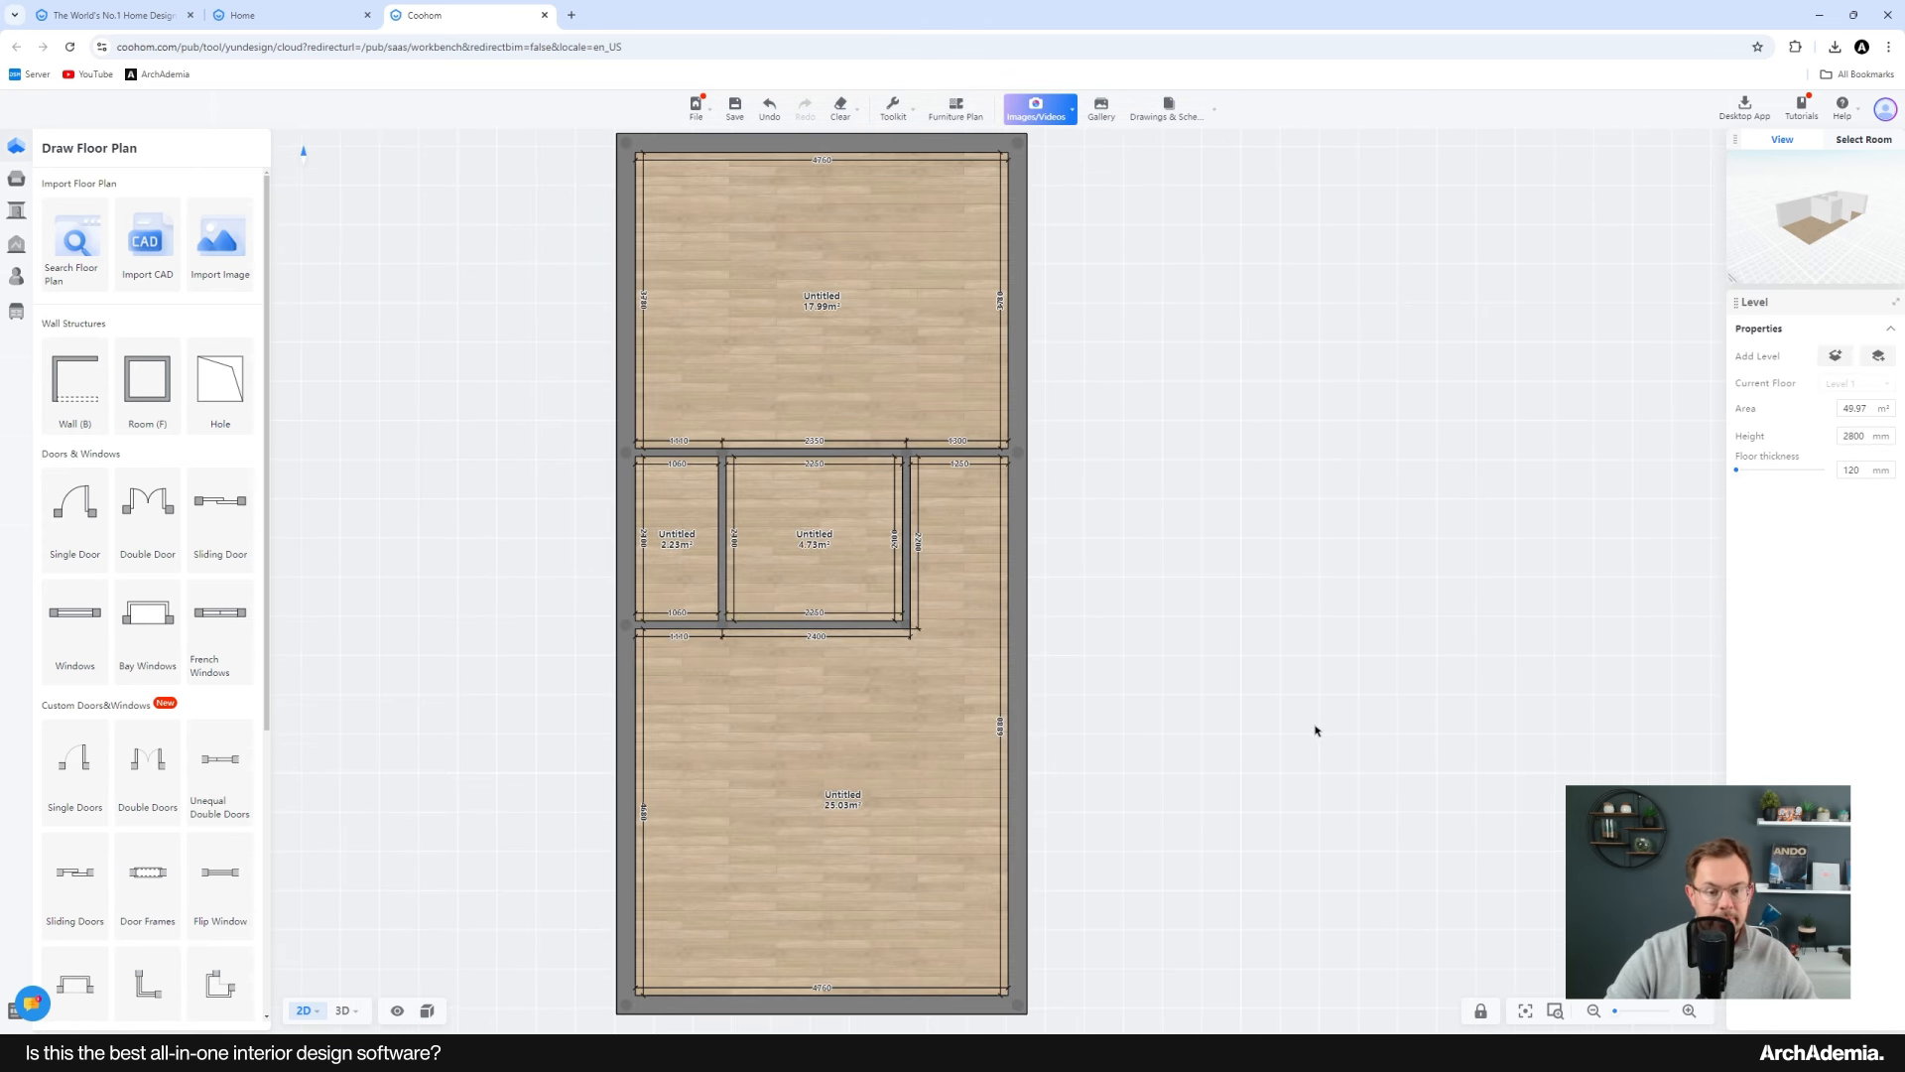
scroll(1306, 717, down, 1)
drag(608, 468, 528, 425)
scroll(843, 486, up, 2)
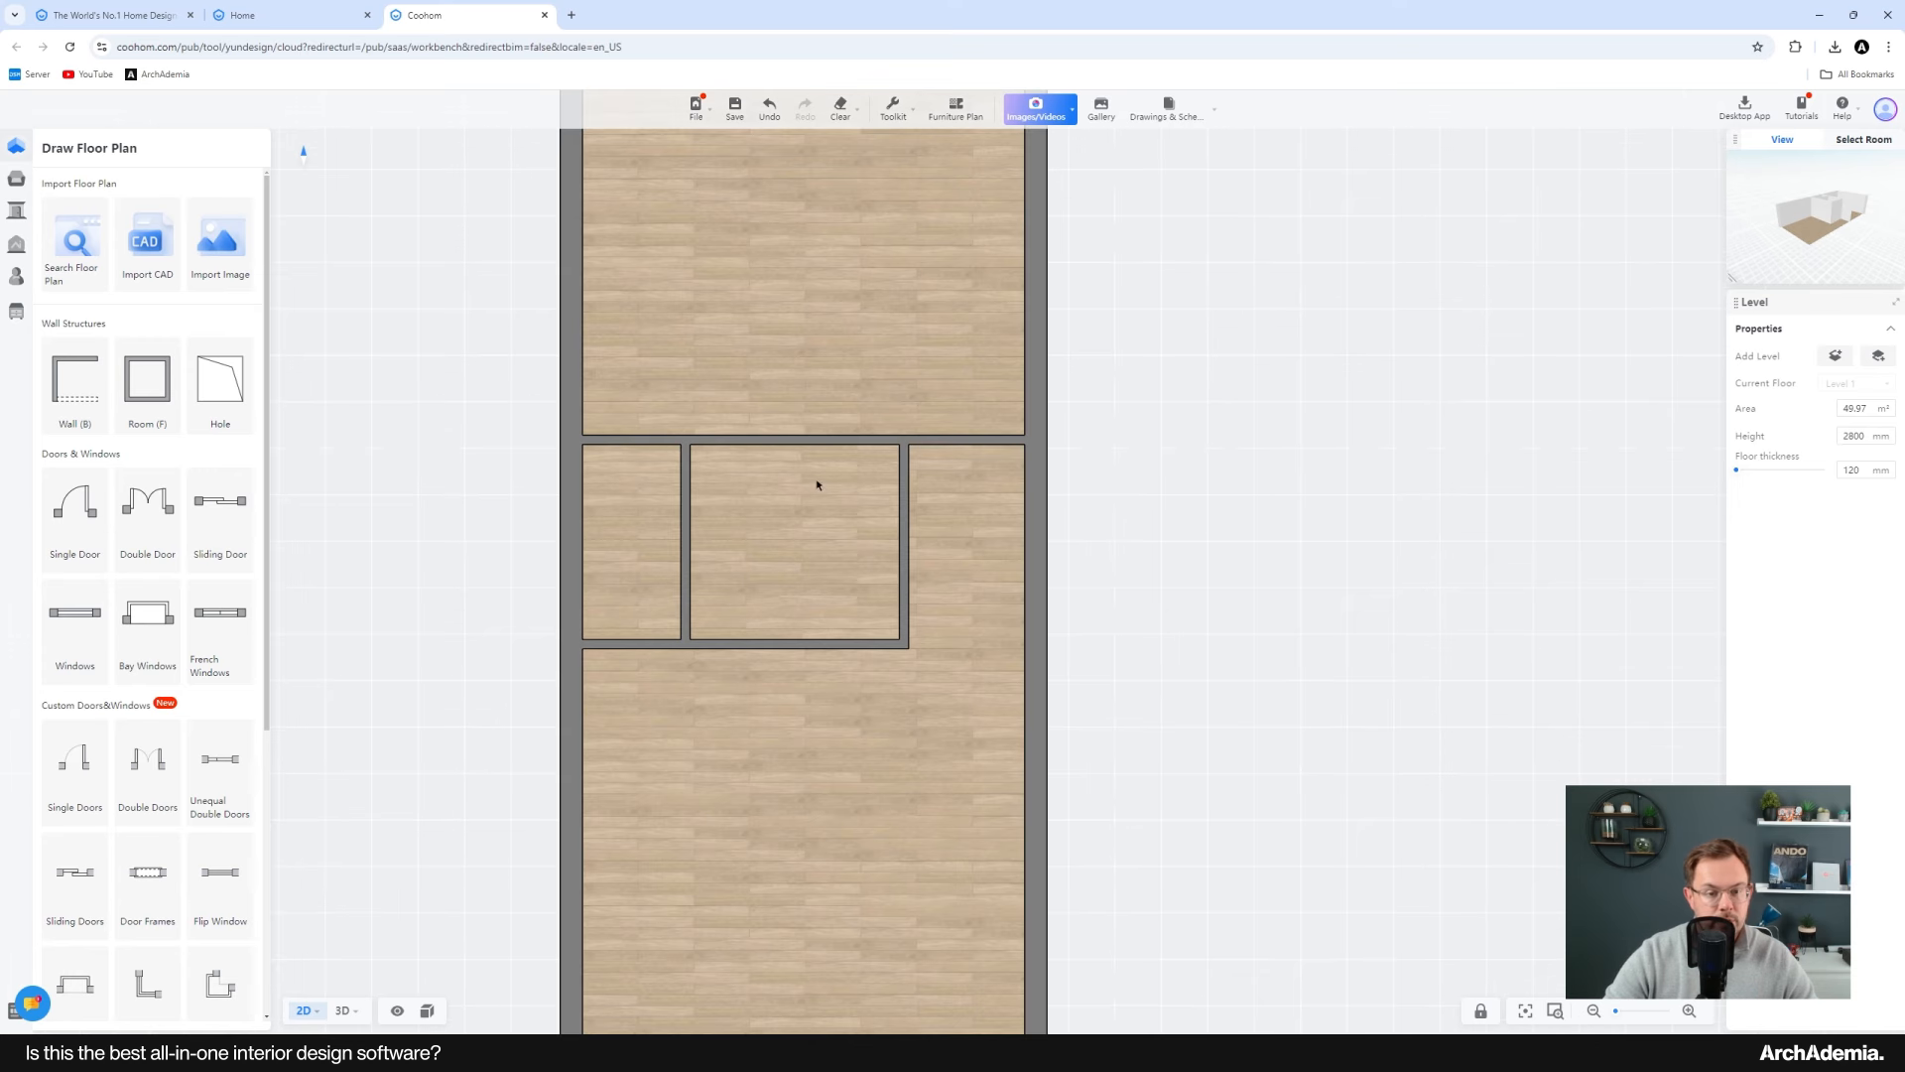
click(754, 439)
ctrl+click(941, 441)
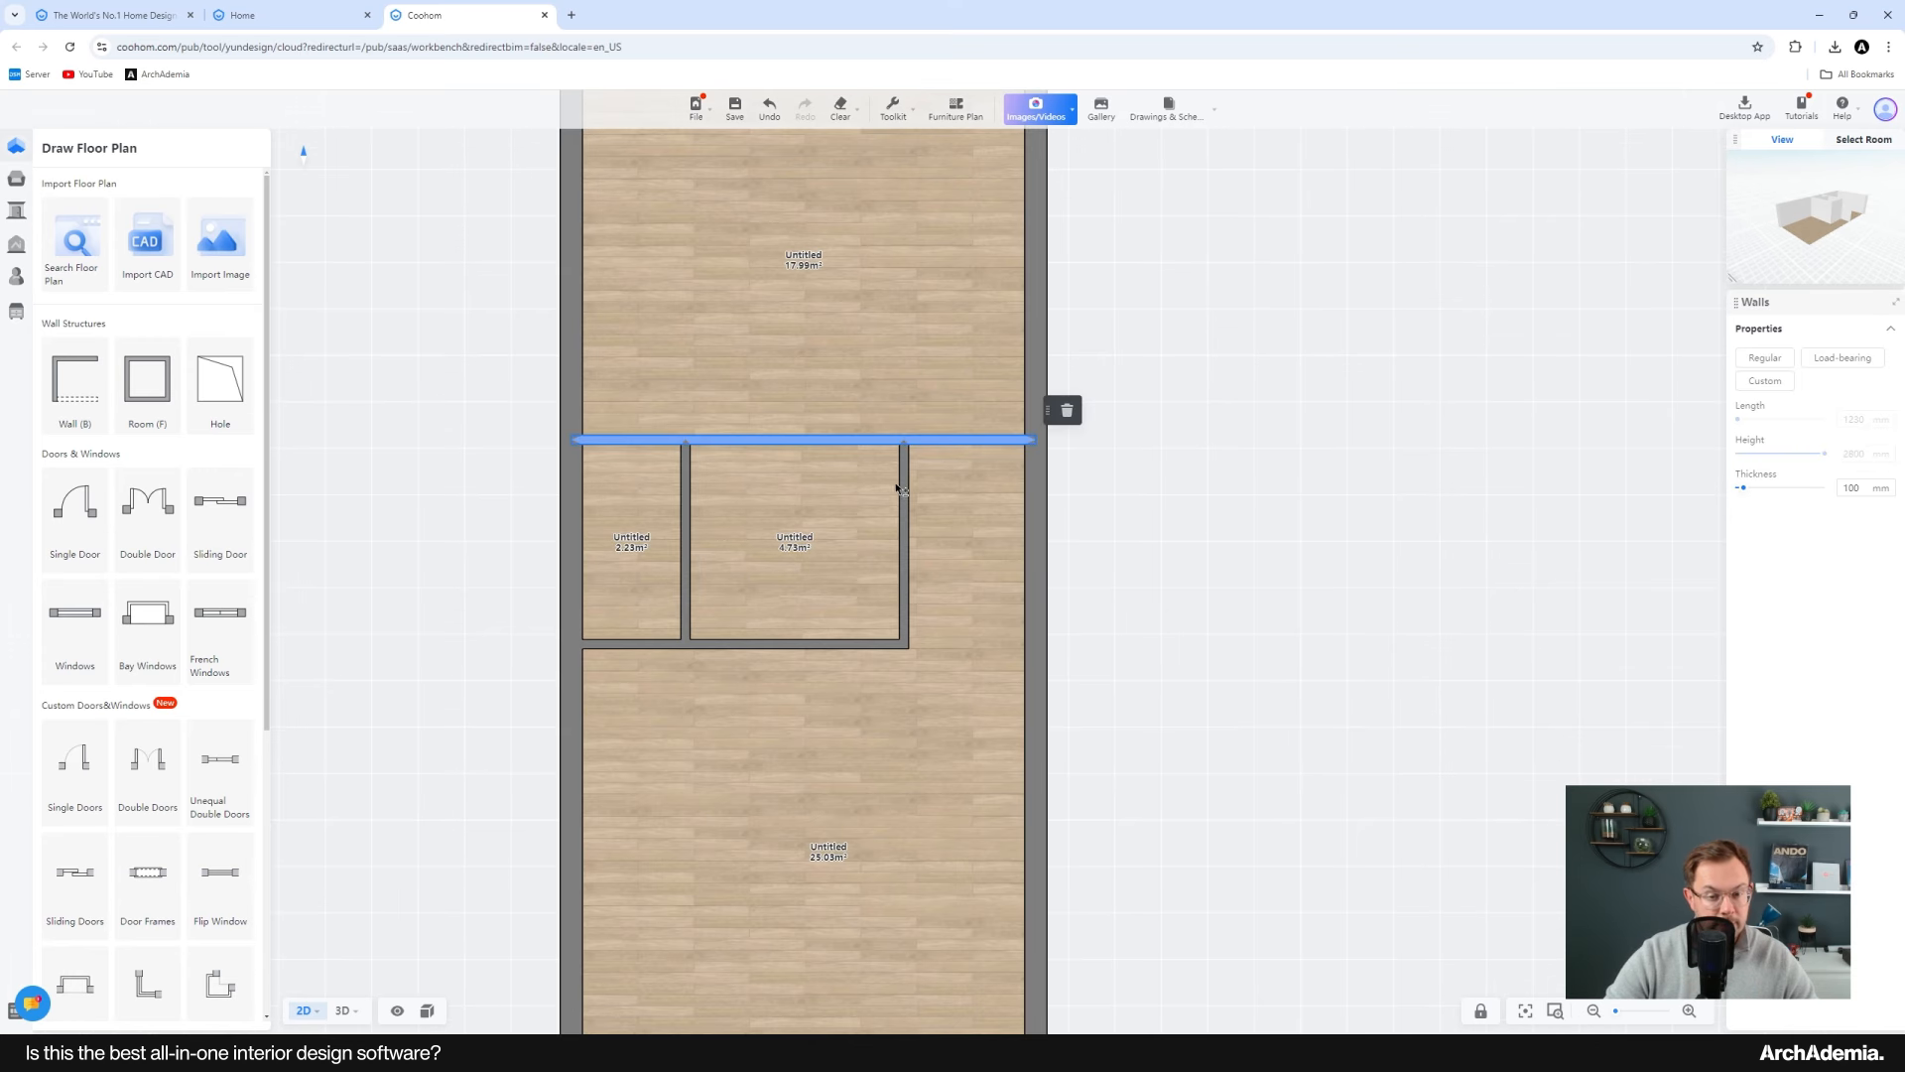
ctrl+click(902, 488)
ctrl+click(724, 644)
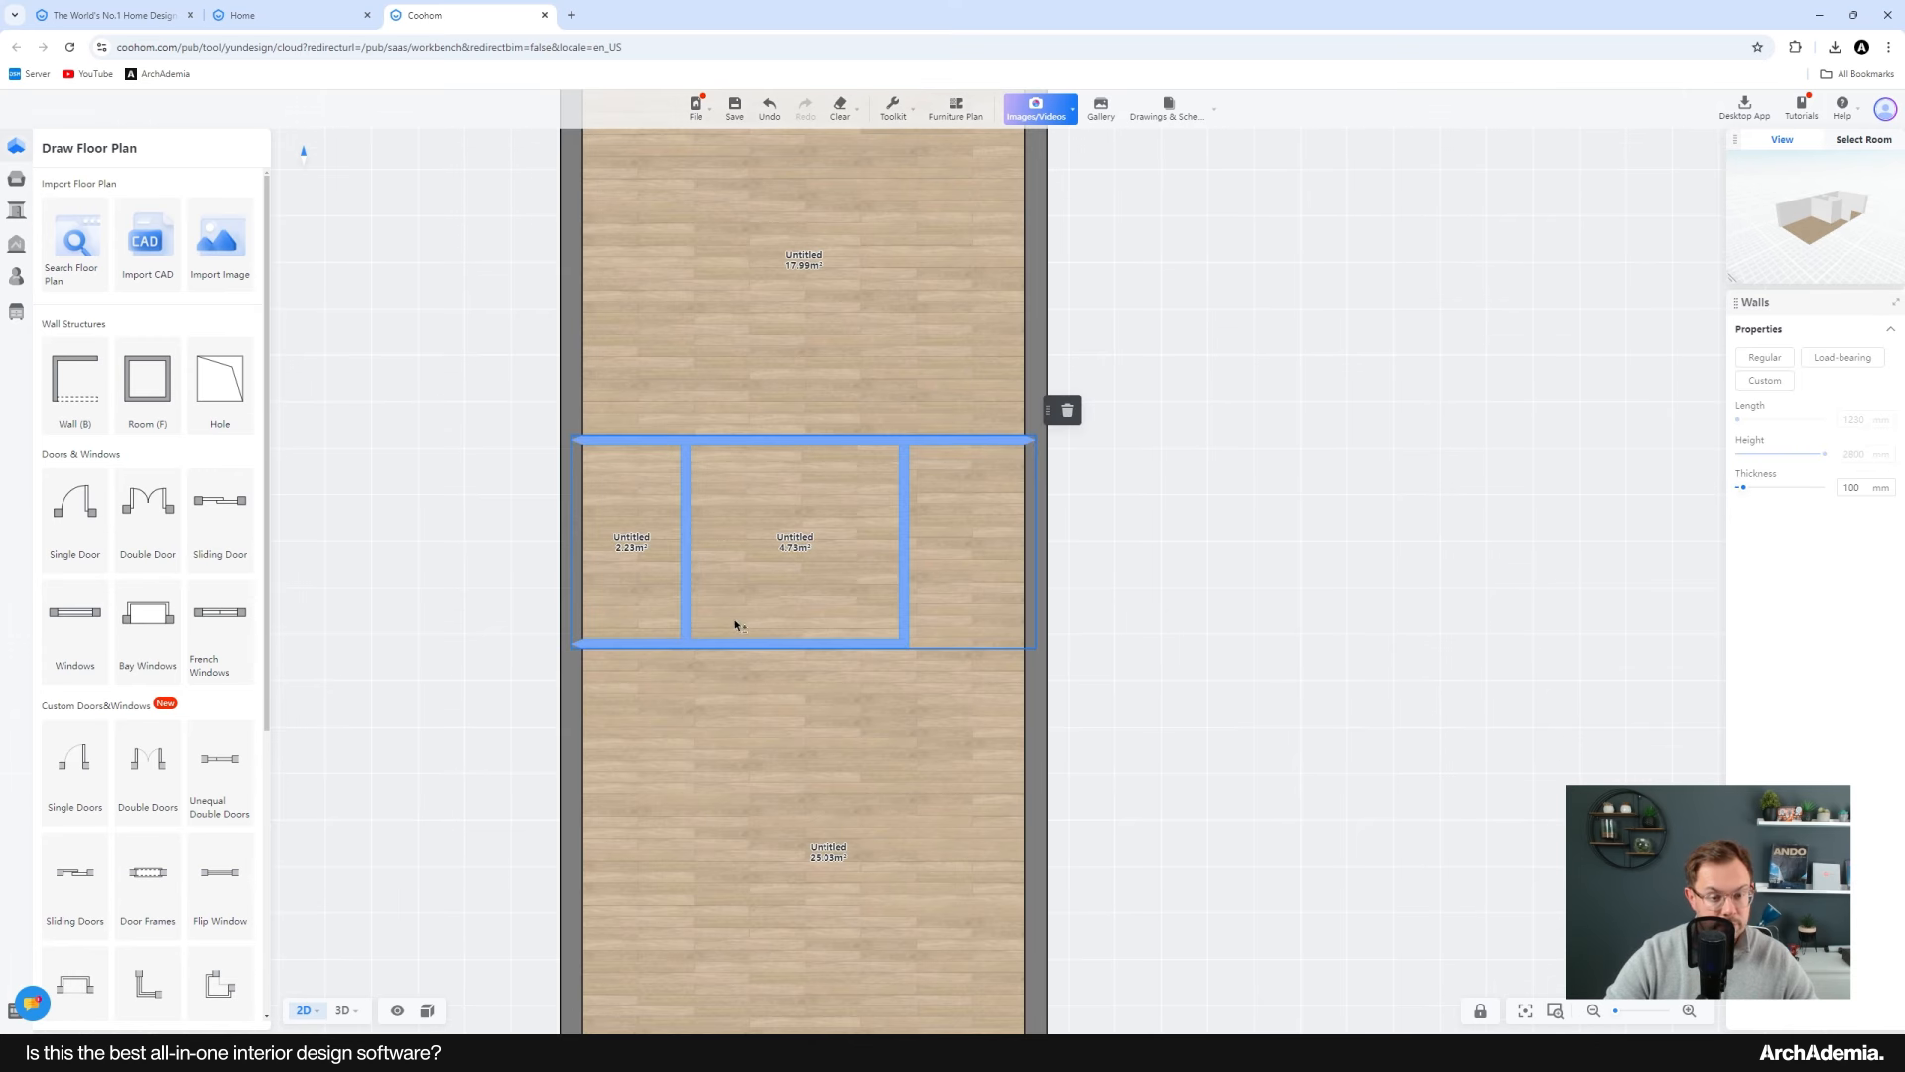
scroll(735, 635, up, 2)
mouse_move(735, 651)
mouse_down()
mouse_move(735, 676)
mouse_move(736, 651)
mouse_up()
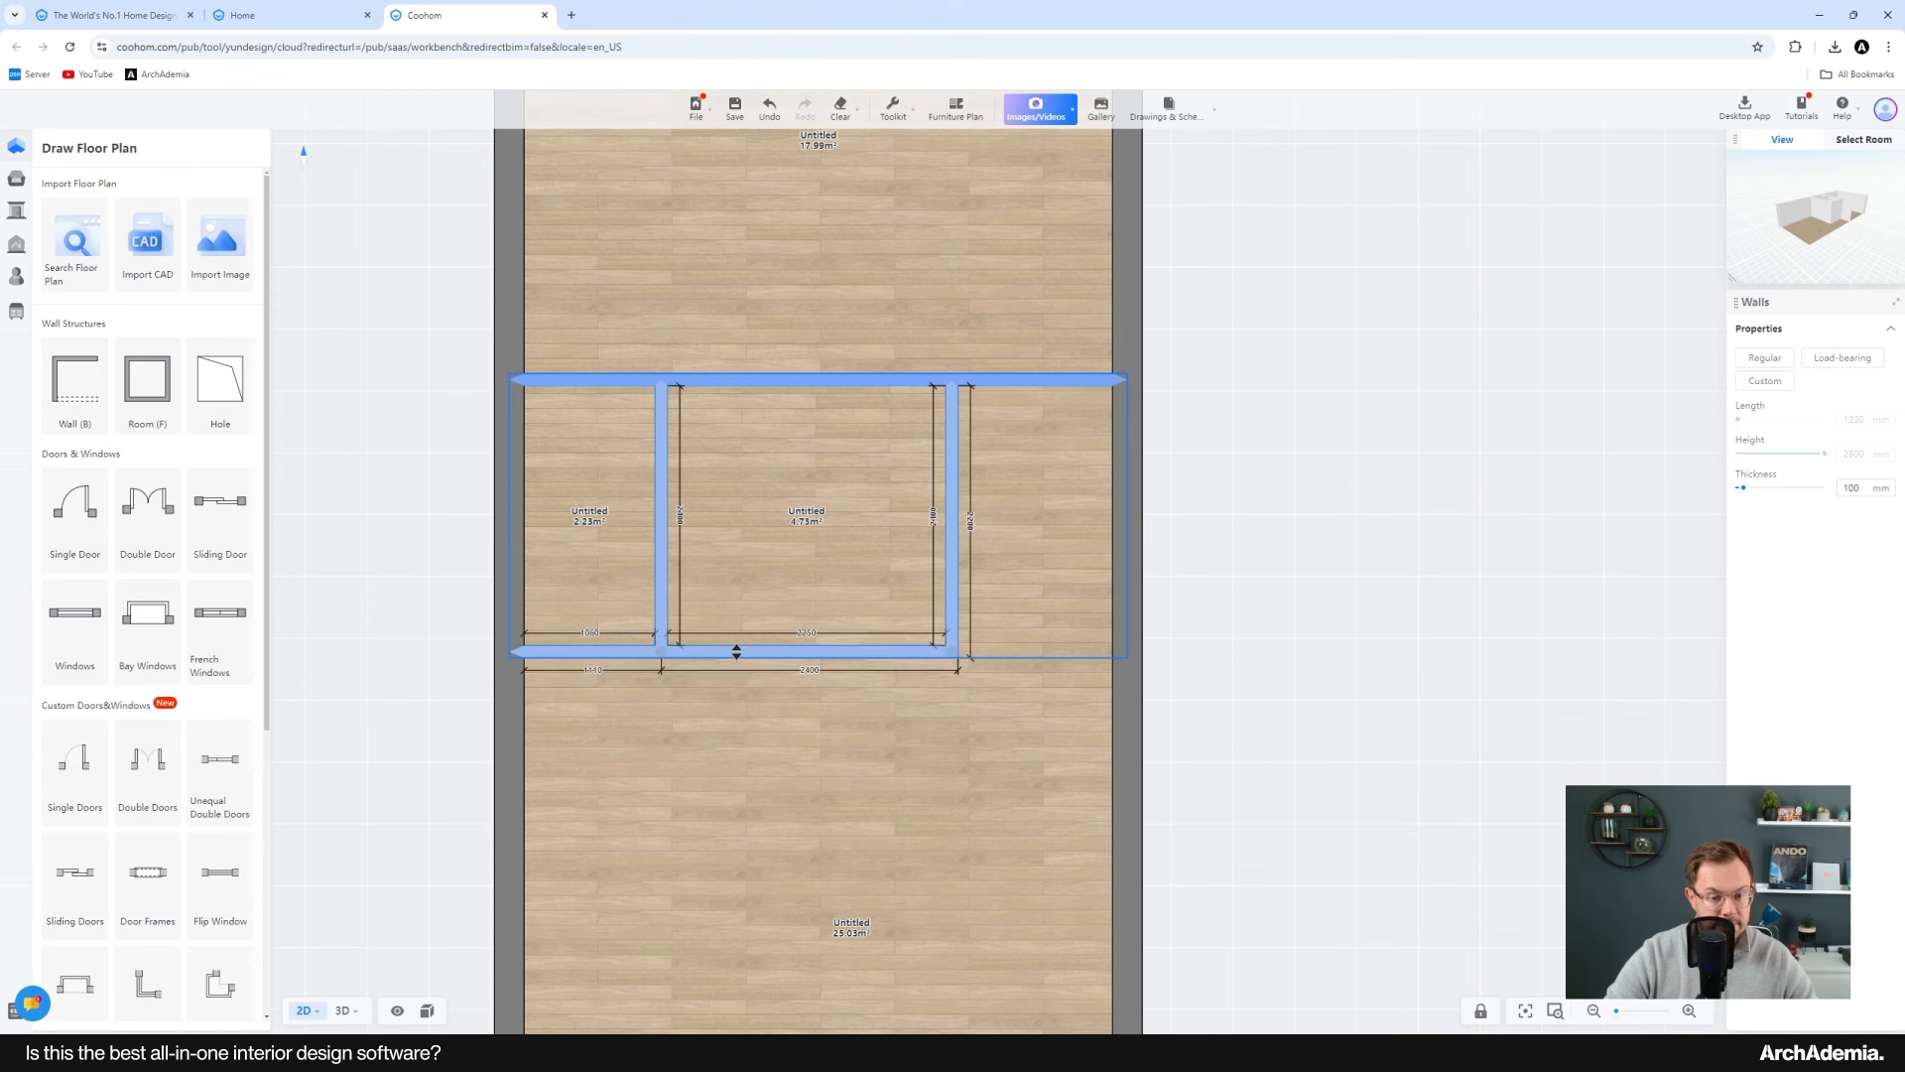
key(Escape)
Step: Drag the cross wall and lower wall segments of the middle rooms so they line up with the adjoining walls
mouse_move(1010, 380)
mouse_down()
mouse_move(1007, 414)
mouse_move(1007, 394)
mouse_up()
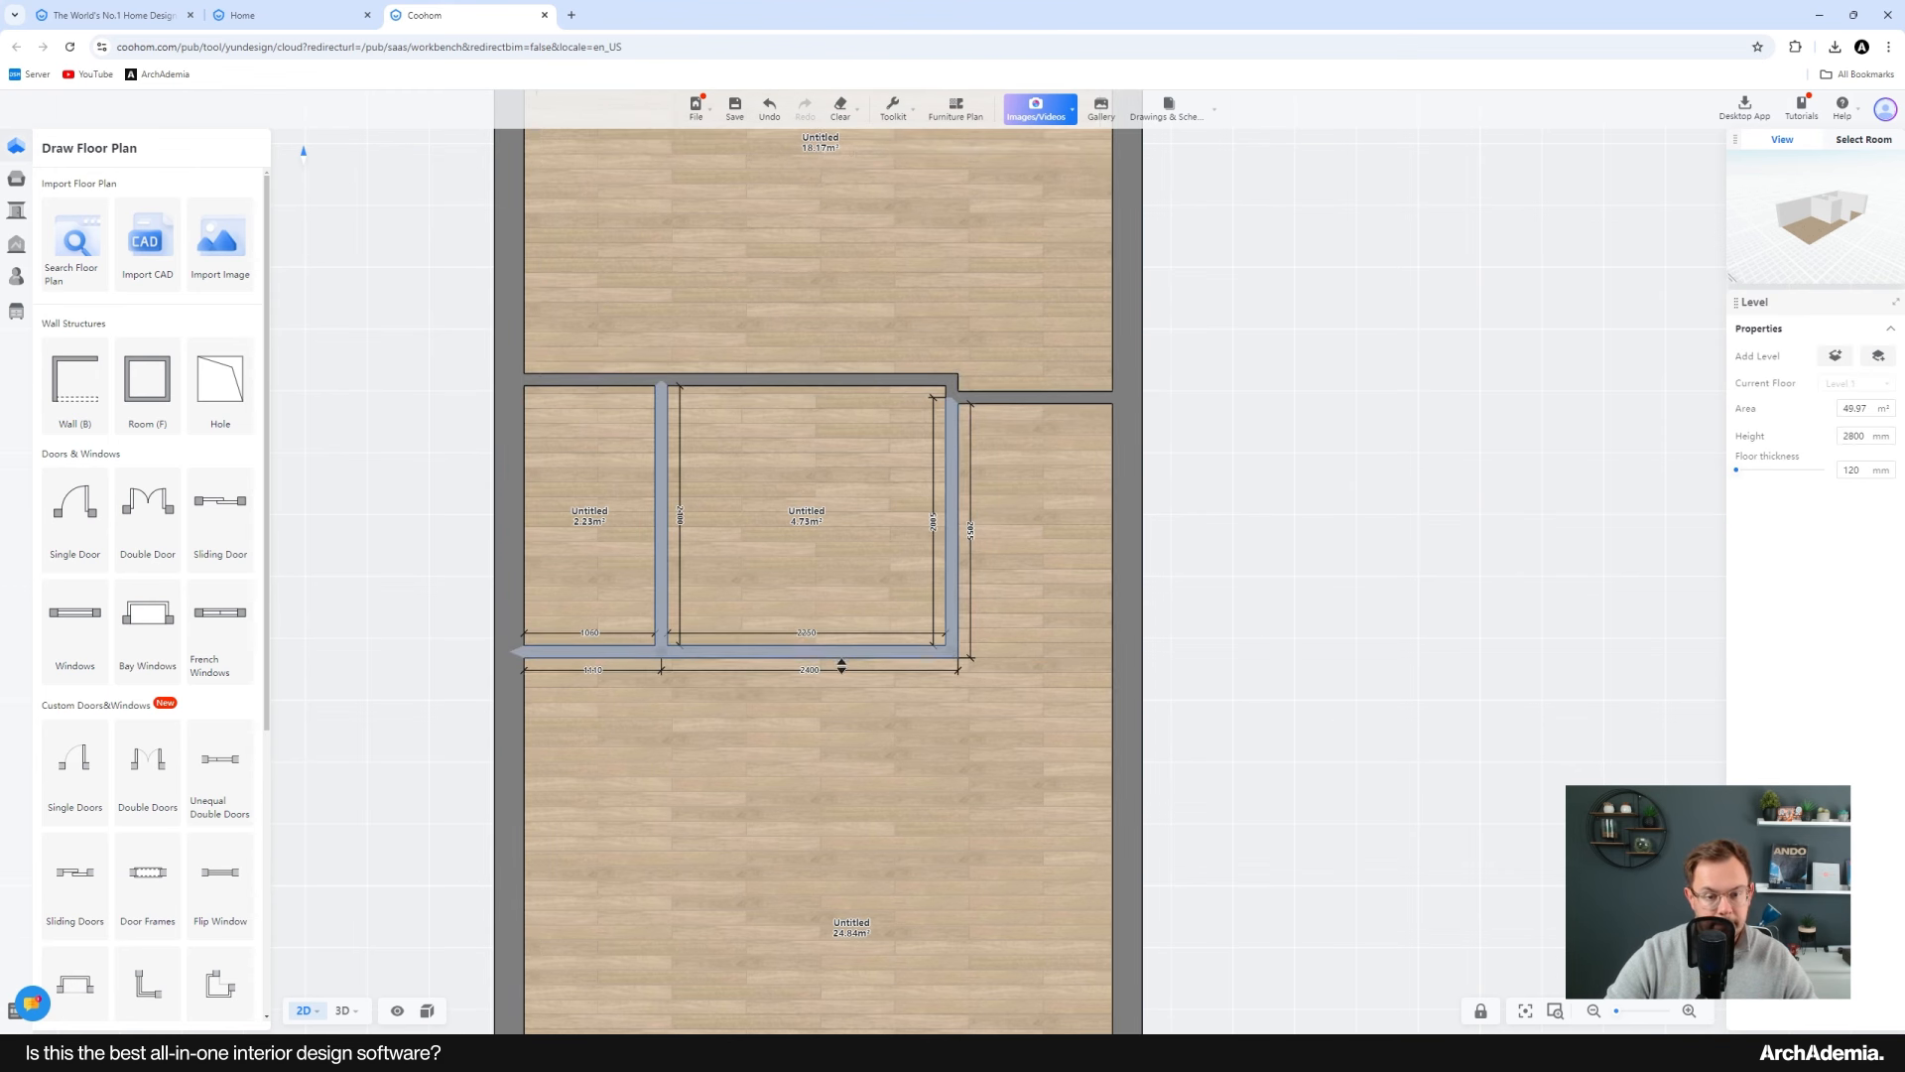
drag(866, 652, 863, 669)
scroll(807, 419, down, 1)
middle_drag(808, 416, 820, 452)
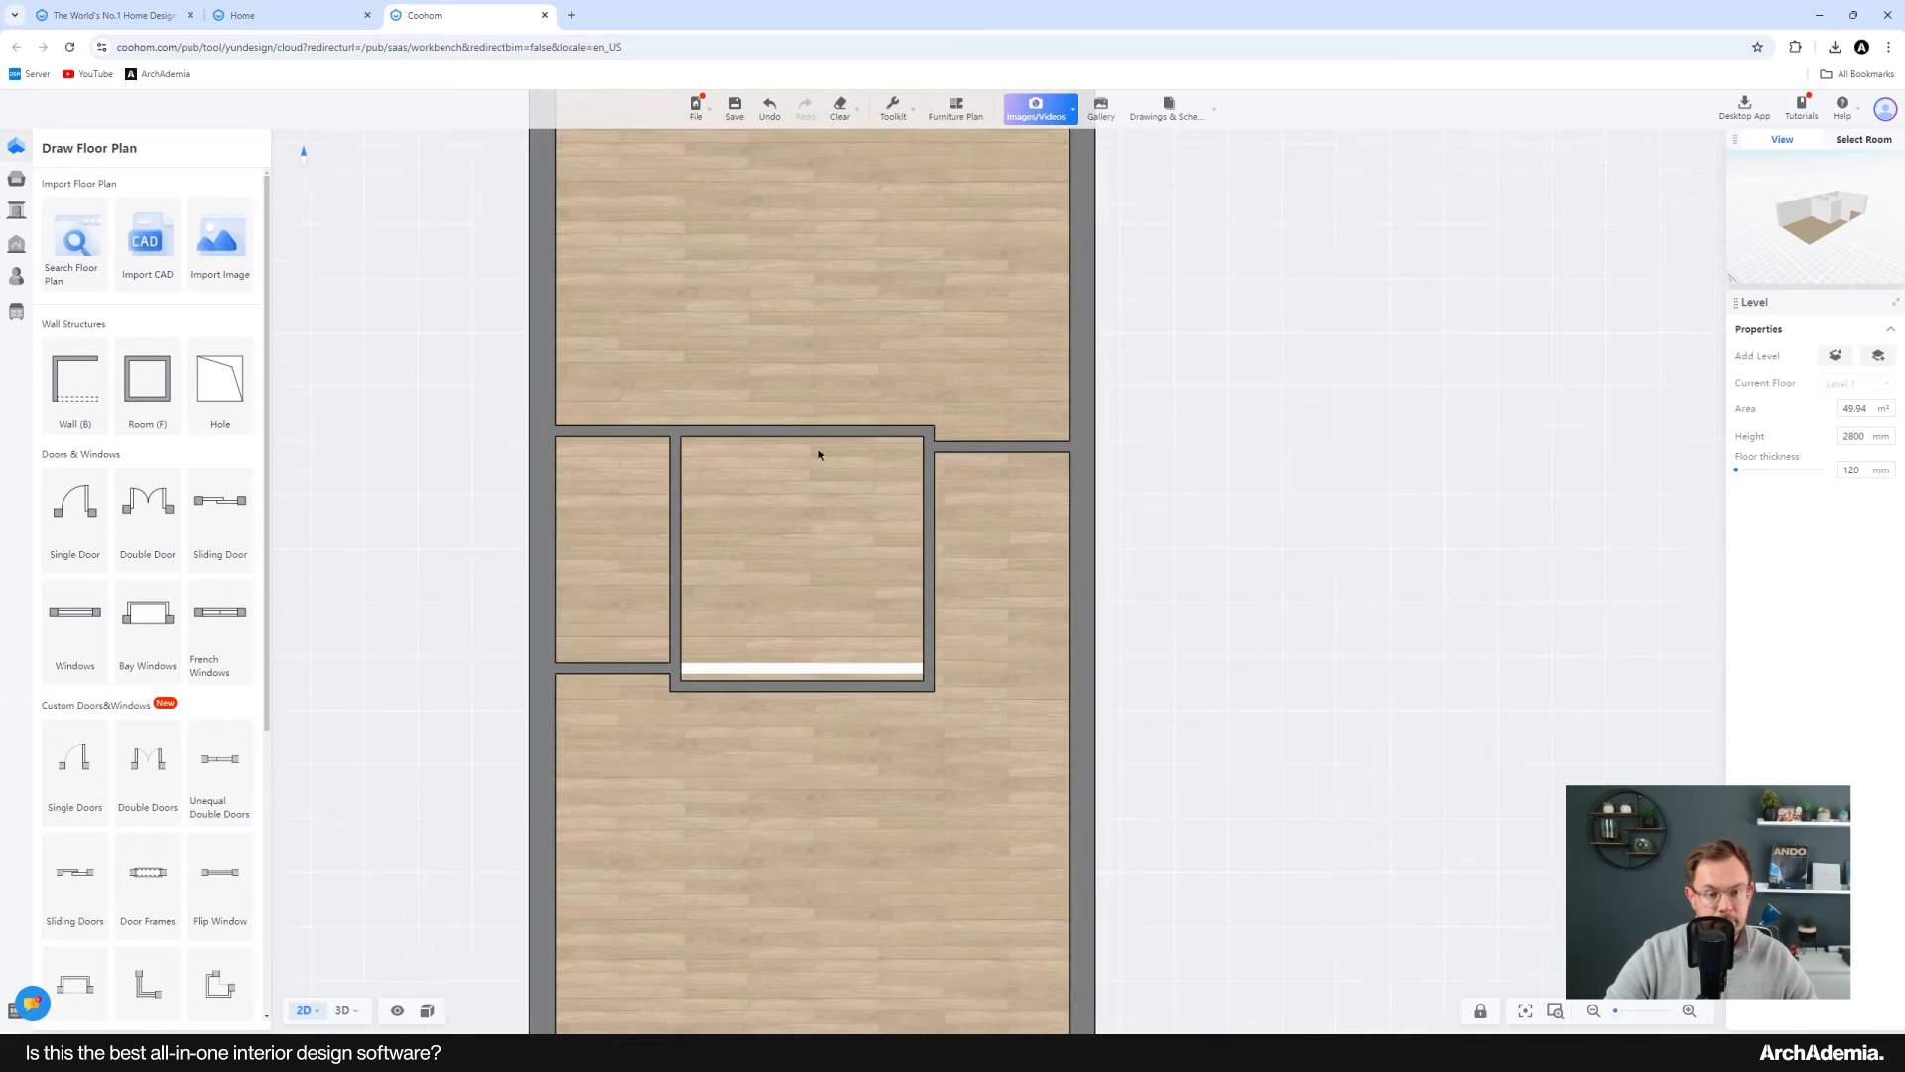
scroll(818, 452, up, 1)
drag(793, 428, 788, 446)
drag(616, 431, 613, 442)
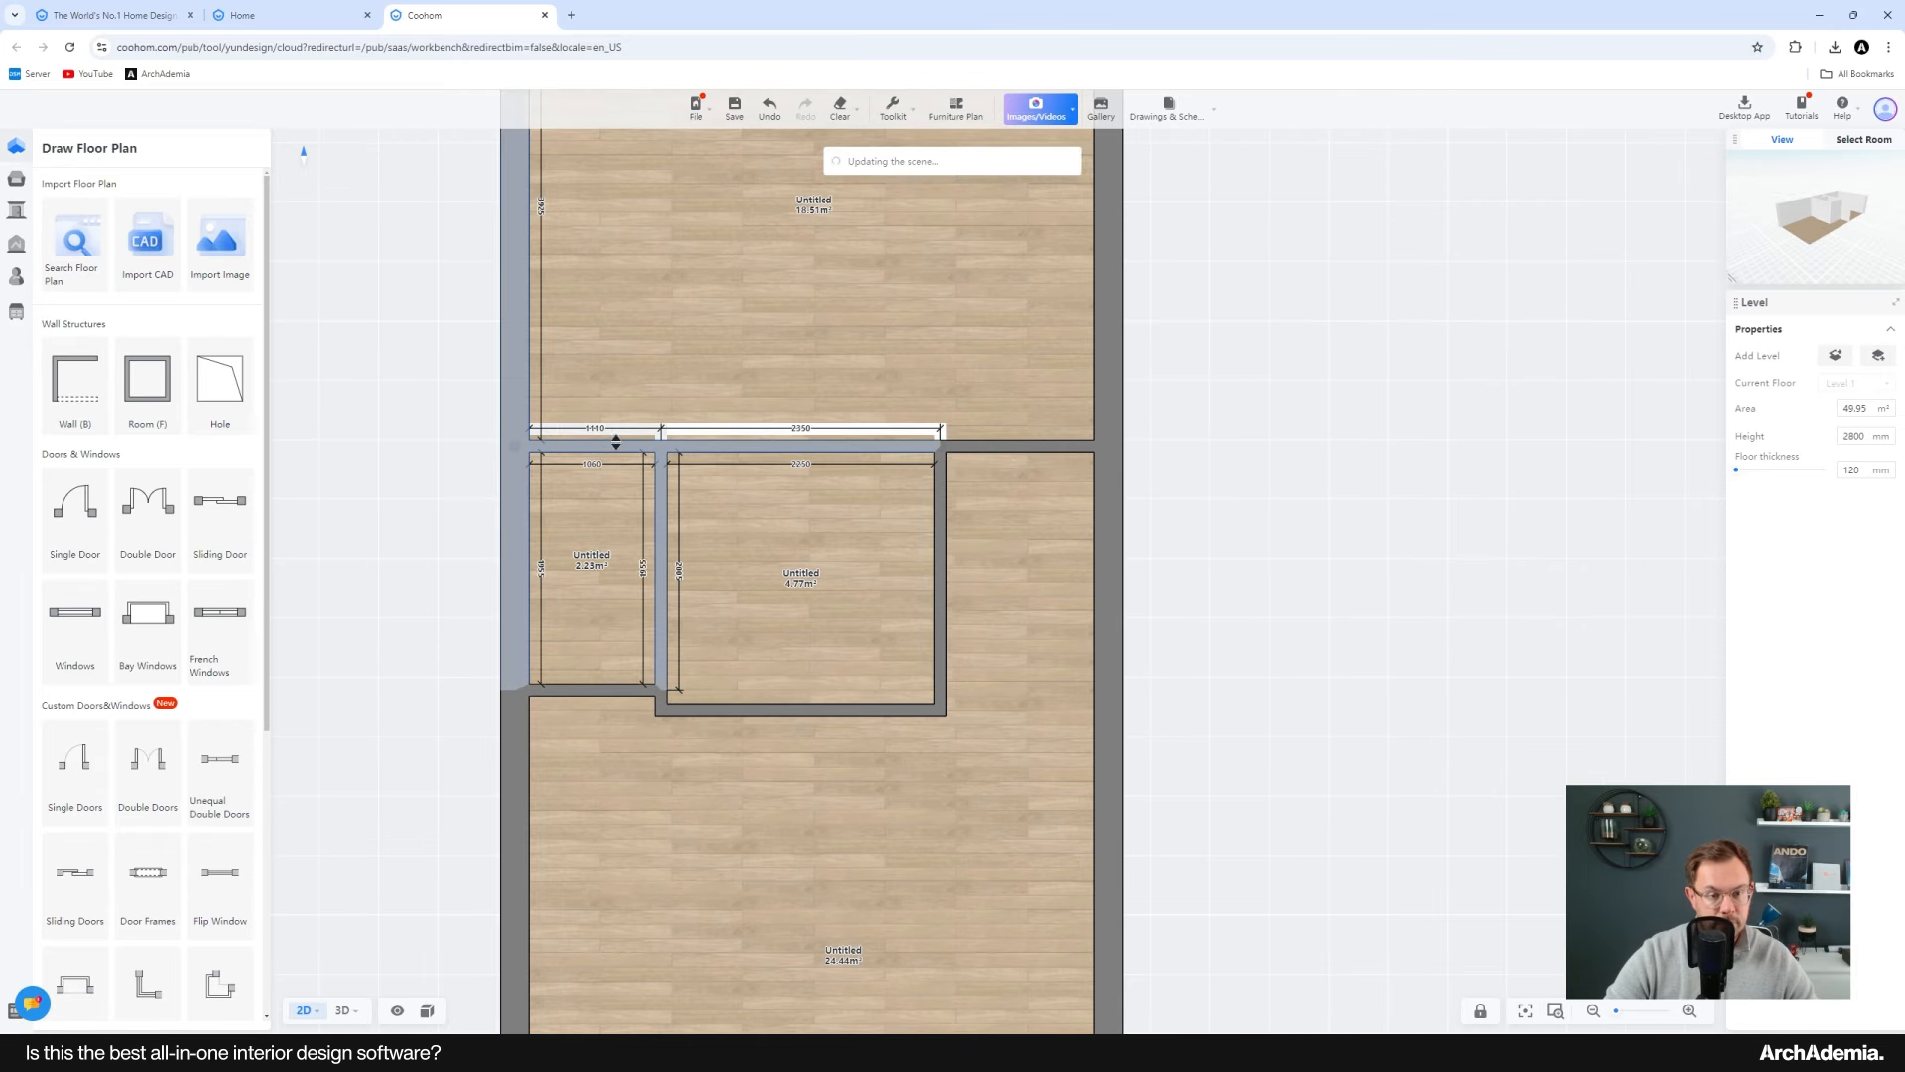
scroll(585, 665, up, 1)
drag(583, 691, 583, 710)
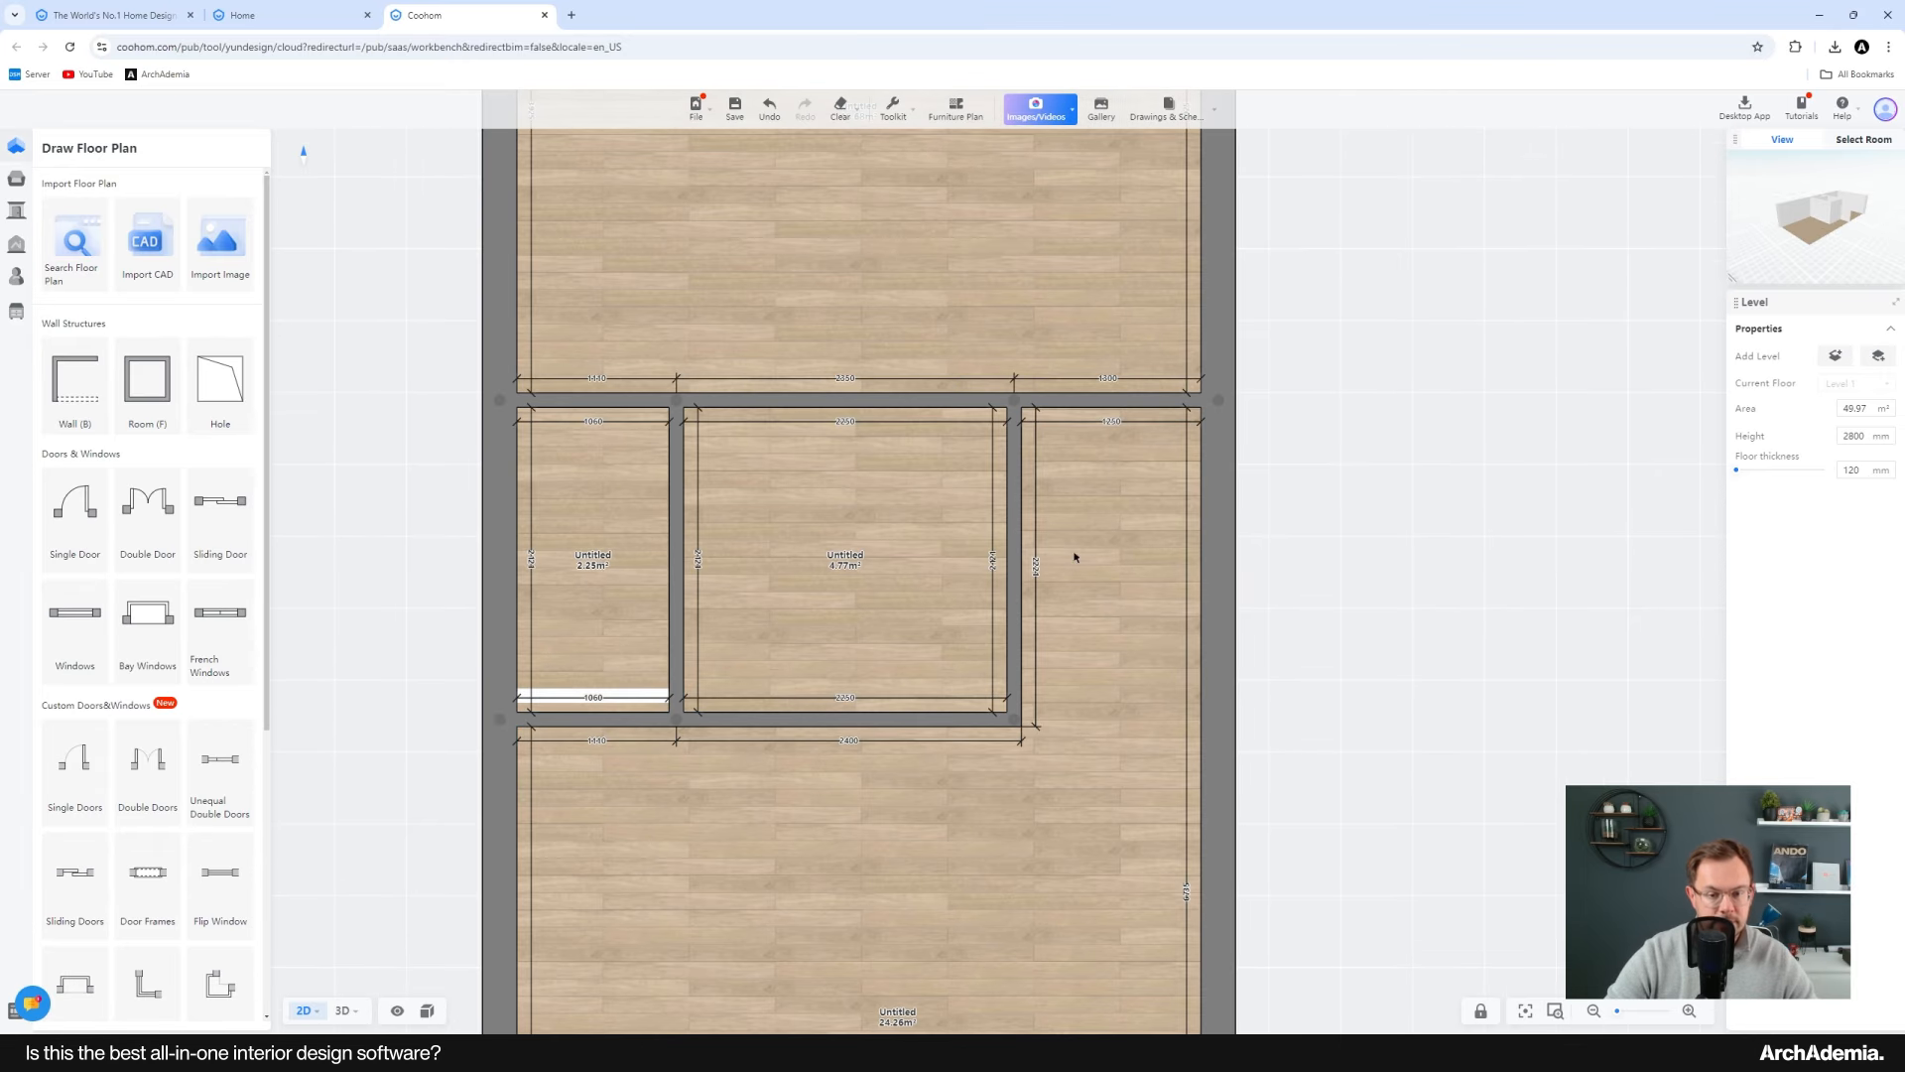
scroll(891, 536, down, 2)
middle_drag(977, 615, 924, 592)
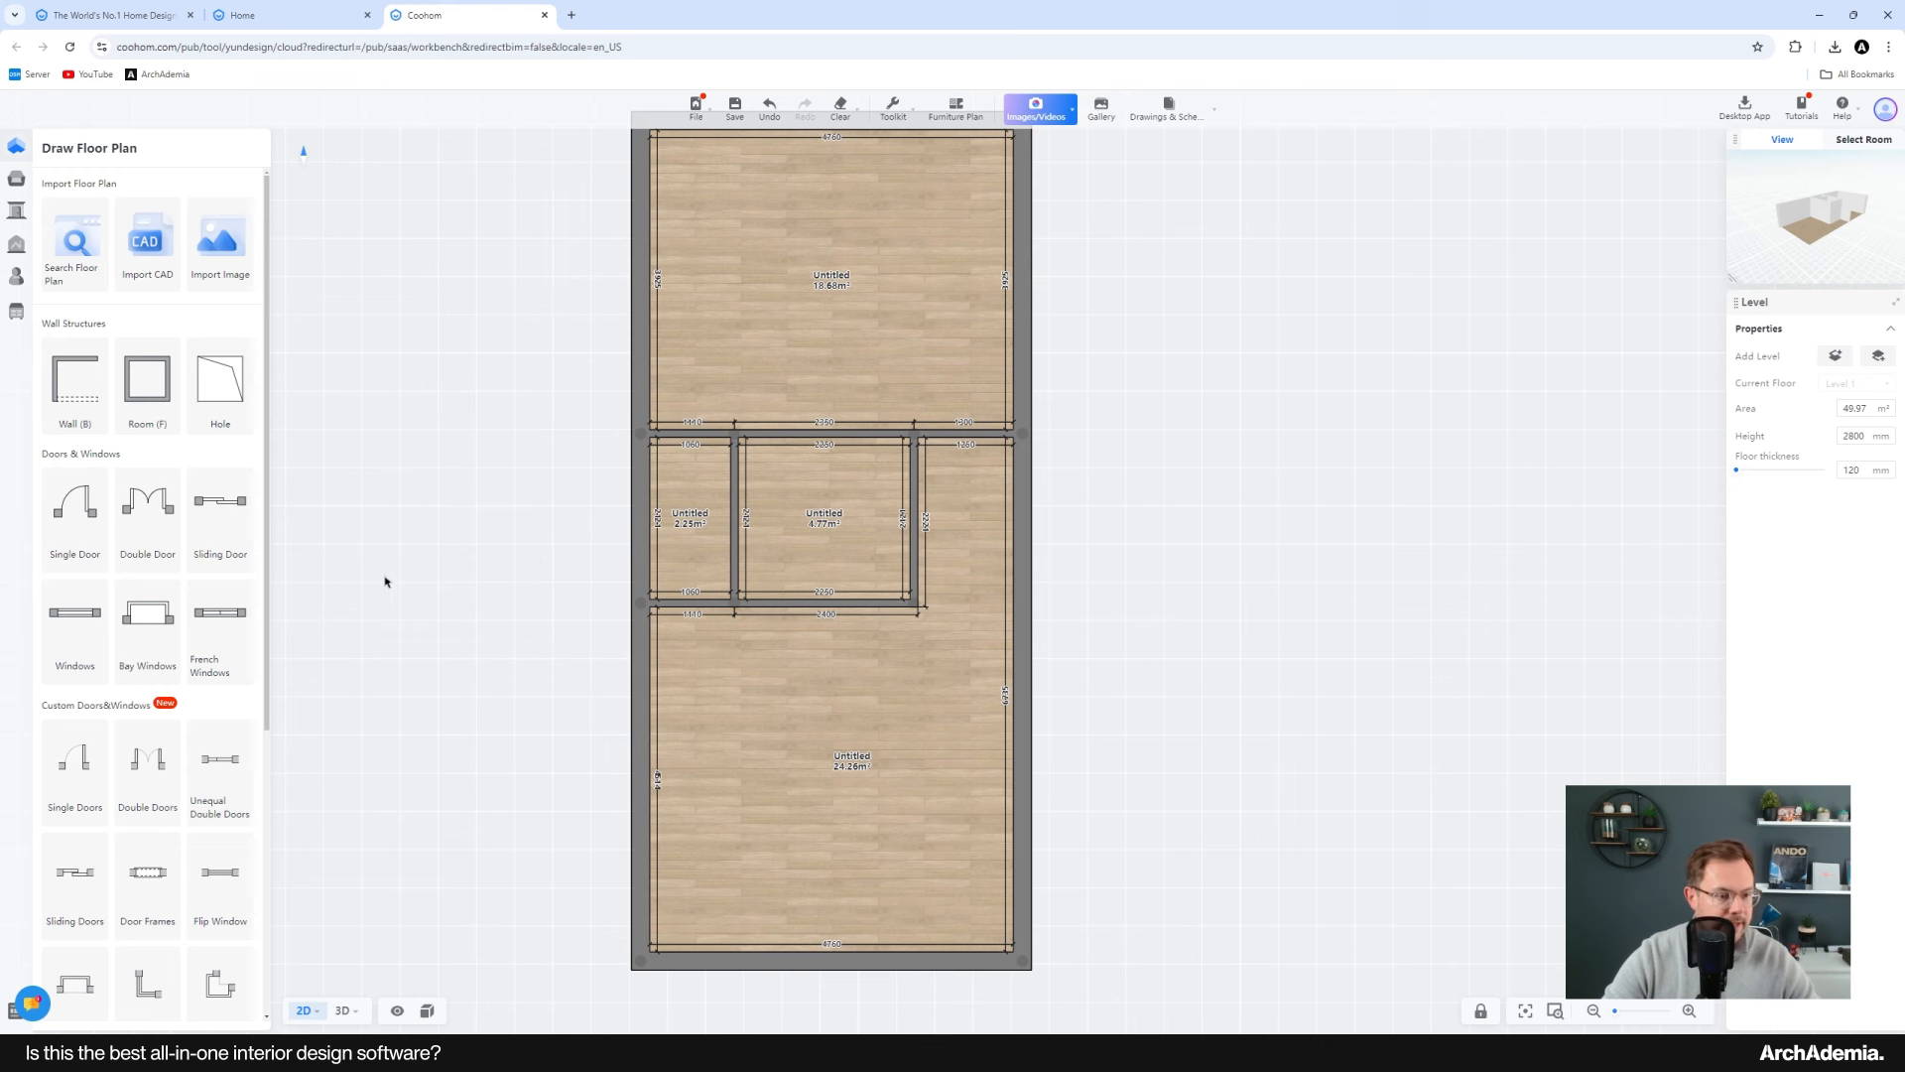
Step: Place a single door in the cross wall near the right-hand wall, opening into the upper room
click(75, 506)
scroll(935, 434, up, 2)
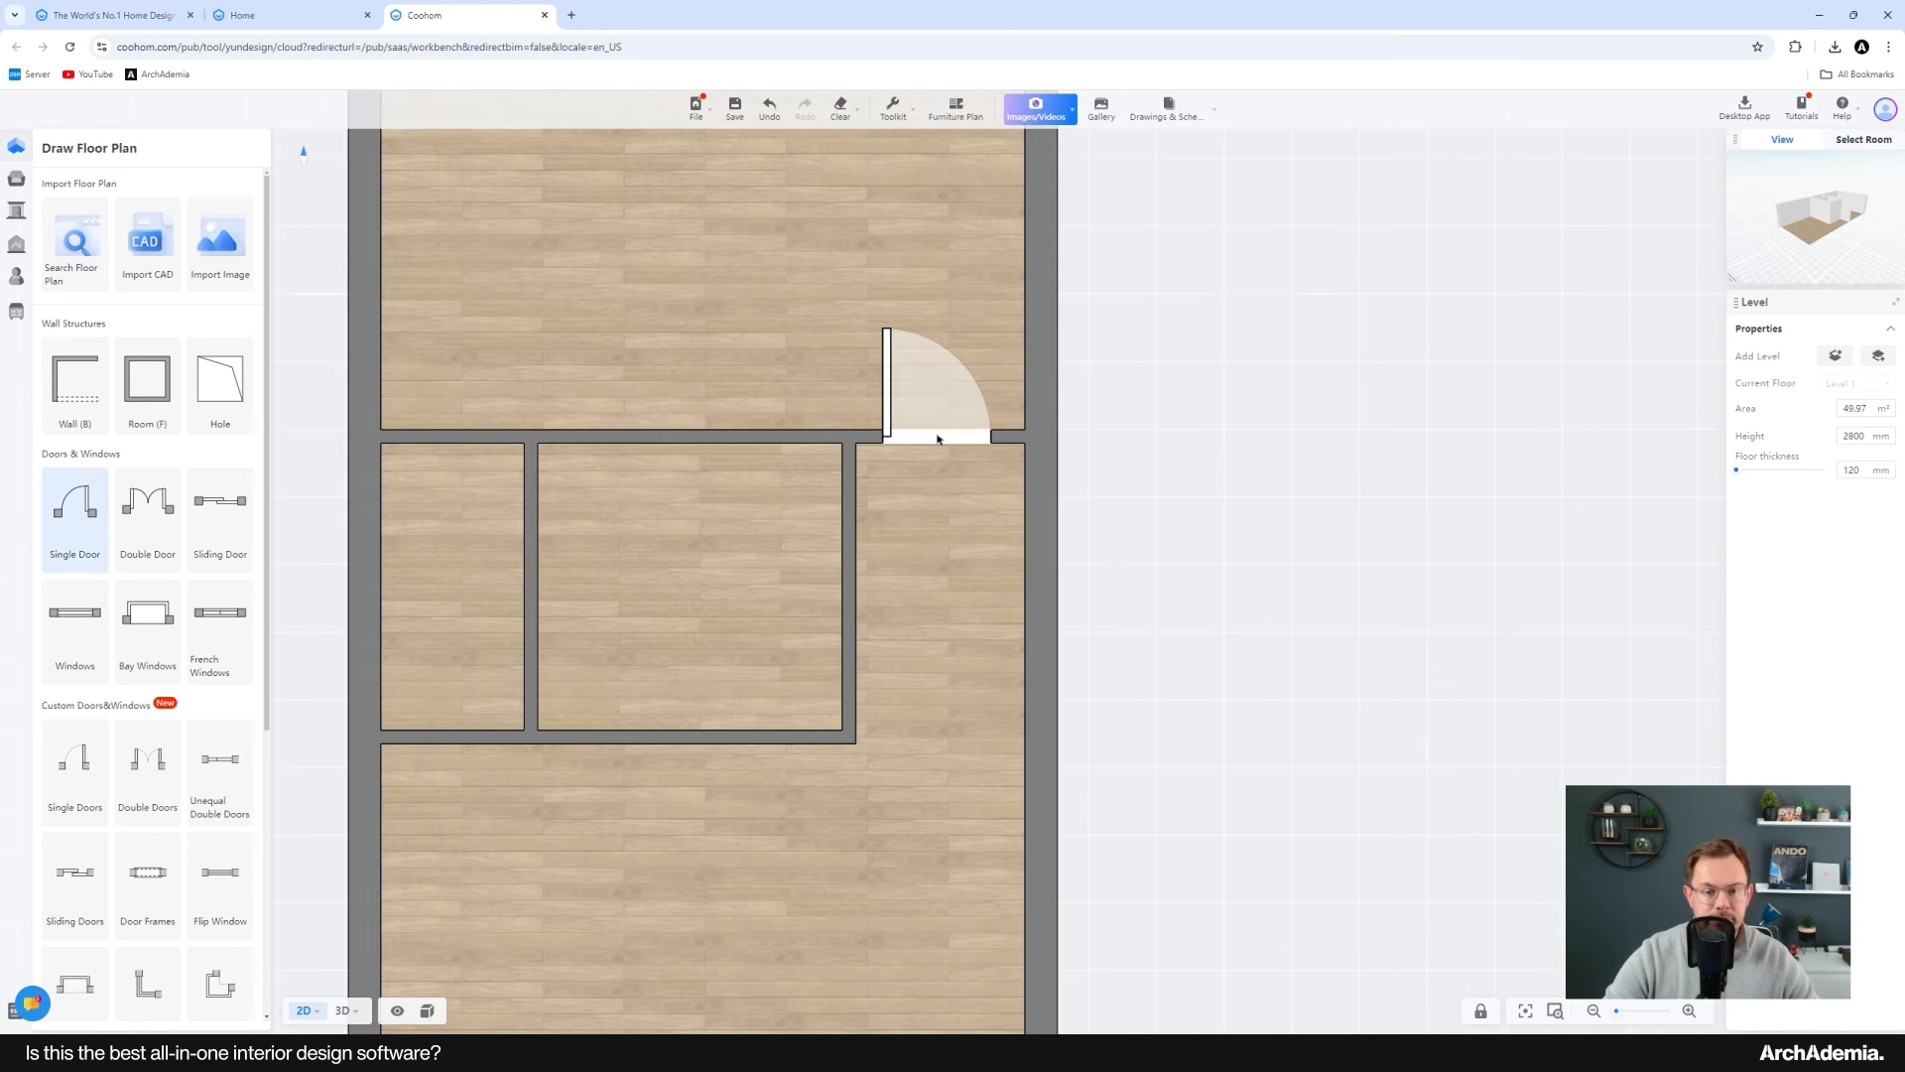
click(945, 426)
scroll(942, 415, up, 1)
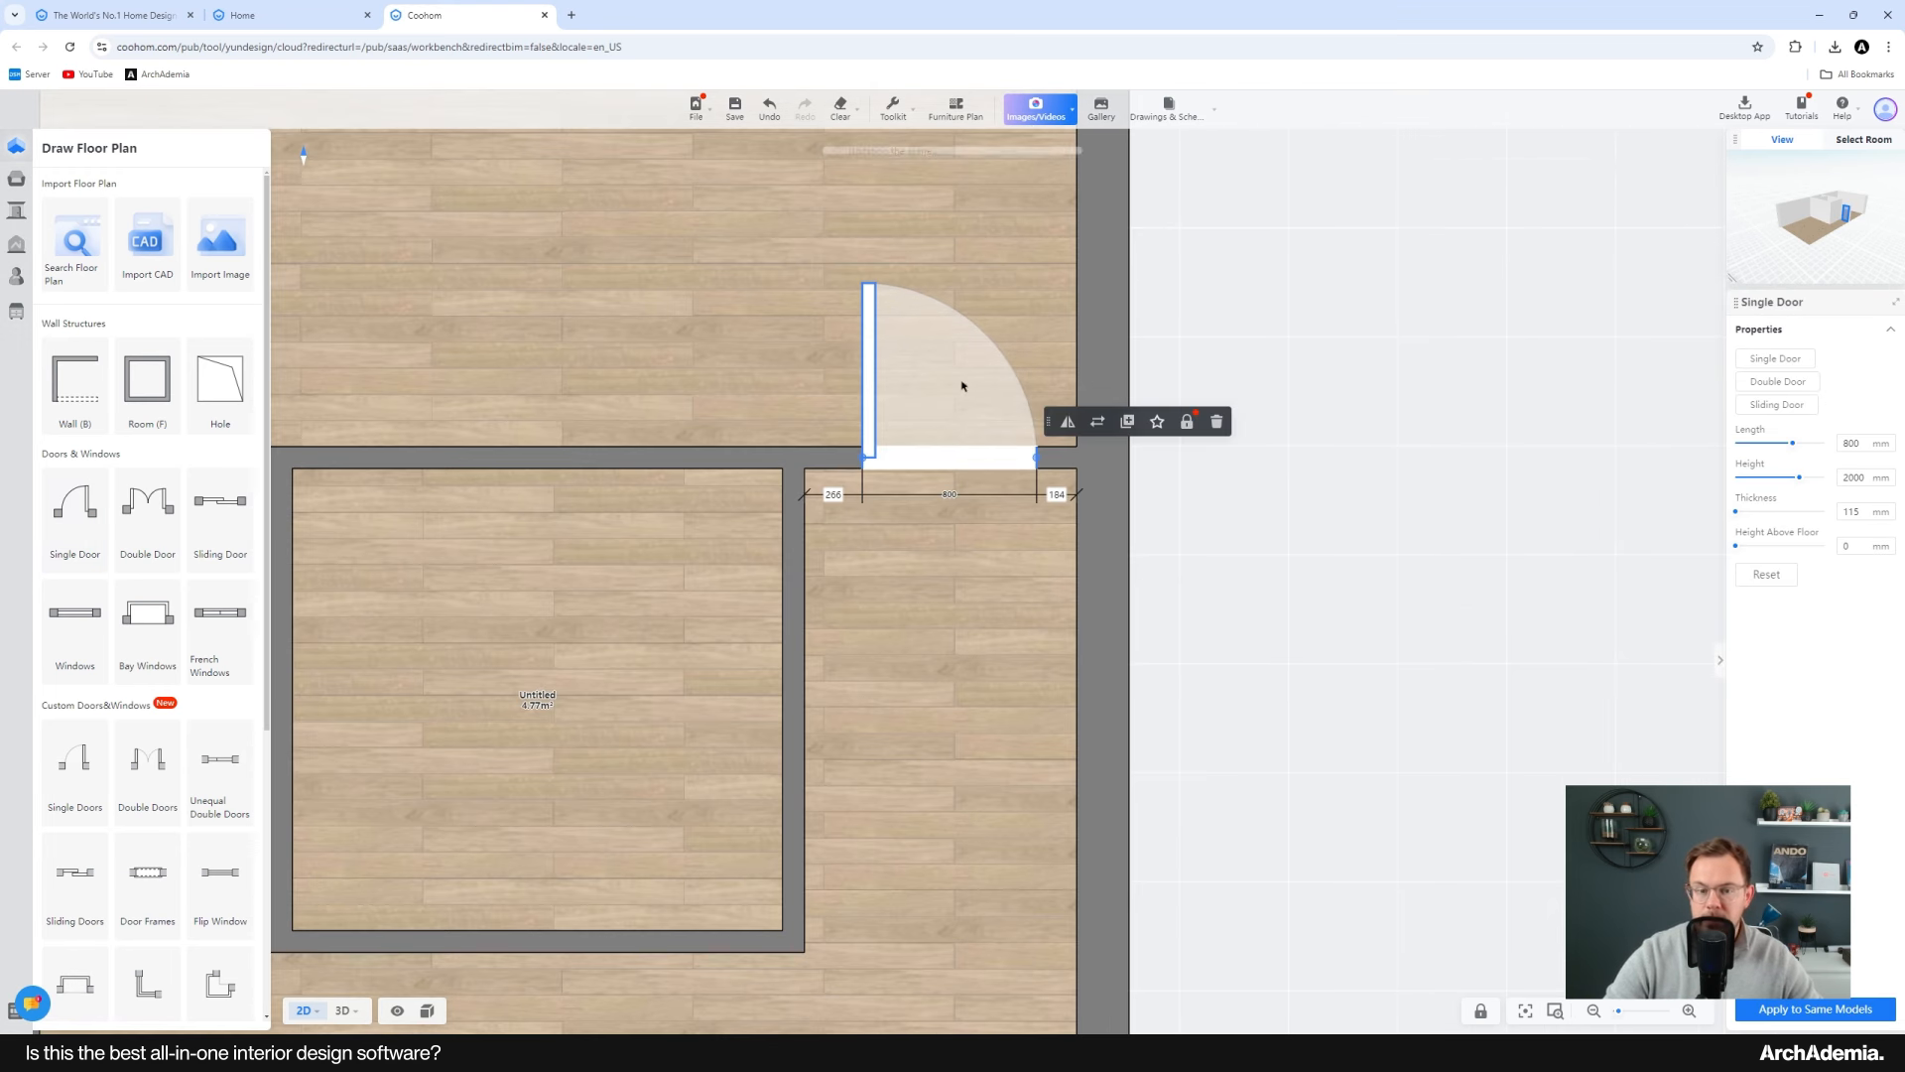
middle_drag(921, 511, 1117, 495)
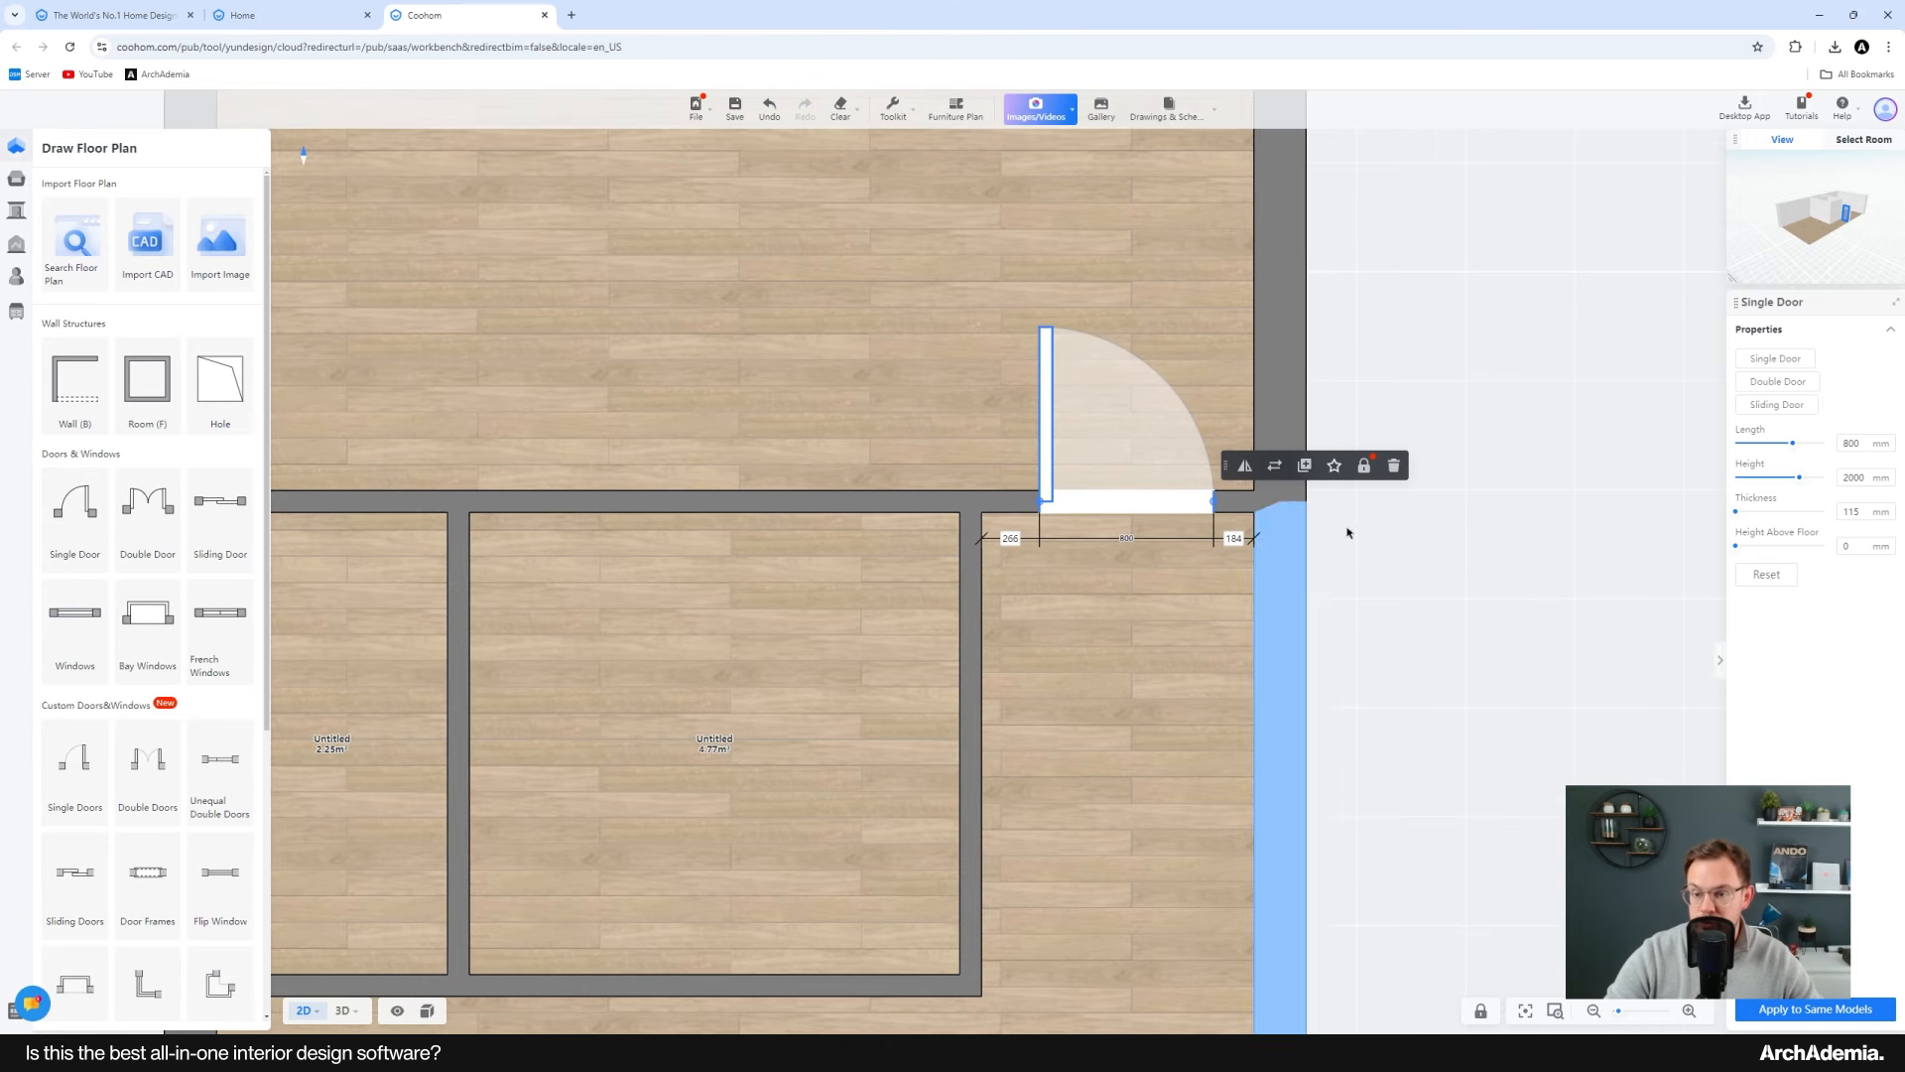
Step: Set the door's length to 910 mm and its height to 2100 mm
drag(1865, 444, 1808, 447)
text(910)
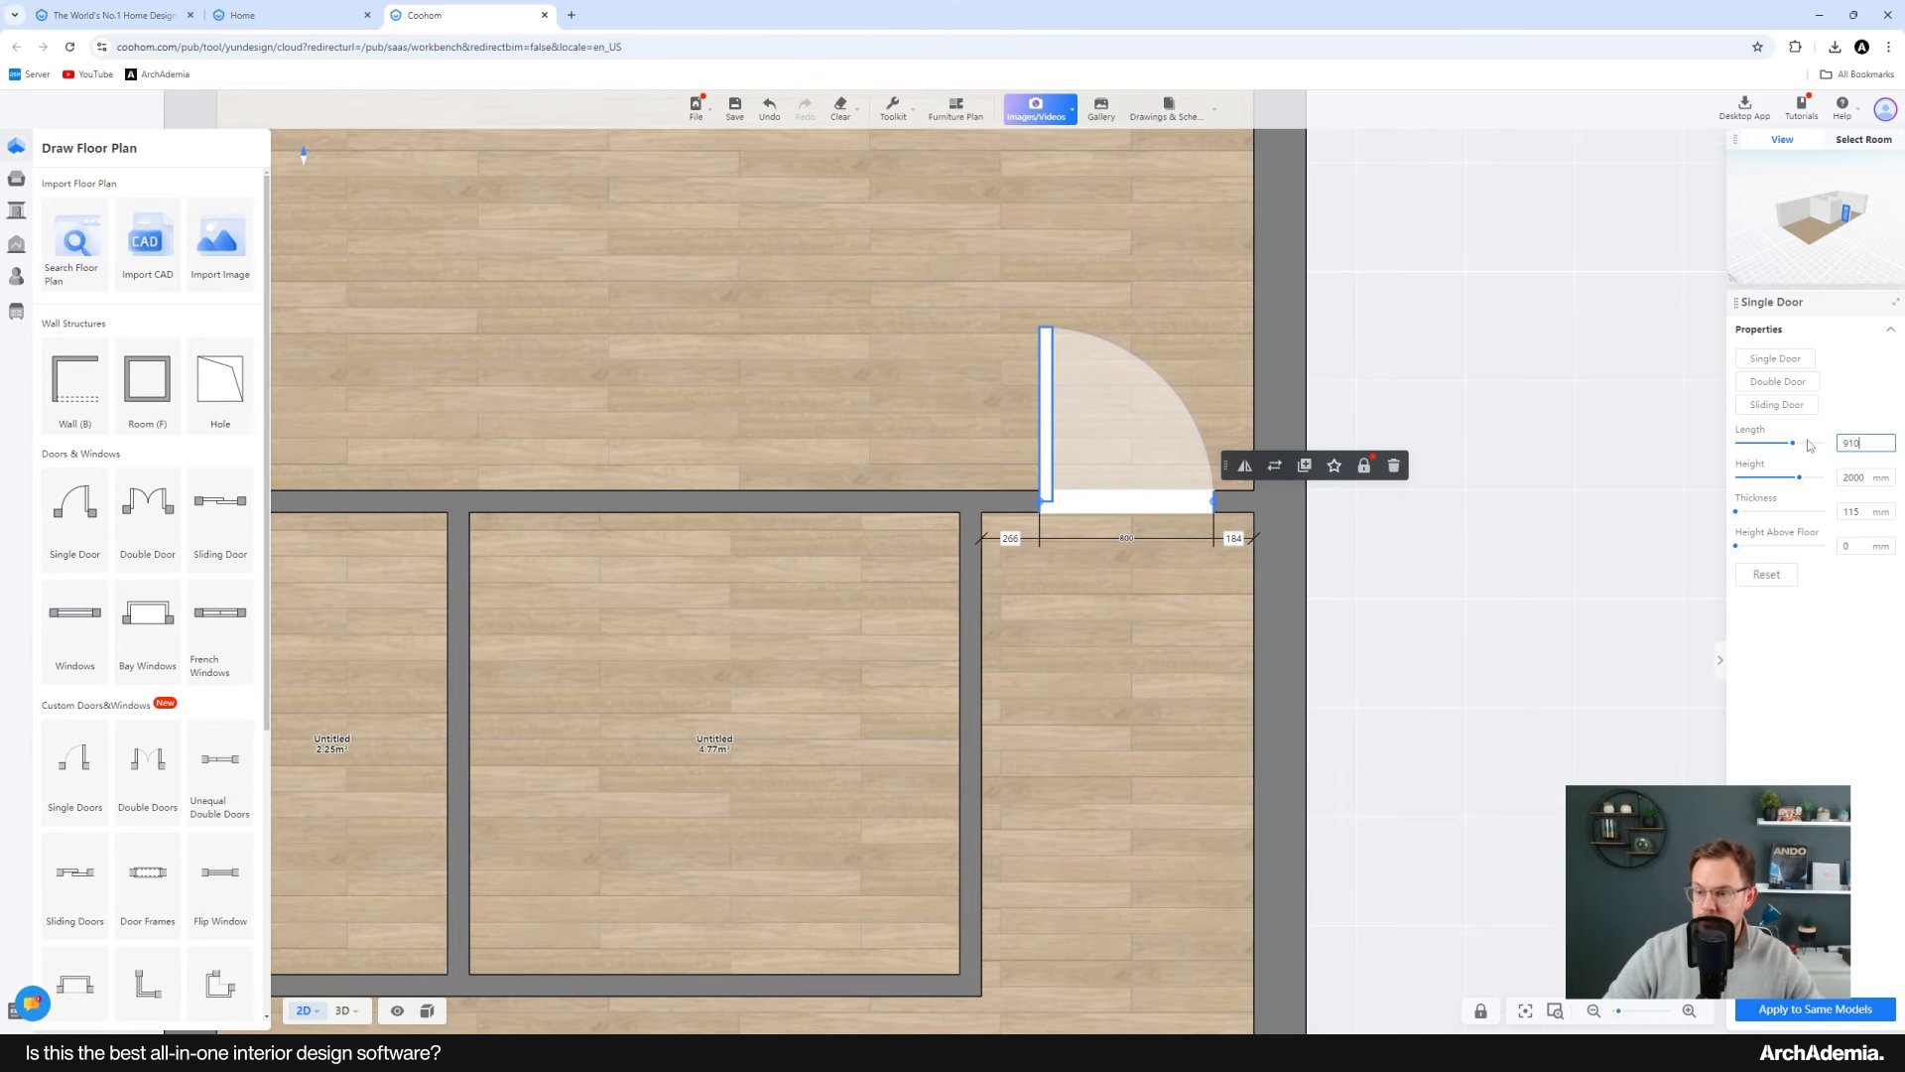
key(Return)
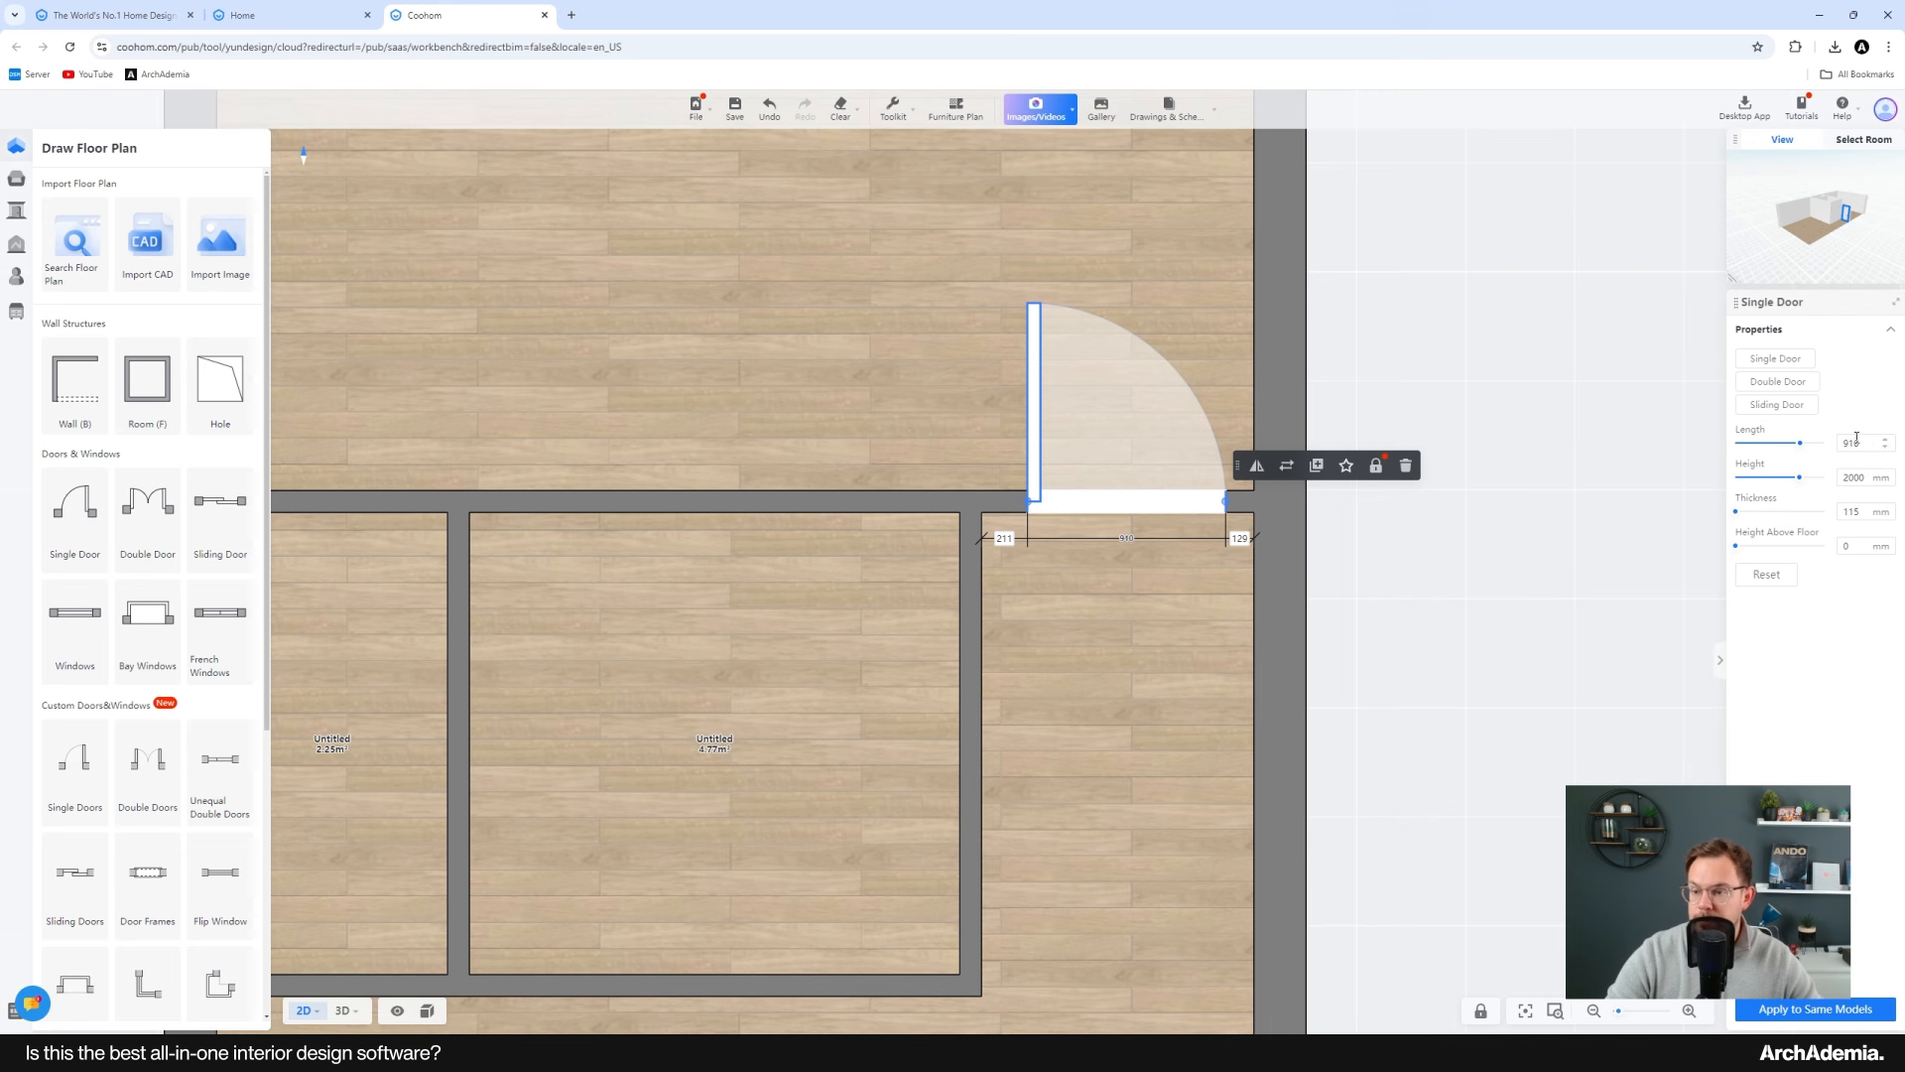
drag(1866, 479, 1832, 488)
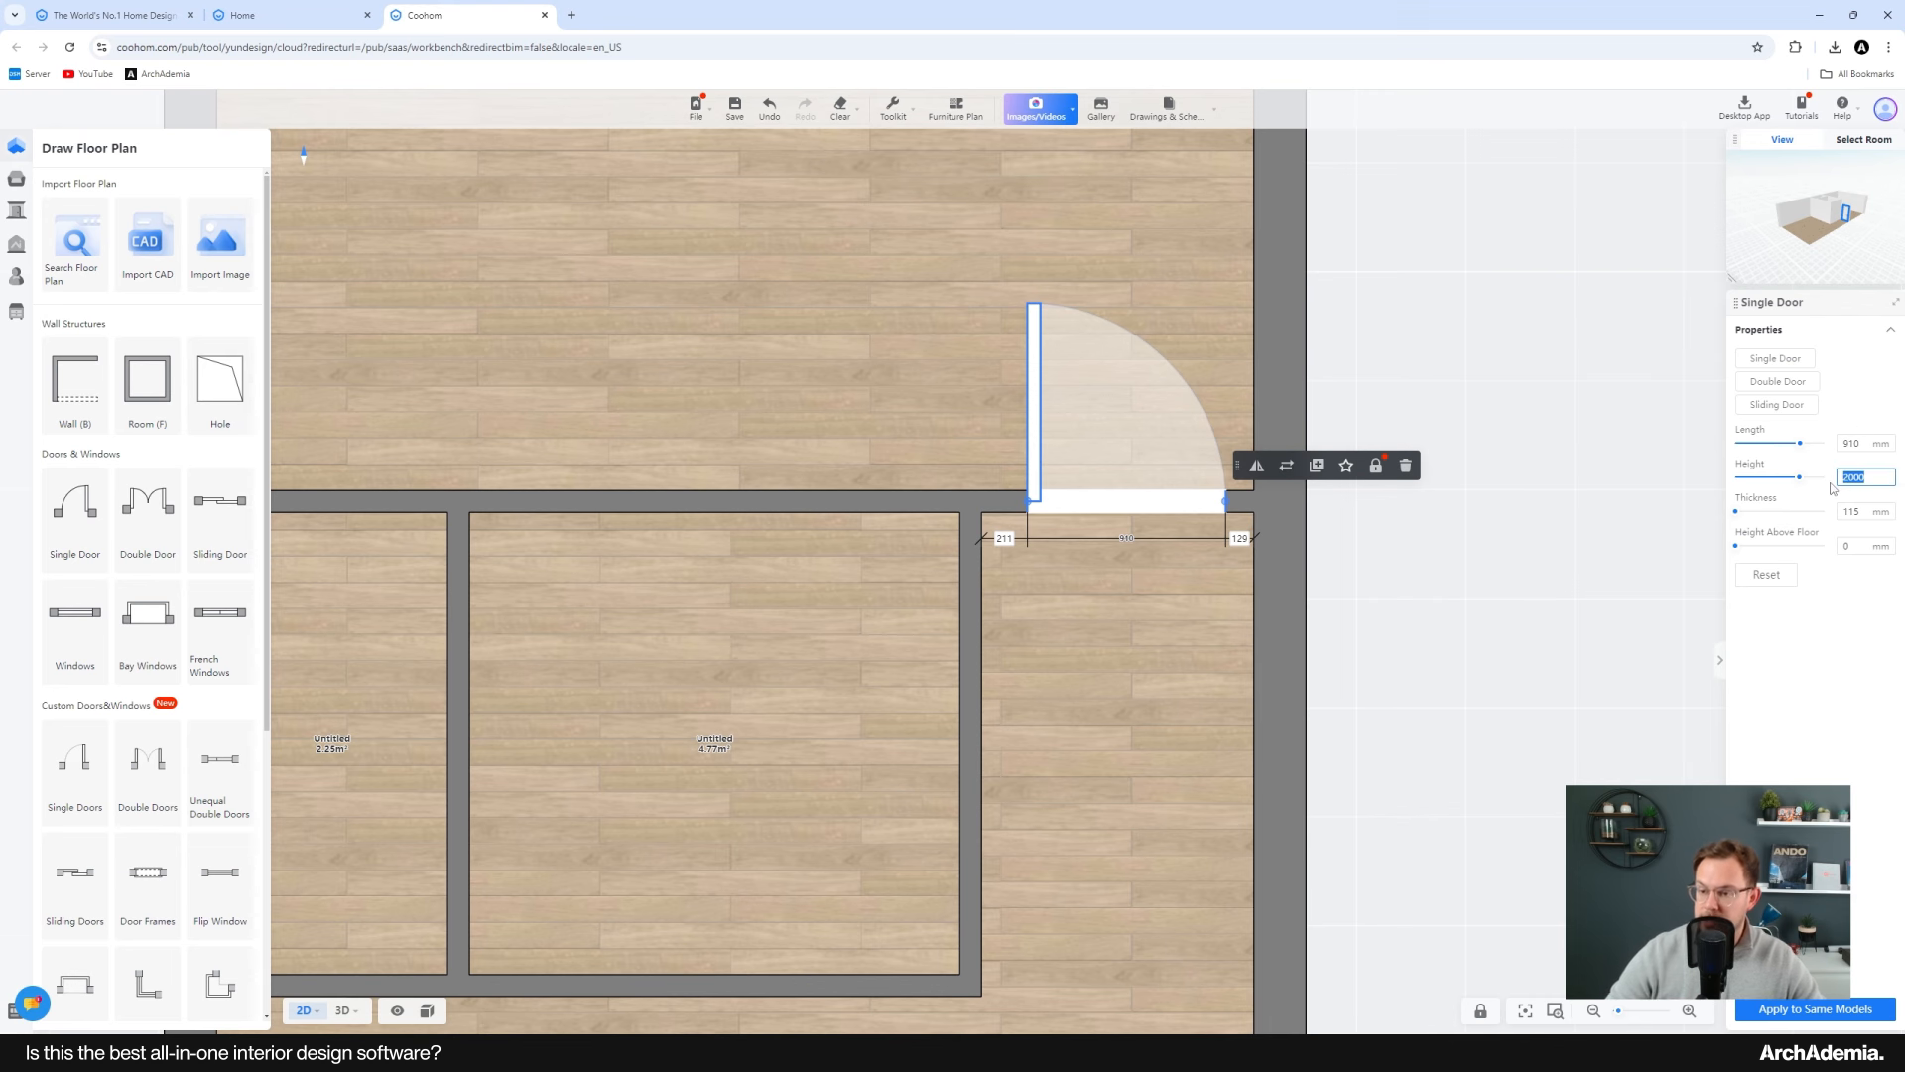
text(2100)
key(Return)
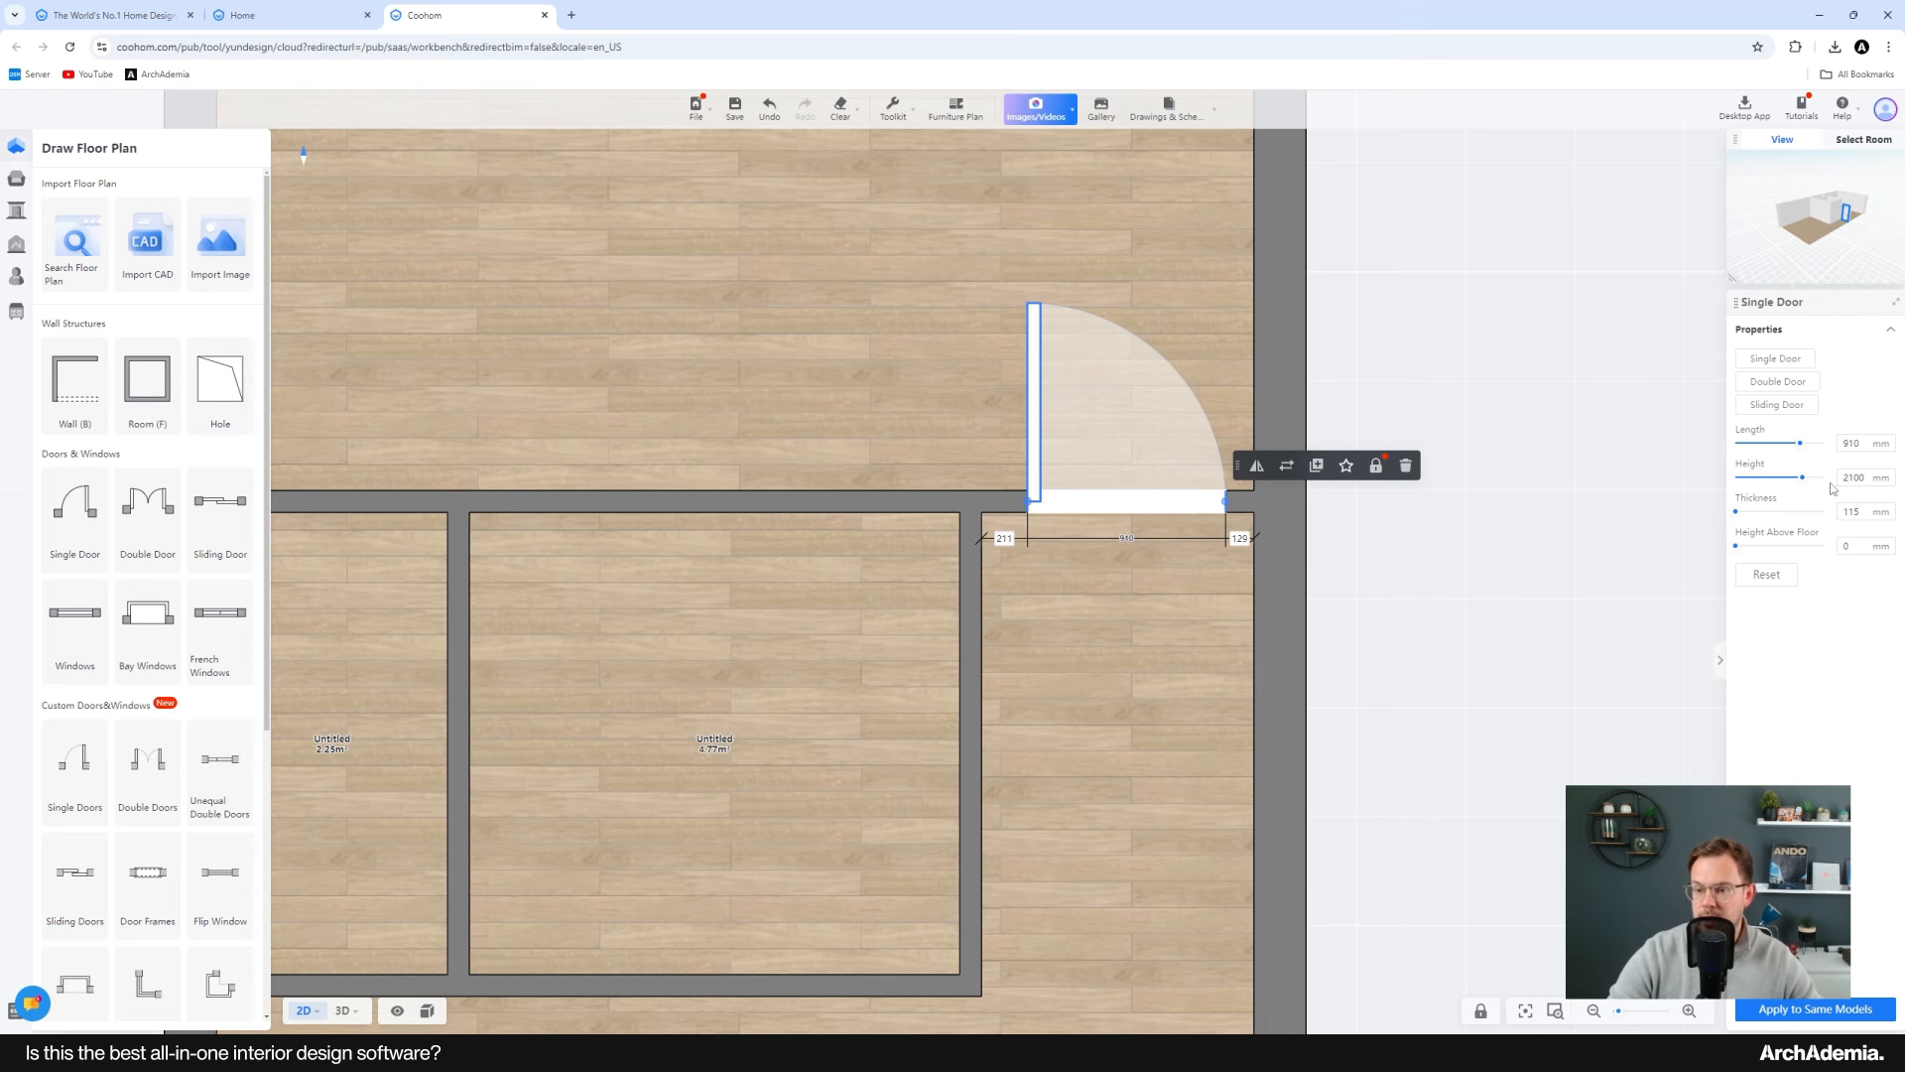
scroll(1577, 647, up, 3)
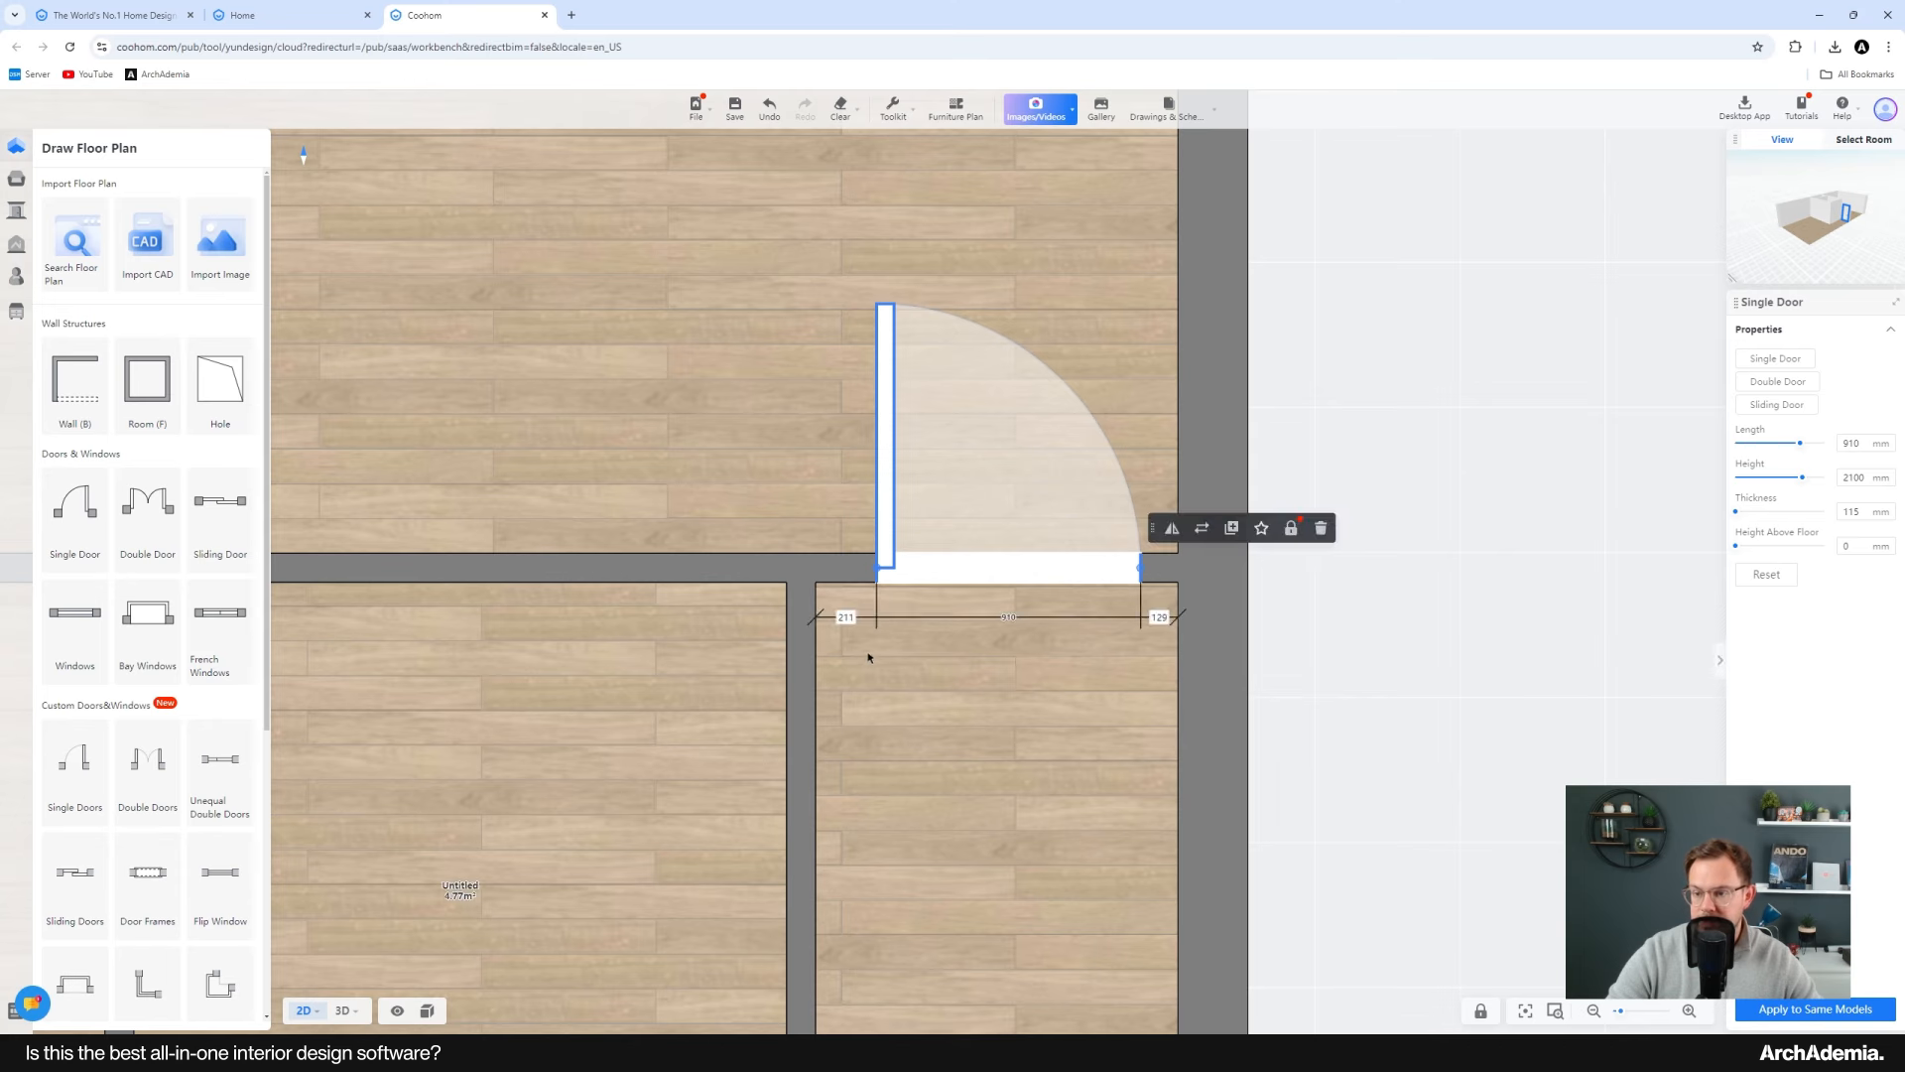
scroll(1091, 655, down, 2)
click(1167, 582)
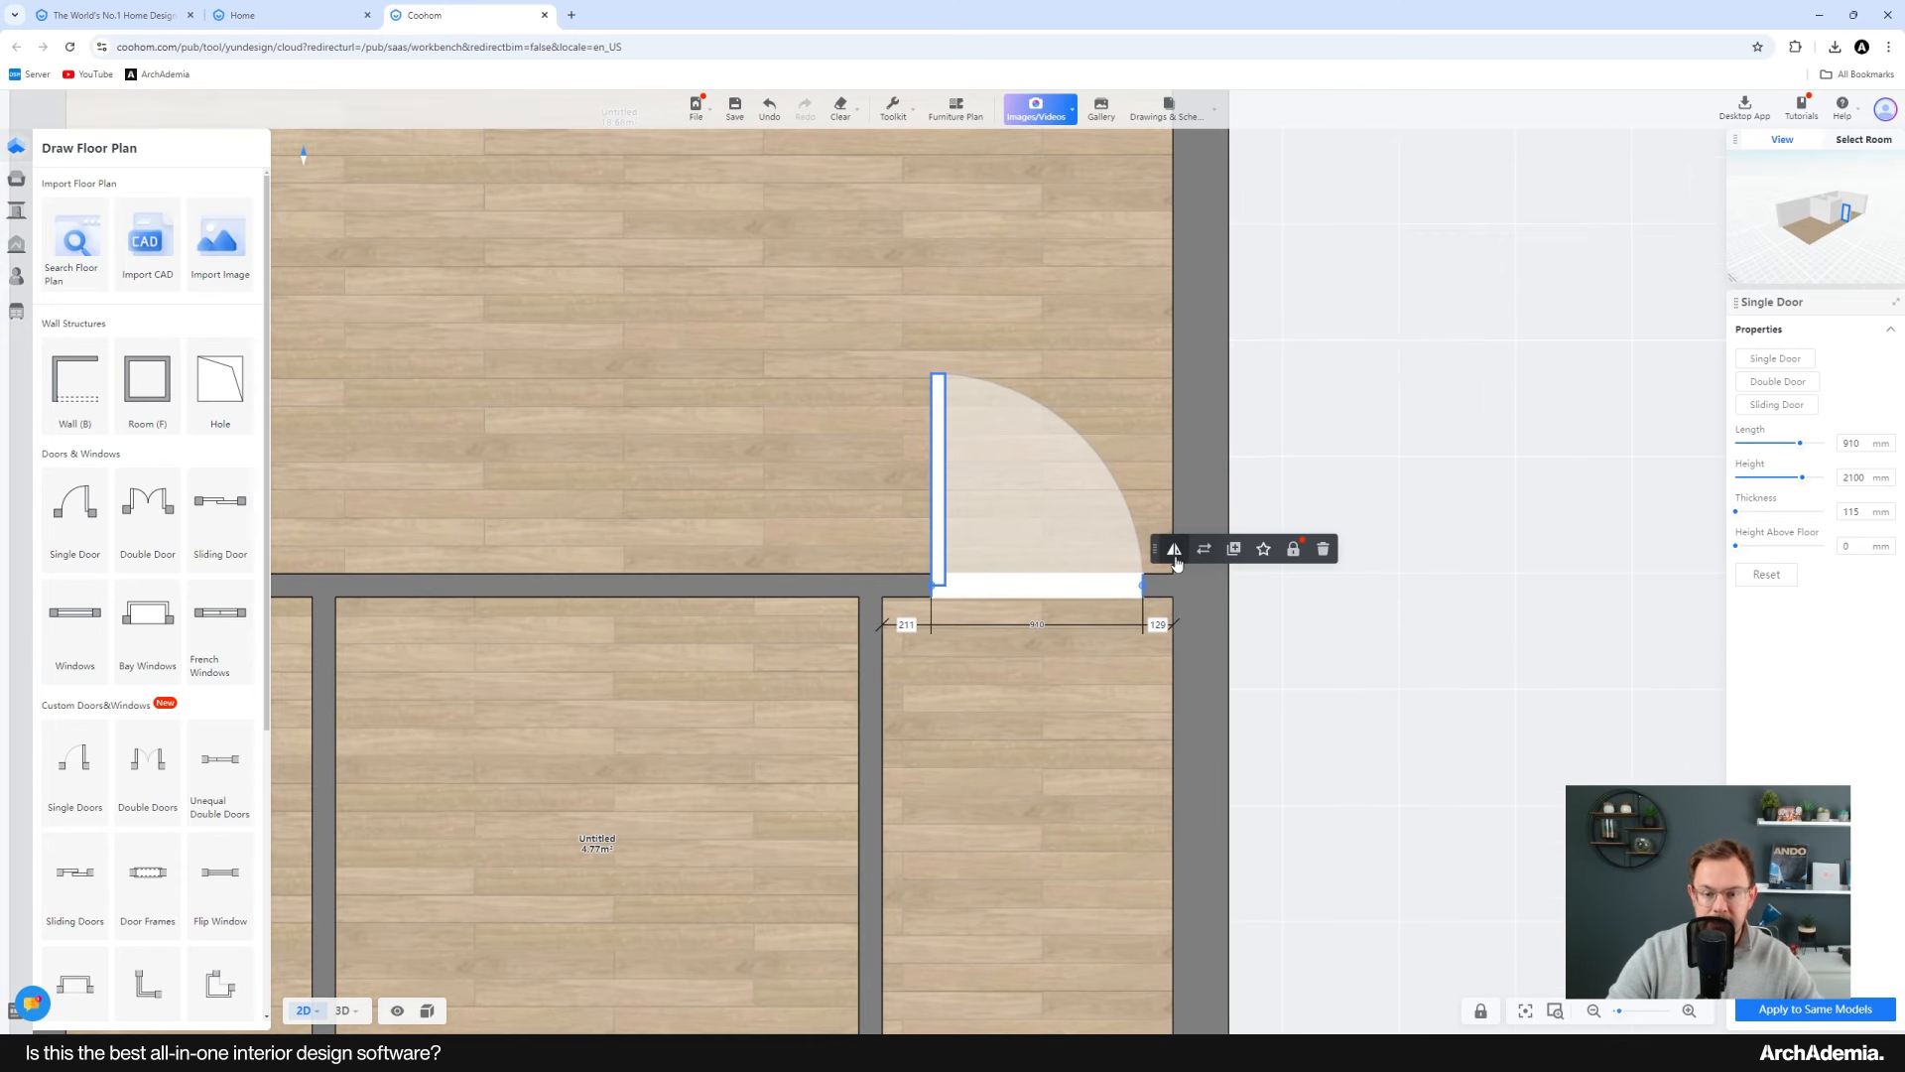
Step: Flip the upper right door's swing, then duplicate it and place the copy in the cross wall near the left-hand wall
click(1171, 551)
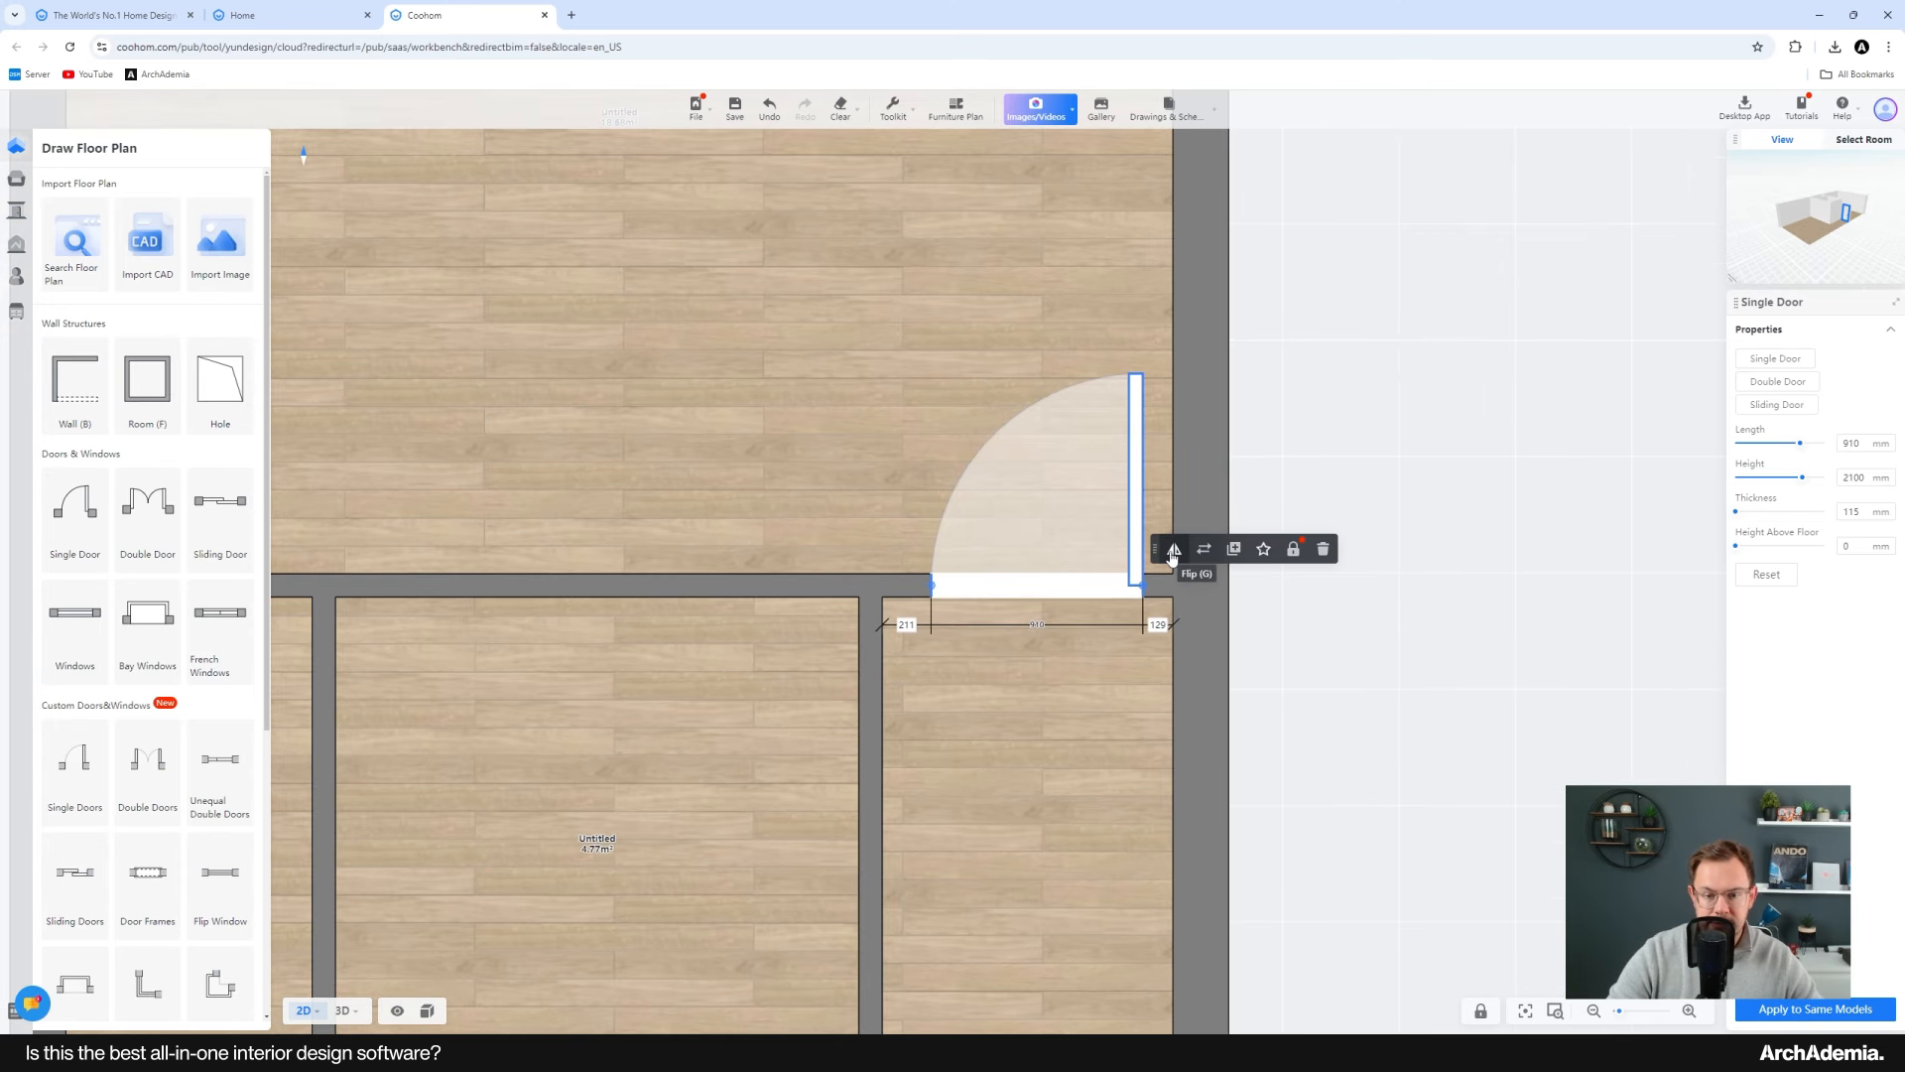
scroll(1052, 530, down, 3)
click(1045, 543)
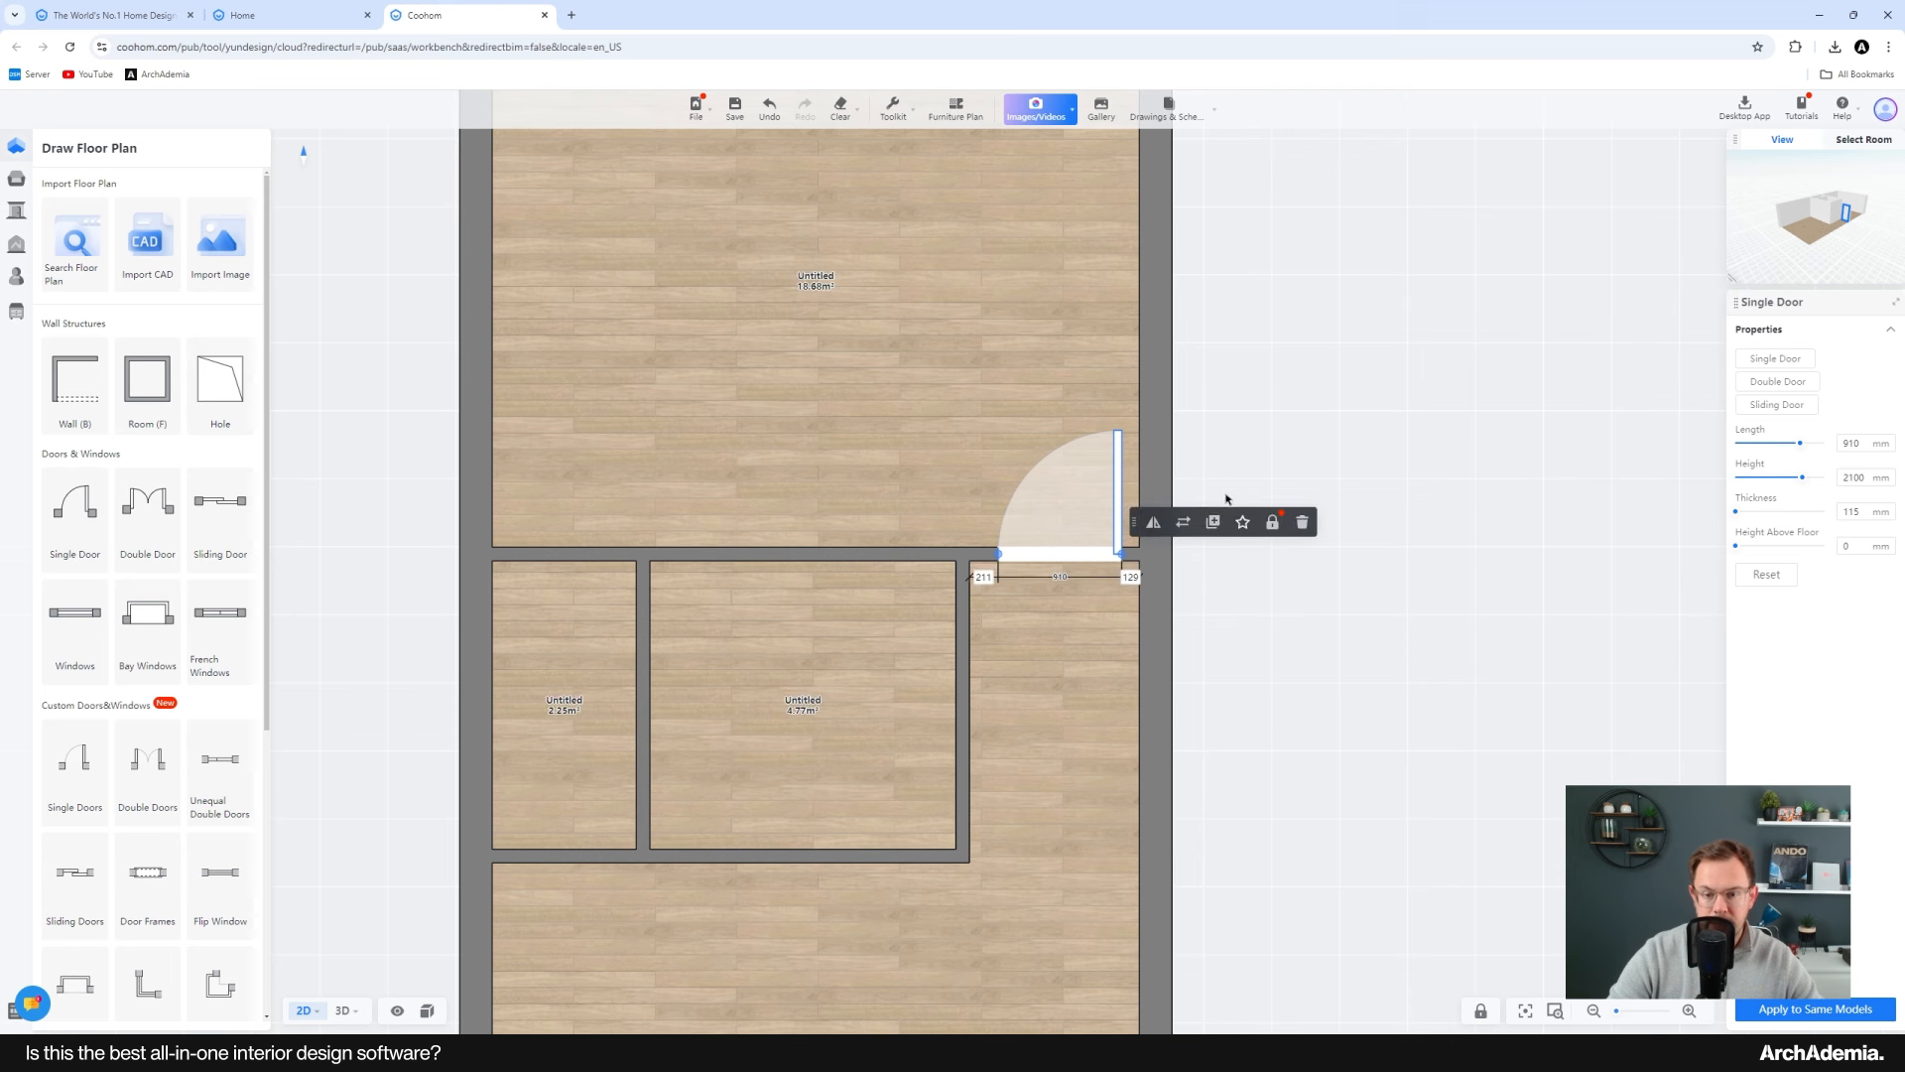
click(1215, 525)
click(582, 588)
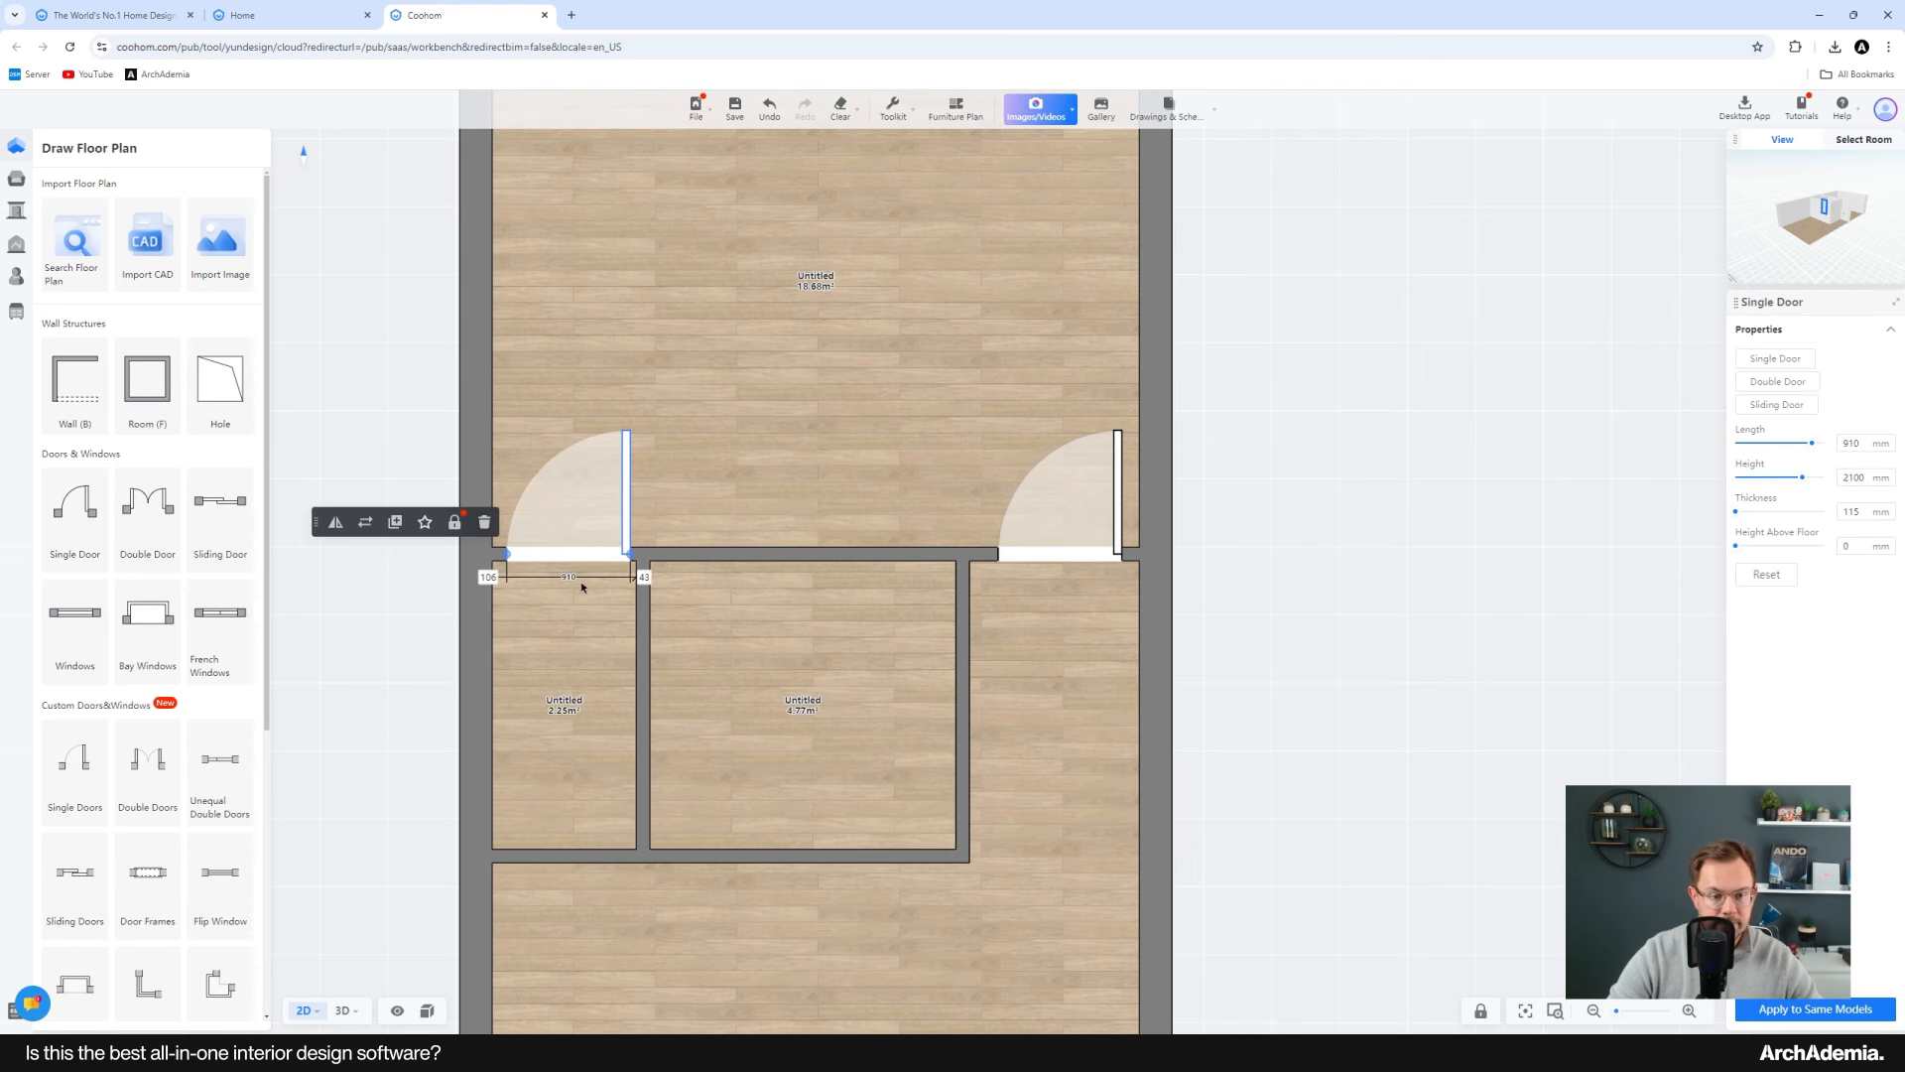
Step: Duplicate the door and place the copy in the middle room's right-hand wall
click(395, 521)
scroll(768, 463, down, 1)
click(888, 730)
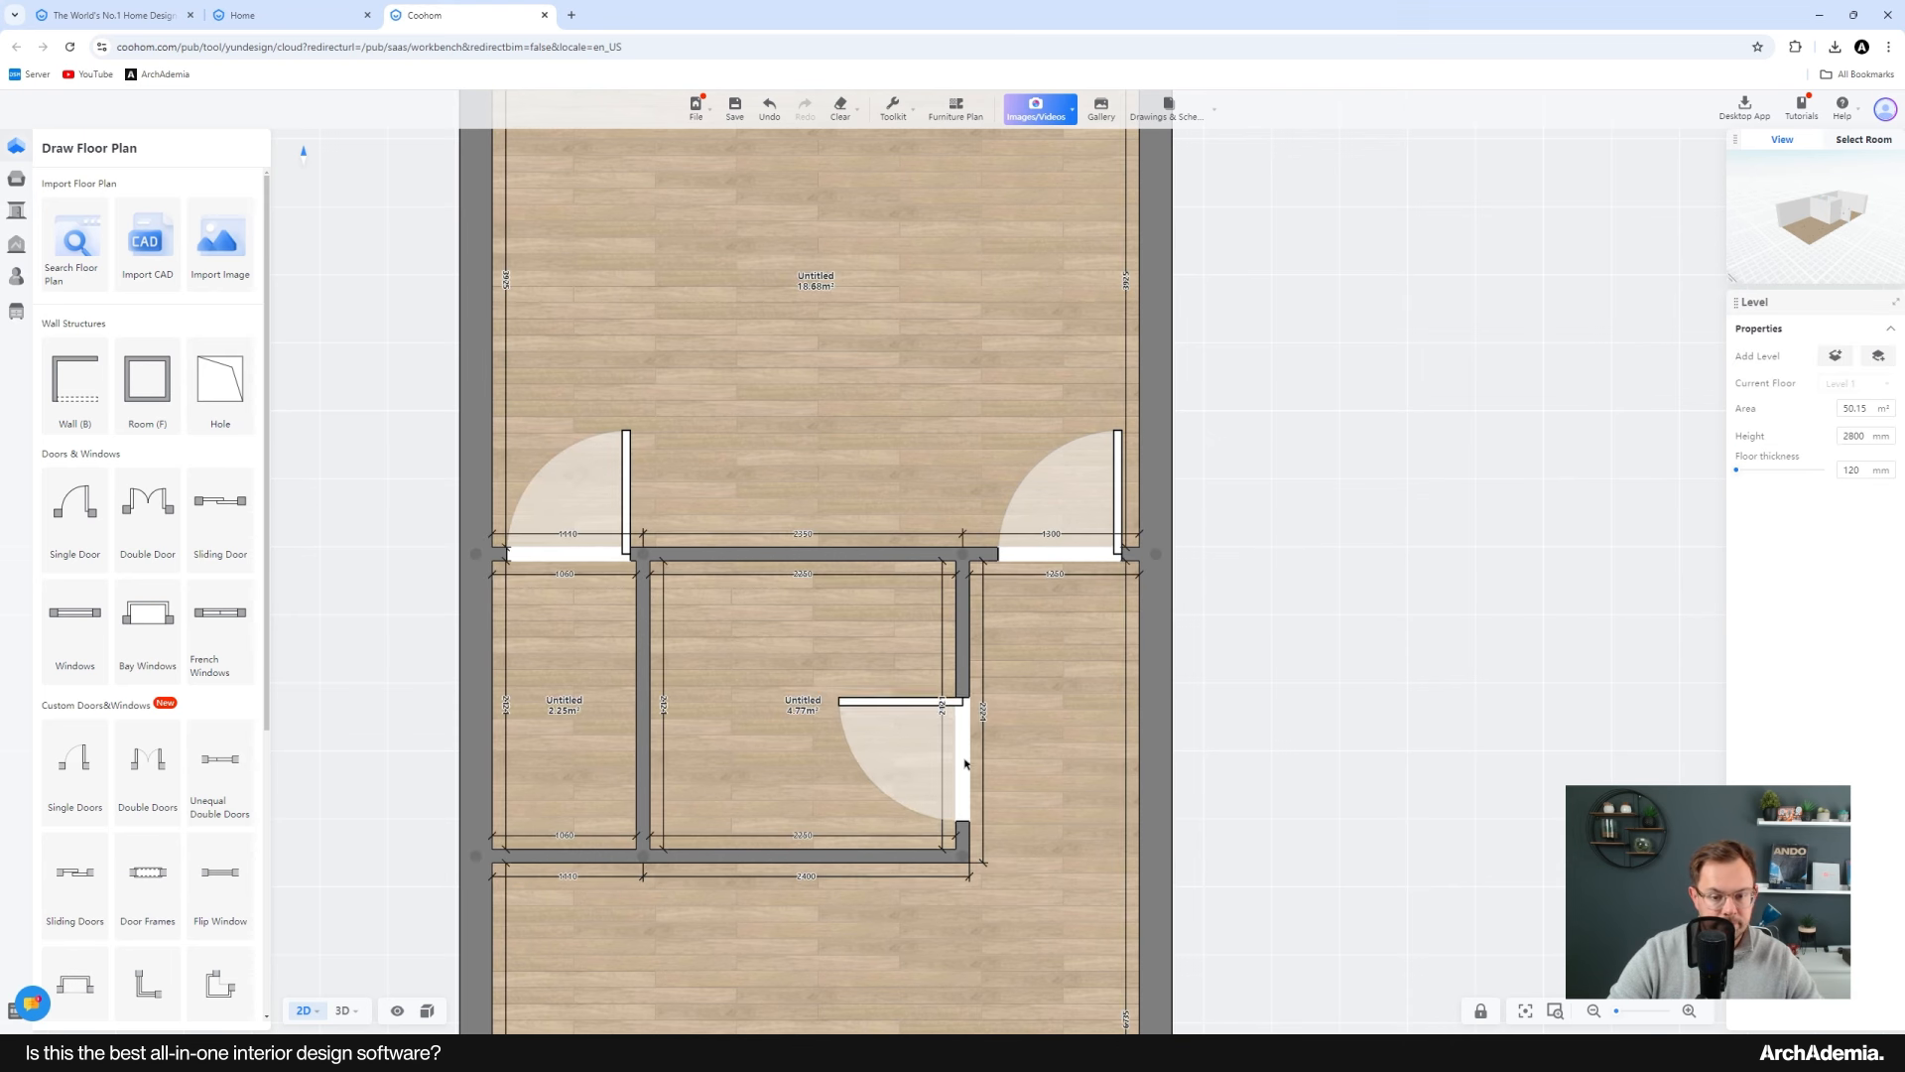
Step: Duplicate the middle room's door and place the copy in the bottom wall of the large lower room as the entrance
scroll(768, 462, down, 2)
click(840, 452)
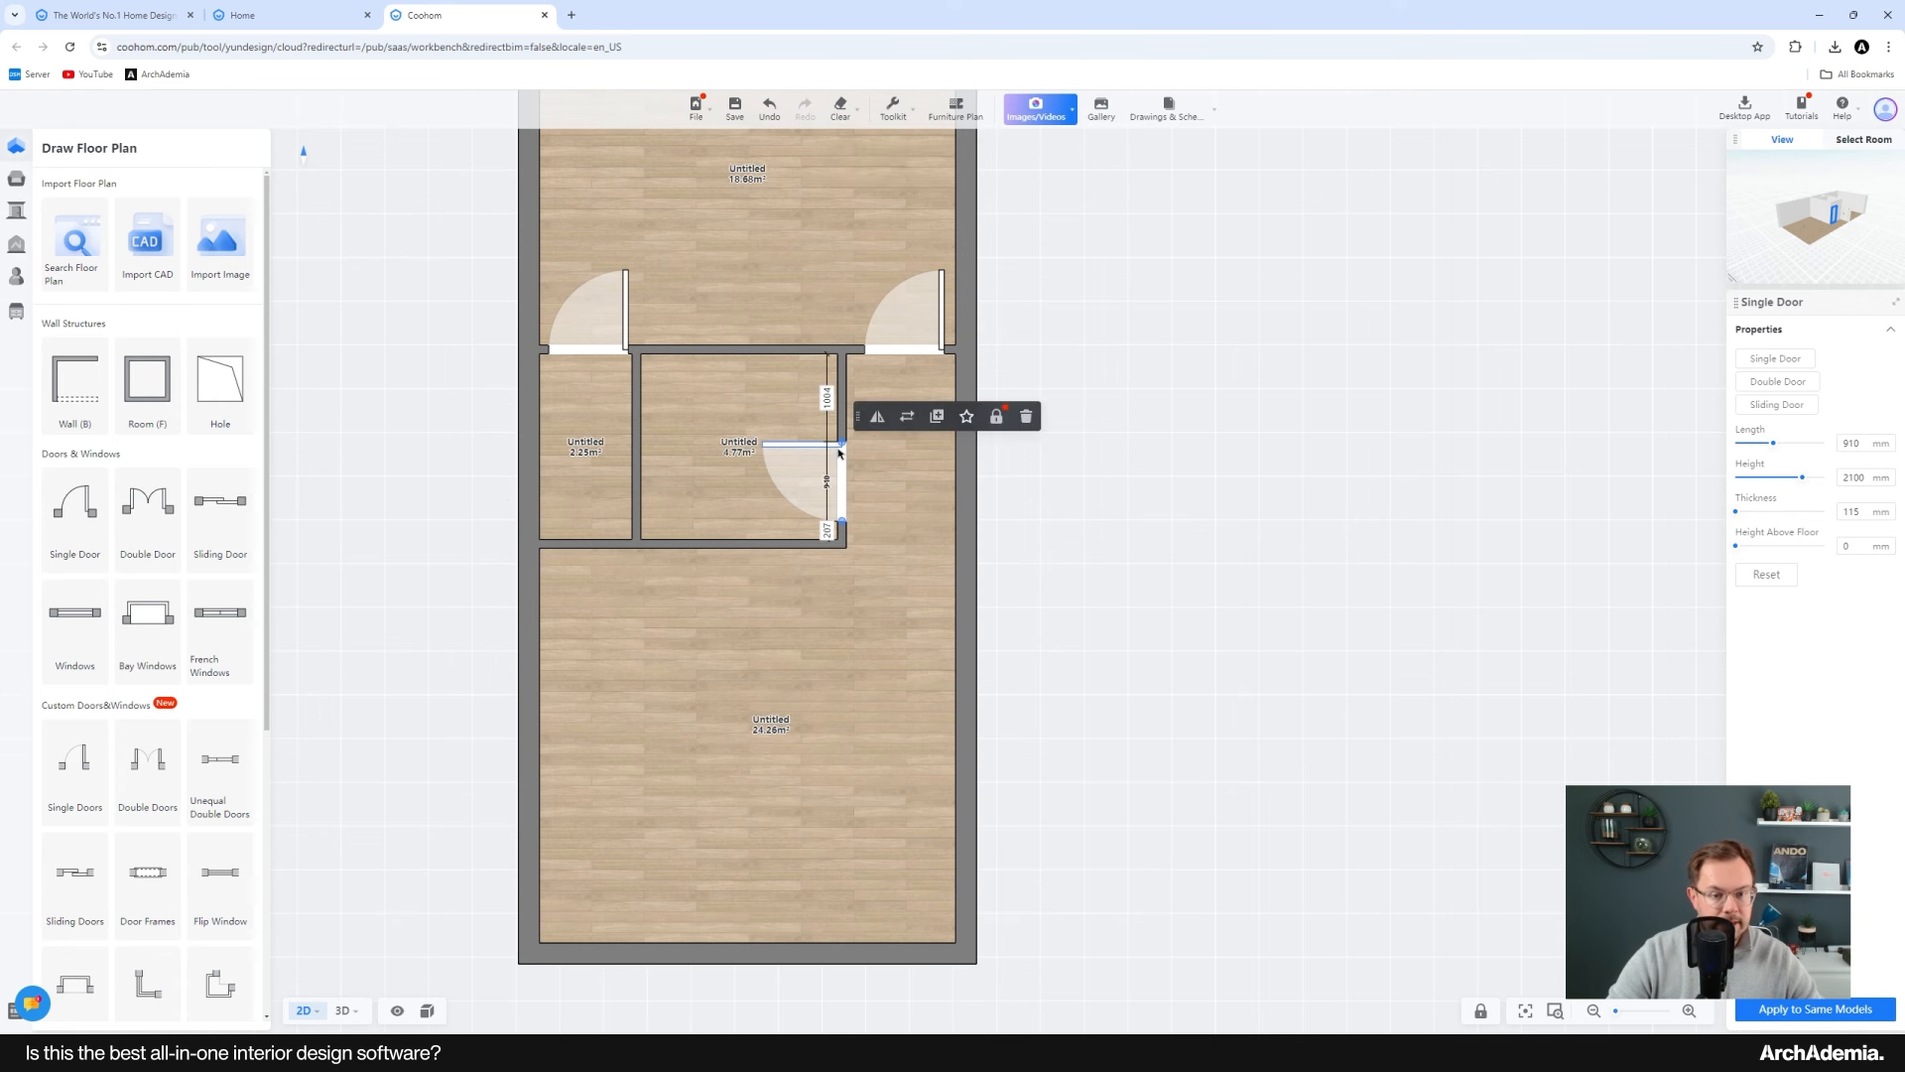
click(925, 425)
click(855, 951)
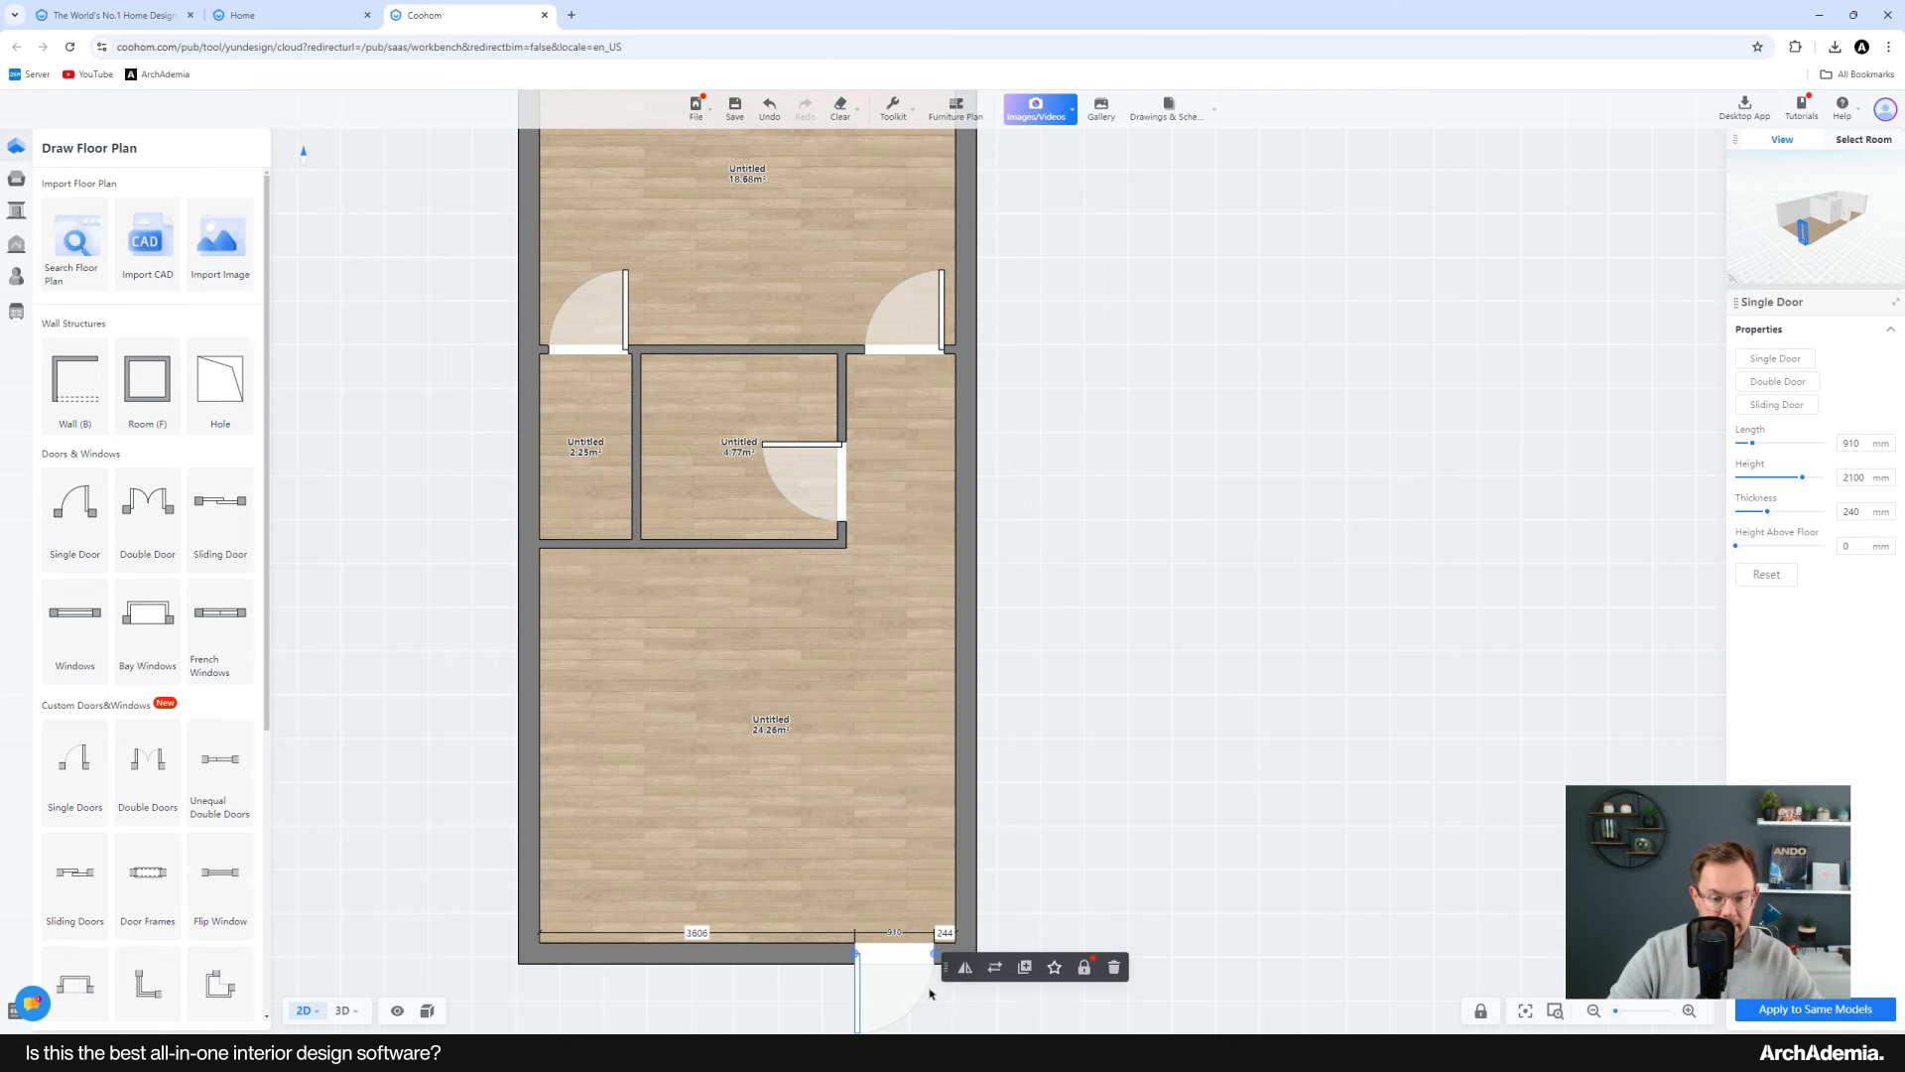
Step: Flip the entrance door to swing inward and set its length to 1010 mm
scroll(862, 941, up, 1)
scroll(862, 941, up, 2)
click(888, 829)
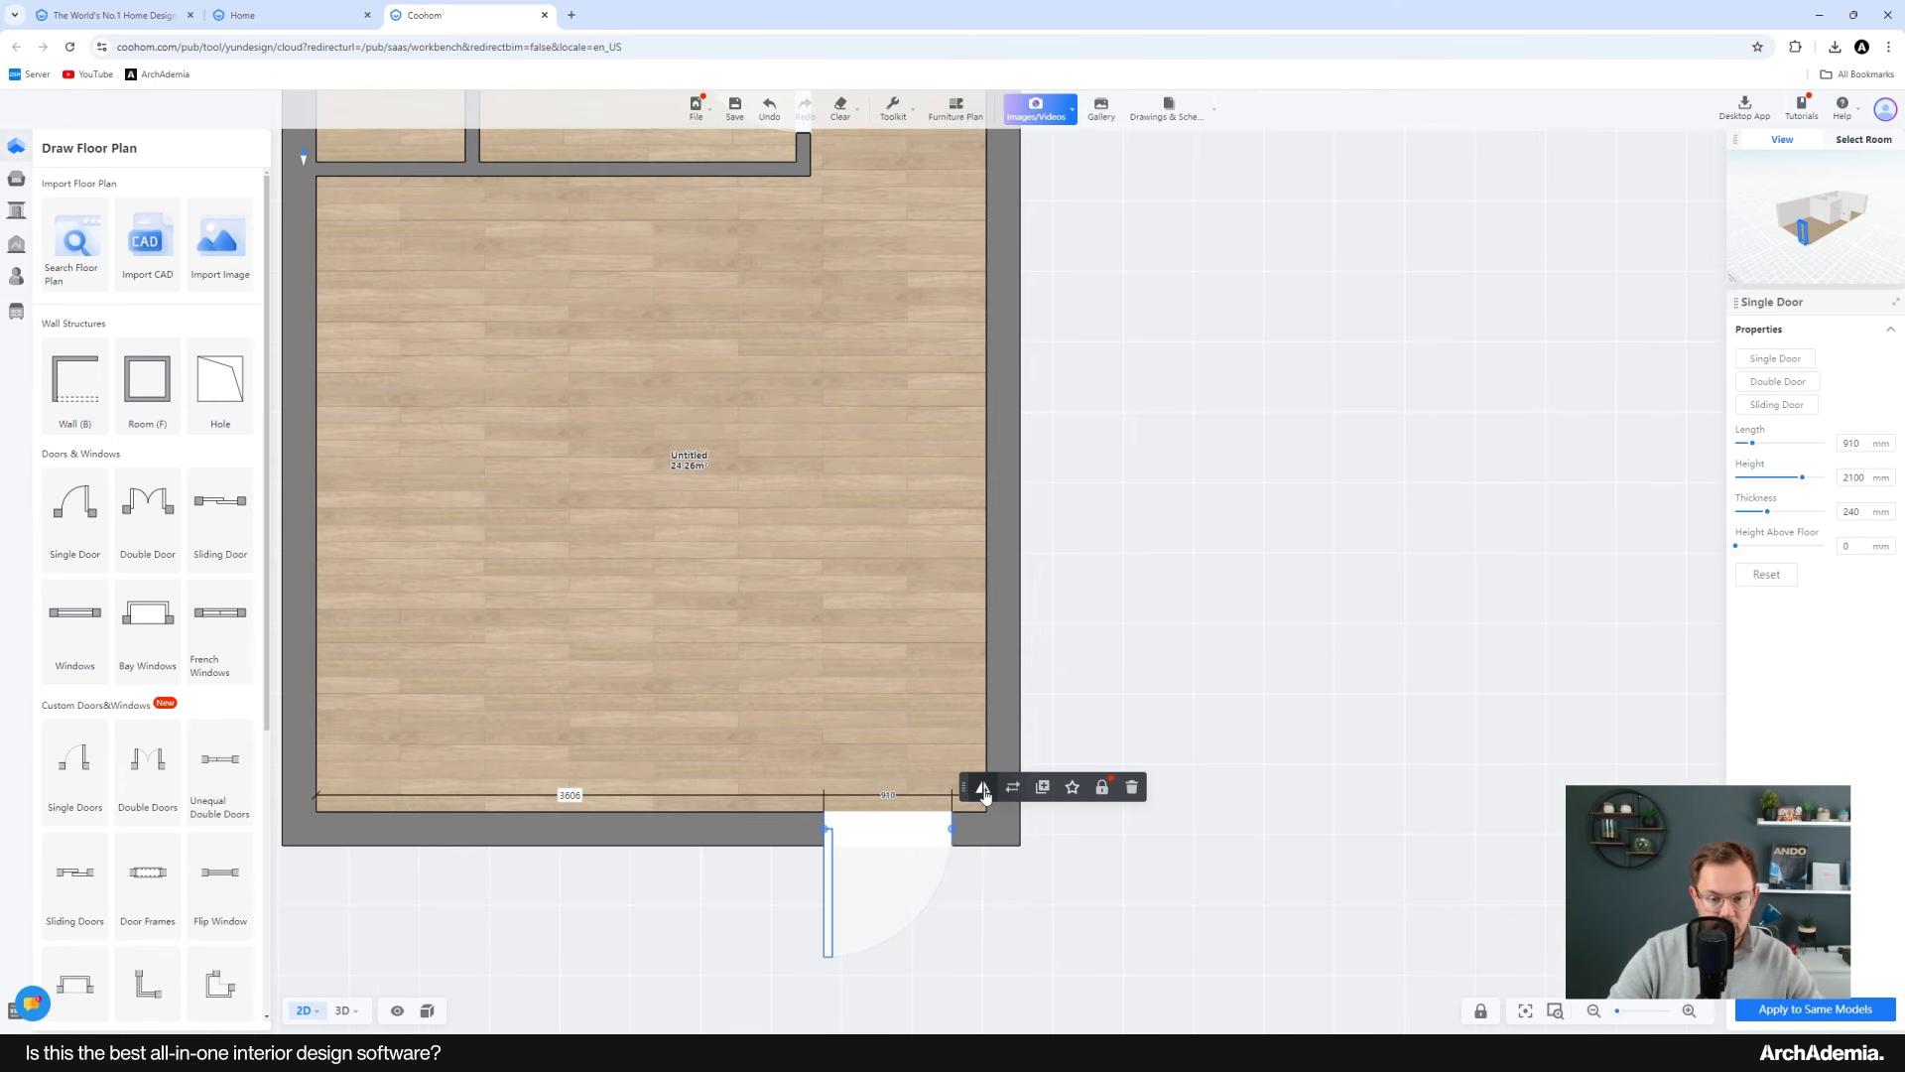
click(982, 788)
click(983, 789)
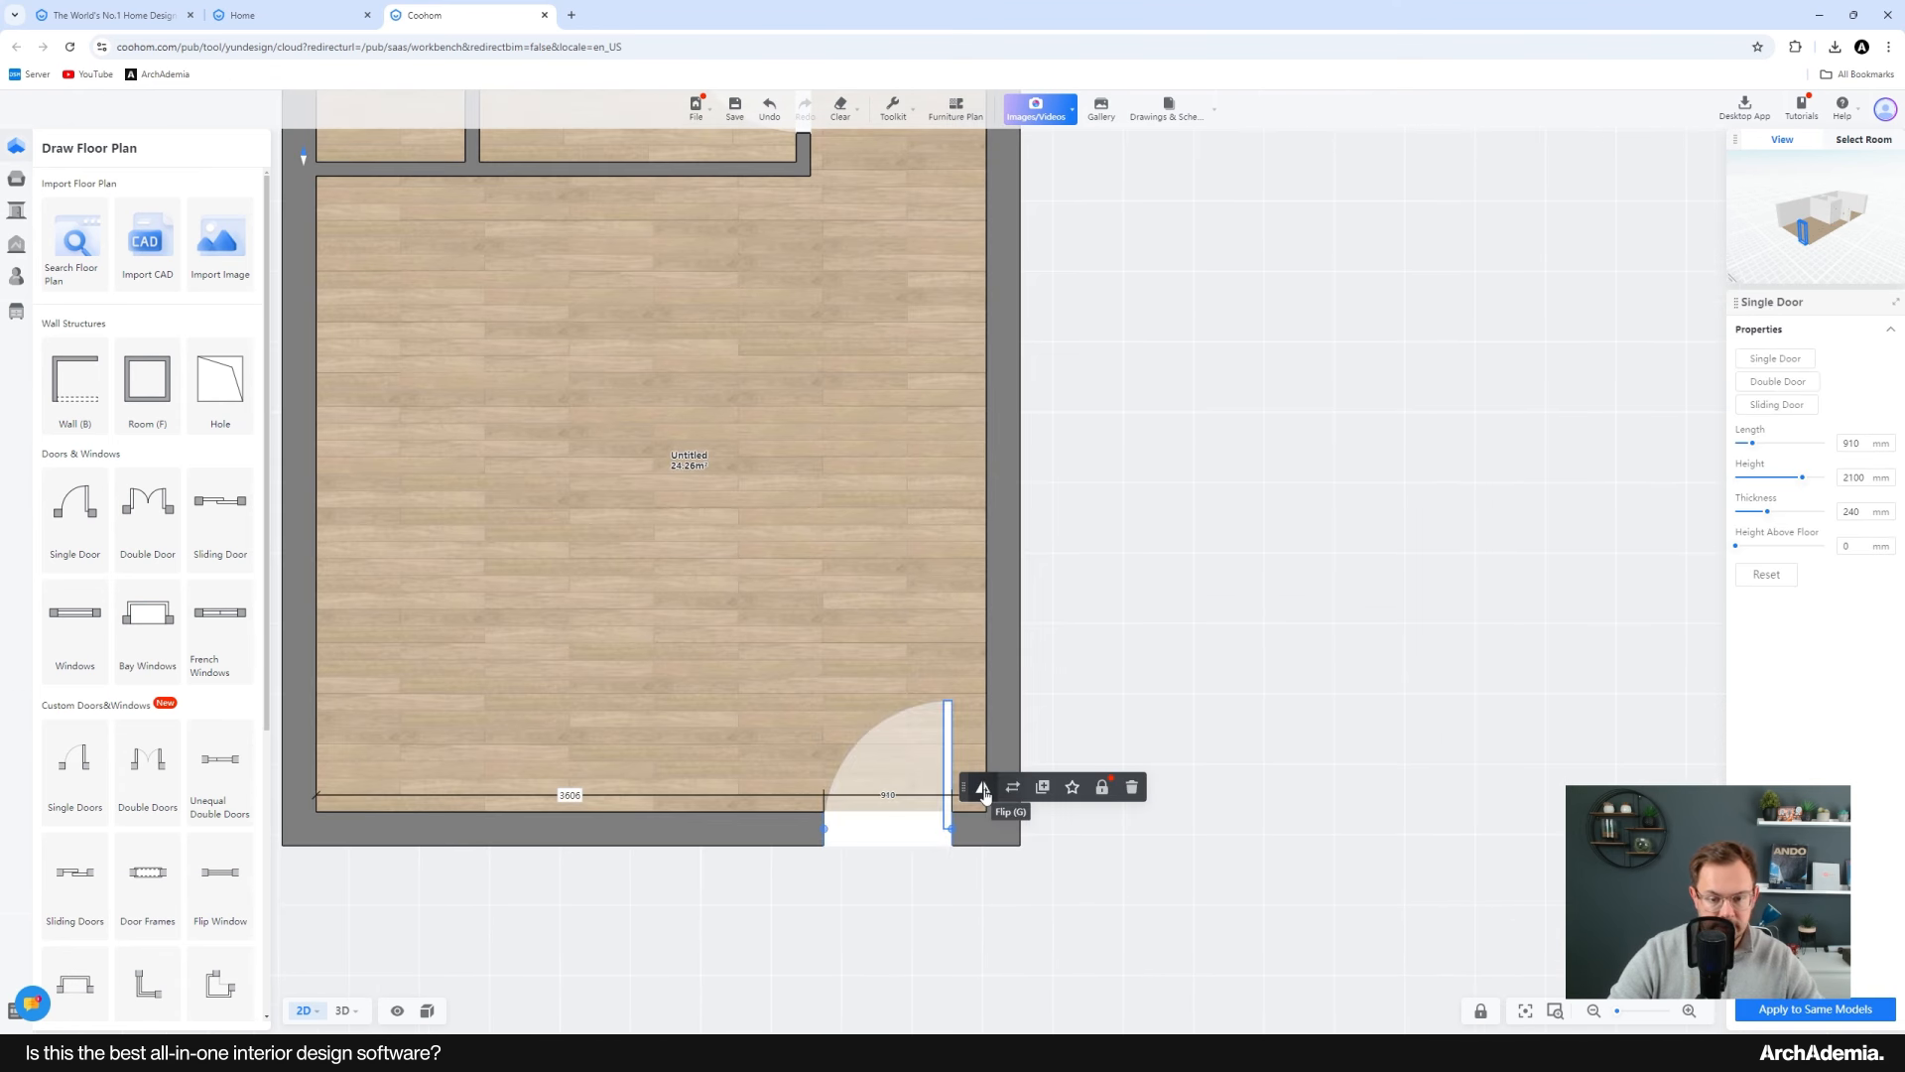
click(1851, 442)
text(10)
key(Return)
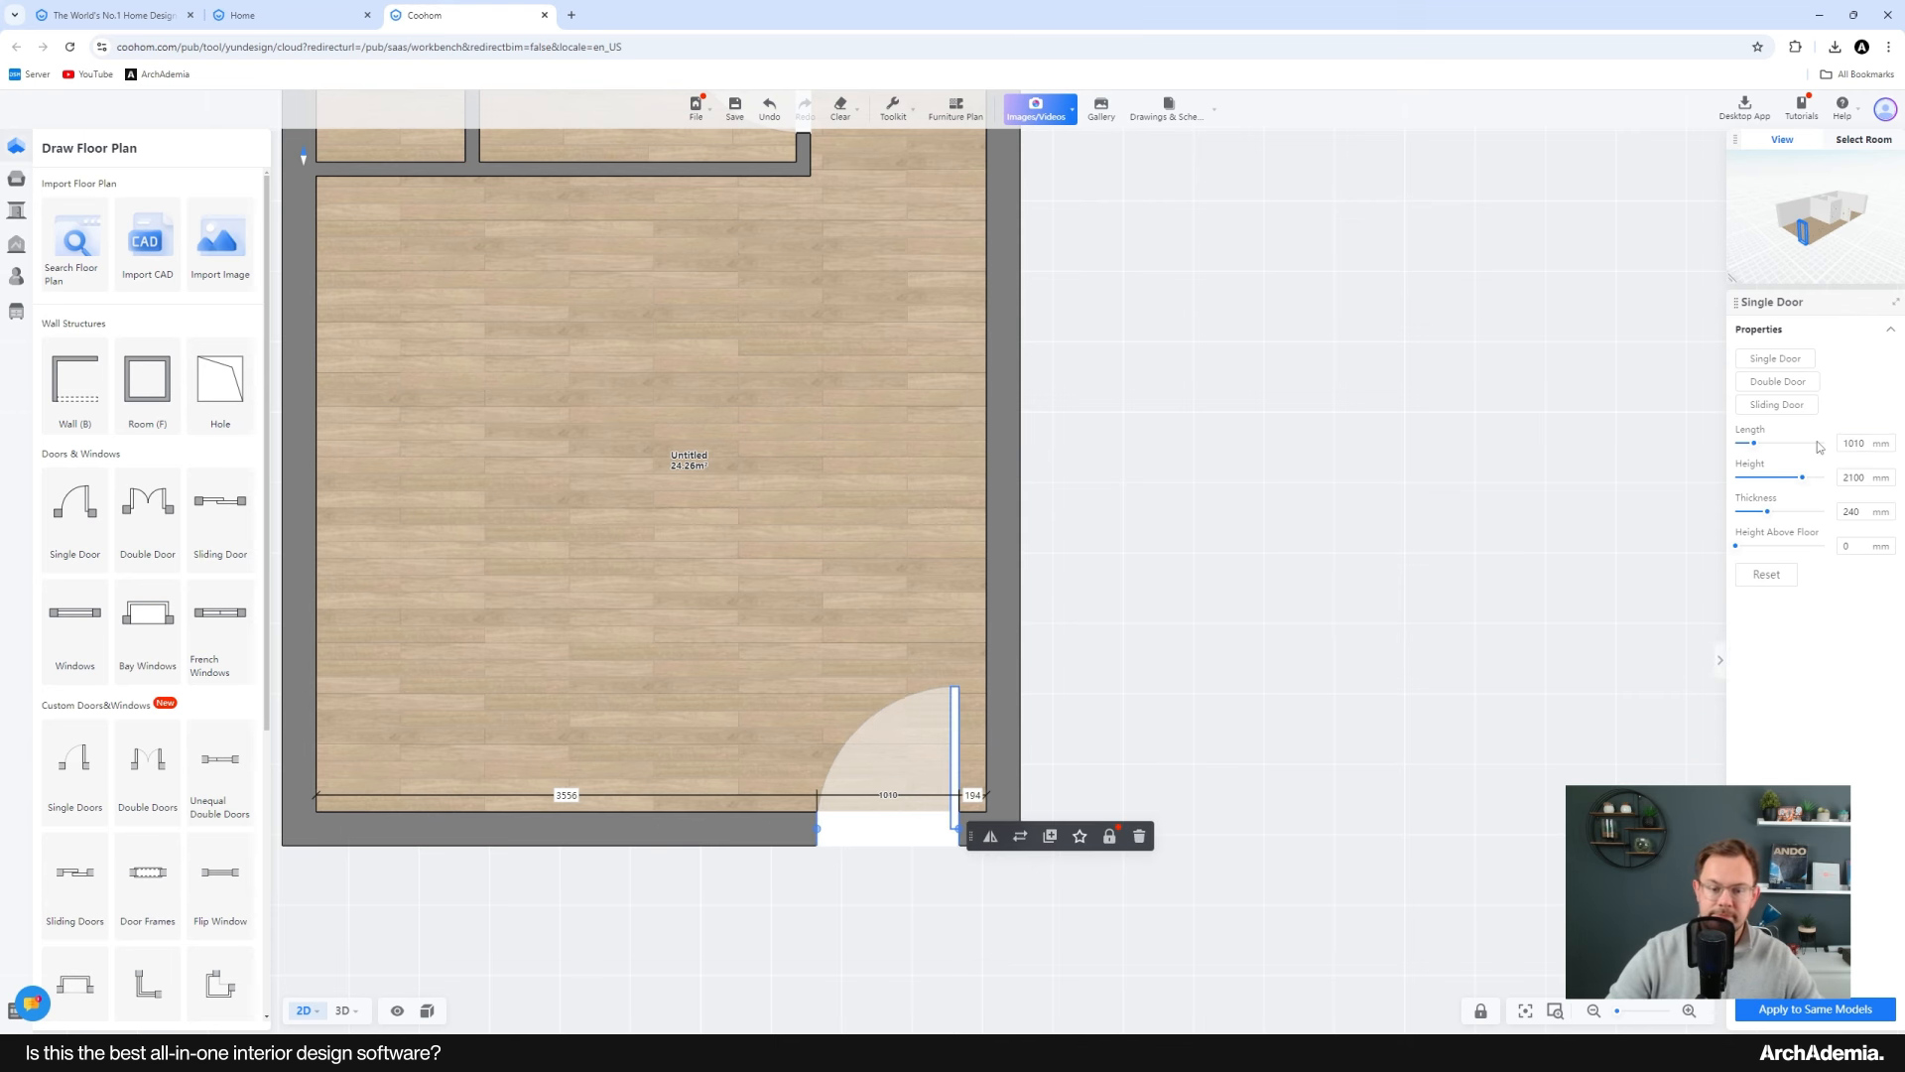
Step: Position the entrance door 300 mm from the right-hand wall
middle_drag(984, 623, 1002, 653)
middle_drag(973, 778, 960, 778)
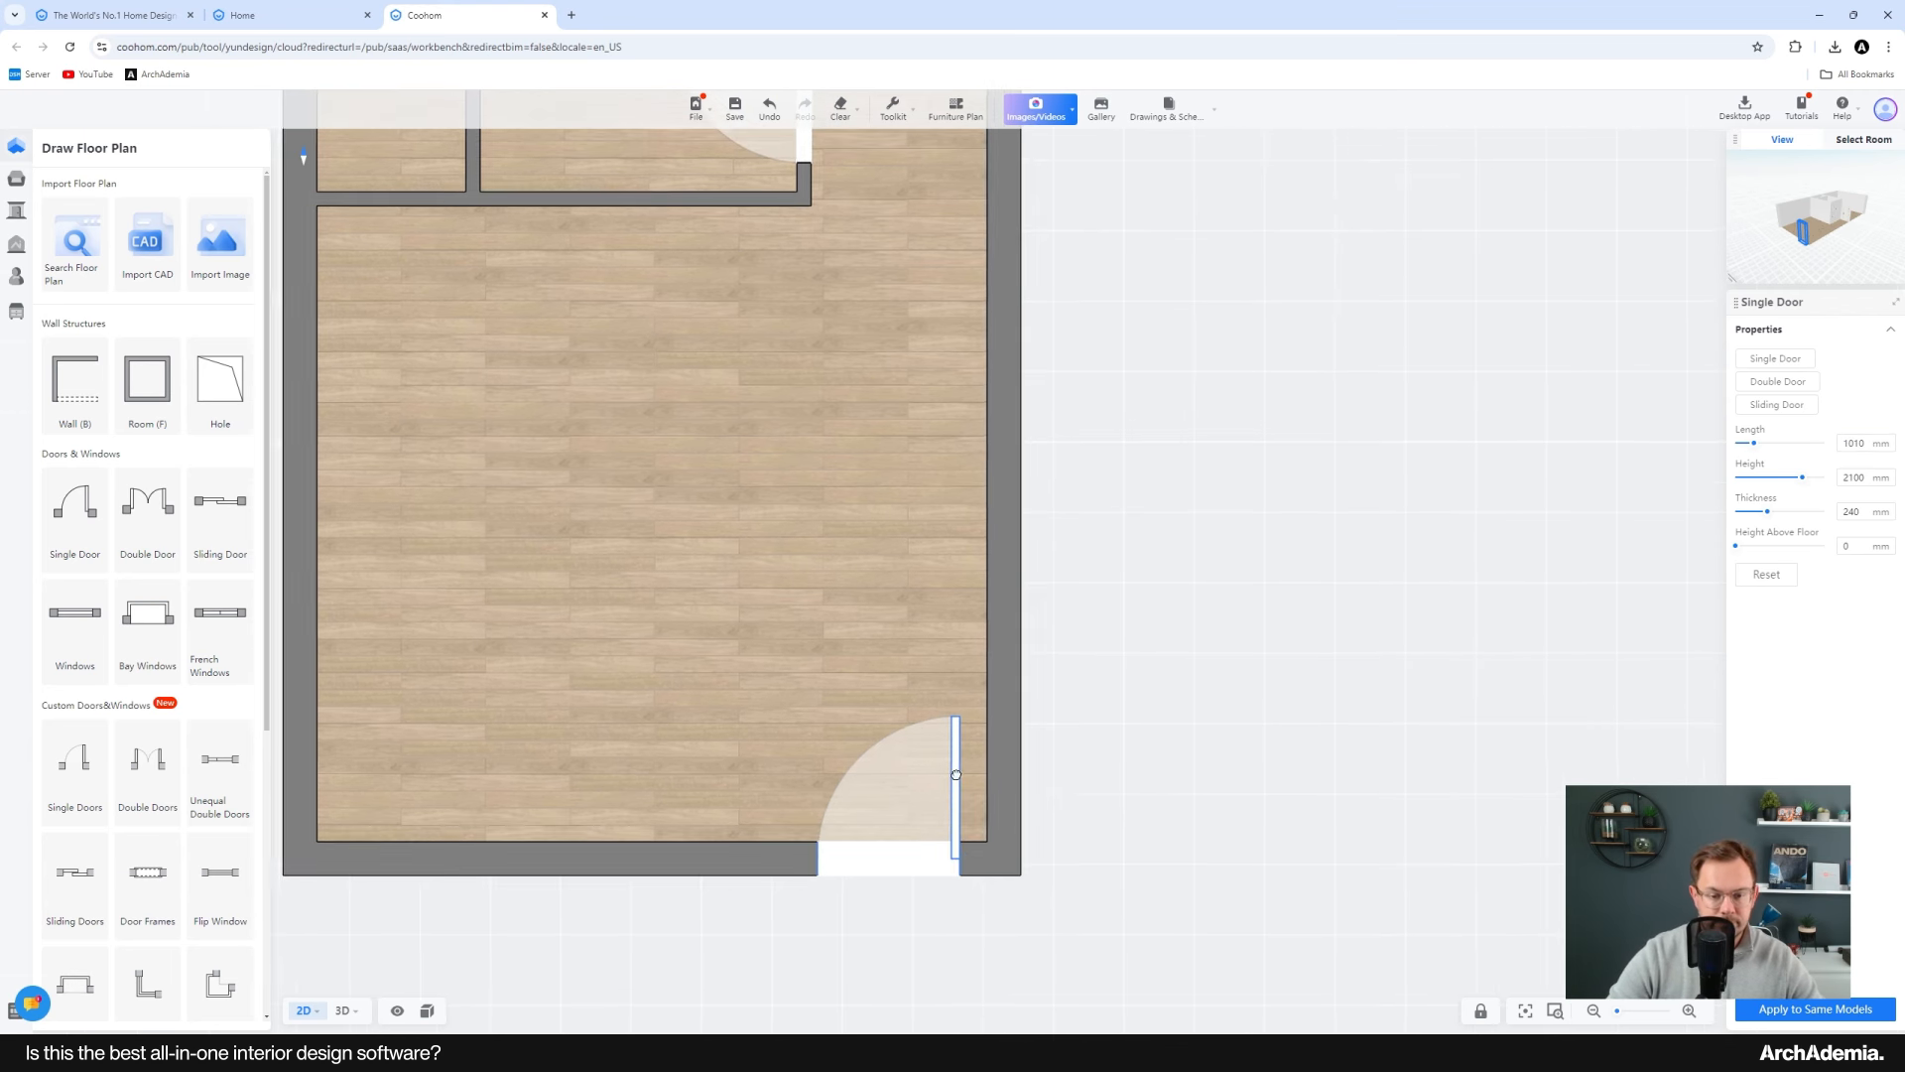
scroll(1039, 784, up, 3)
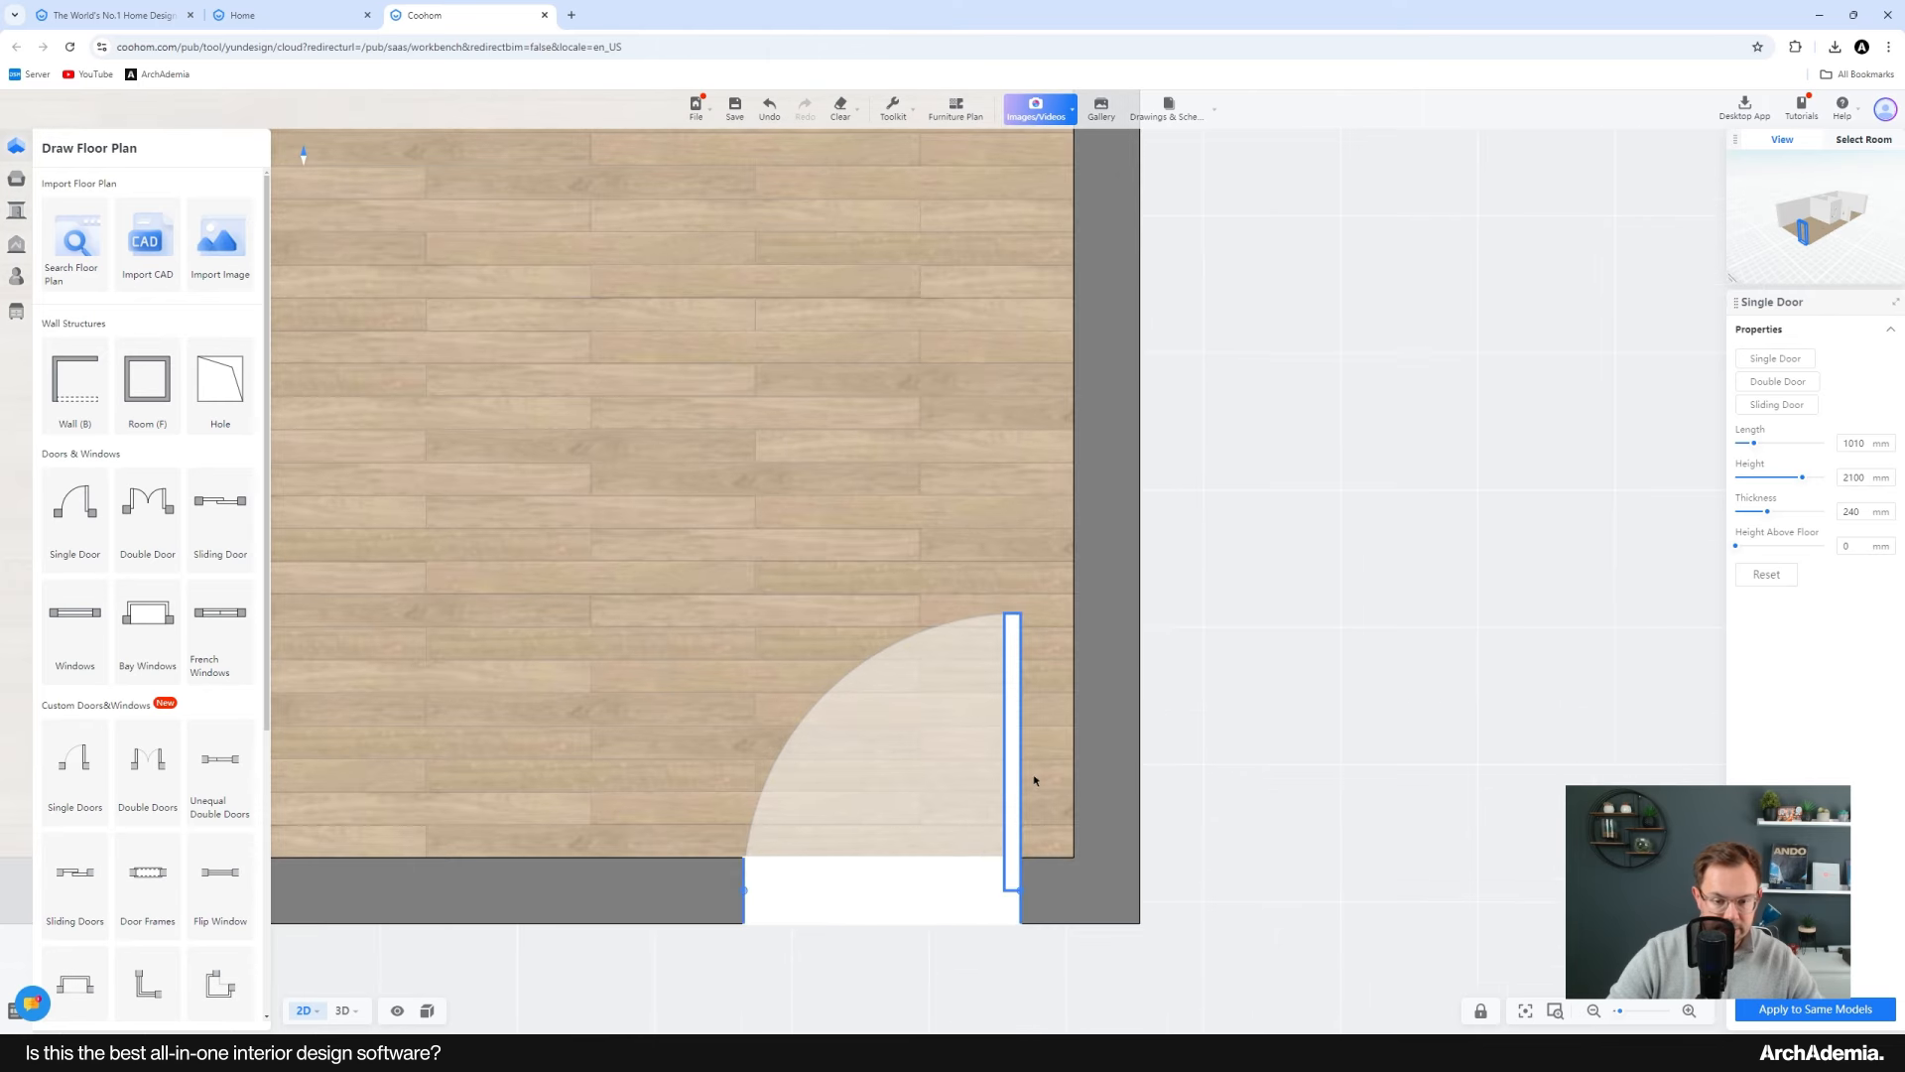
mouse_move(992, 781)
mouse_down()
mouse_move(931, 774)
mouse_move(961, 791)
mouse_up()
click(1025, 823)
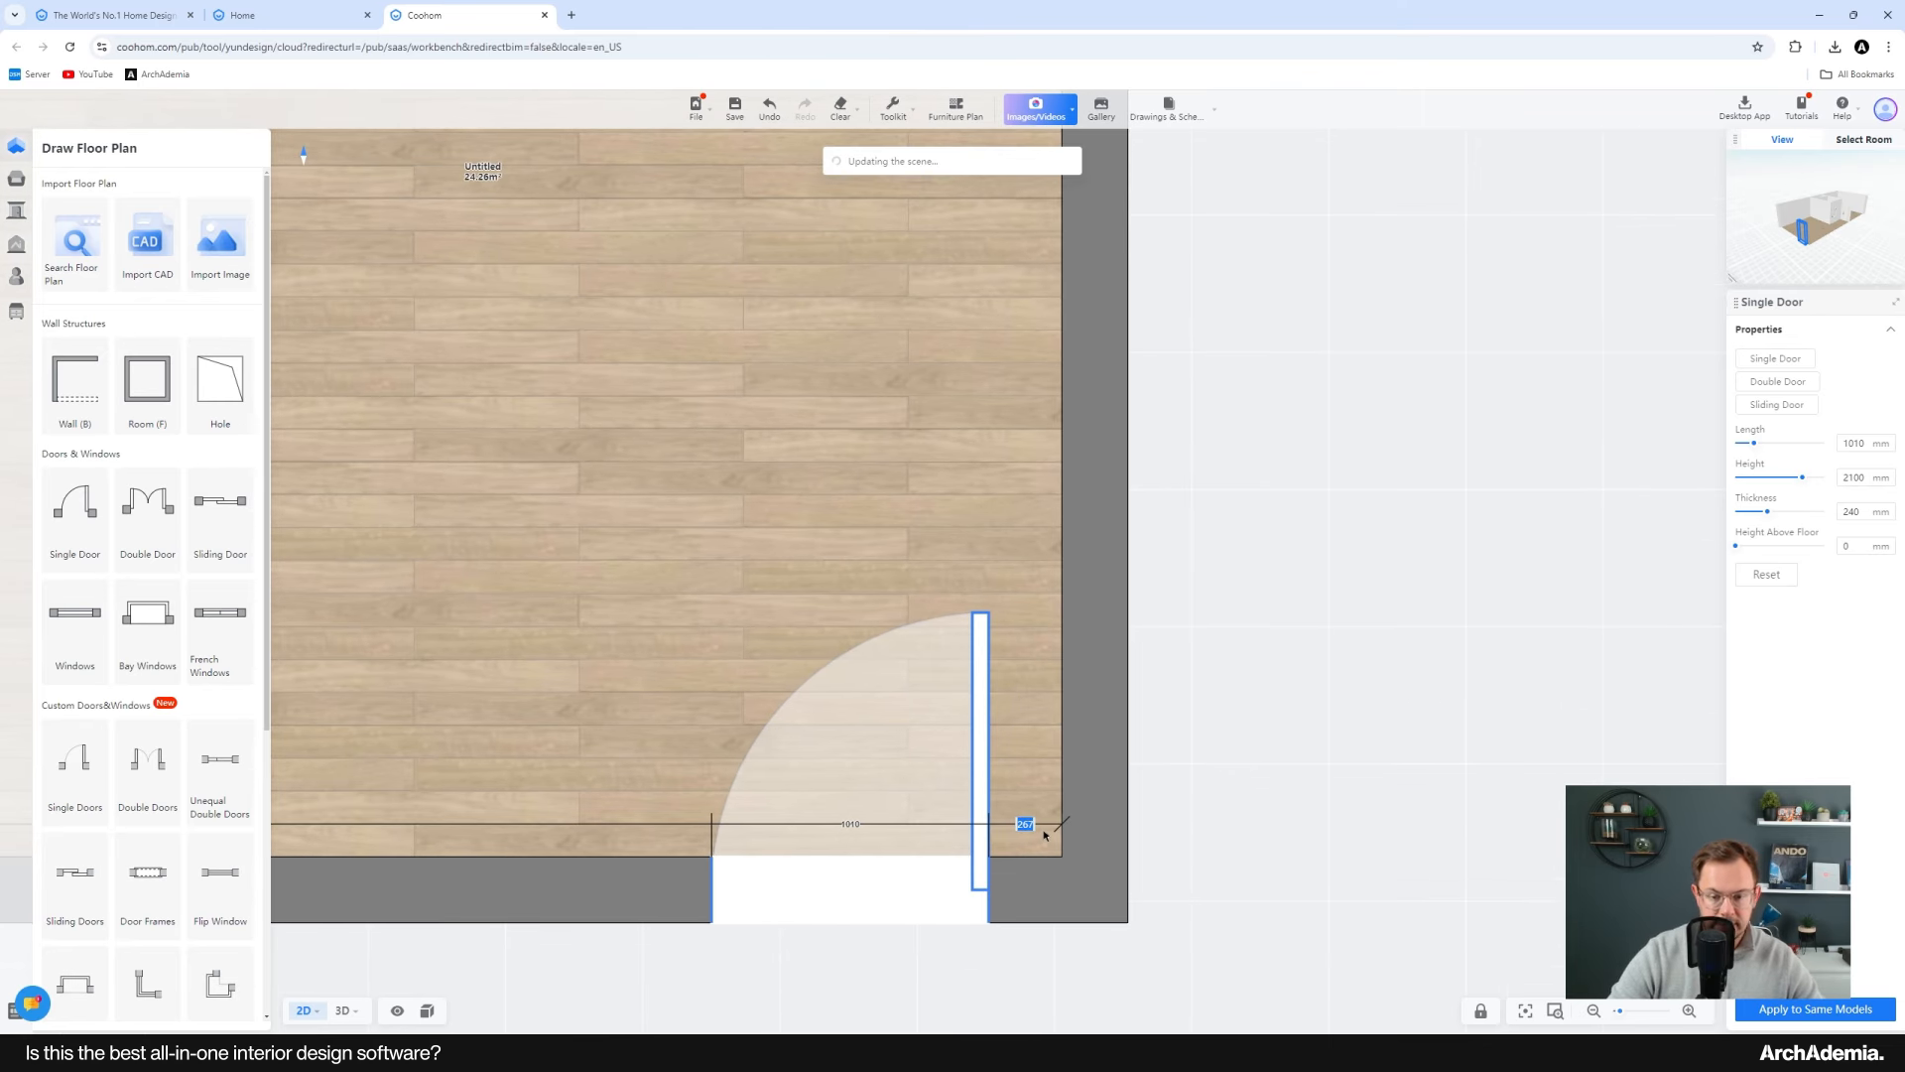
text(300)
key(Return)
Step: Flip the middle room's side door so it swings into the adjoining right-hand room
scroll(1047, 836, down, 3)
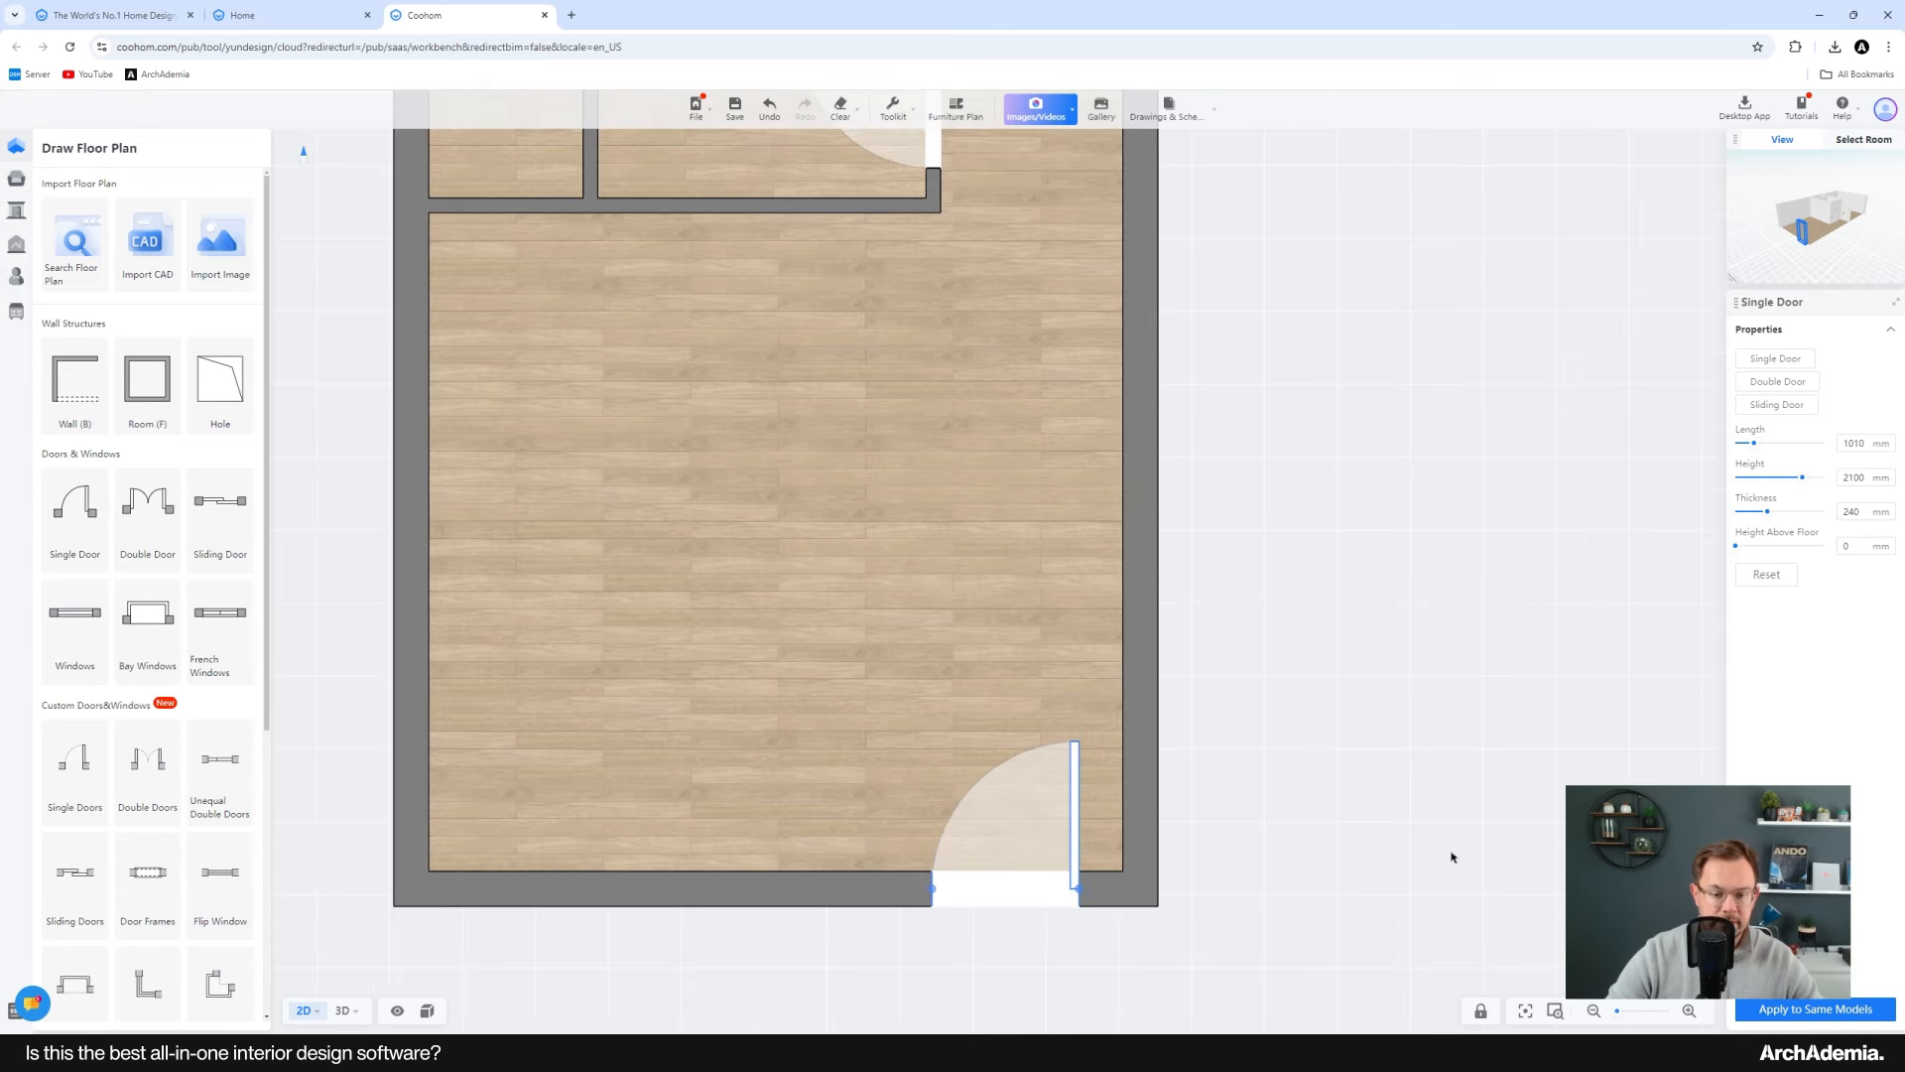
scroll(872, 638, up, 5)
scroll(890, 509, up, 3)
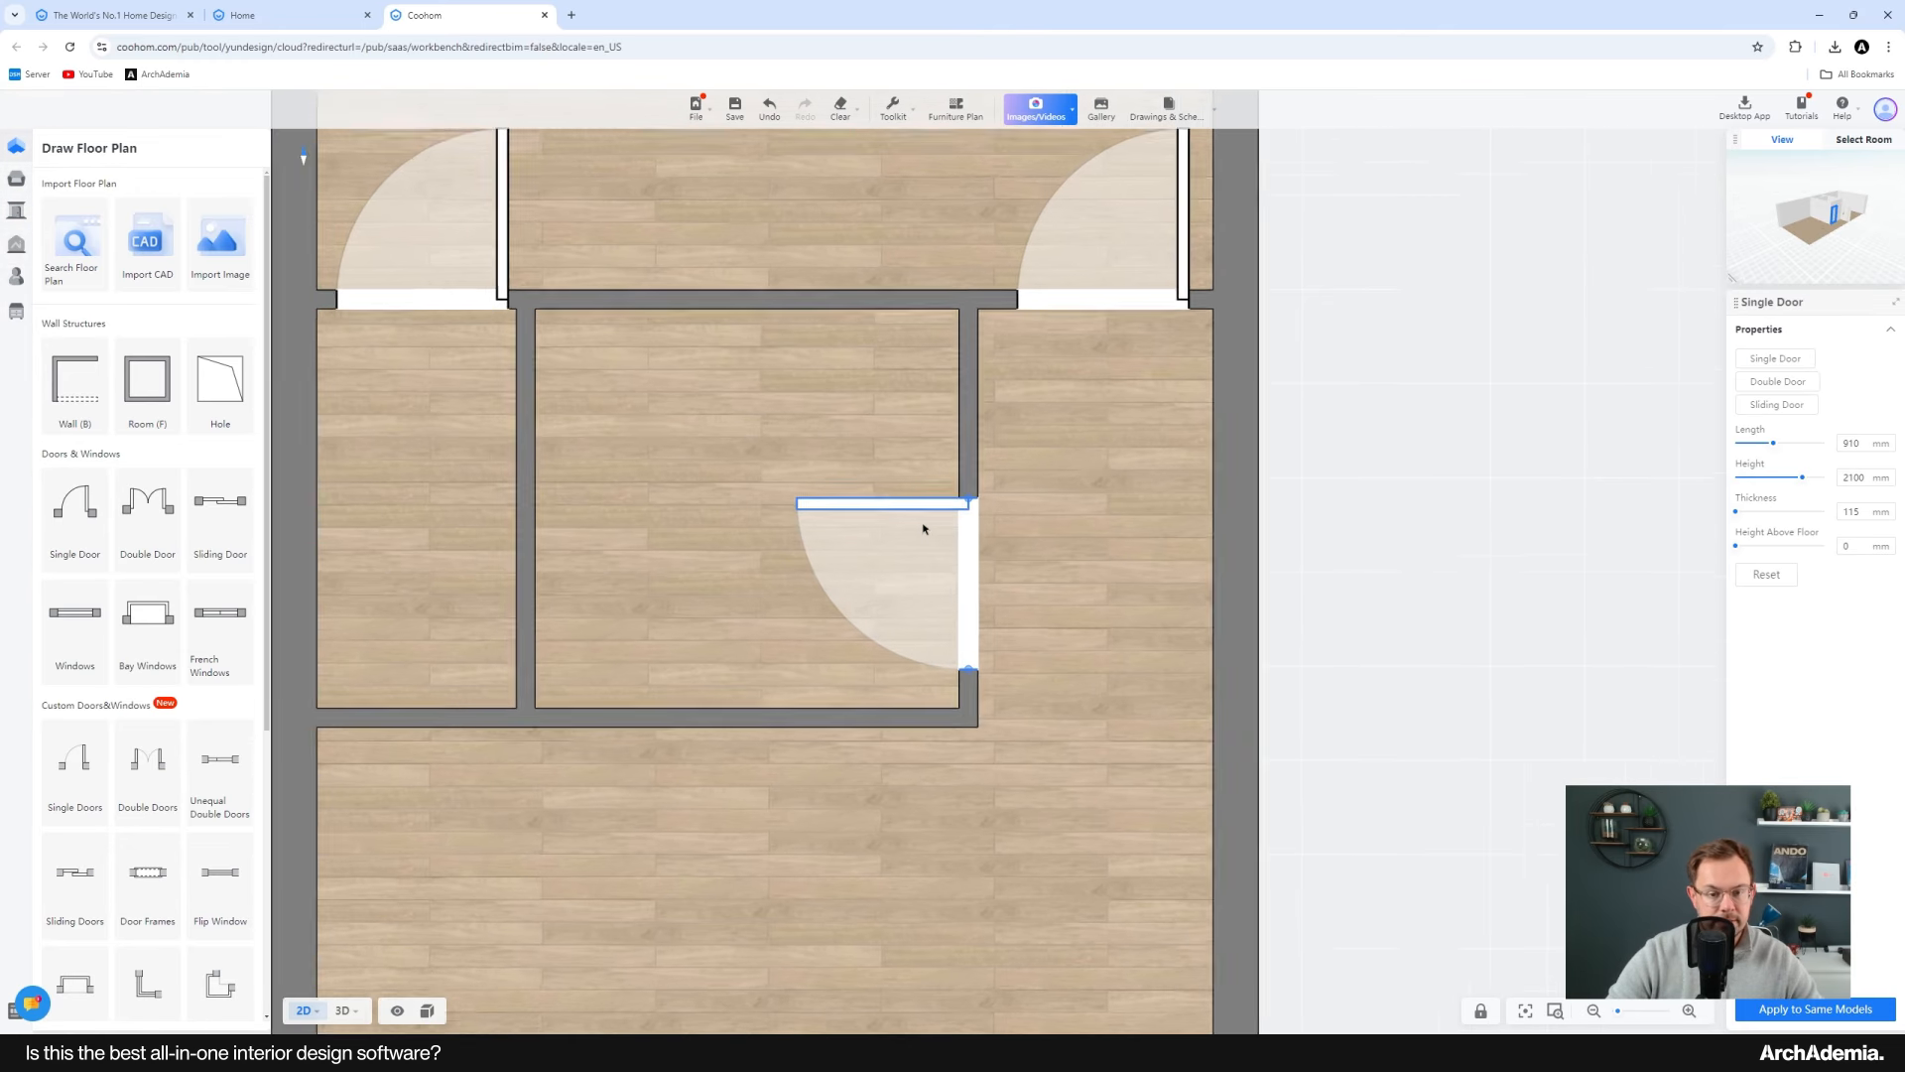
click(967, 504)
click(1014, 474)
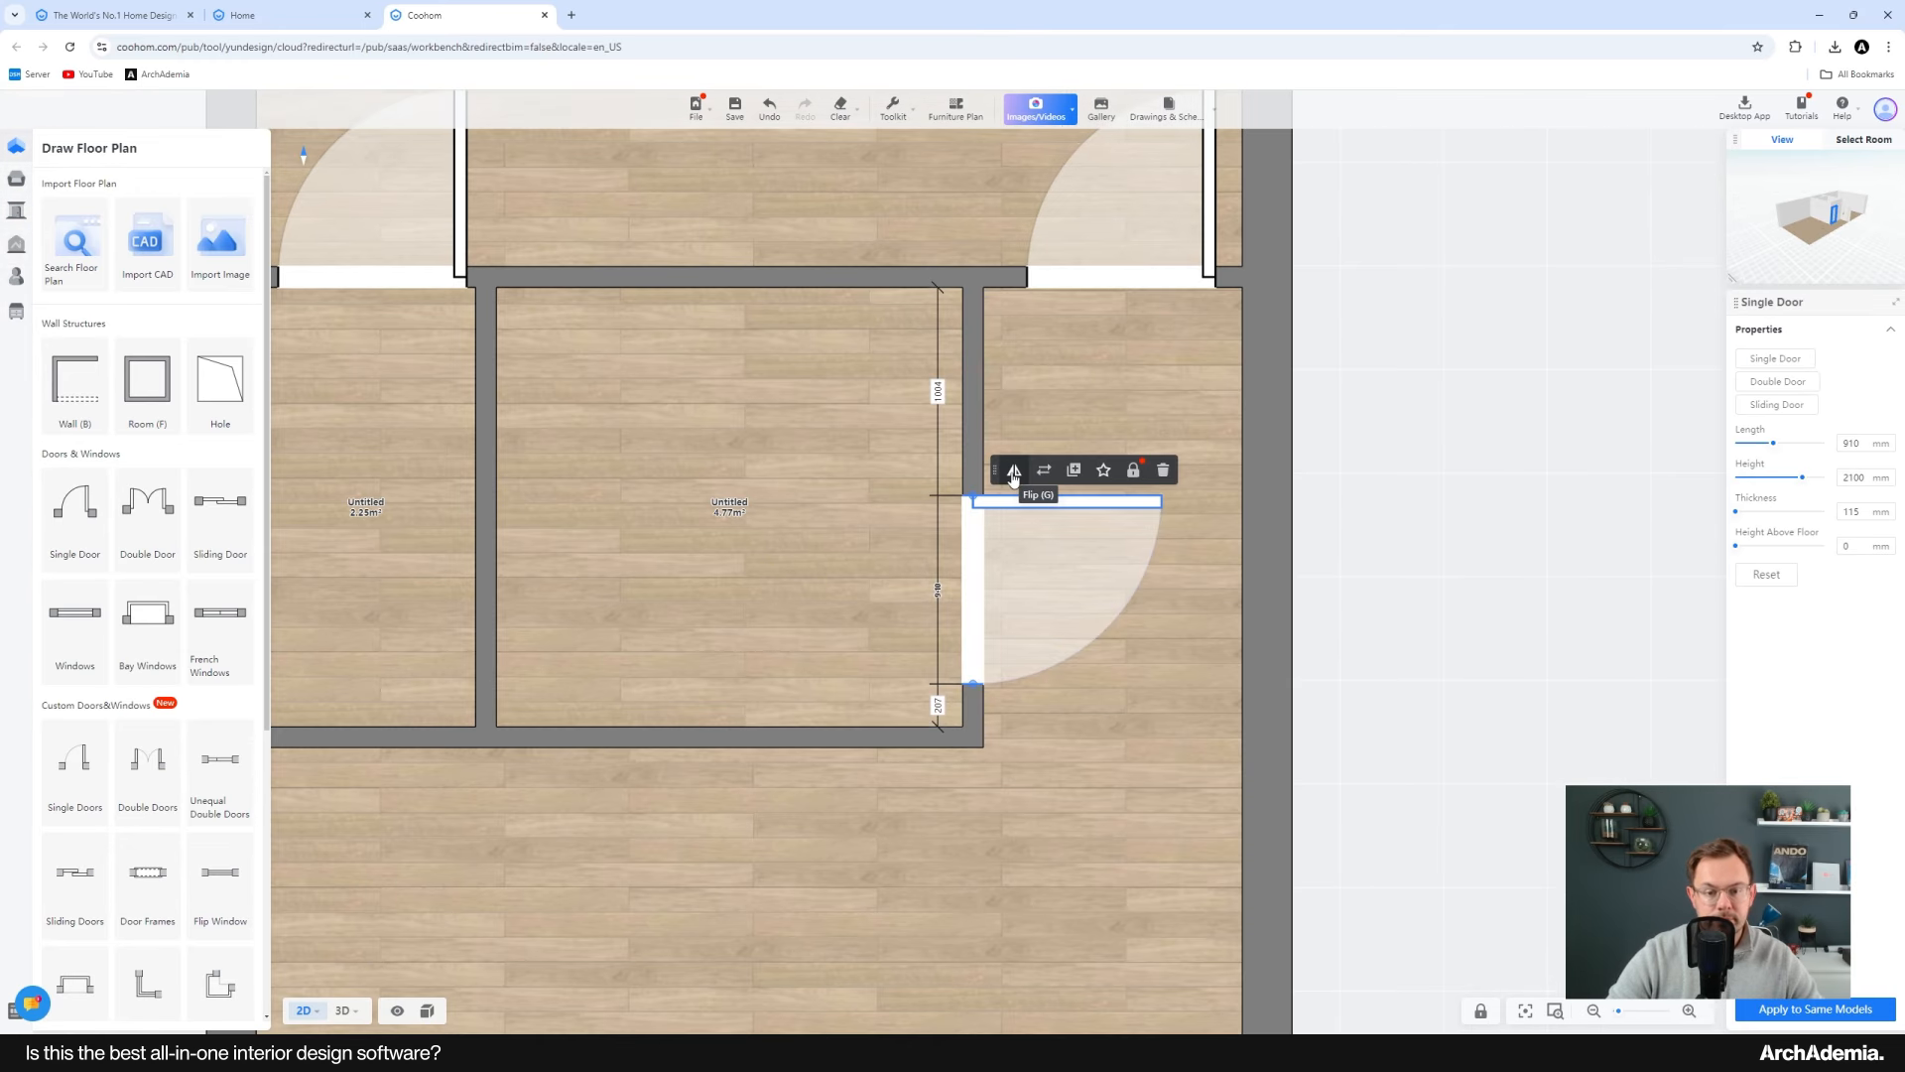
click(1013, 473)
click(1013, 473)
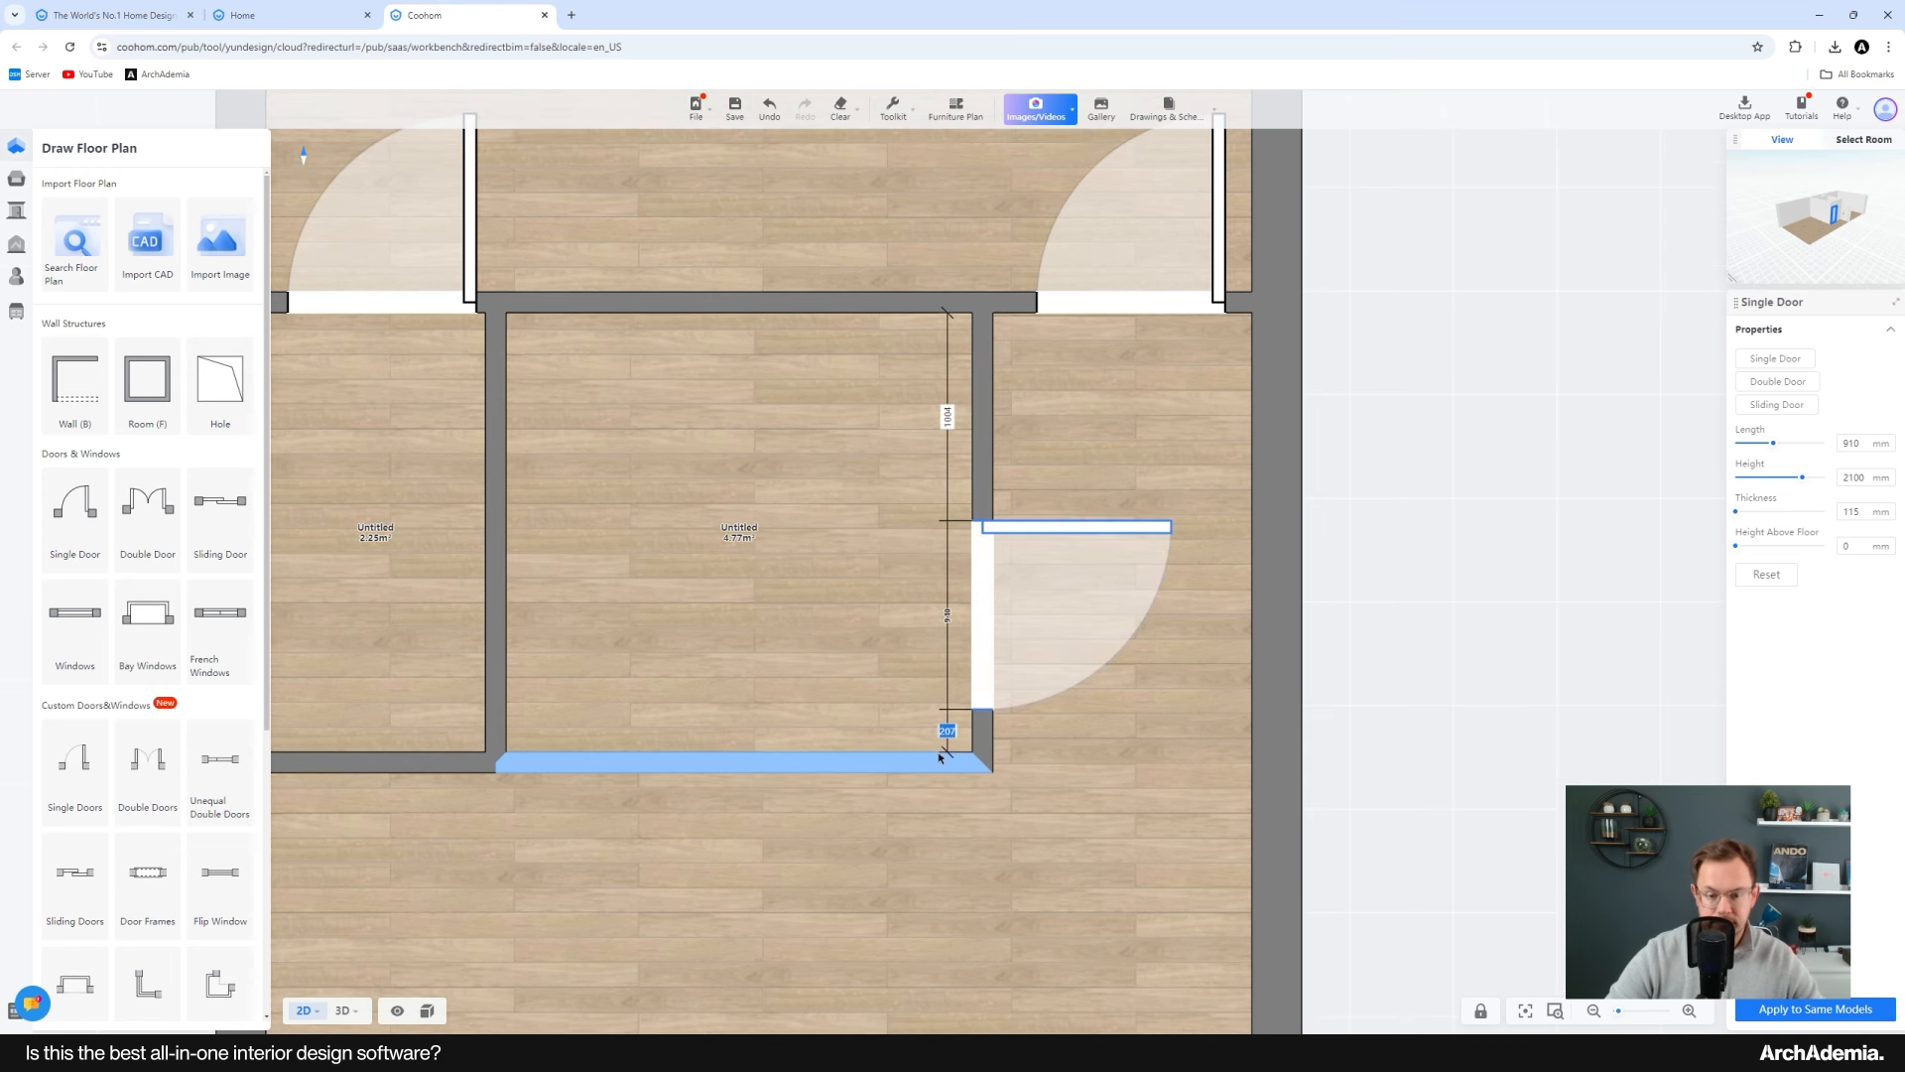
key(Return)
middle_drag(950, 413, 931, 758)
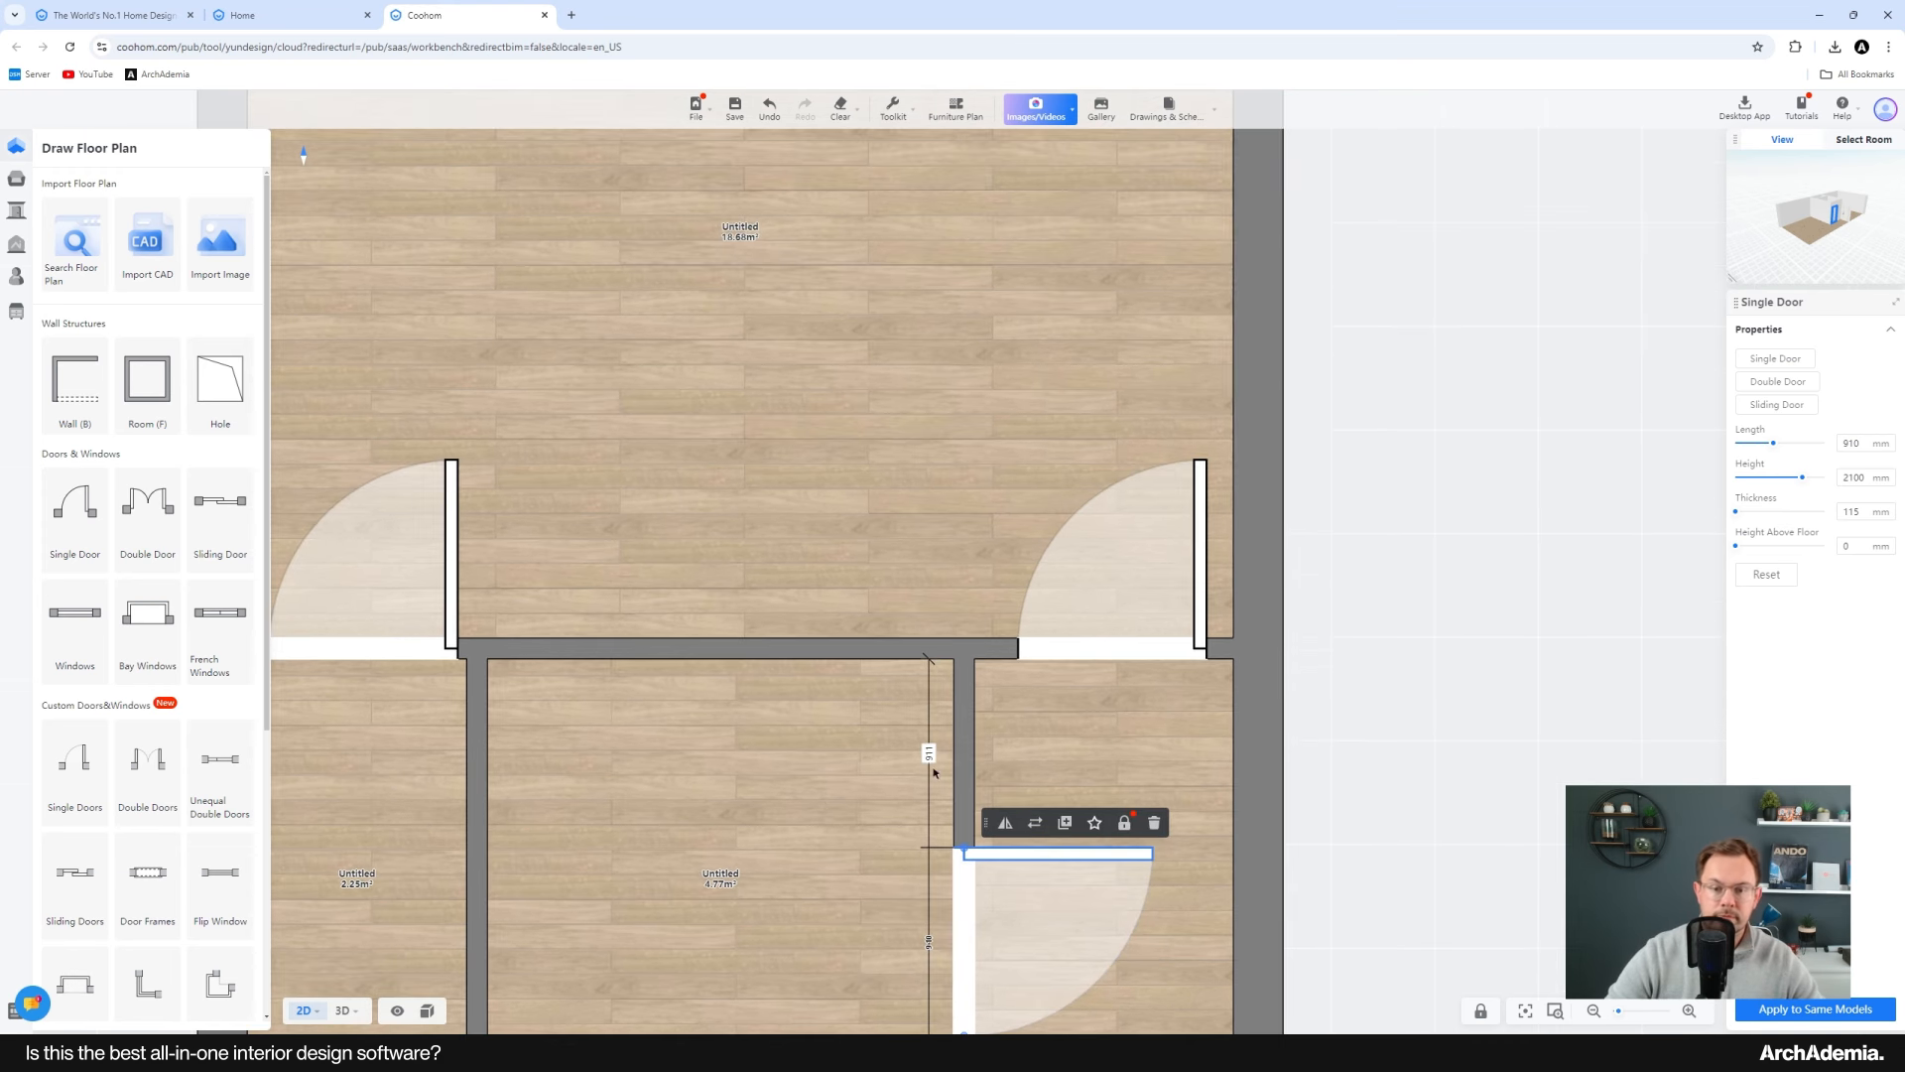
Step: Set the upper right door's offset from the right-hand wall to 150 mm
click(1171, 655)
scroll(1171, 655, up, 2)
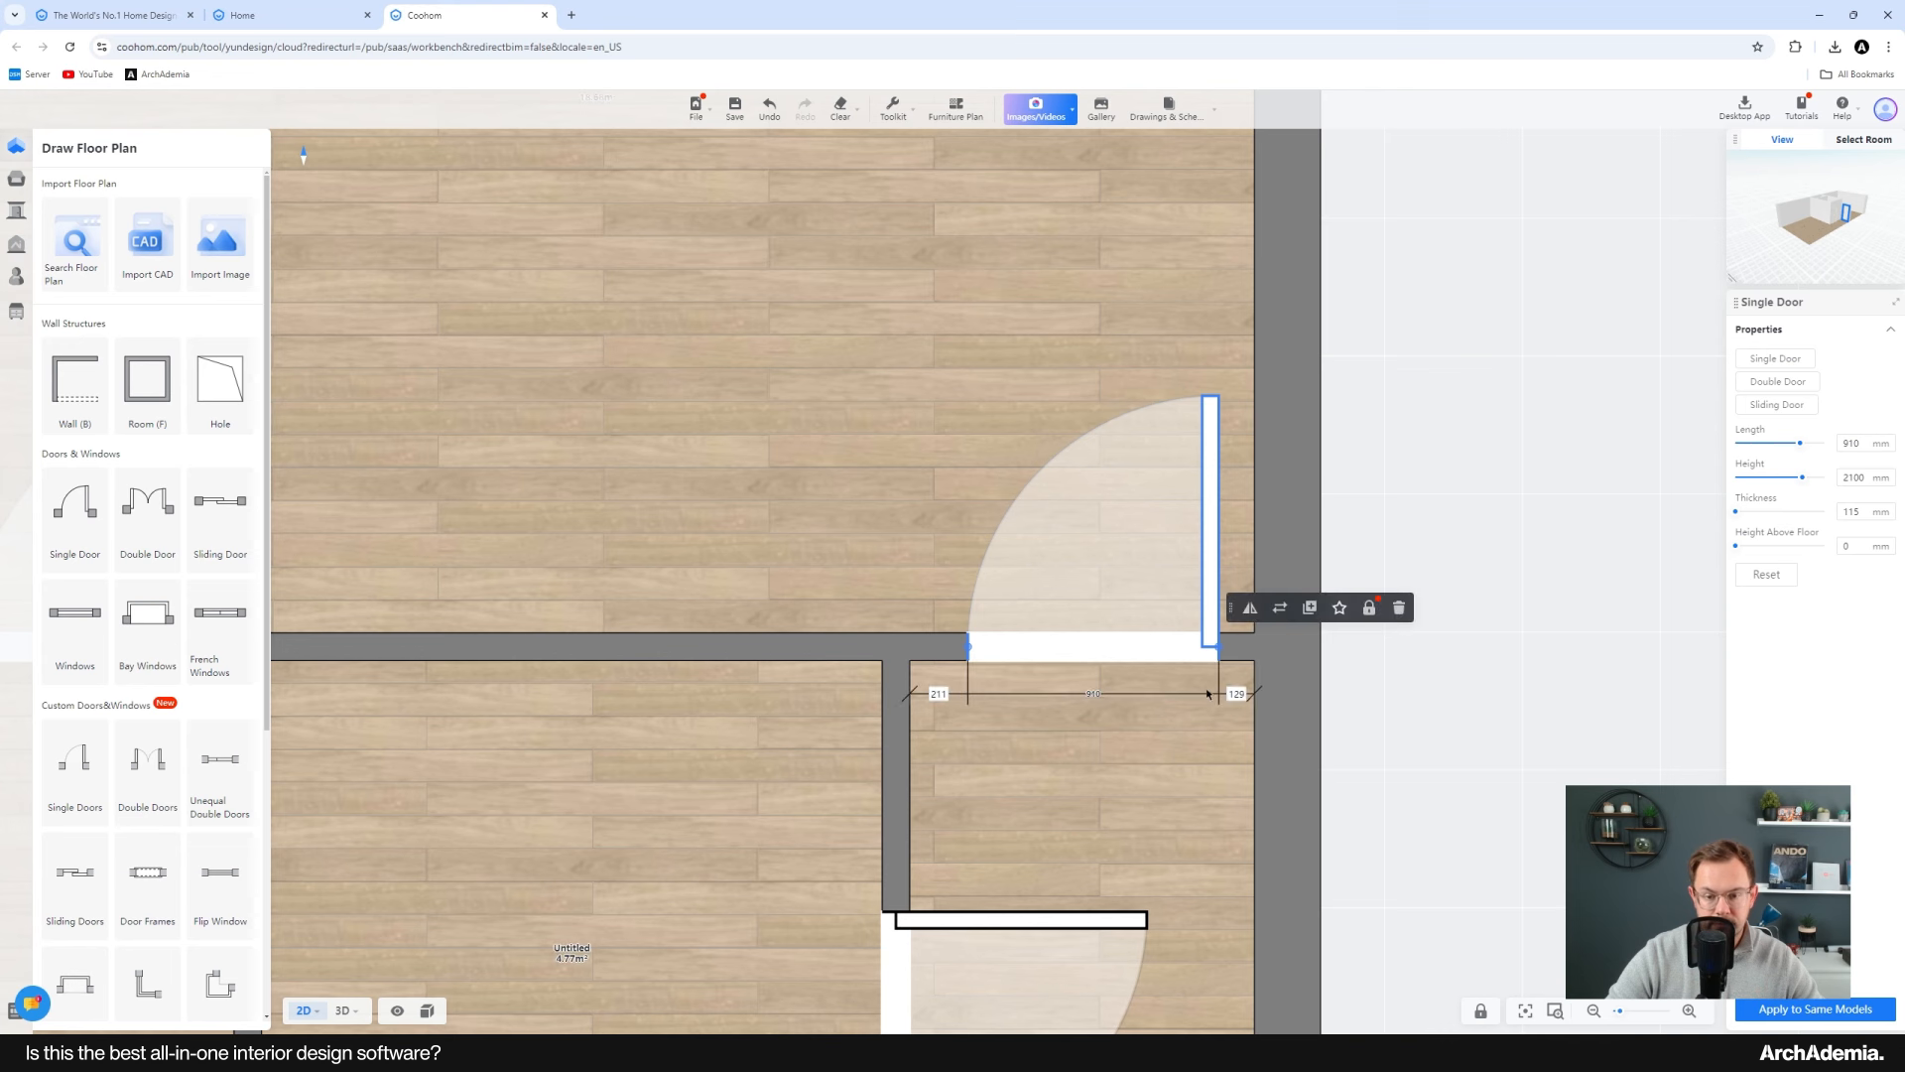
click(905, 749)
scroll(940, 417, down, 5)
scroll(956, 718, up, 4)
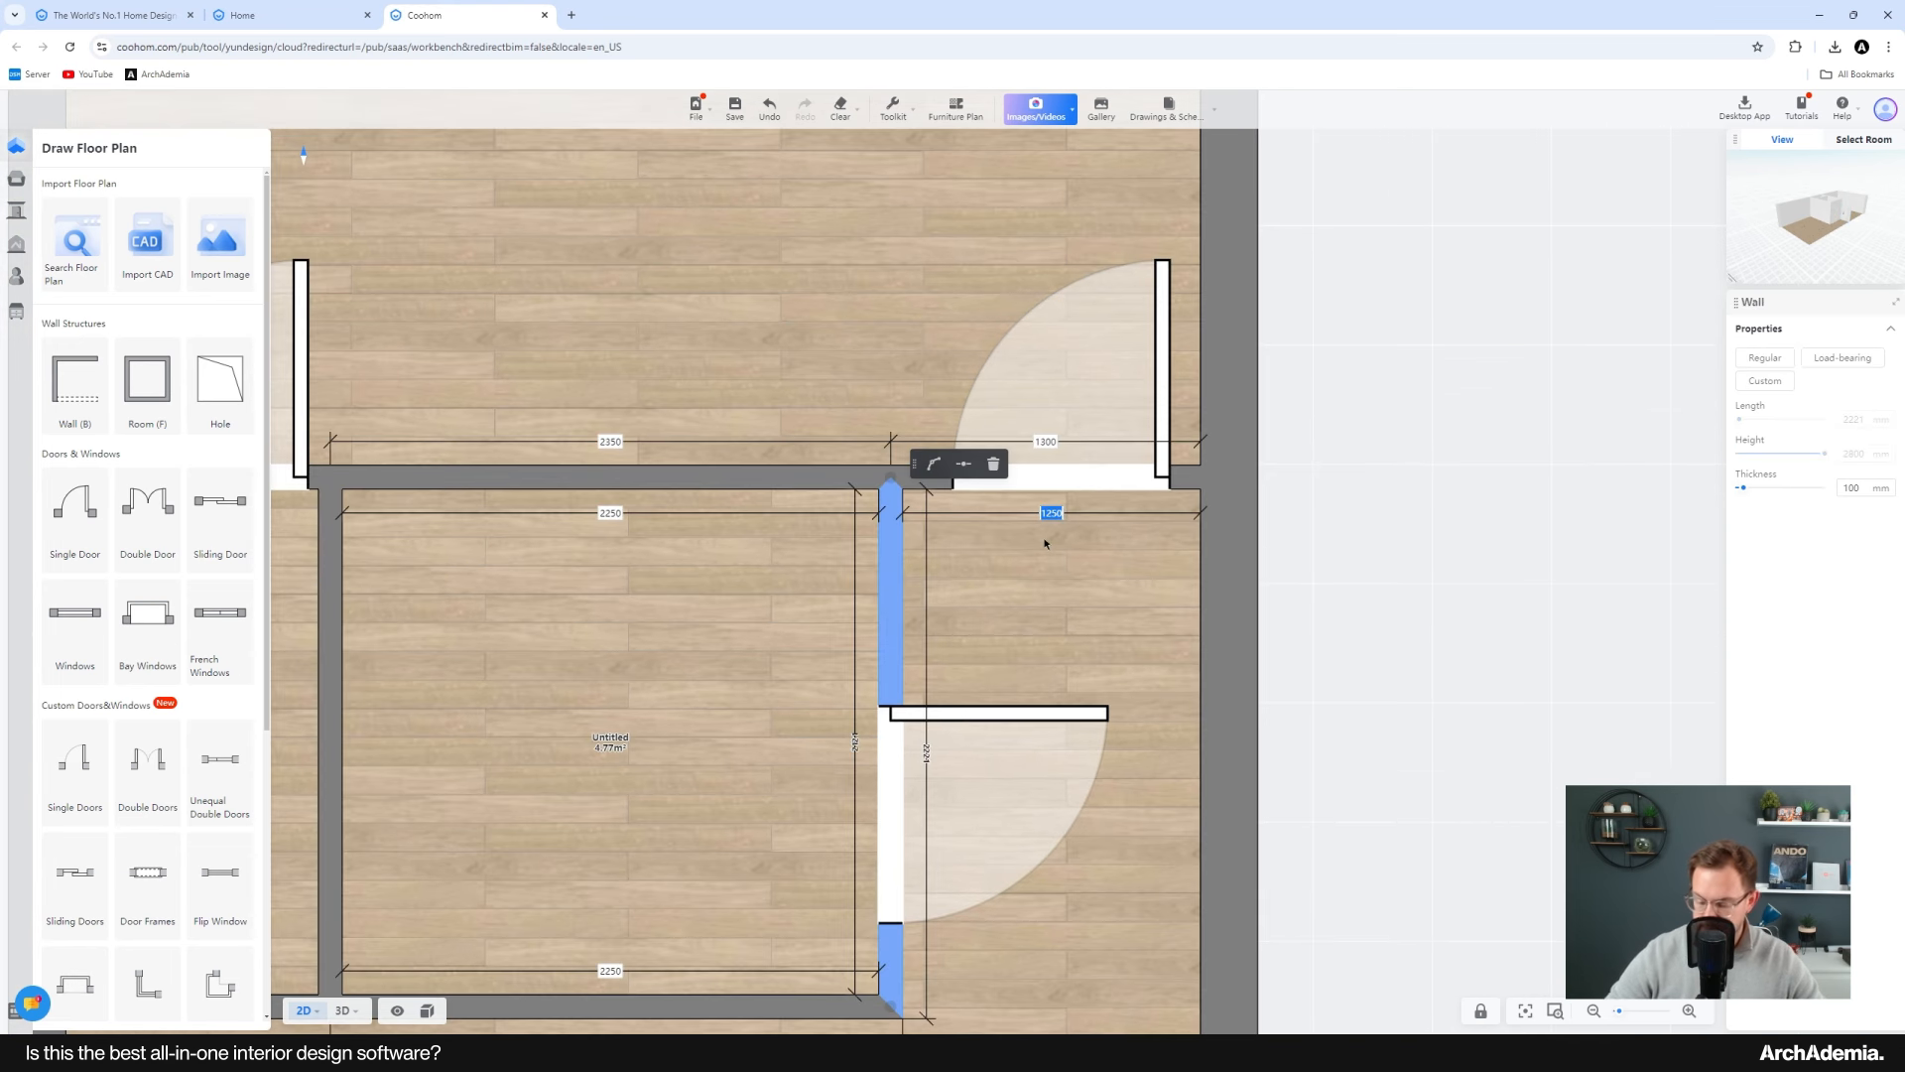
click(1162, 407)
scroll(1126, 402, up, 2)
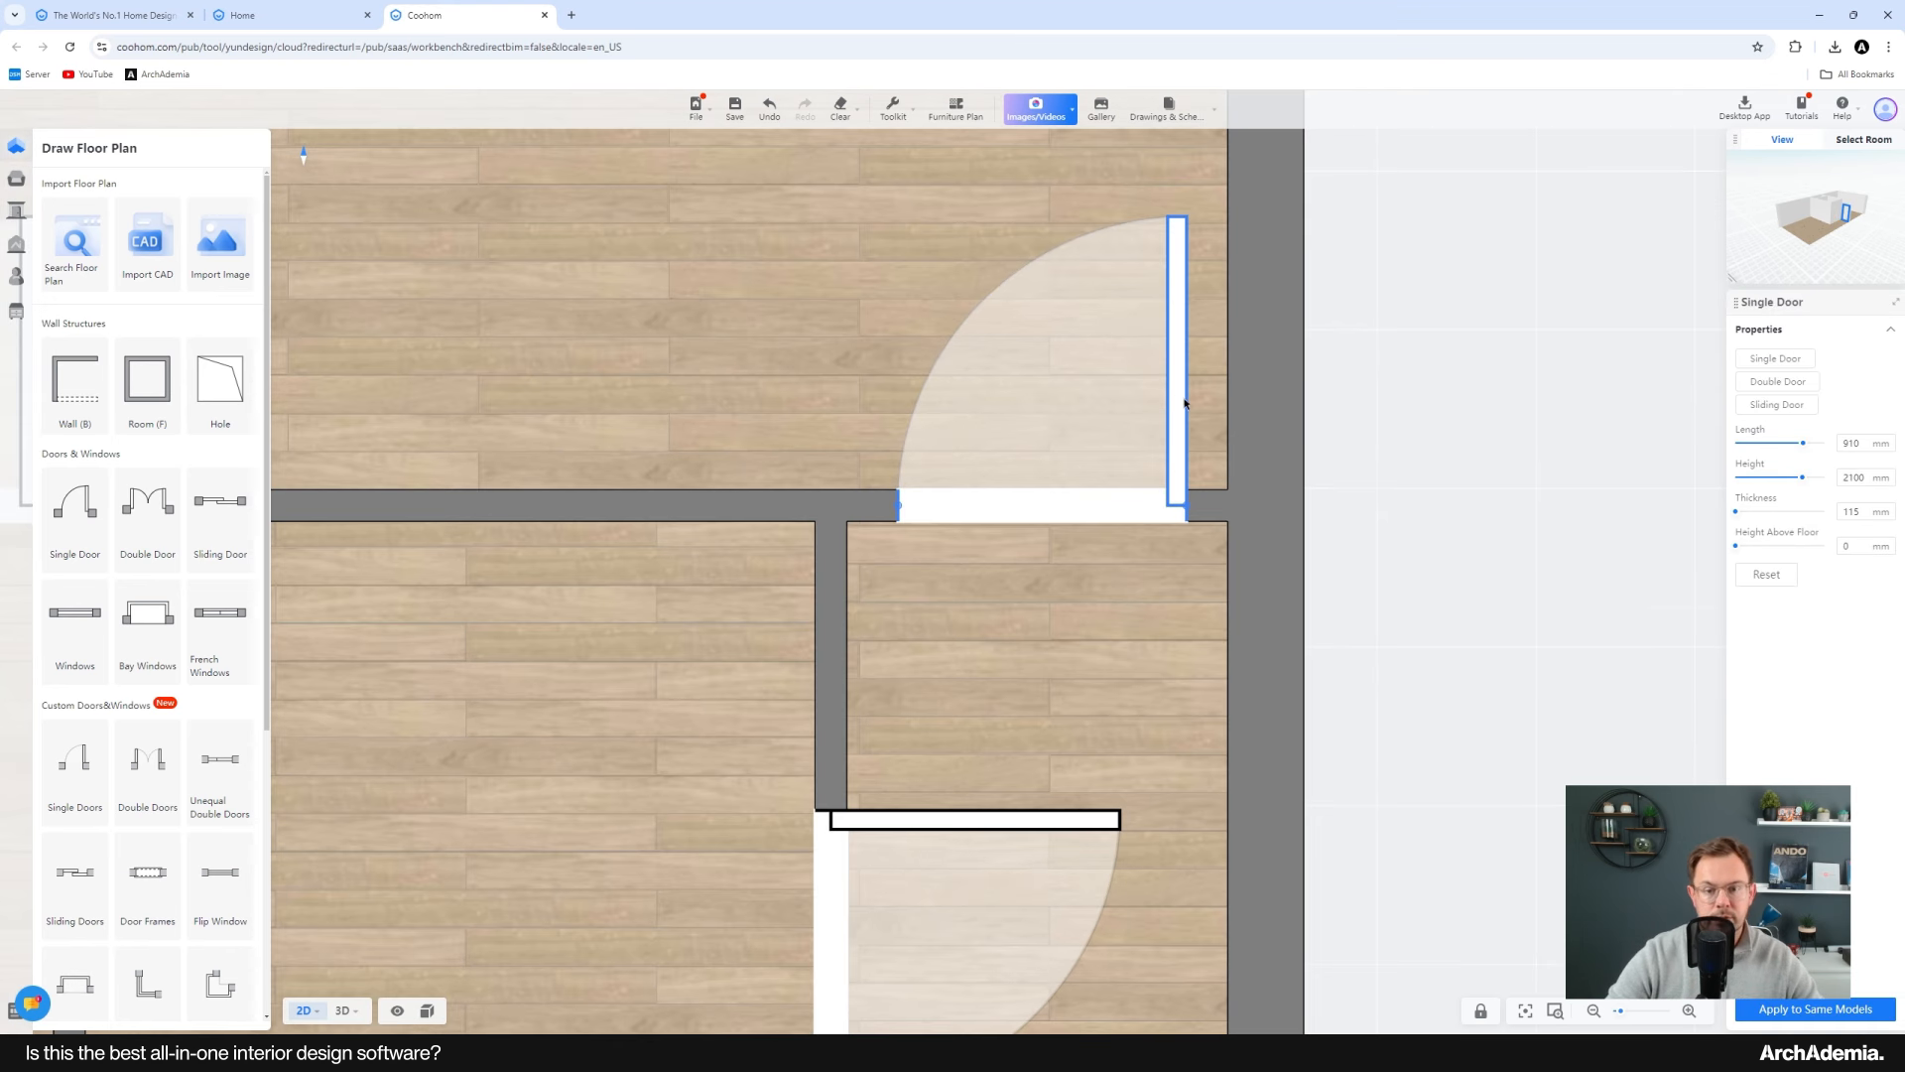
click(1205, 559)
text(150)
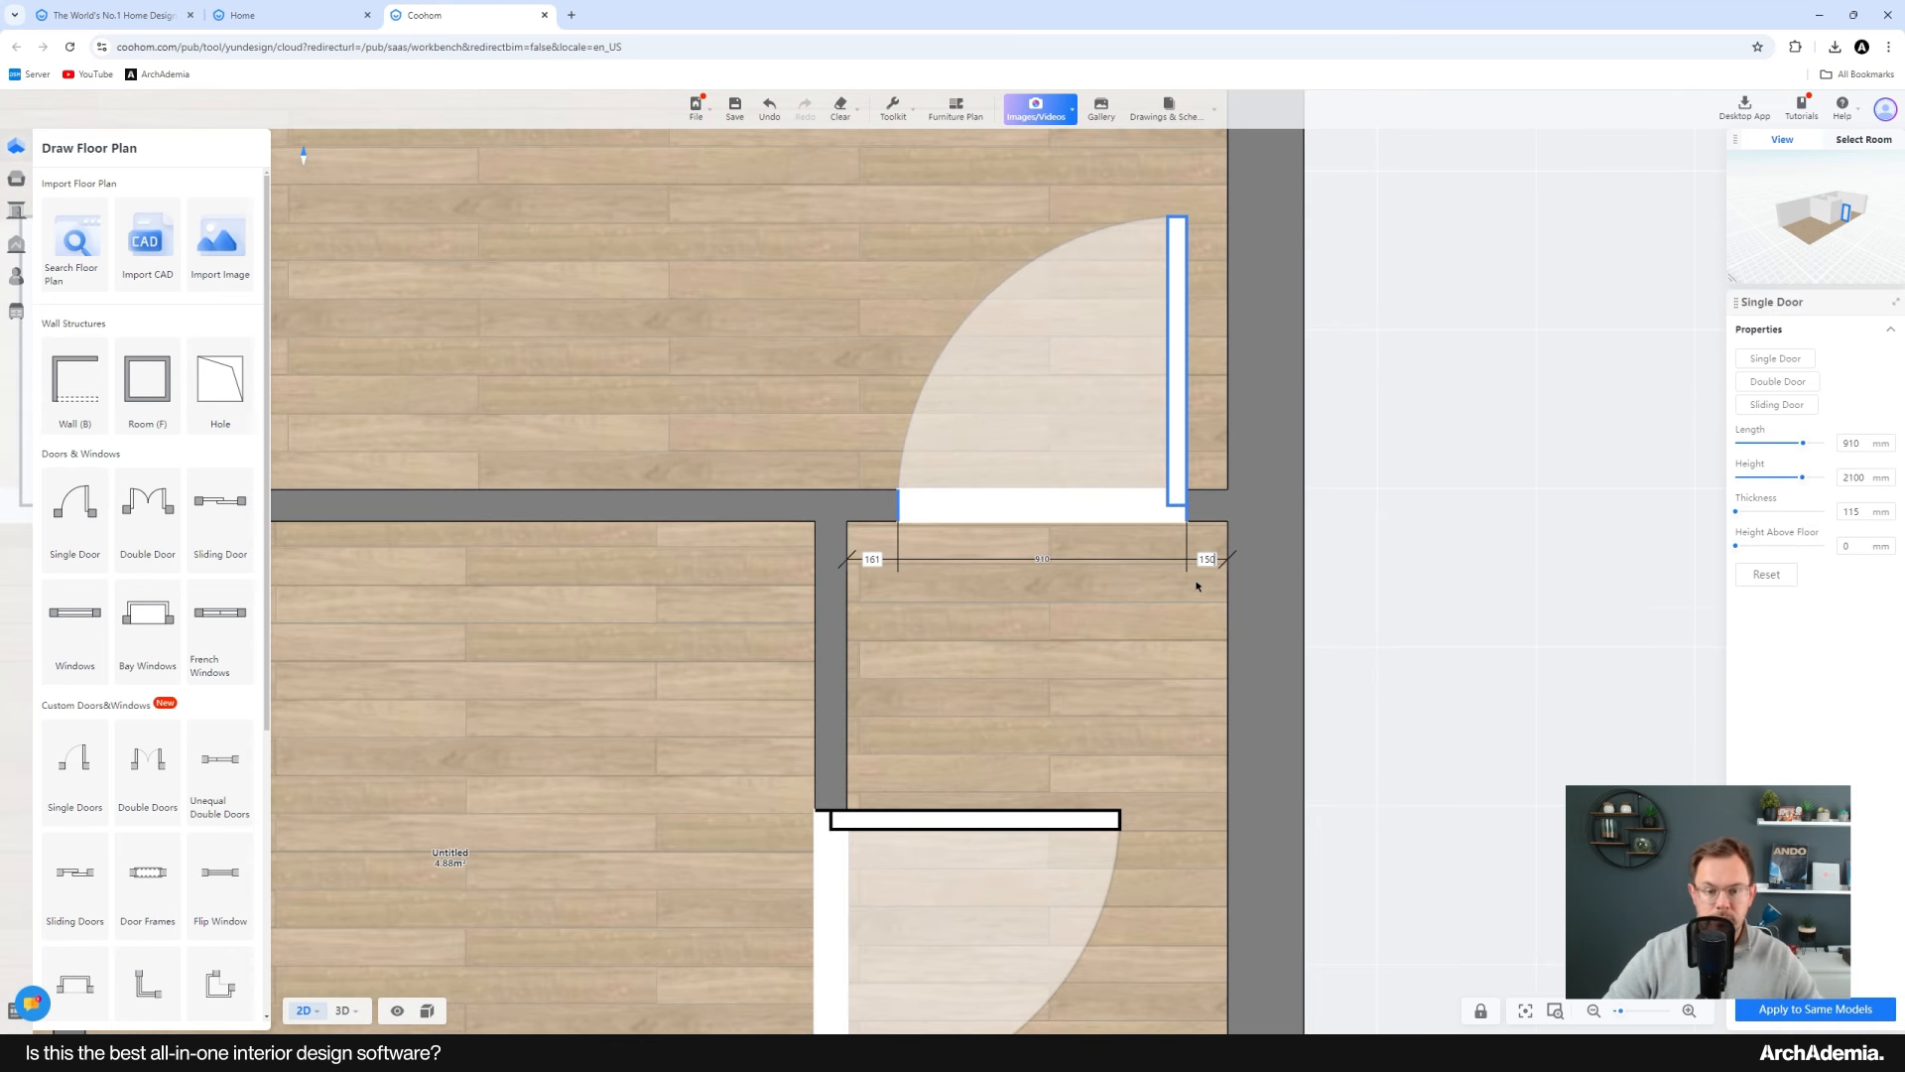
key(Return)
Step: Flip the upper left door so it hinges at the left-hand wall and set its gap to the partition wall to 100 mm
scroll(1152, 624, down, 3)
middle_drag(585, 586, 996, 622)
click(937, 588)
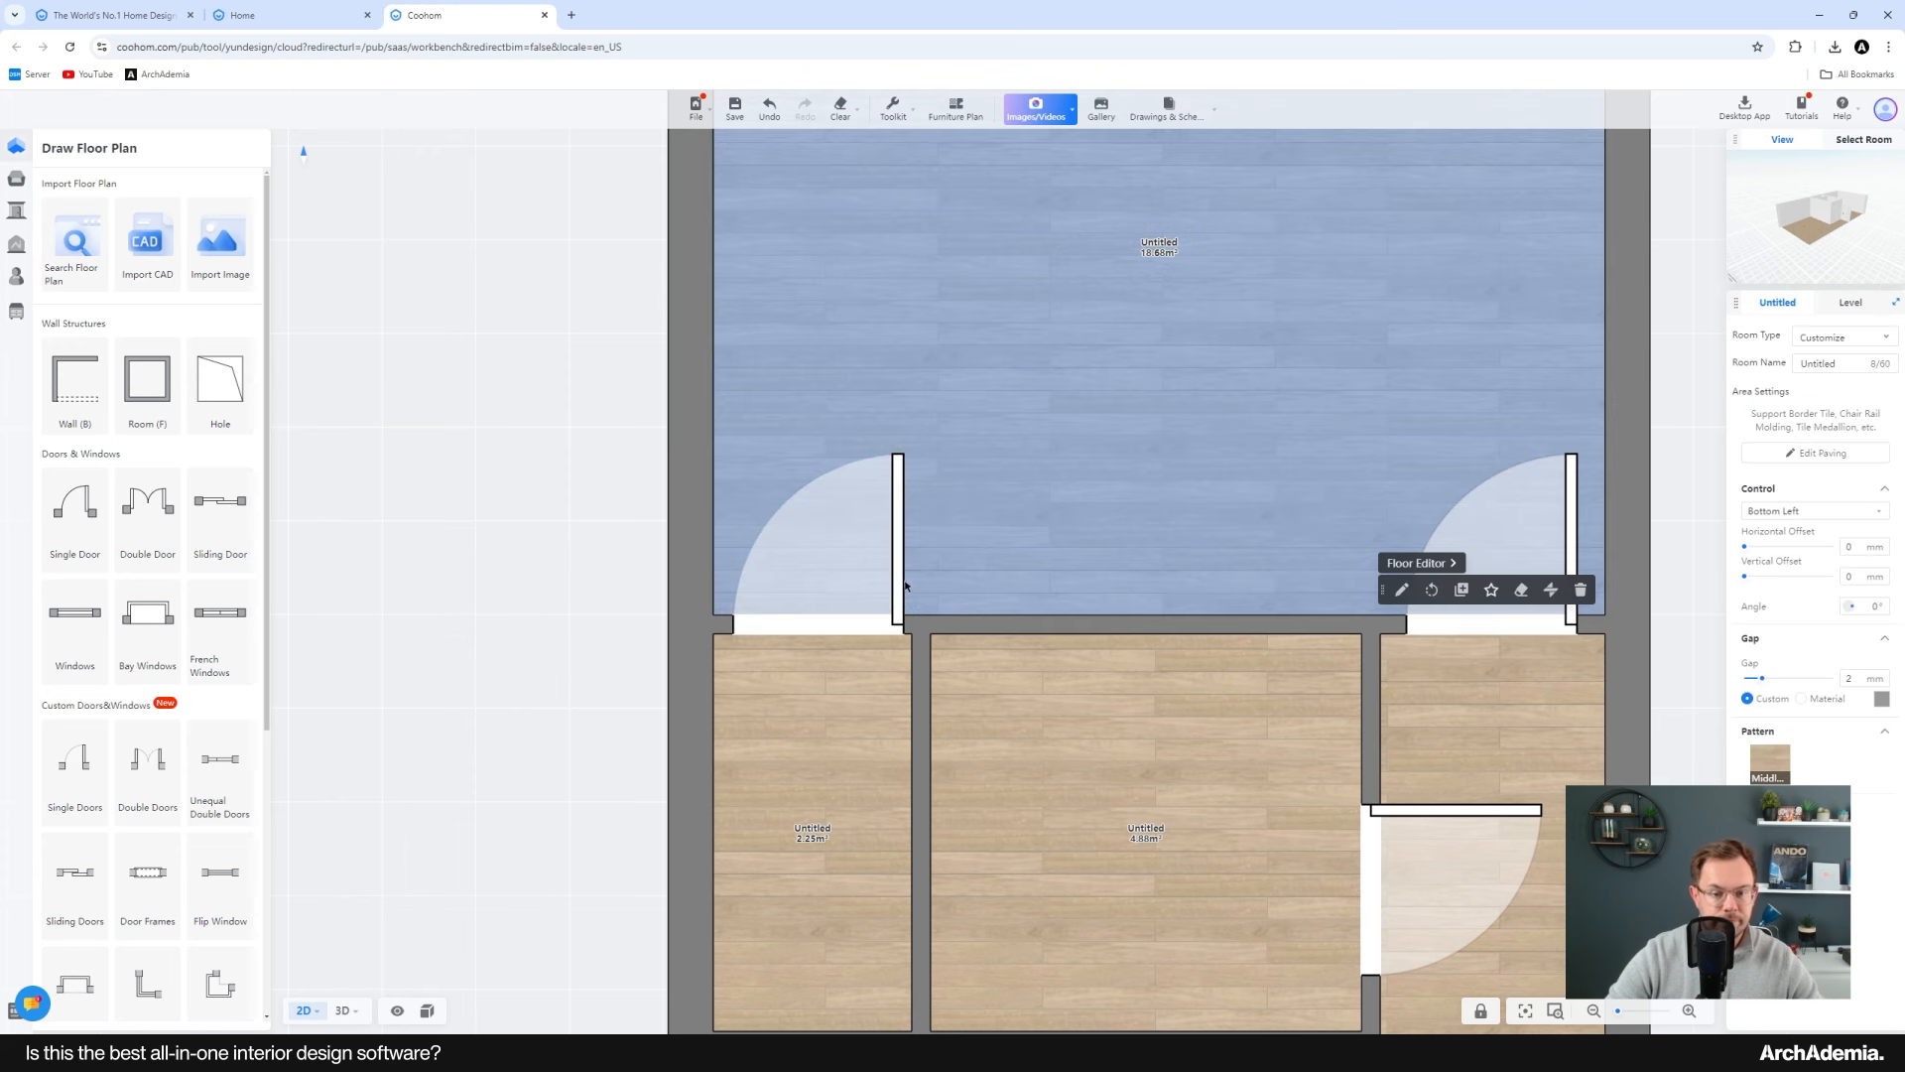
click(901, 587)
click(936, 591)
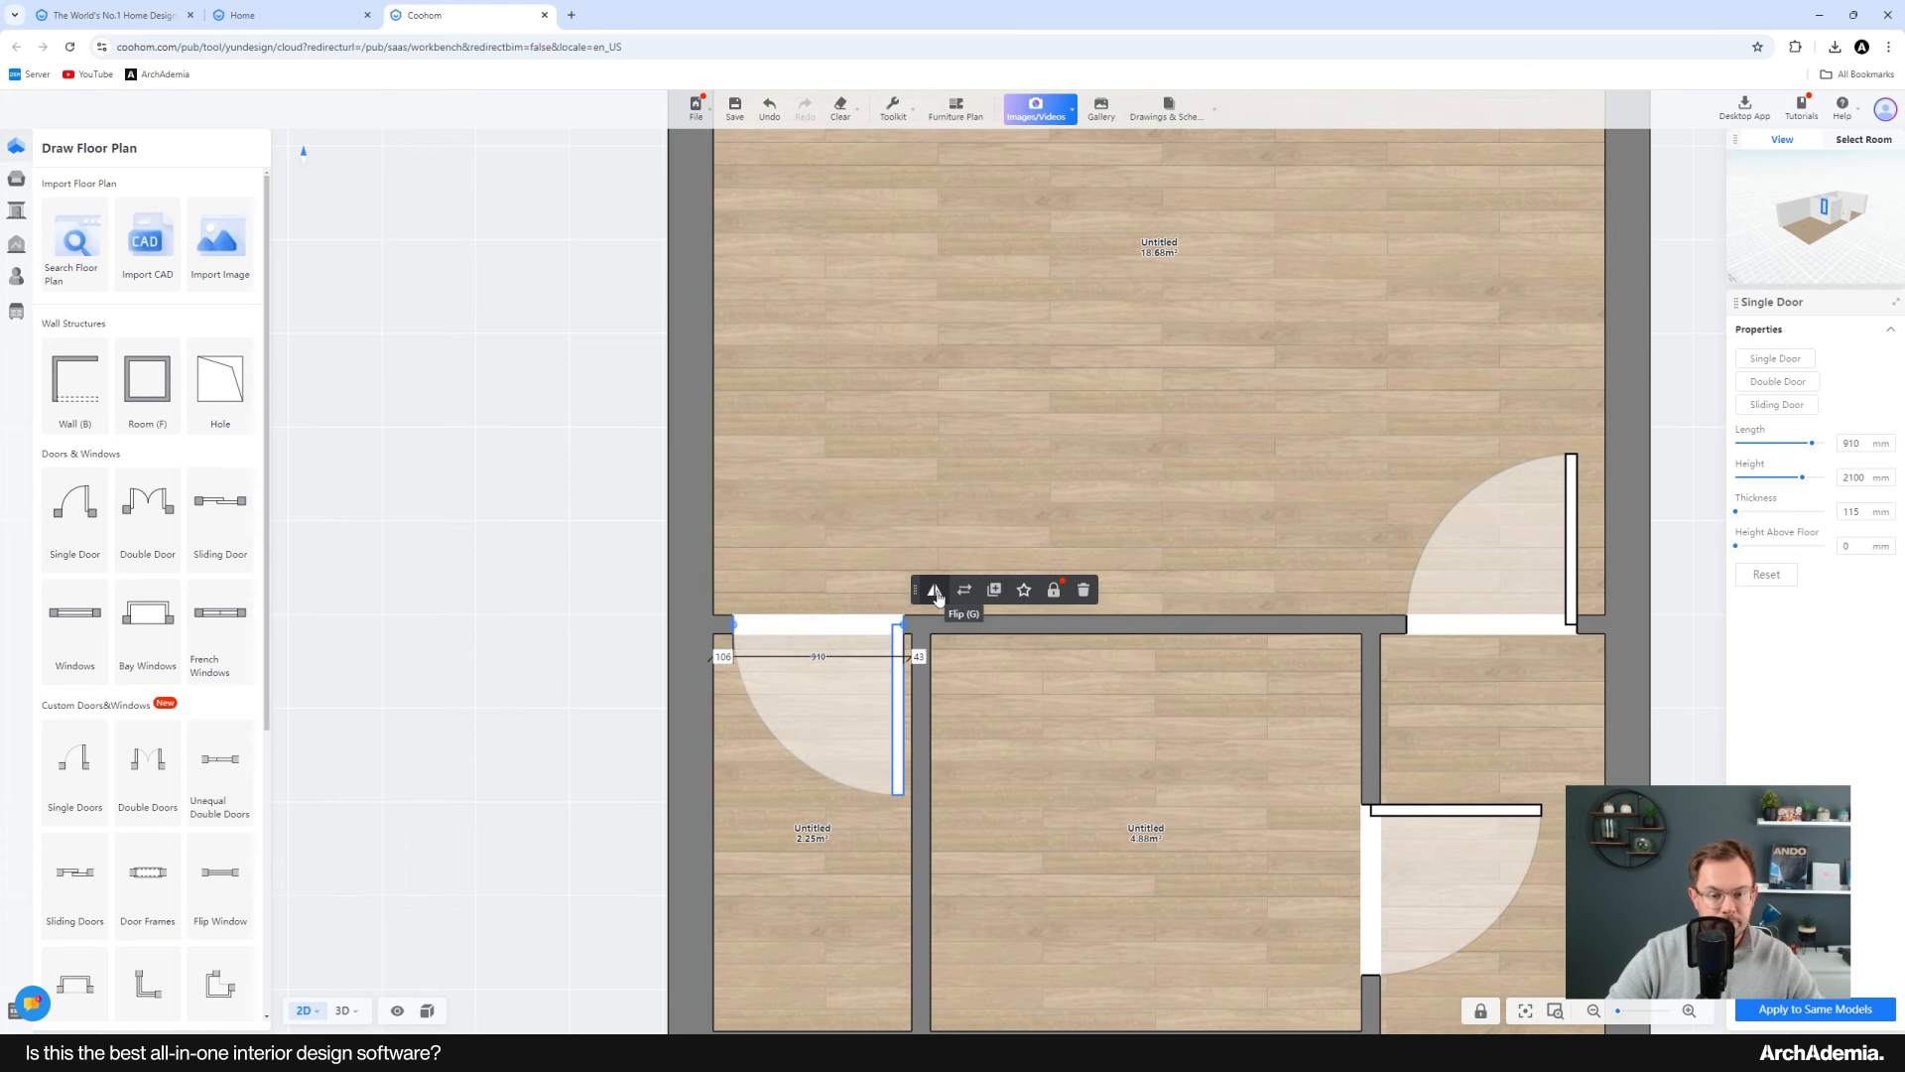
click(936, 590)
click(935, 590)
scroll(879, 672, up, 1)
scroll(879, 673, up, 1)
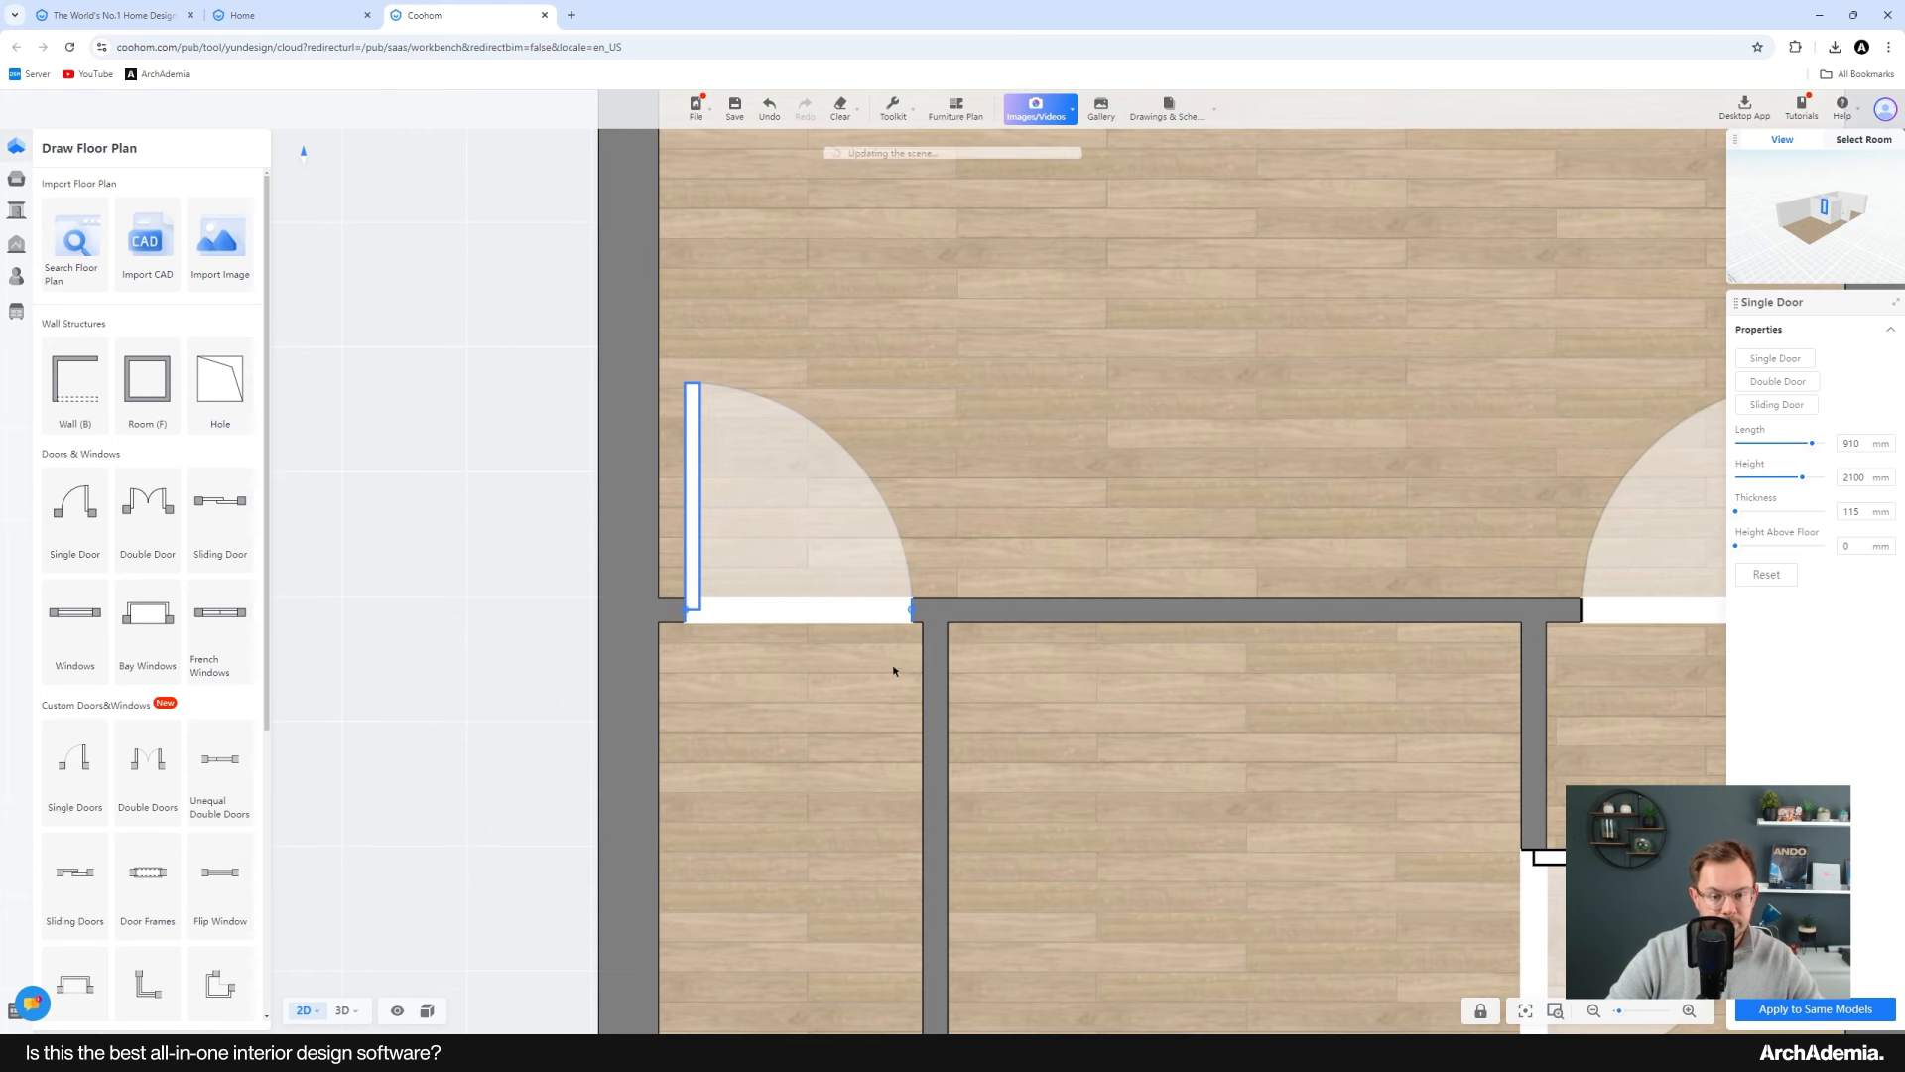
click(929, 653)
text(100)
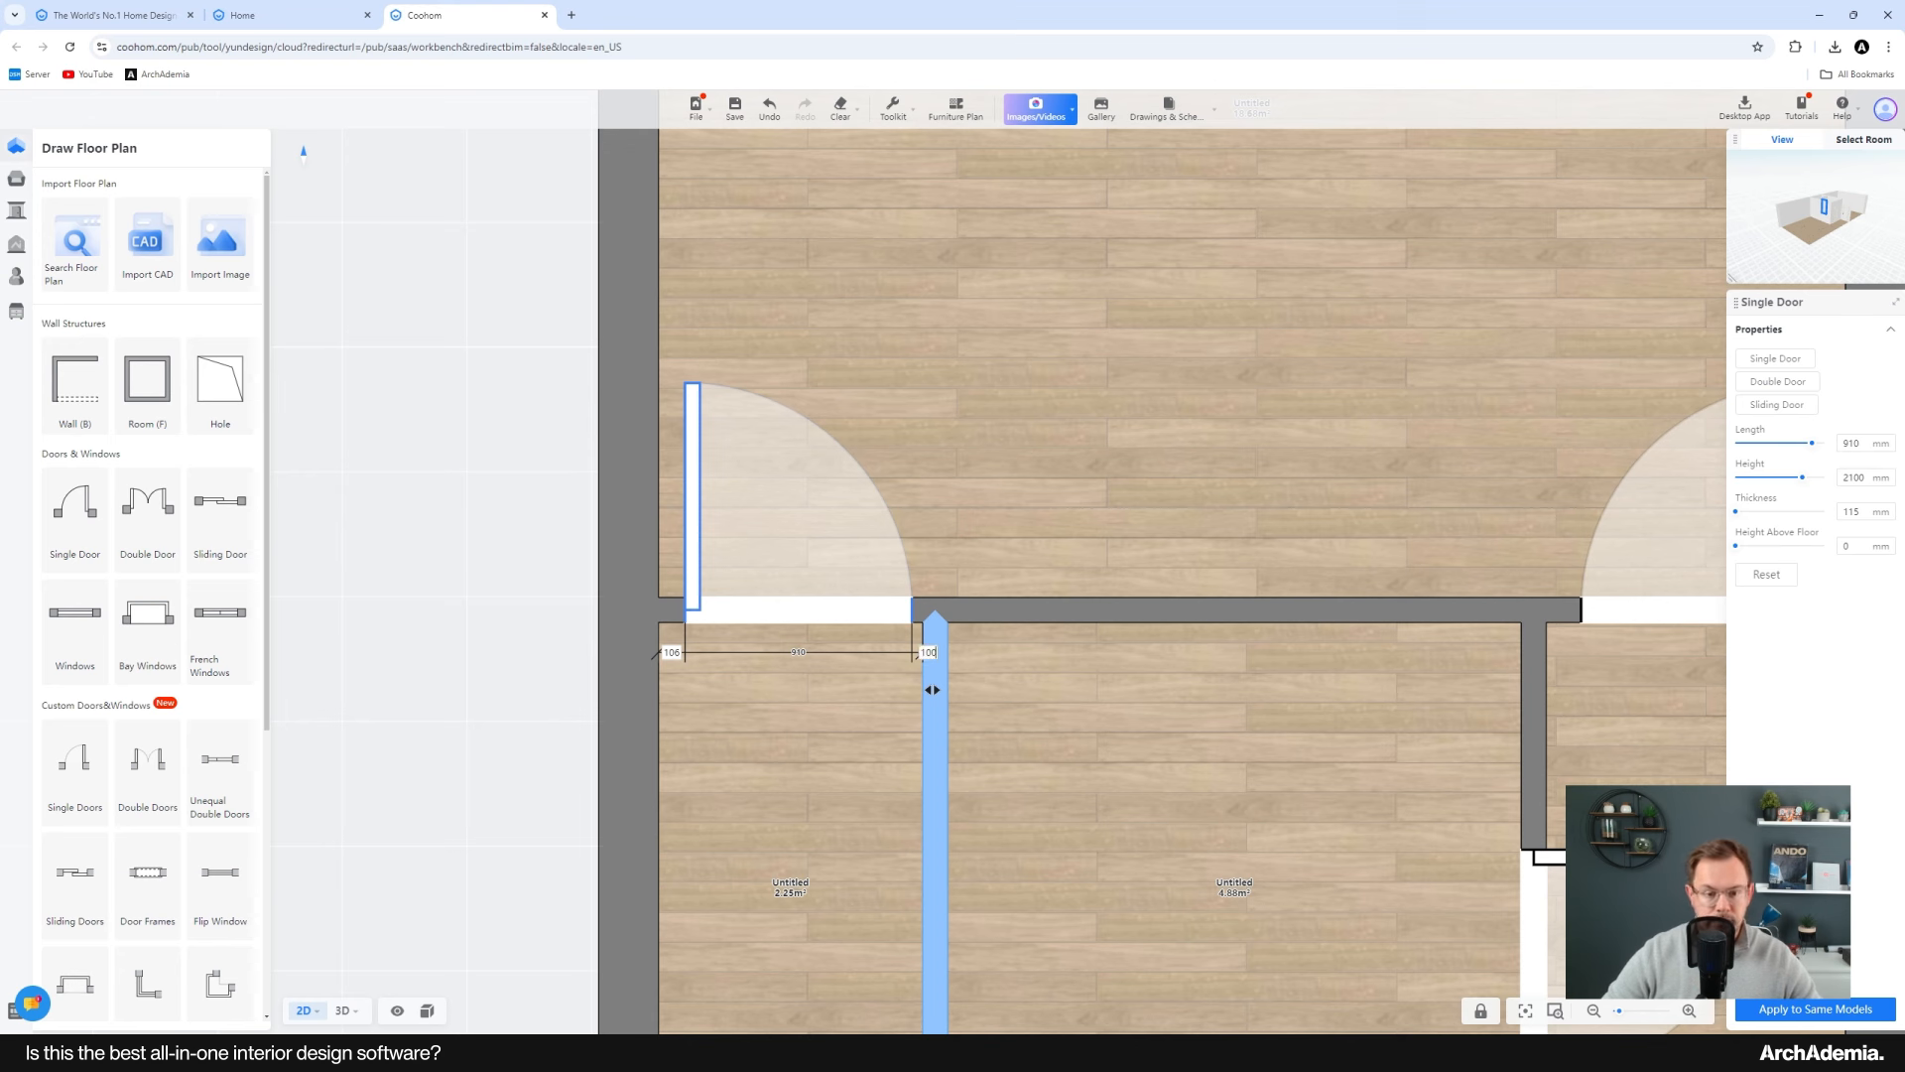
key(Return)
Step: Set the large upper room's room type to Bedroom
scroll(966, 347, down, 2)
click(638, 436)
scroll(638, 436, down, 2)
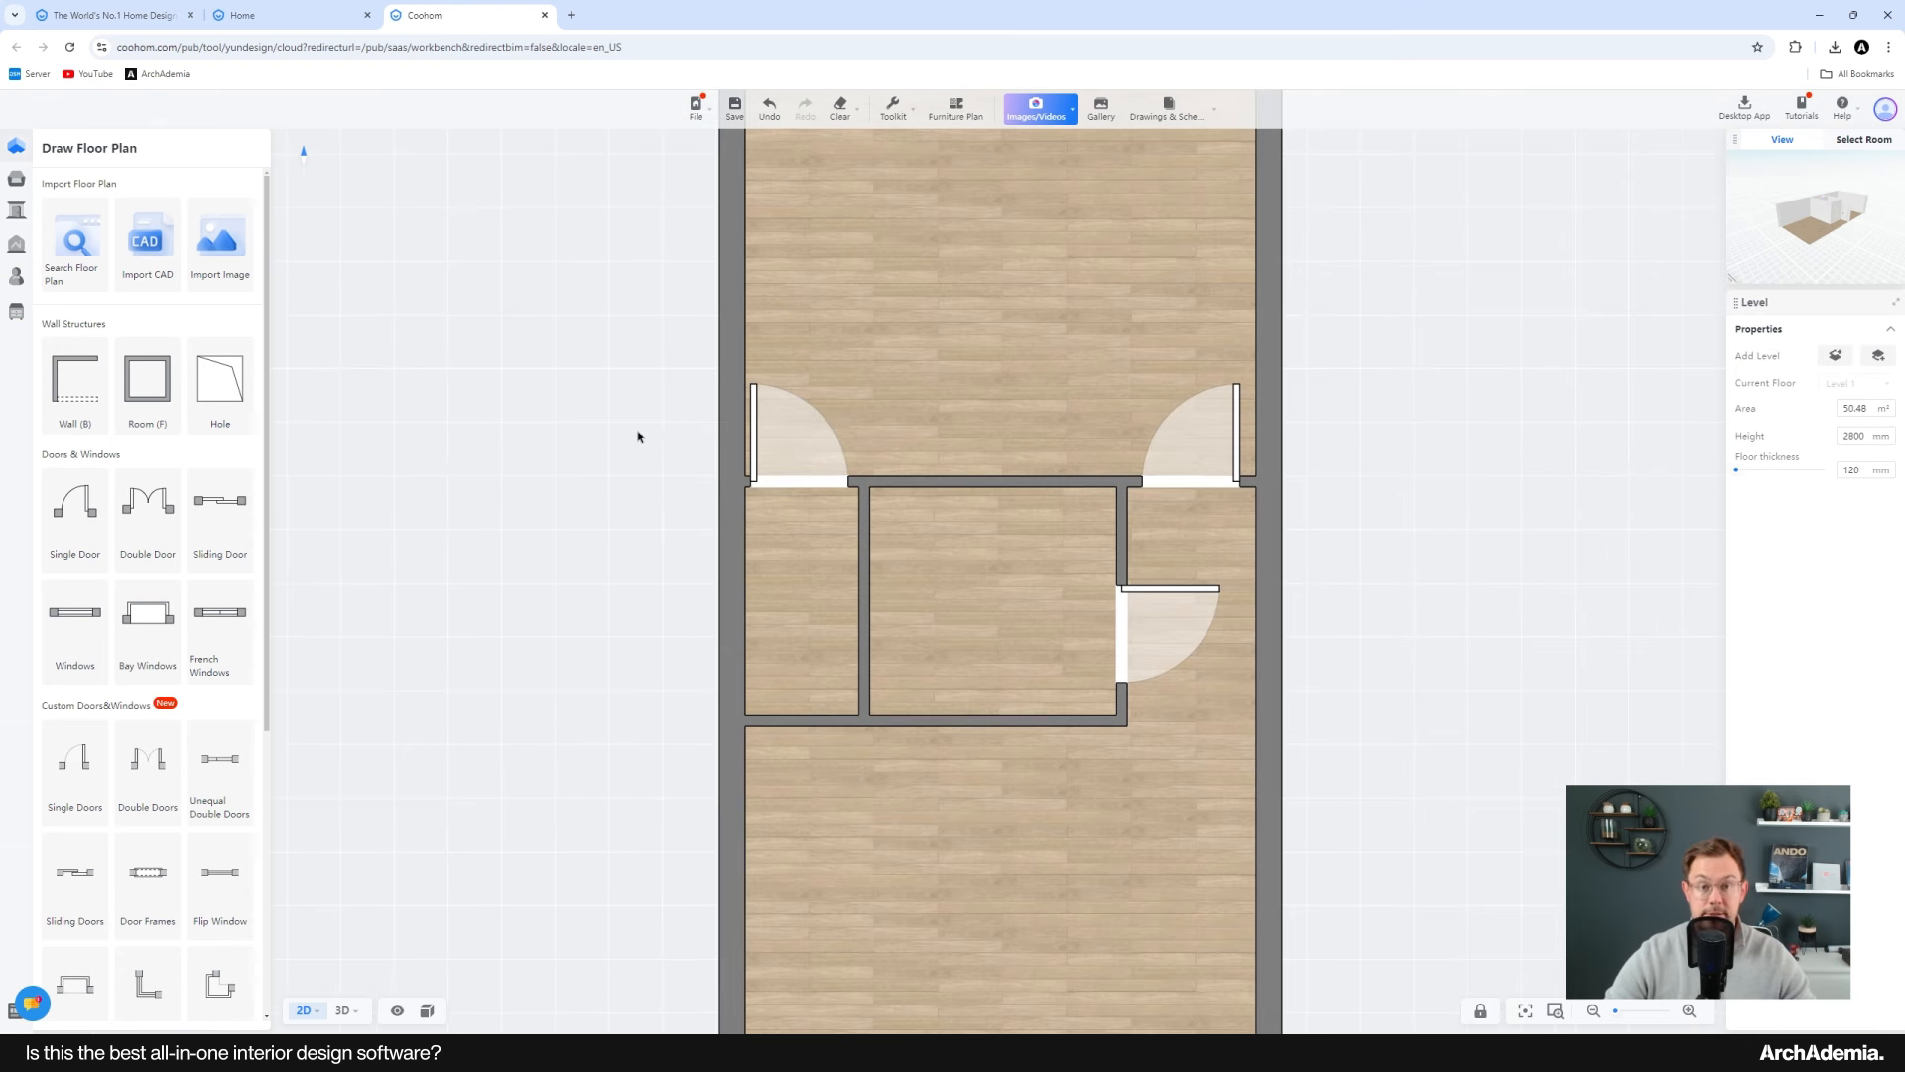
drag(609, 485, 622, 440)
scroll(622, 440, down, 1)
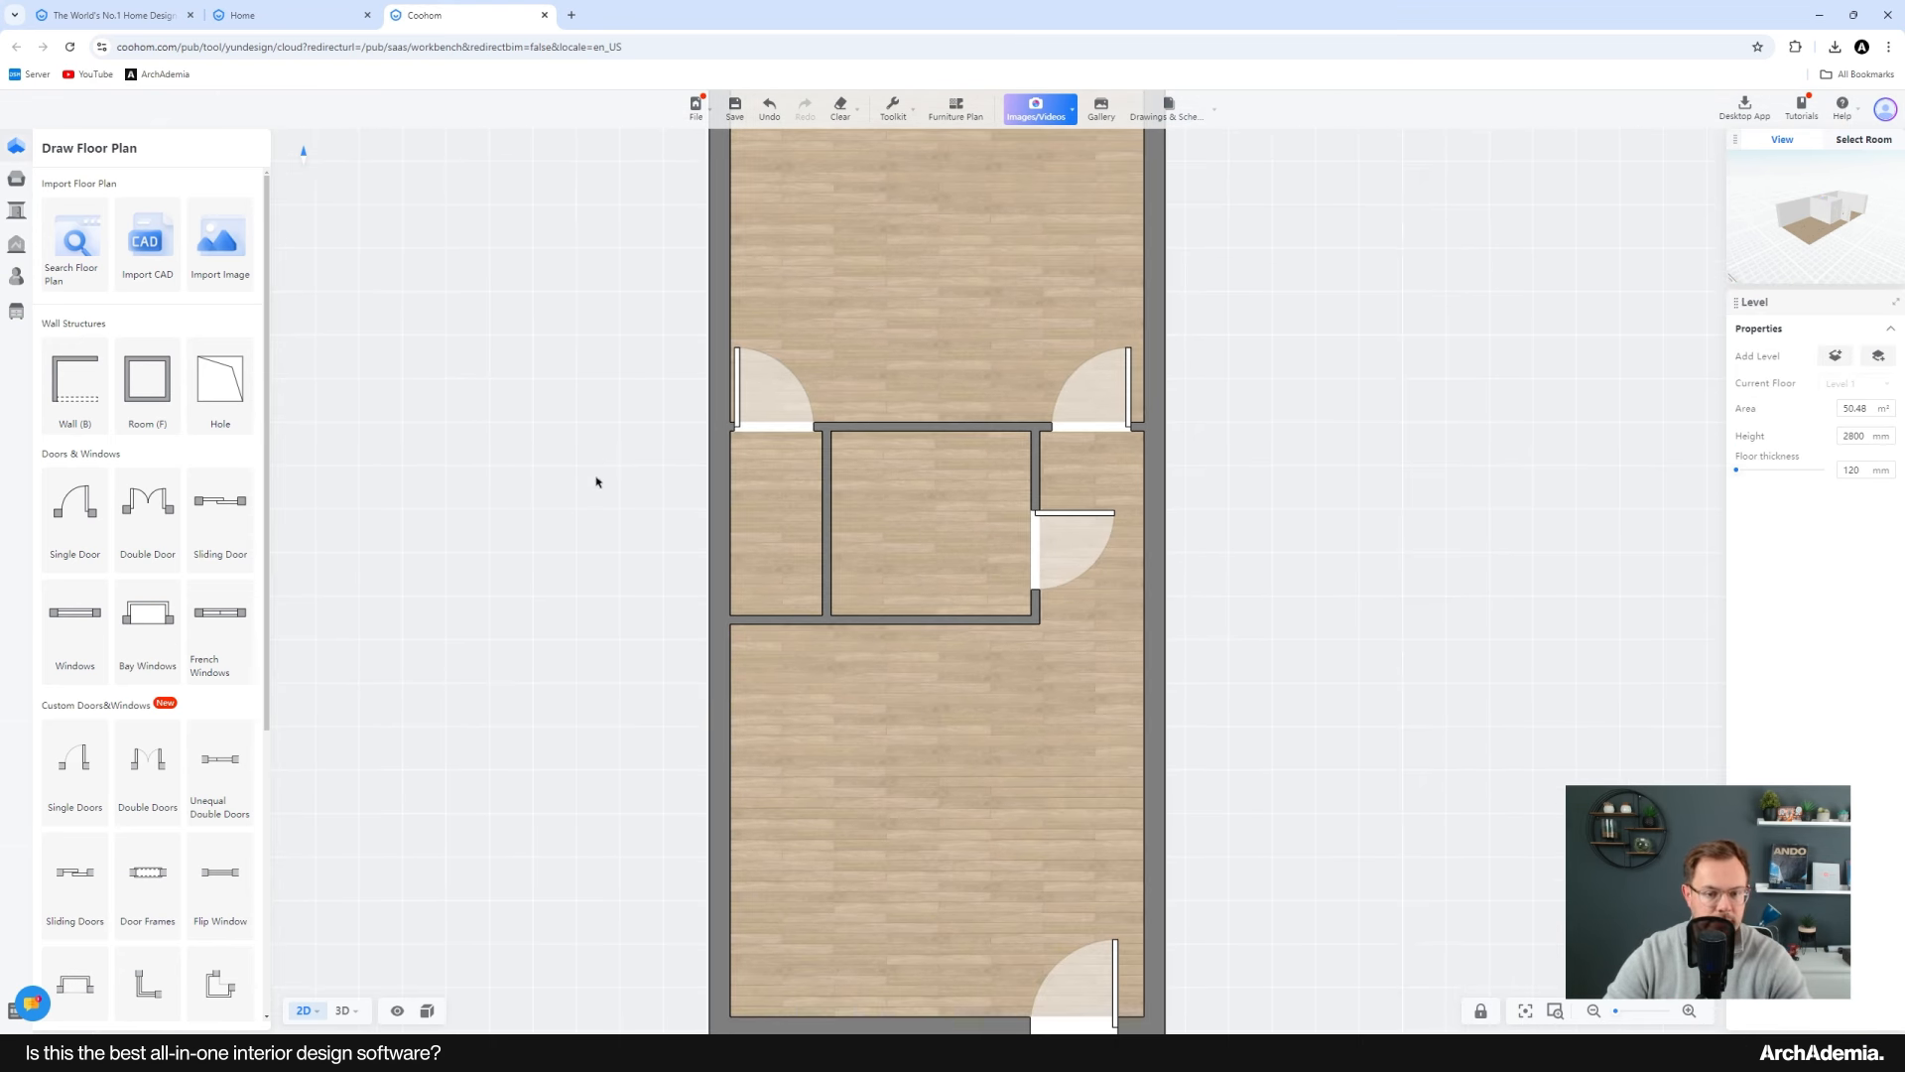
click(921, 389)
drag(952, 385, 950, 417)
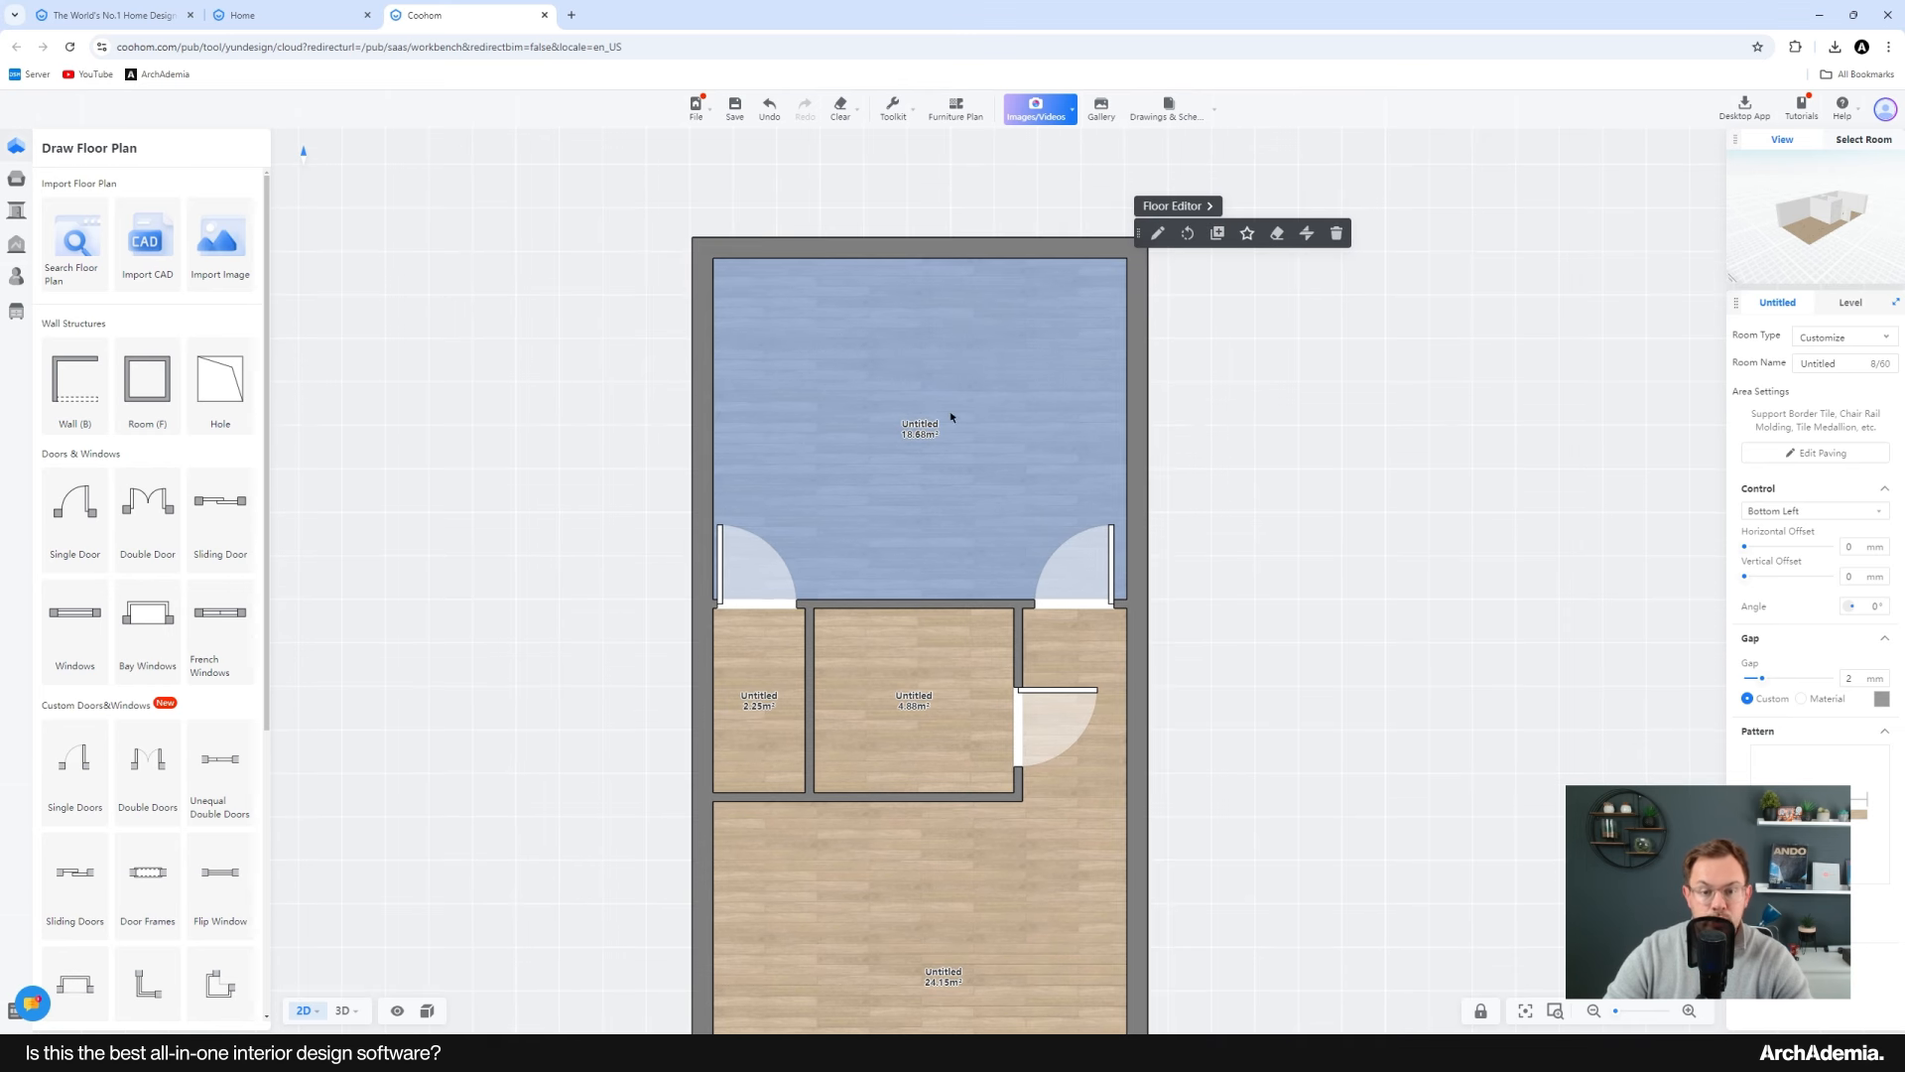
click(1835, 340)
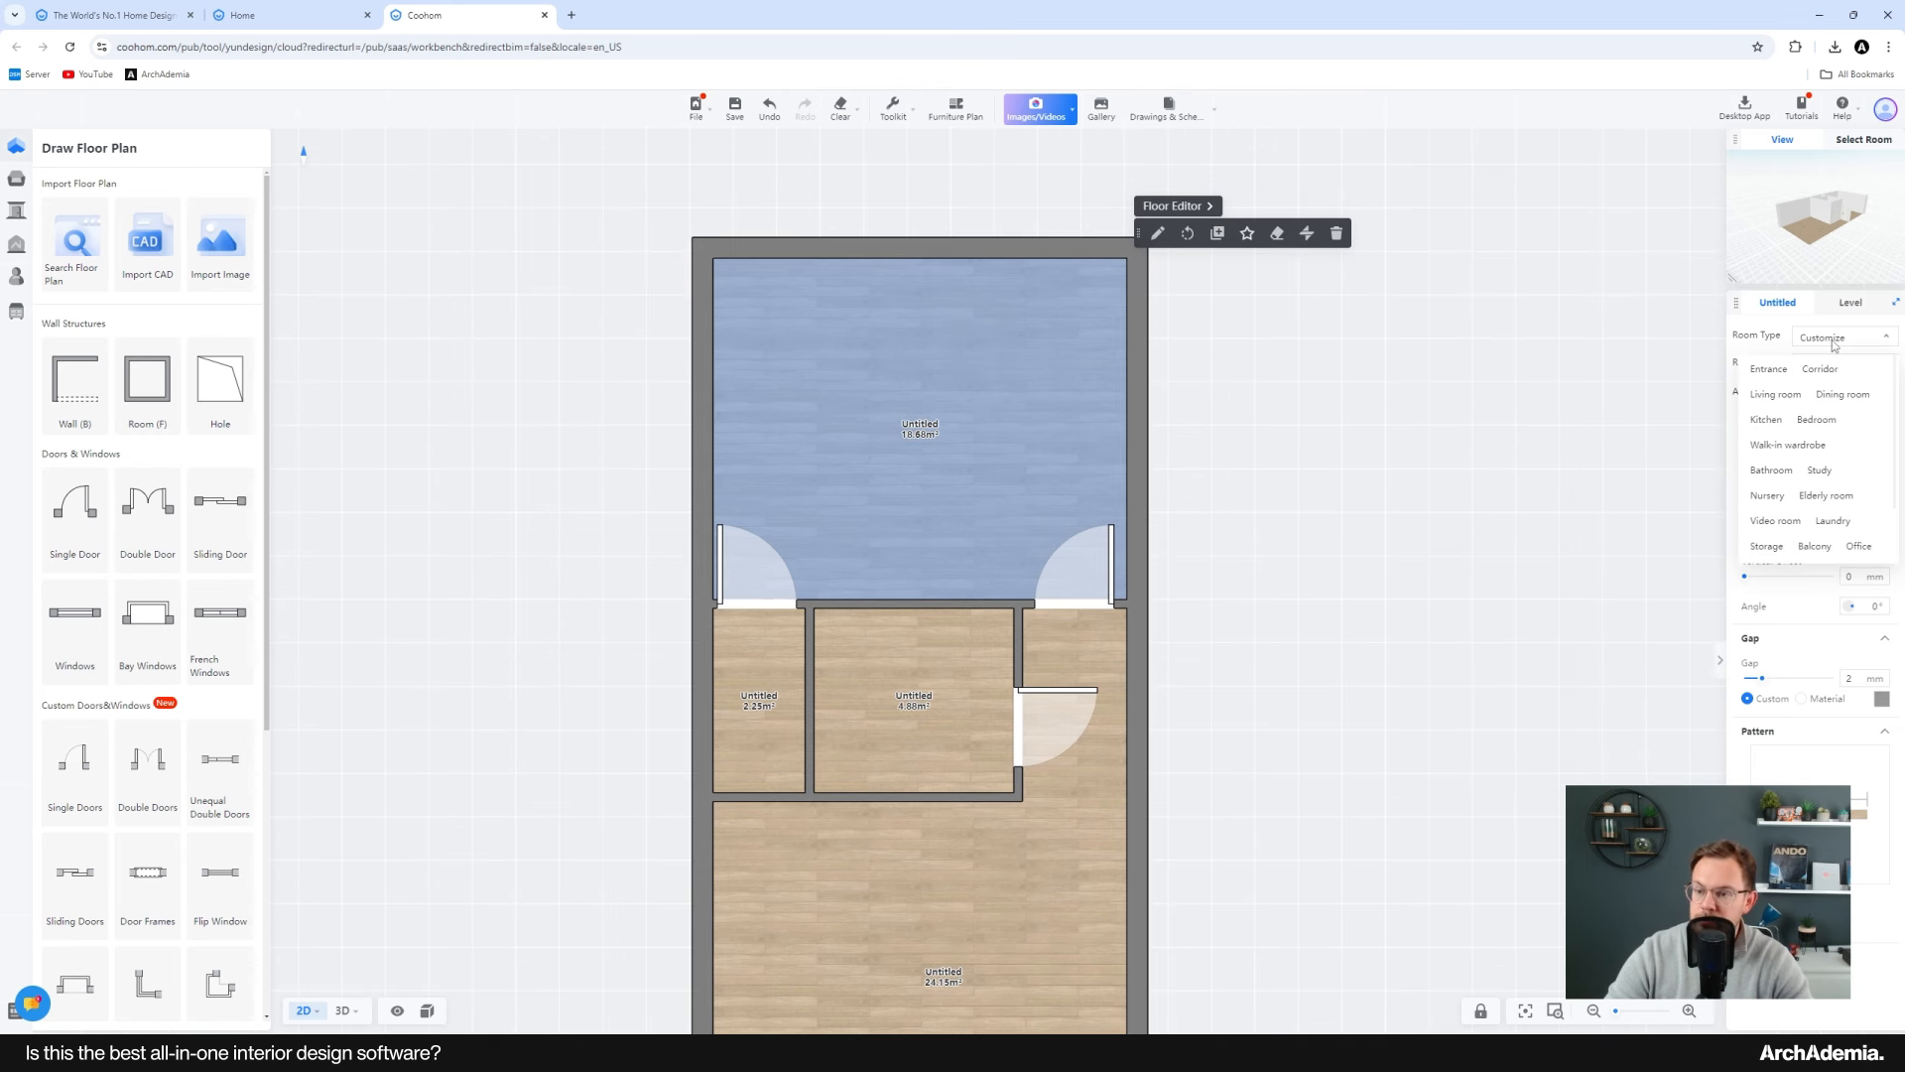
click(1810, 428)
Step: Set the middle room's room type to Bathroom
middle_drag(1266, 597, 1263, 509)
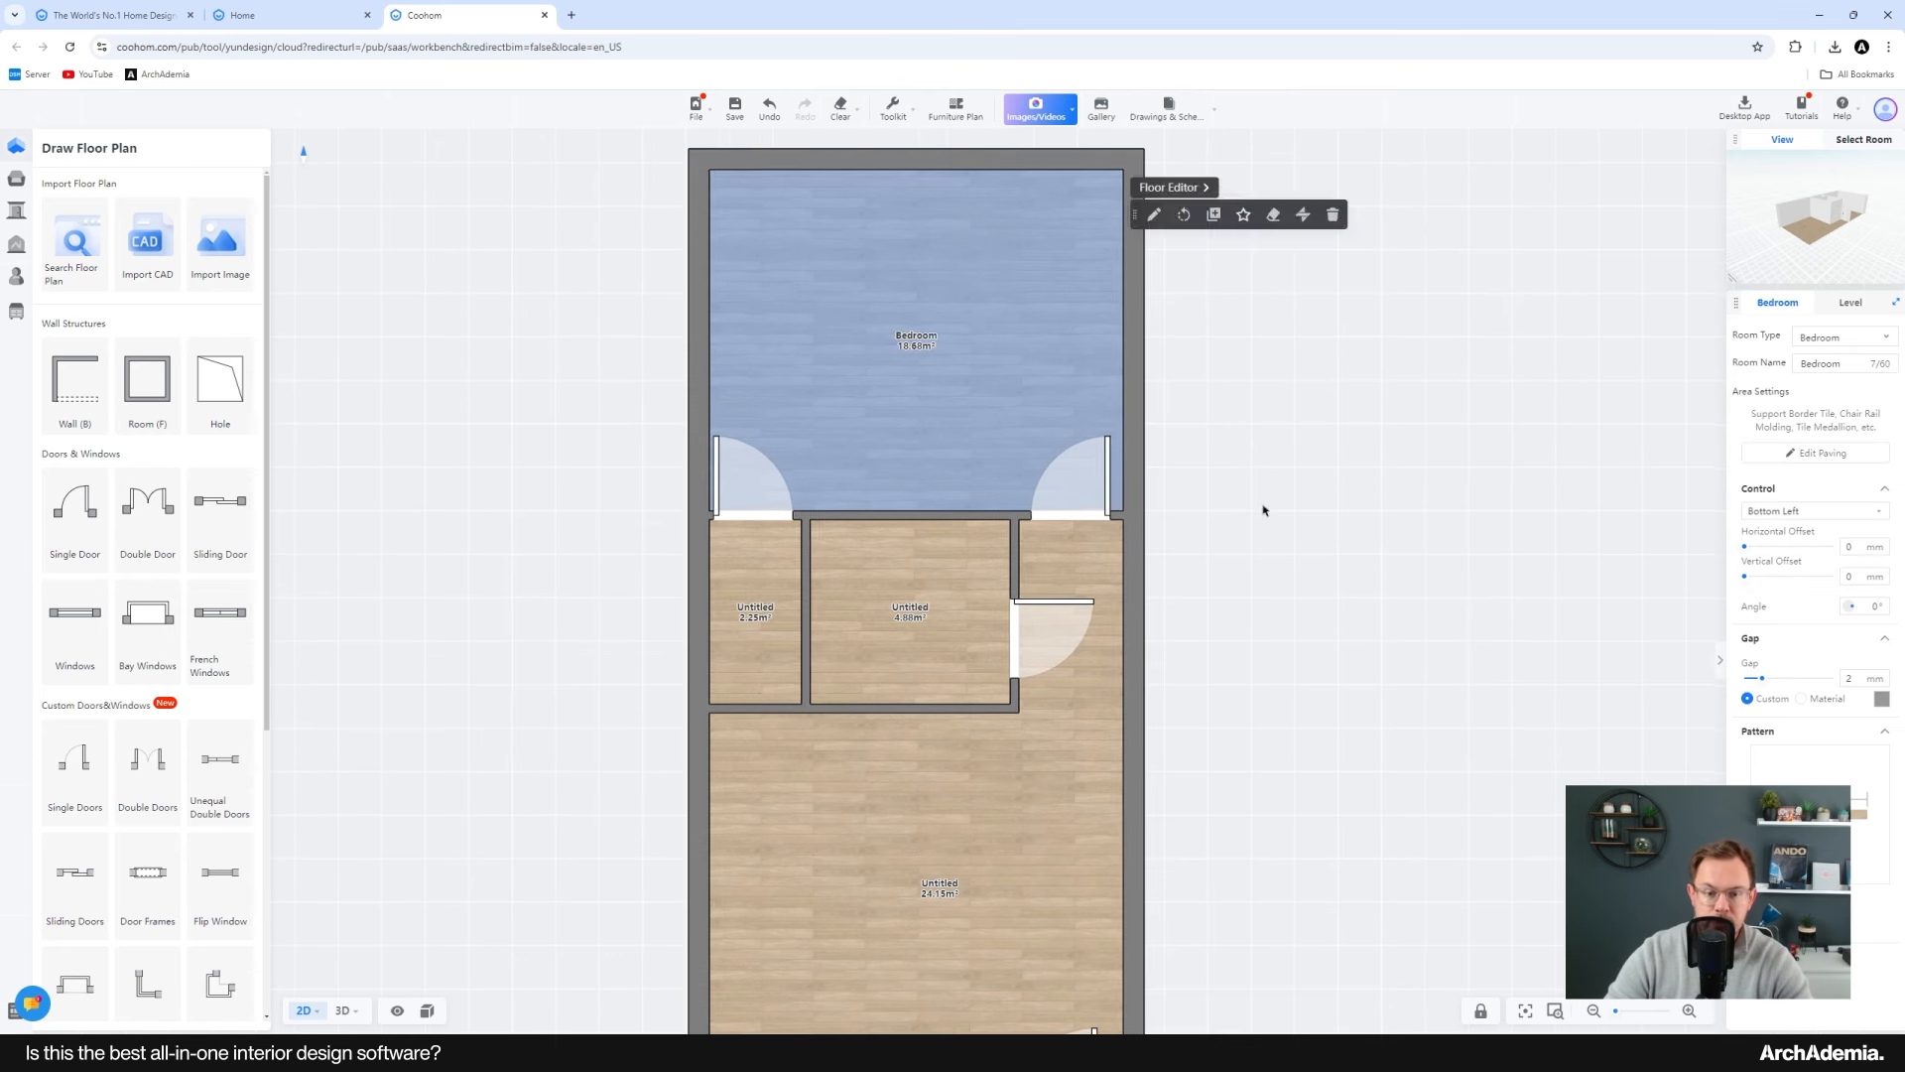
click(909, 613)
click(1838, 339)
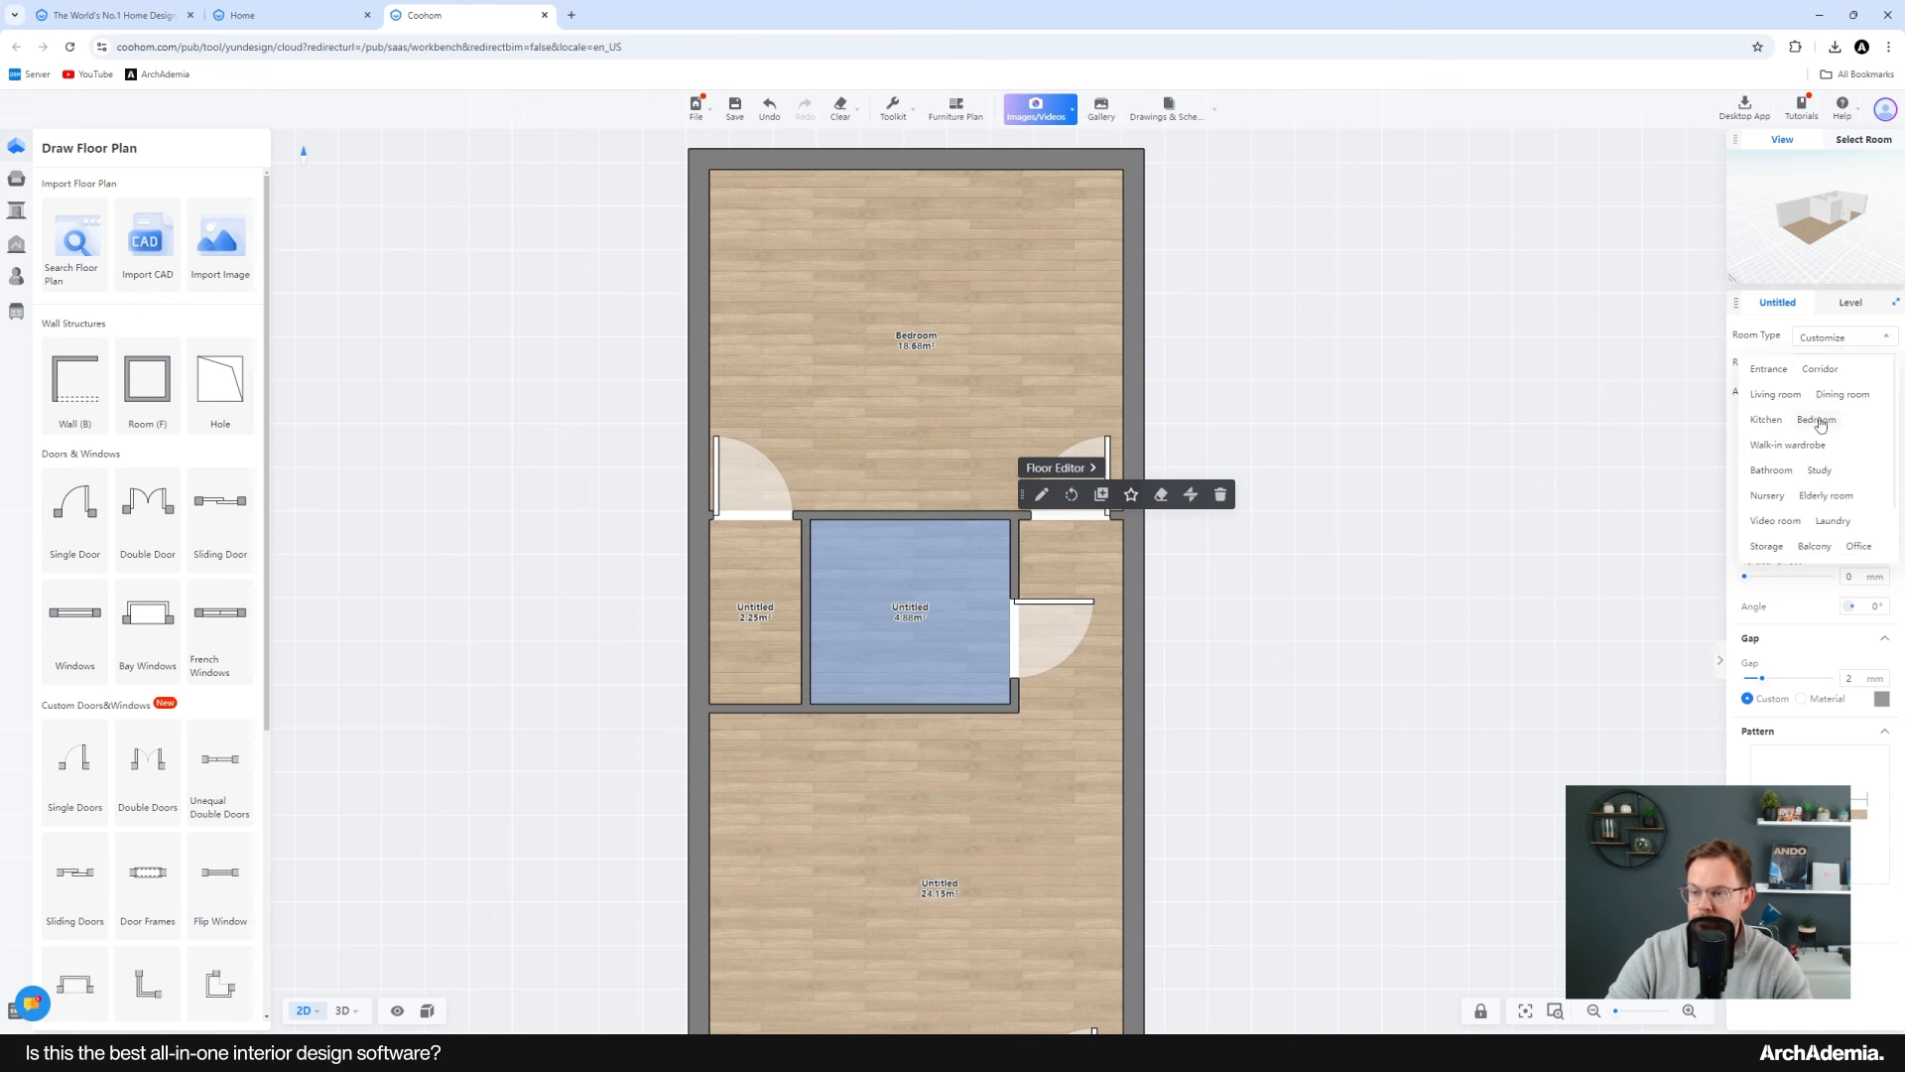
scroll(1850, 433, down, 2)
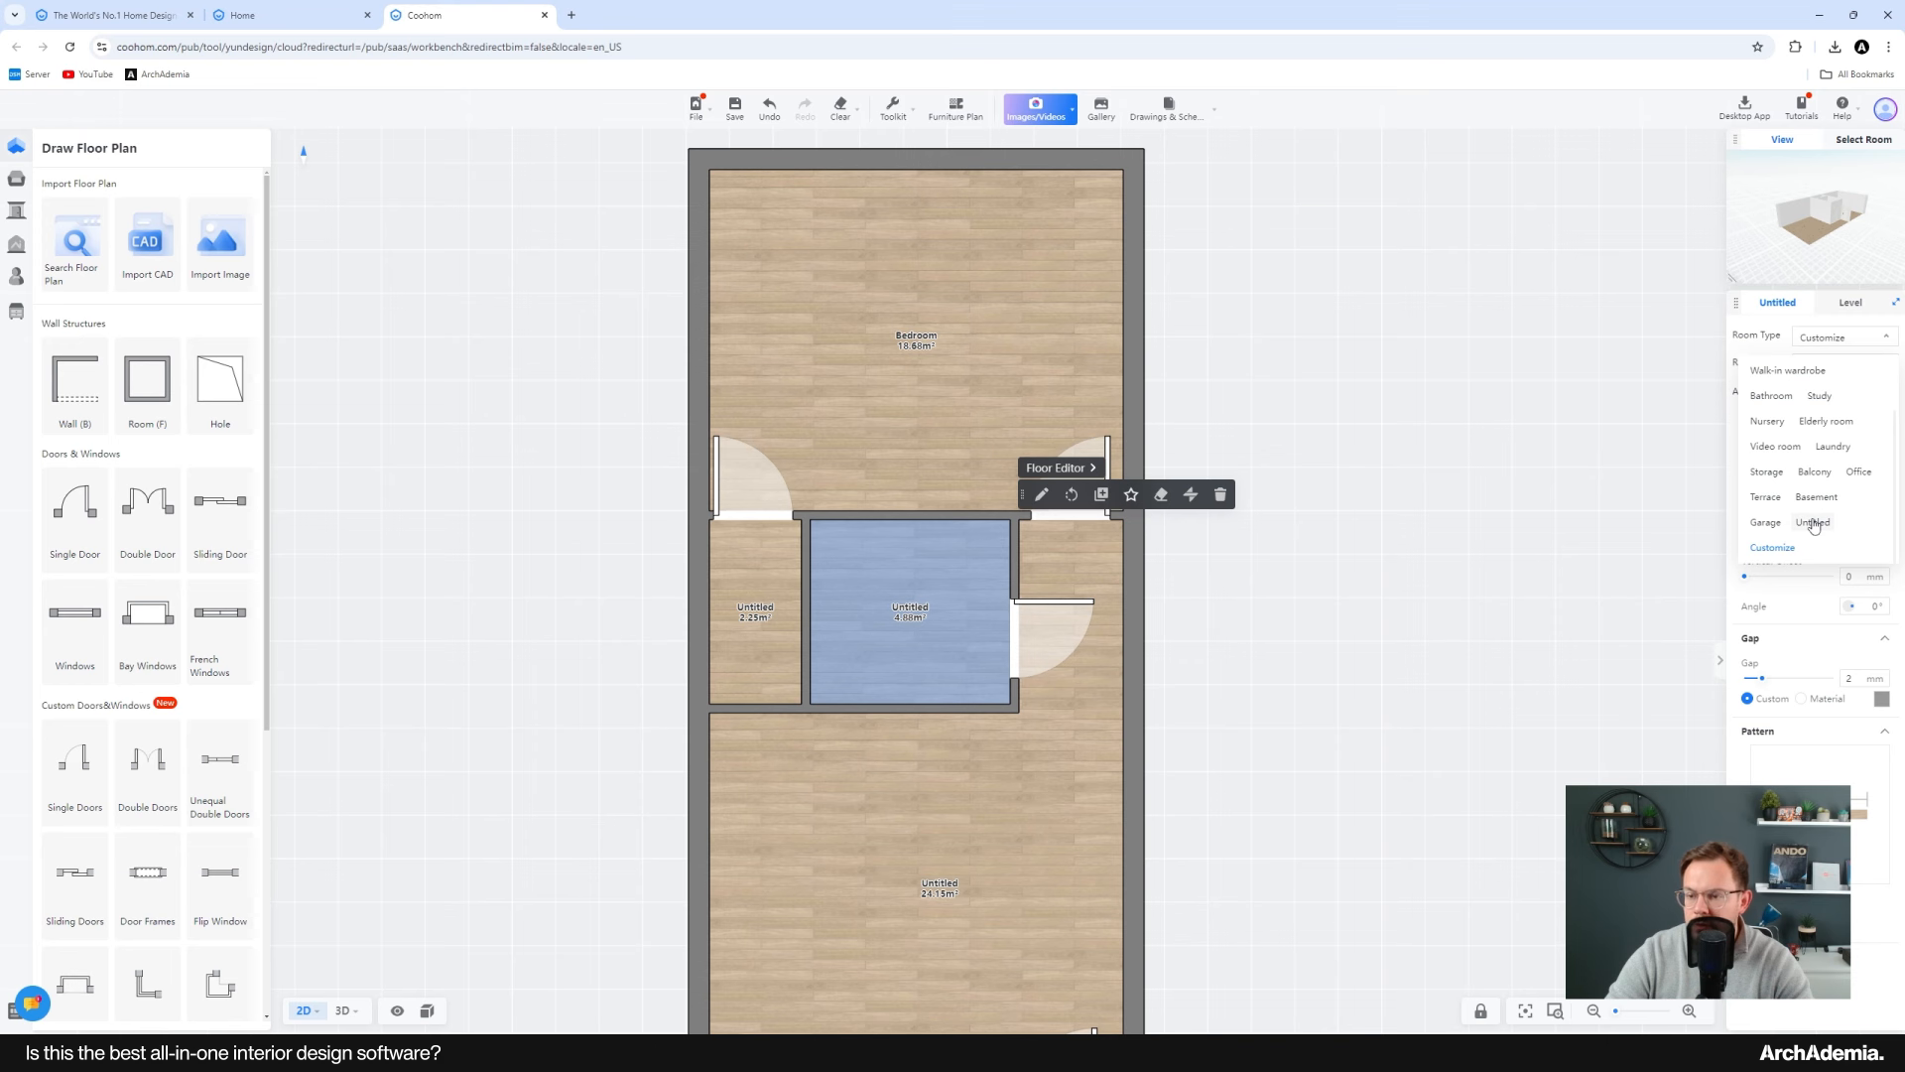
click(1772, 395)
Step: Set the small left room's room type to Storage
scroll(757, 608, up, 1)
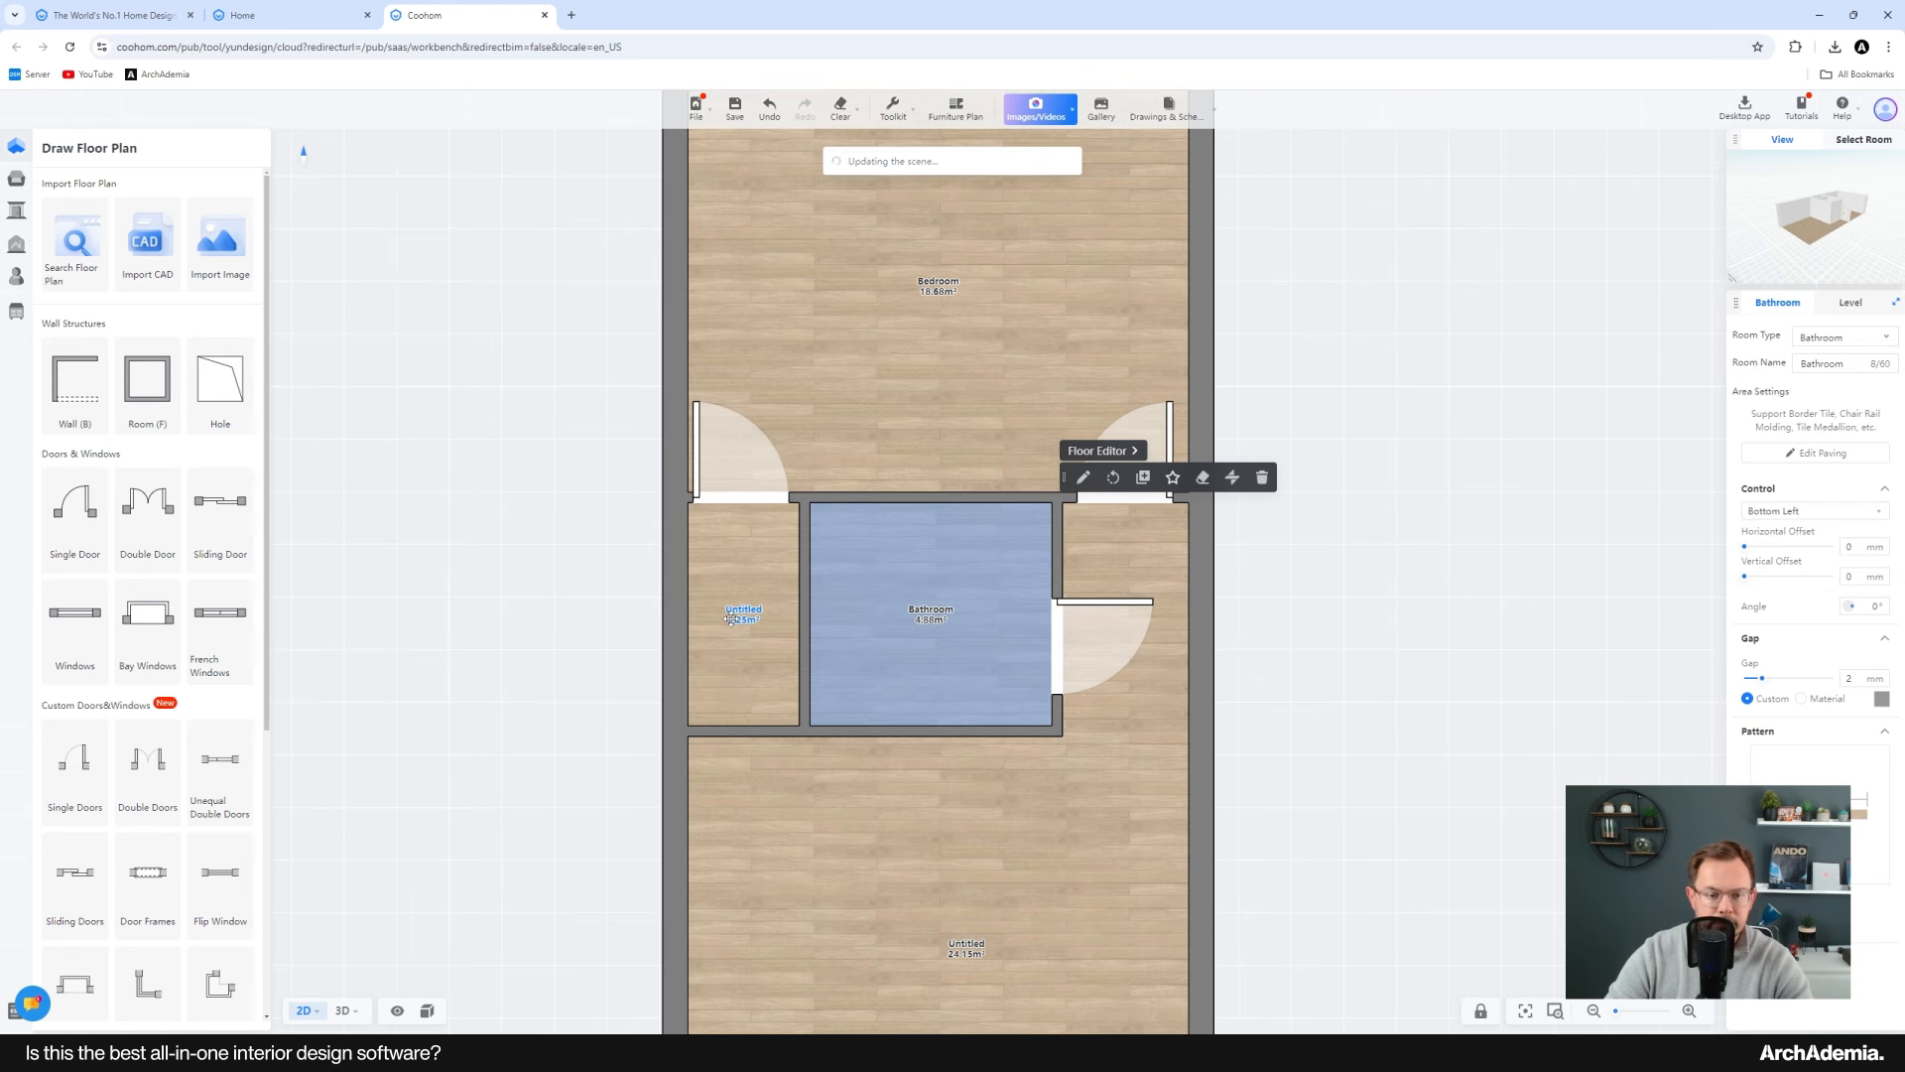
click(731, 619)
click(1838, 339)
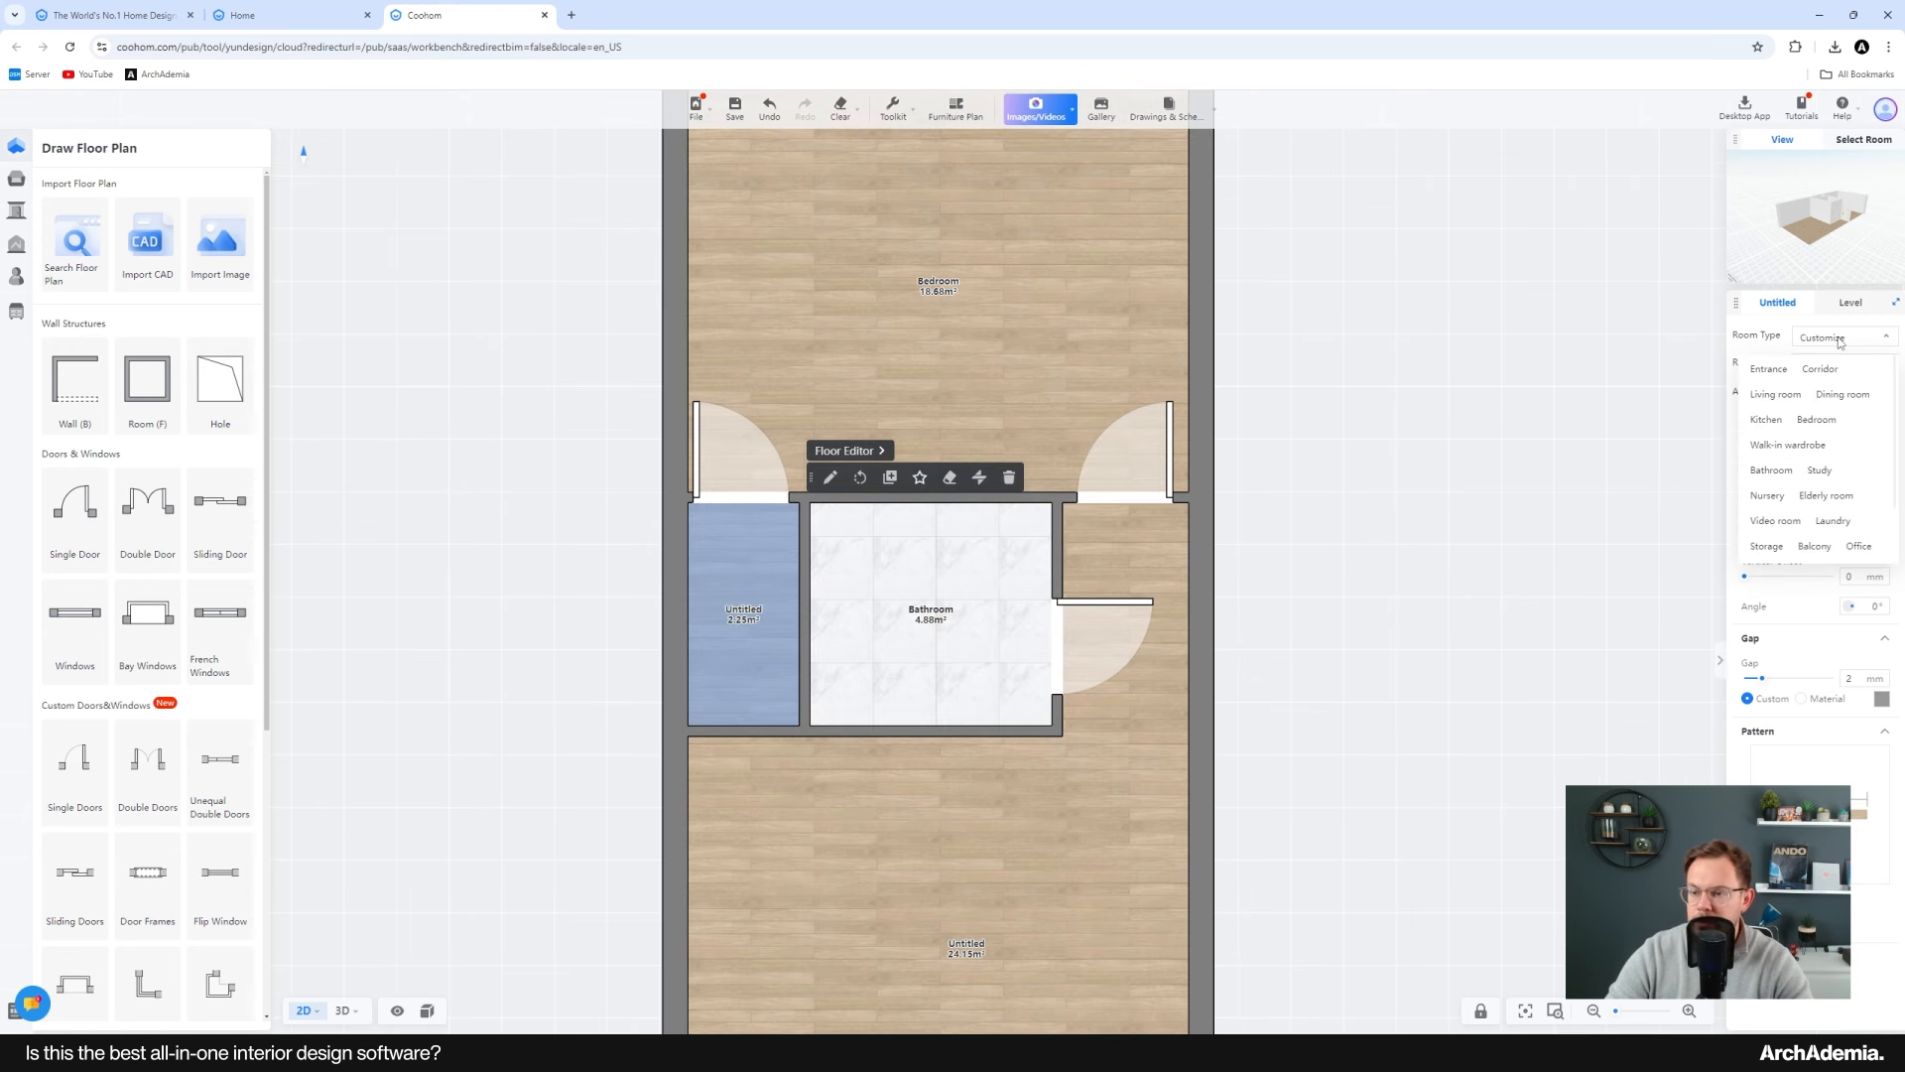
click(1766, 546)
drag(1308, 736, 1327, 446)
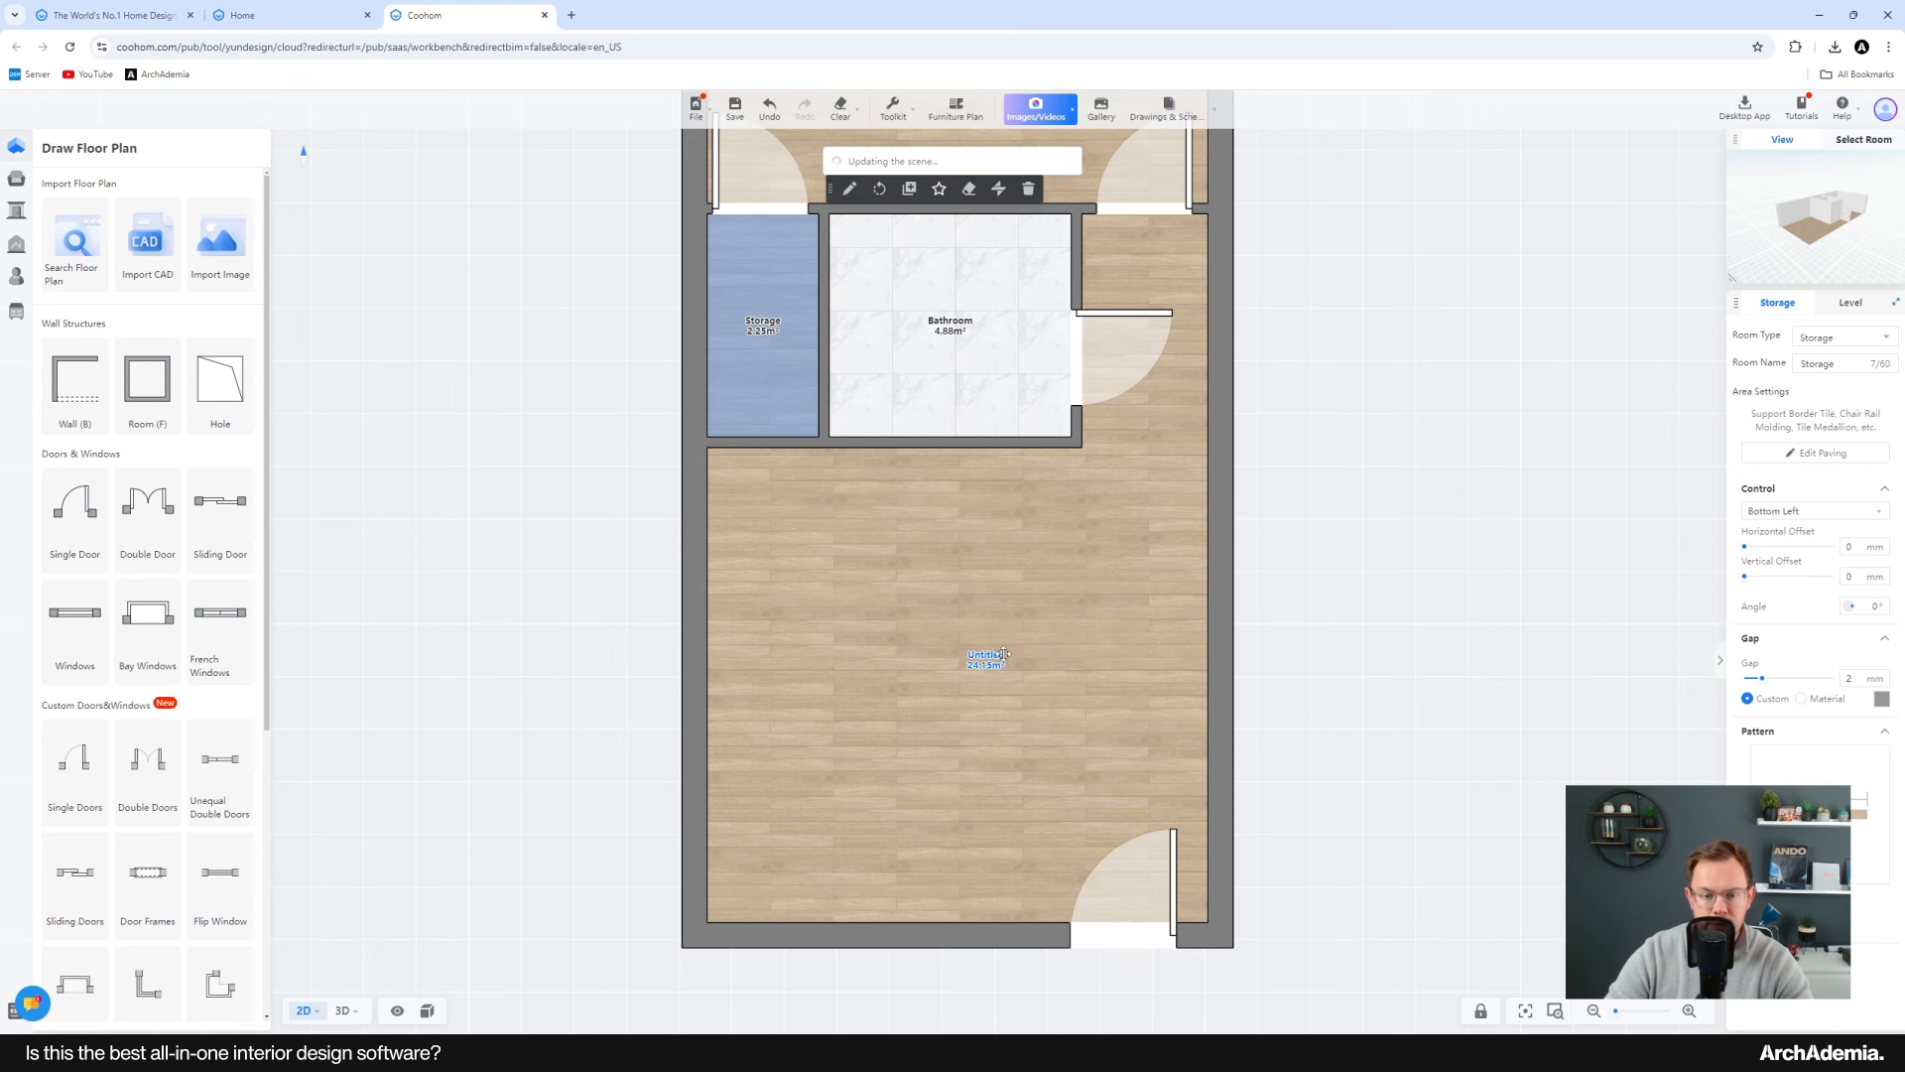
Step: Set the large lower room's room type to Living room
click(969, 467)
drag(969, 466, 977, 558)
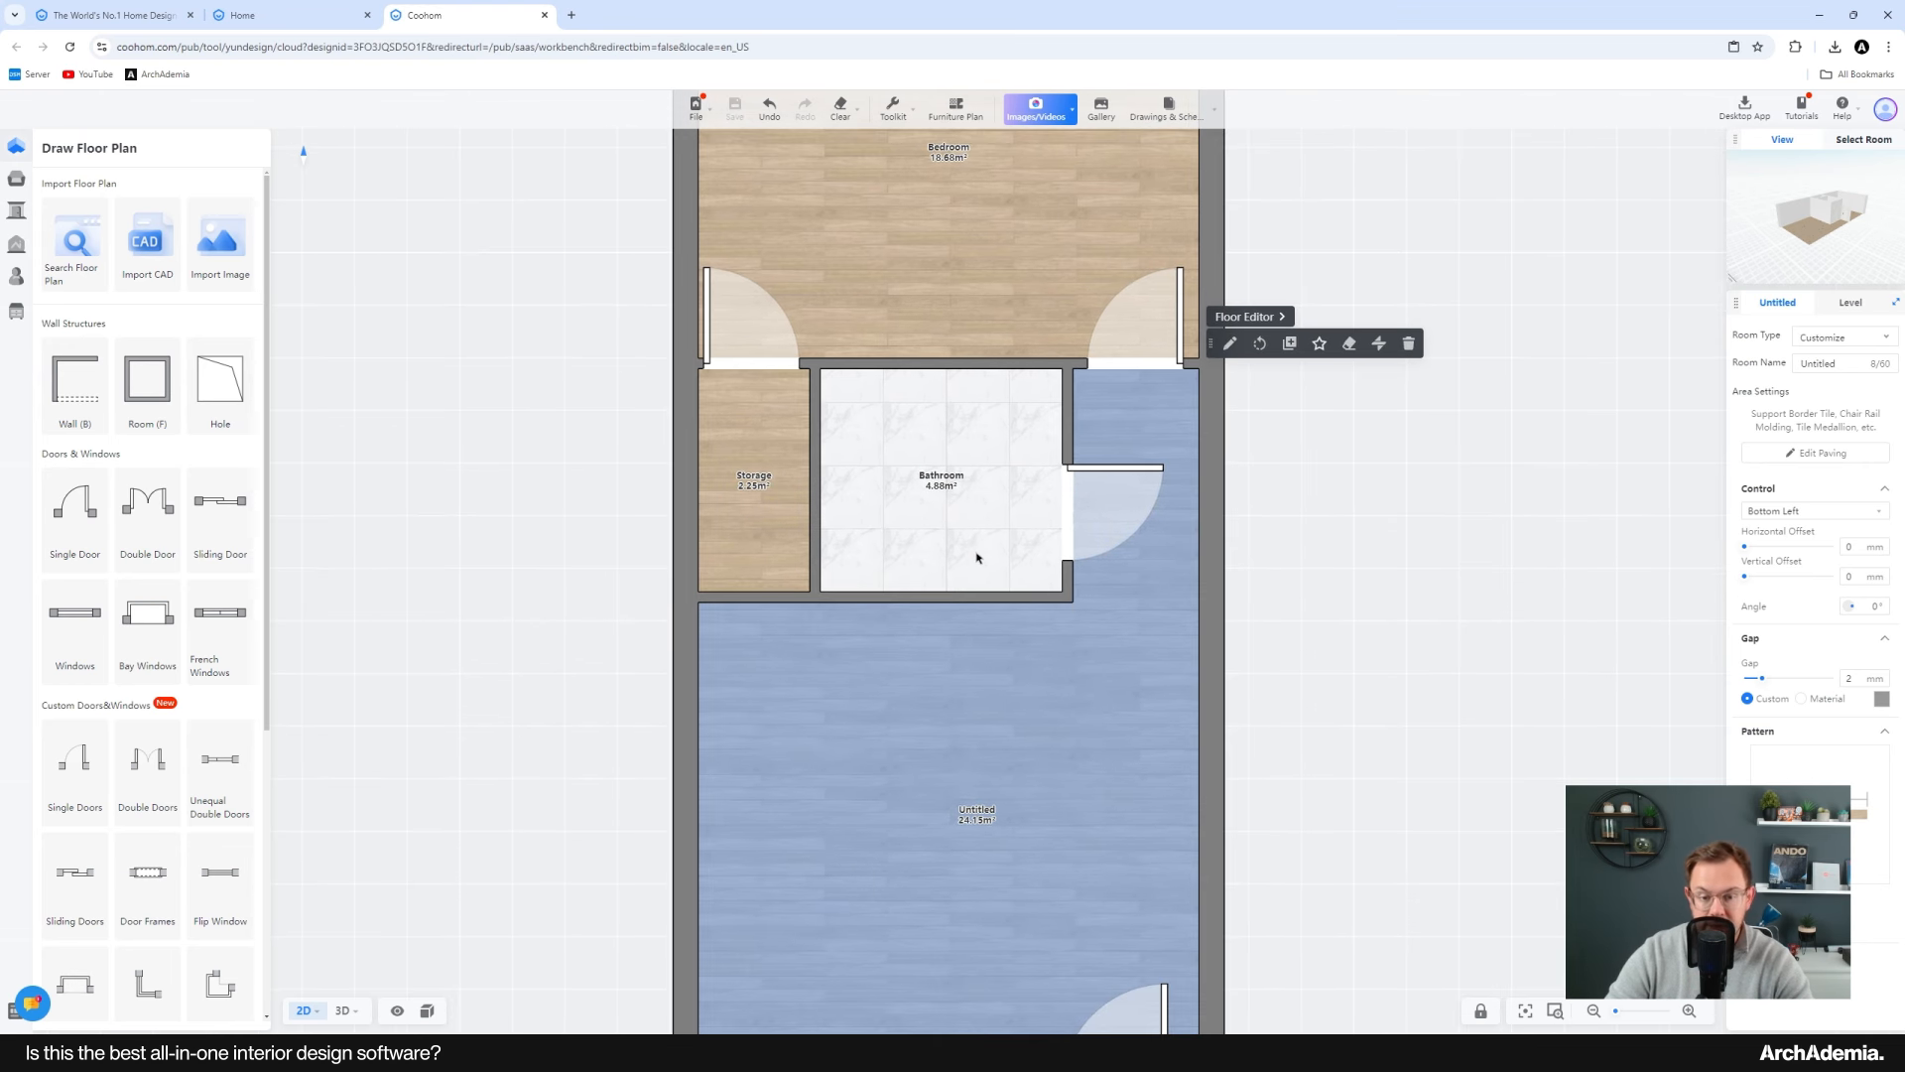
drag(1157, 622, 1160, 584)
click(1844, 339)
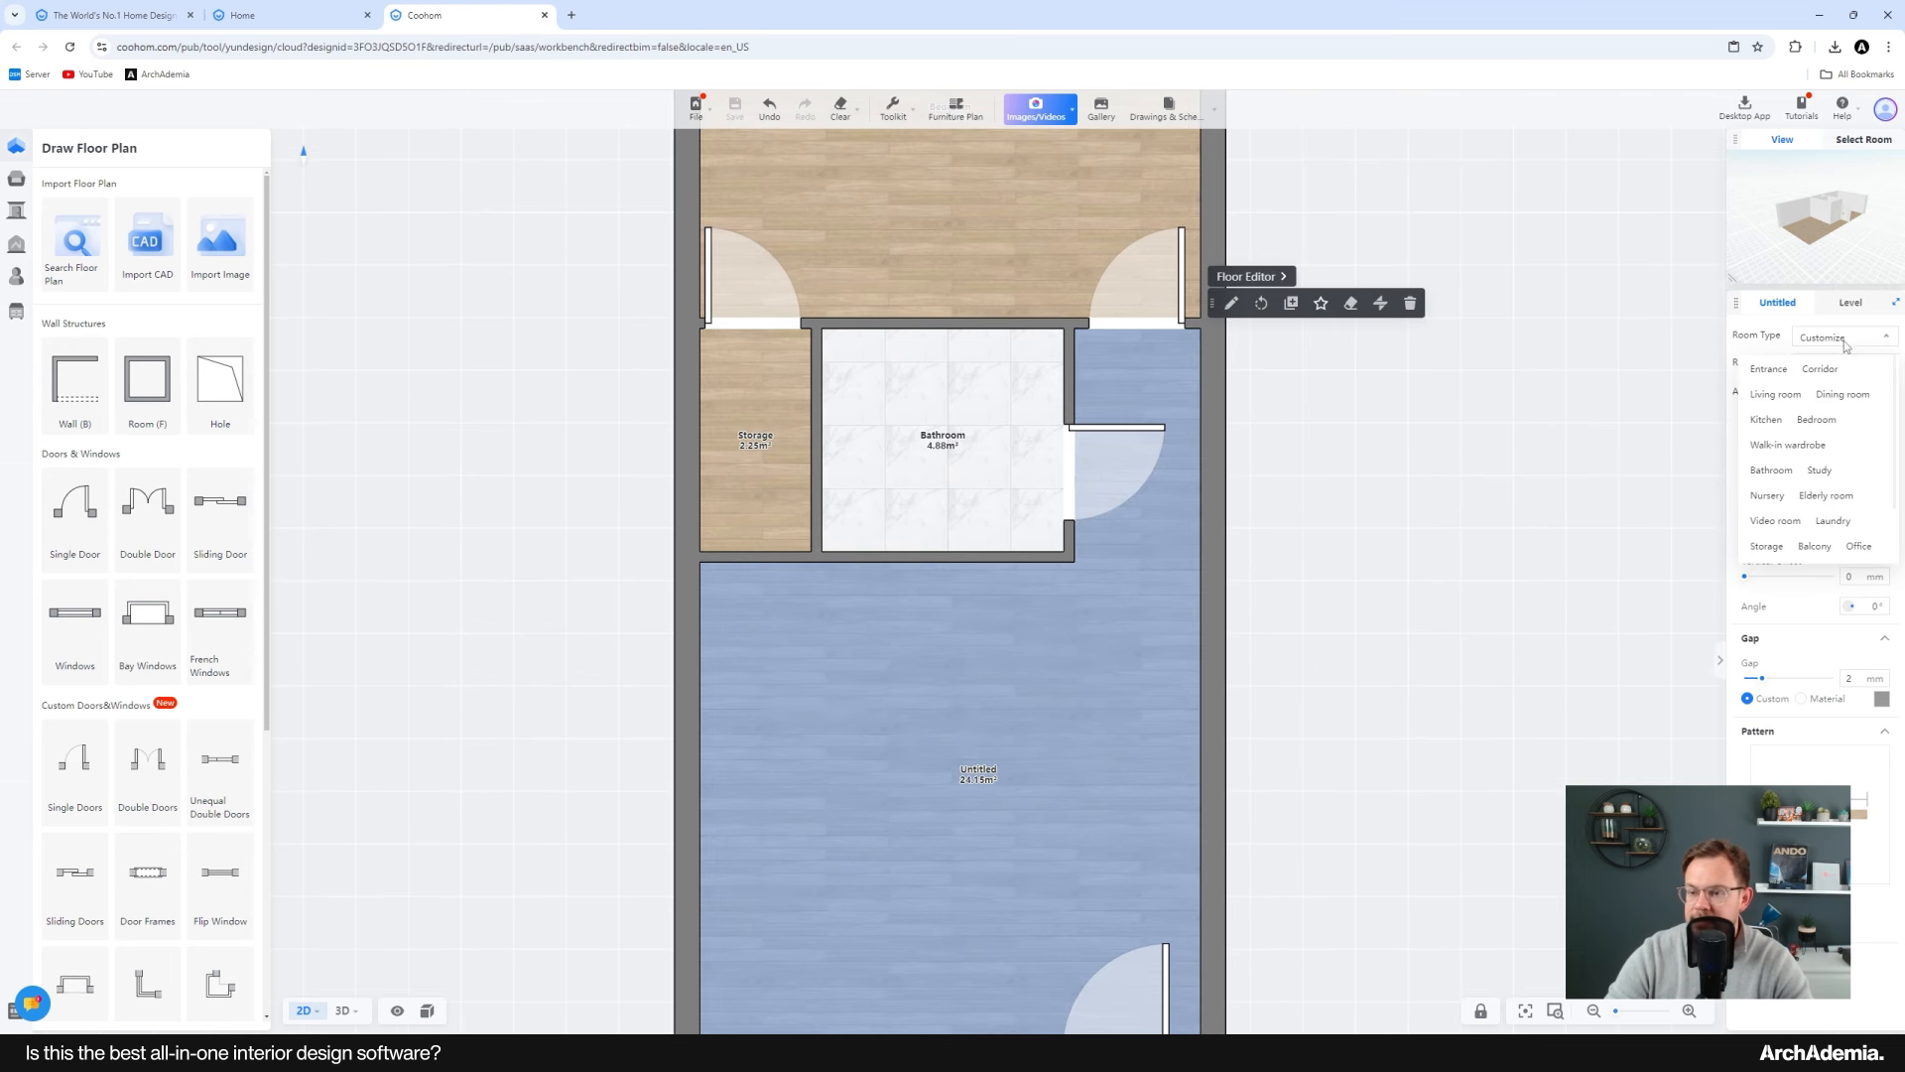
click(1776, 395)
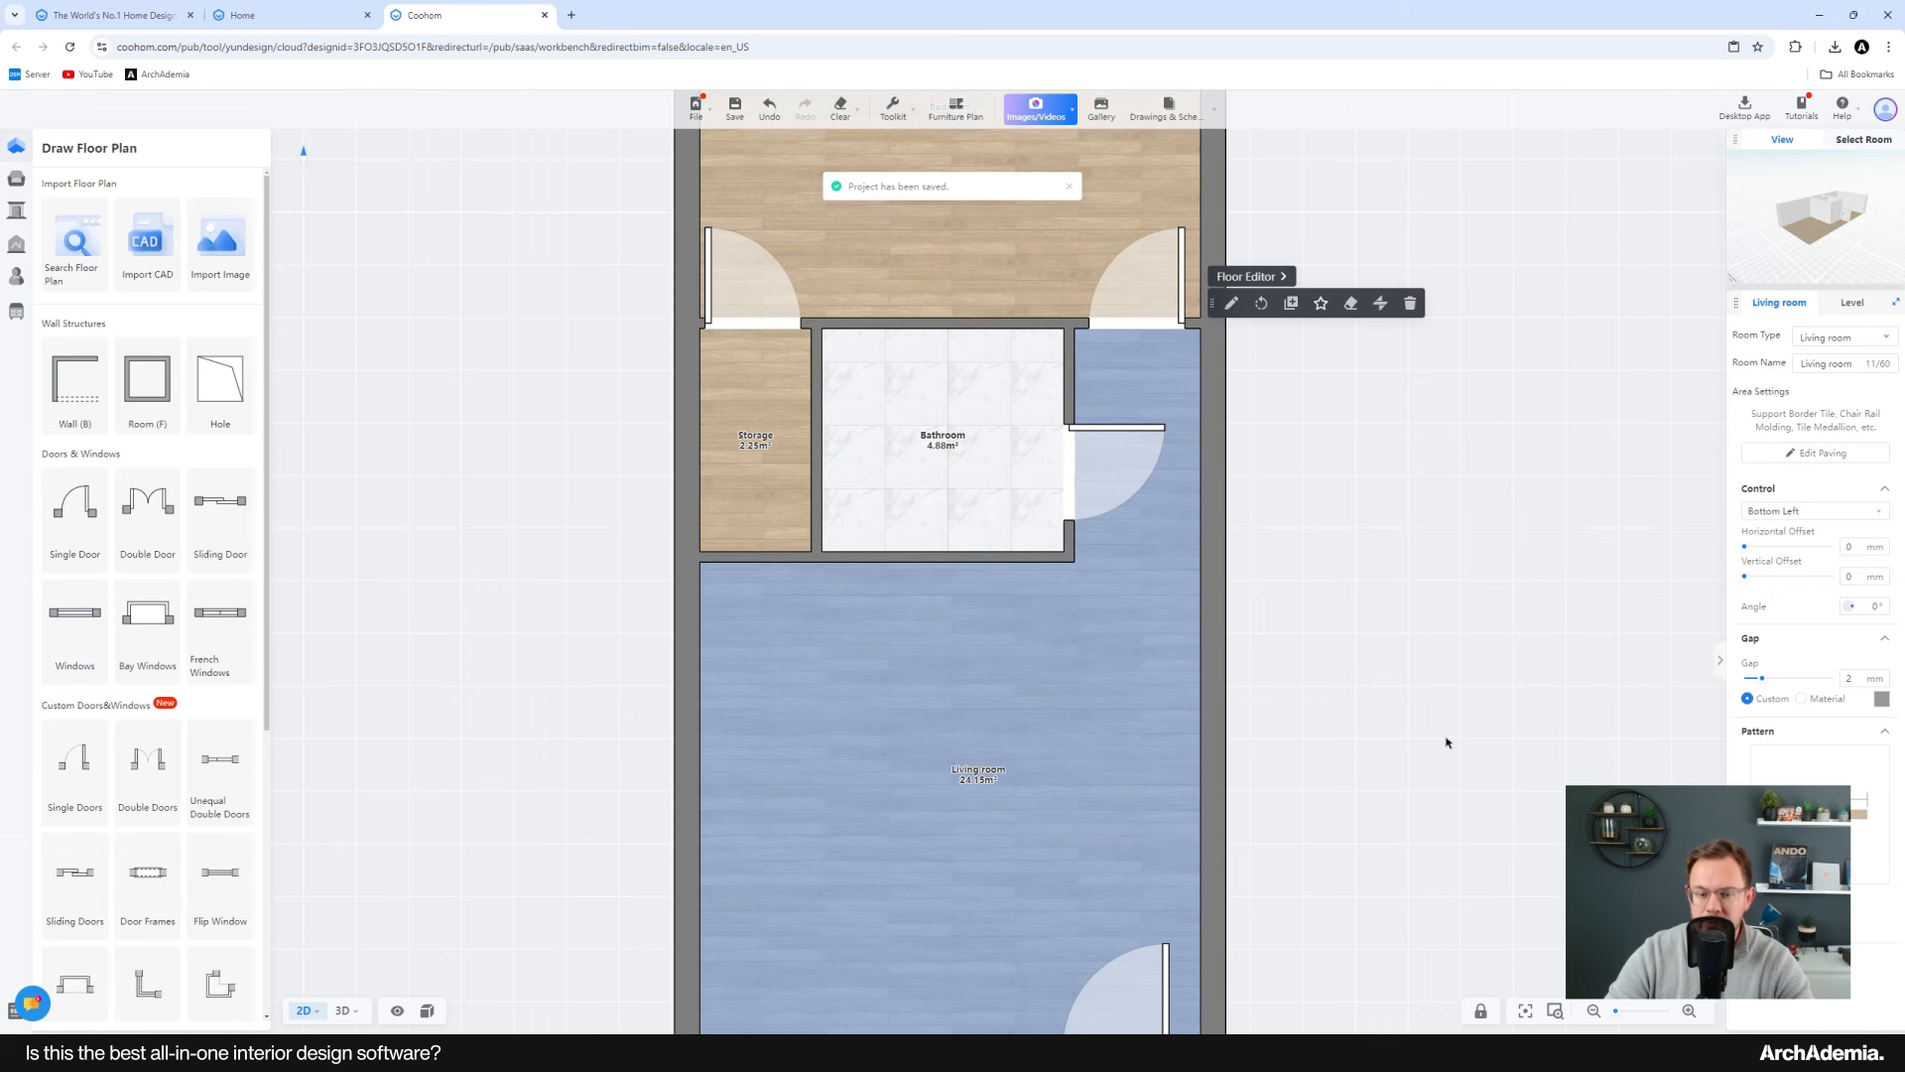
Step: Rename the living room as Living/Dining/Kitchen
drag(1446, 744, 1468, 651)
click(1855, 364)
drag(1855, 364, 1759, 369)
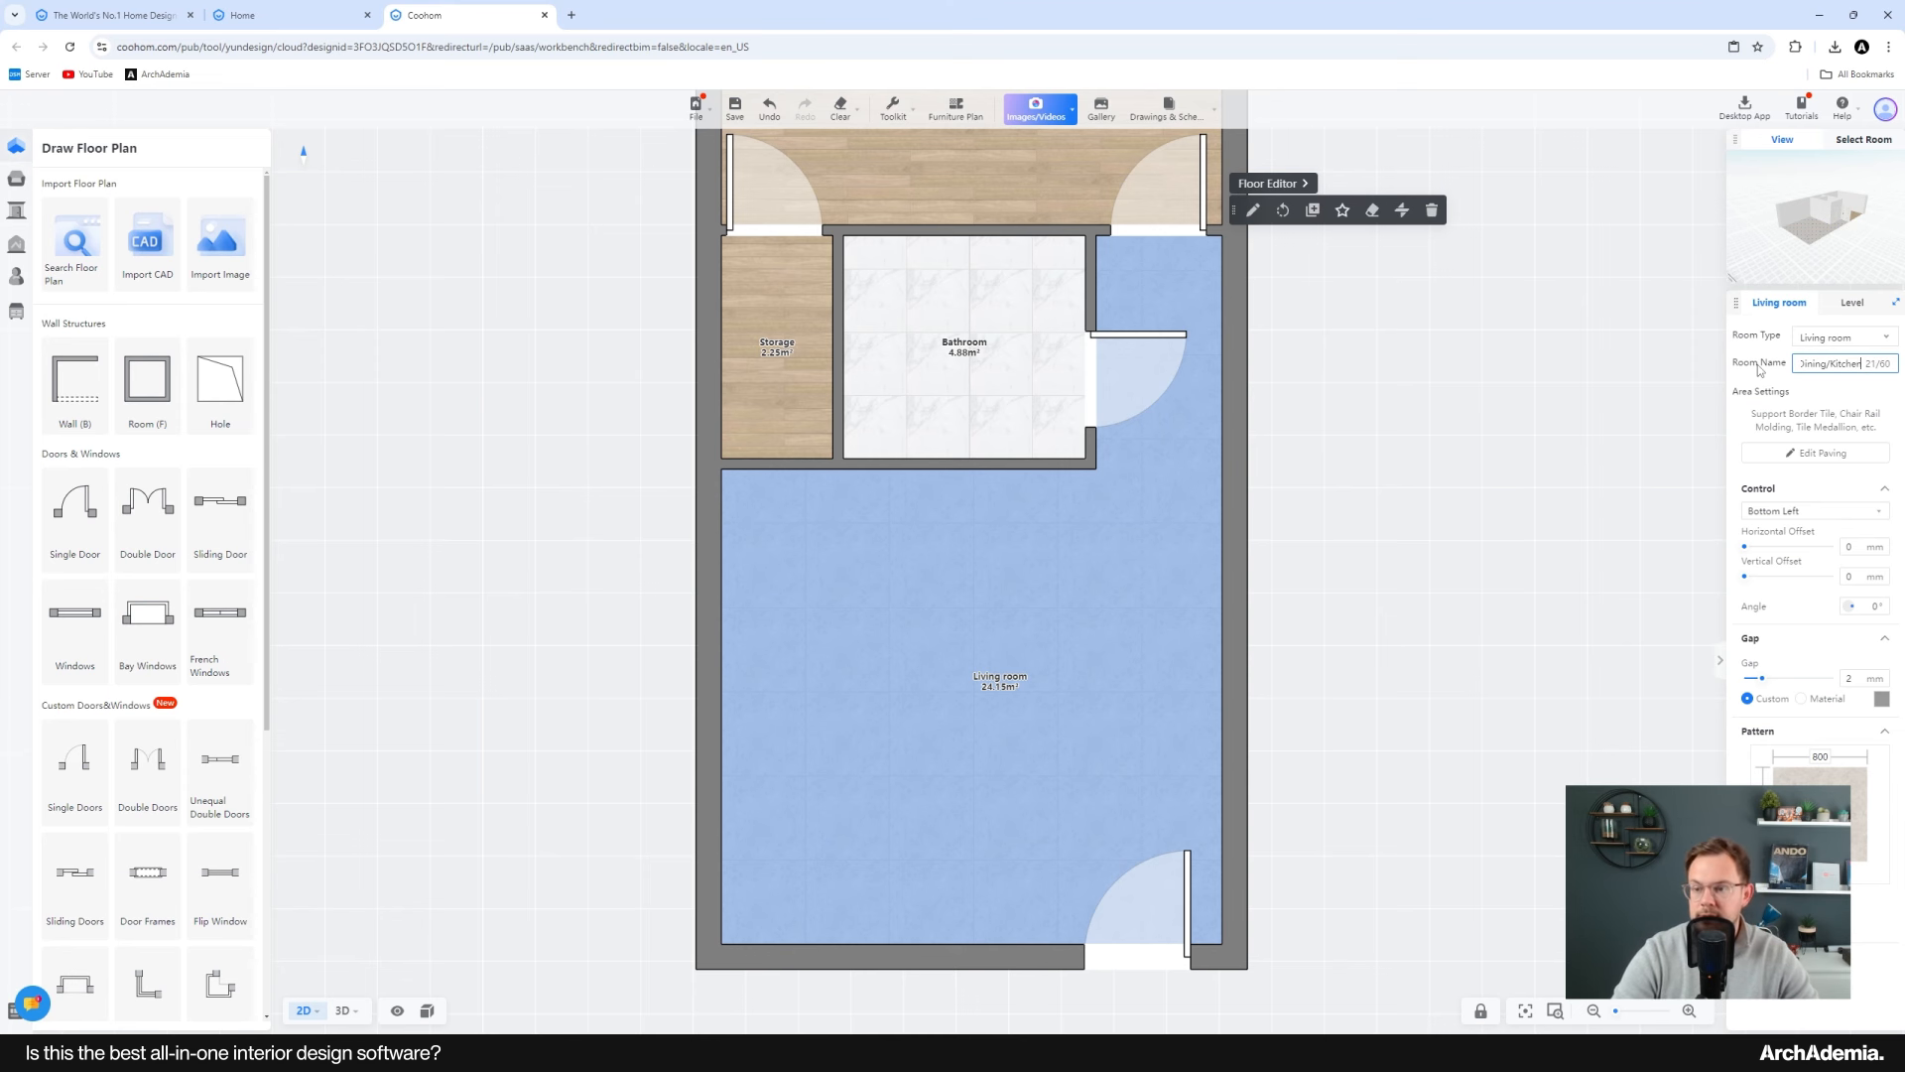
key(Return)
Step: Shorten the living room's name to Liv/Dining/Kitchen
scroll(1046, 659, up, 5)
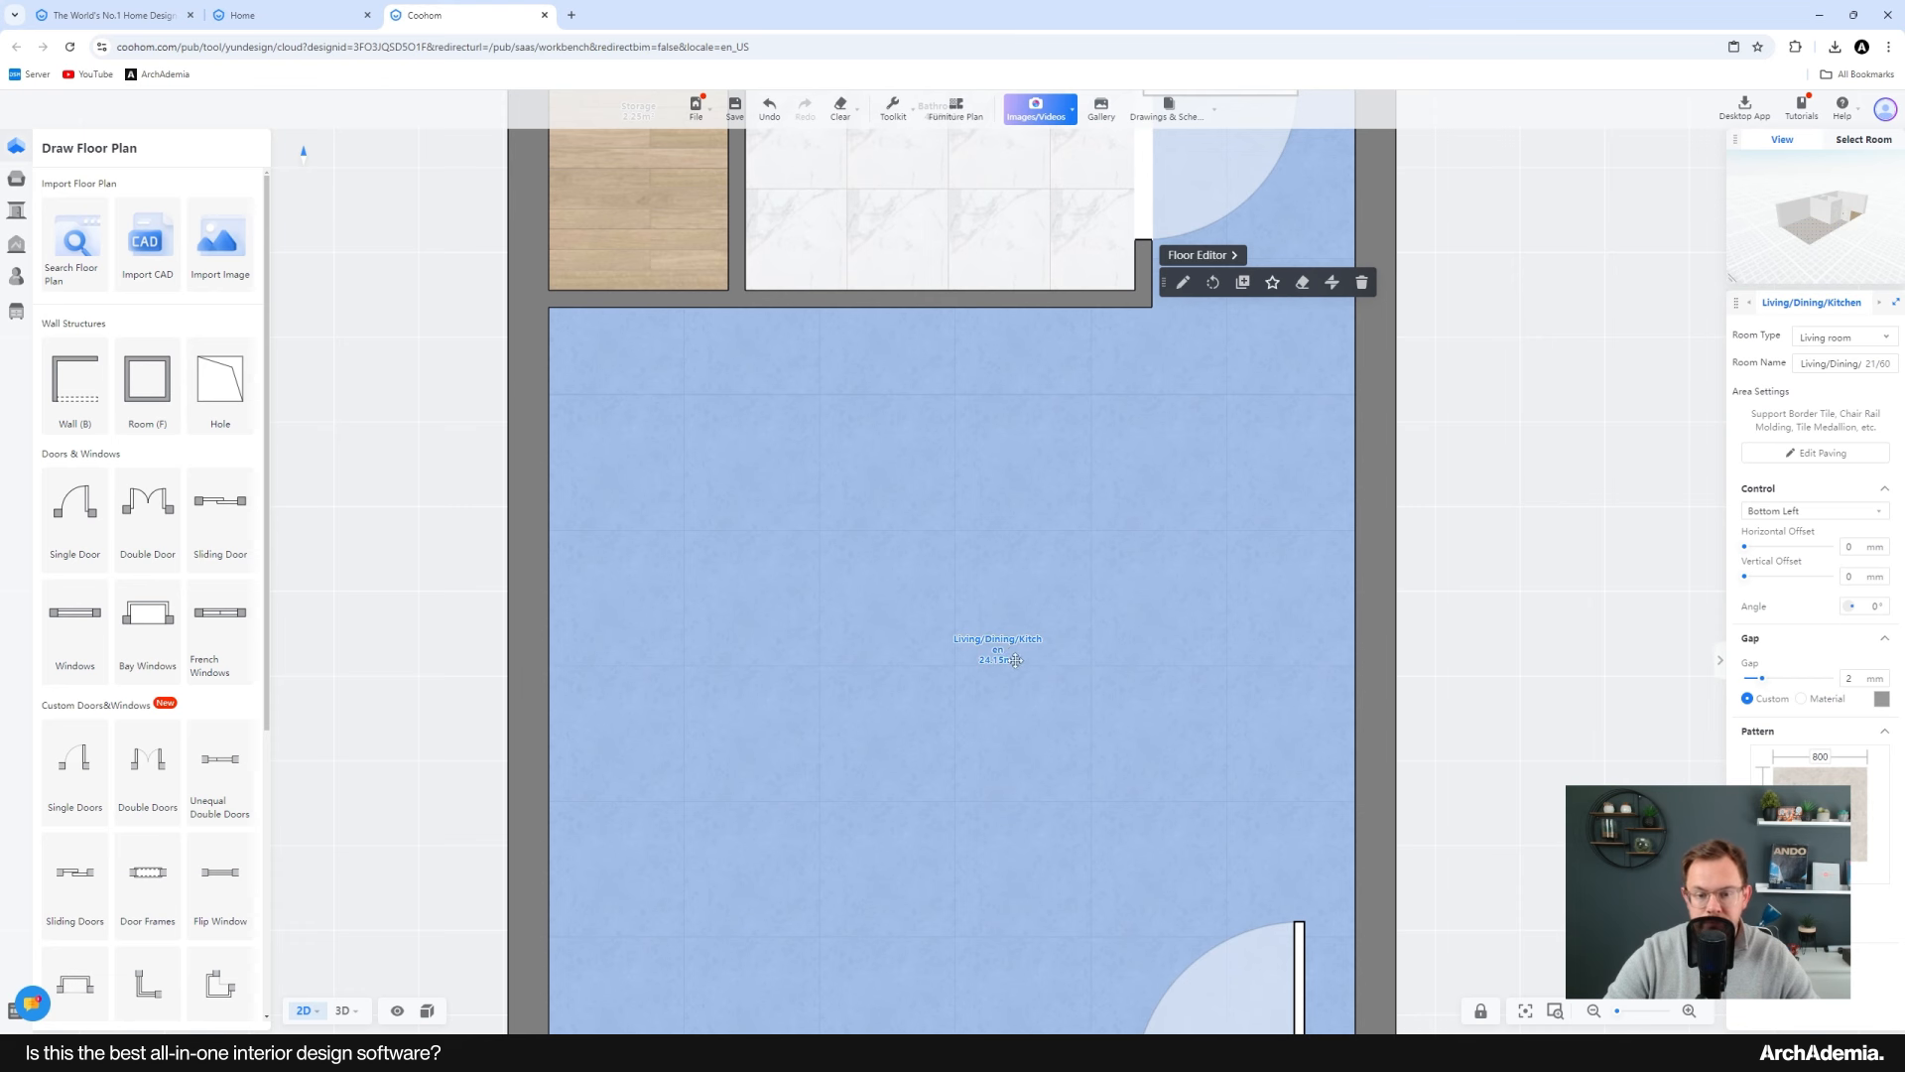
scroll(994, 673, up, 2)
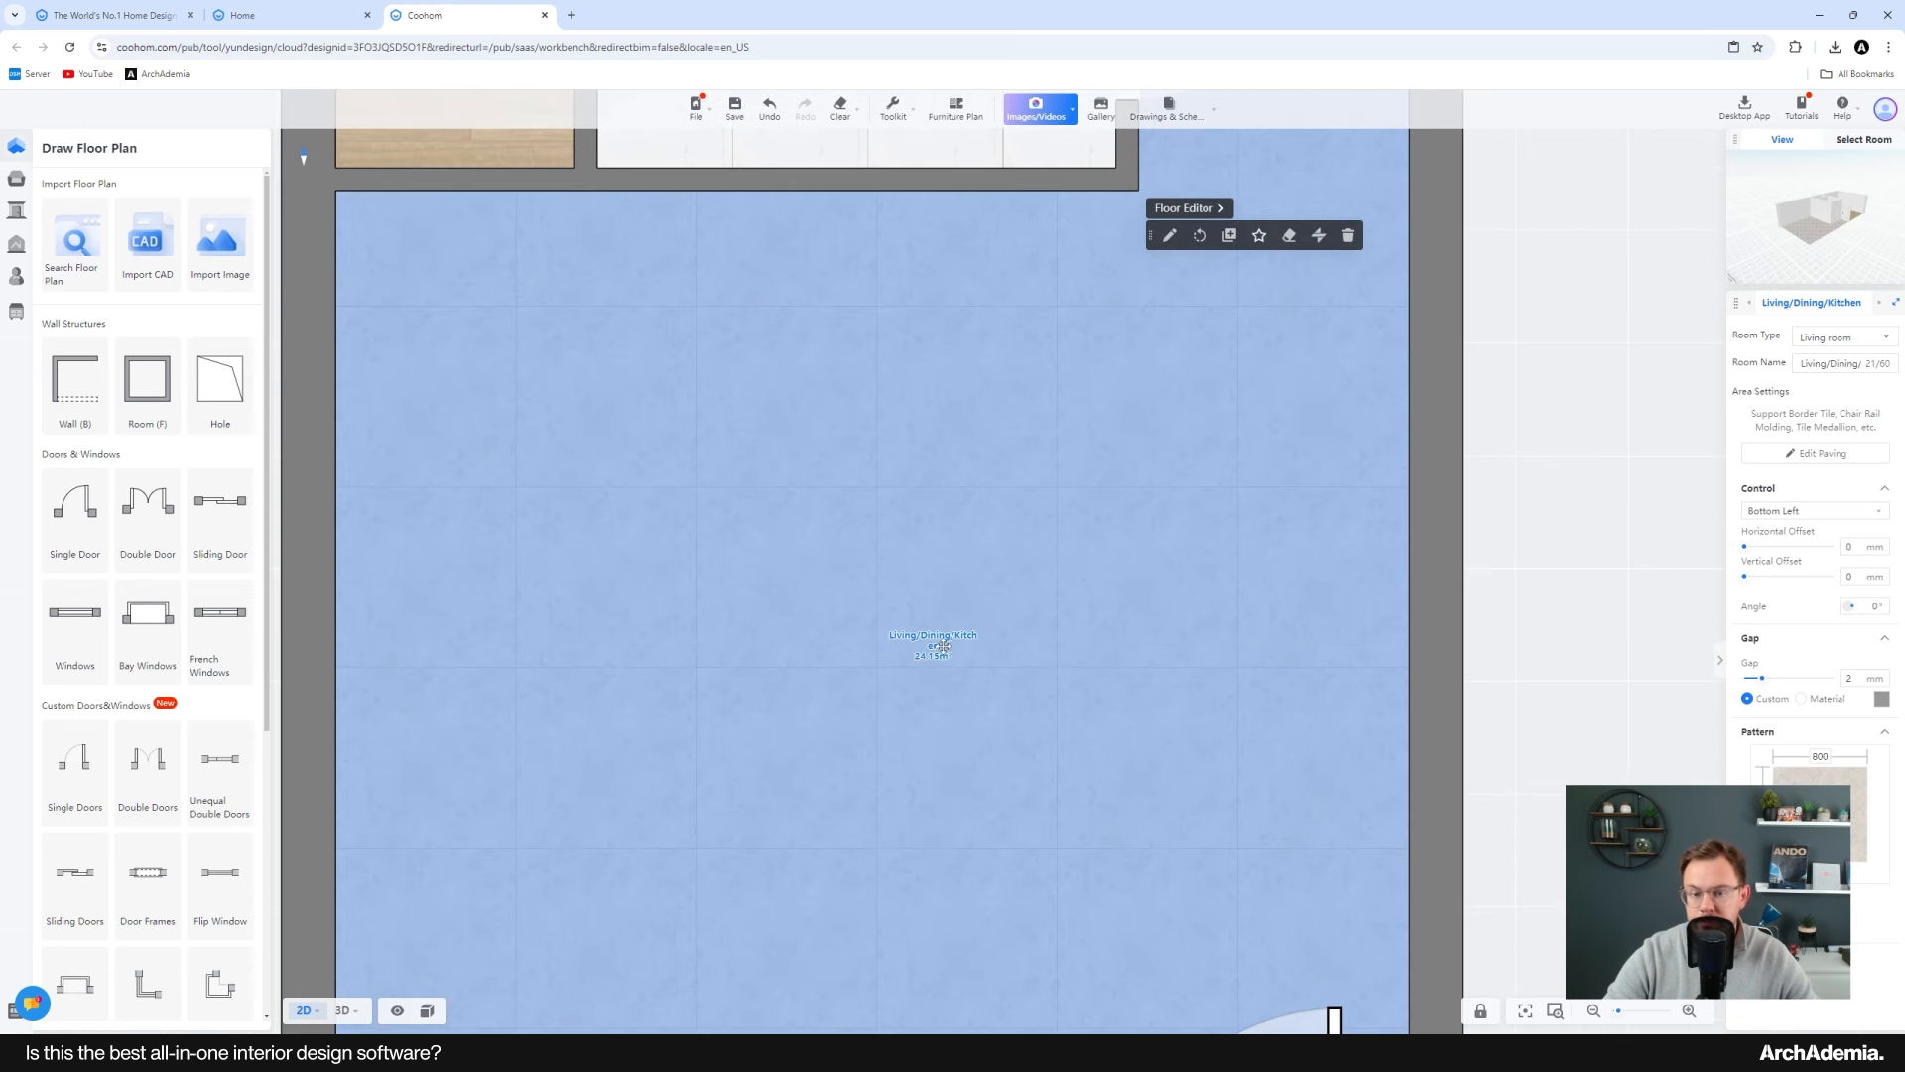
scroll(863, 668, down, 3)
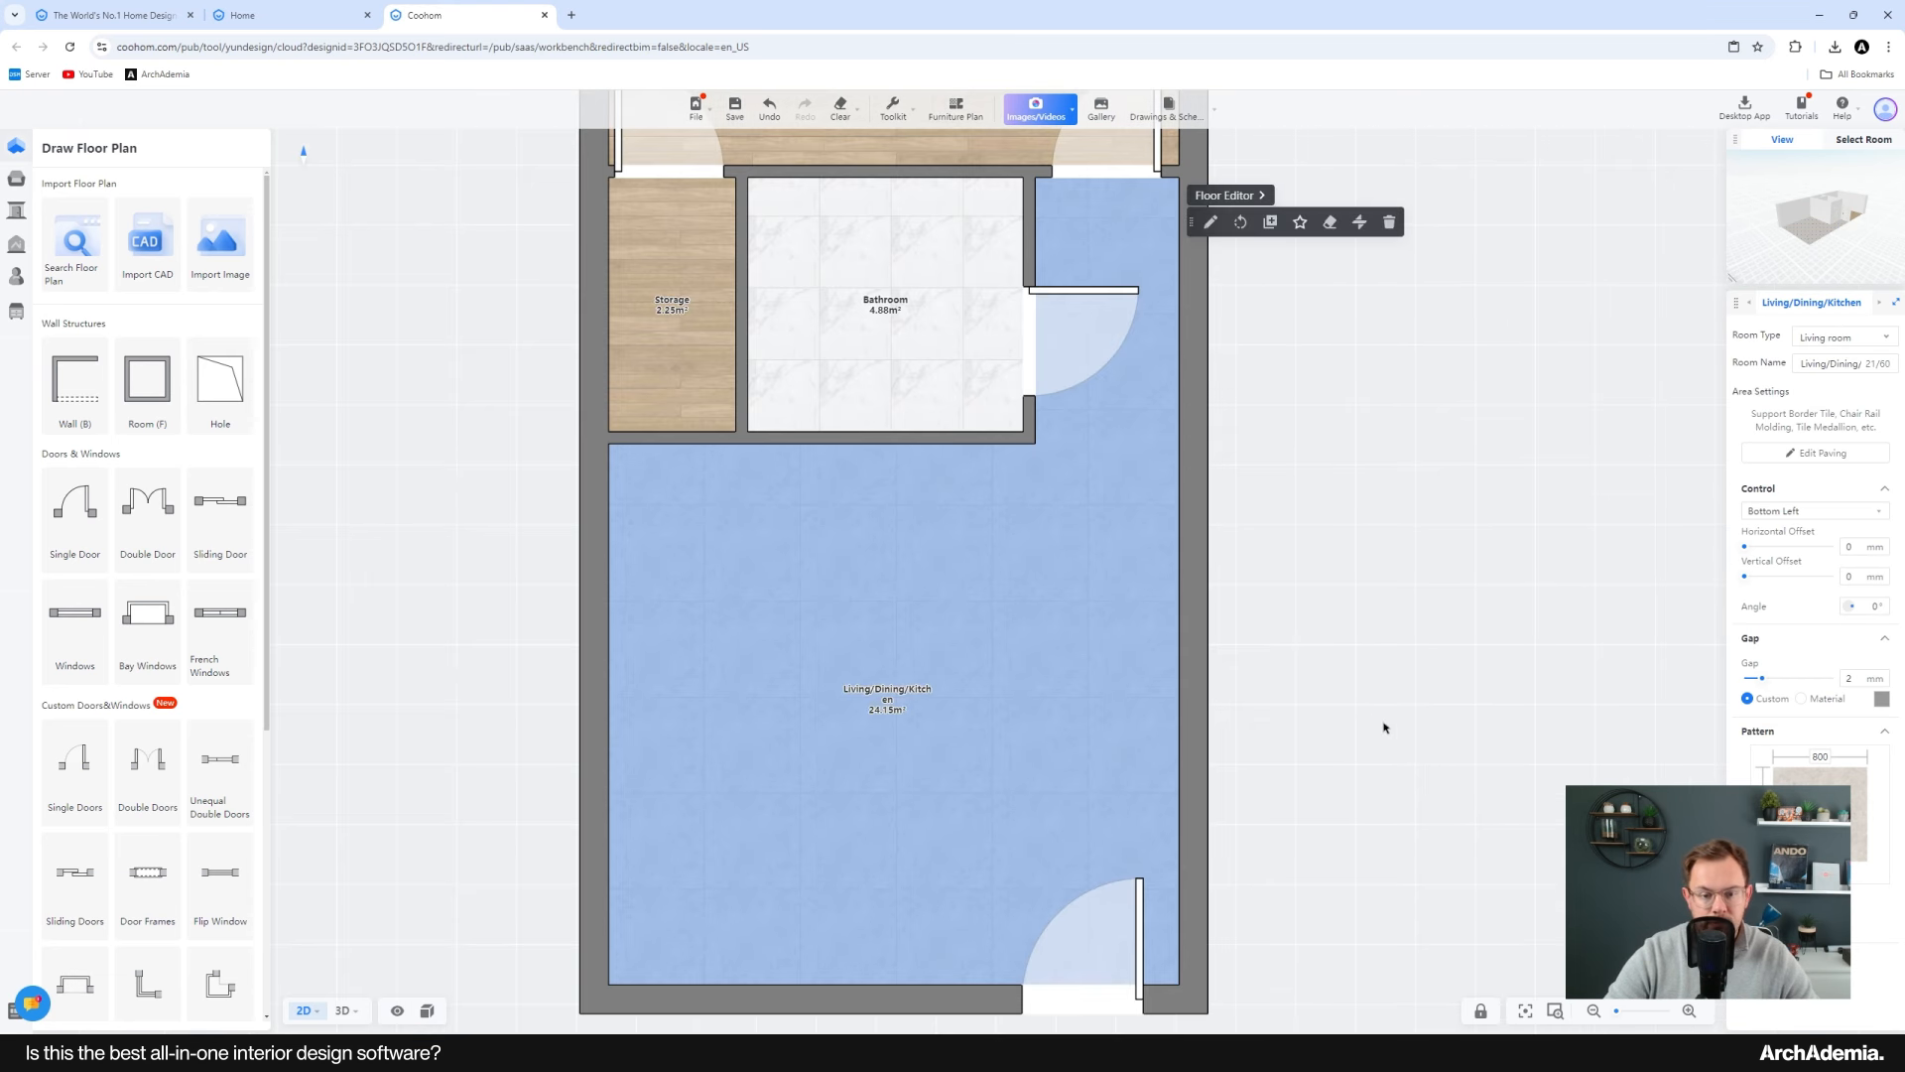
click(1386, 727)
scroll(952, 688, up, 2)
click(897, 705)
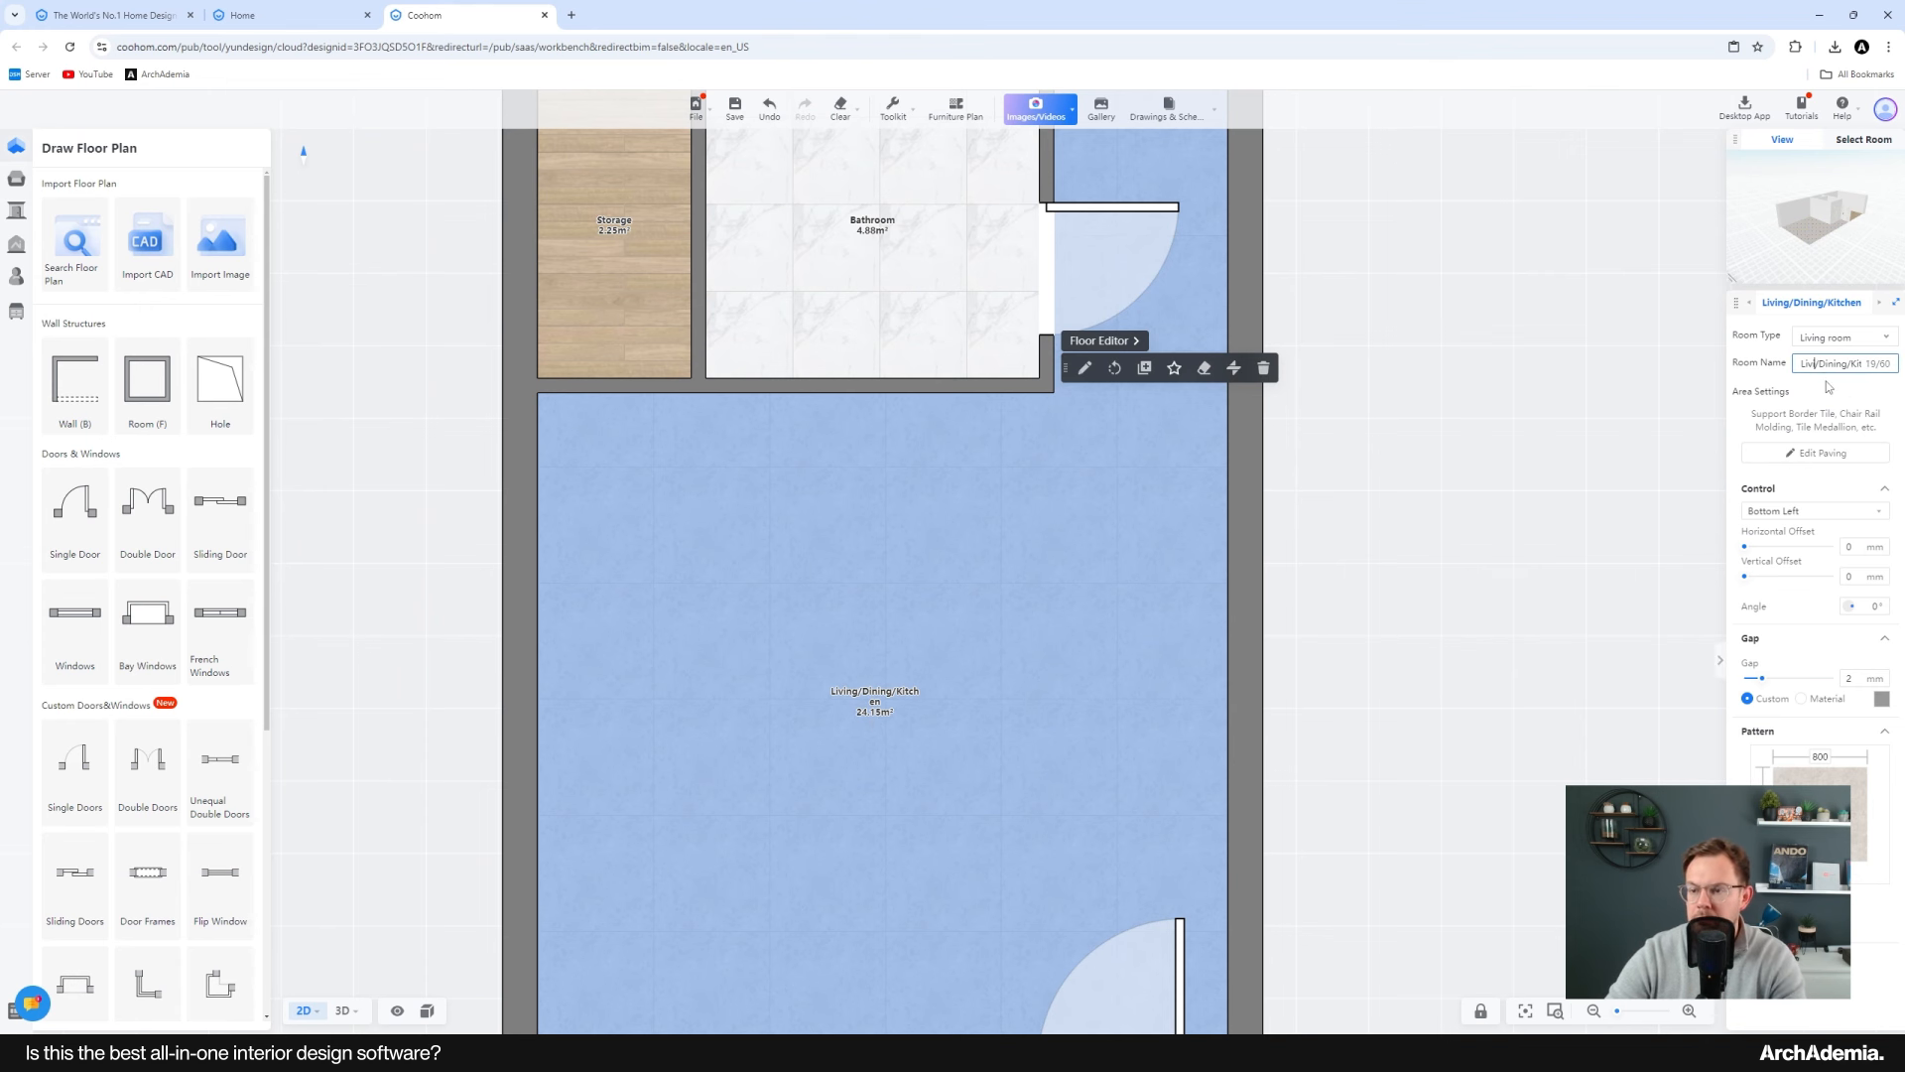
click(1423, 656)
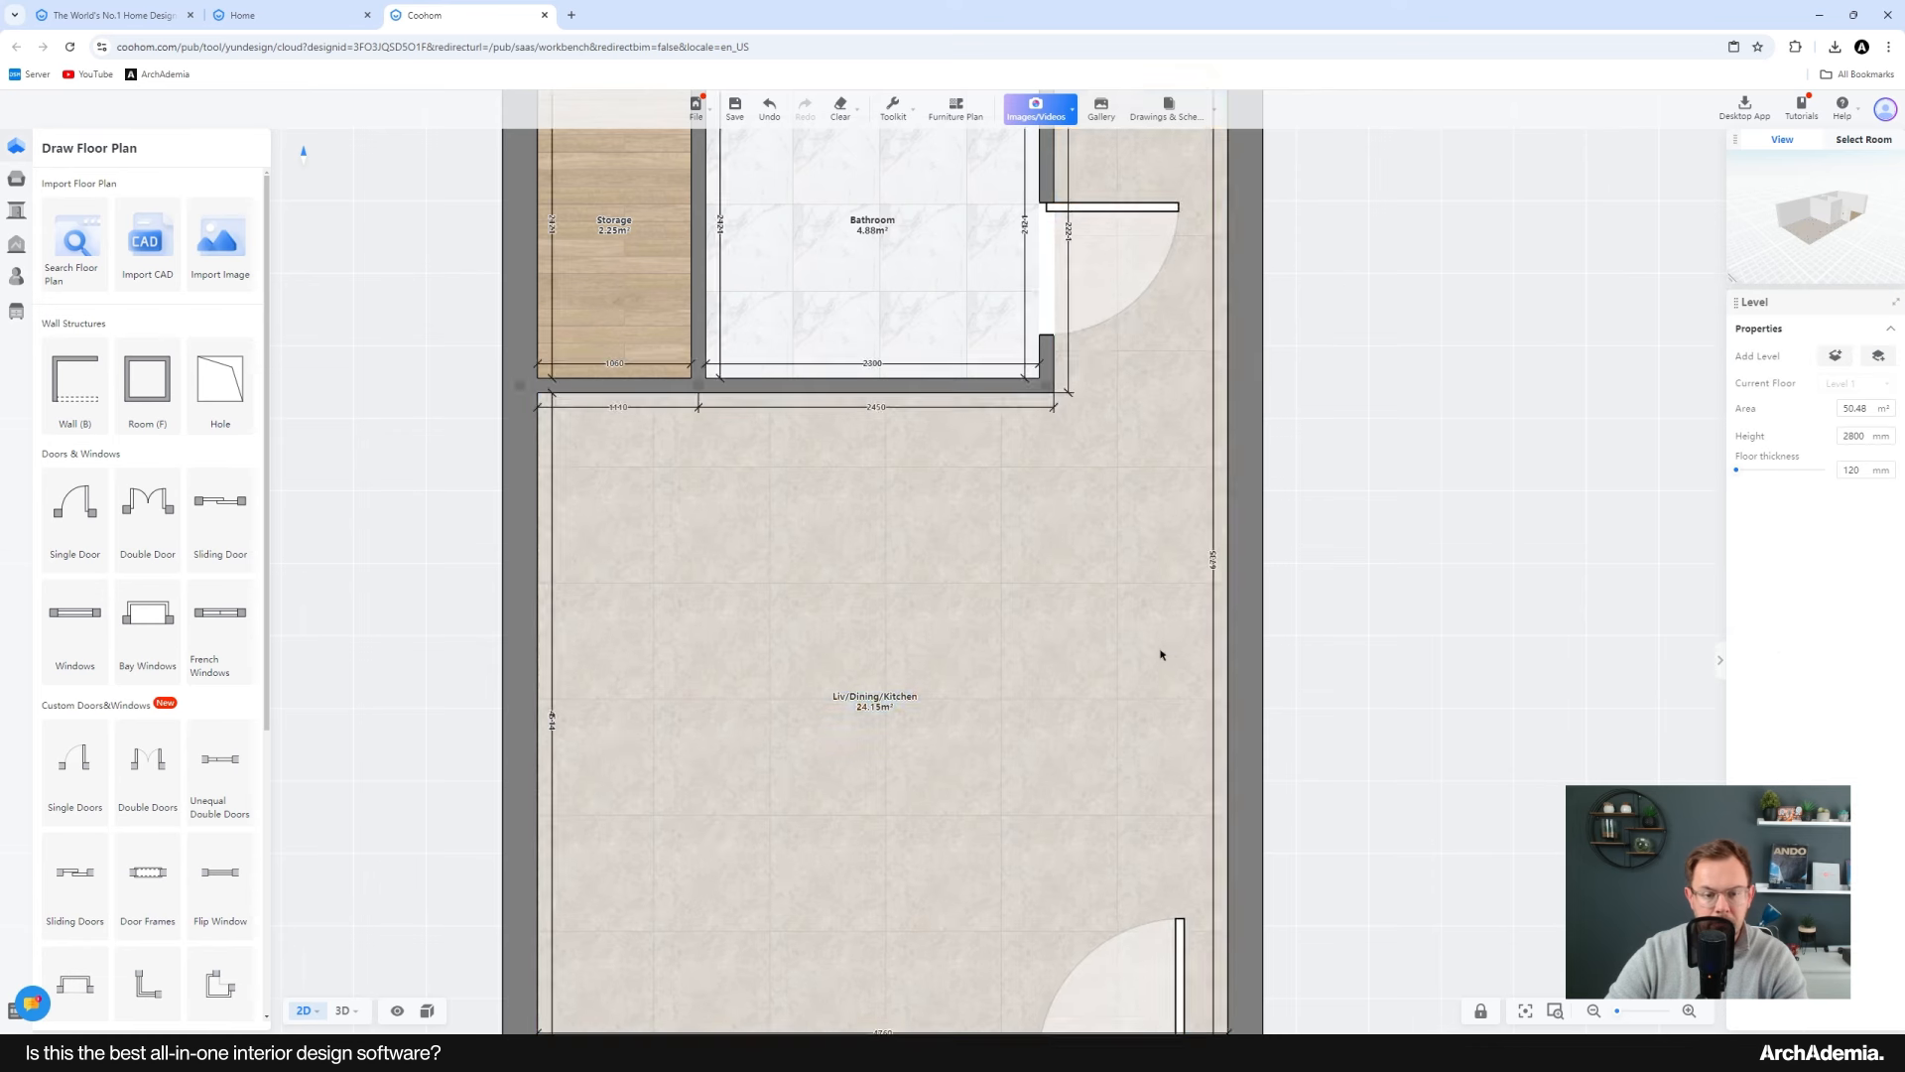
Step: Place a window in the bottom wall of the living area near its left corner
scroll(919, 708, down, 1)
drag(921, 703, 919, 702)
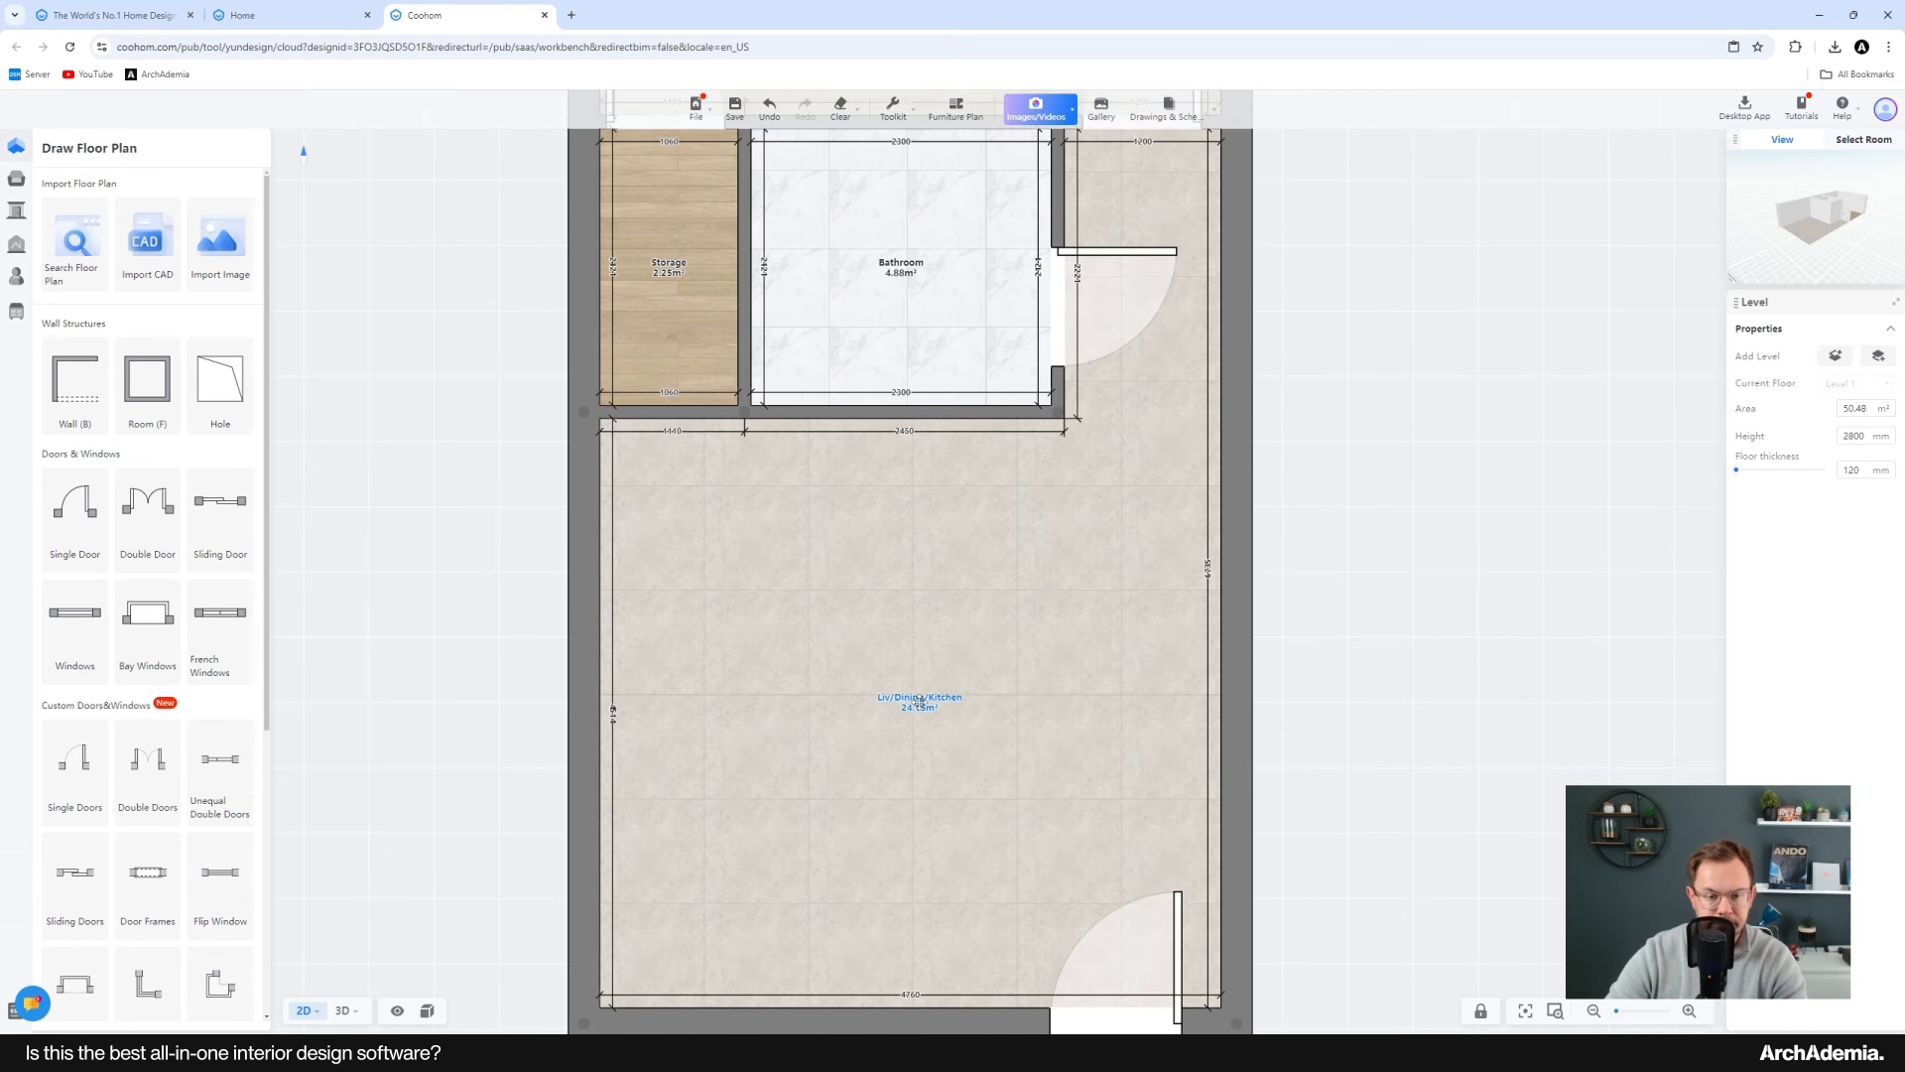
scroll(970, 659, down, 3)
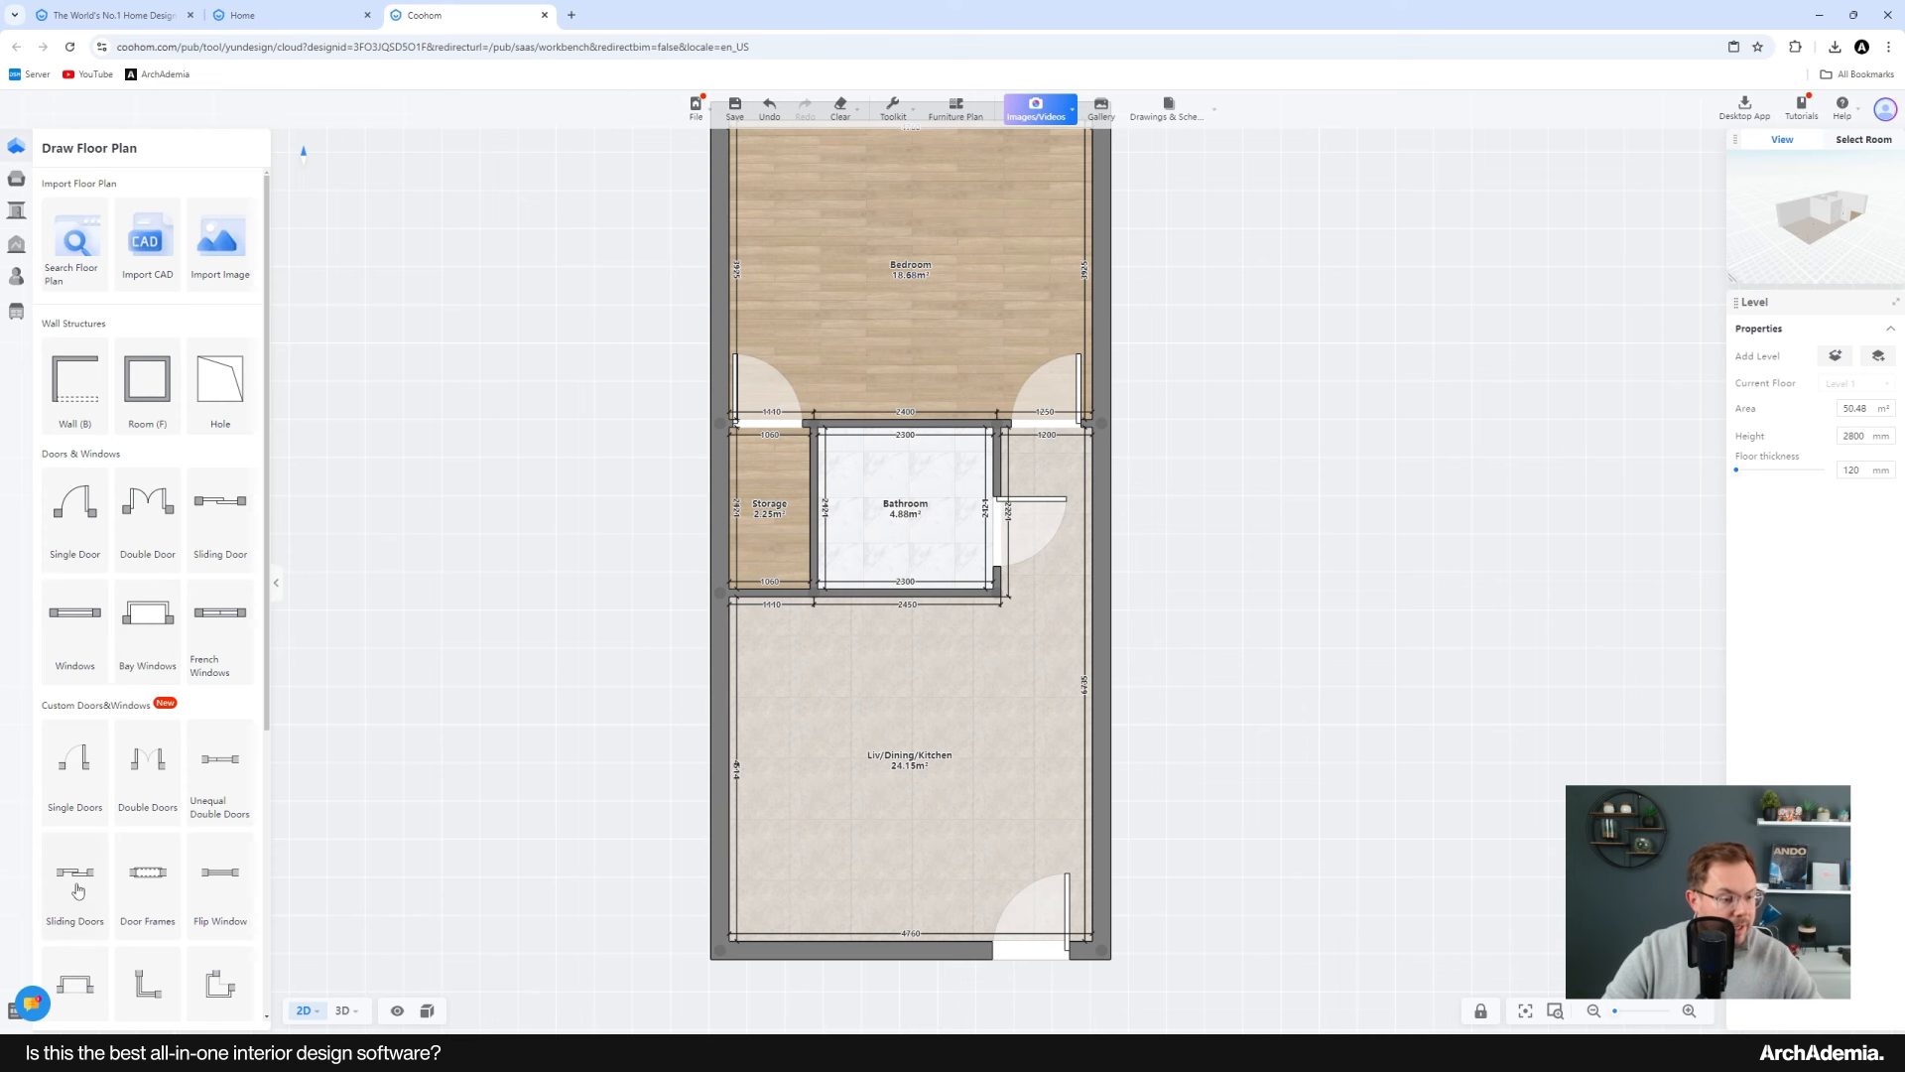
click(107, 652)
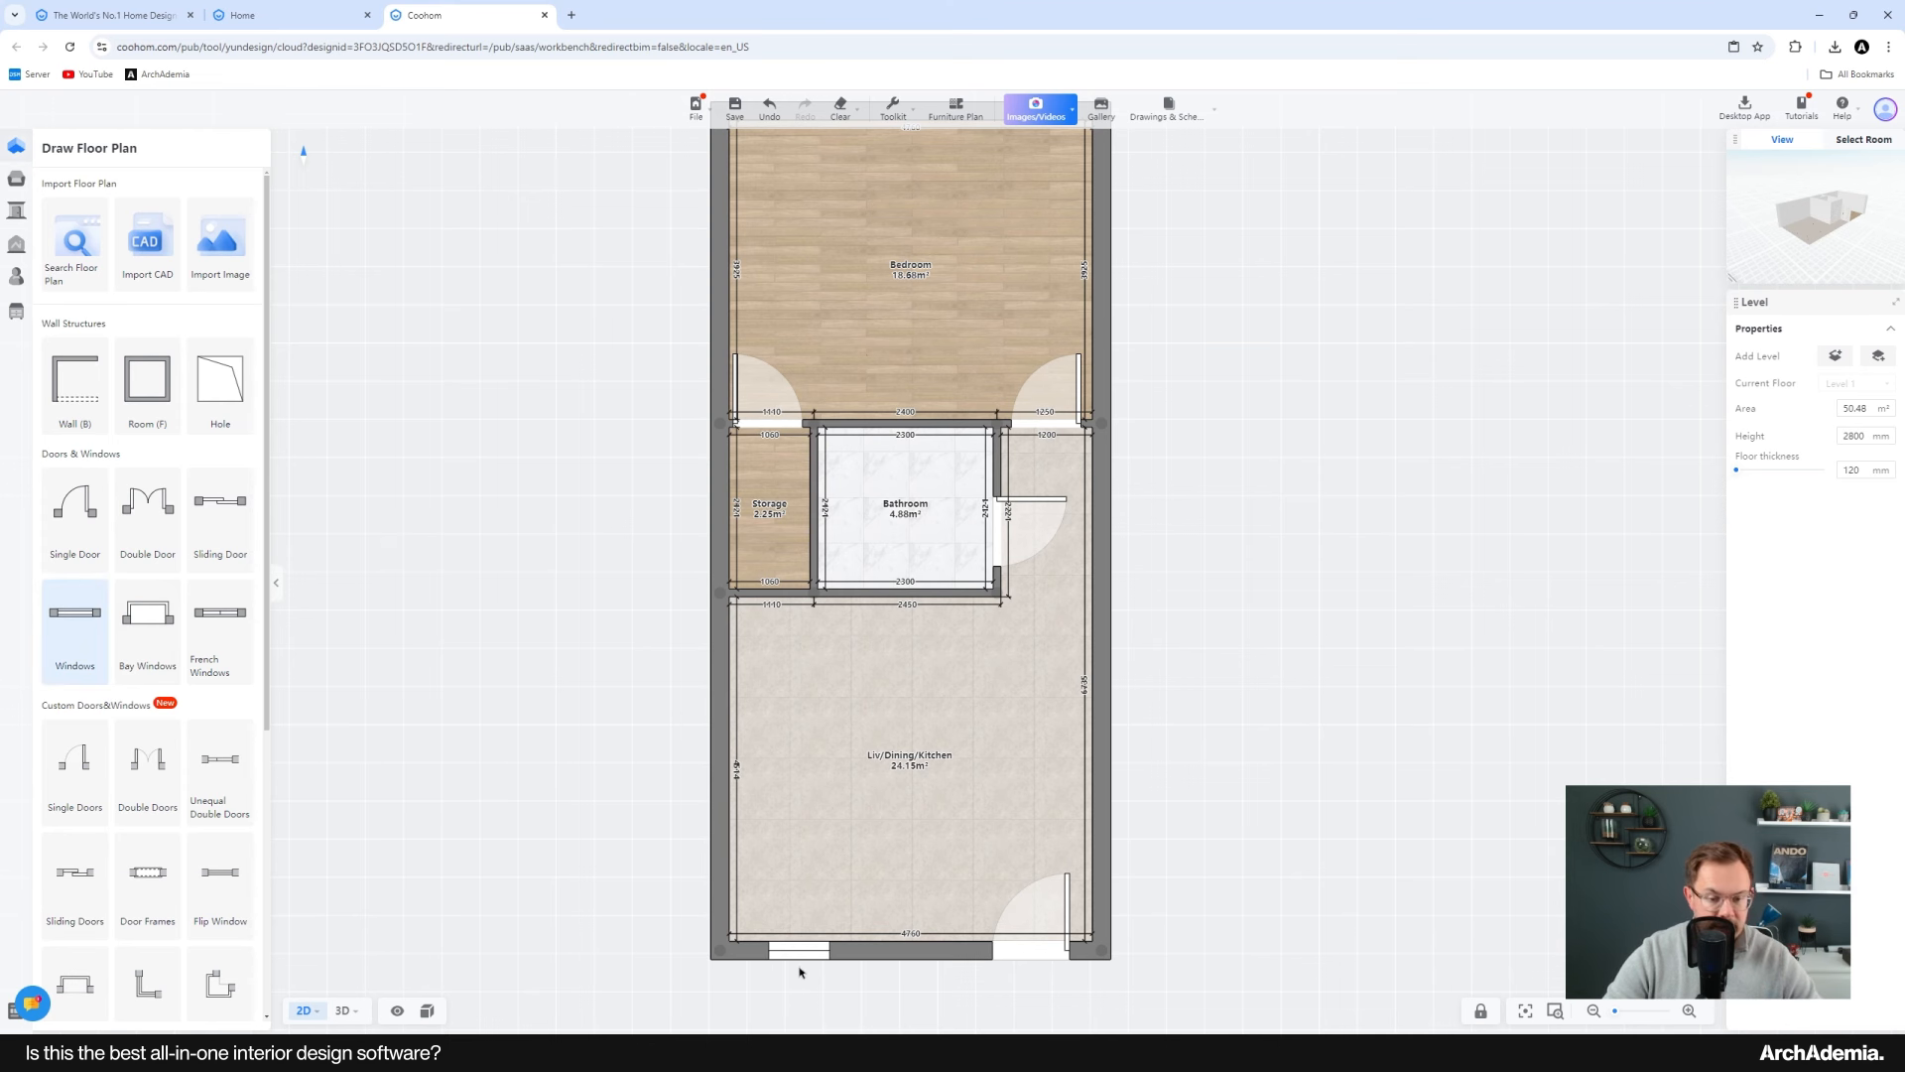
click(805, 966)
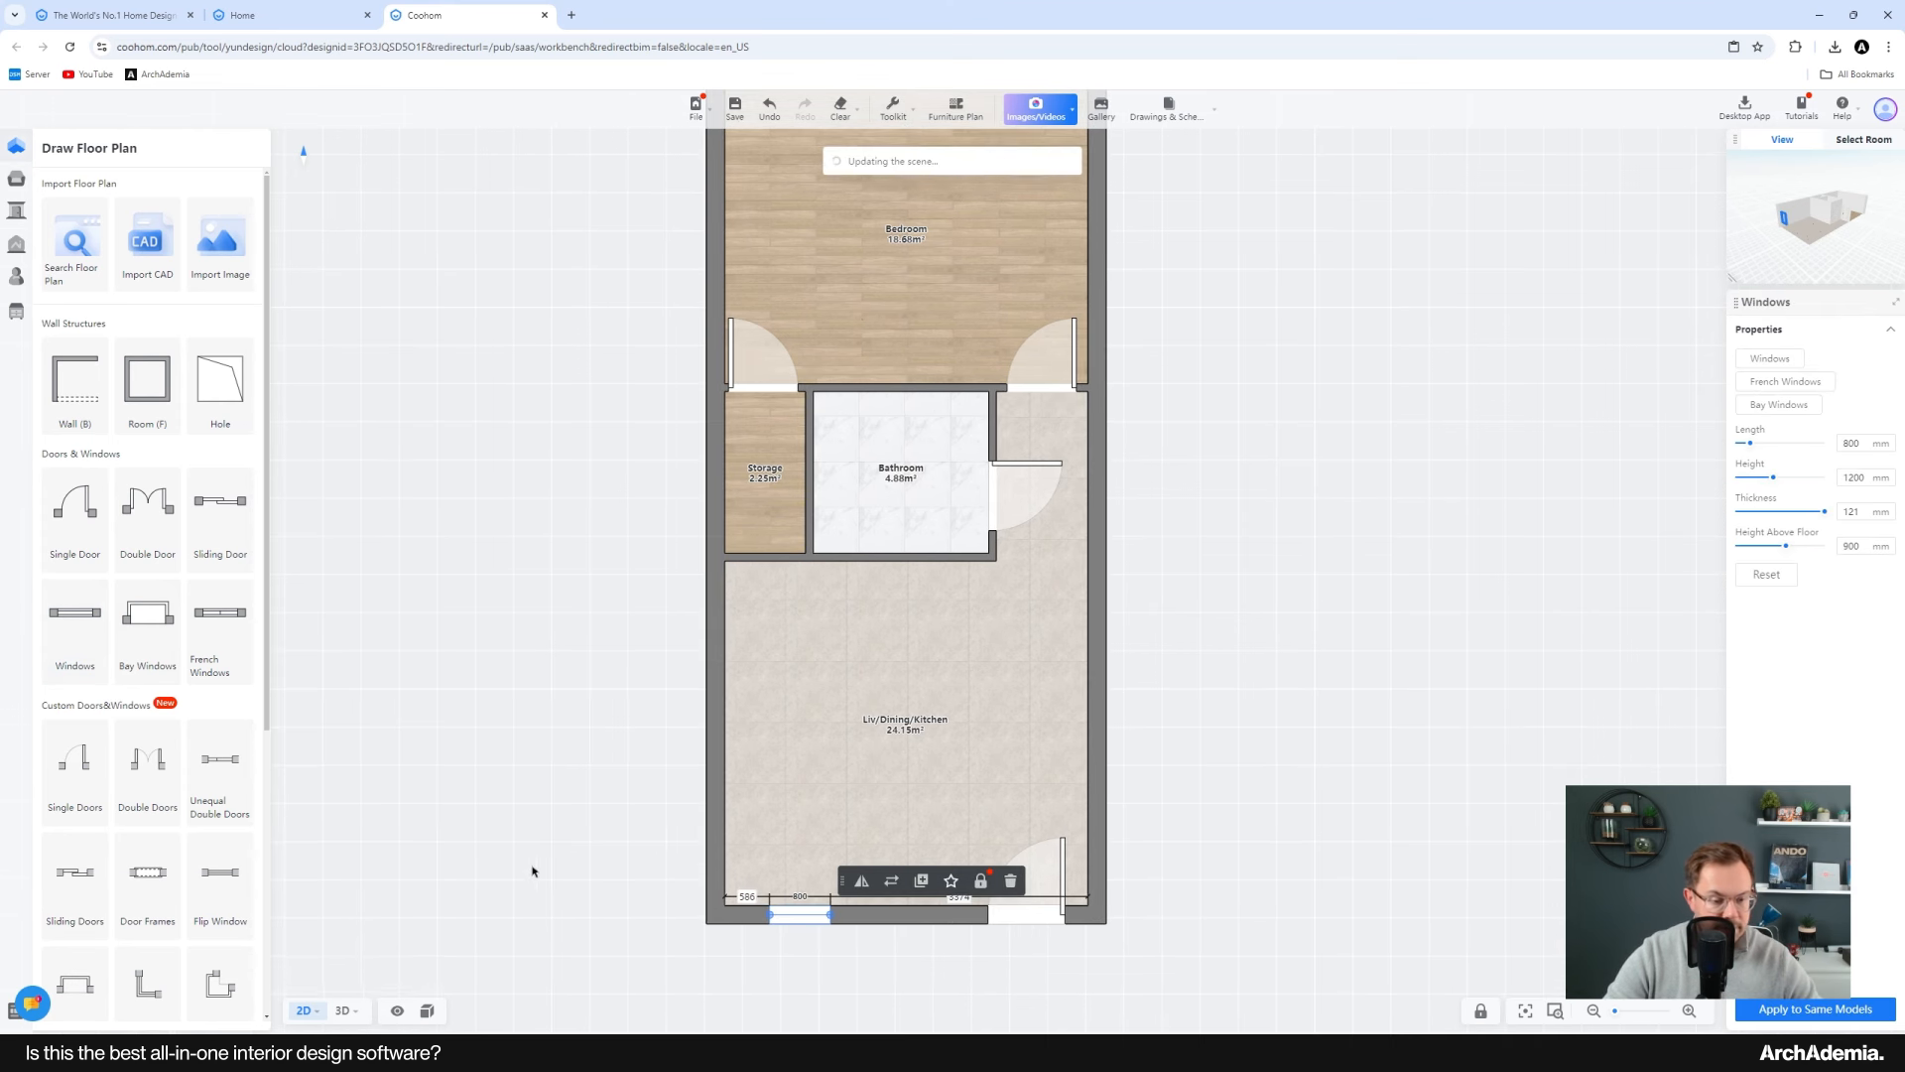
Step: Set the window's height above floor to 0 mm and its height to 2100 mm
mouse_move(352, 1022)
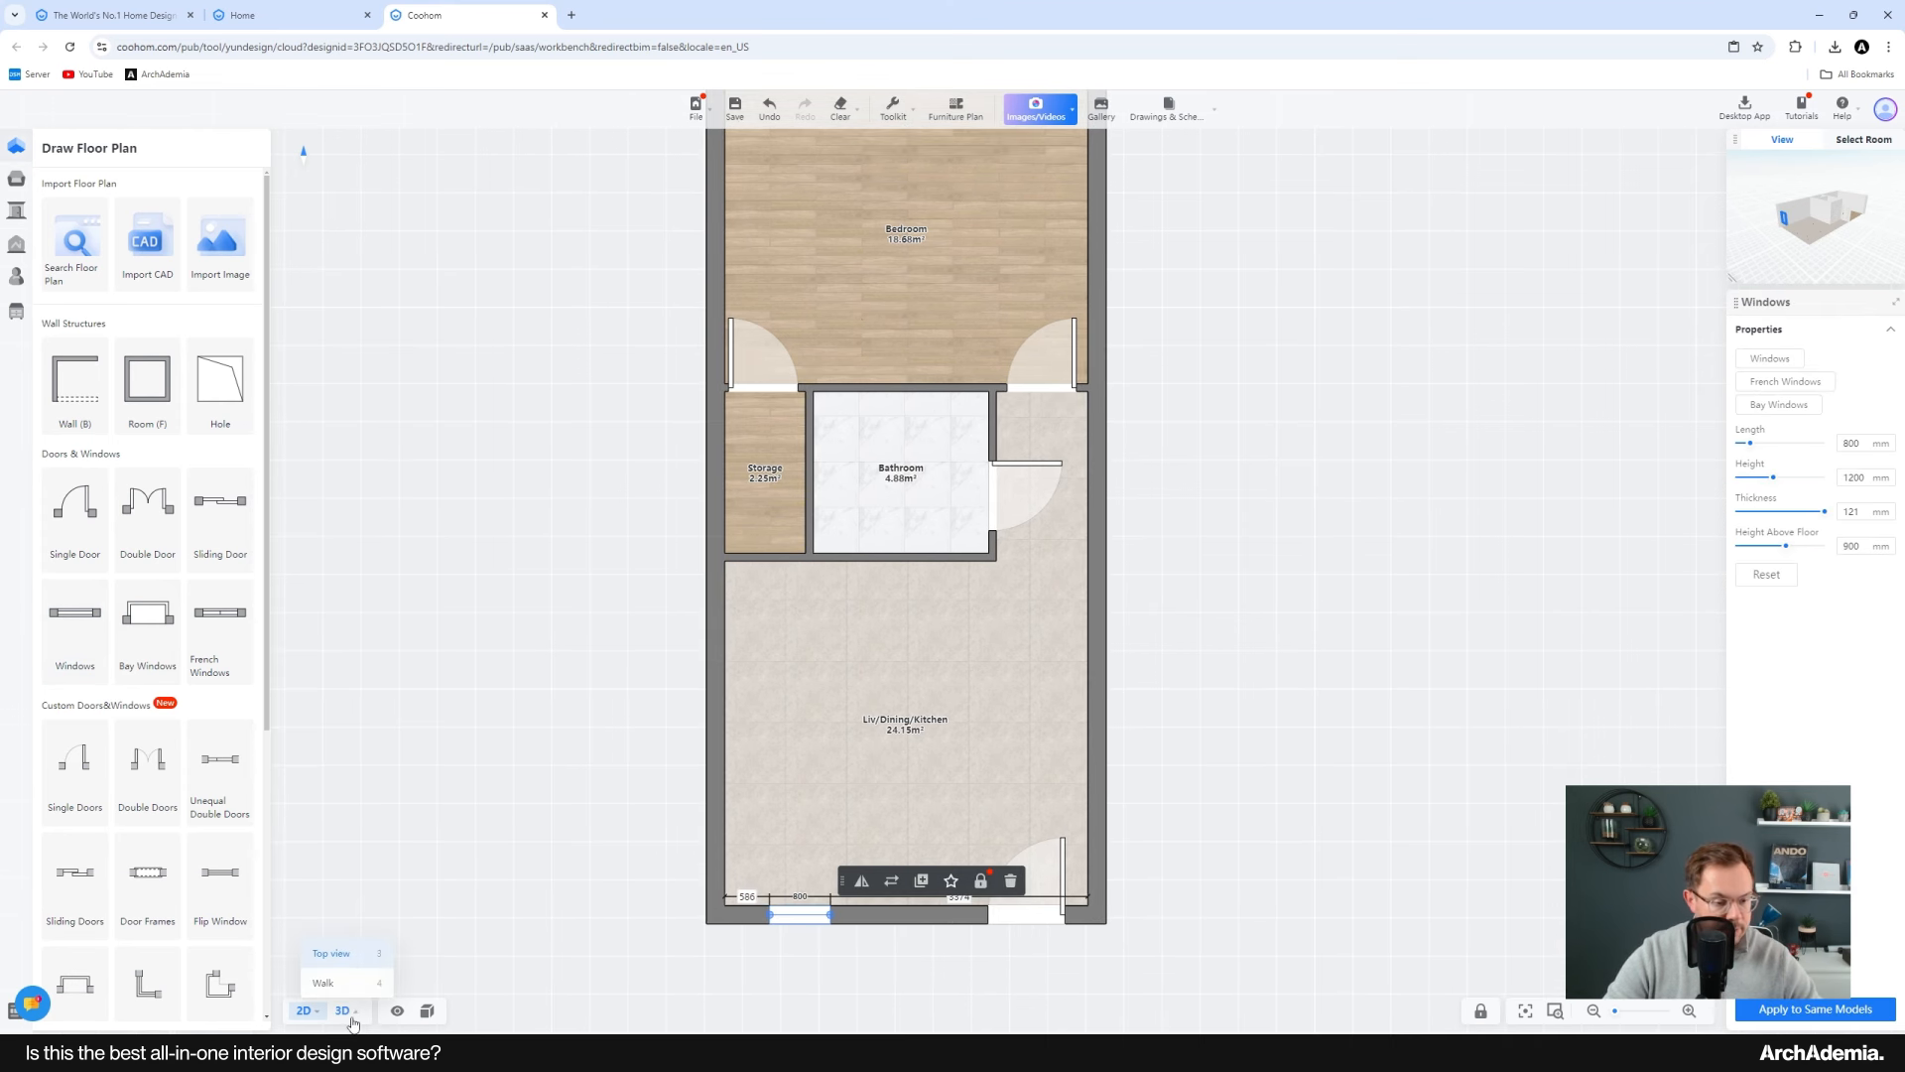
click(331, 958)
drag(978, 739, 870, 779)
right_drag(869, 779, 948, 787)
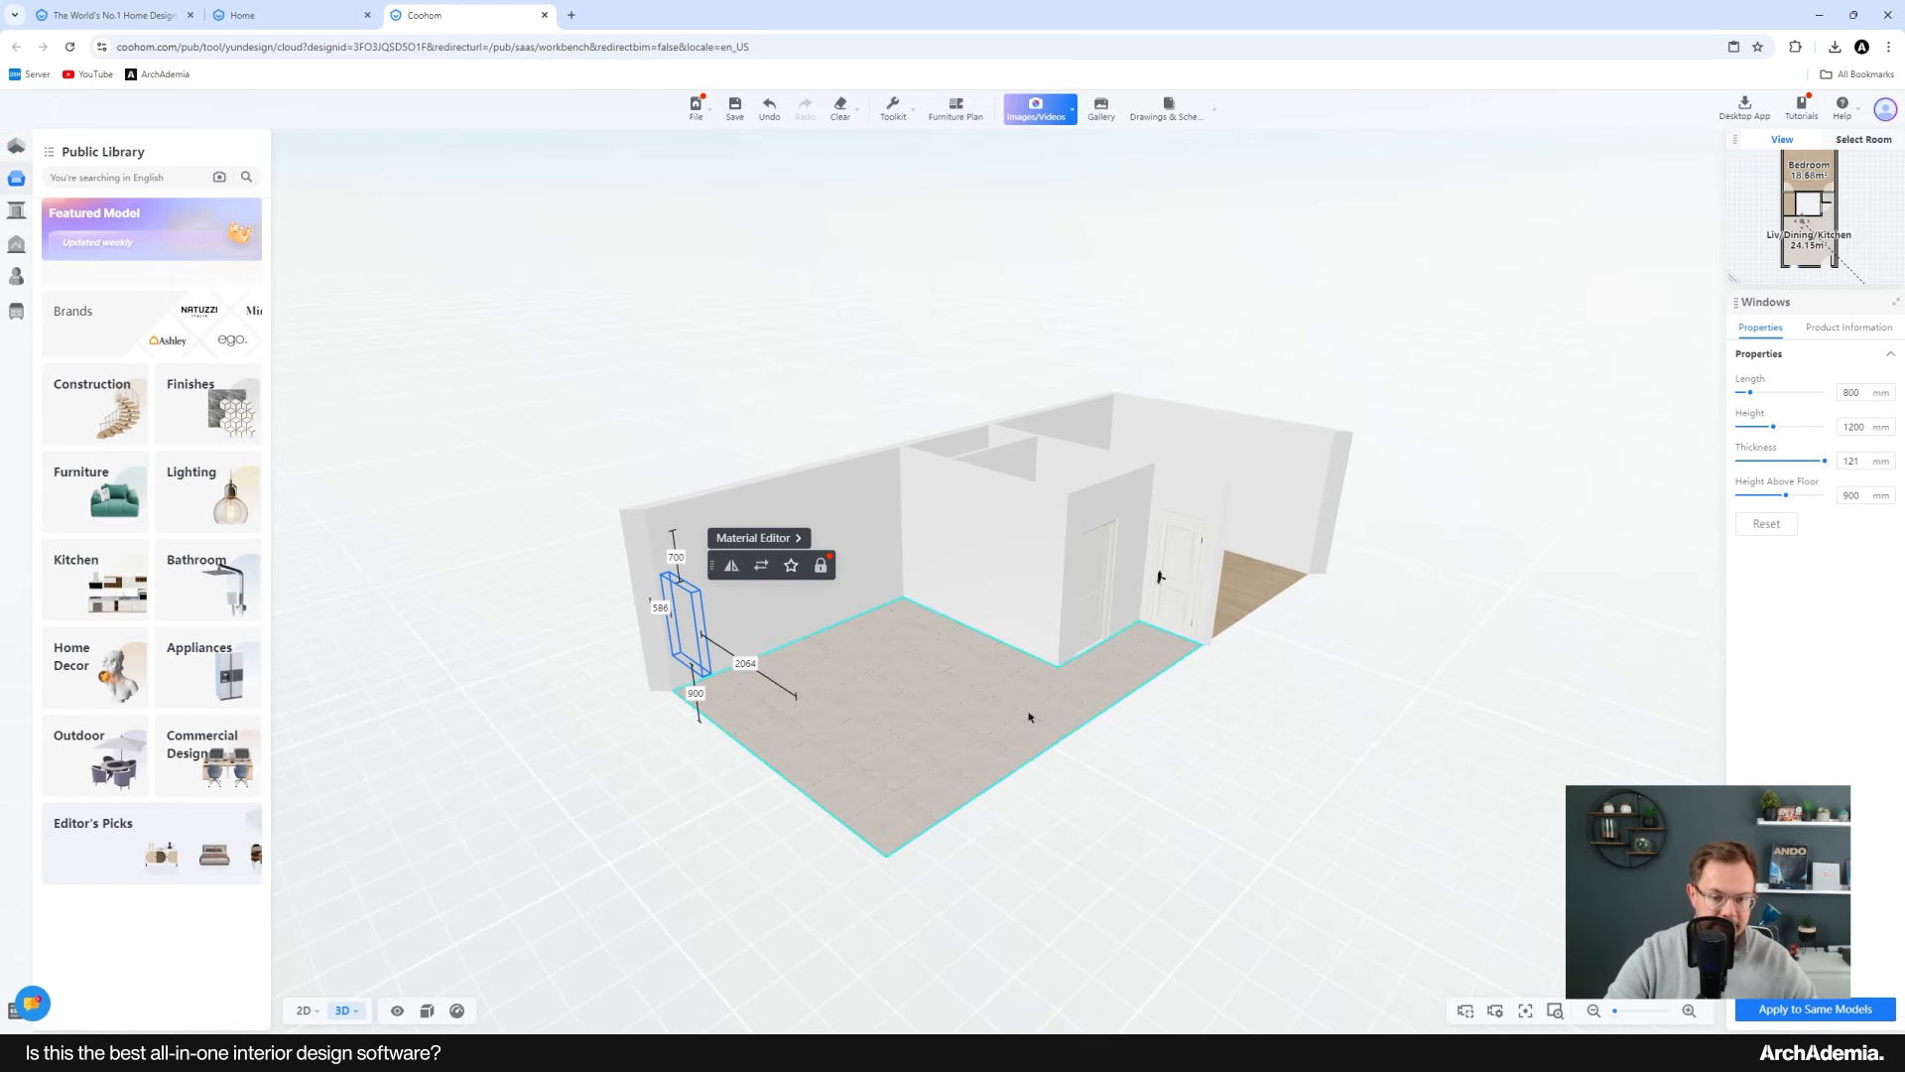
drag(1029, 714, 634, 748)
right_drag(806, 586, 813, 693)
drag(813, 694, 809, 590)
right_drag(809, 589, 1020, 643)
scroll(1020, 645, up, 5)
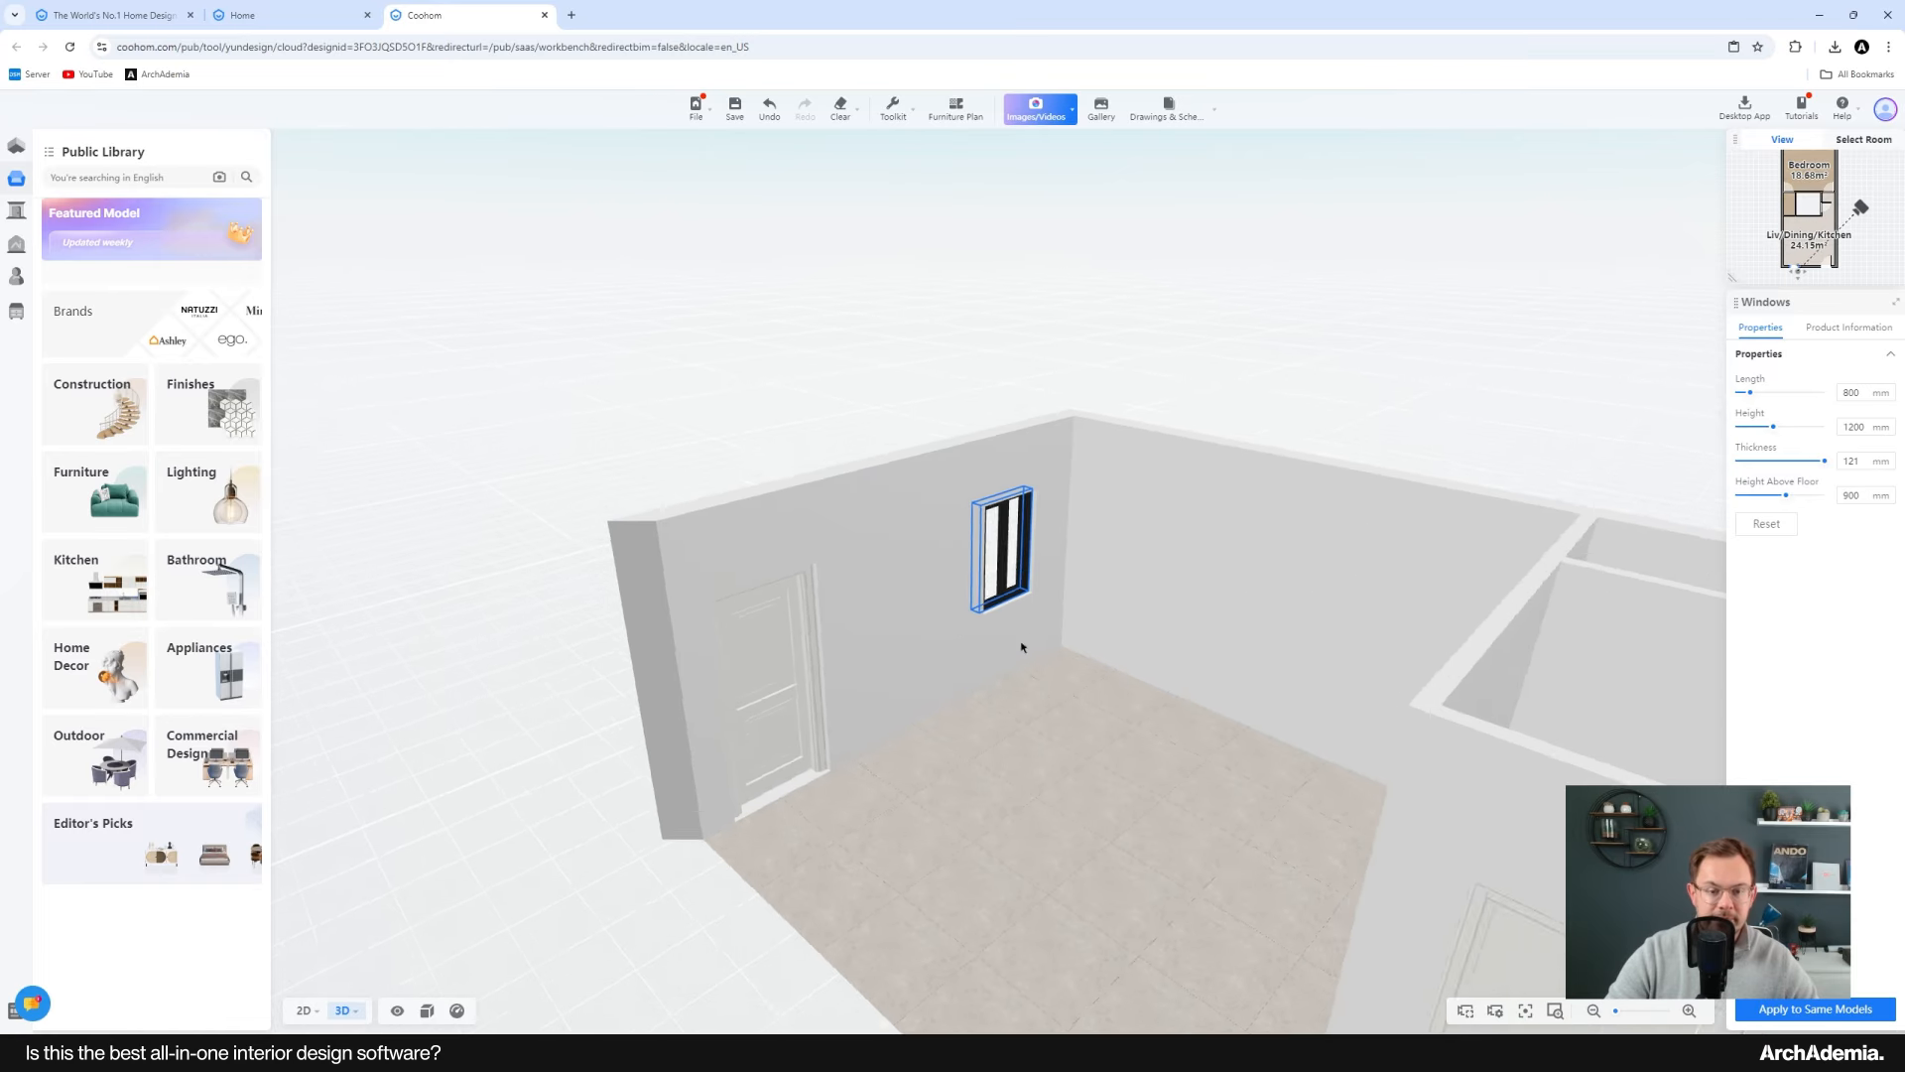
right_drag(796, 597, 660, 584)
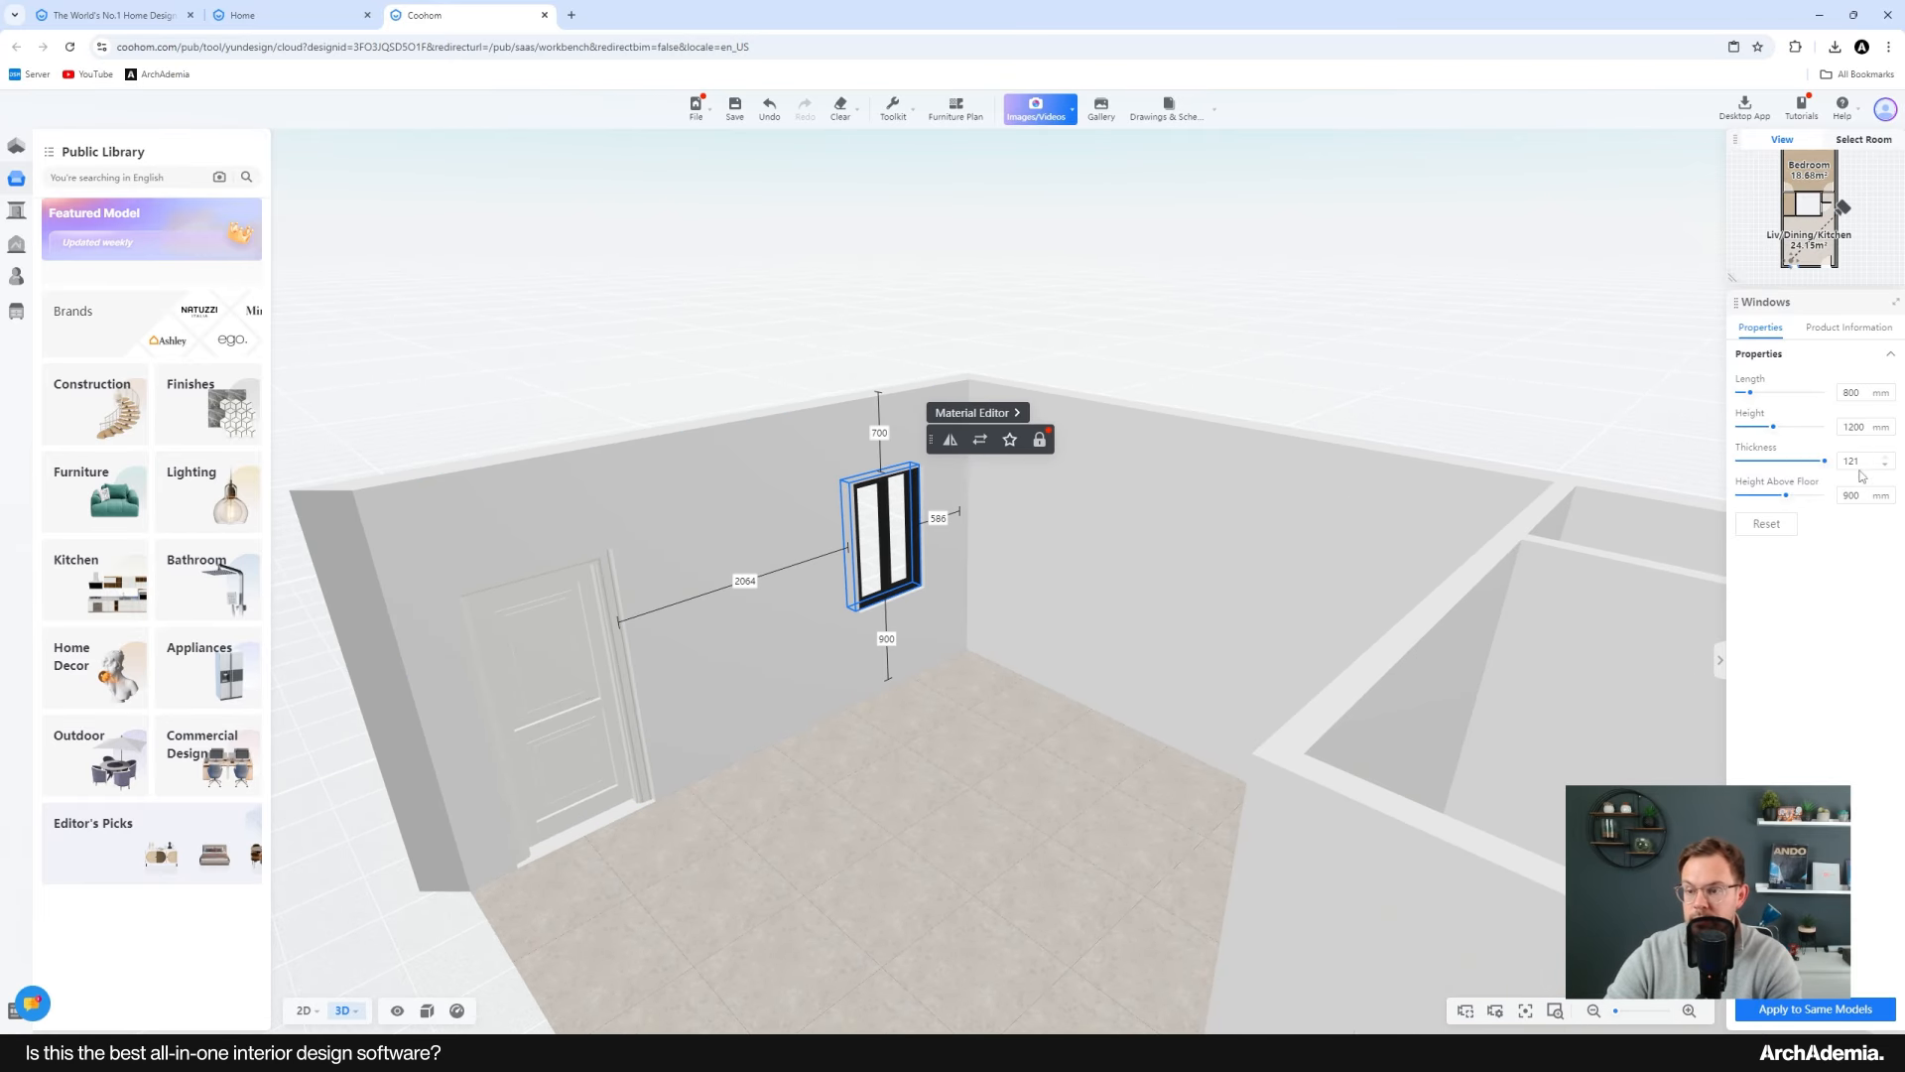
key(Return)
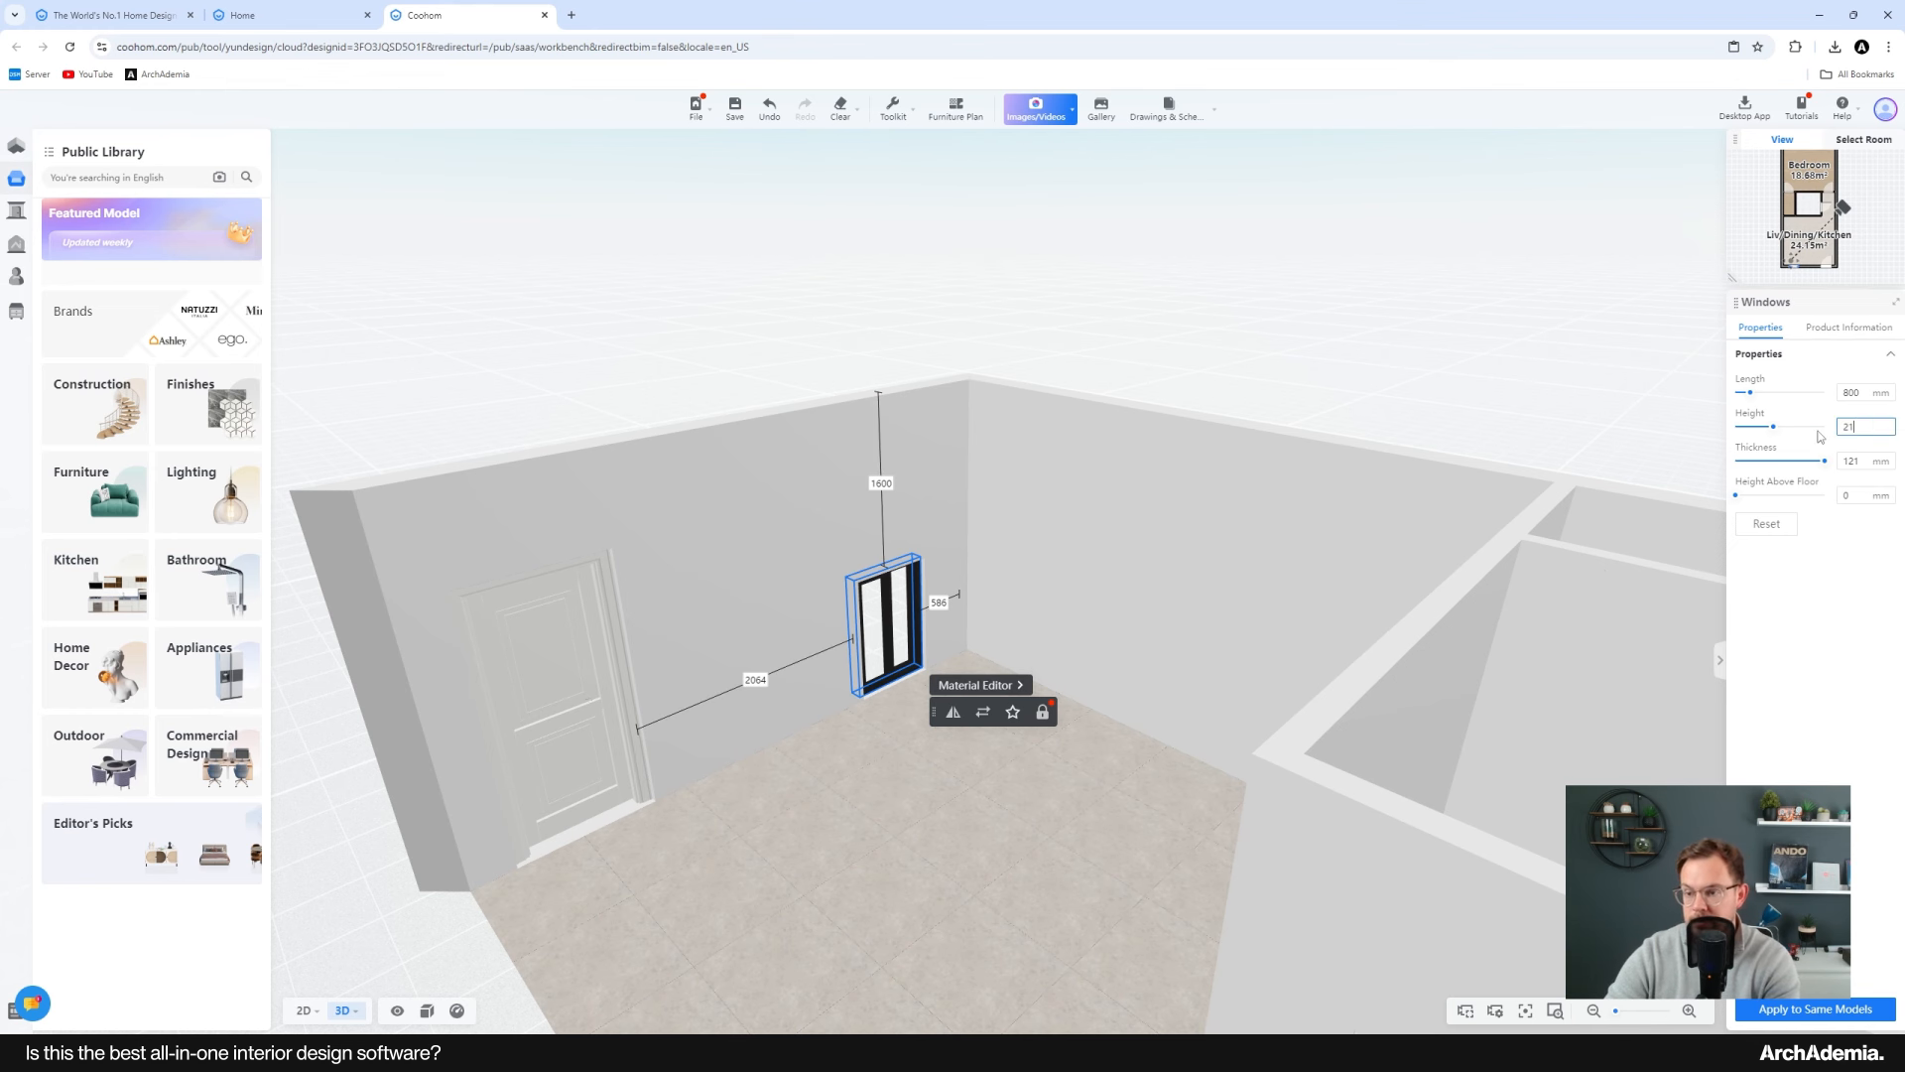
text(2100)
key(Return)
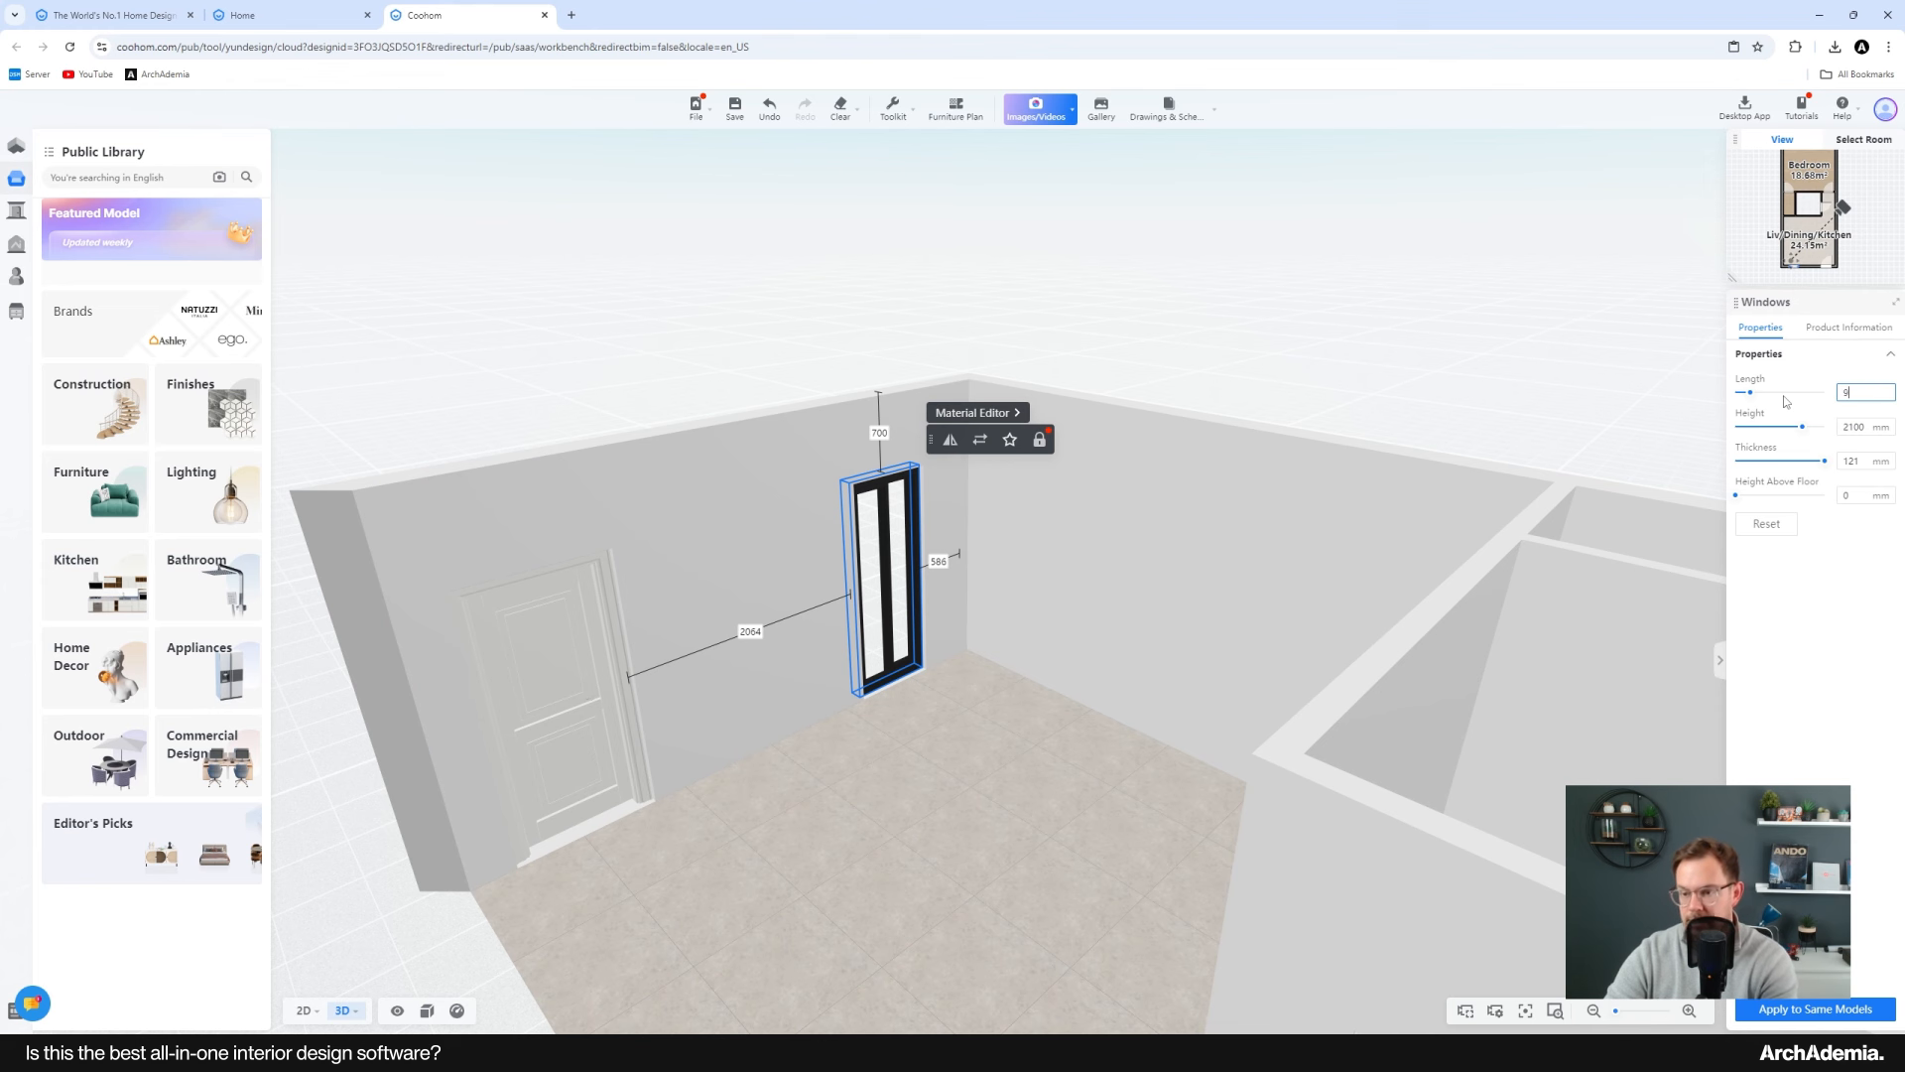
Step: Set the window's length to 1010 mm
key(Return)
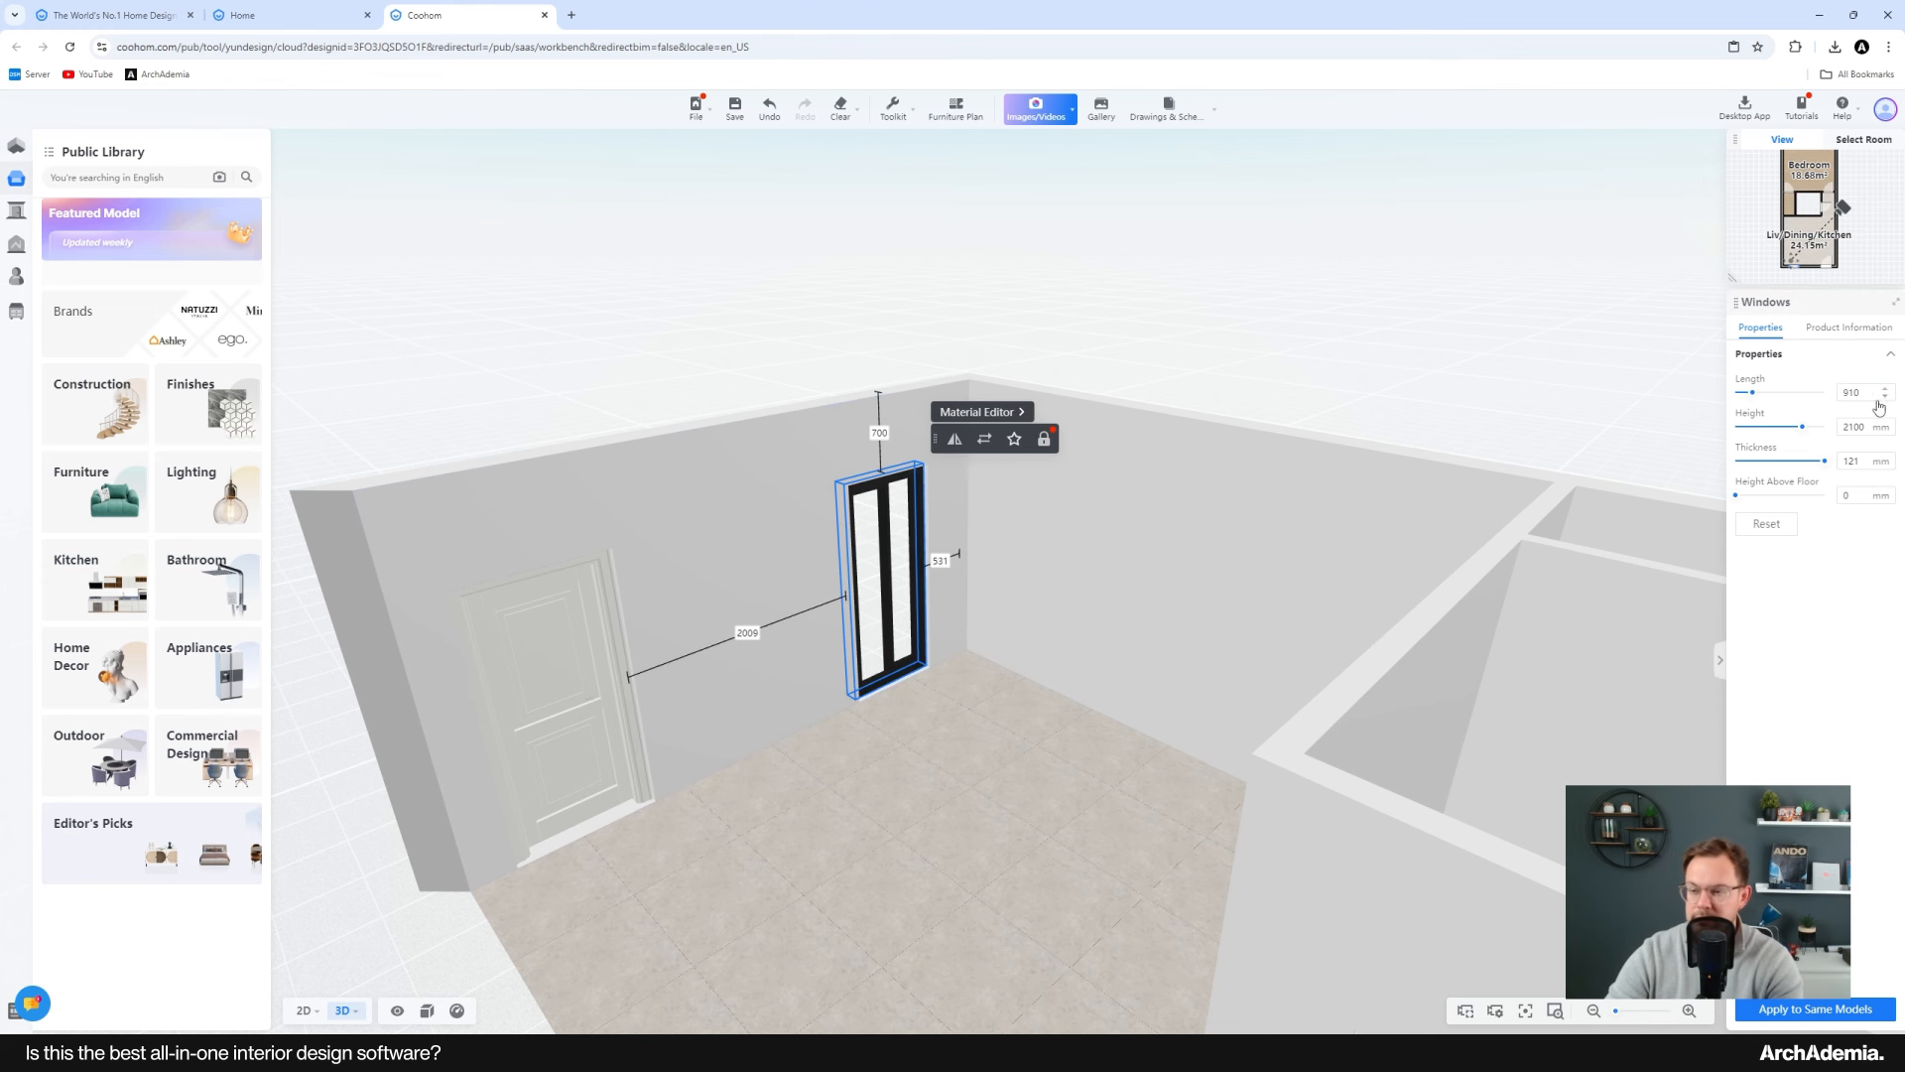
drag(1873, 397, 1766, 402)
text(1010)
key(Return)
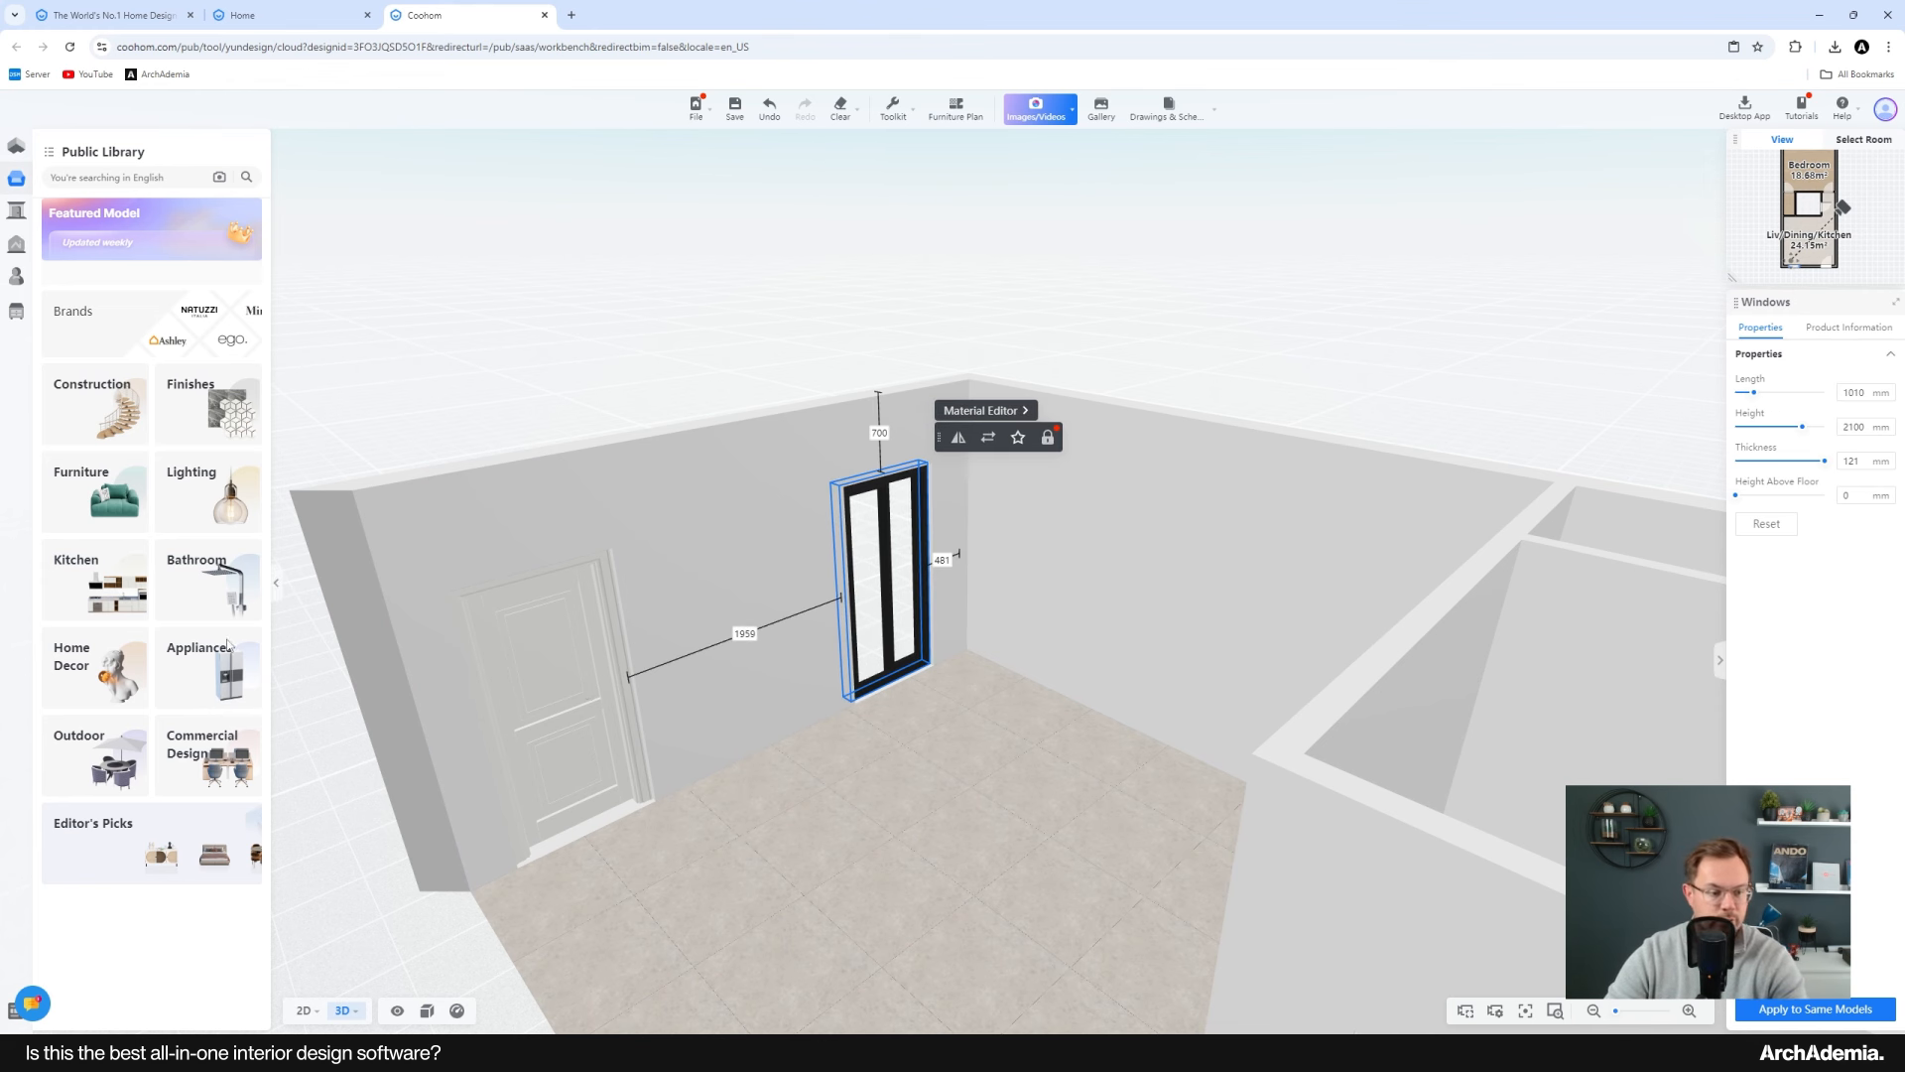
Step: Duplicate the window and place the copy beside it on the living area's bottom wall
mouse_move(313, 1010)
click(289, 927)
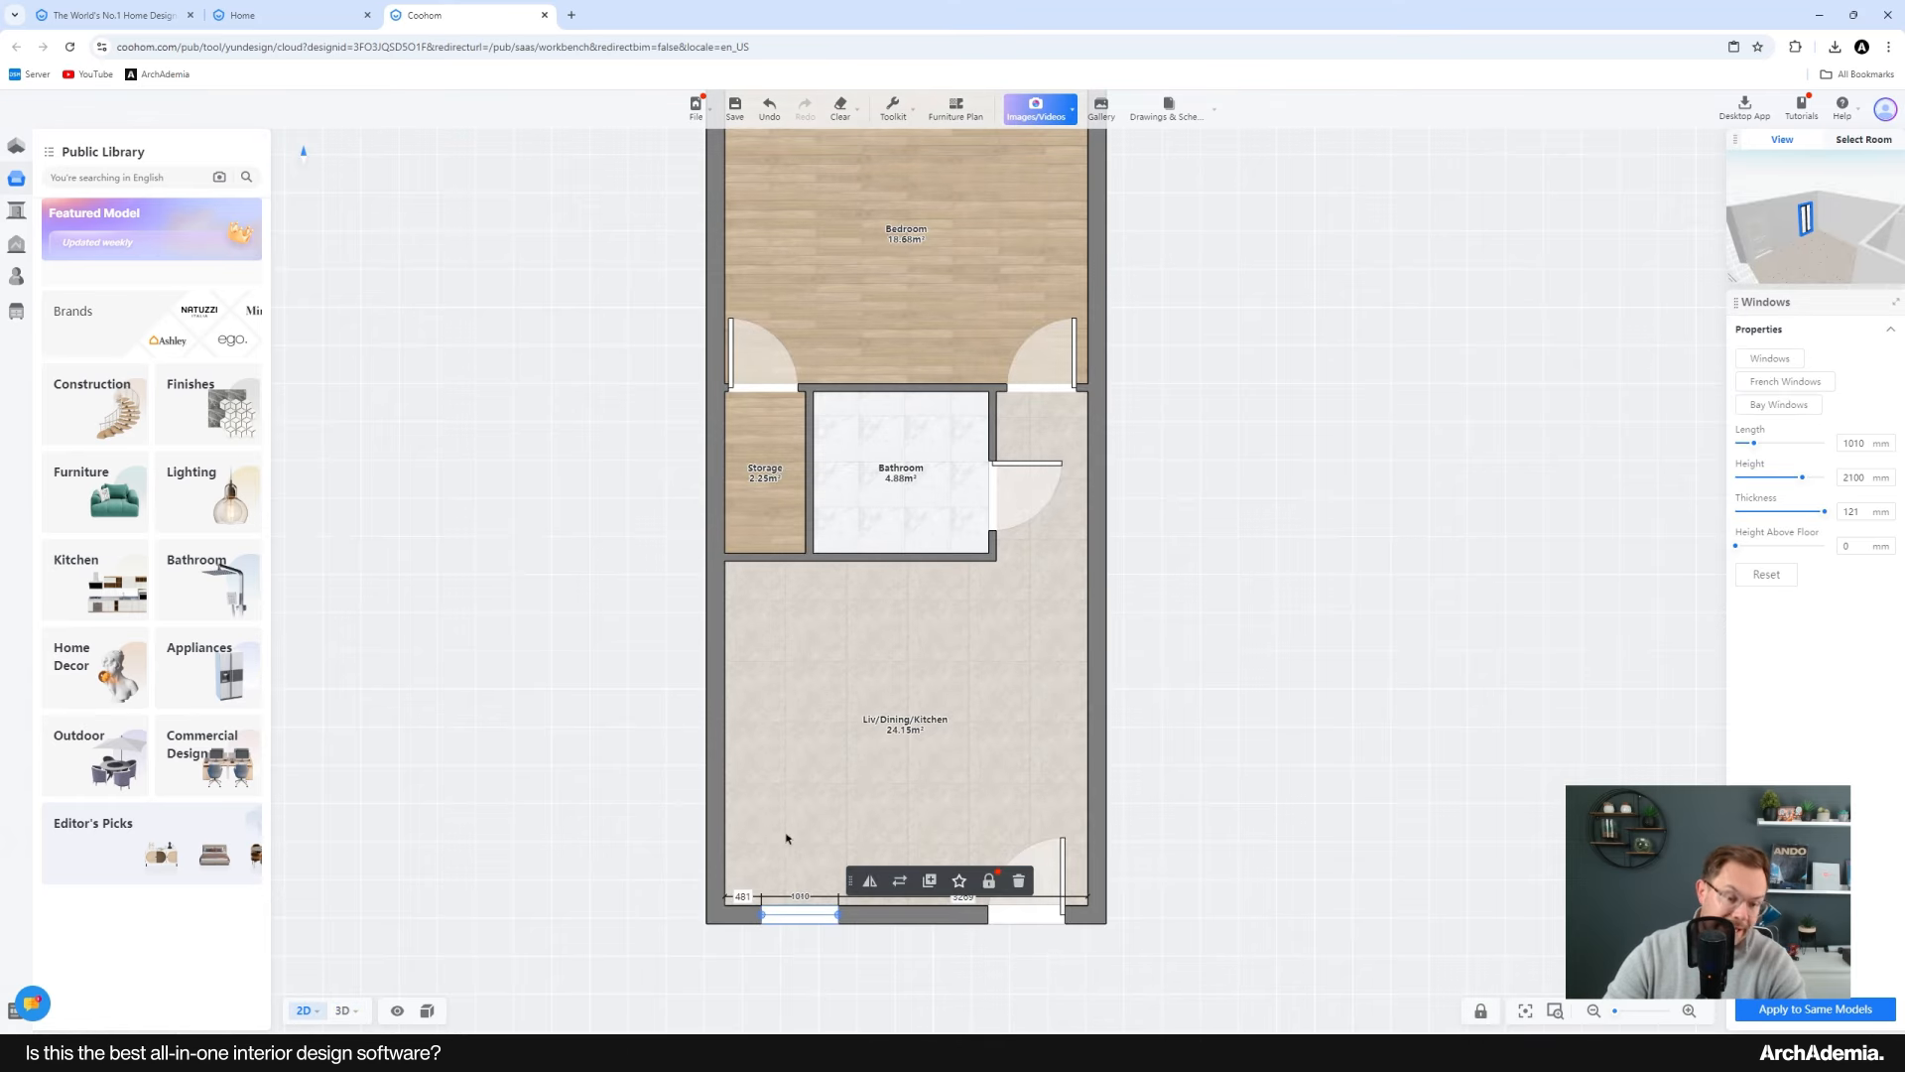
scroll(788, 841, up, 3)
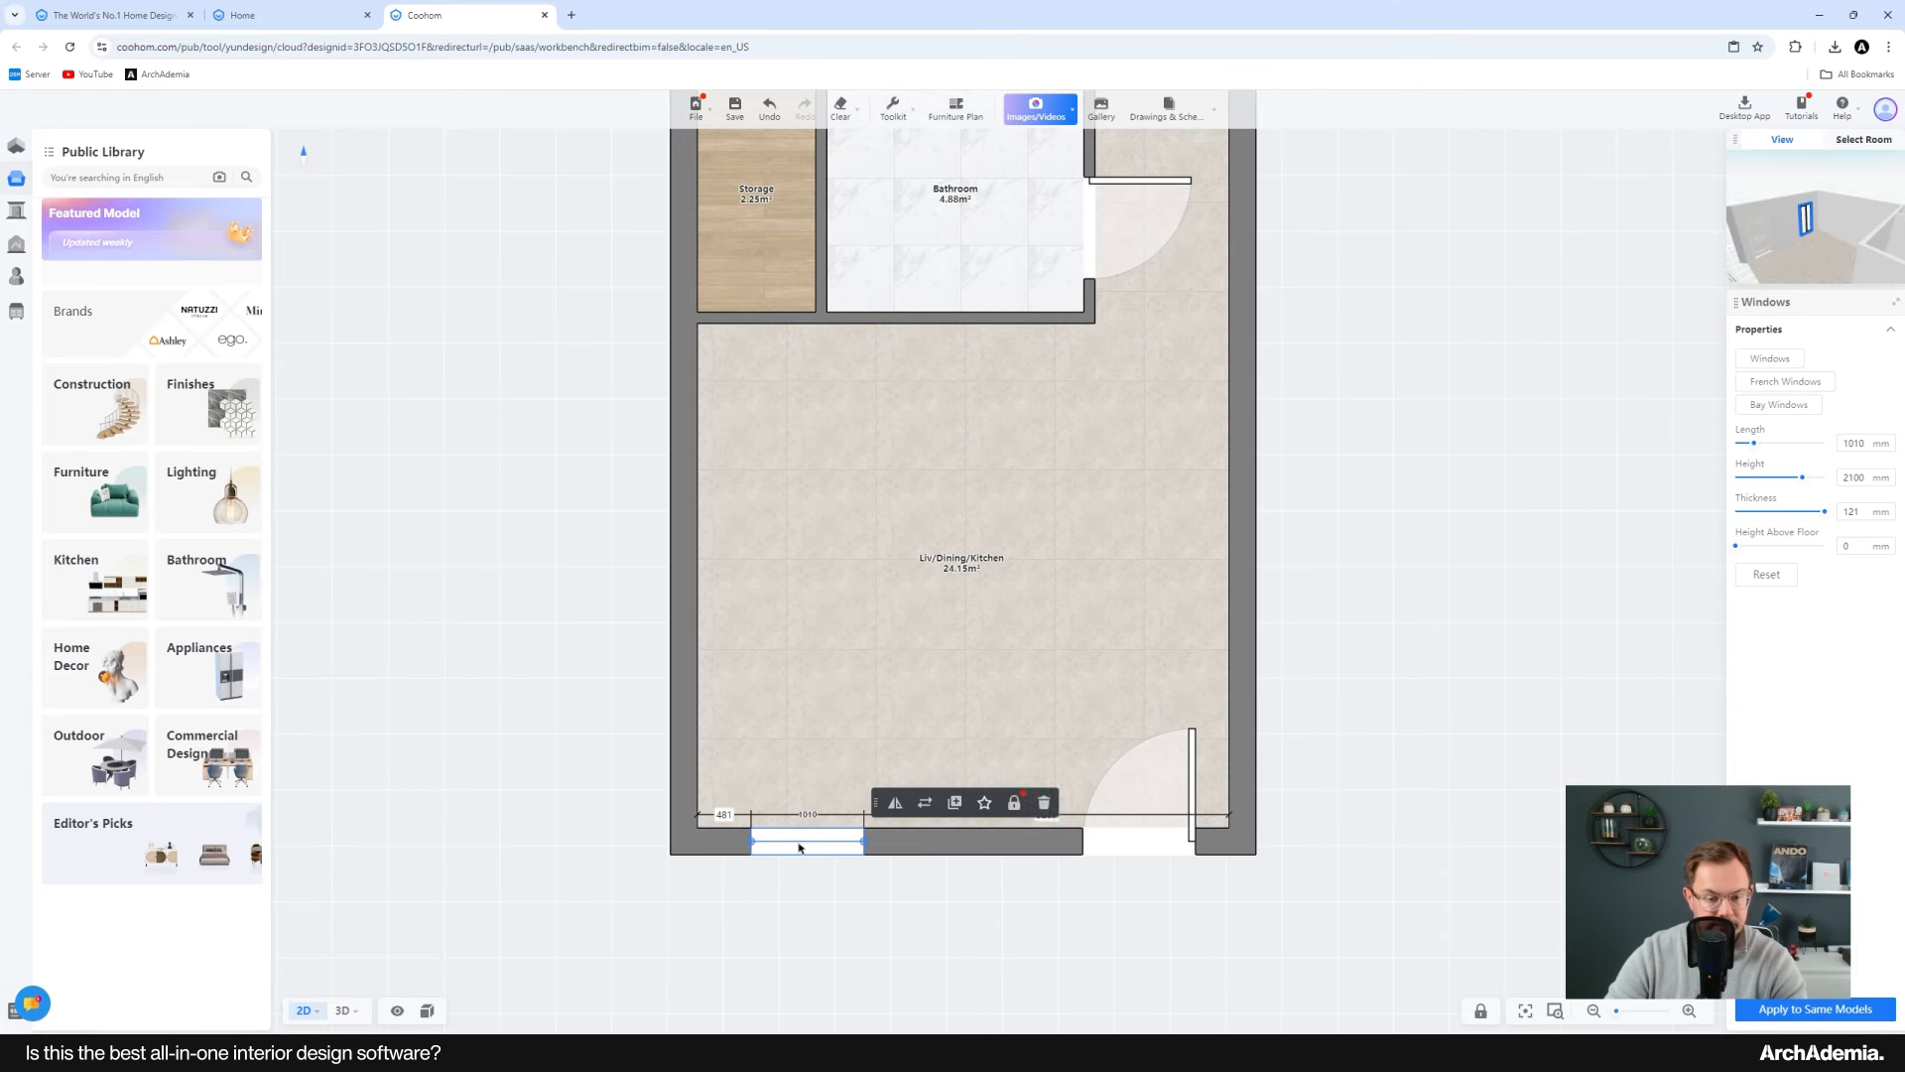
click(955, 801)
click(971, 858)
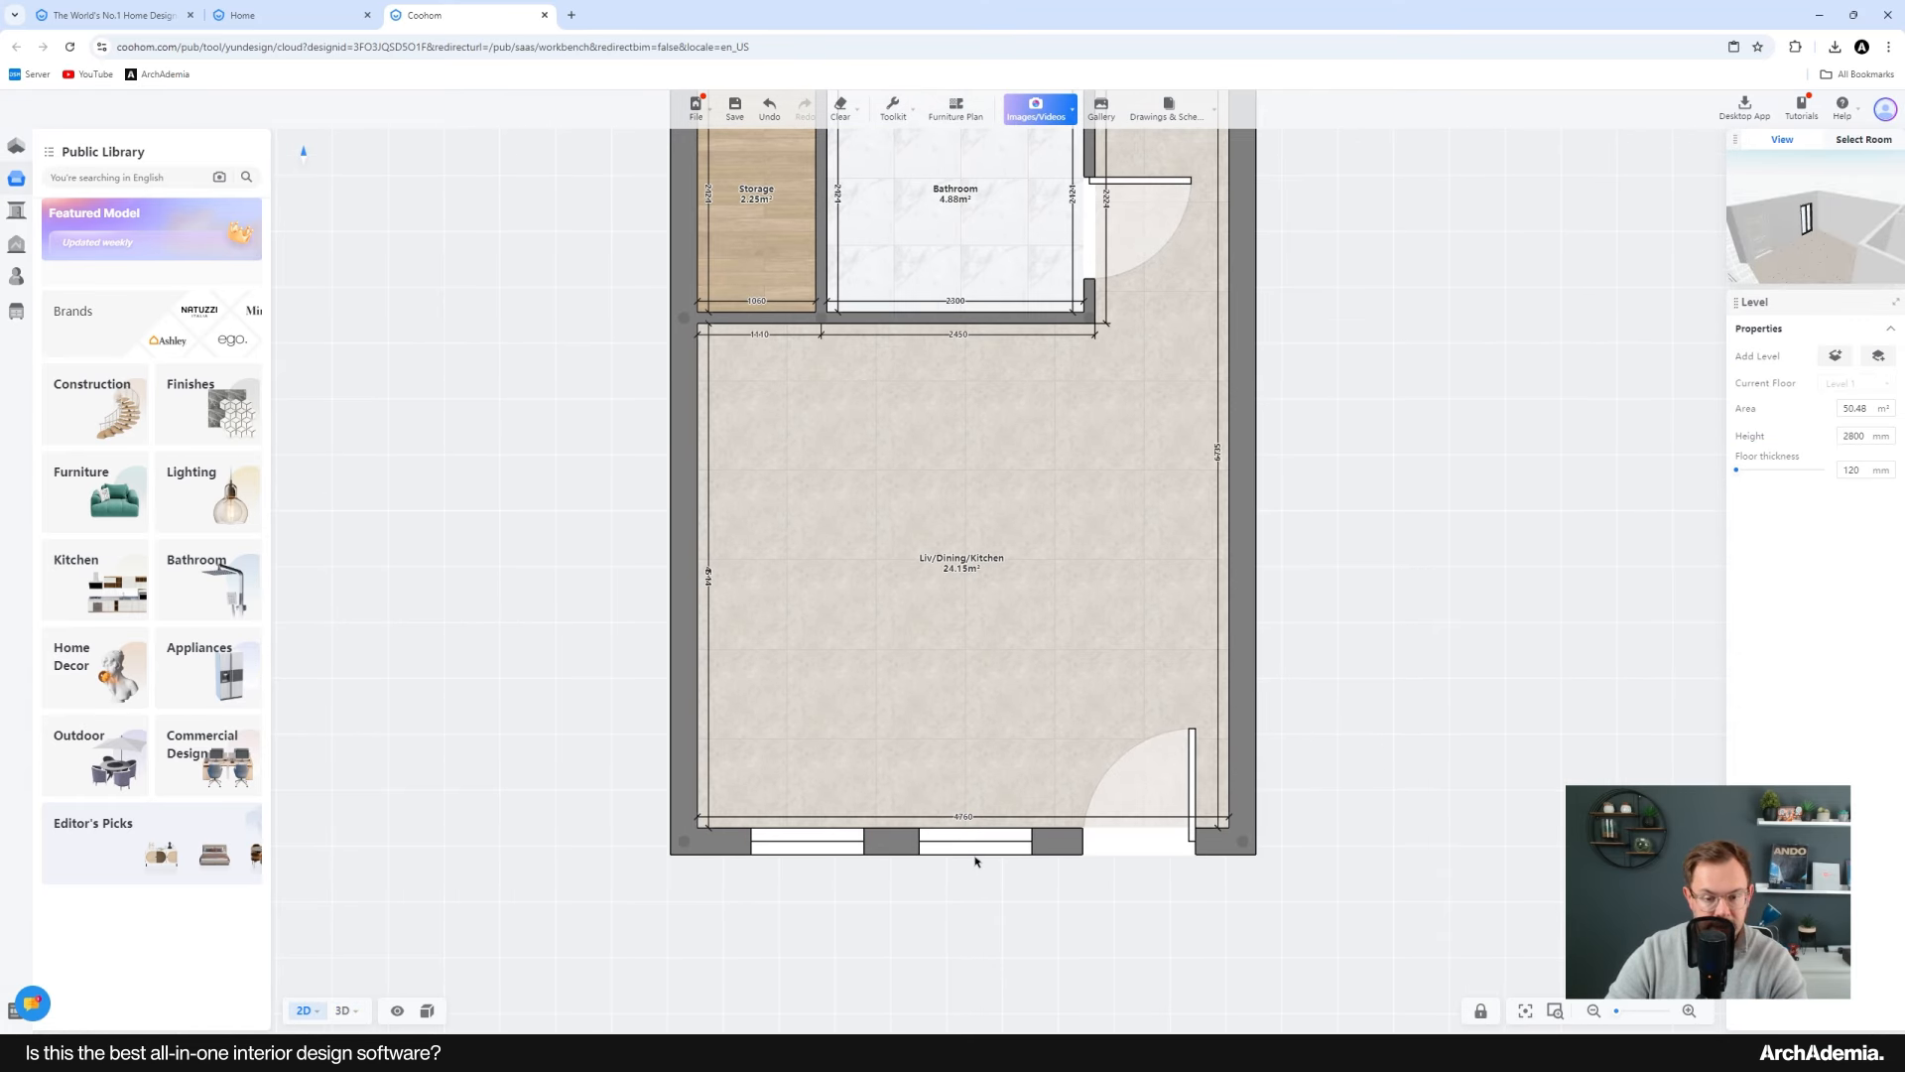
Step: Copy a window onto the bedroom's top wall and set its length to 1800 mm
scroll(893, 919, down, 4)
click(874, 982)
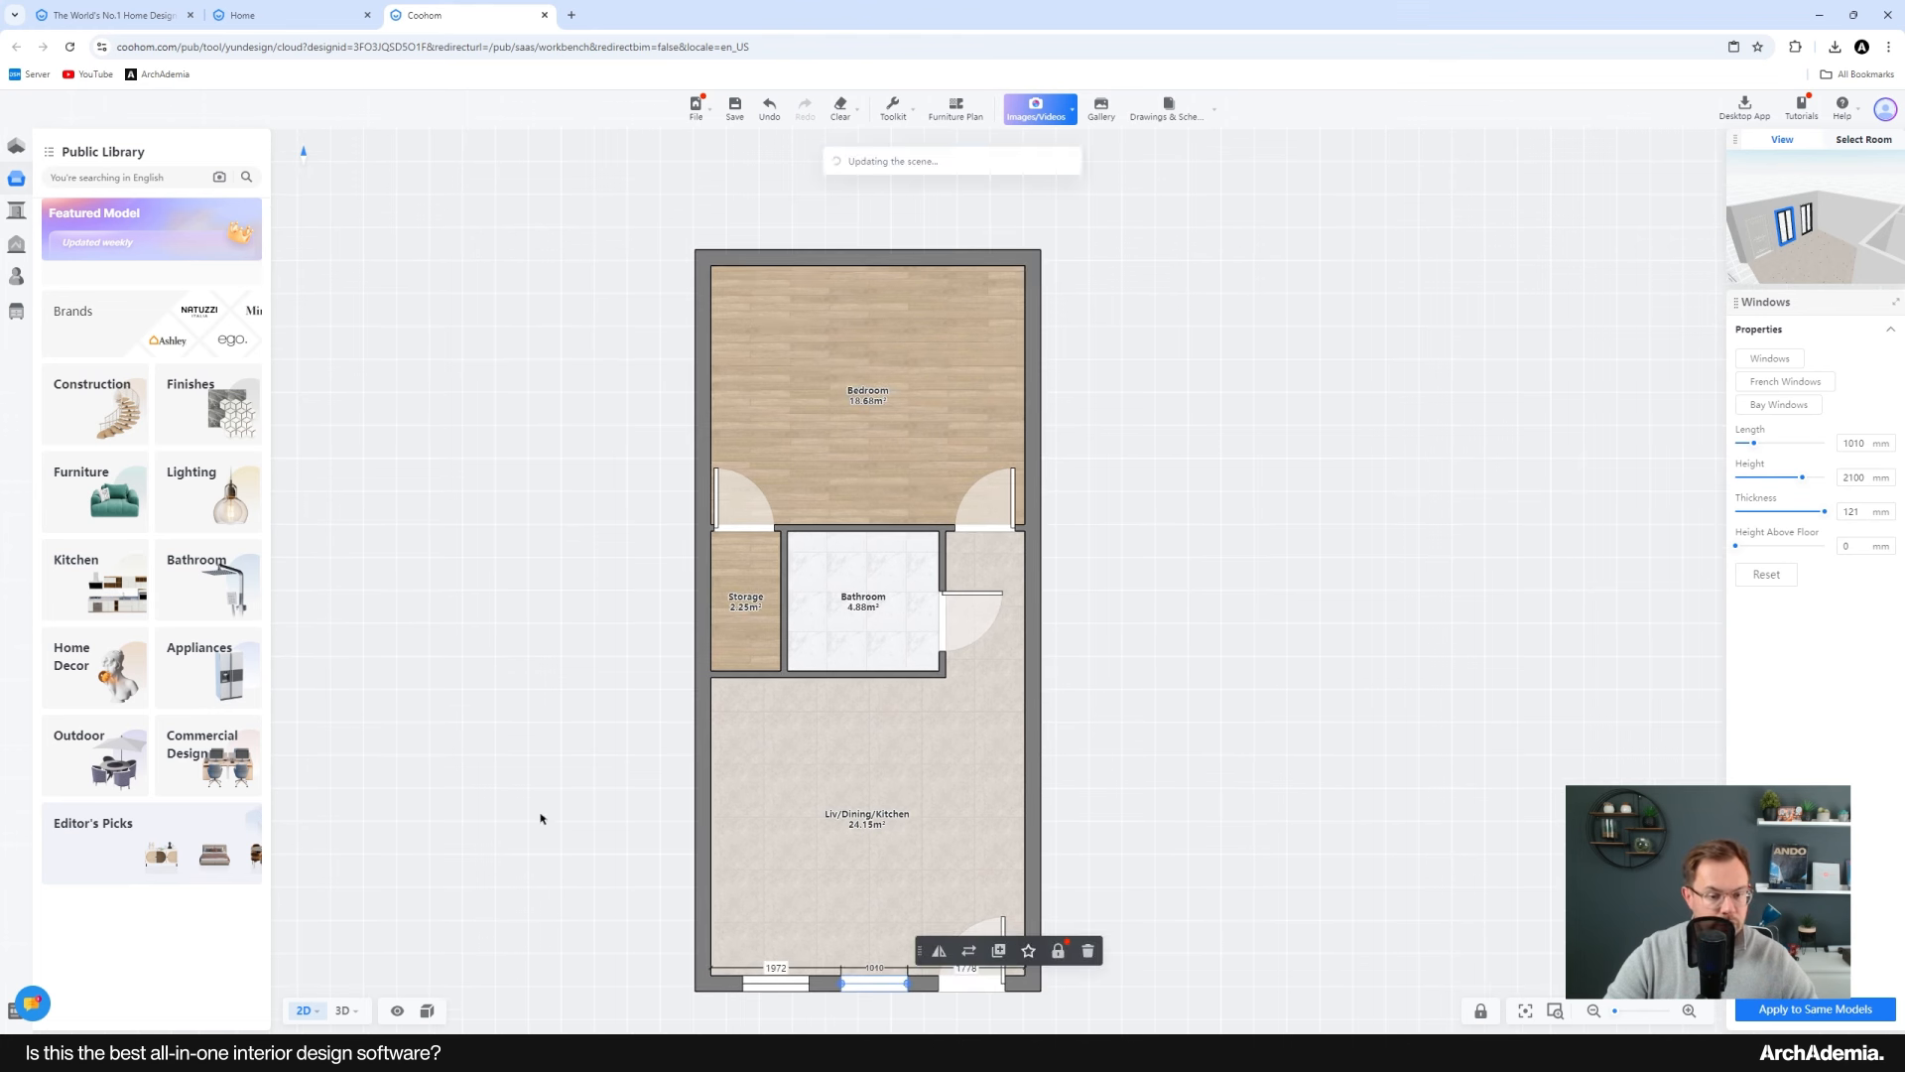
click(998, 952)
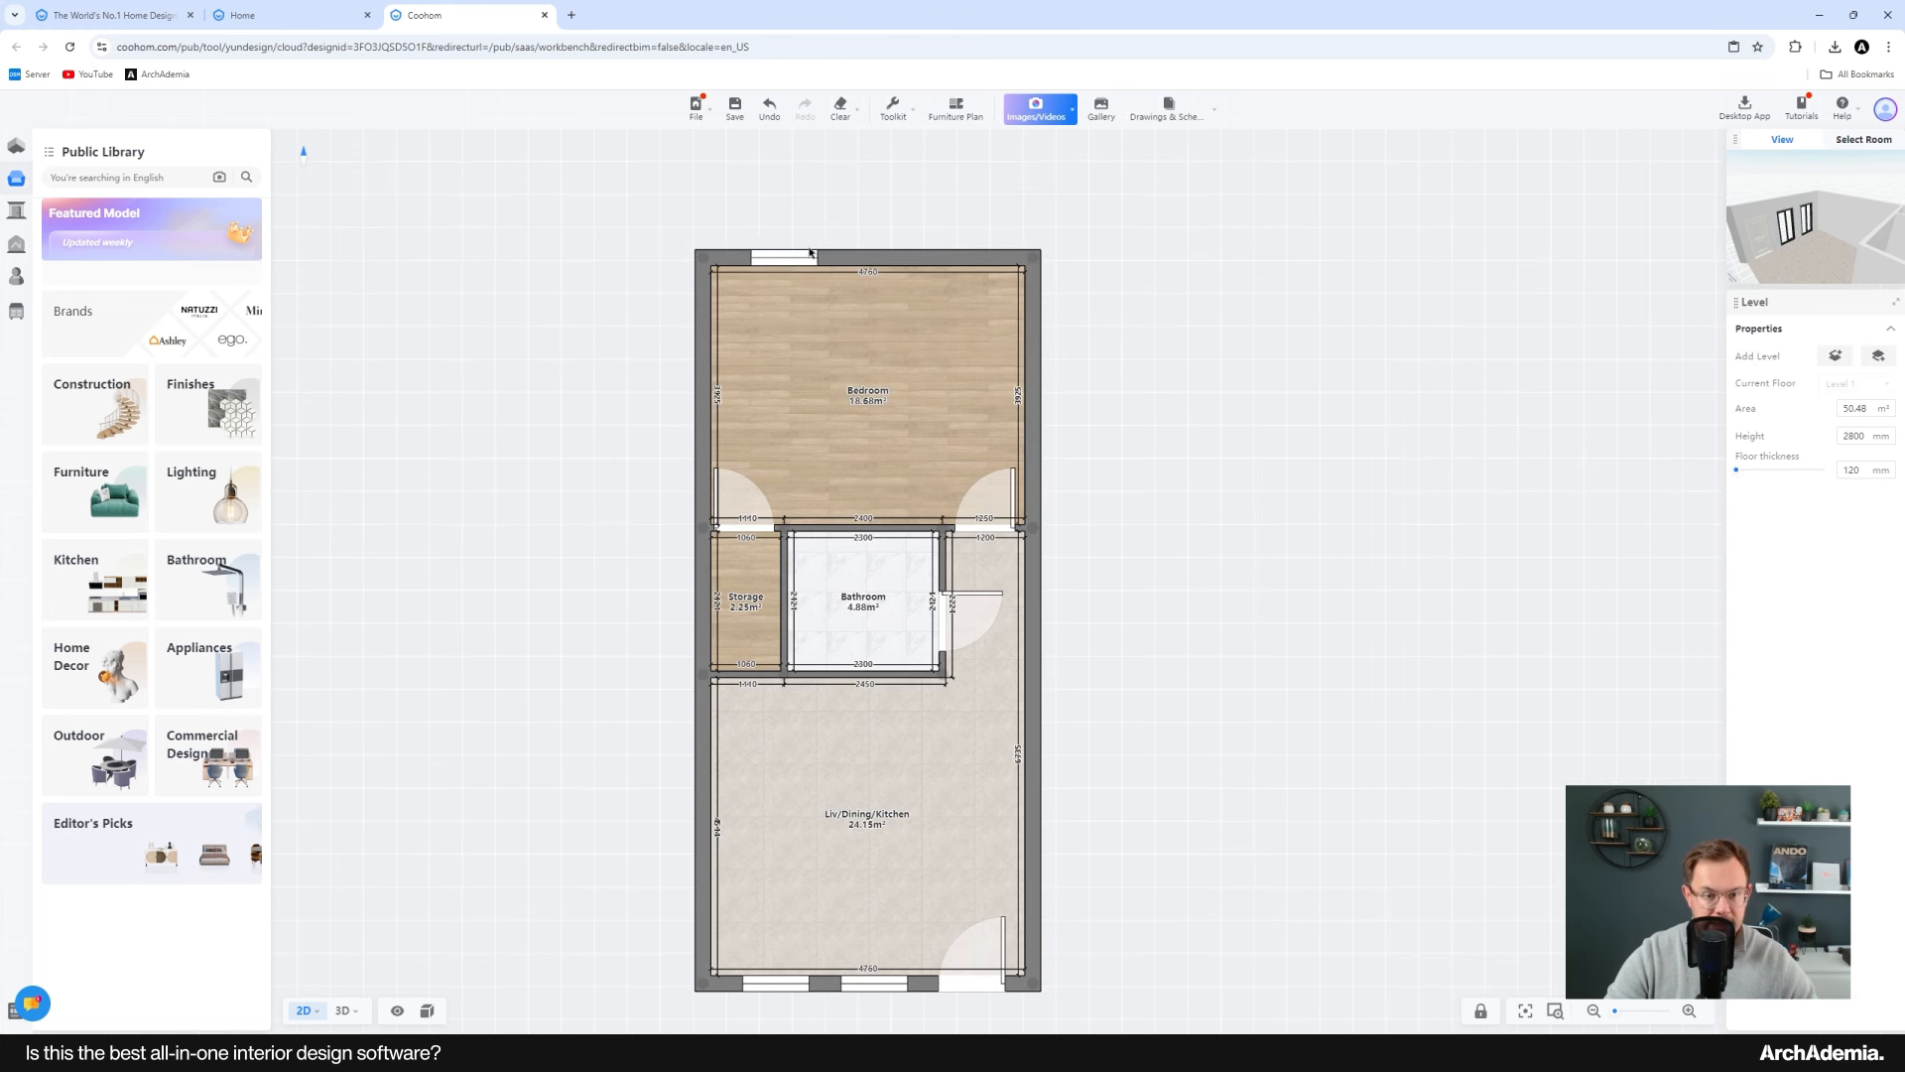
click(808, 254)
scroll(821, 229, up, 3)
click(1837, 442)
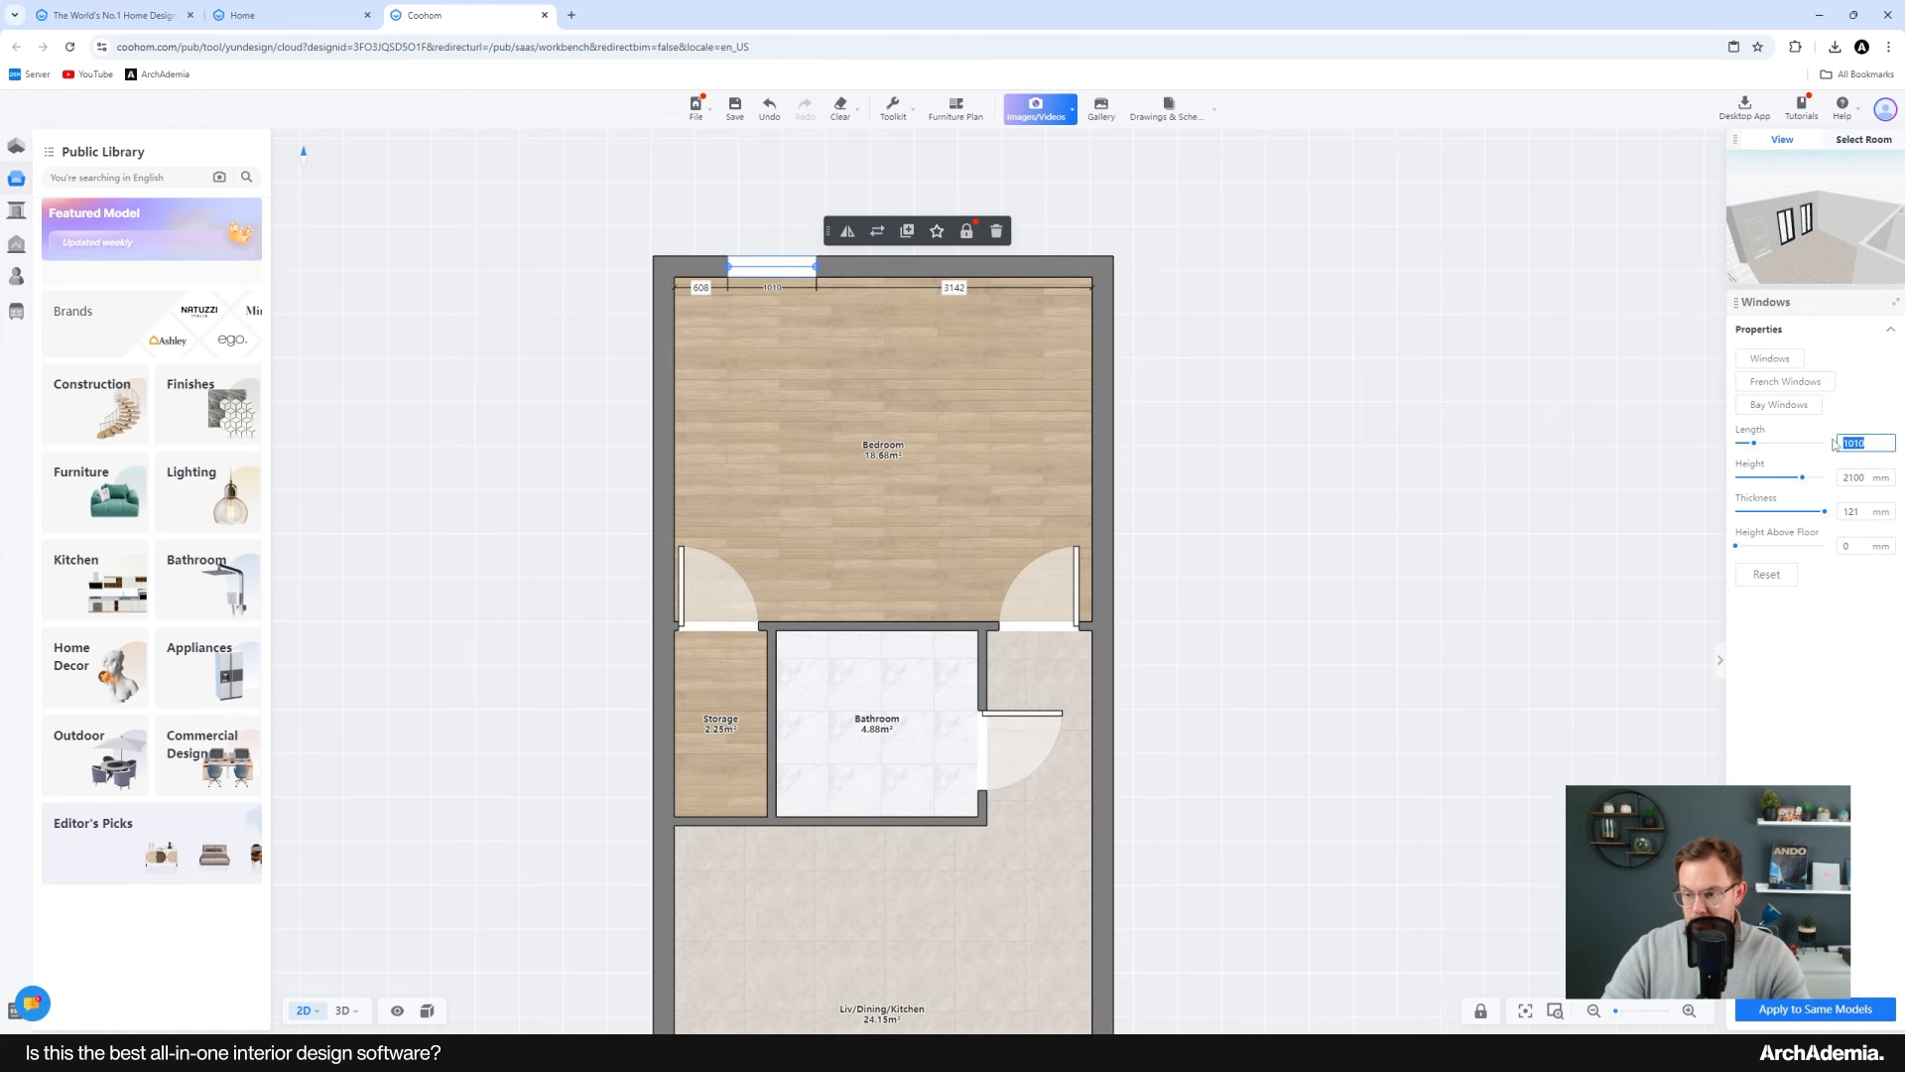
text(1800)
key(Return)
Step: Shift the bedroom window left and place a copy of it alongside
middle_drag(836, 310, 736, 340)
drag(736, 340, 761, 337)
click(920, 306)
click(911, 343)
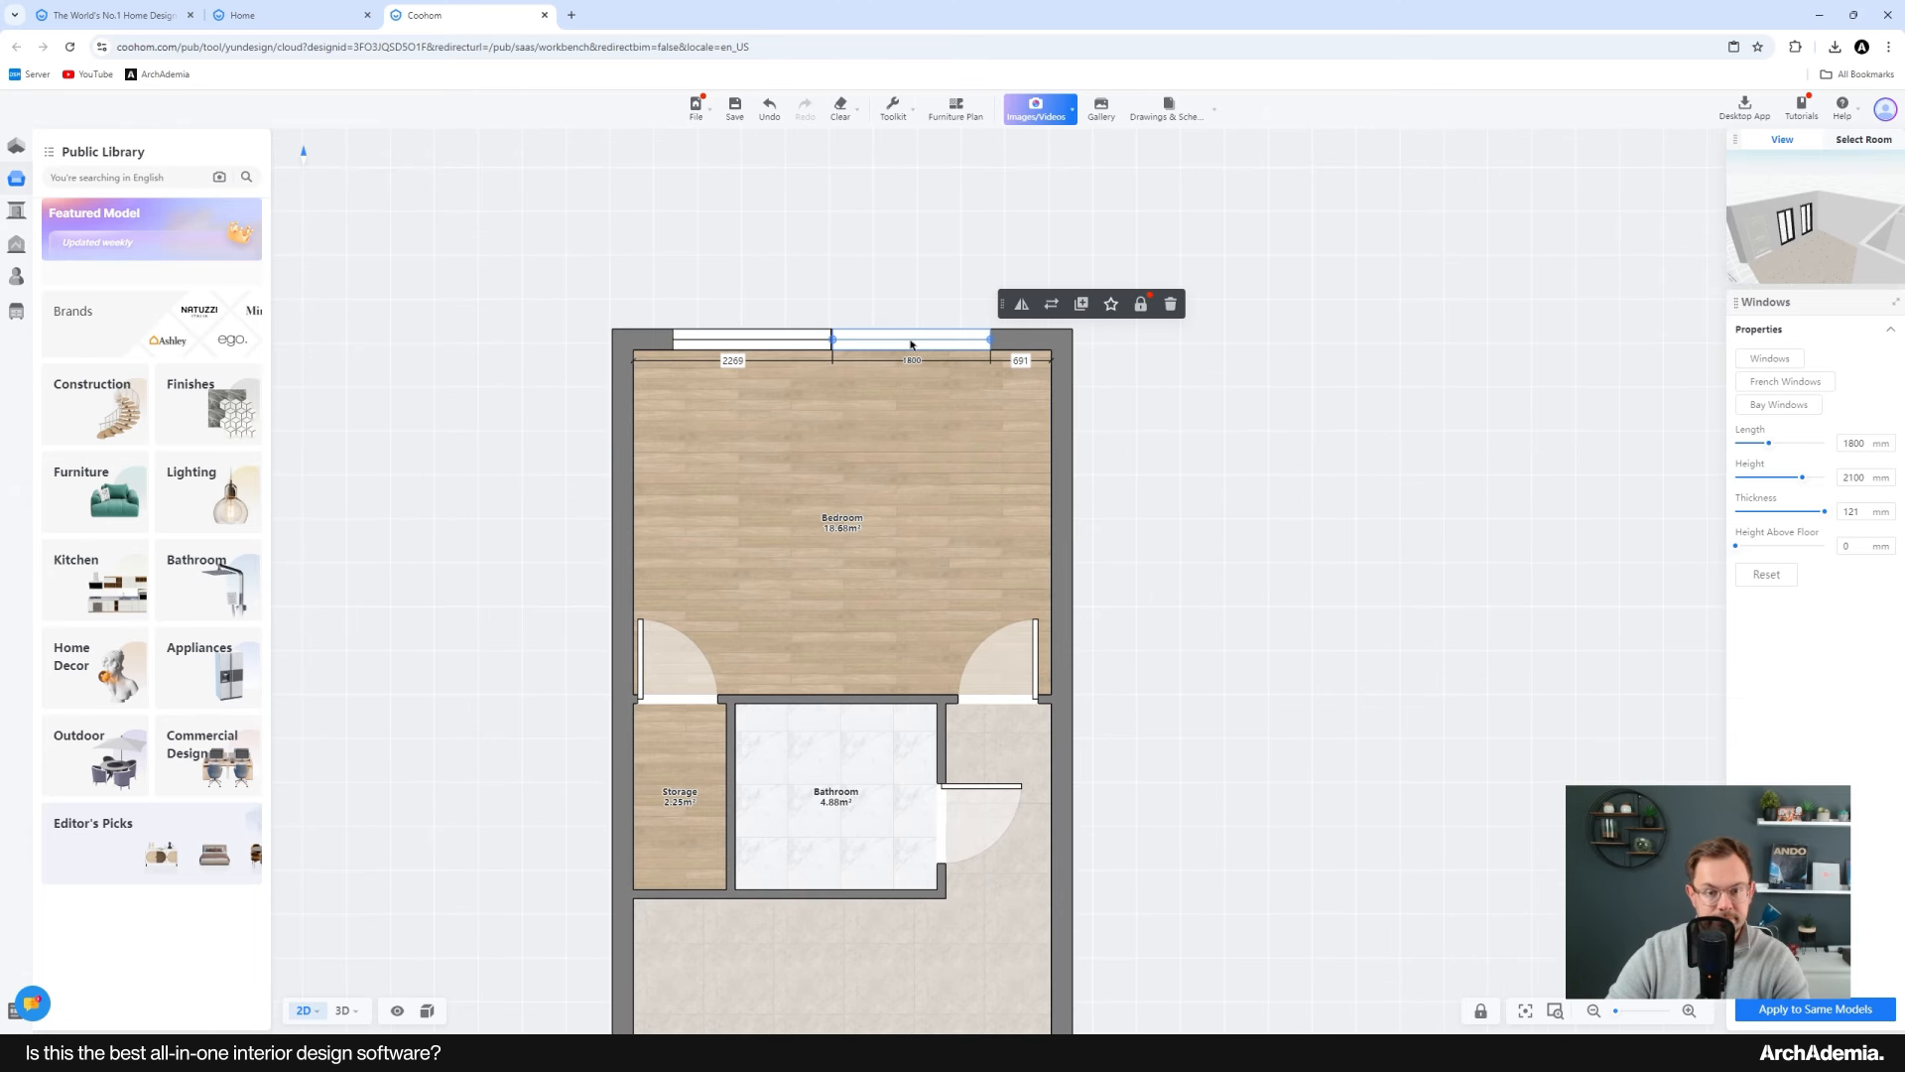
Step: Delete the copied window and set the remaining bedroom window's length to 1600 mm
scroll(927, 341, up, 5)
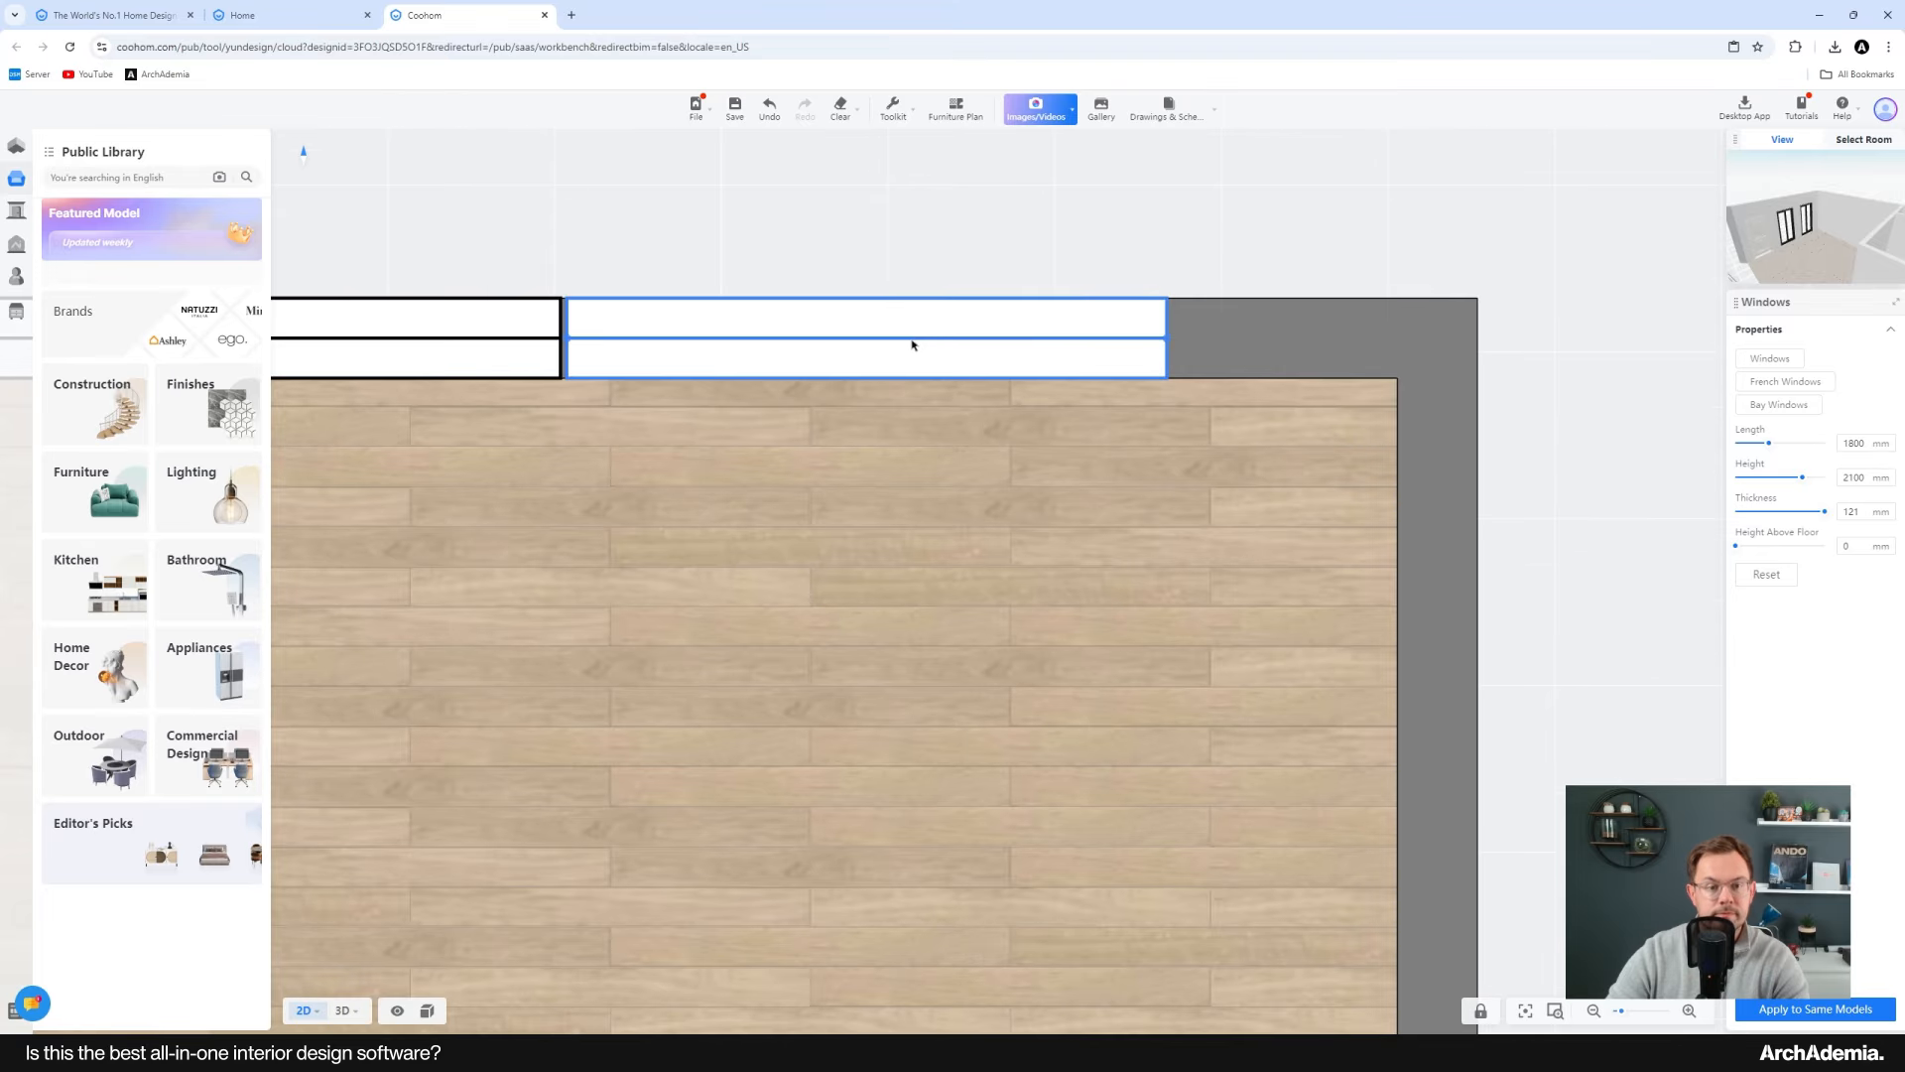
key(Delete)
click(593, 346)
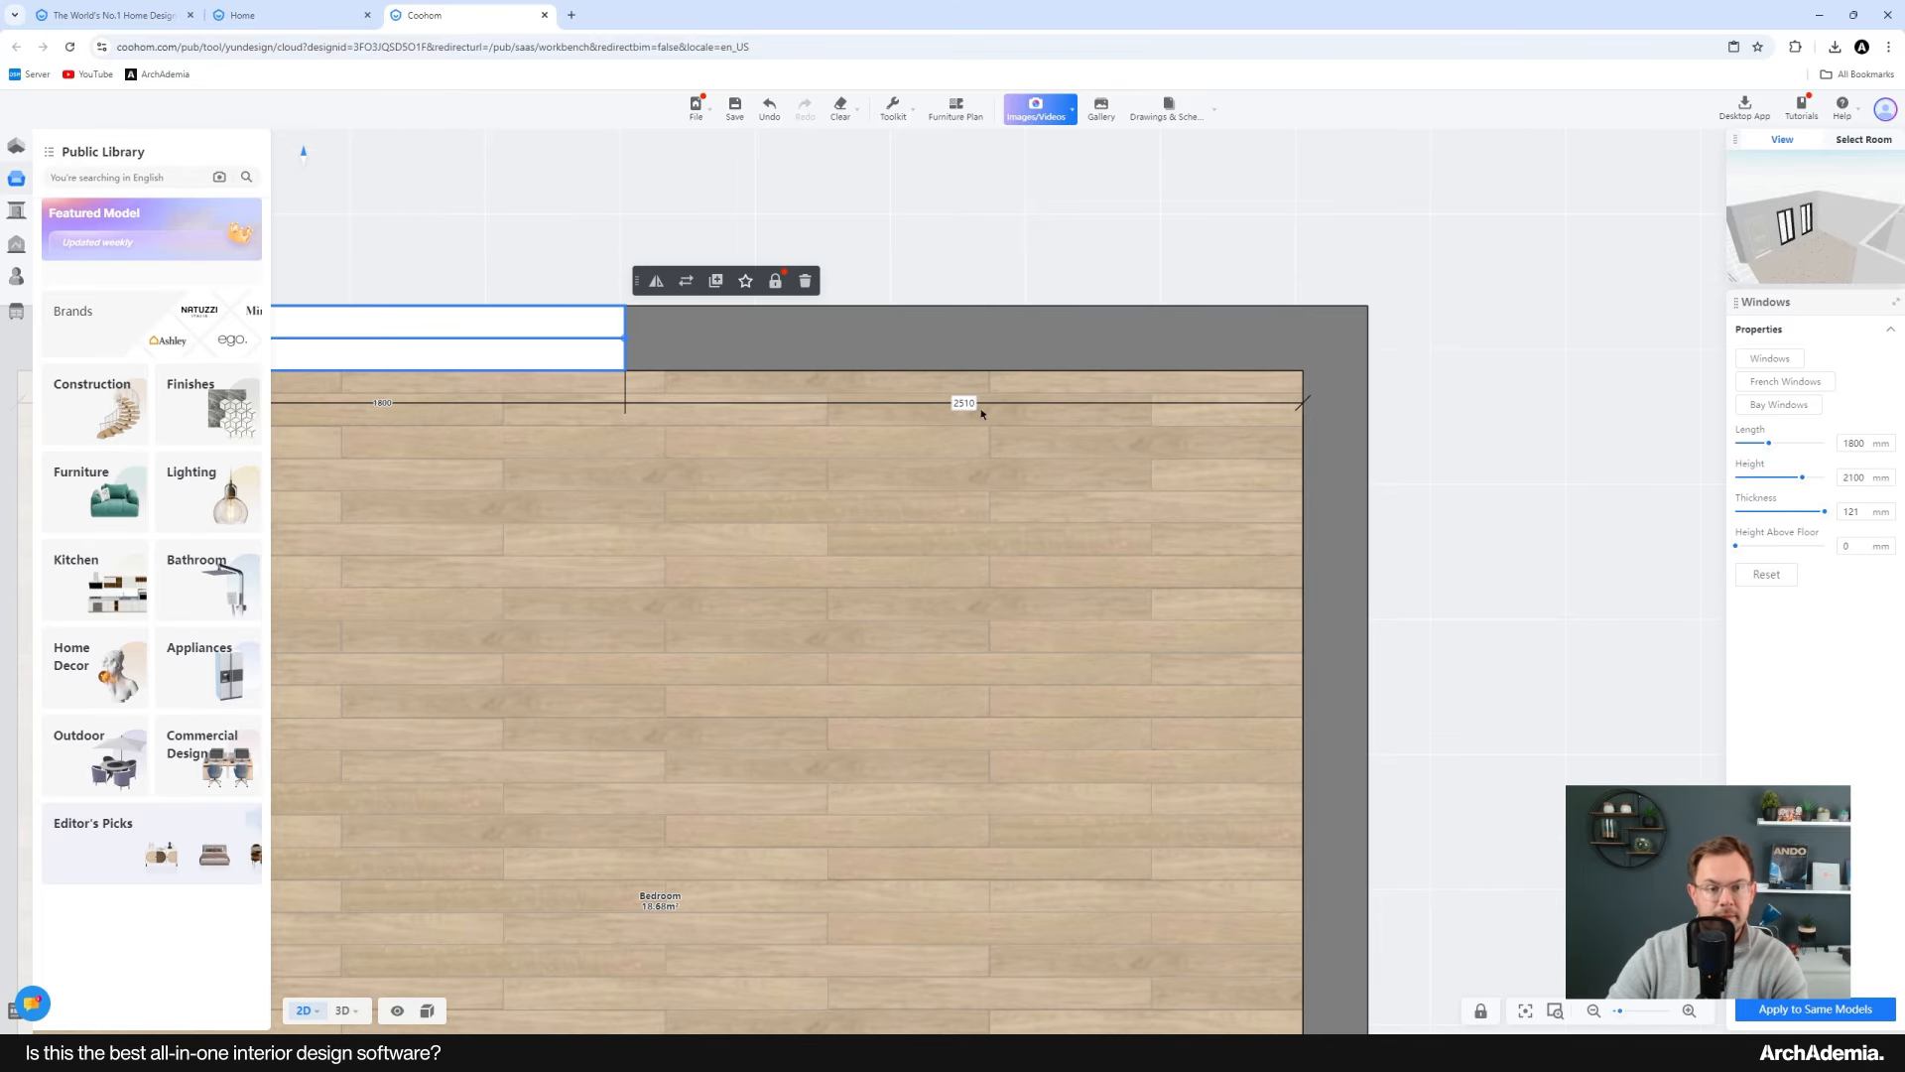
drag(1867, 442, 1791, 445)
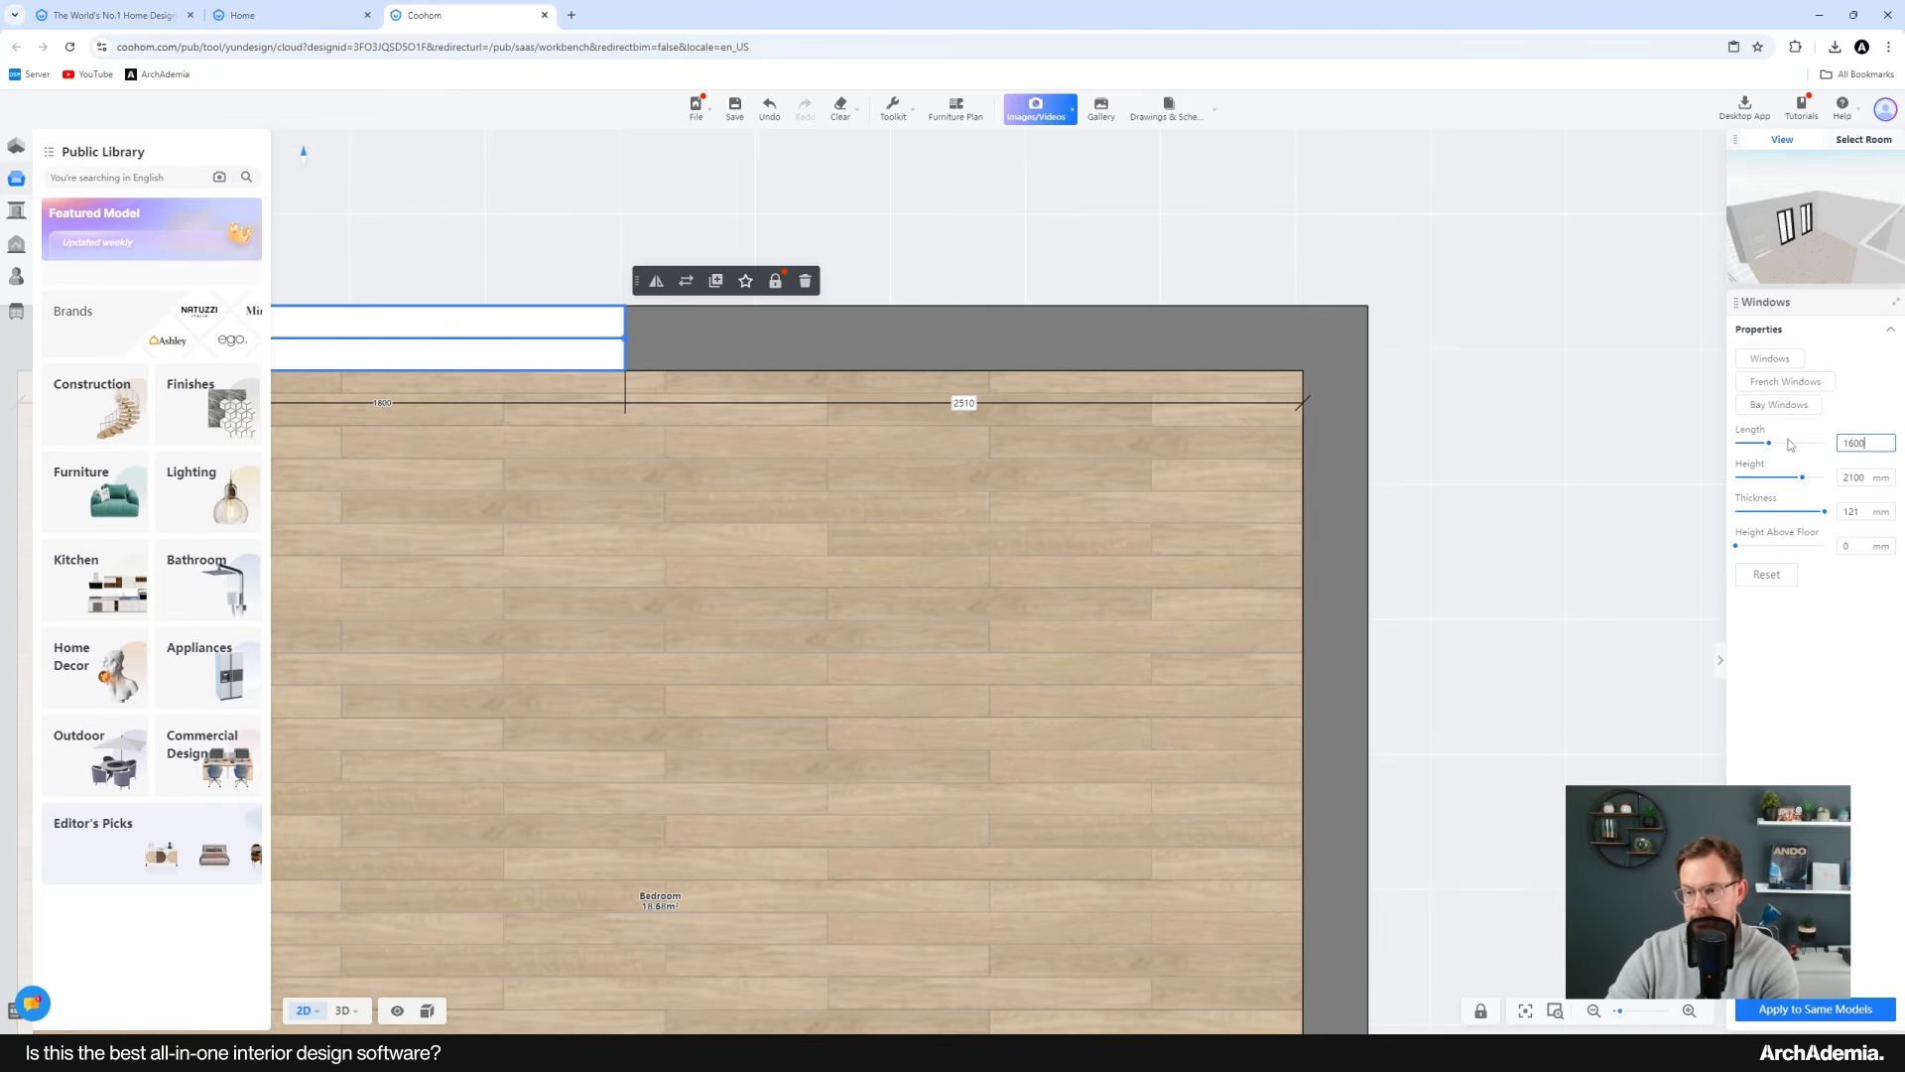
key(Return)
Step: Duplicate the bedroom window and place the copy on the right part of the top wall
scroll(804, 414, down, 3)
click(823, 402)
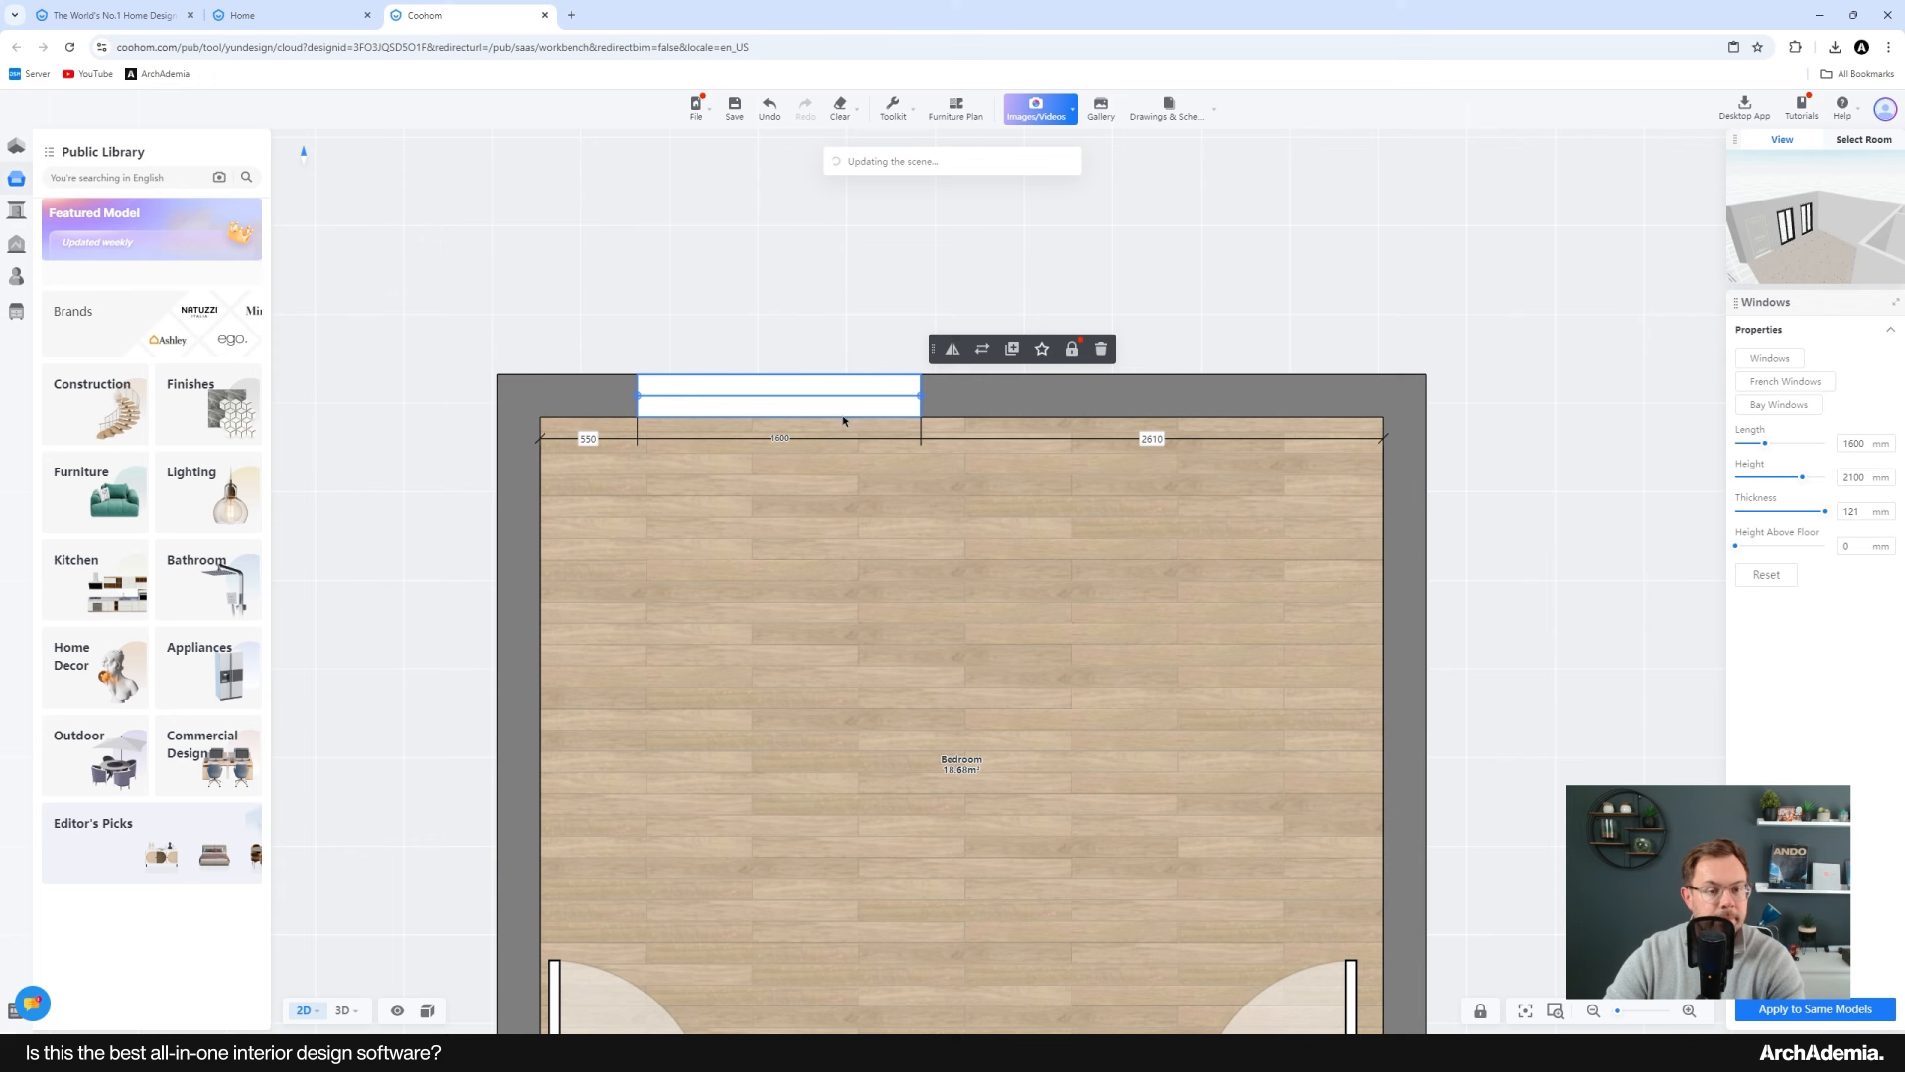
click(1014, 351)
click(1152, 416)
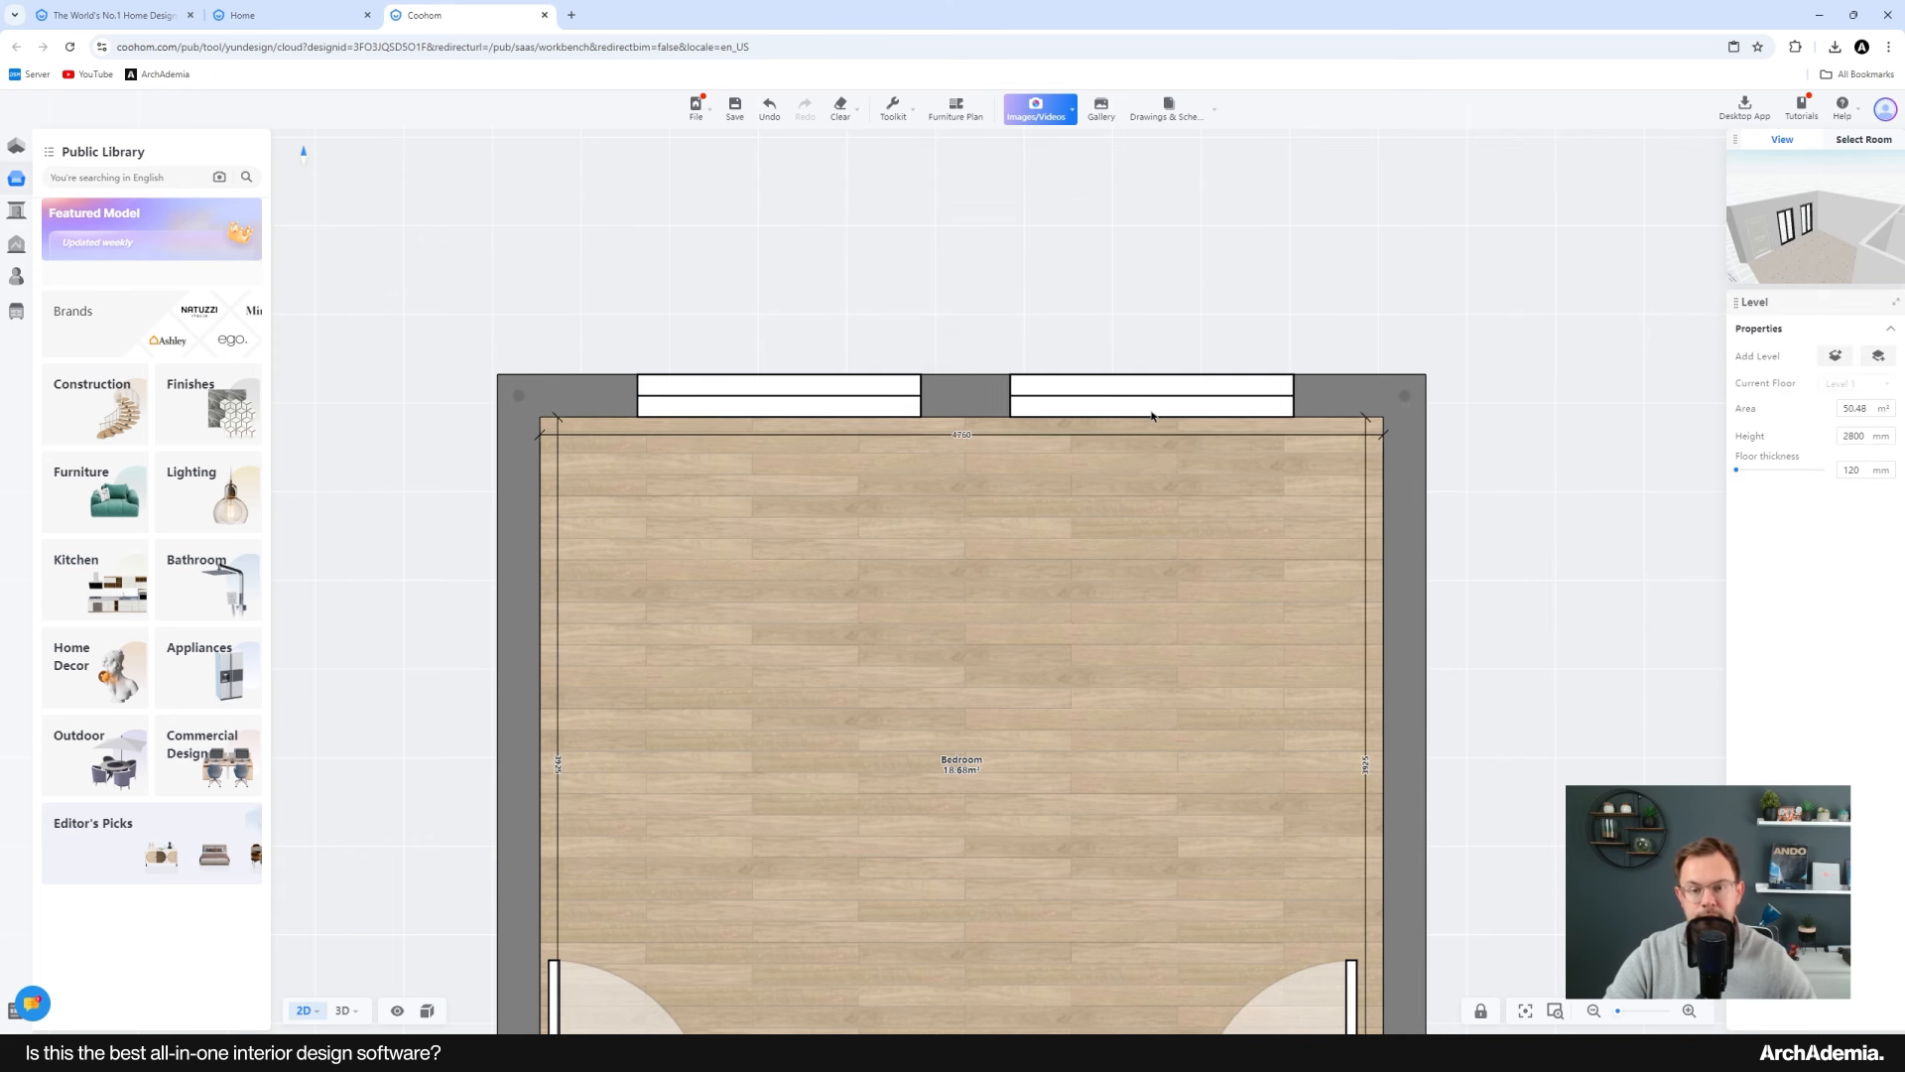
Step: Compare the layout with the Unit Type 01 reference plan
scroll(1016, 272, down, 5)
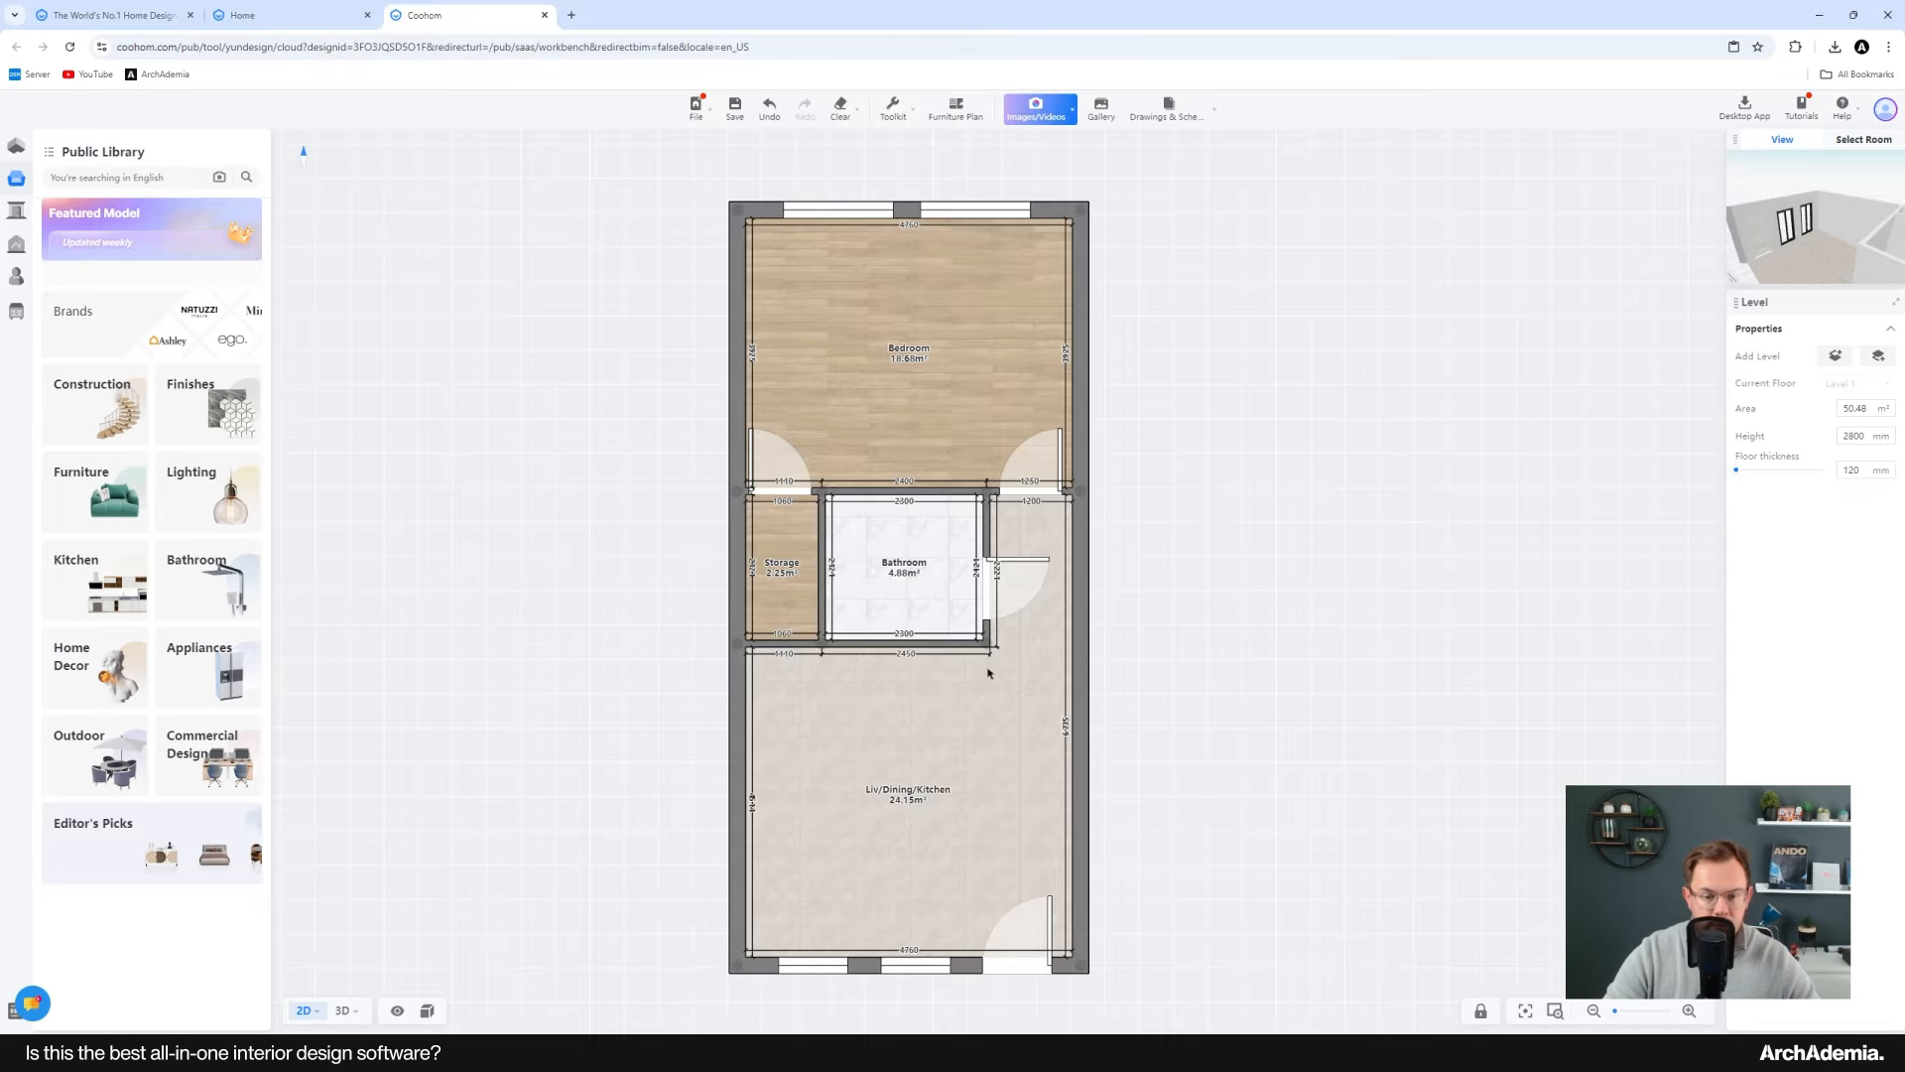
scroll(989, 670, up, 3)
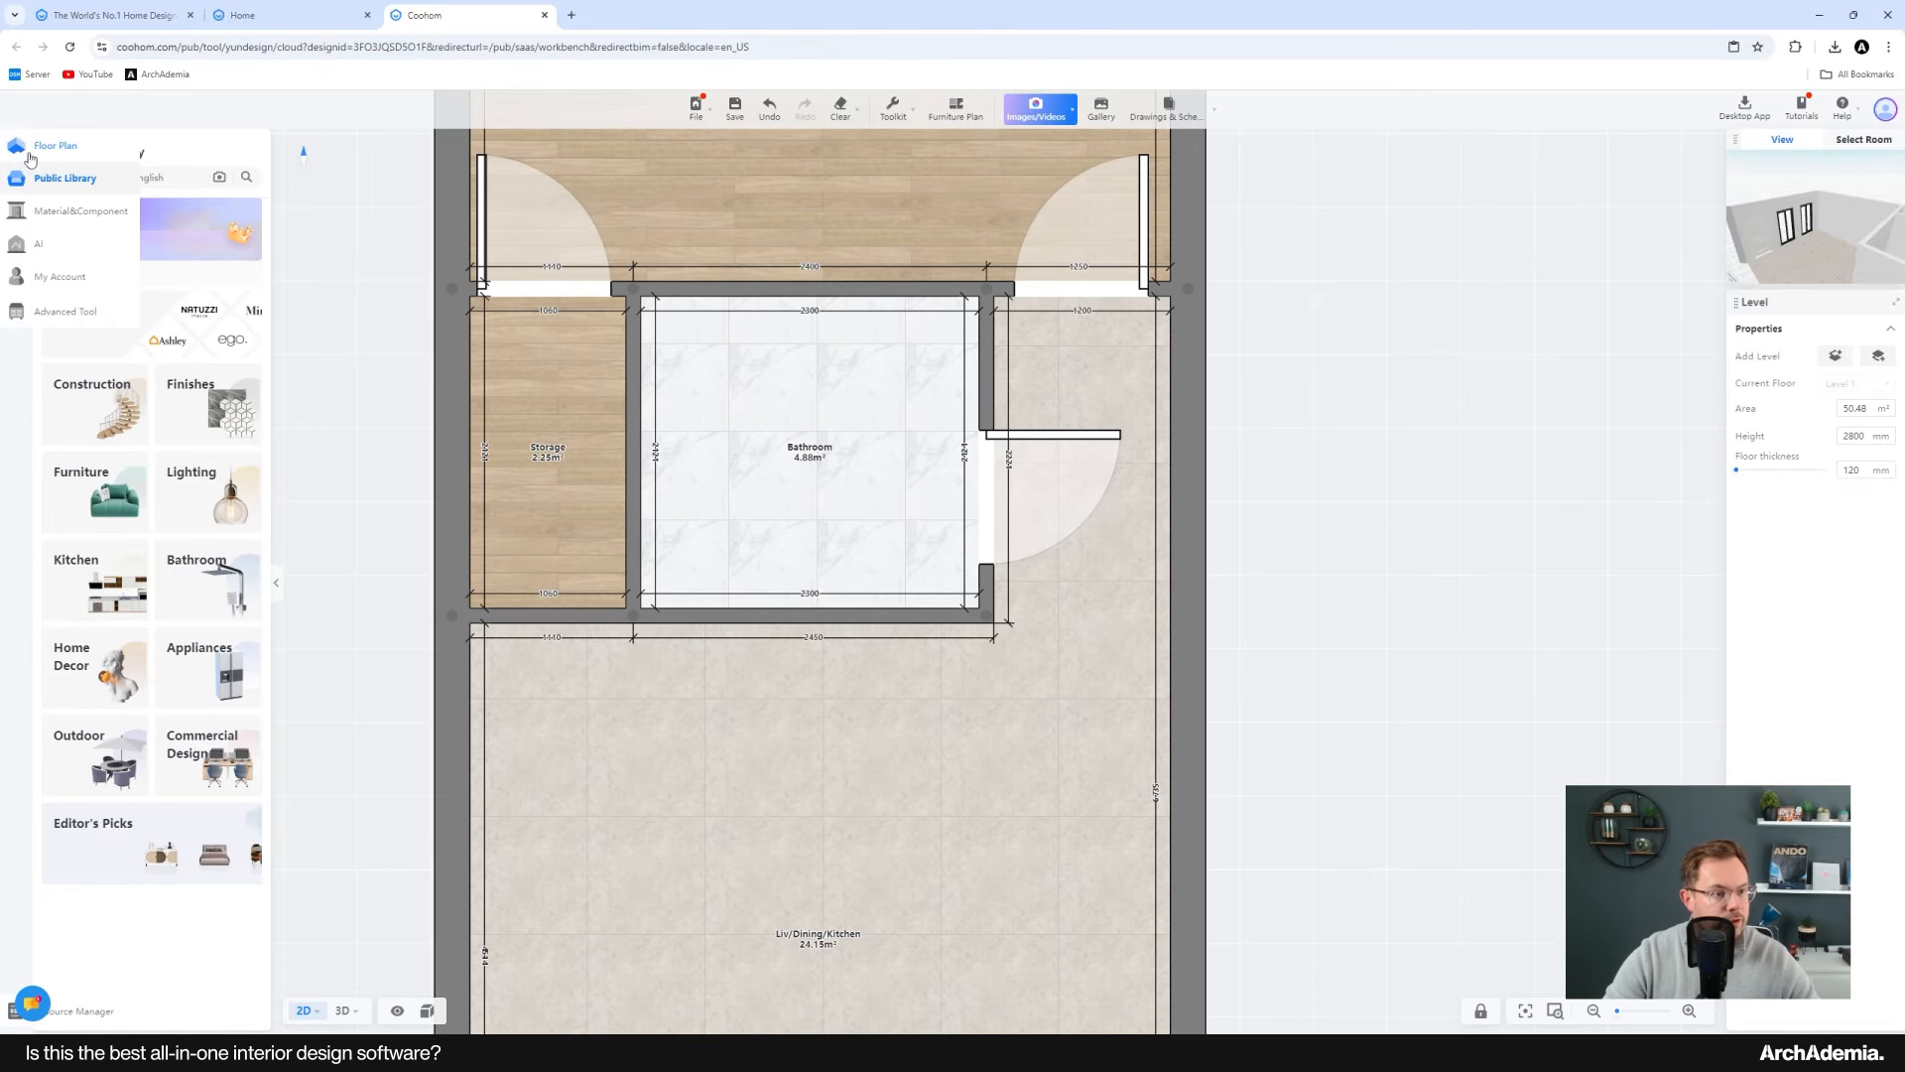
Step: Draw a short vertical wall extending down from the bathroom's lower right corner into the living area
click(52, 147)
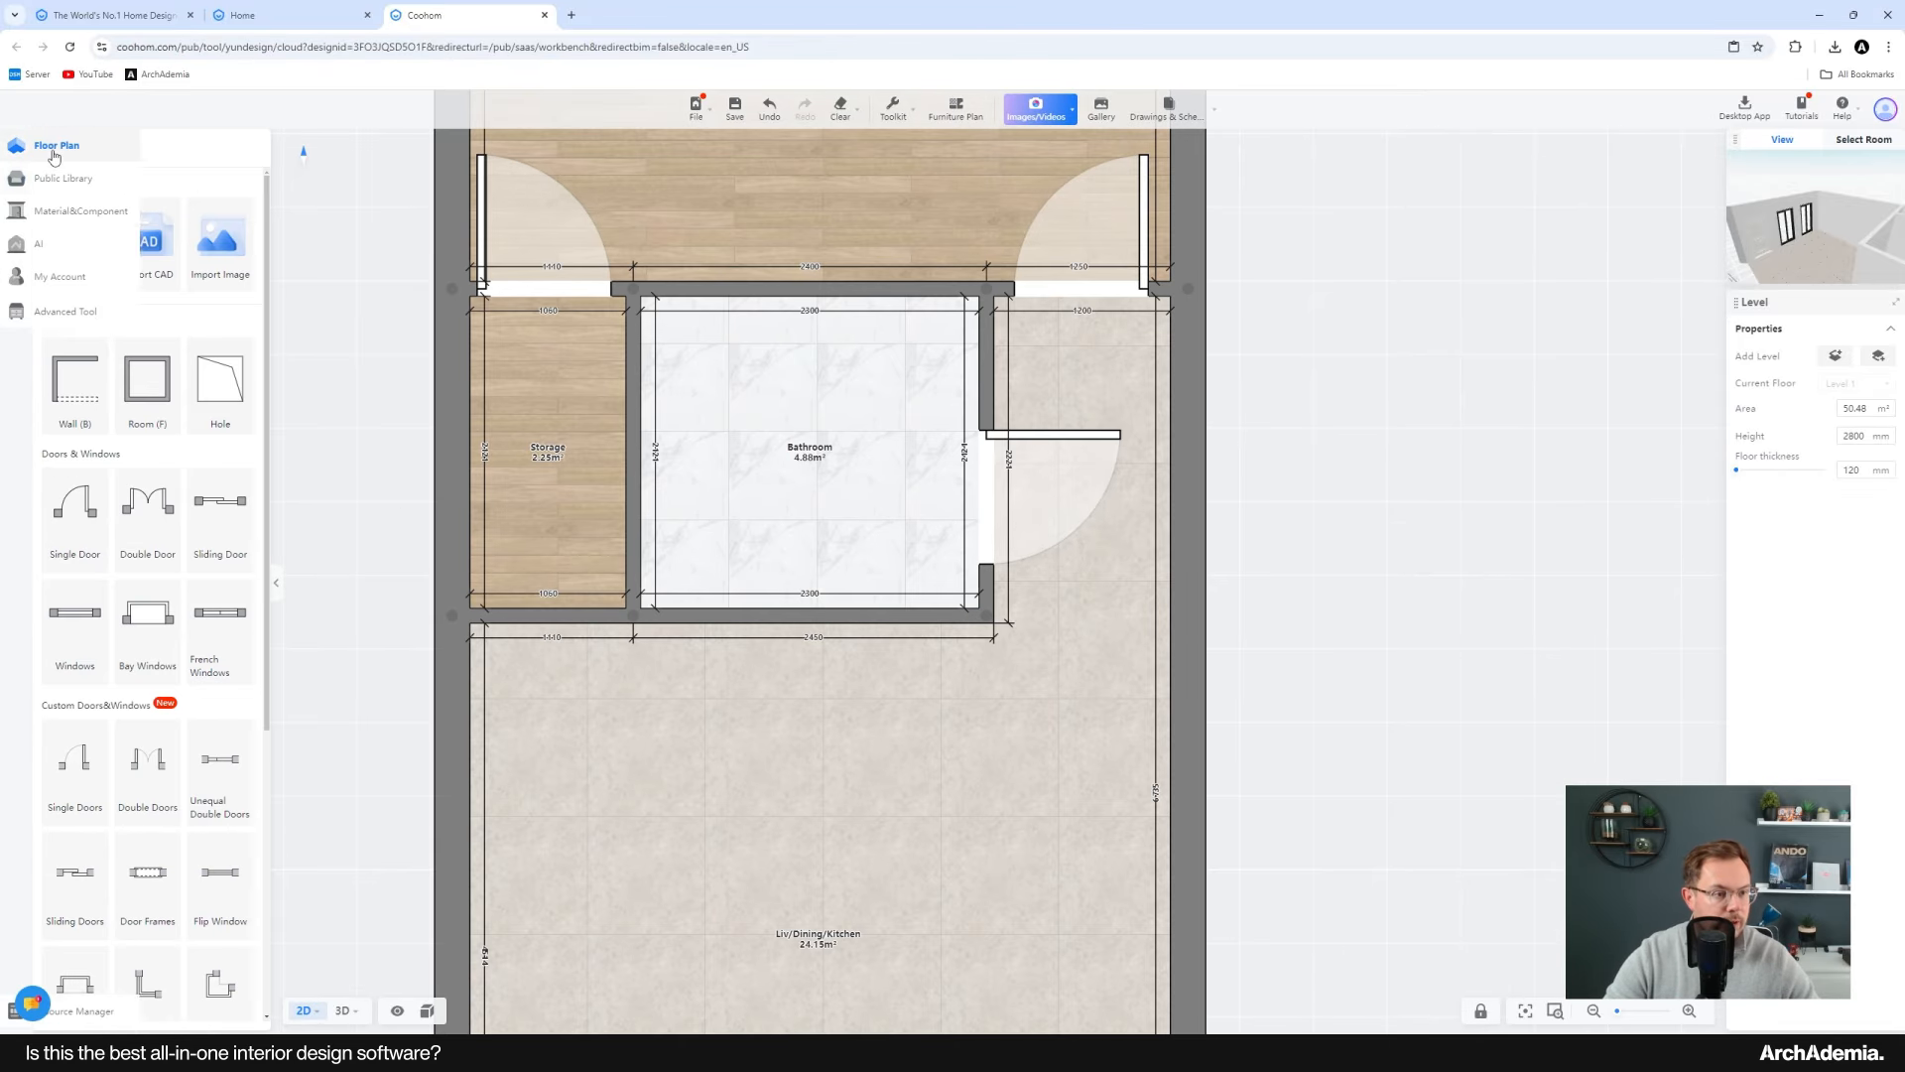
click(59, 389)
click(986, 616)
click(987, 707)
key(Escape)
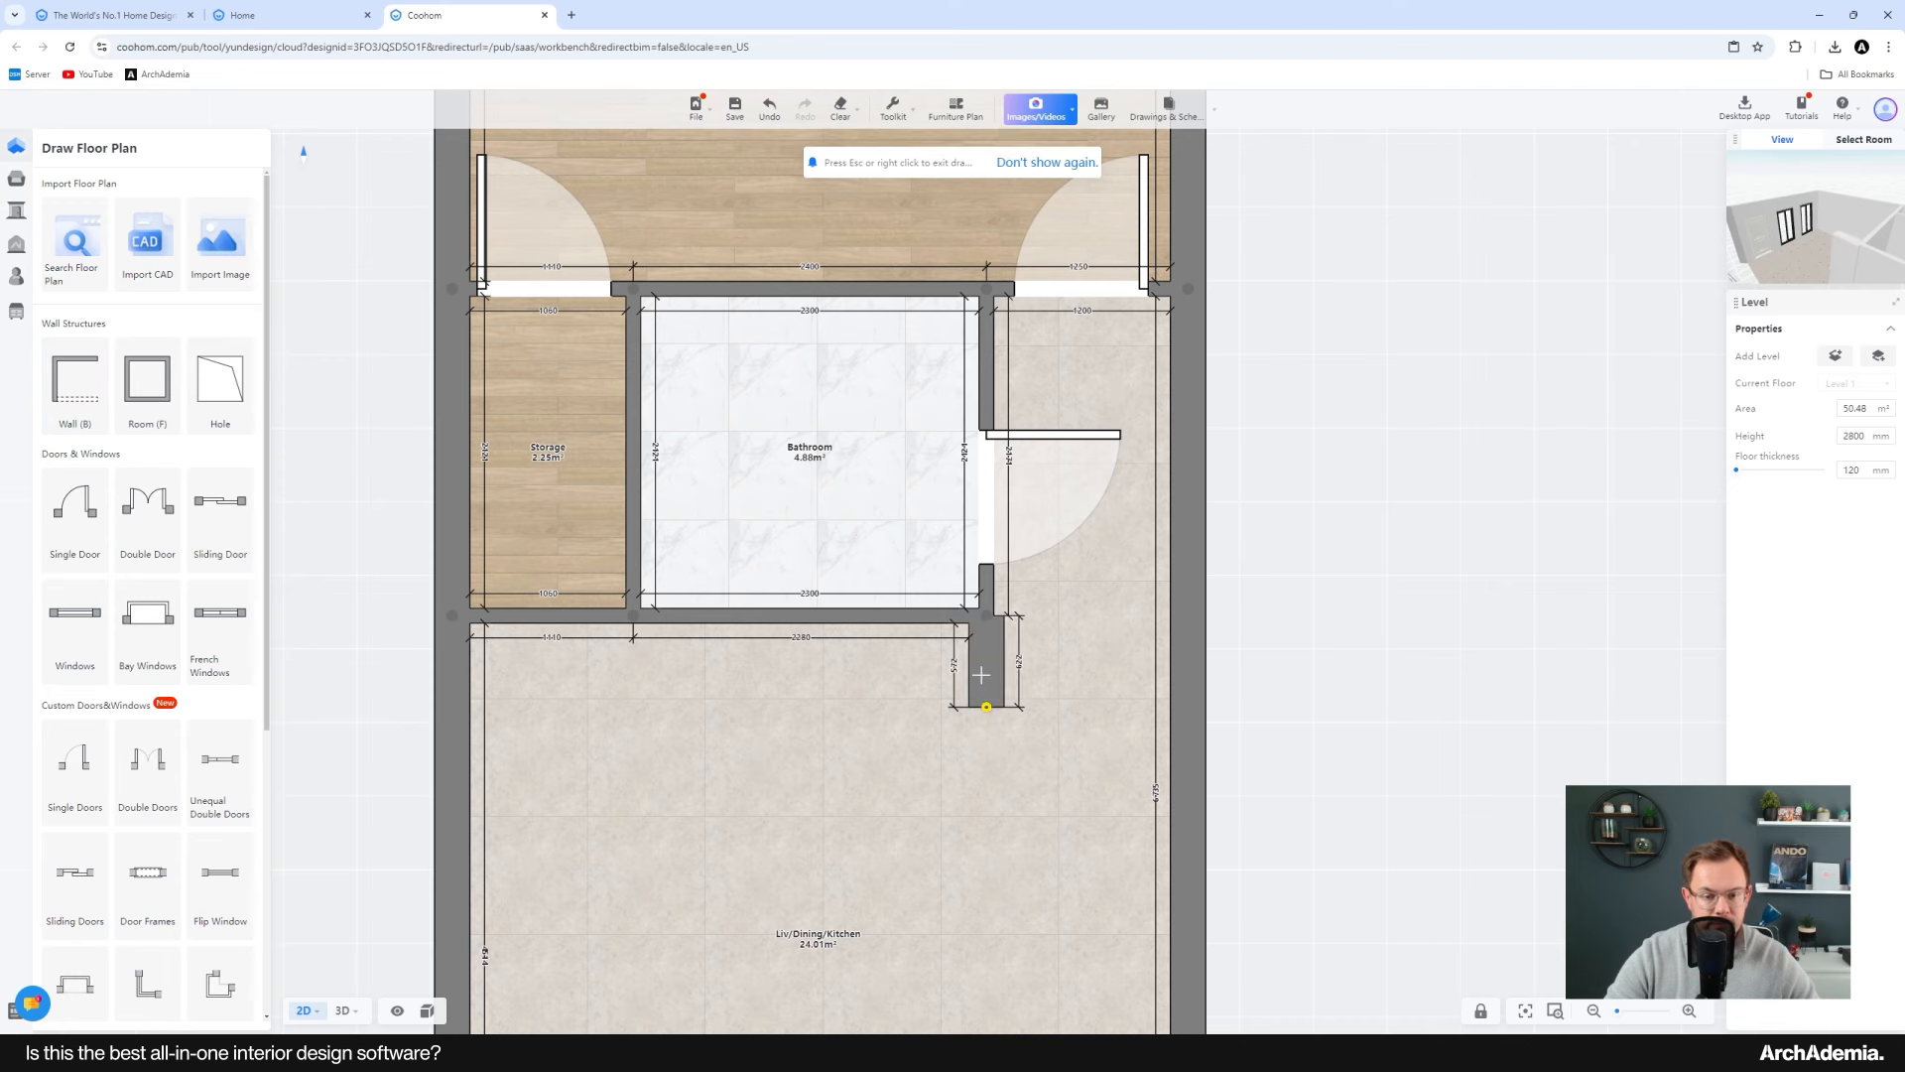
Step: Set the new wall's thickness to 100 mm and its length to 600 mm
scroll(980, 656, up, 3)
click(980, 656)
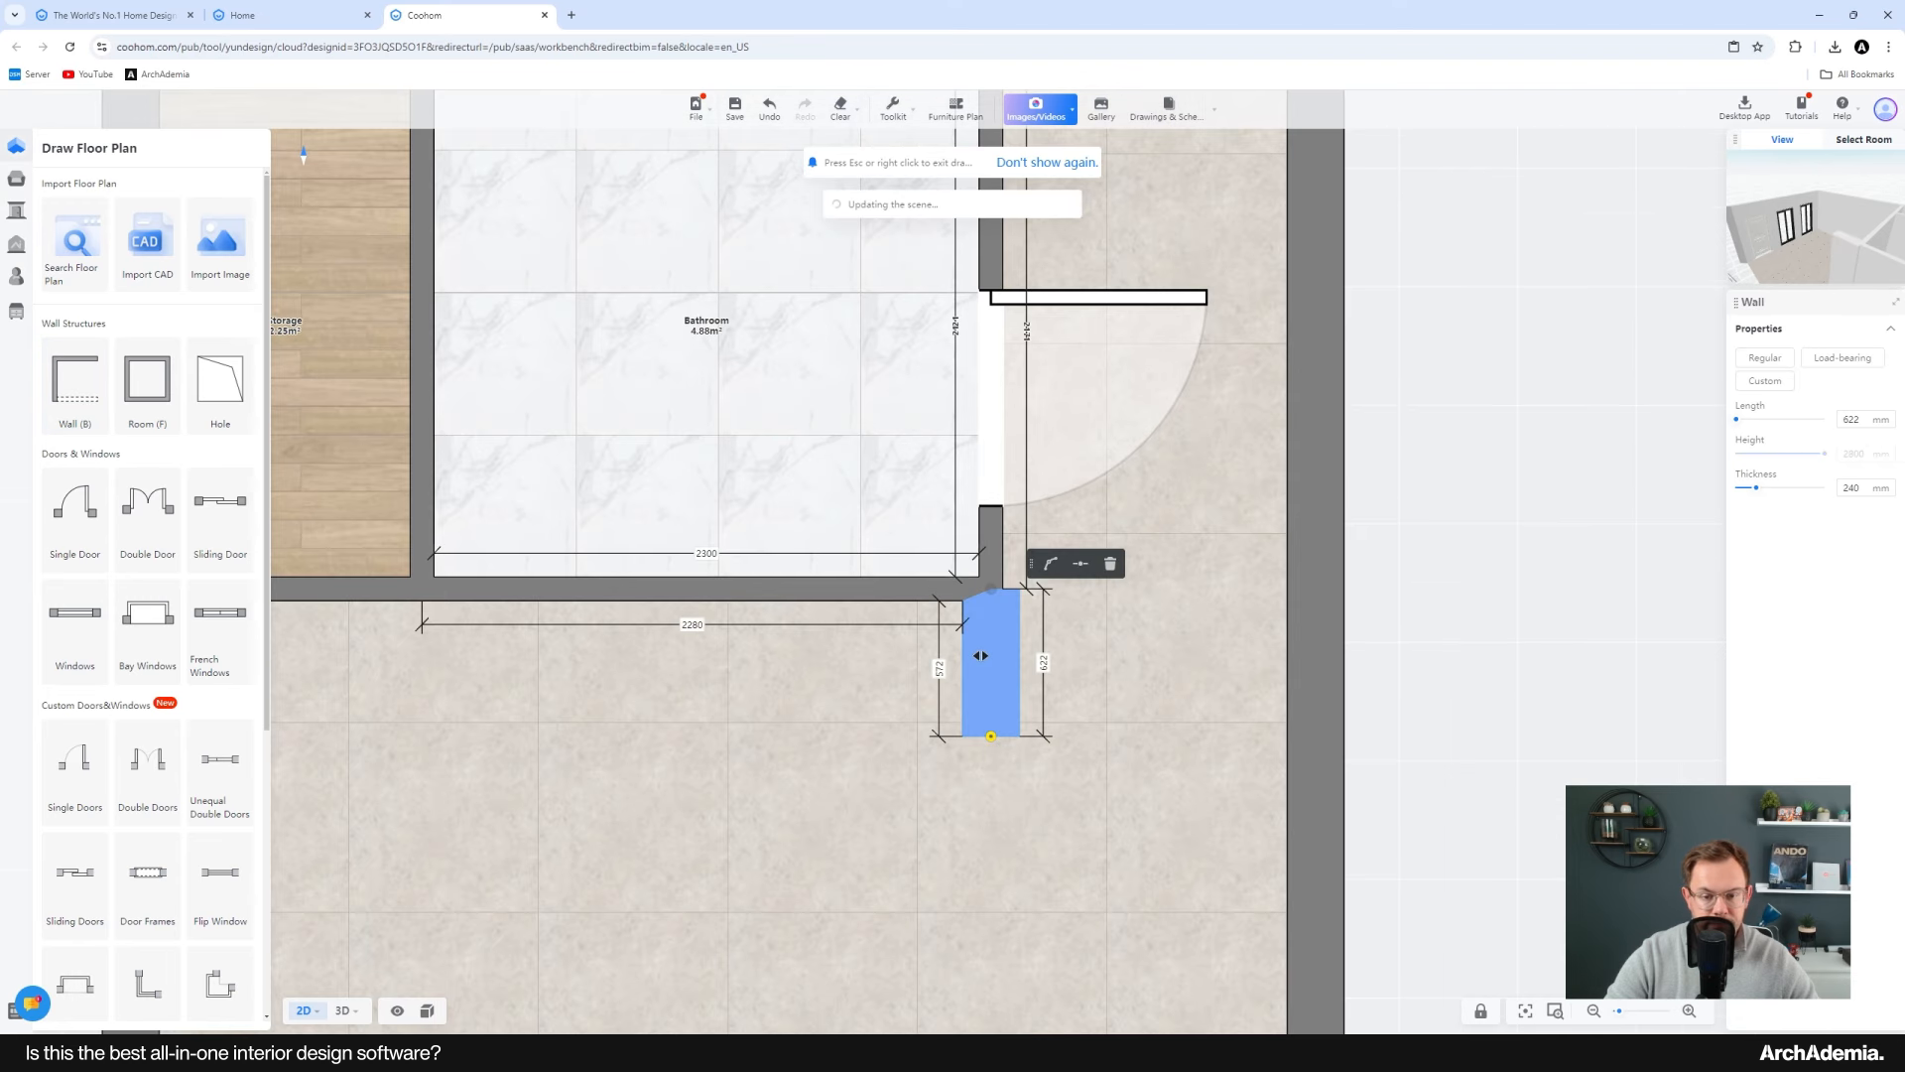
click(1867, 490)
text(100)
key(Return)
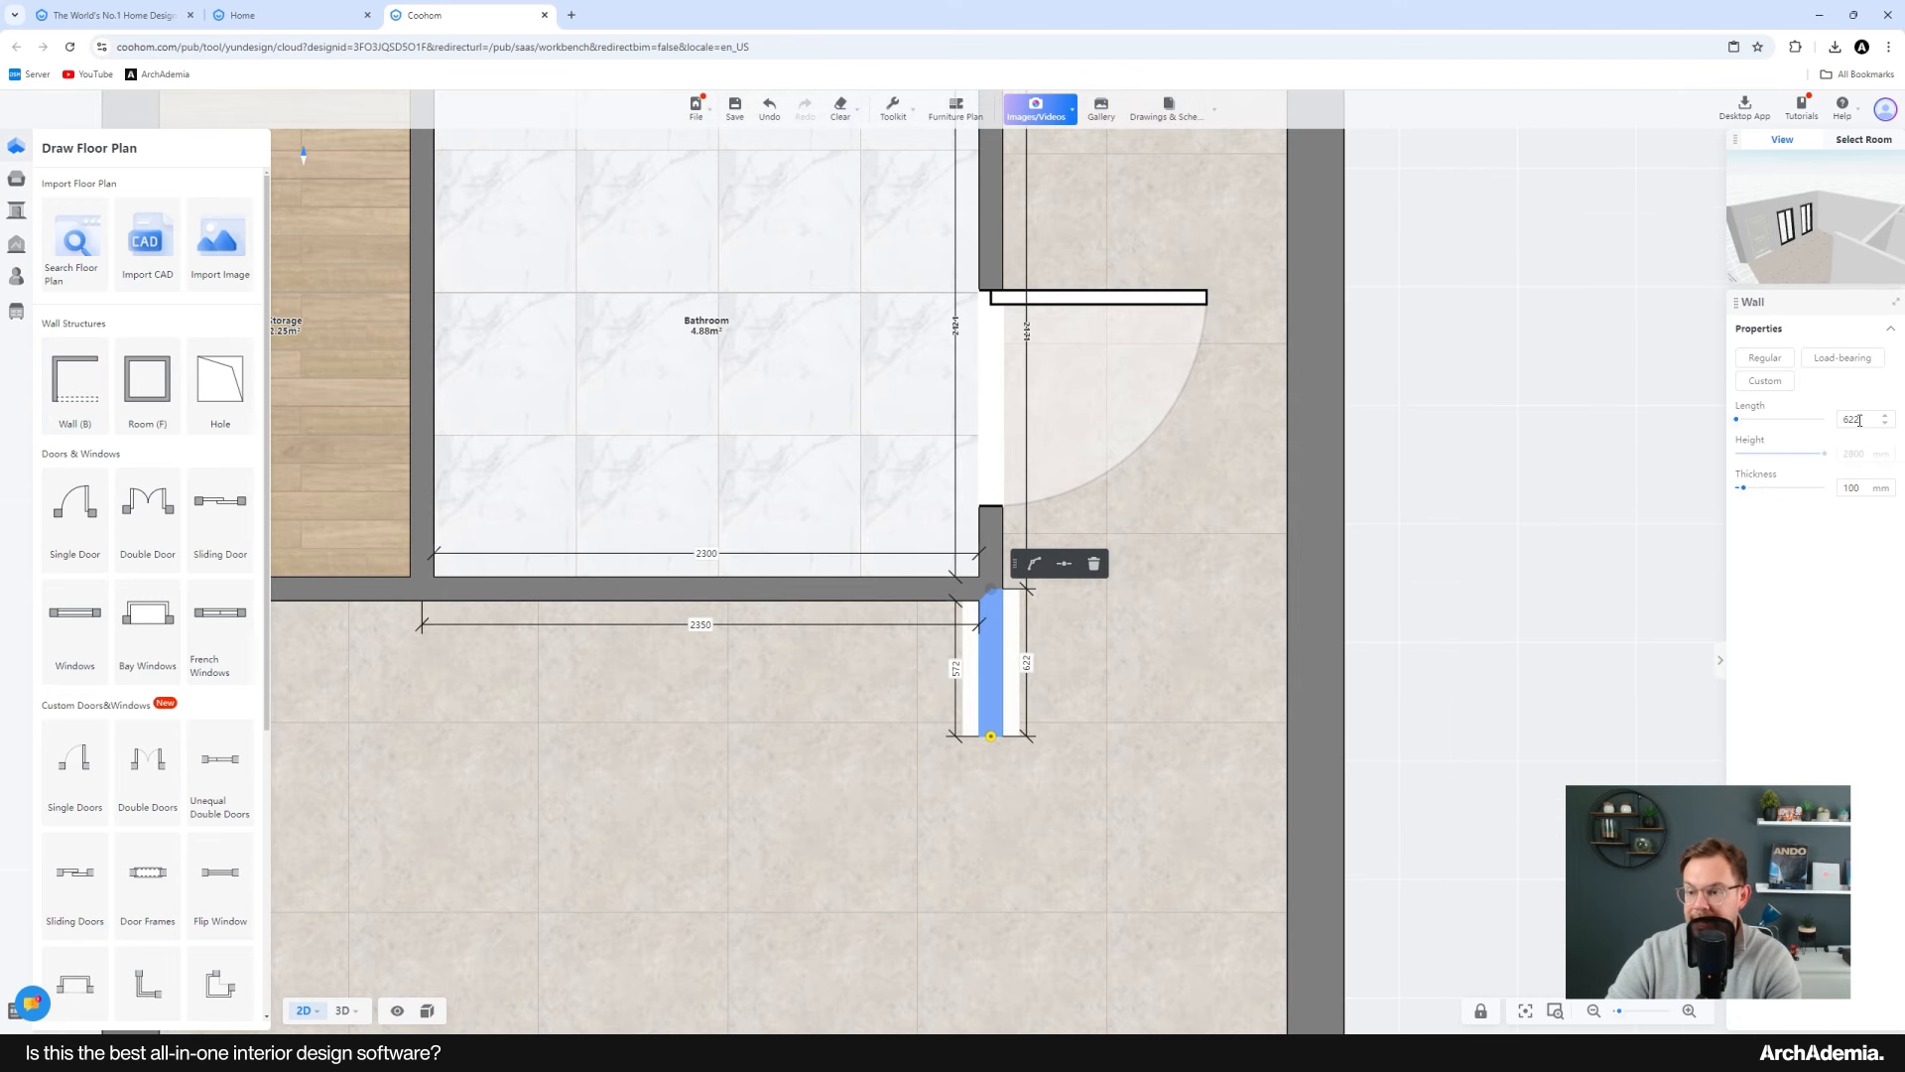
drag(1859, 421, 1826, 421)
text(600)
key(Return)
key(Escape)
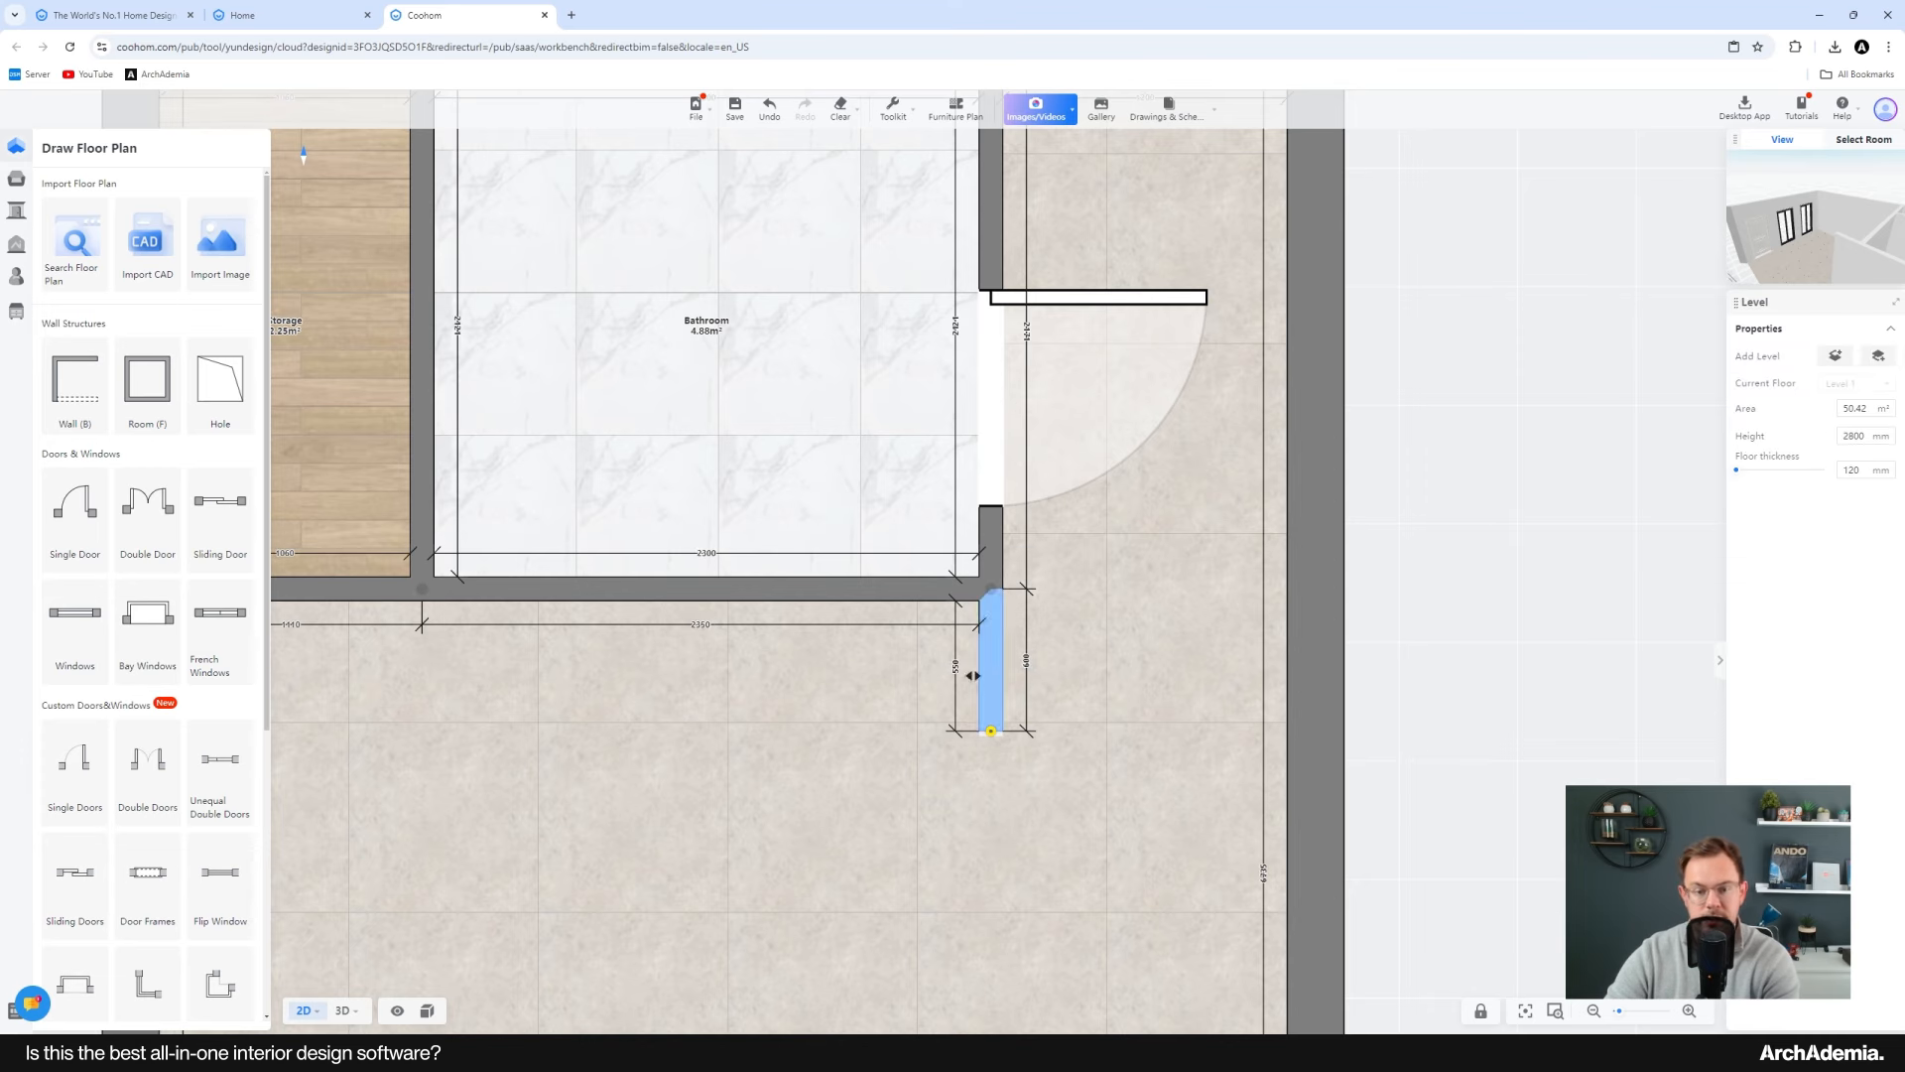
Step: Check the reference plan's living area and browse the library's three-seater sofas
scroll(968, 690, down, 3)
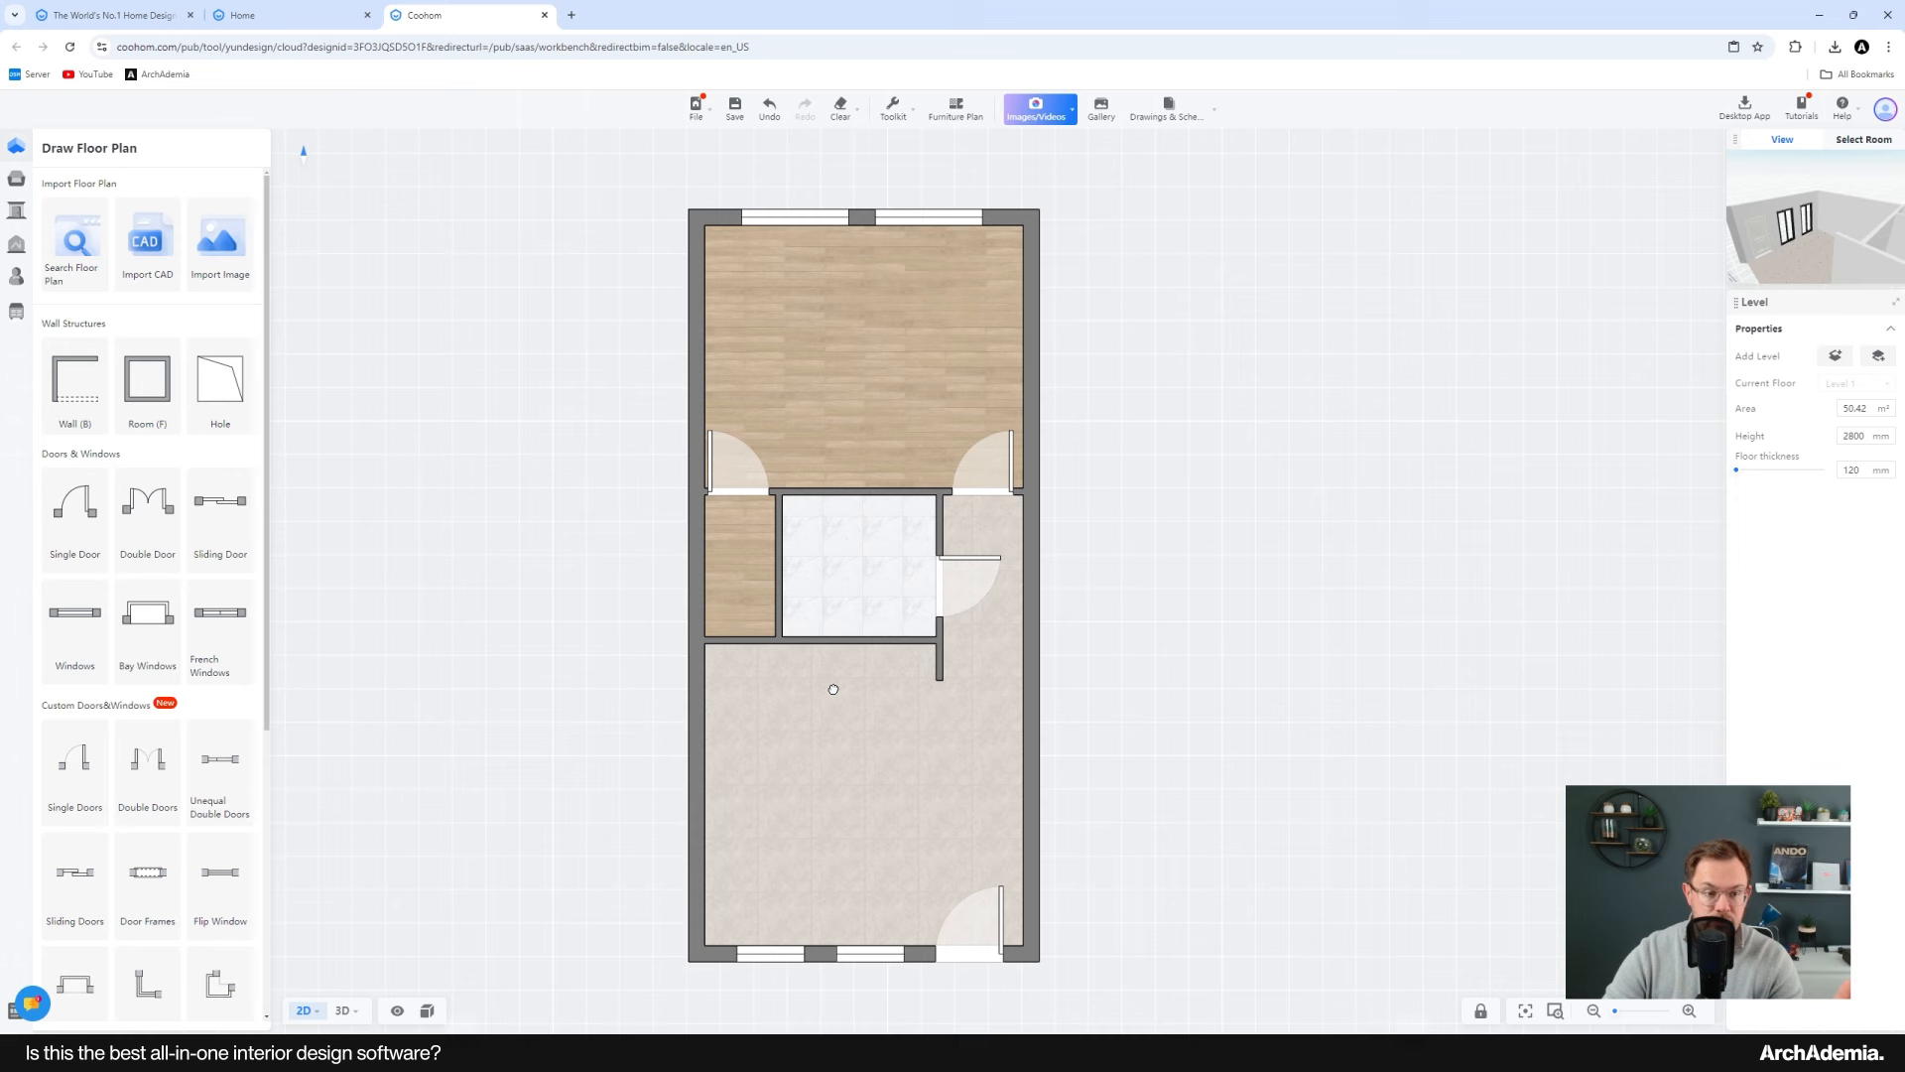
middle_drag(833, 689, 850, 680)
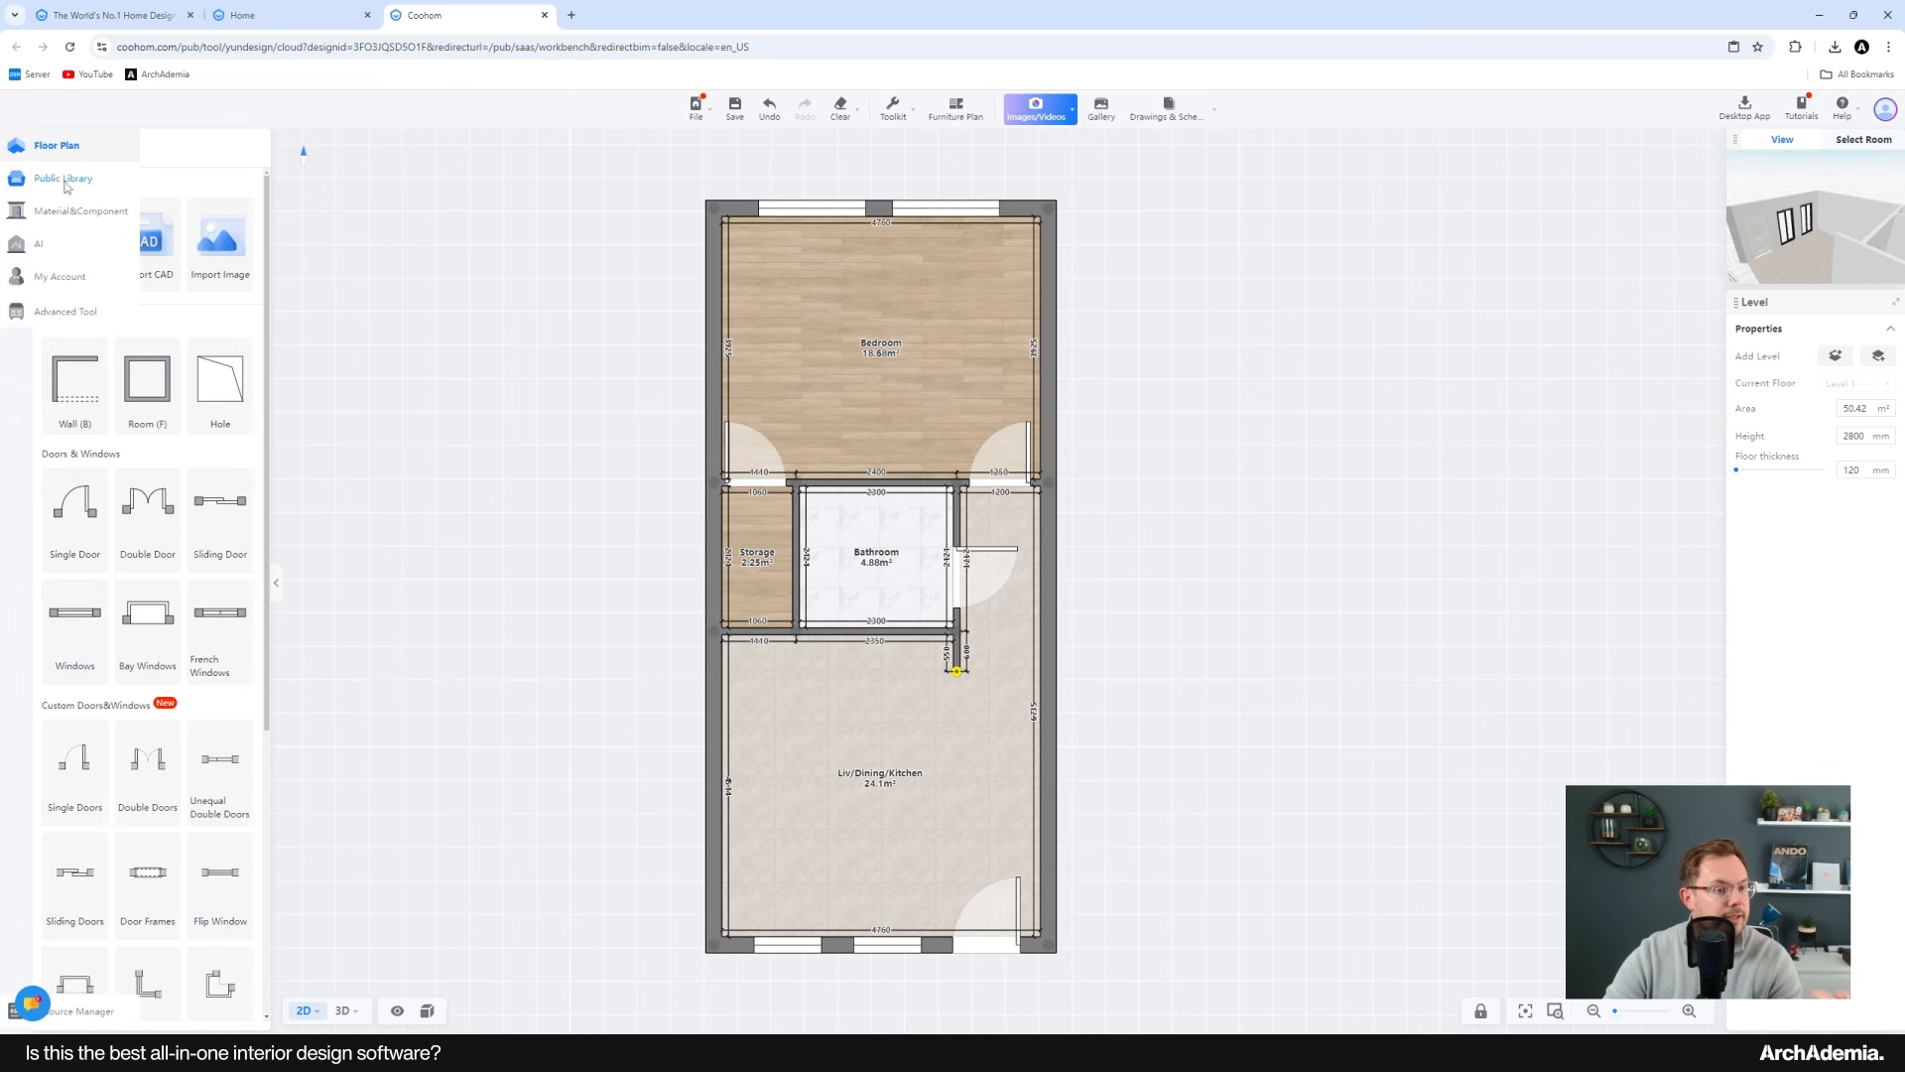
click(63, 180)
click(109, 479)
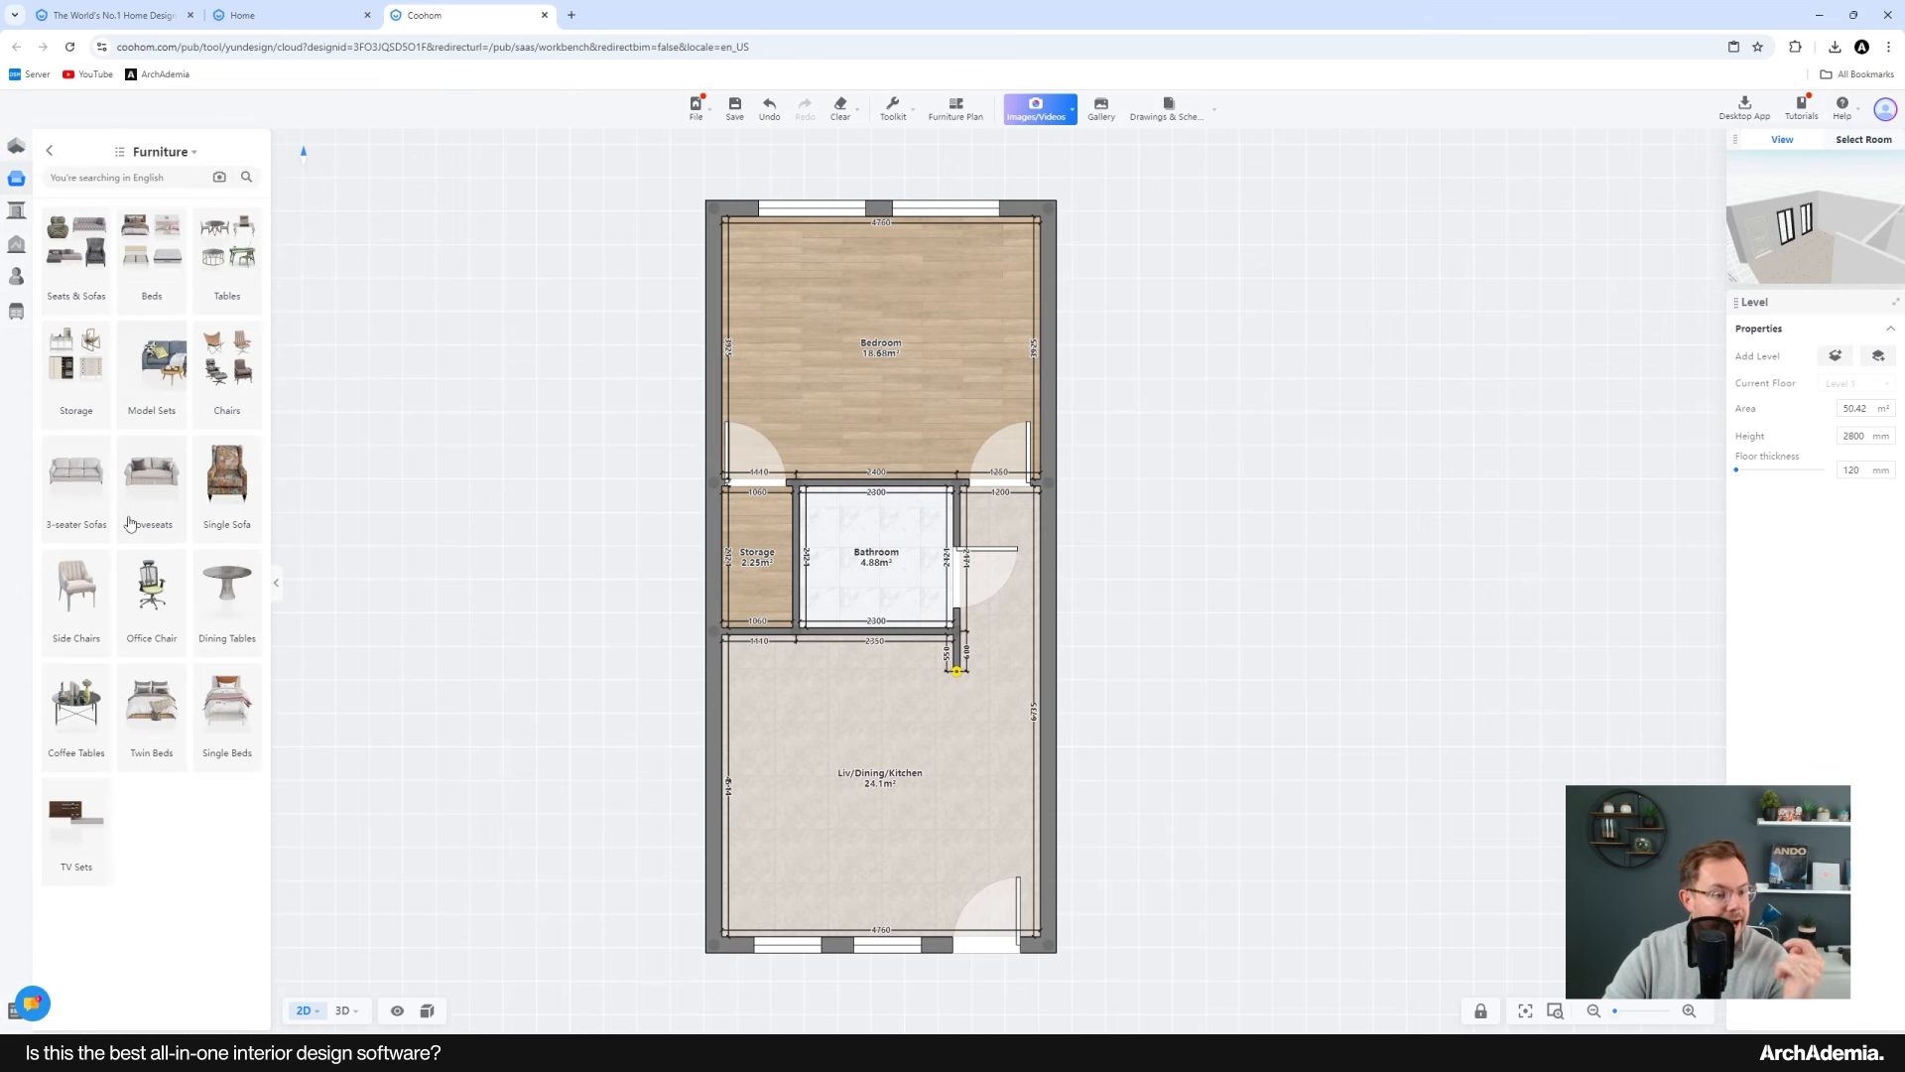
scroll(820, 800, up, 3)
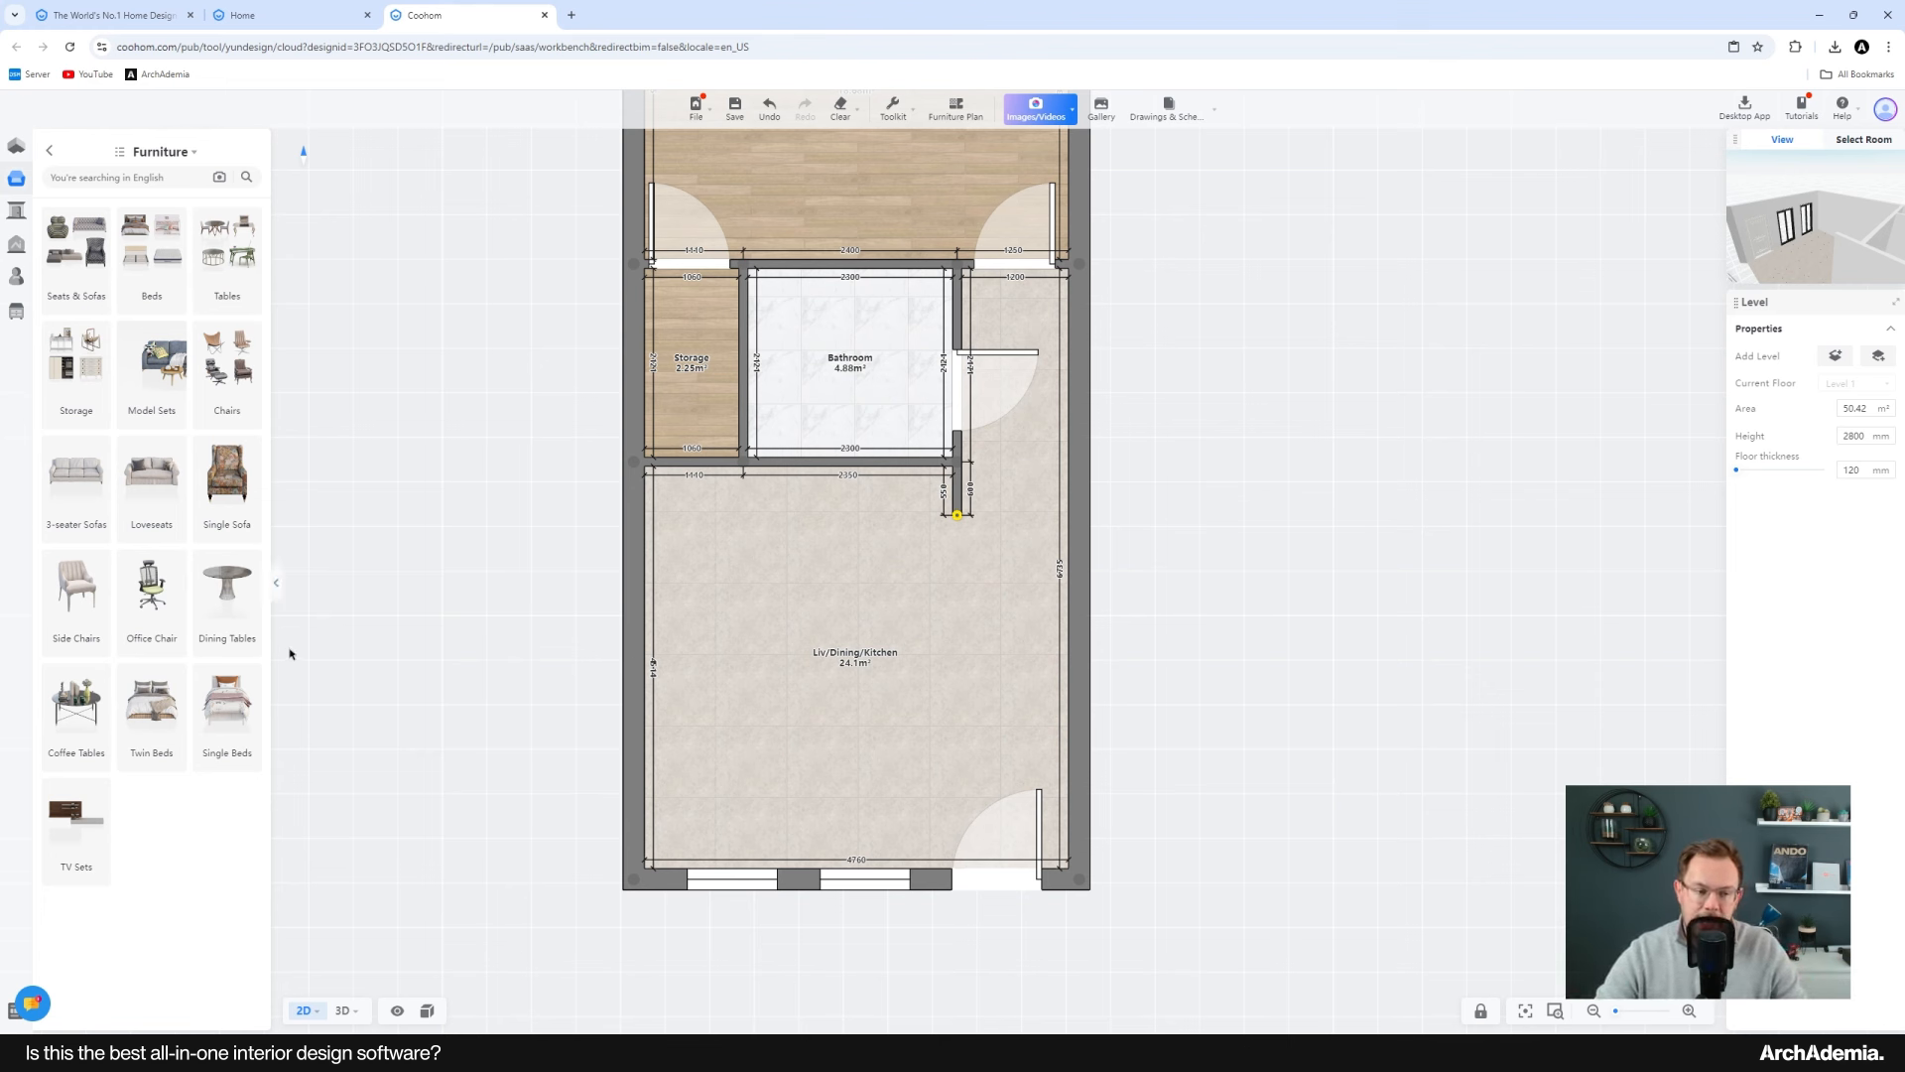
click(92, 496)
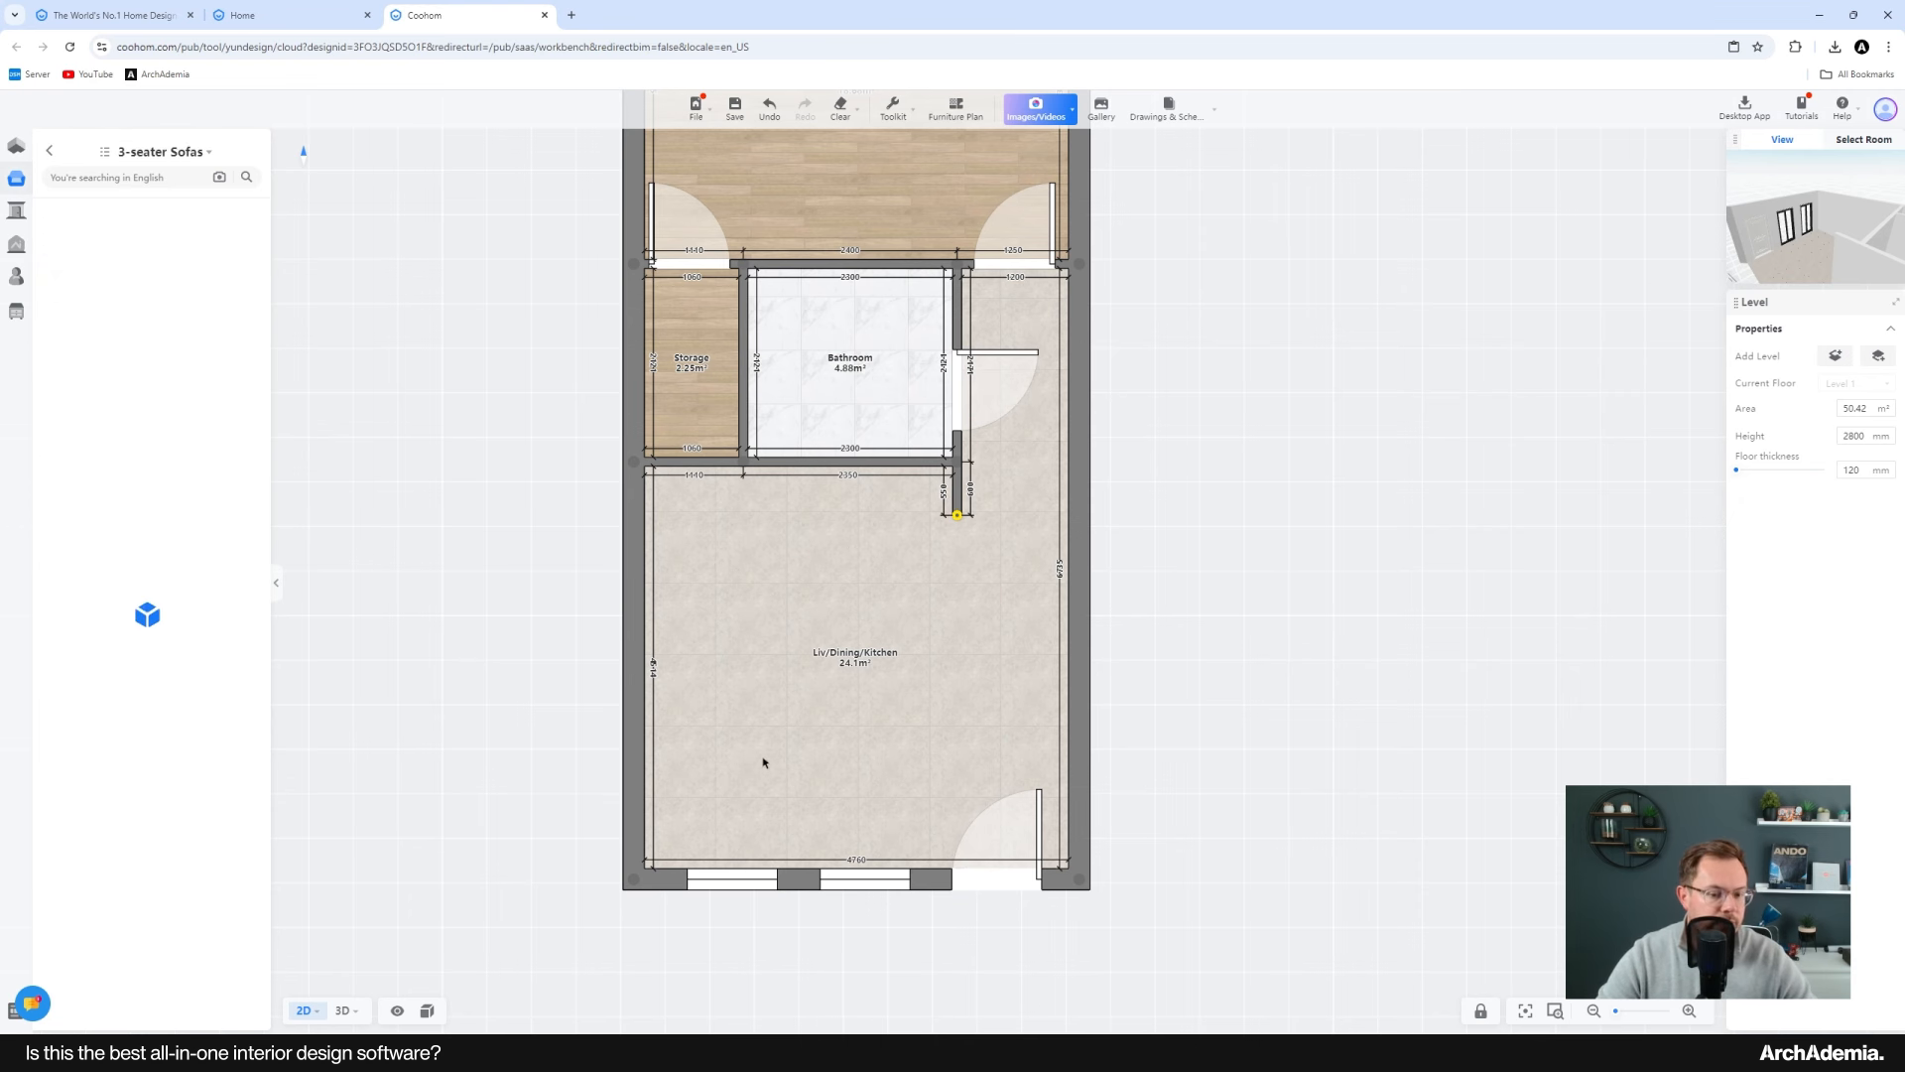
scroll(794, 754, up, 2)
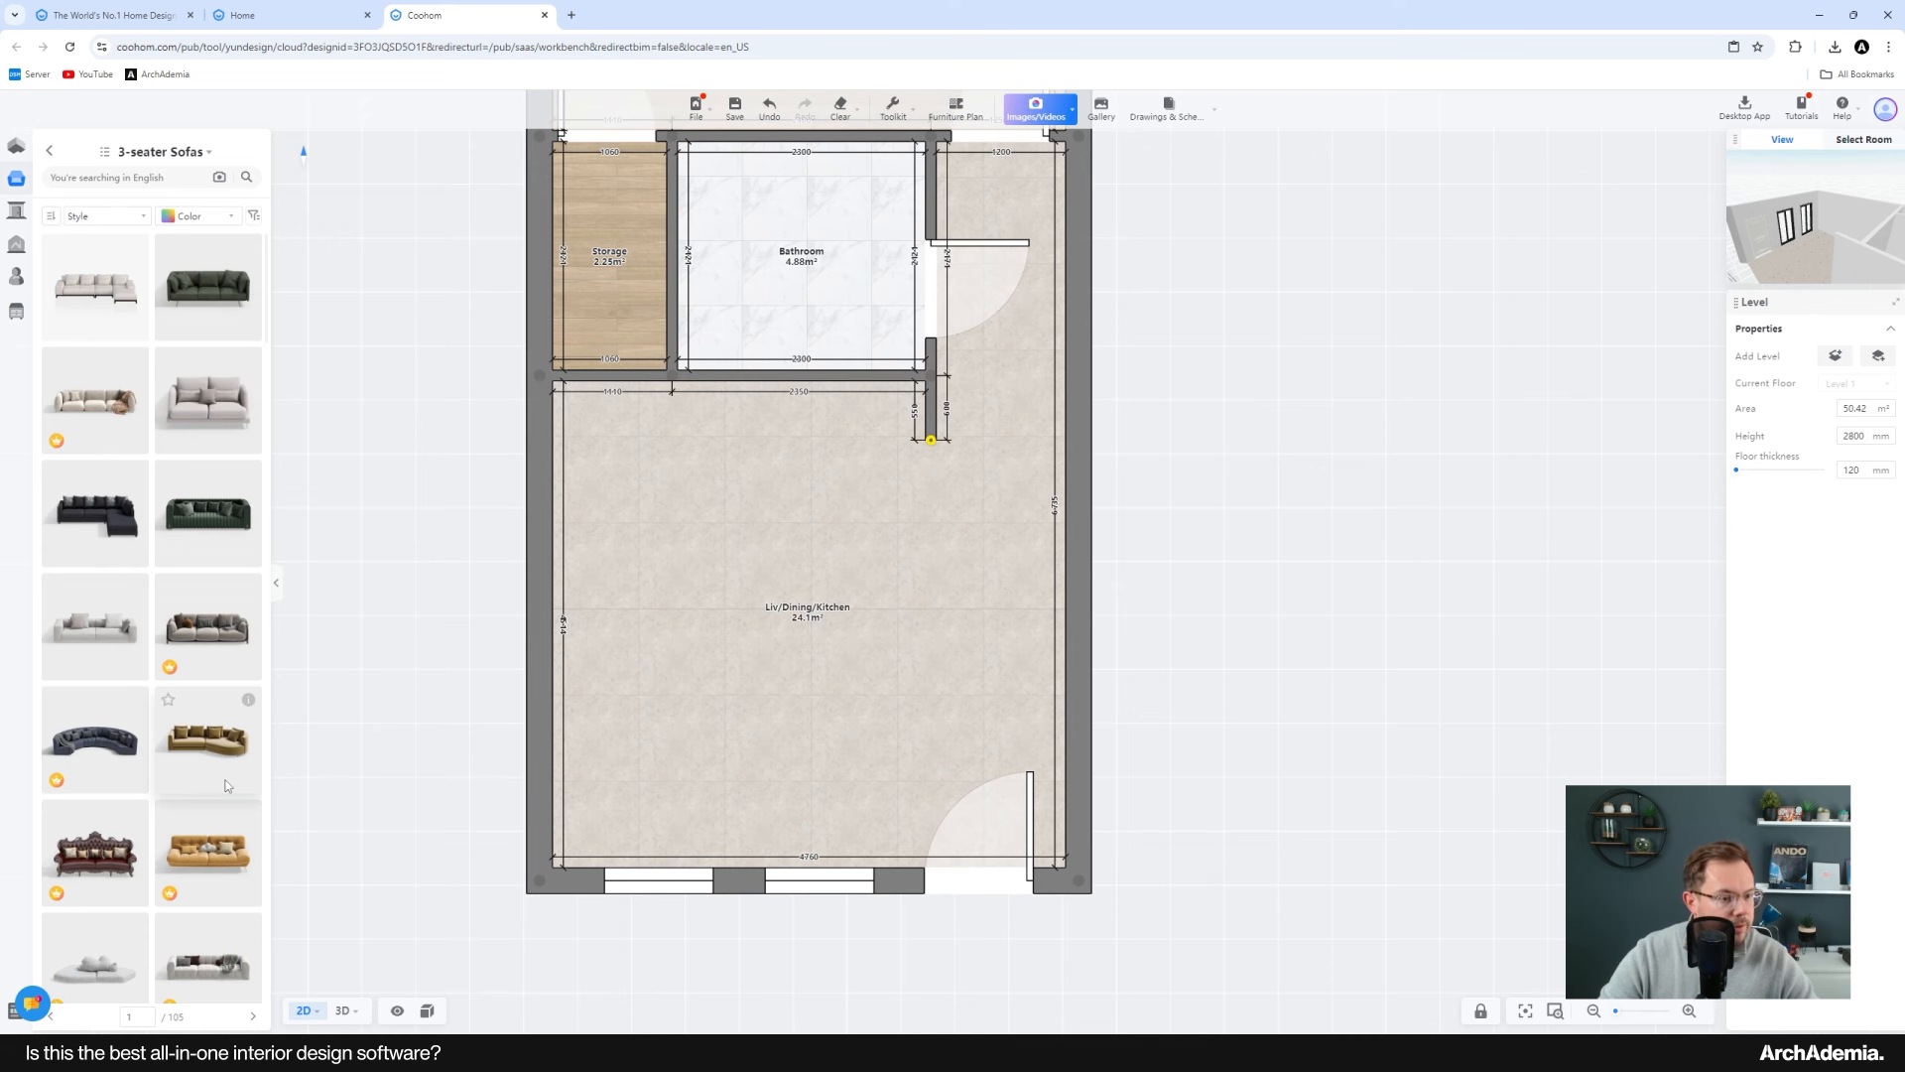
scroll(173, 774, down, 2)
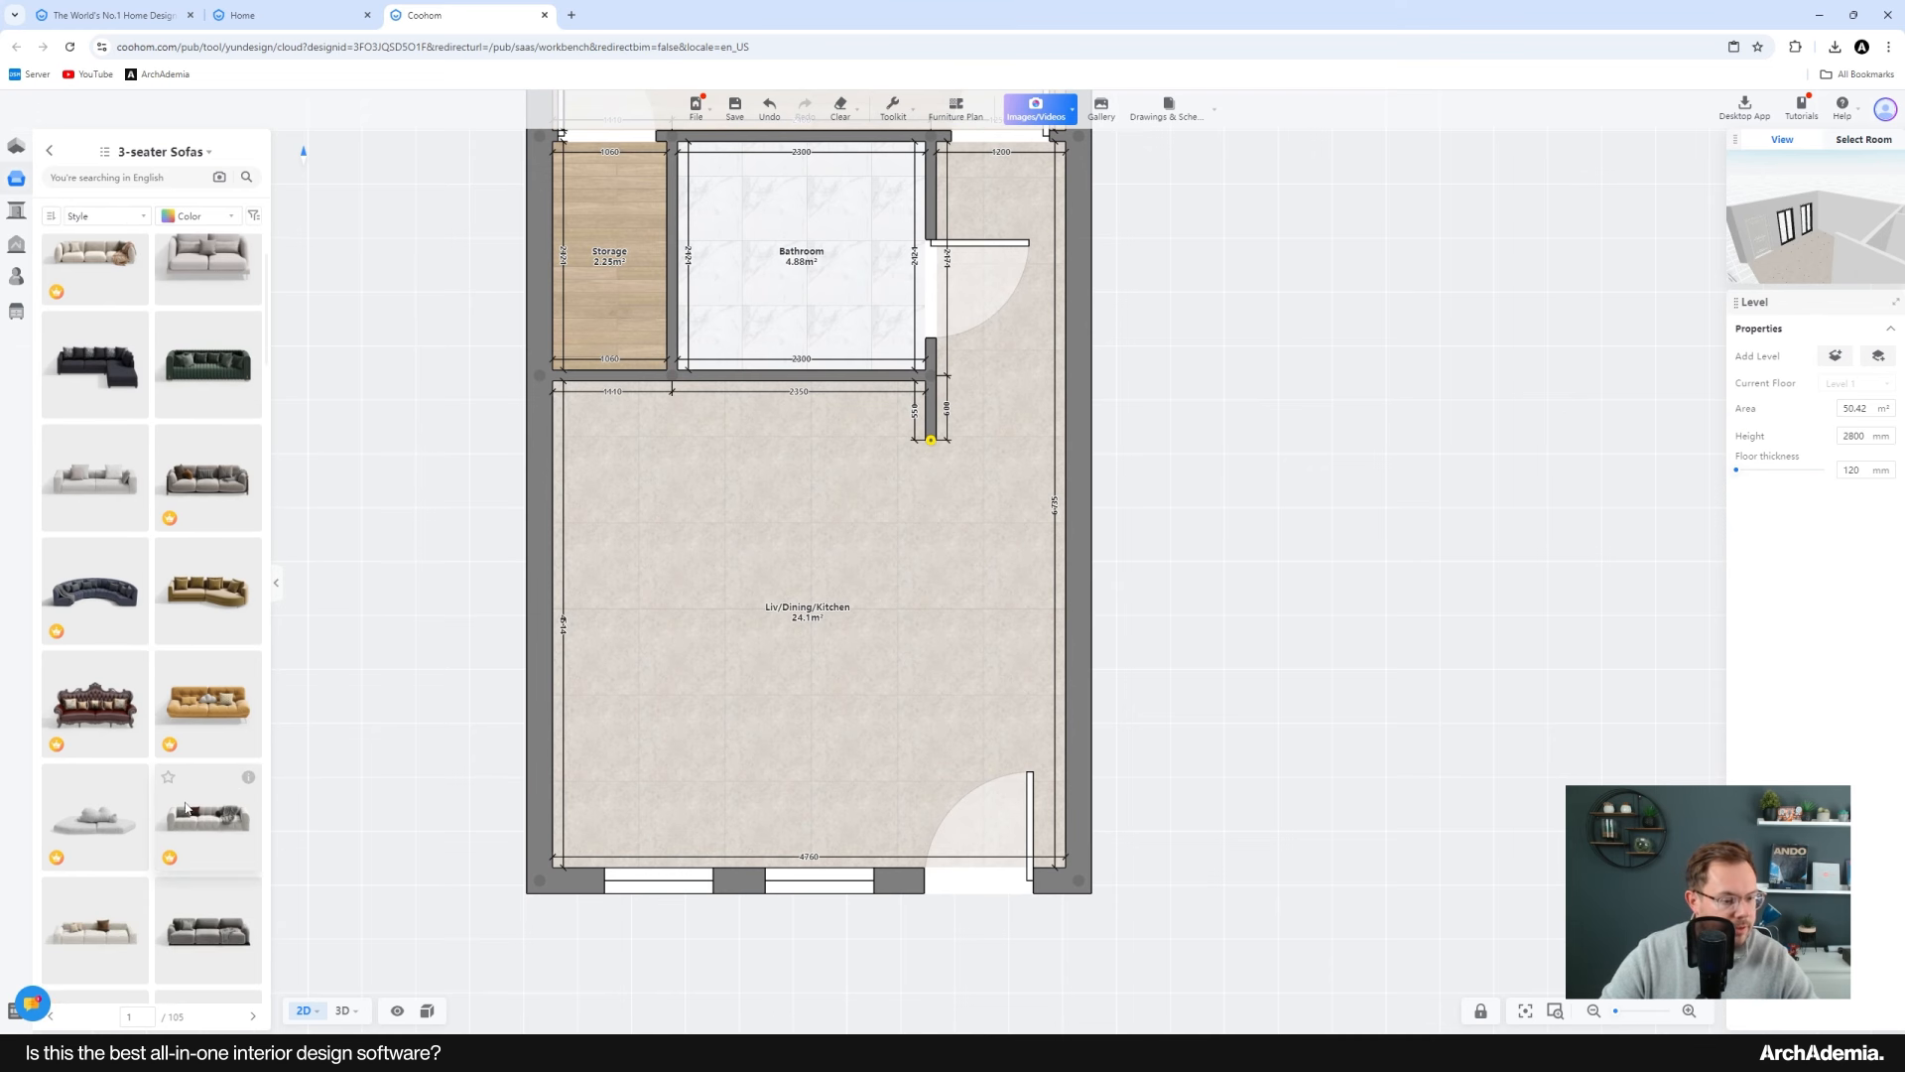
scroll(185, 804, down, 6)
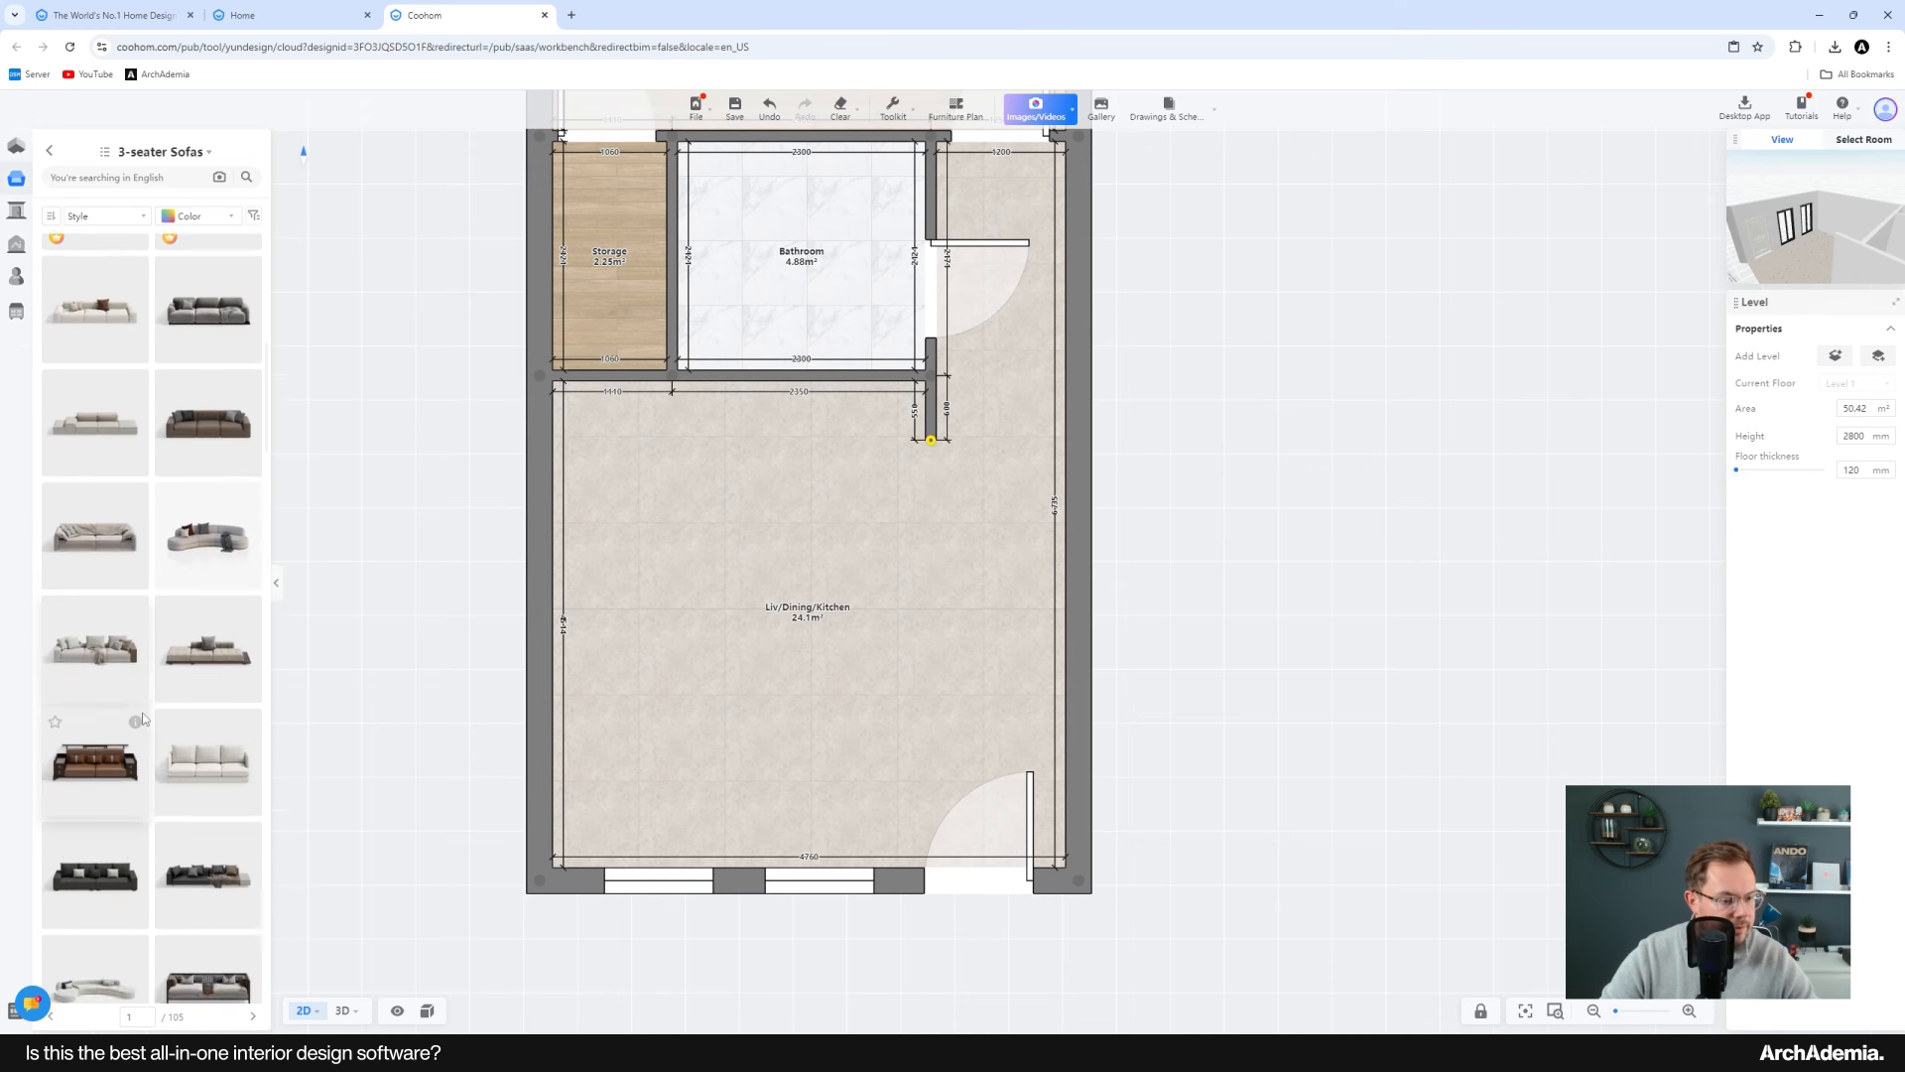
scroll(143, 719, down, 3)
scroll(139, 715, up, 10)
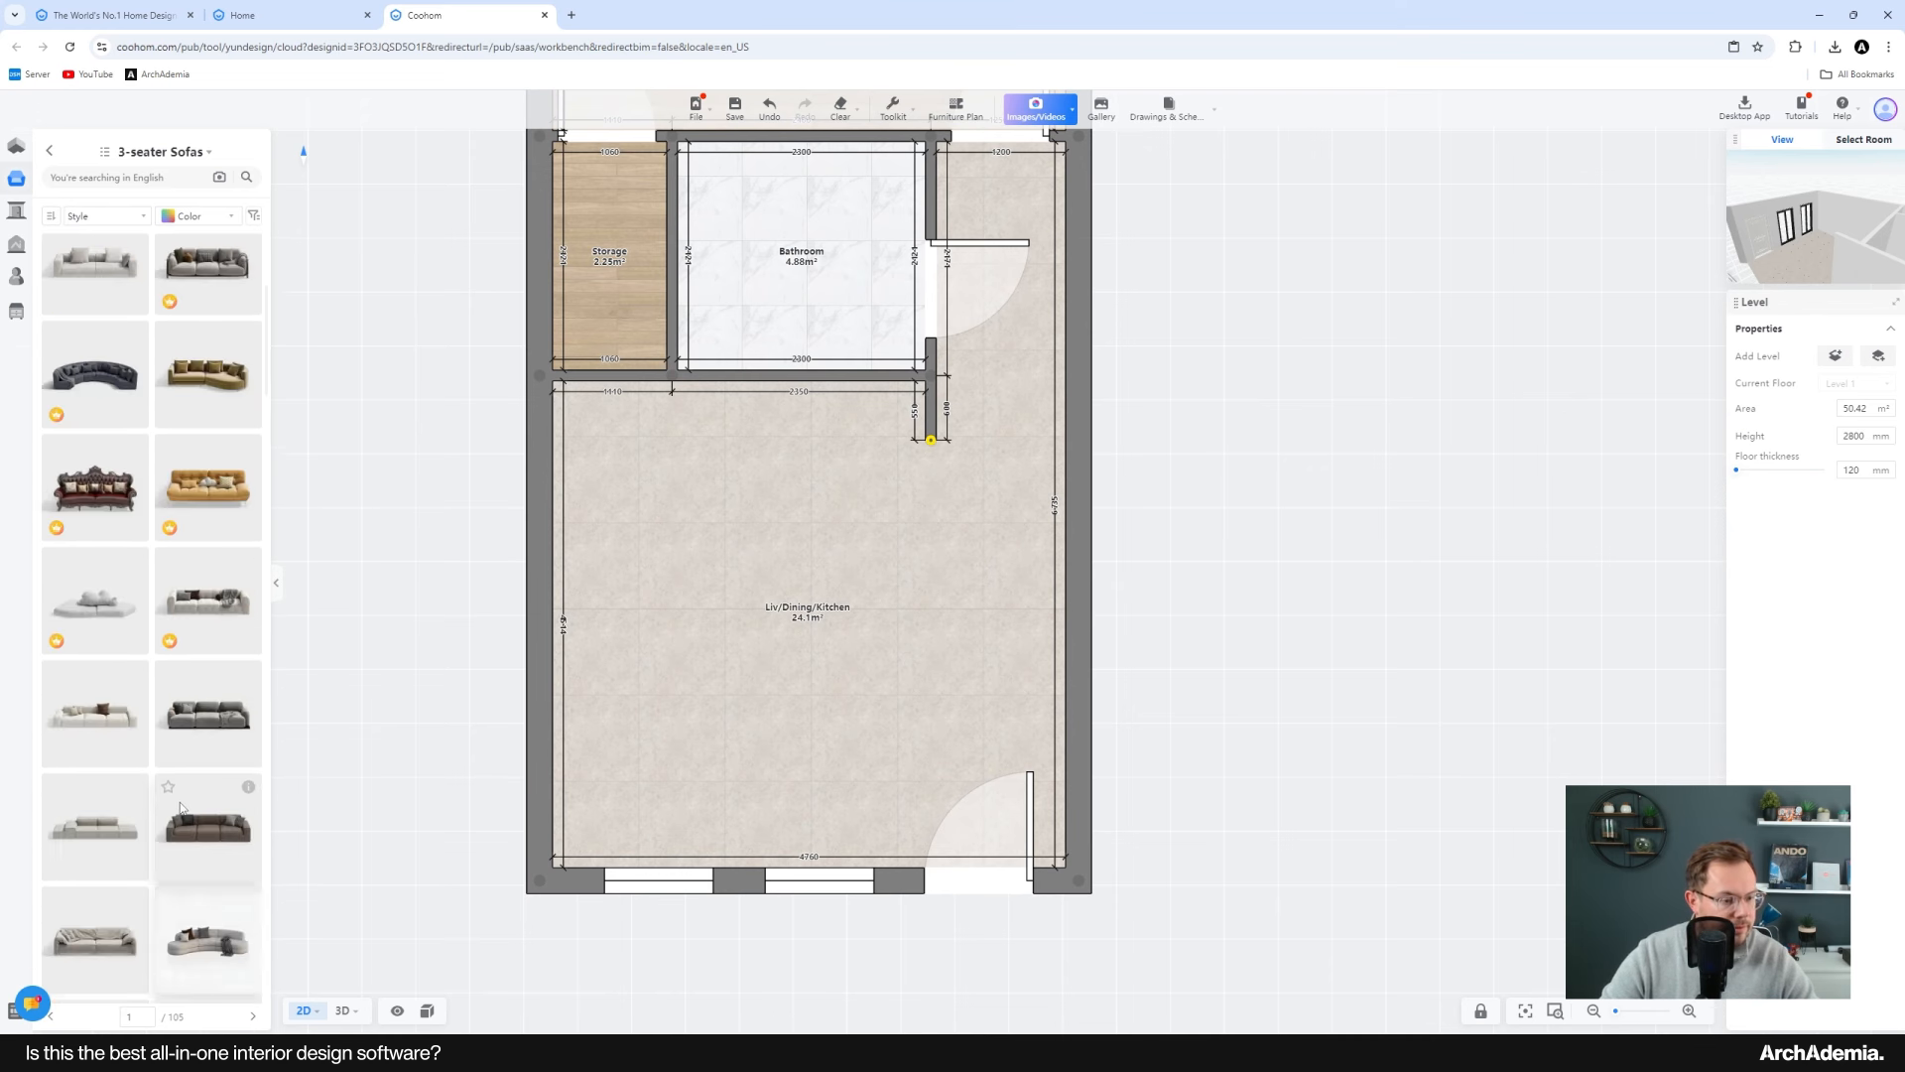
click(49, 152)
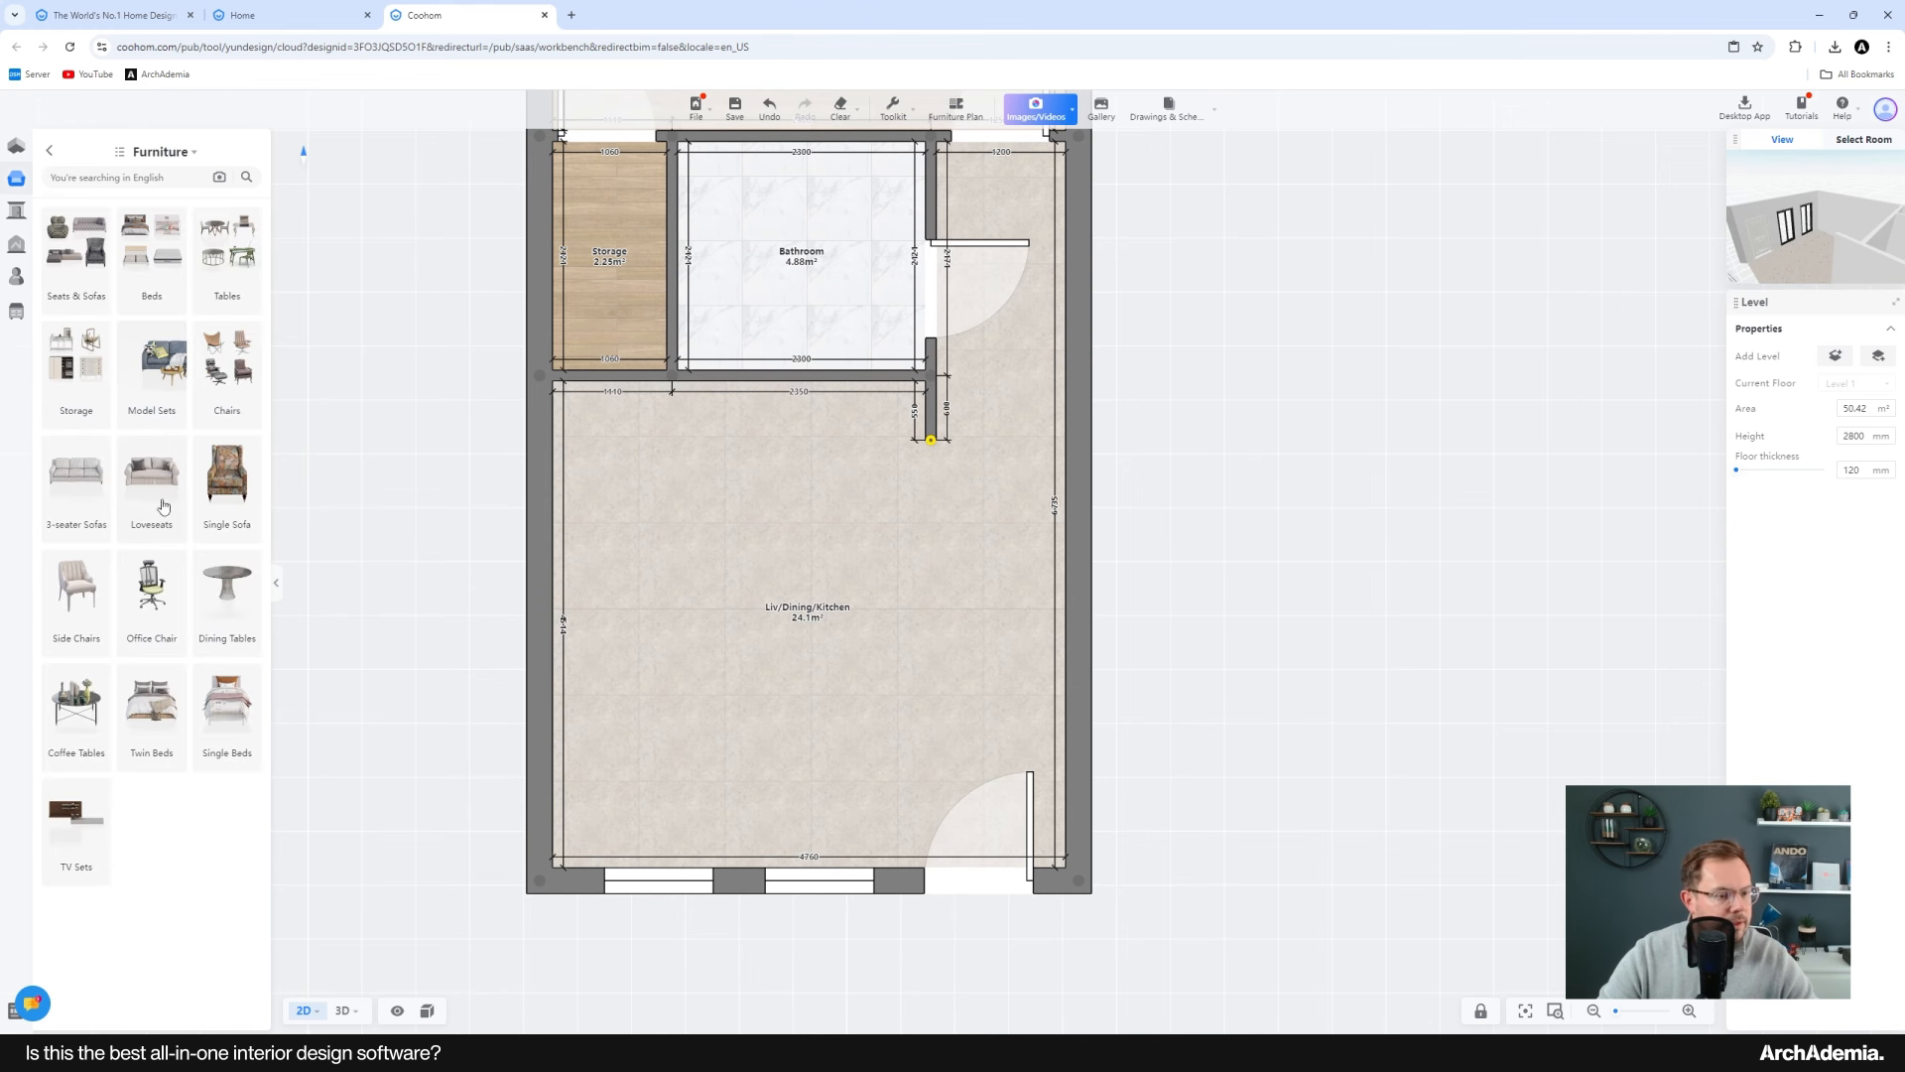
Step: Place a beige three-seater sofa, rotated to run vertically, in the middle of the living area
click(79, 478)
click(115, 425)
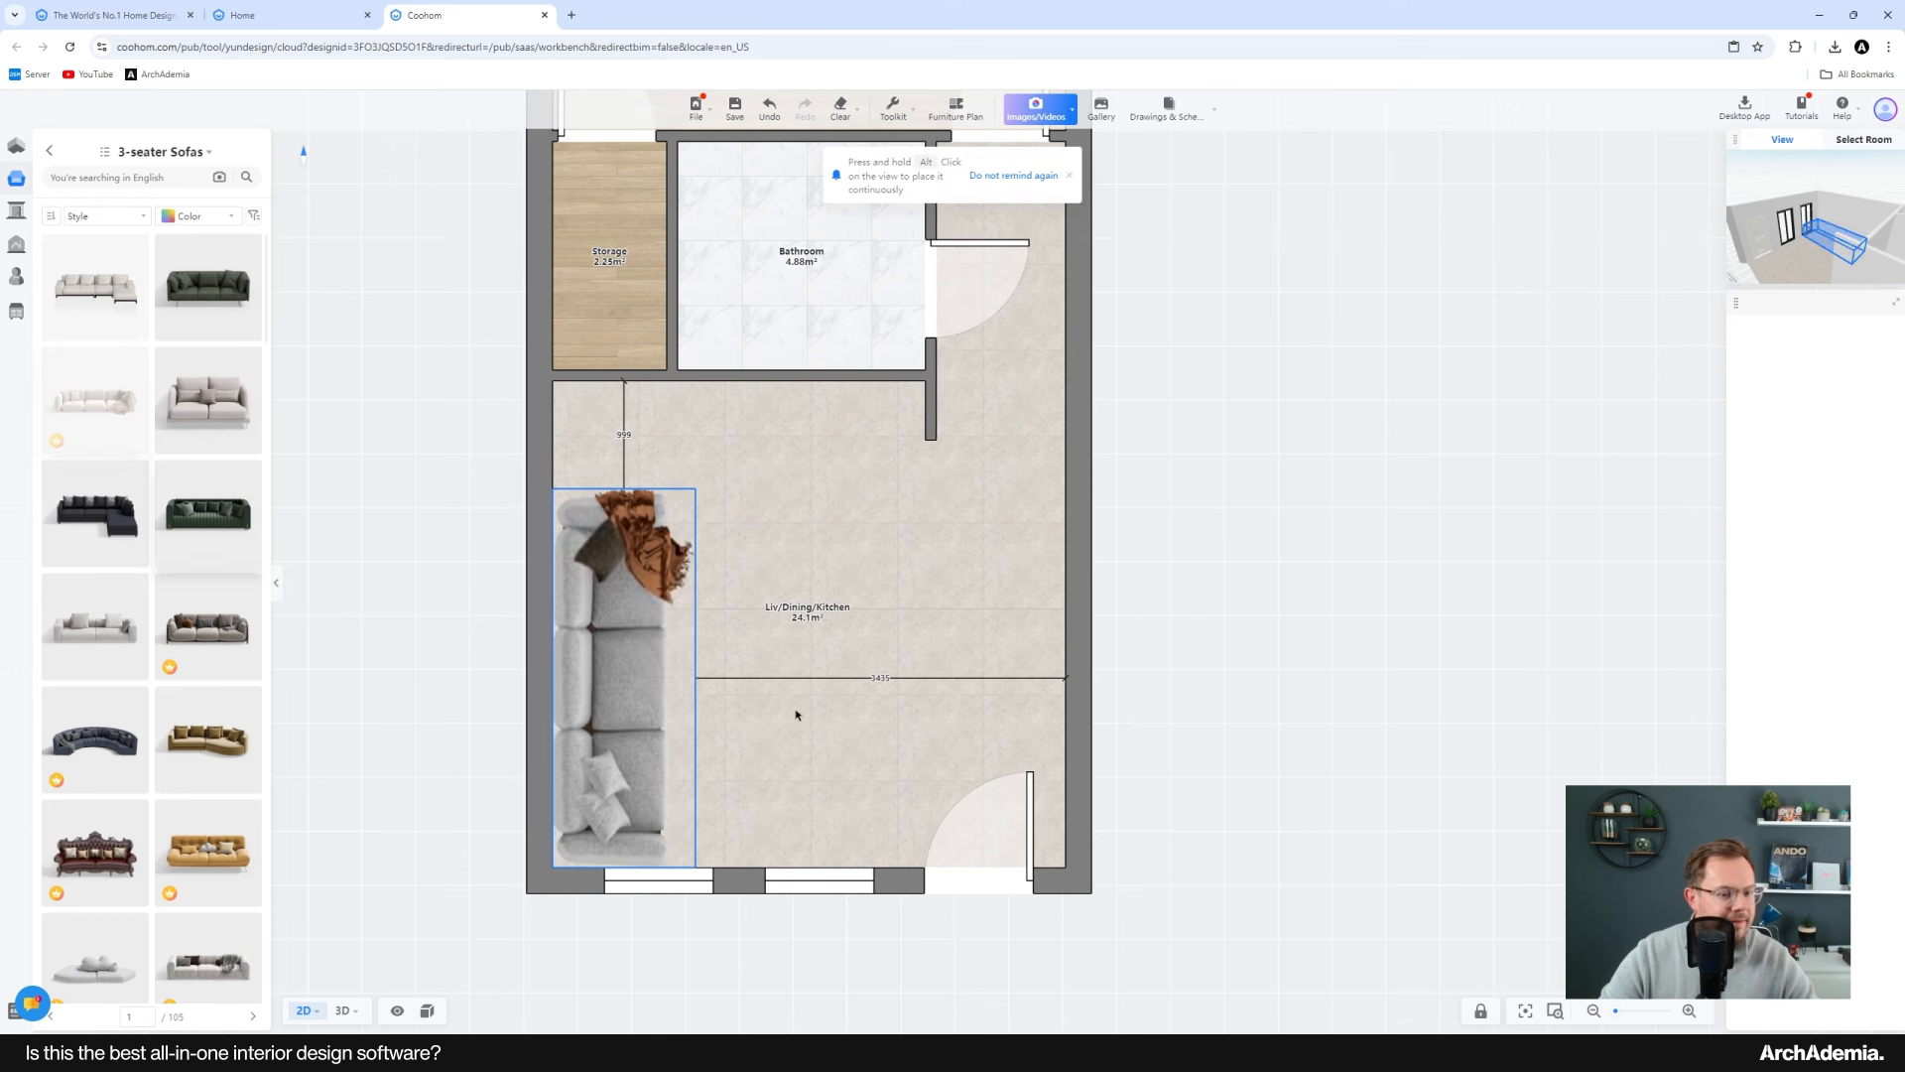
key(space)
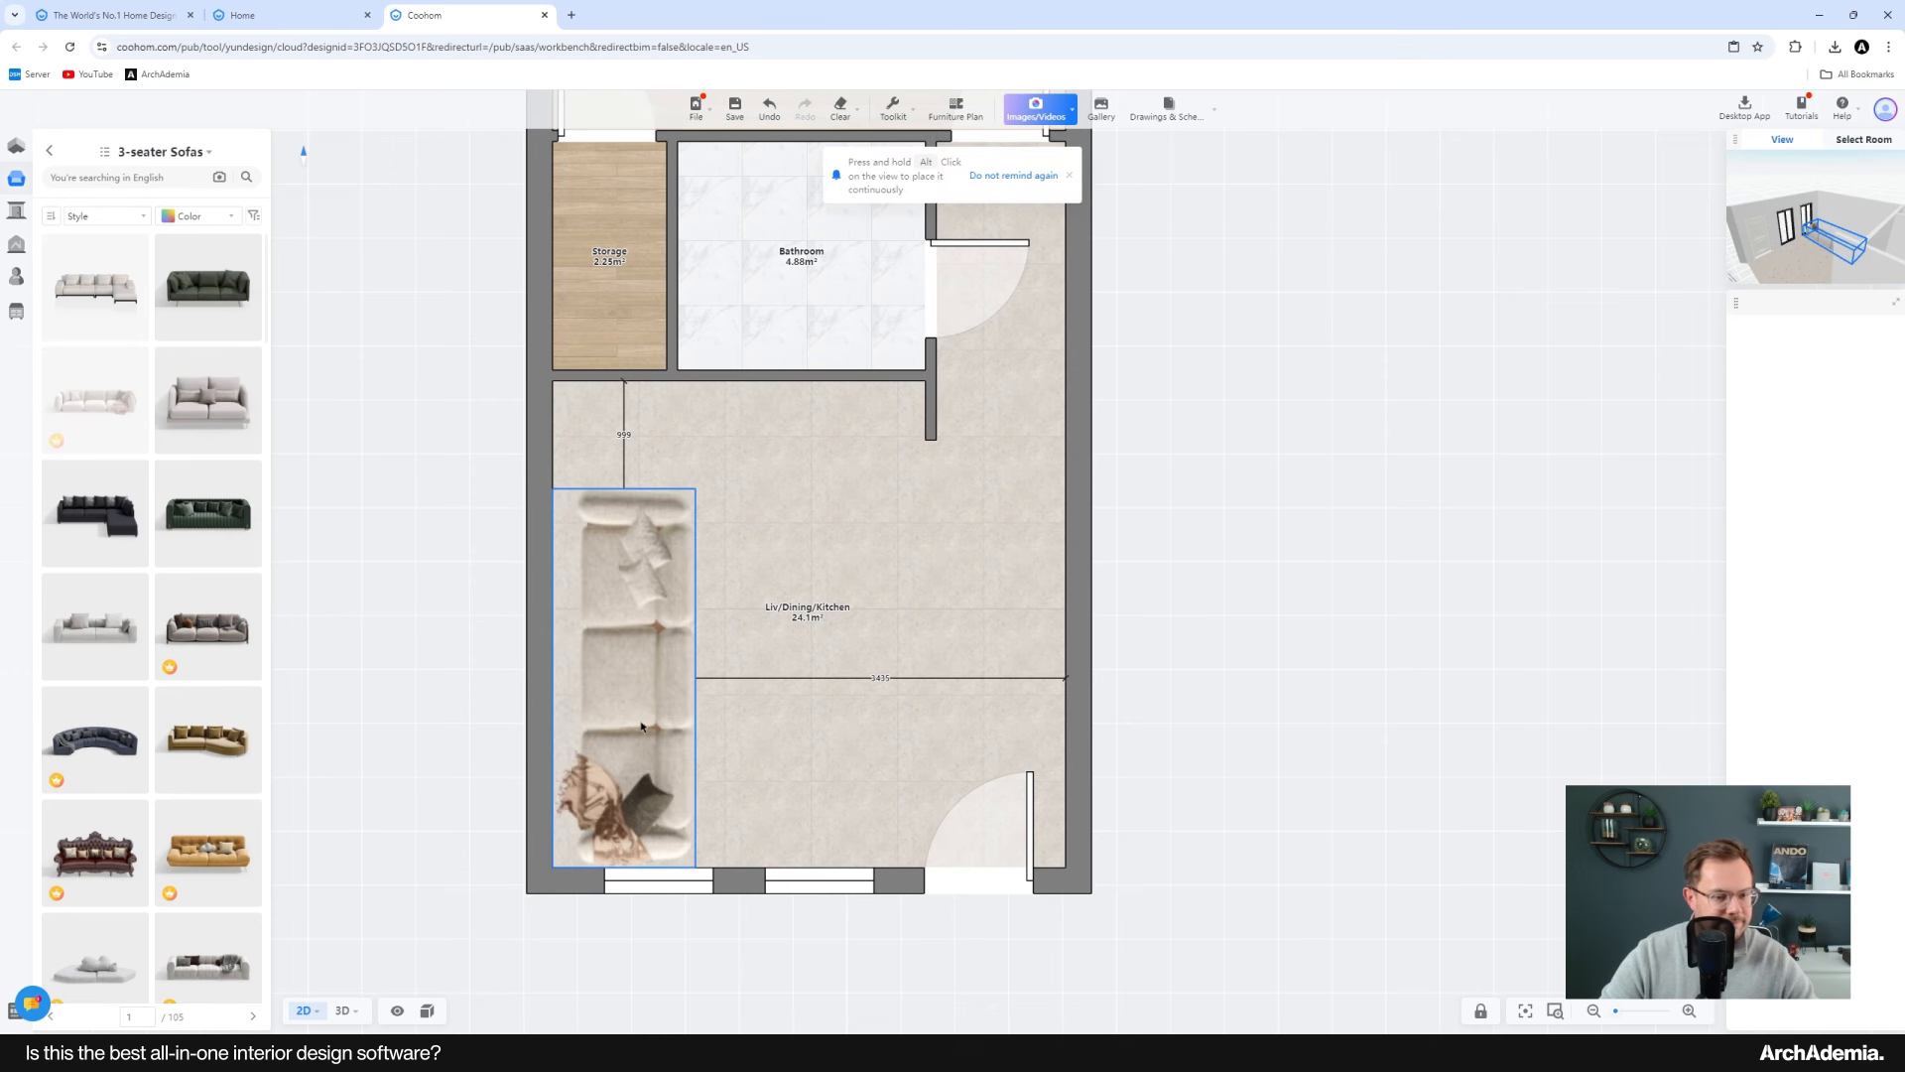
key(space)
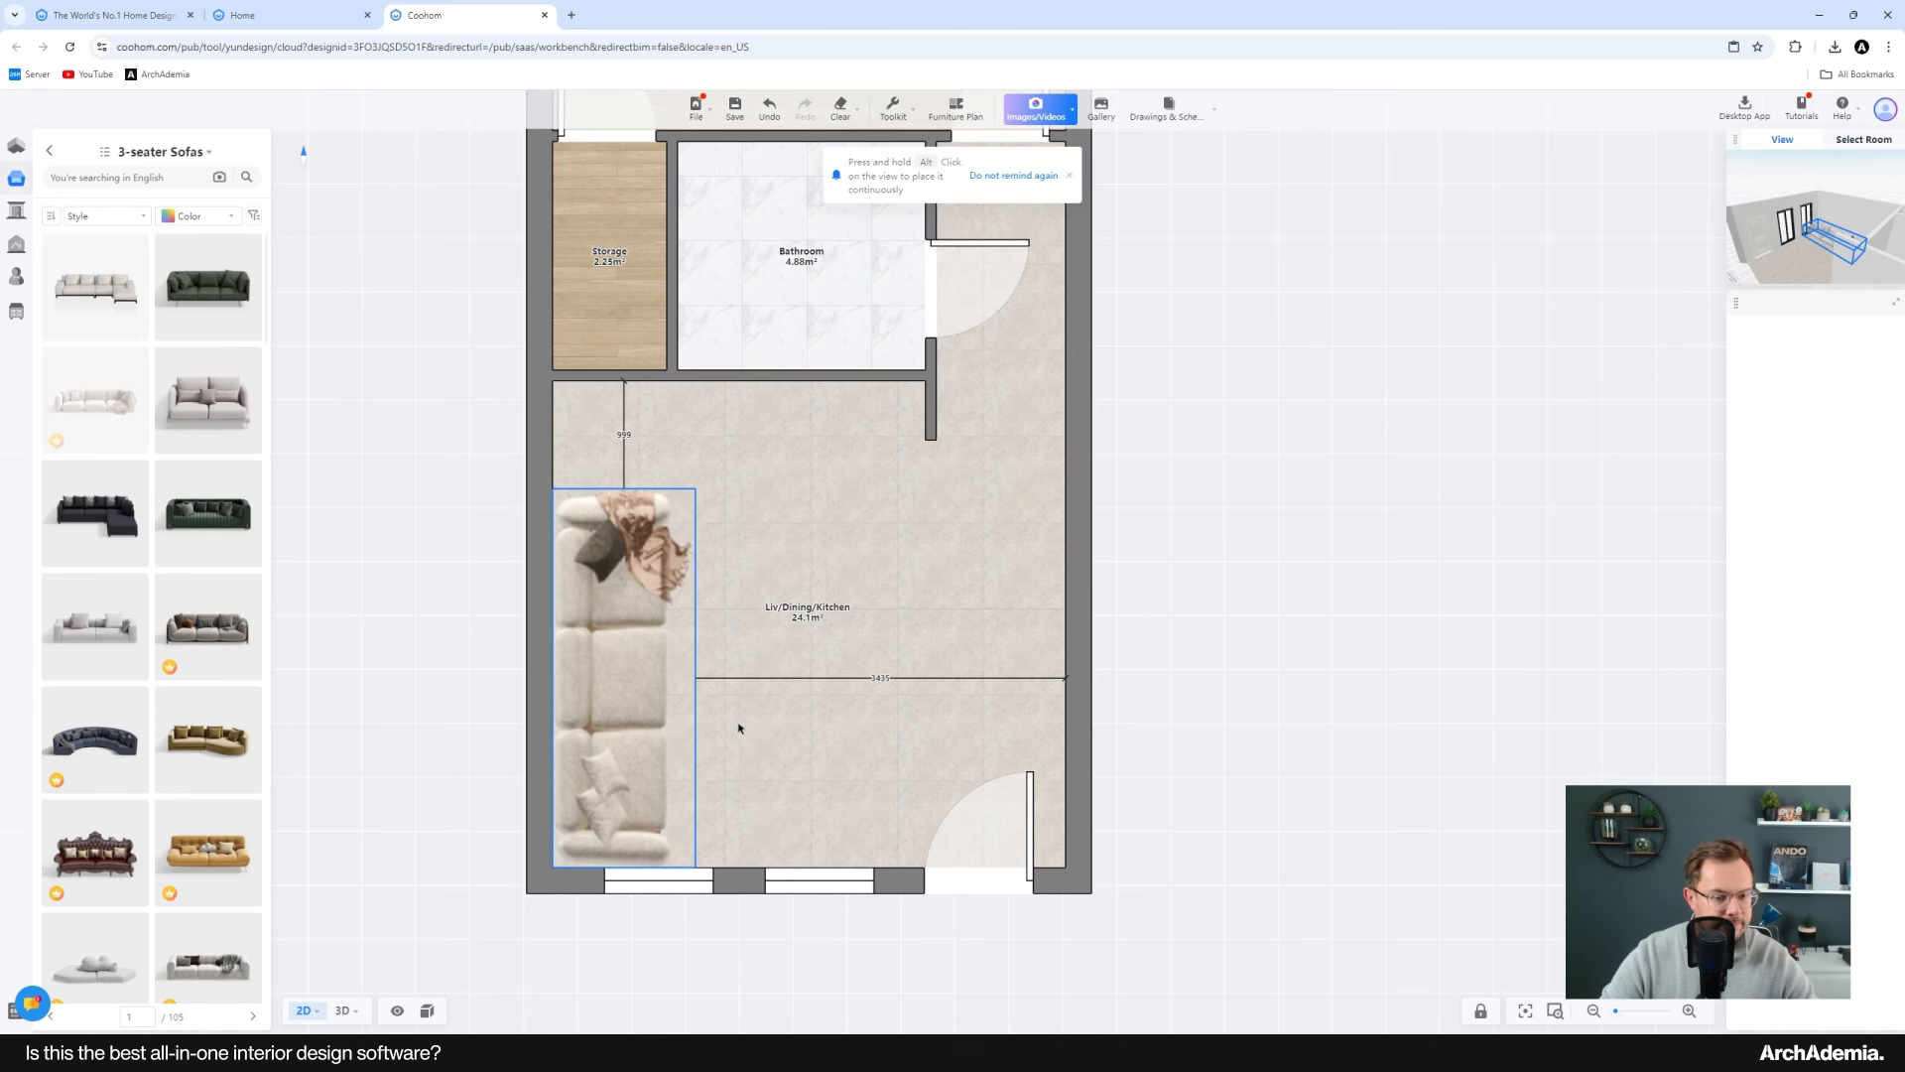
scroll(768, 764, up, 2)
click(357, 702)
drag(382, 705, 868, 678)
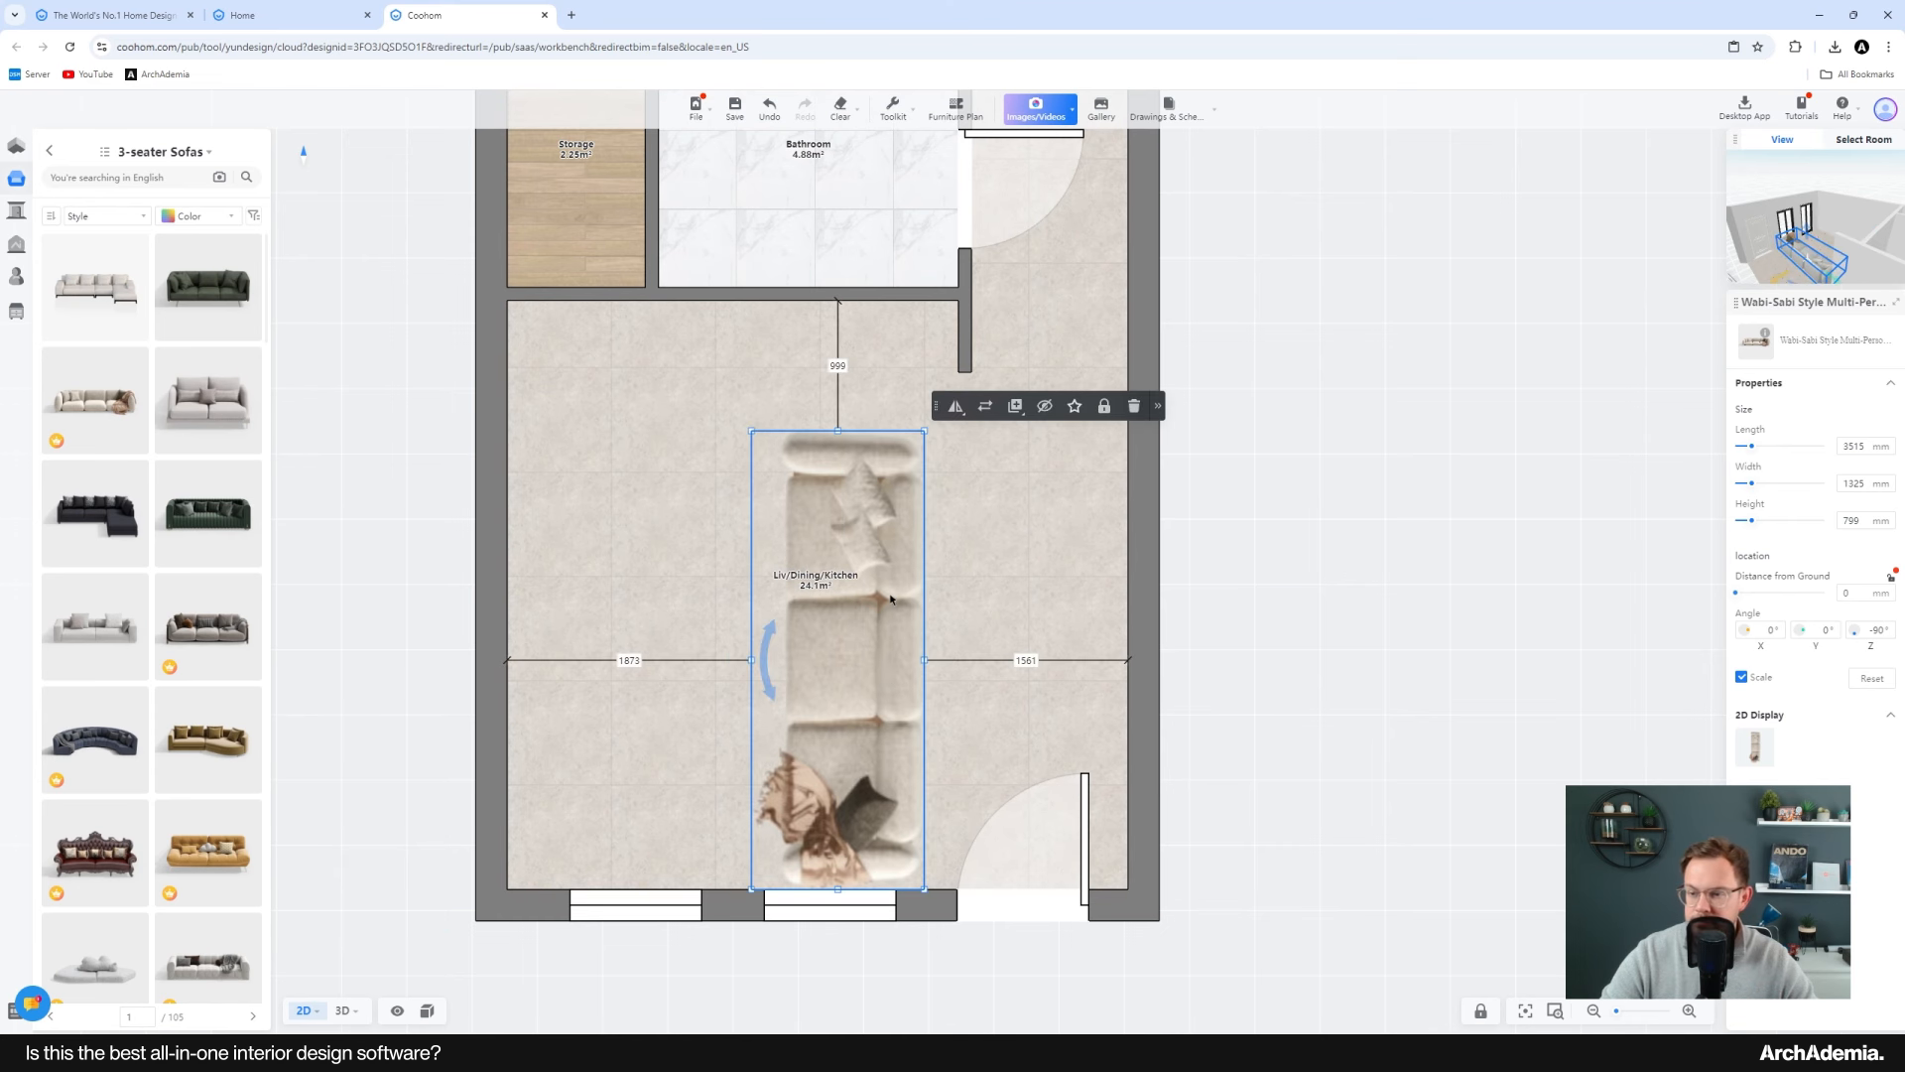
Step: Scale the sofa down to about 2792 mm long and move it toward the bottom wall
drag(1752, 453, 1751, 455)
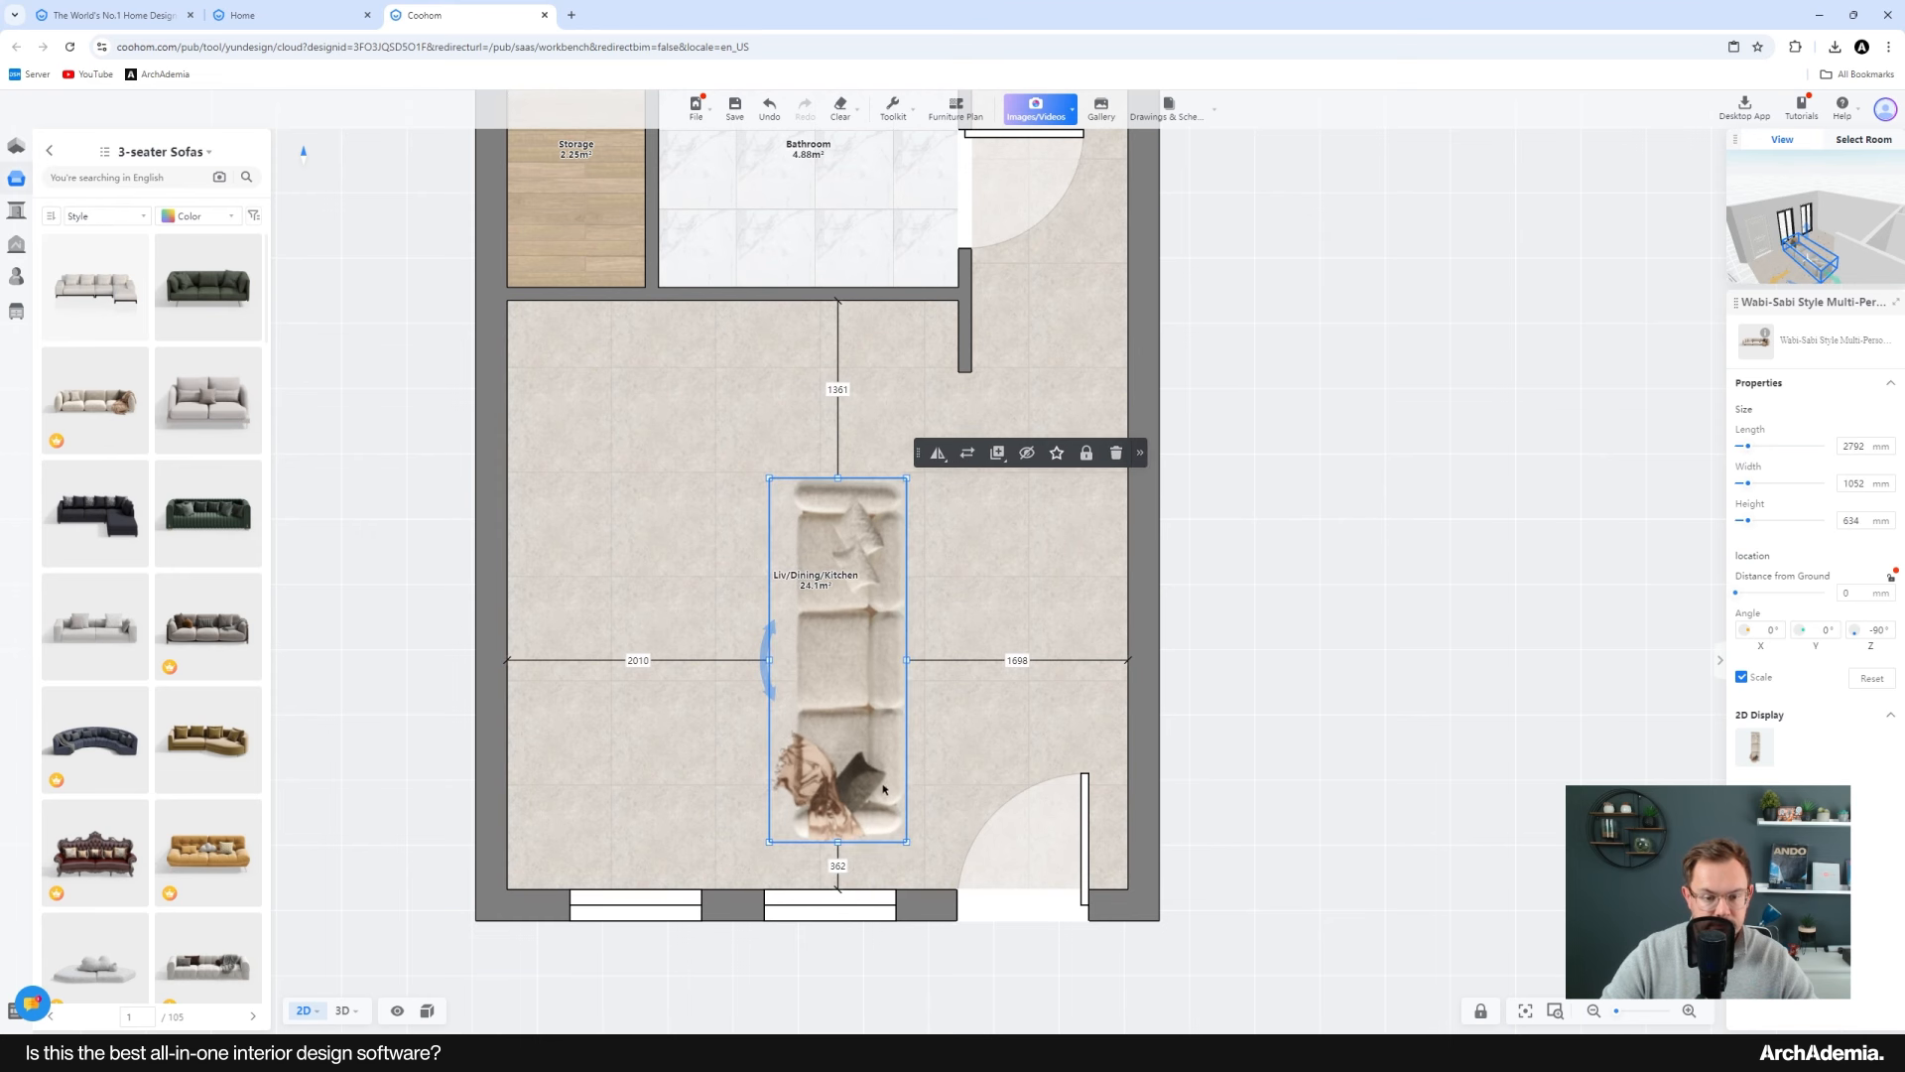
drag(883, 789, 885, 837)
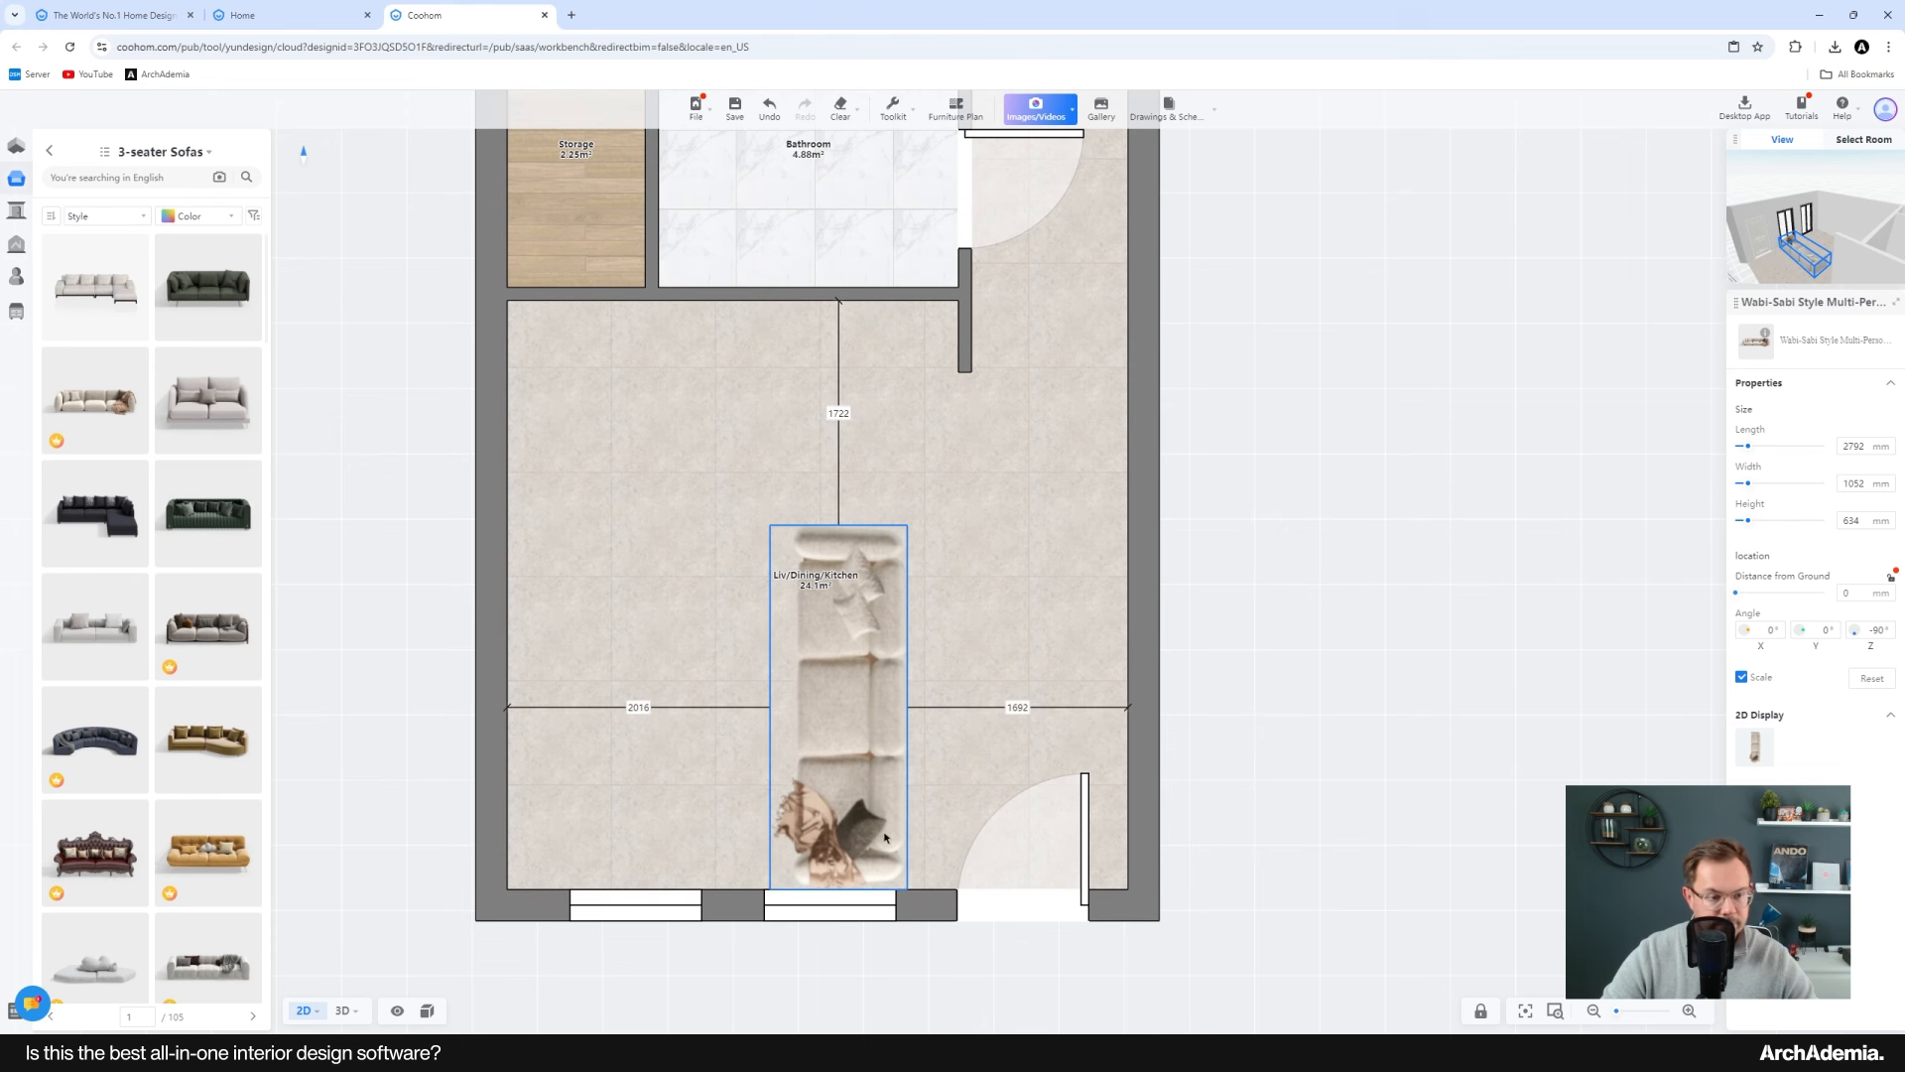
Step: Browse the TV sets in the furniture library
click(51, 151)
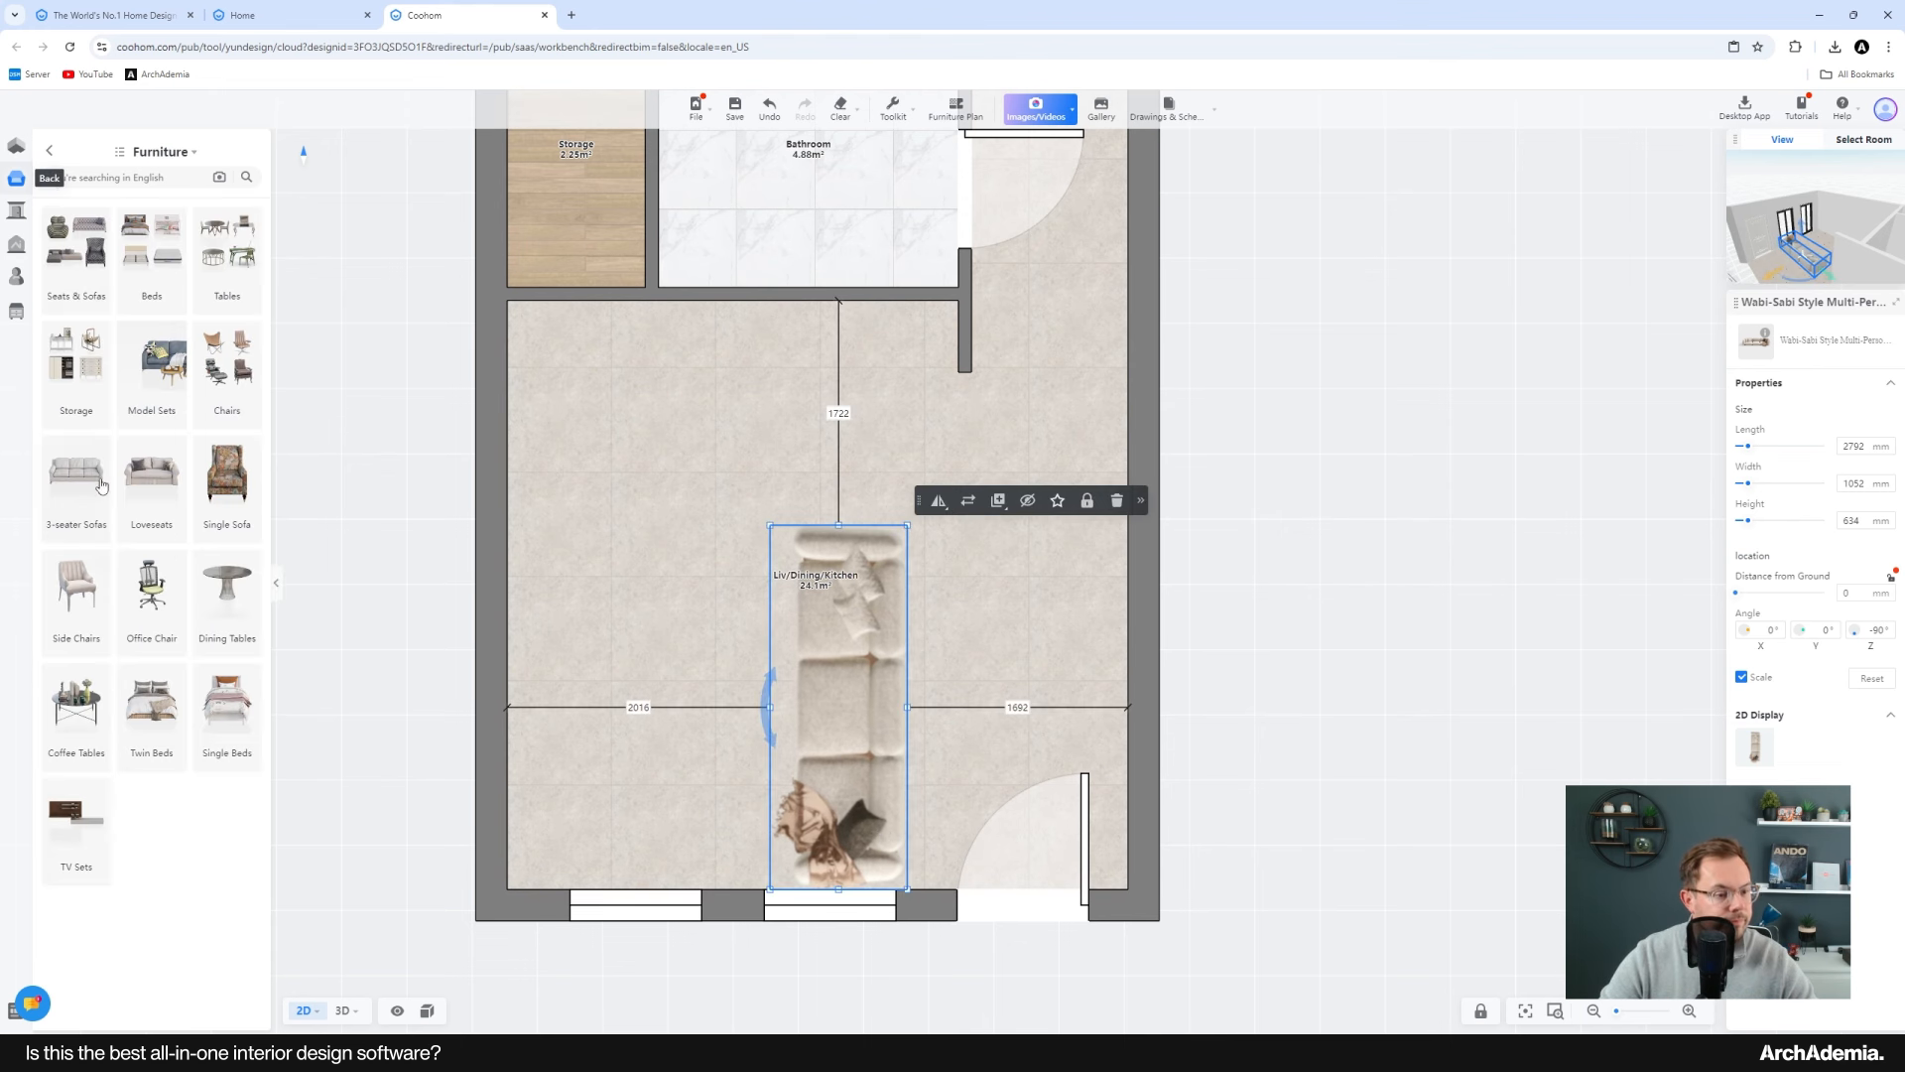
click(119, 807)
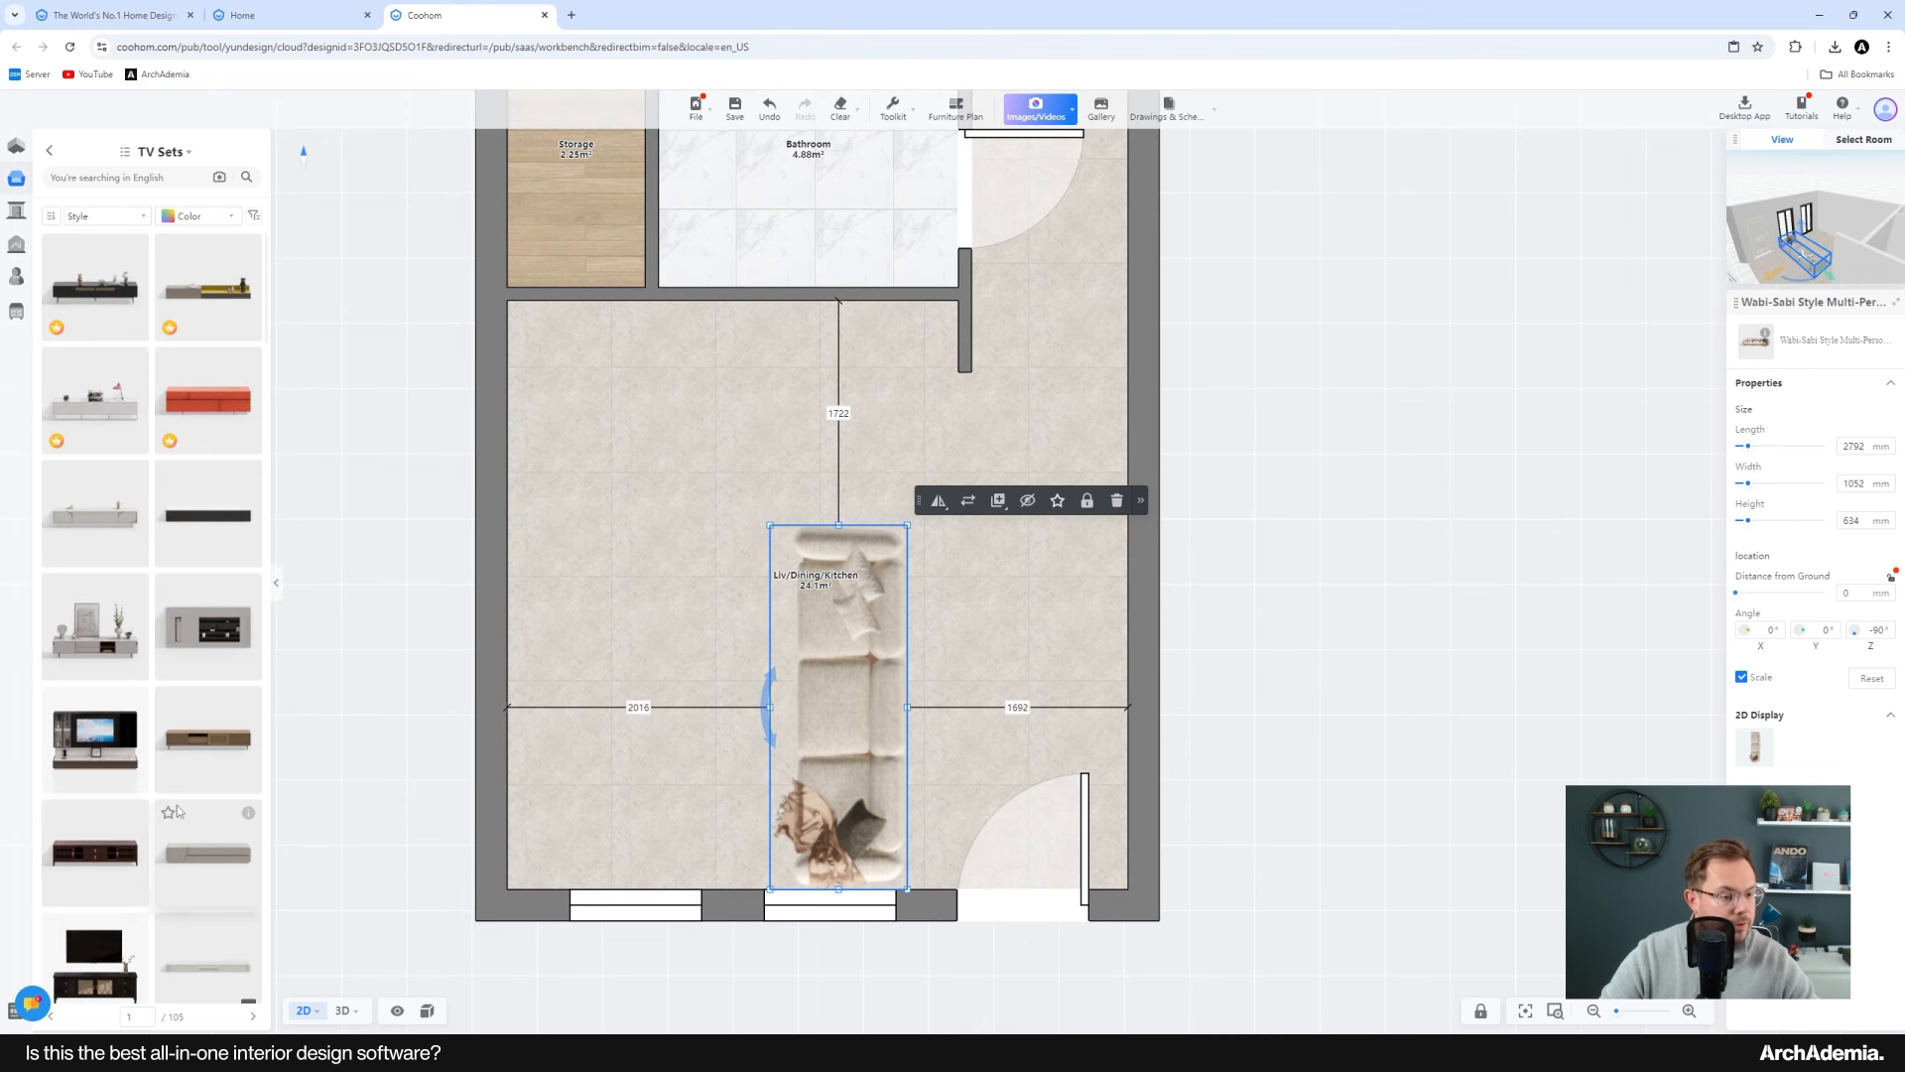
scroll(96, 633, down, 2)
scroll(97, 633, down, 6)
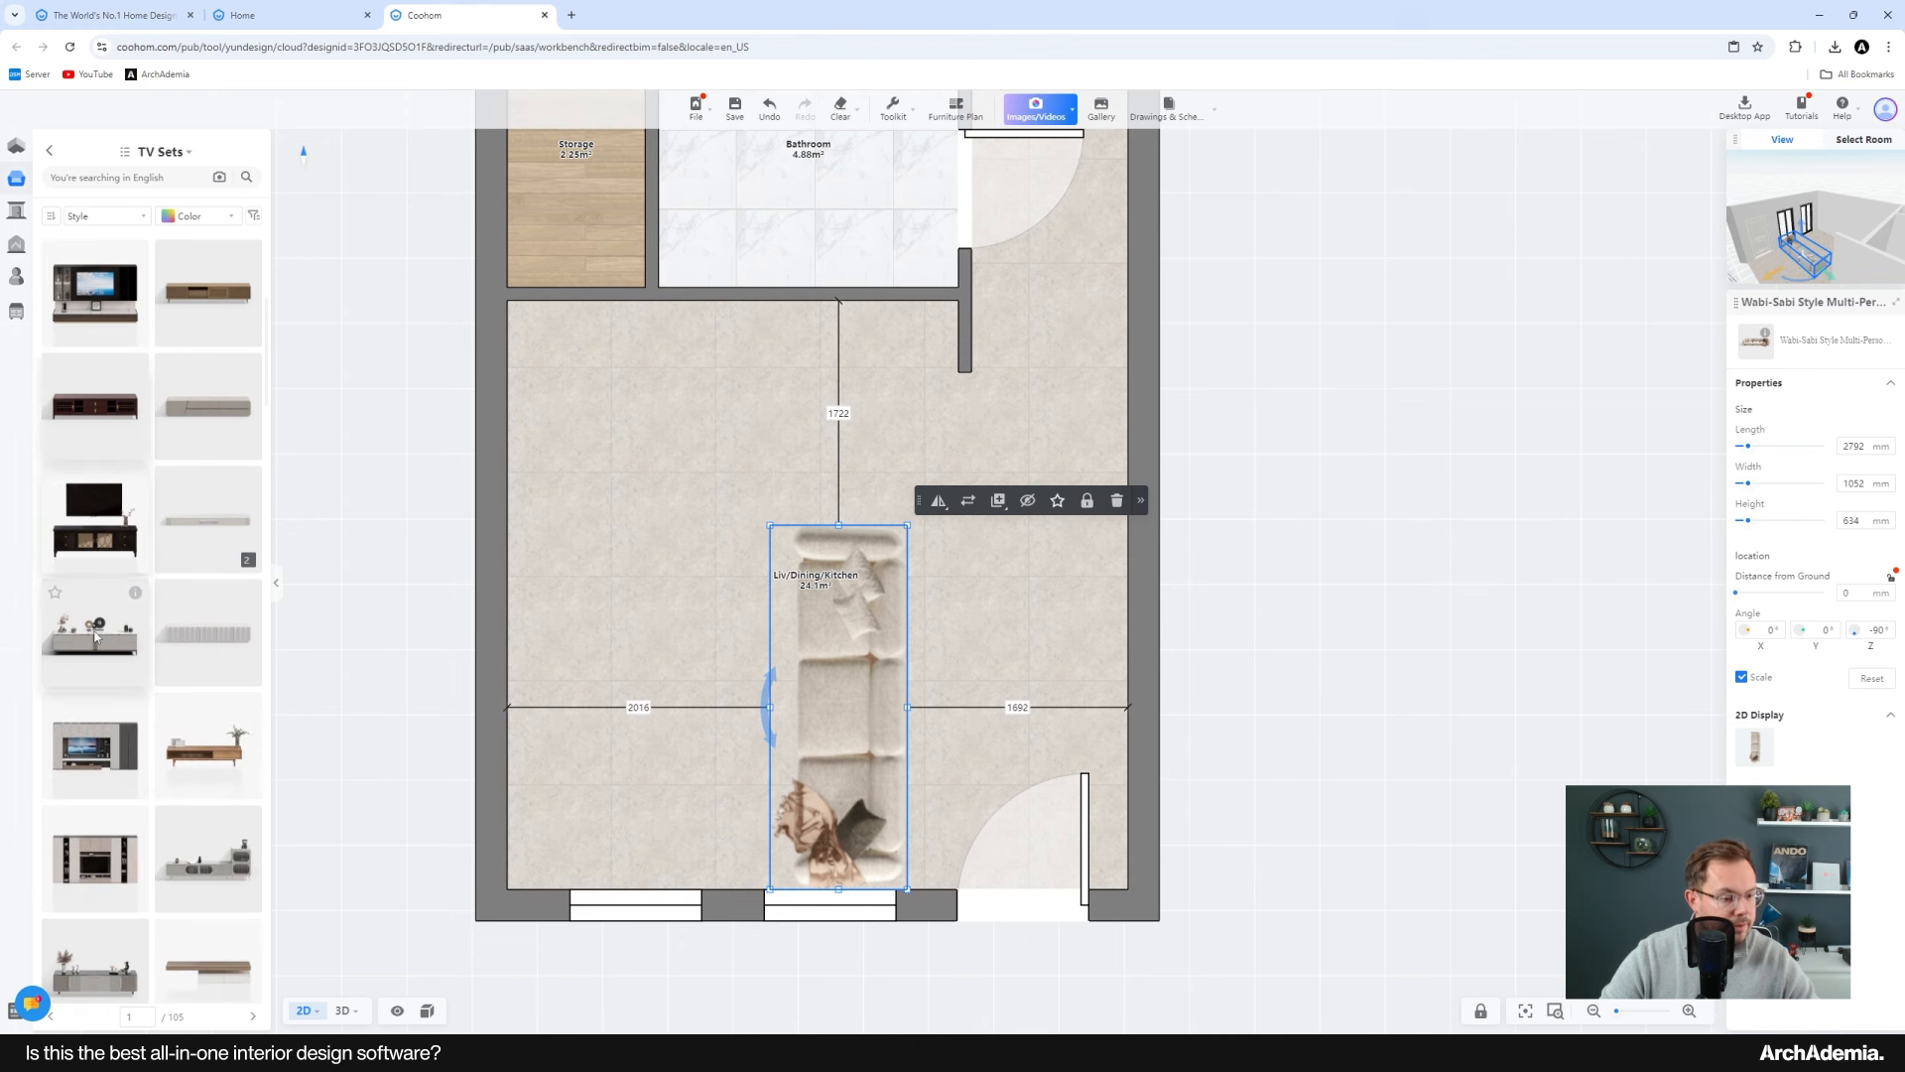
scroll(94, 633, down, 8)
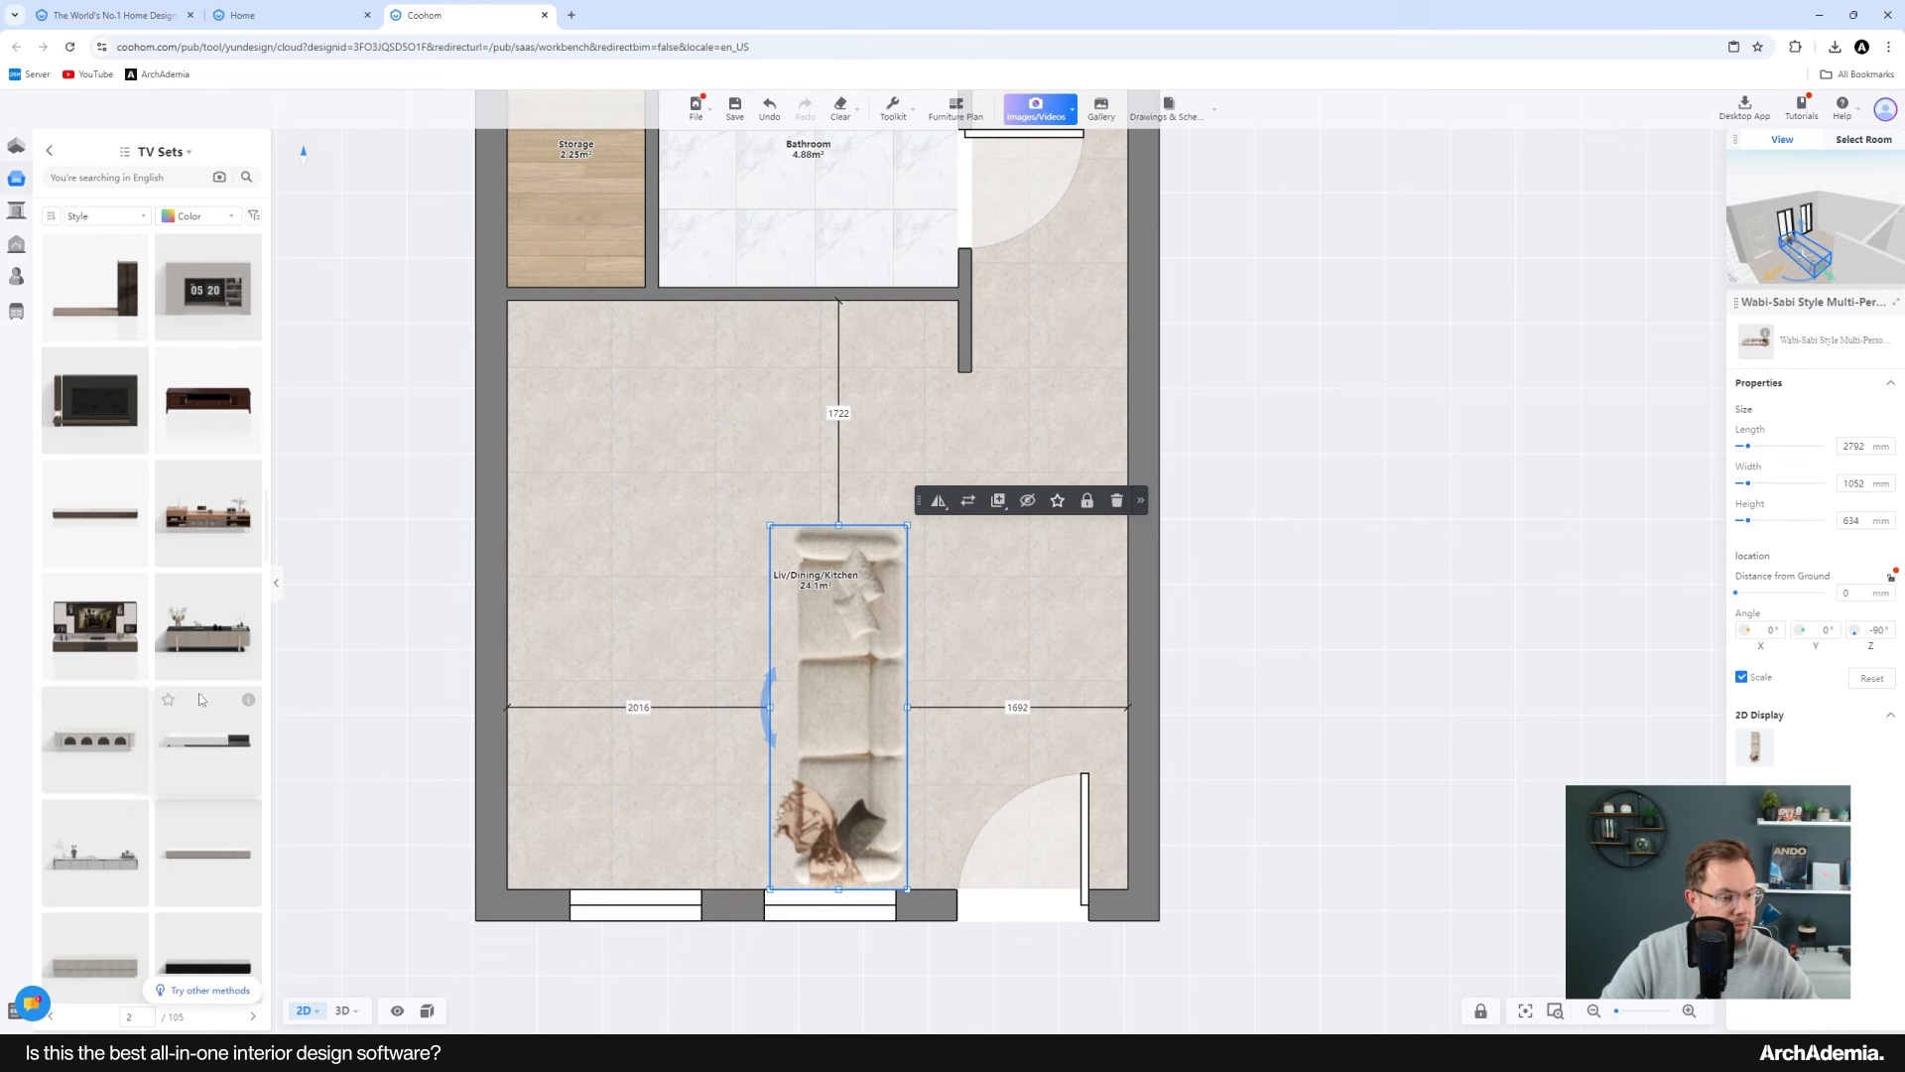
scroll(184, 772, down, 4)
scroll(185, 772, down, 8)
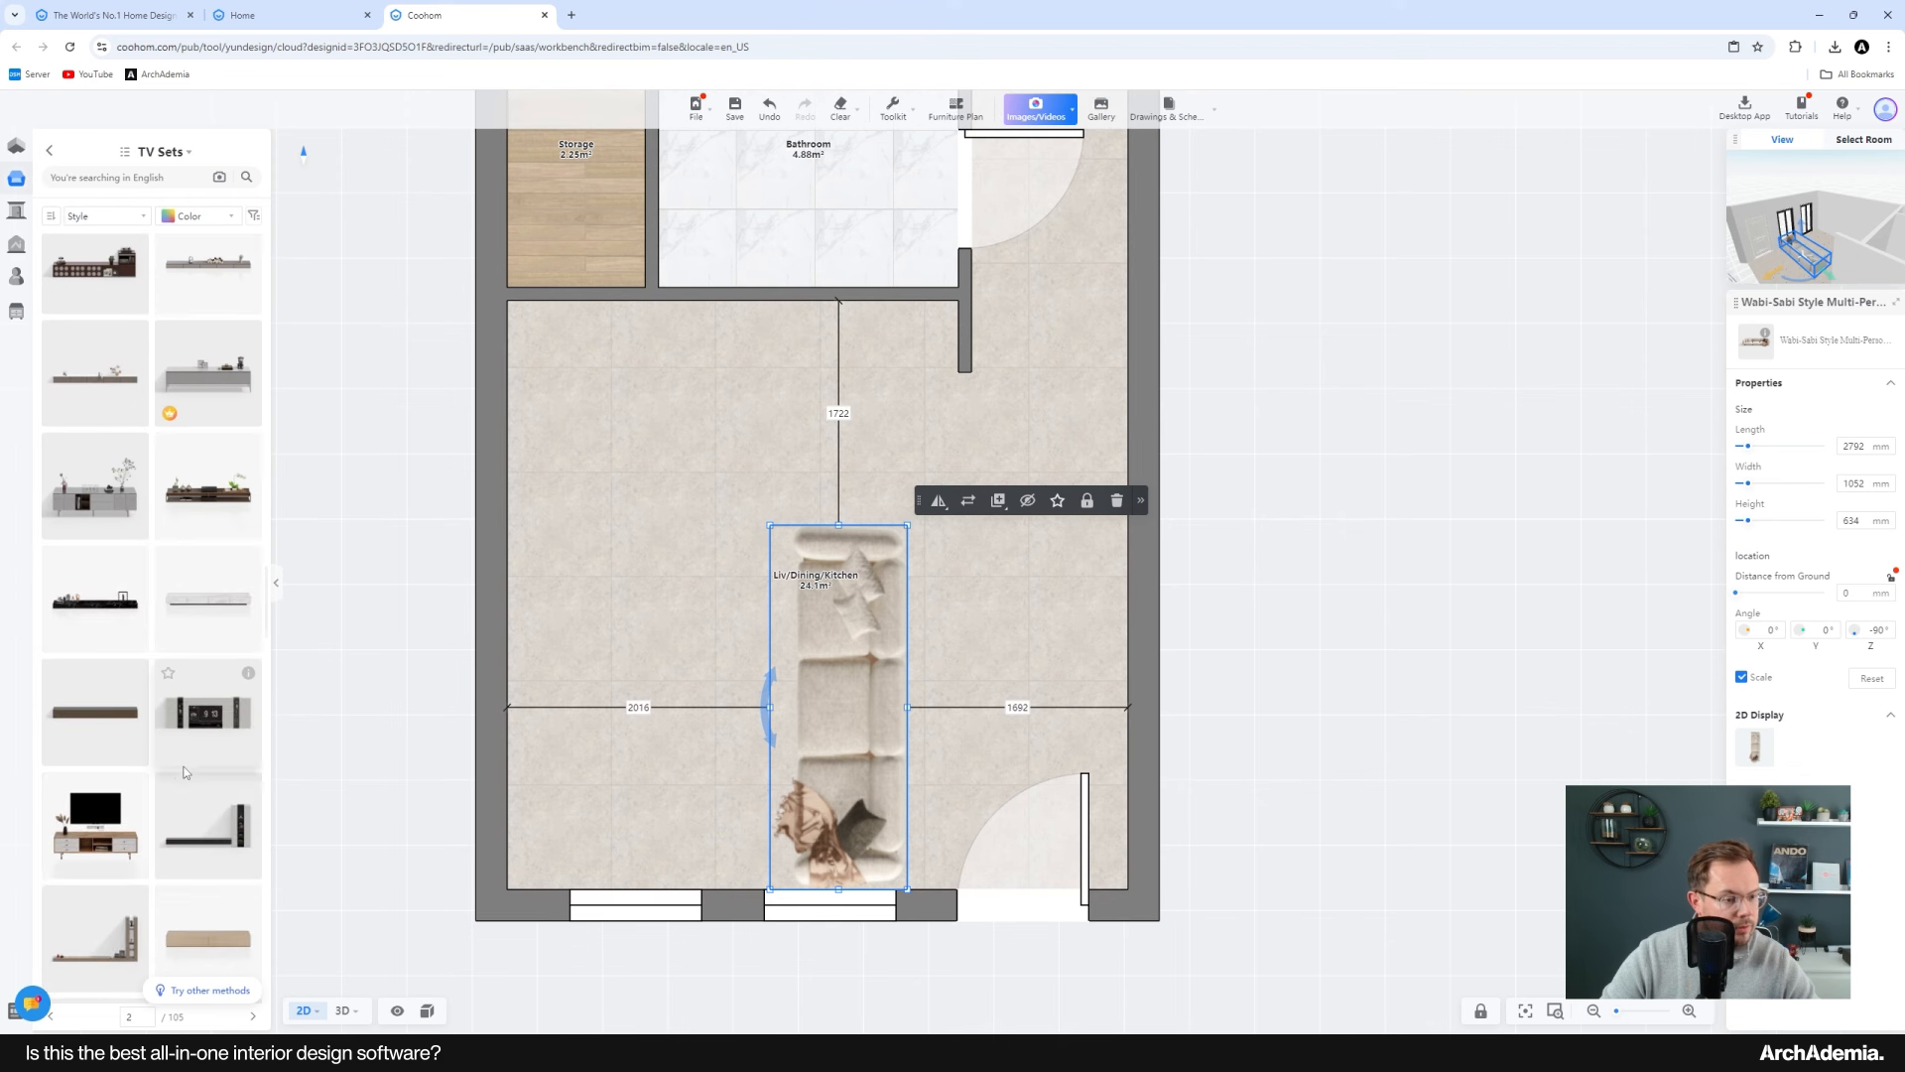
Step: Place a wooden TV cabinet, rotate it vertically and push it against the living area's left wall facing the sofa
click(103, 498)
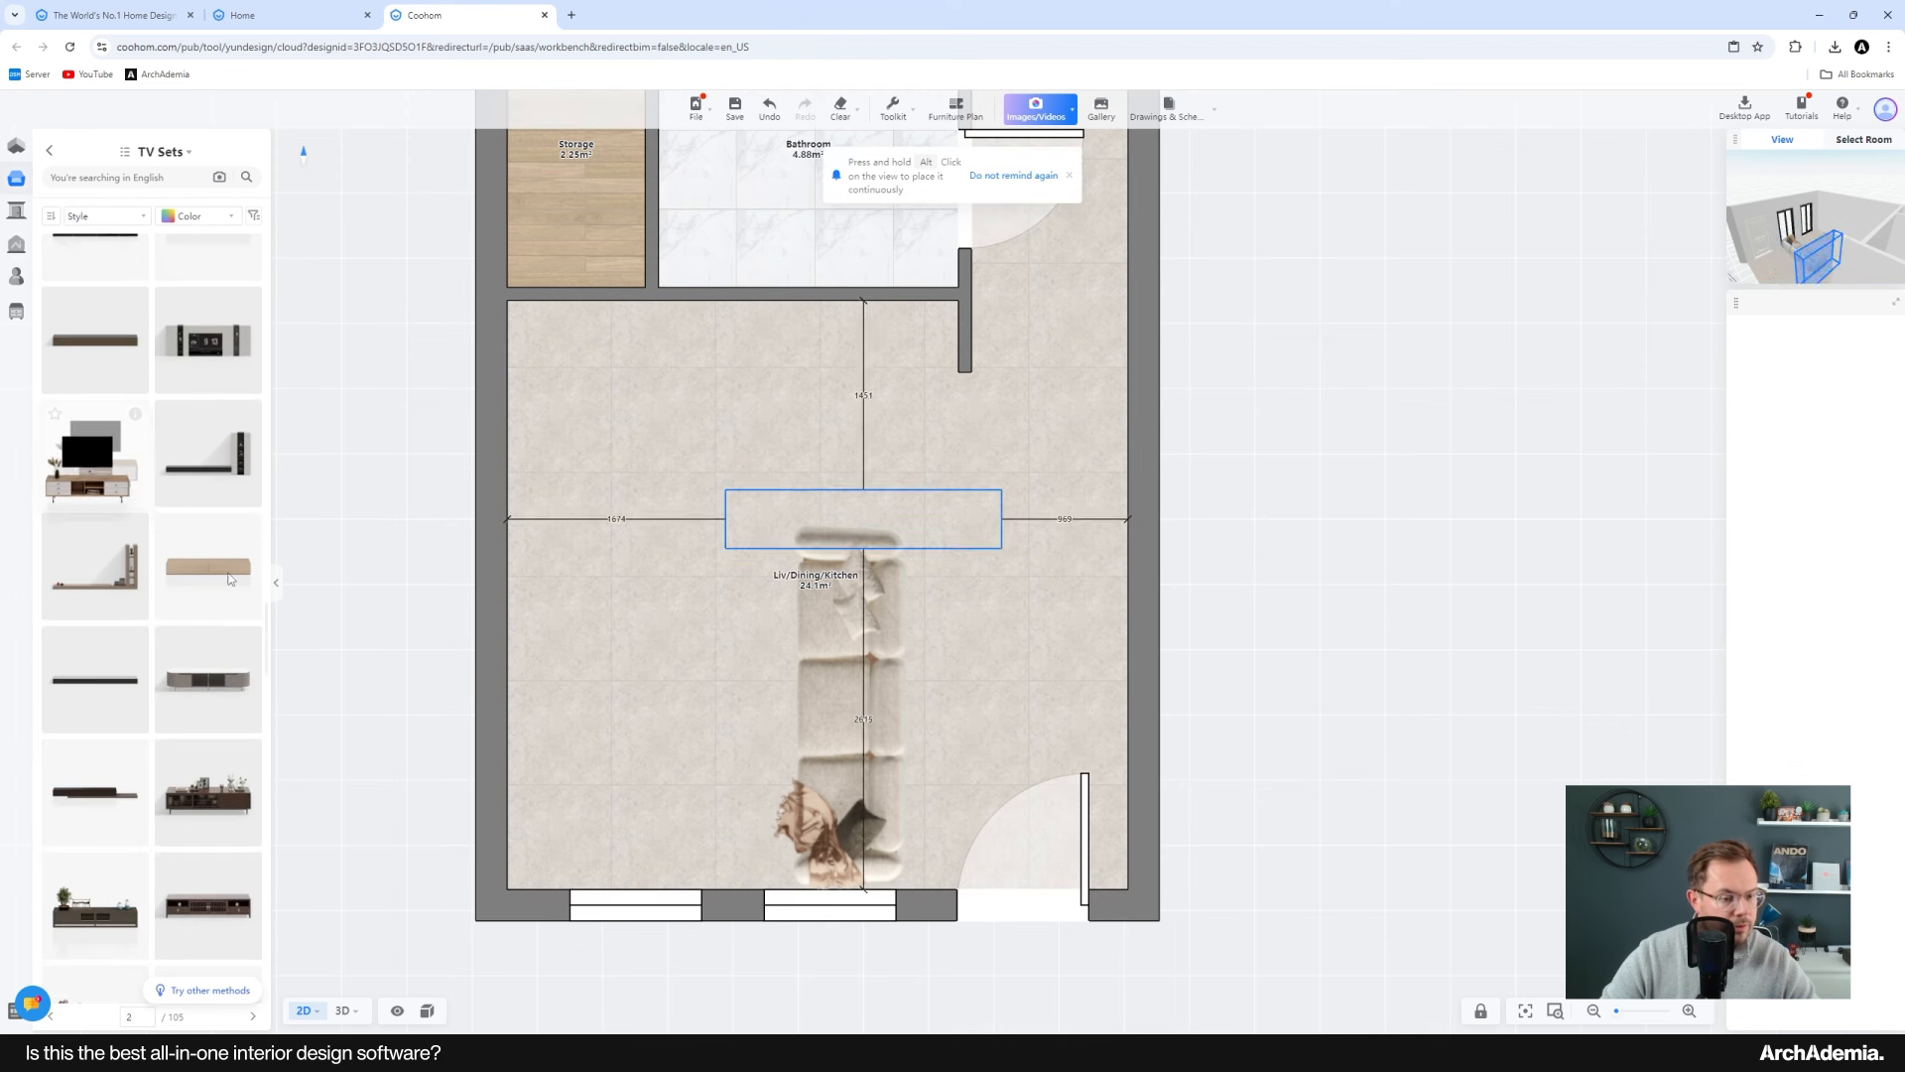
click(408, 671)
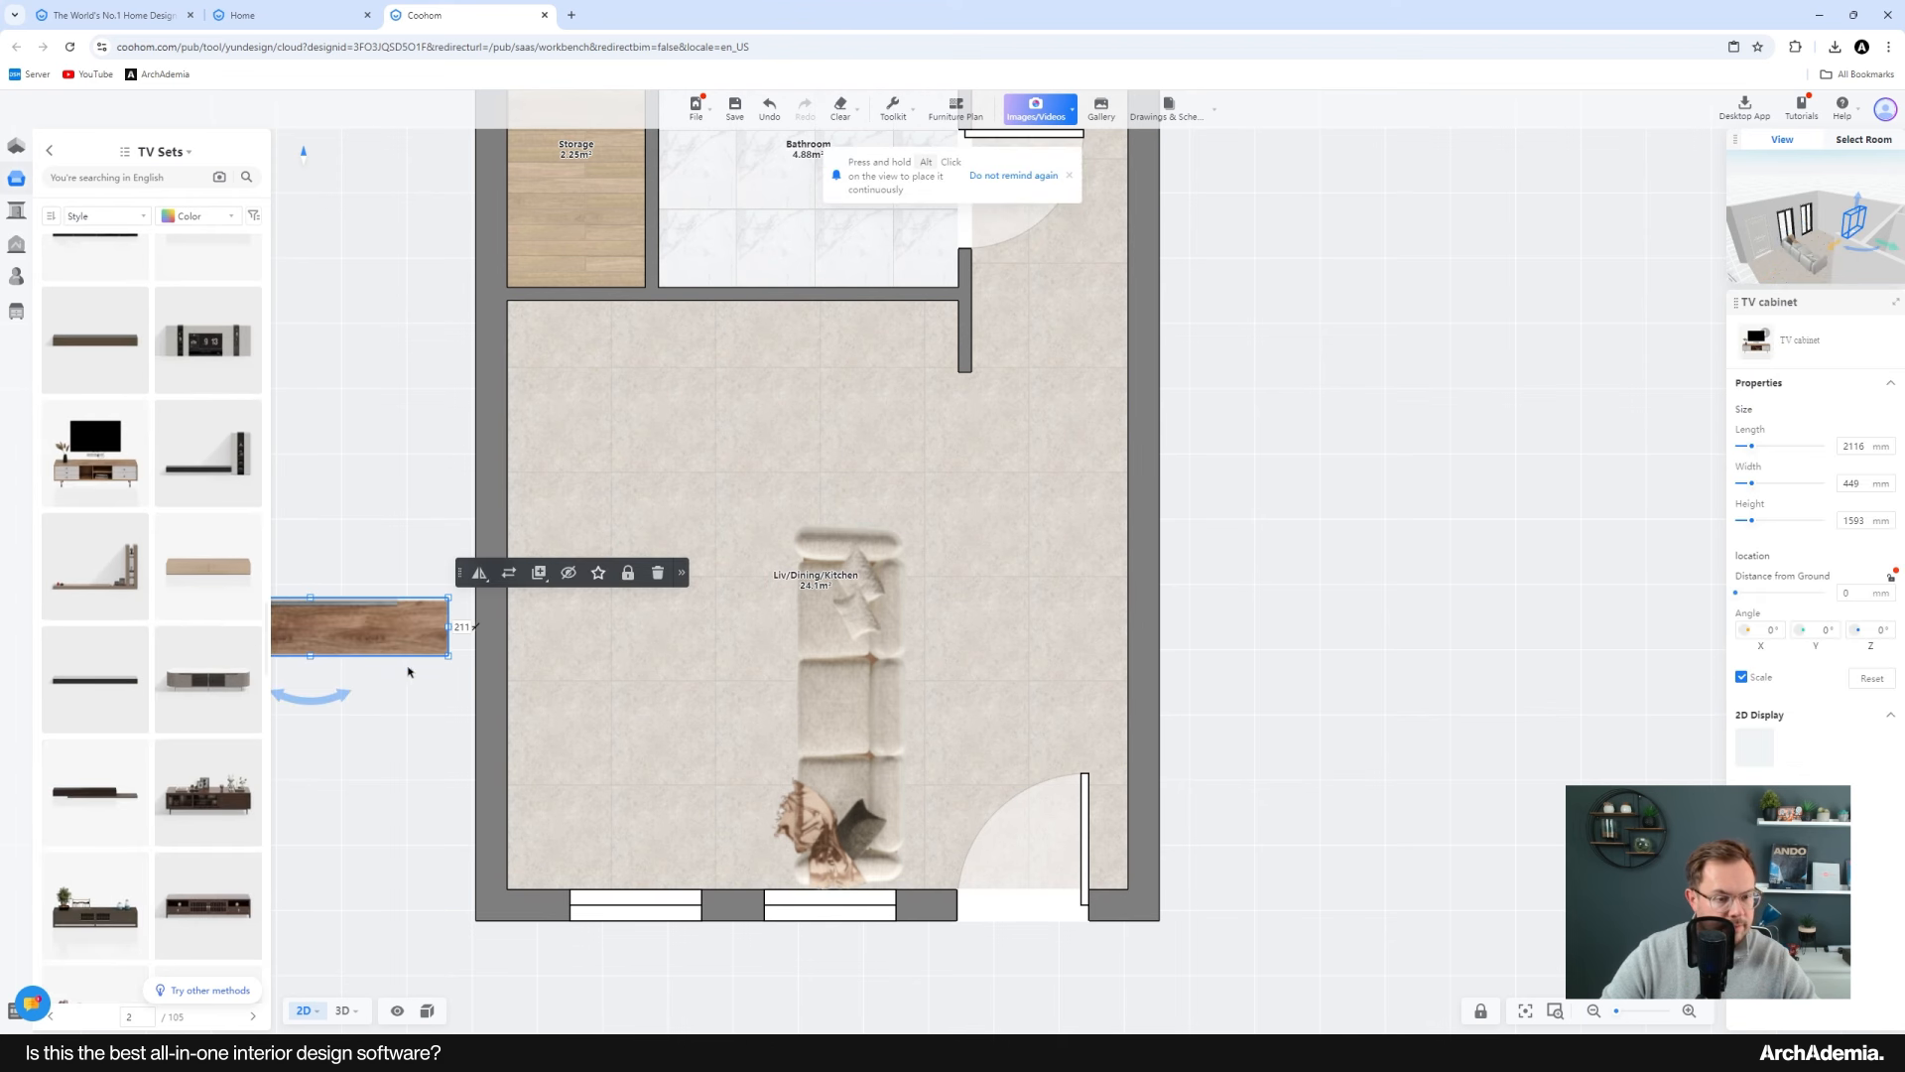
drag(390, 632, 566, 744)
scroll(566, 743, up, 2)
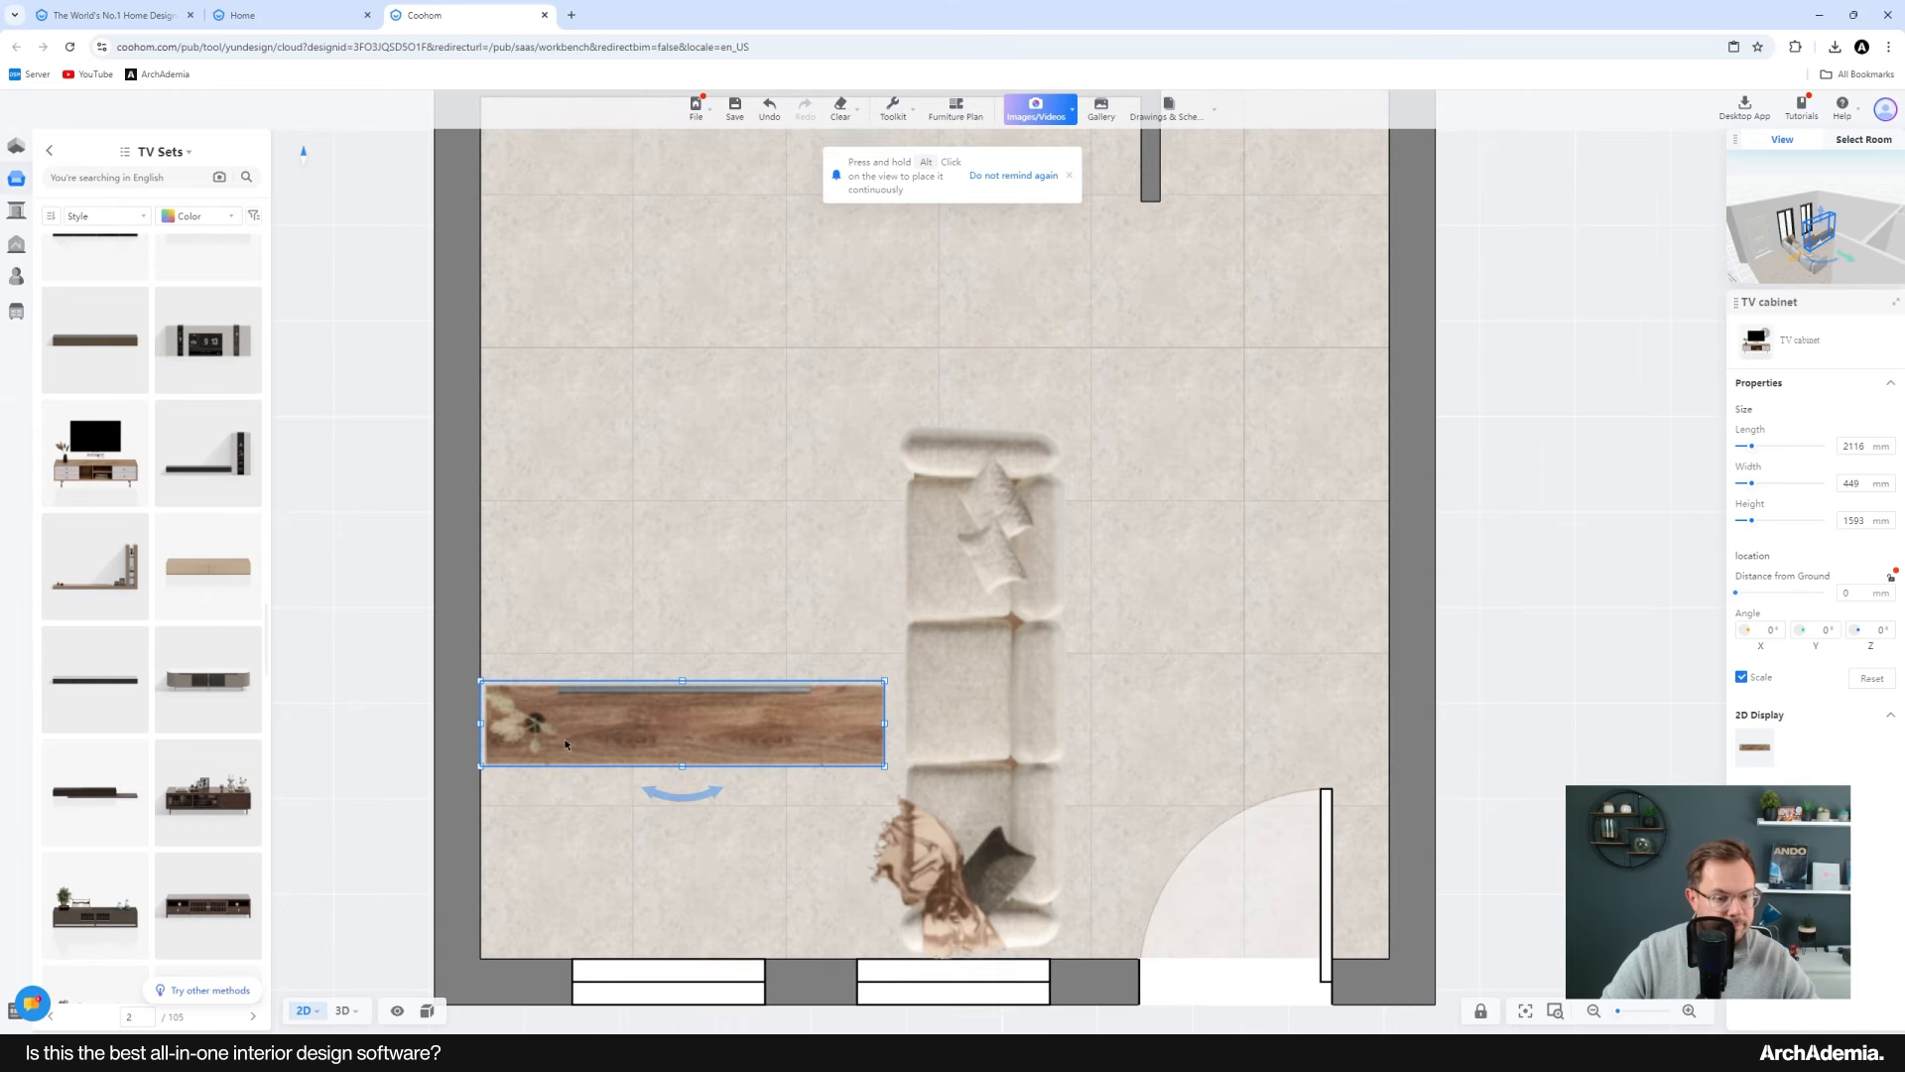
drag(683, 792, 725, 709)
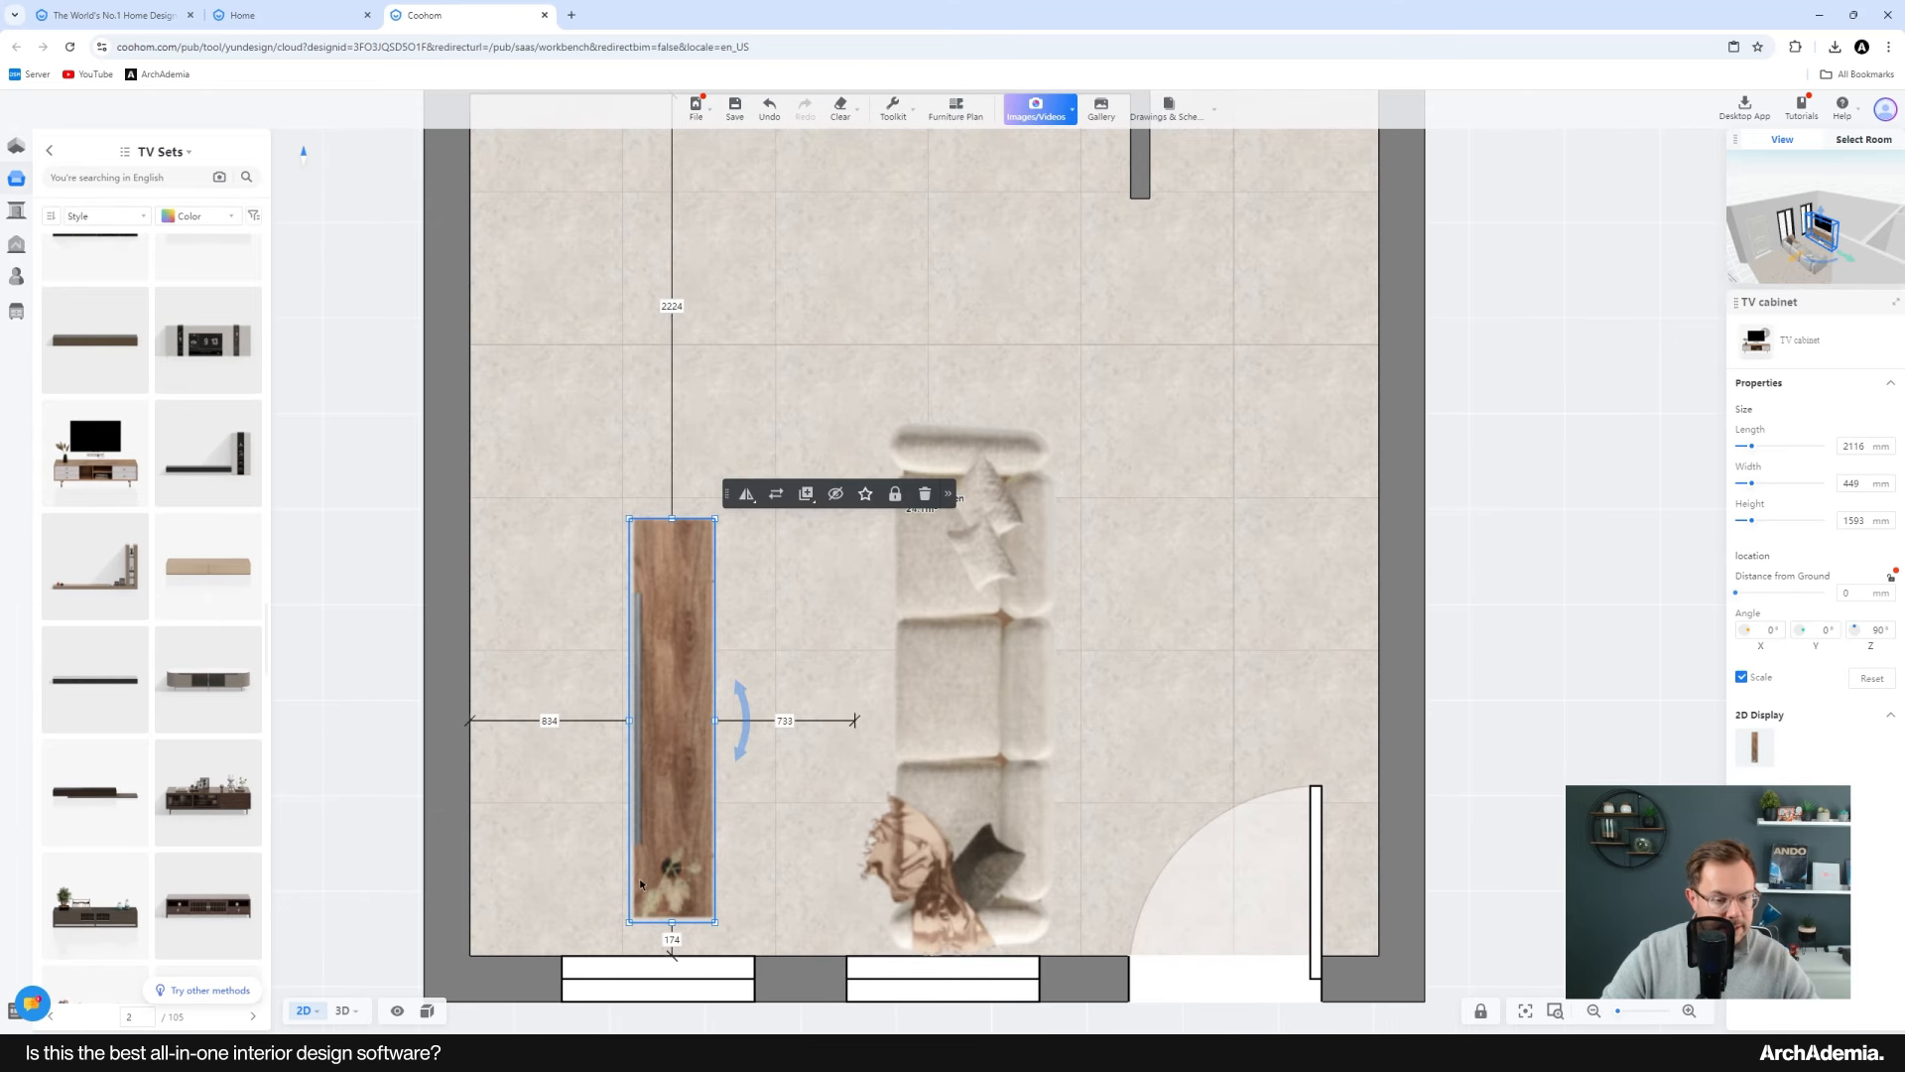
drag(638, 891, 466, 881)
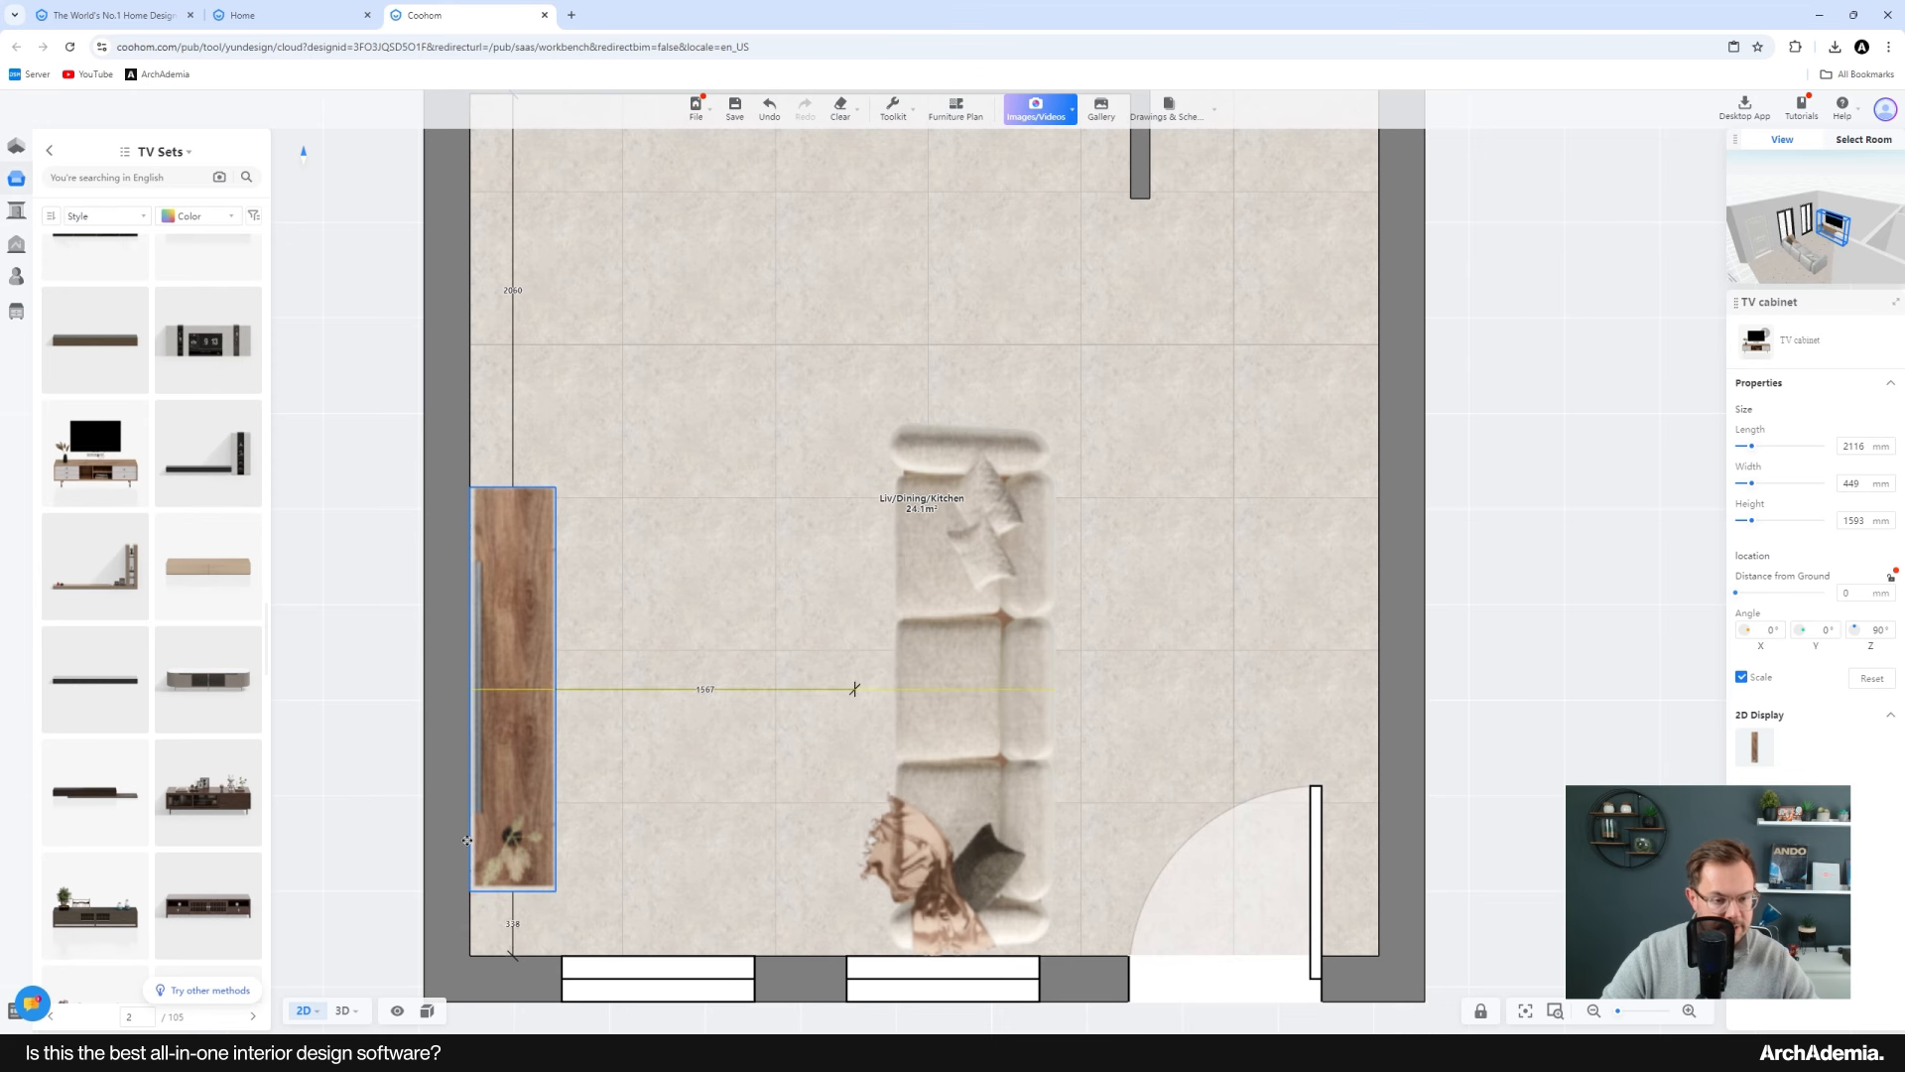
scroll(748, 807, down, 4)
click(455, 687)
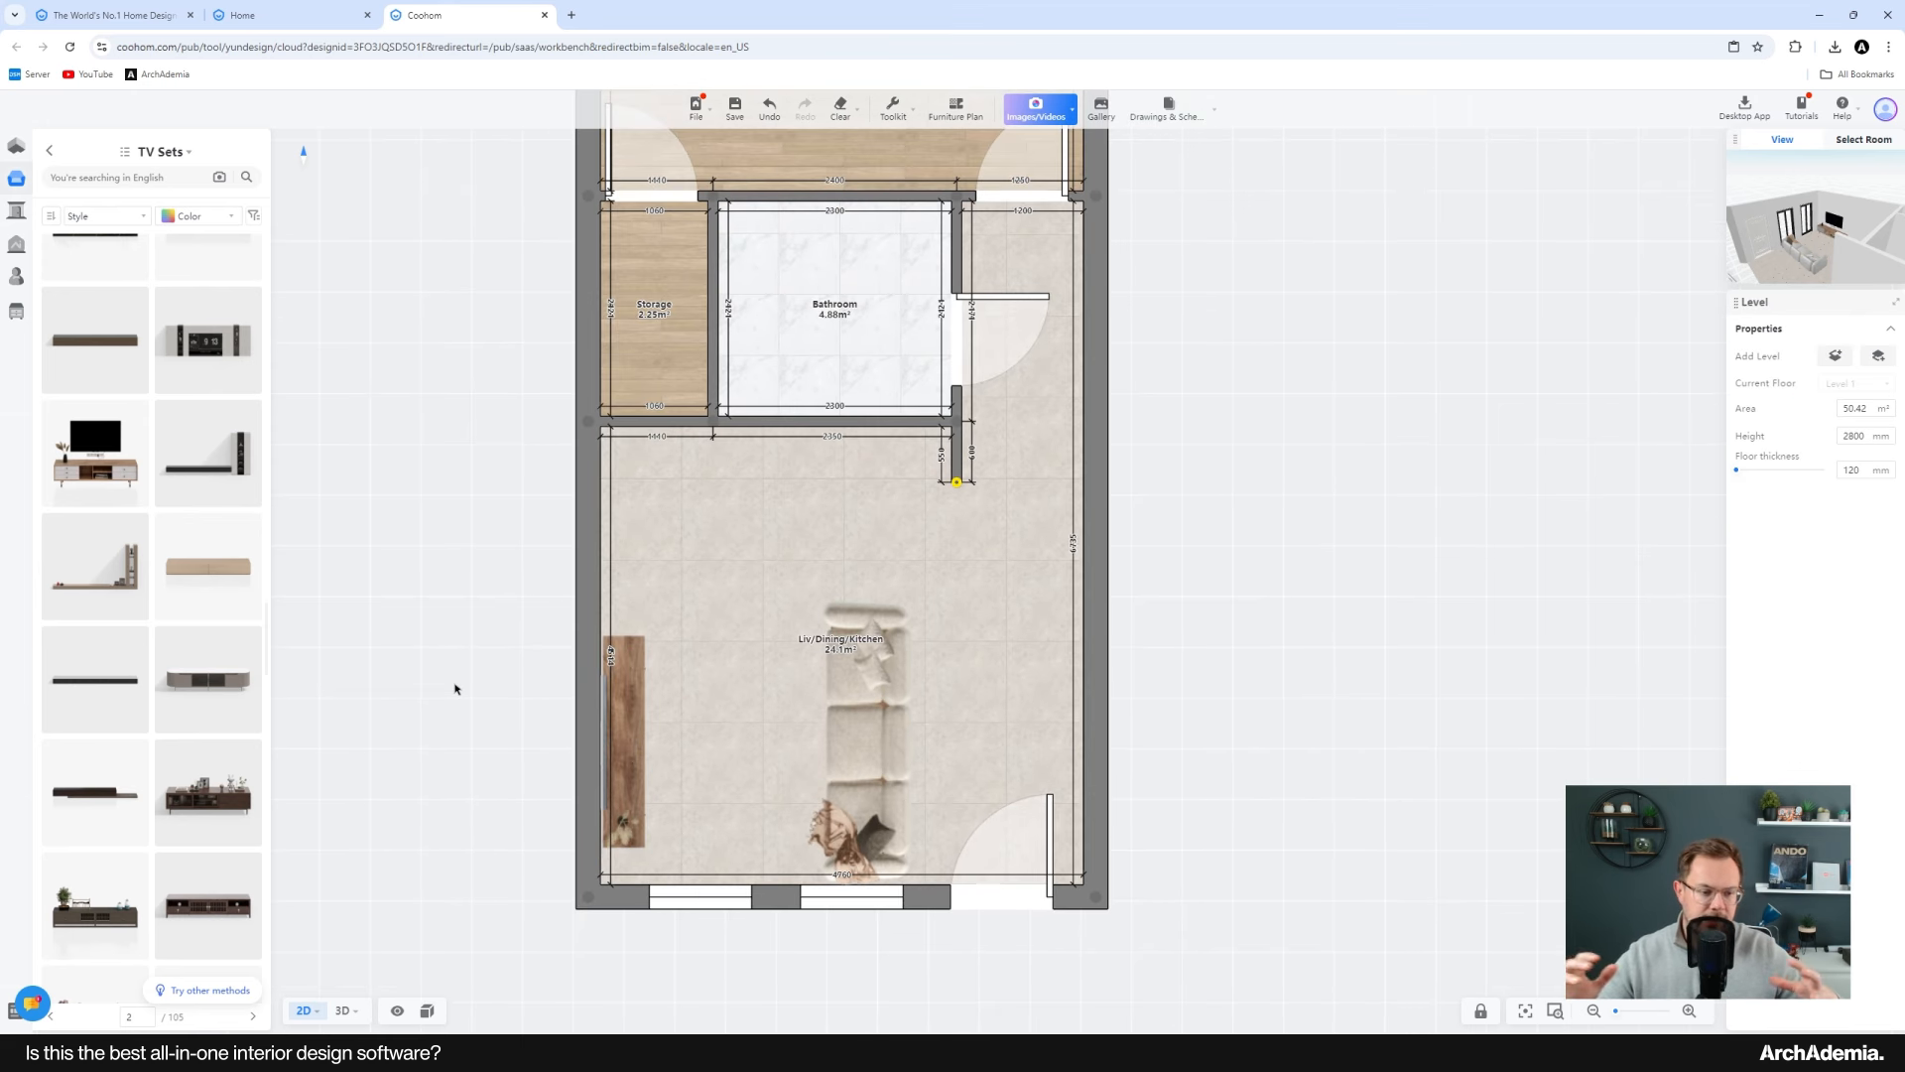
scroll(497, 563, up, 3)
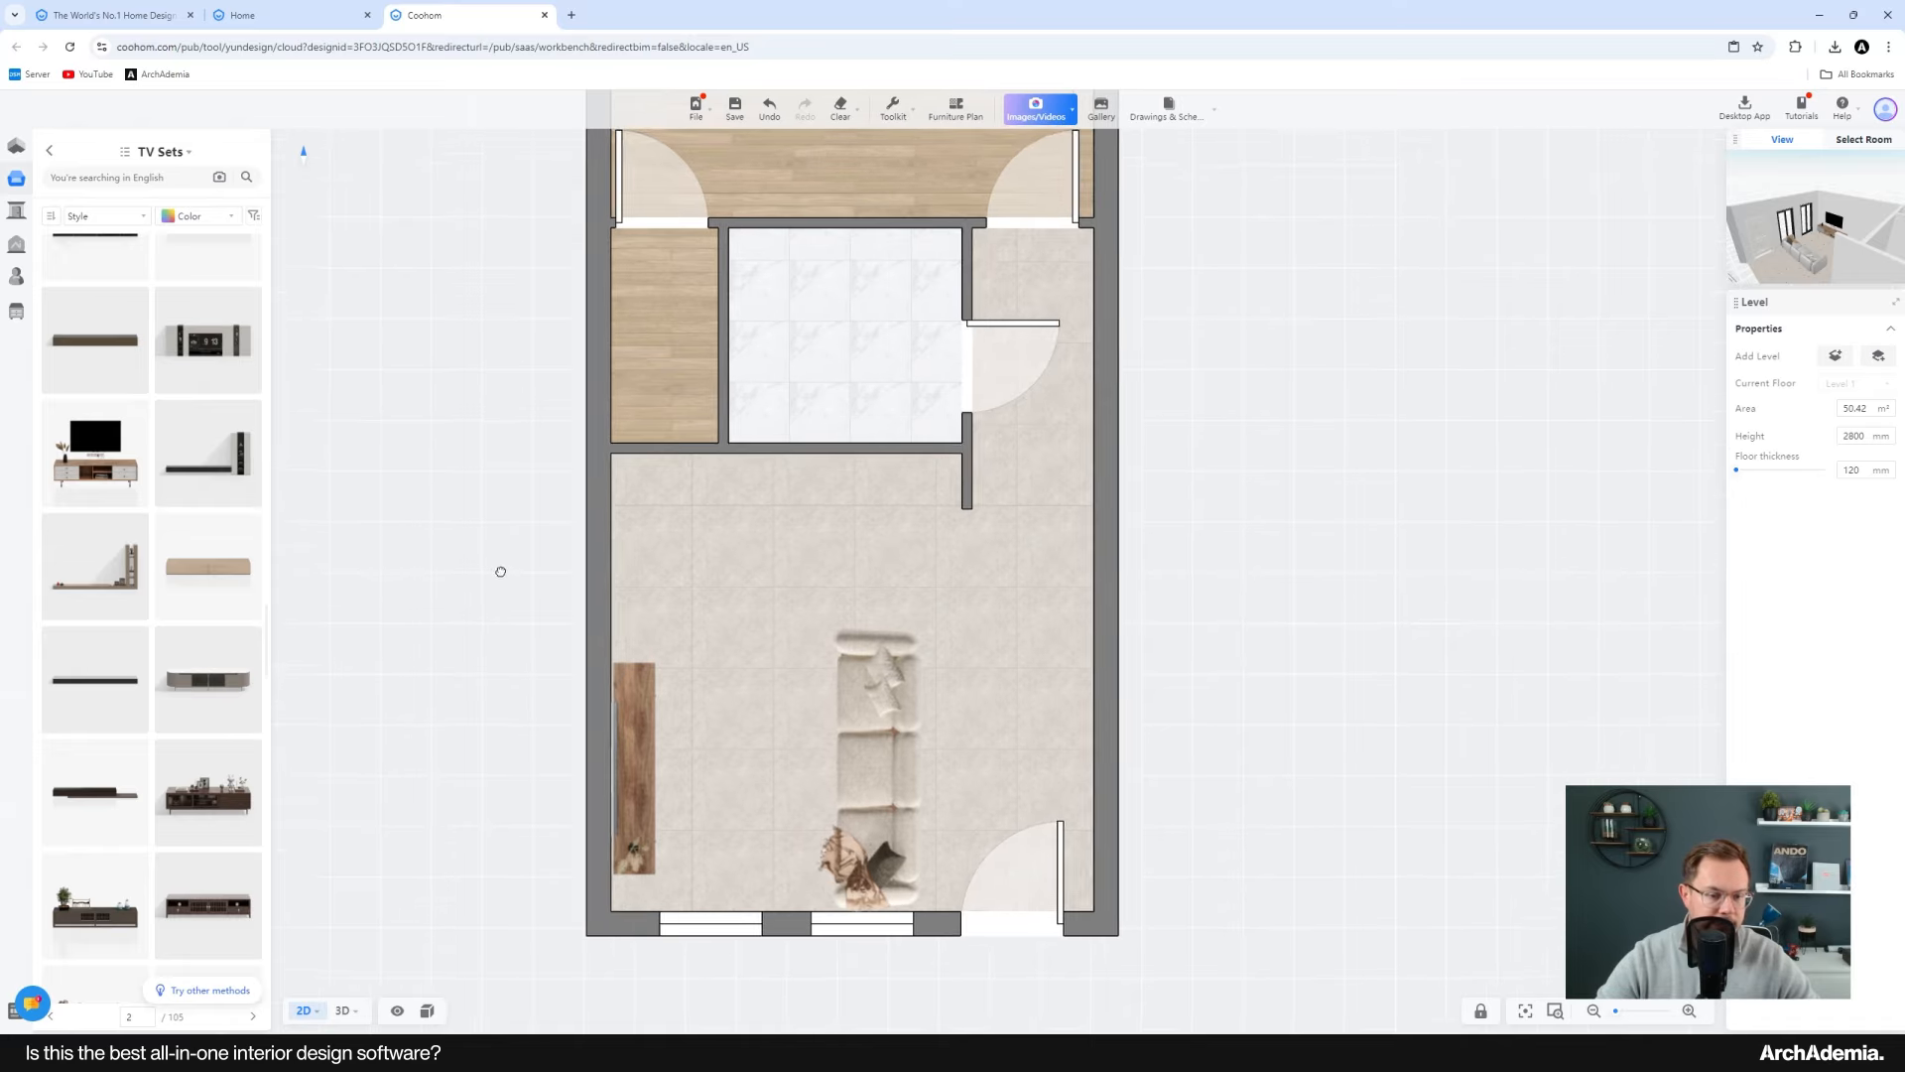
click(48, 151)
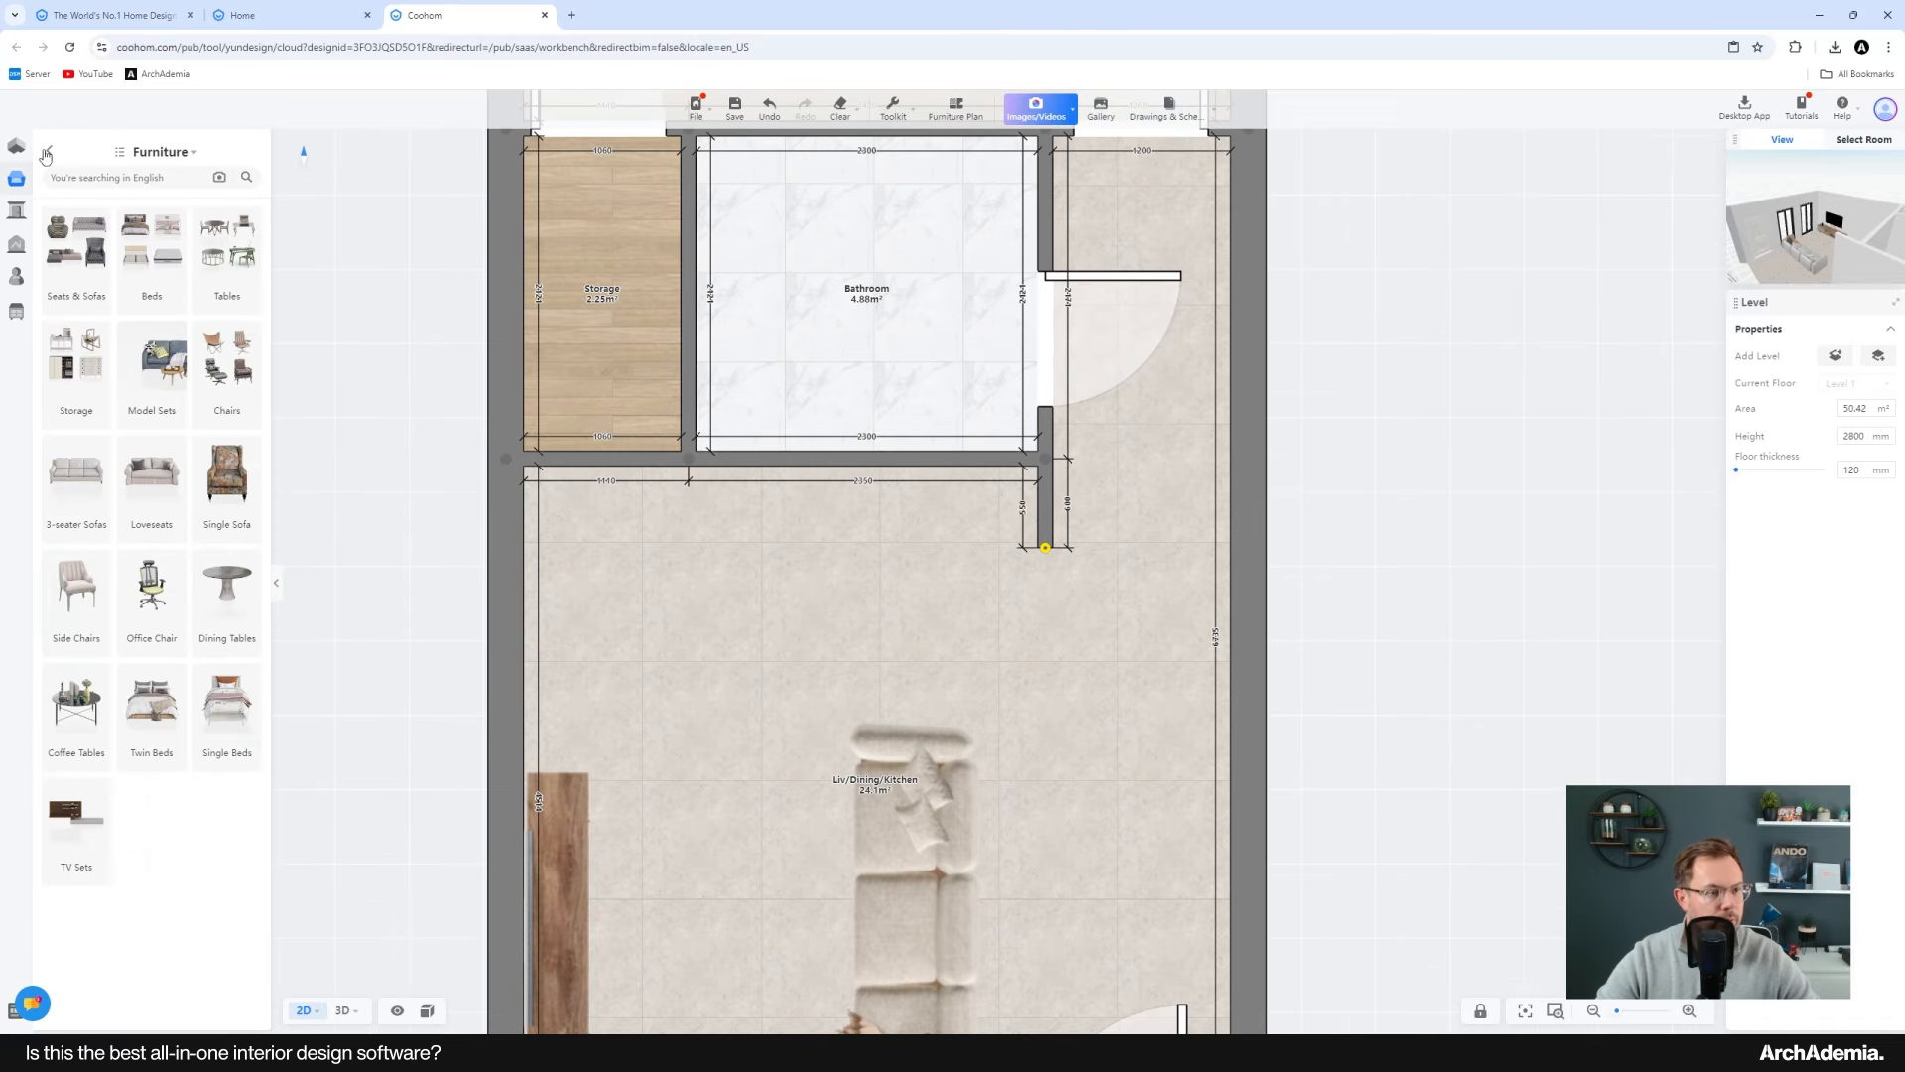
middle_drag(759, 768, 791, 599)
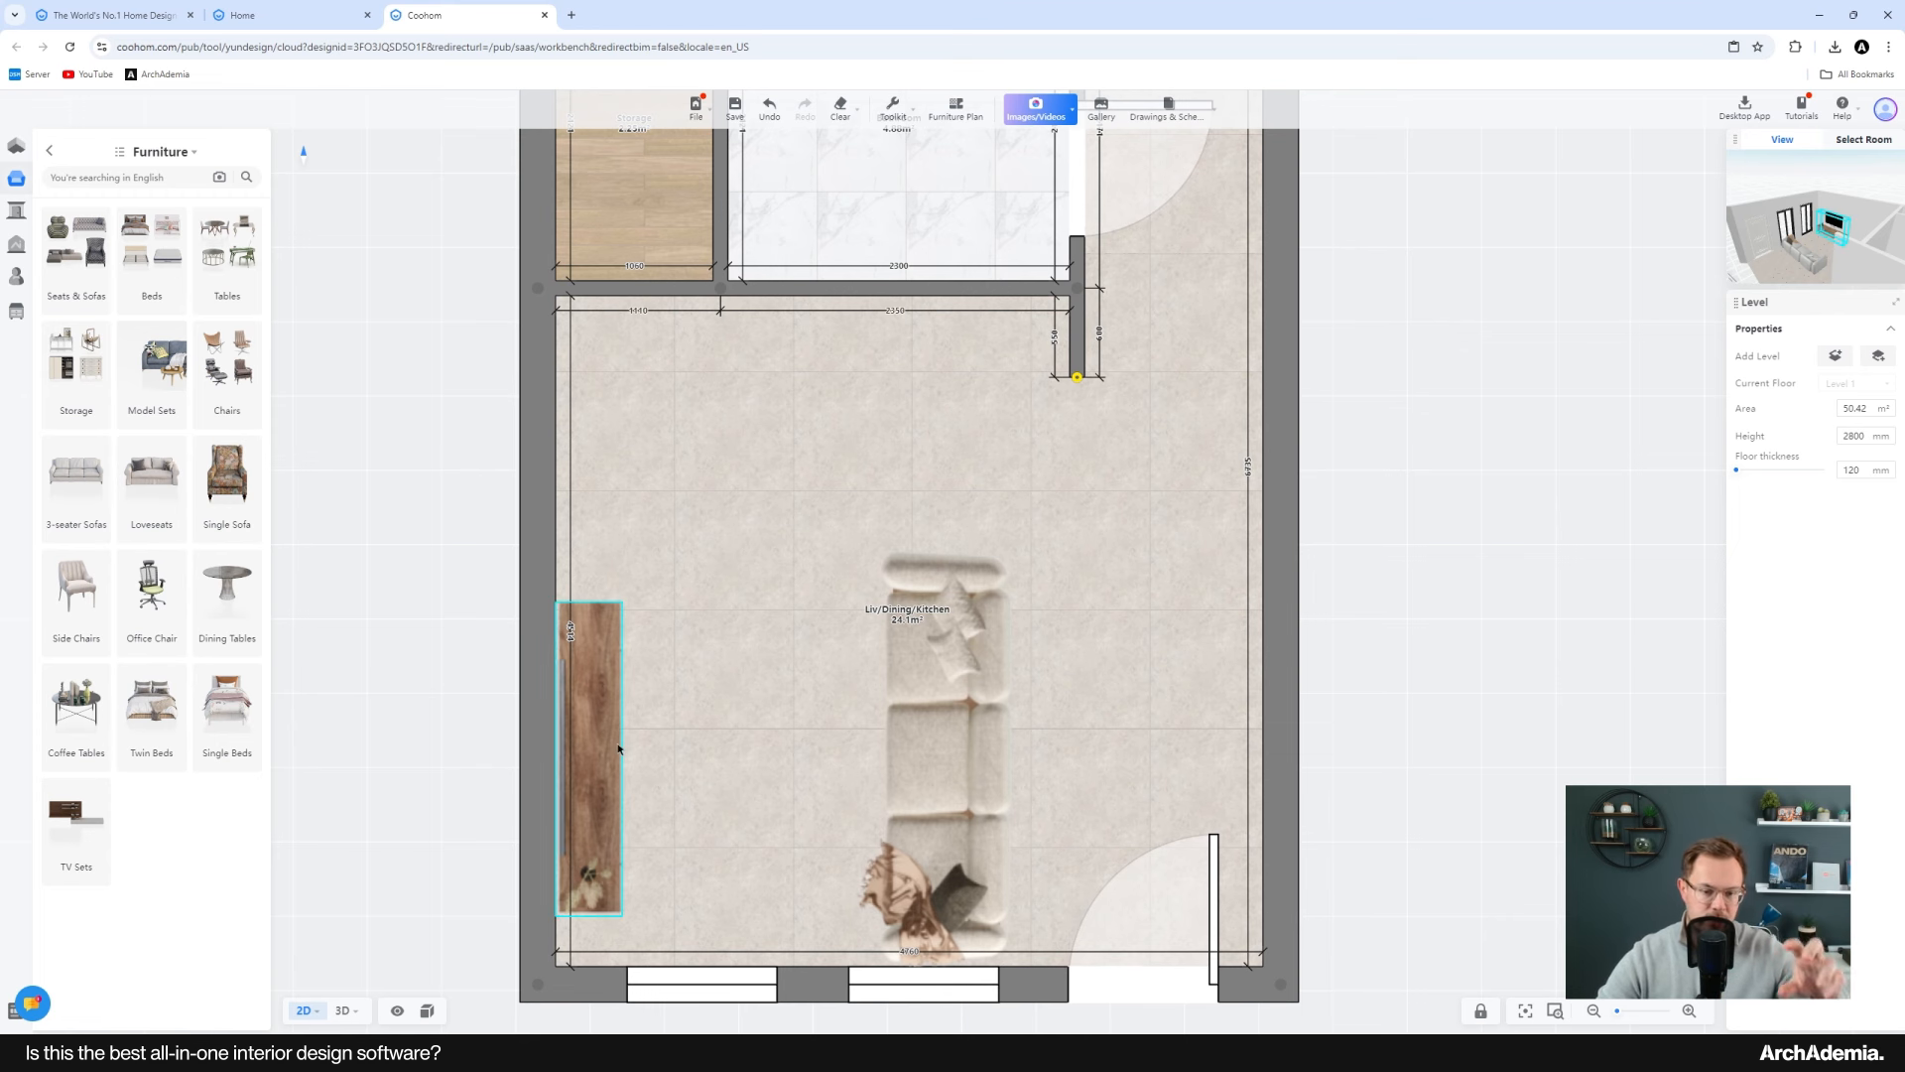
Step: Place a kitchen cabinet set from the Kitchen Cabinets library into the plan
scroll(778, 739, down, 3)
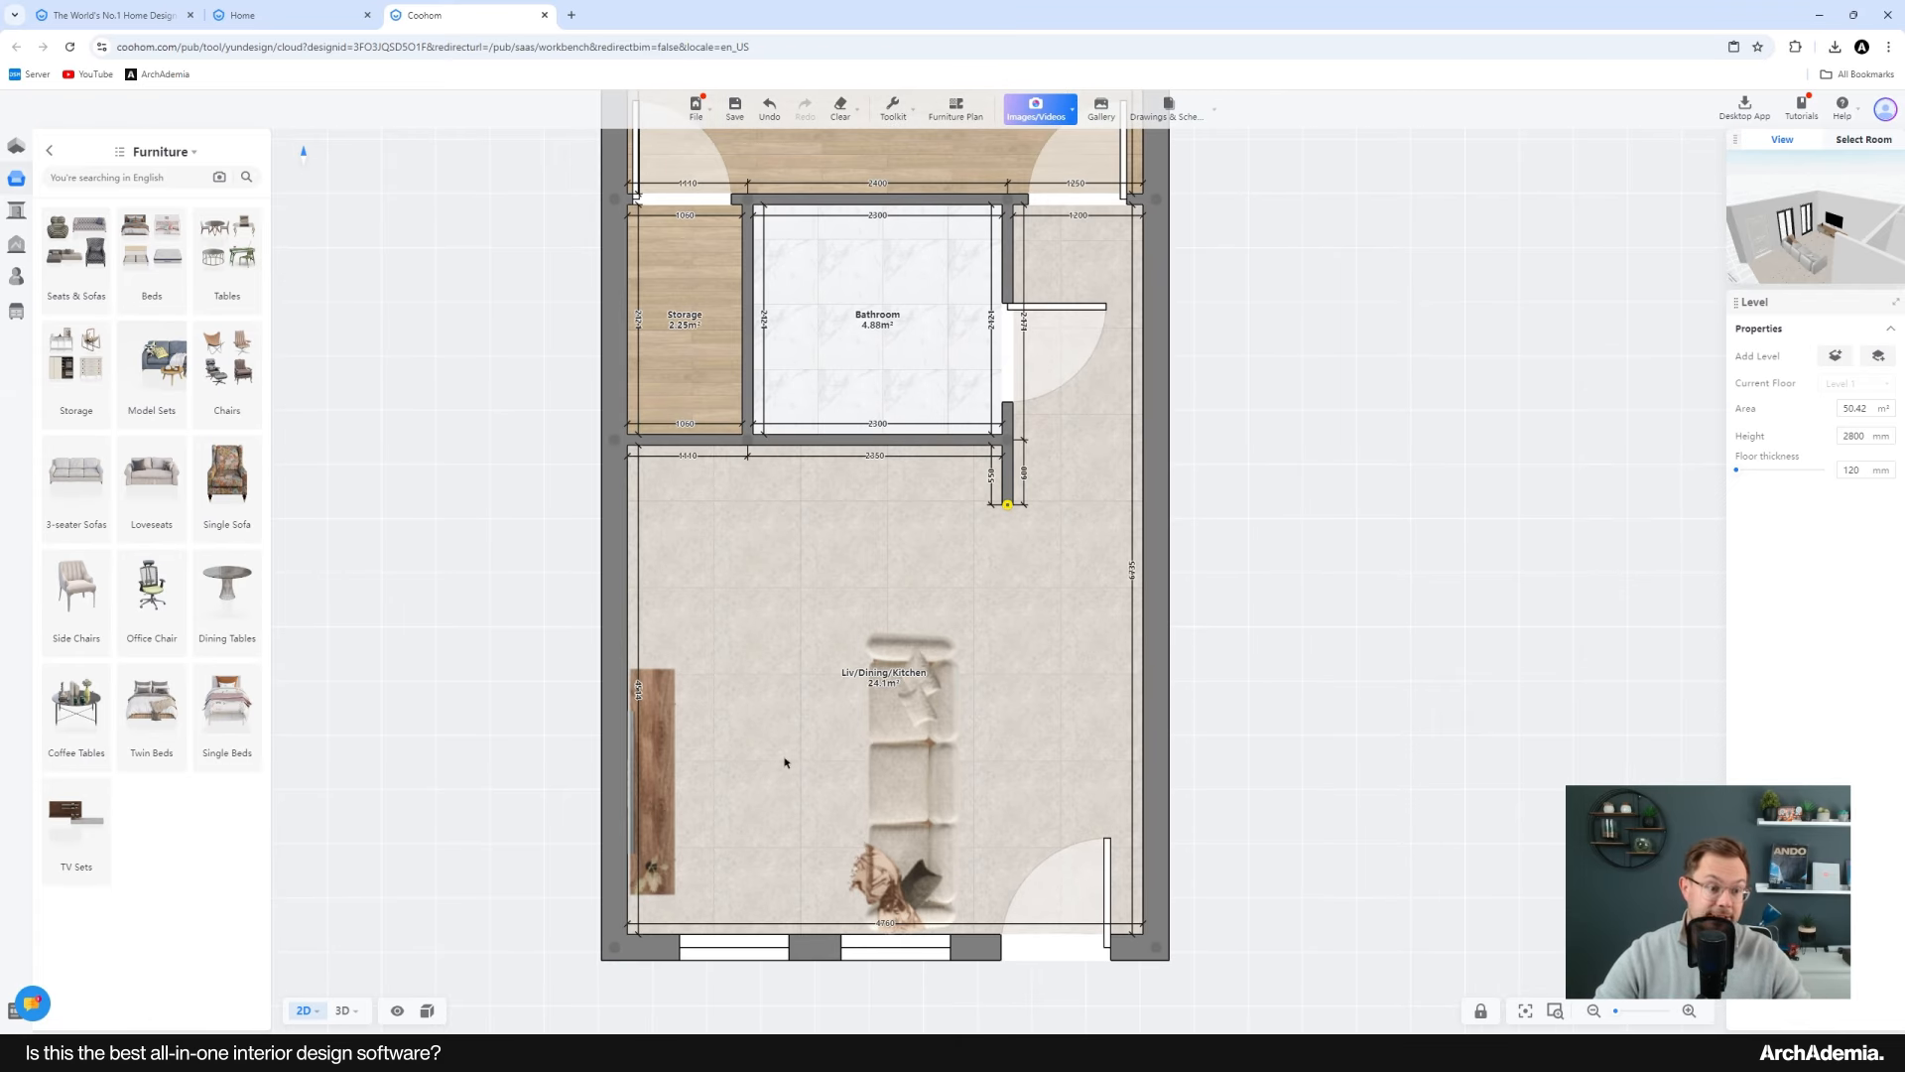
scroll(753, 723, up, 1)
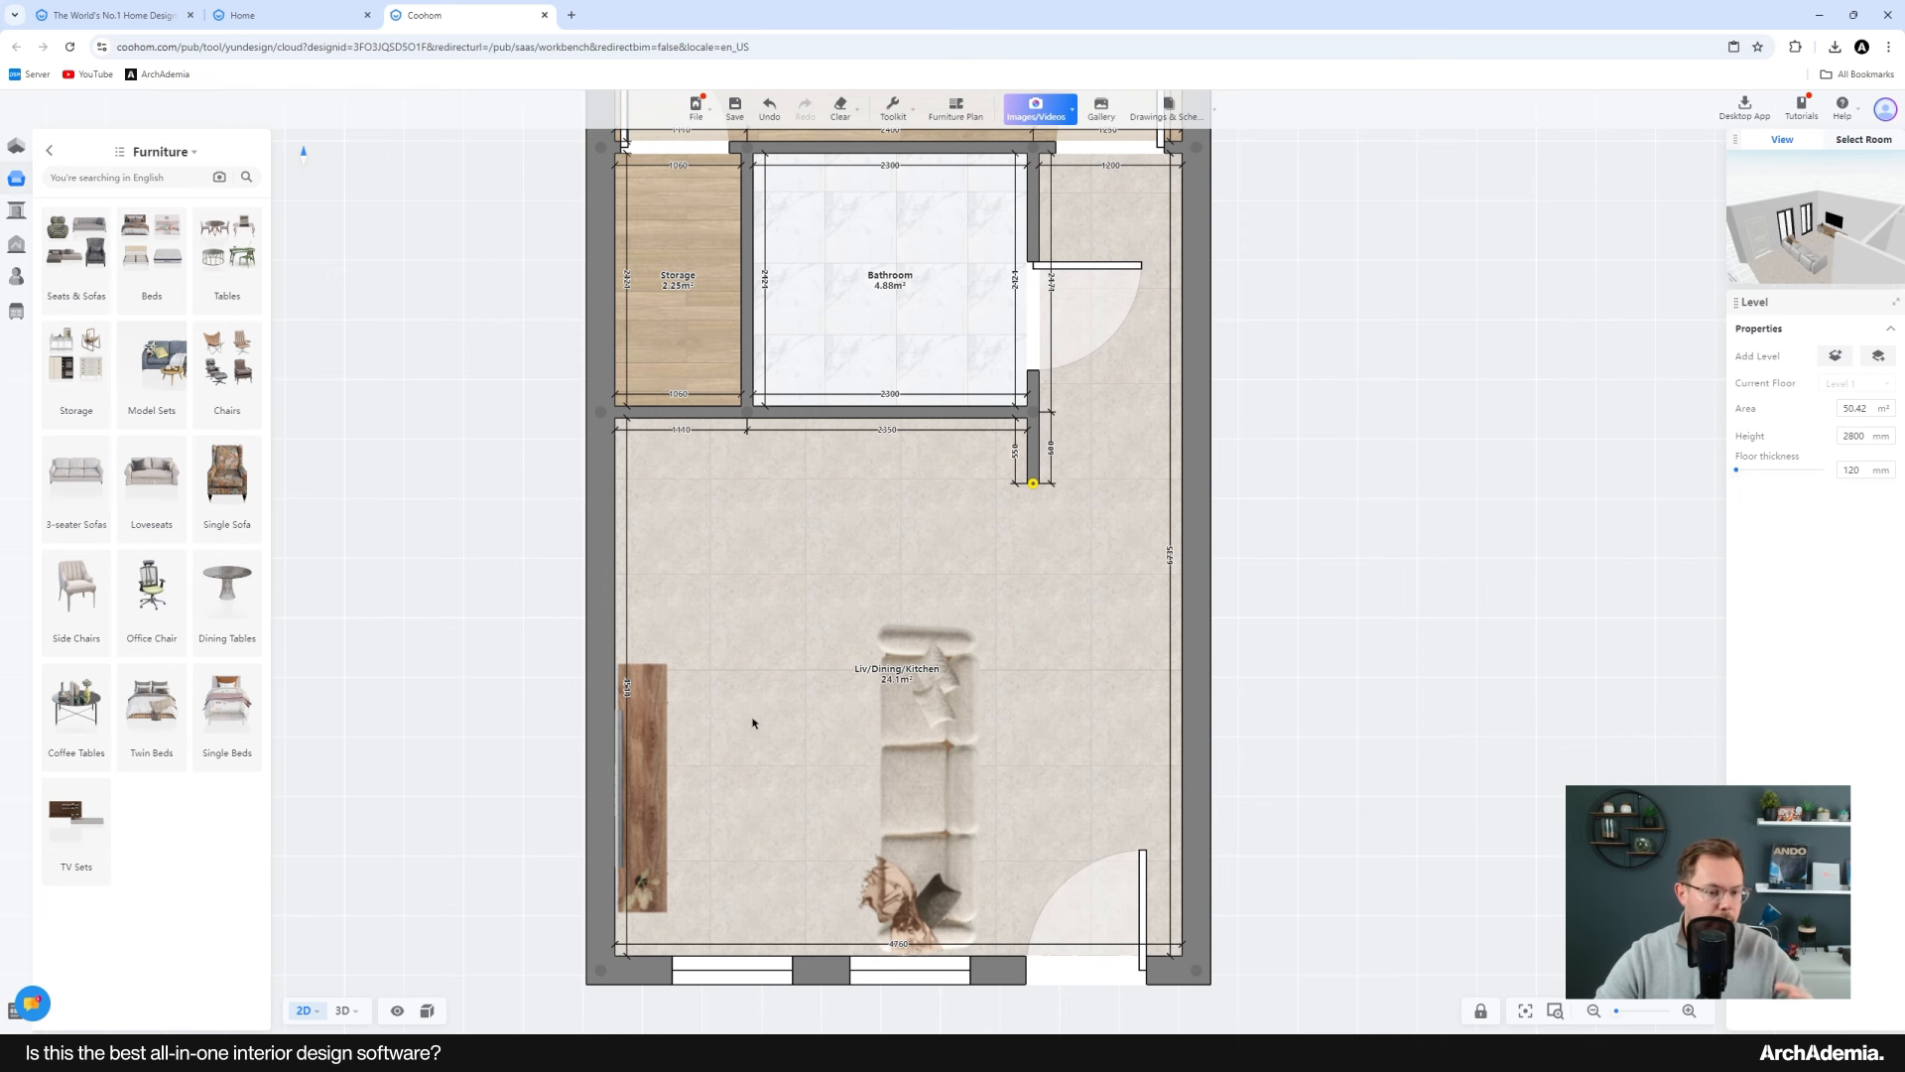
scroll(769, 656, up, 1)
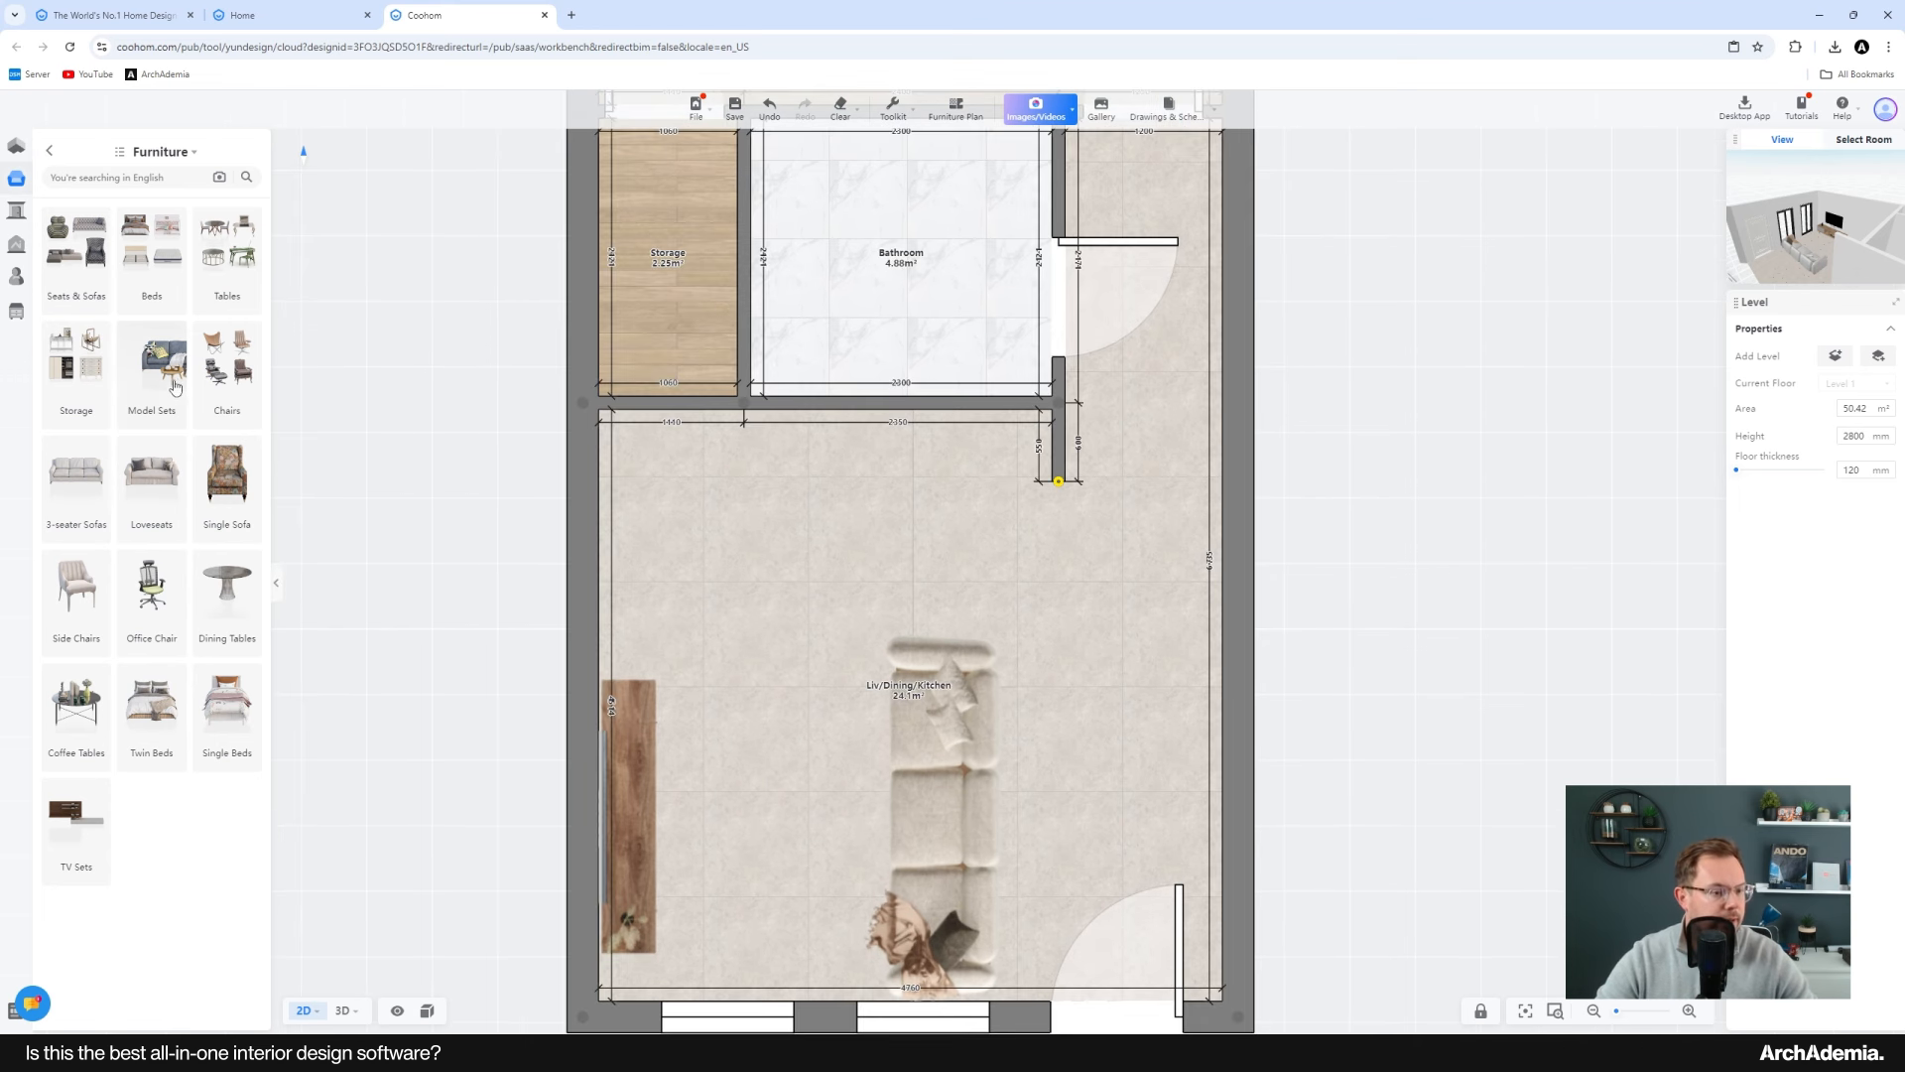
click(48, 150)
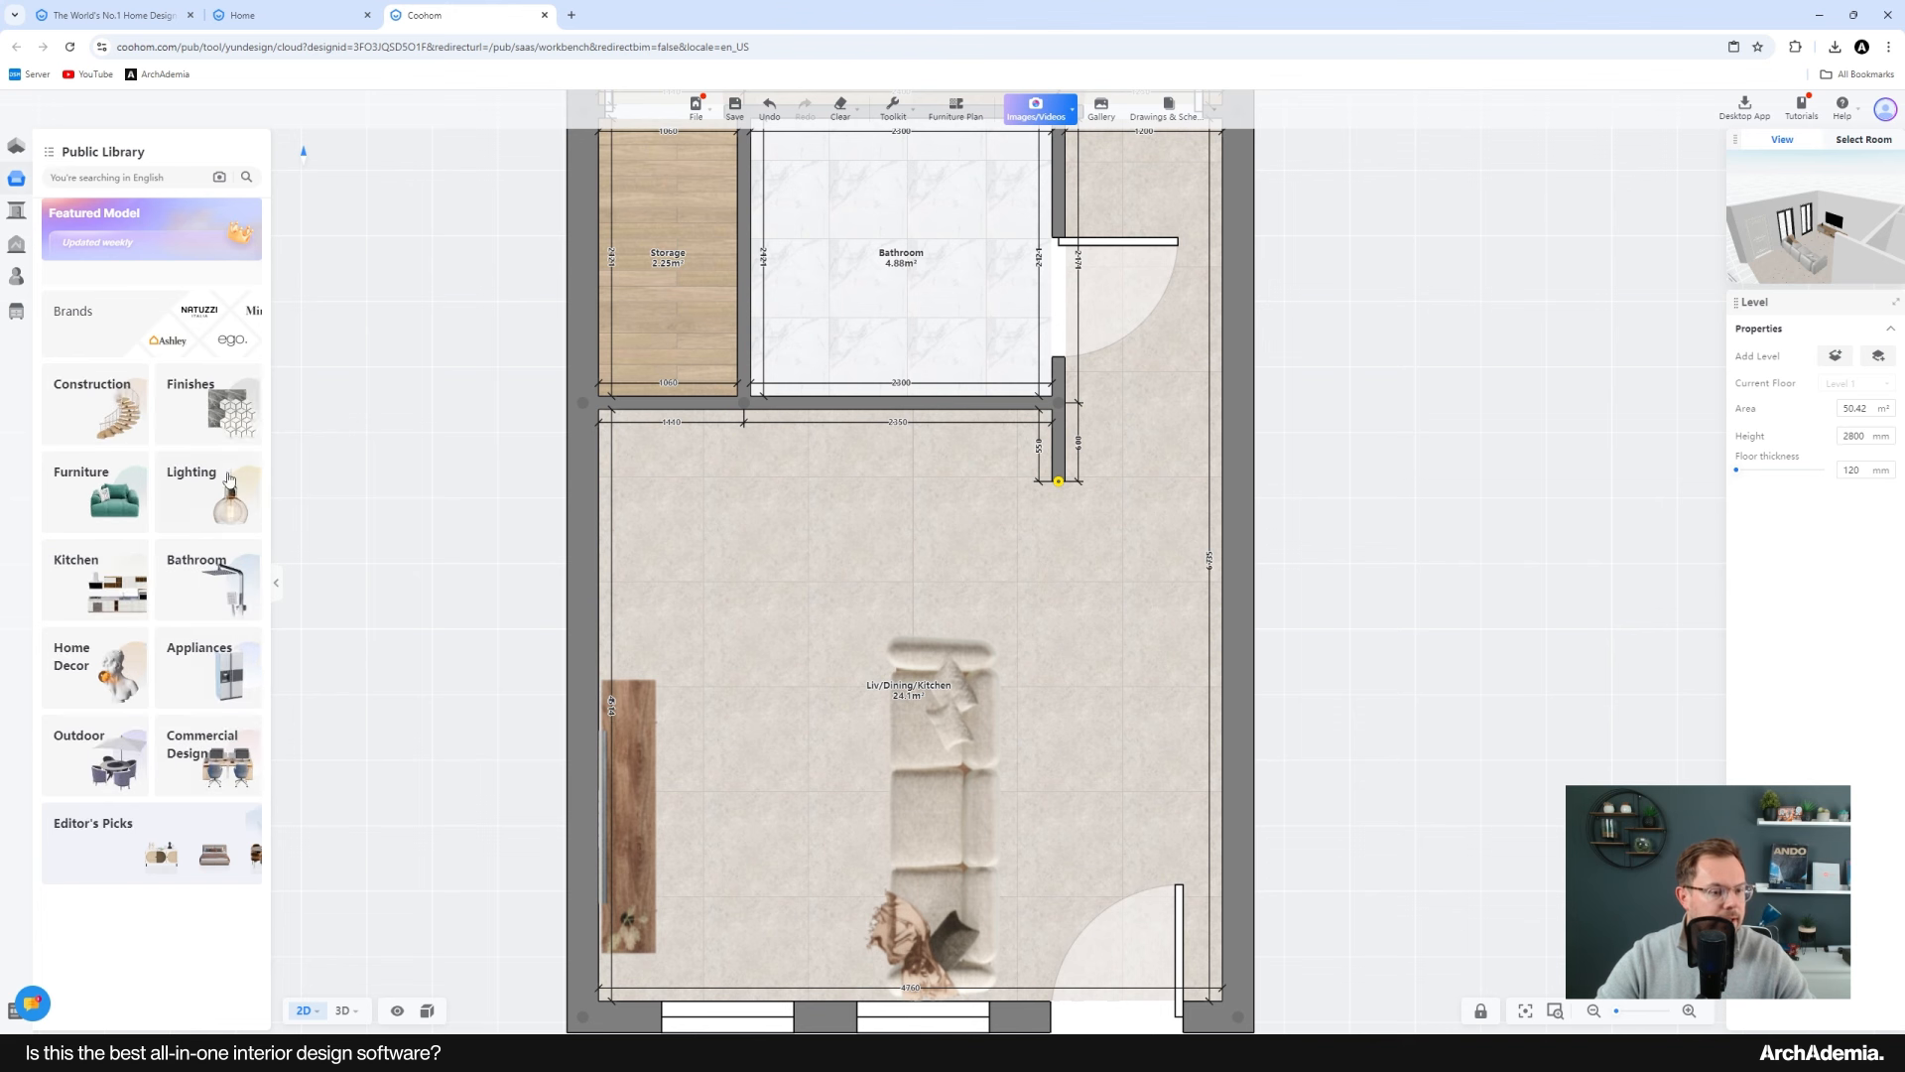
click(136, 592)
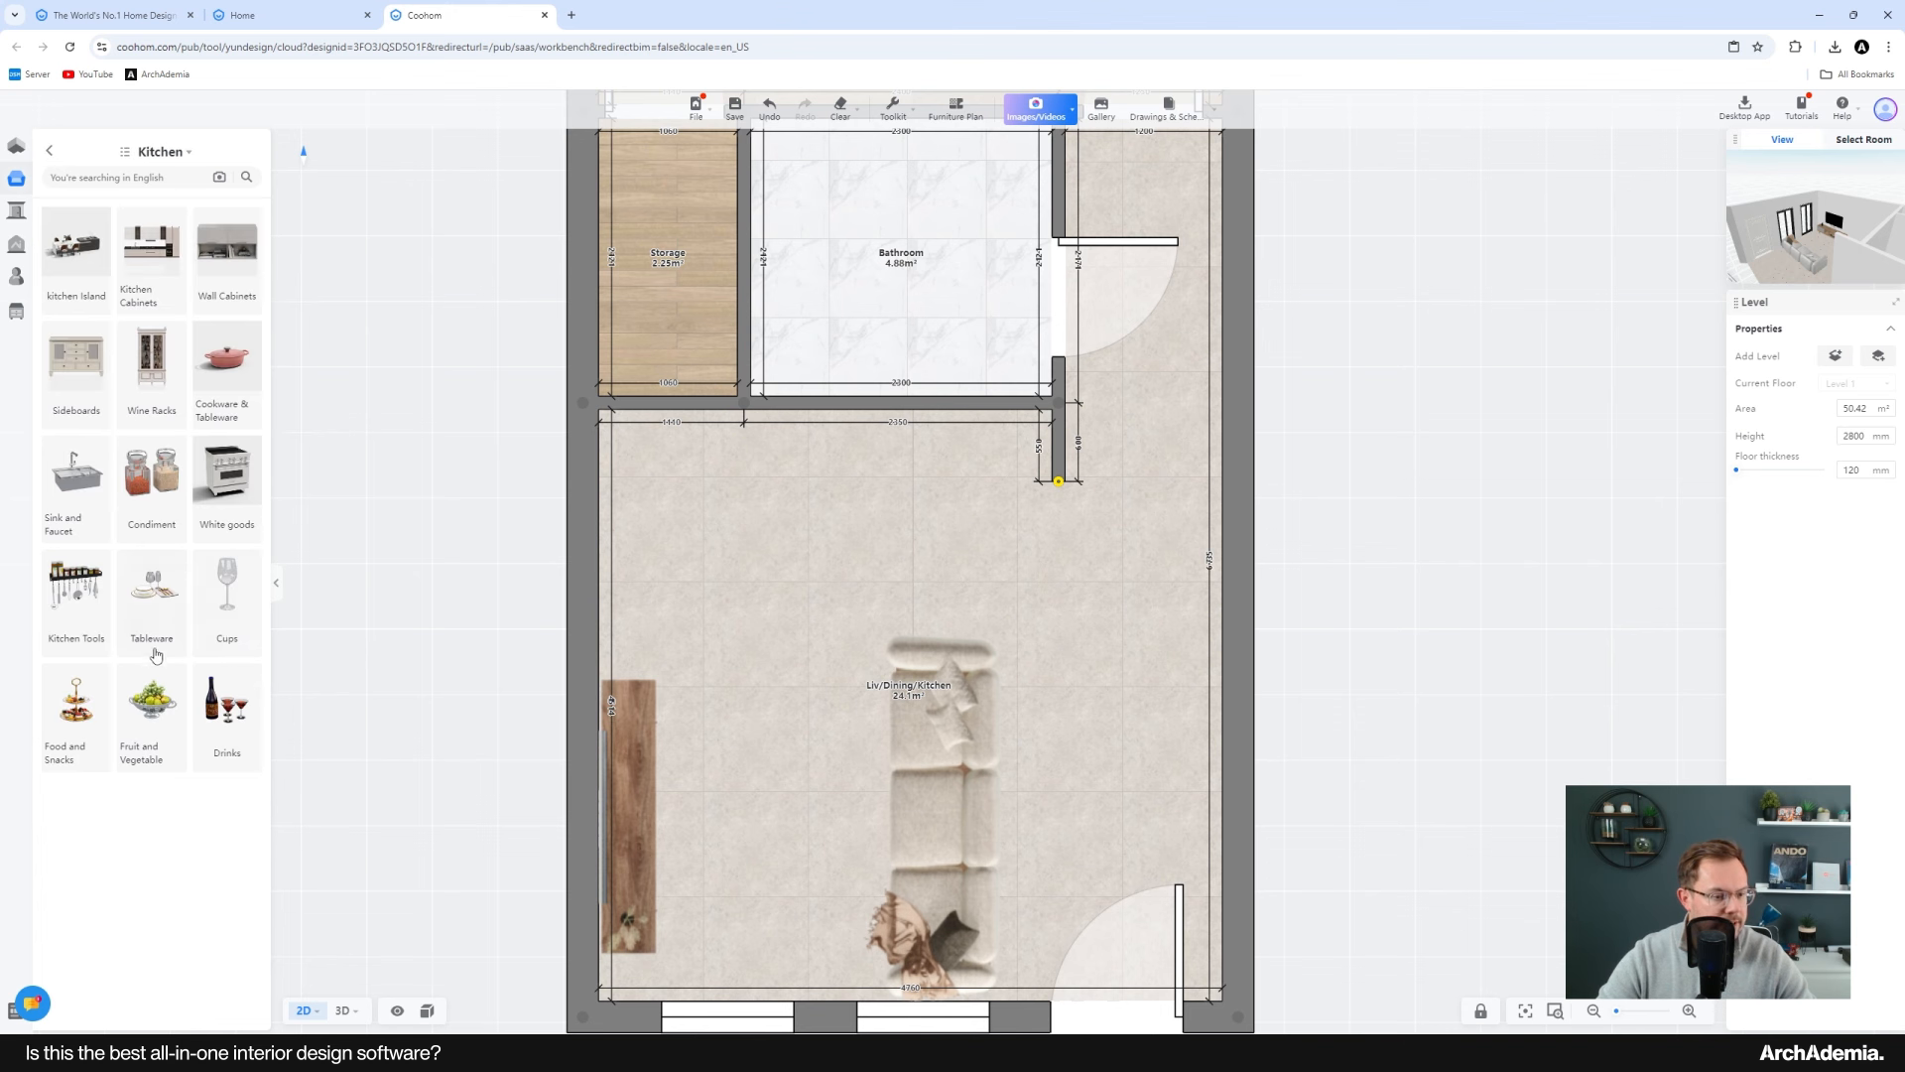
click(149, 278)
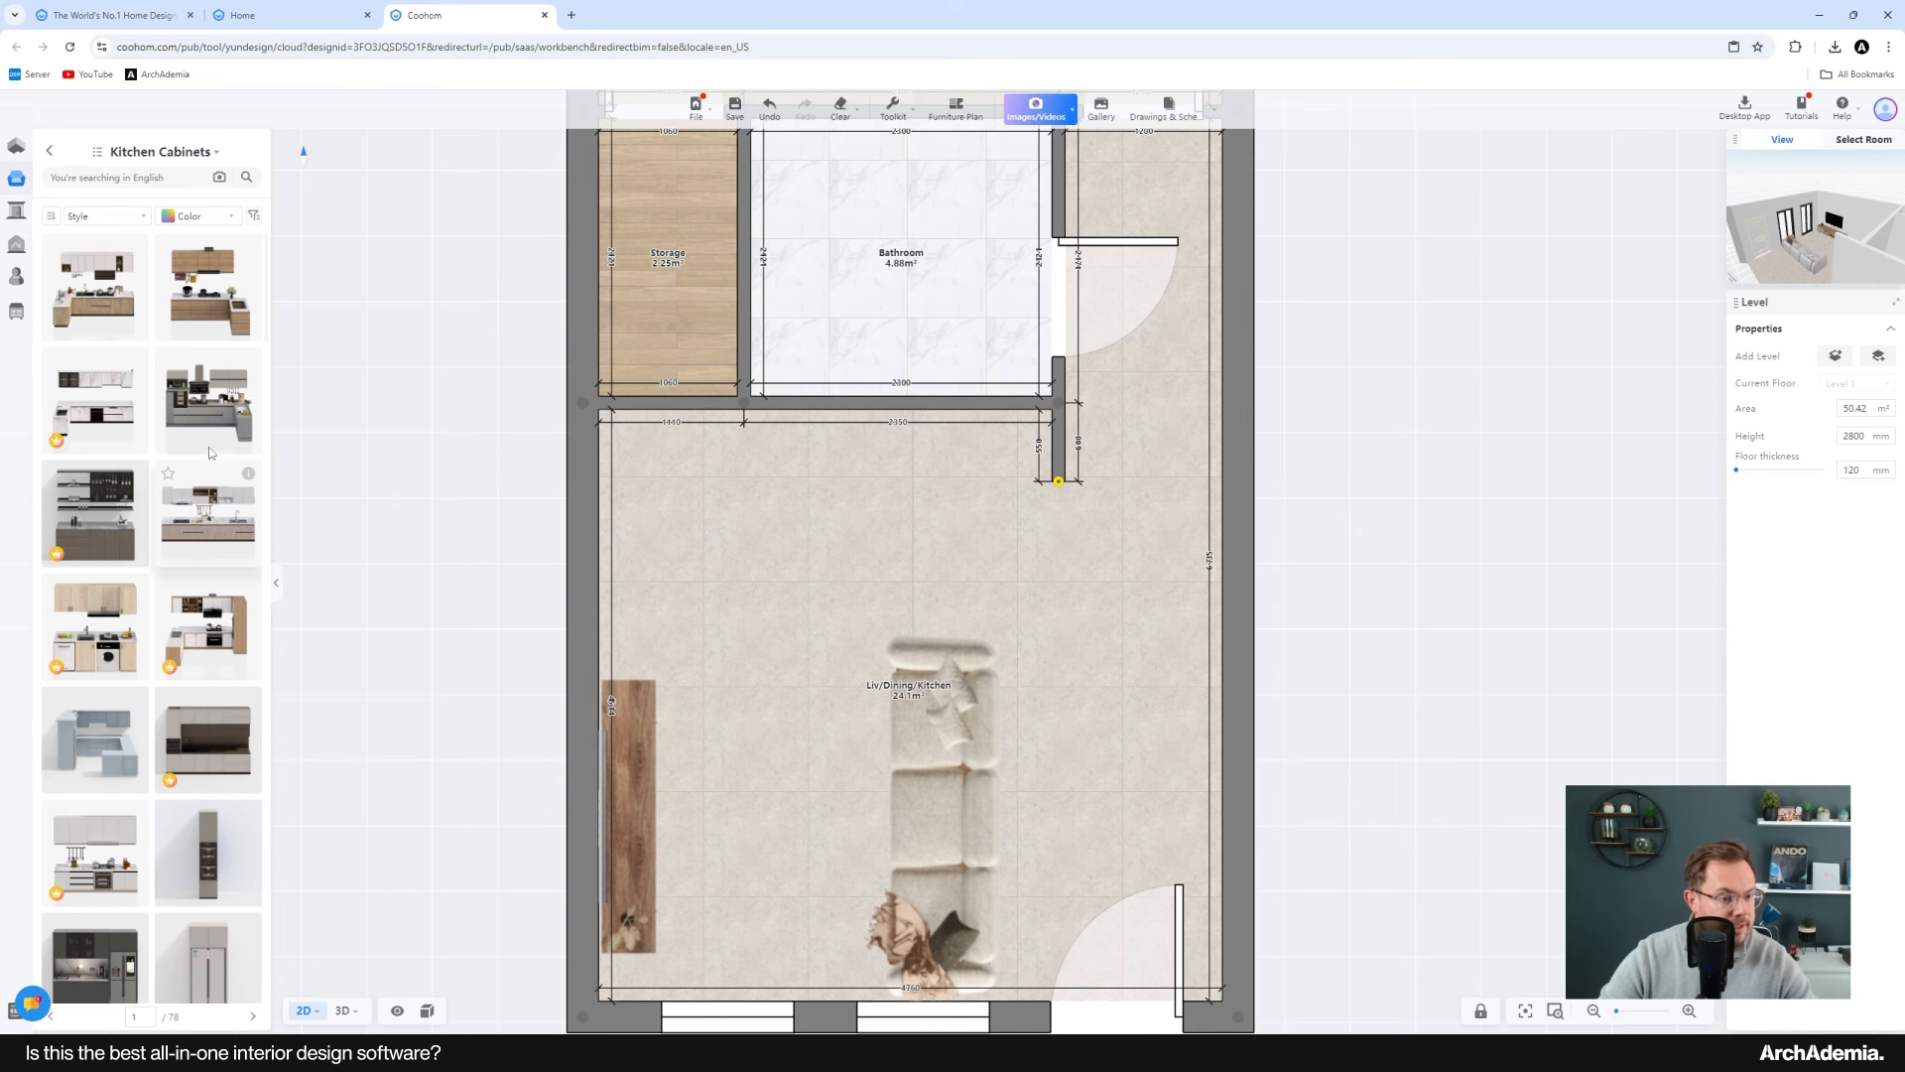
click(200, 528)
click(817, 546)
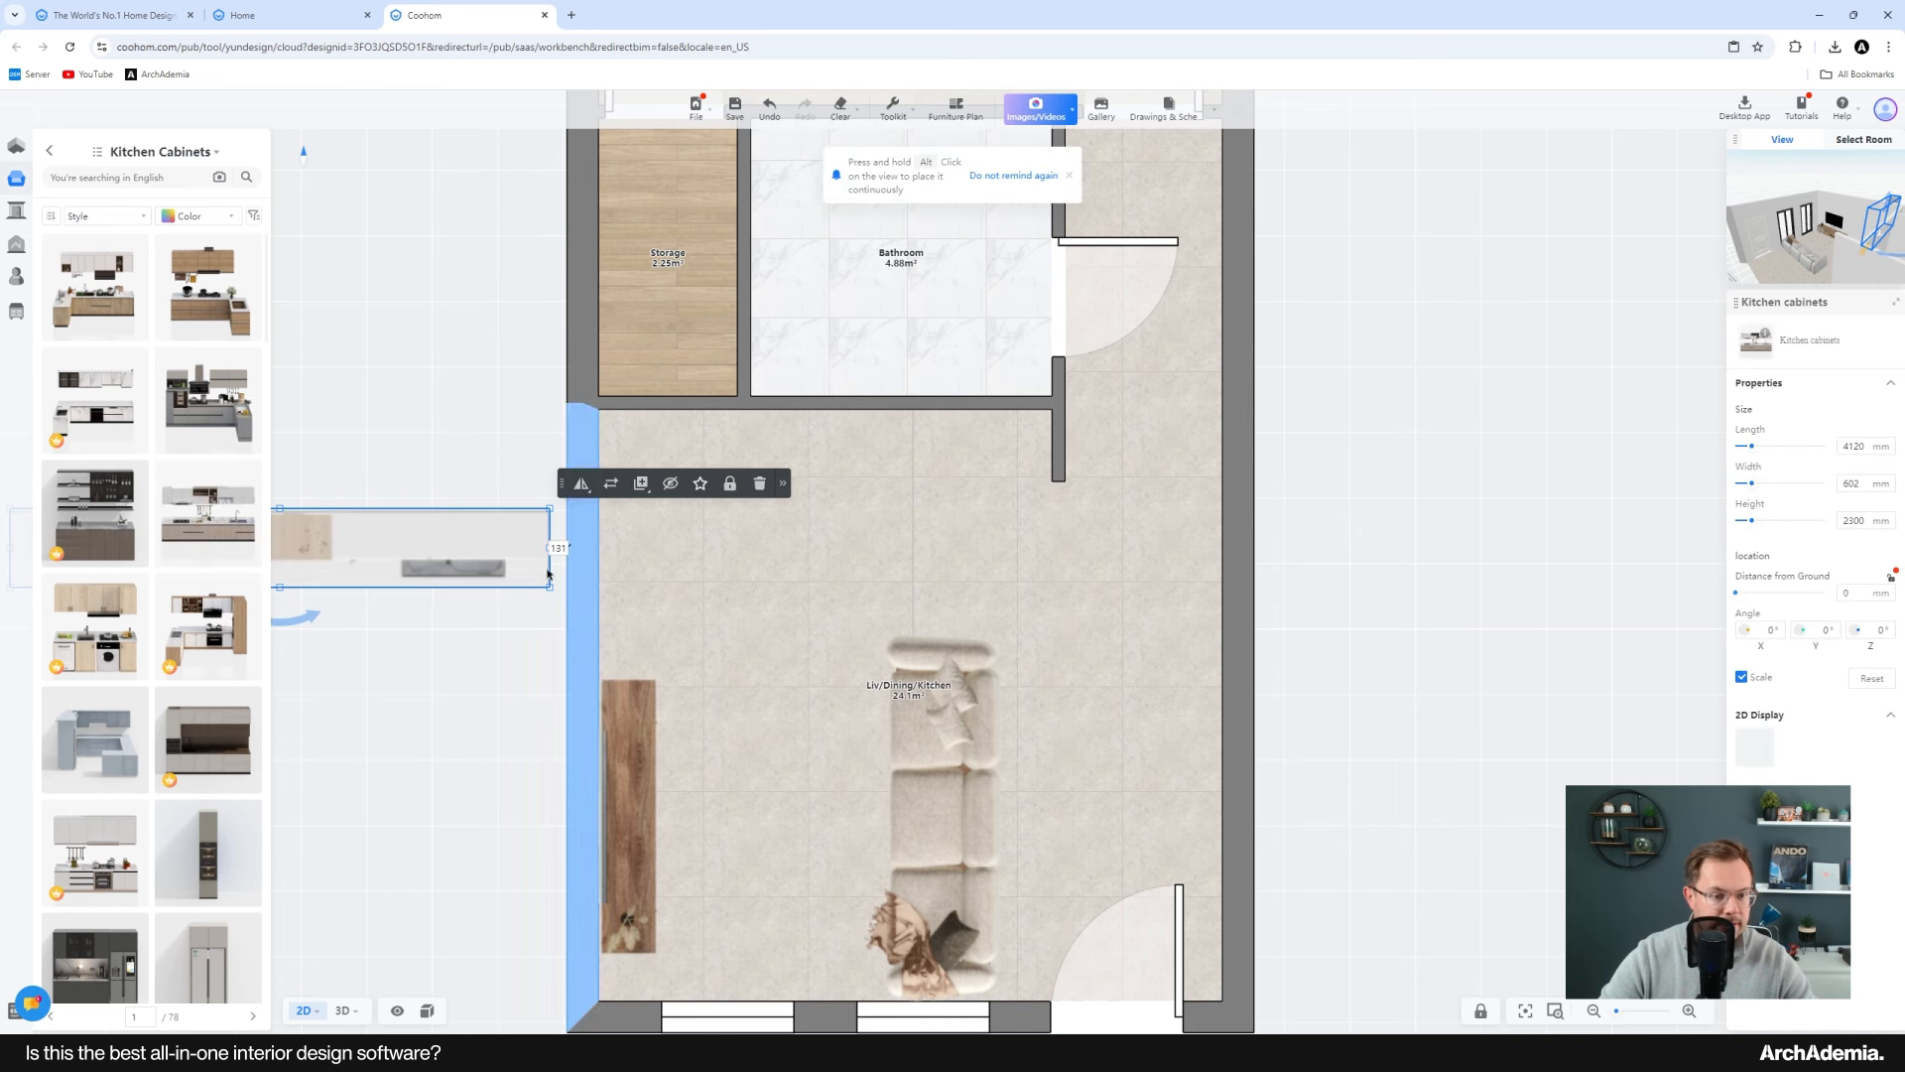
Step: Move the kitchen cabinet into the living area below the storage and bathroom, shortening it to about 3441 mm long
drag(430, 519, 1030, 453)
drag(483, 573, 750, 579)
scroll(466, 568, down, 4)
middle_drag(467, 568, 523, 565)
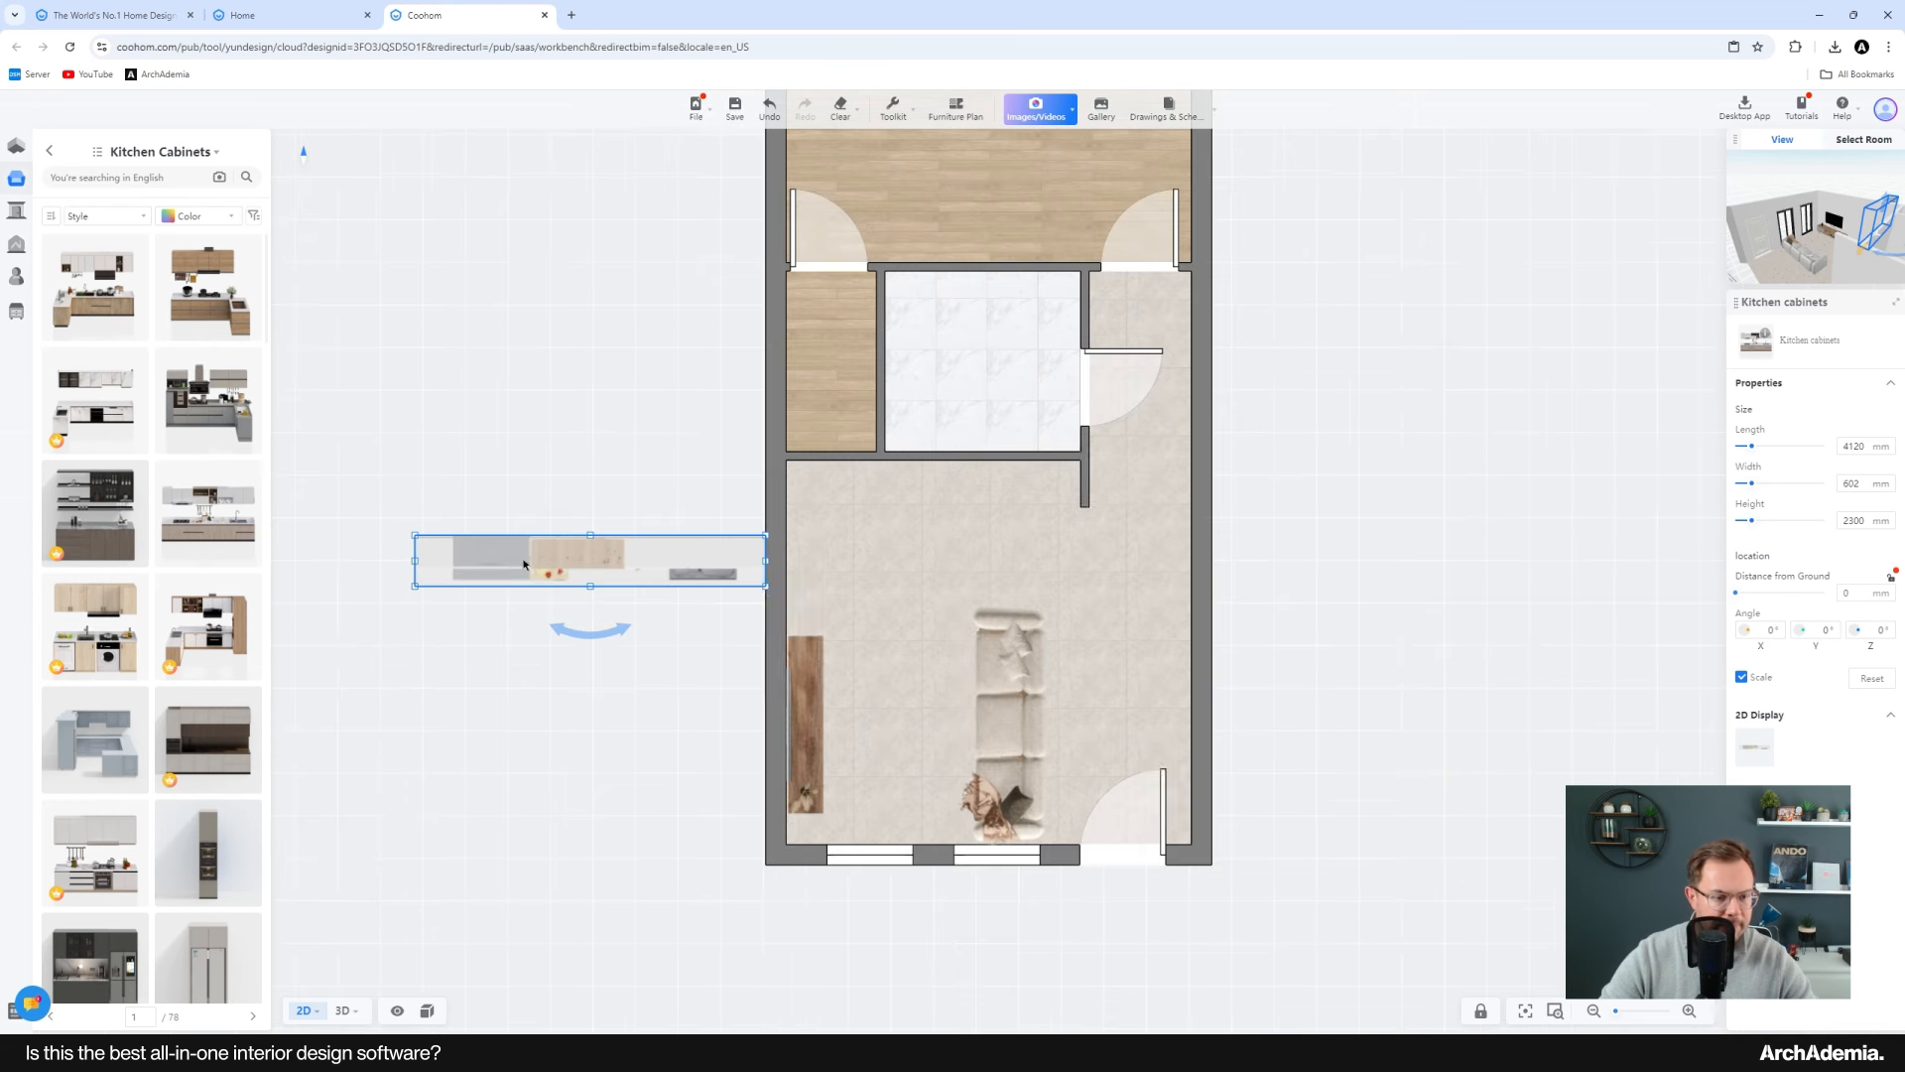
scroll(523, 565, up, 2)
drag(791, 558, 1134, 549)
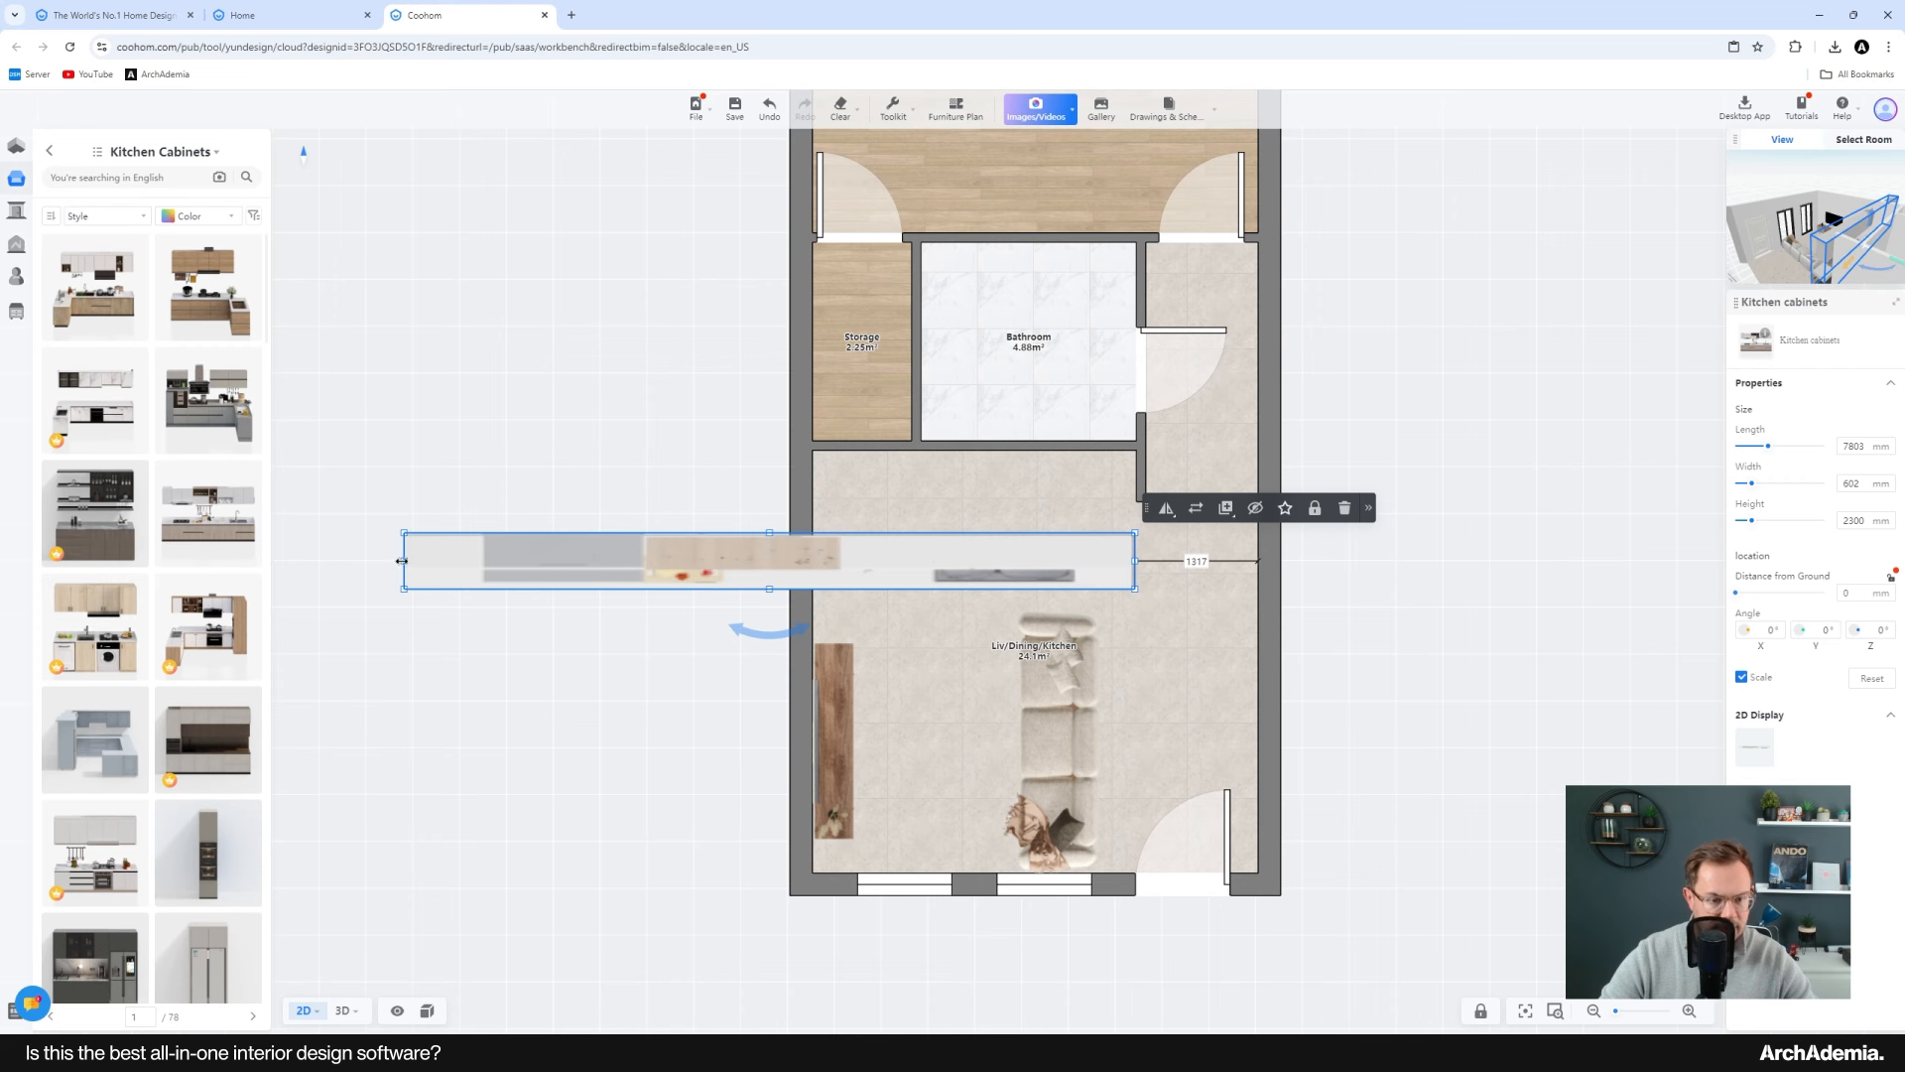
drag(400, 560, 812, 560)
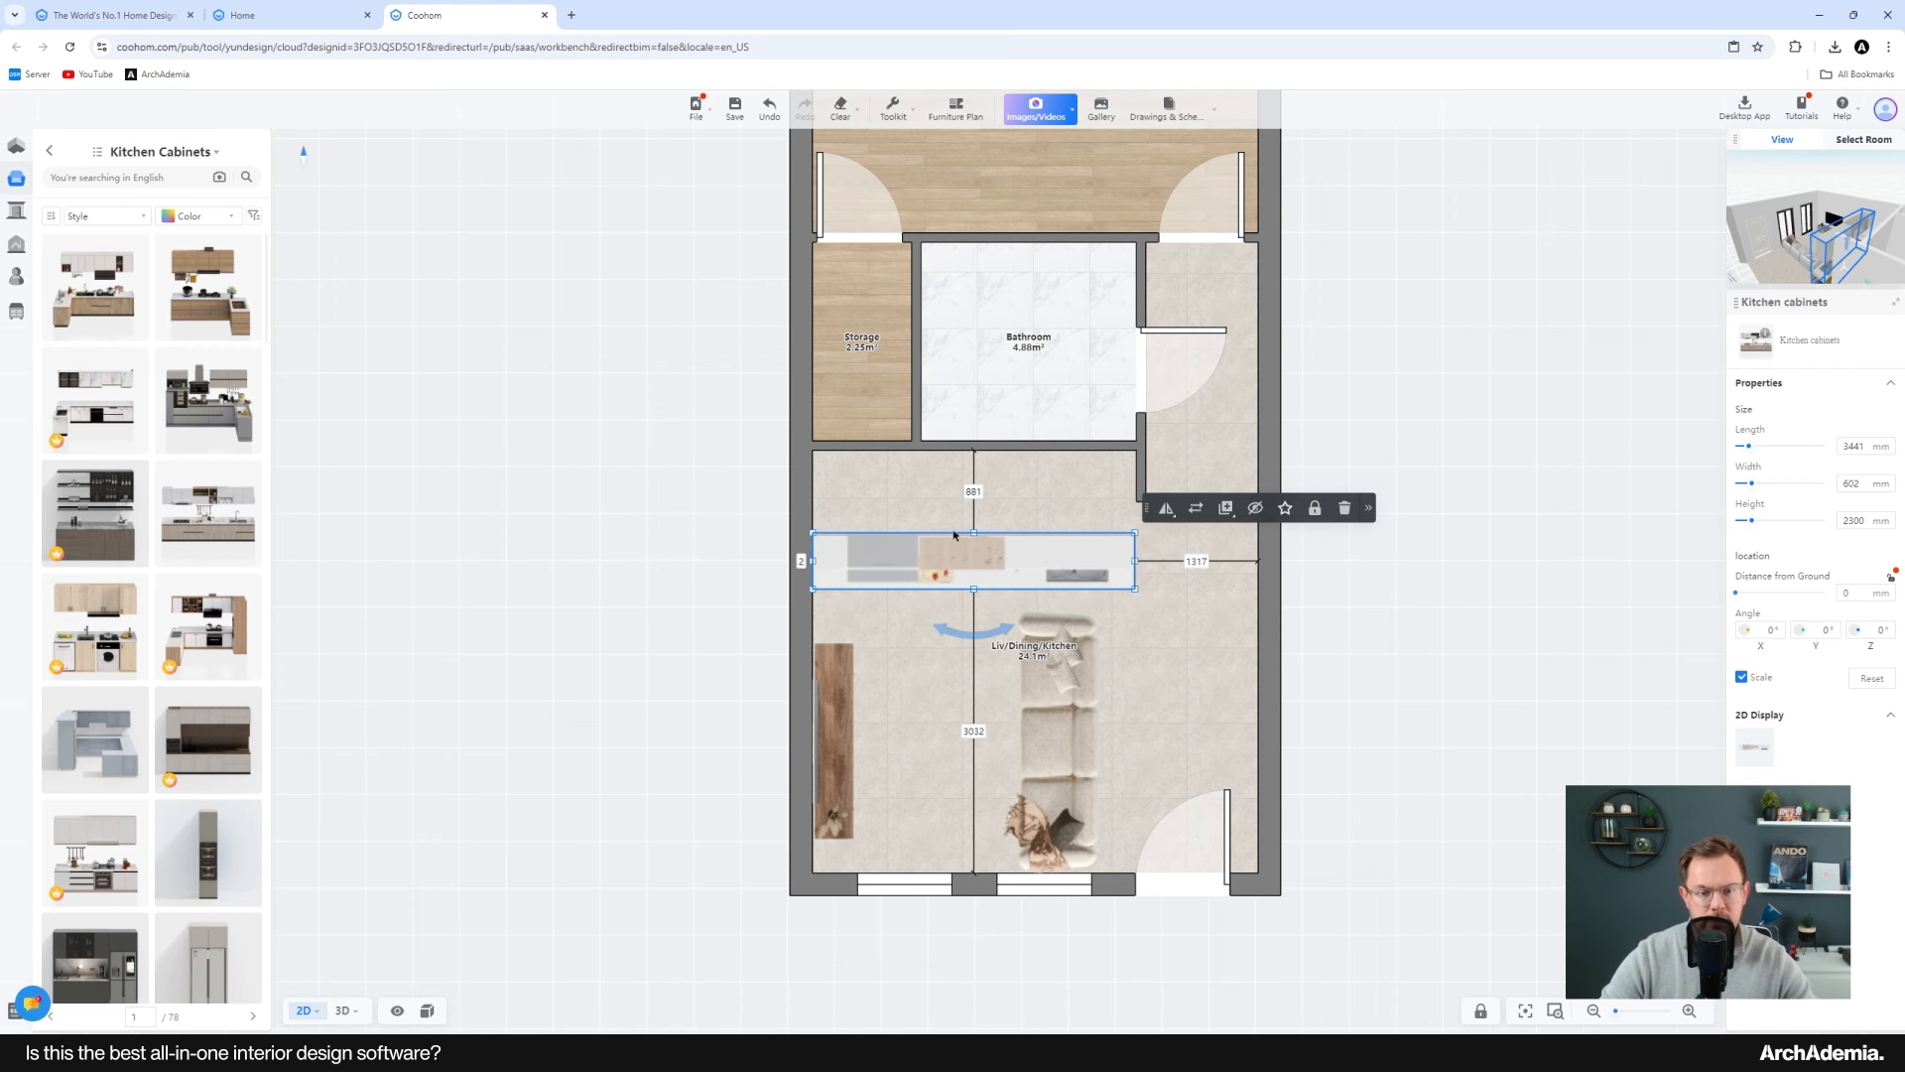
scroll(953, 536, up, 2)
drag(992, 536, 993, 388)
middle_drag(1258, 463, 977, 555)
Step: Snap the cabinet's end and back edge to the walls and reduce its depth to a narrow counter run
scroll(943, 536, up, 2)
scroll(1083, 635, up, 2)
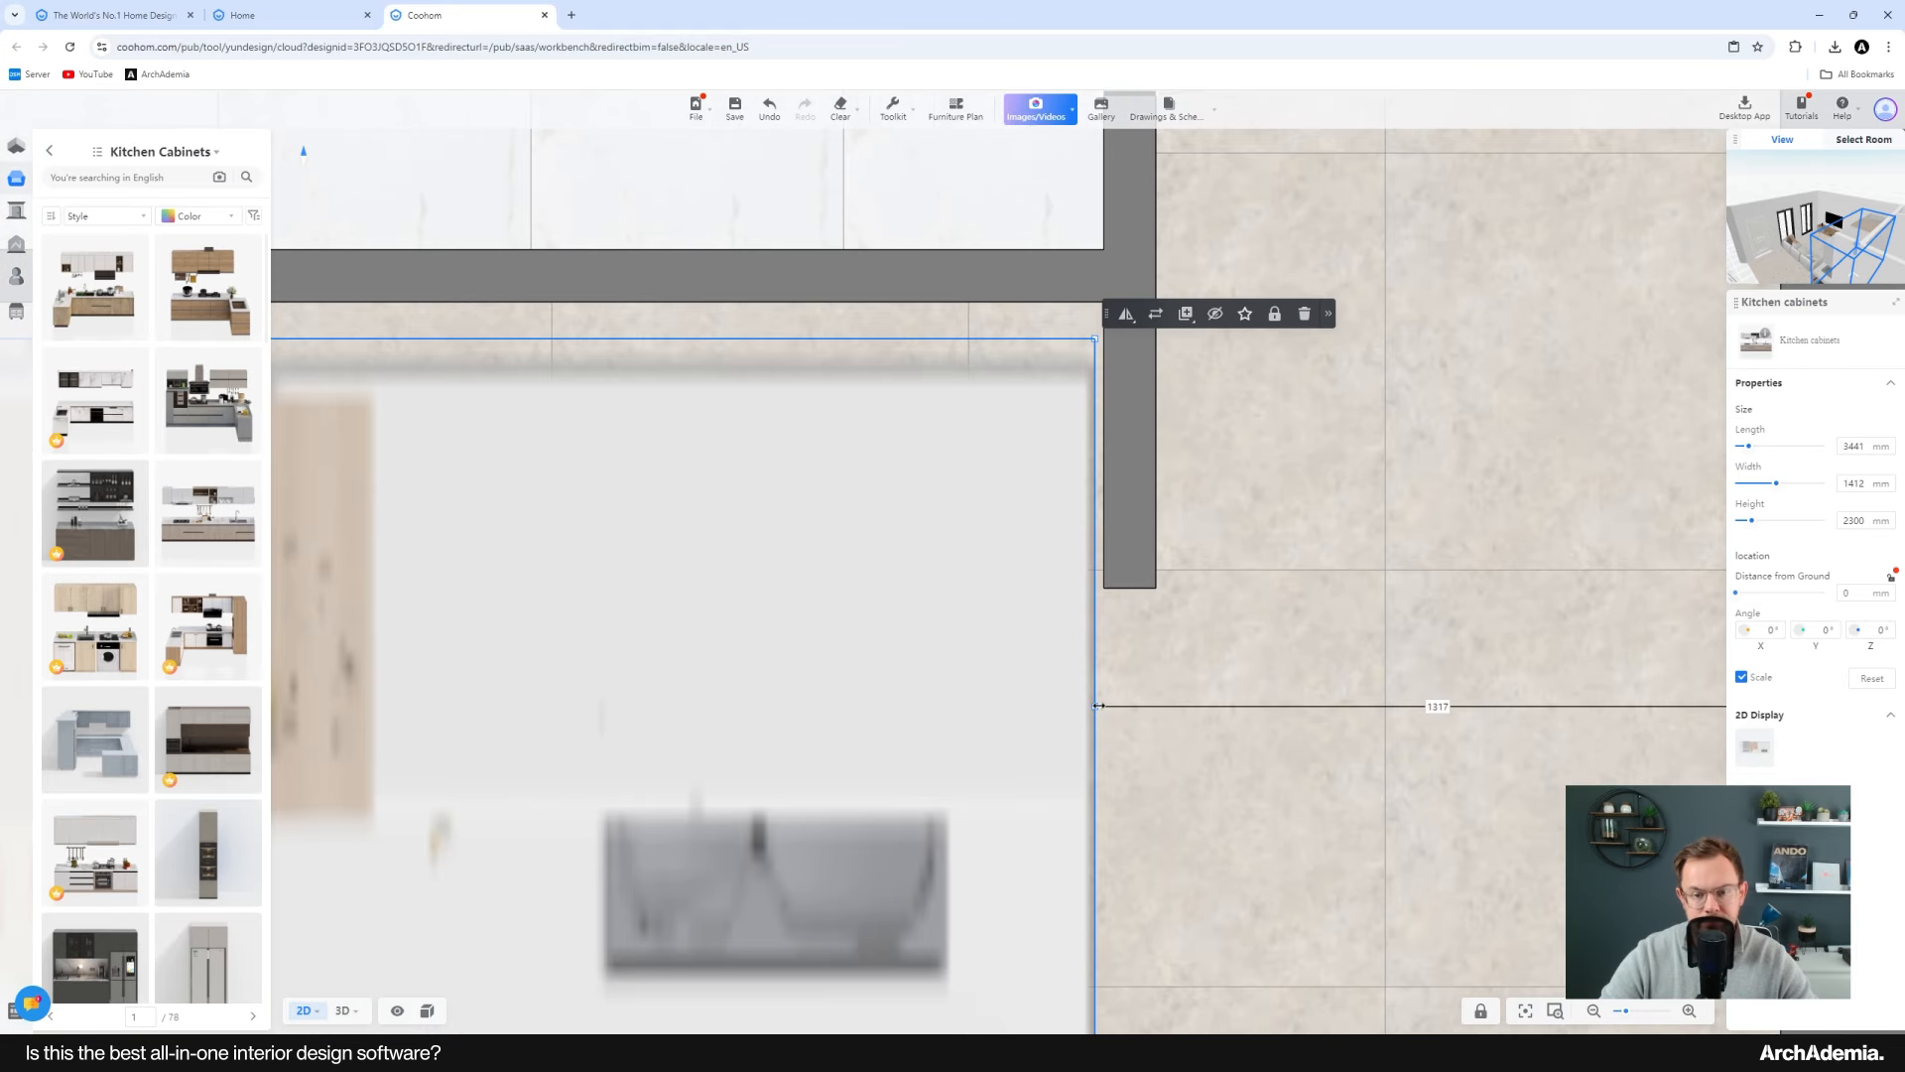
drag(1098, 705, 1106, 705)
middle_drag(426, 560, 1325, 686)
scroll(1075, 475, up, 2)
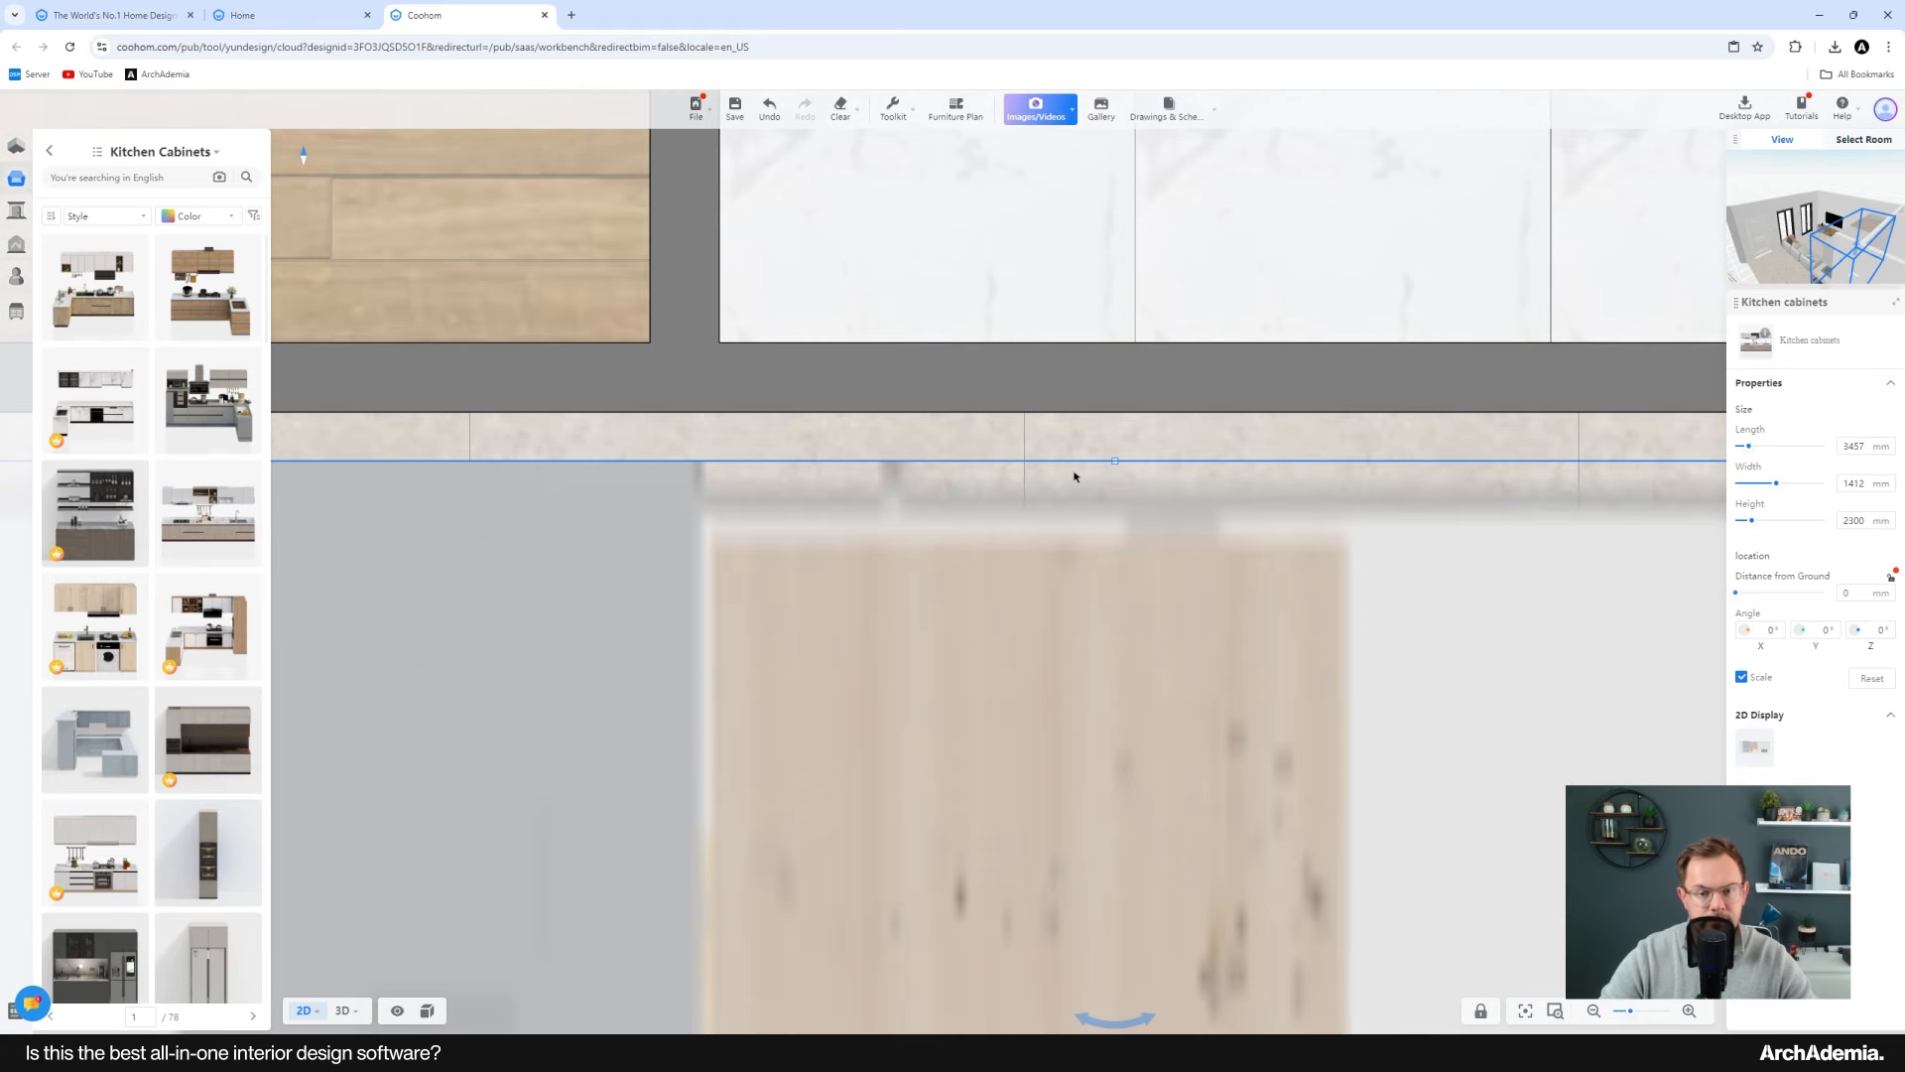
drag(1115, 461, 1116, 410)
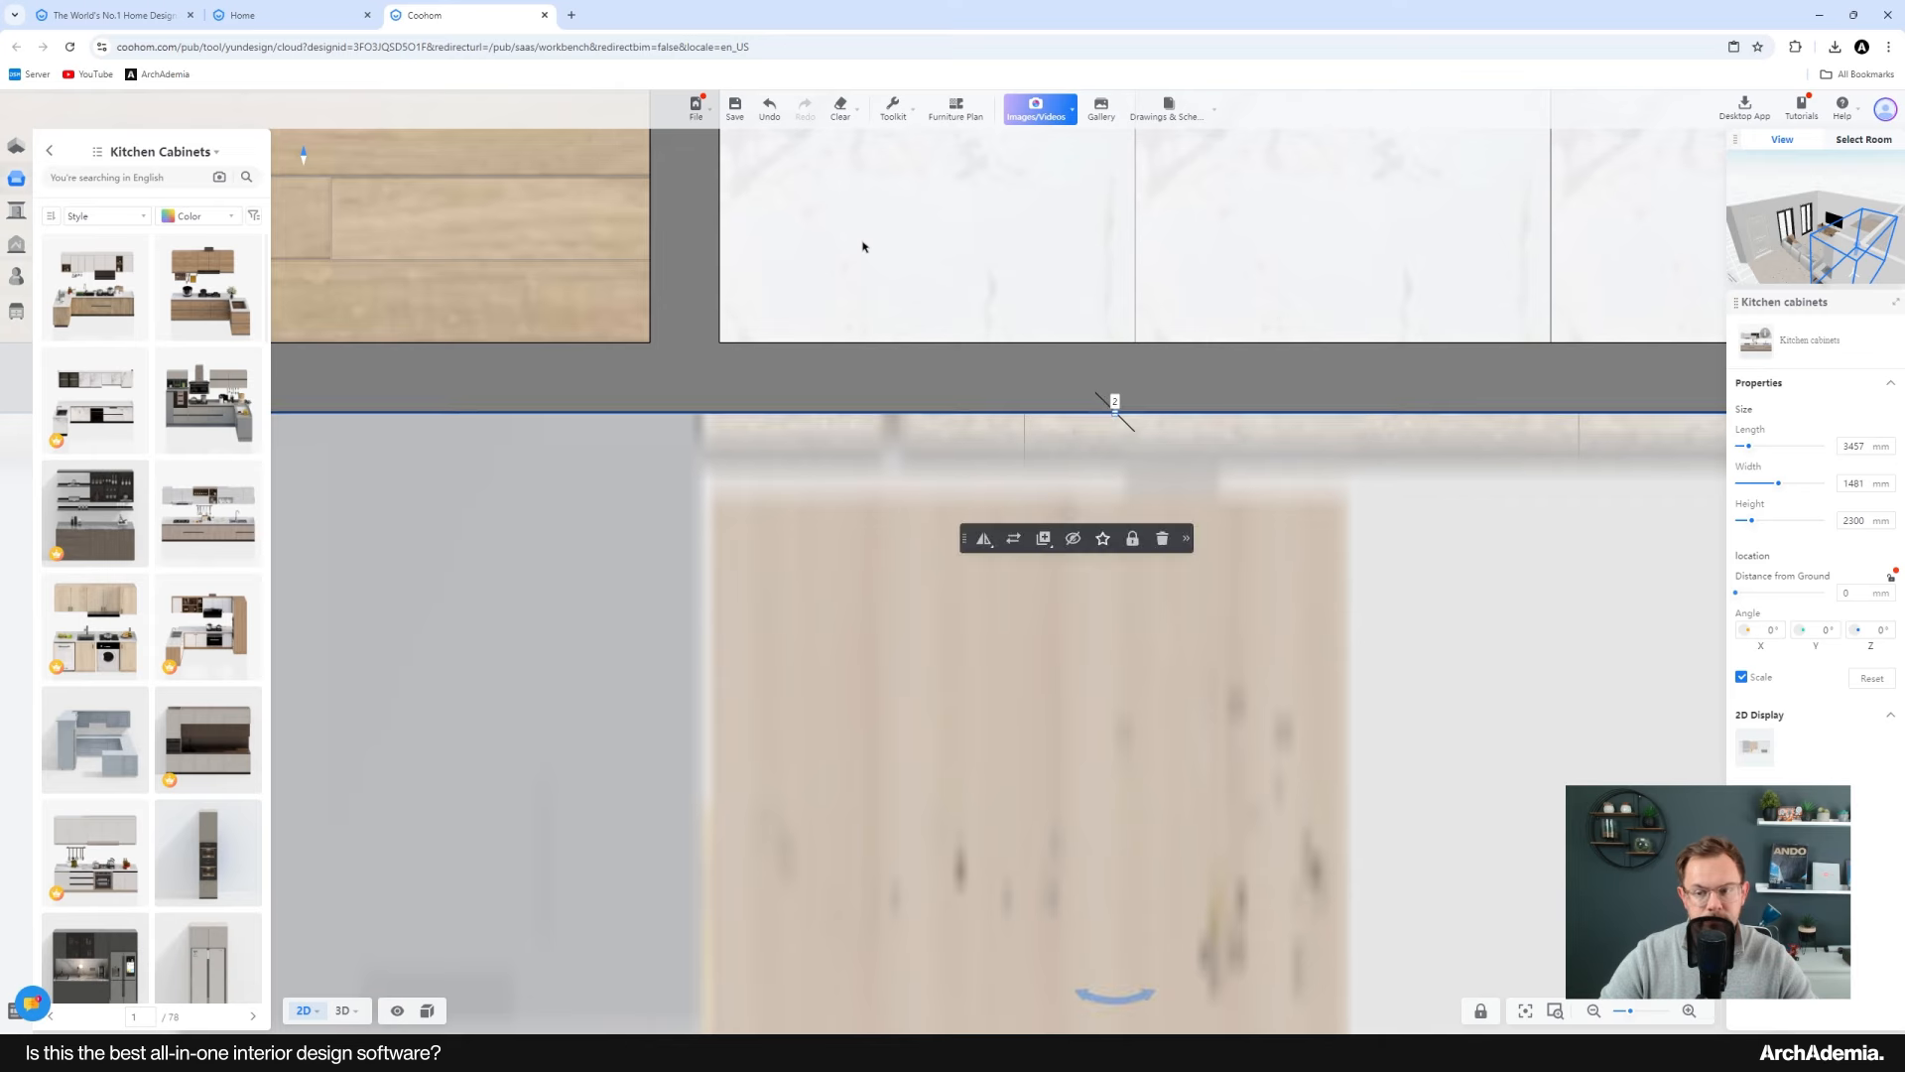
scroll(862, 246, down, 3)
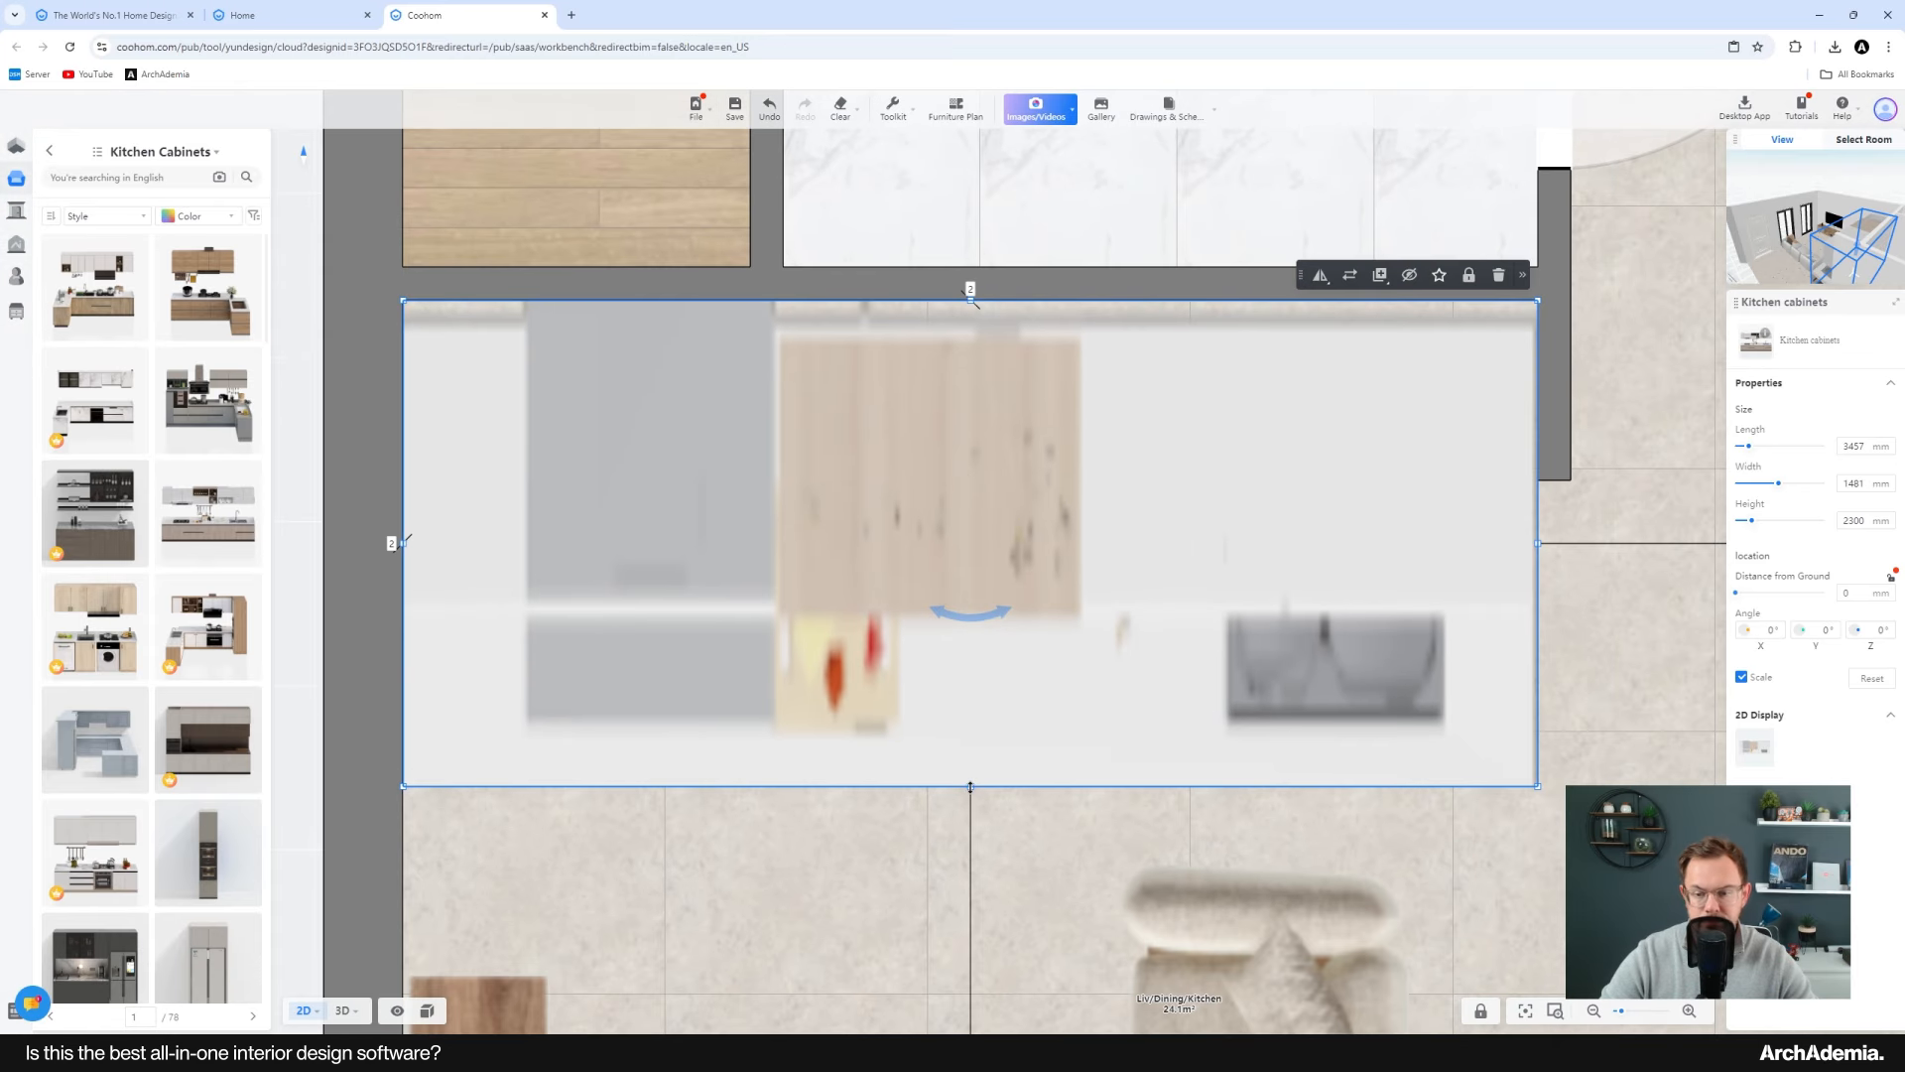
drag(971, 787, 957, 481)
scroll(857, 545, down, 5)
click(850, 548)
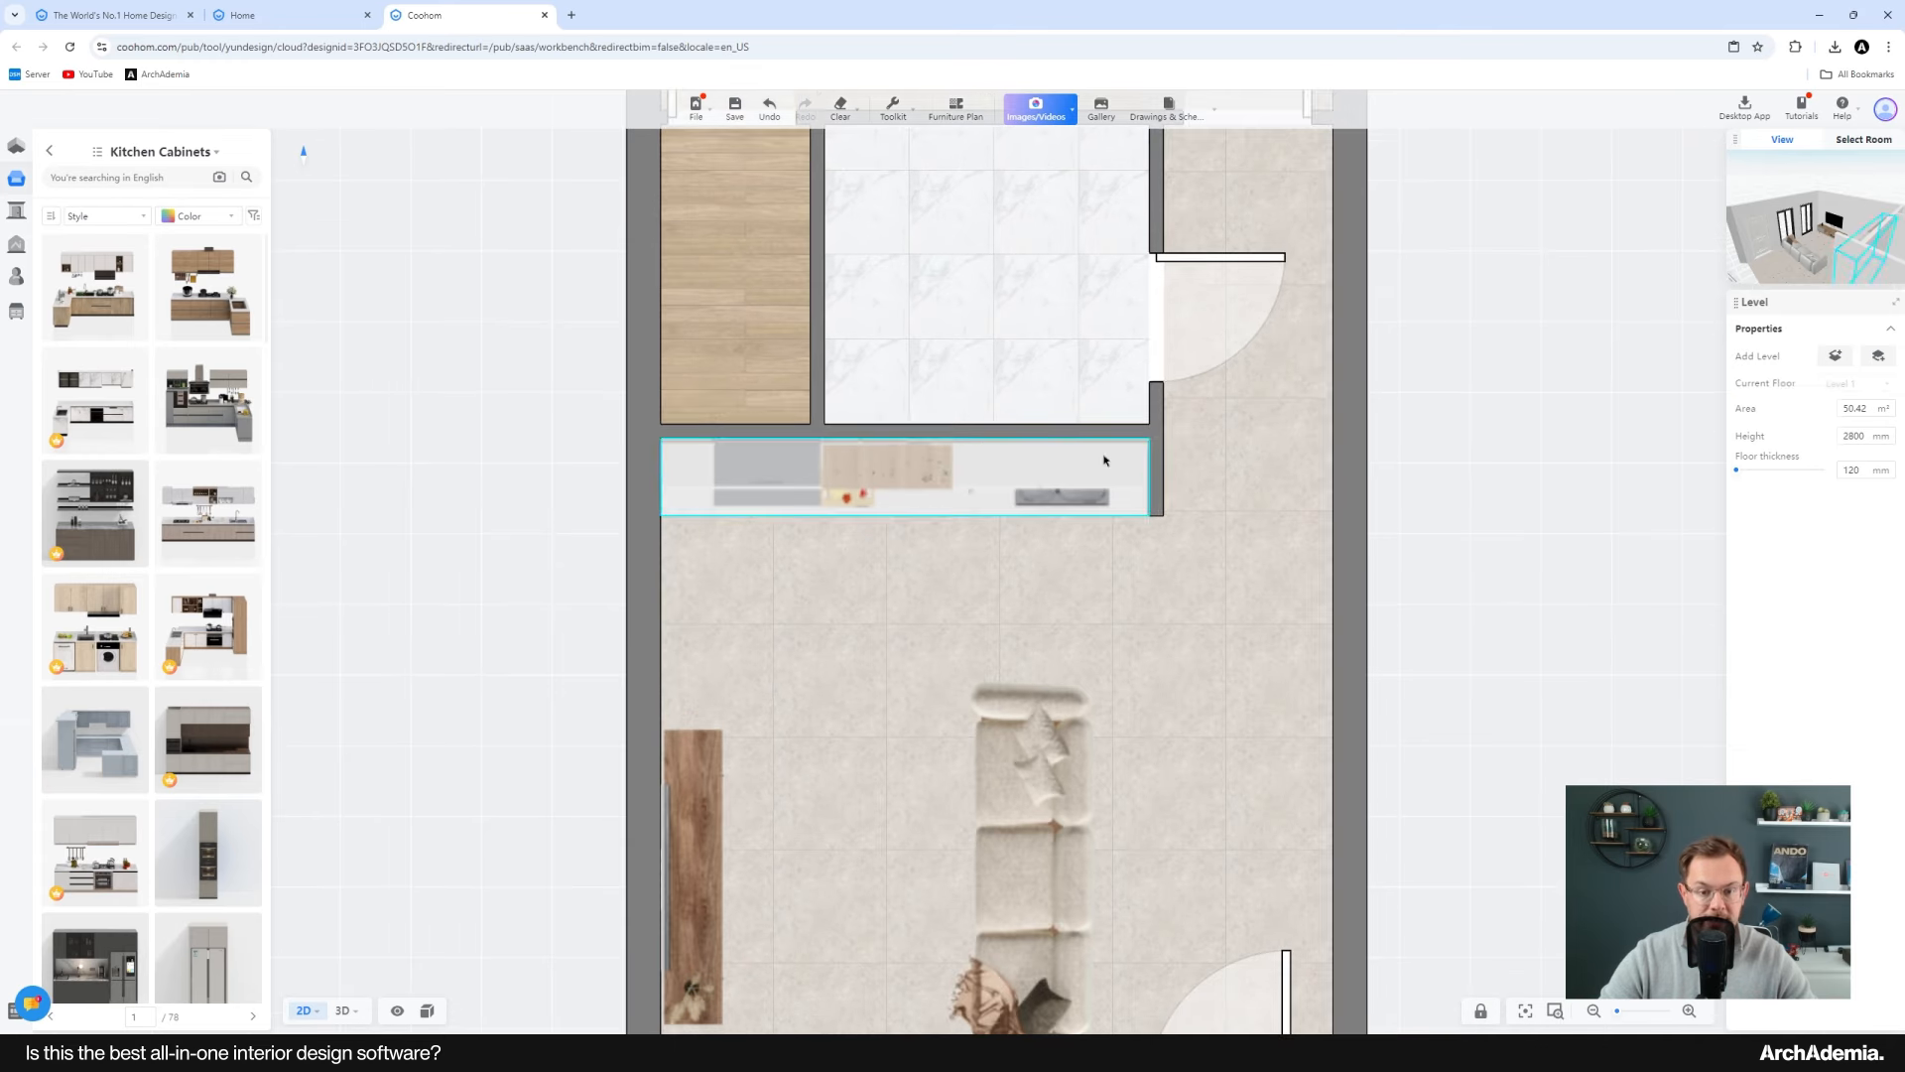
Step: Place a modern double bed from the Twin Beds library inside the bedroom
scroll(839, 609, down, 2)
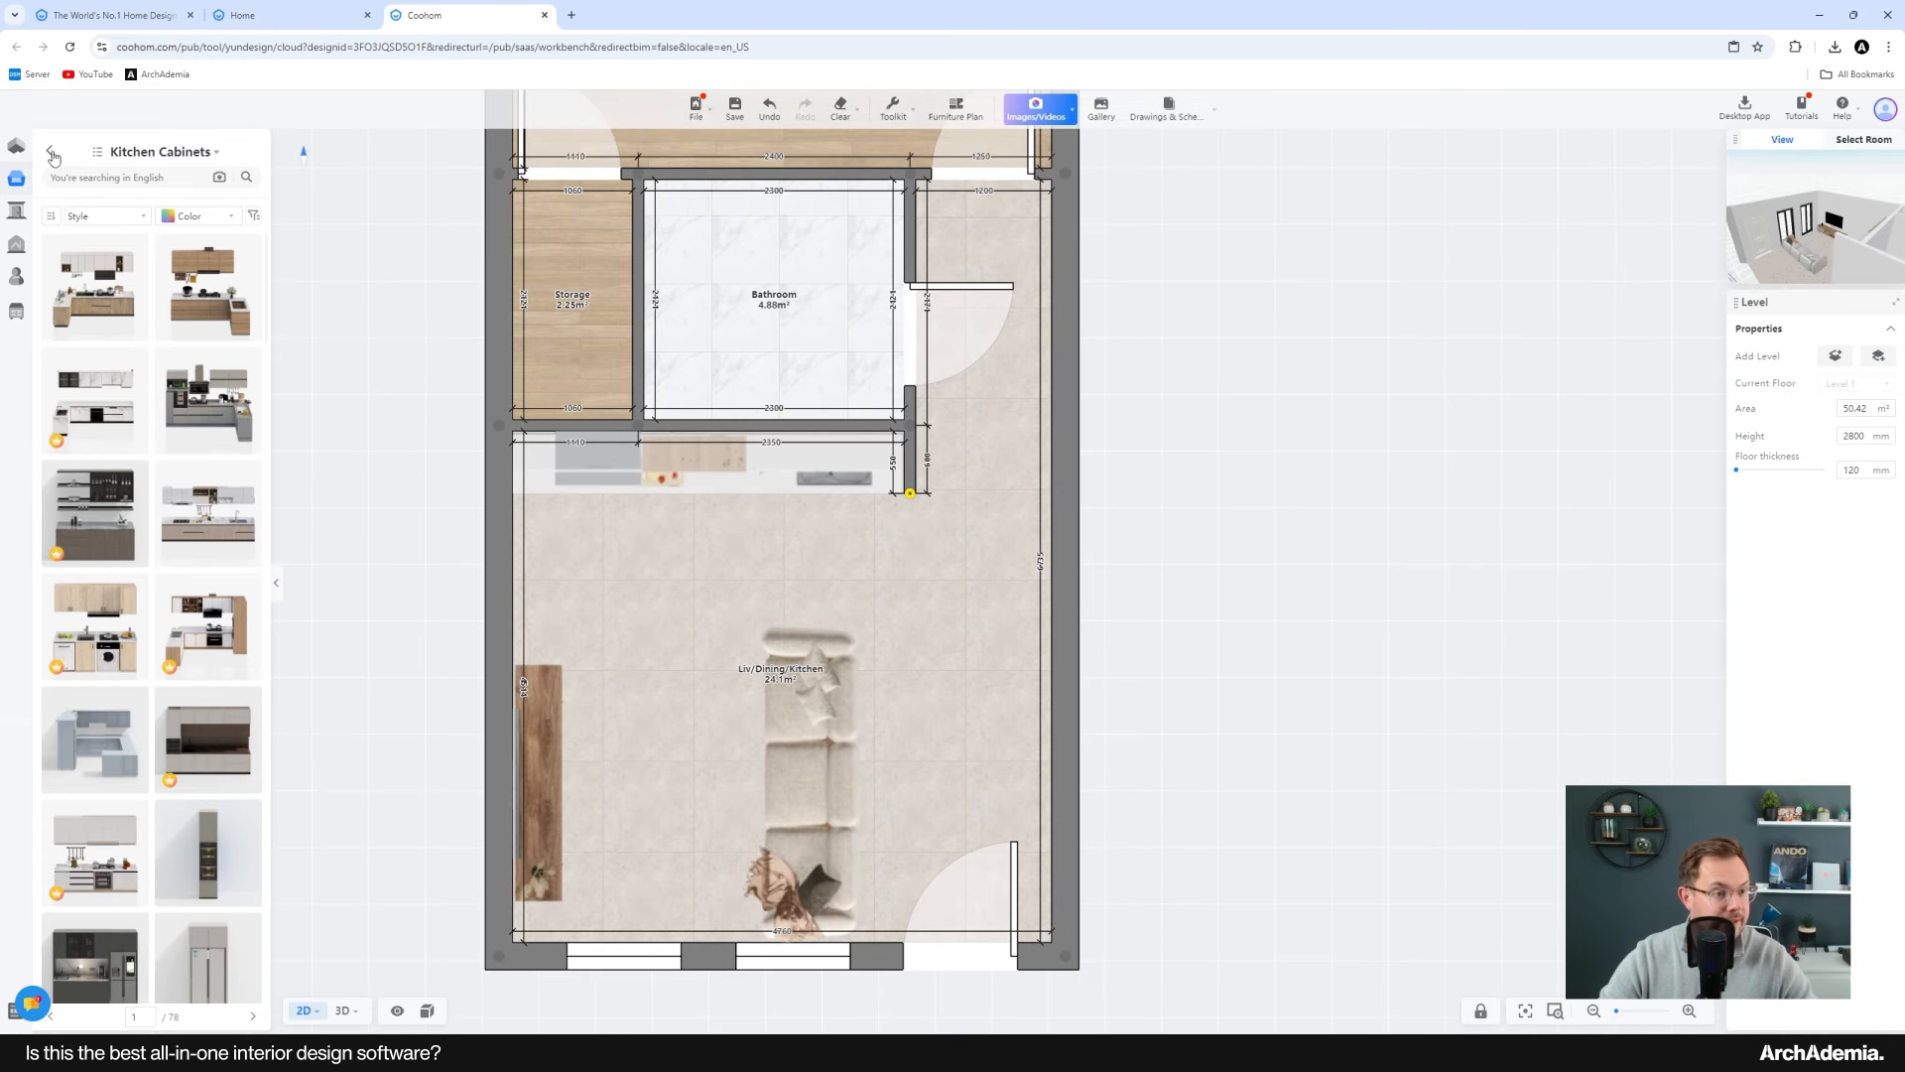
click(49, 150)
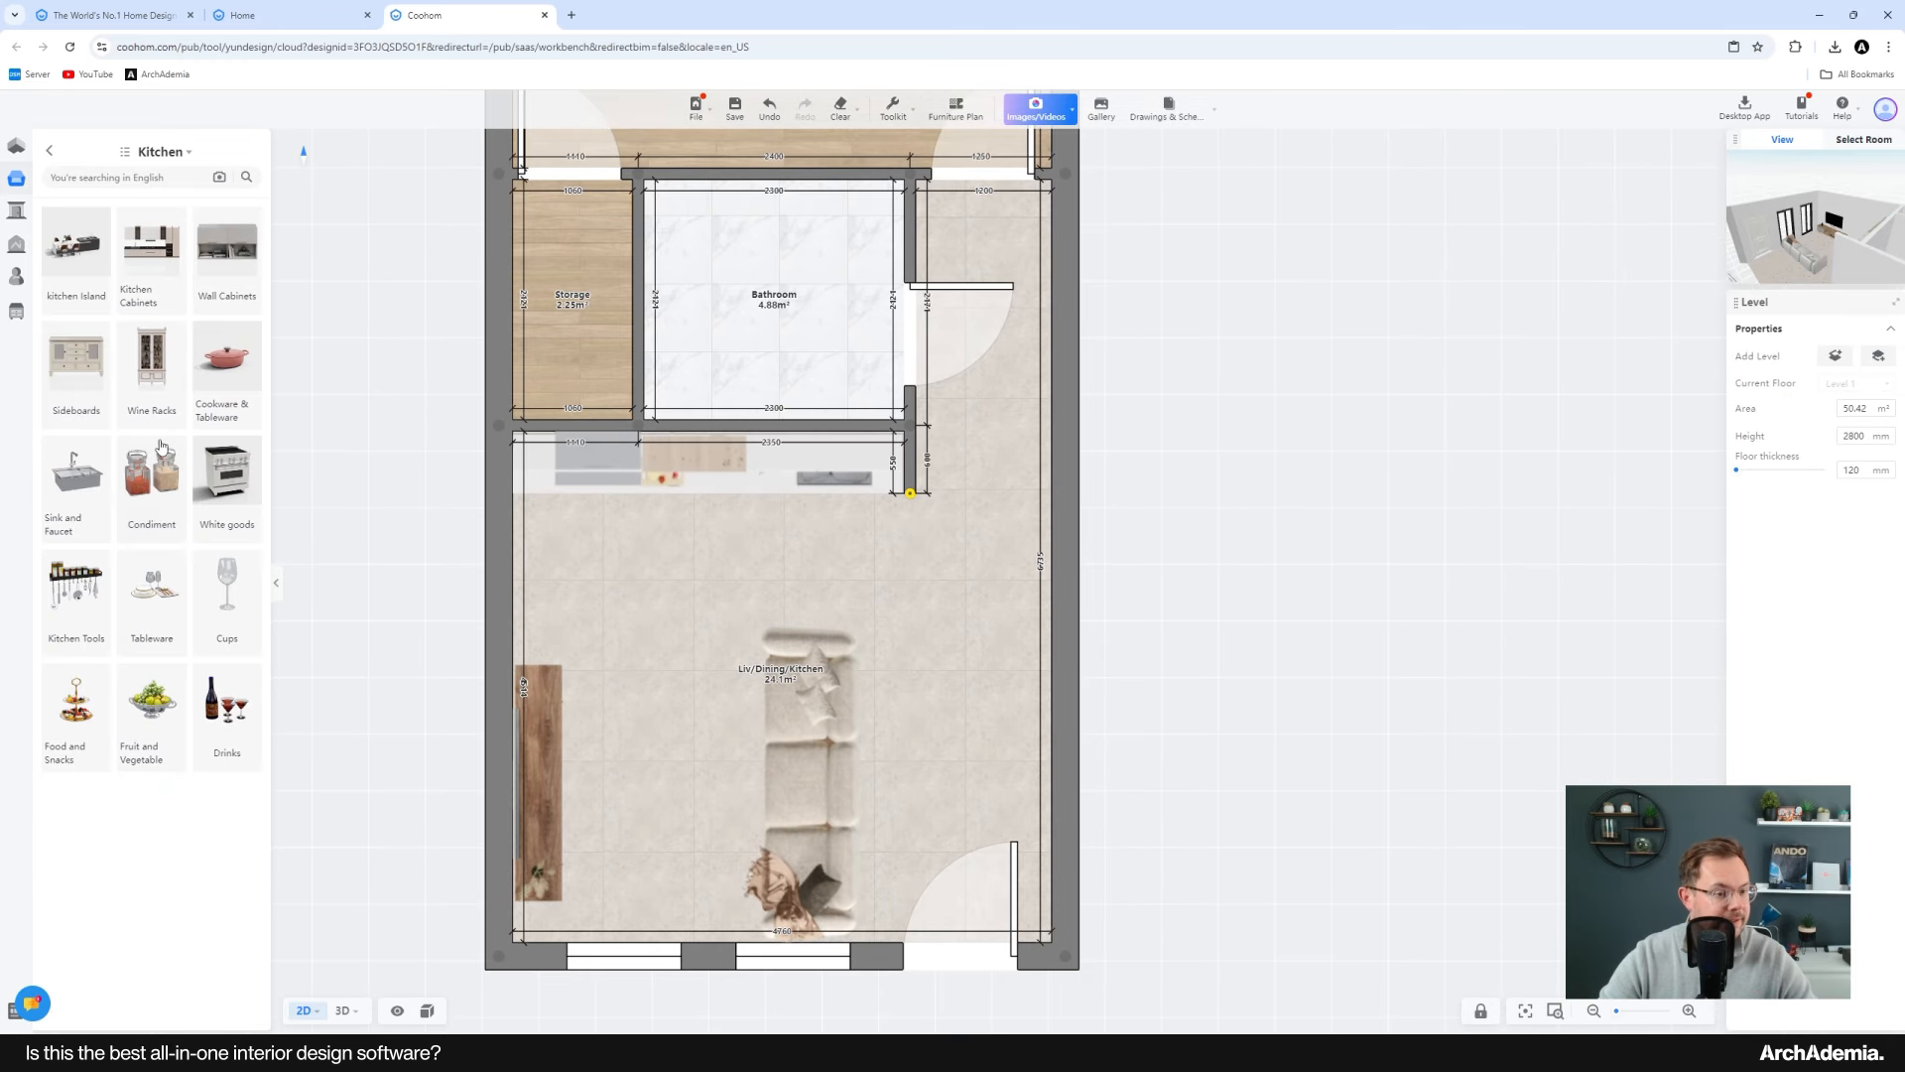
click(50, 153)
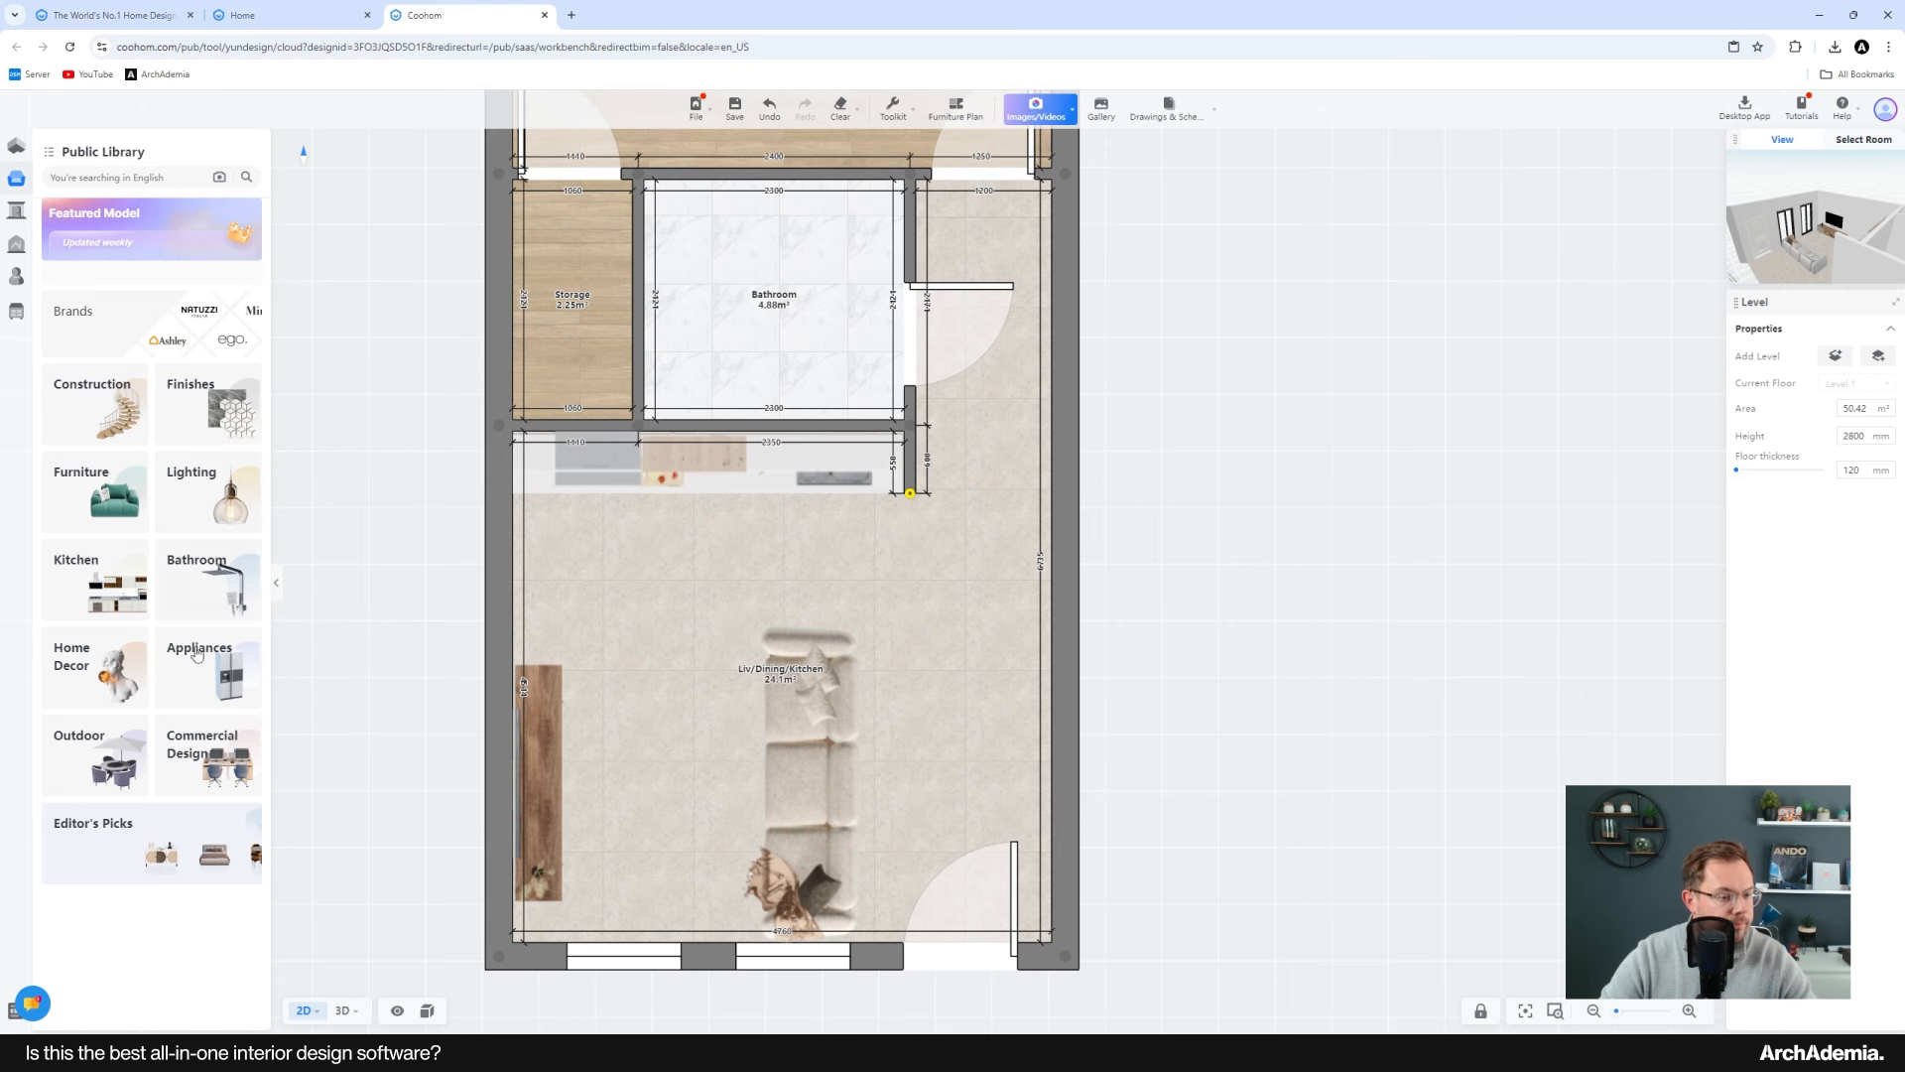
click(121, 508)
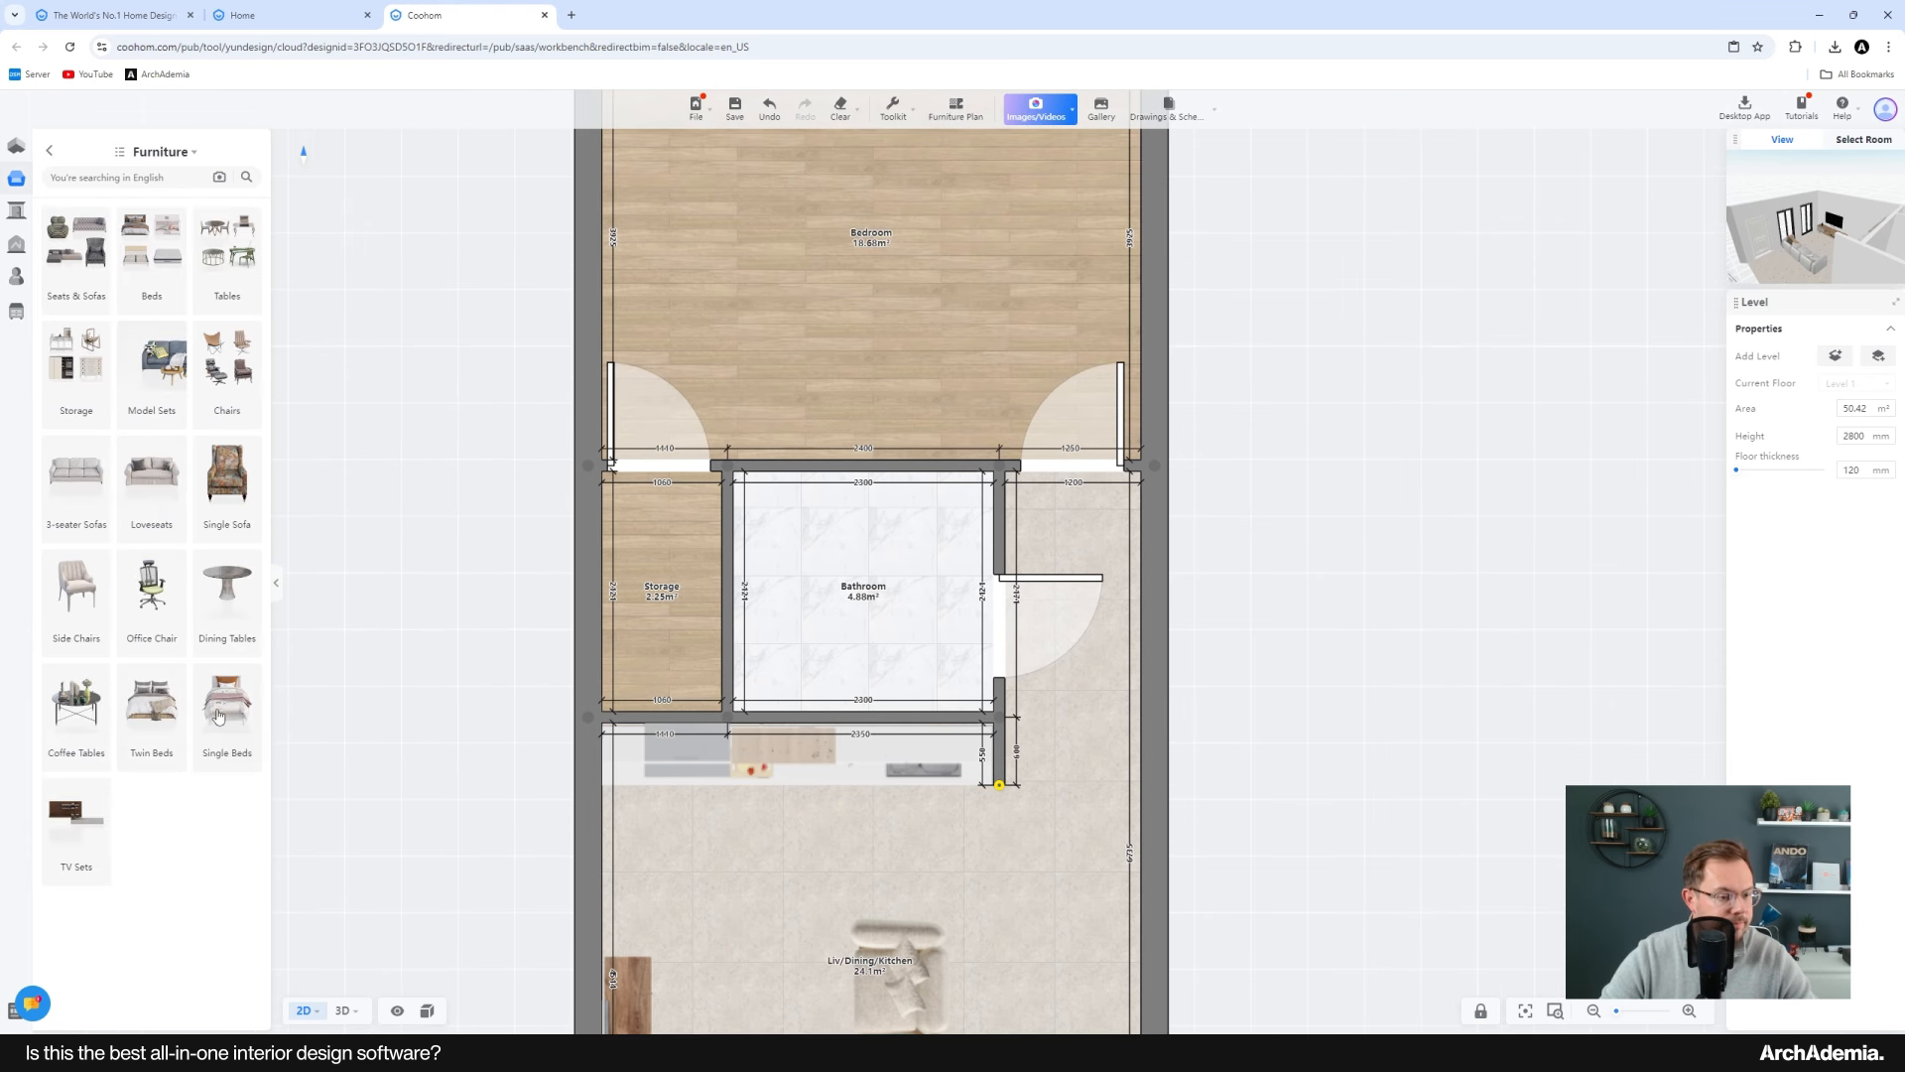
click(171, 714)
middle_drag(751, 318, 724, 538)
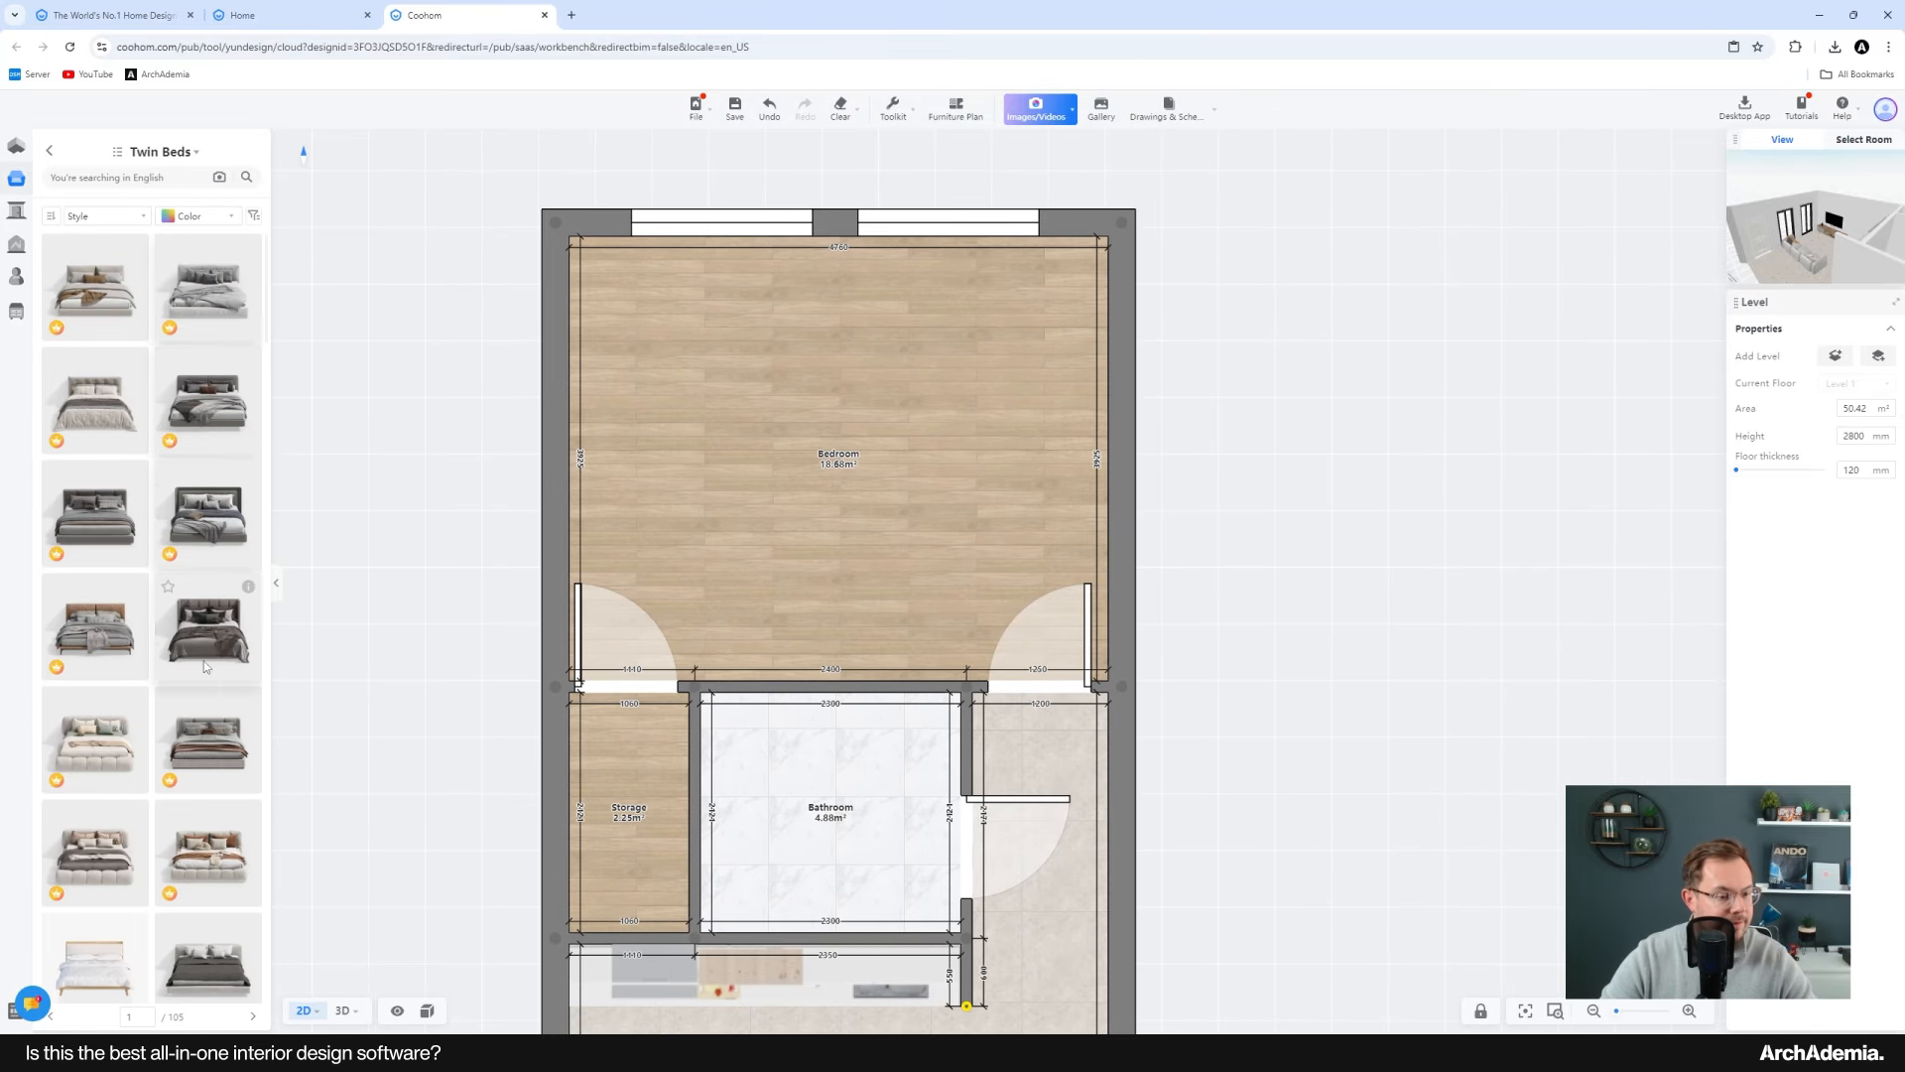
click(206, 851)
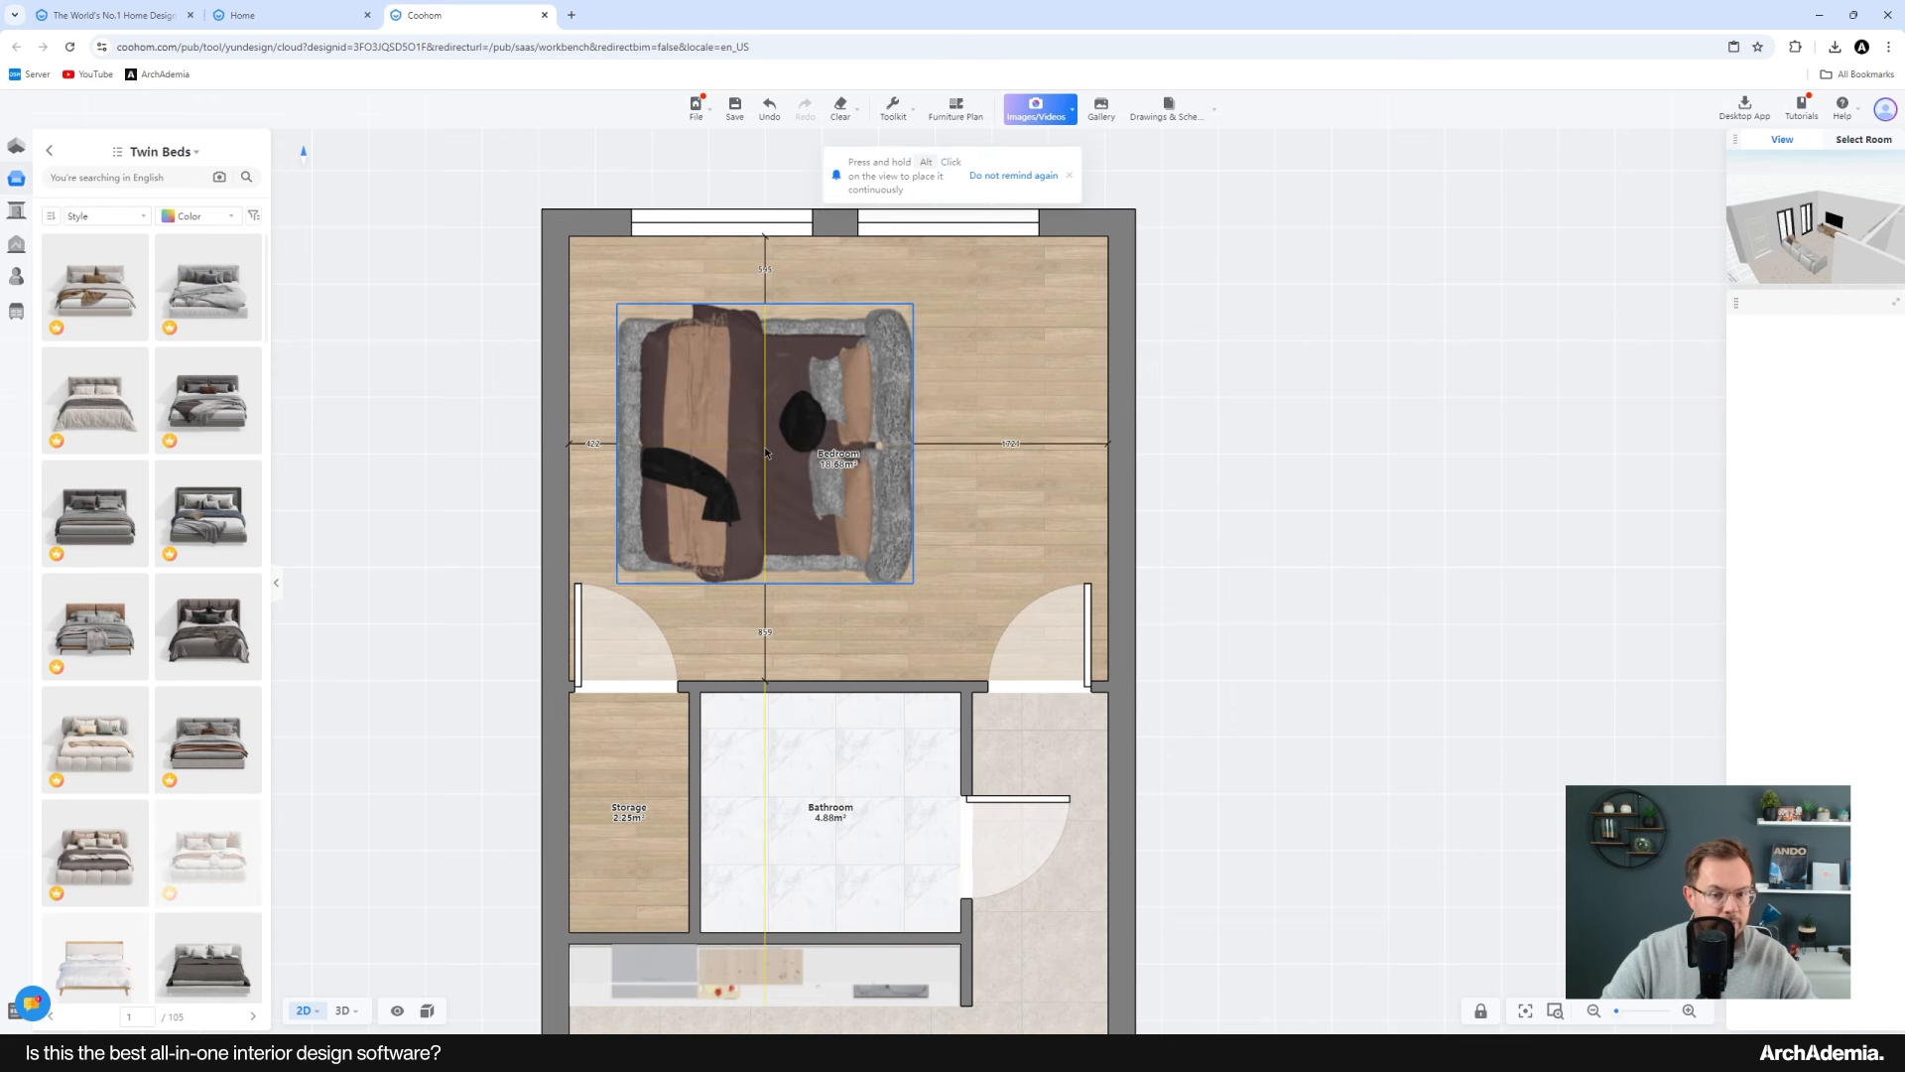
click(206, 625)
click(706, 454)
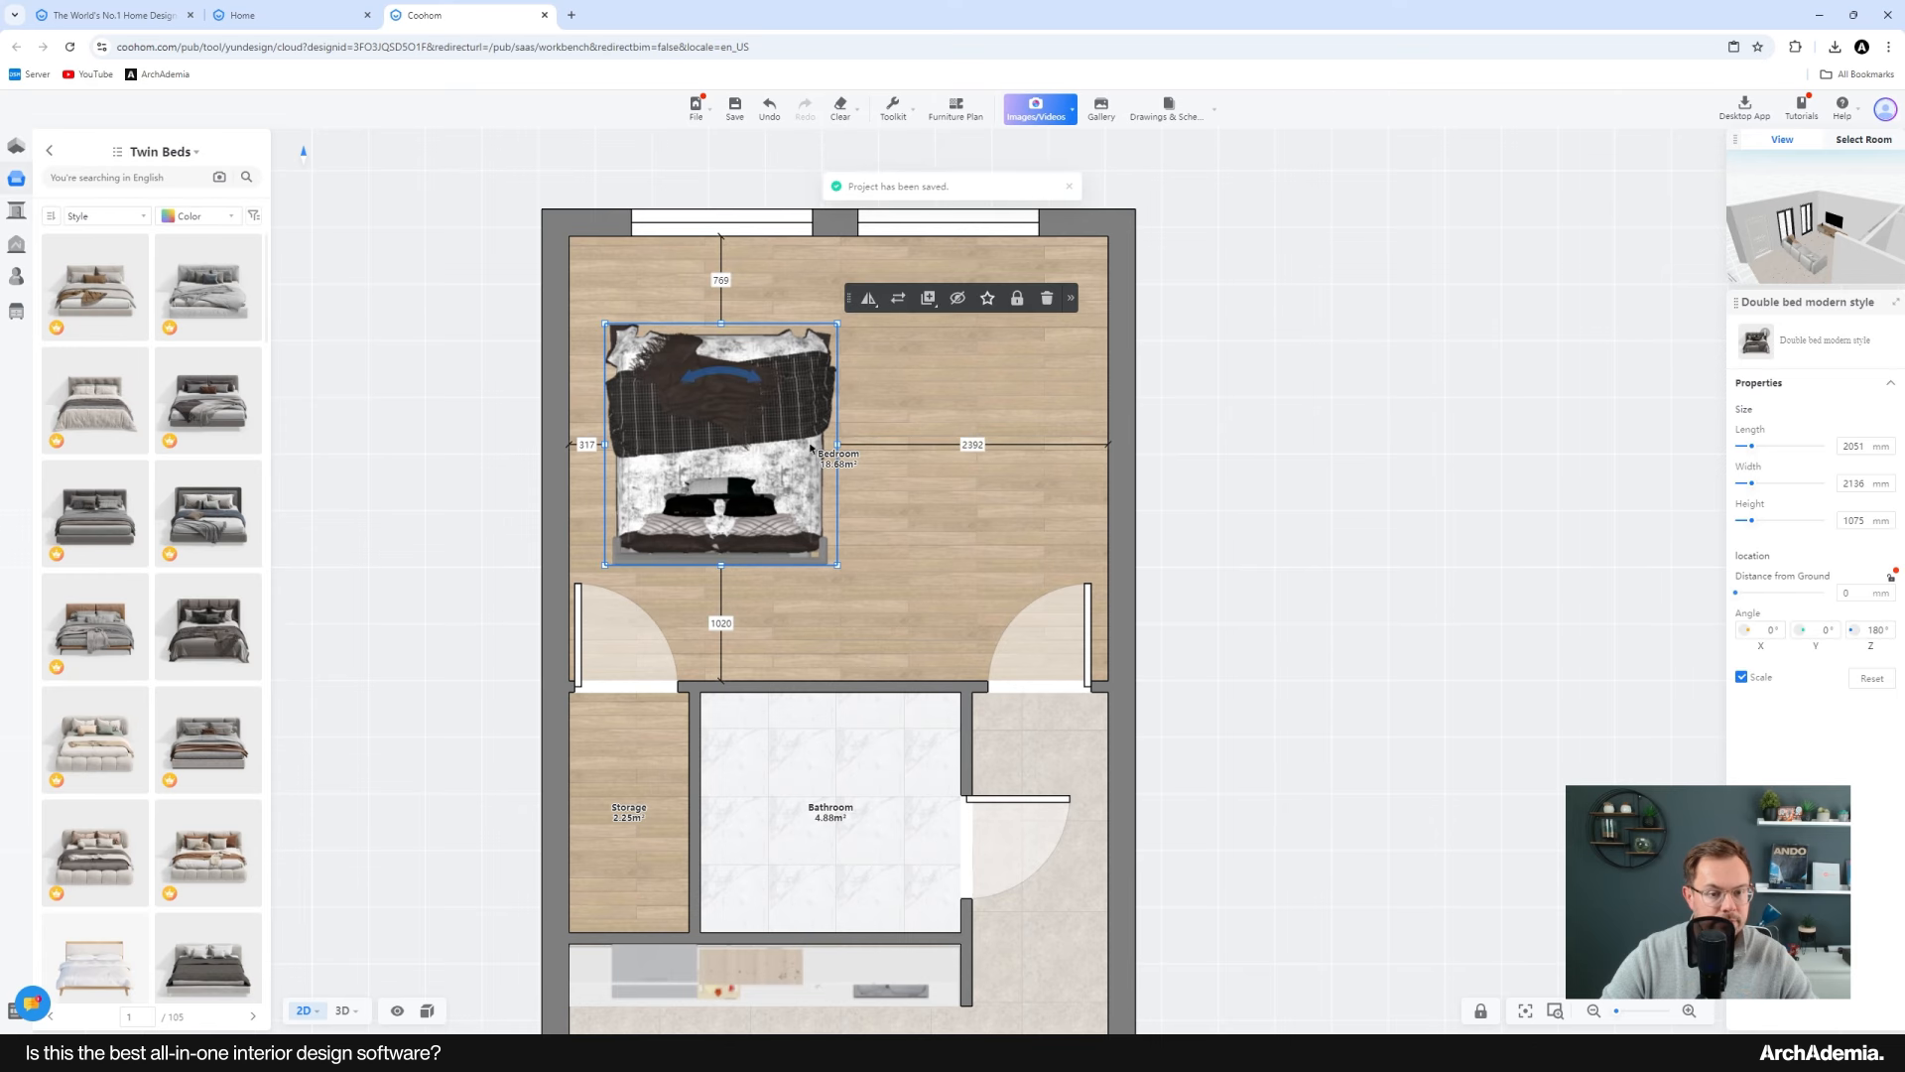
Step: Rotate the bed to 90° and push it into the bedroom's upper left corner
scroll(827, 498, up, 3)
drag(678, 377, 759, 452)
drag(656, 553, 613, 540)
scroll(889, 324, down, 4)
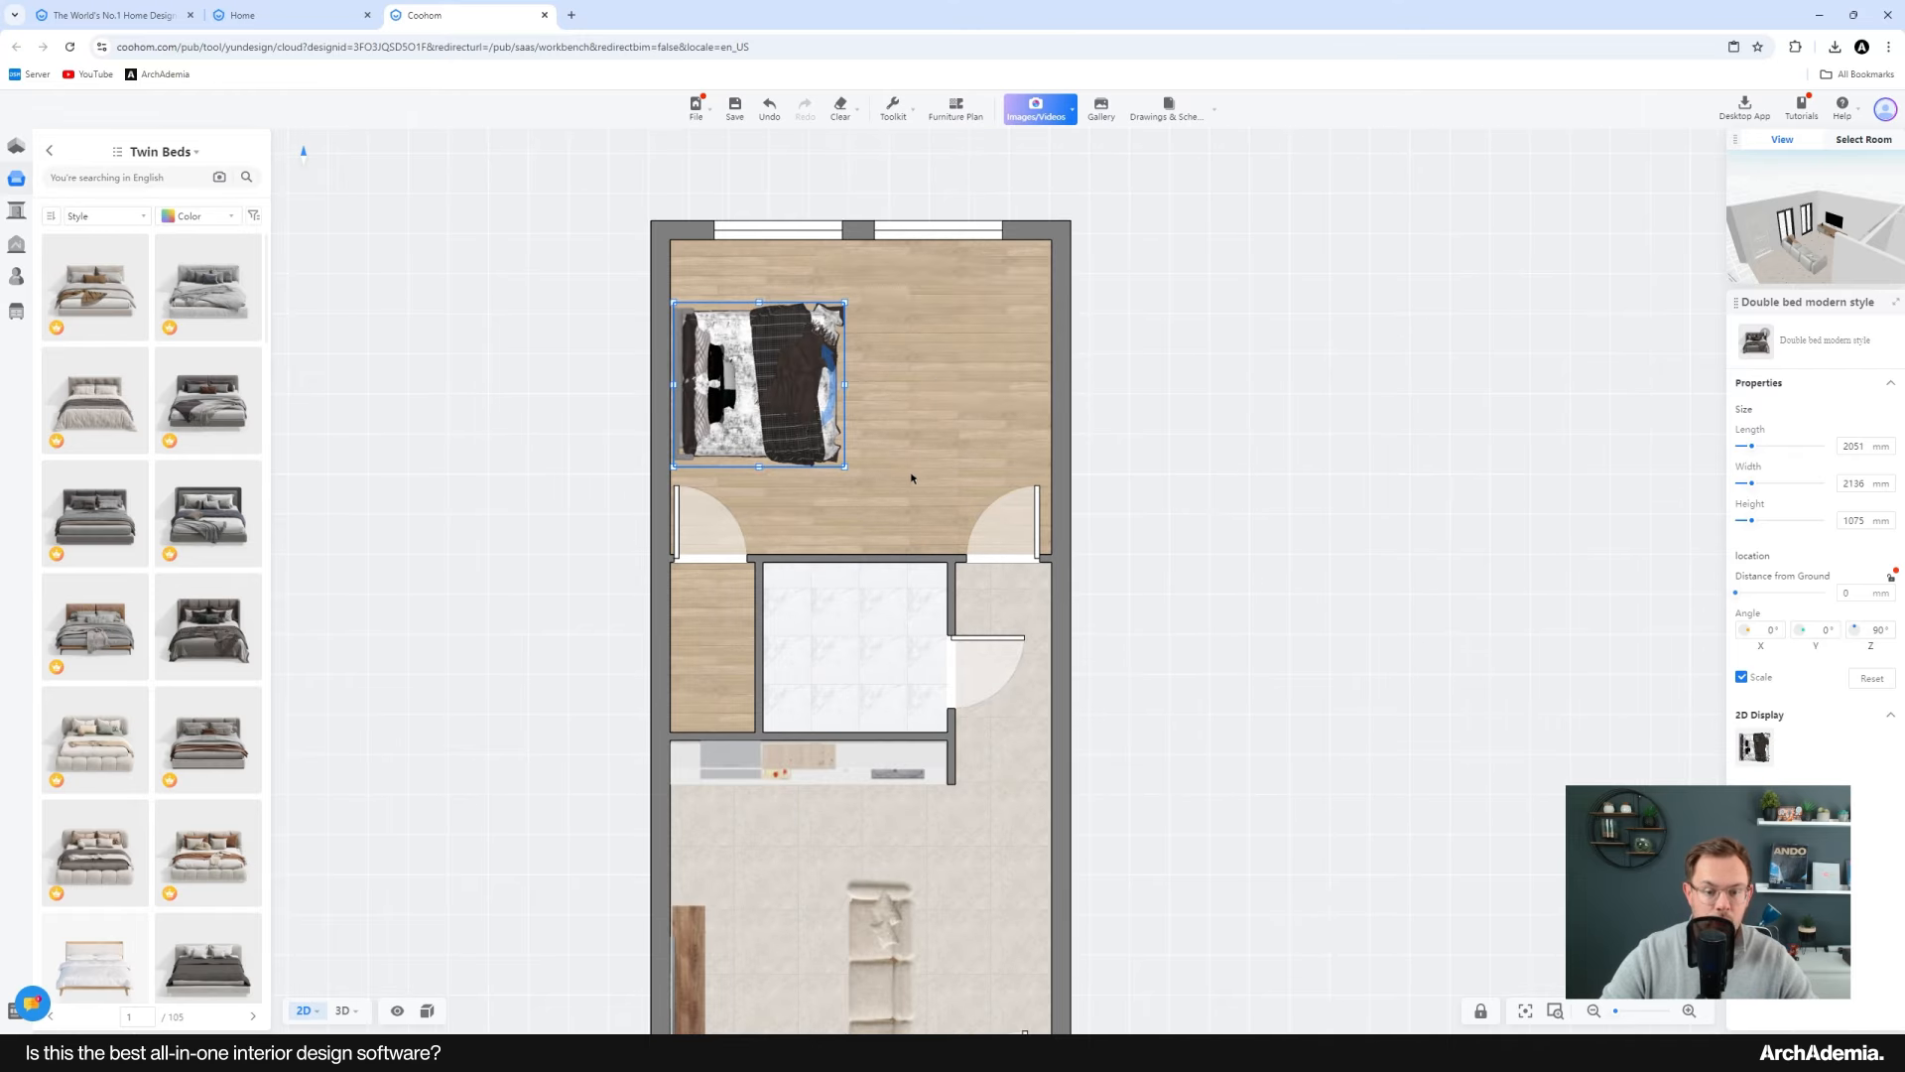
mouse_move(900, 452)
middle_down()
mouse_move(855, 337)
mouse_move(893, 445)
middle_up()
scroll(869, 402, down, 1)
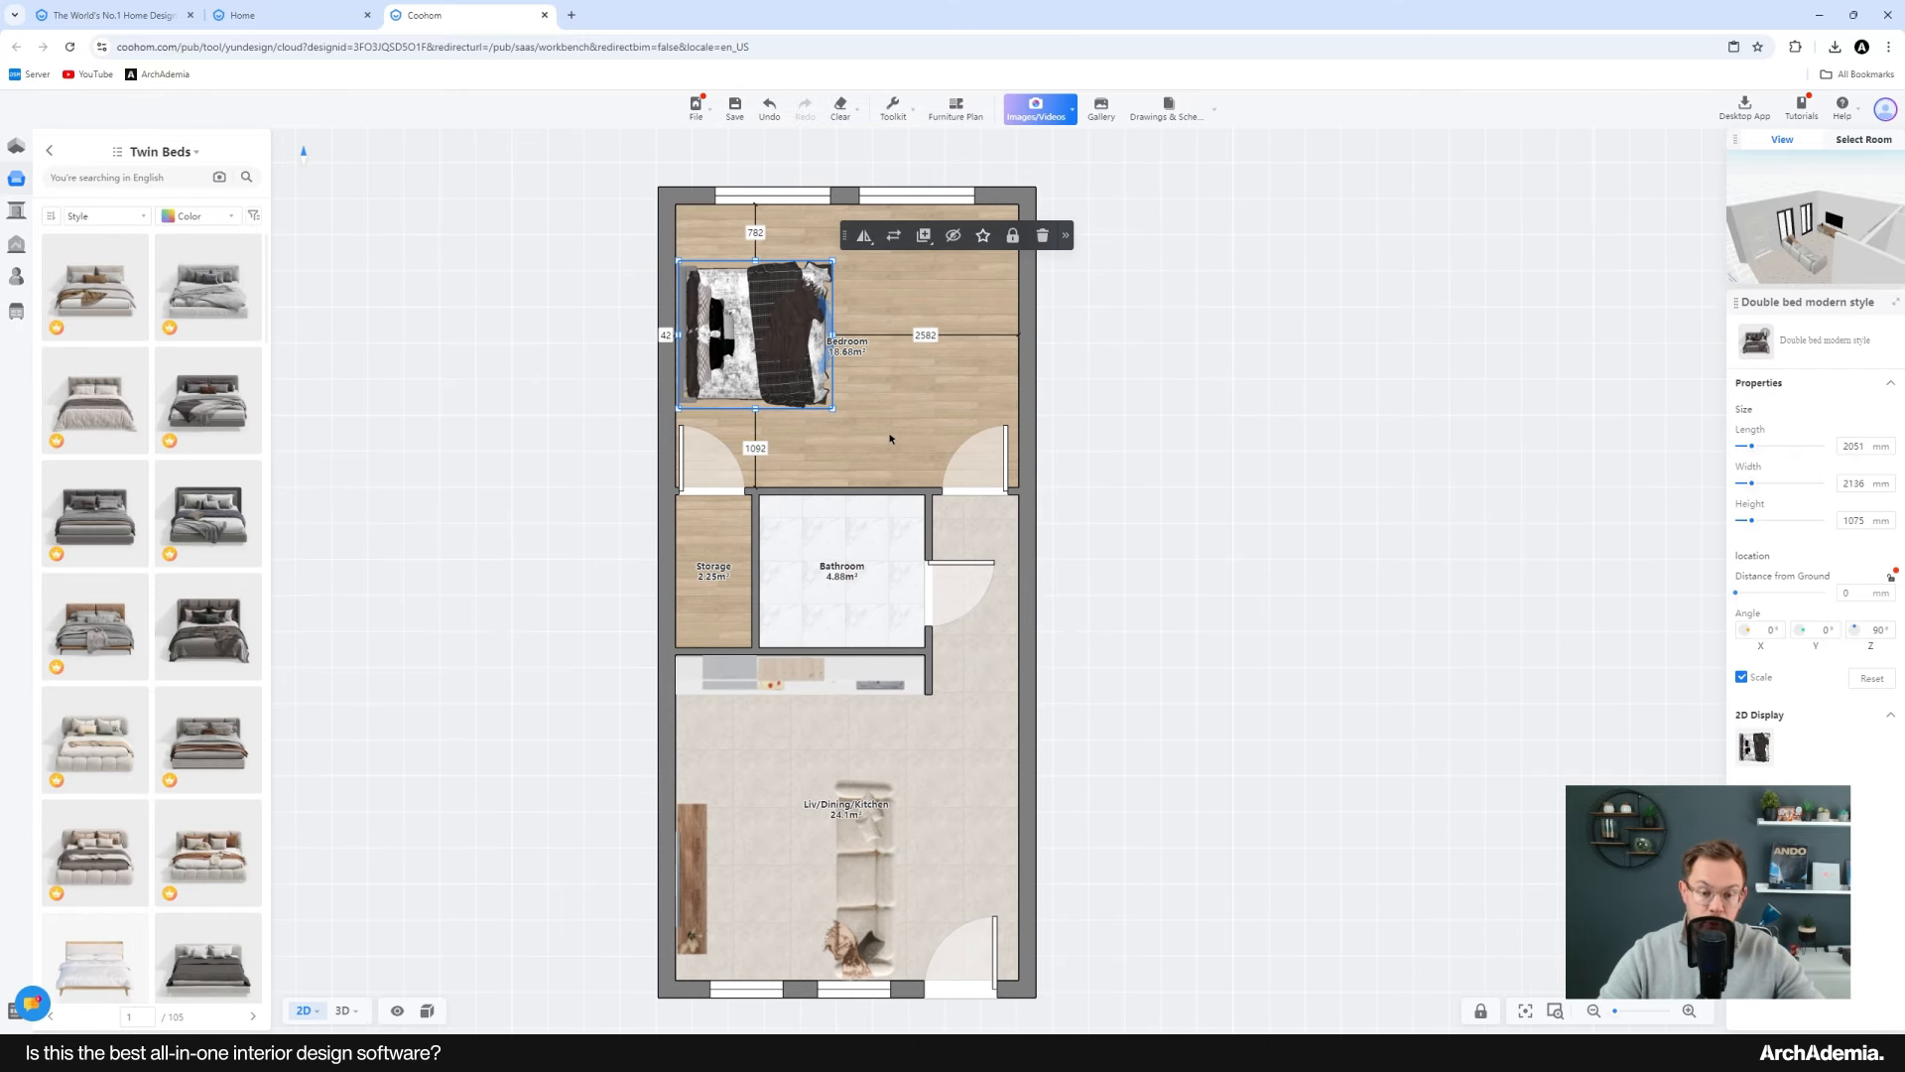
scroll(883, 438, up, 1)
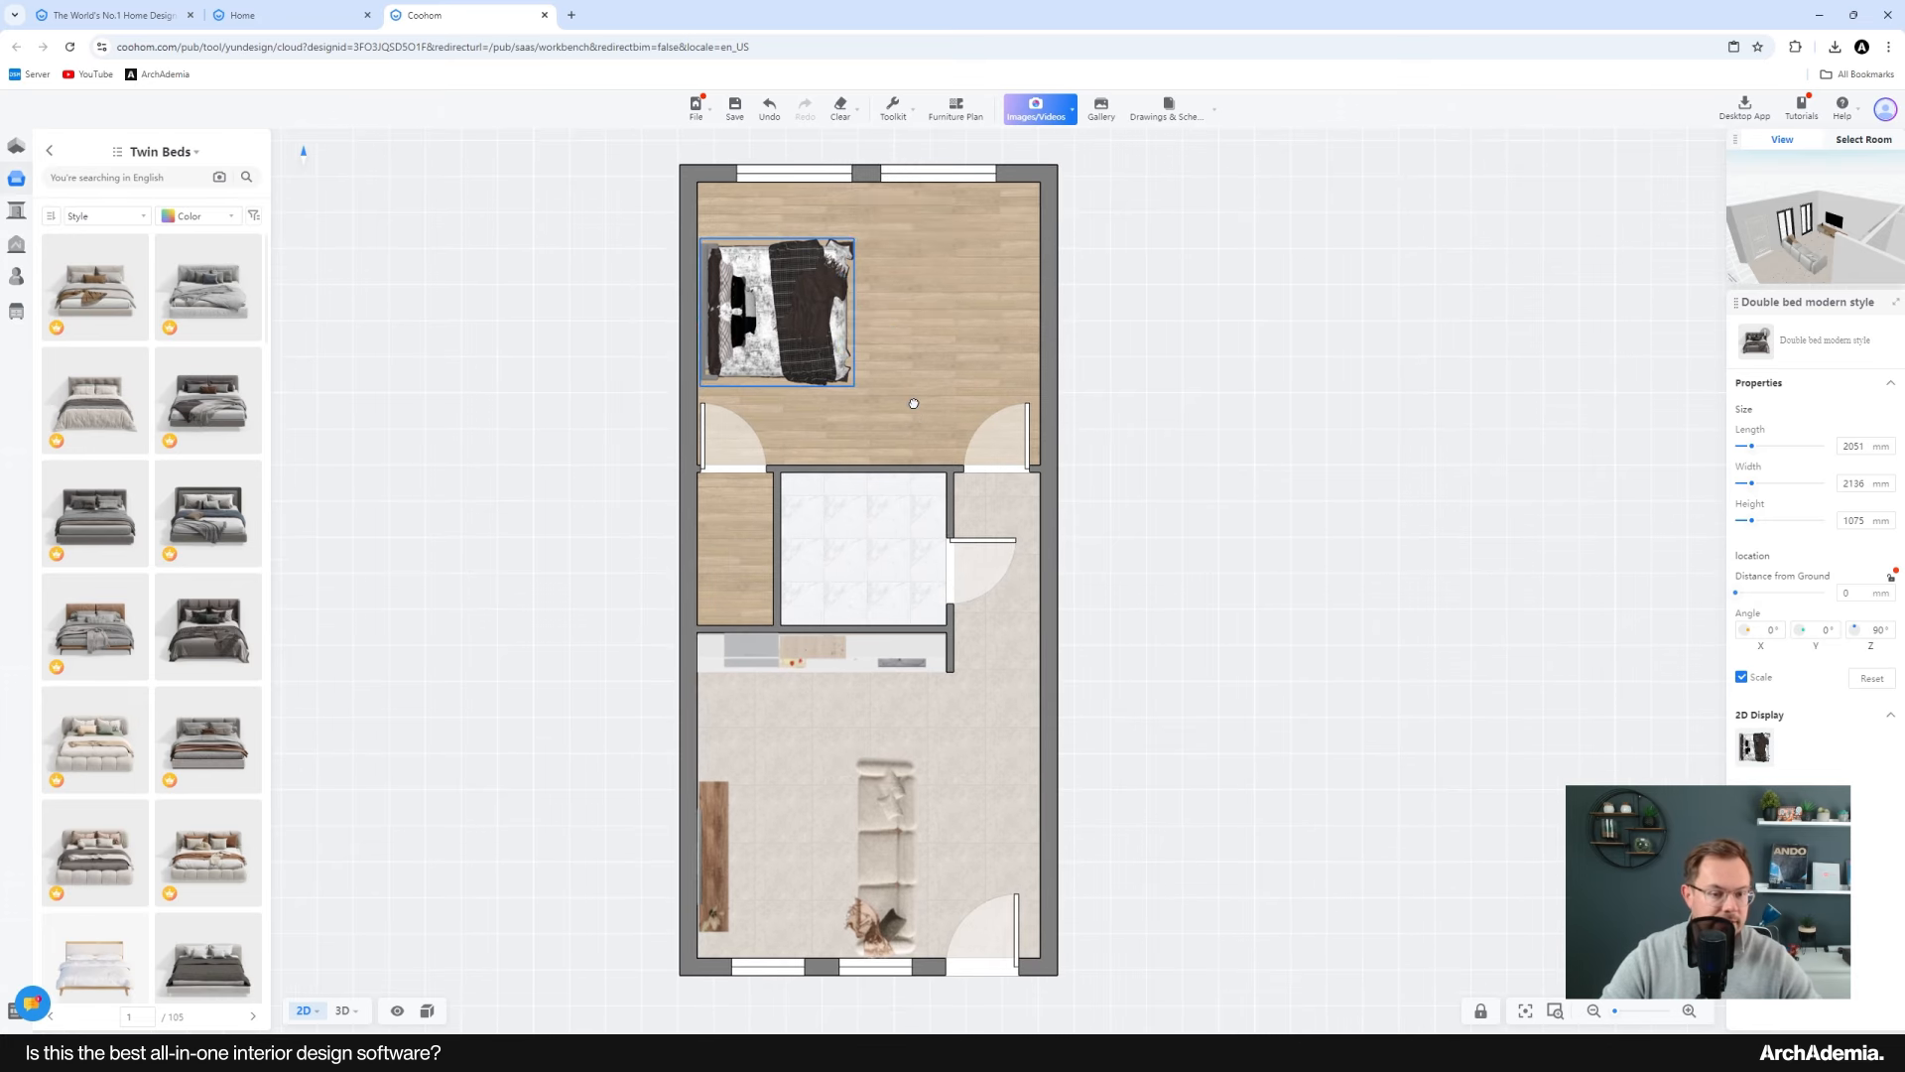
middle_drag(865, 434, 863, 481)
Step: Browse the storage furniture categories in the library
scroll(904, 466, down, 3)
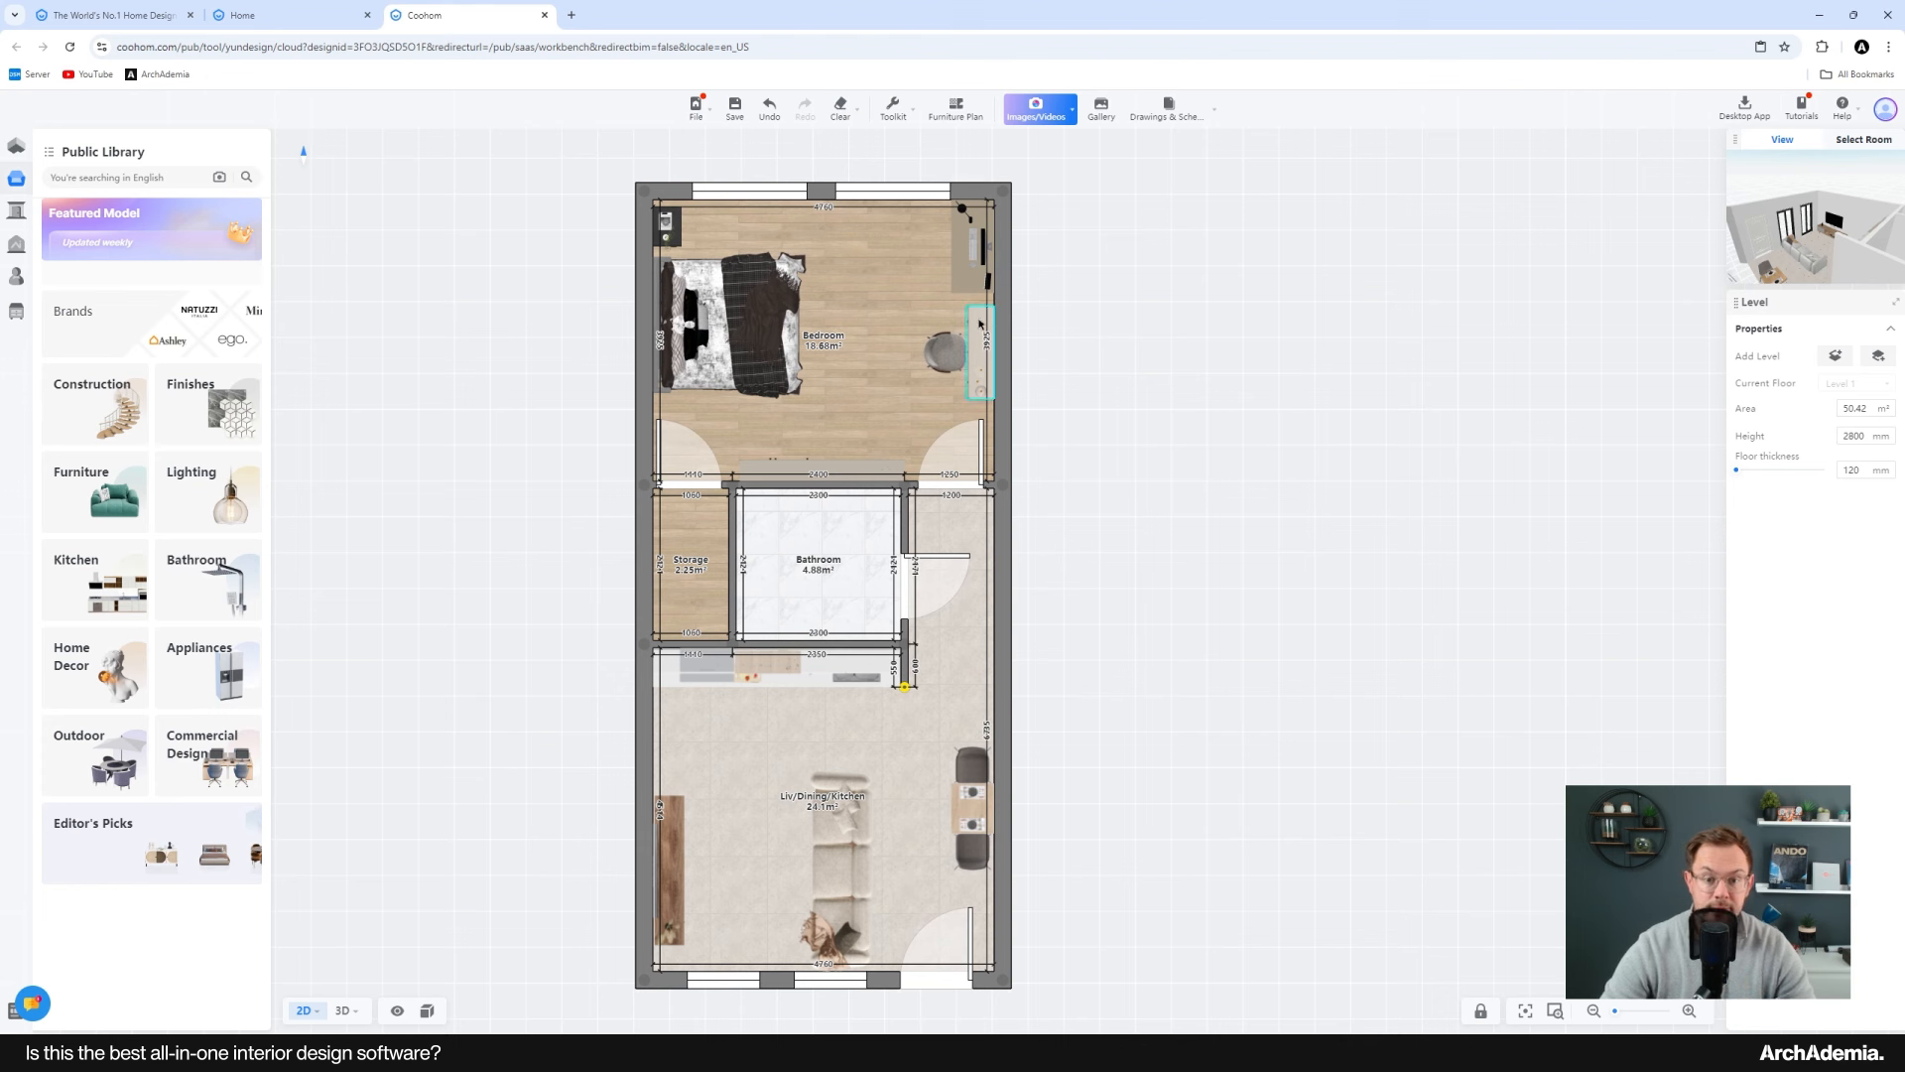
click(126, 534)
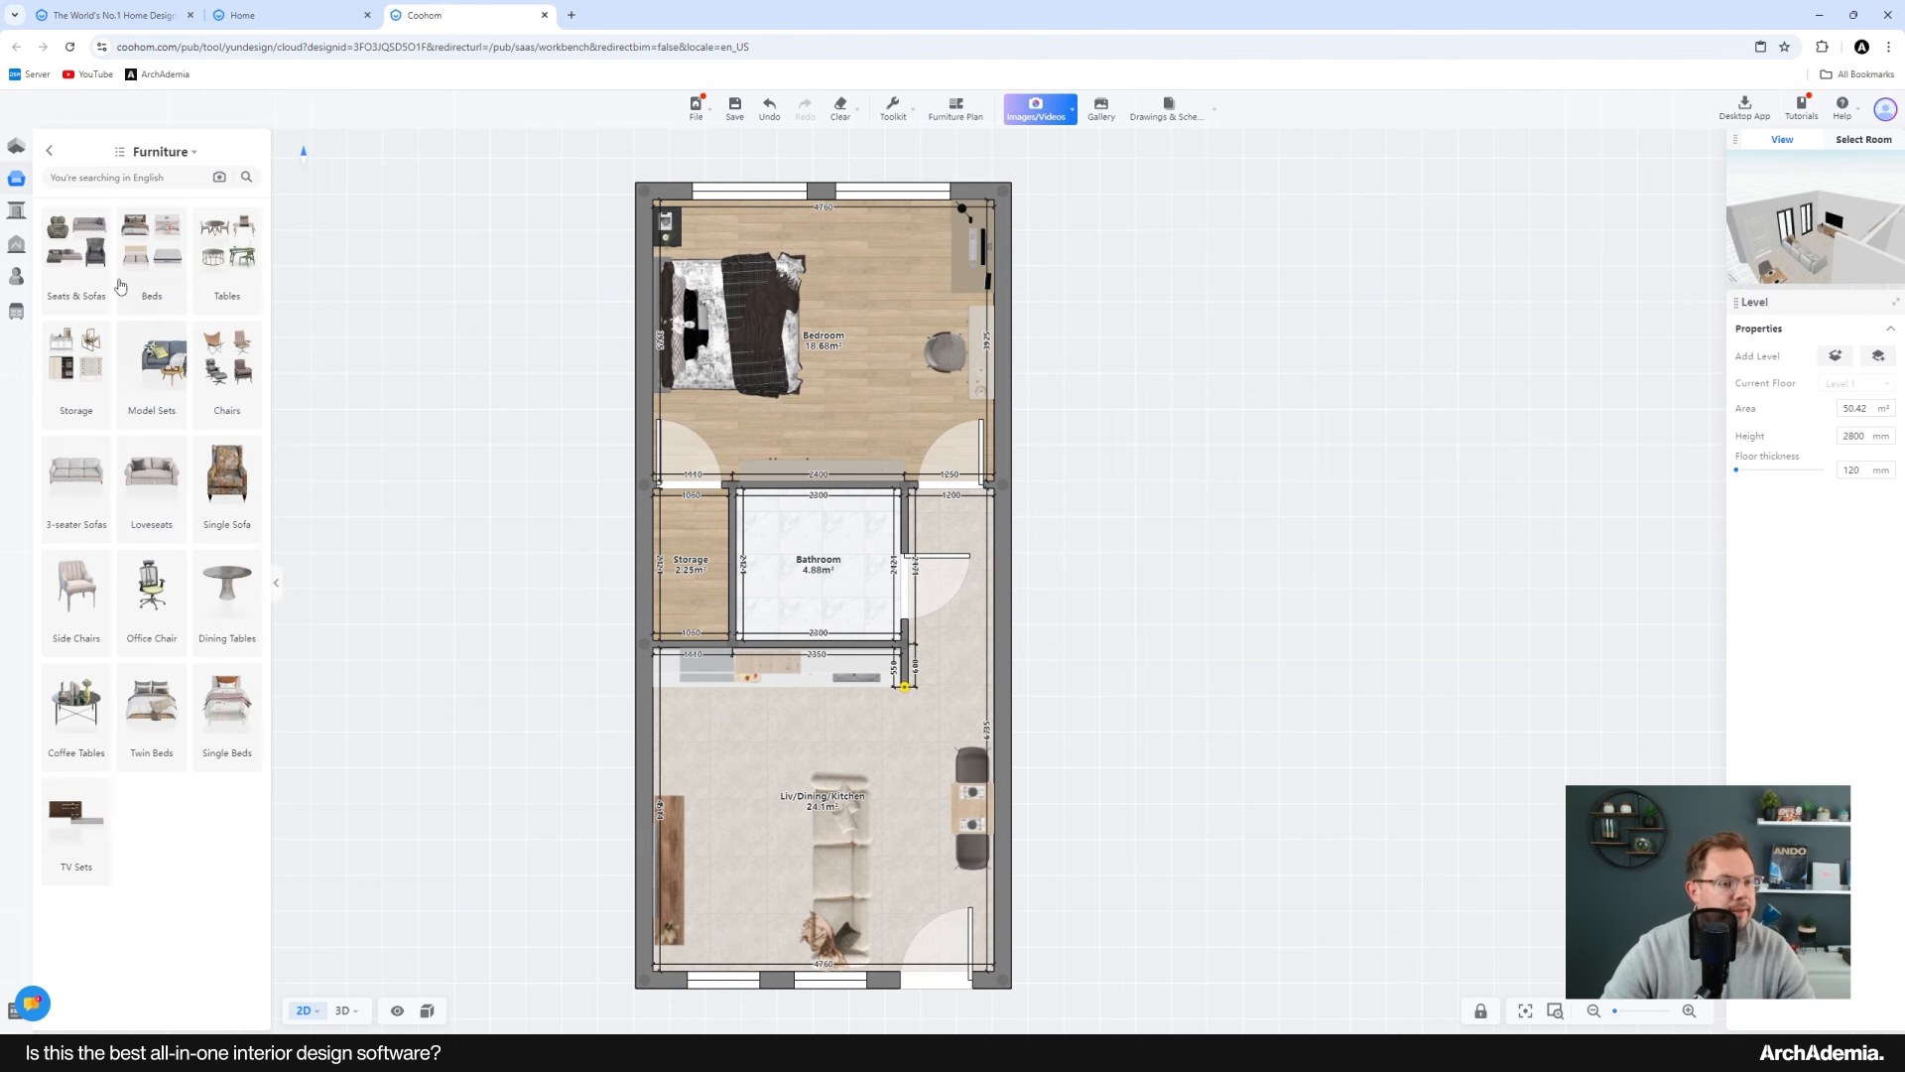
click(88, 376)
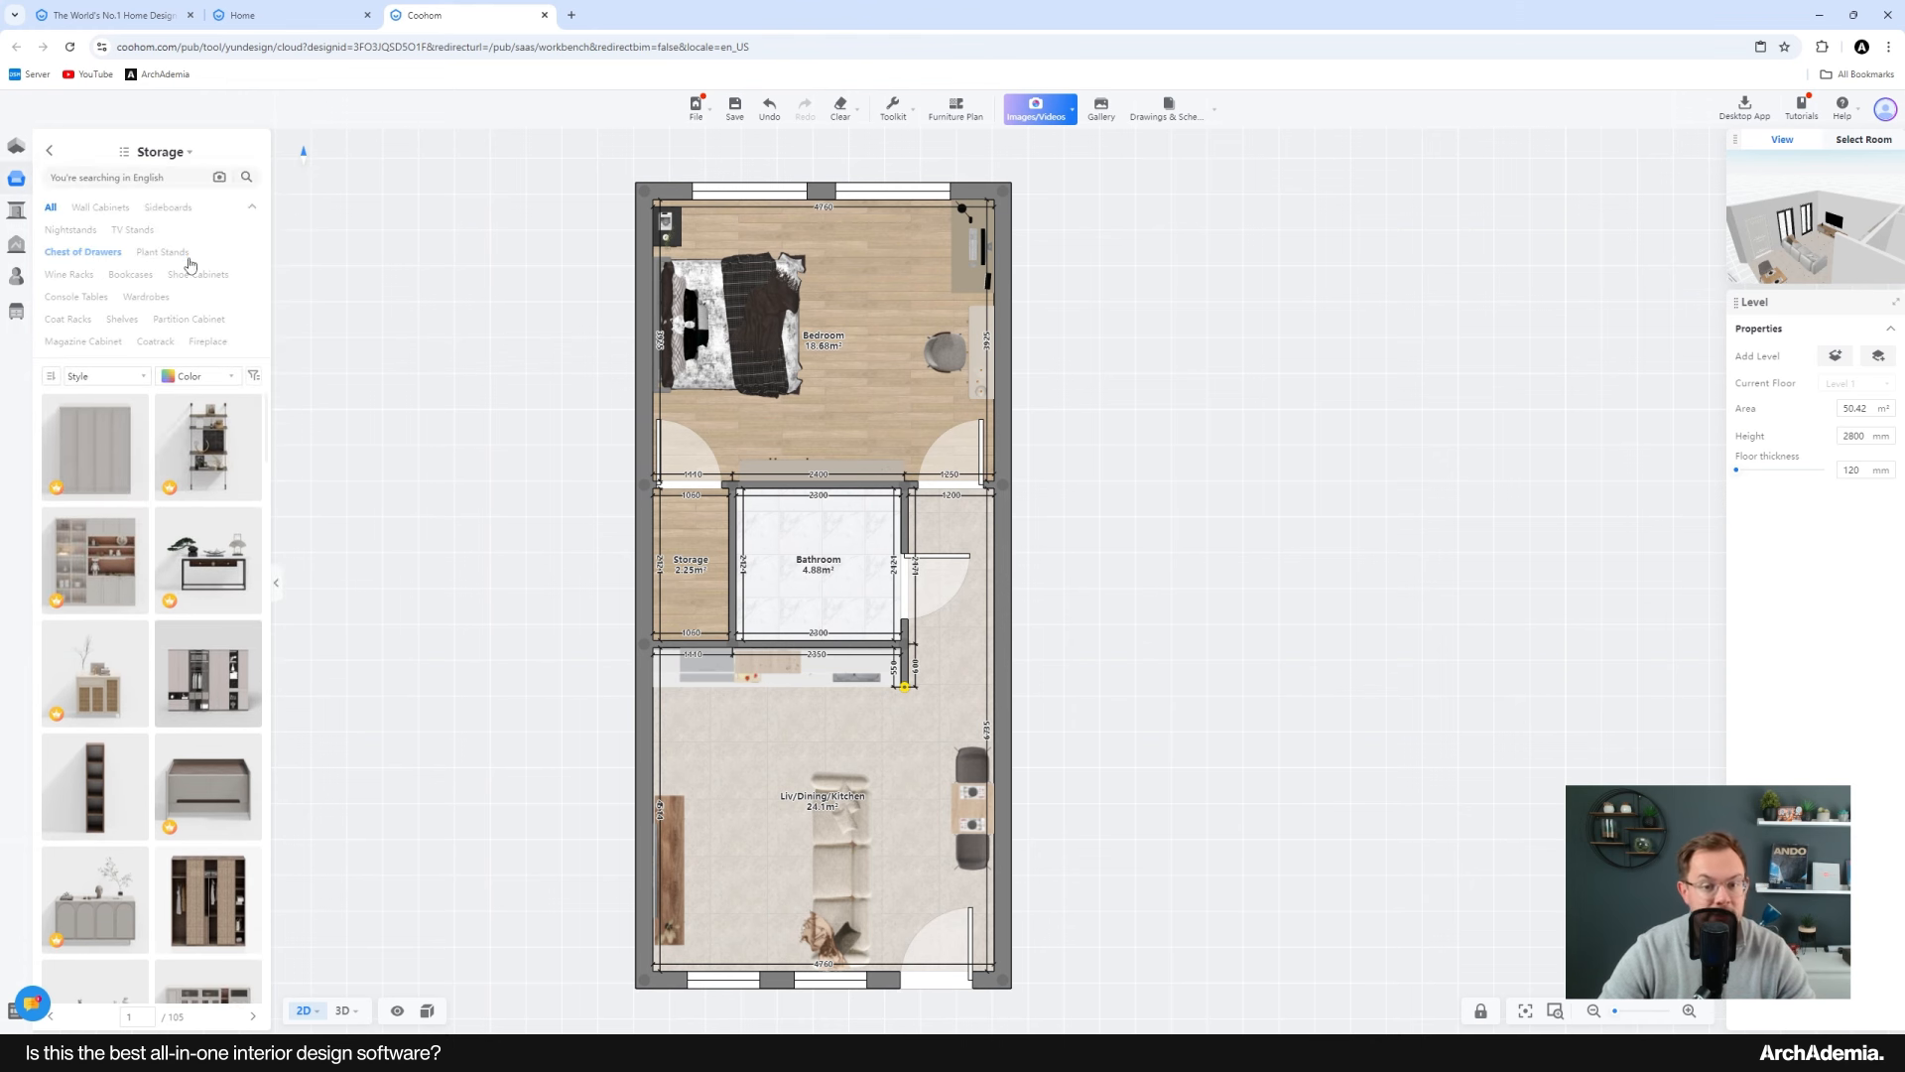
scroll(983, 325, up, 3)
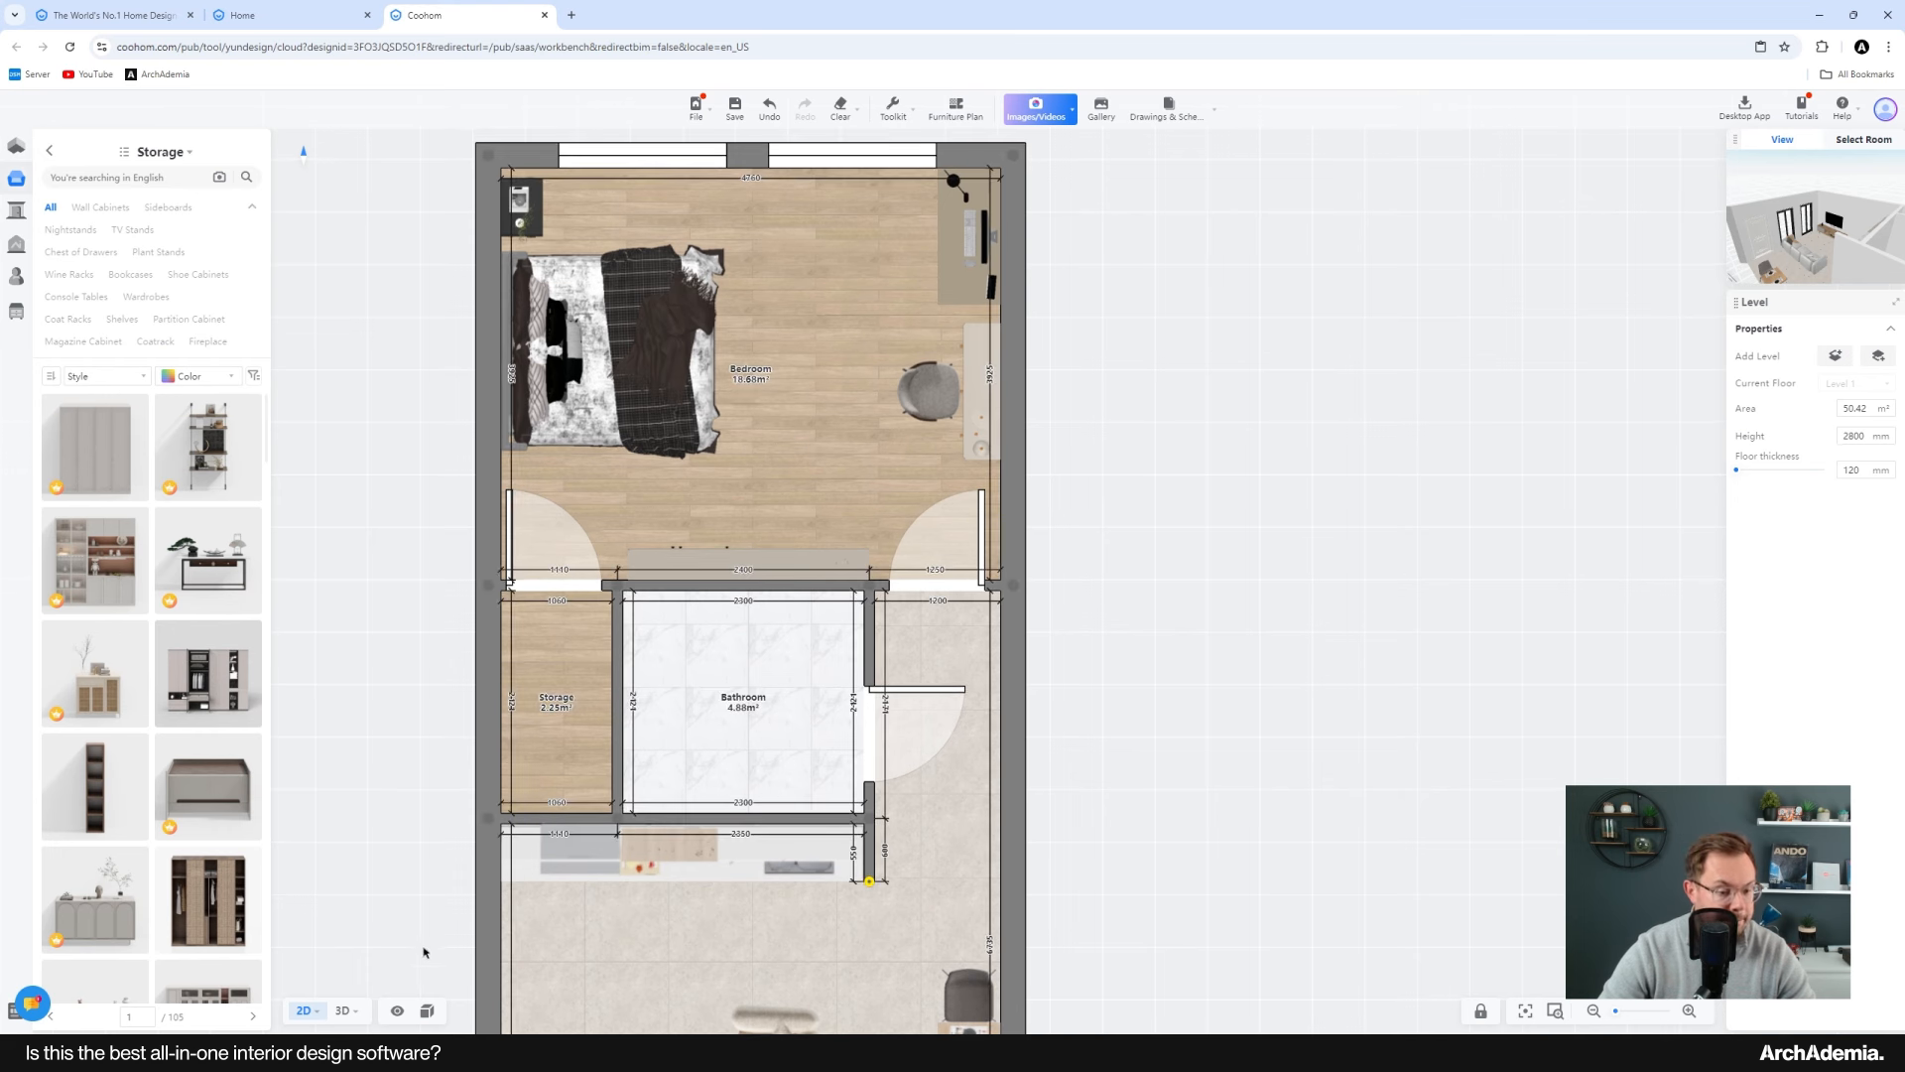
Step: Switch to the 3D view and orbit around the furnished apartment to inspect the living area and bedroom
click(346, 989)
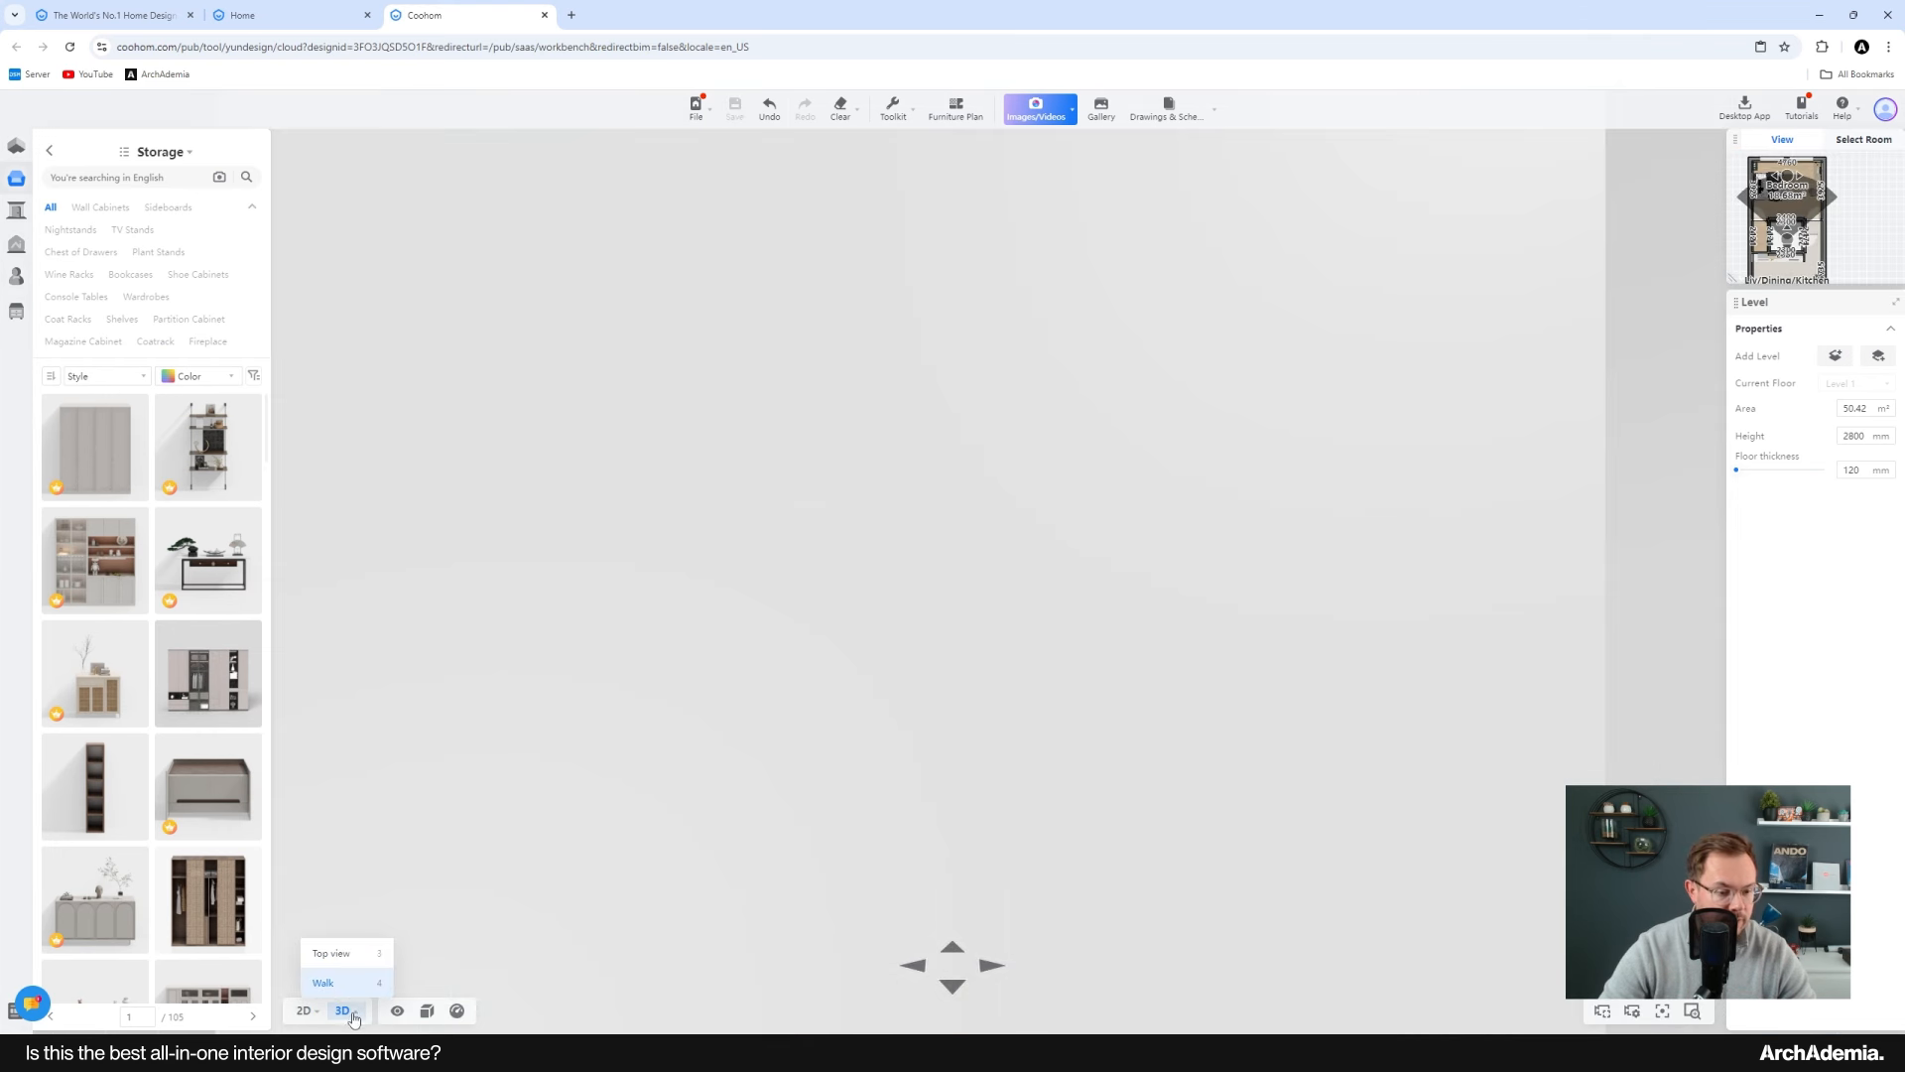
click(338, 954)
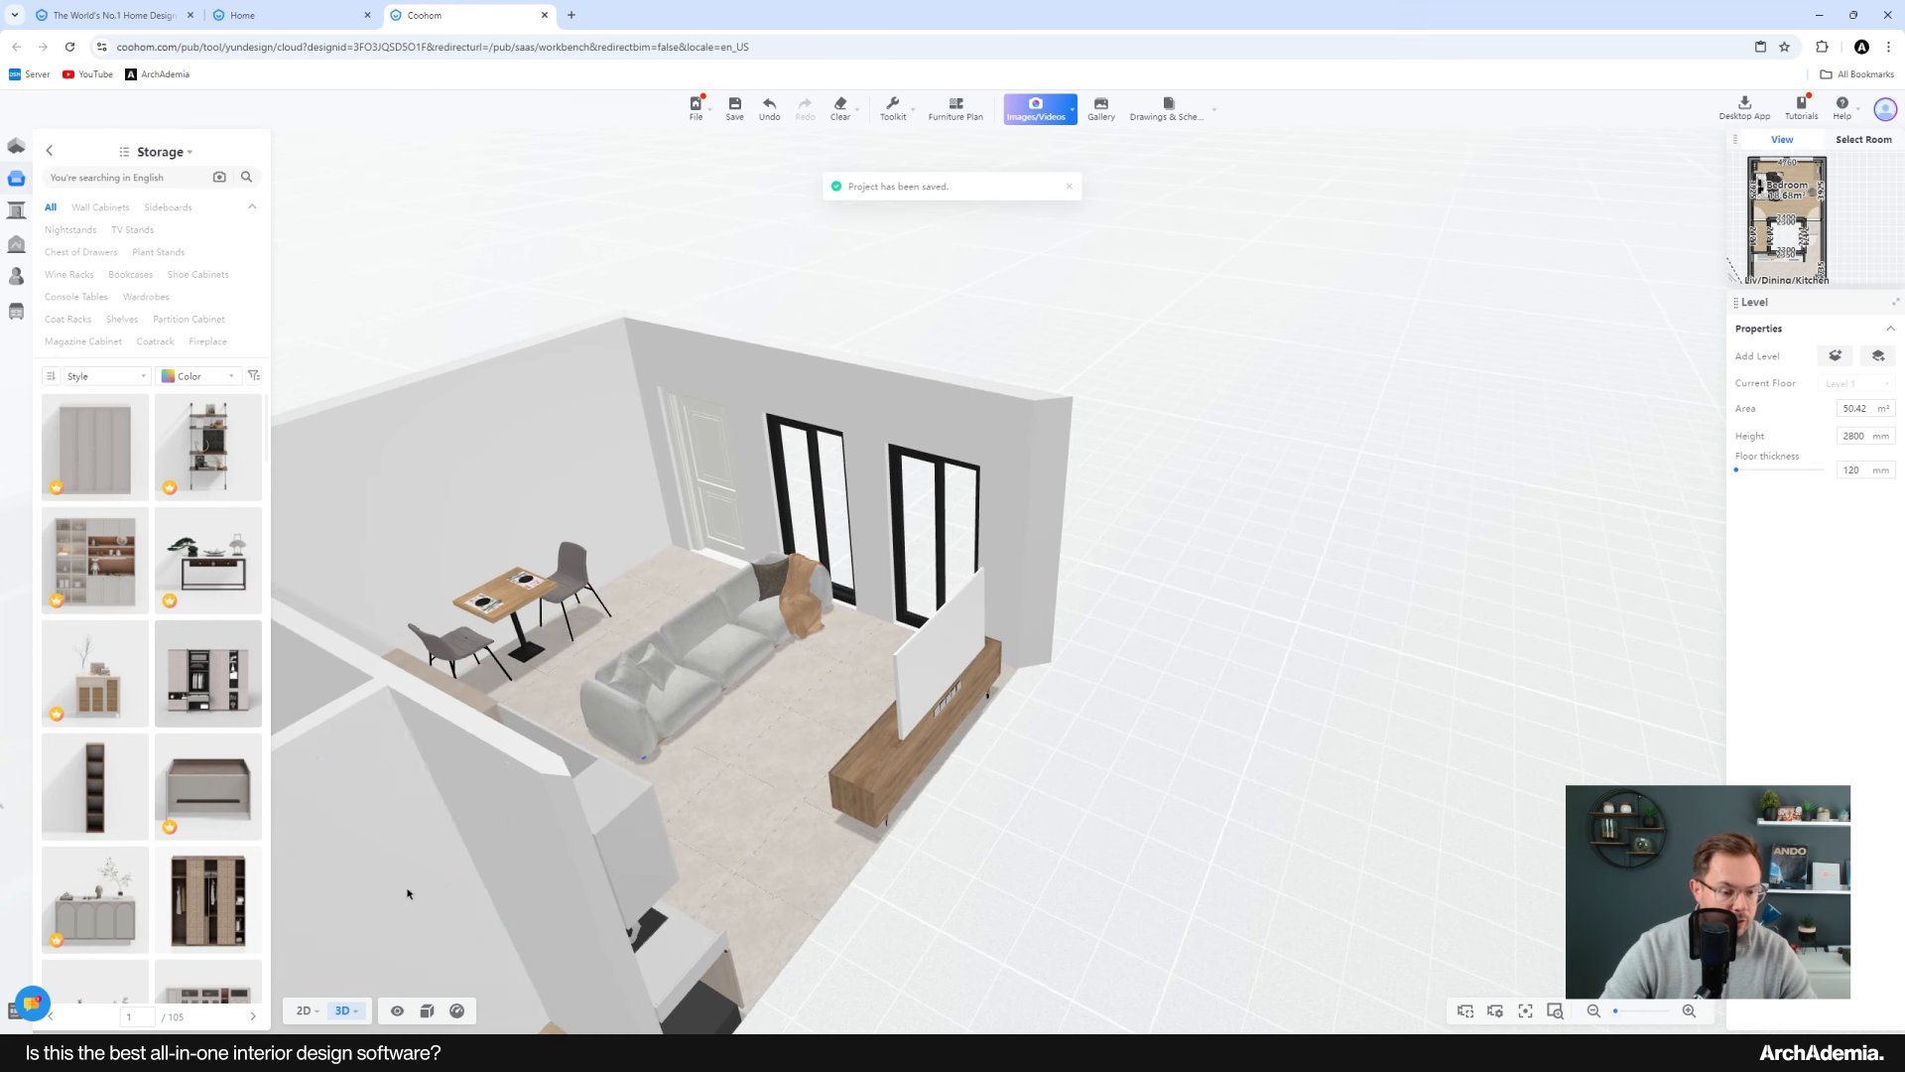
mouse_move(306, 1010)
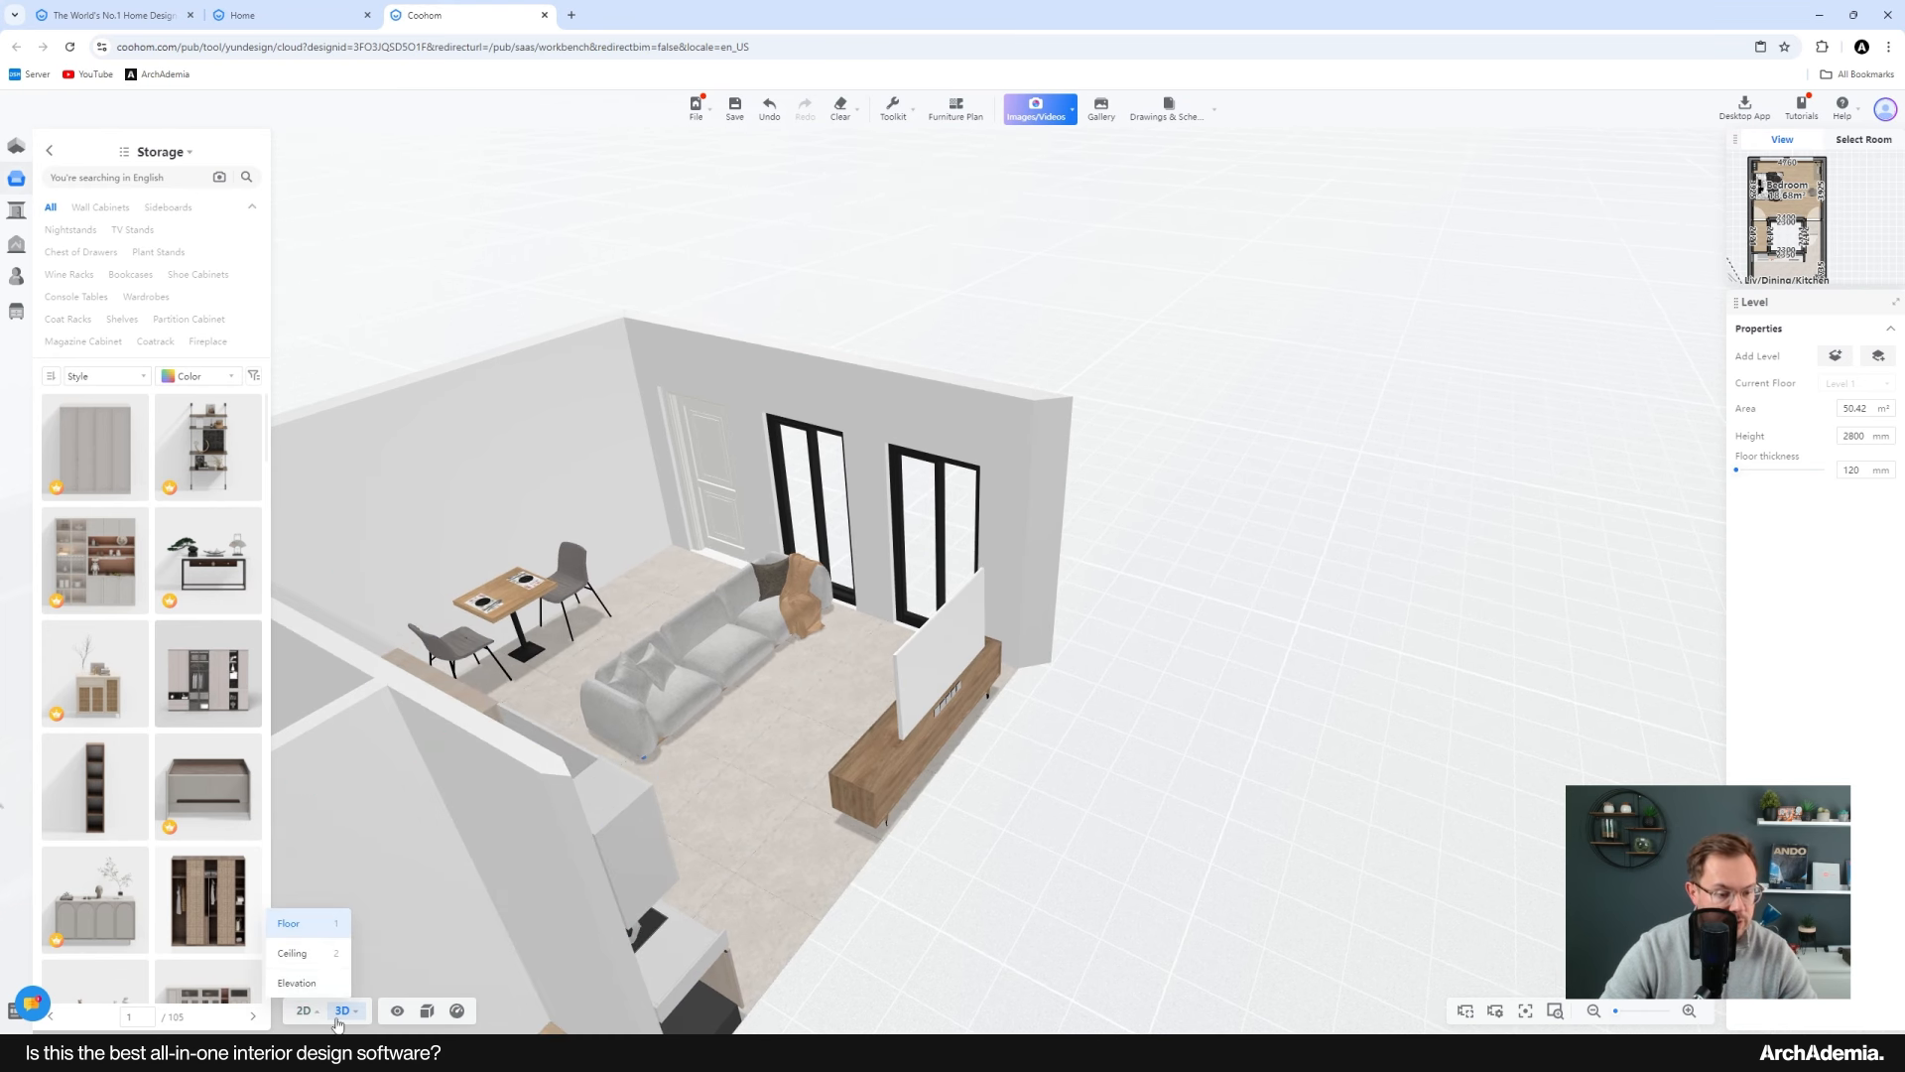
drag(1014, 800, 1409, 412)
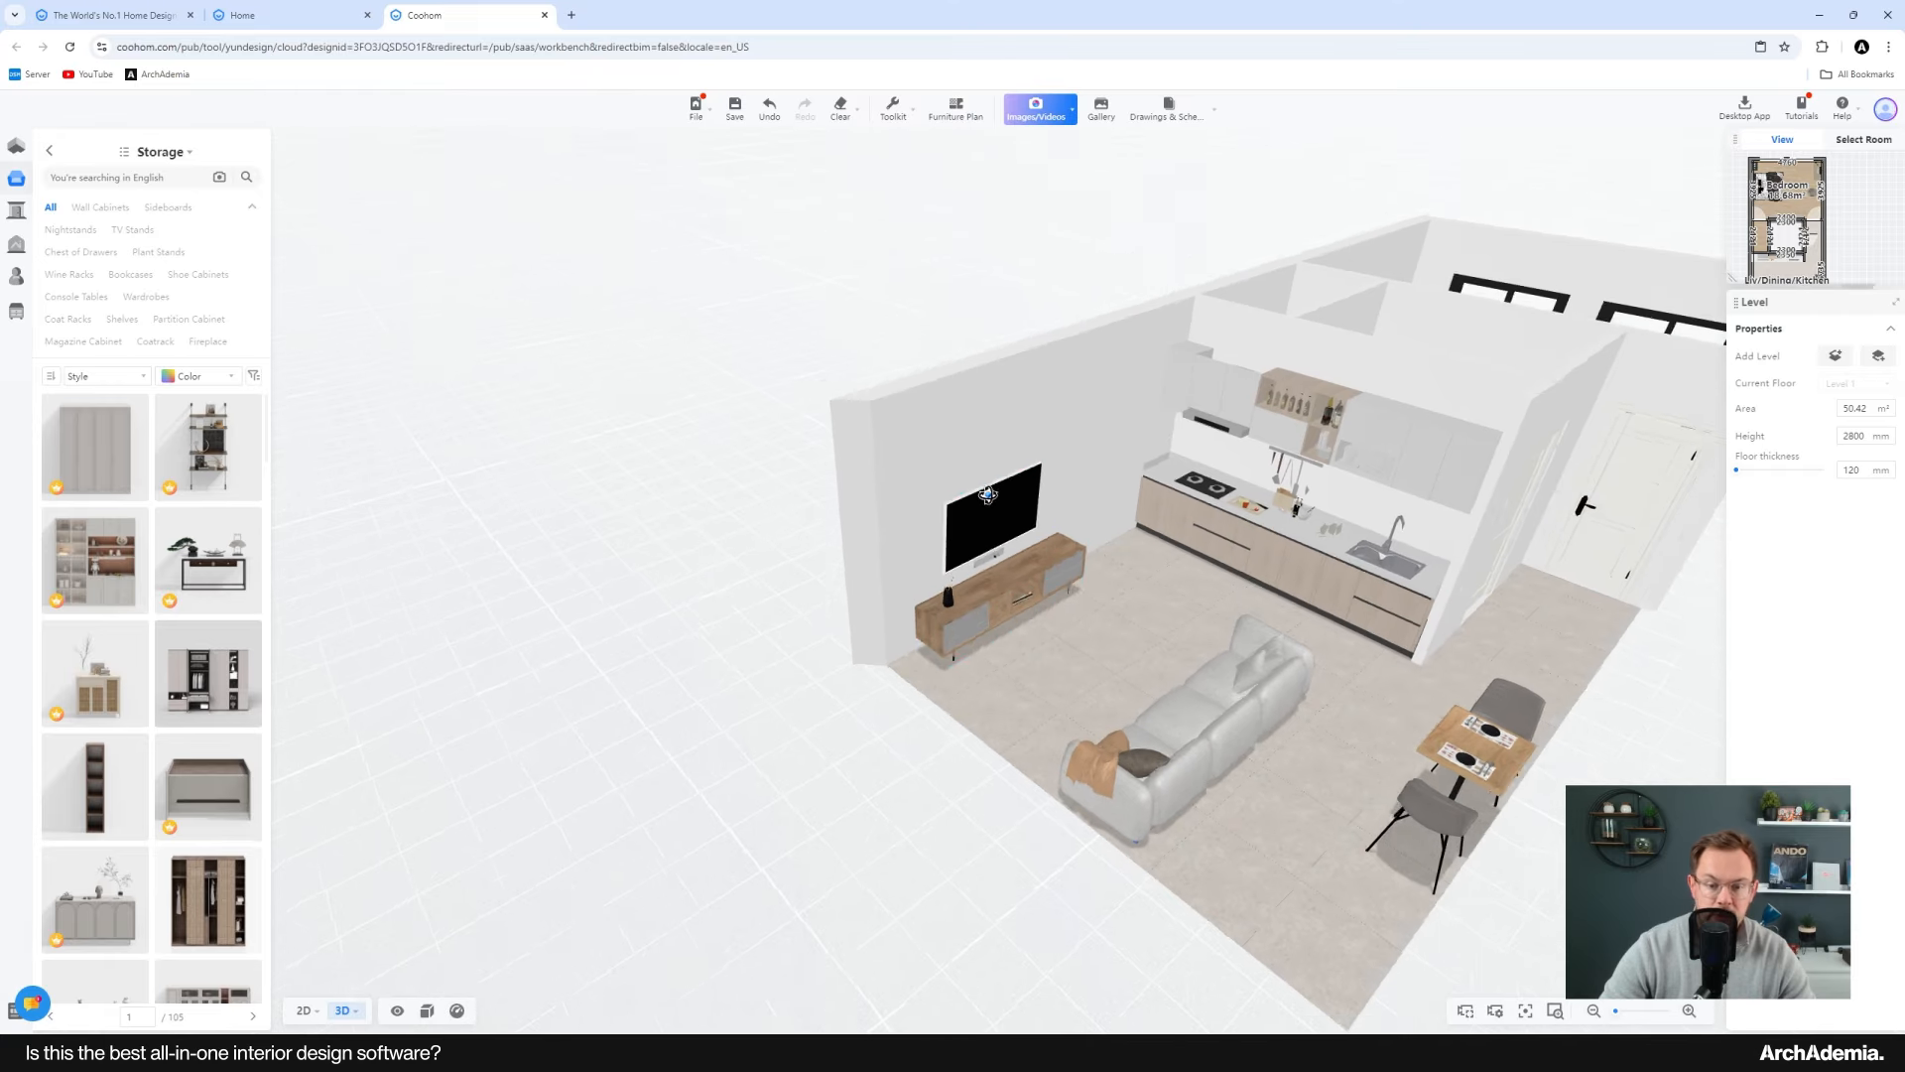
scroll(551, 652, up, 5)
right_drag(551, 652, 1039, 677)
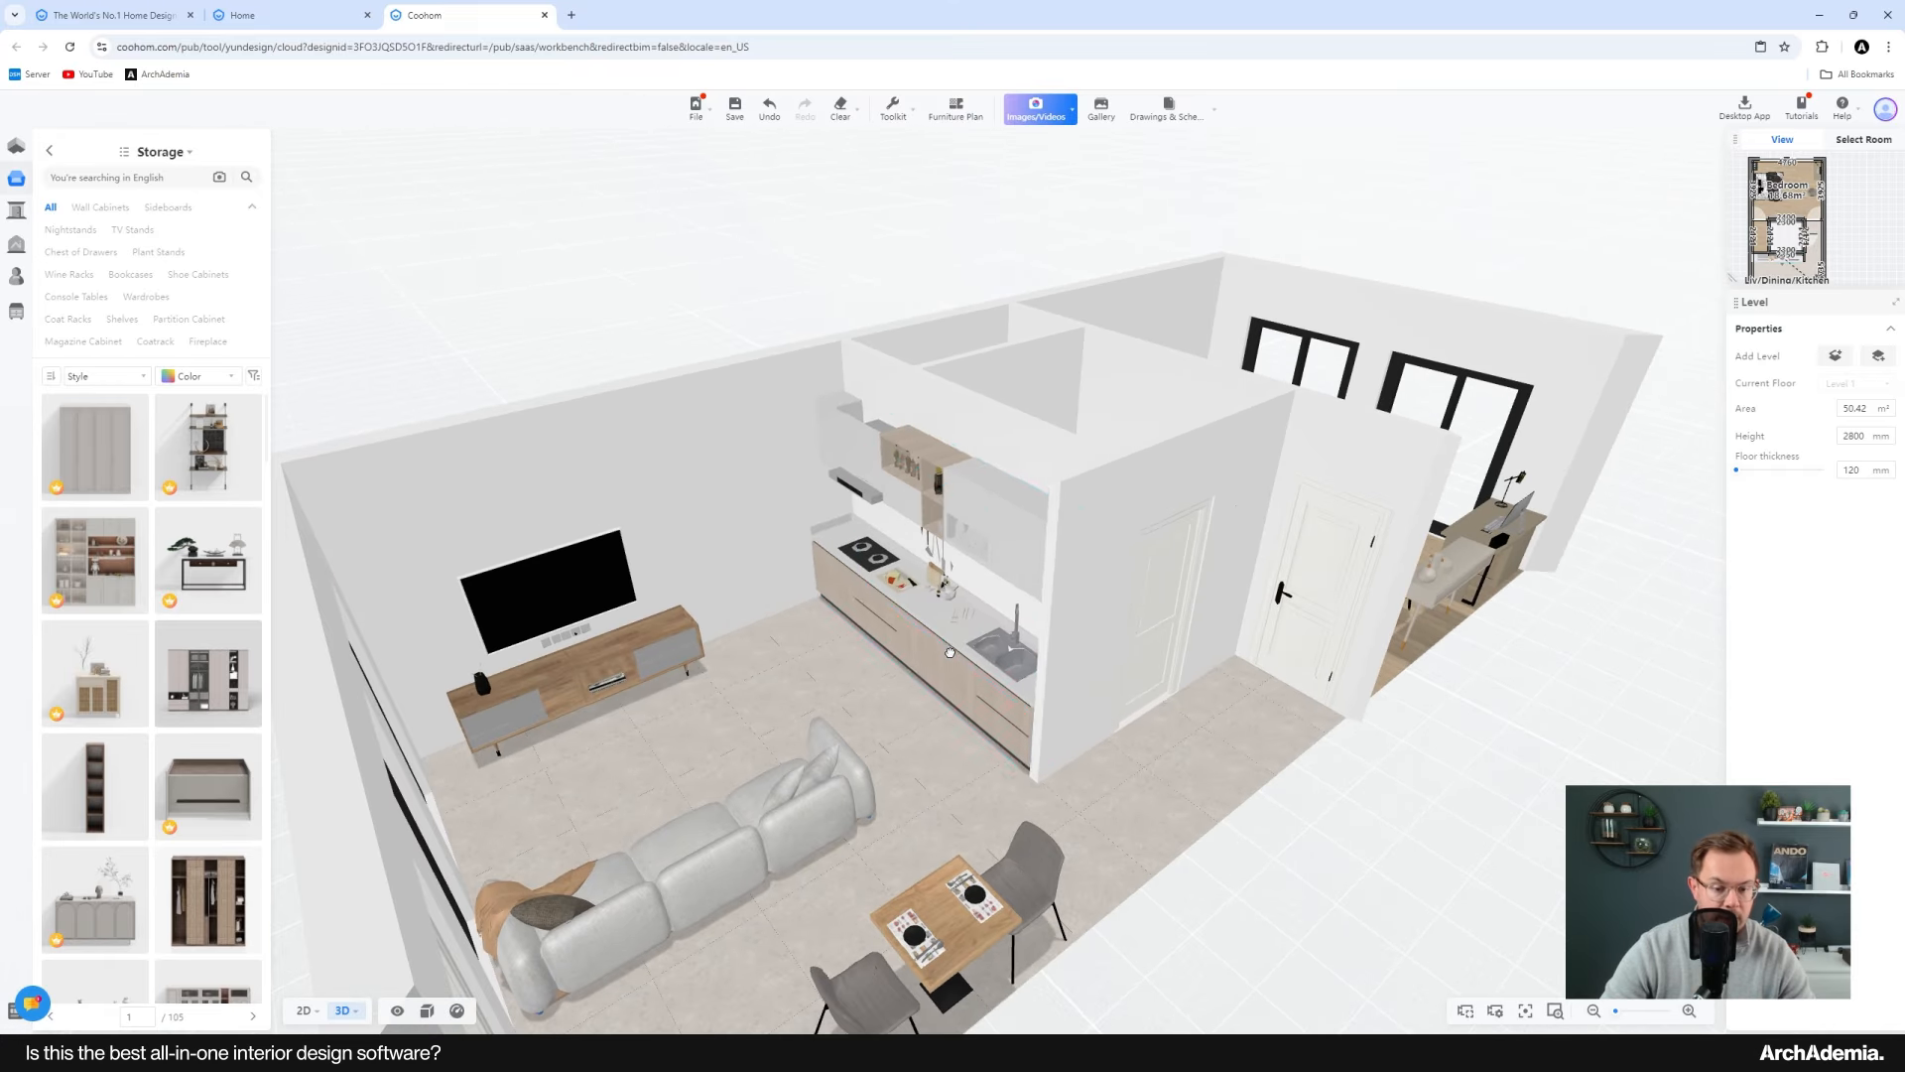
drag(1039, 677, 756, 627)
click(1027, 628)
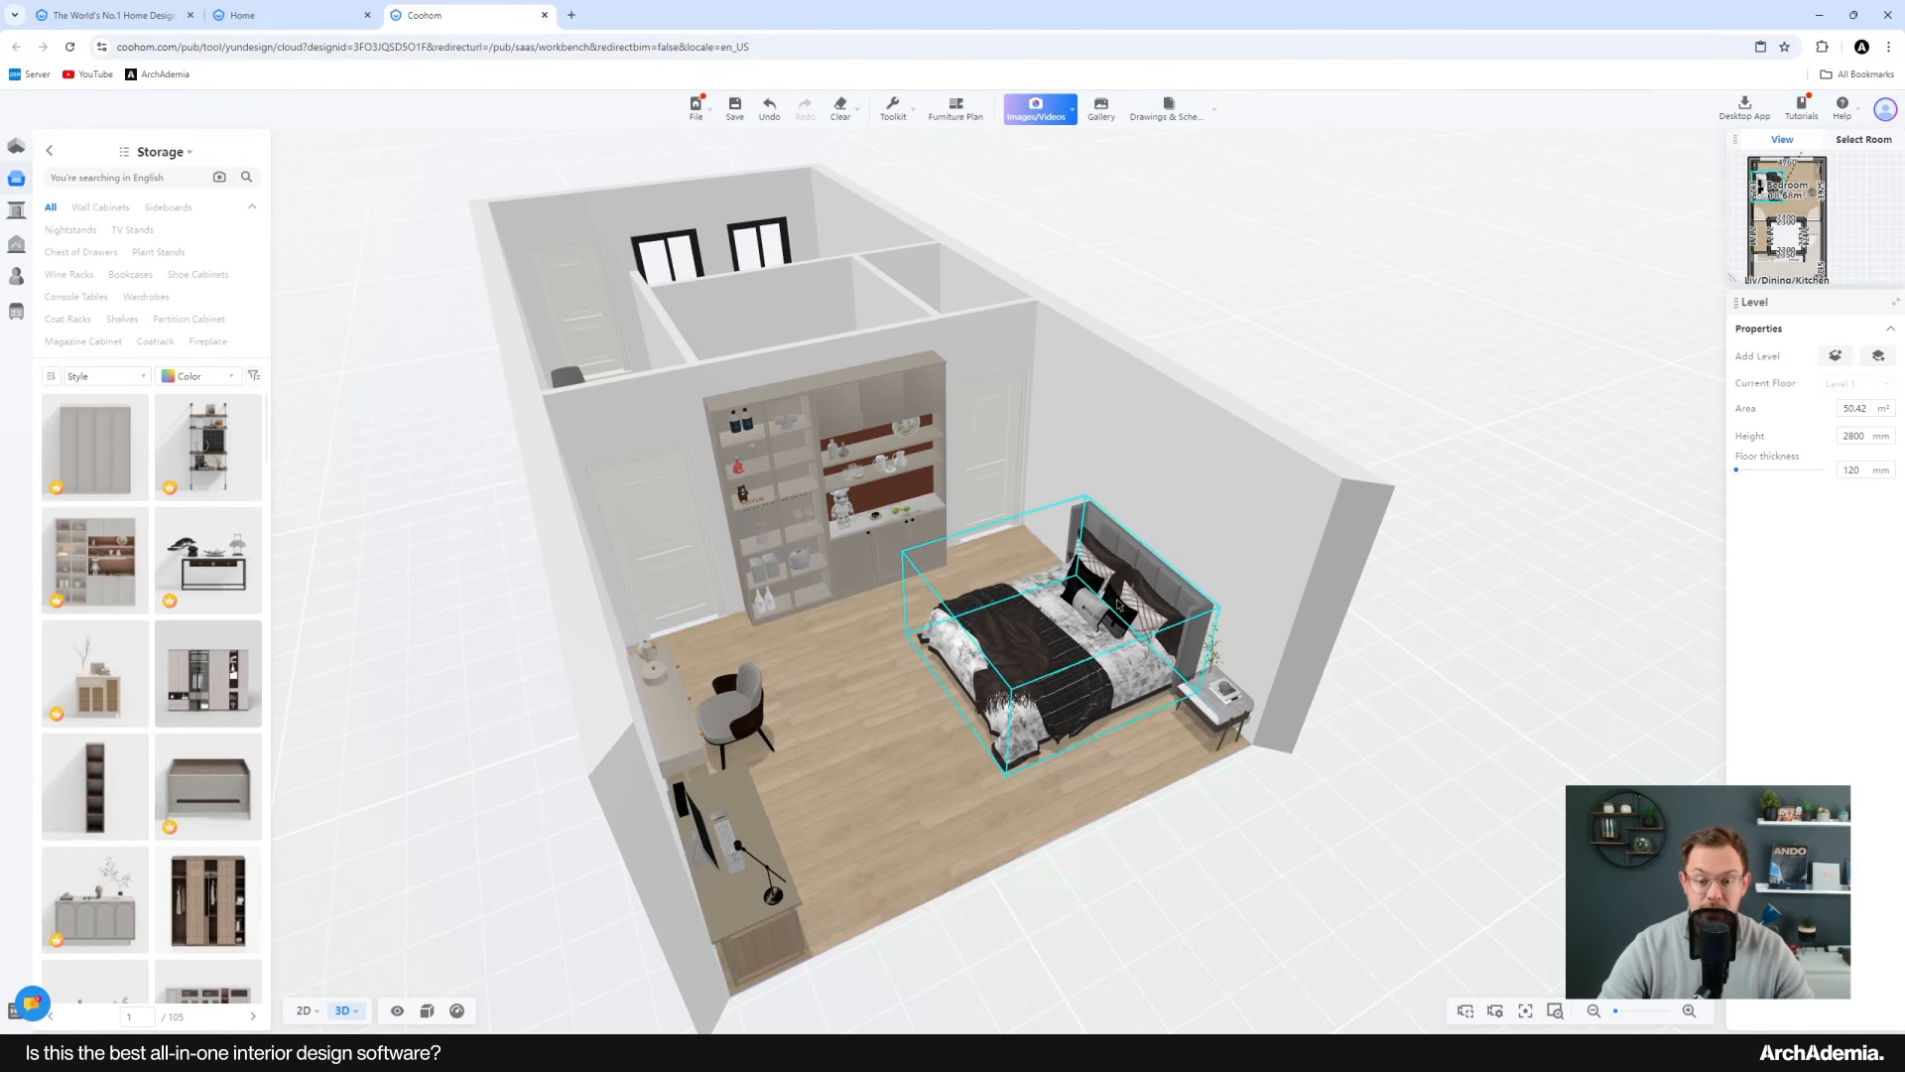
Step: Zoom in and orbit around the bedroom in 3D to inspect the bed, desk and shelving
scroll(1028, 627, up, 3)
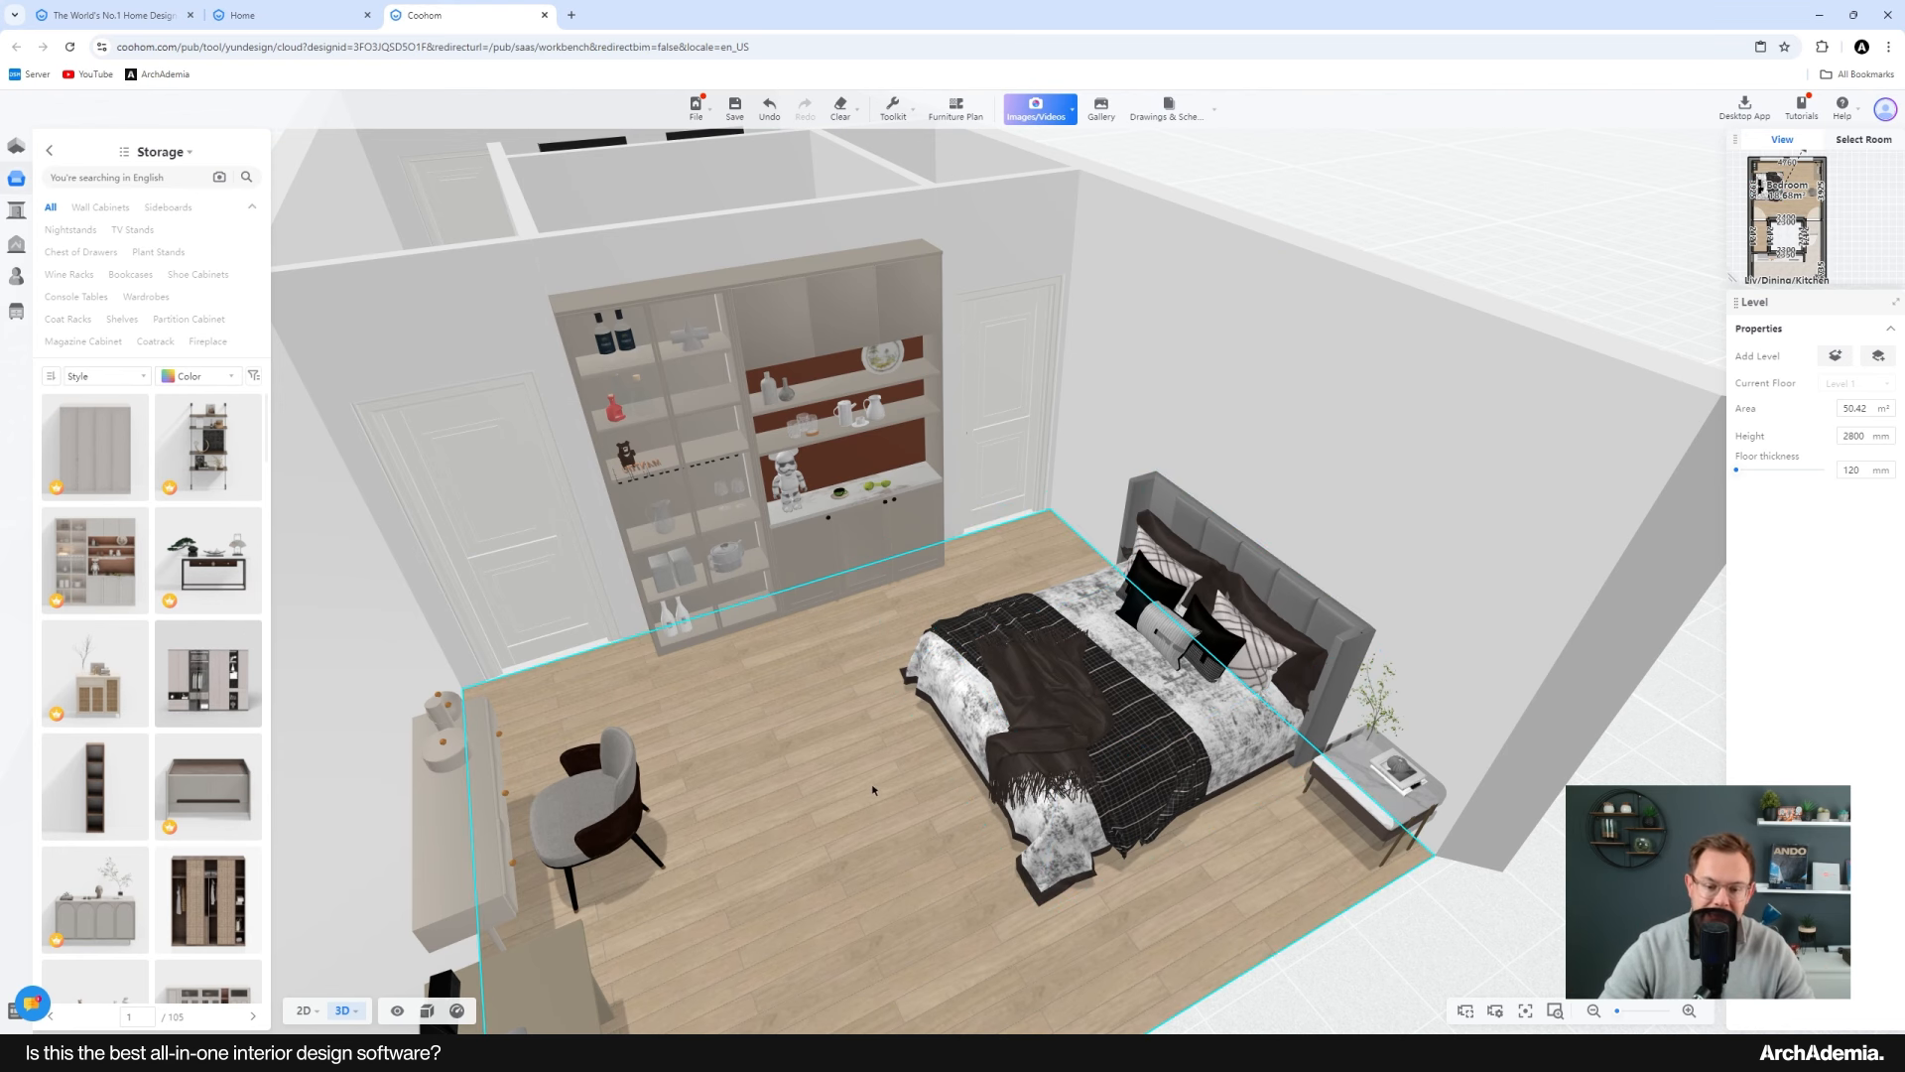
drag(865, 796, 1006, 770)
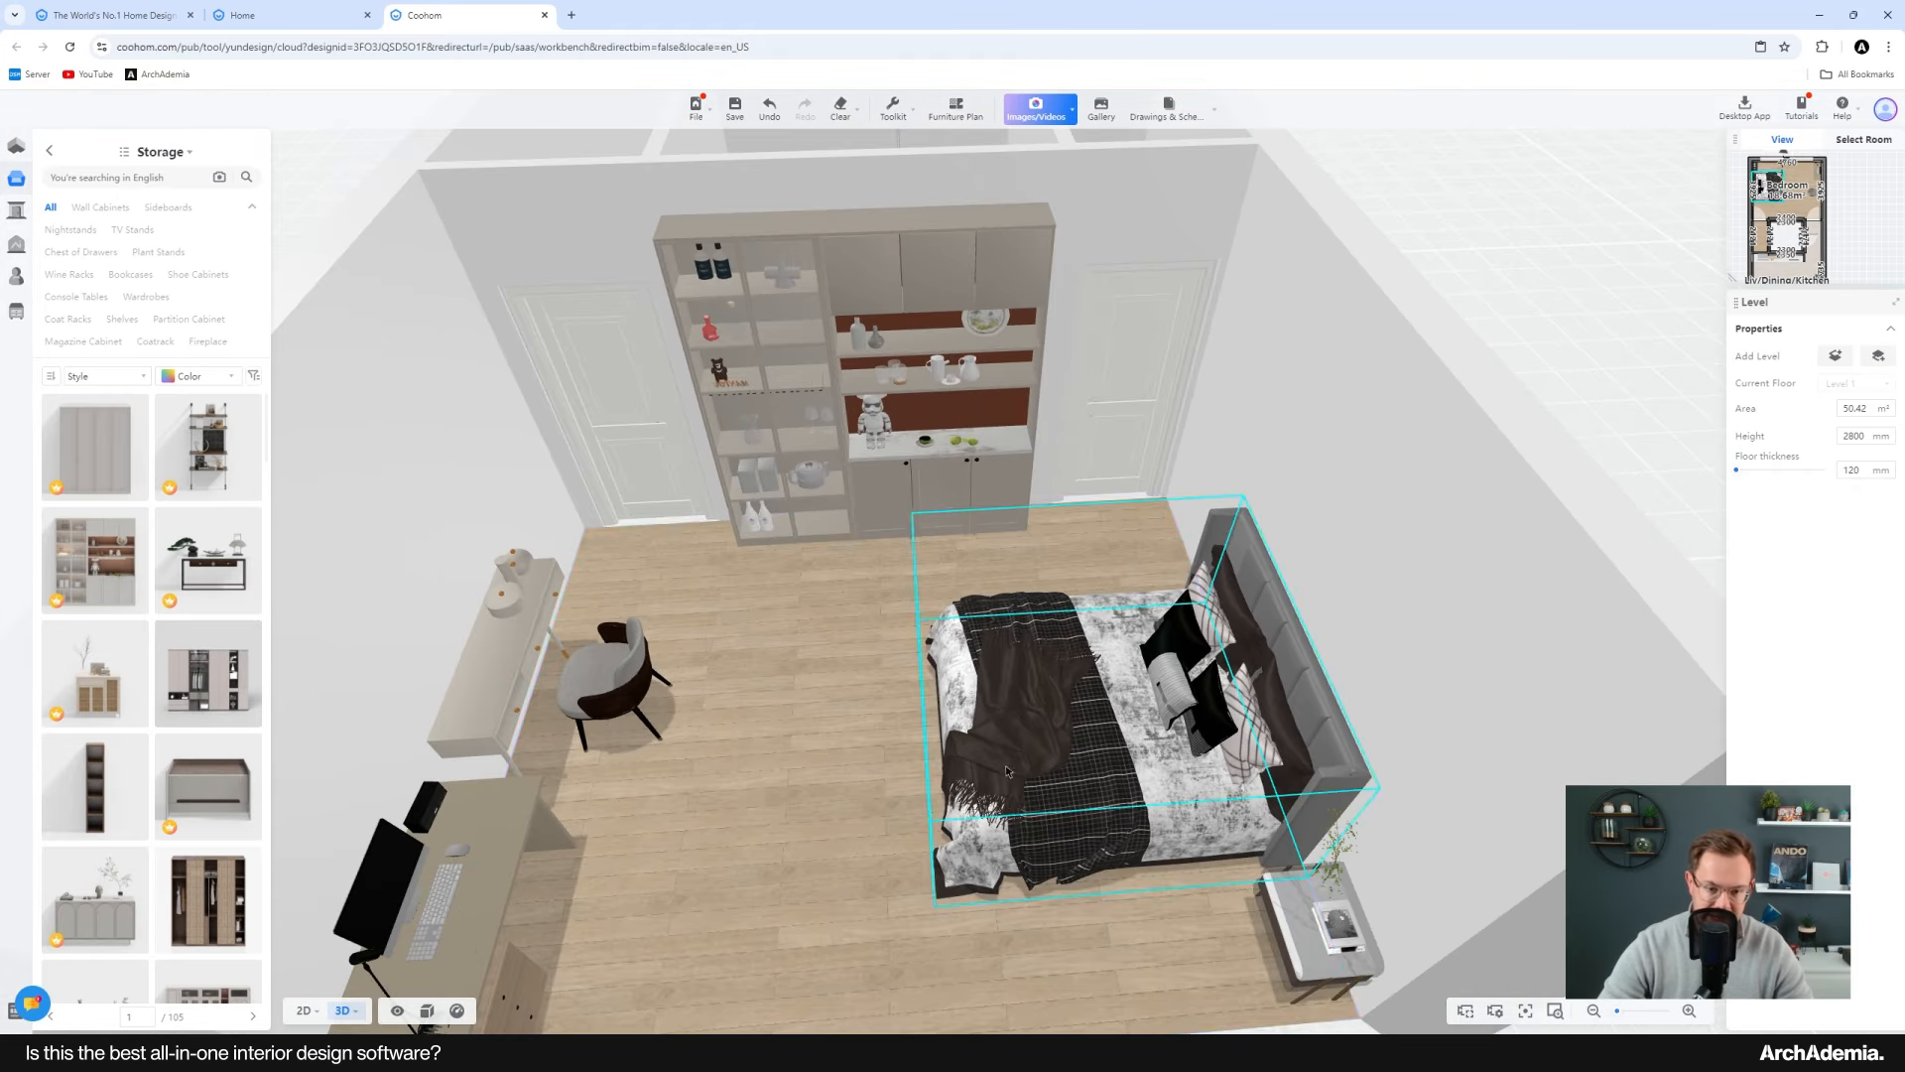
scroll(1006, 770, down, 5)
drag(850, 784, 1151, 779)
drag(583, 782, 684, 797)
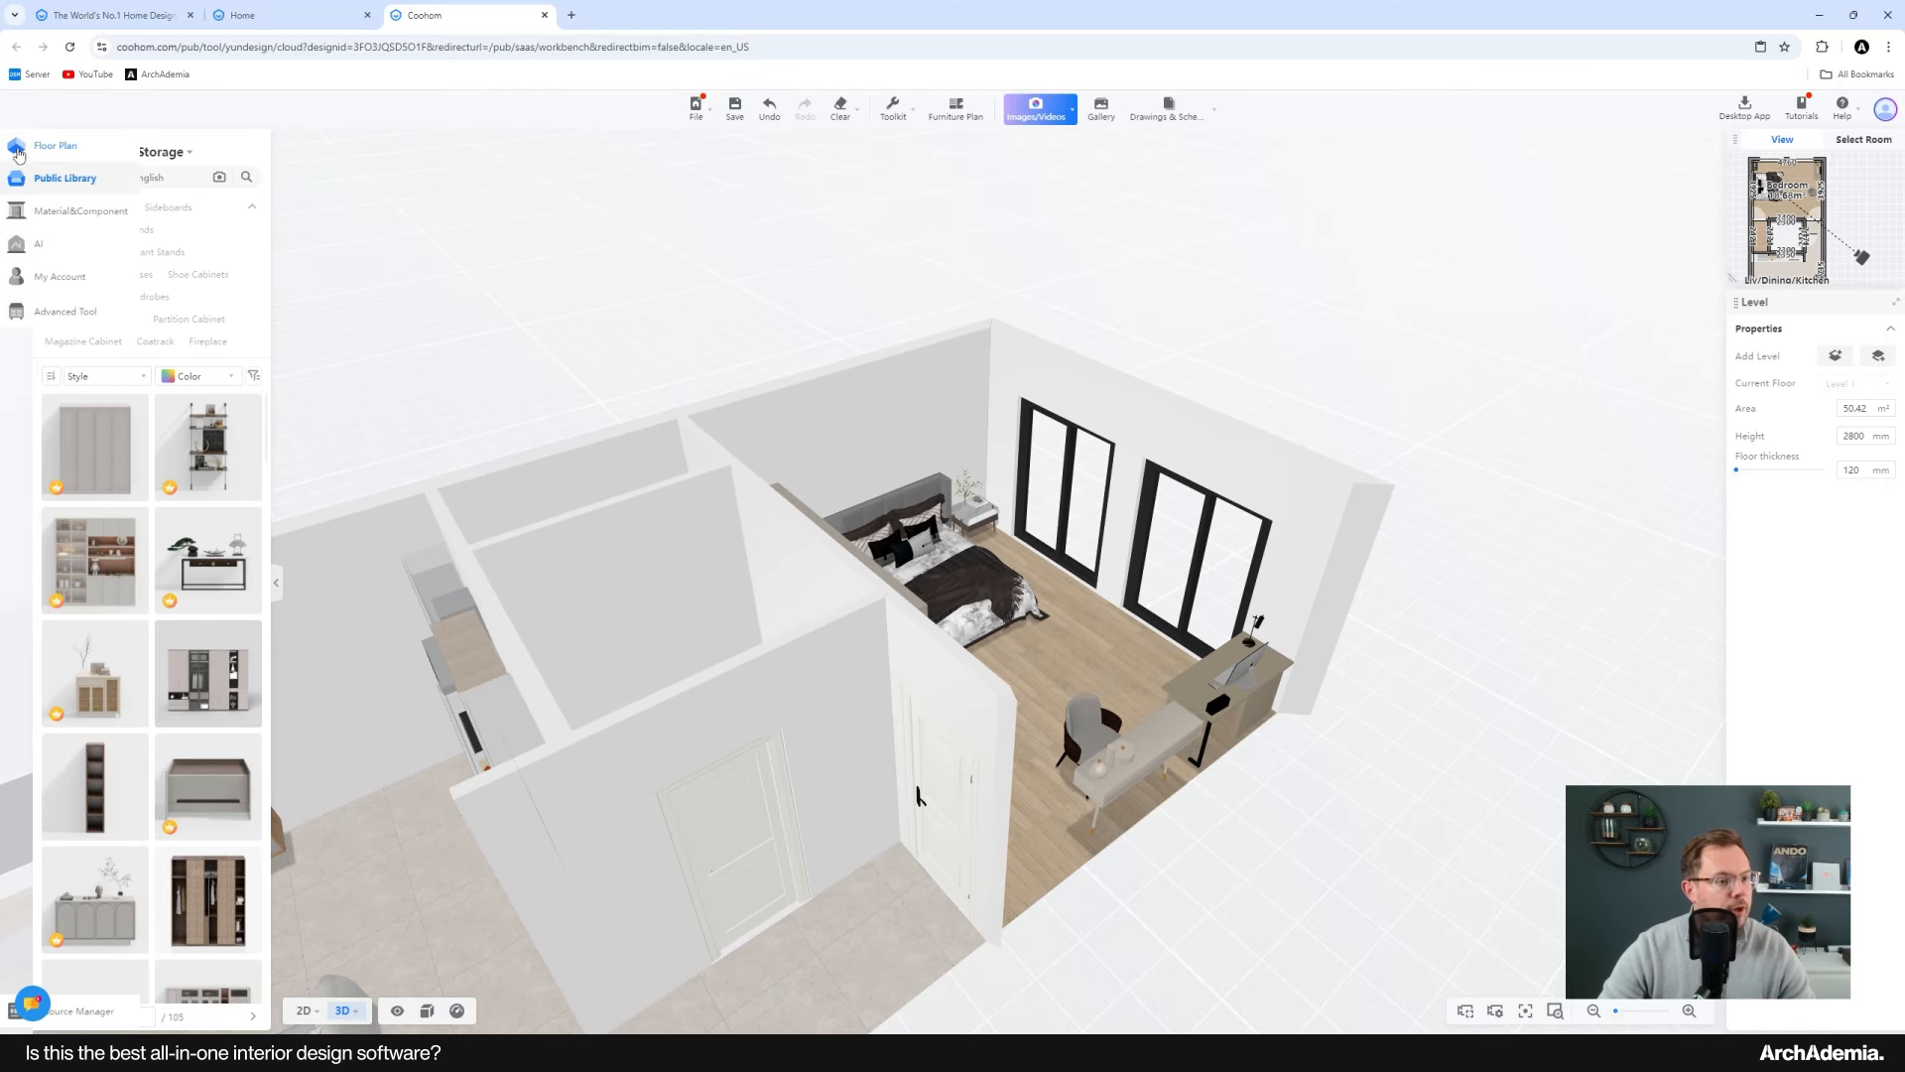
Step: Return to the 2D plan and place a shower enclosure from the Bathroom Shower Screen/Door library in the bathroom
click(16, 147)
middle_drag(706, 705, 752, 598)
scroll(752, 597, up, 3)
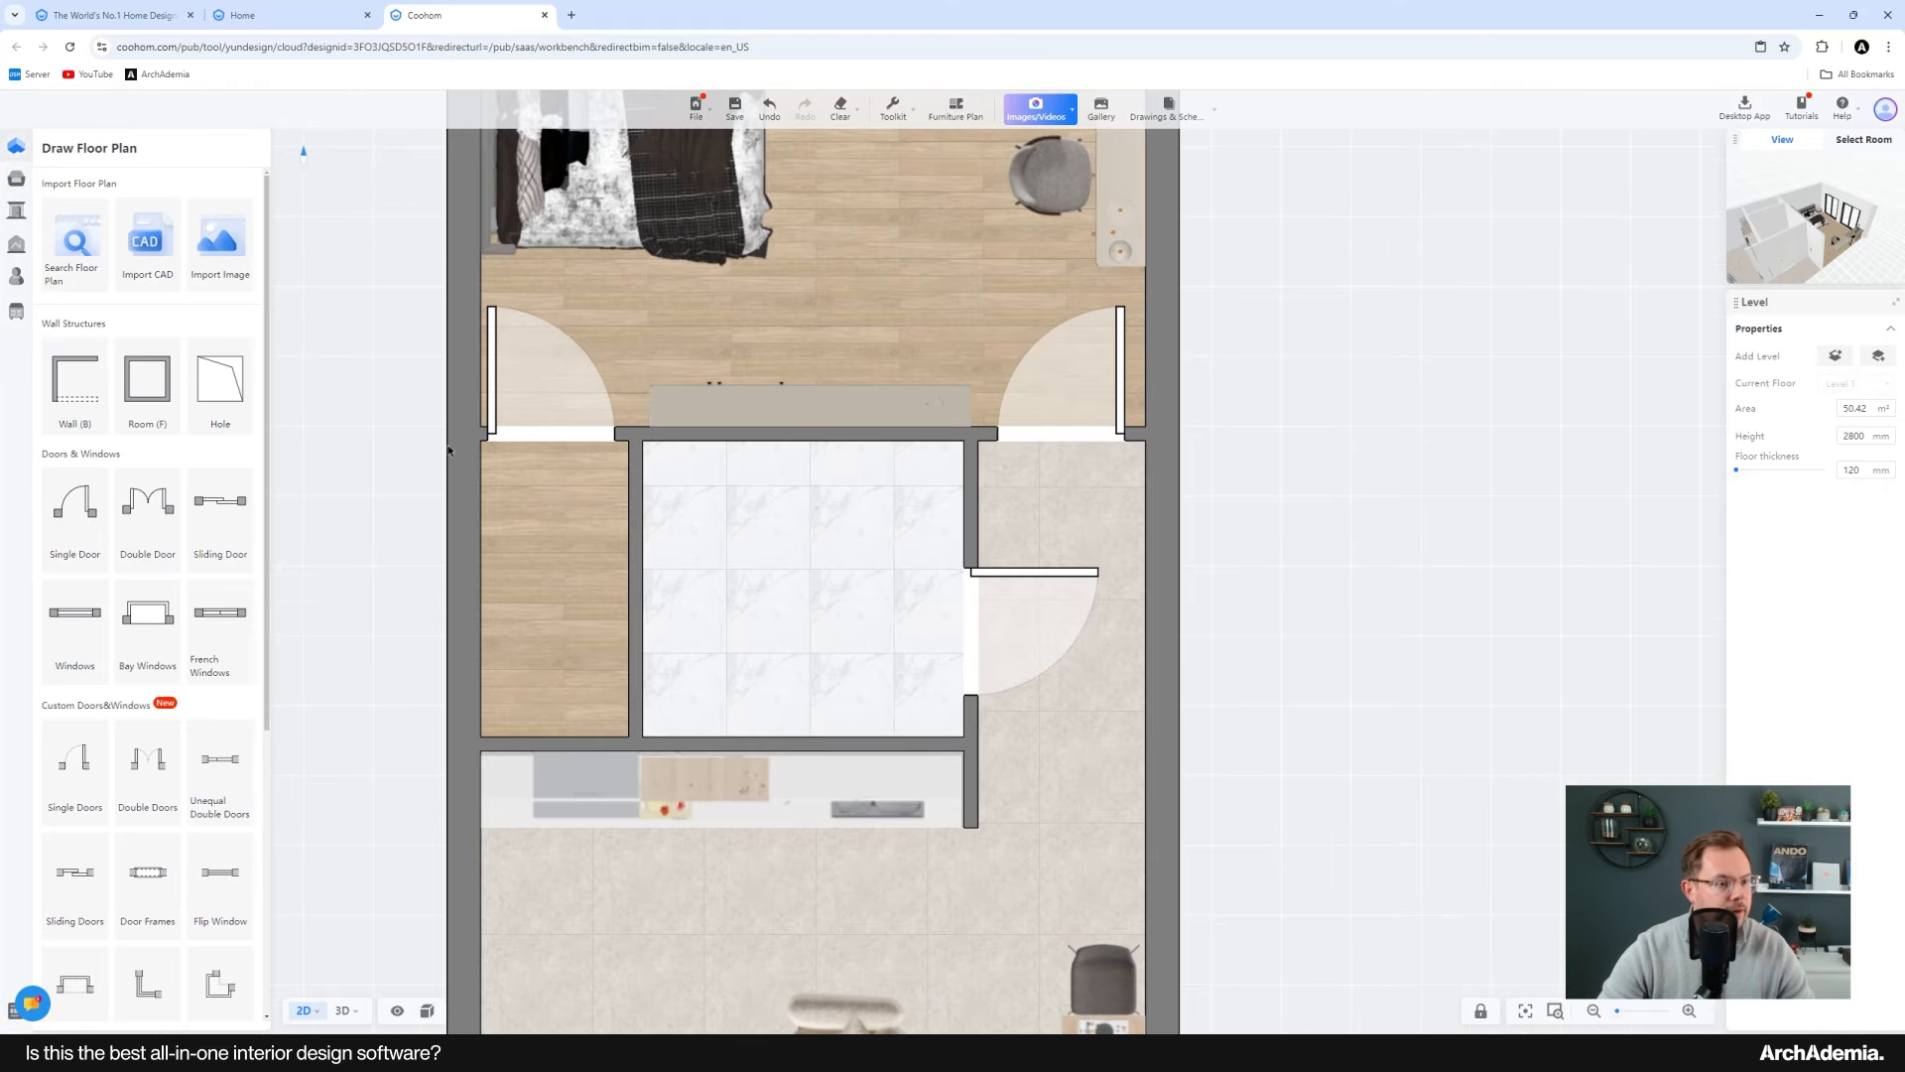
click(74, 188)
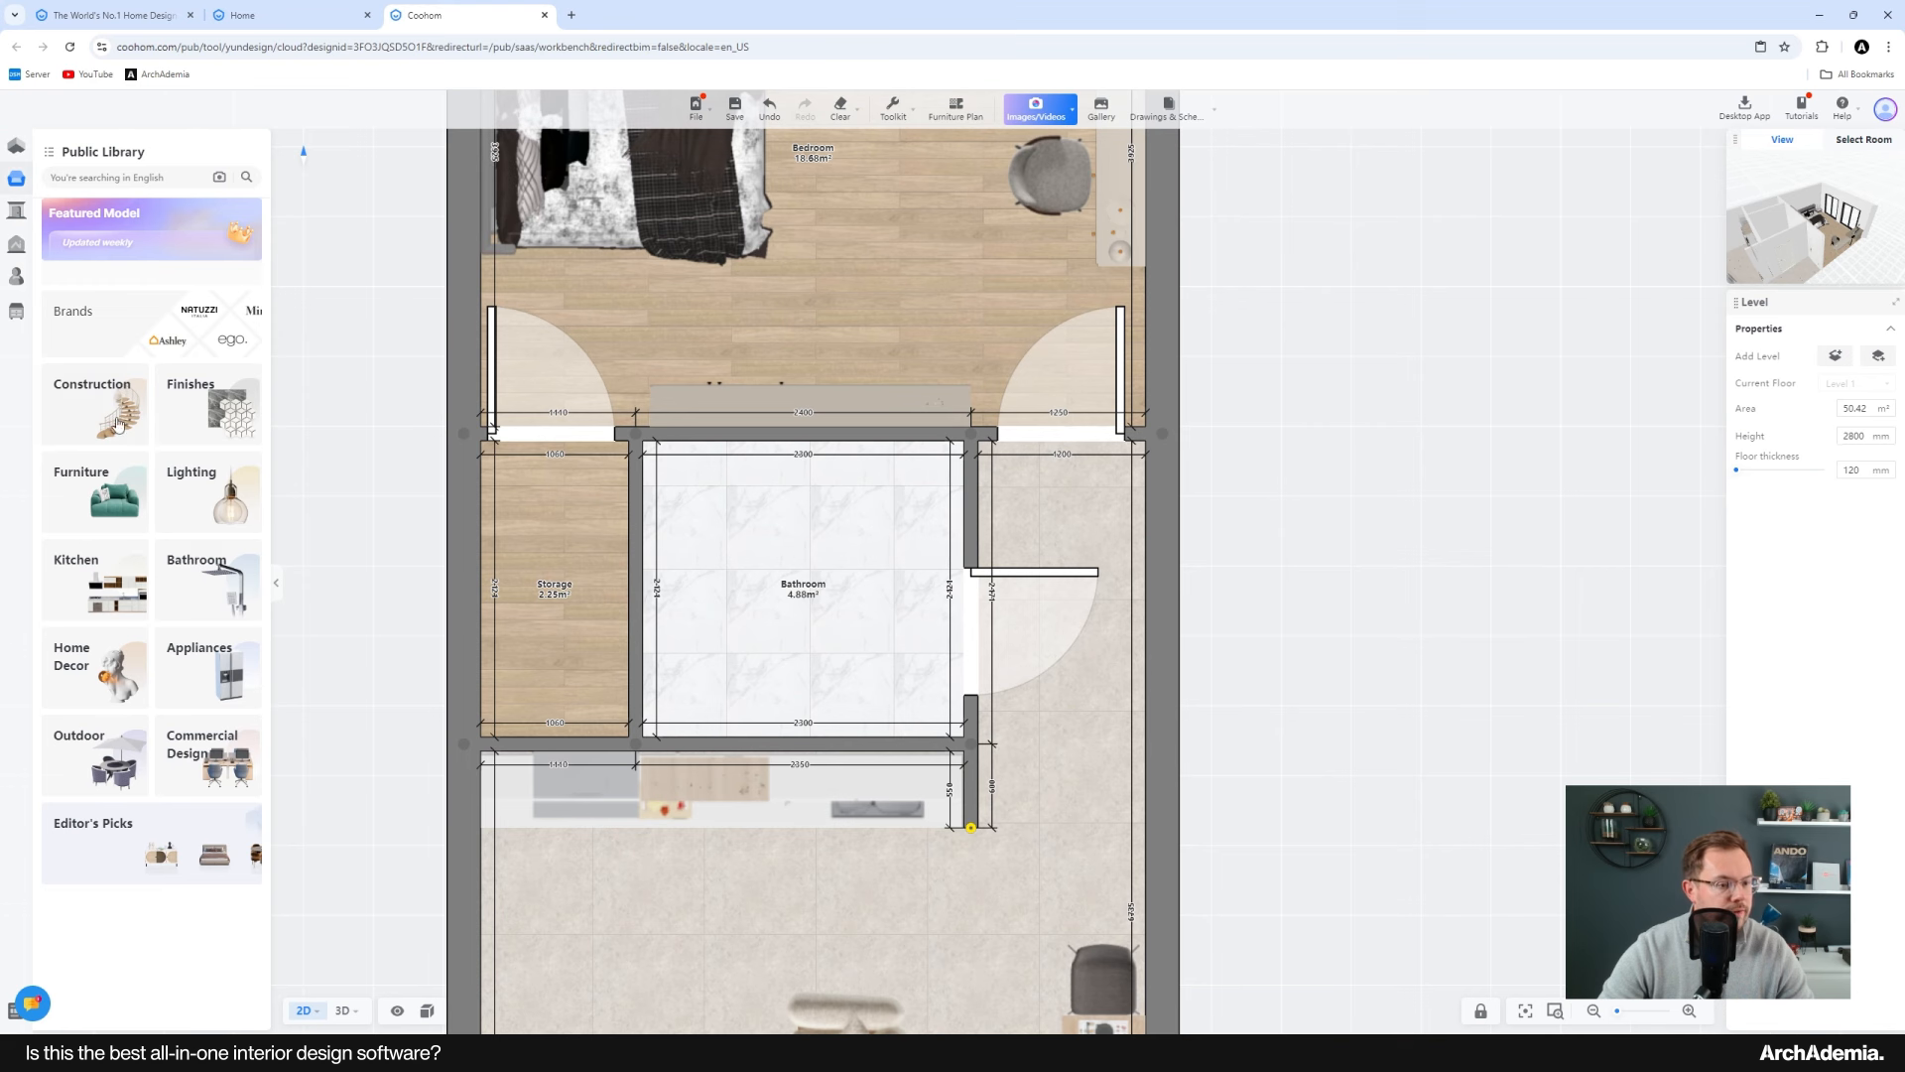
click(191, 601)
scroll(795, 668, up, 3)
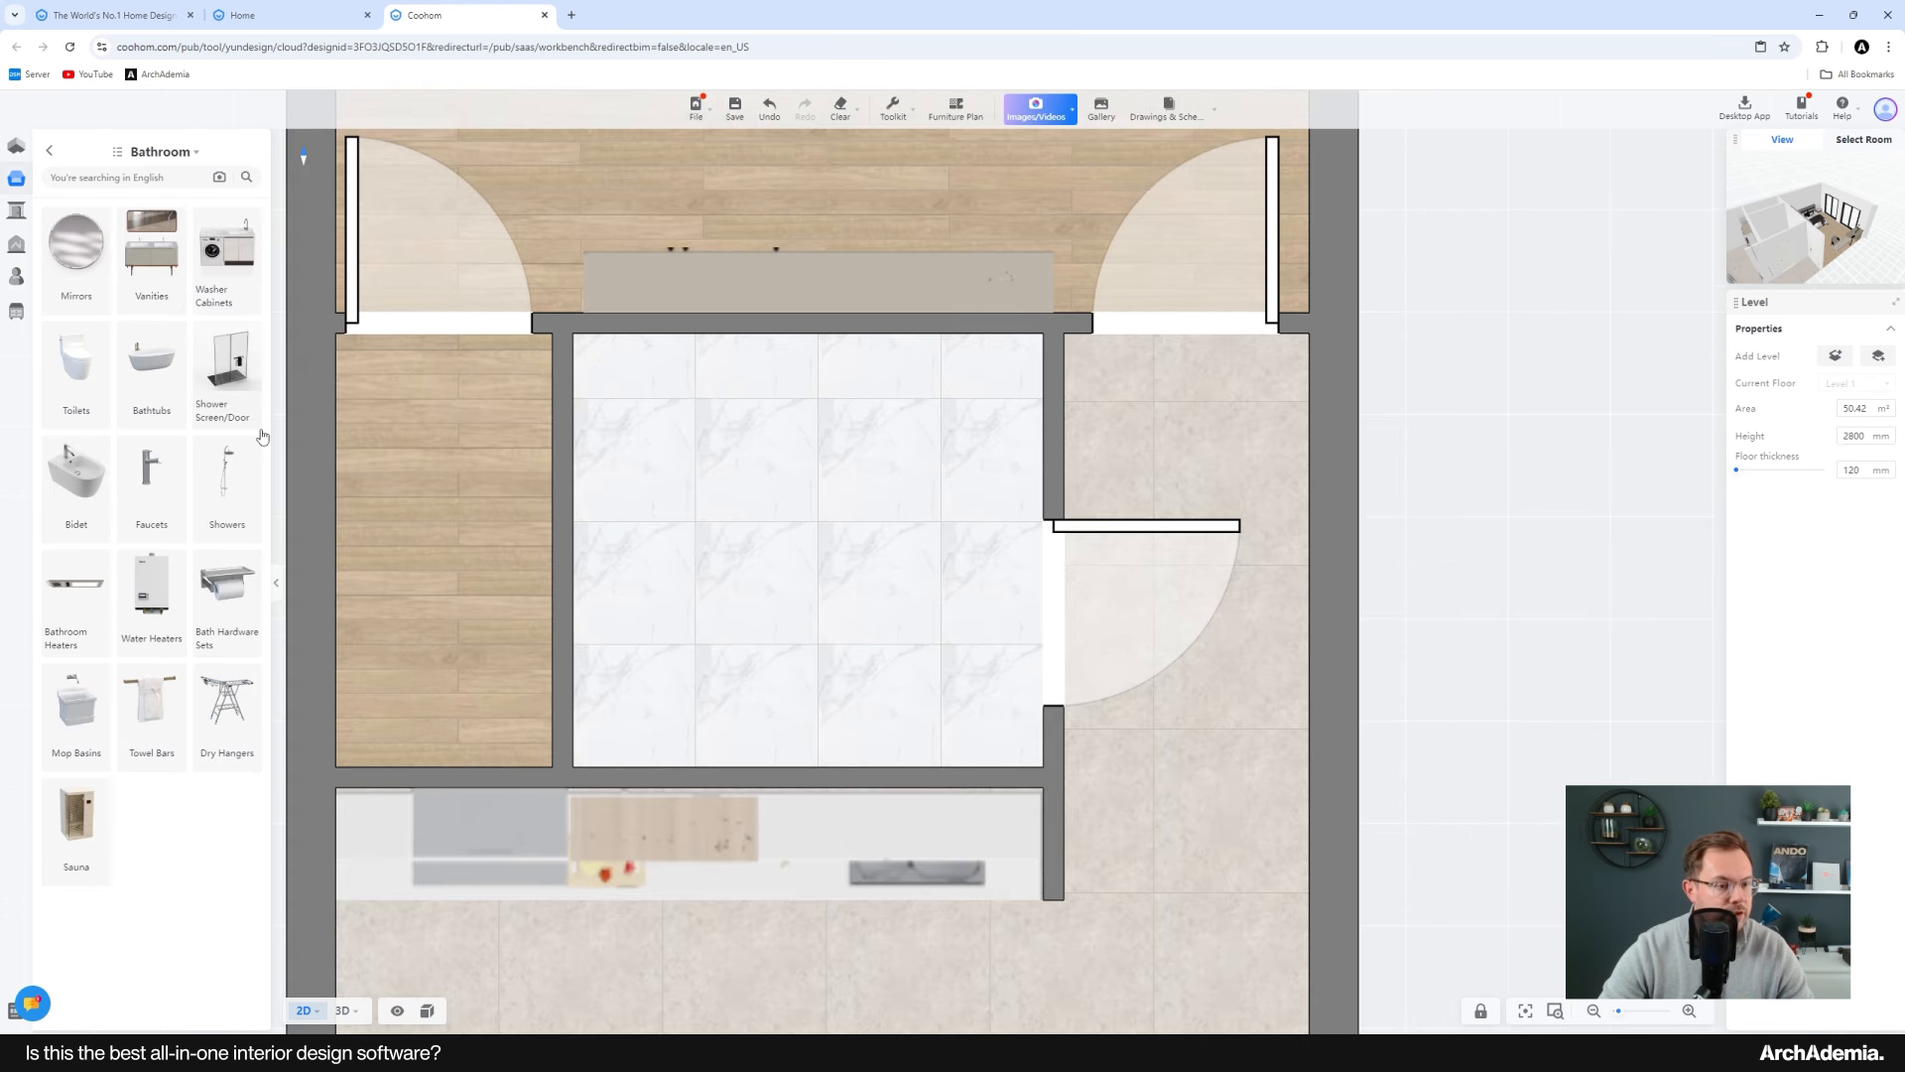
click(235, 377)
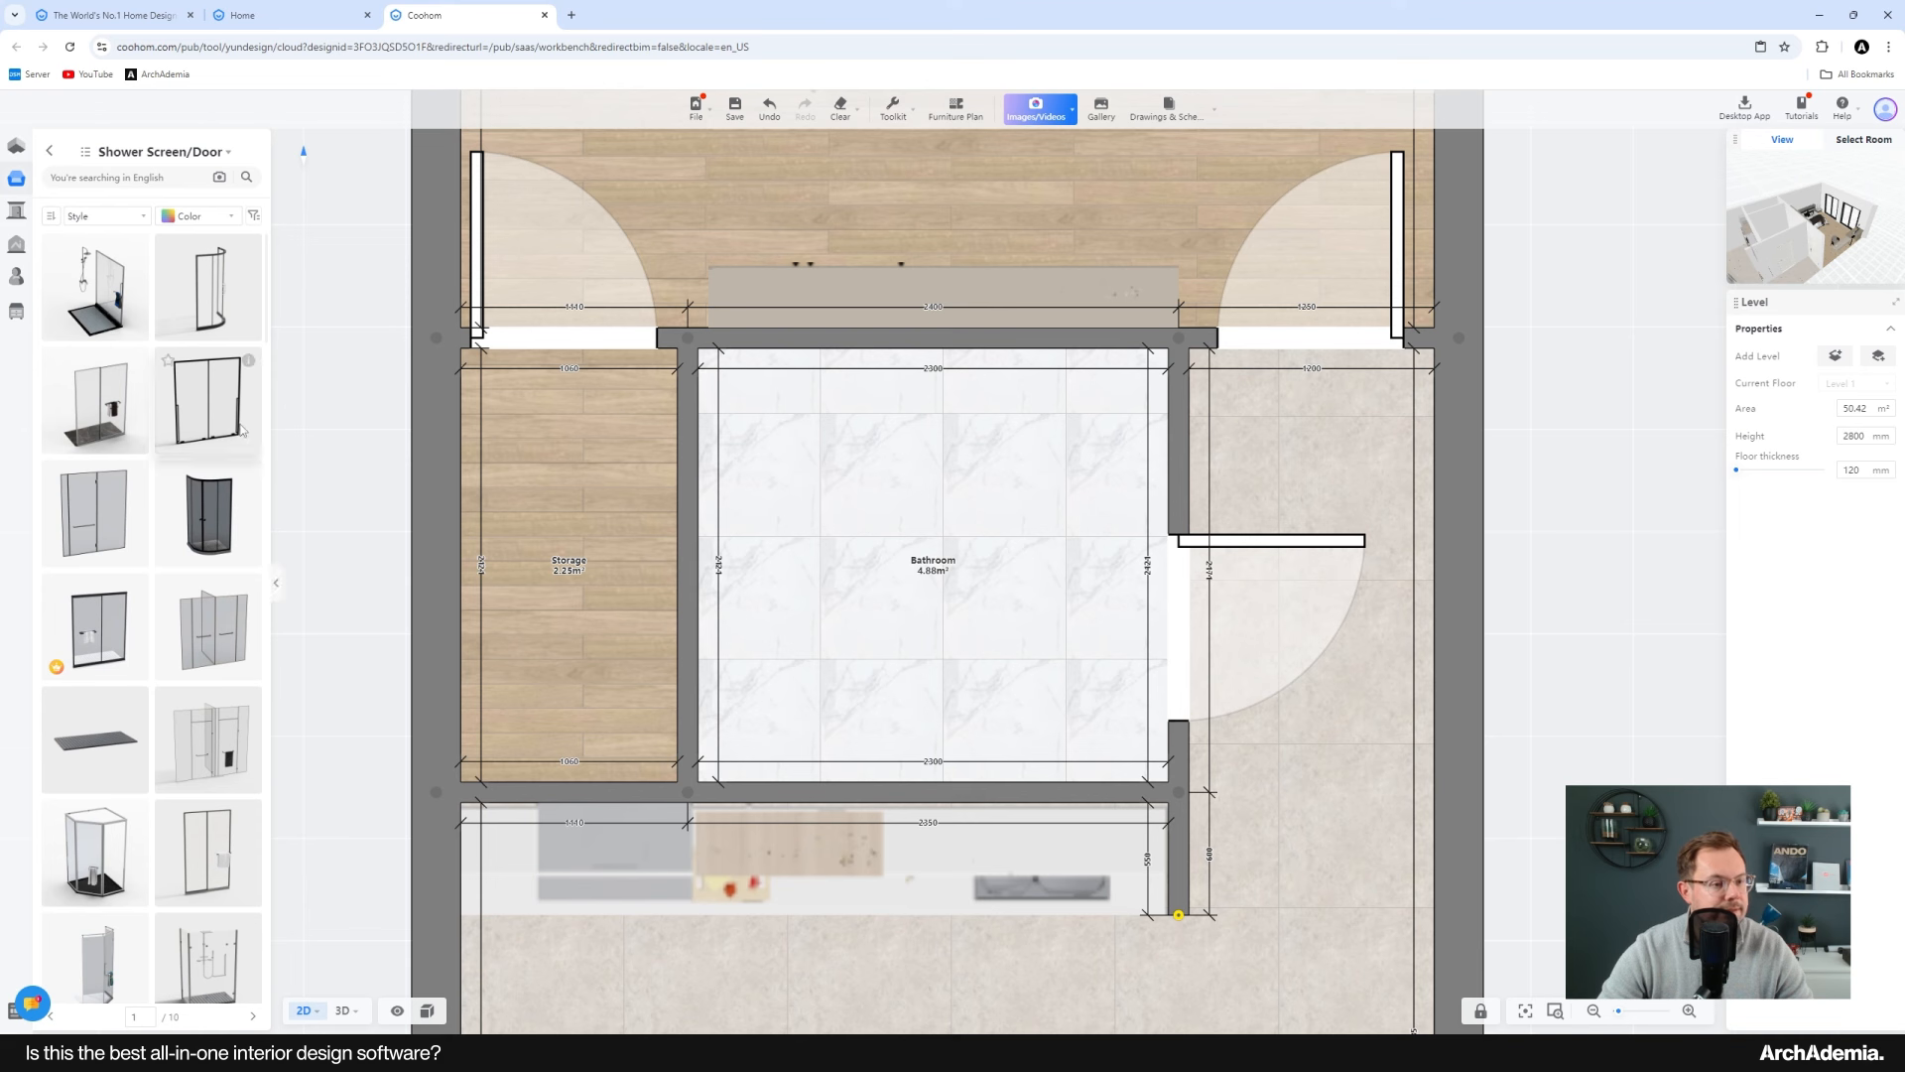
click(104, 307)
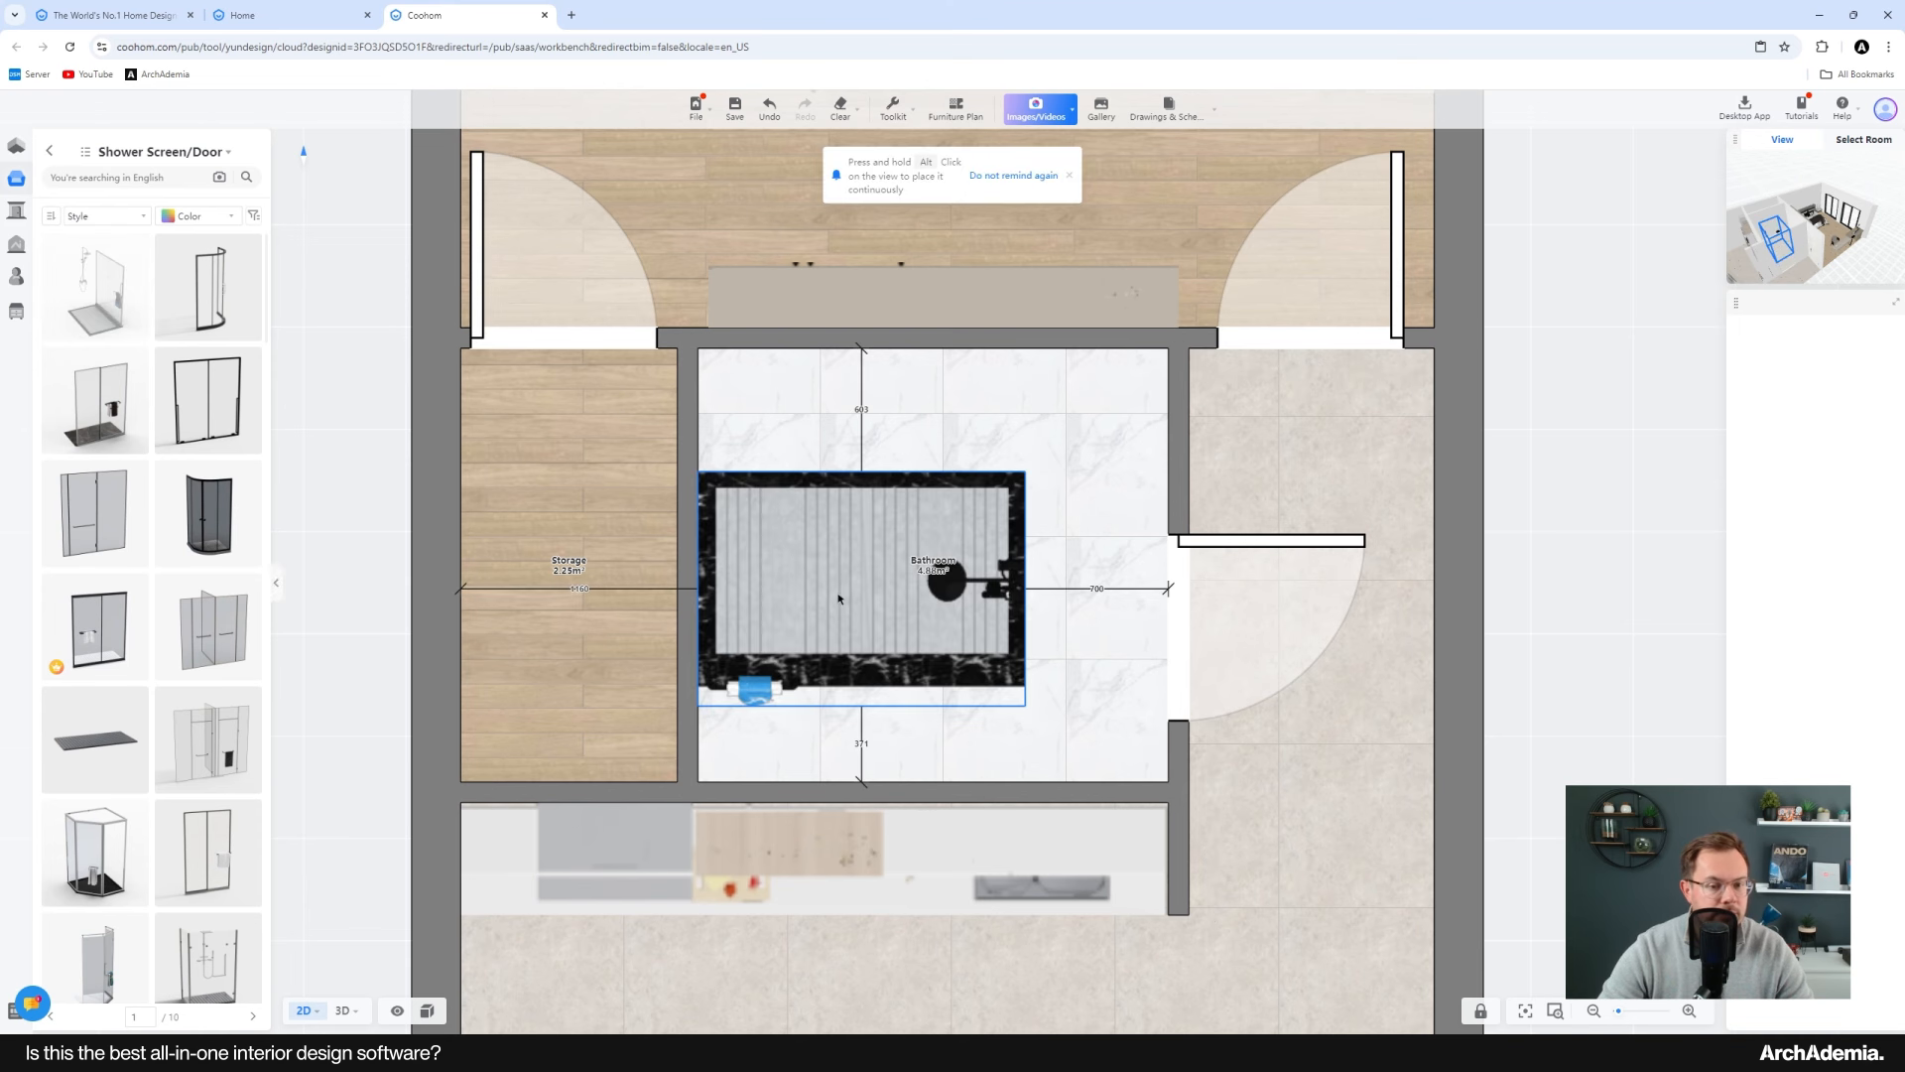
click(983, 705)
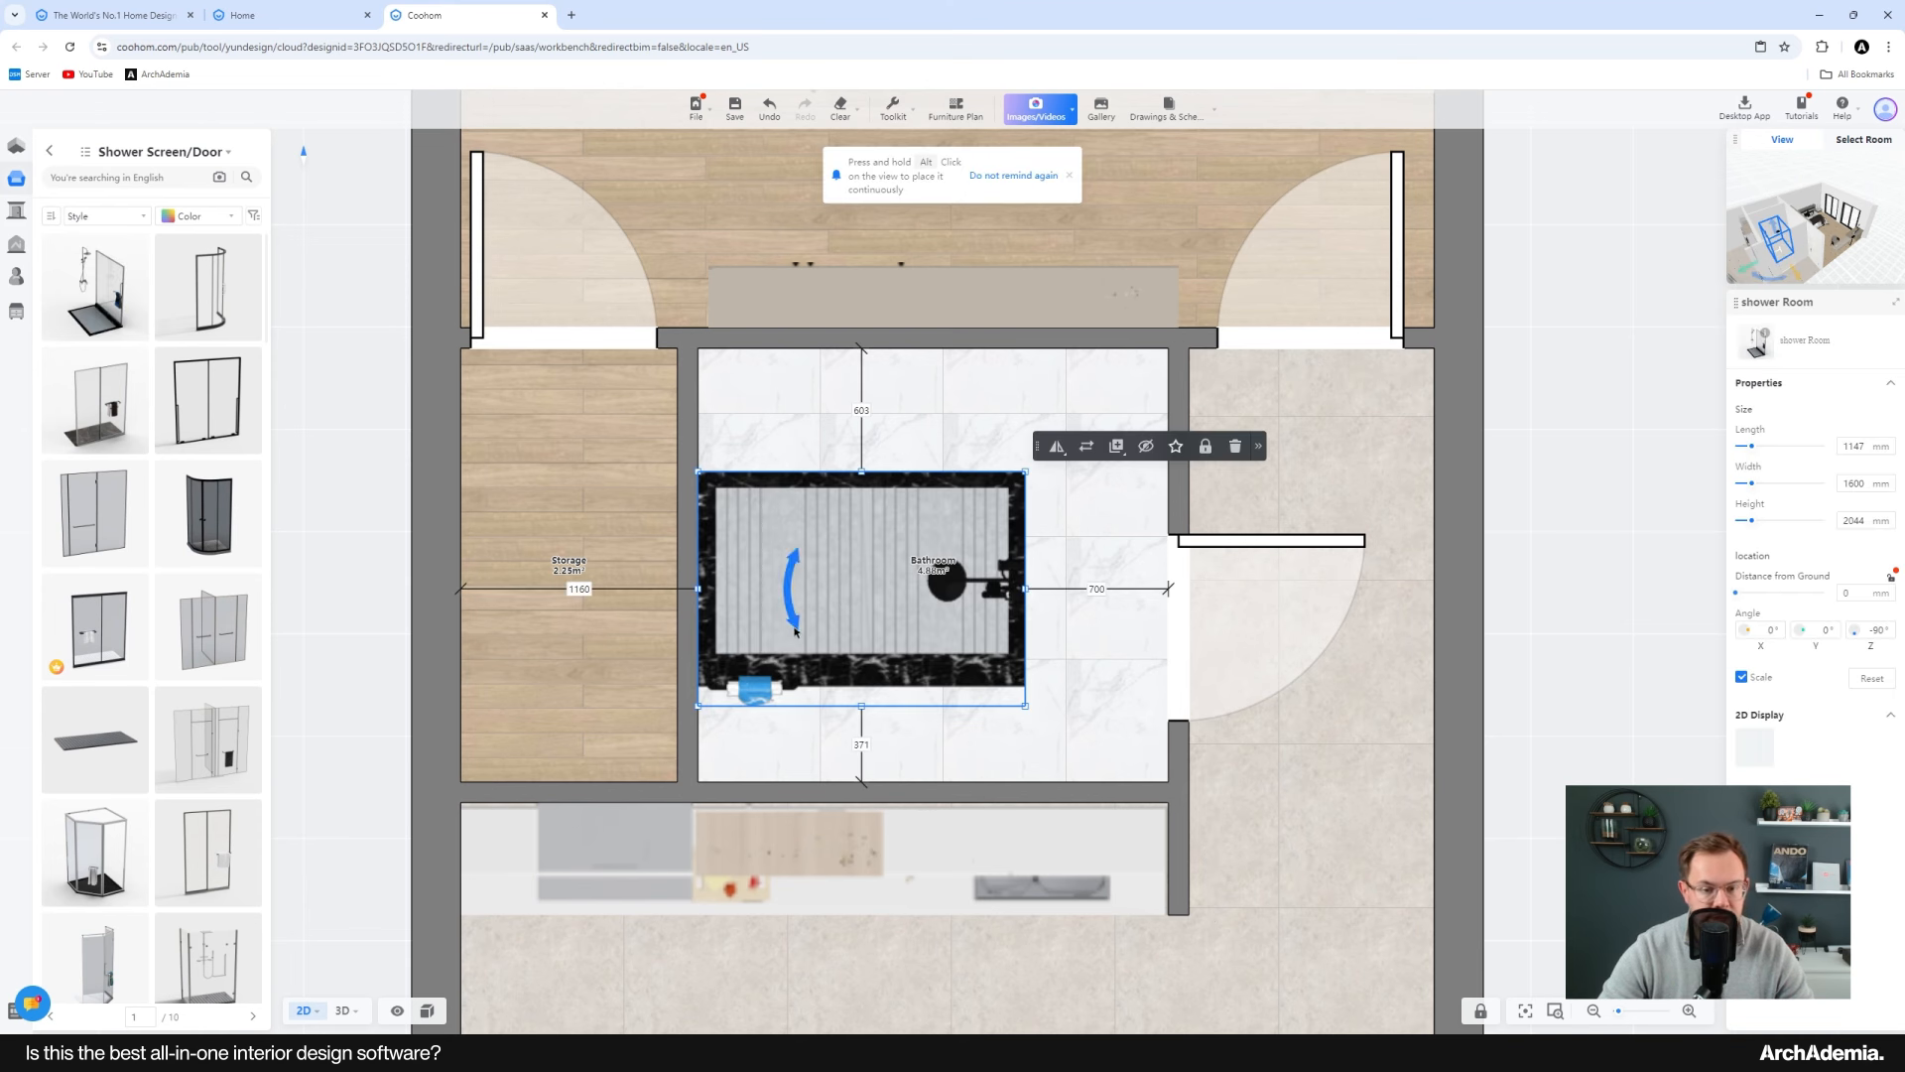
Step: Rotate the shower enclosure 90° and push it into the bathroom's upper left corner
drag(795, 629, 896, 647)
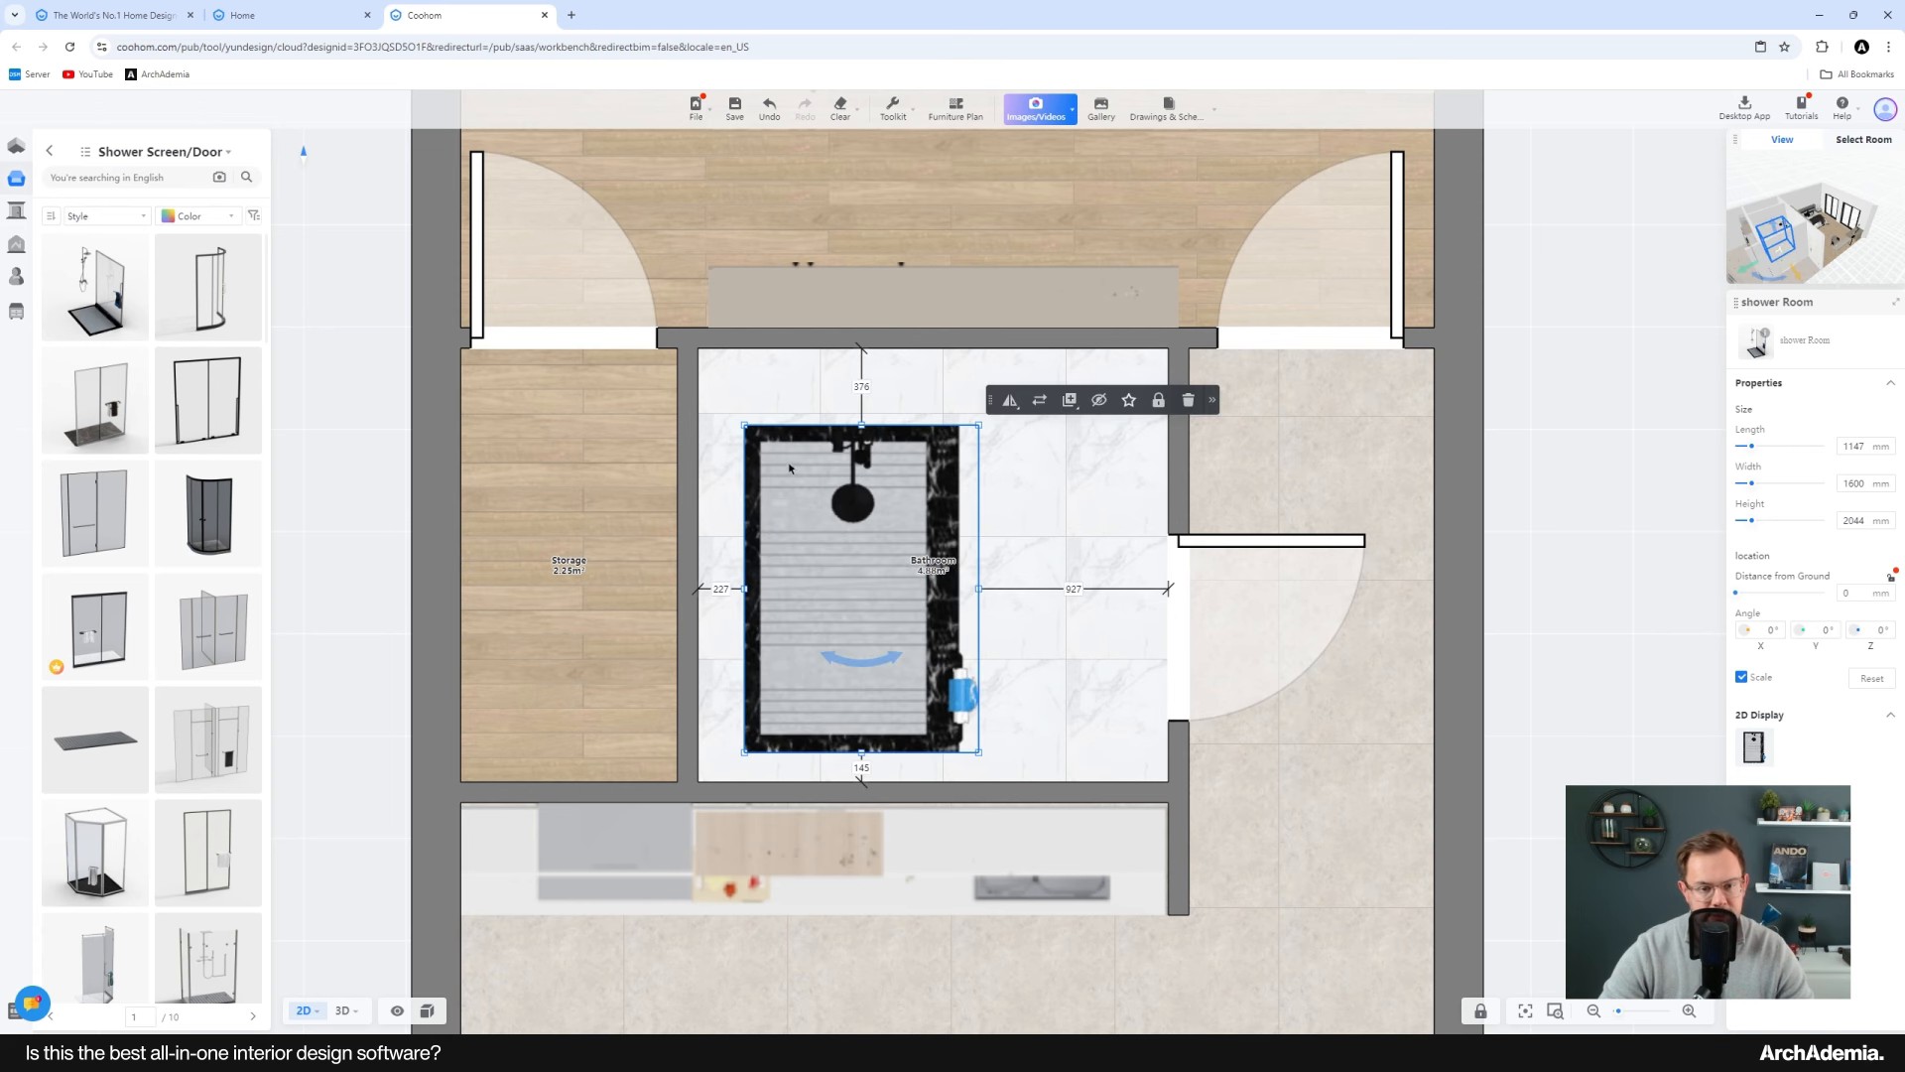
drag(790, 467, 815, 417)
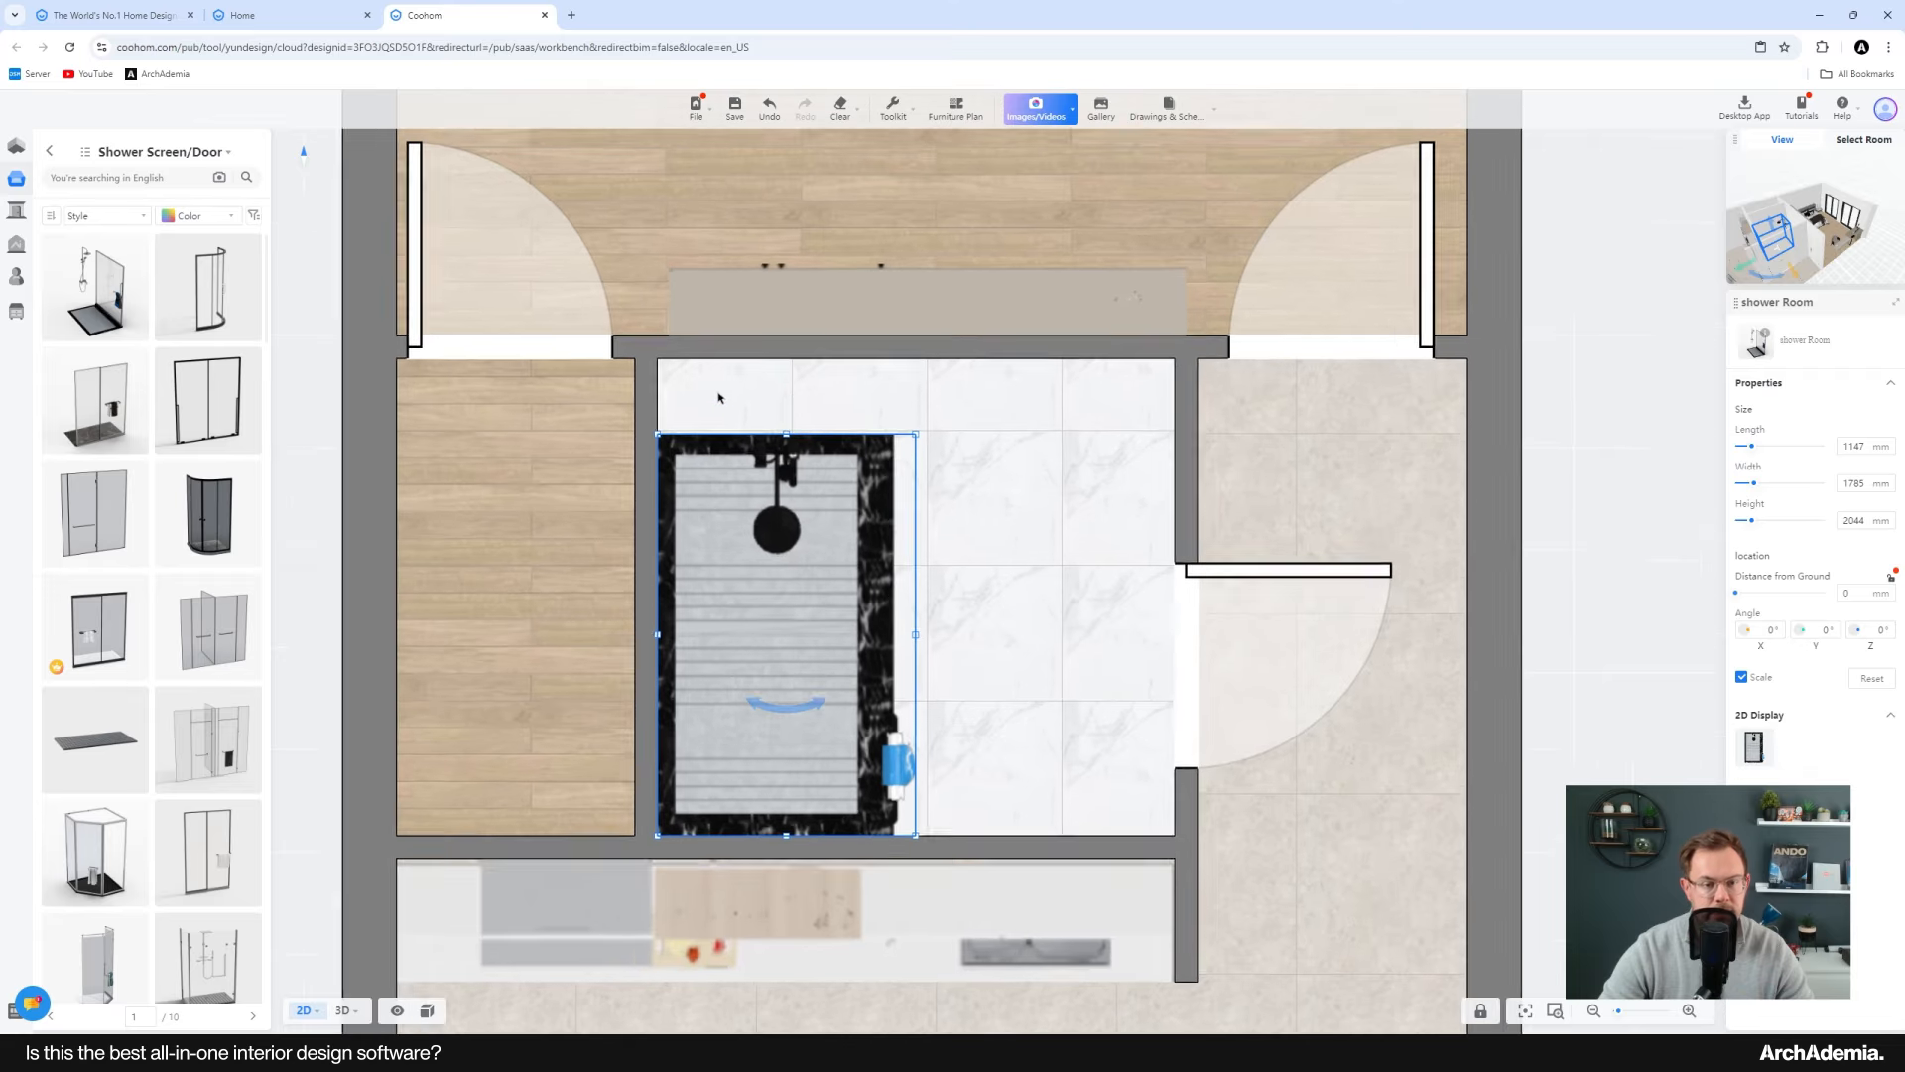
Step: Zoom into the bathroom on the reference PDF plan to compare its layout
scroll(719, 397, up, 1)
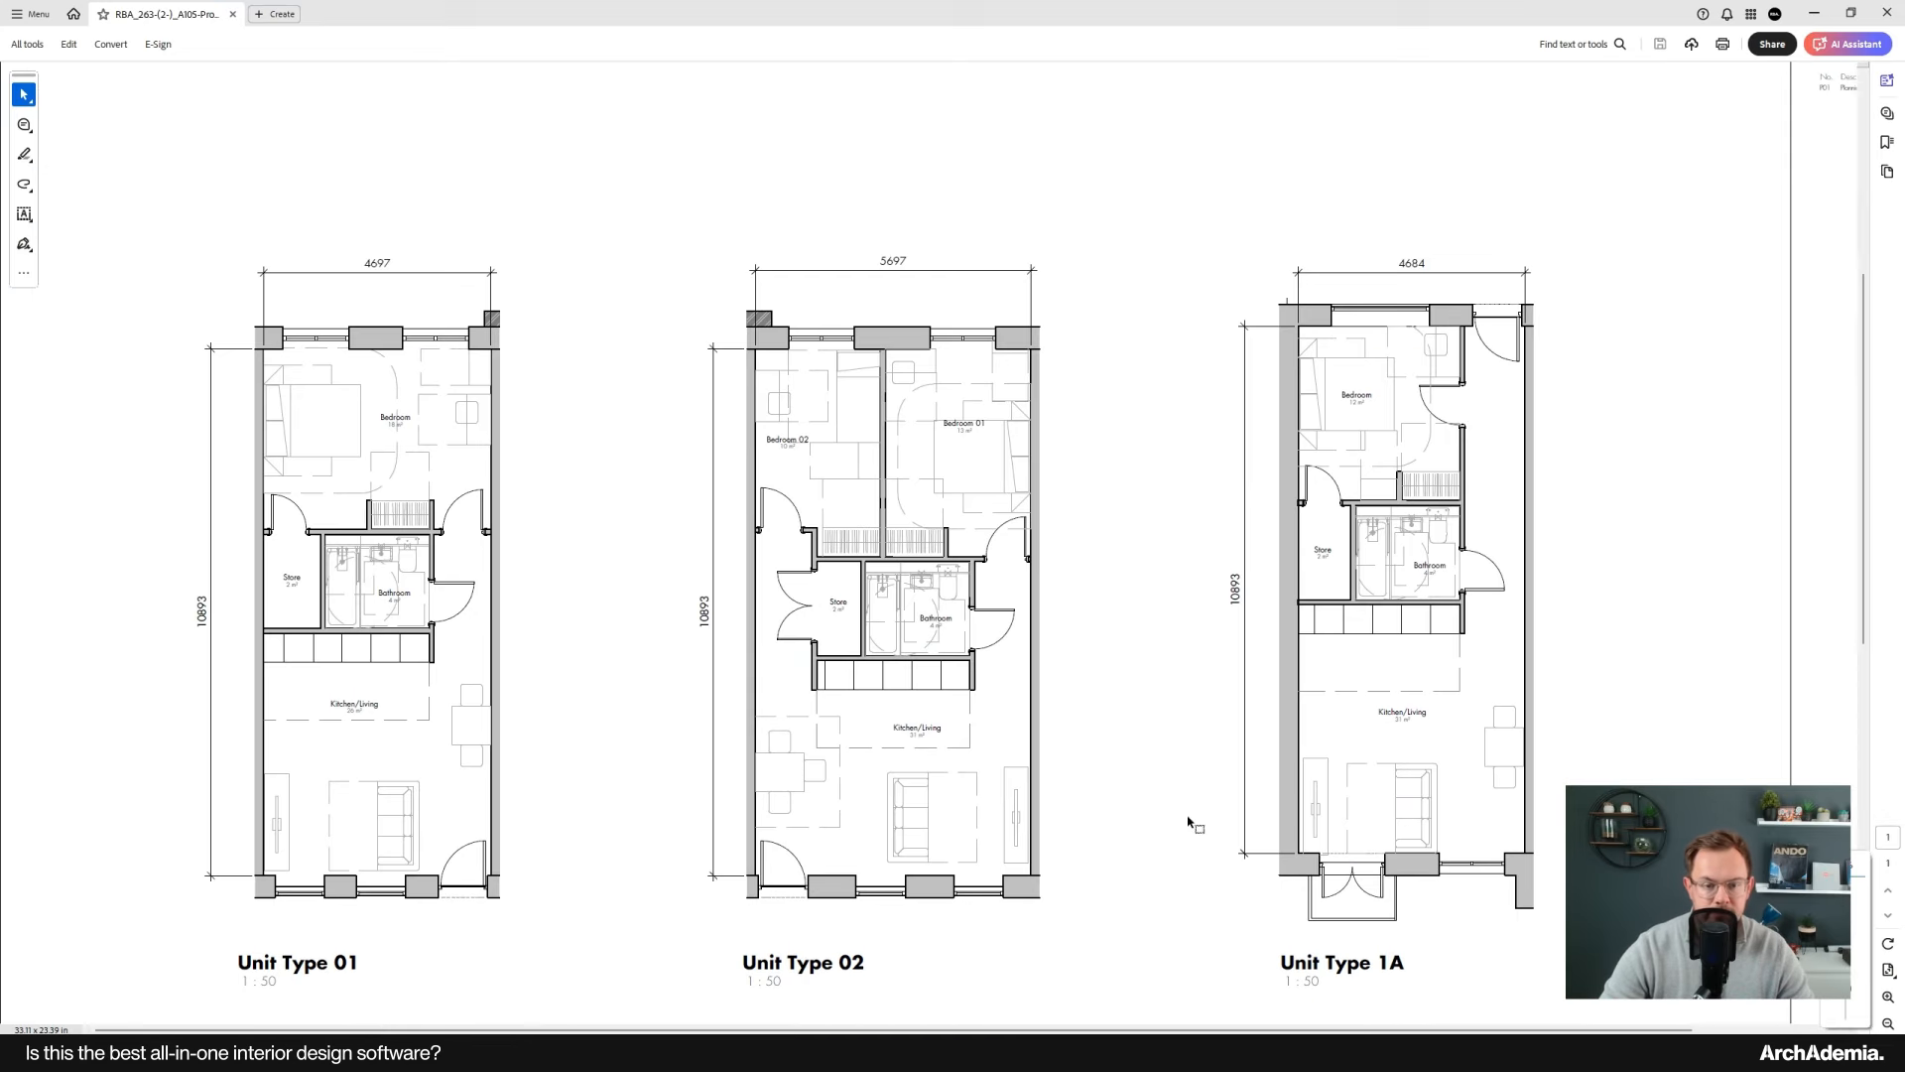
ctrl+scroll(338, 548, up, 5)
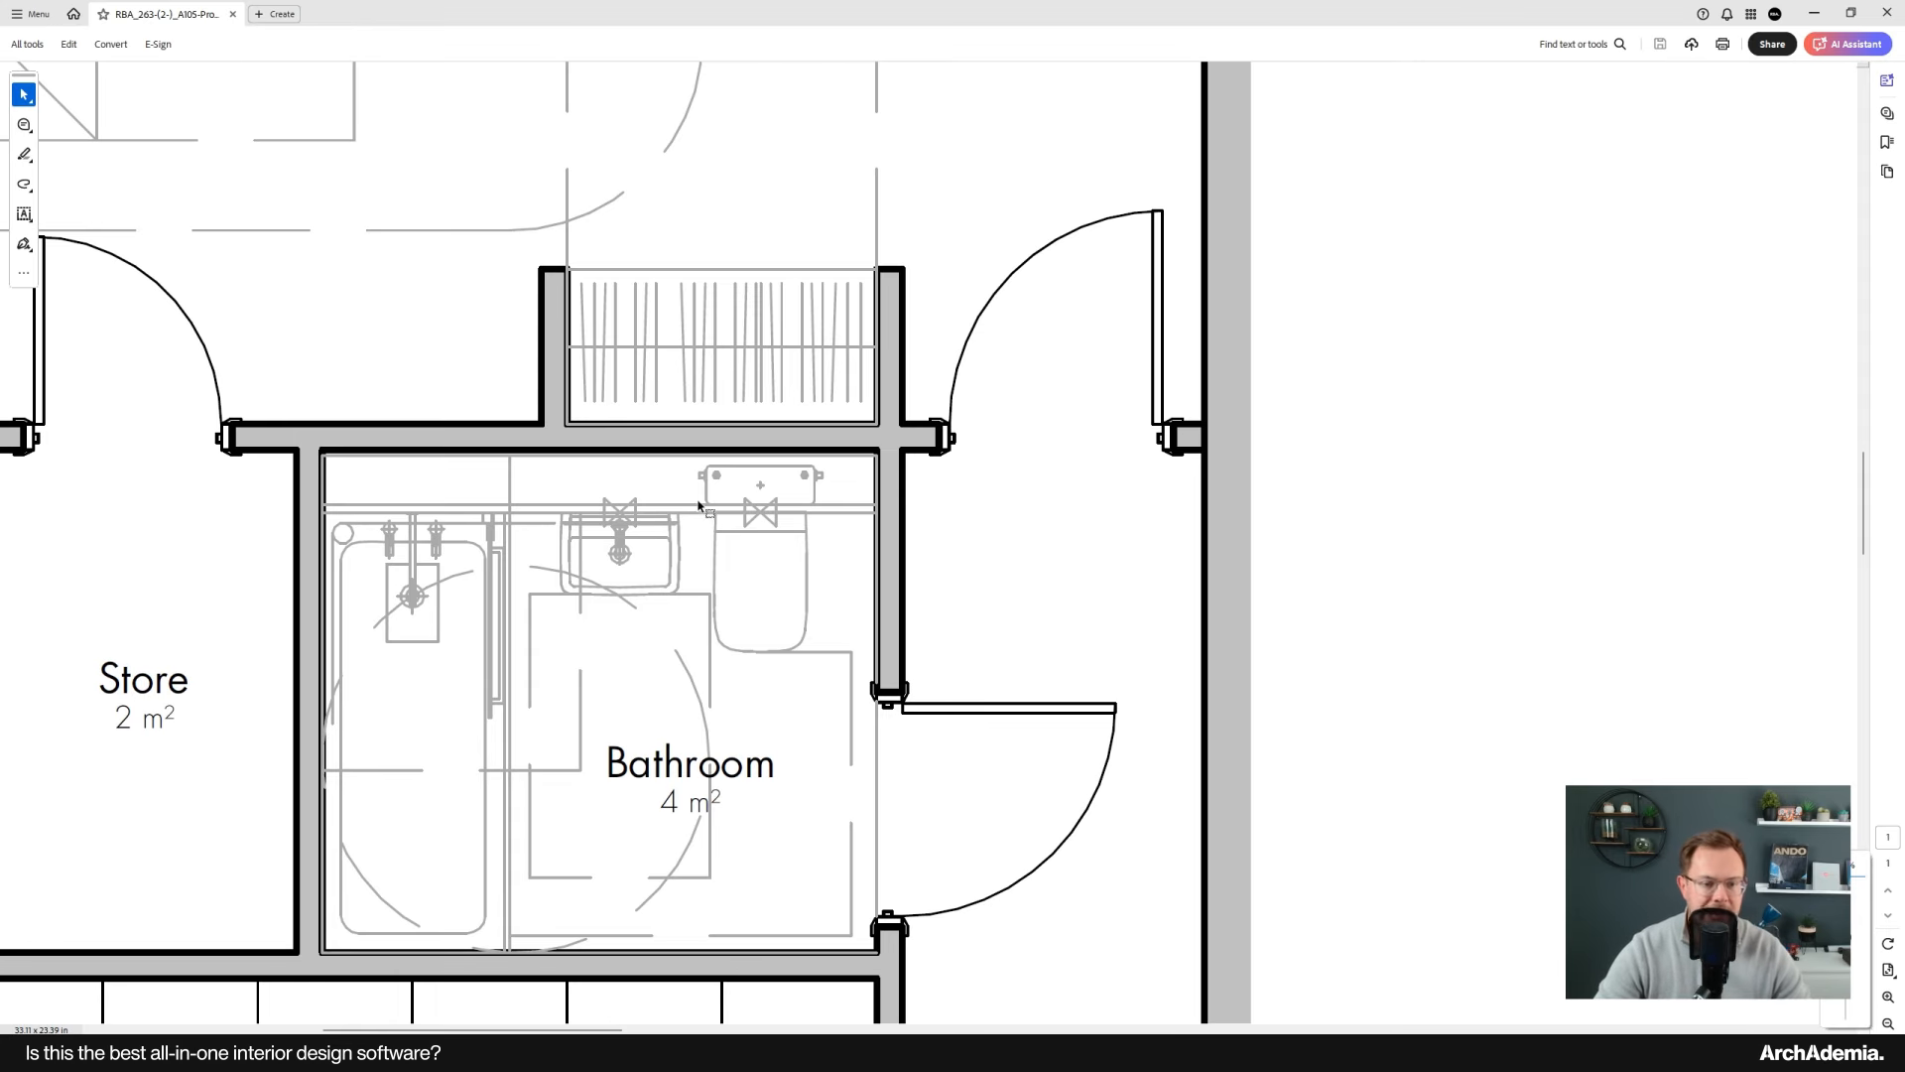
click(1814, 14)
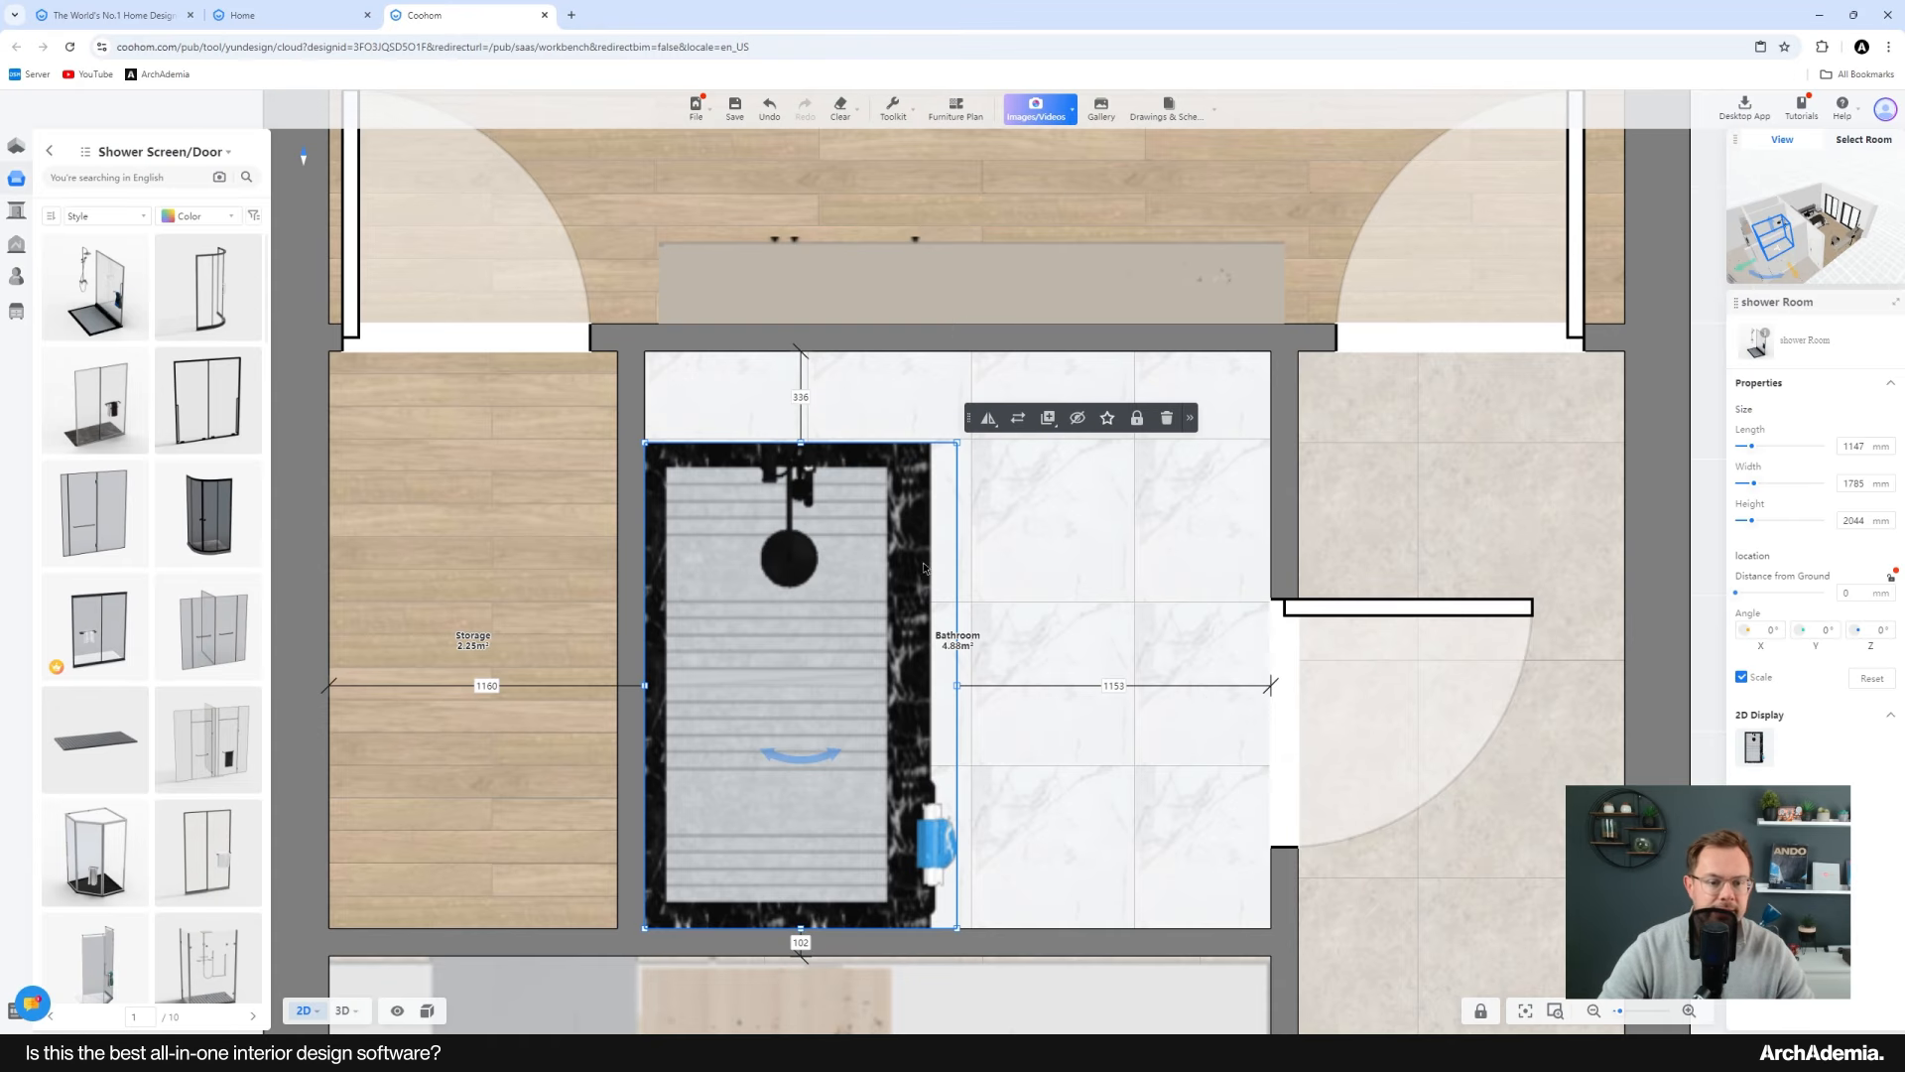
Step: Draw a wall across the top of the bathroom between its side walls, just above the shower
middle_drag(699, 462, 592, 476)
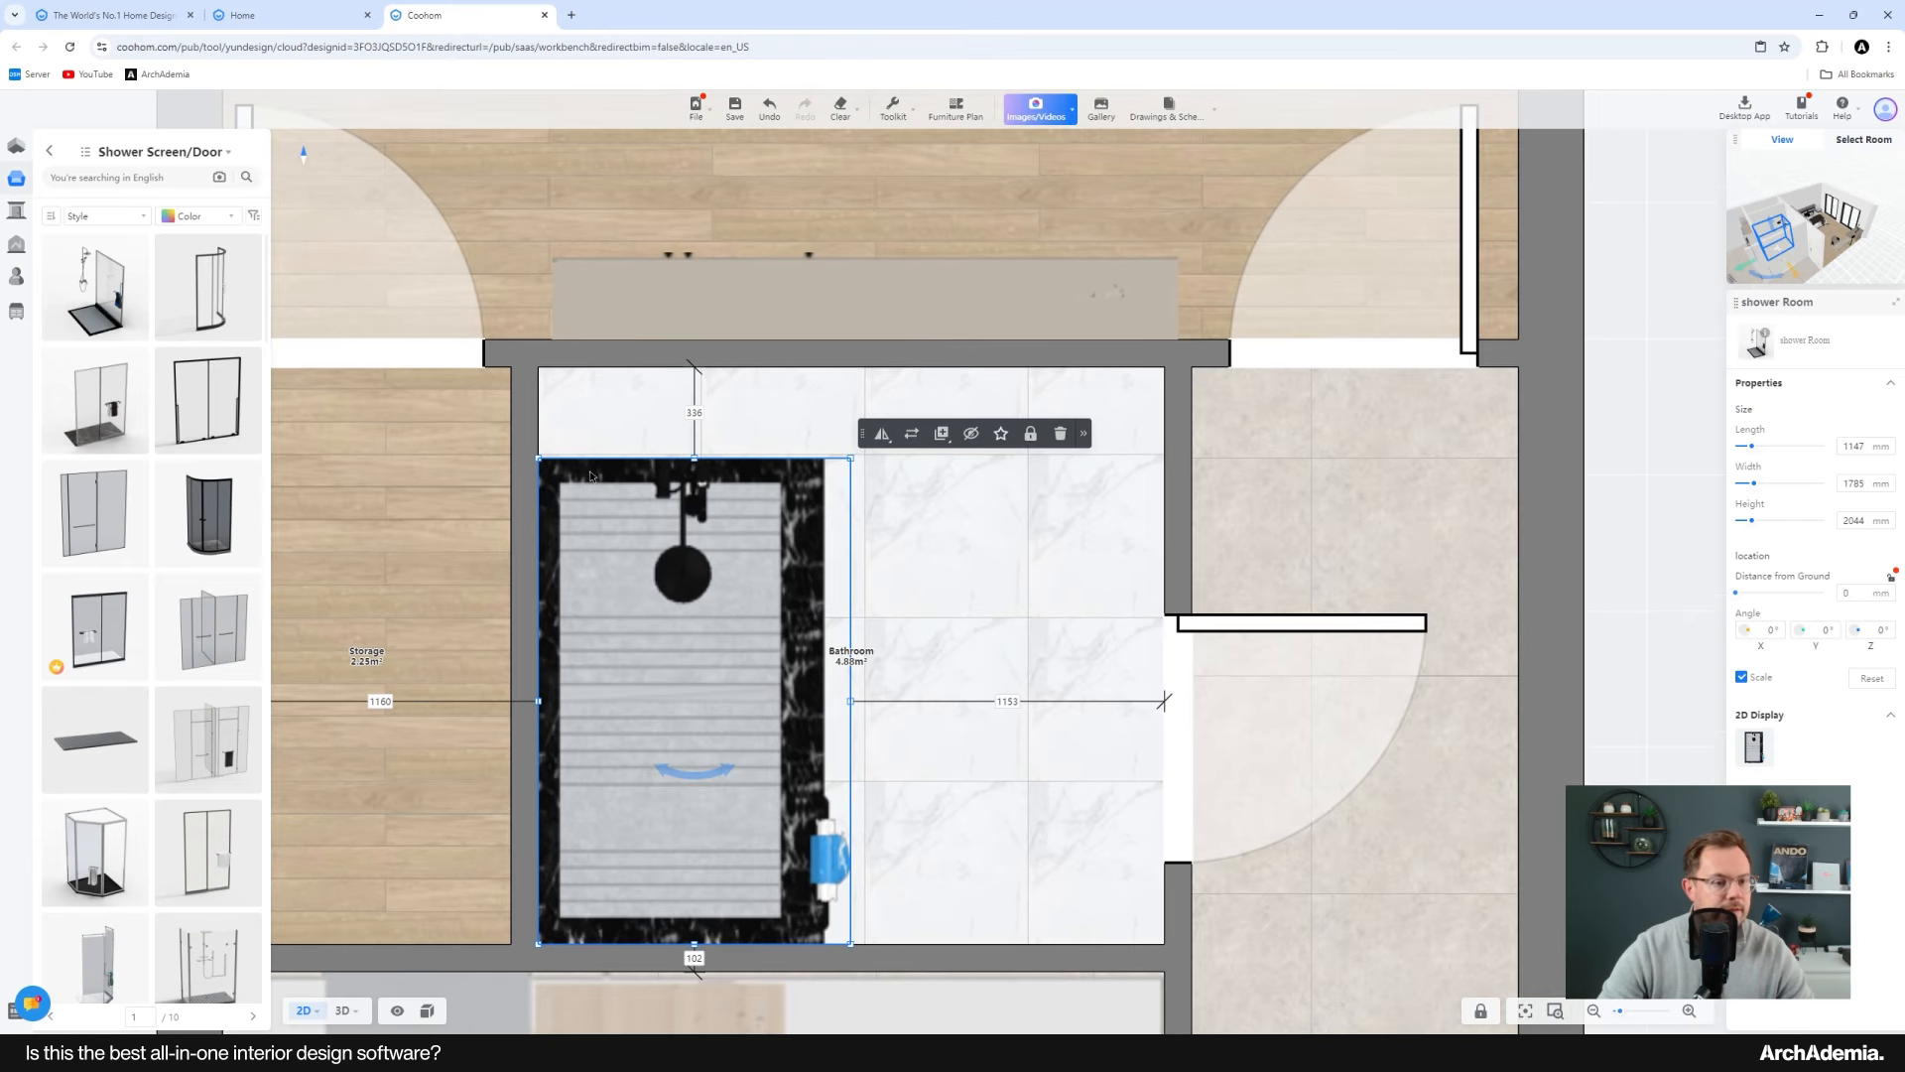
click(16, 146)
click(76, 382)
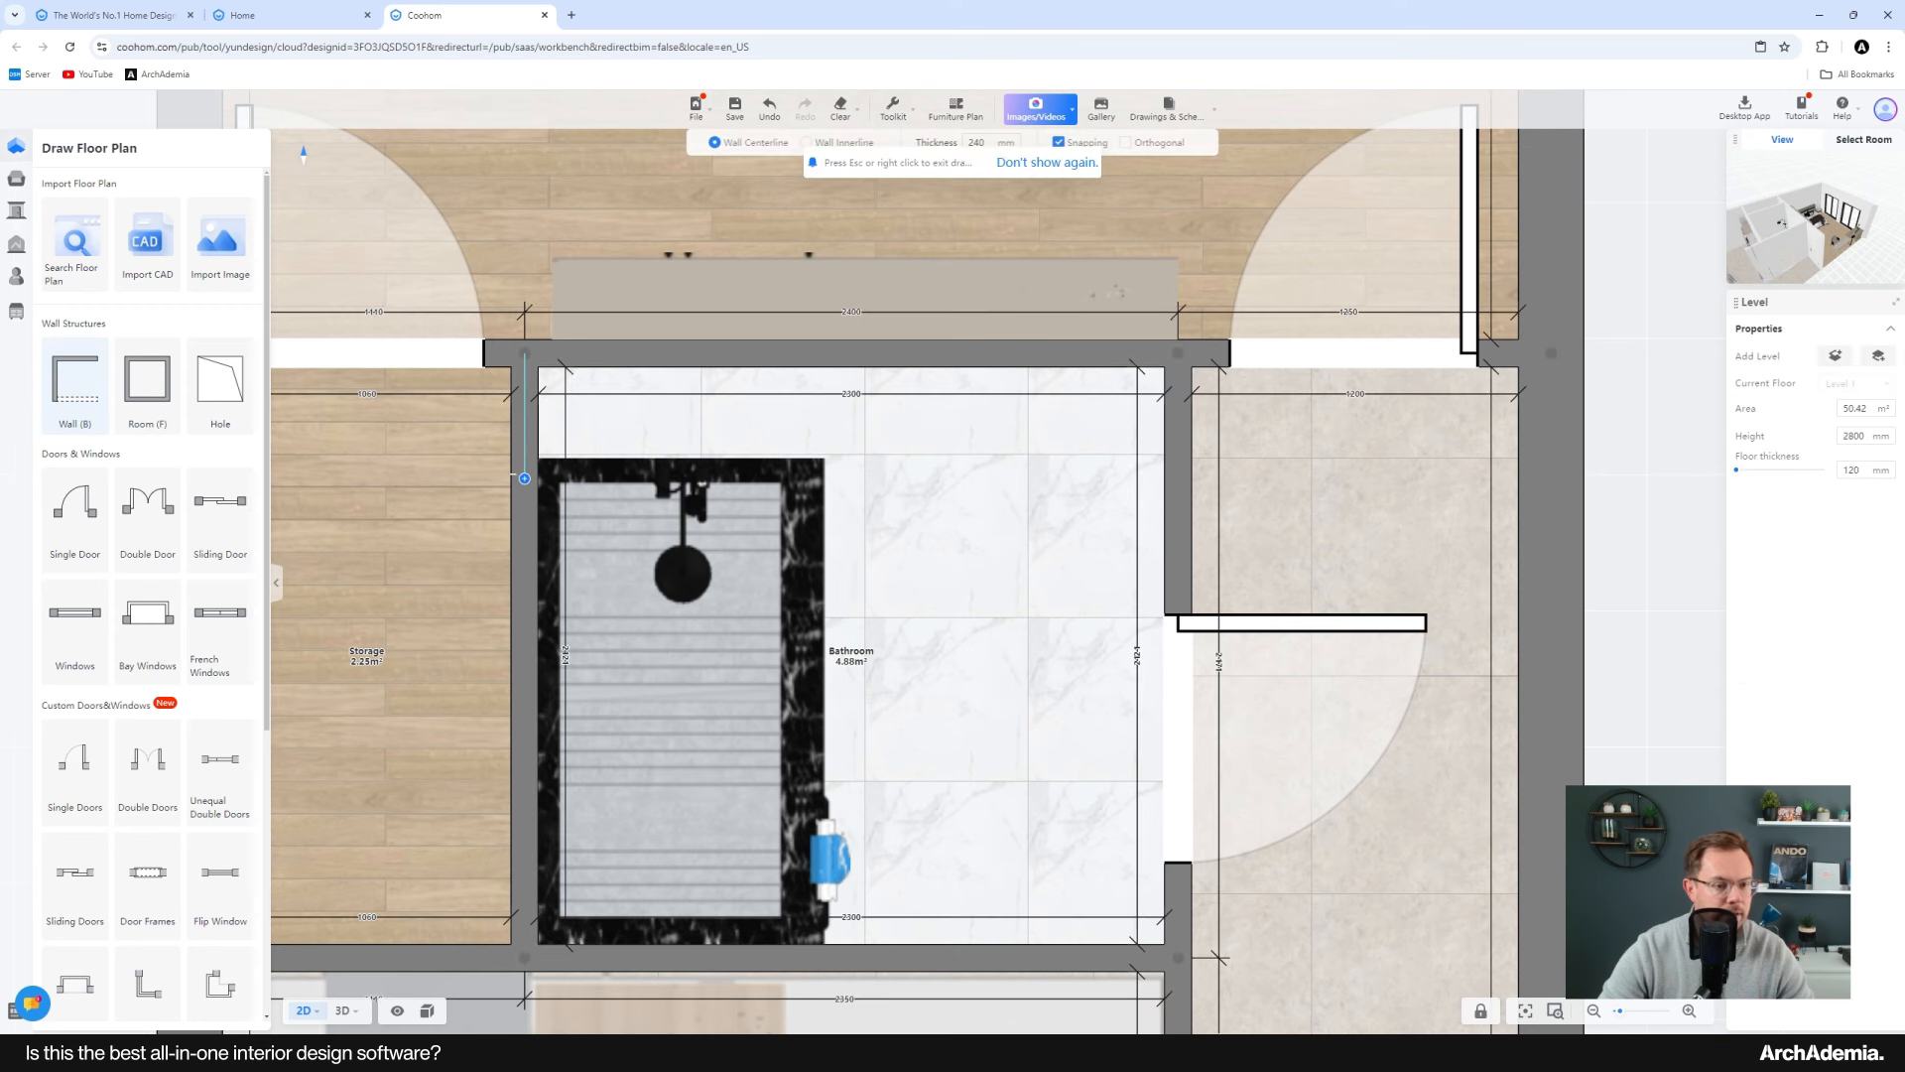
click(525, 442)
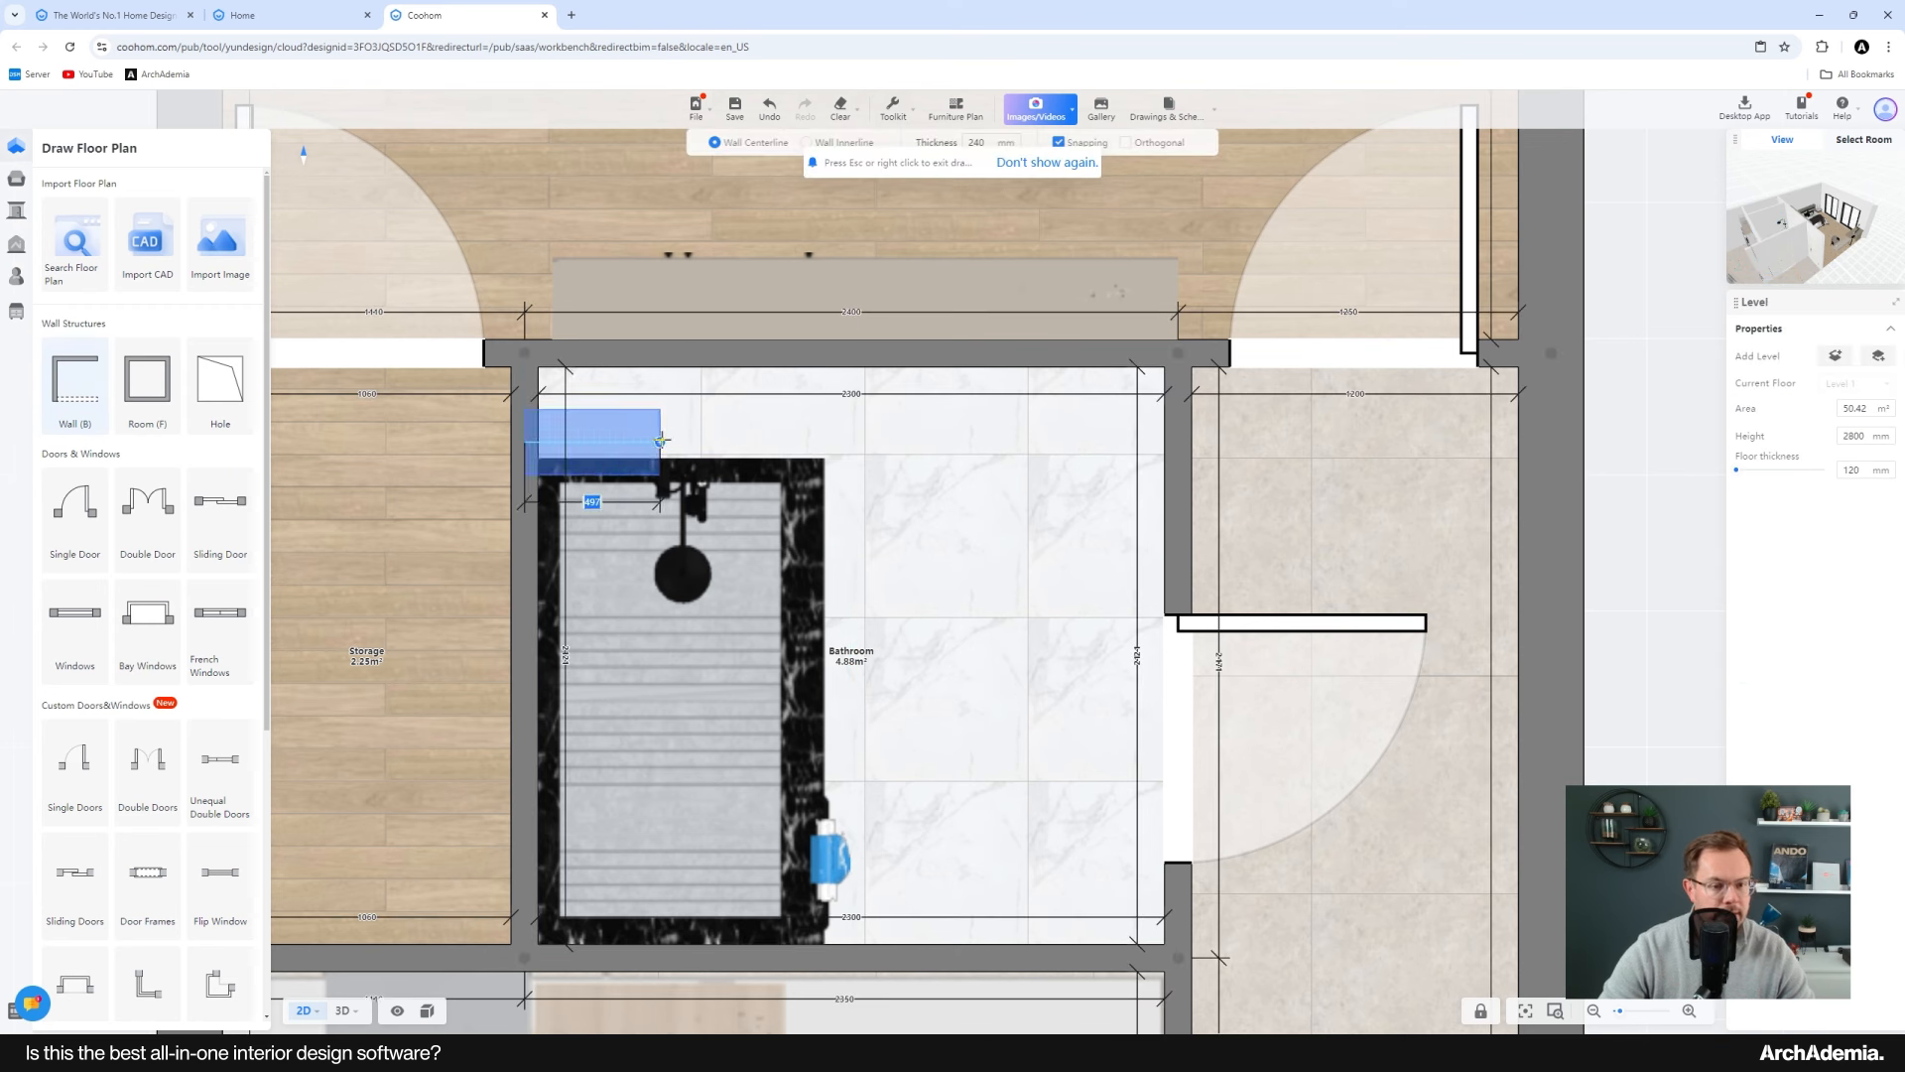
click(1169, 436)
key(Escape)
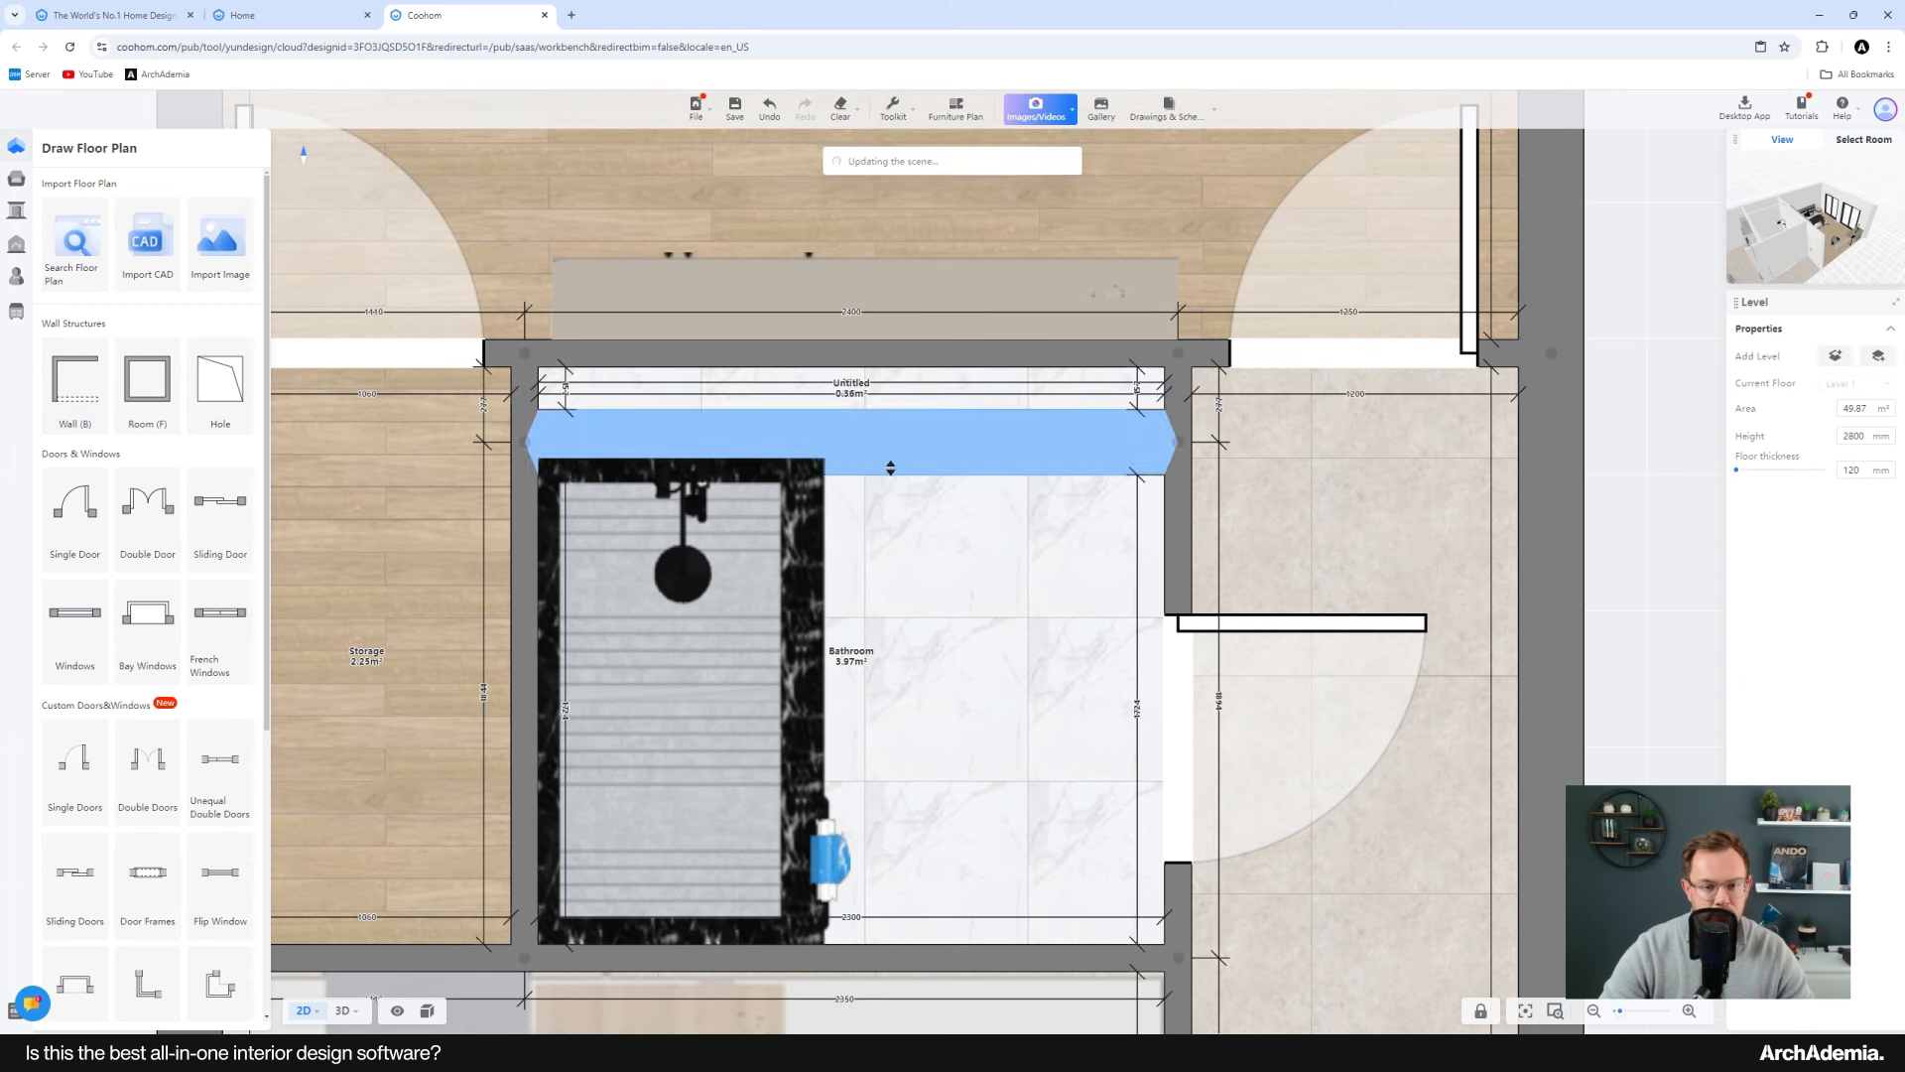
Step: Set the new wall's thickness to 50 mm and shift it slightly downward
click(888, 461)
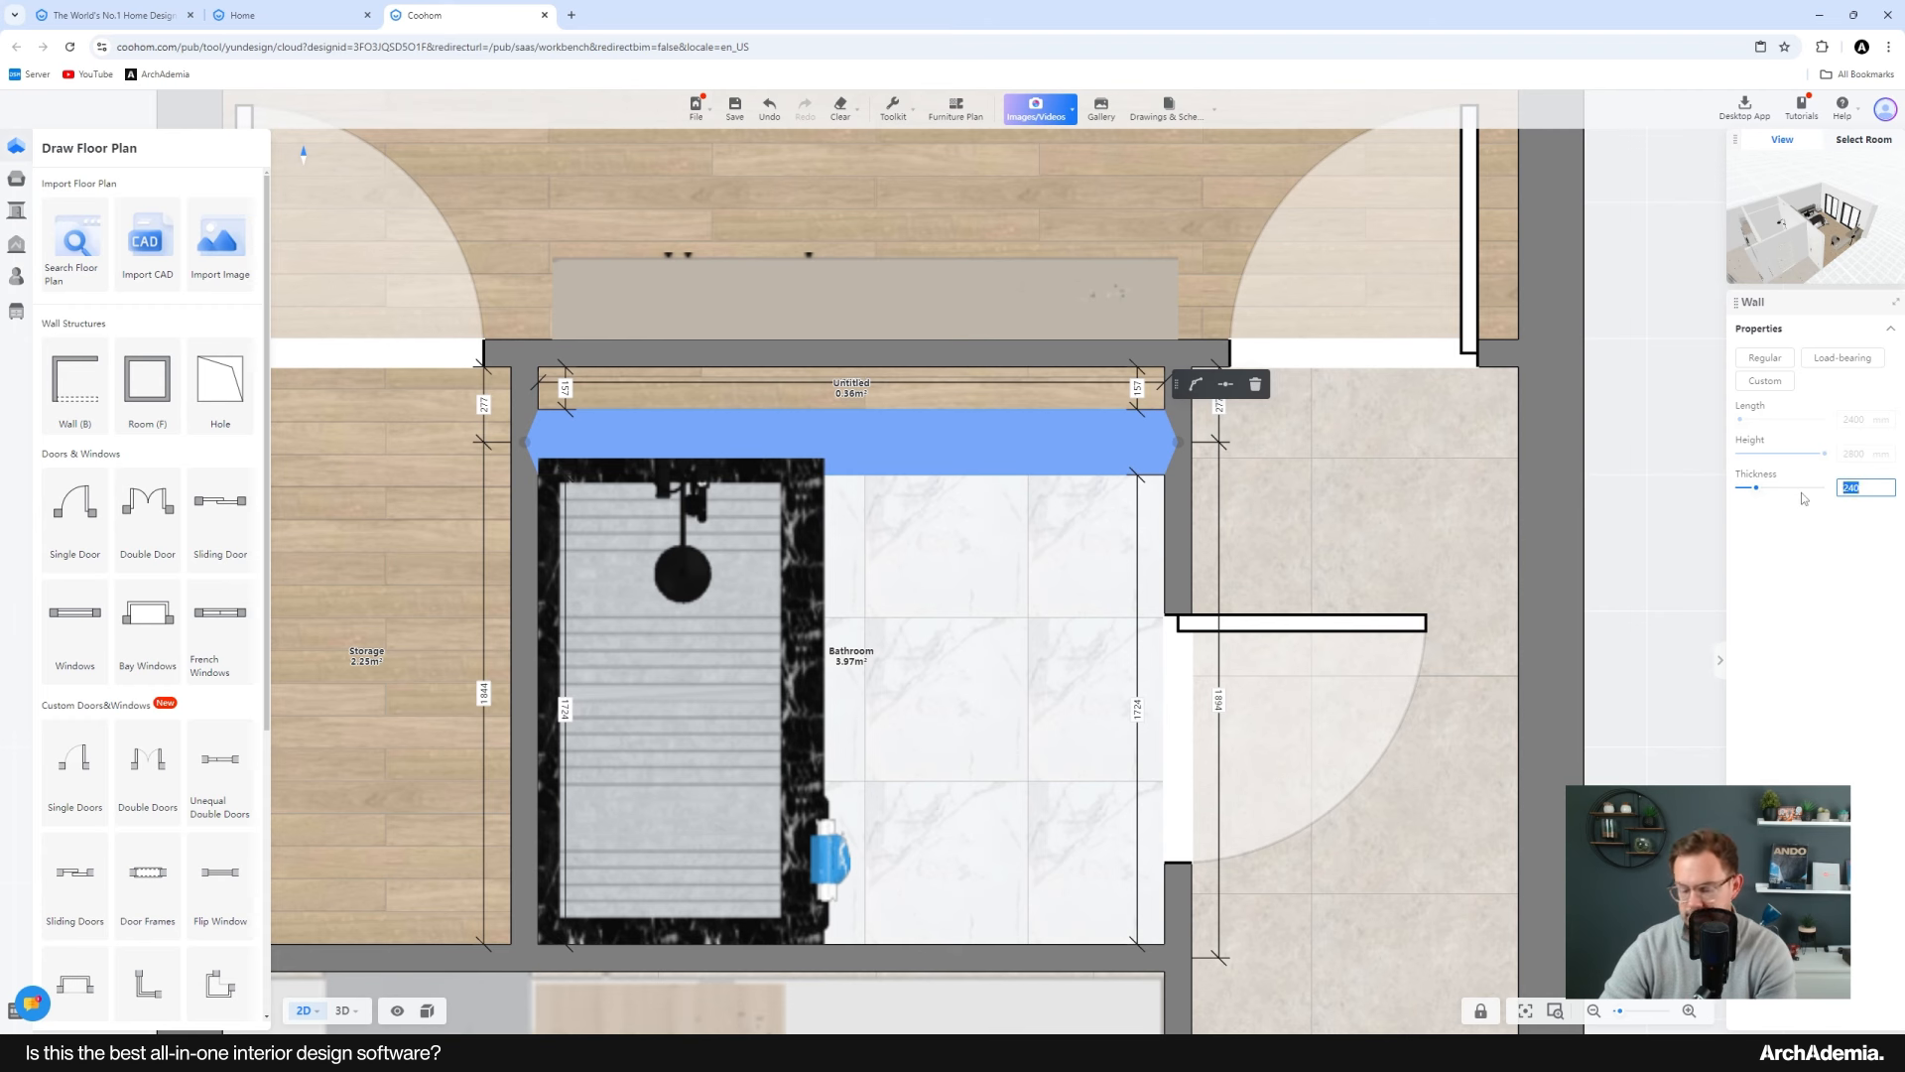
text(50)
key(Return)
scroll(761, 441, up, 3)
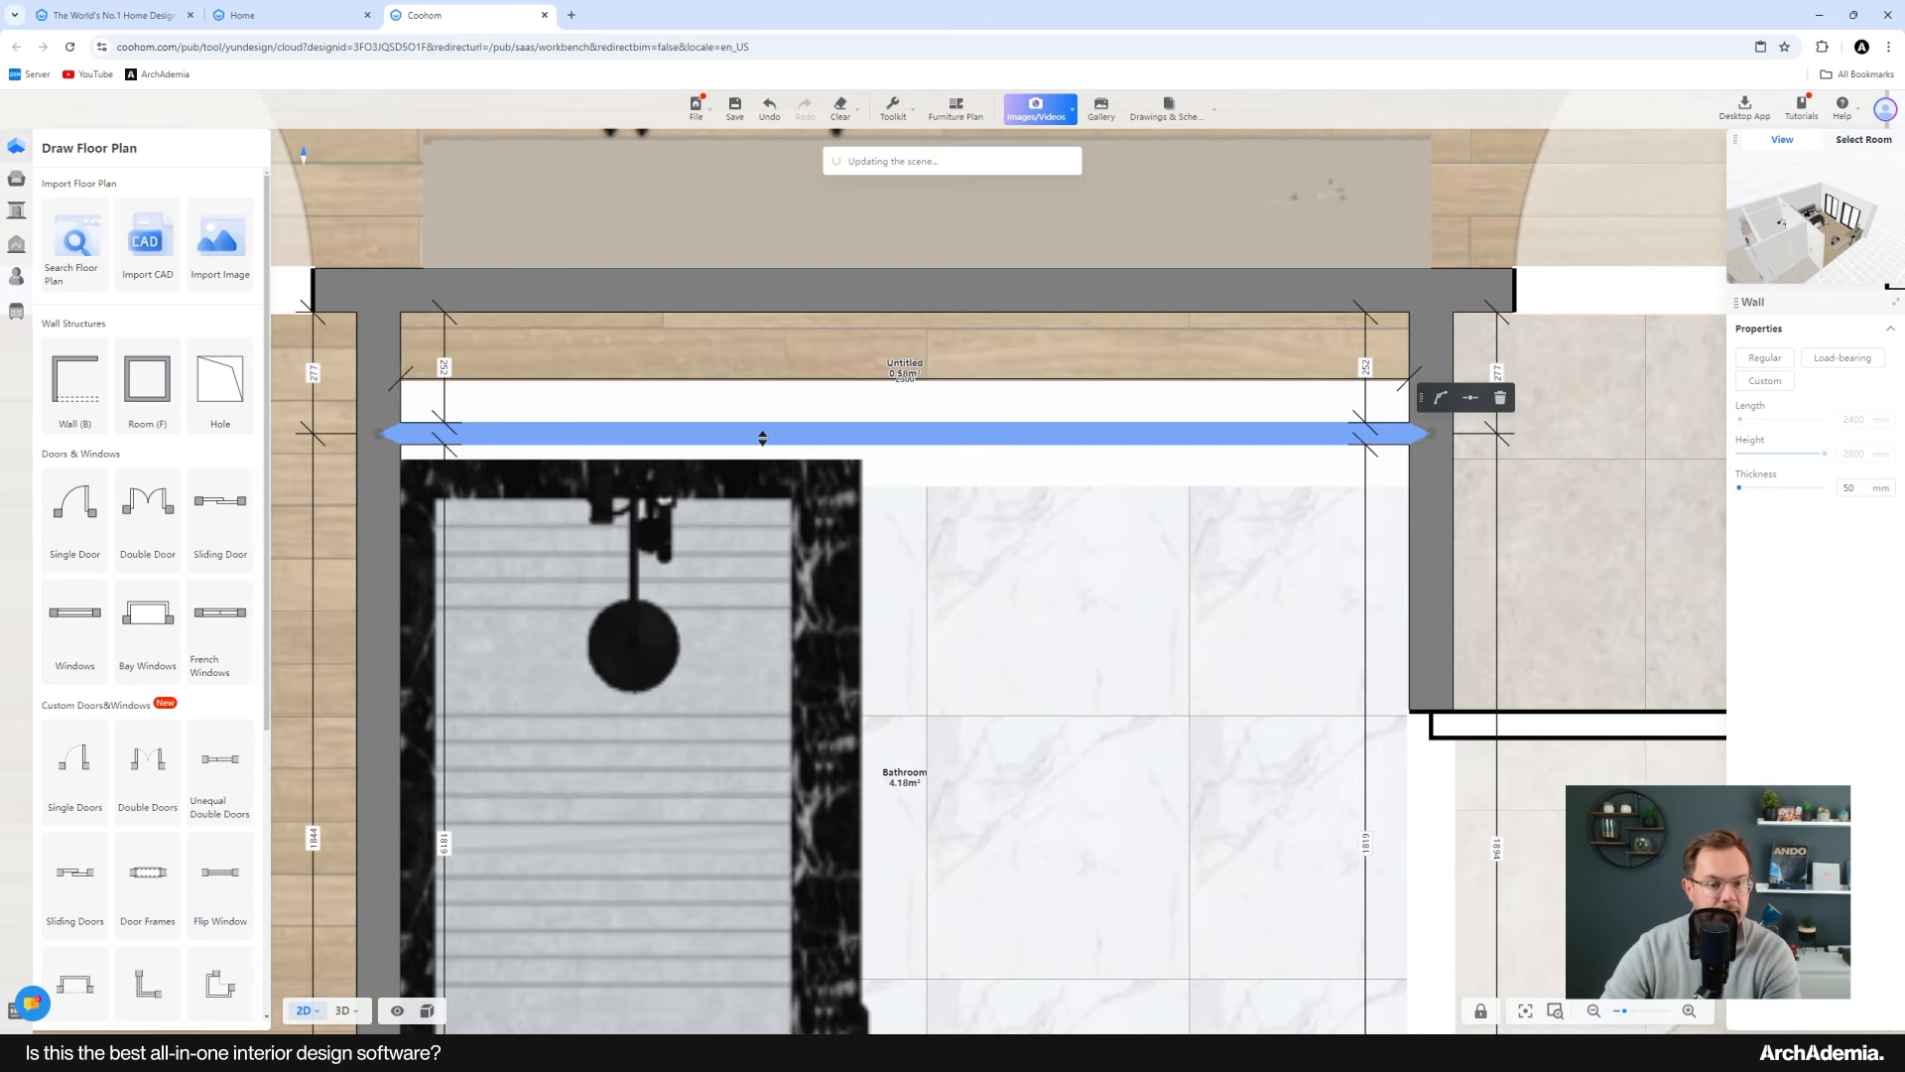
drag(762, 437, 762, 448)
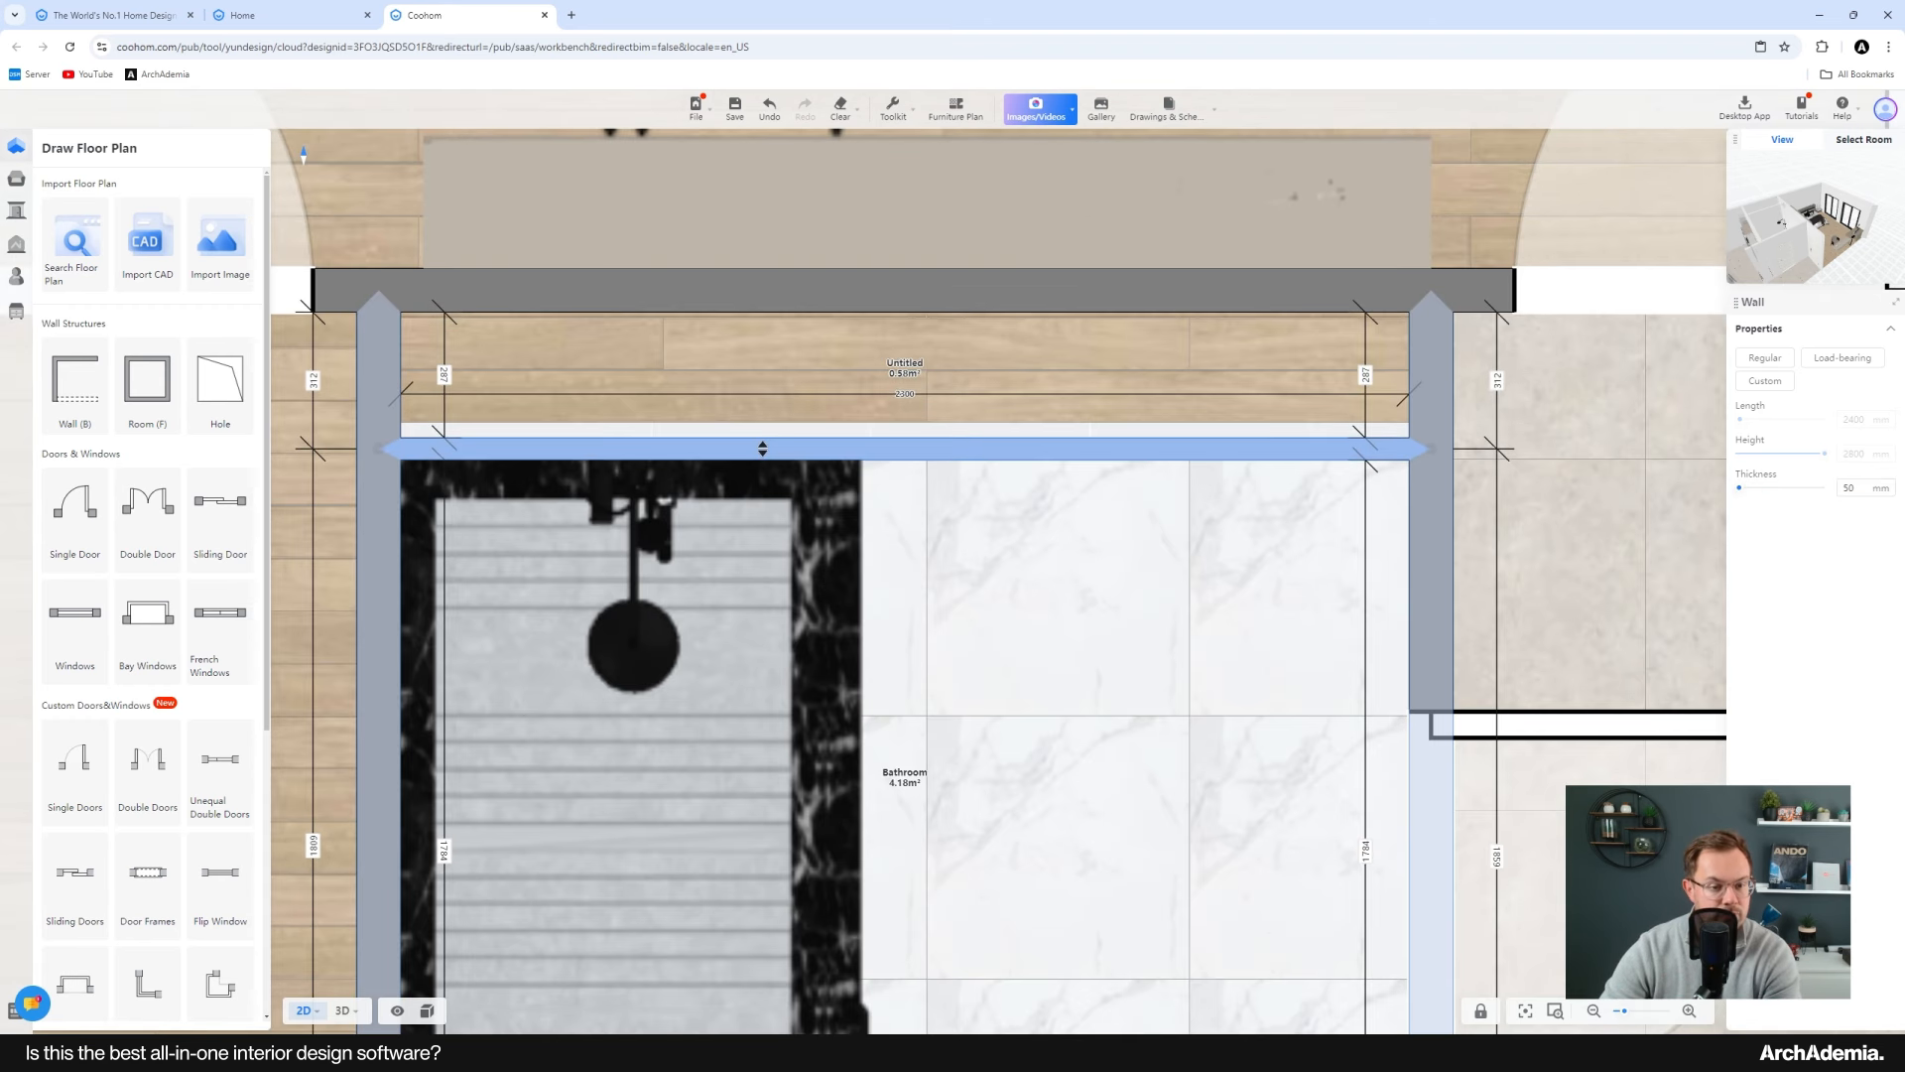
scroll(844, 468, down, 3)
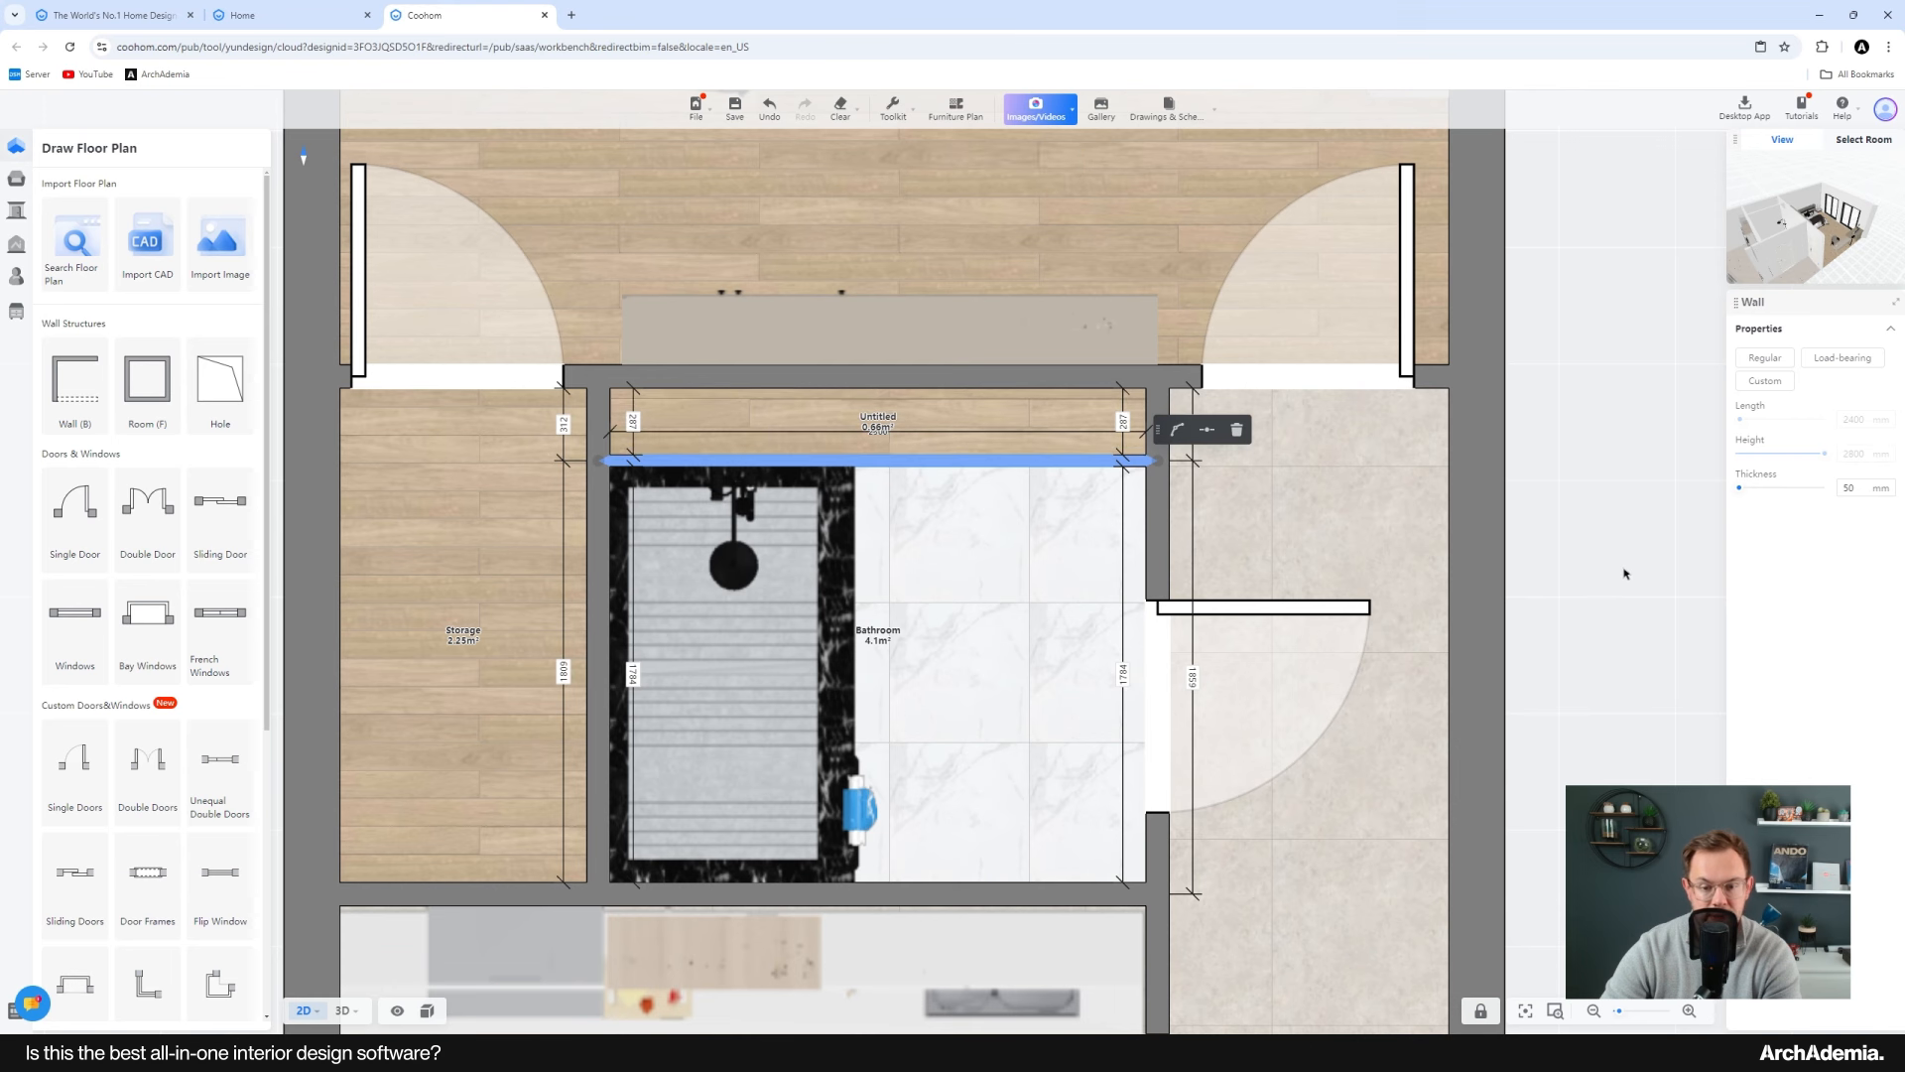
scroll(901, 555, down, 3)
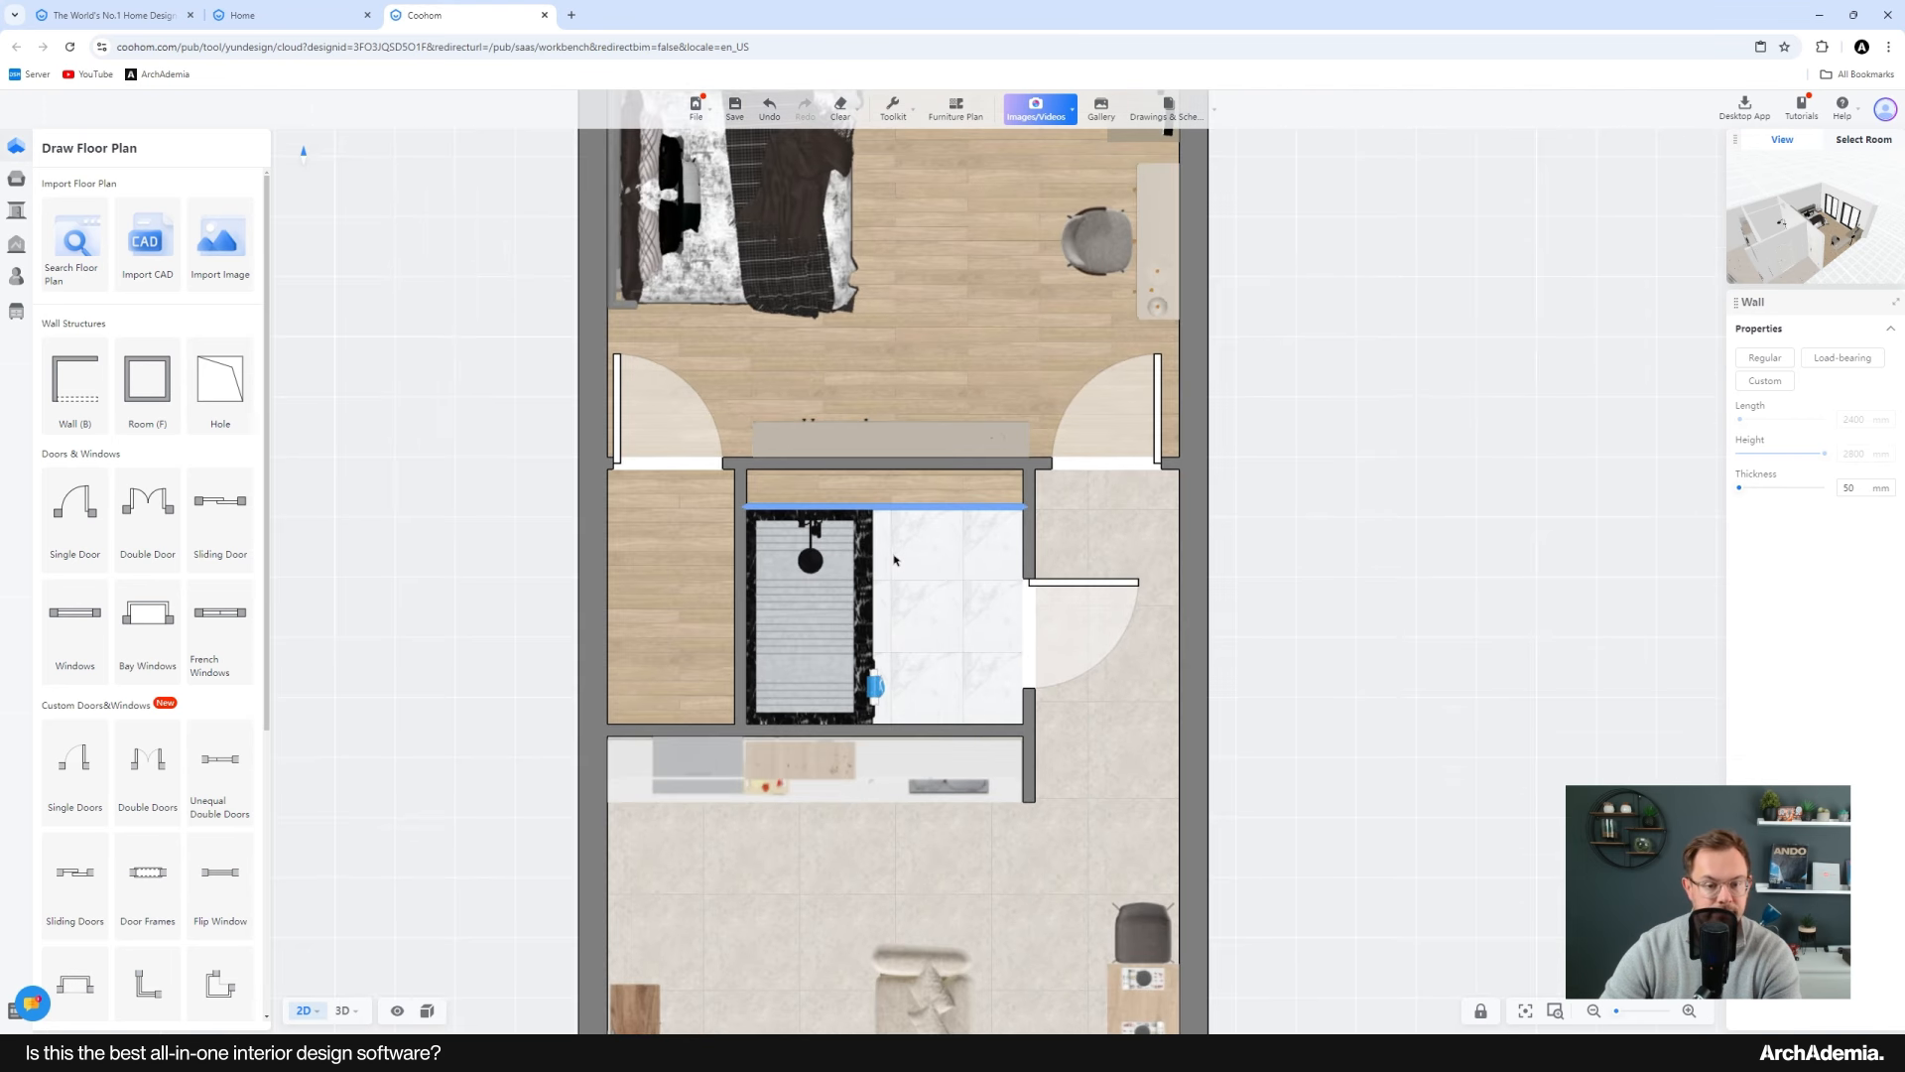
Step: Select the narrow space above the new wall and name it Void
click(883, 472)
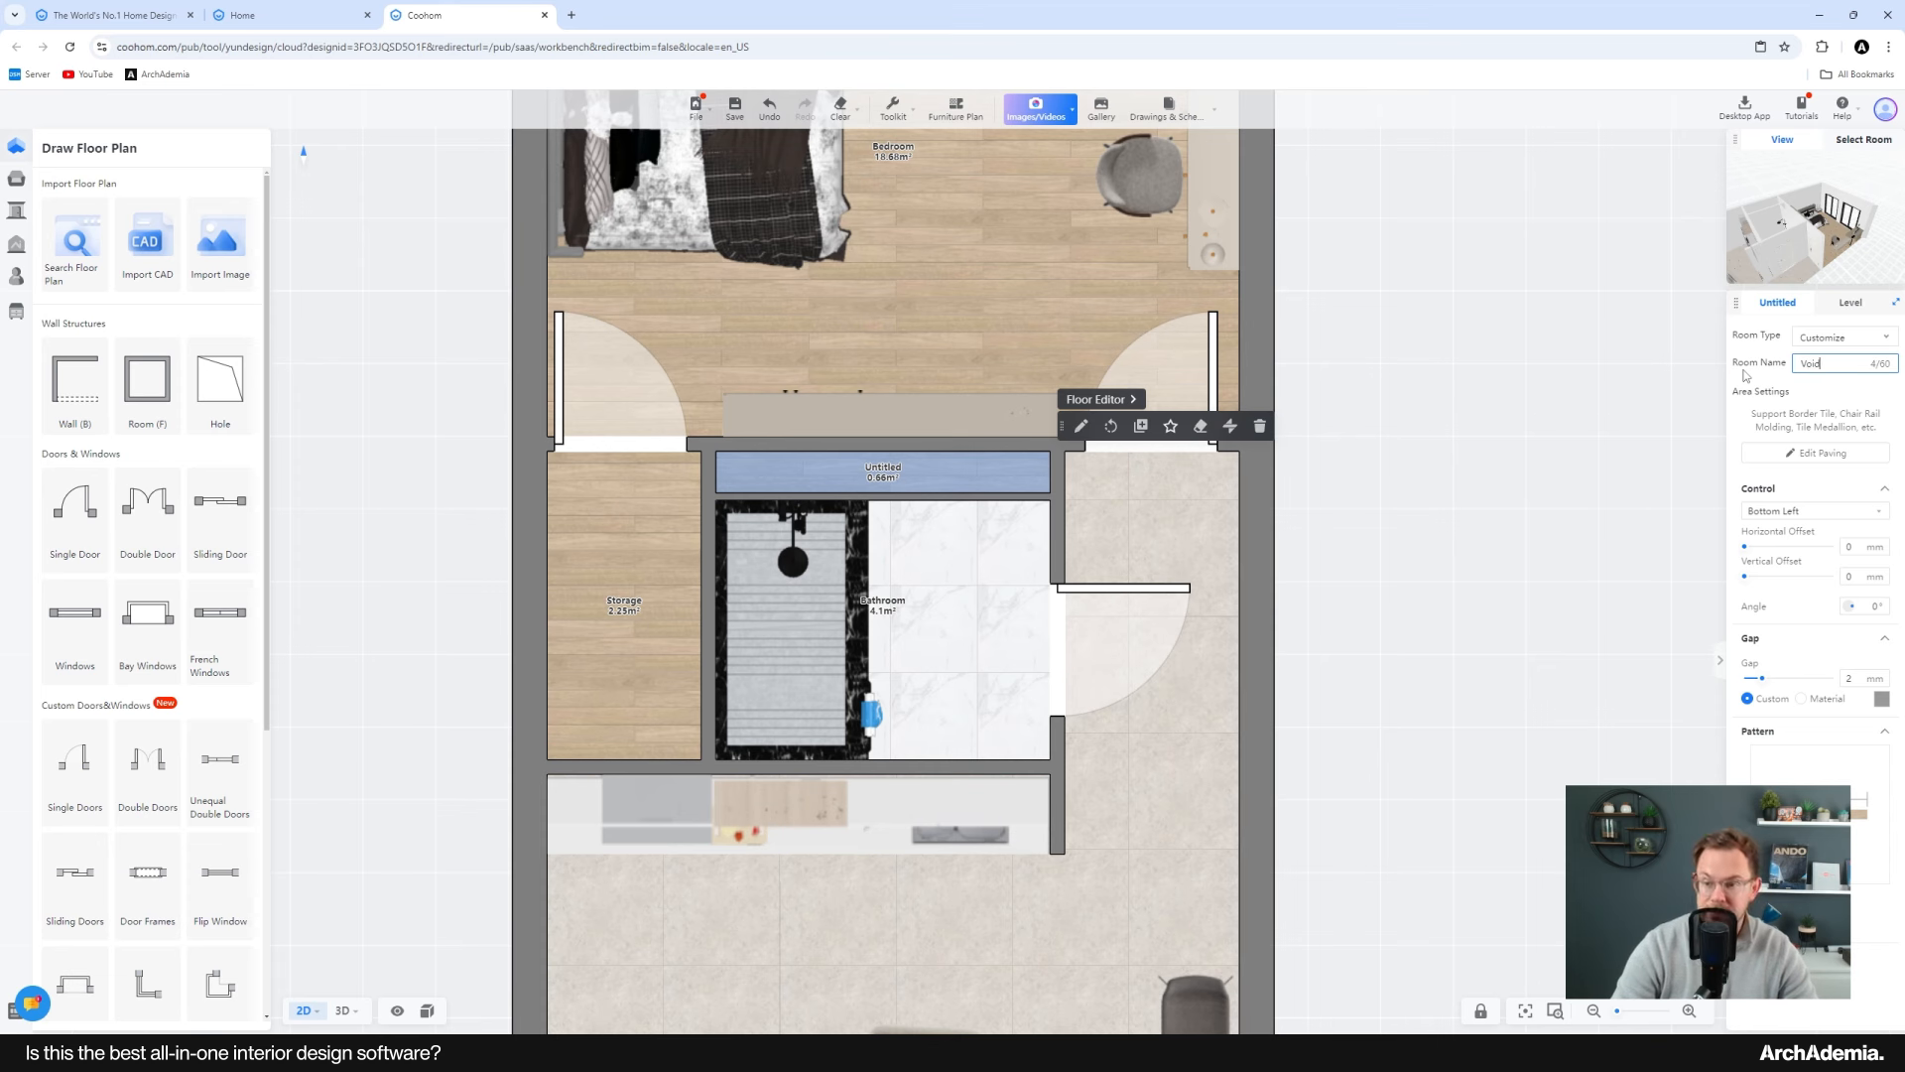
click(1338, 542)
scroll(1186, 523, down, 2)
scroll(1058, 646, up, 4)
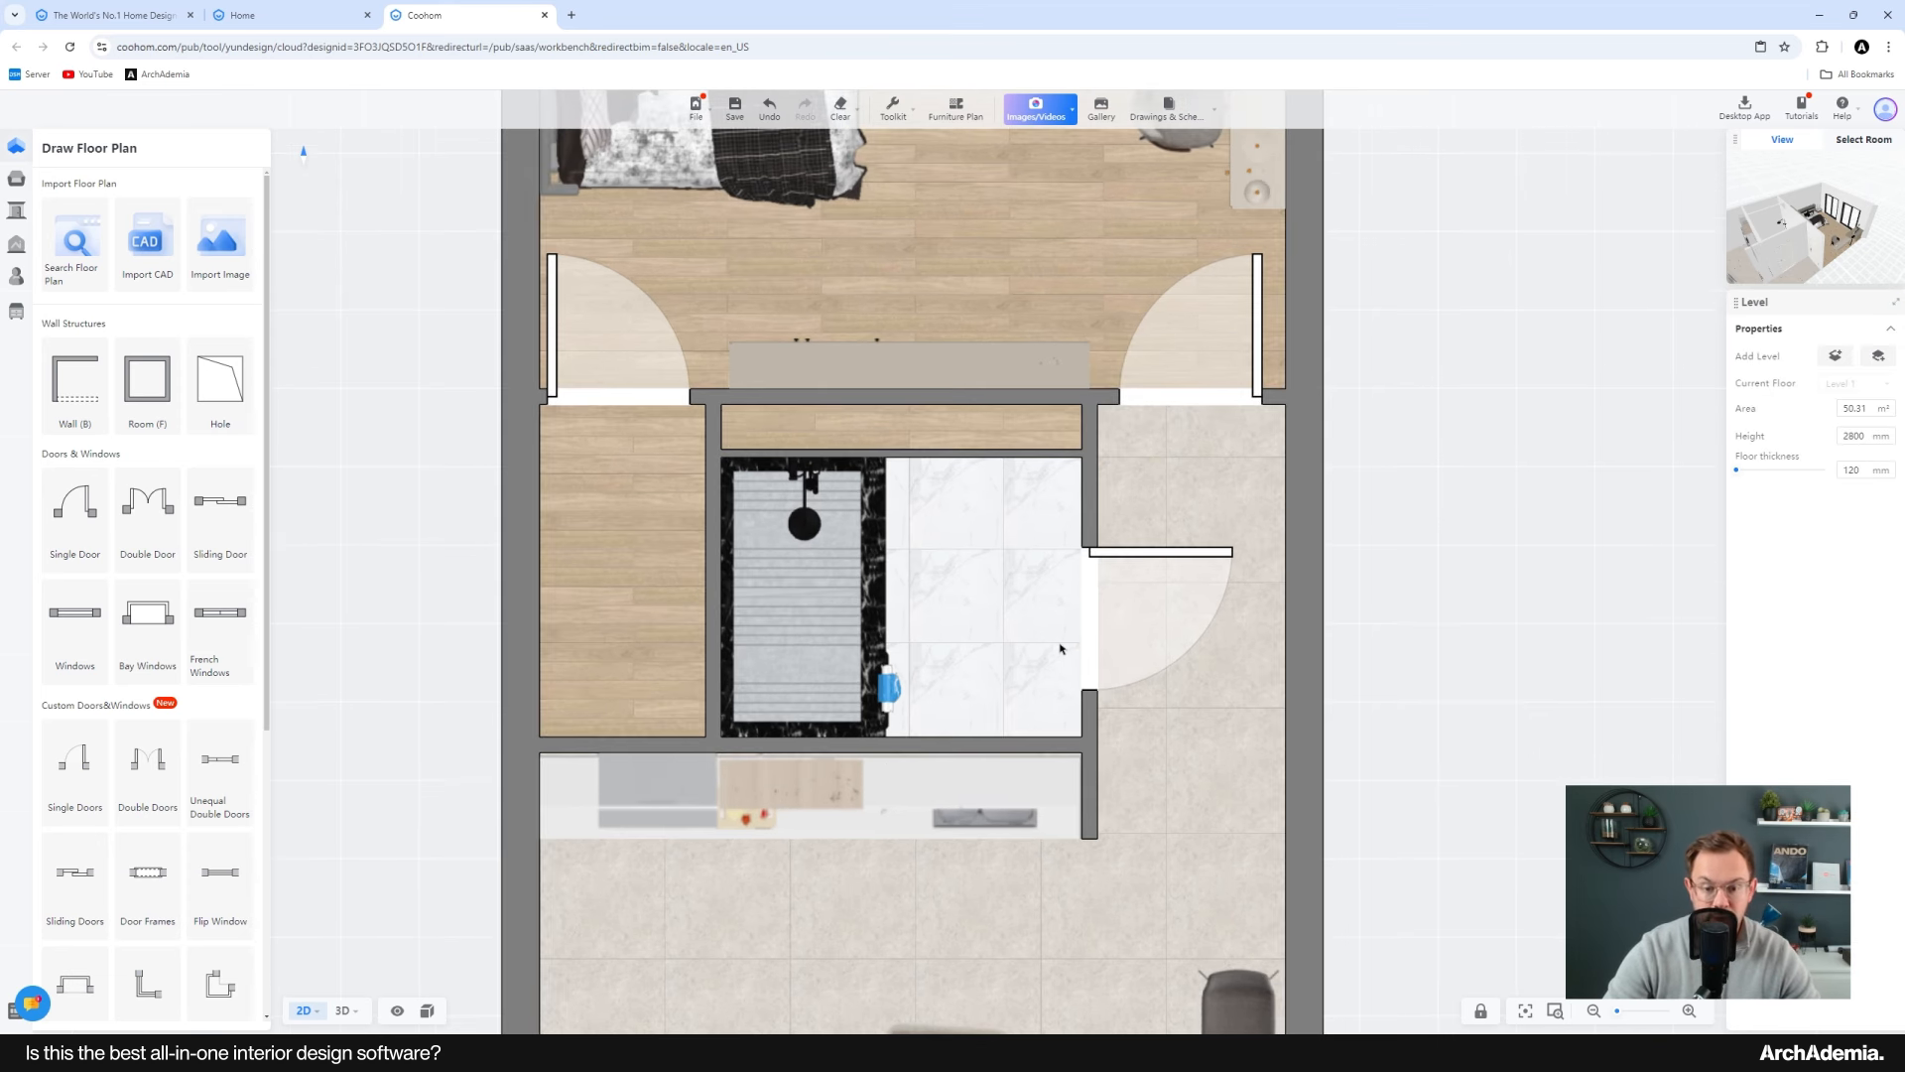
Step: Check the reference plan and narrow the shower enclosure to about 1014 mm long
click(1330, 1052)
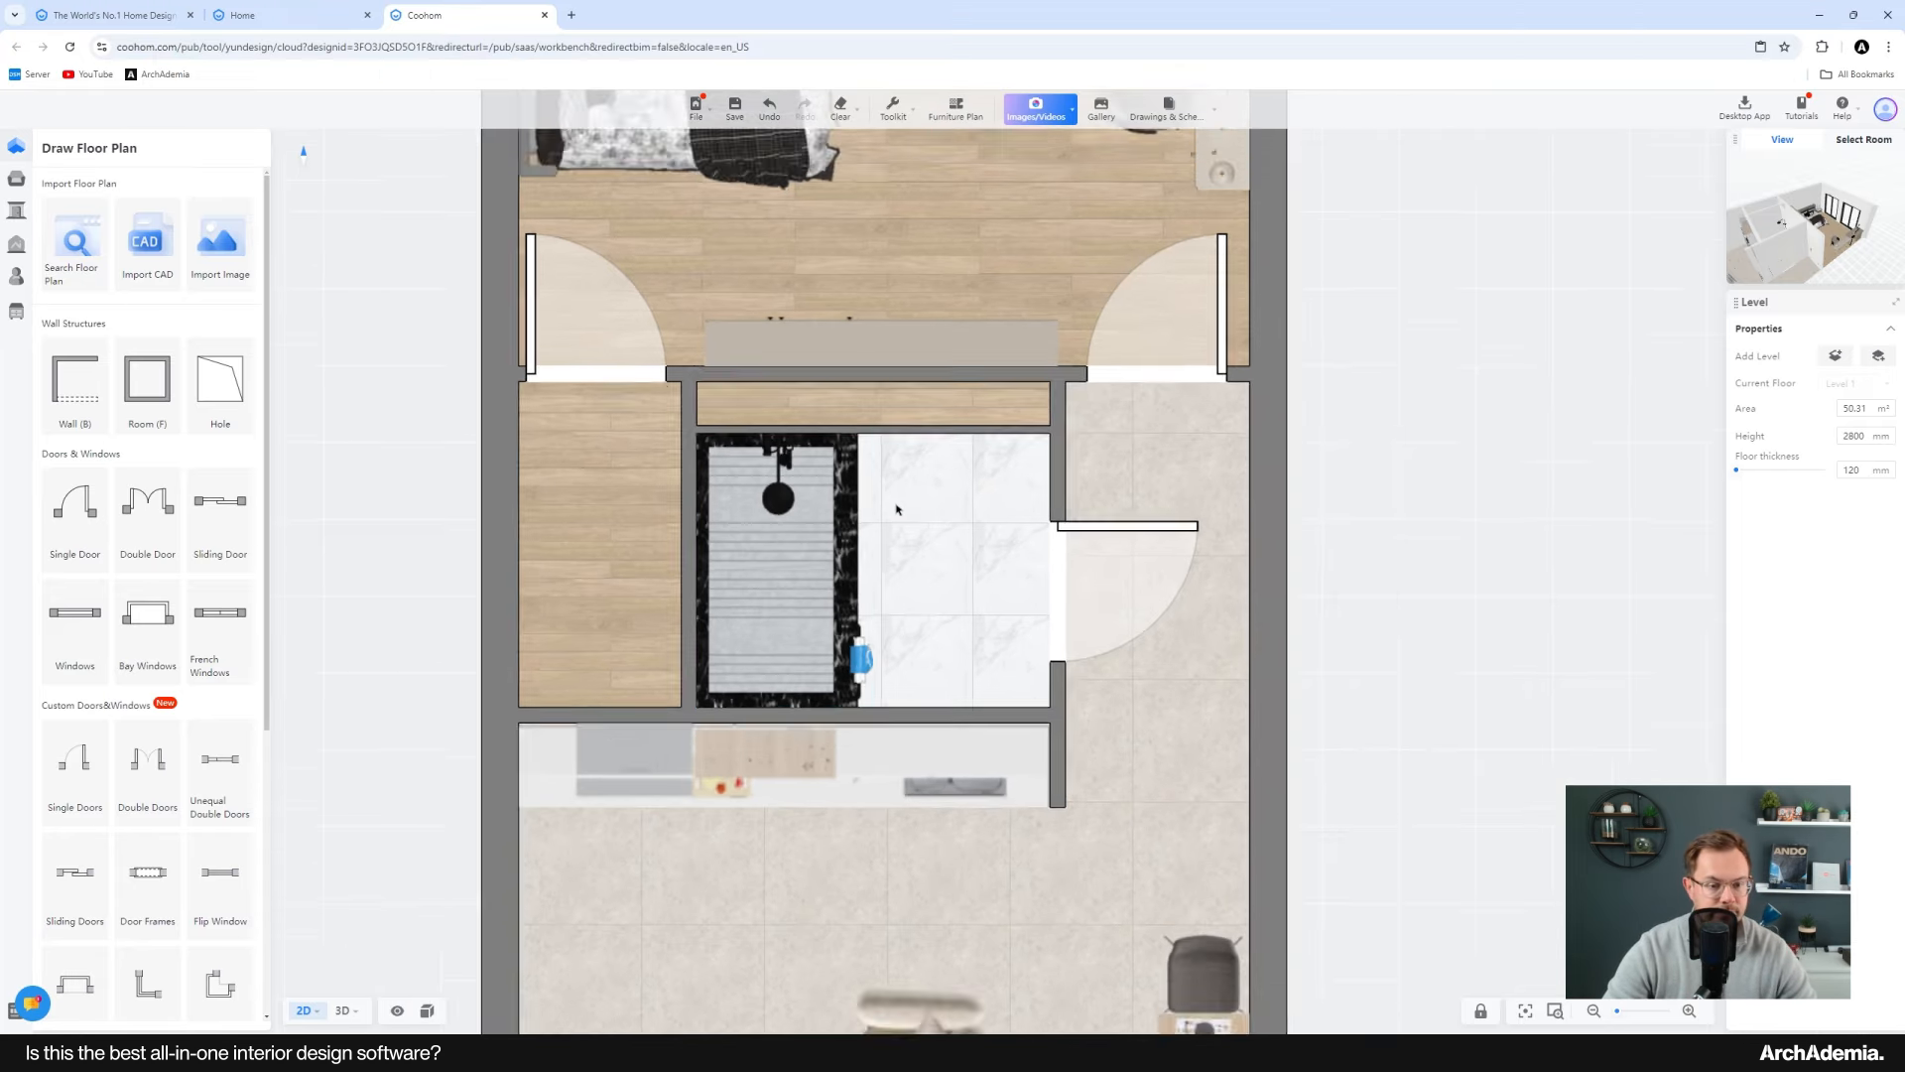
scroll(850, 570, up, 2)
click(850, 571)
drag(876, 571, 831, 570)
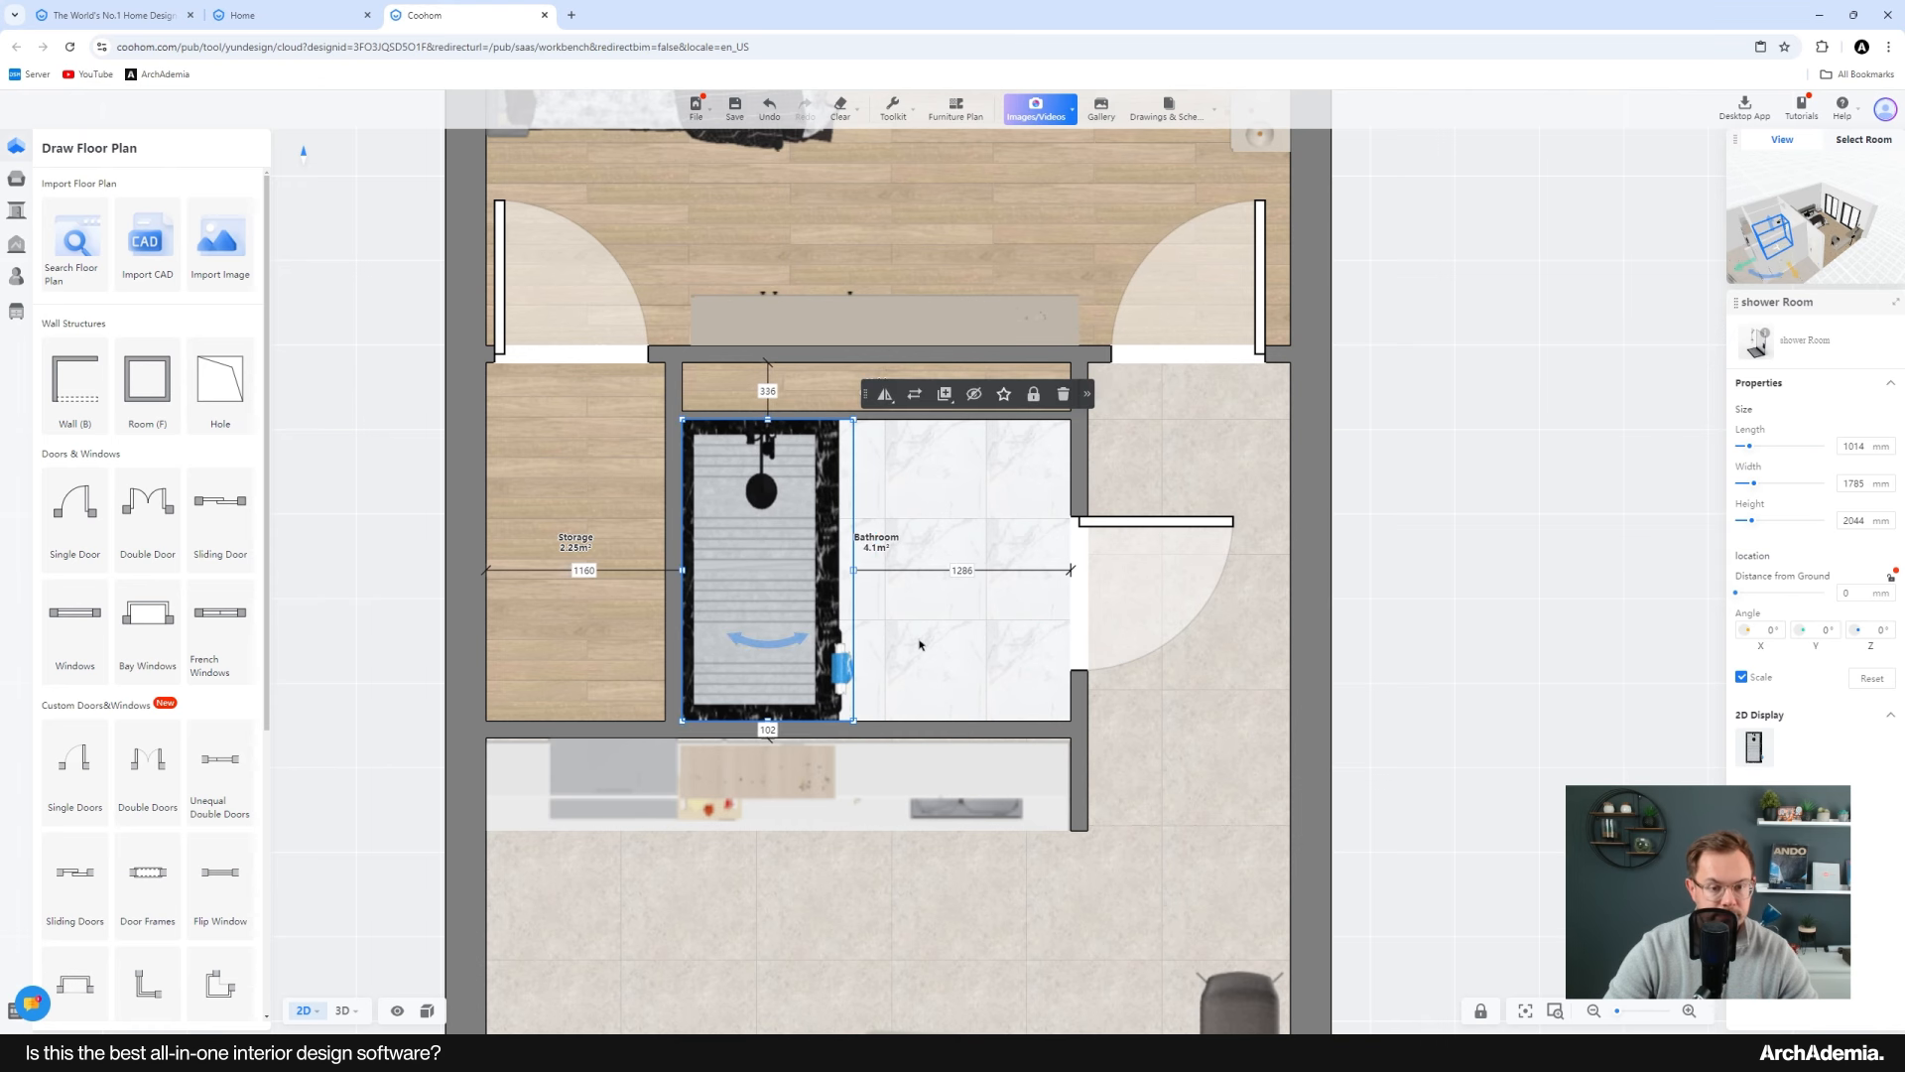
Step: Open the Toilets library and slide the bathroom door slightly lower along its wall
scroll(921, 640, up, 2)
mouse_move(21, 182)
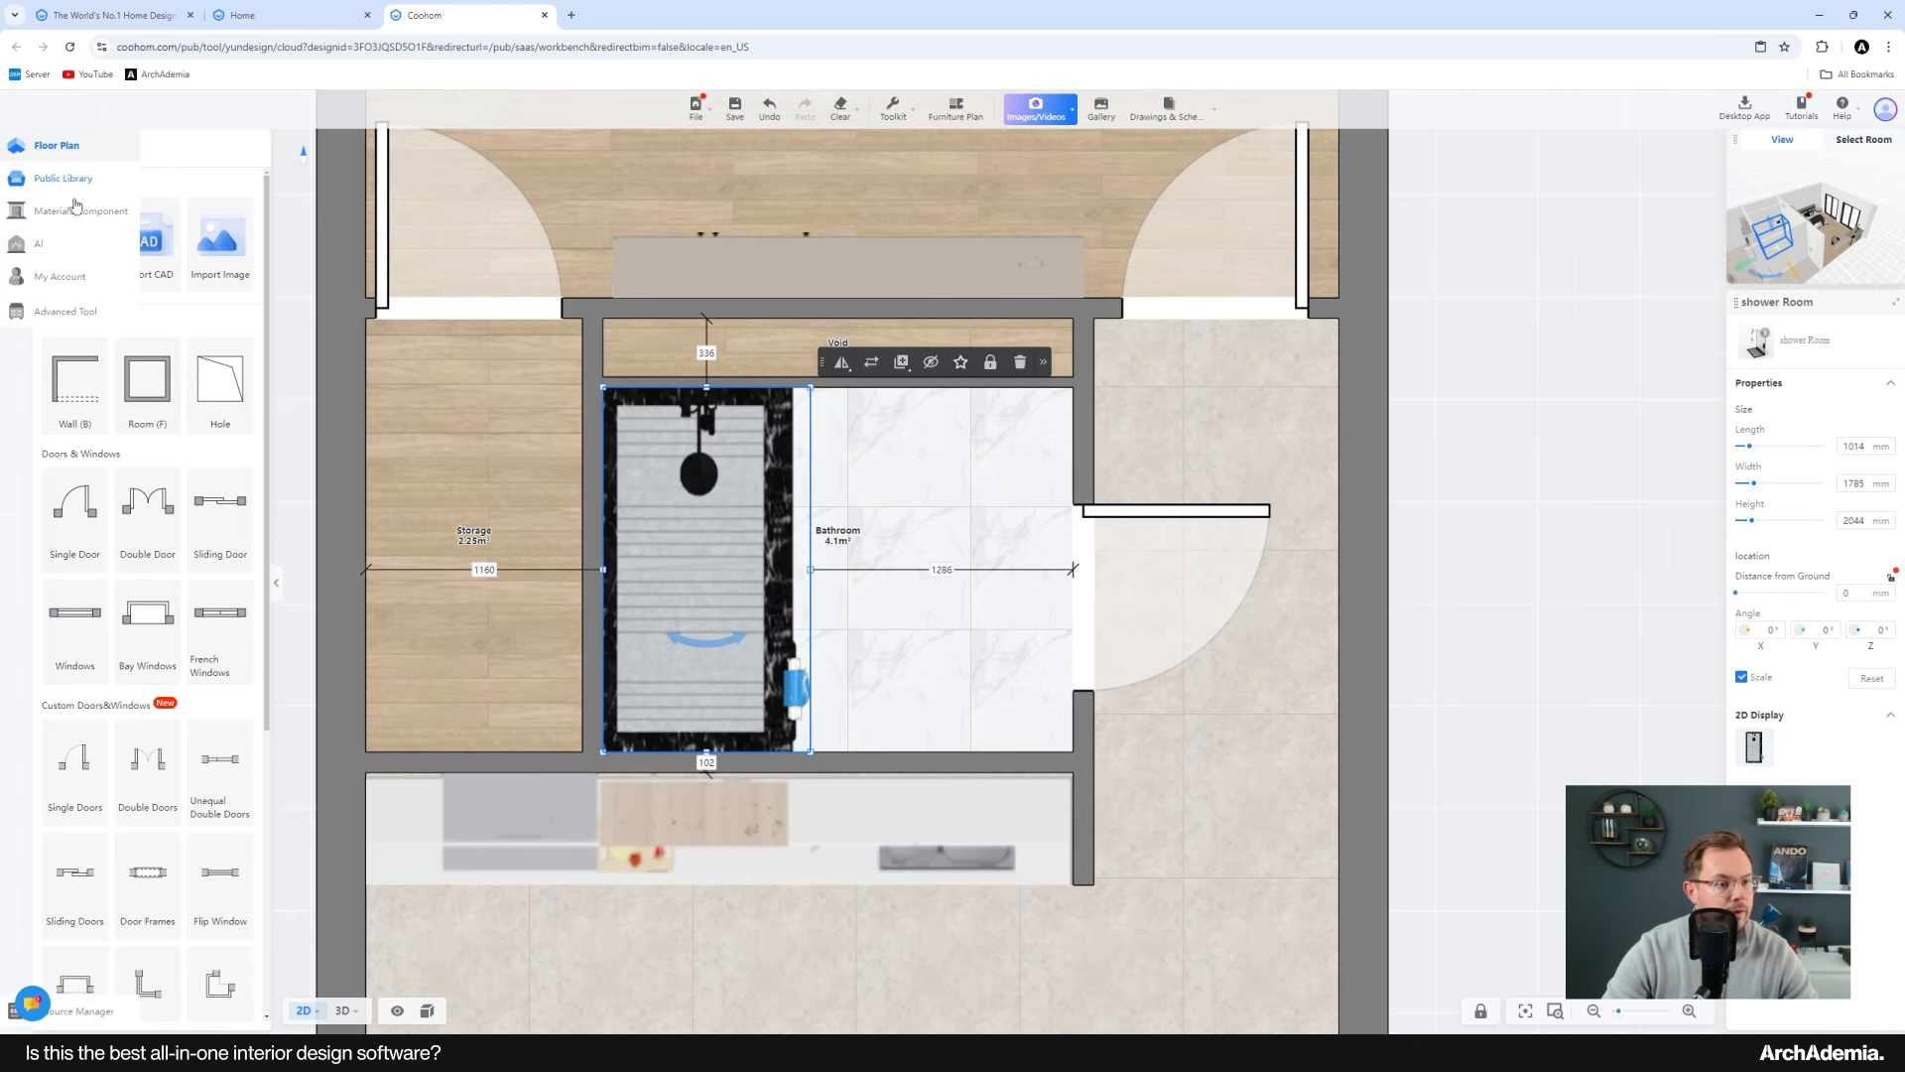
click(206, 622)
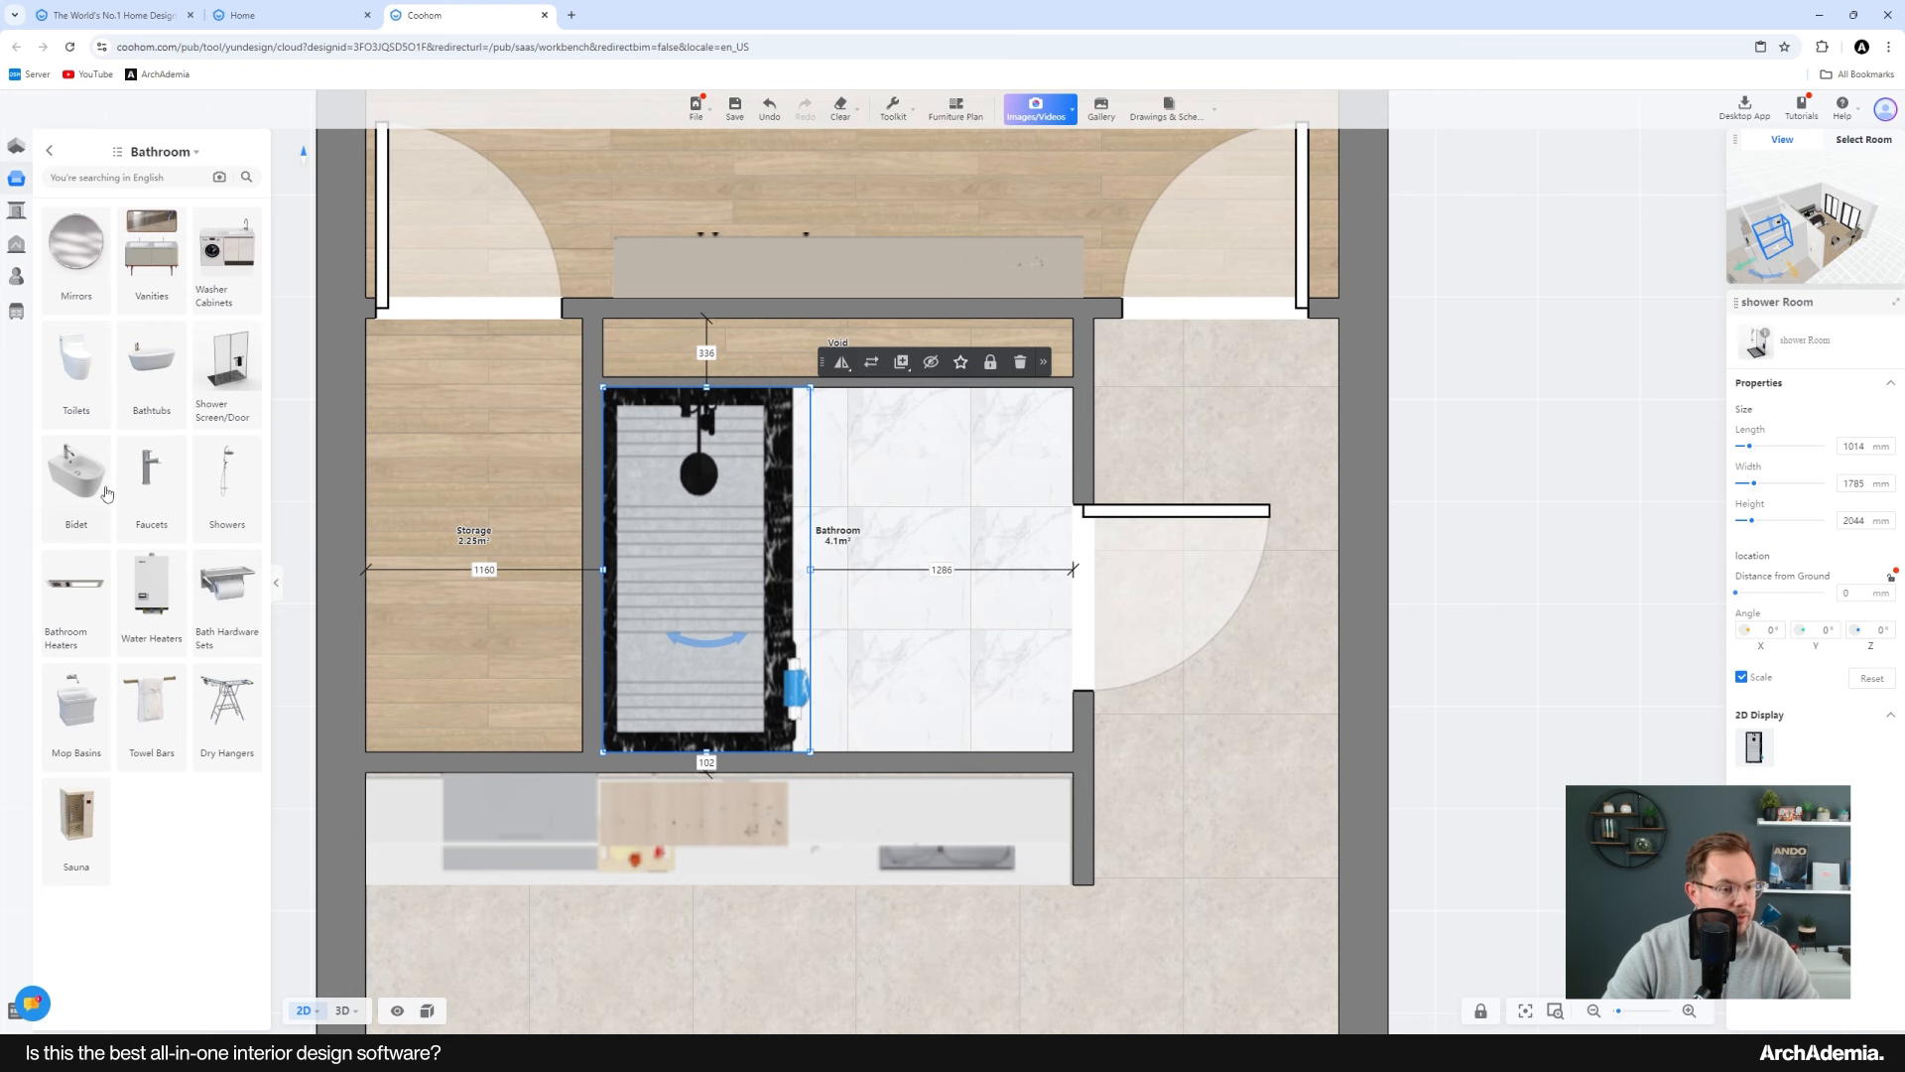
click(76, 374)
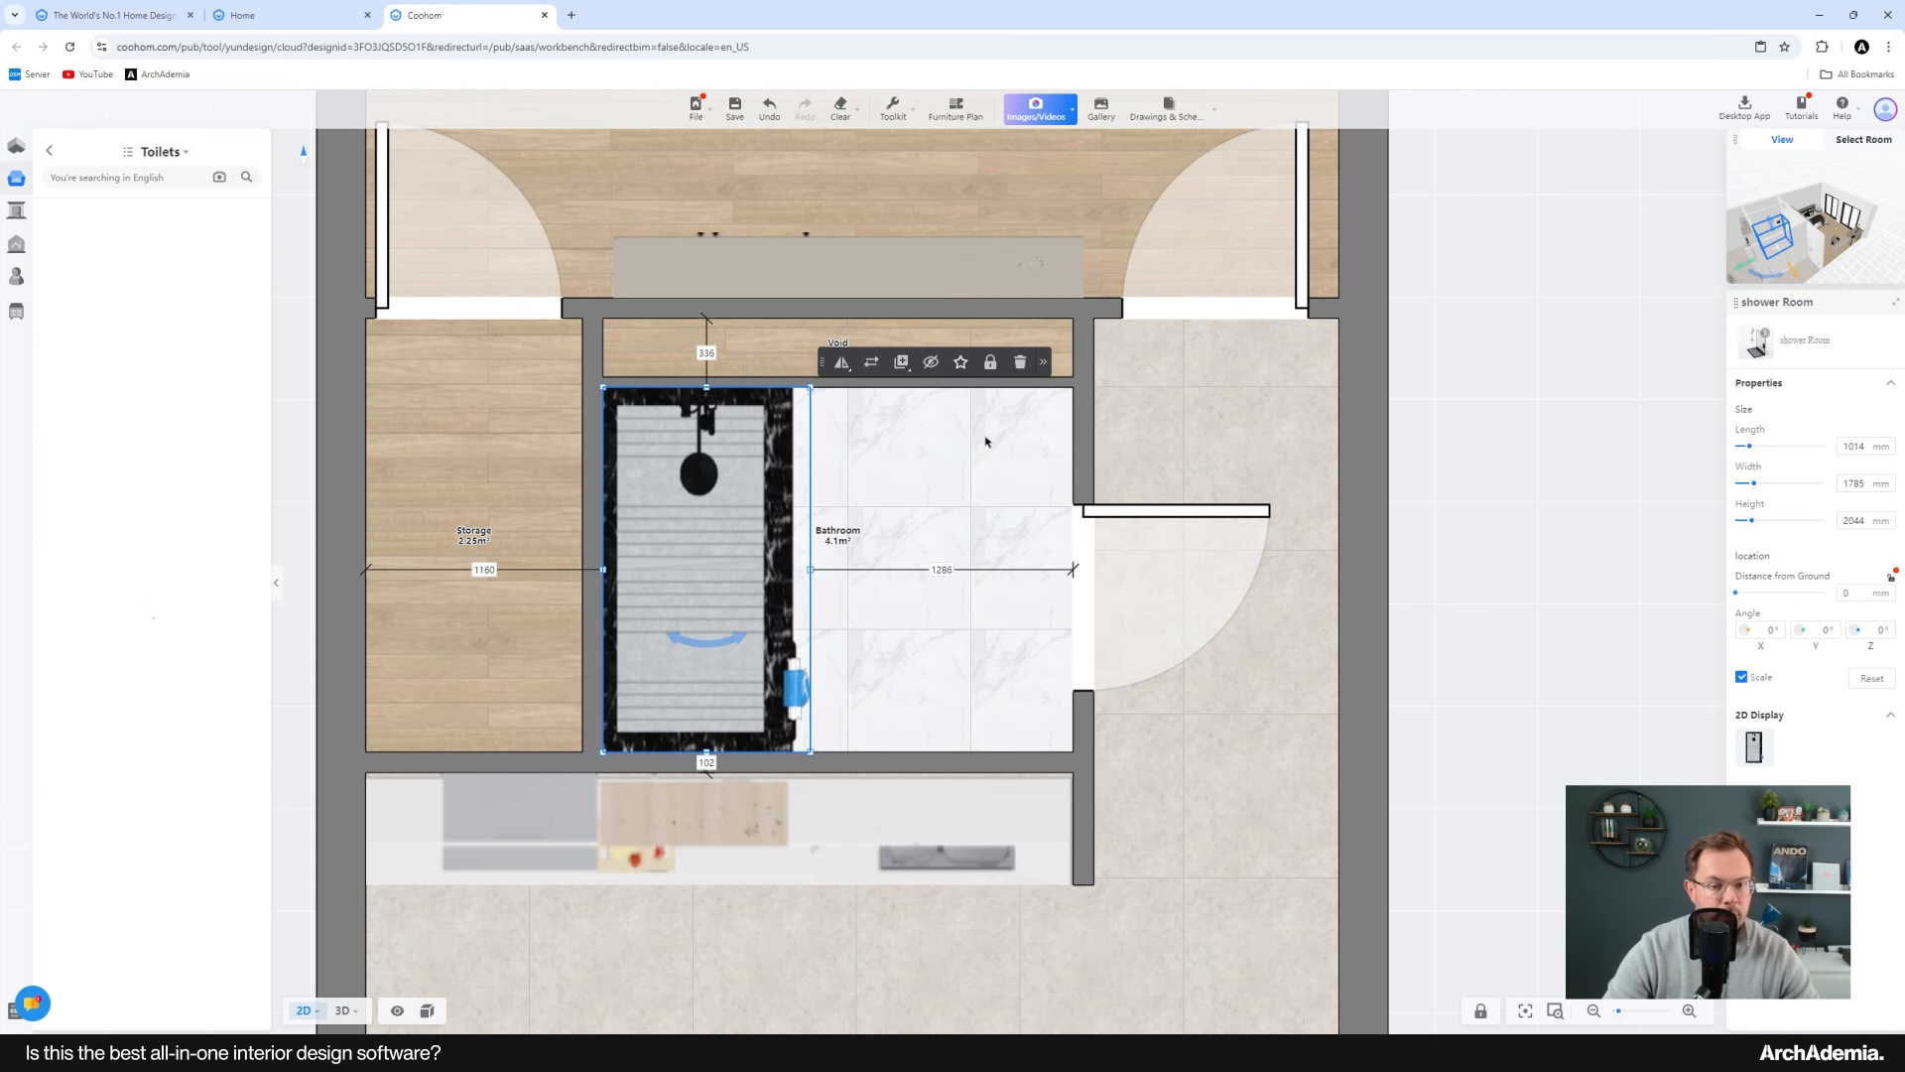
scroll(986, 440, up, 2)
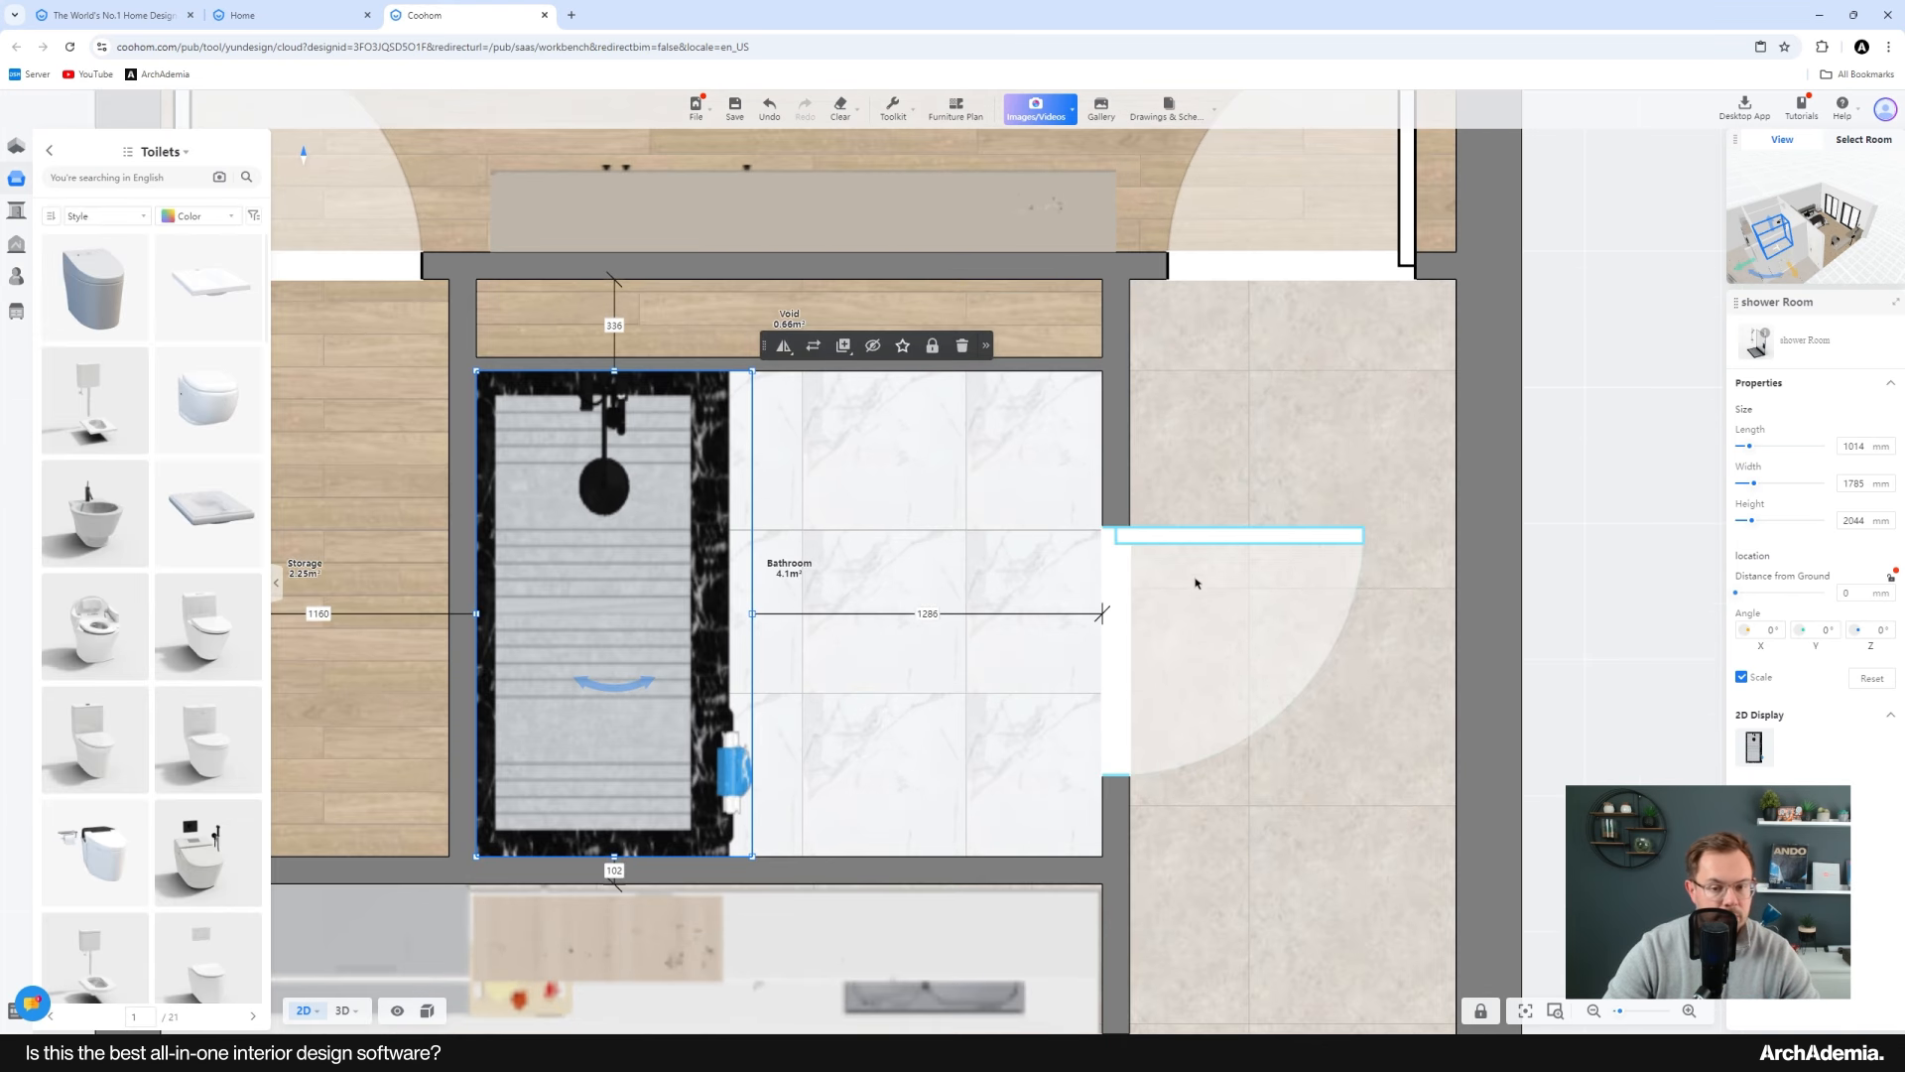
click(1166, 544)
drag(1155, 553, 1156, 589)
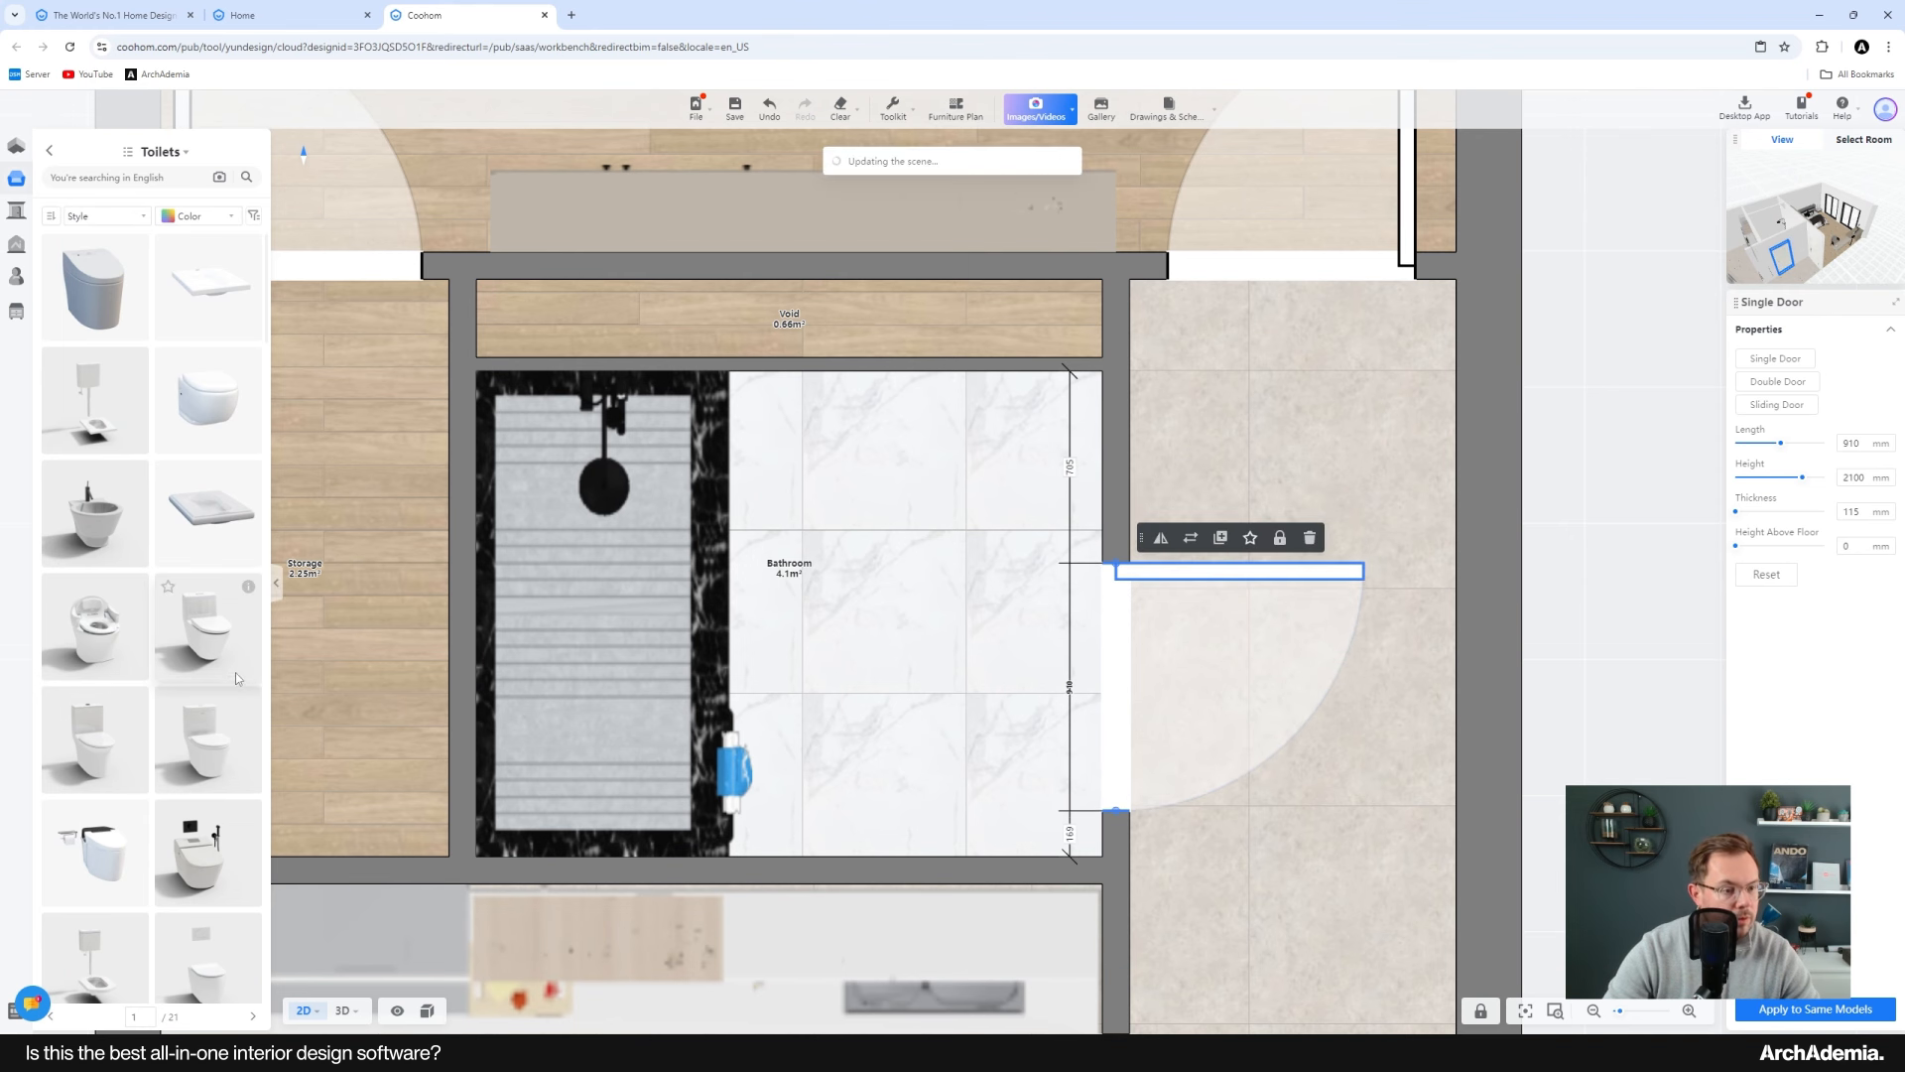
Step: Place a toilet against the bathroom's new upper wall, beside the shower enclosure
click(94, 288)
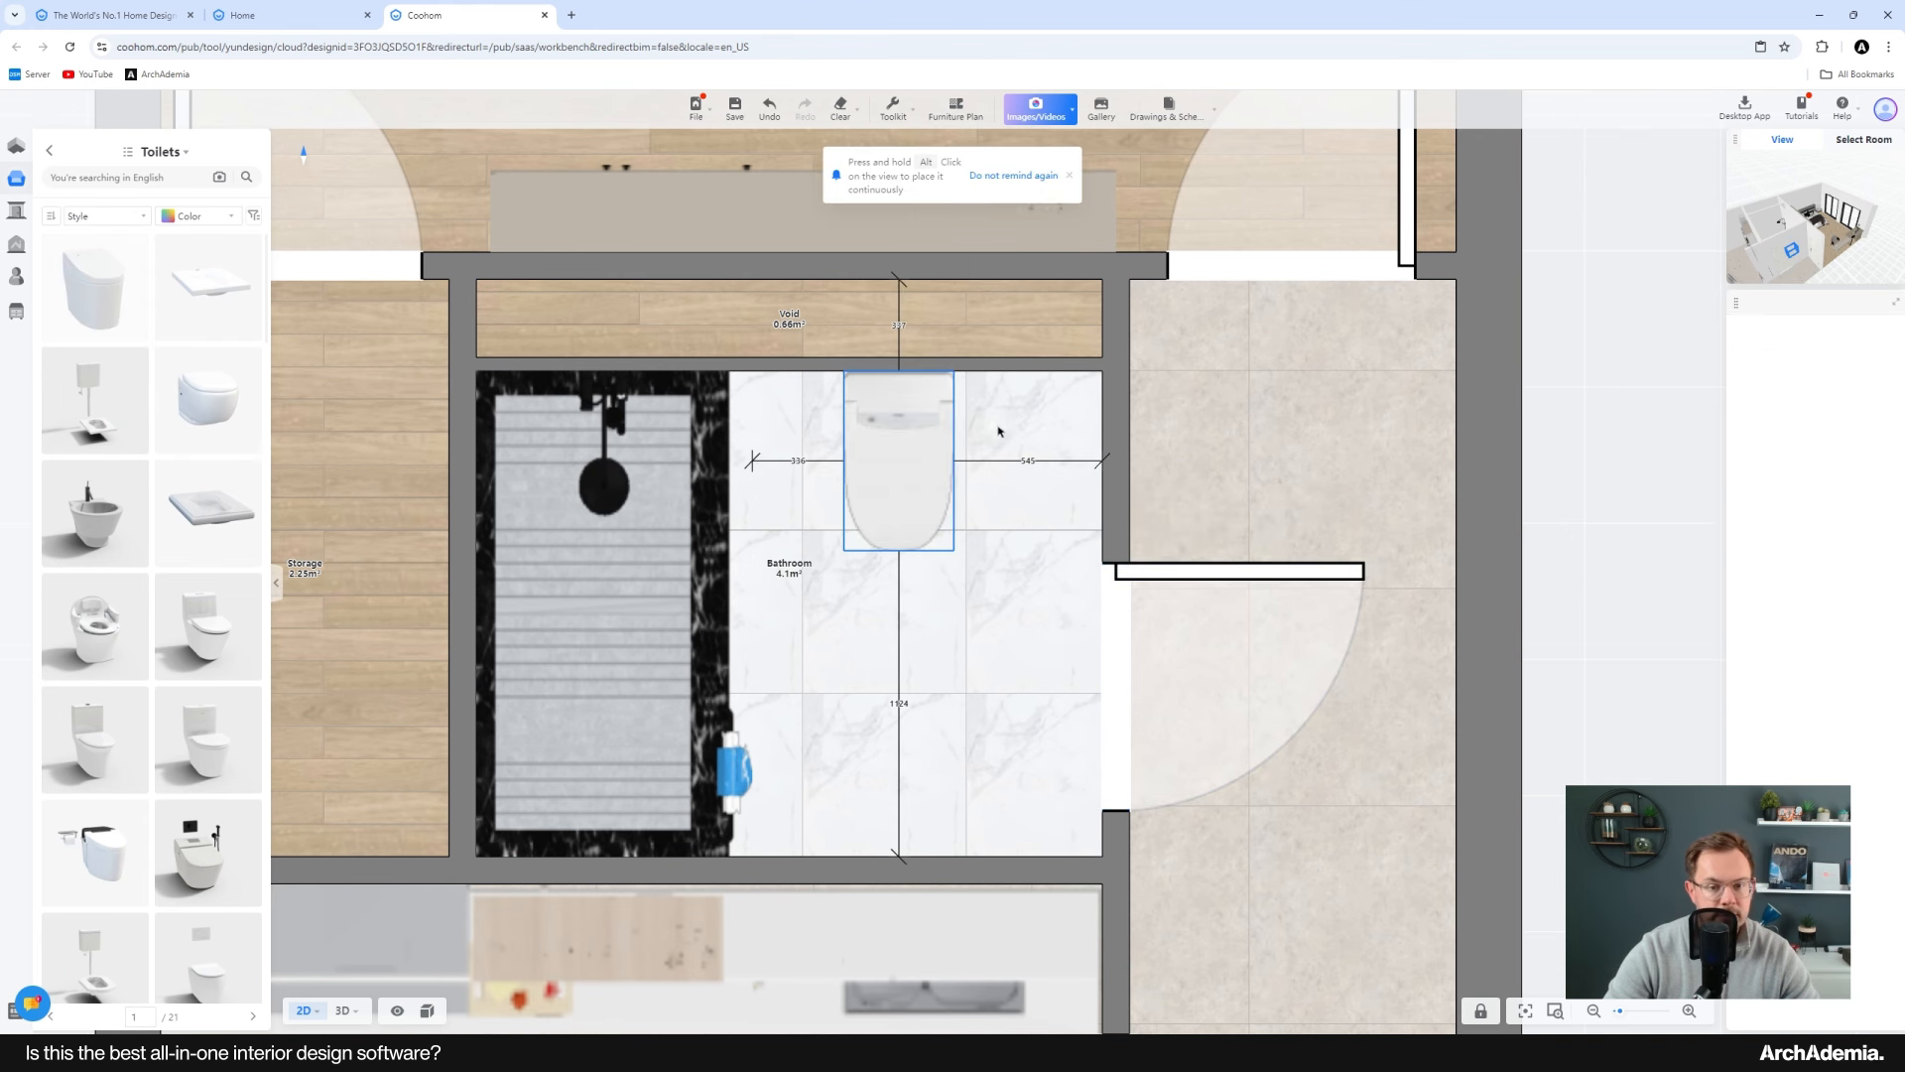
click(976, 462)
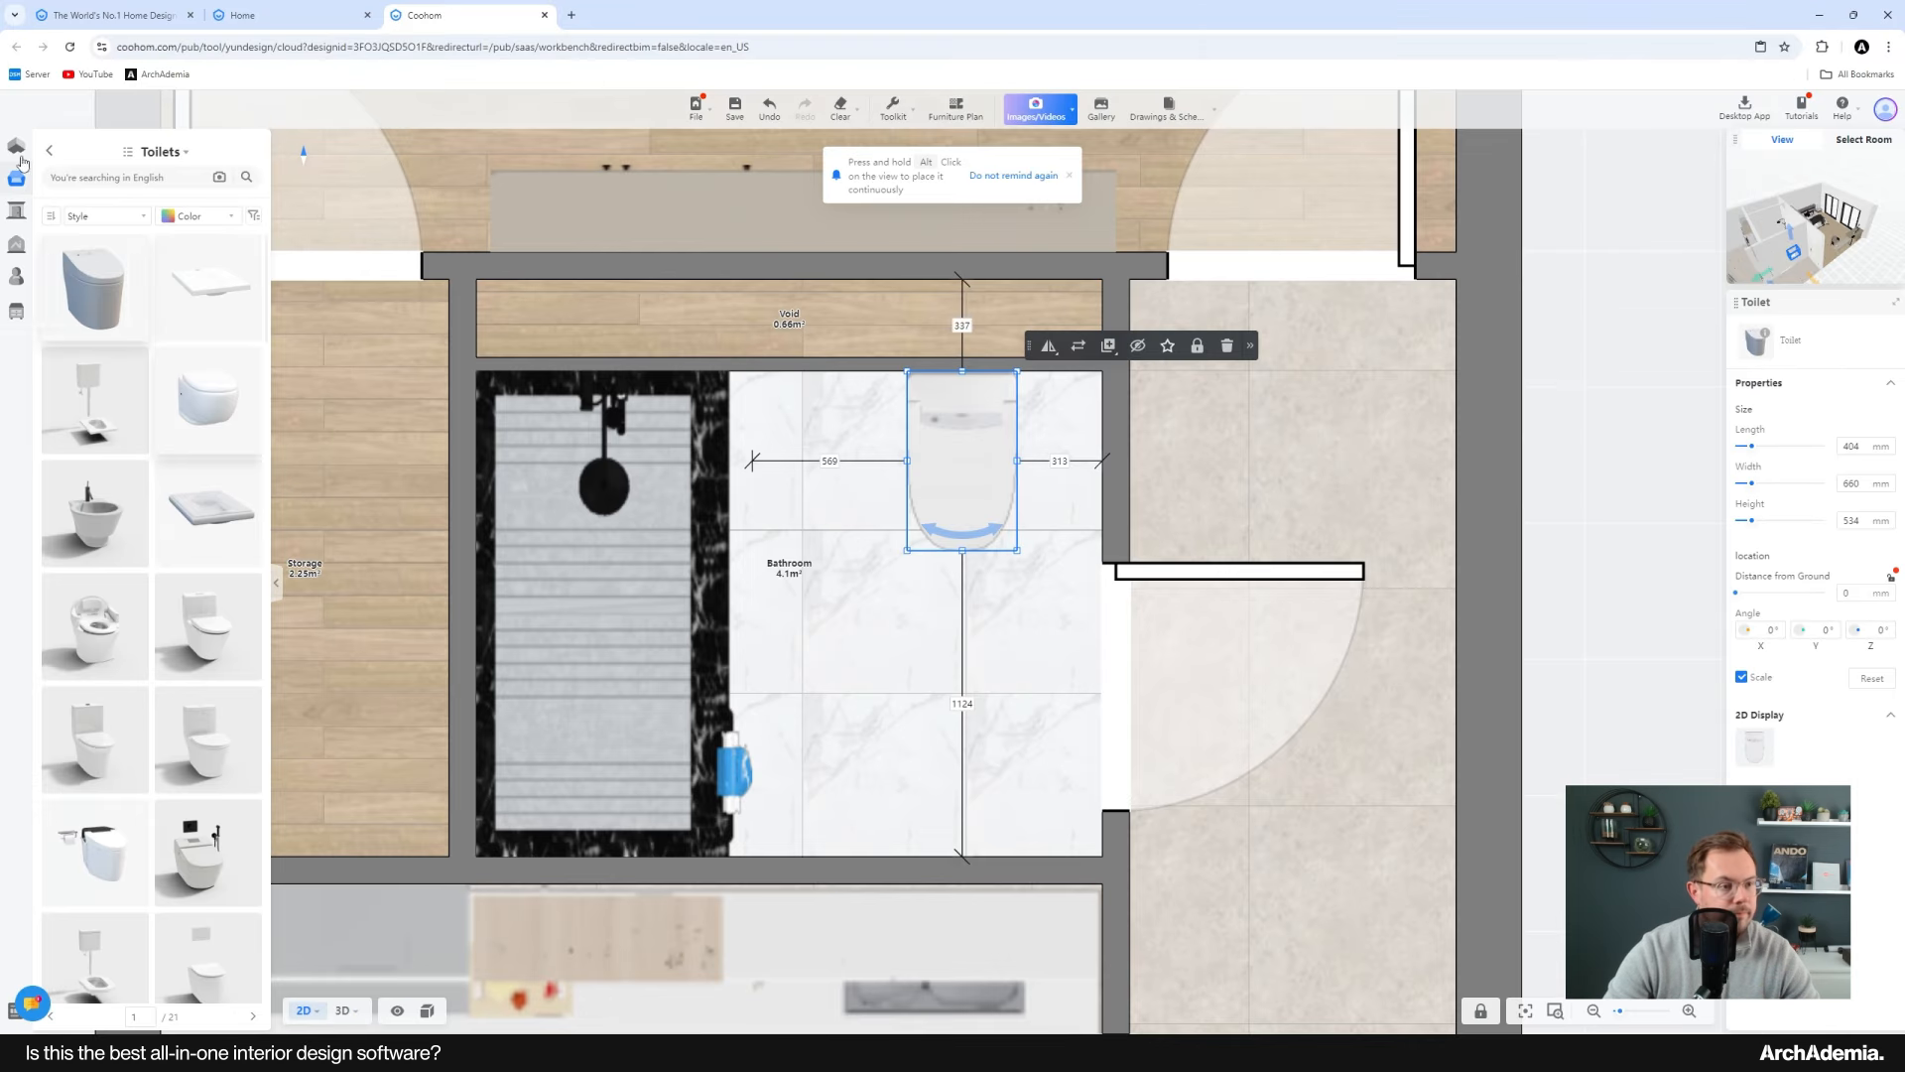
click(51, 151)
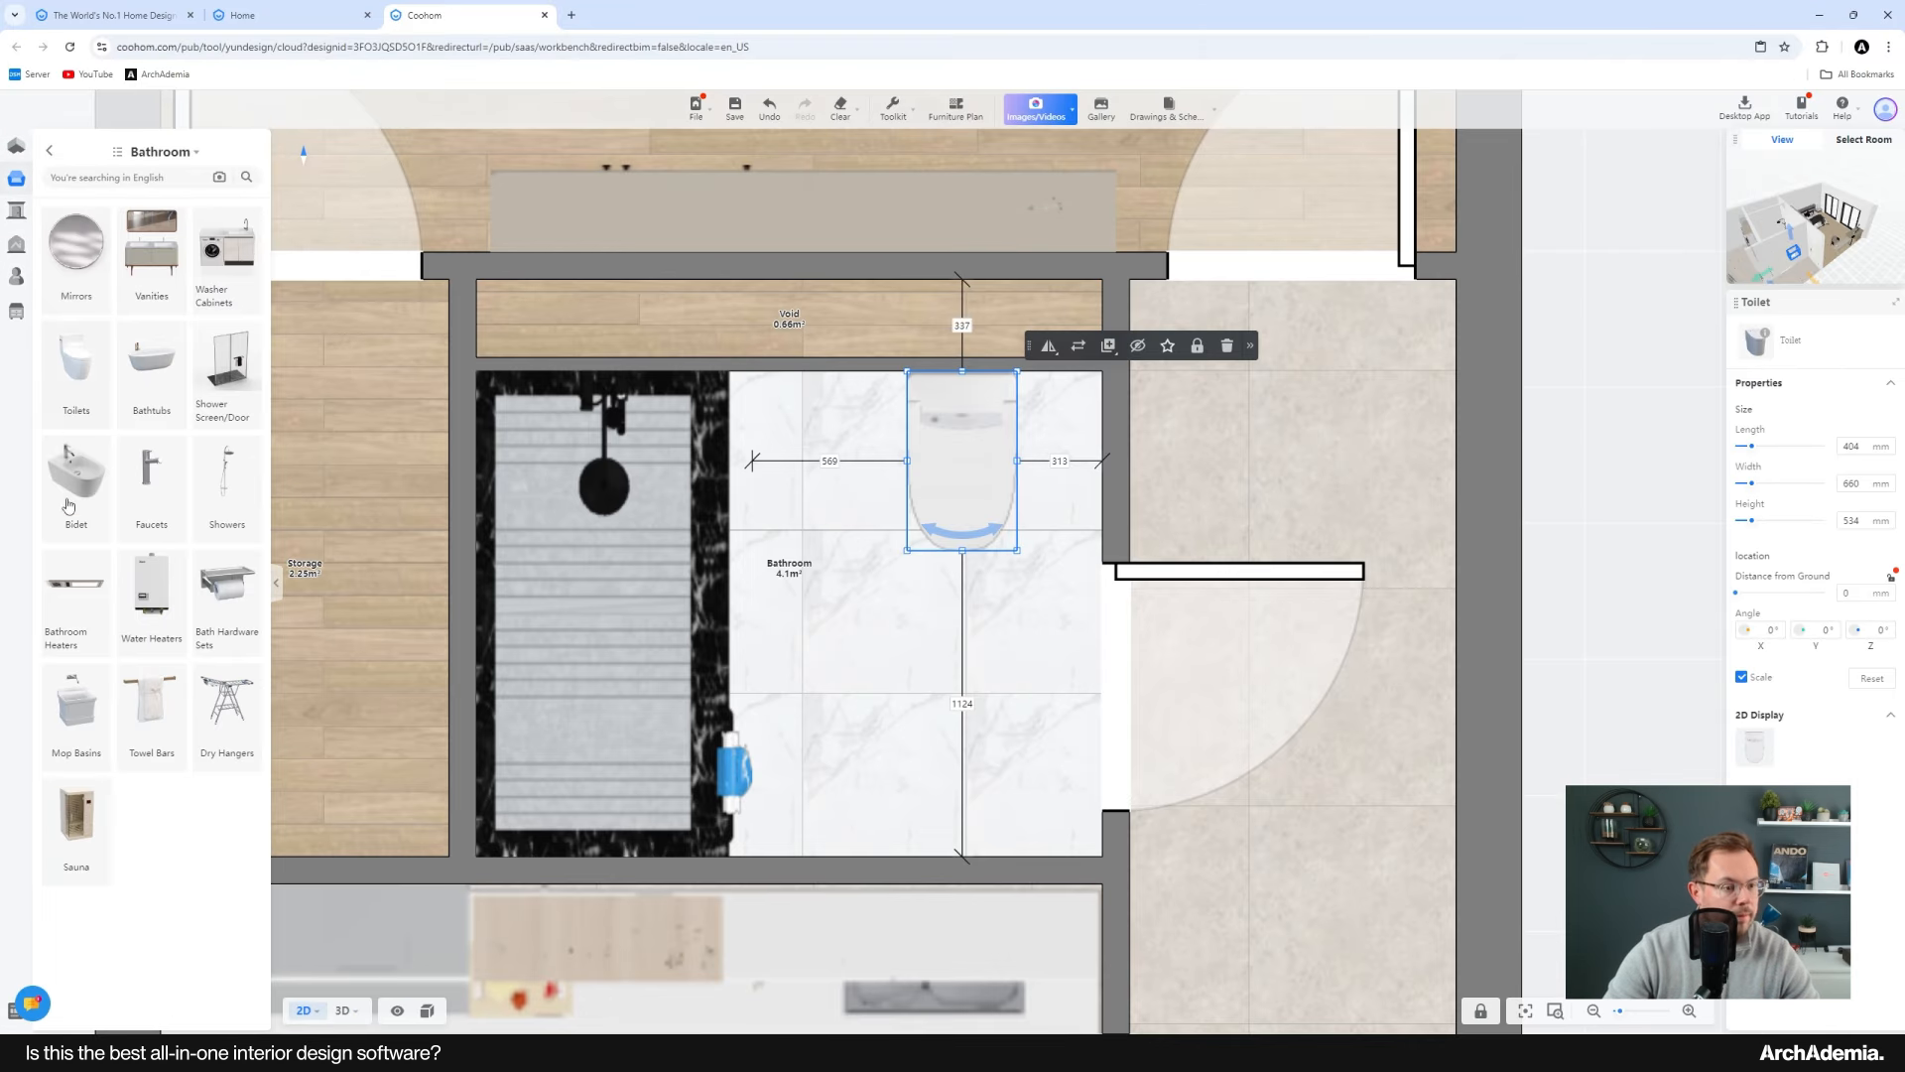
Step: Open the Vanities library and browse through the available vanity models
click(151, 268)
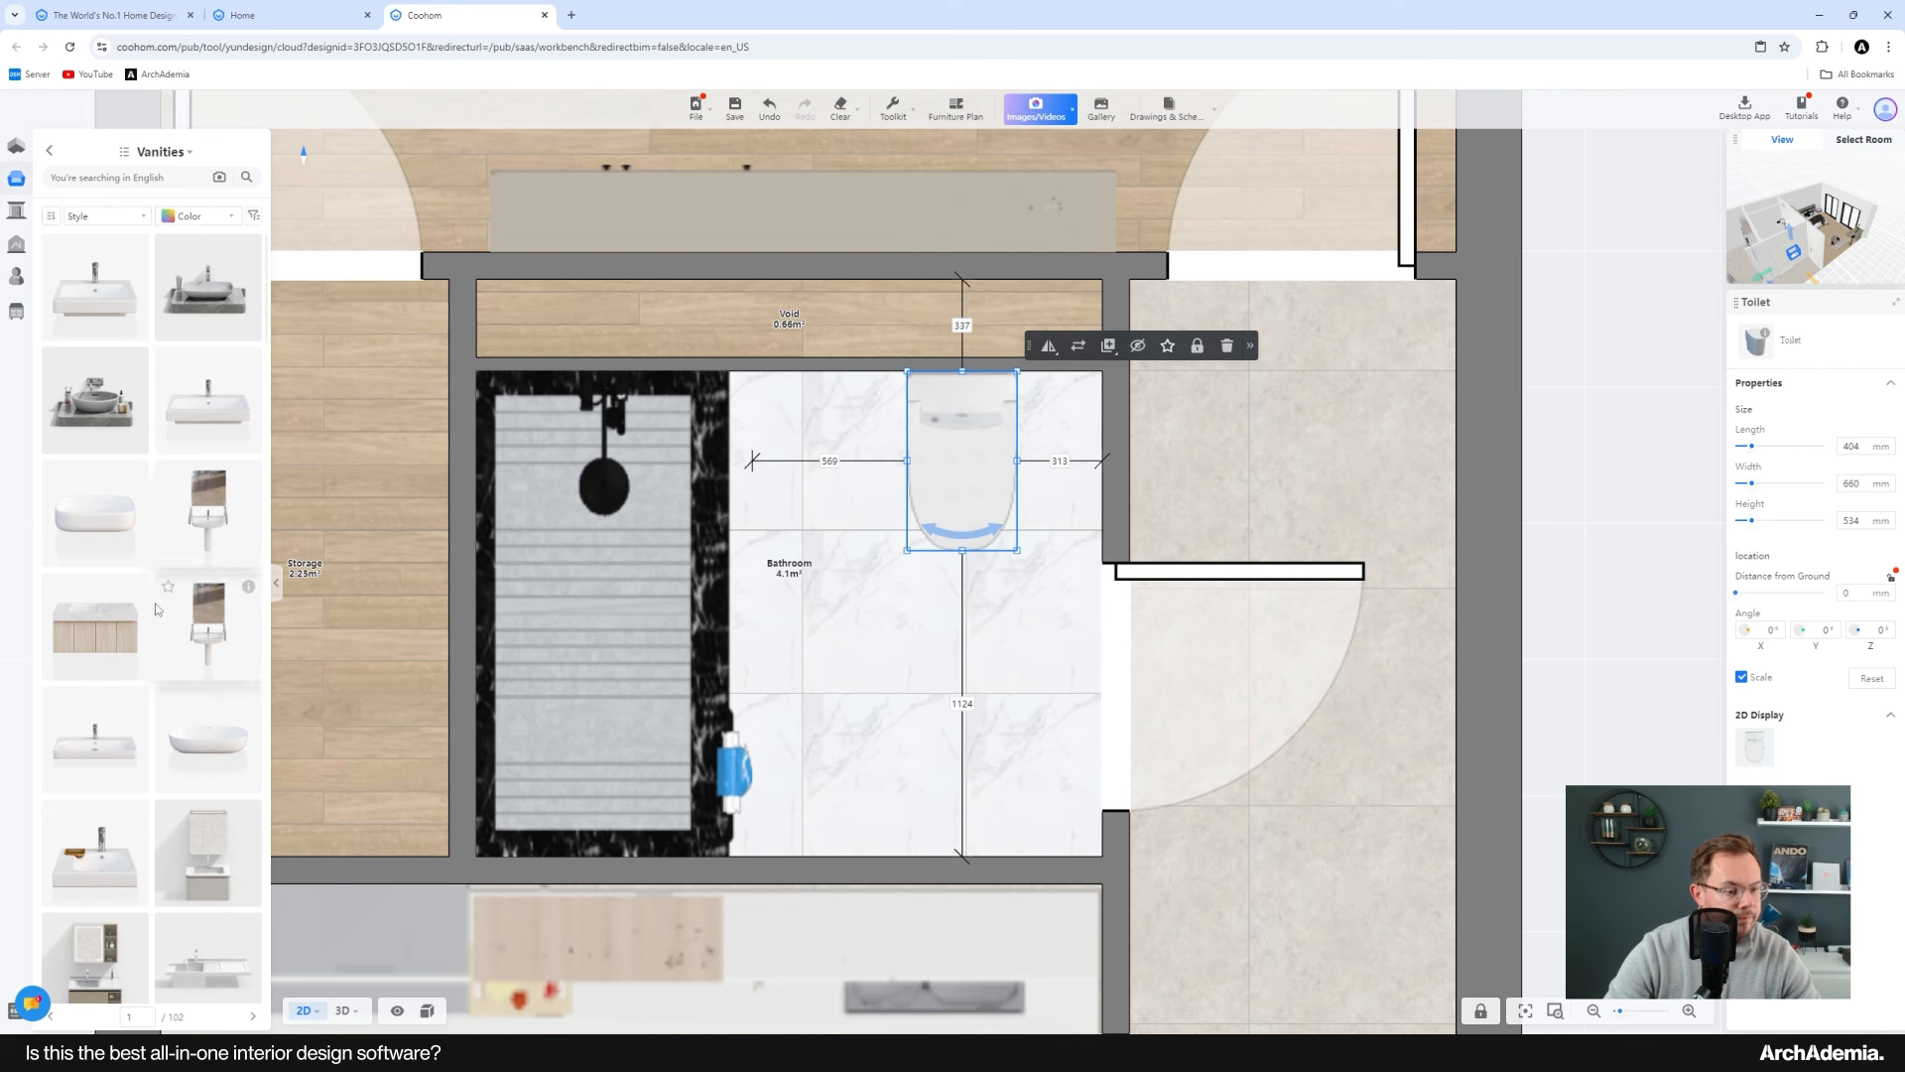
scroll(149, 635, down, 3)
scroll(197, 630, down, 5)
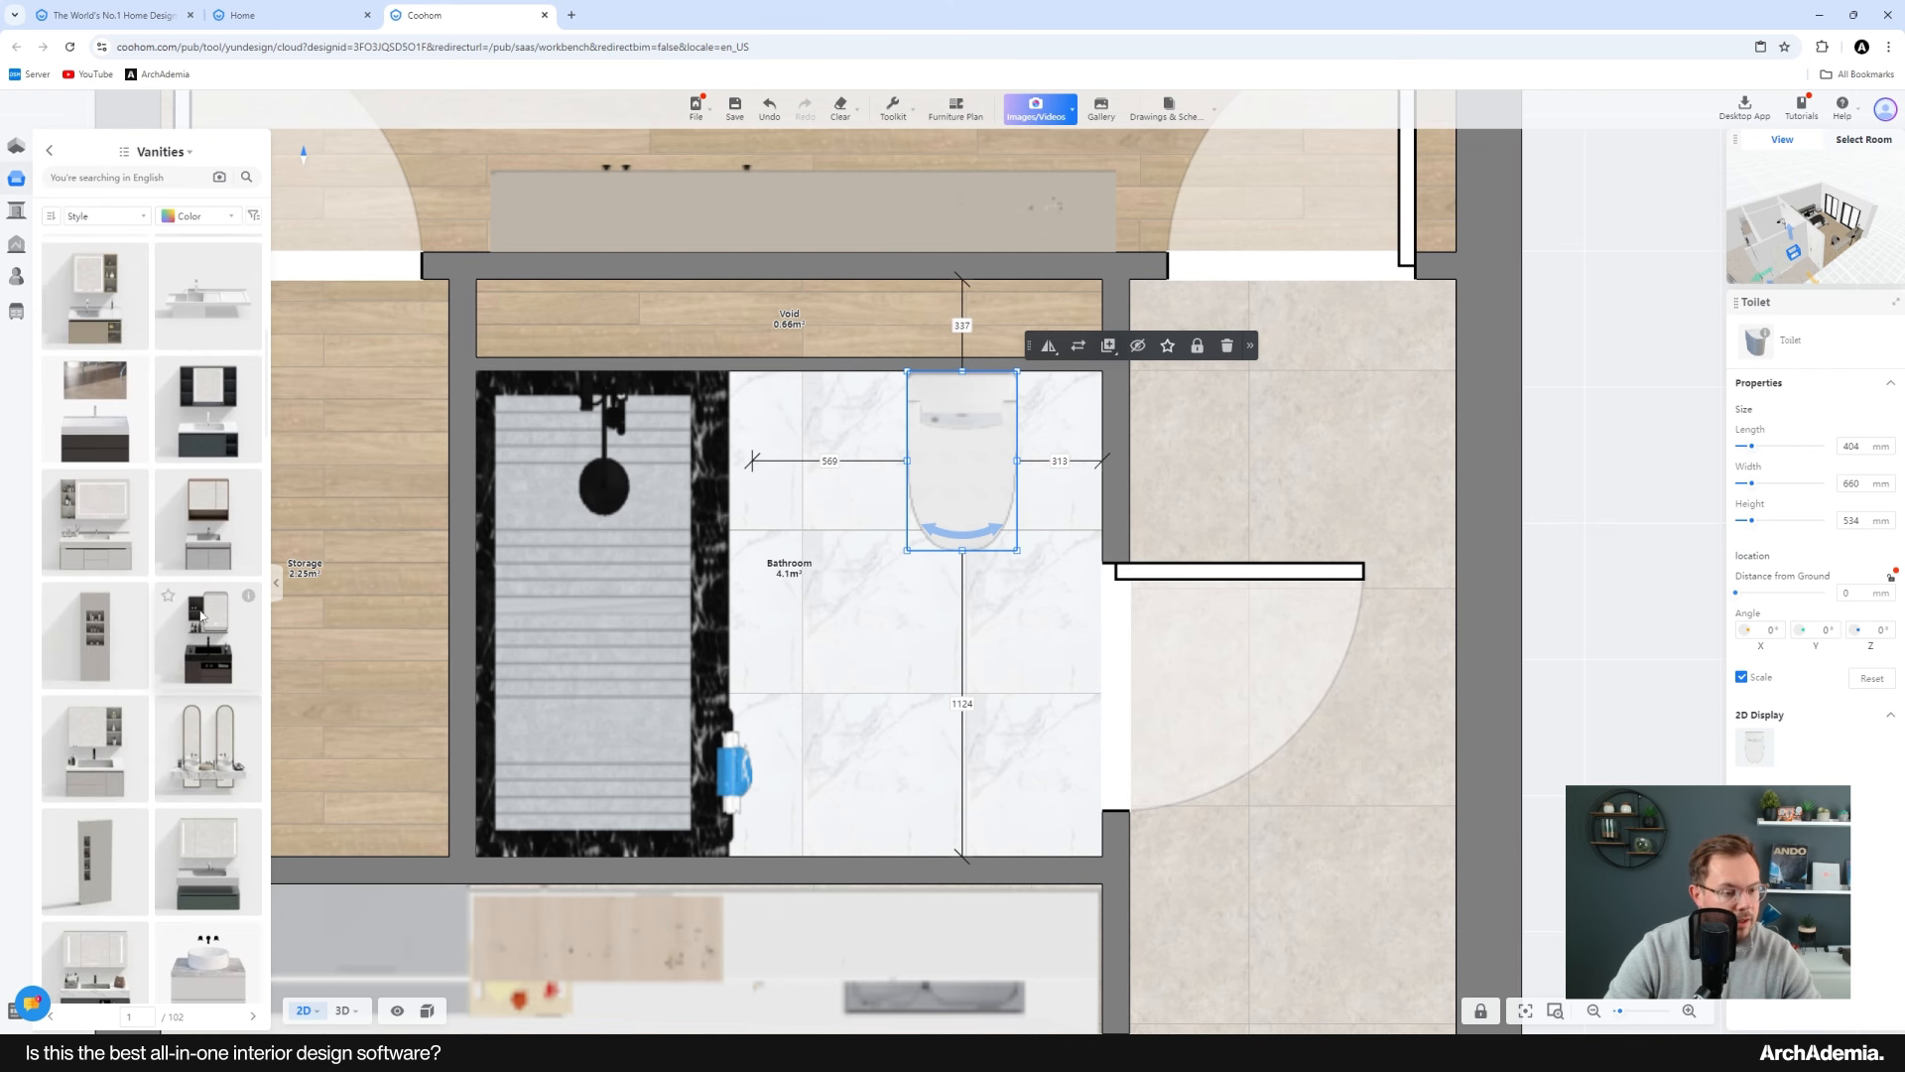
scroll(95, 631, down, 6)
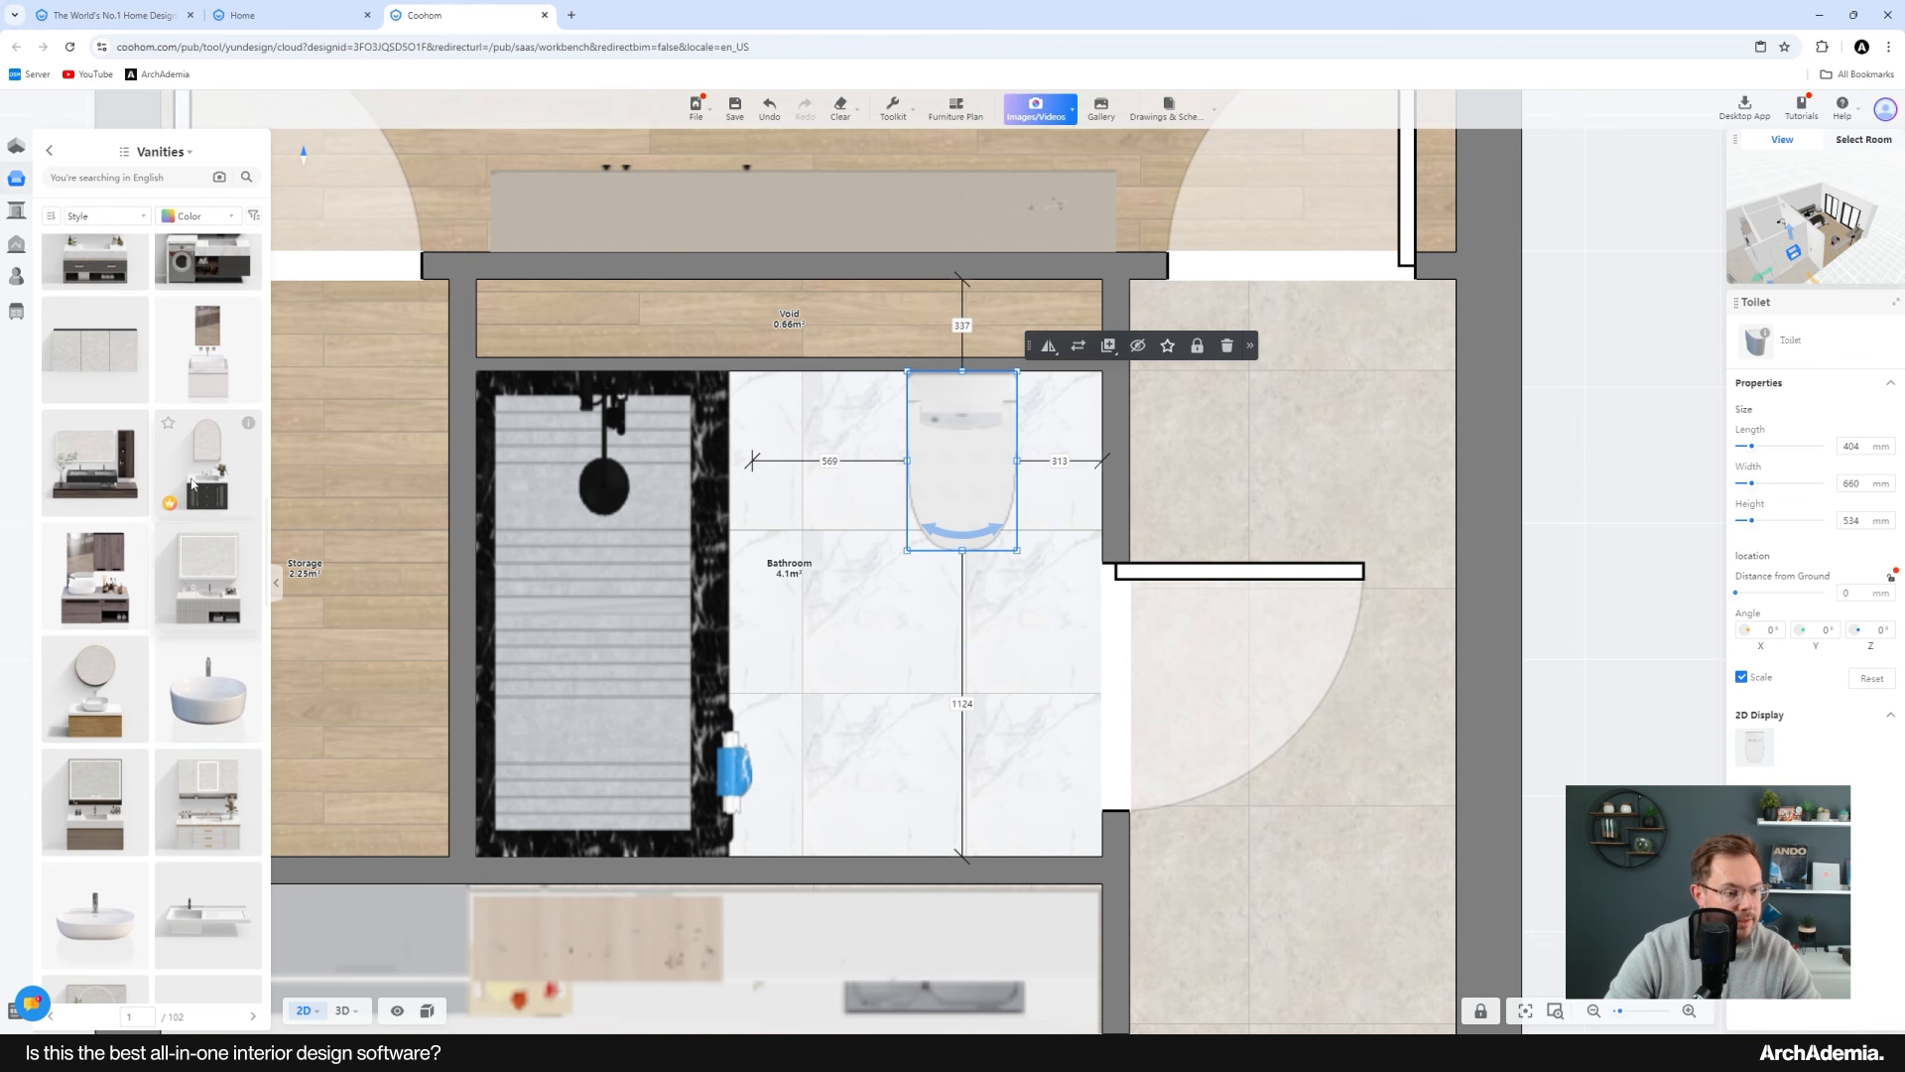
scroll(112, 492, down, 2)
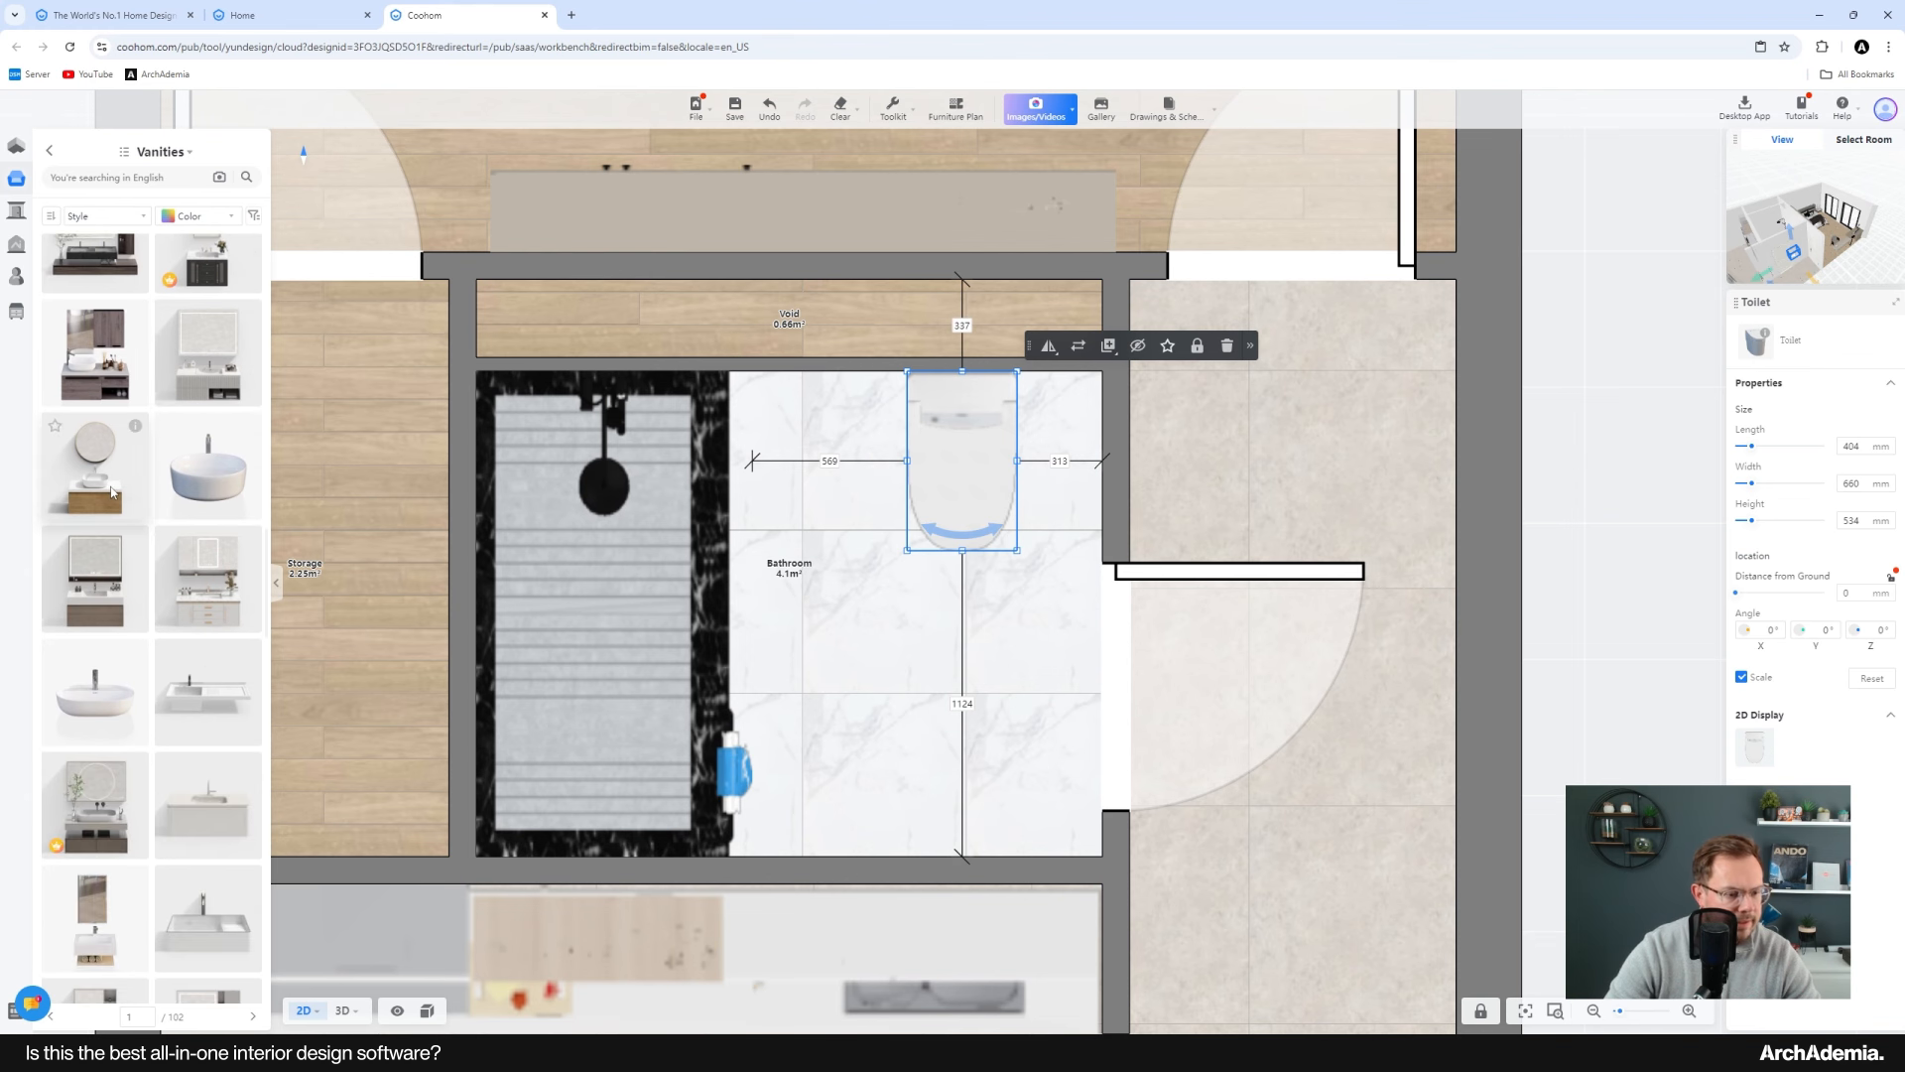
scroll(170, 633, down, 5)
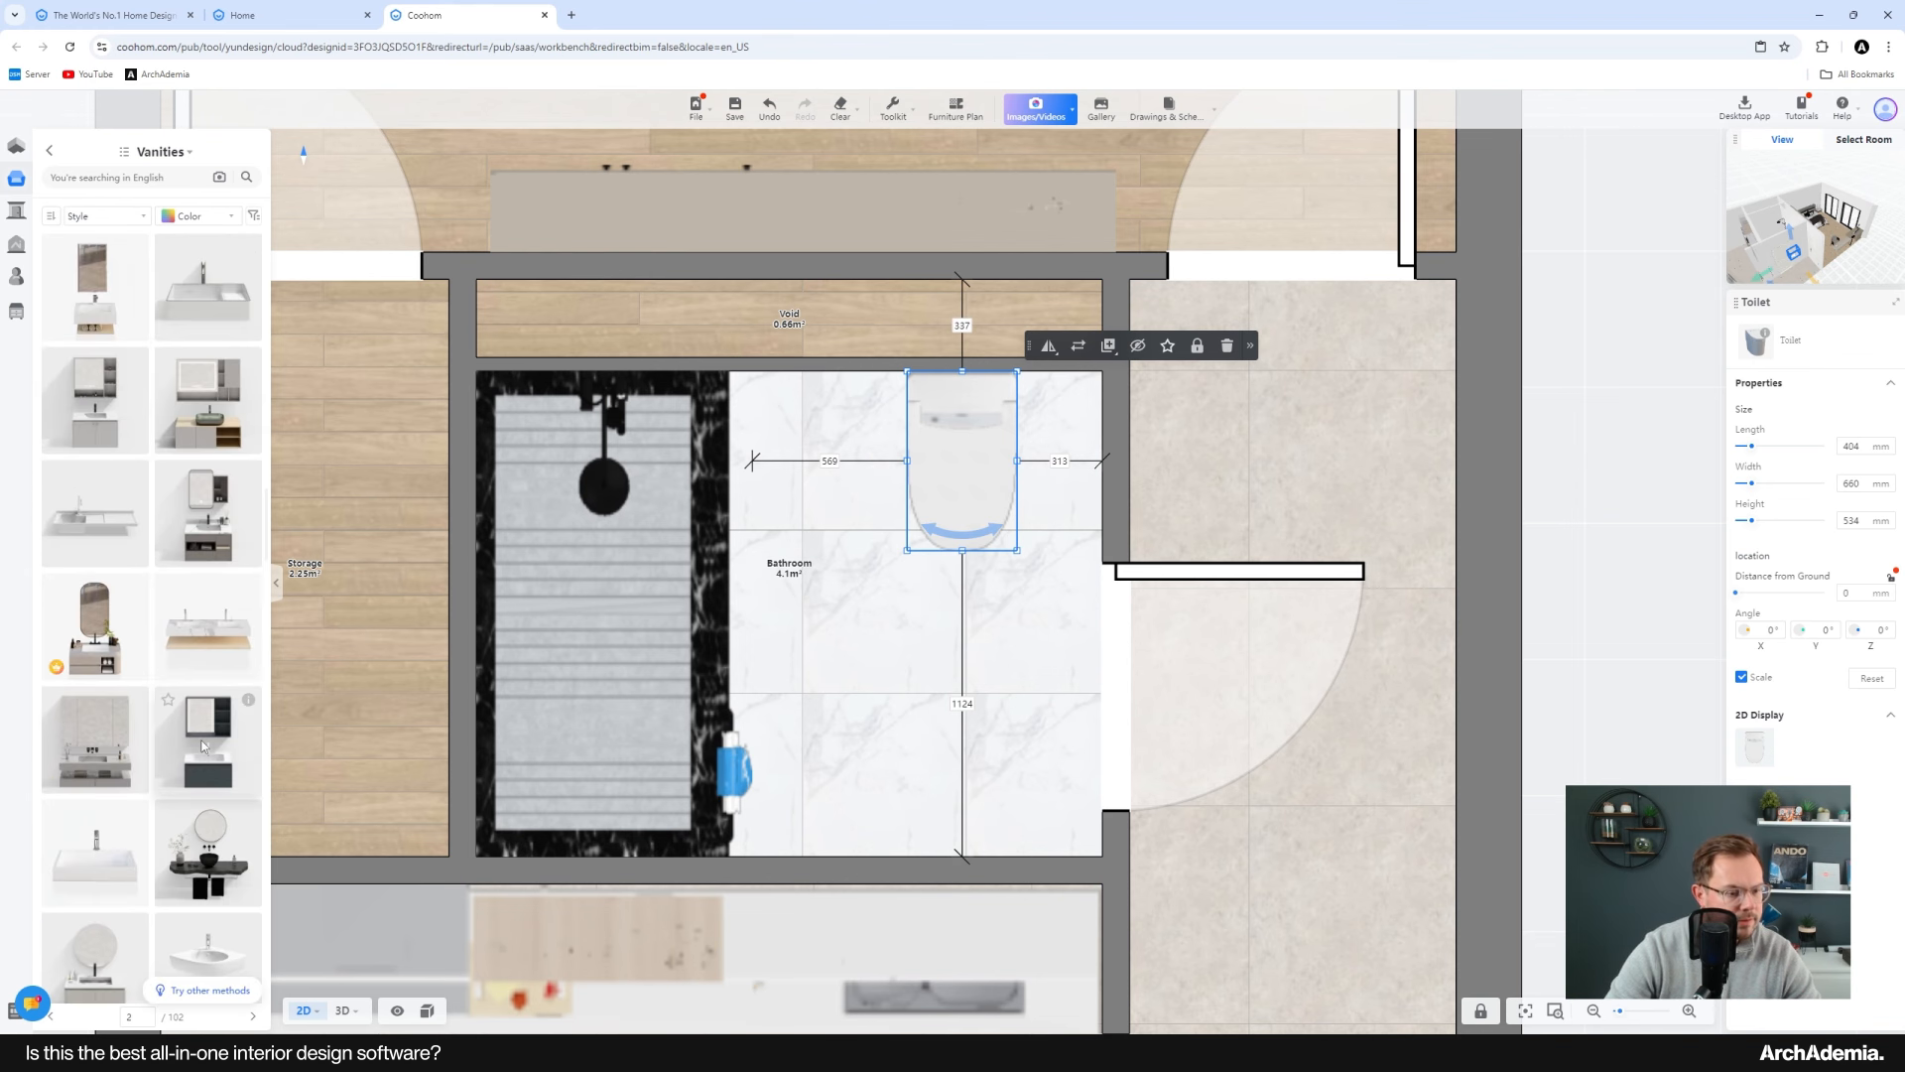
click(205, 734)
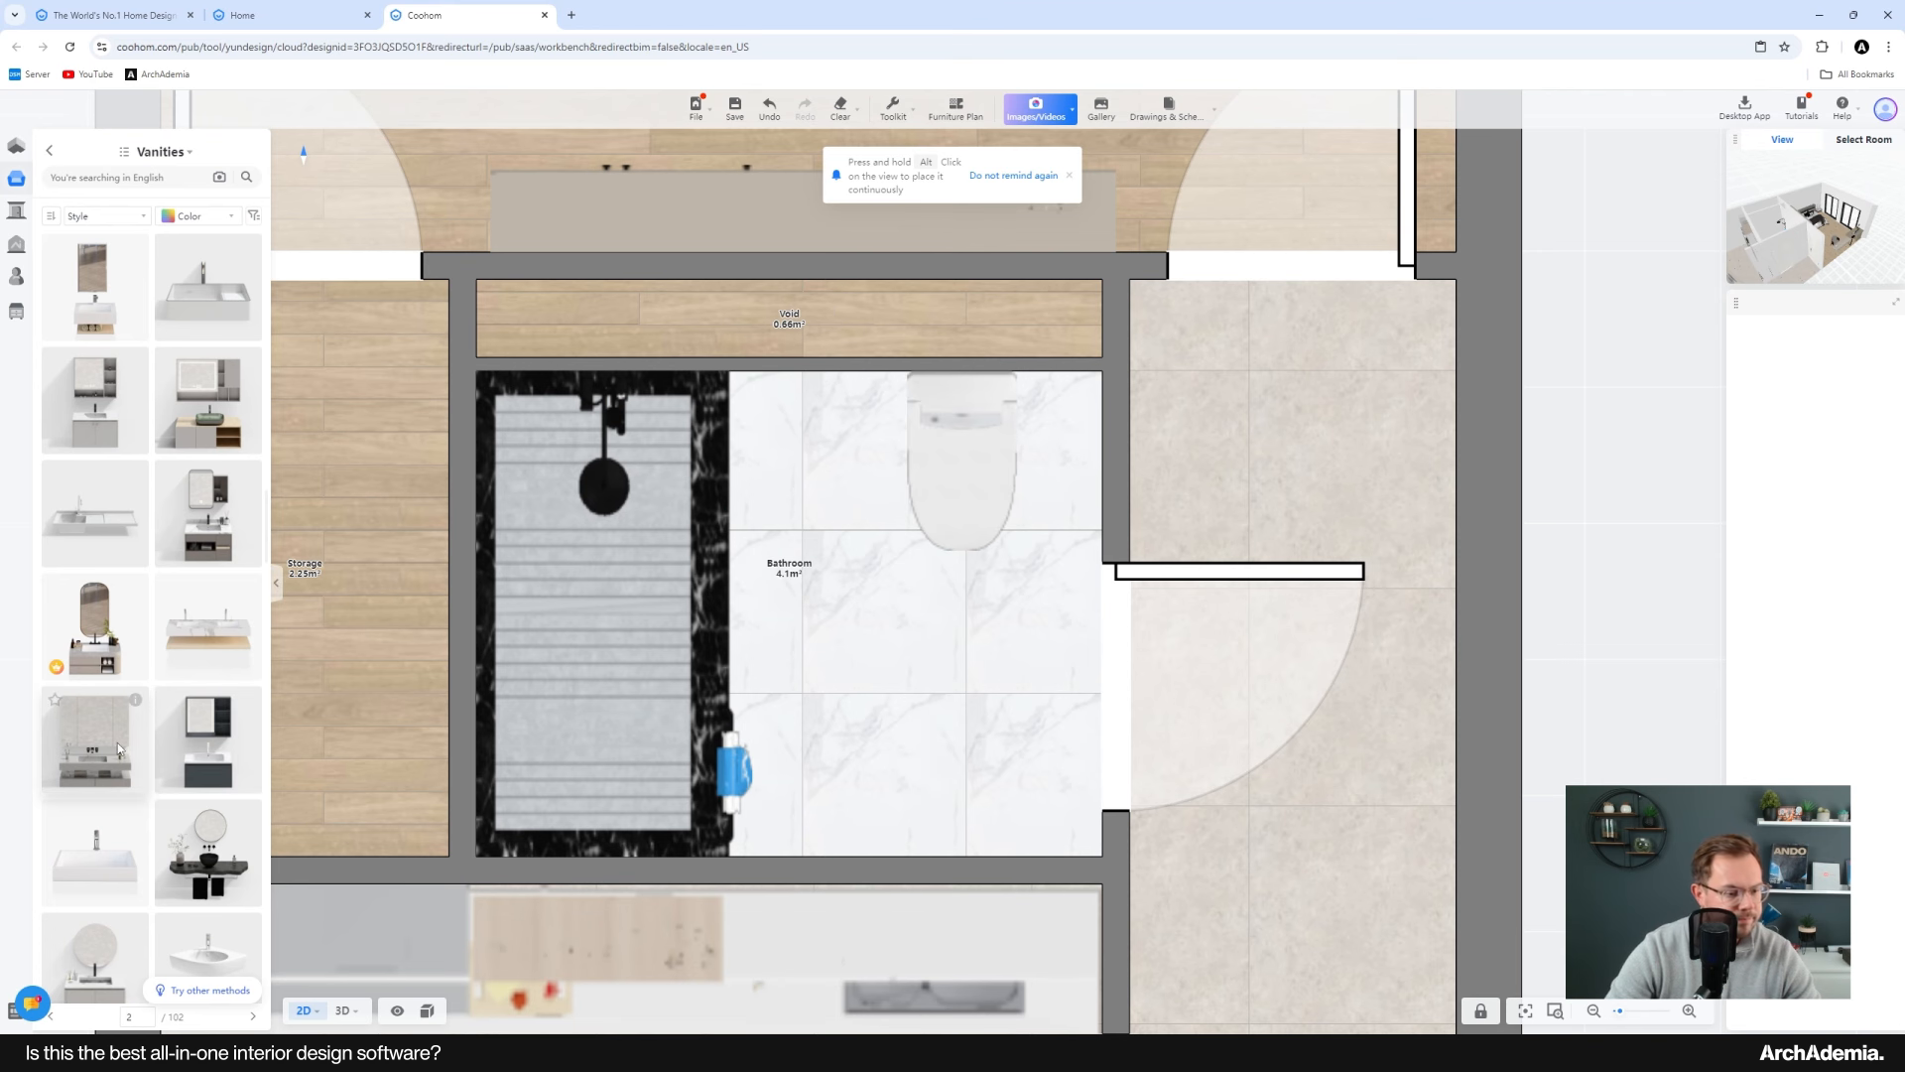
scroll(222, 794, down, 2)
drag(222, 794, 883, 761)
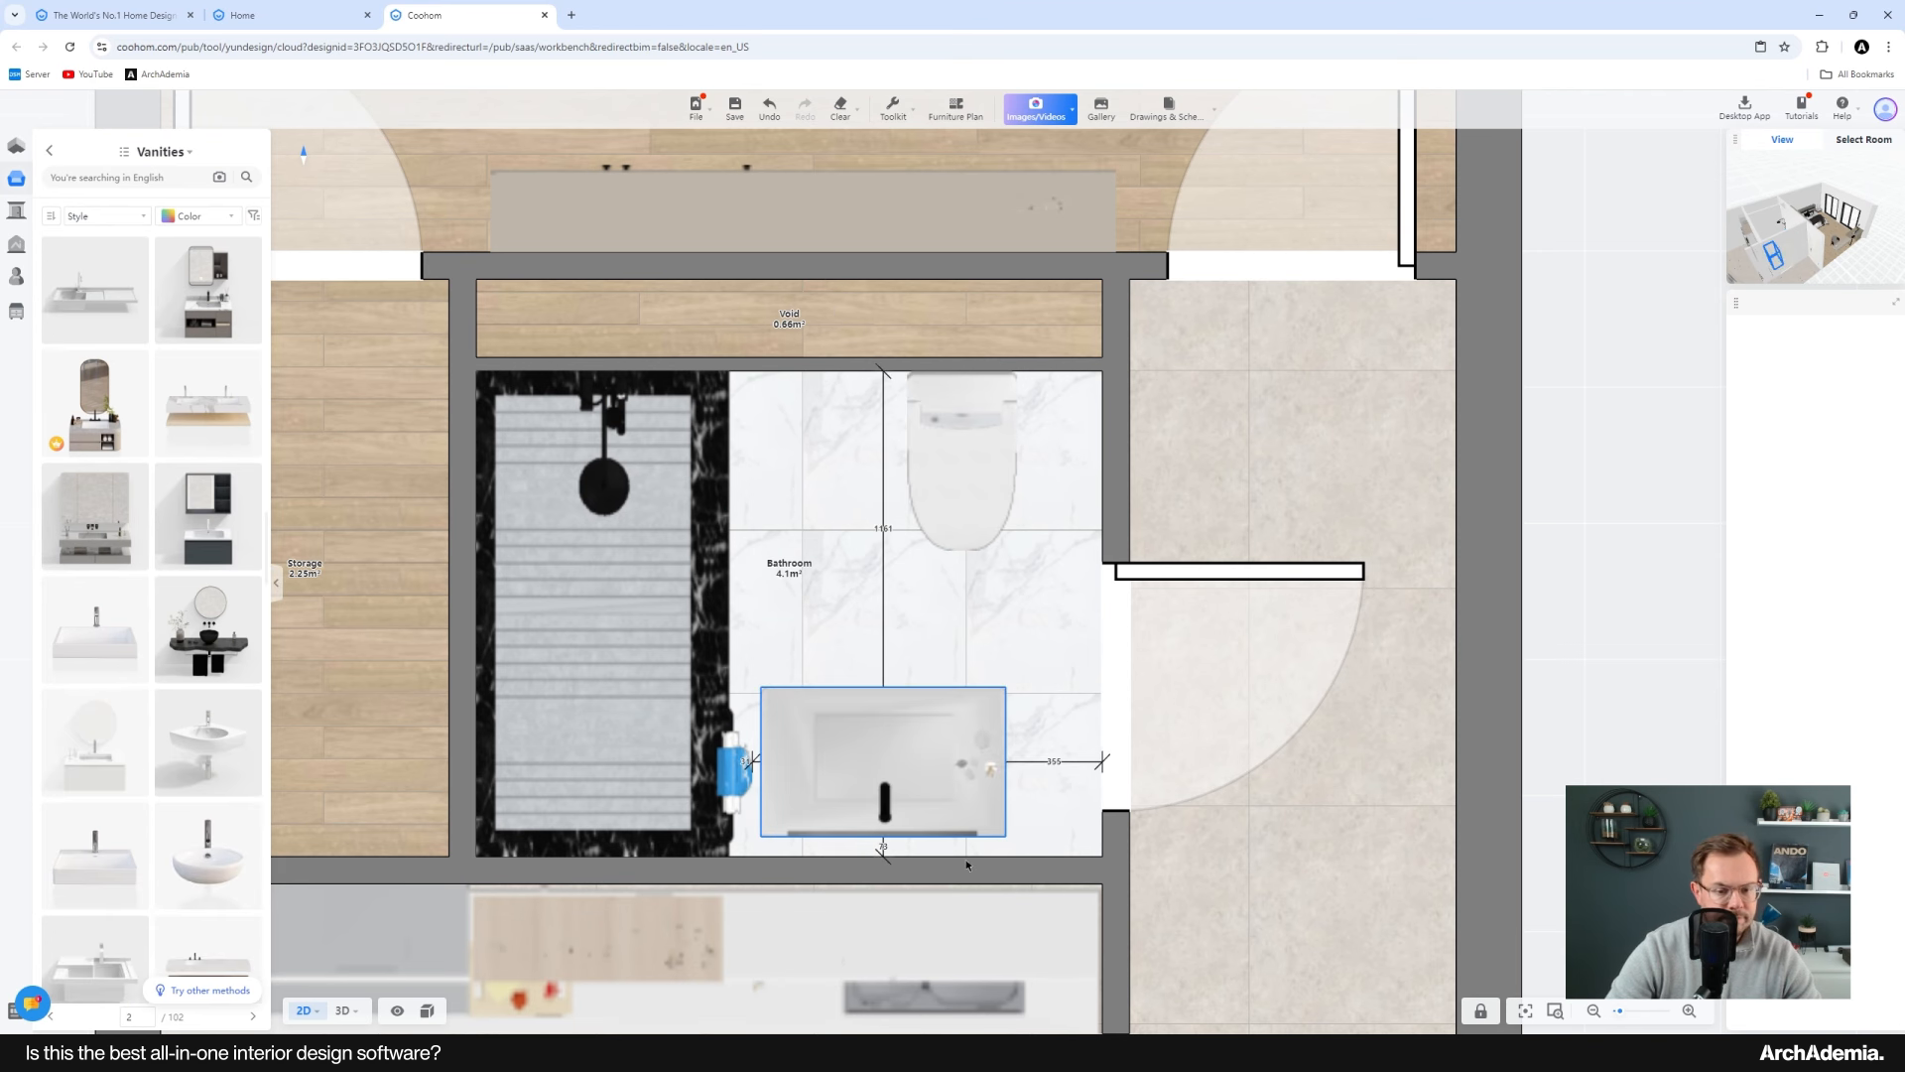
key(Delete)
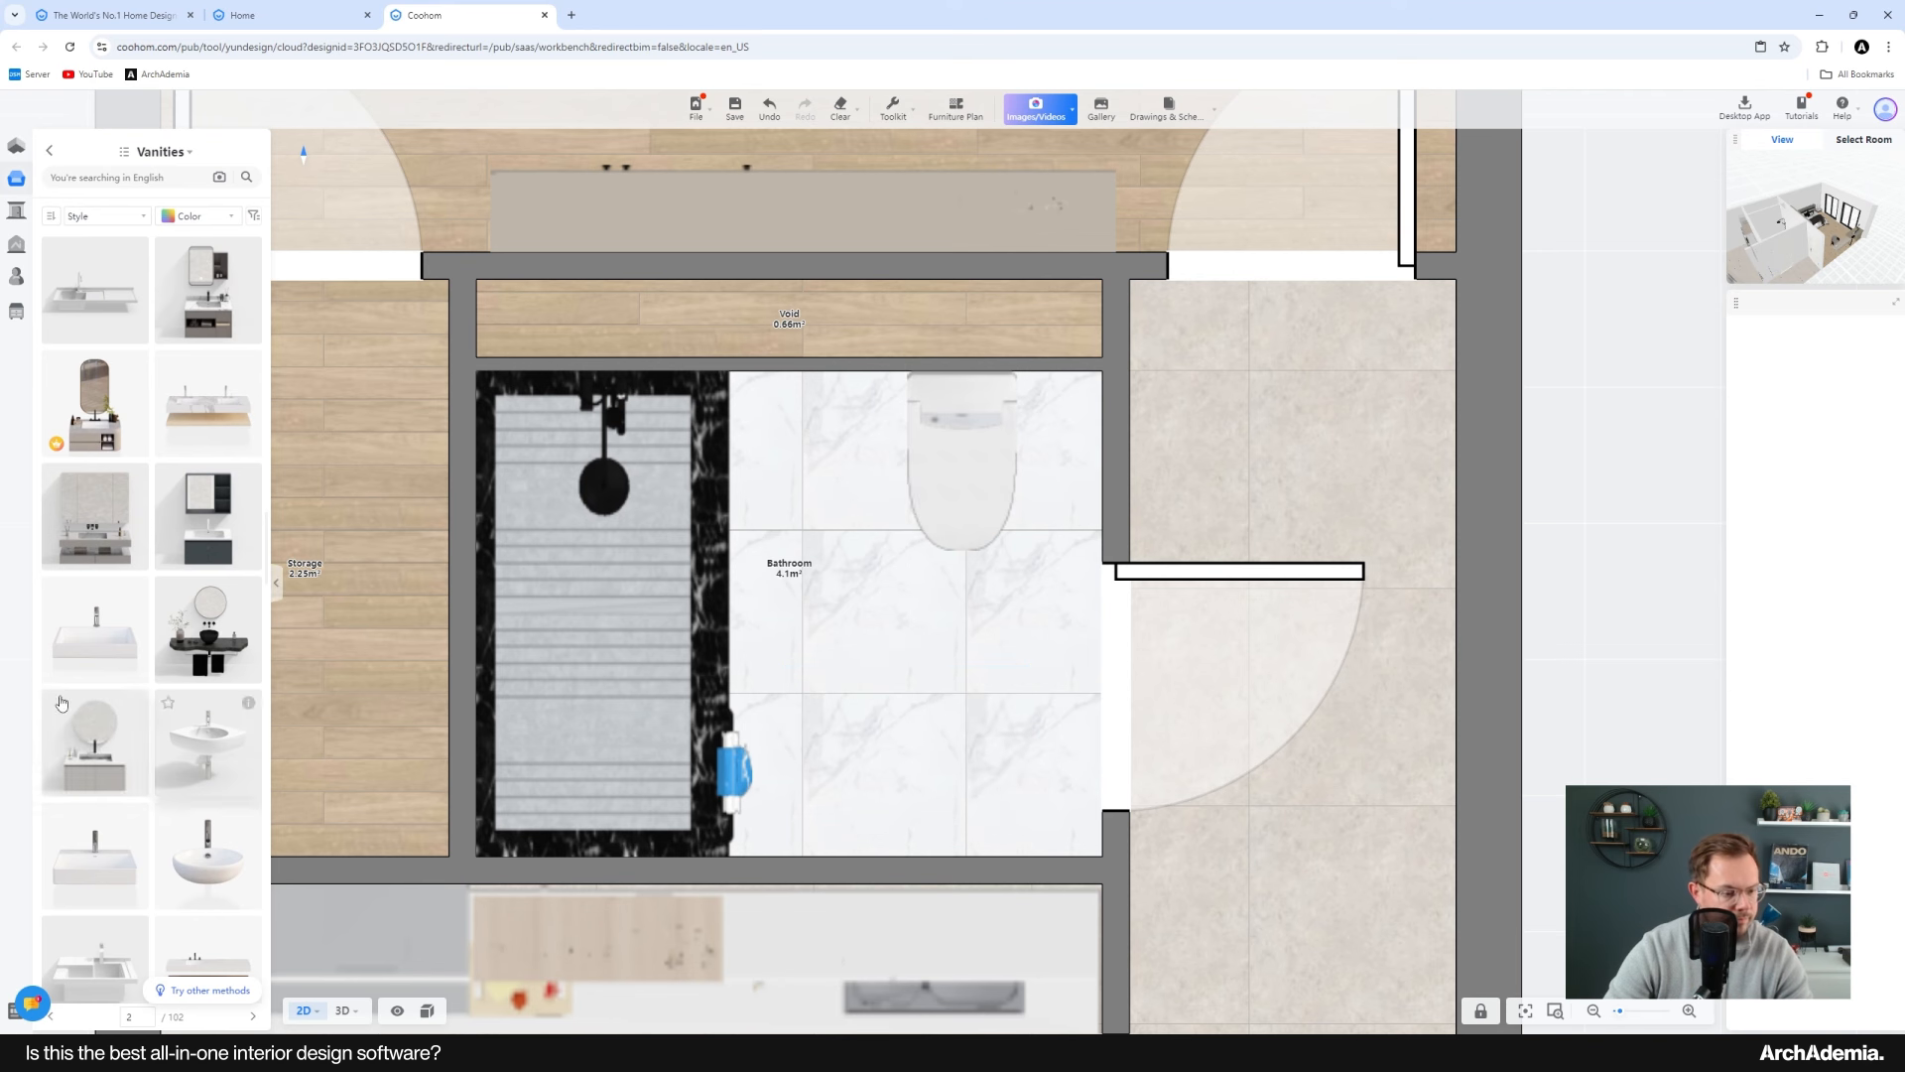
Step: Place a counter basin cabinet vanity against the bathroom's lower wall, opposite the toilet
scroll(154, 684, down, 3)
scroll(154, 685, down, 2)
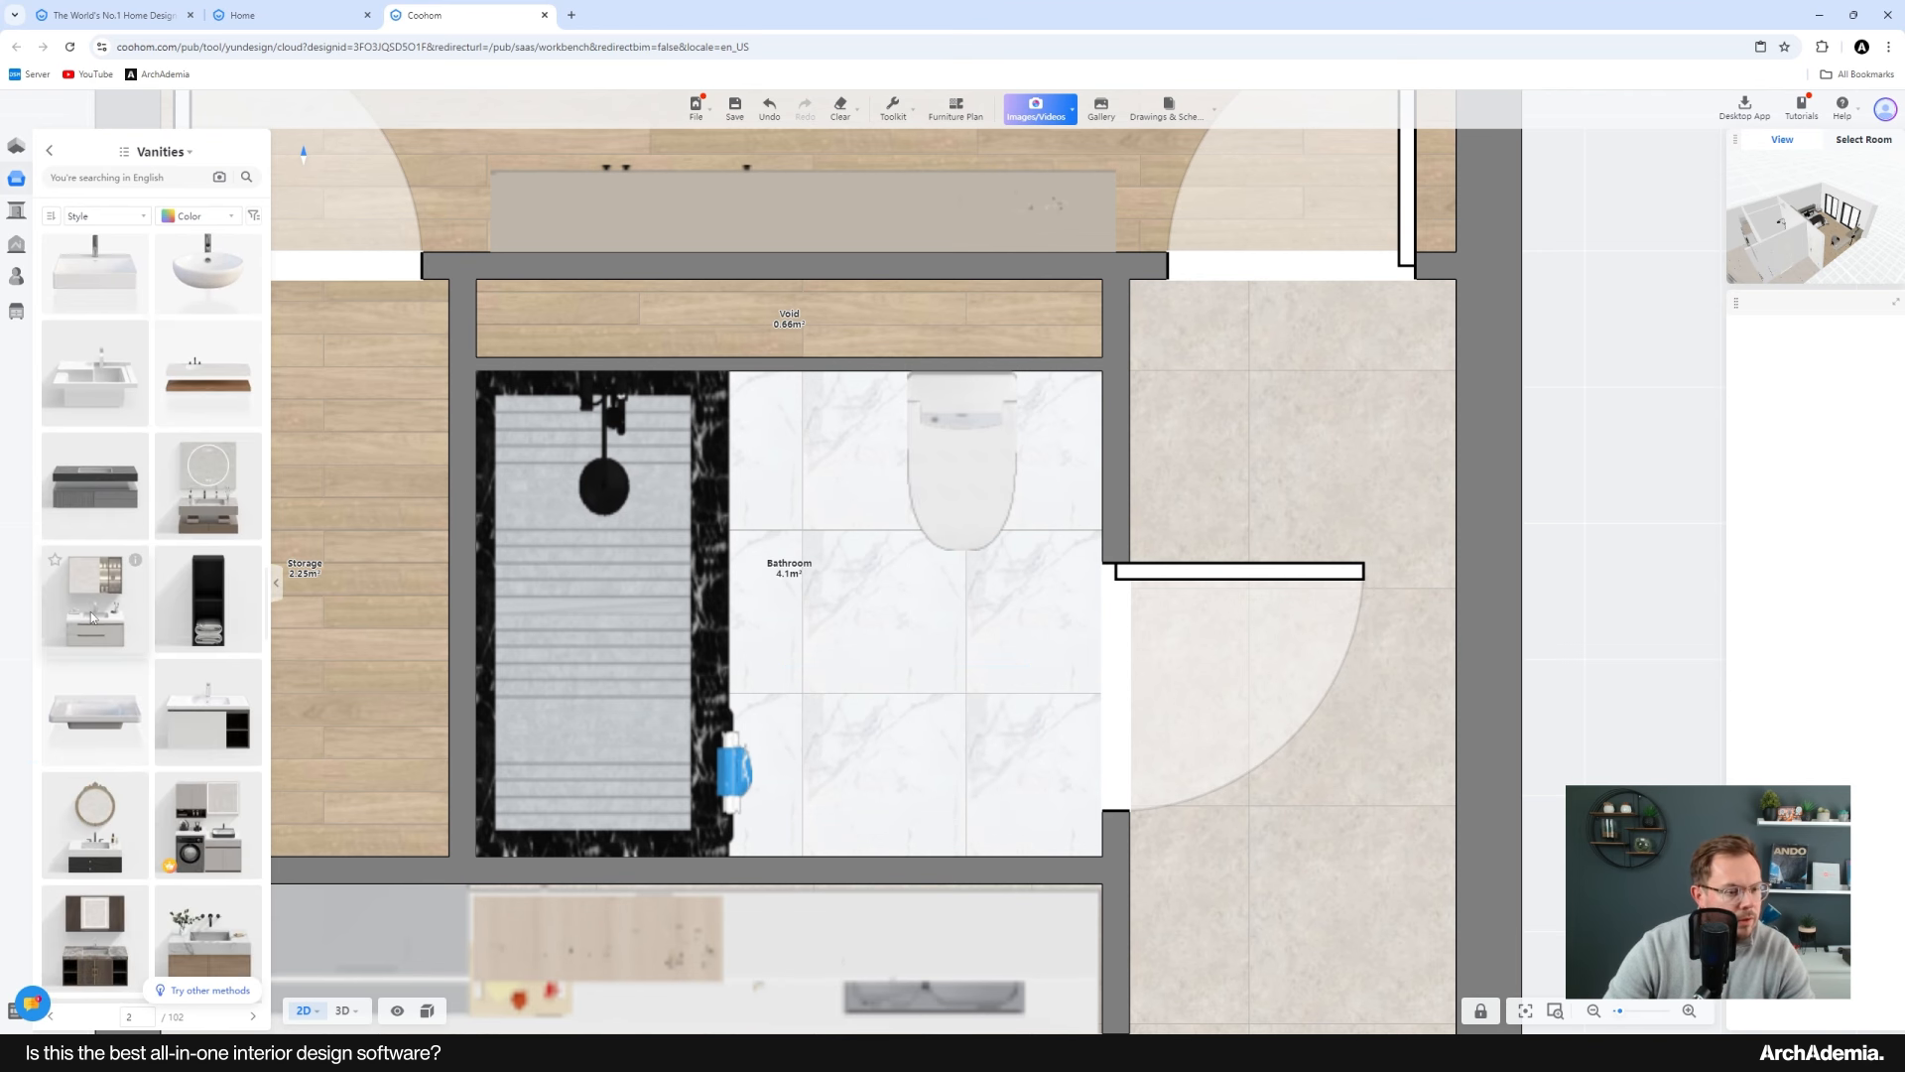
drag(91, 615, 945, 716)
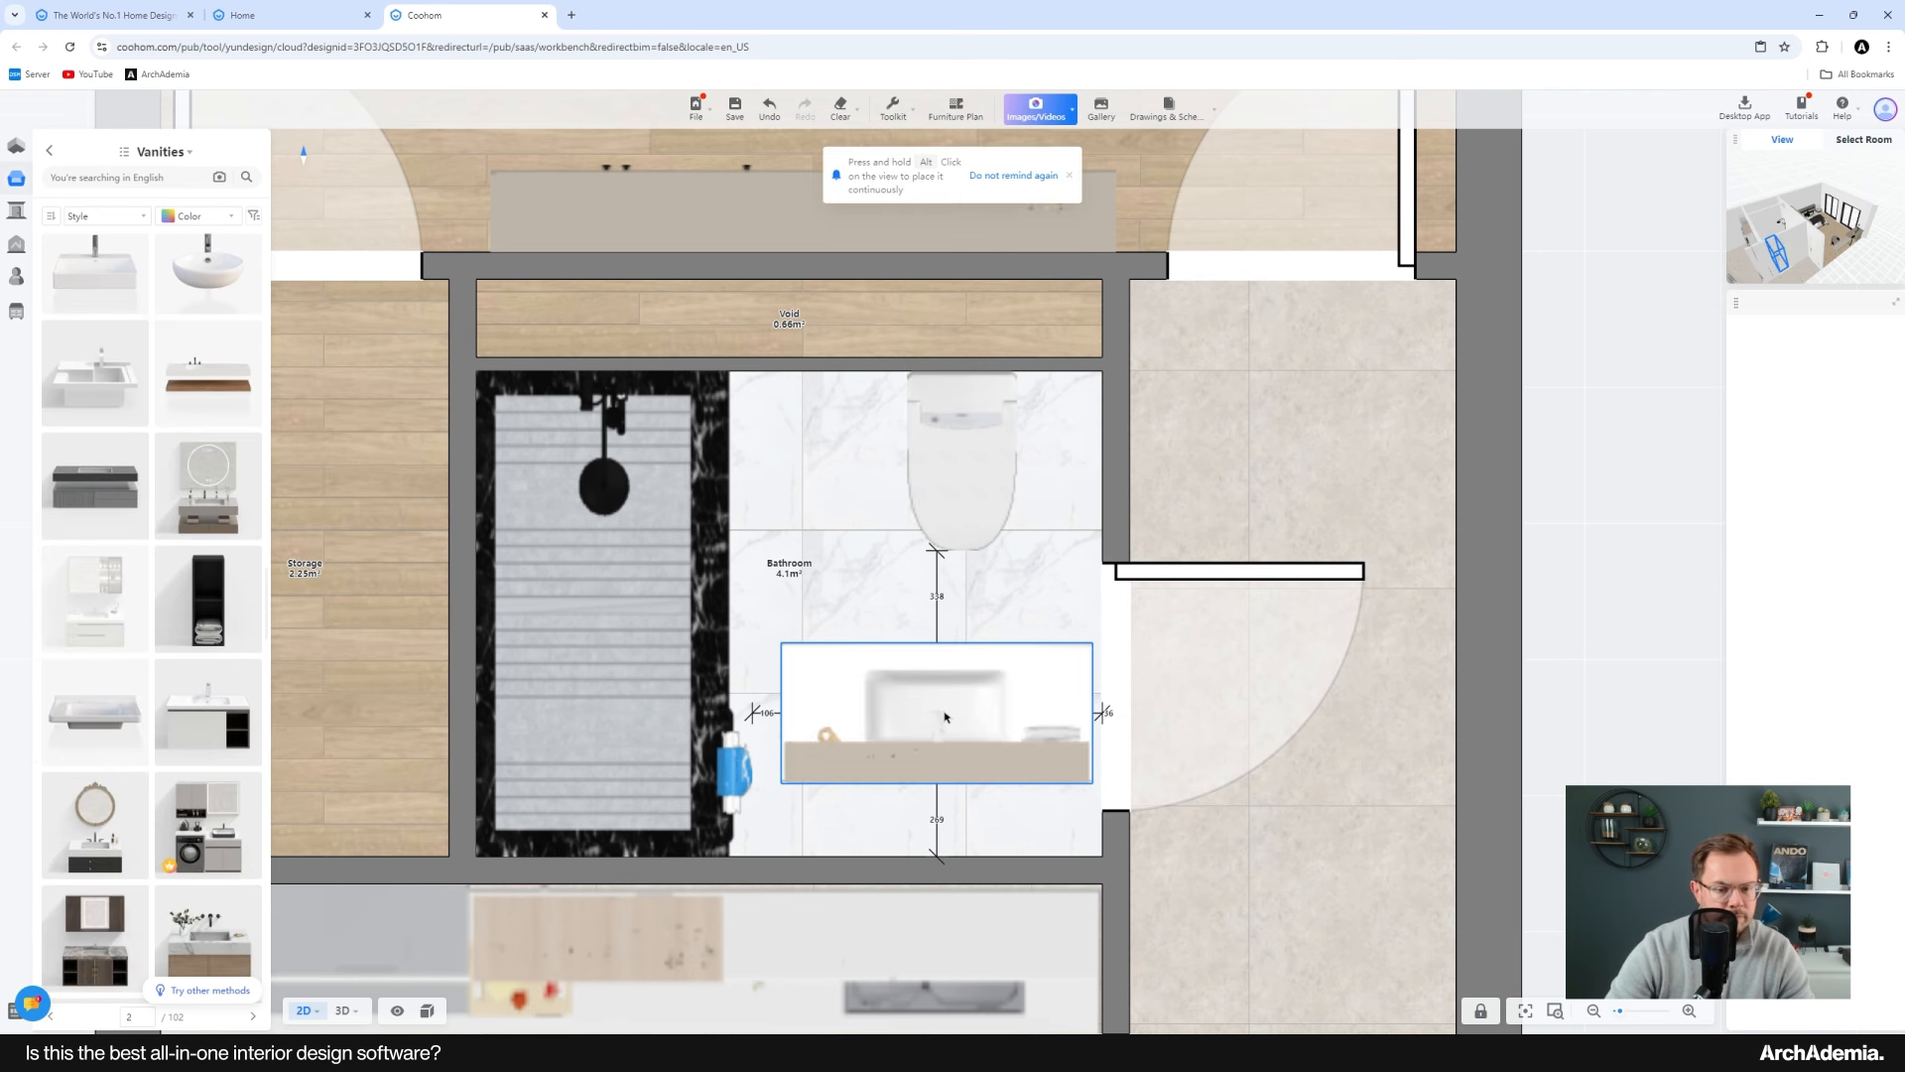
scroll(106, 789, down, 5)
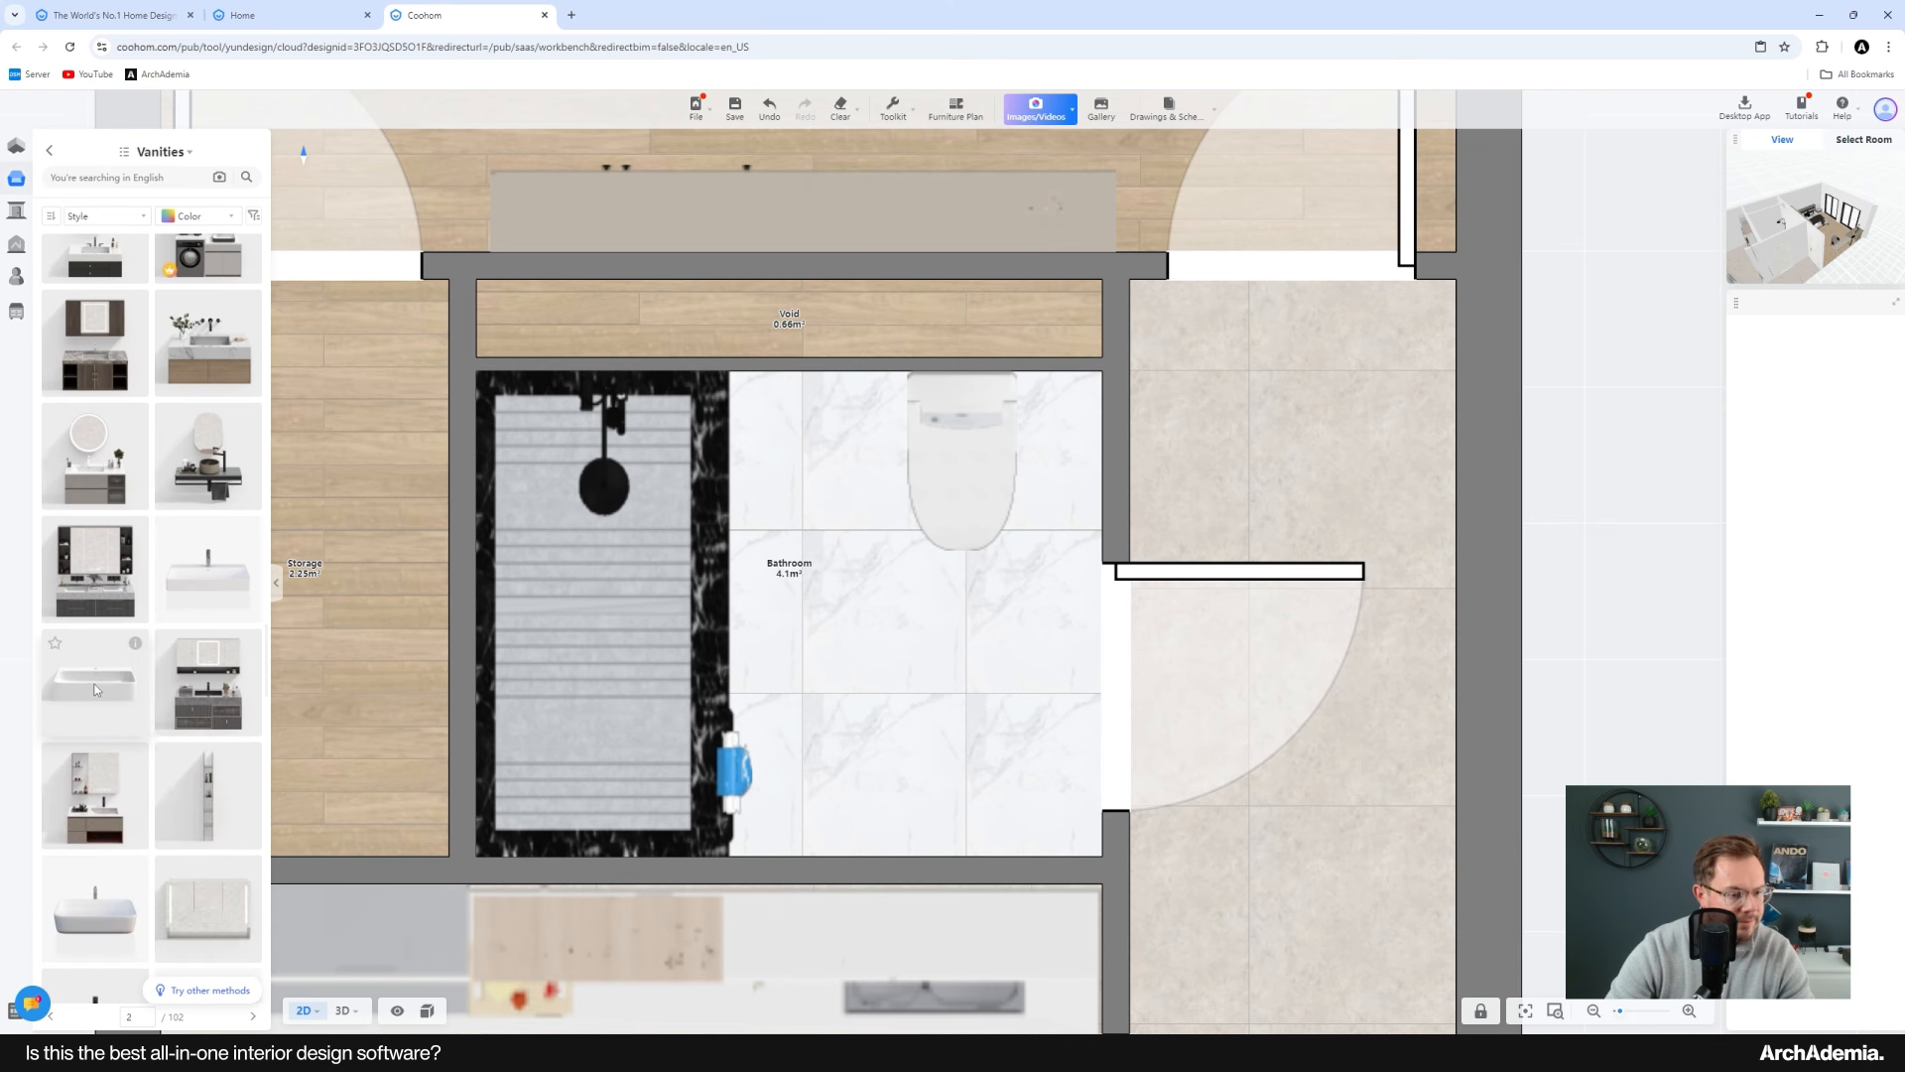
drag(96, 688, 990, 832)
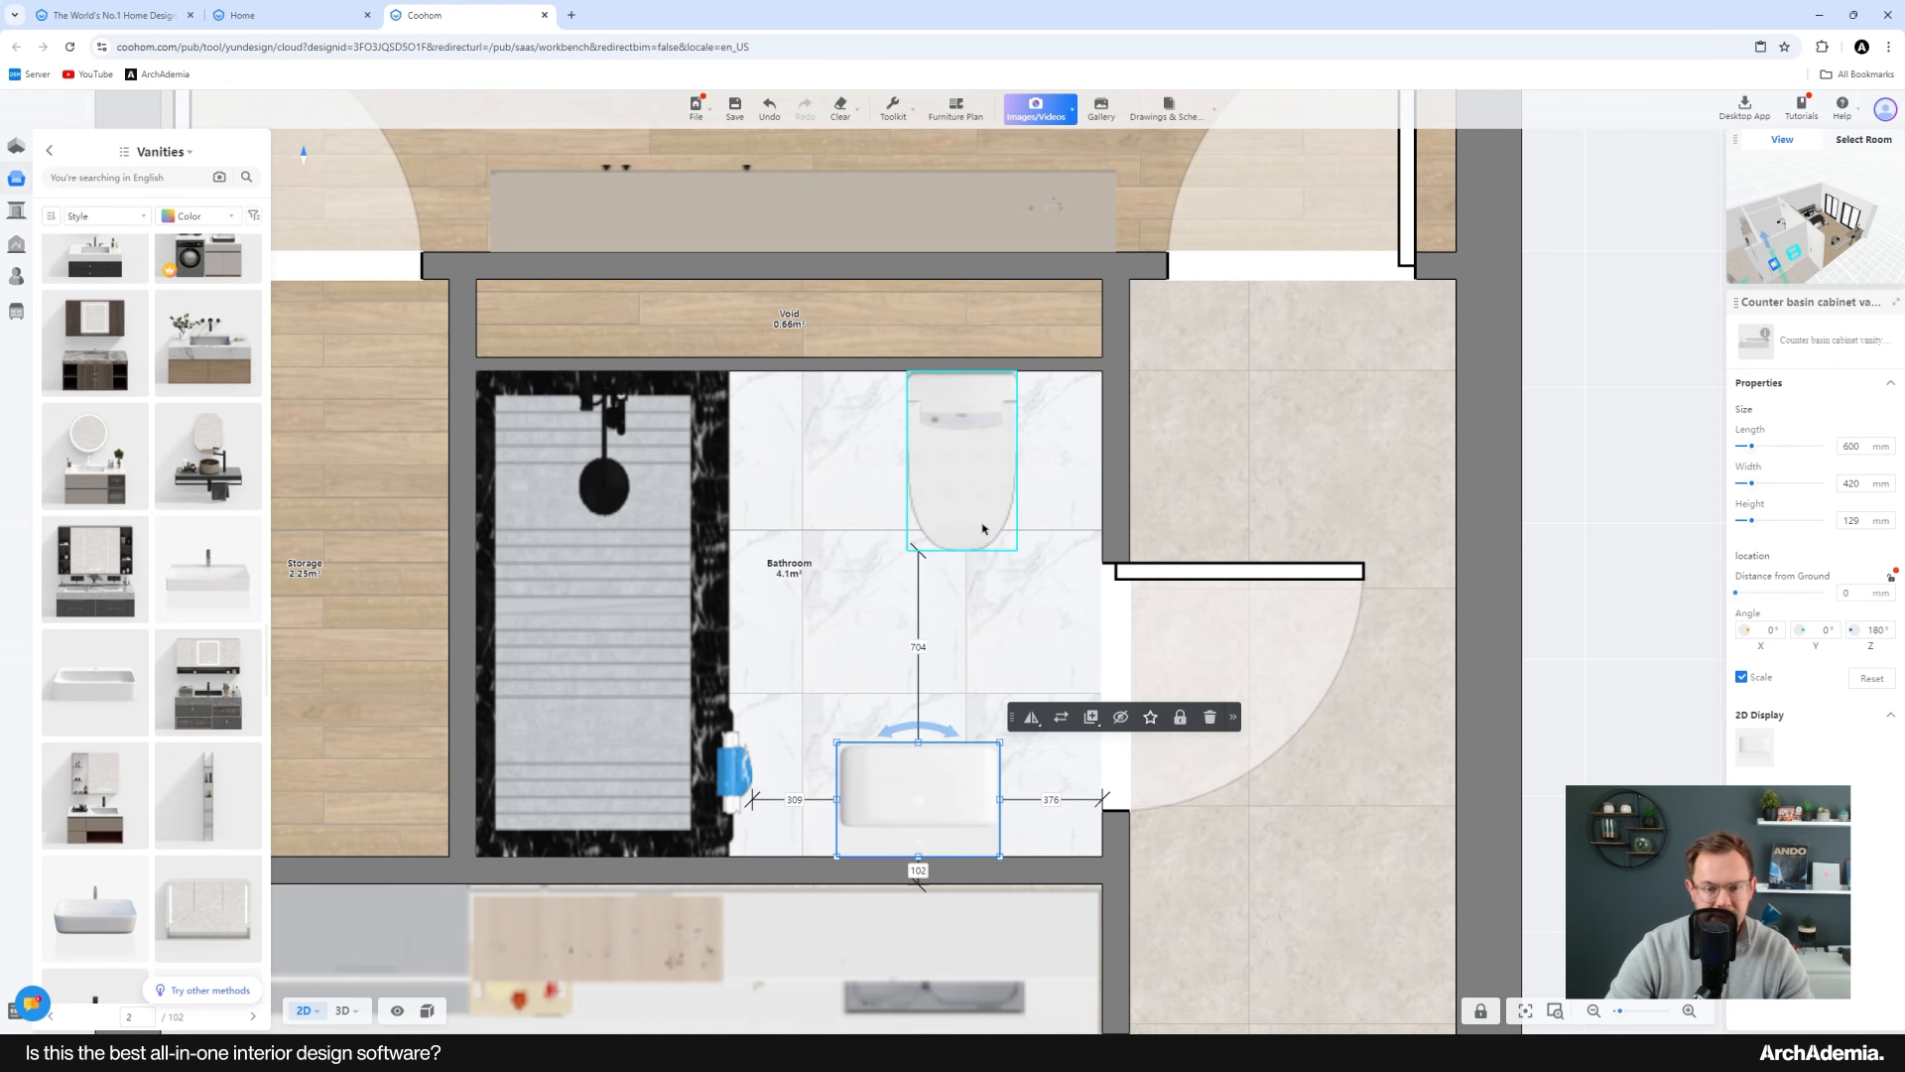
Step: Shift the toilet left so it sits more centrally on the bathroom's upper wall
middle_drag(1022, 492, 980, 485)
click(964, 494)
drag(960, 491, 920, 486)
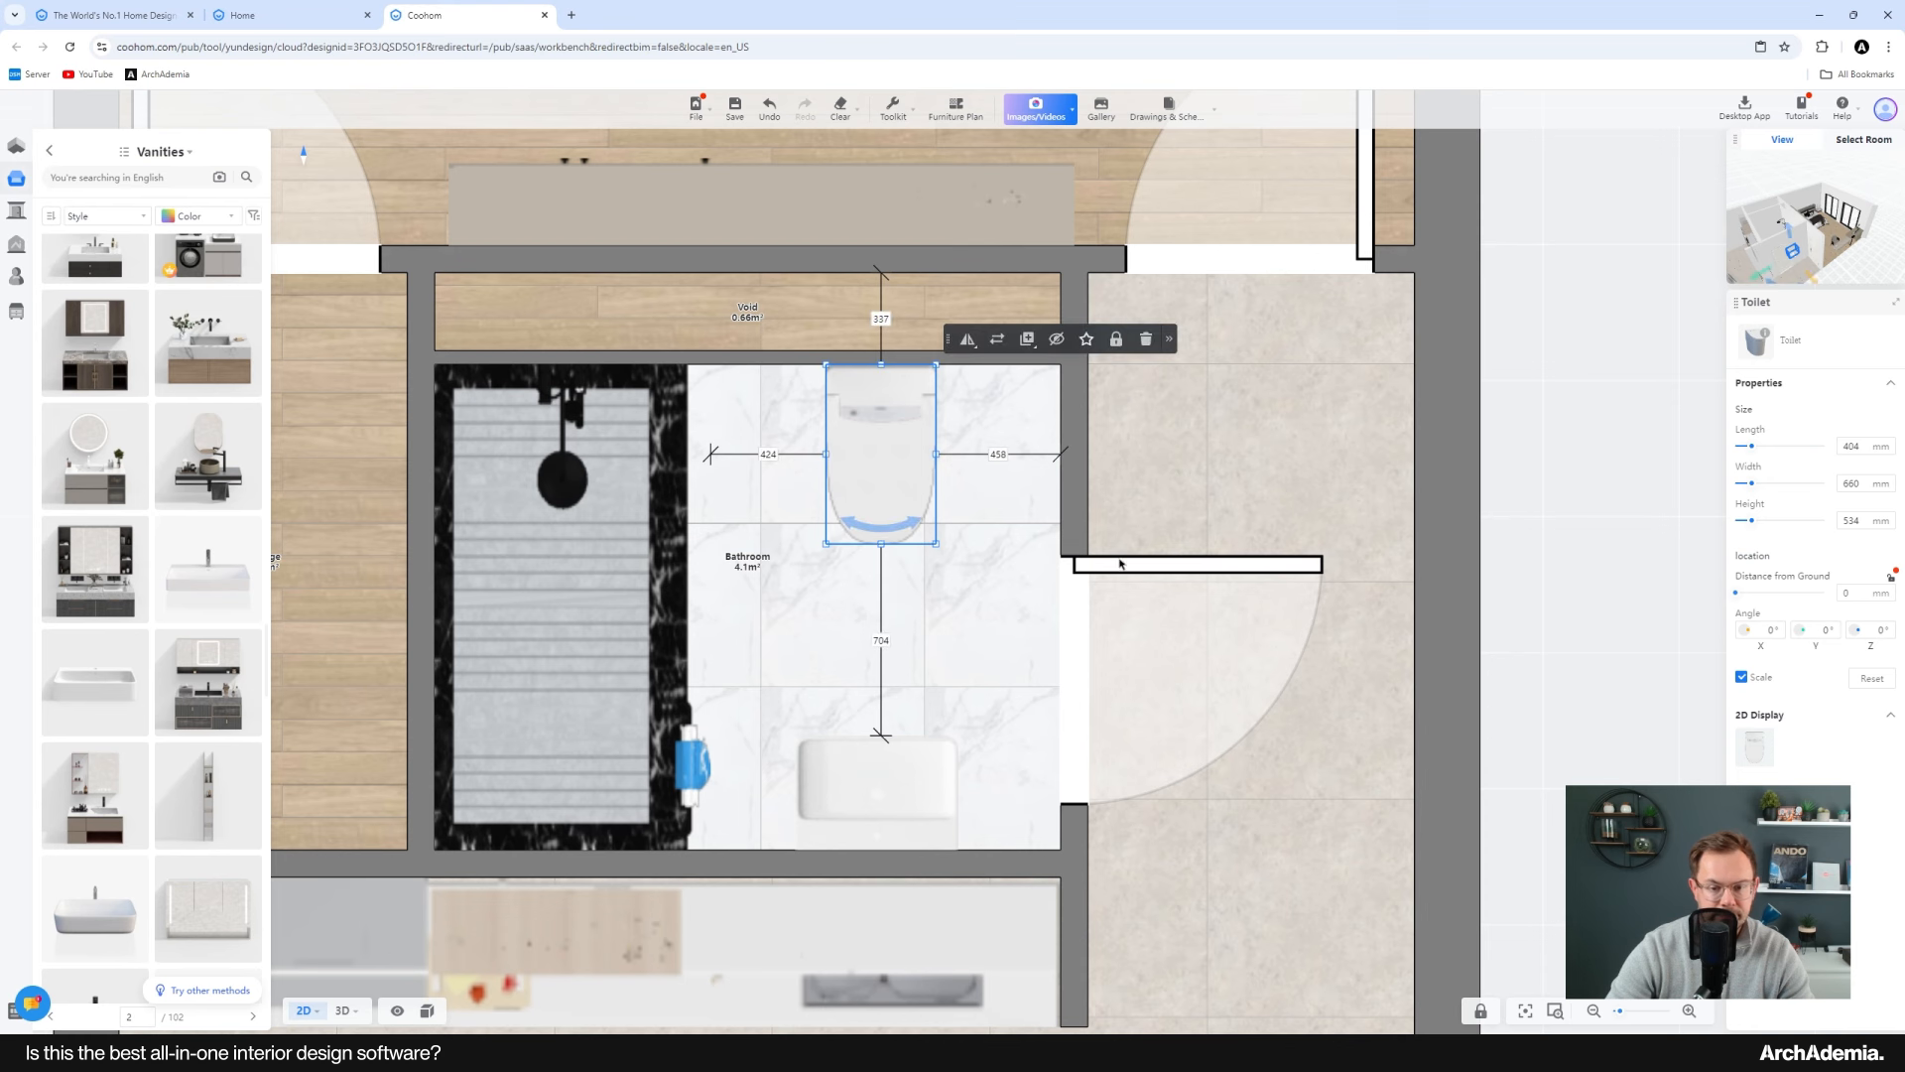
Step: Slide the bathroom door higher along its wall and deselect it
middle_drag(1119, 563, 1110, 539)
click(1110, 536)
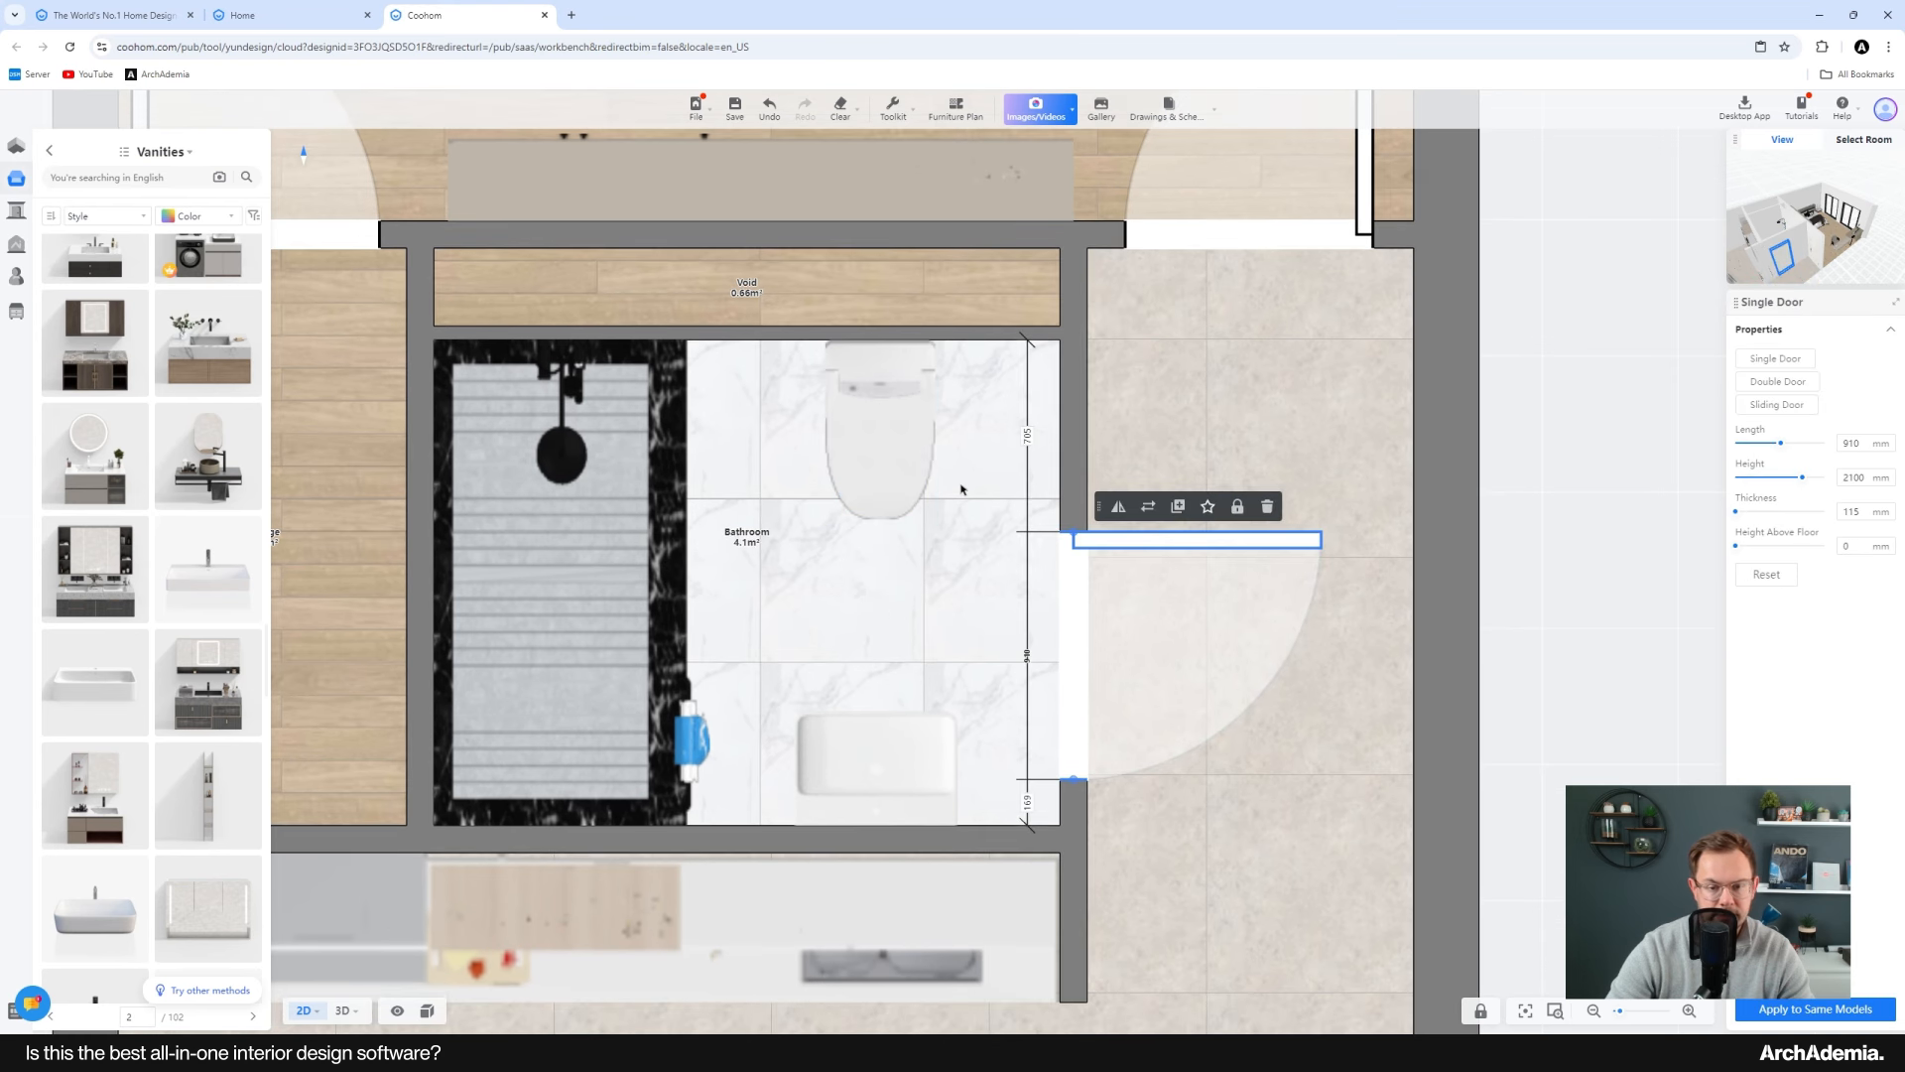
scroll(1111, 541, down, 6)
middle_drag(1130, 854, 1126, 747)
scroll(931, 548, up, 2)
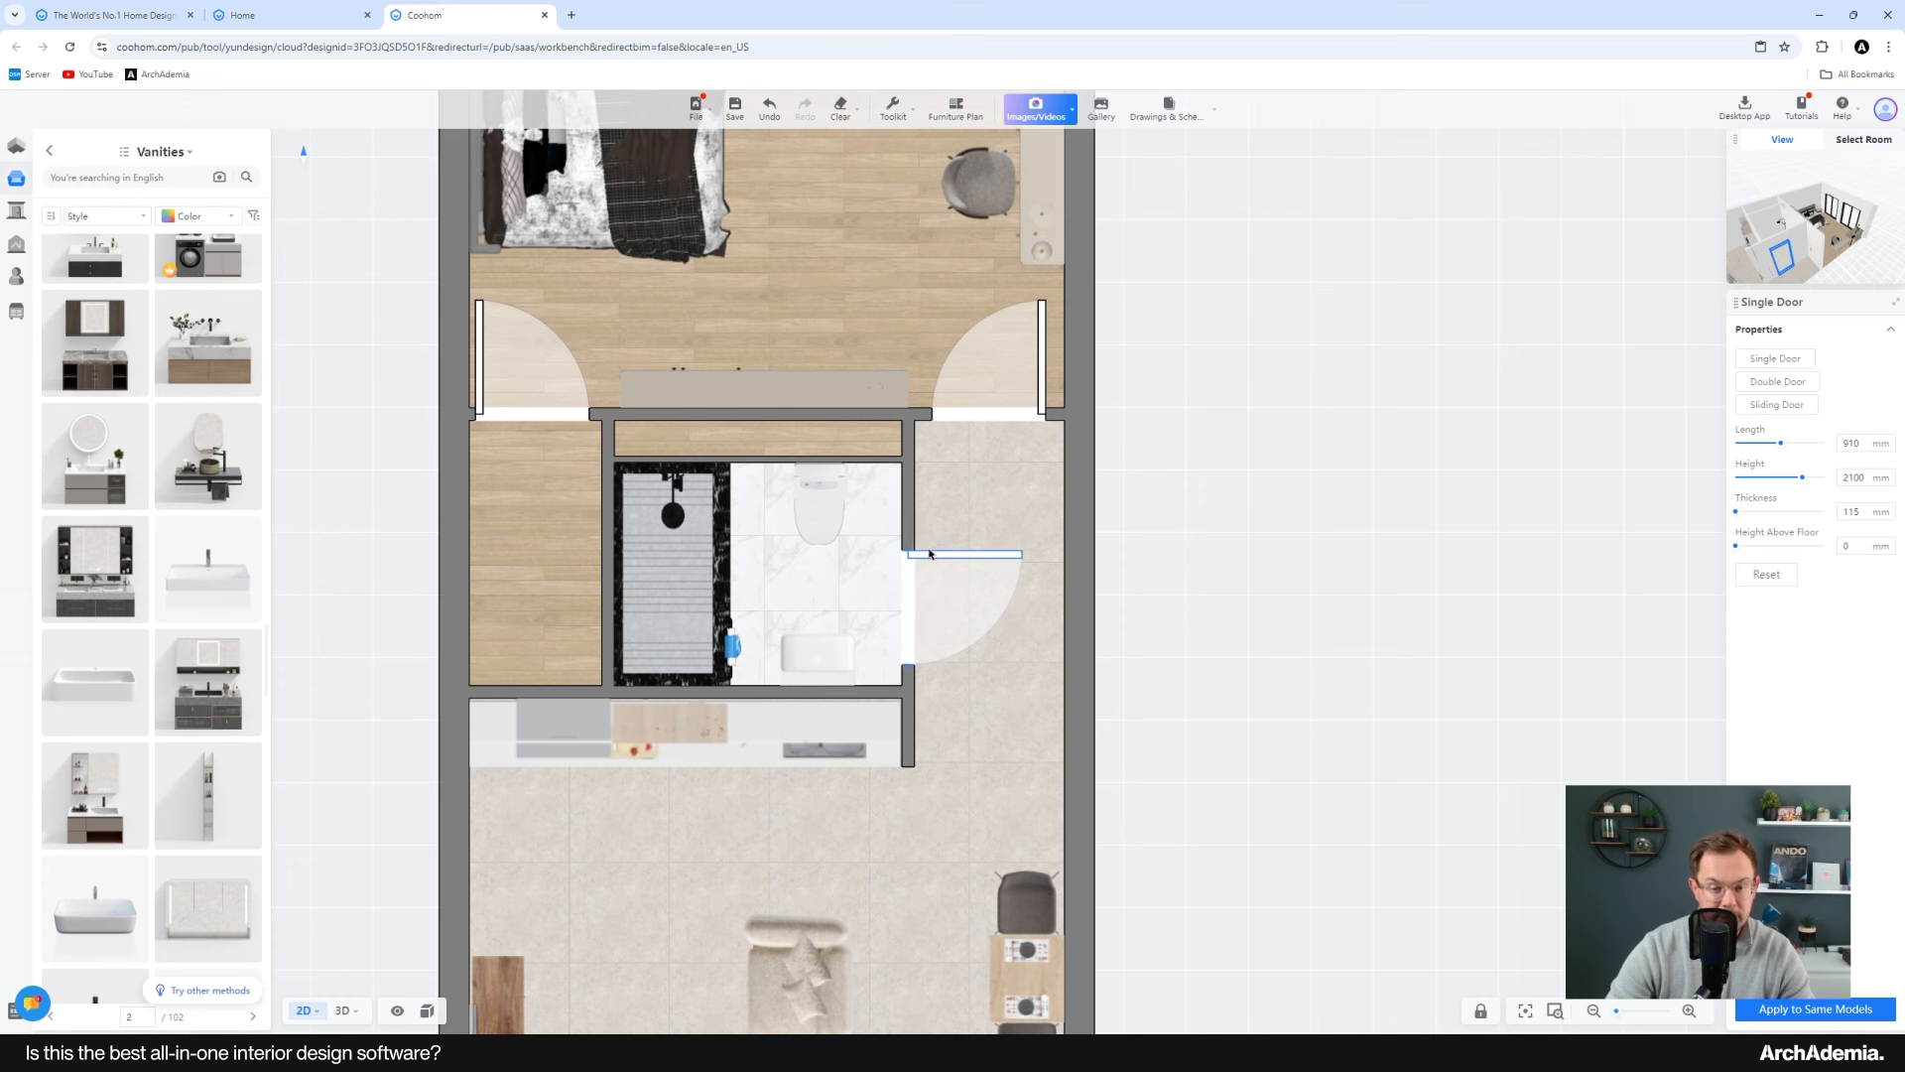
middle_drag(929, 551, 928, 532)
drag(919, 533, 921, 508)
scroll(1310, 719, down, 5)
click(1306, 715)
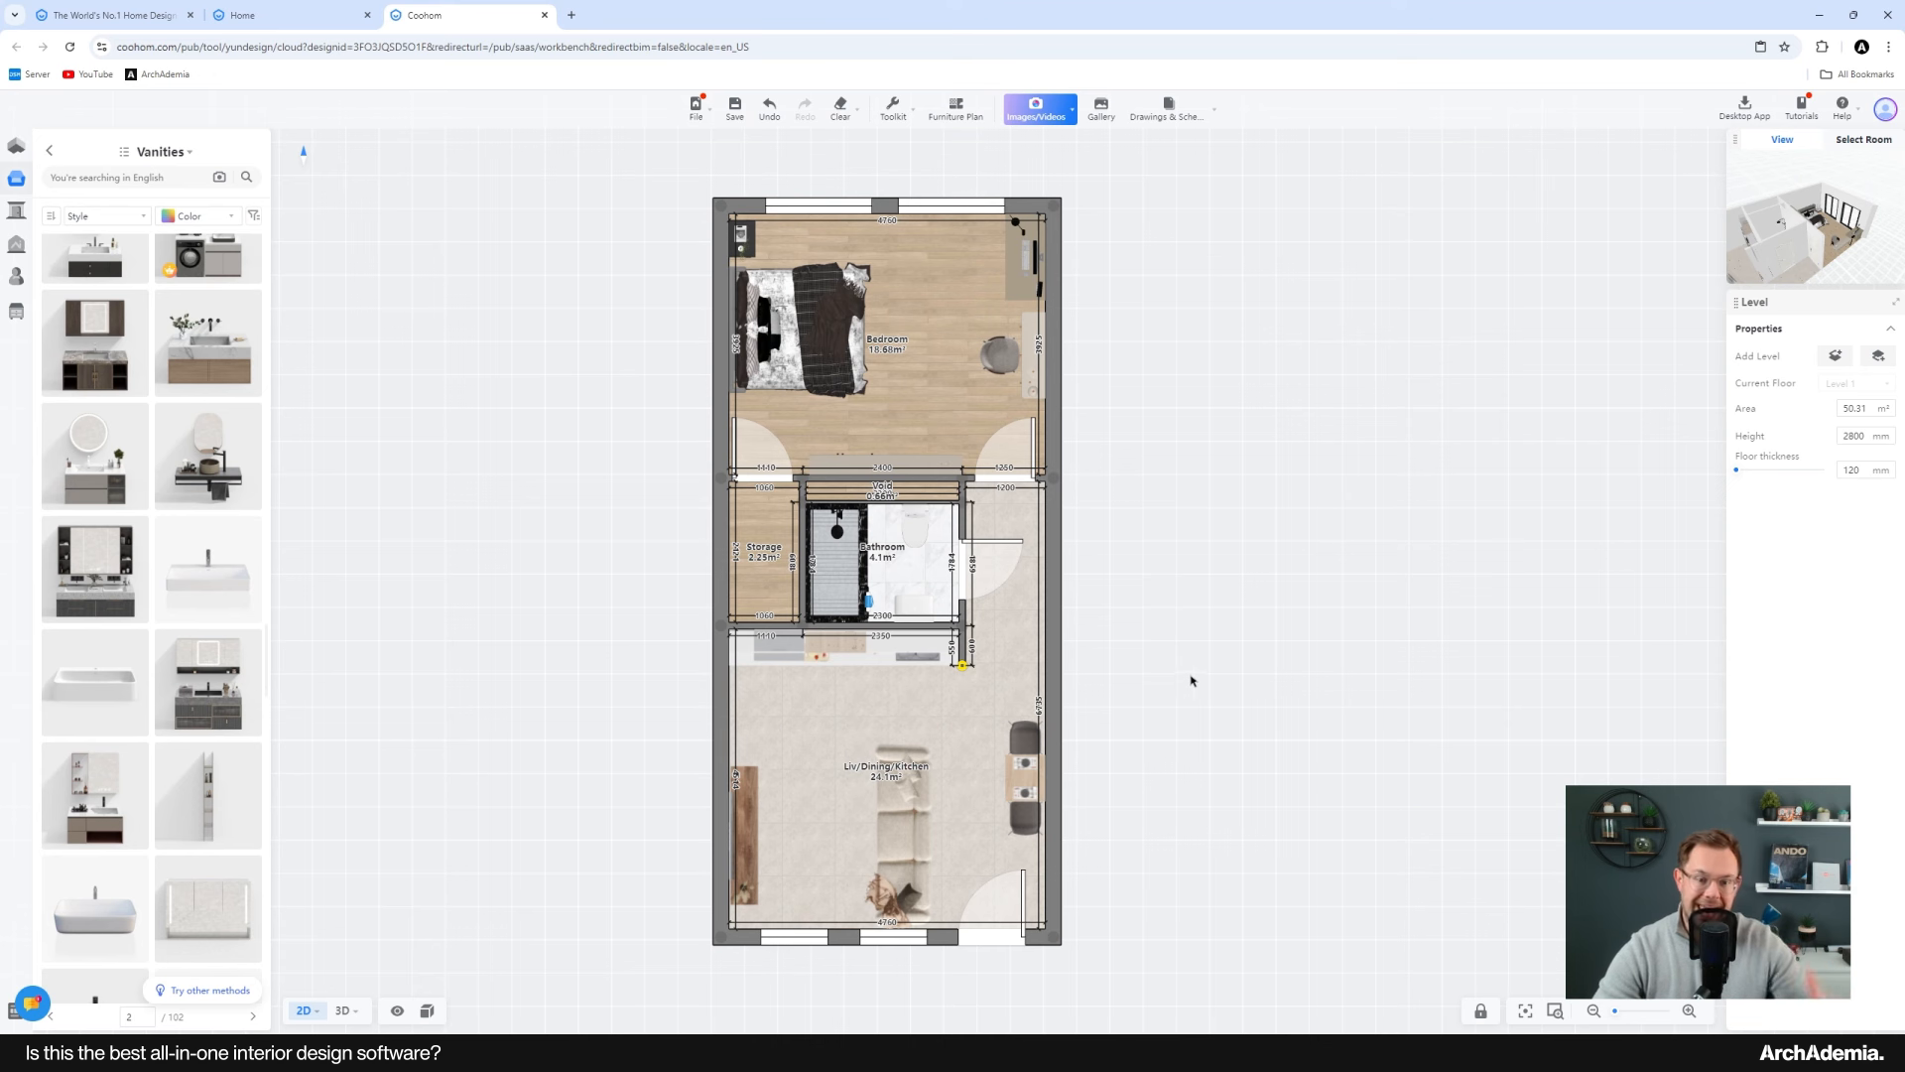
Step: Go back from the Vanities list to the top level of the public library
middle_drag(1157, 642, 1165, 655)
drag(607, 542, 672, 553)
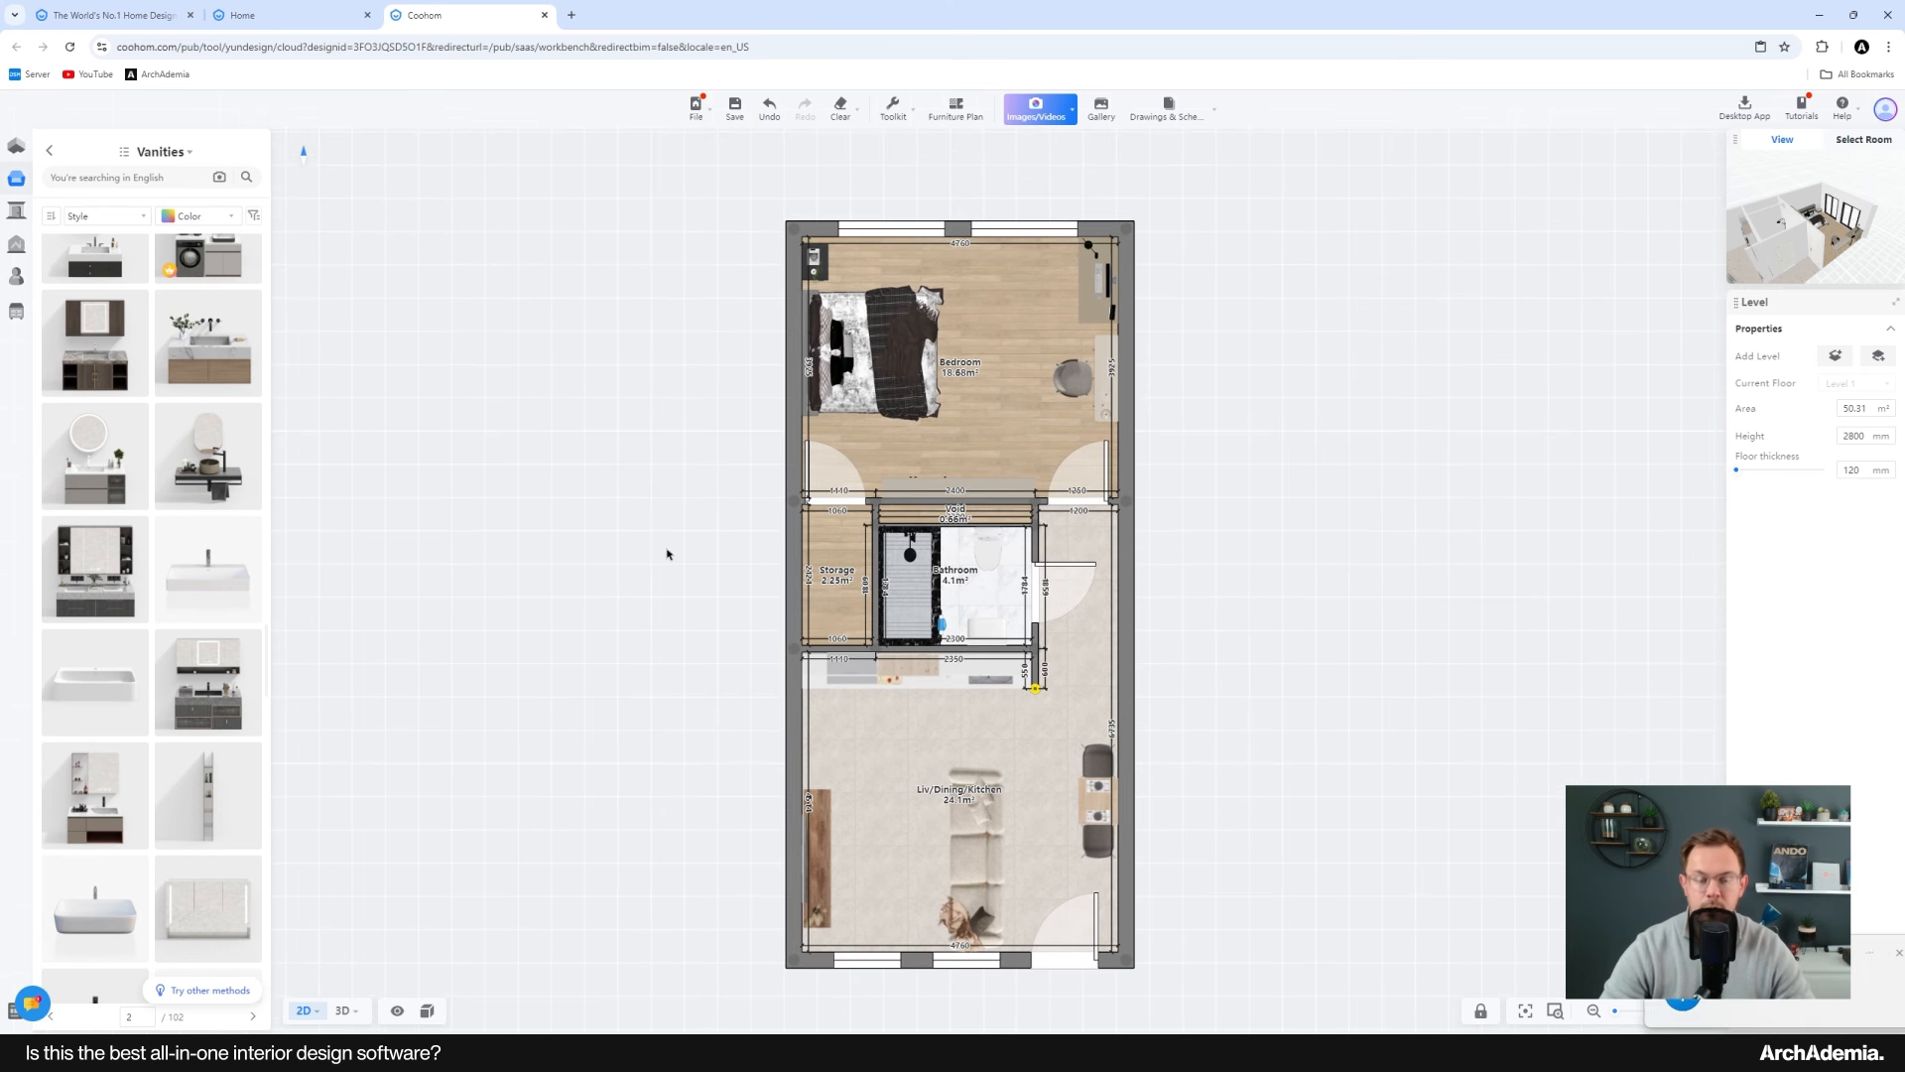
click(1863, 957)
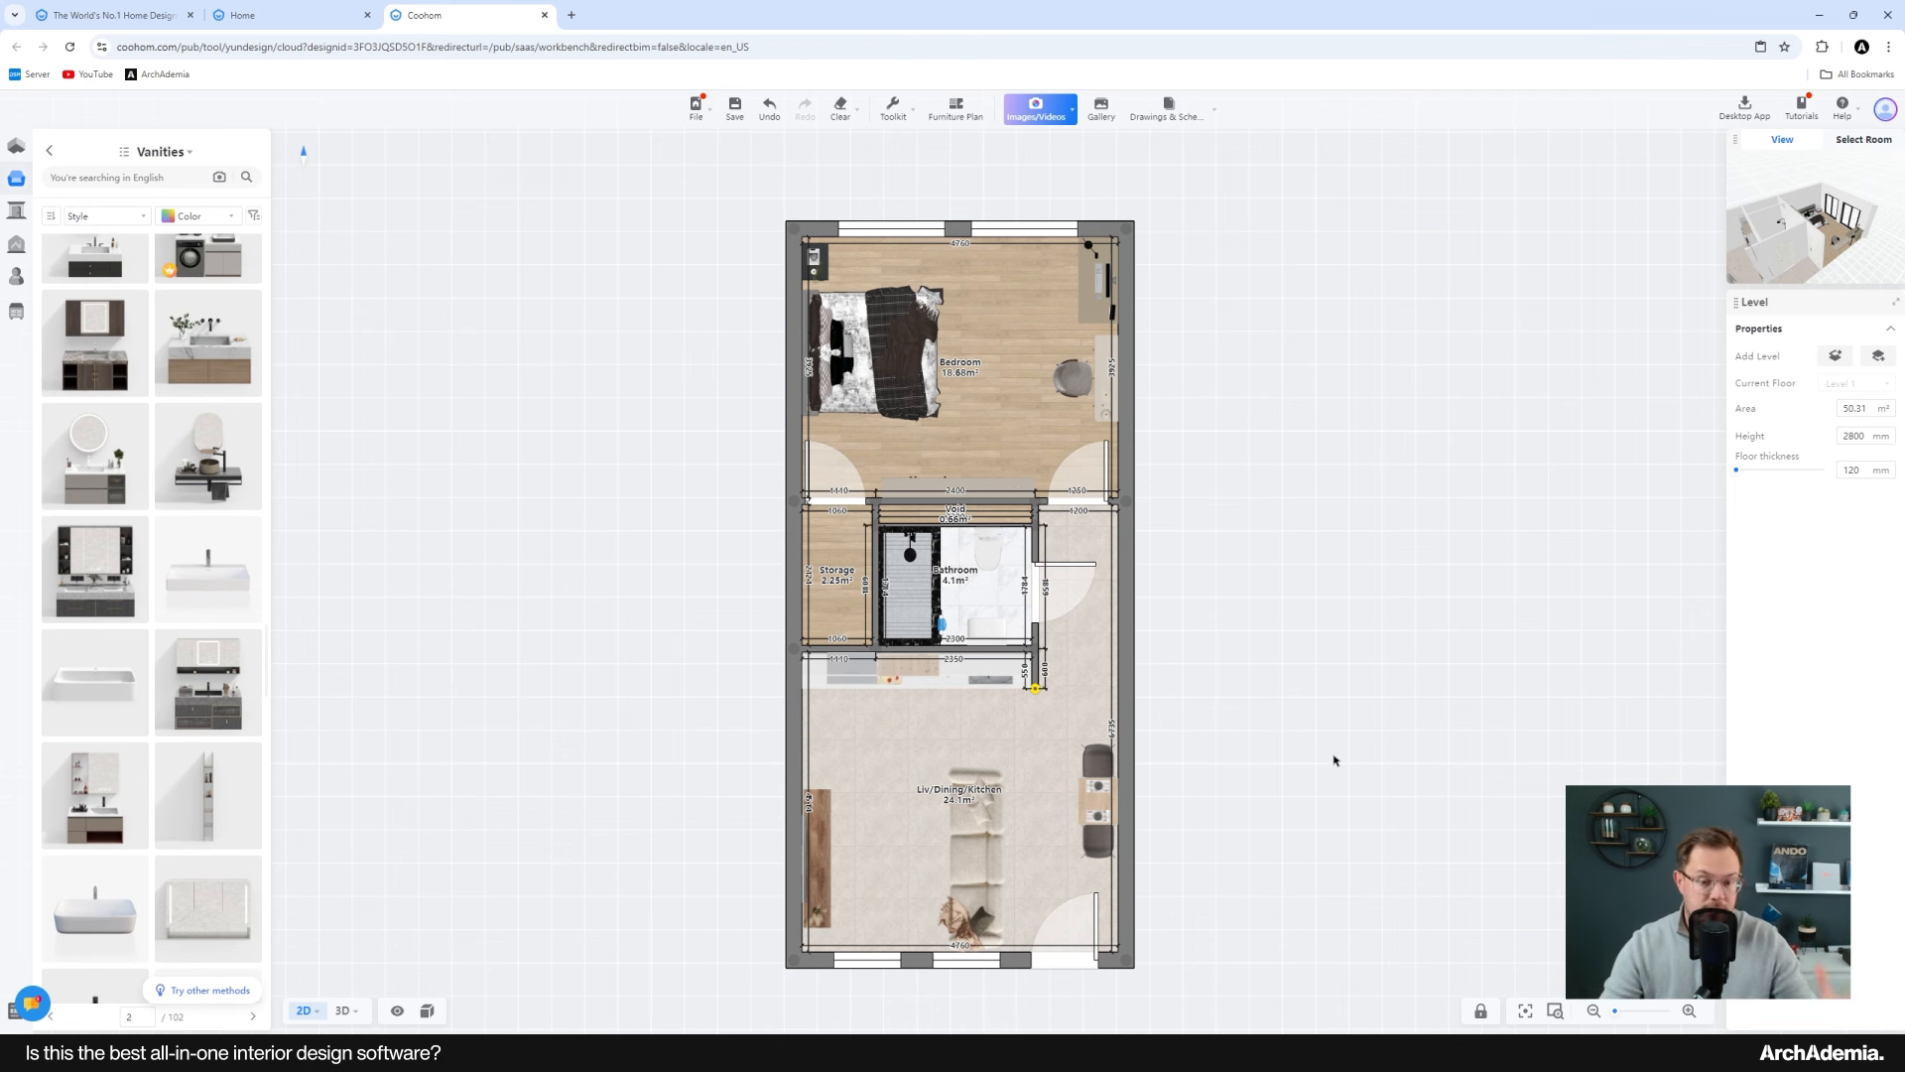
click(50, 151)
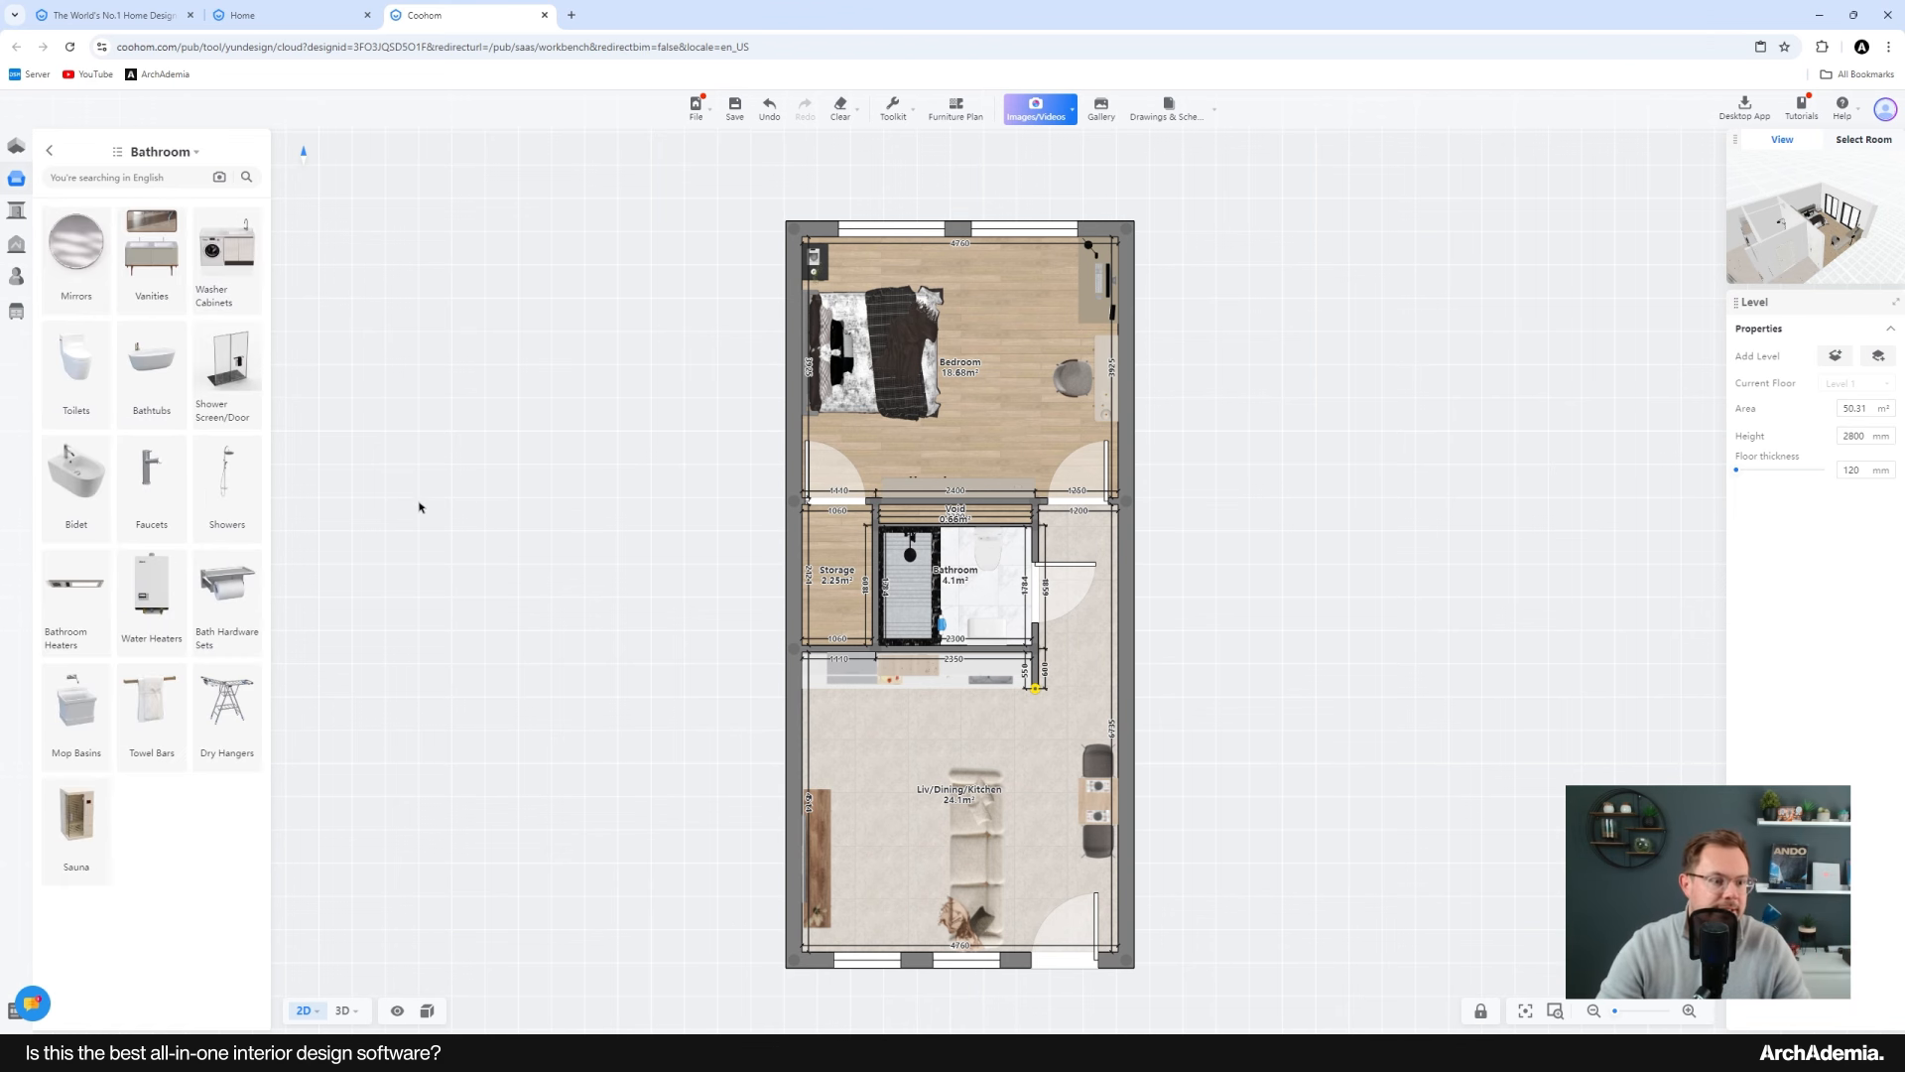
click(49, 154)
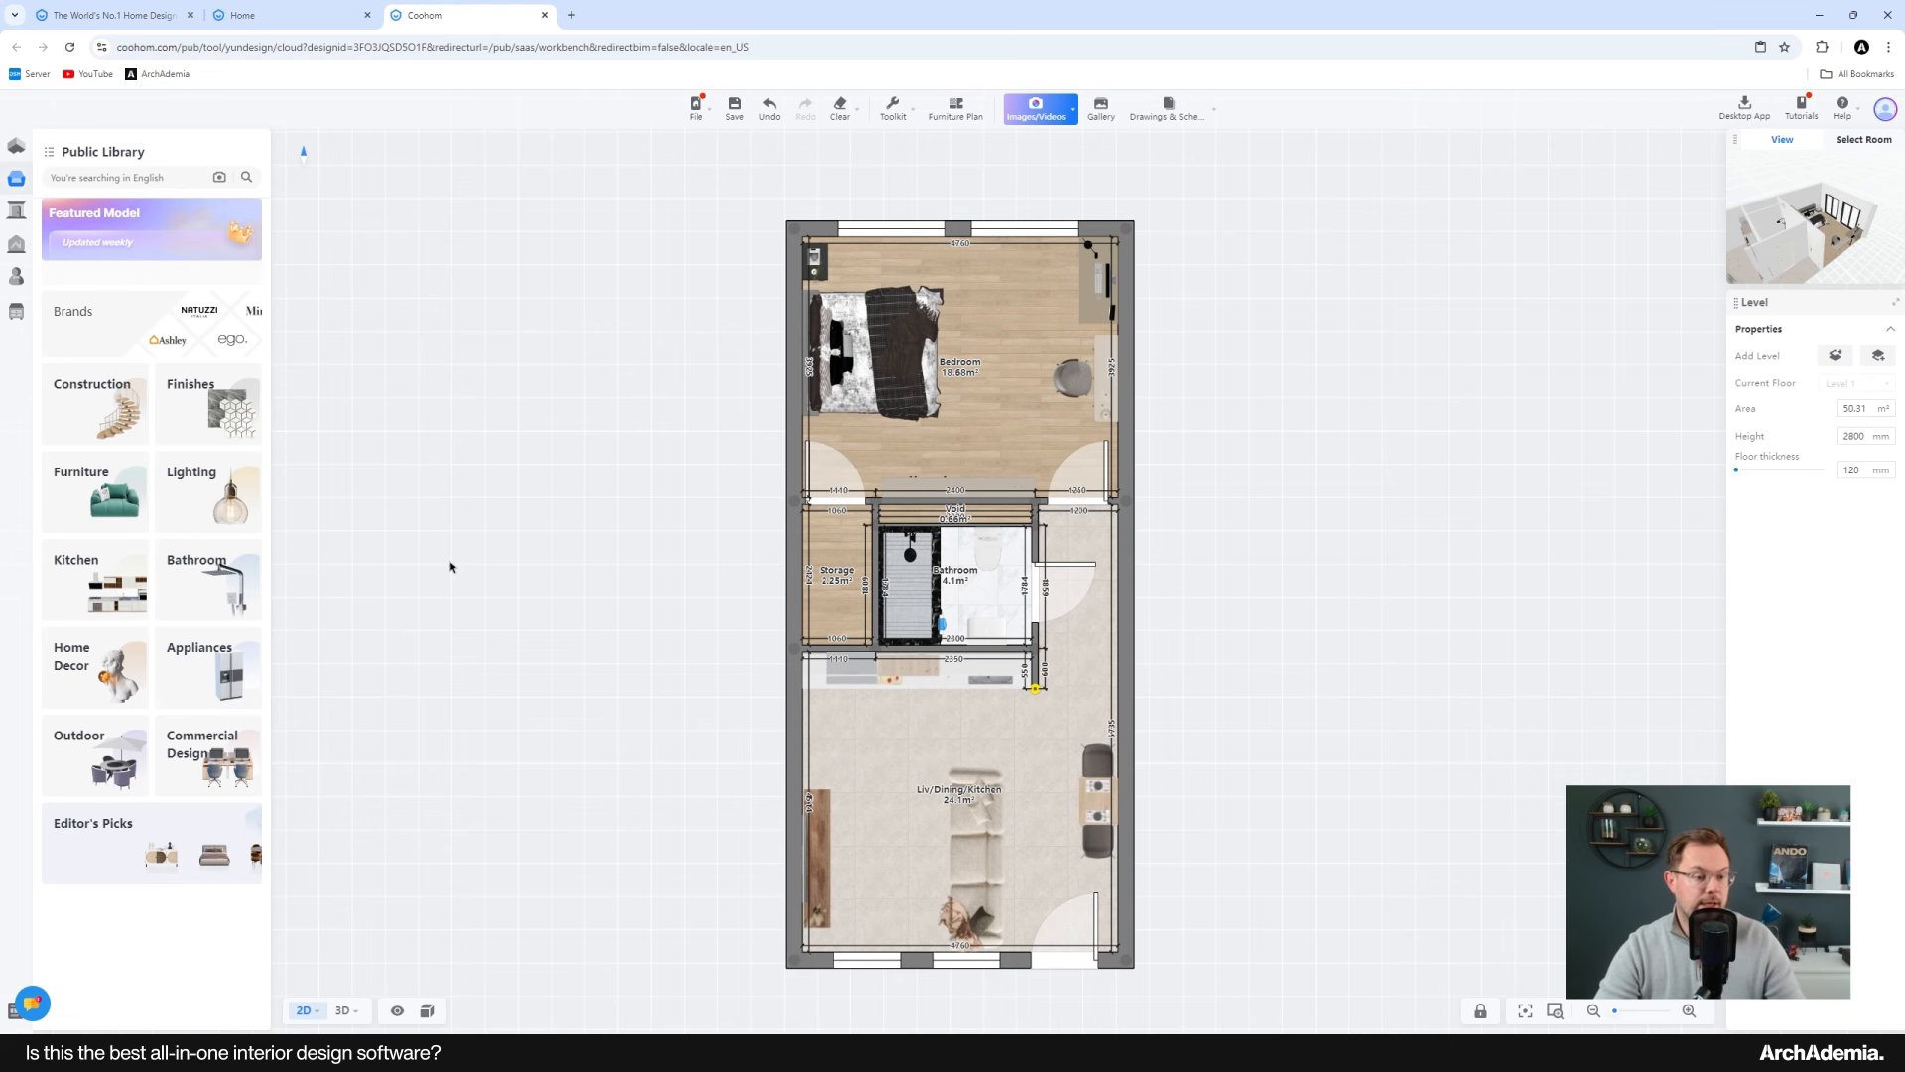
drag(599, 672, 603, 639)
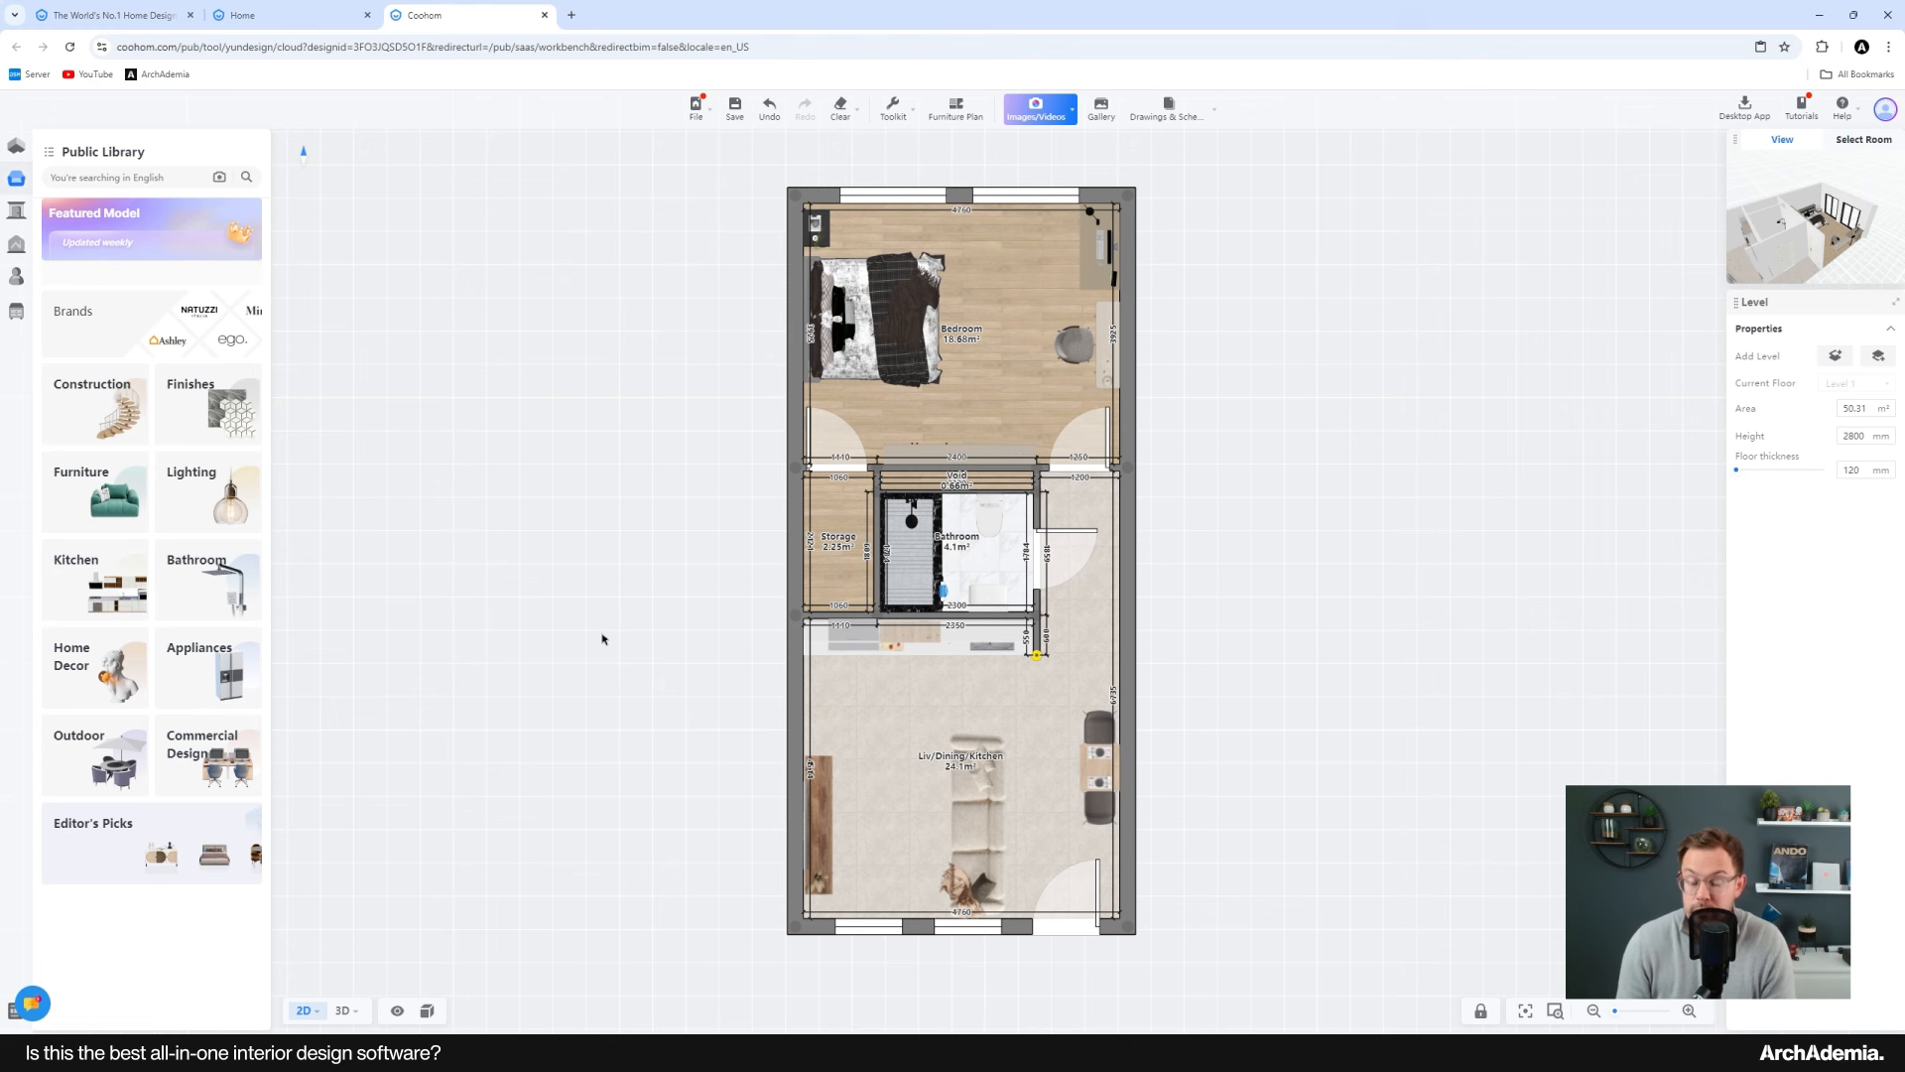
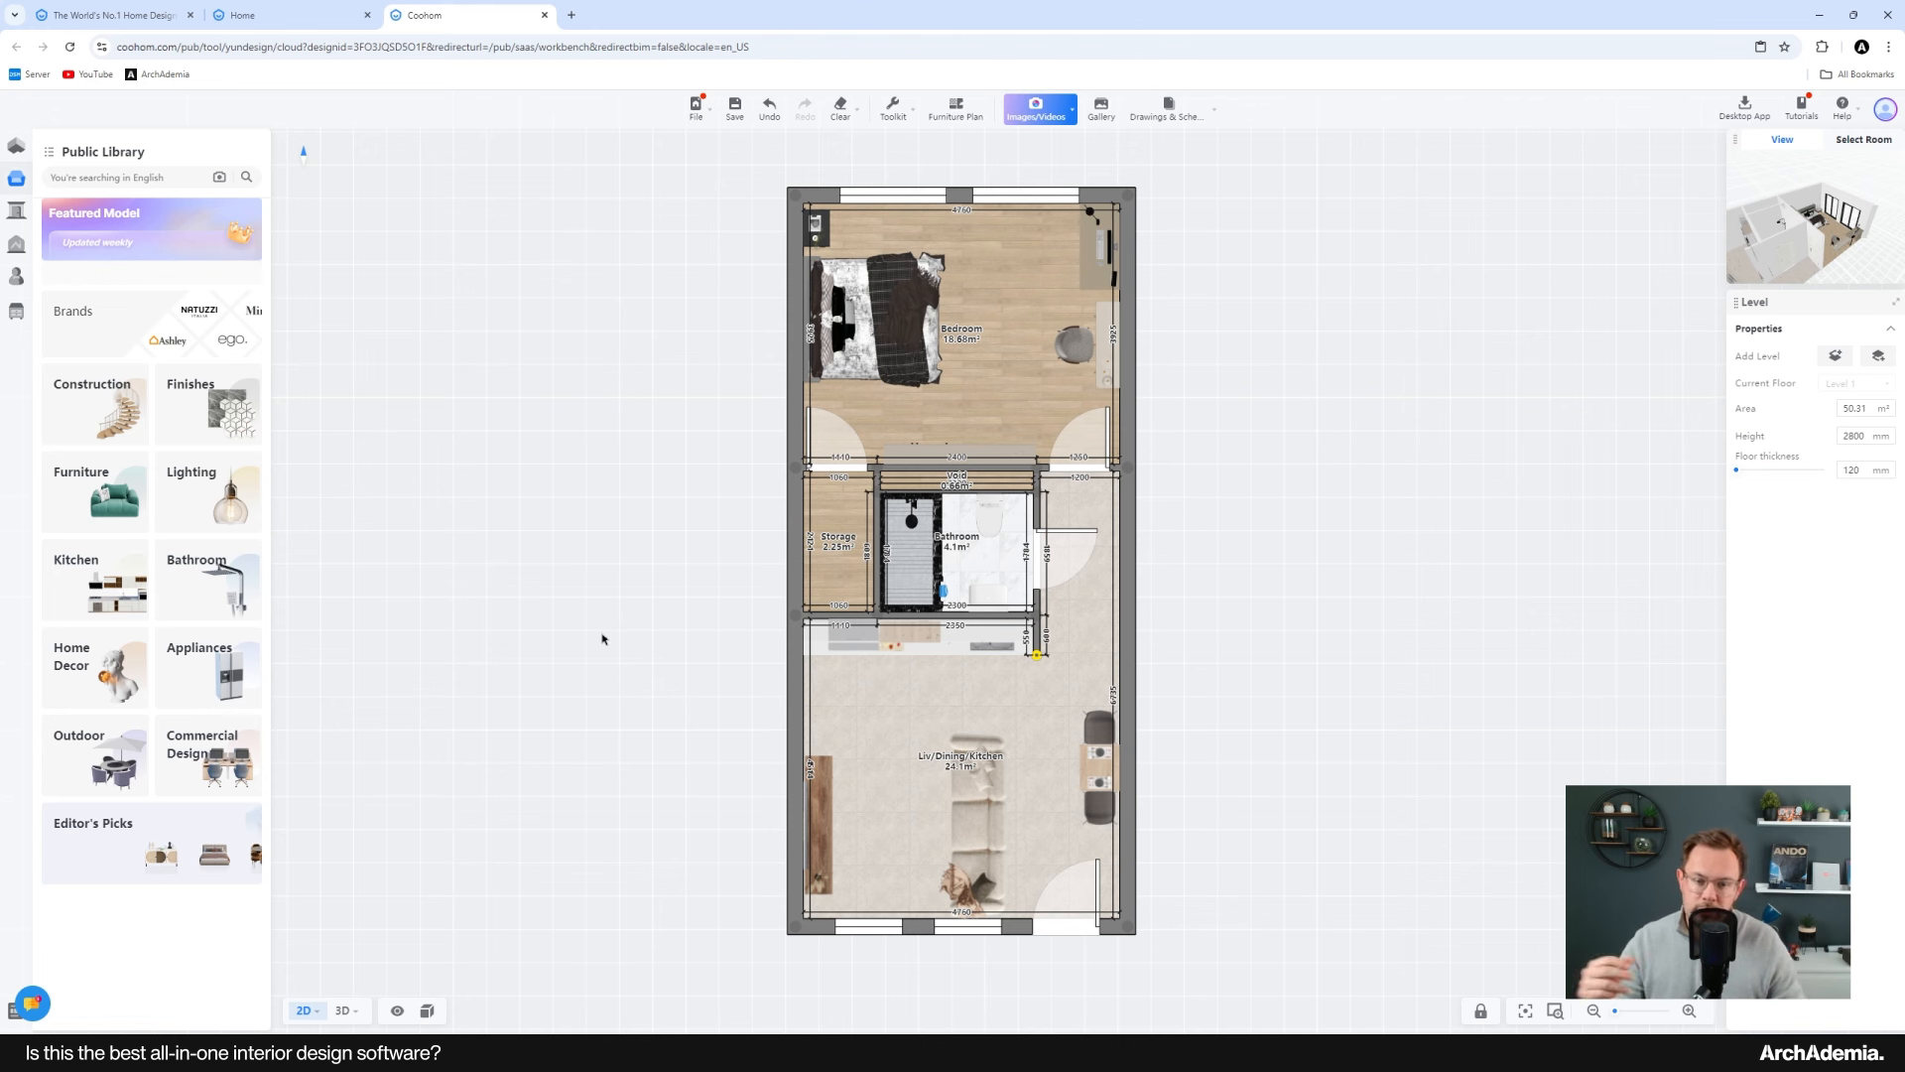
Step: Switch to the 3D view and orbit around the bedroom and bathroom
click(352, 1012)
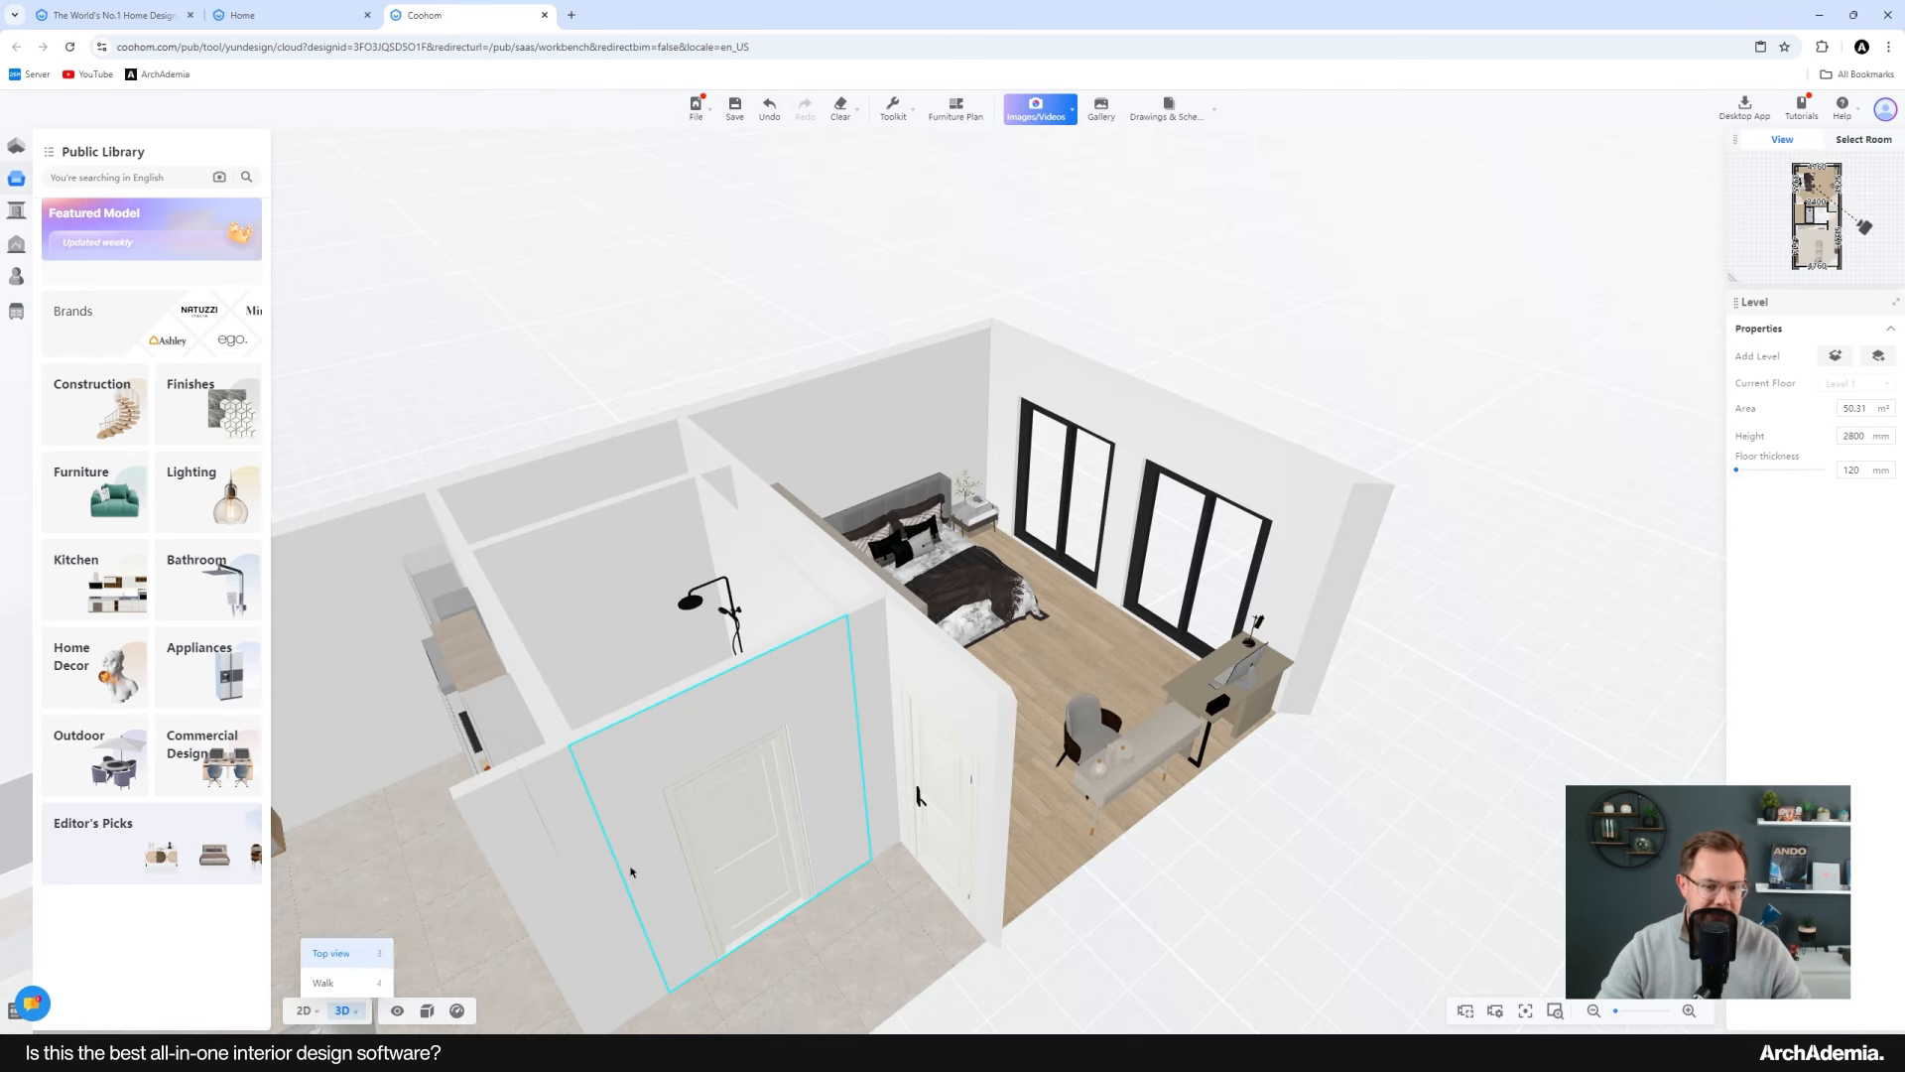
scroll(844, 756, up, 3)
mouse_move(845, 756)
mouse_down()
mouse_move(824, 883)
mouse_move(850, 796)
mouse_move(1014, 769)
mouse_move(1046, 802)
mouse_move(493, 727)
mouse_move(913, 754)
mouse_move(973, 702)
mouse_move(984, 763)
mouse_move(999, 744)
mouse_move(873, 759)
mouse_up()
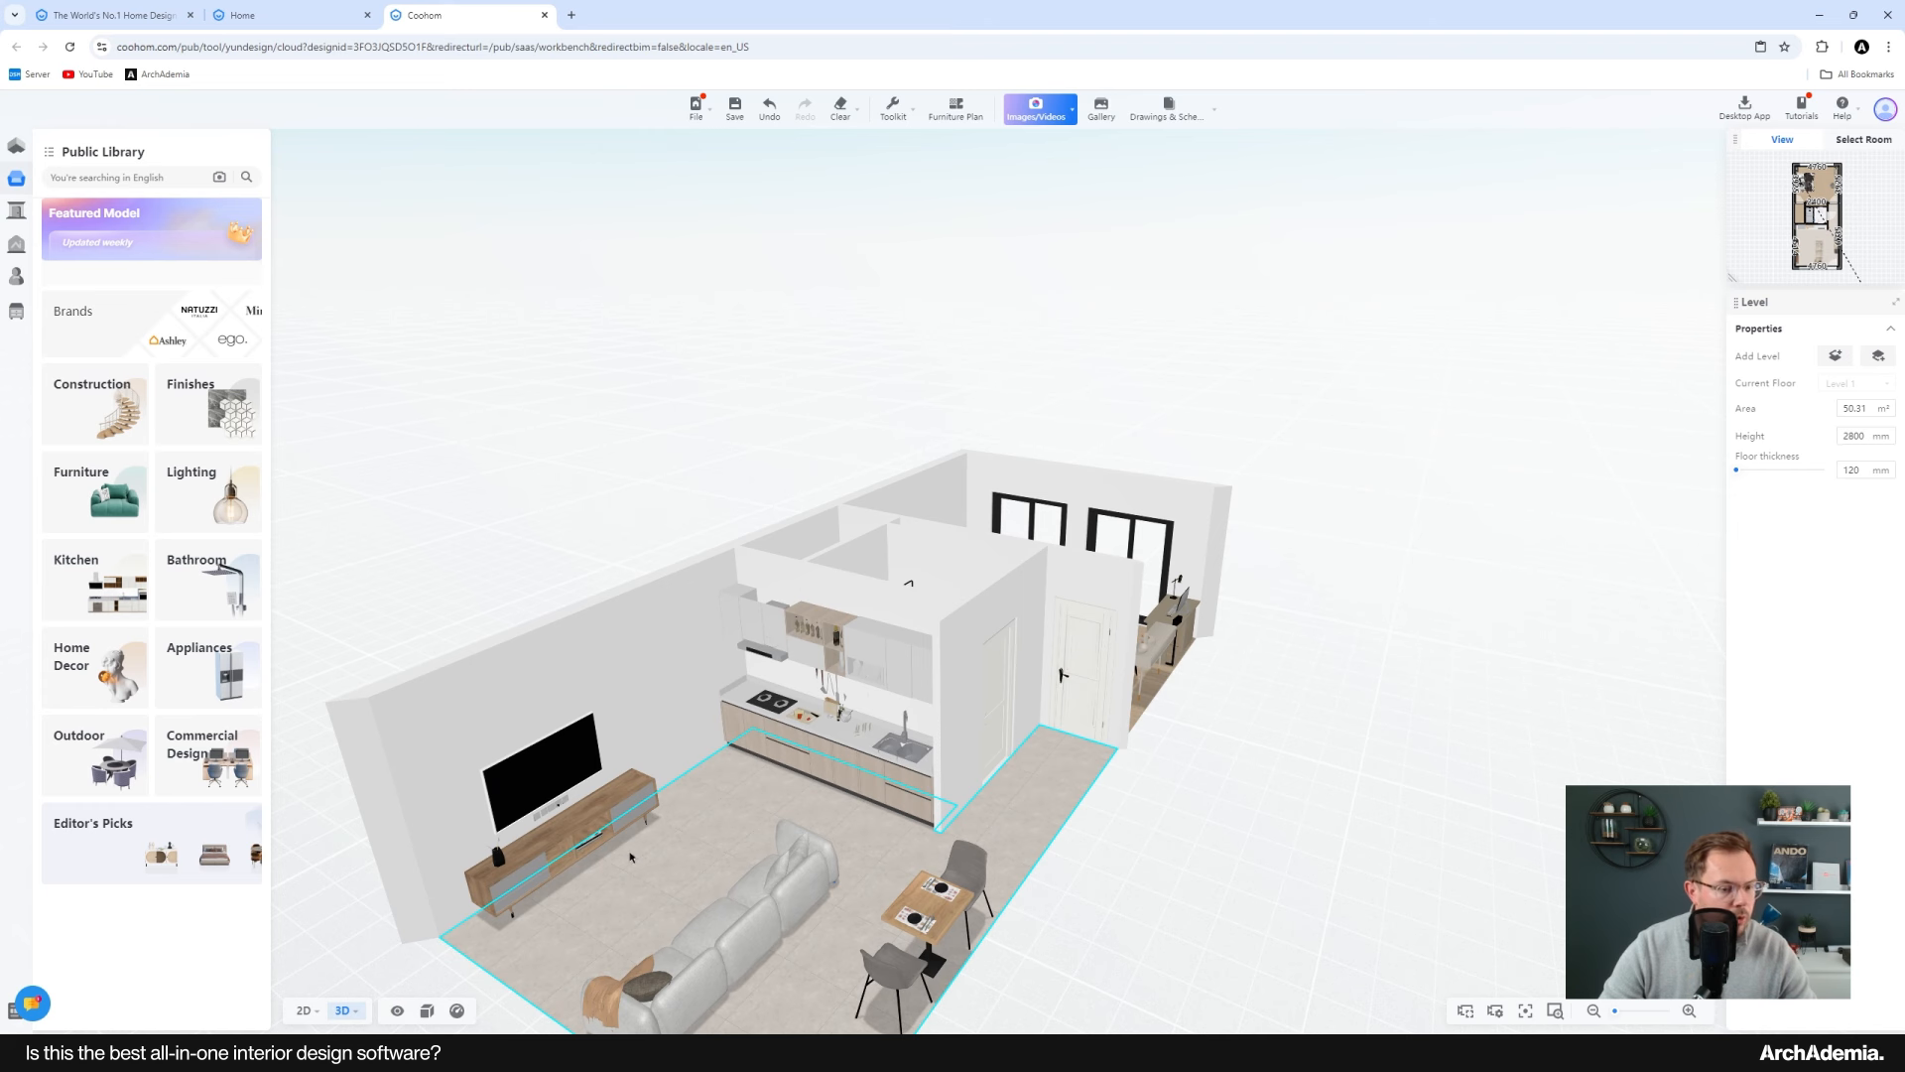
Step: Place a Double Head Spotlight on the living area ceiling near the kitchen from the Downlights catalogue in the floor plan
click(217, 498)
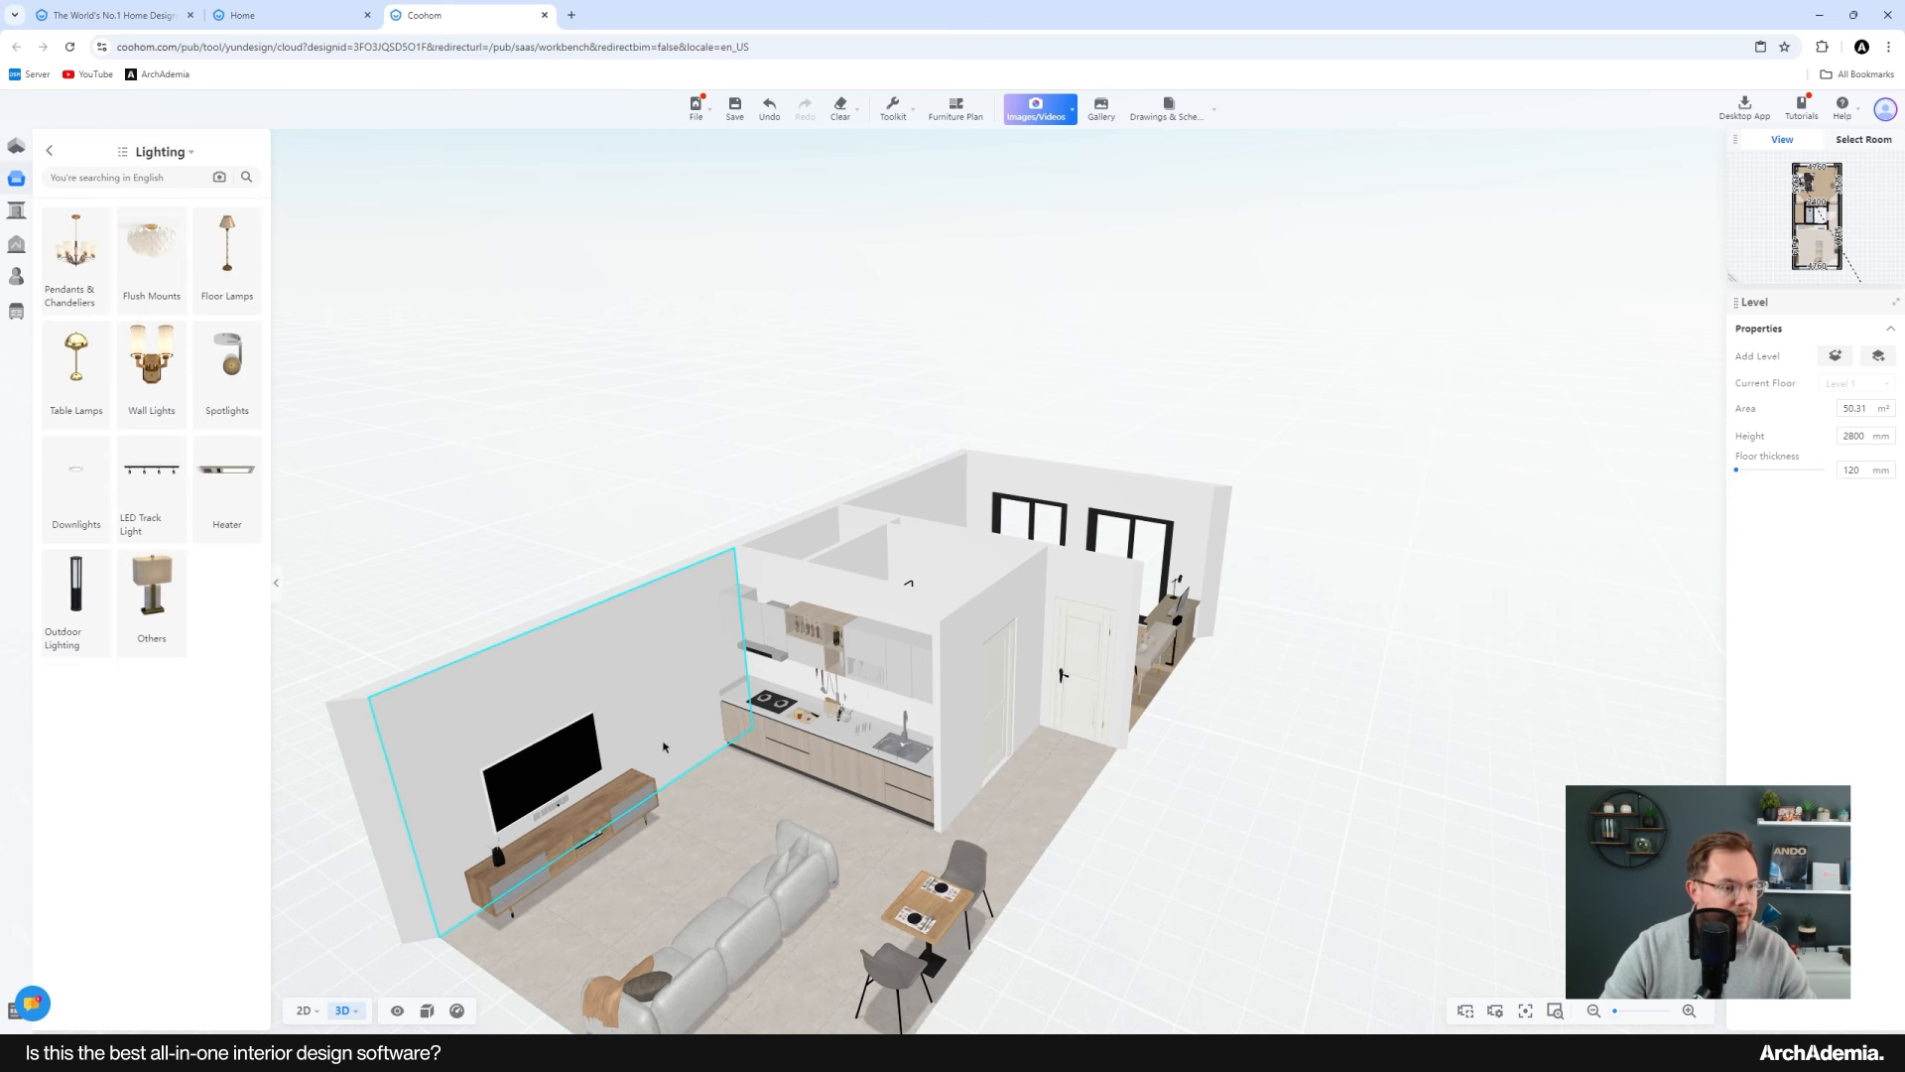
mouse_move(663, 746)
mouse_down()
mouse_move(659, 676)
mouse_move(650, 750)
mouse_up()
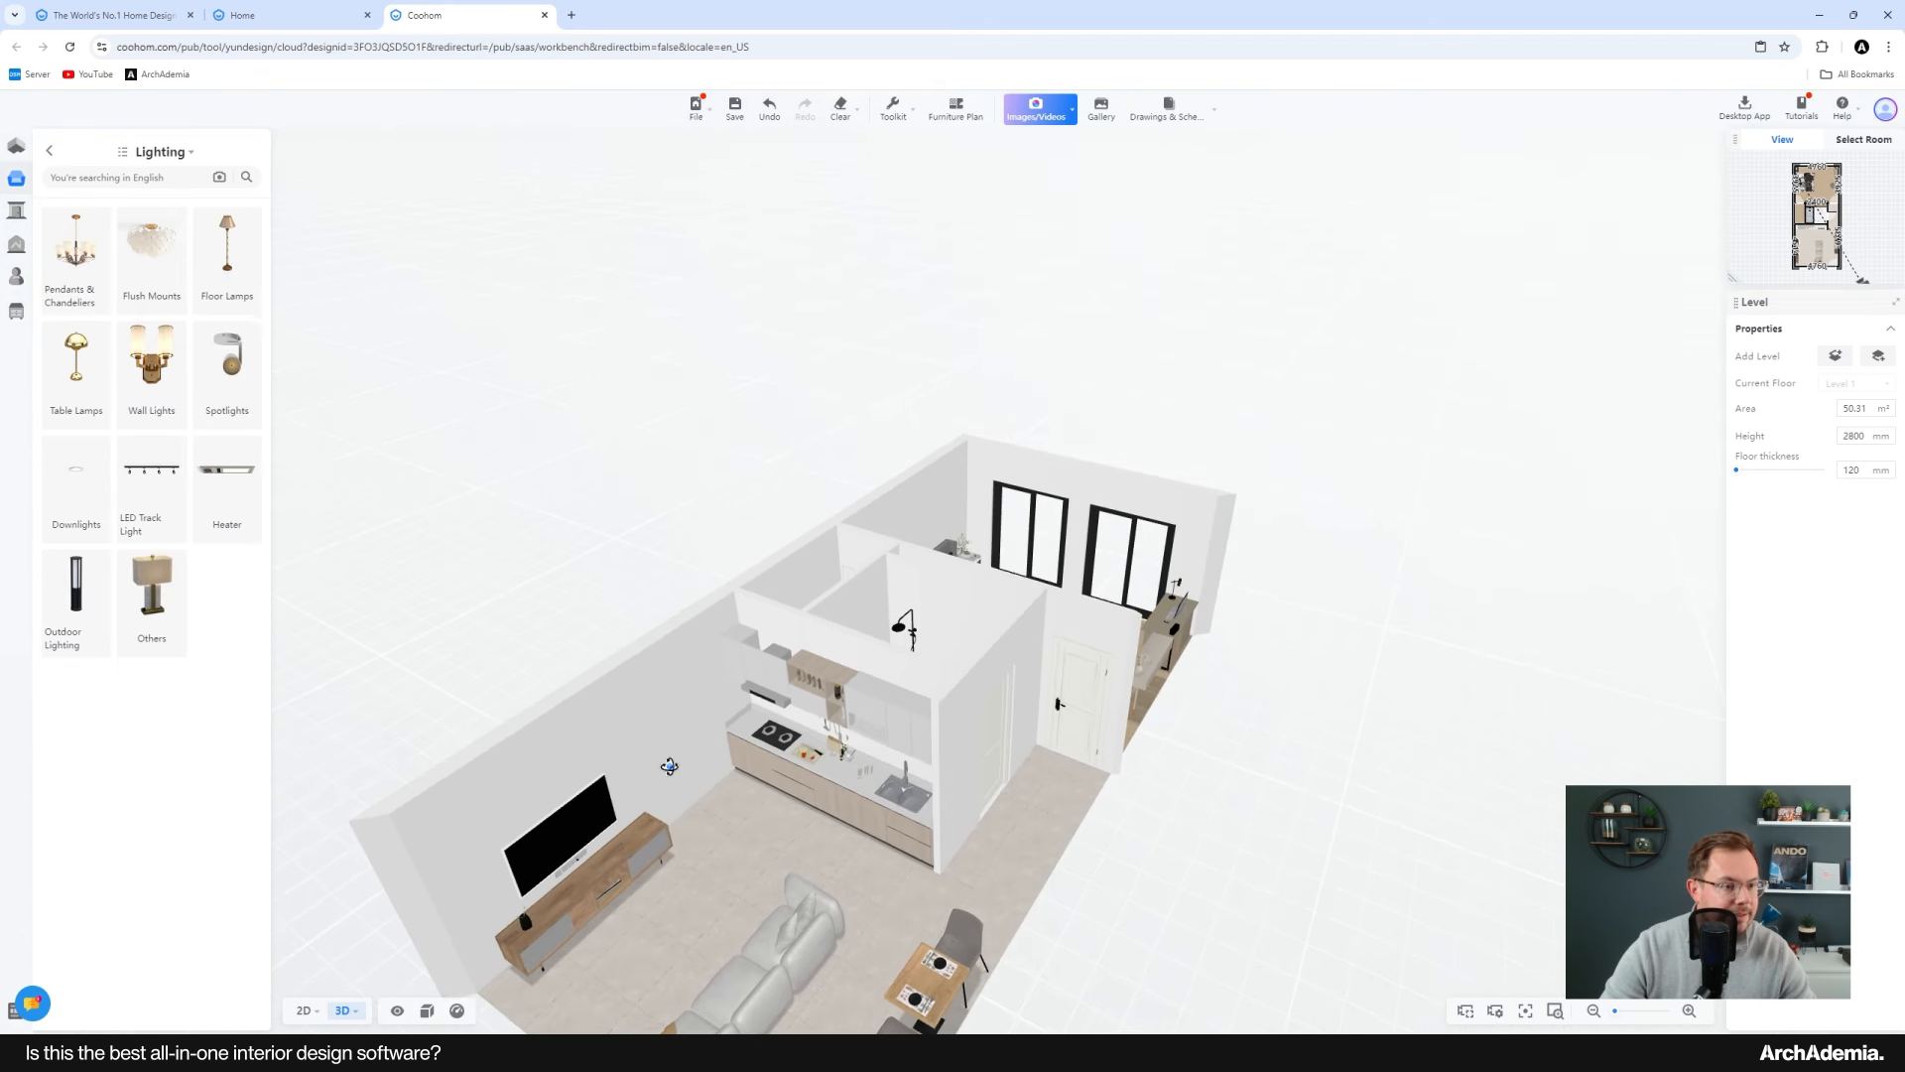
click(306, 1010)
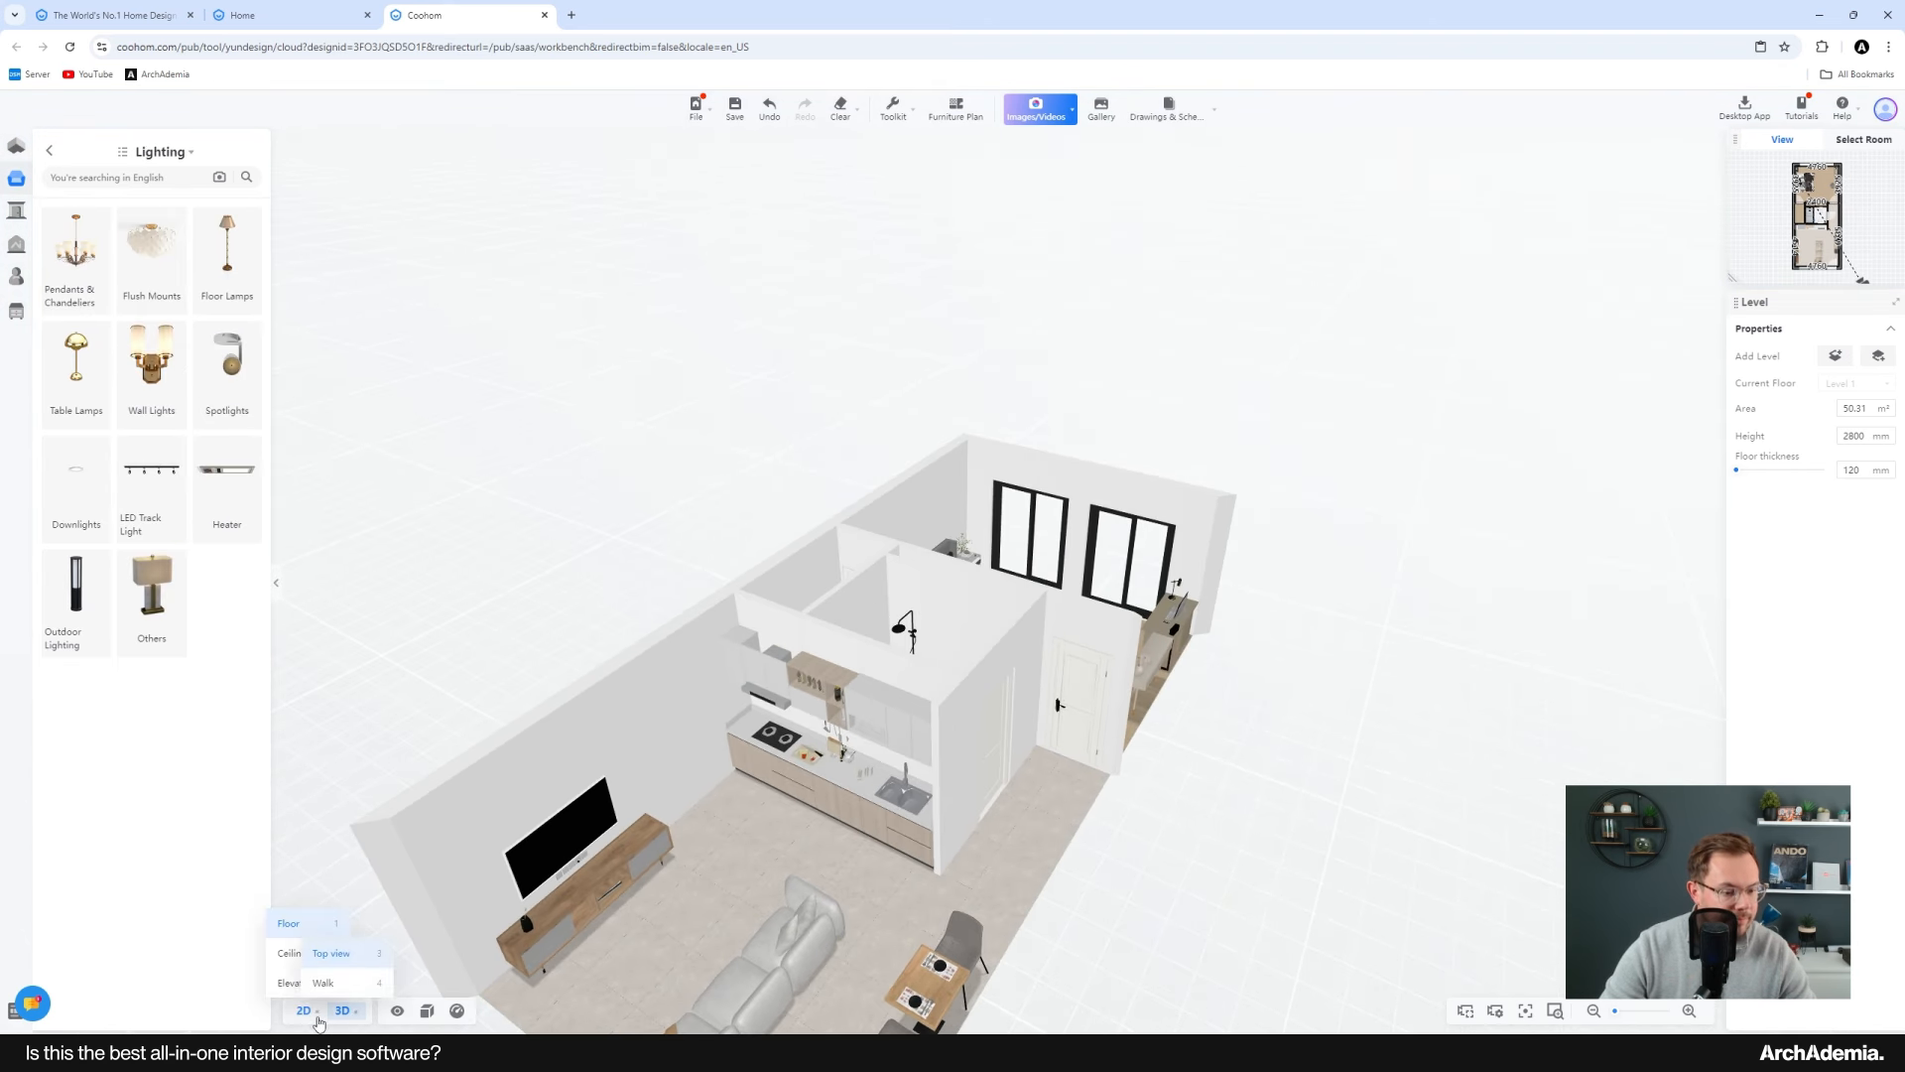
click(290, 925)
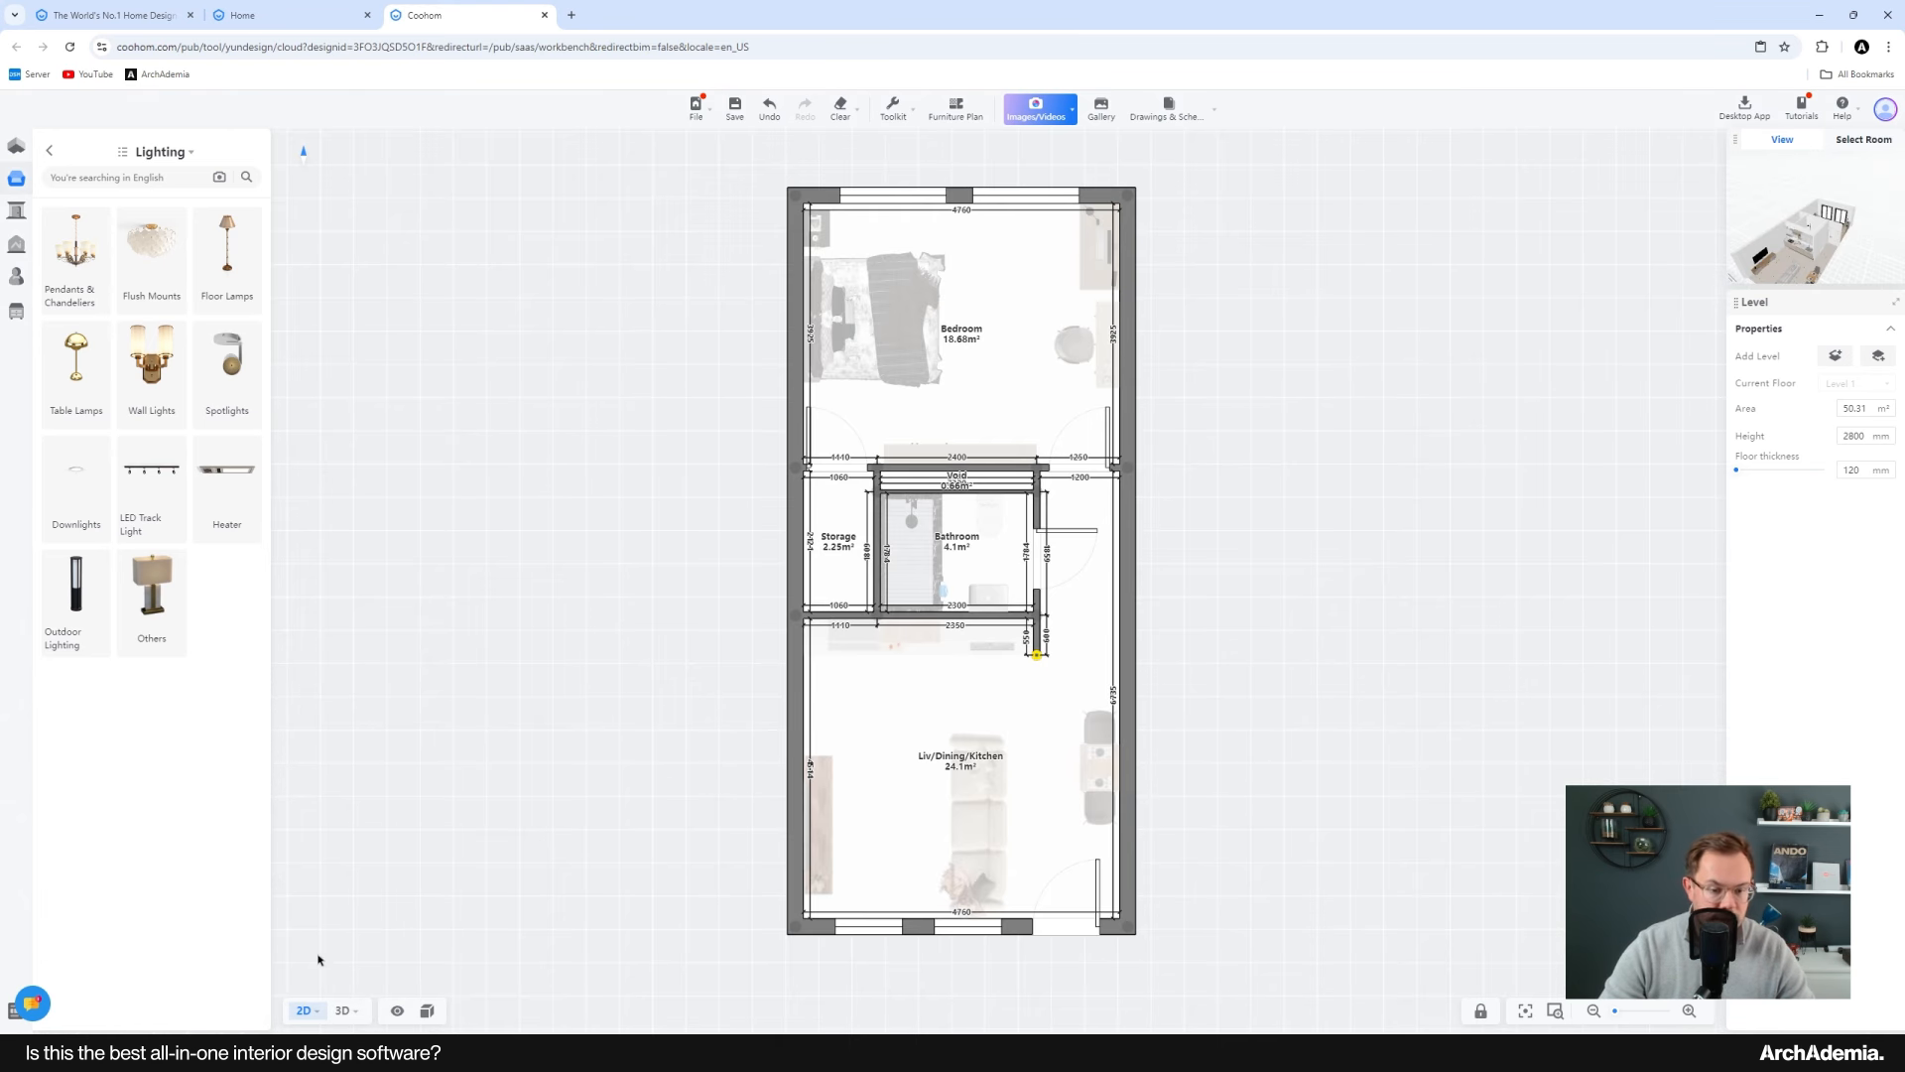
scroll(993, 804, up, 4)
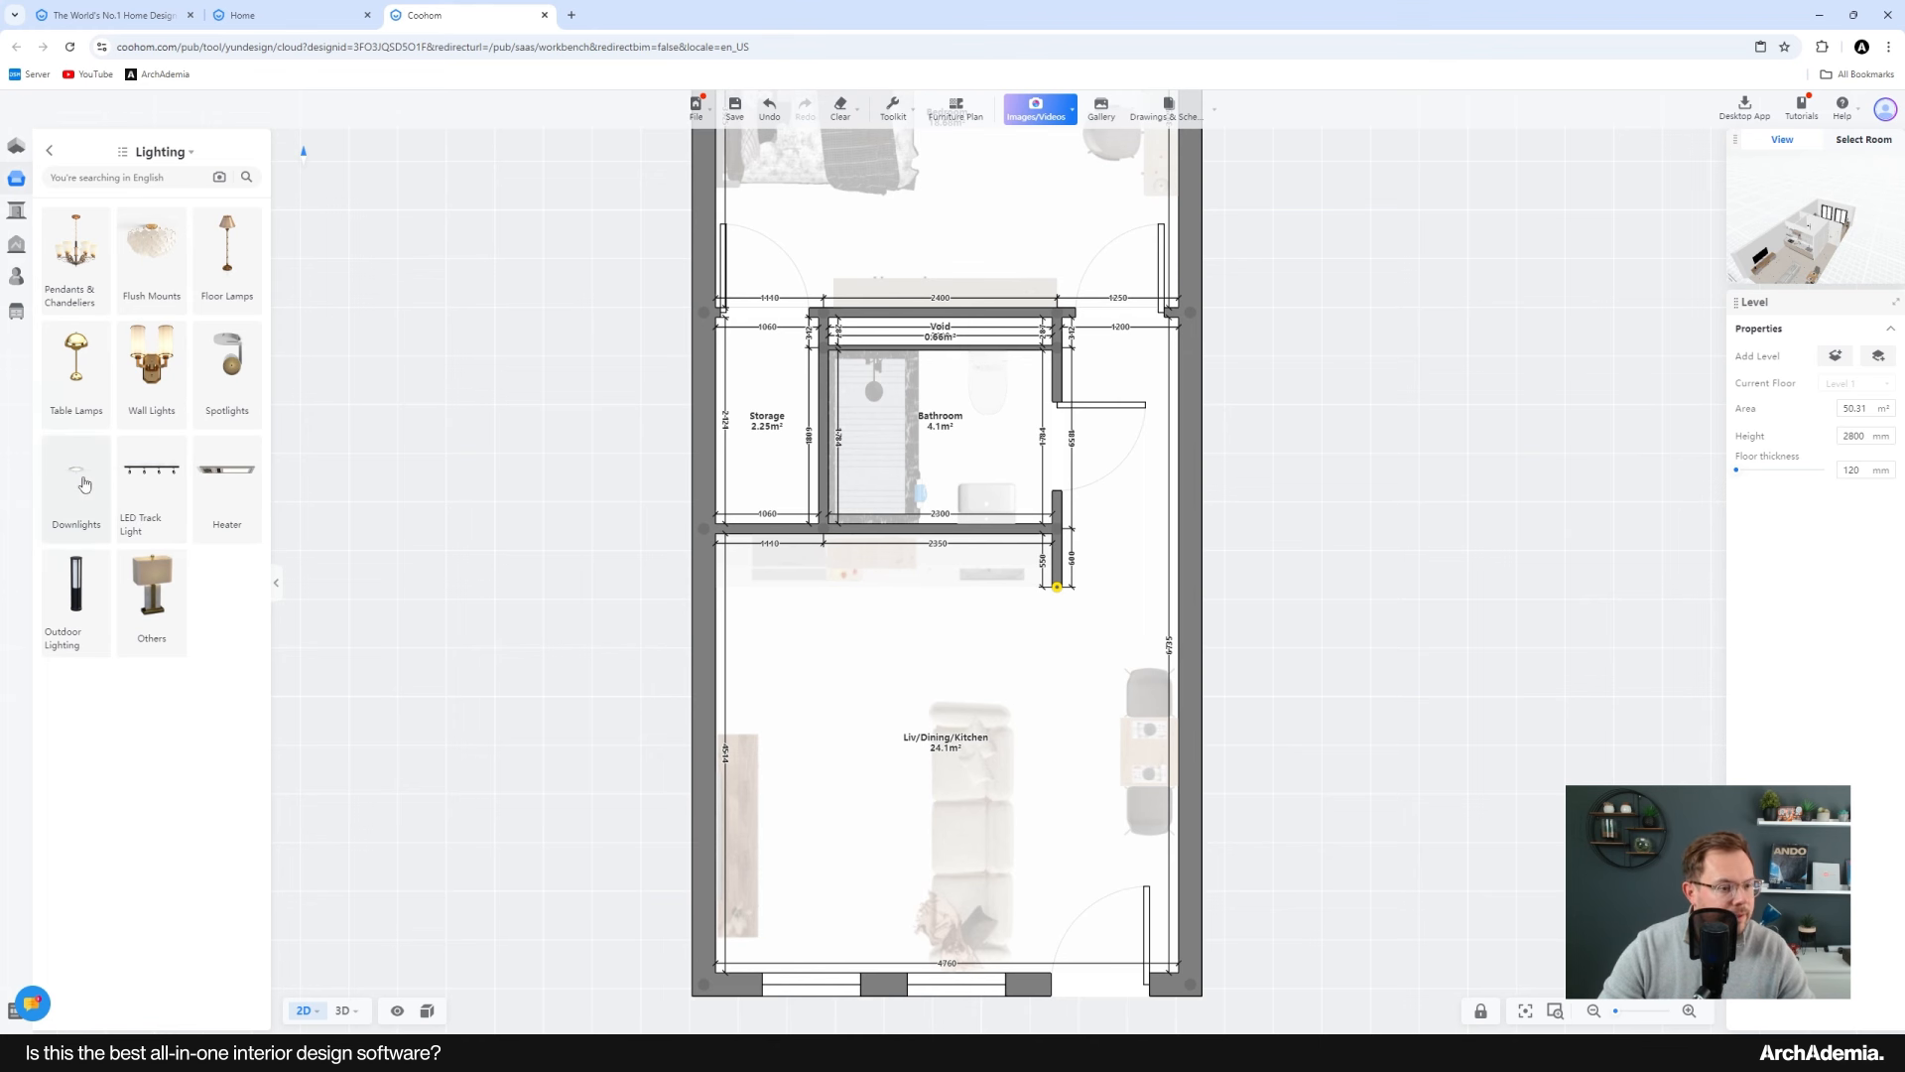
click(85, 483)
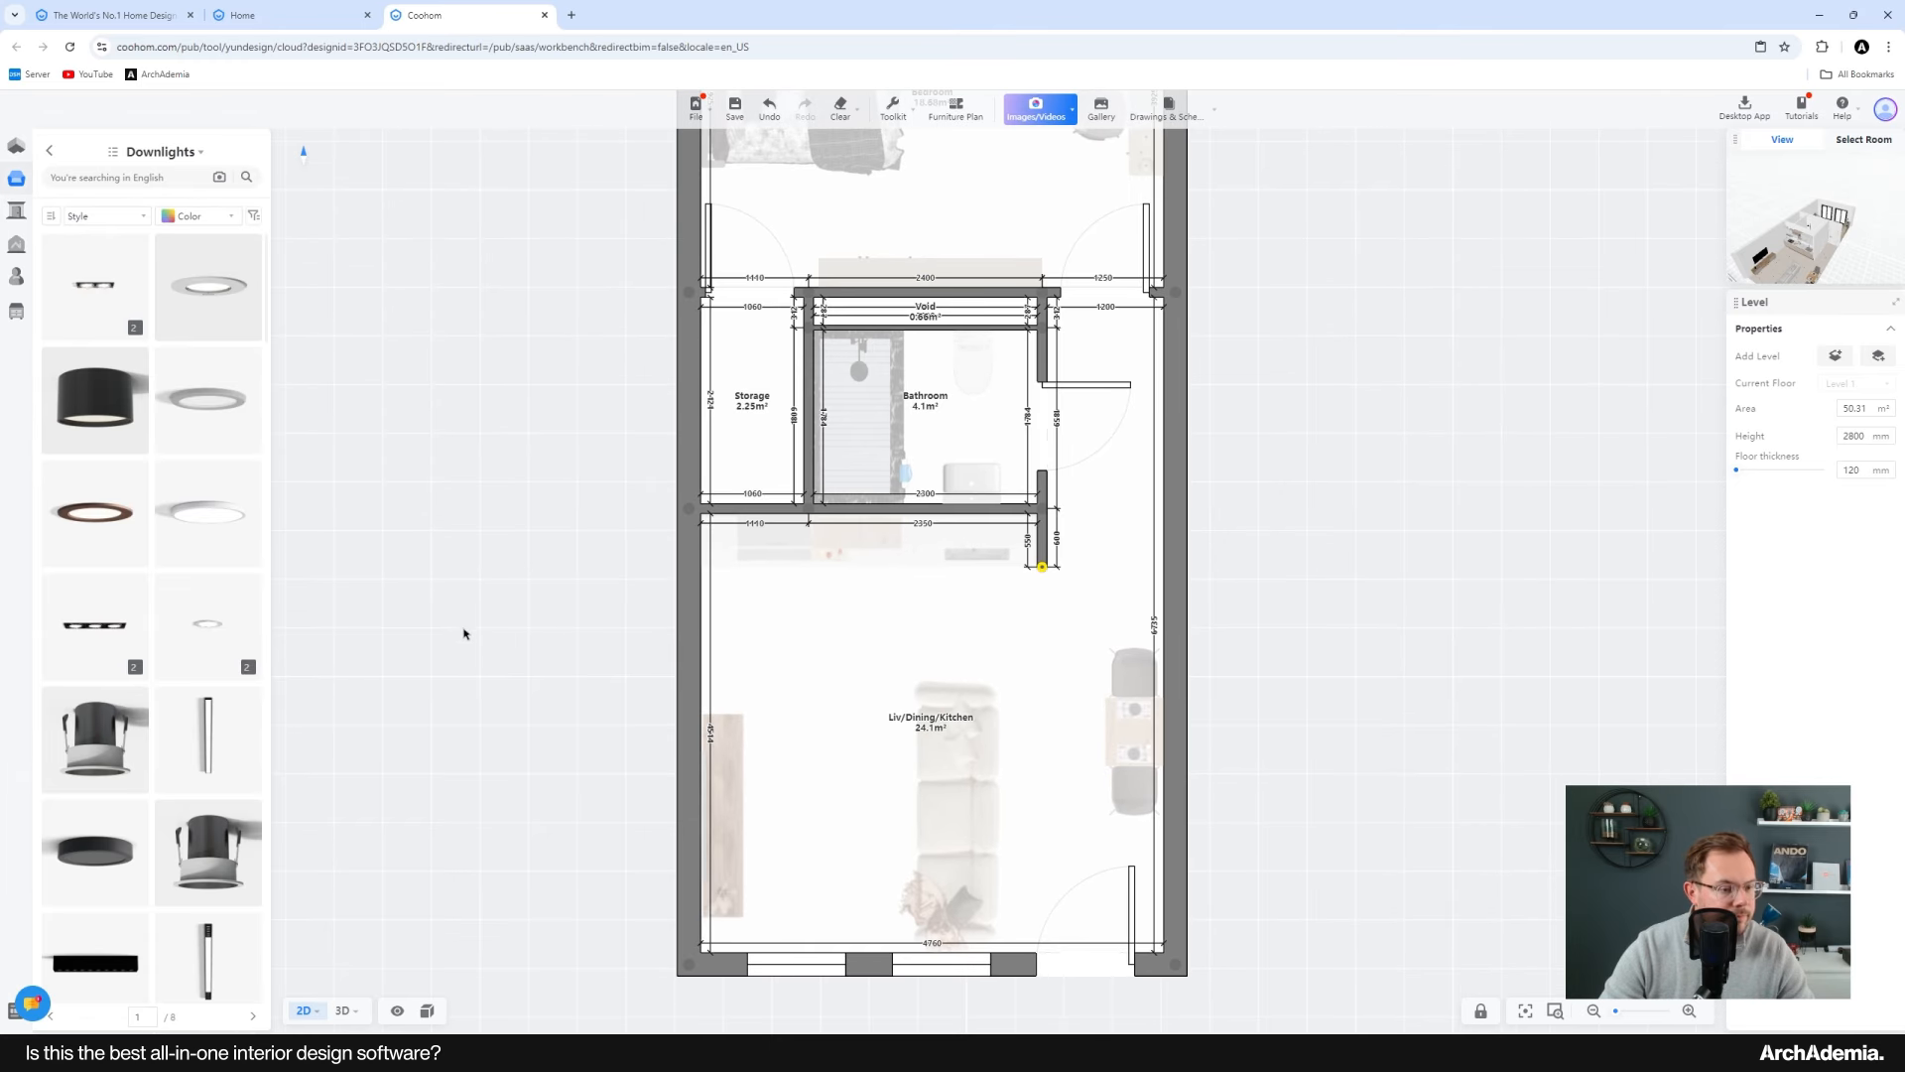
middle_drag(464, 630, 486, 600)
click(88, 298)
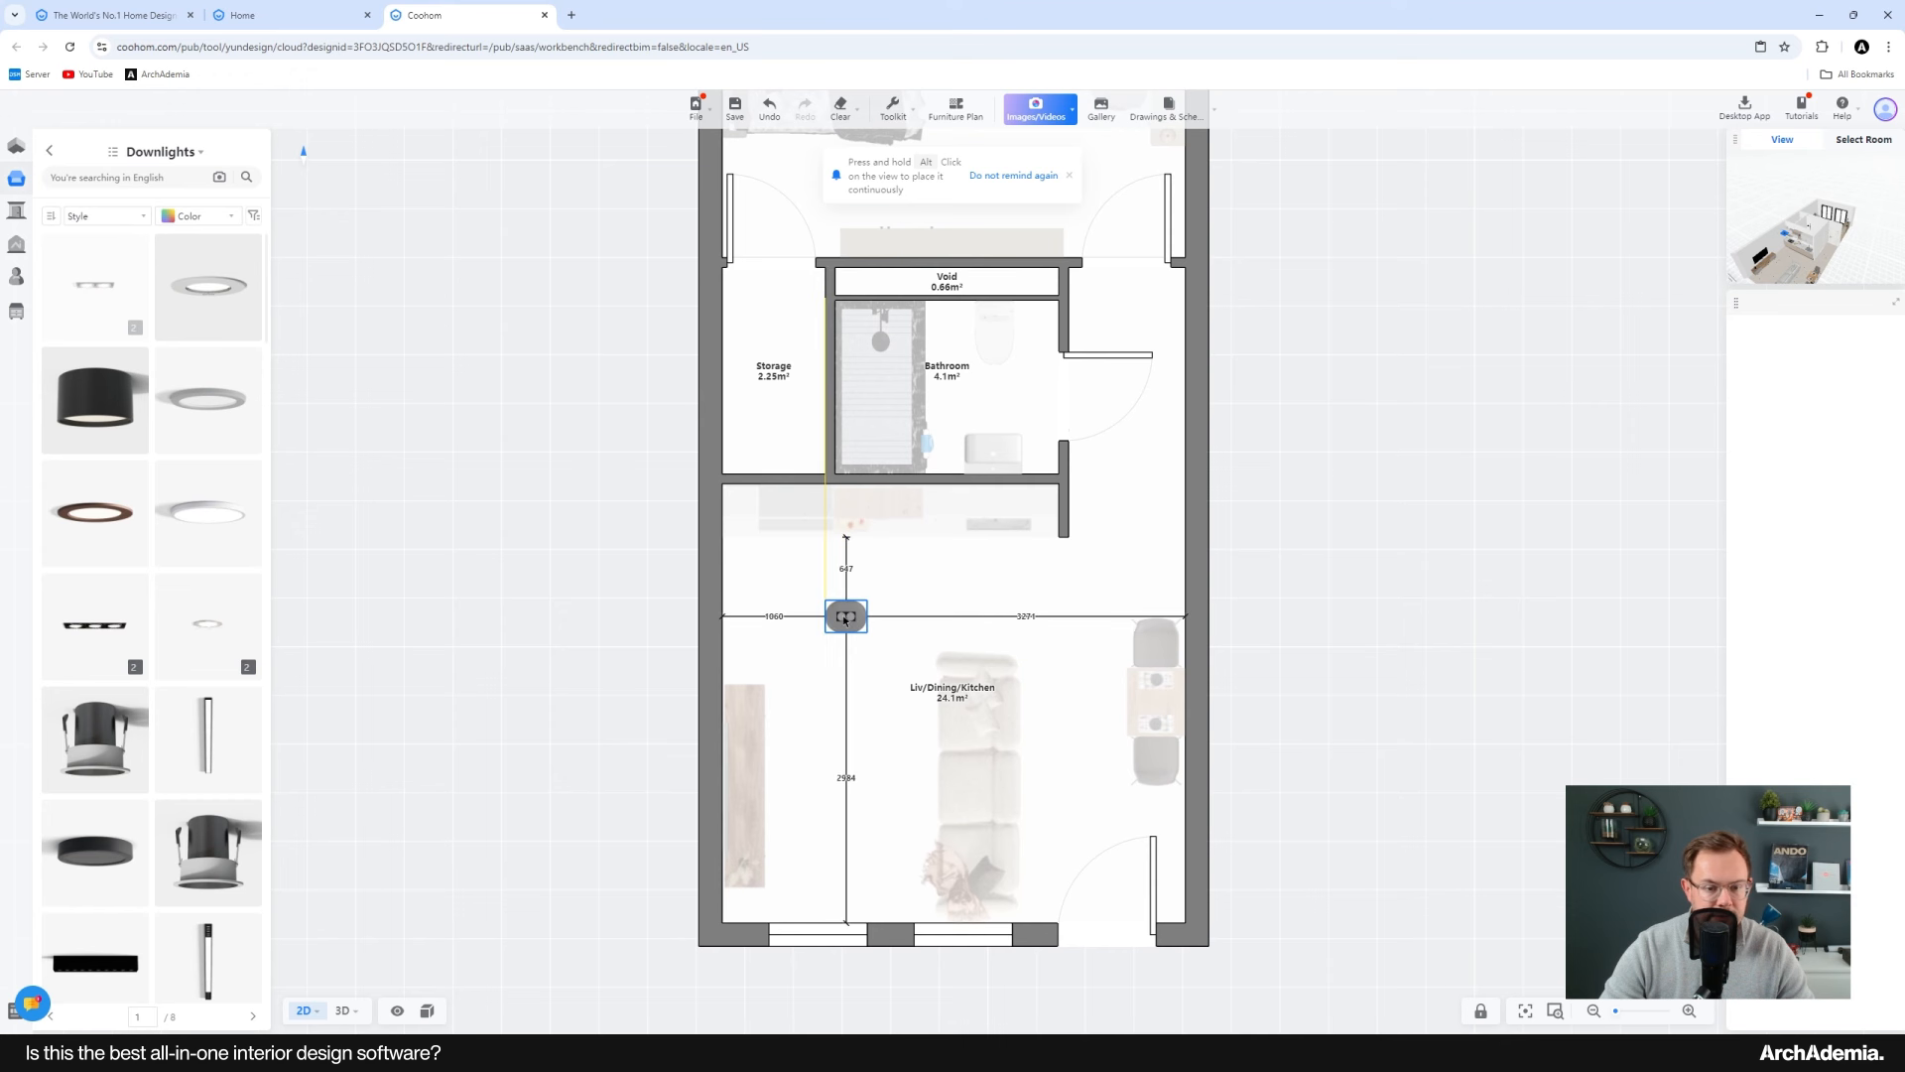
click(842, 615)
scroll(913, 661, up, 2)
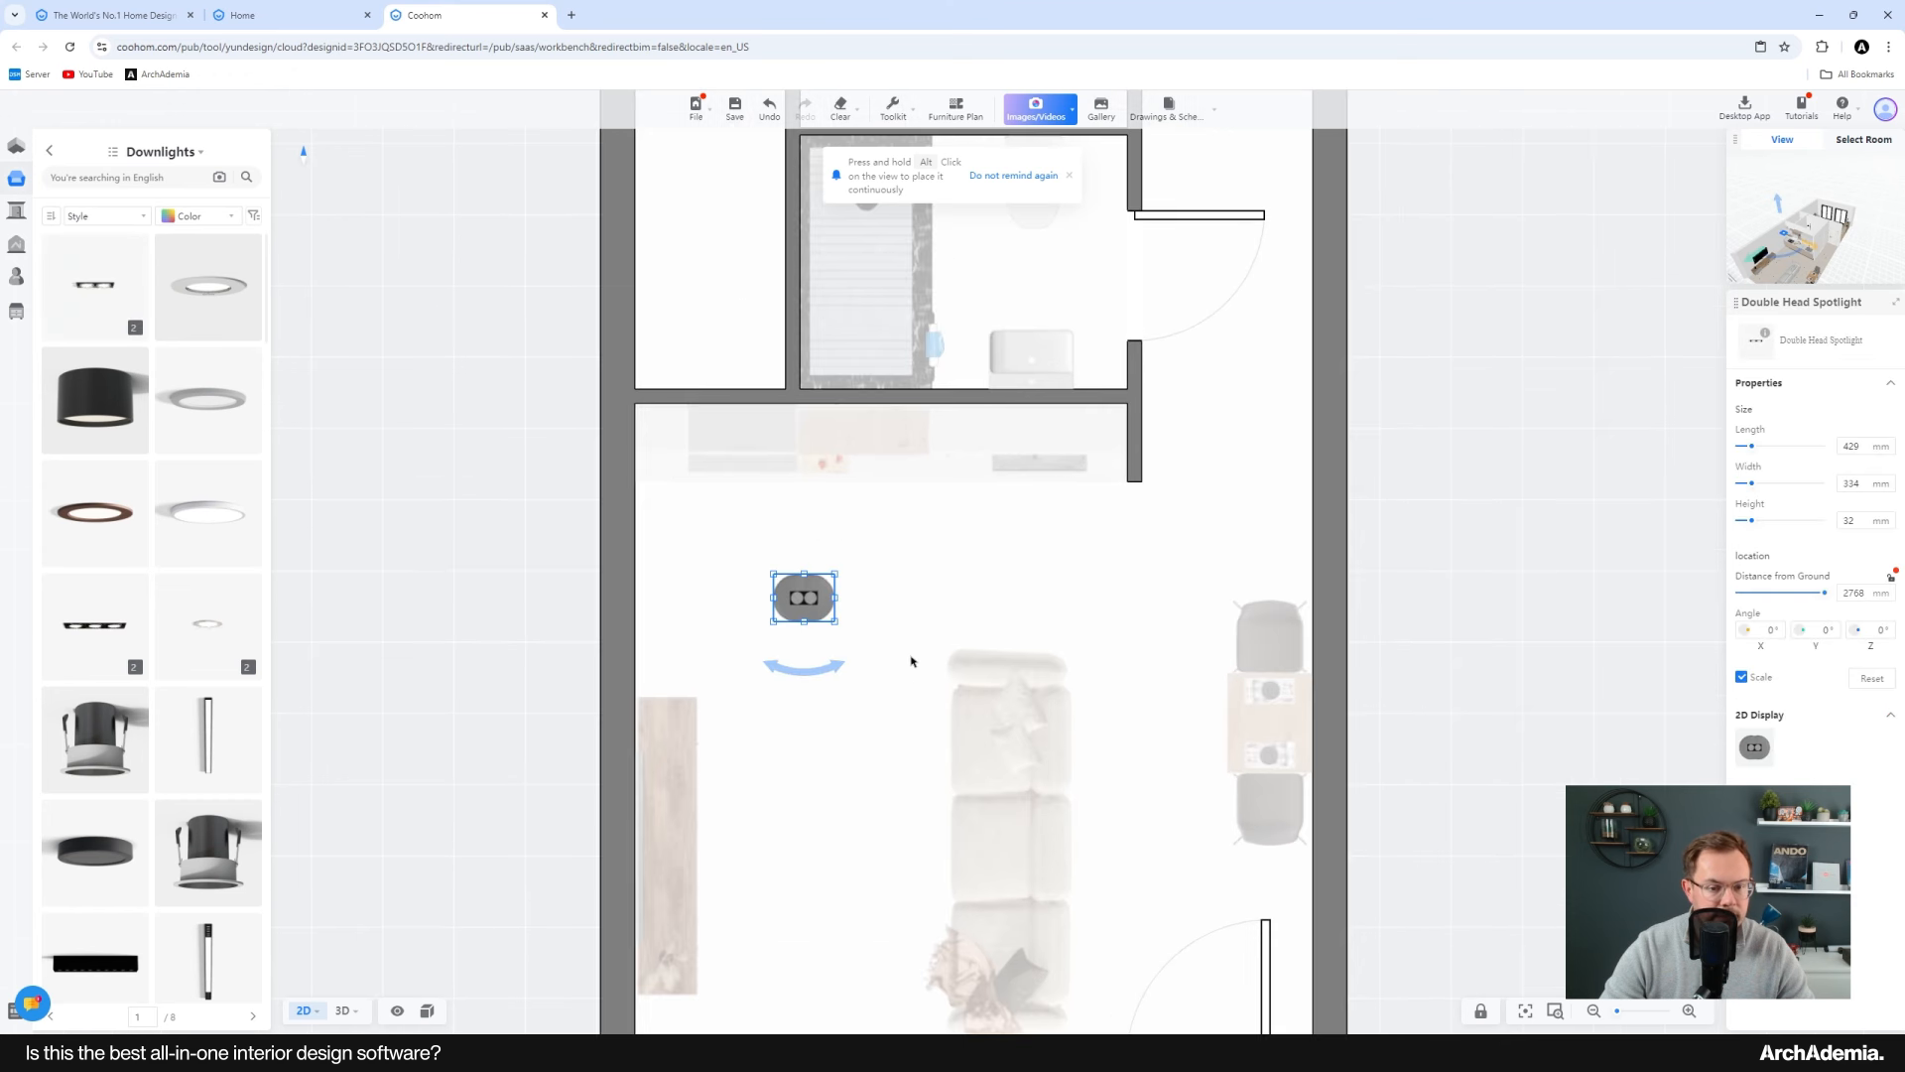
middle_drag(913, 688, 822, 618)
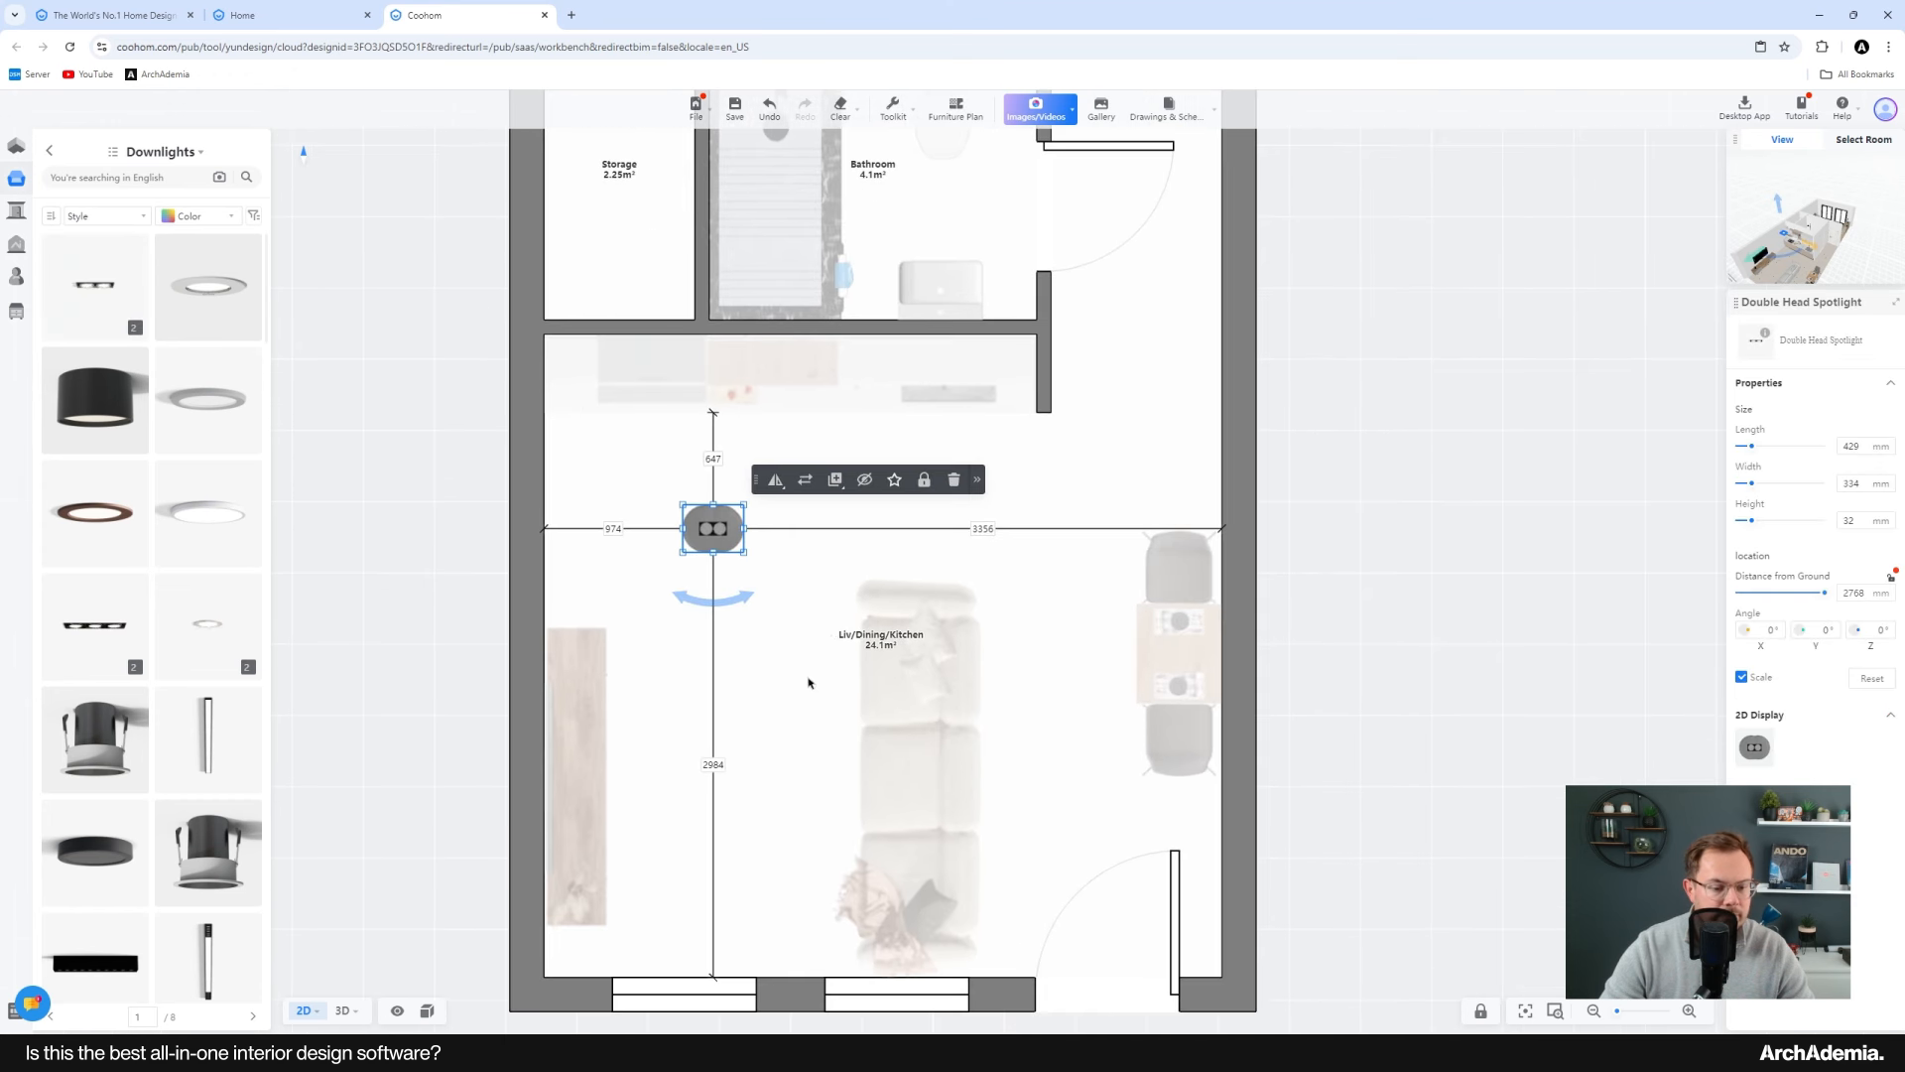
Step: Inspect the new spotlight in 3D from inside the living area, then deselect it
click(343, 1010)
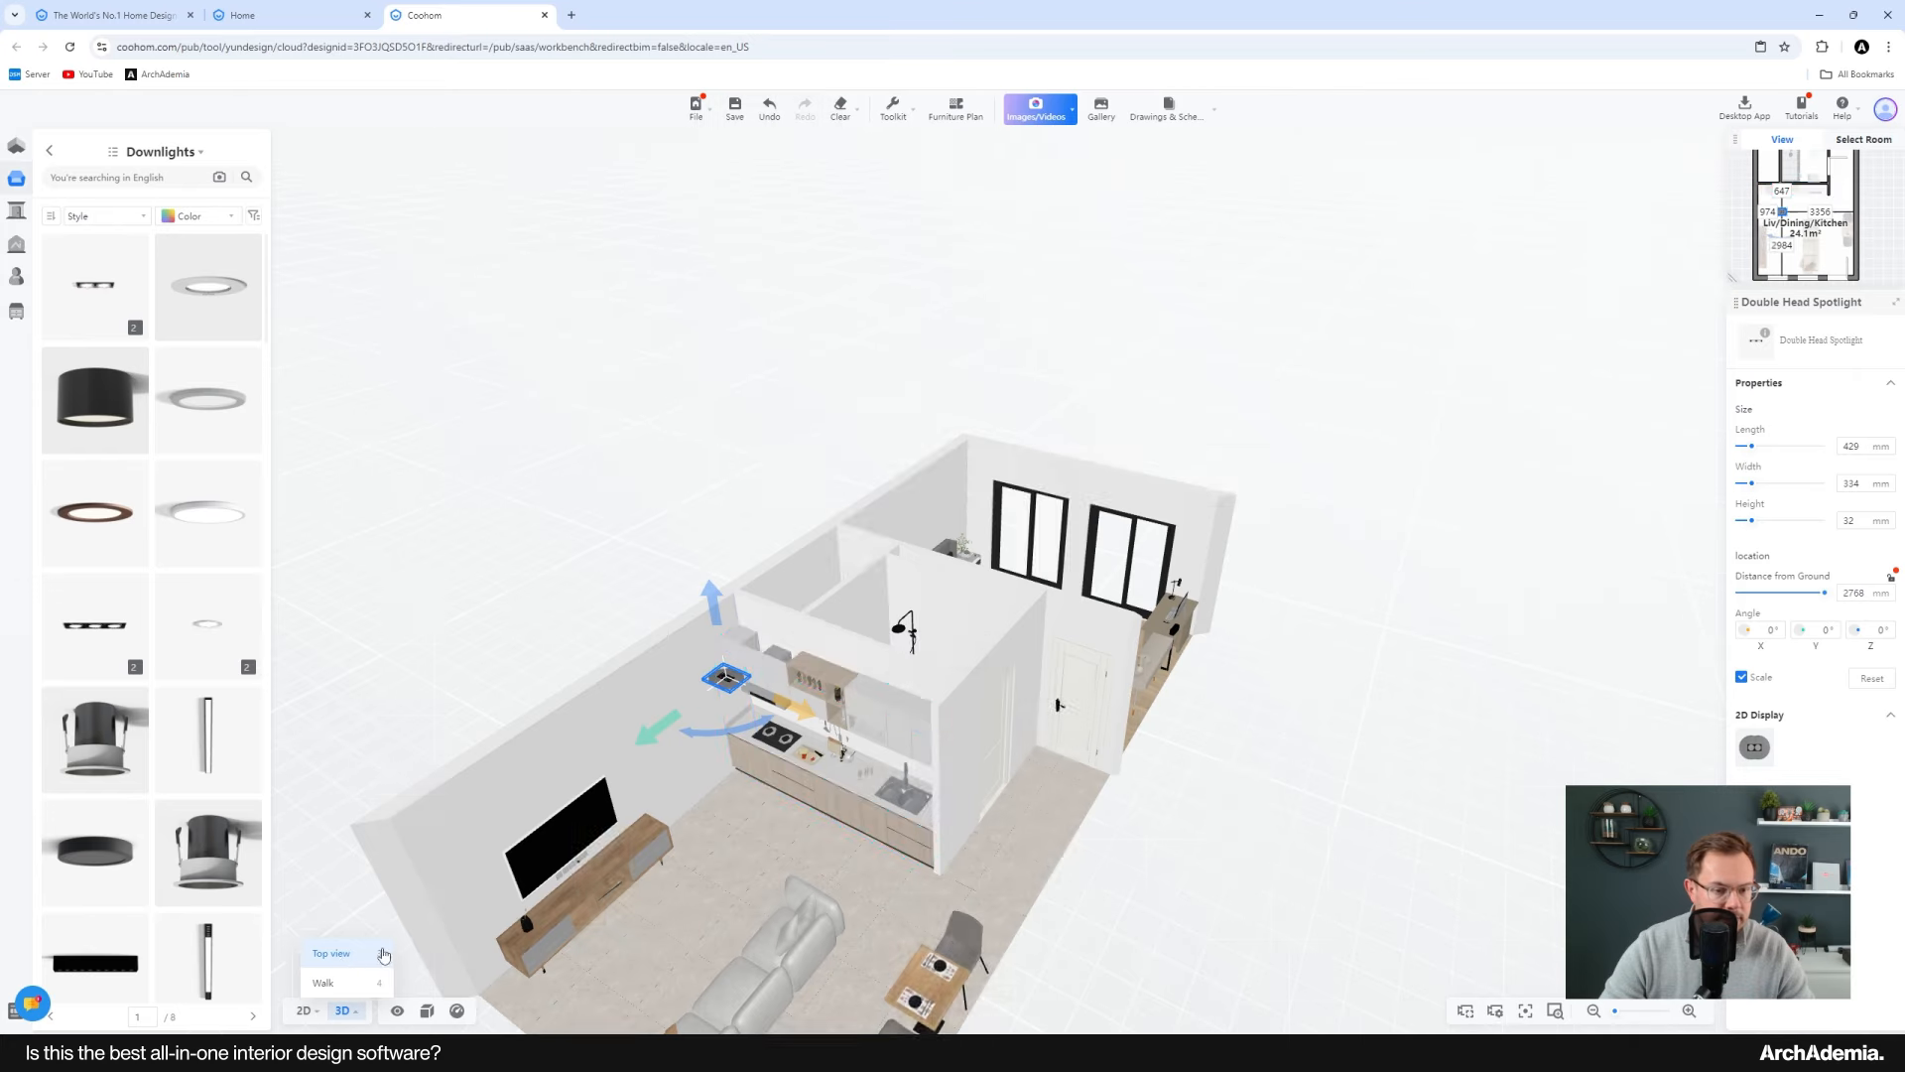
scroll(794, 769, down, 3)
drag(790, 773, 883, 487)
scroll(777, 496, up, 4)
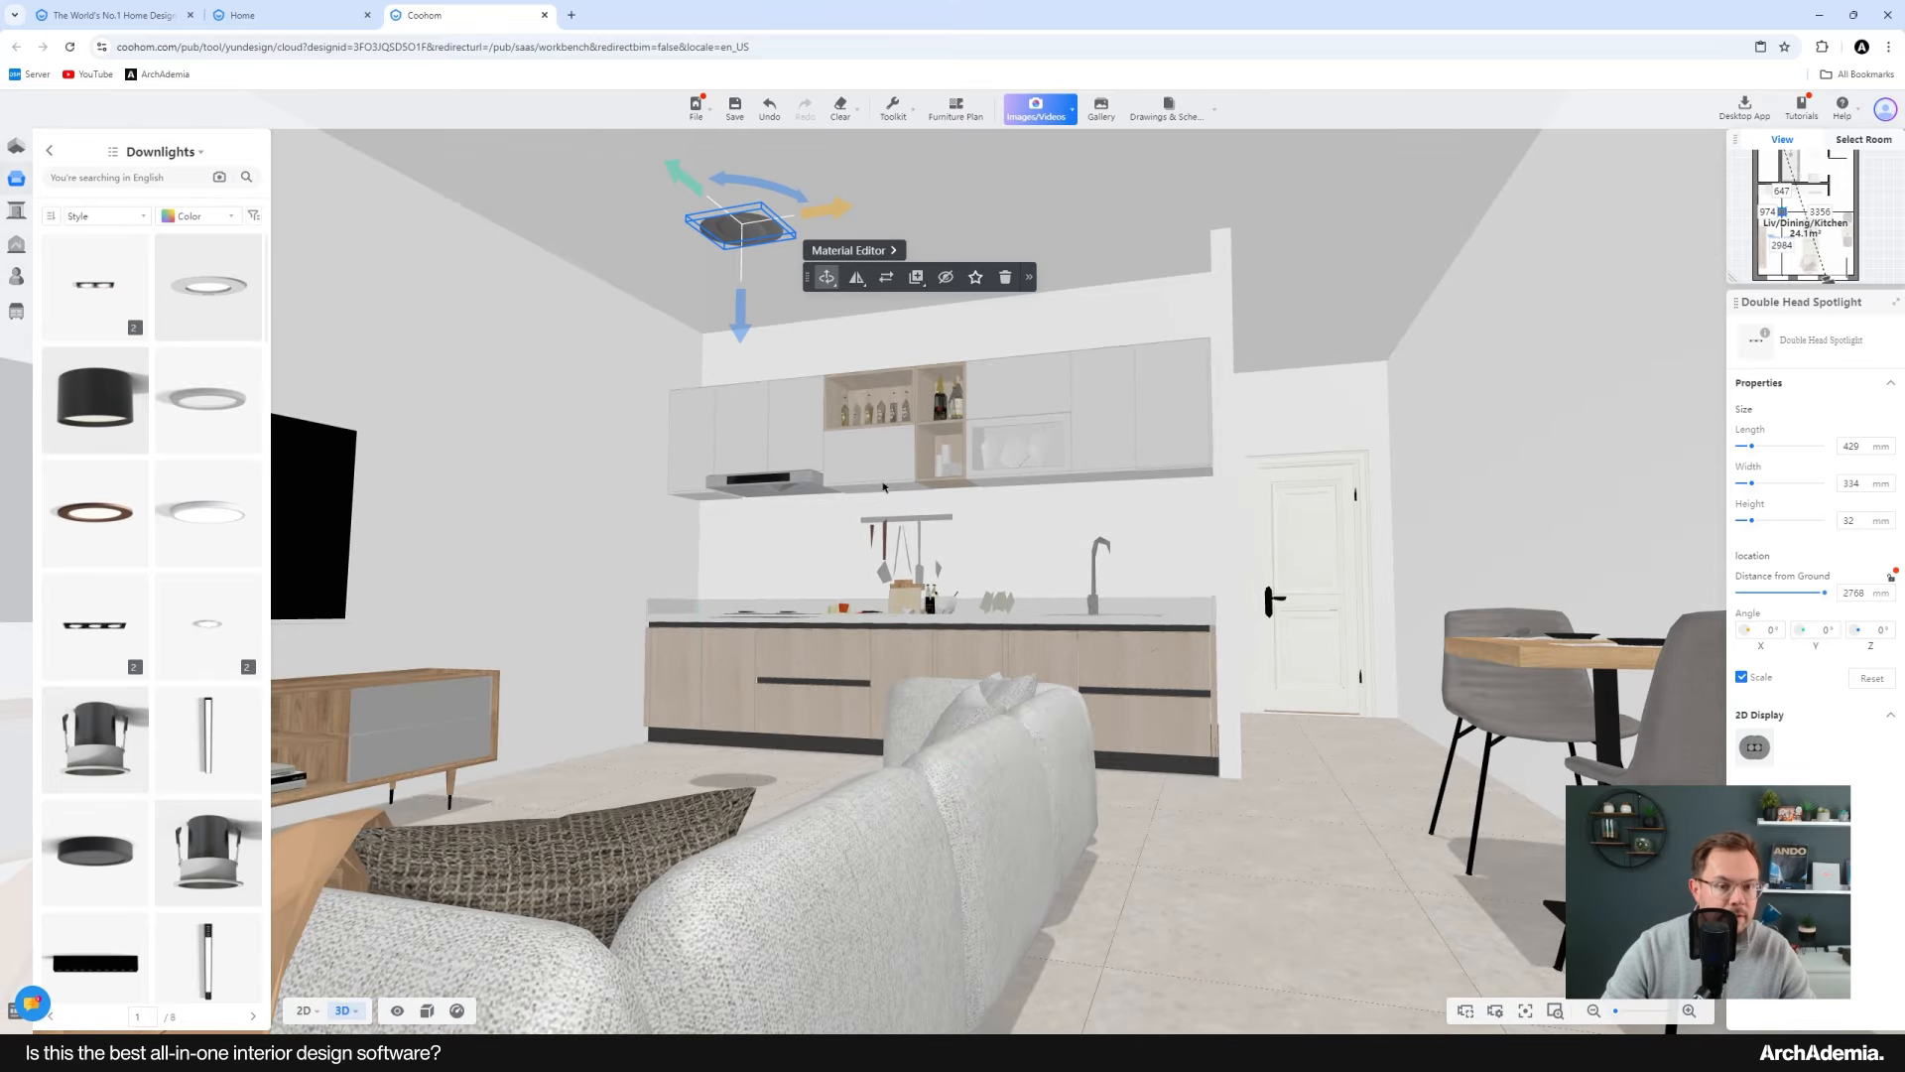
scroll(899, 655, up, 5)
drag(906, 702, 854, 714)
scroll(854, 714, down, 5)
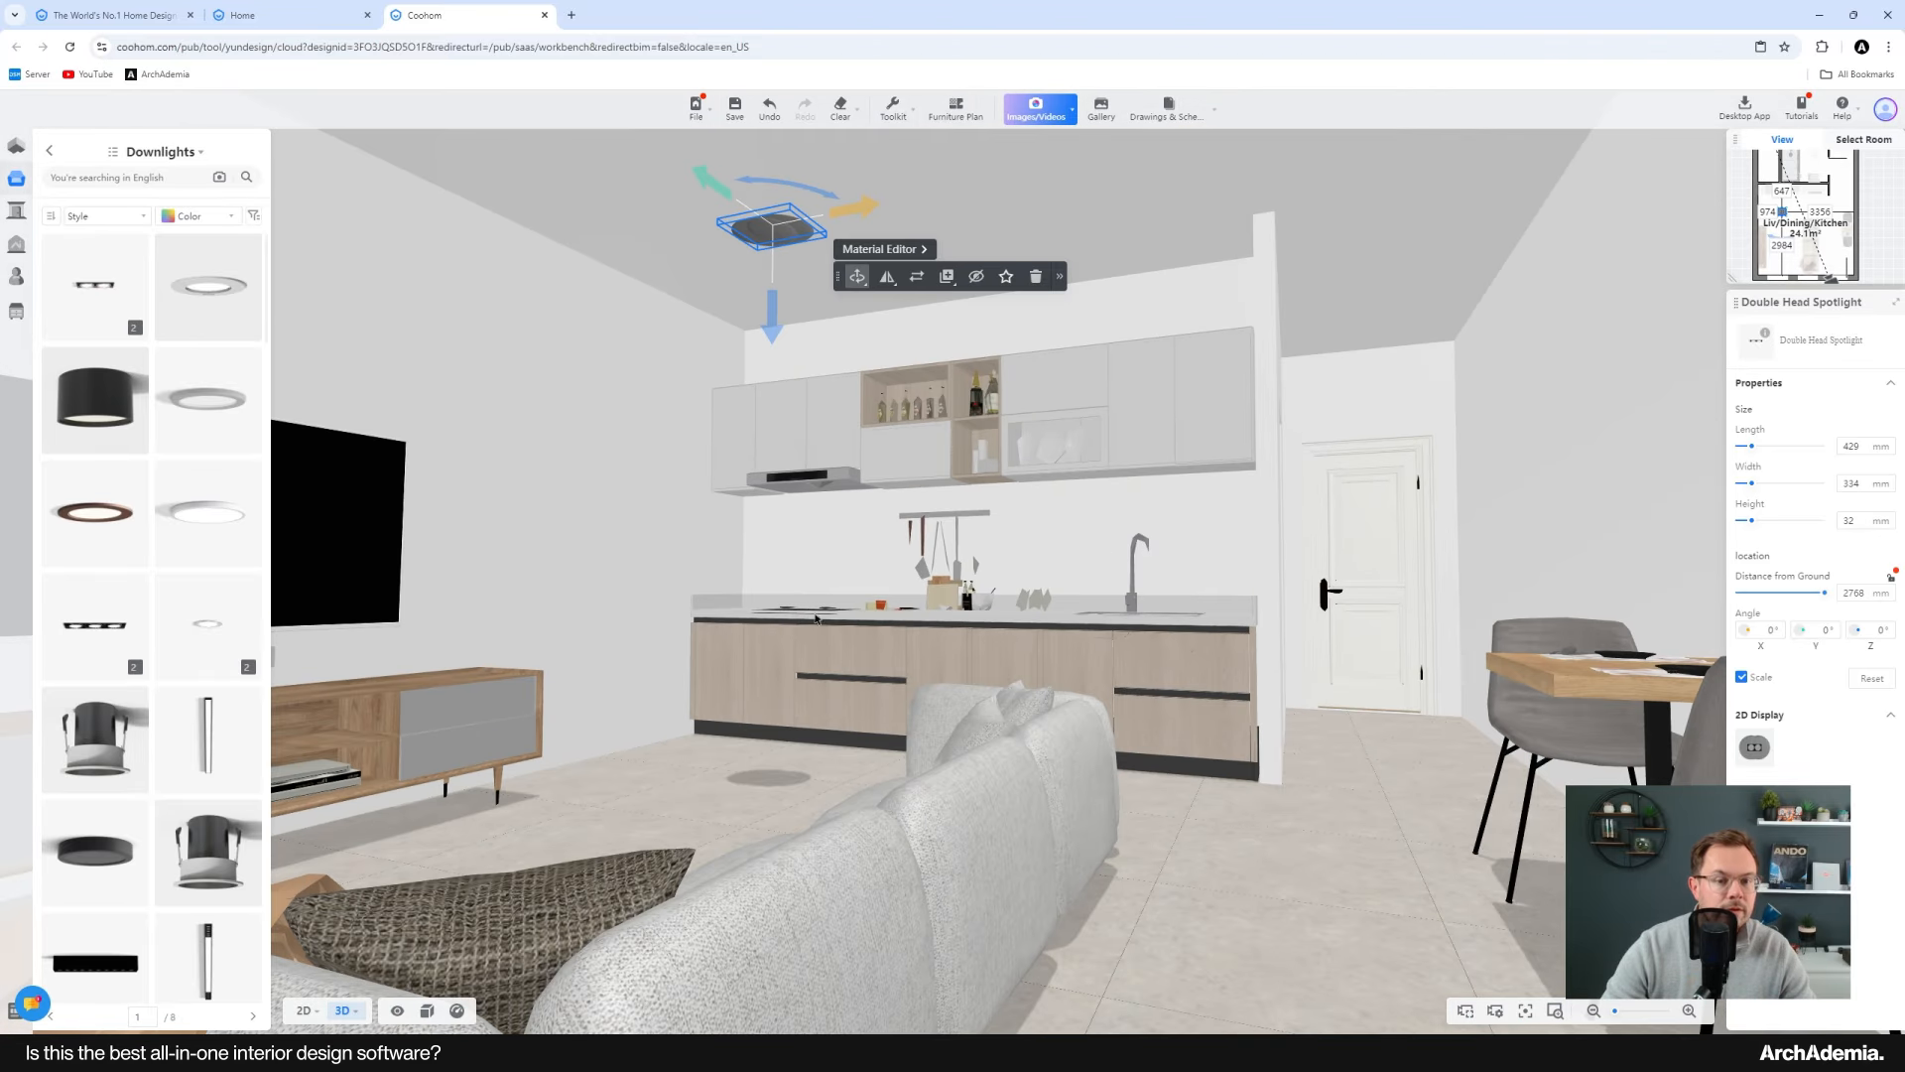
drag(815, 618, 822, 677)
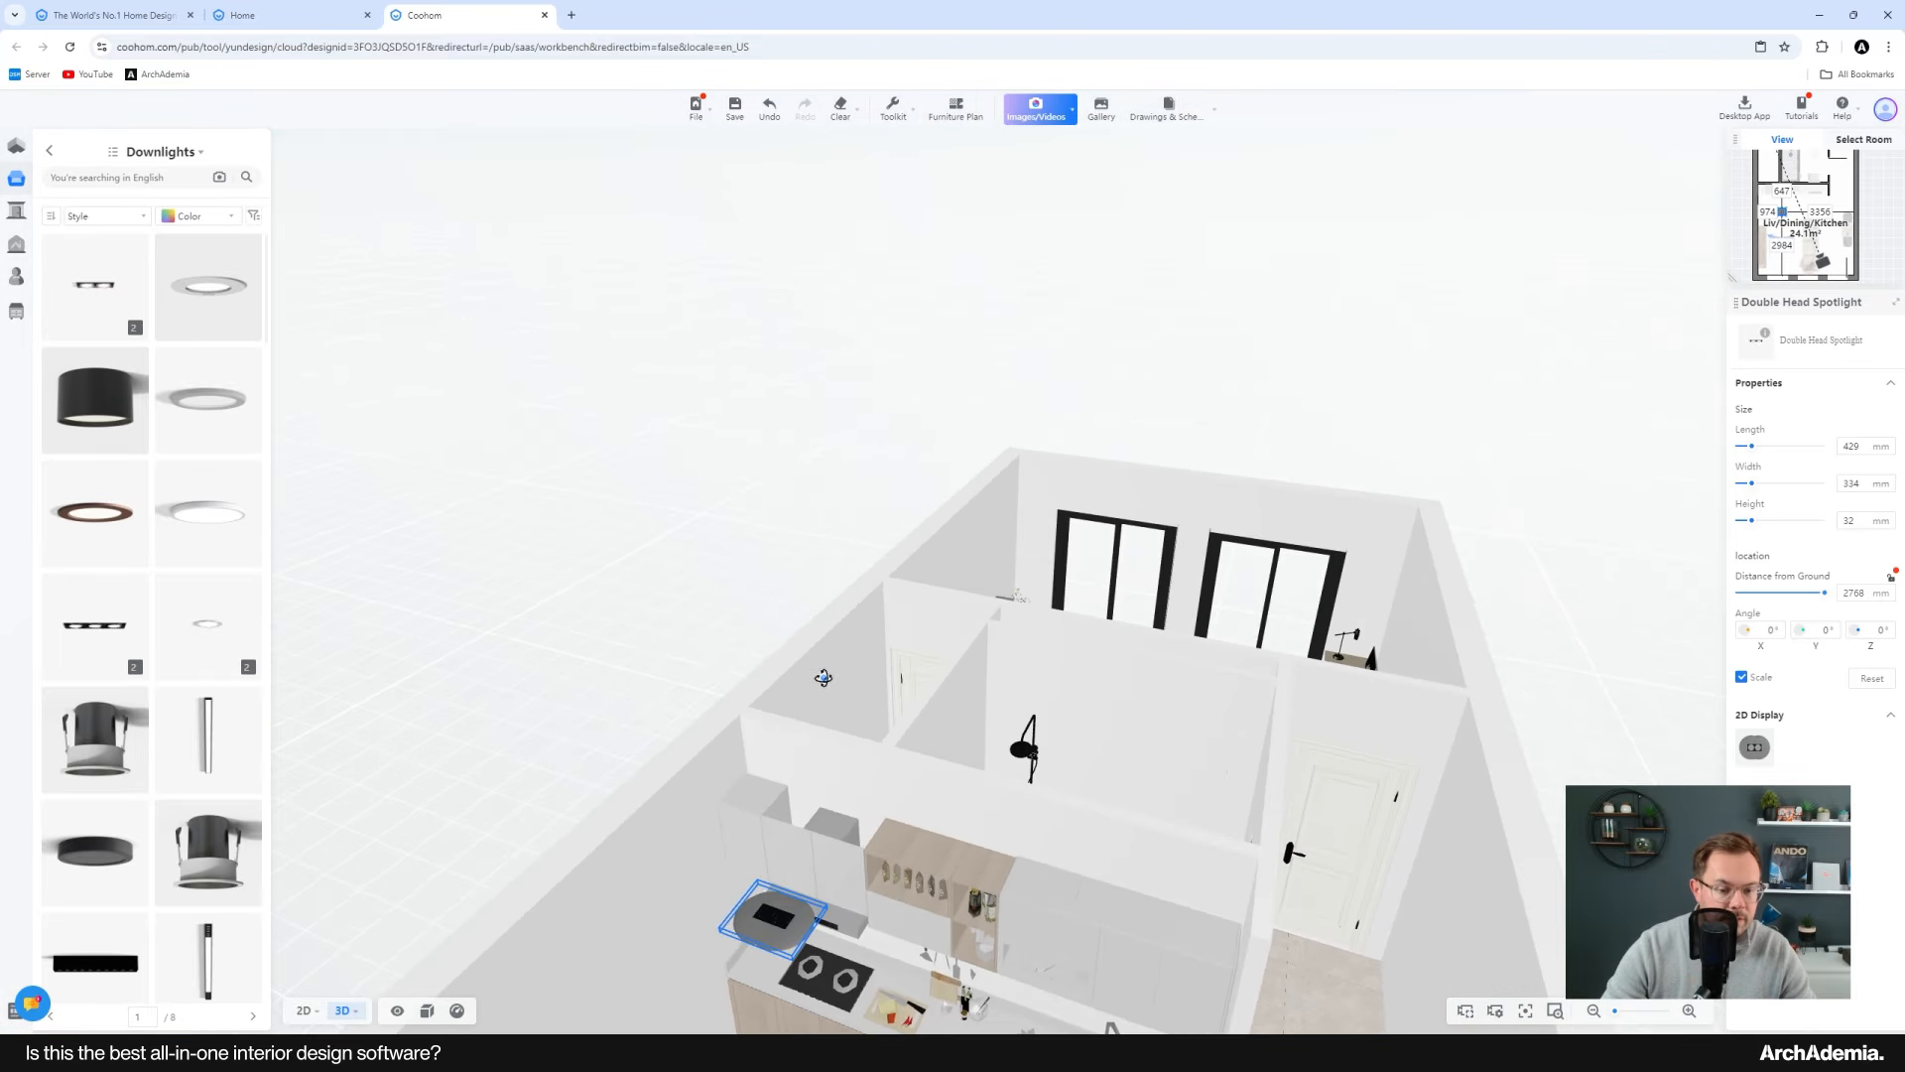
click(615, 577)
Step: In the ceiling plan, place a vertical column of three round downlights in the living area's left half
click(305, 1010)
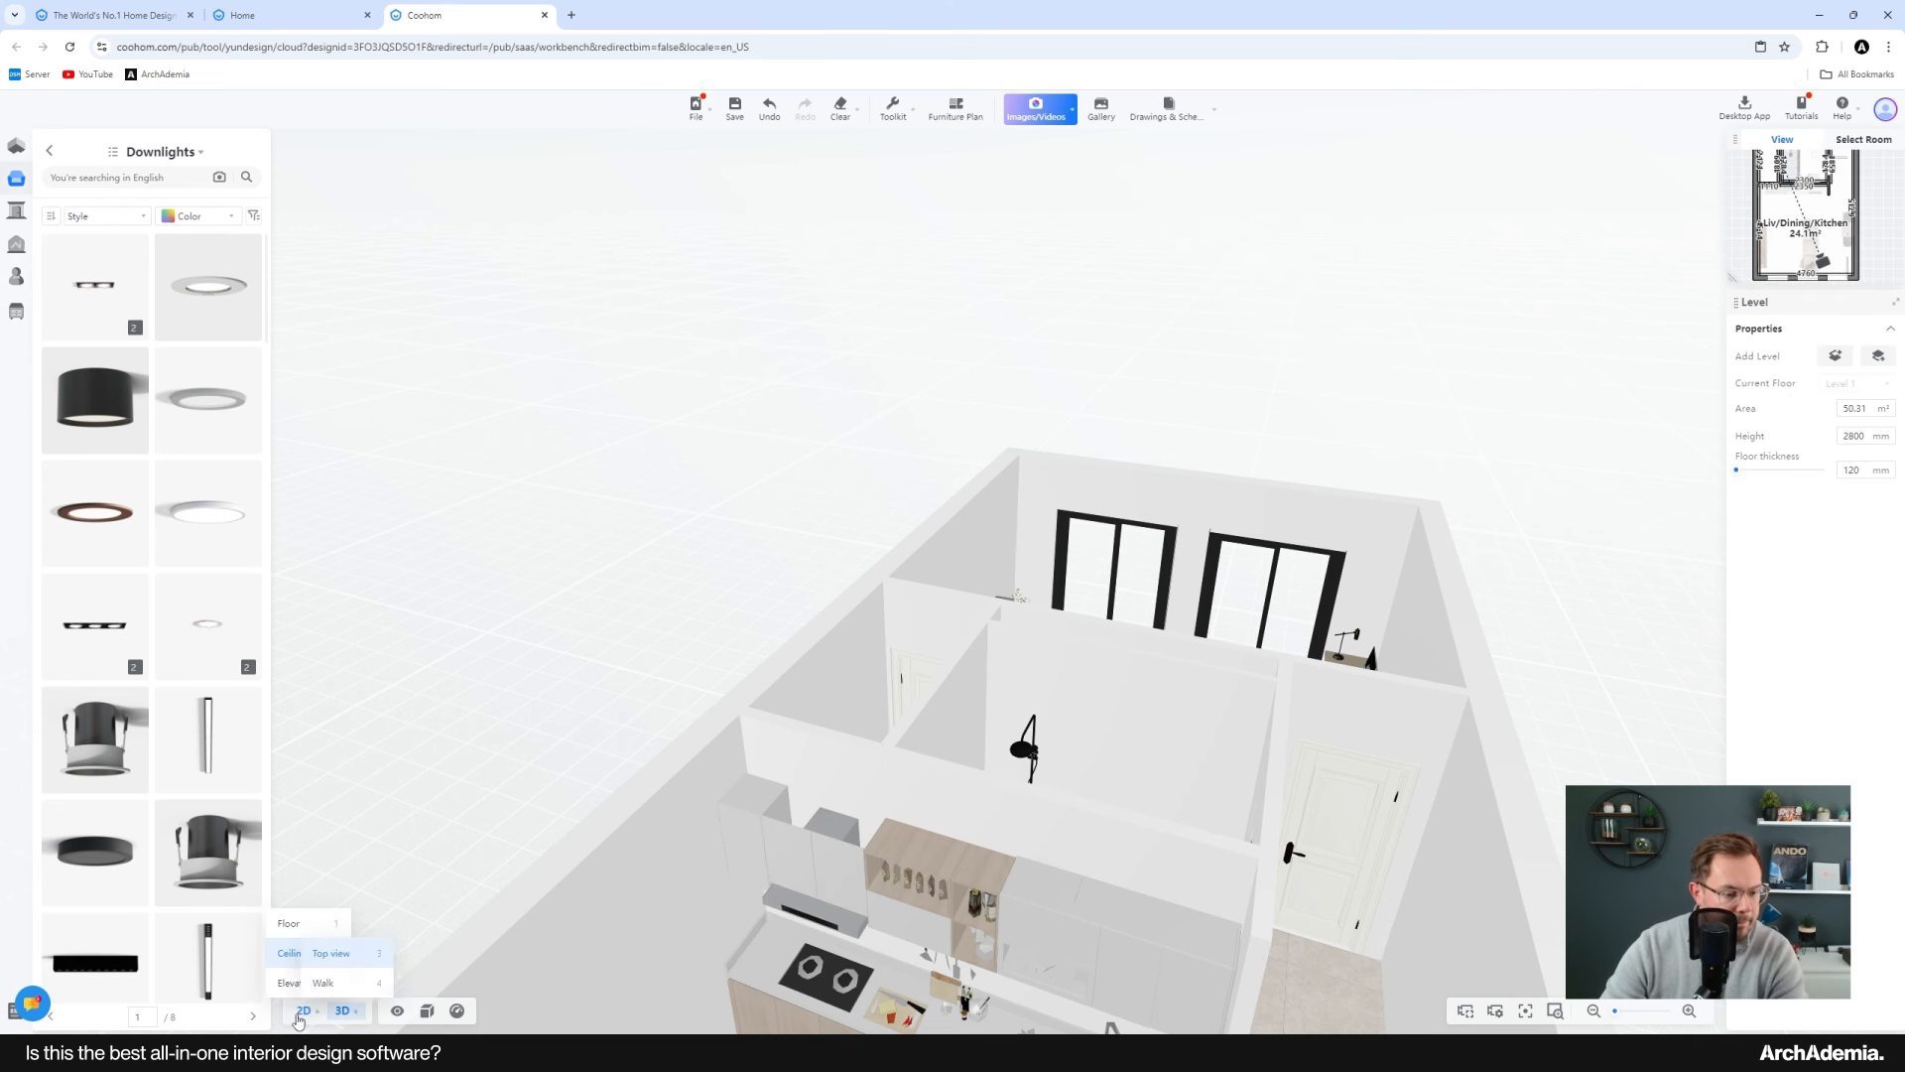
click(292, 954)
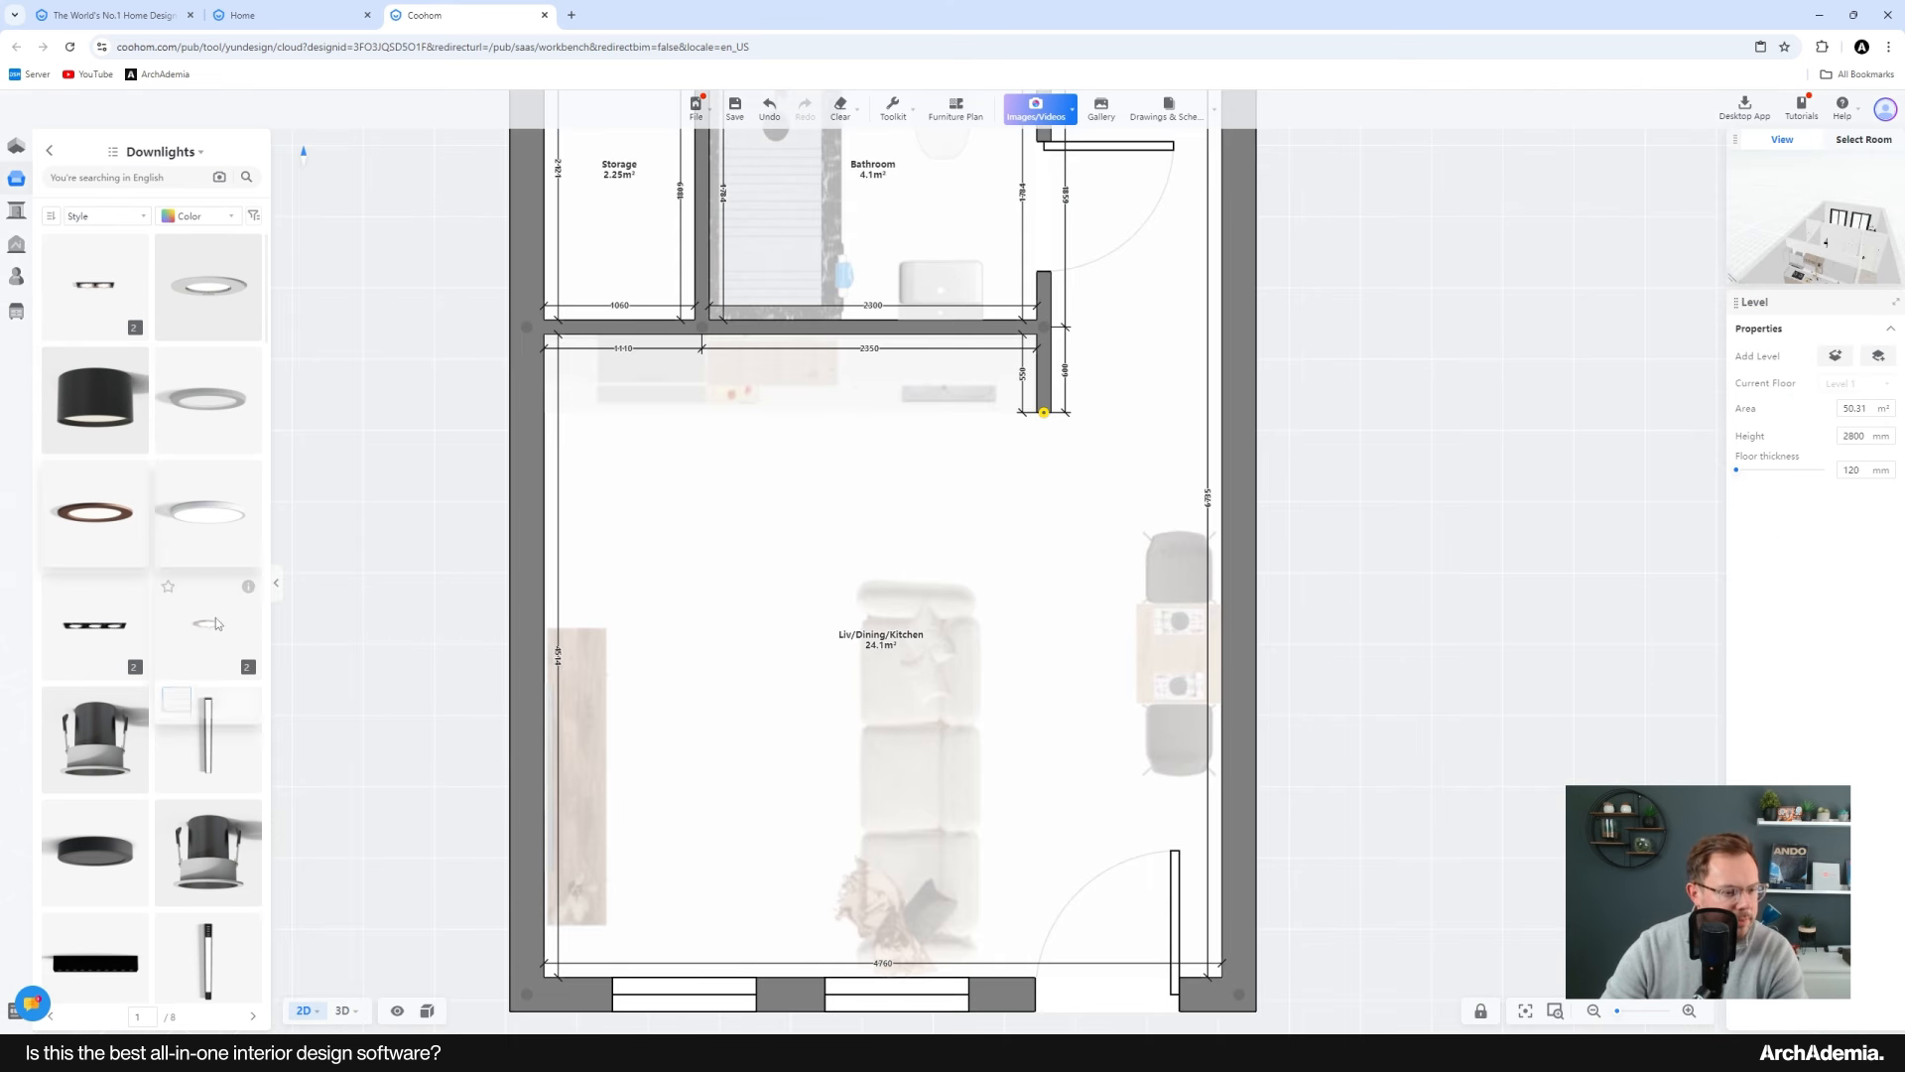
scroll(209, 706, down, 3)
scroll(210, 739, down, 2)
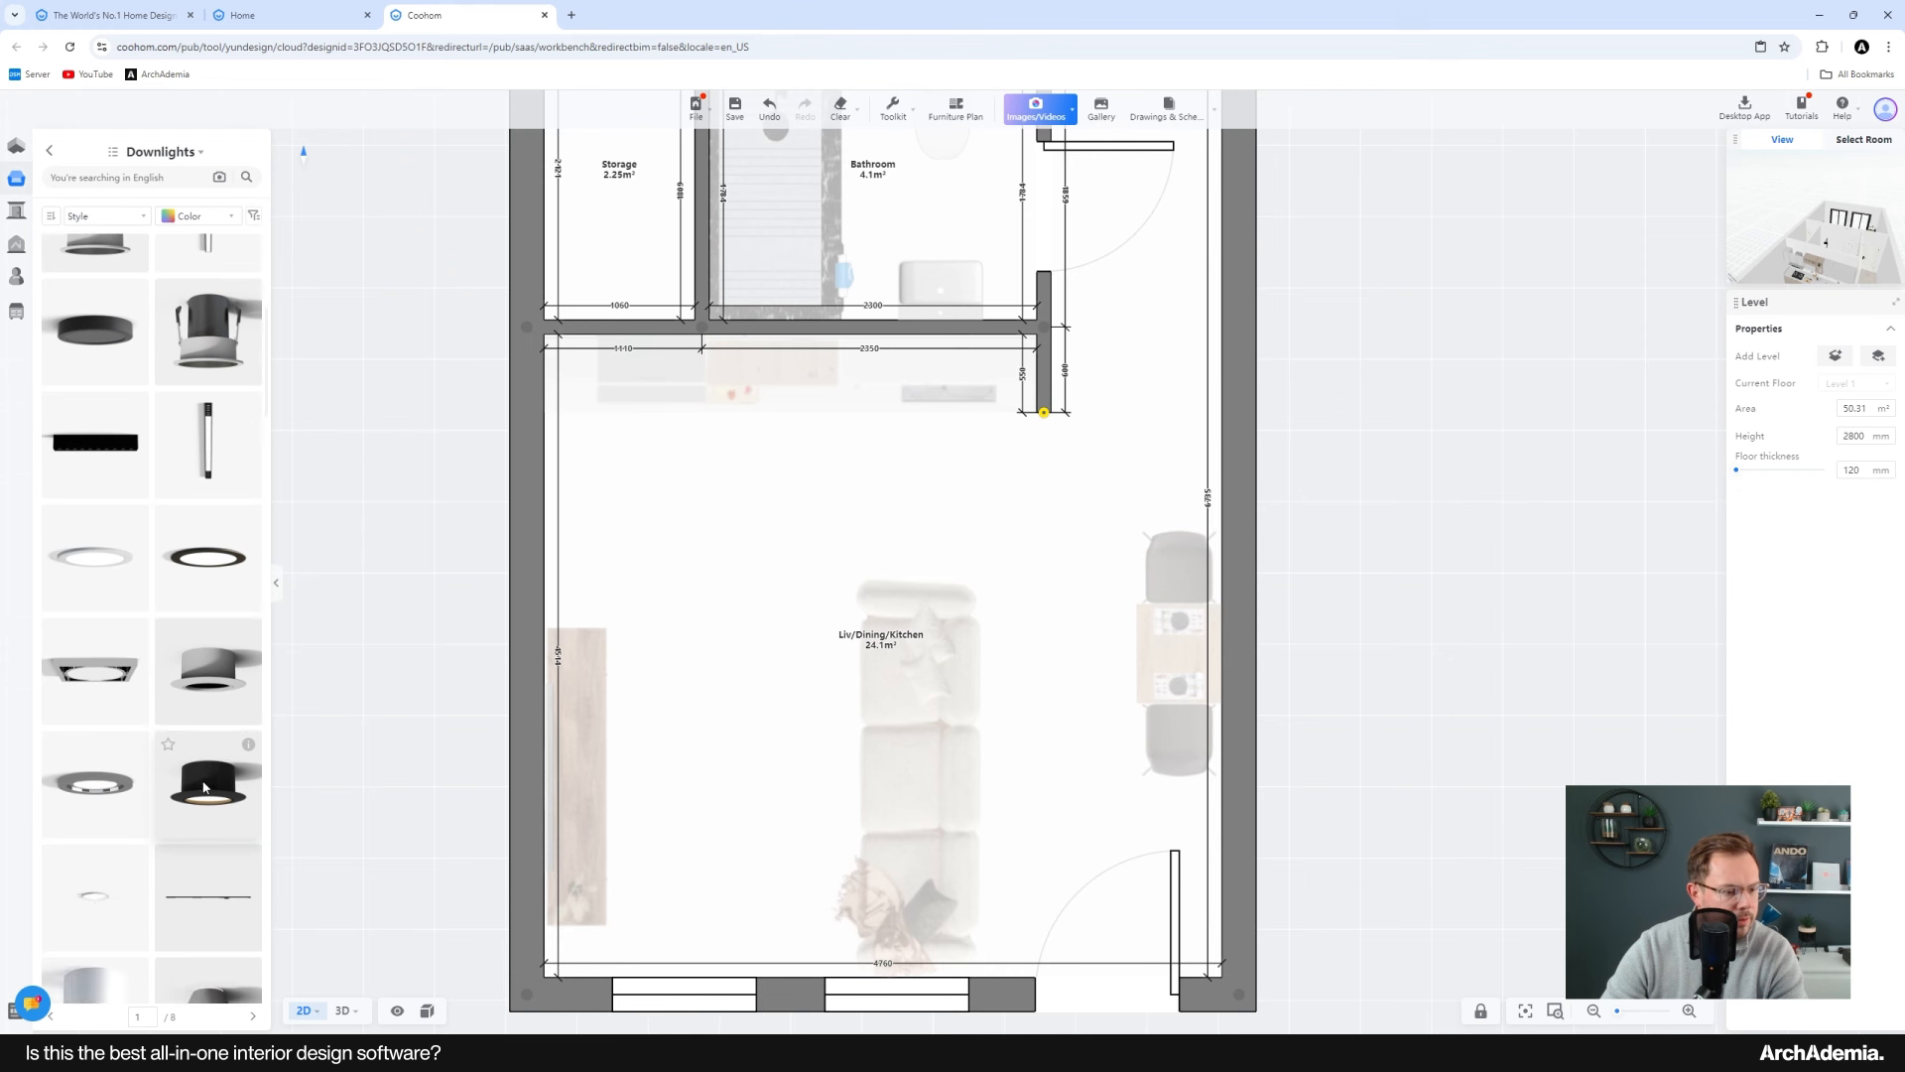
click(206, 560)
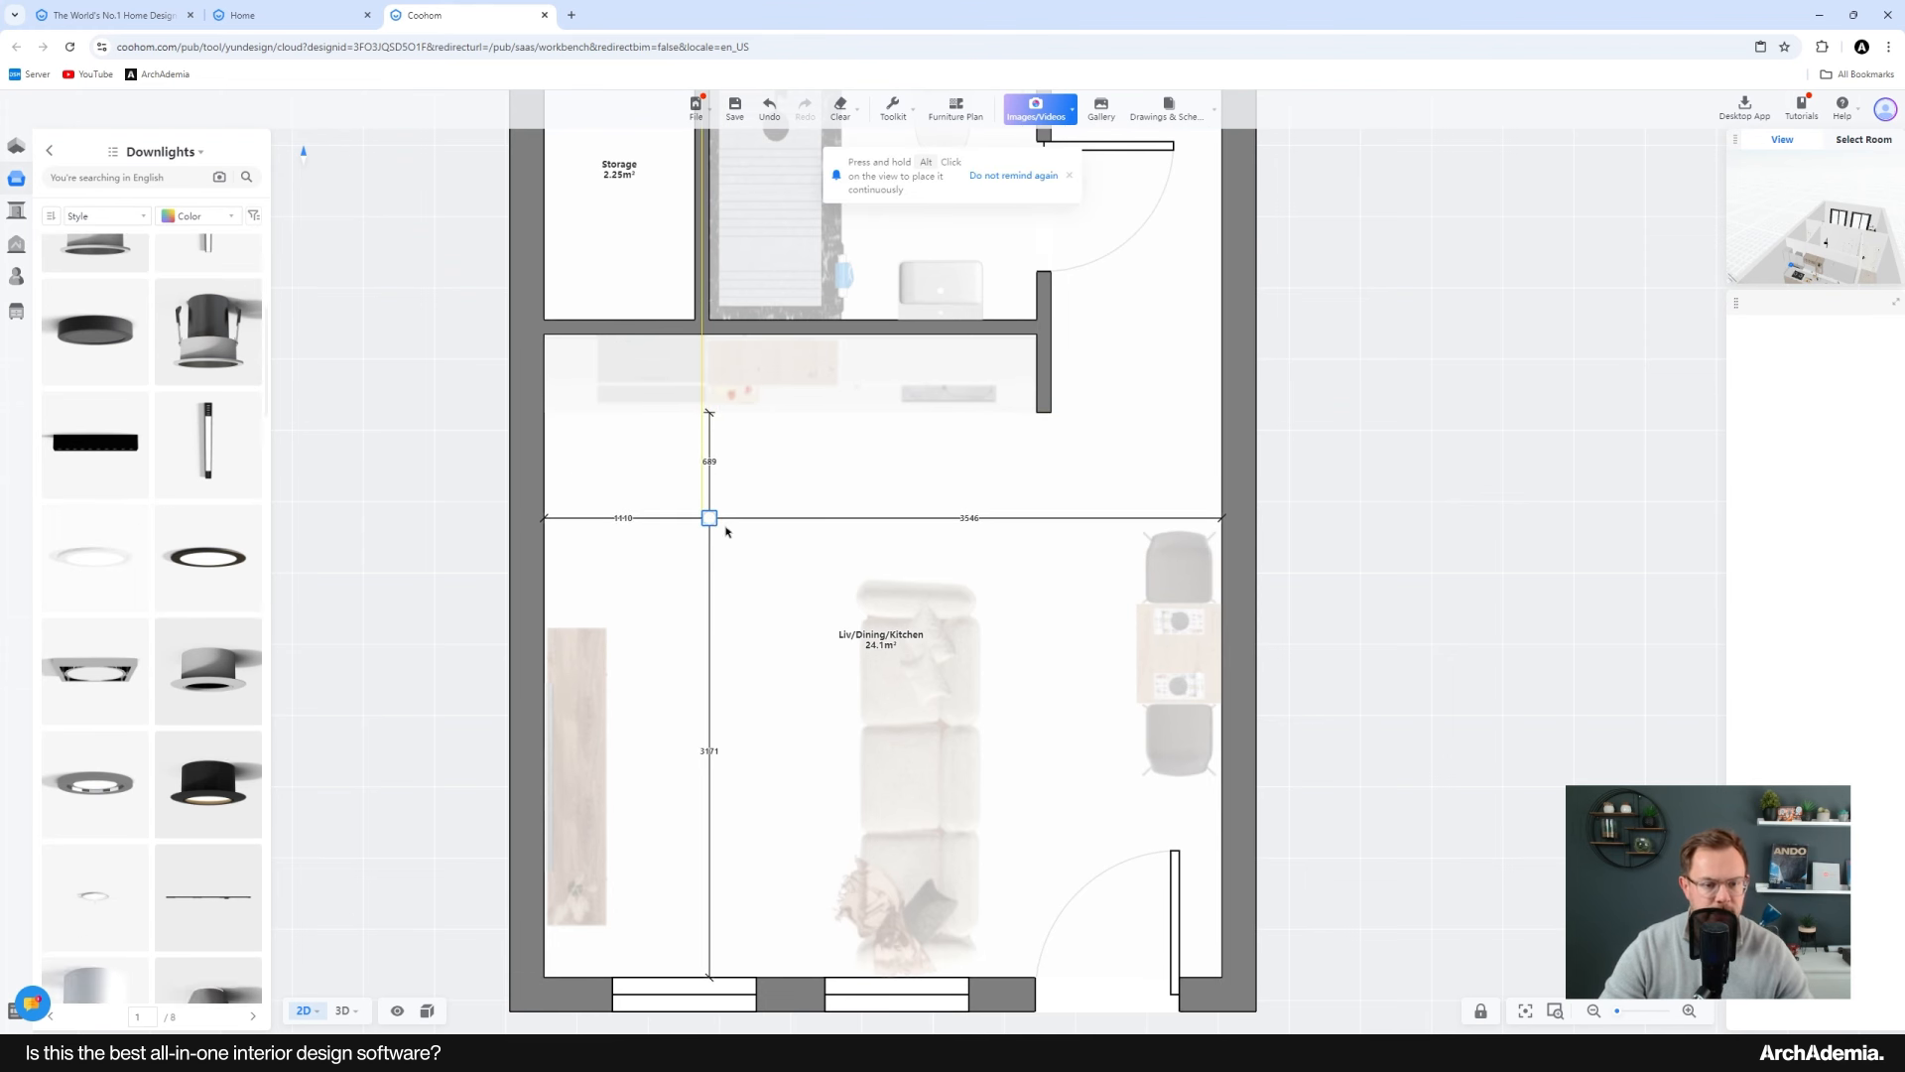
click(714, 520)
mouse_move(810, 491)
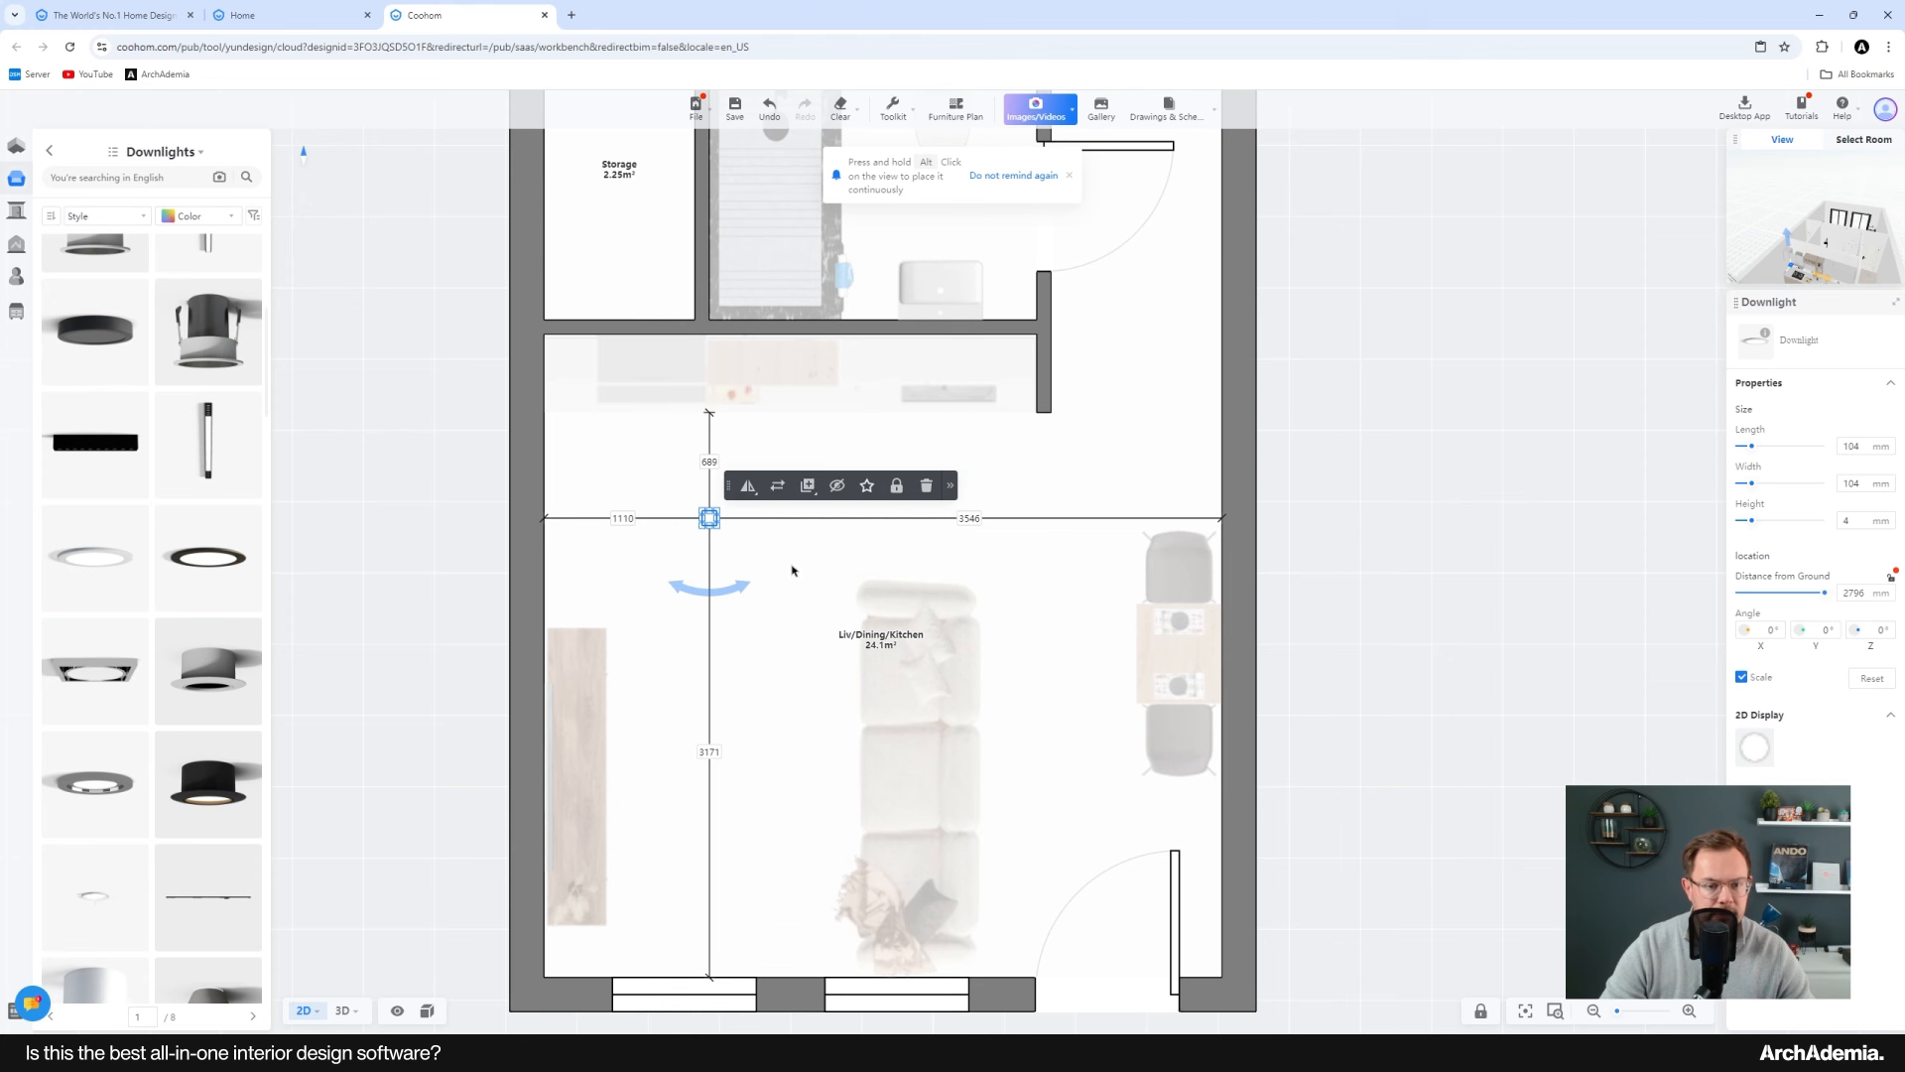
click(786, 517)
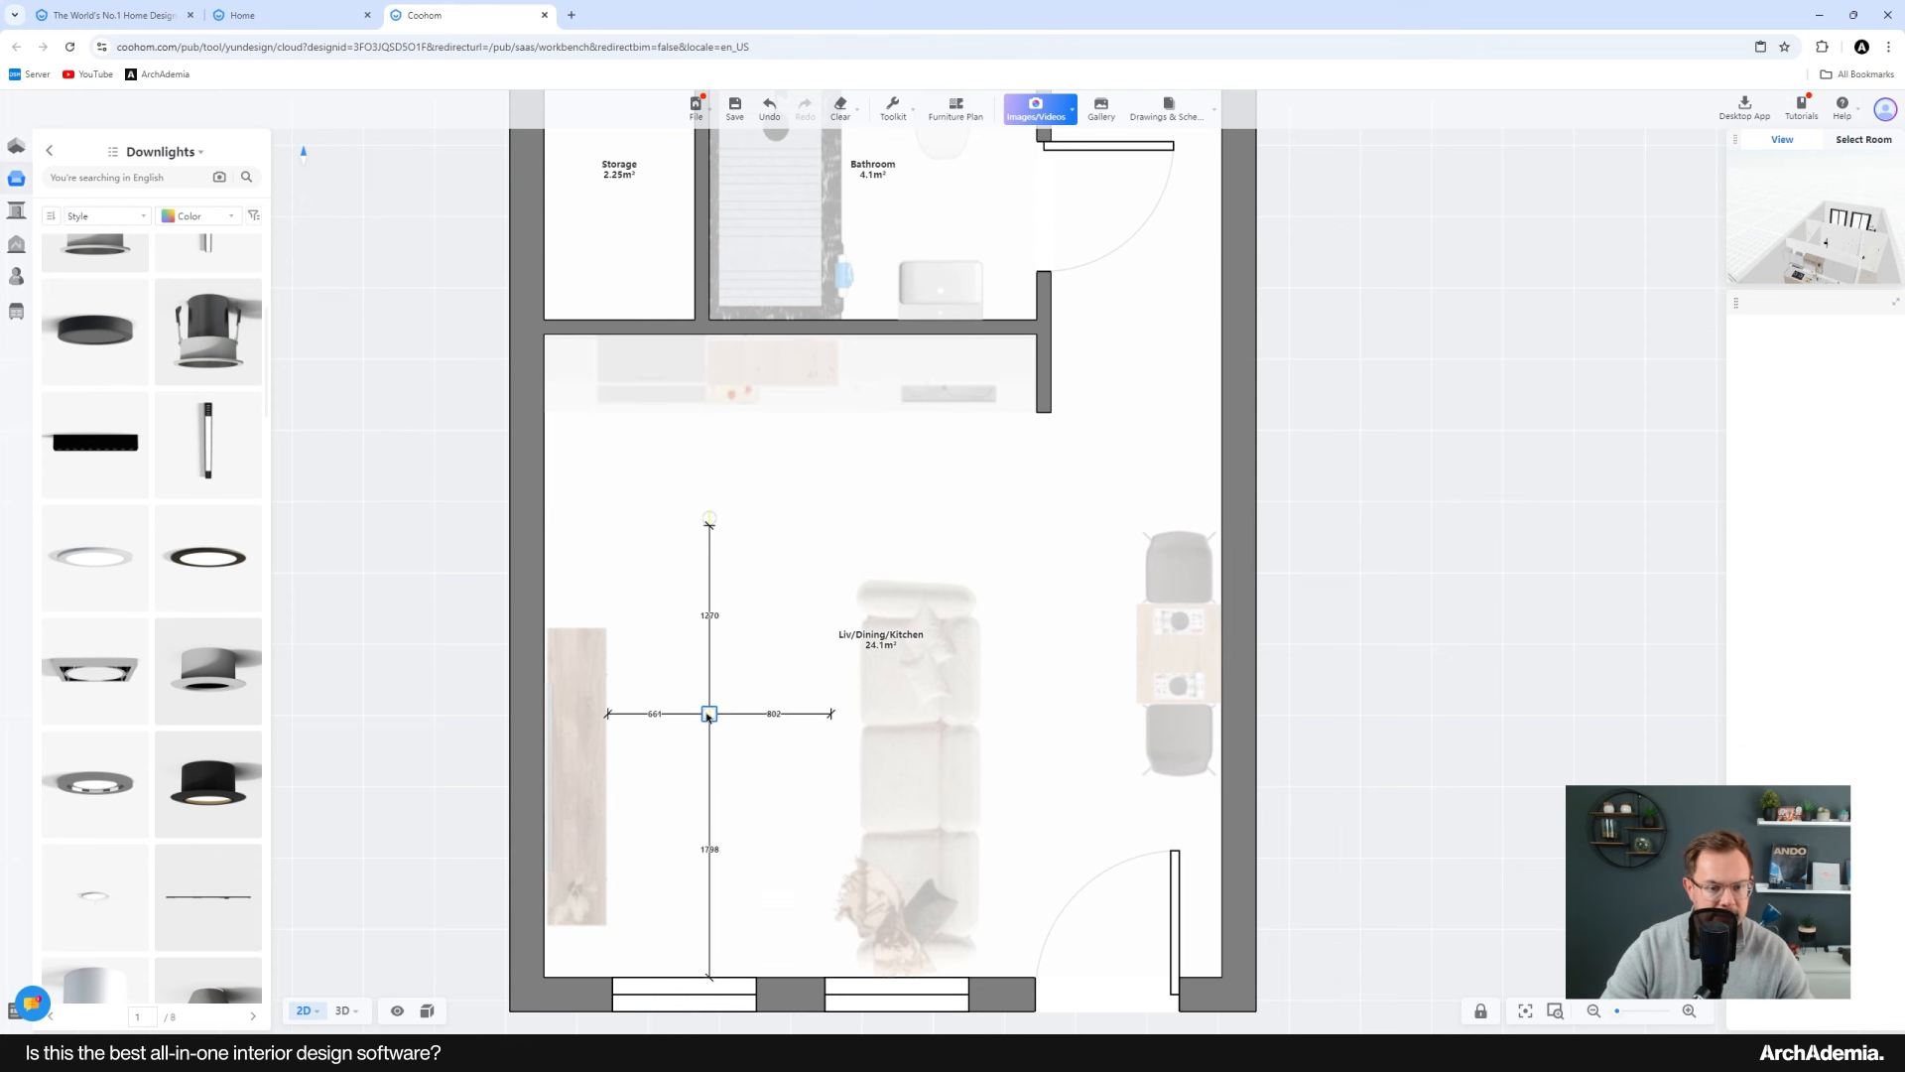
click(713, 711)
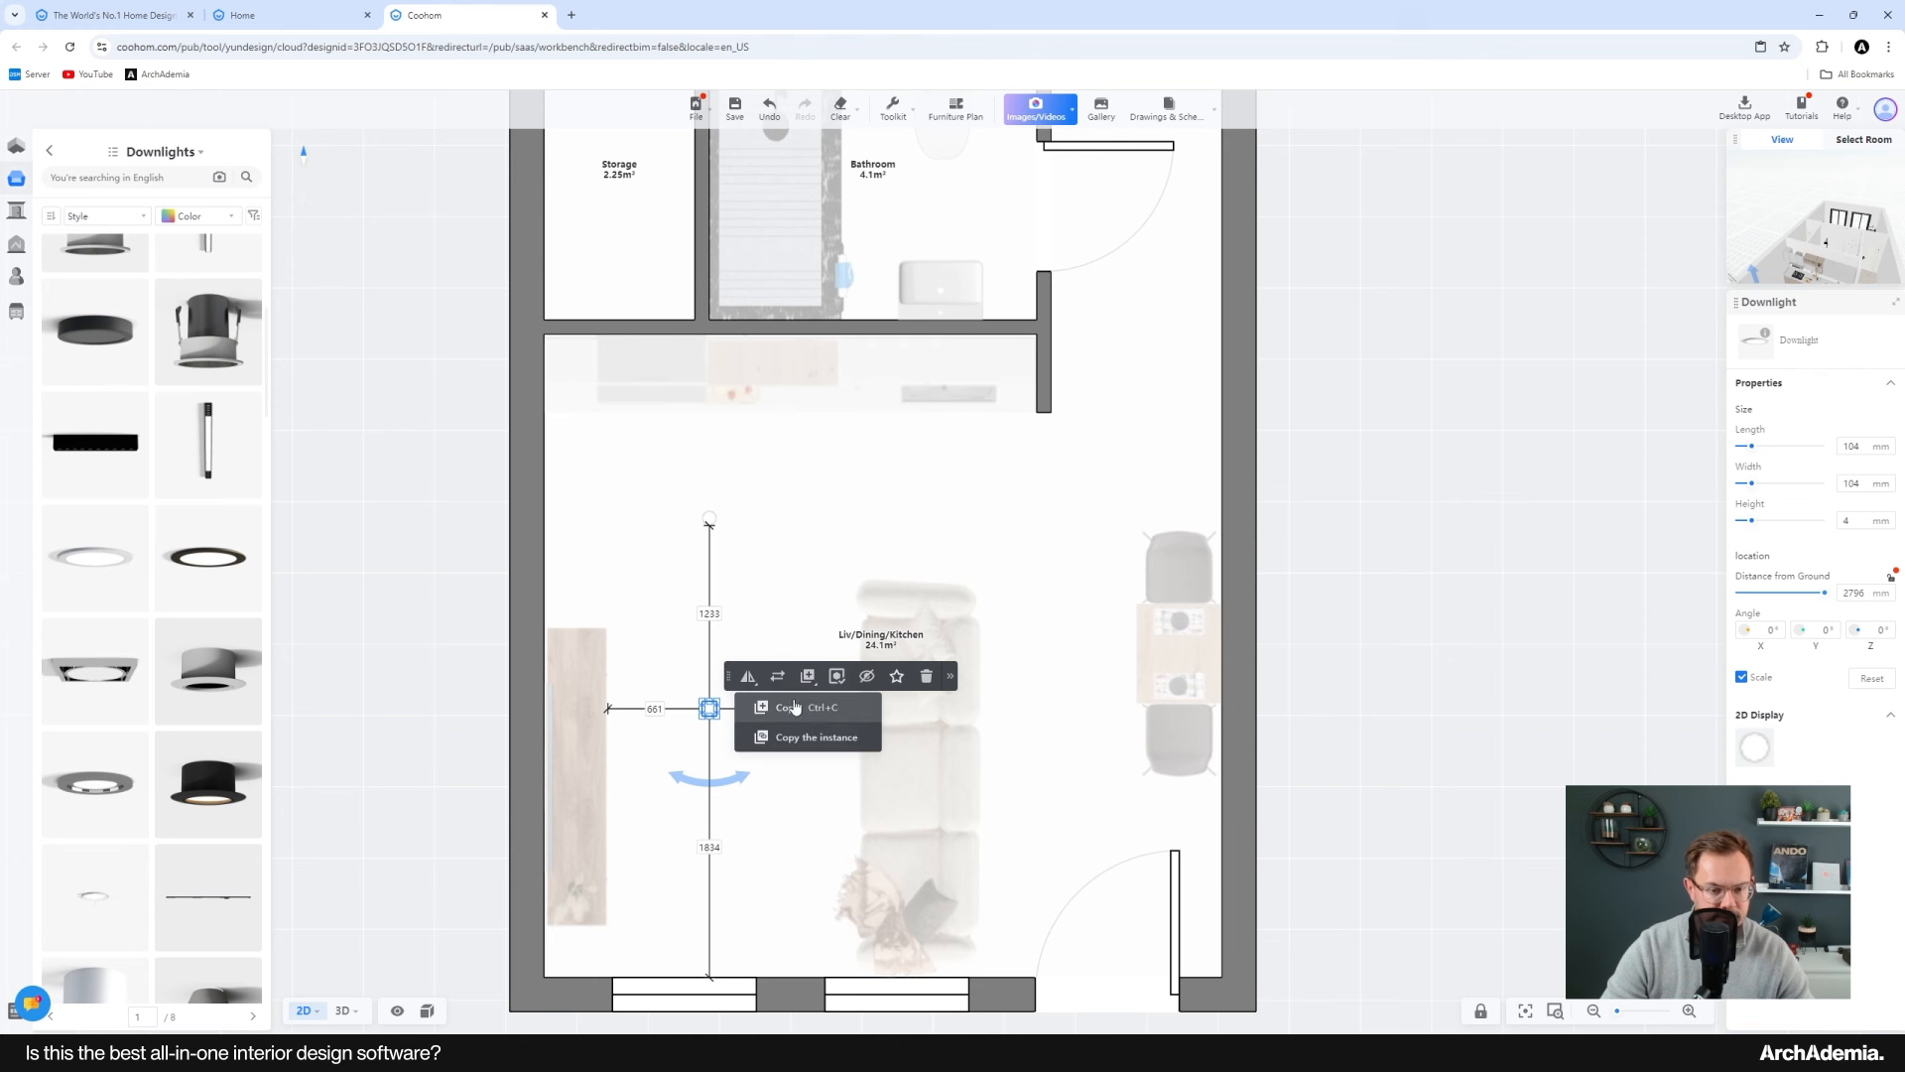
drag(709, 708, 709, 900)
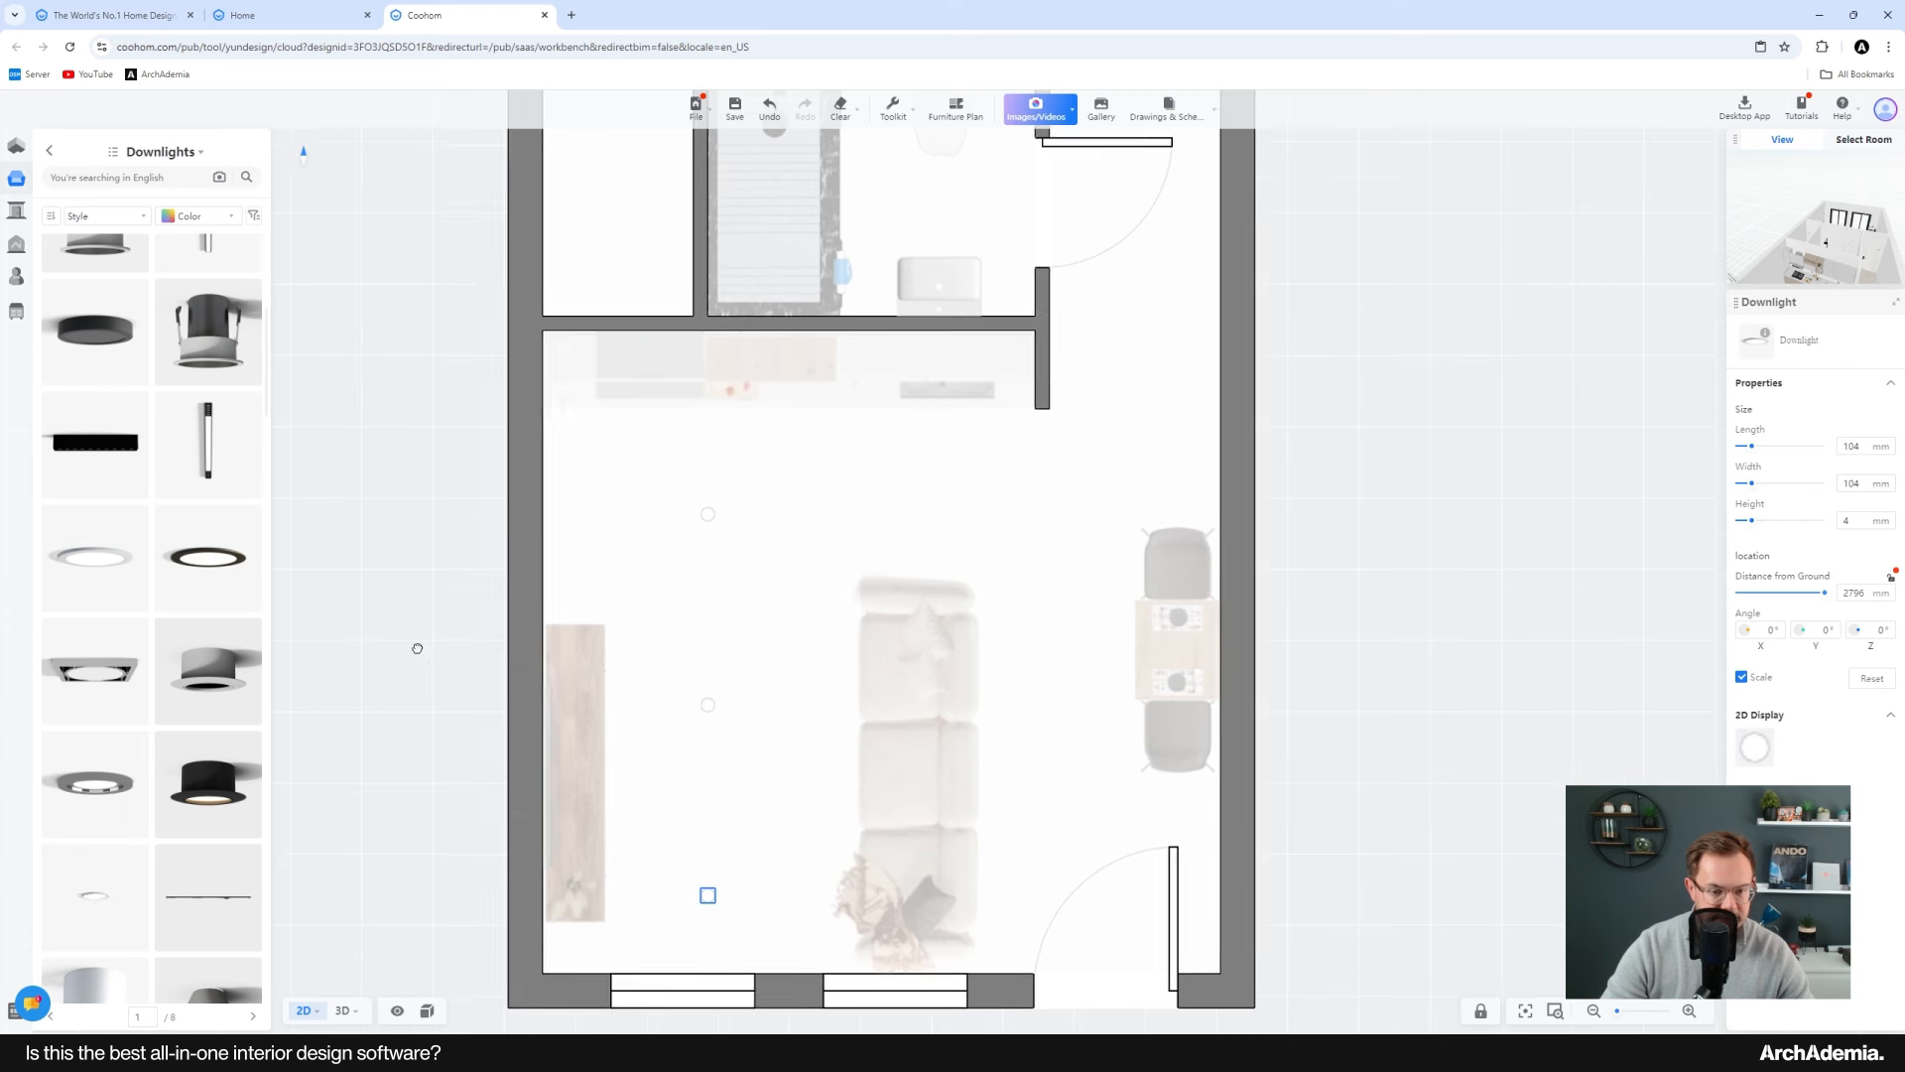
Step: Select the three downlights, shift them up, and duplicate the column onto the living area's right side
shift+click(694, 673)
shift+click(694, 483)
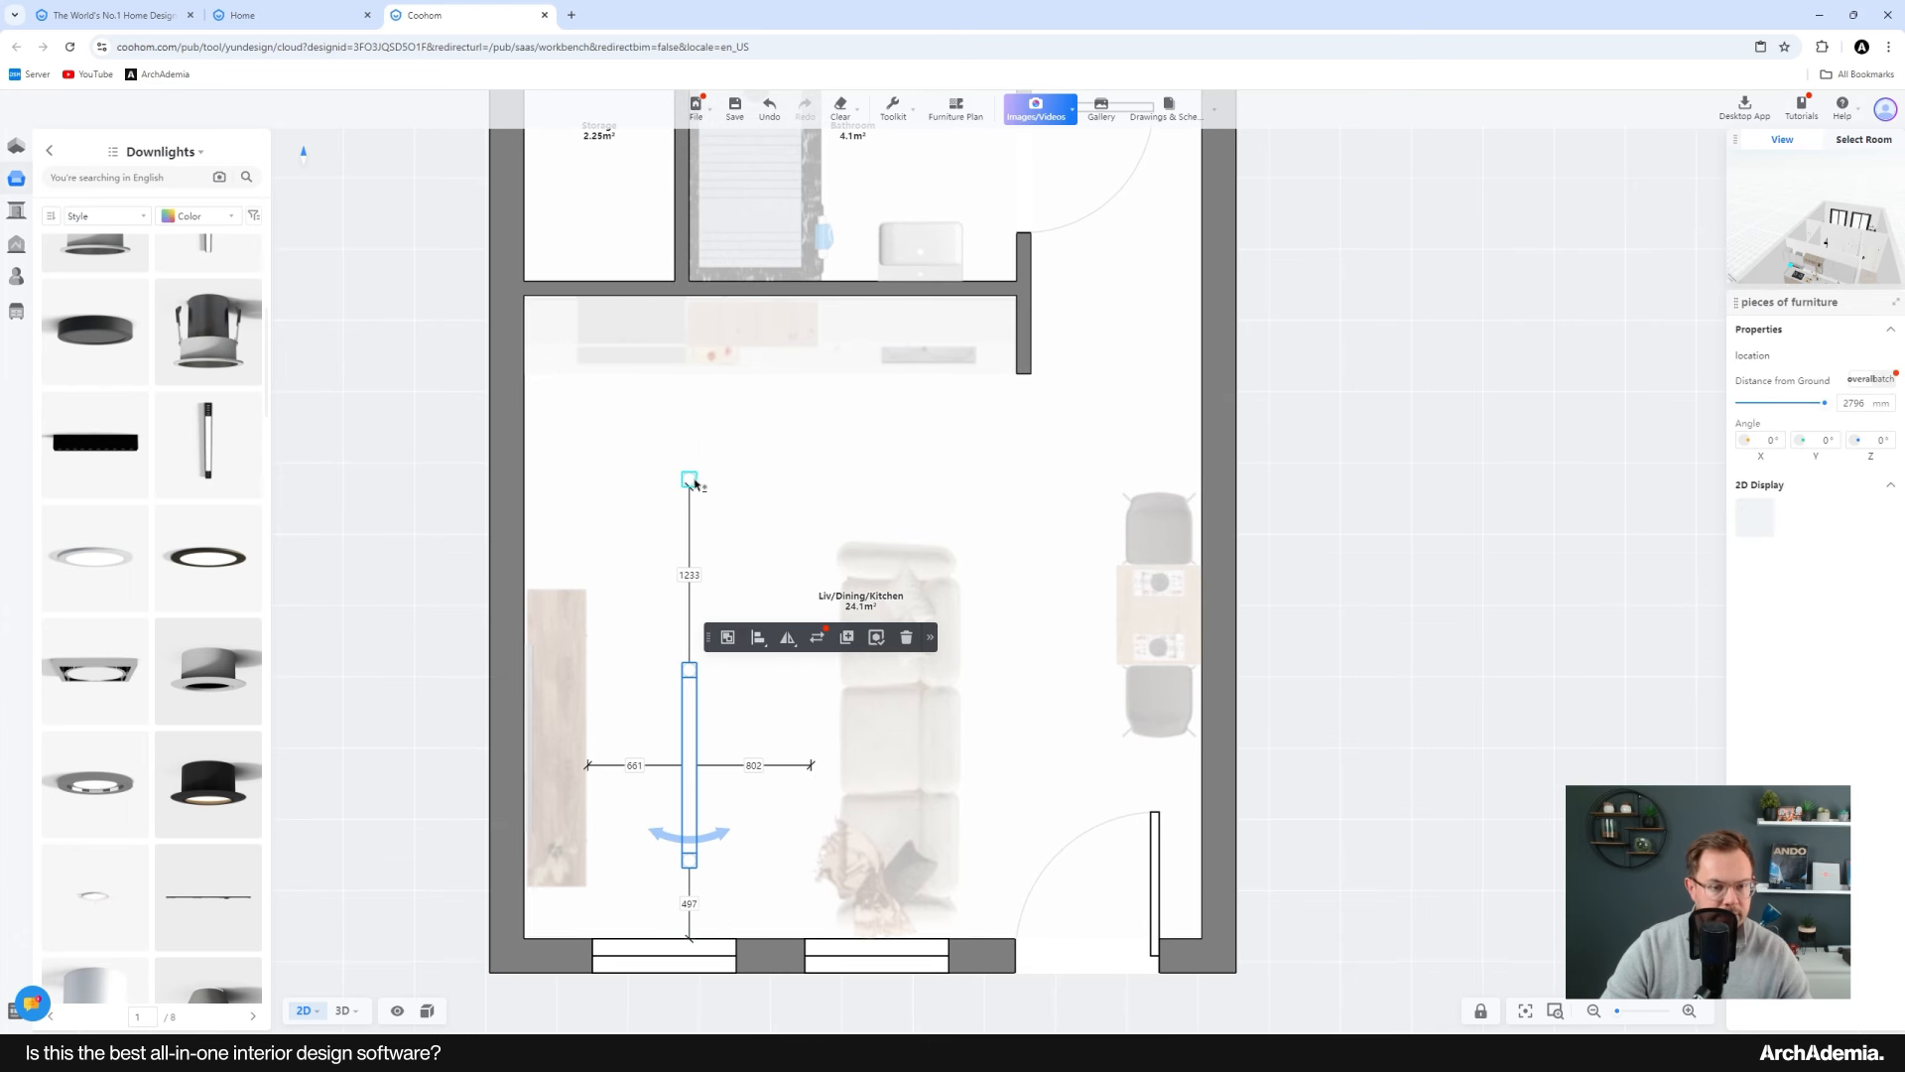
drag(694, 487, 711, 448)
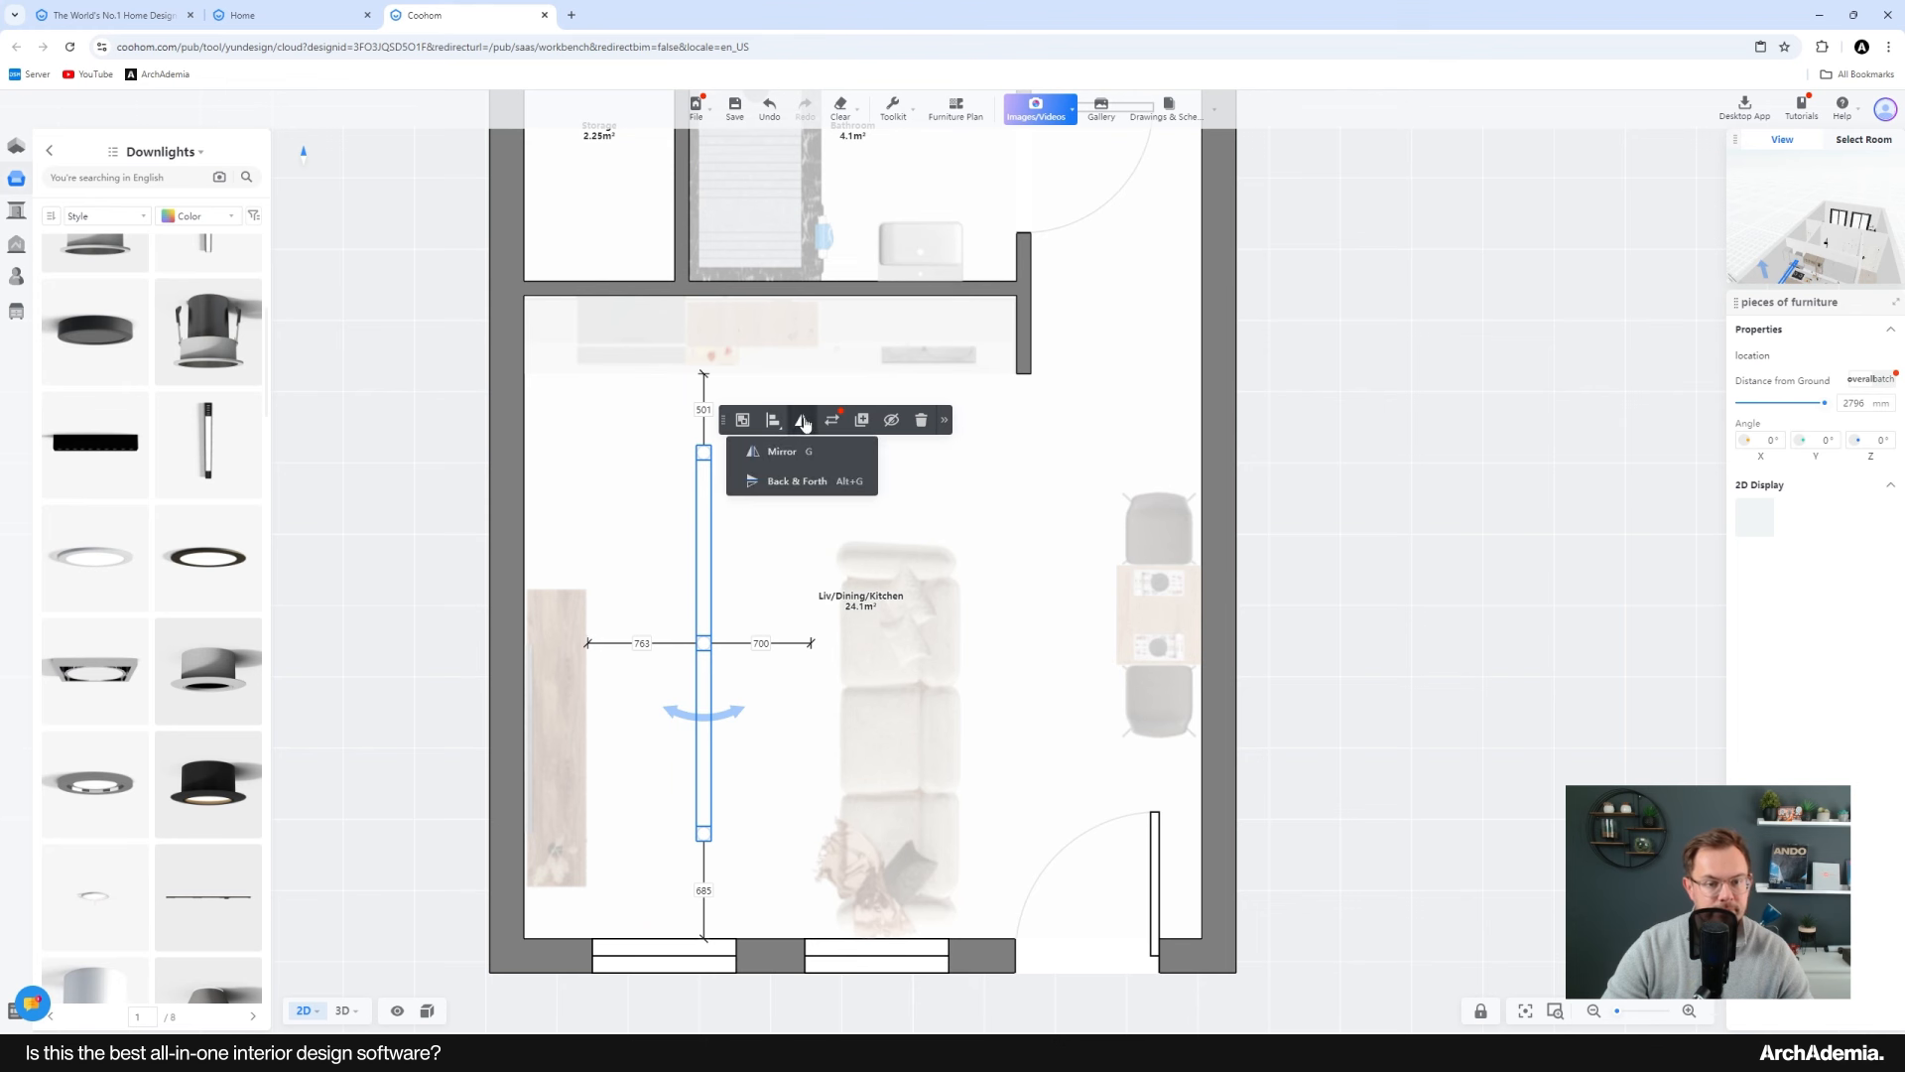
mouse_move(783, 424)
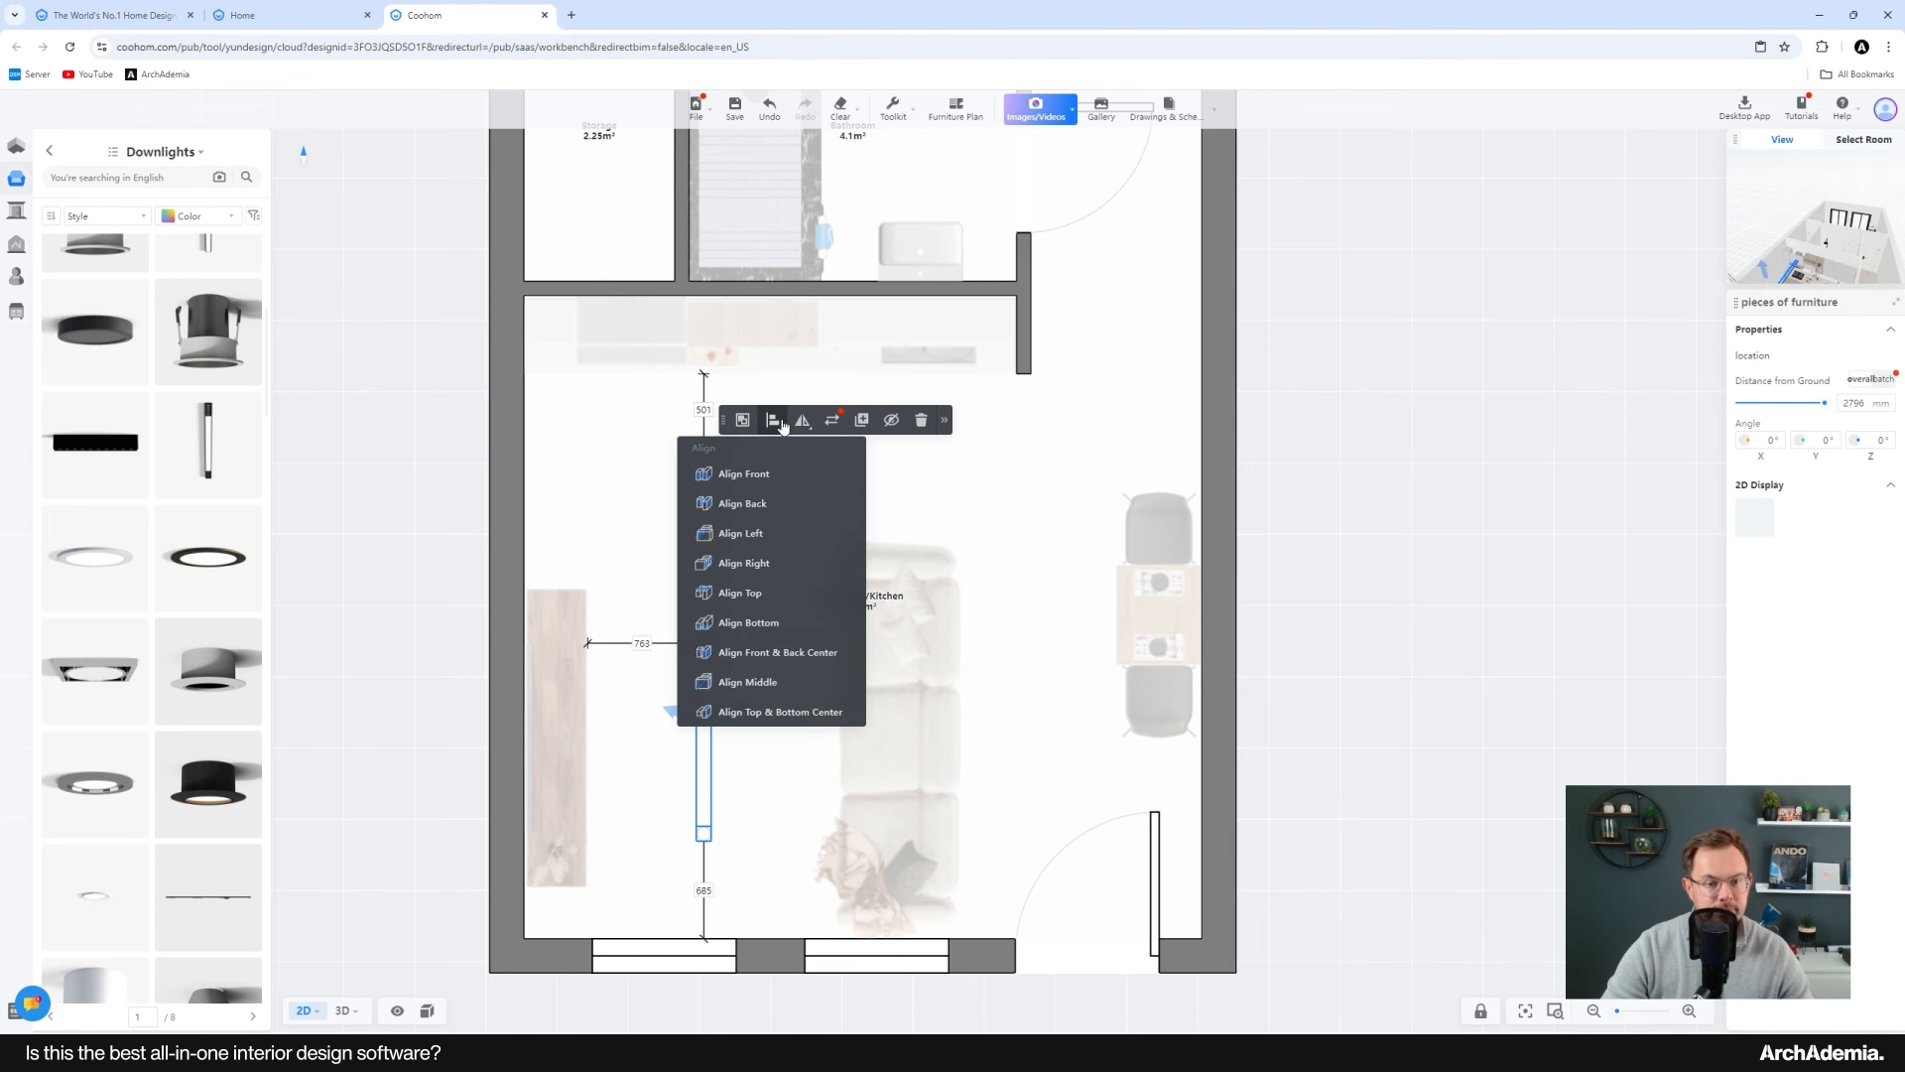
click(864, 421)
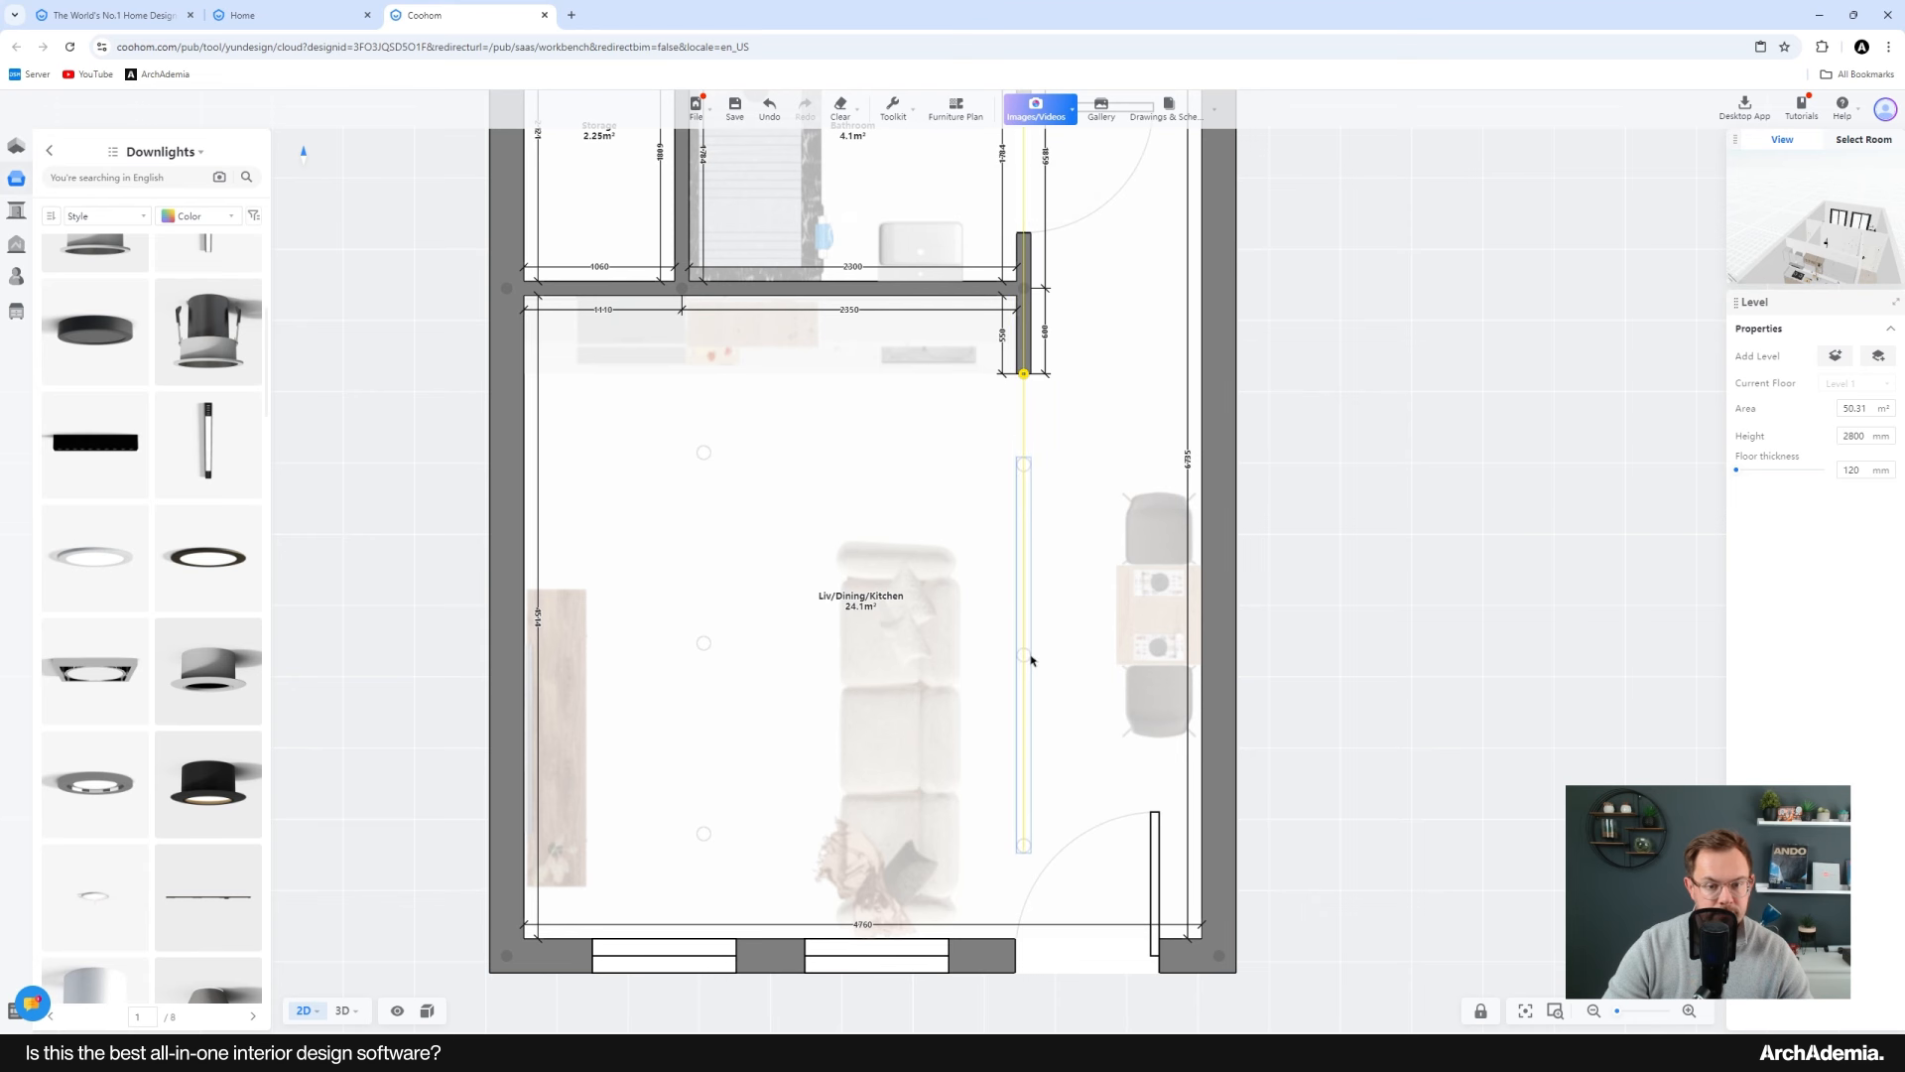
click(1033, 656)
Step: Fine-tune the positions of the right-hand downlights so they line up with the left column
scroll(1025, 493, up, 3)
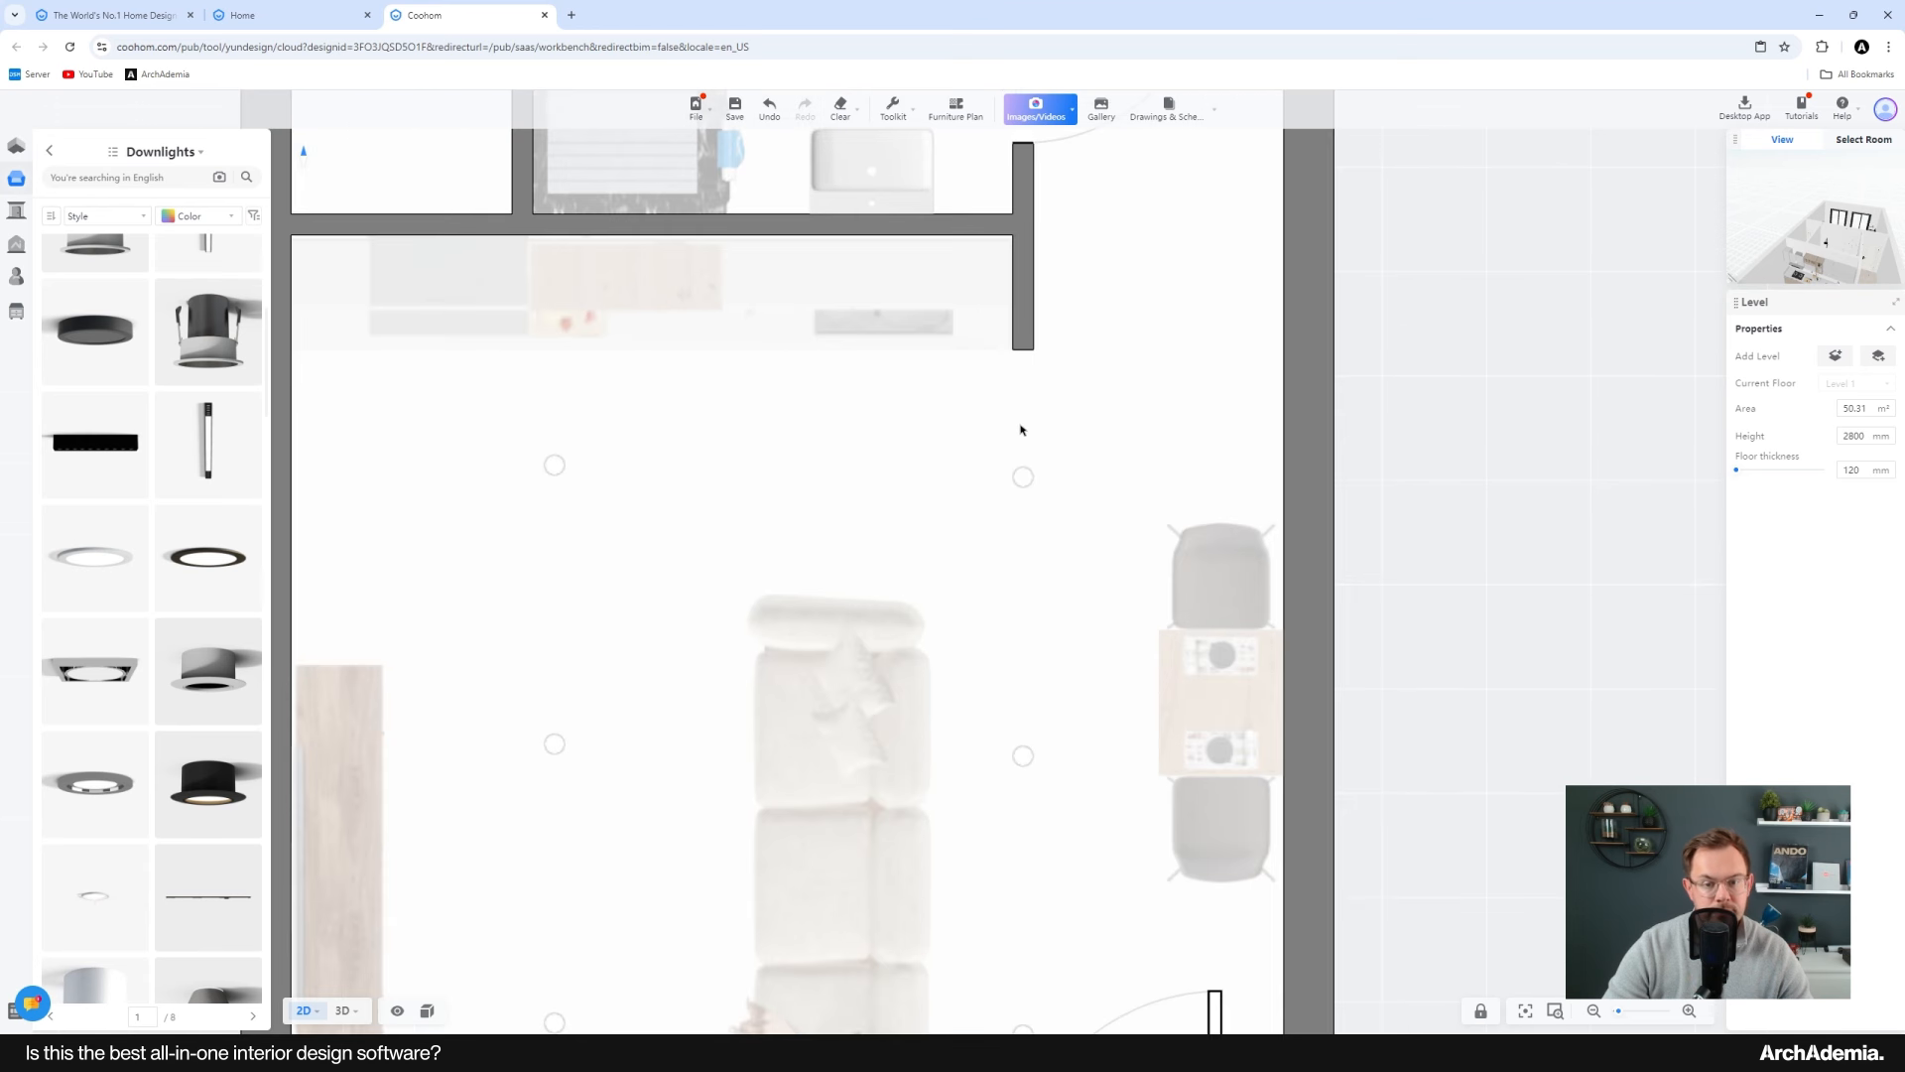
click(1025, 479)
mouse_move(1026, 484)
mouse_down()
mouse_move(1023, 502)
mouse_move(1022, 469)
mouse_up()
middle_drag(983, 593, 973, 459)
click(1016, 626)
drag(1016, 632, 1014, 611)
click(1012, 906)
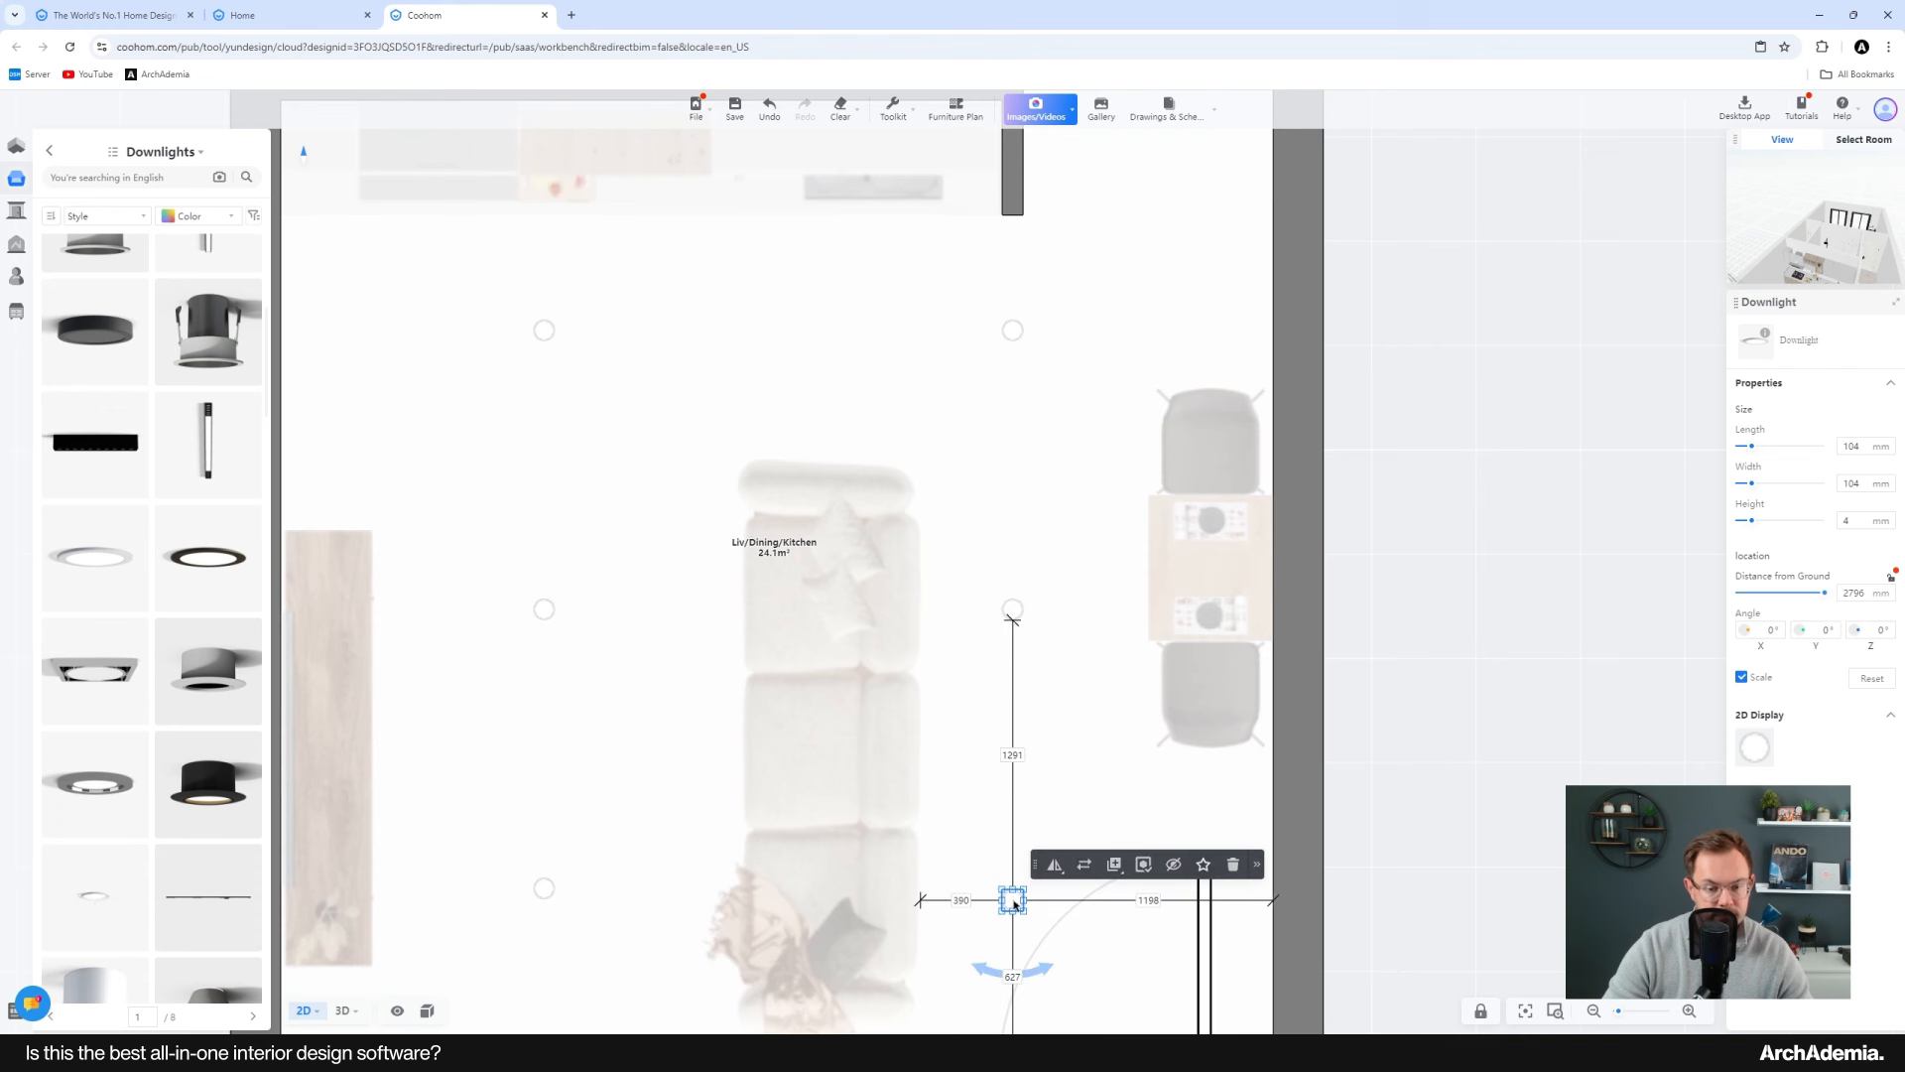
drag(1012, 905, 1011, 889)
scroll(734, 465, down, 4)
click(348, 871)
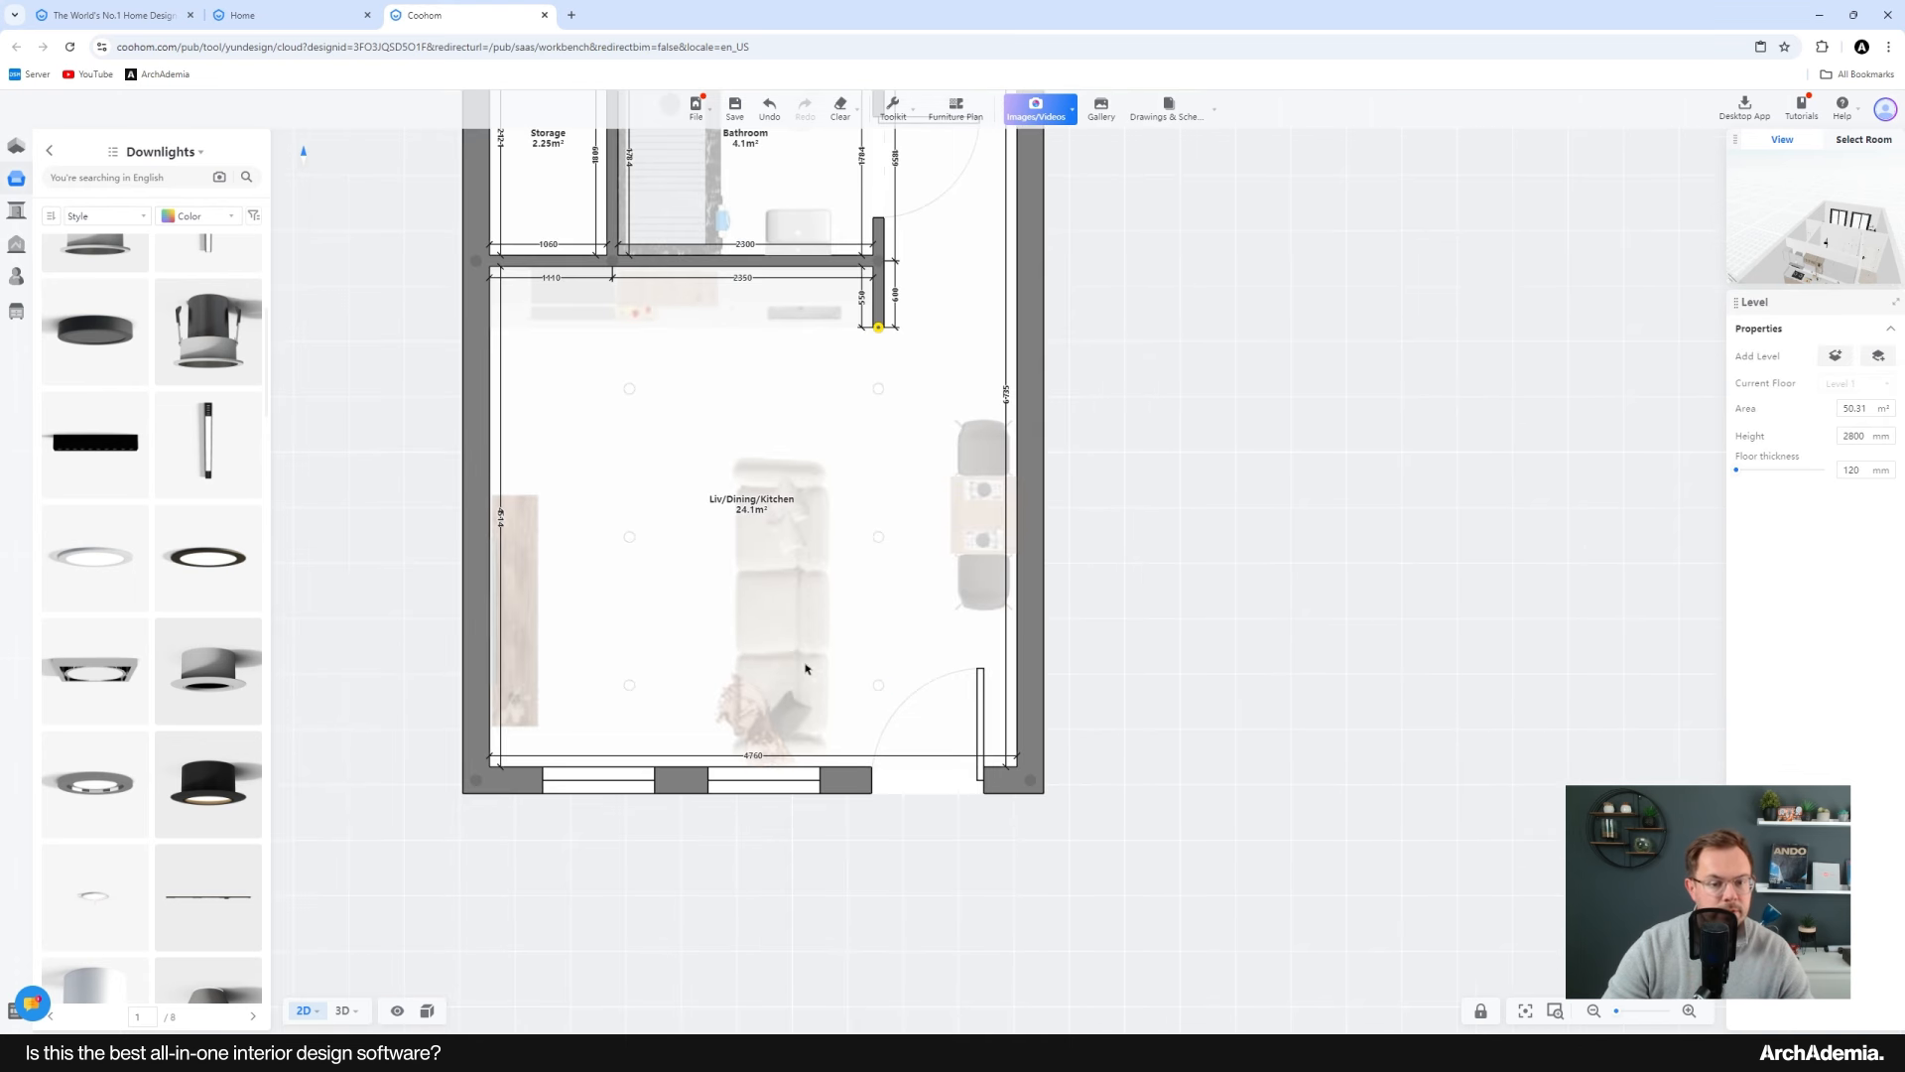
Step: Review the living area's ceiling downlights in the 3D view
click(343, 1010)
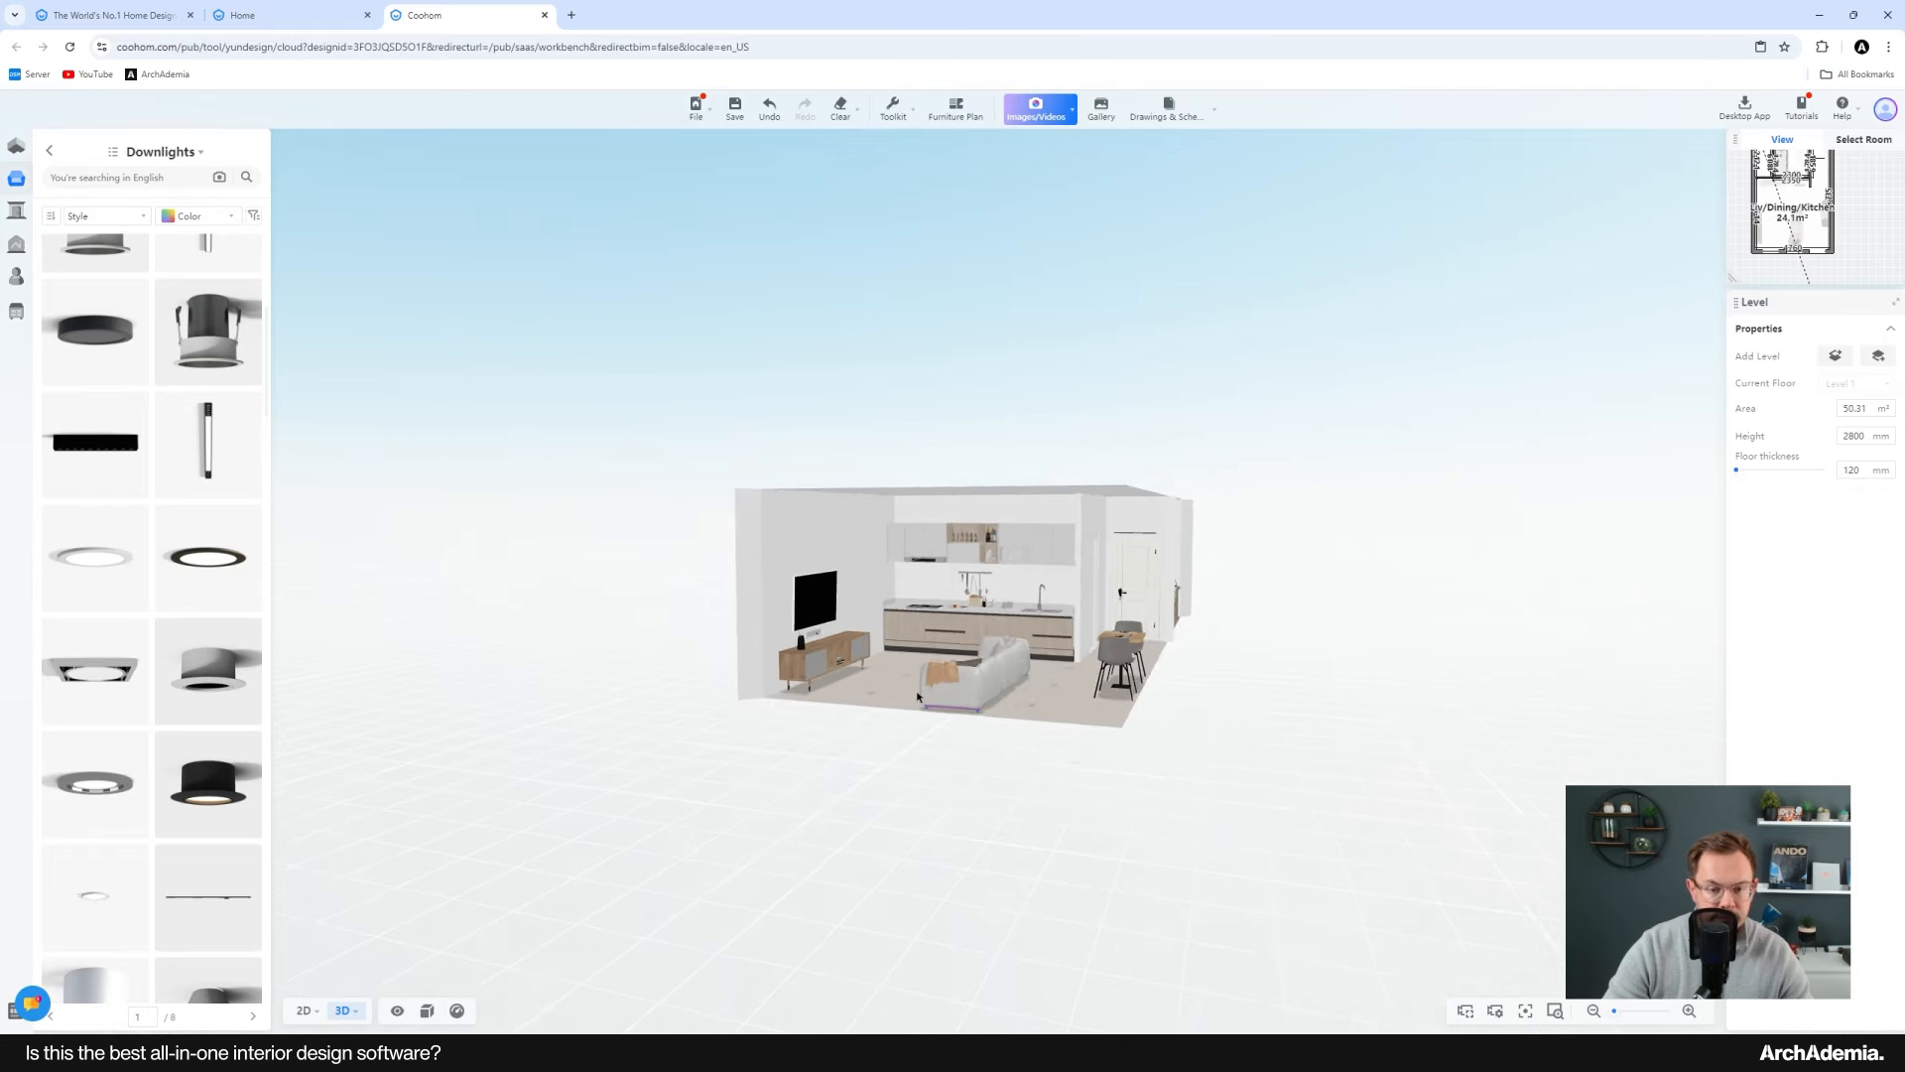
scroll(917, 696, up, 5)
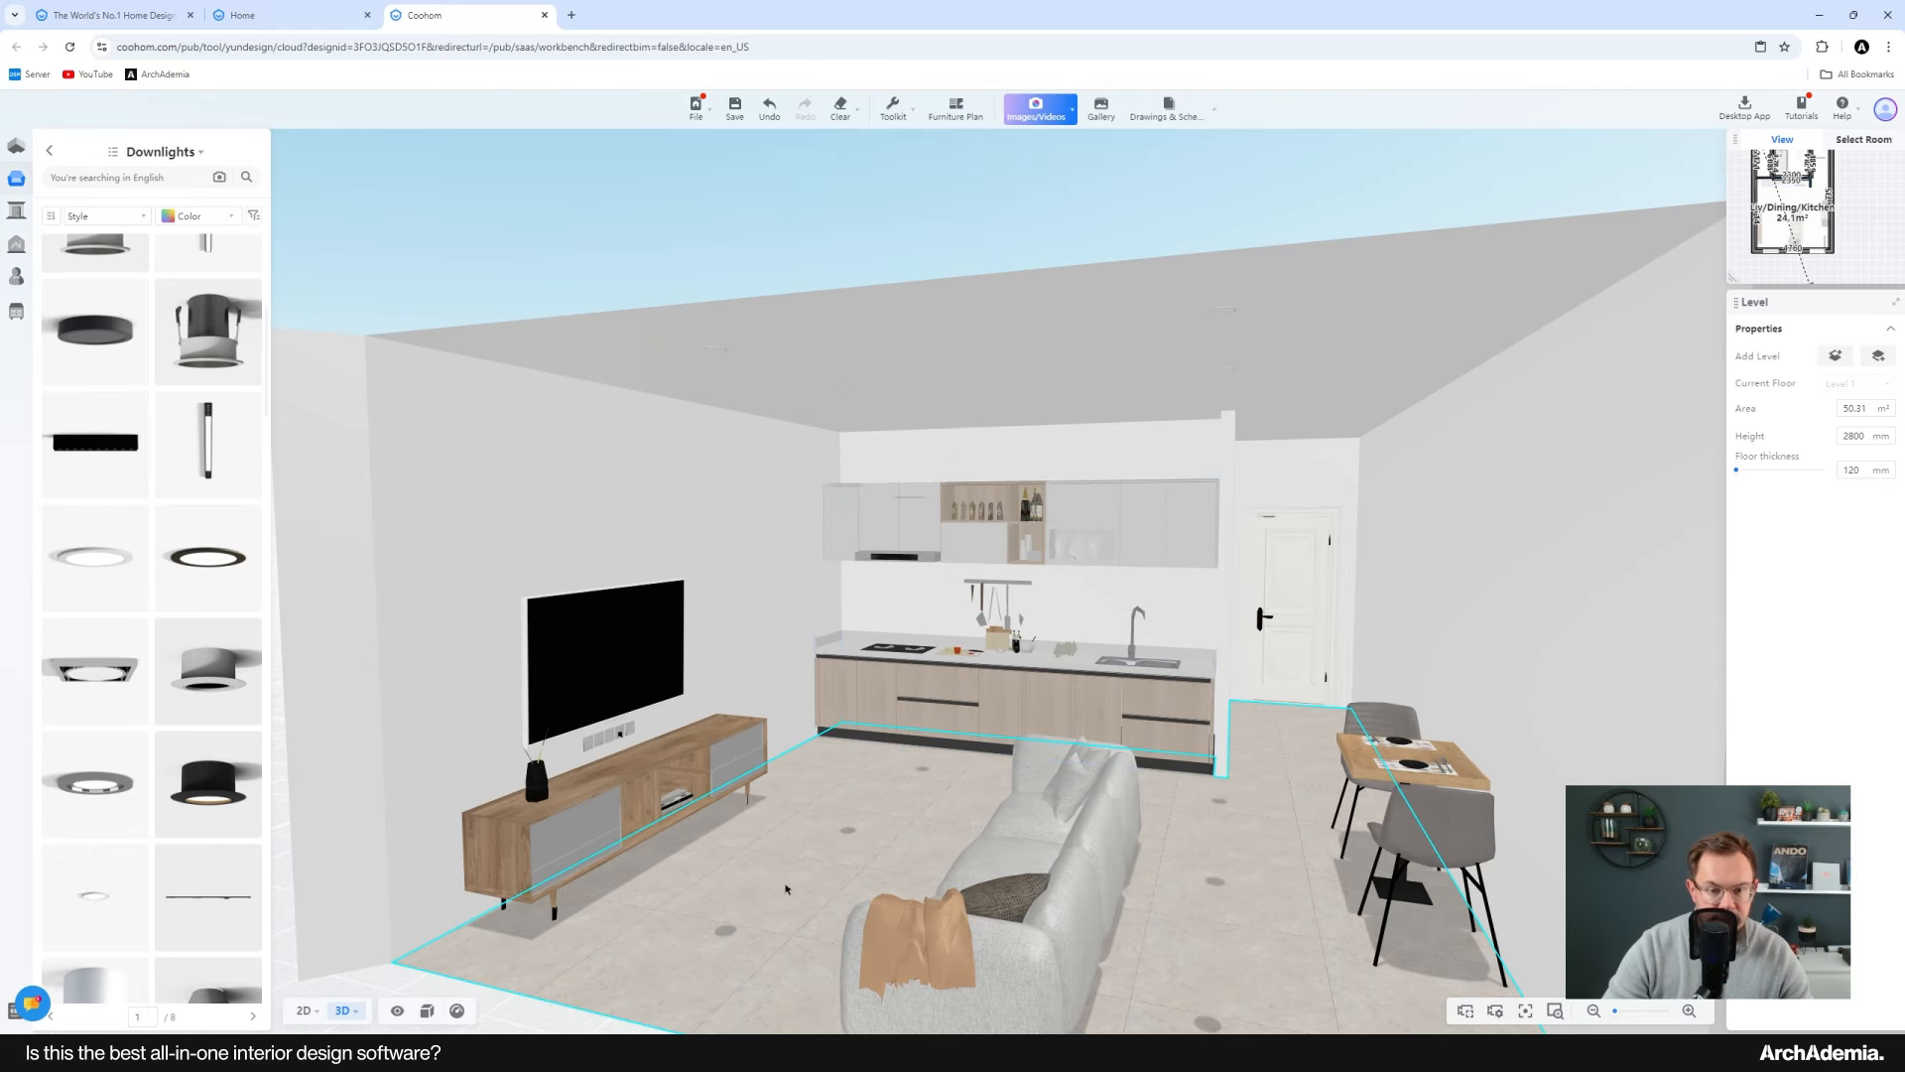
drag(785, 889, 826, 855)
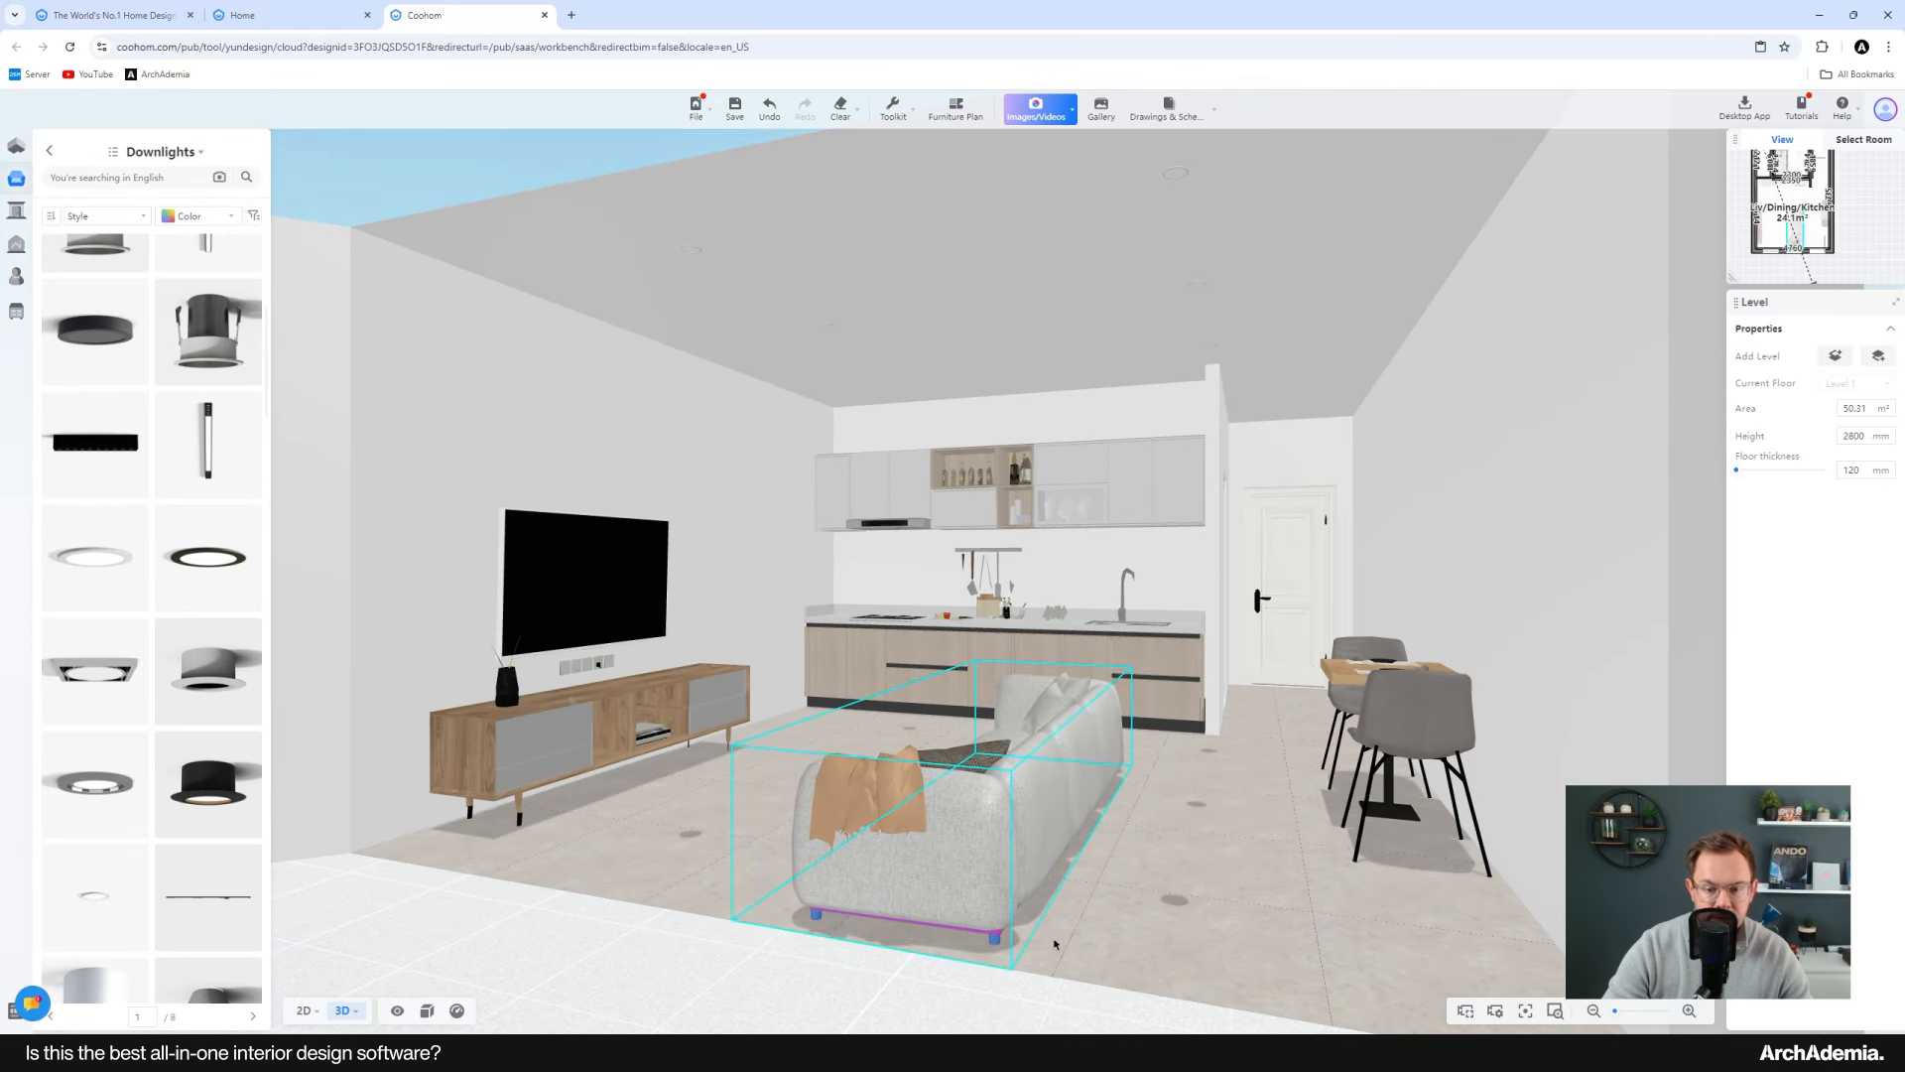
click(1173, 904)
click(651, 961)
right_drag(782, 762, 762, 778)
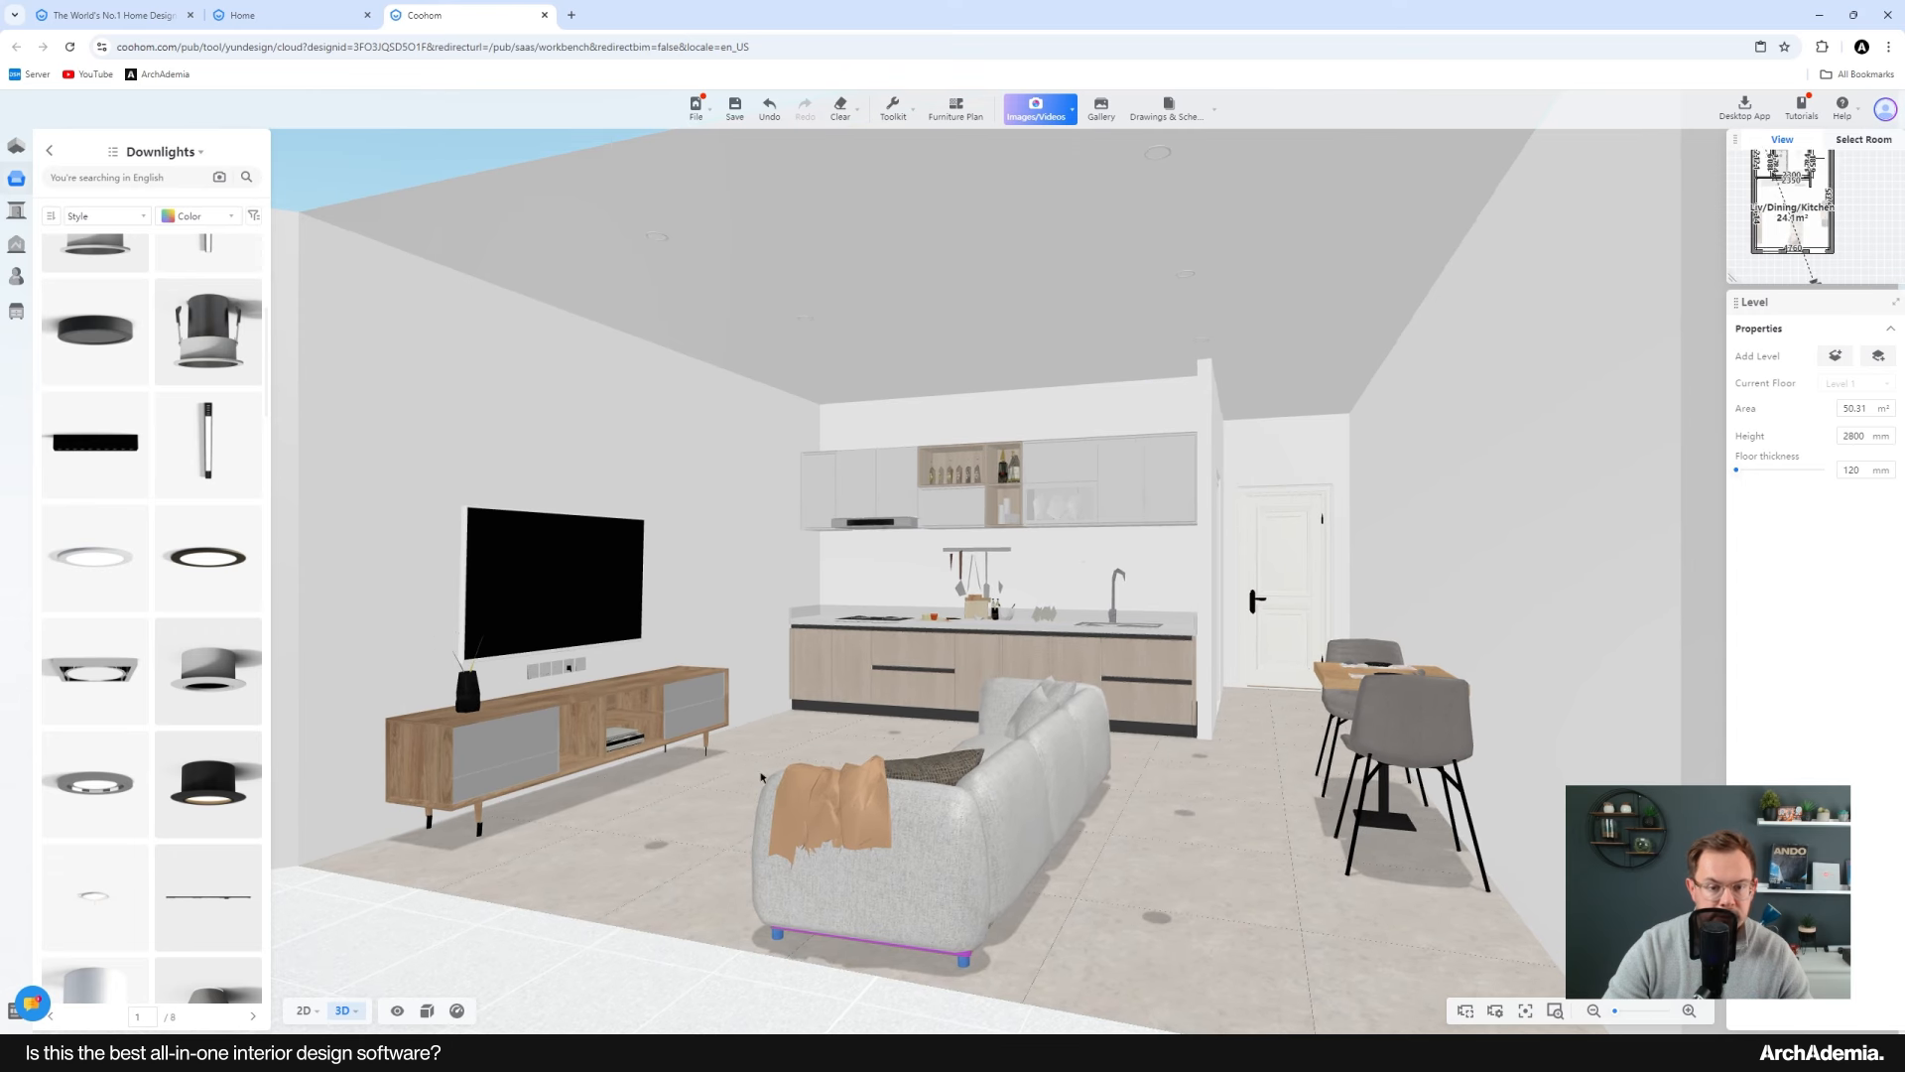
click(836, 320)
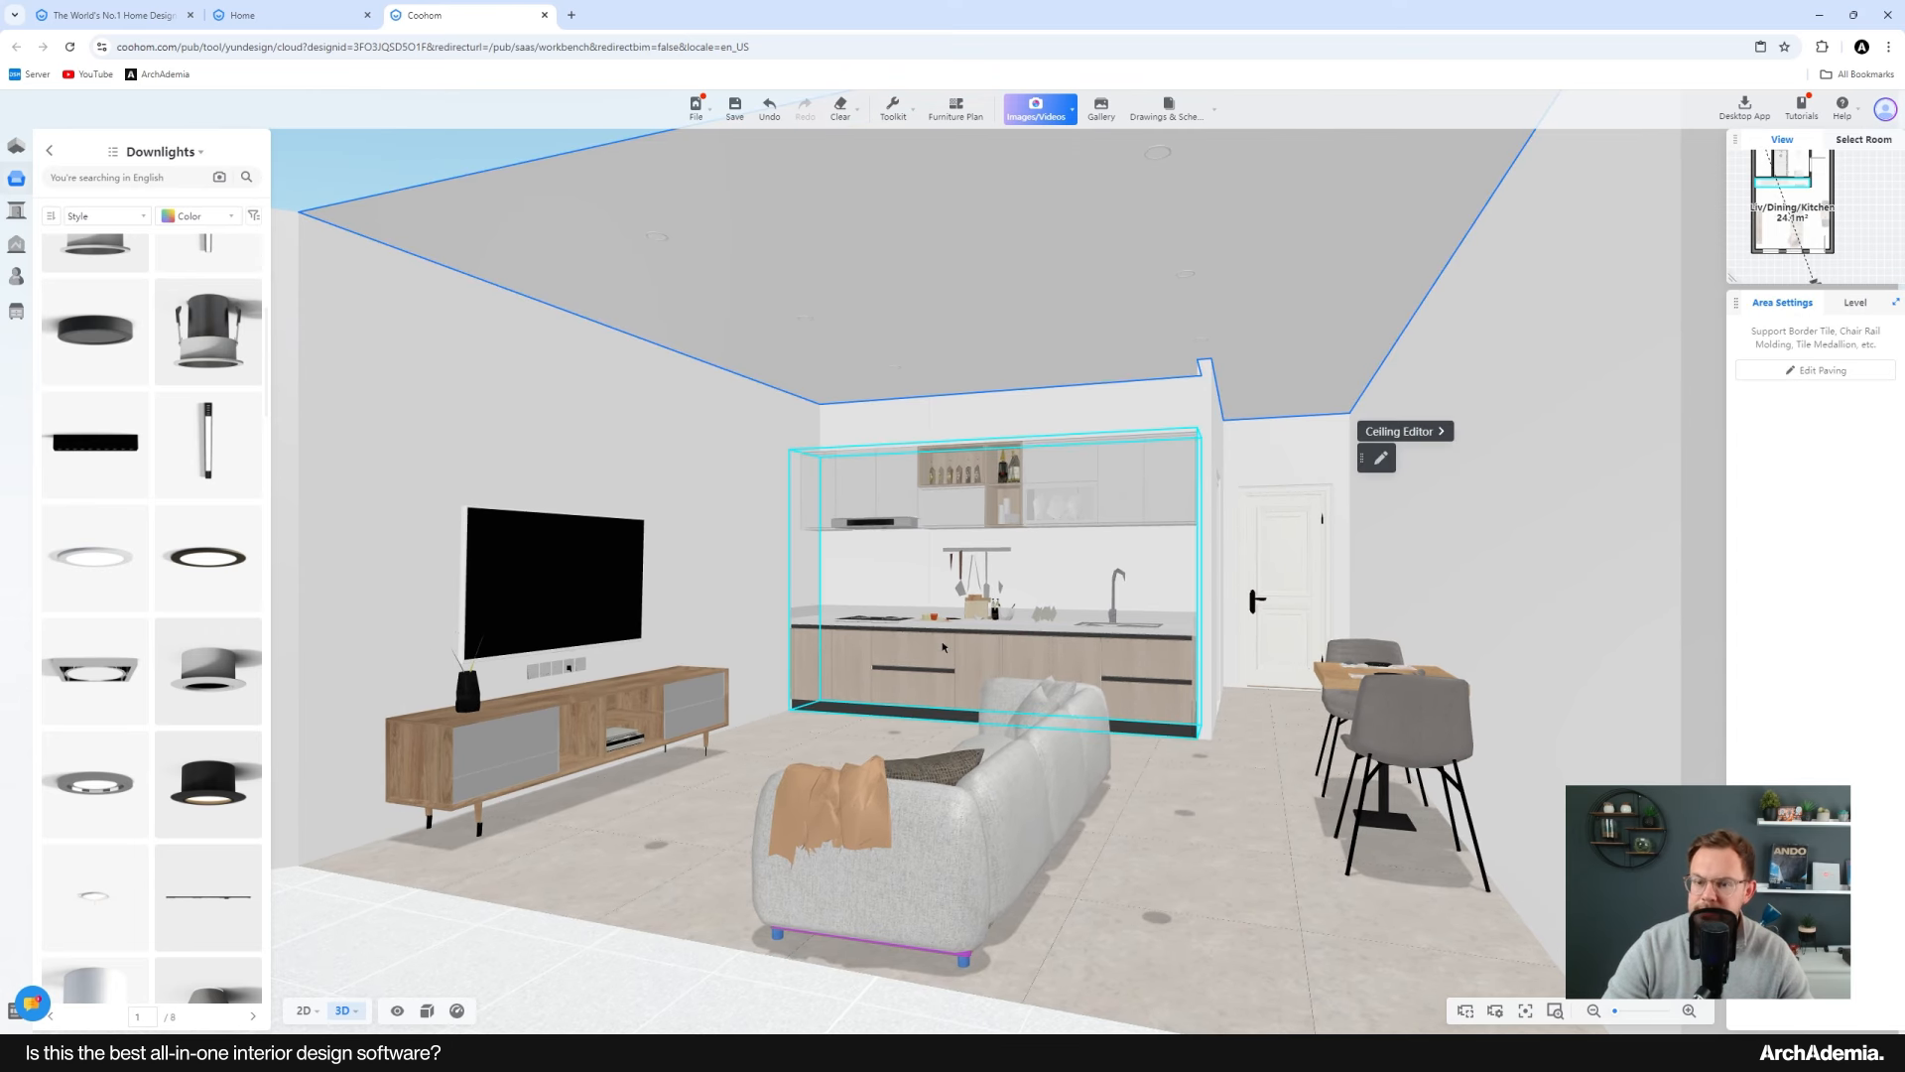
Step: Inspect the living area's ceiling downlights and kitchen from several angles in the 3D view
scroll(1071, 526, down, 5)
scroll(1072, 525, up, 5)
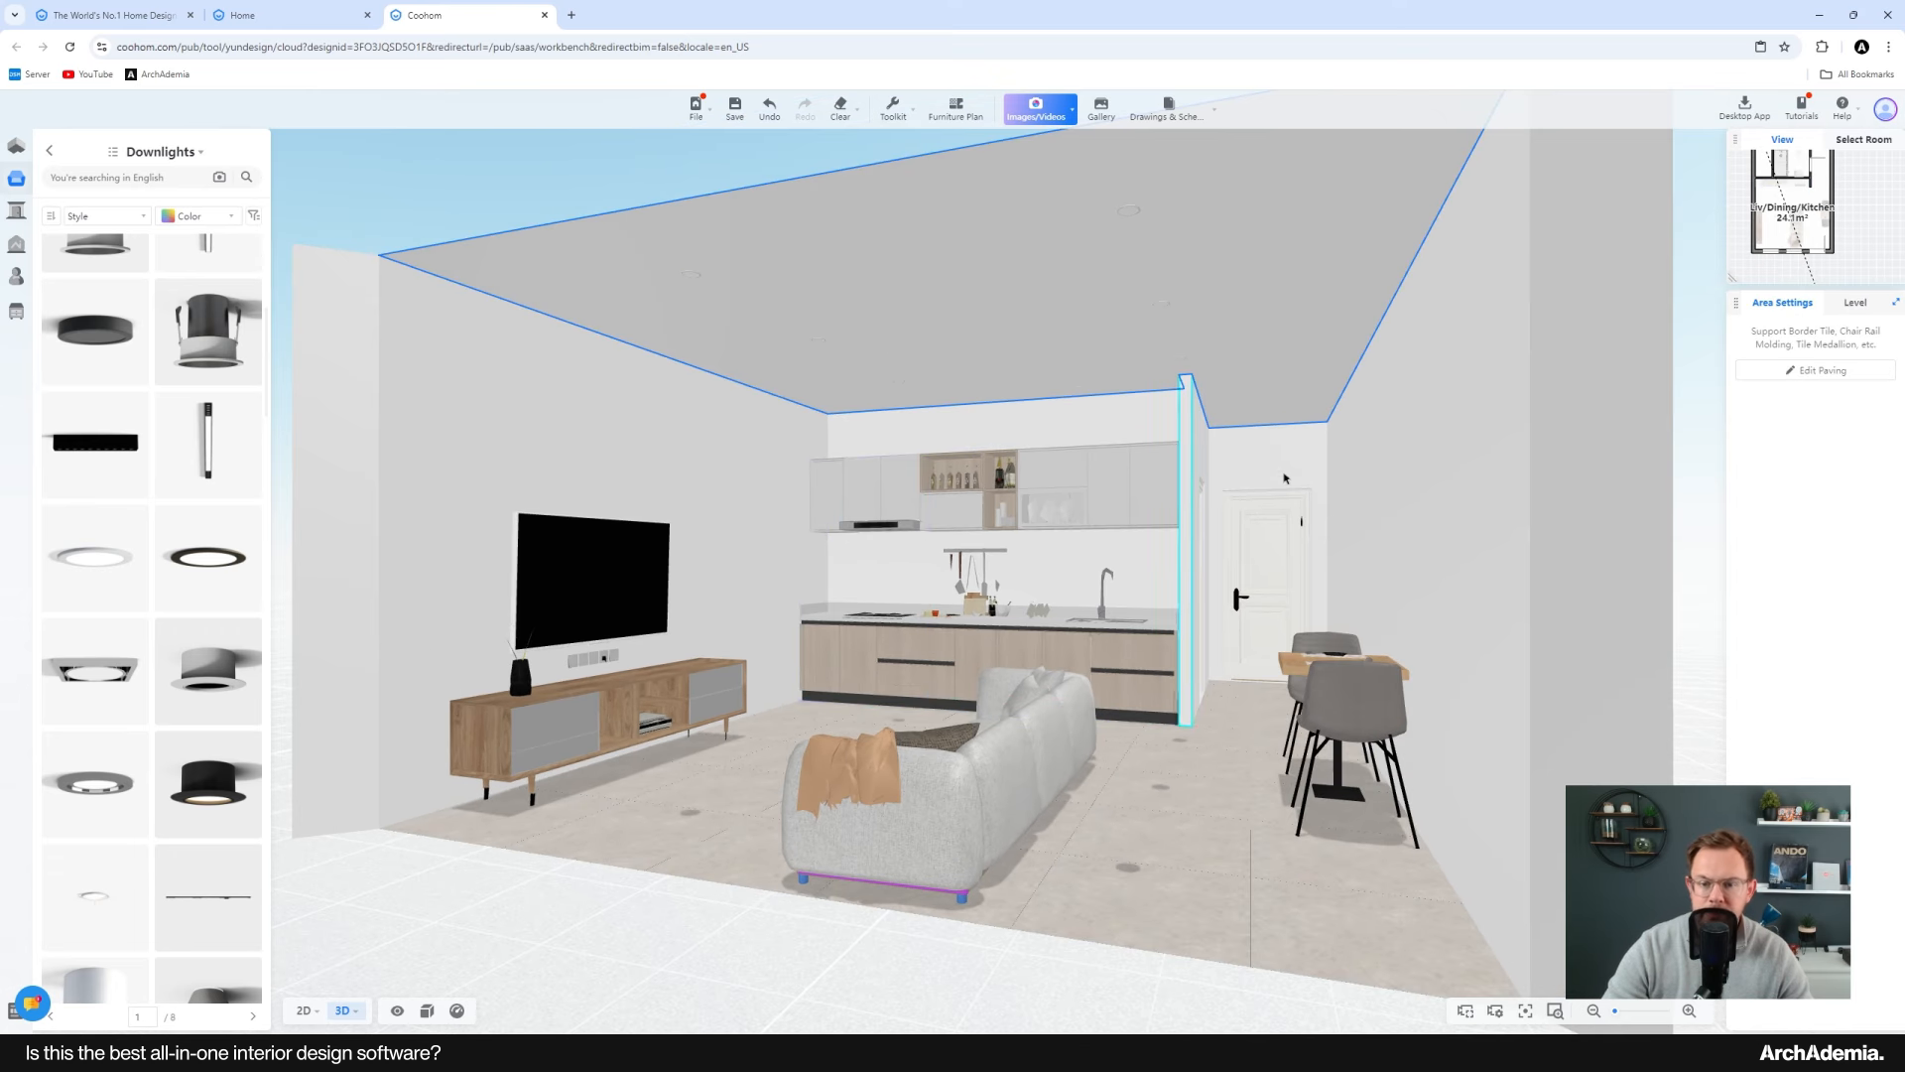
click(1131, 212)
scroll(957, 298, up, 5)
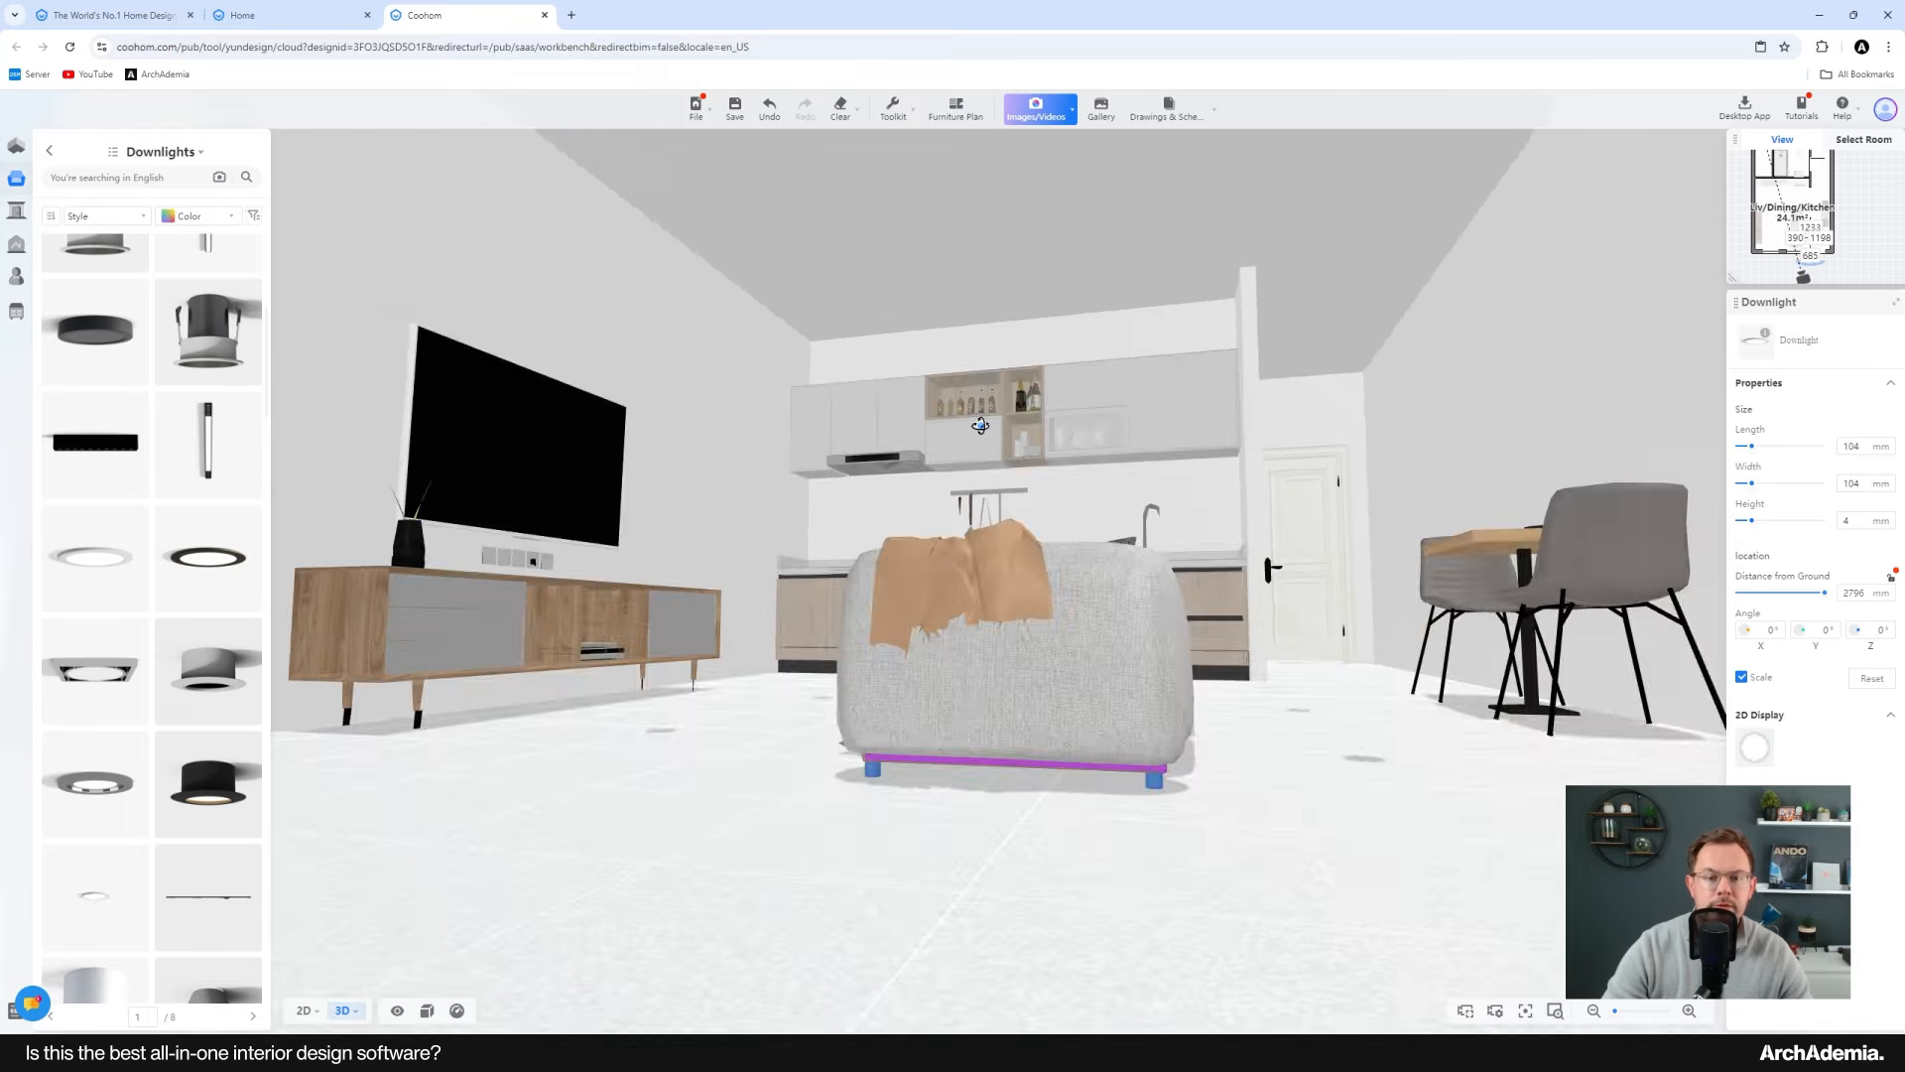
scroll(980, 425, down, 5)
scroll(878, 477, up, 4)
click(878, 477)
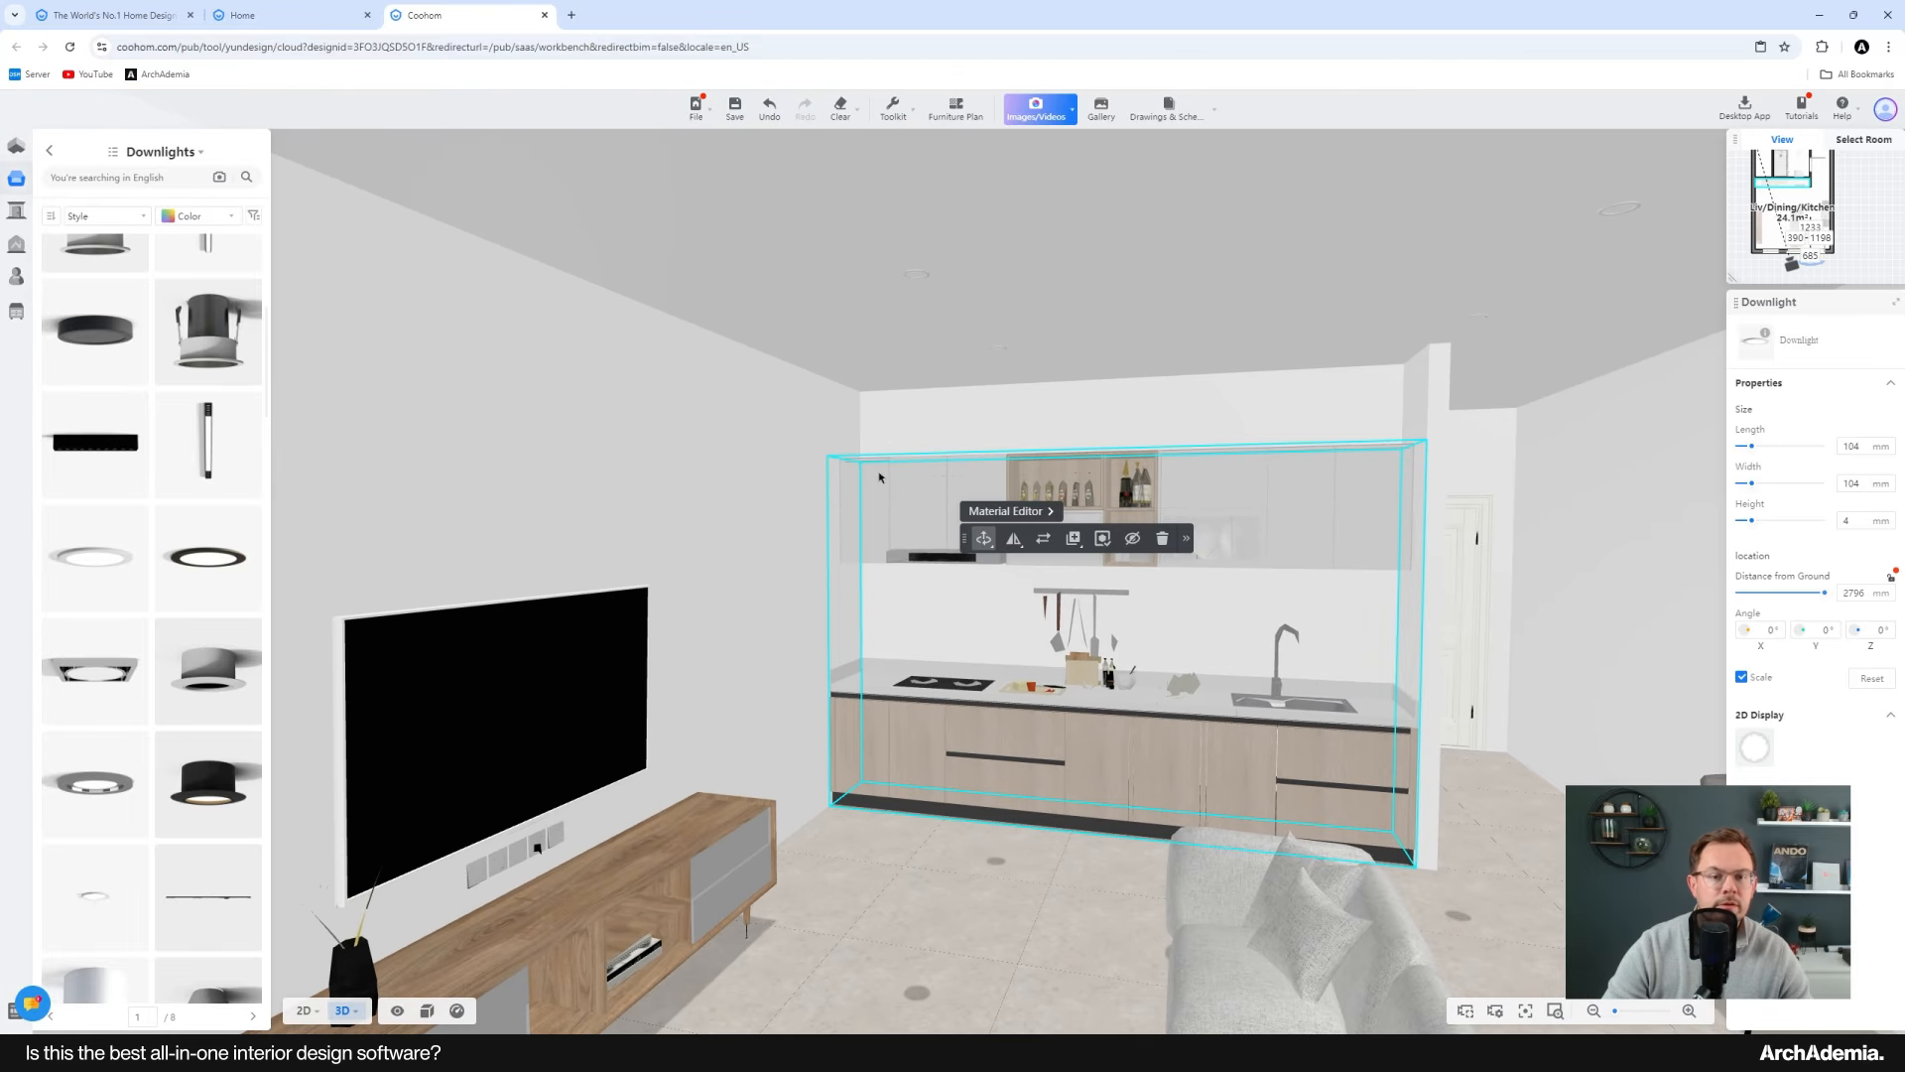
scroll(878, 478, down, 4)
scroll(893, 466, up, 4)
scroll(889, 463, down, 4)
drag(905, 437, 881, 474)
click(794, 178)
scroll(858, 447, down, 5)
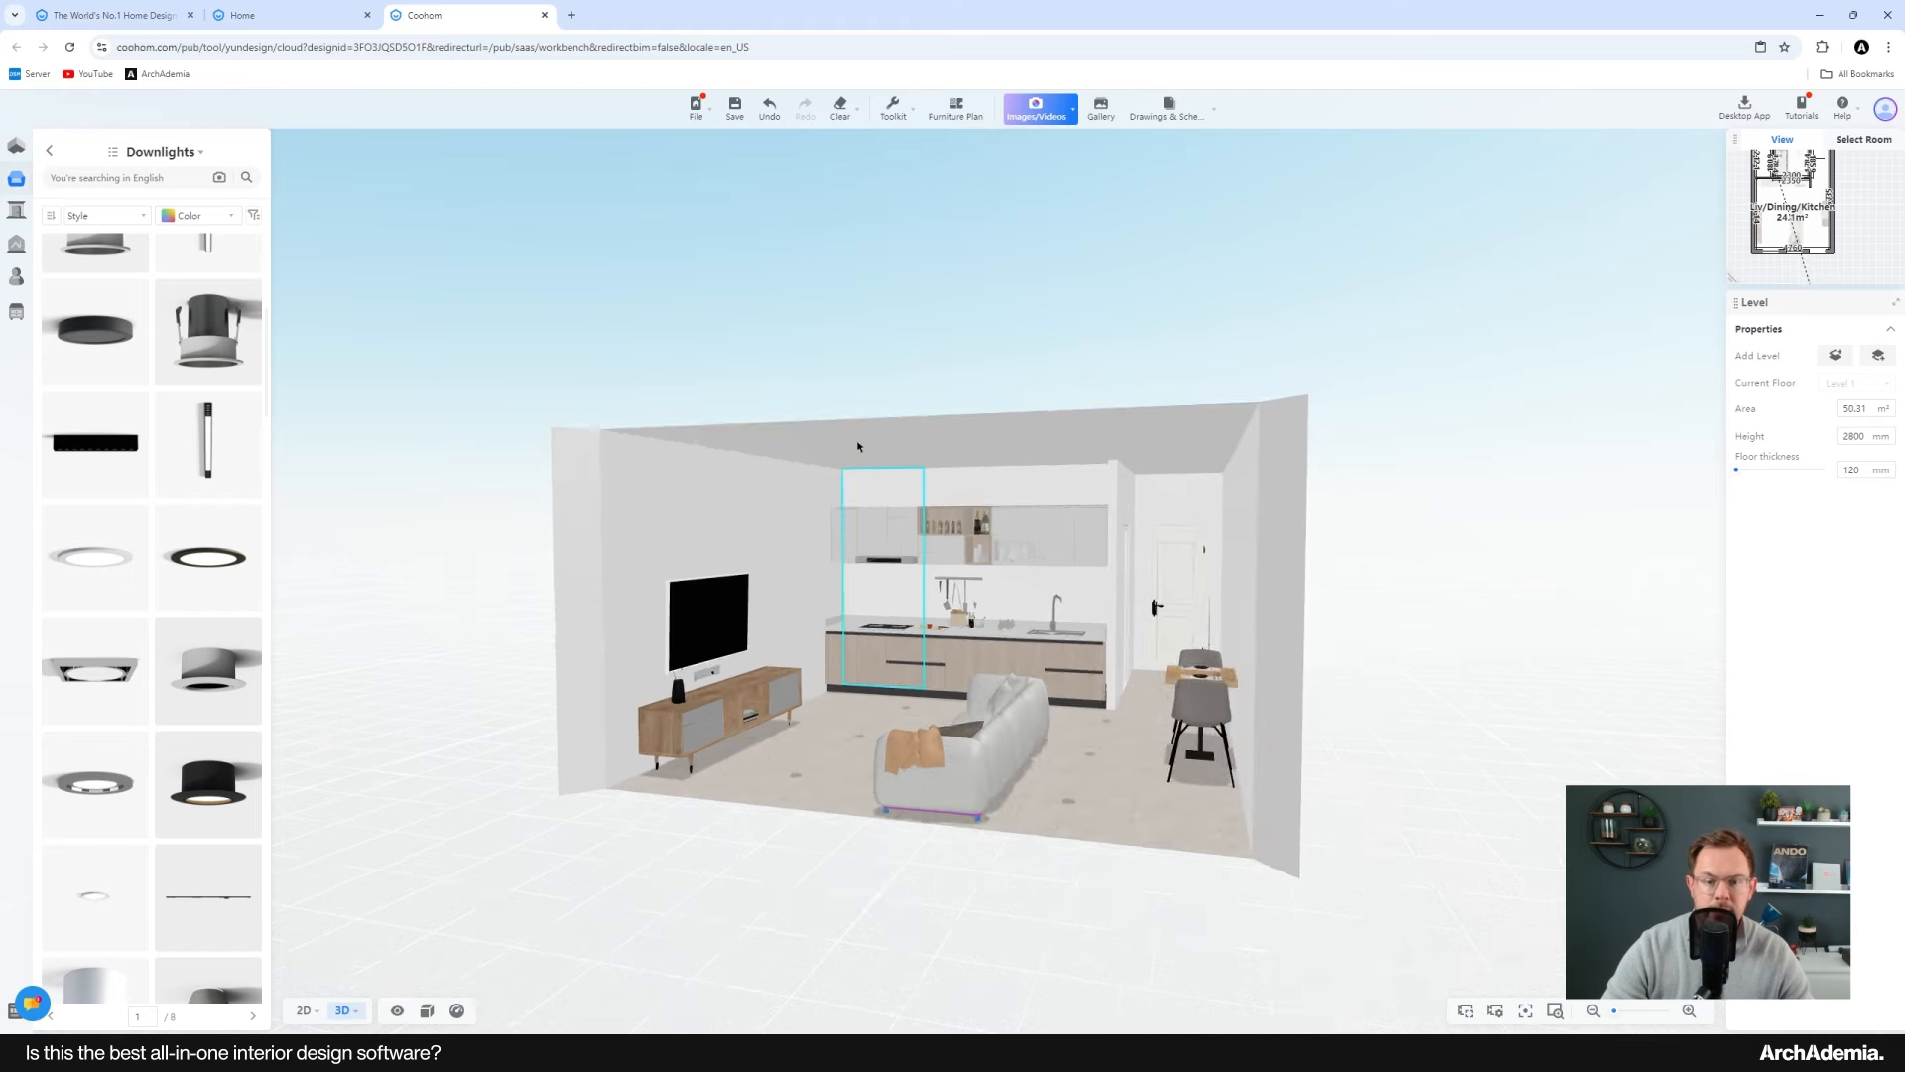
scroll(856, 476, up, 5)
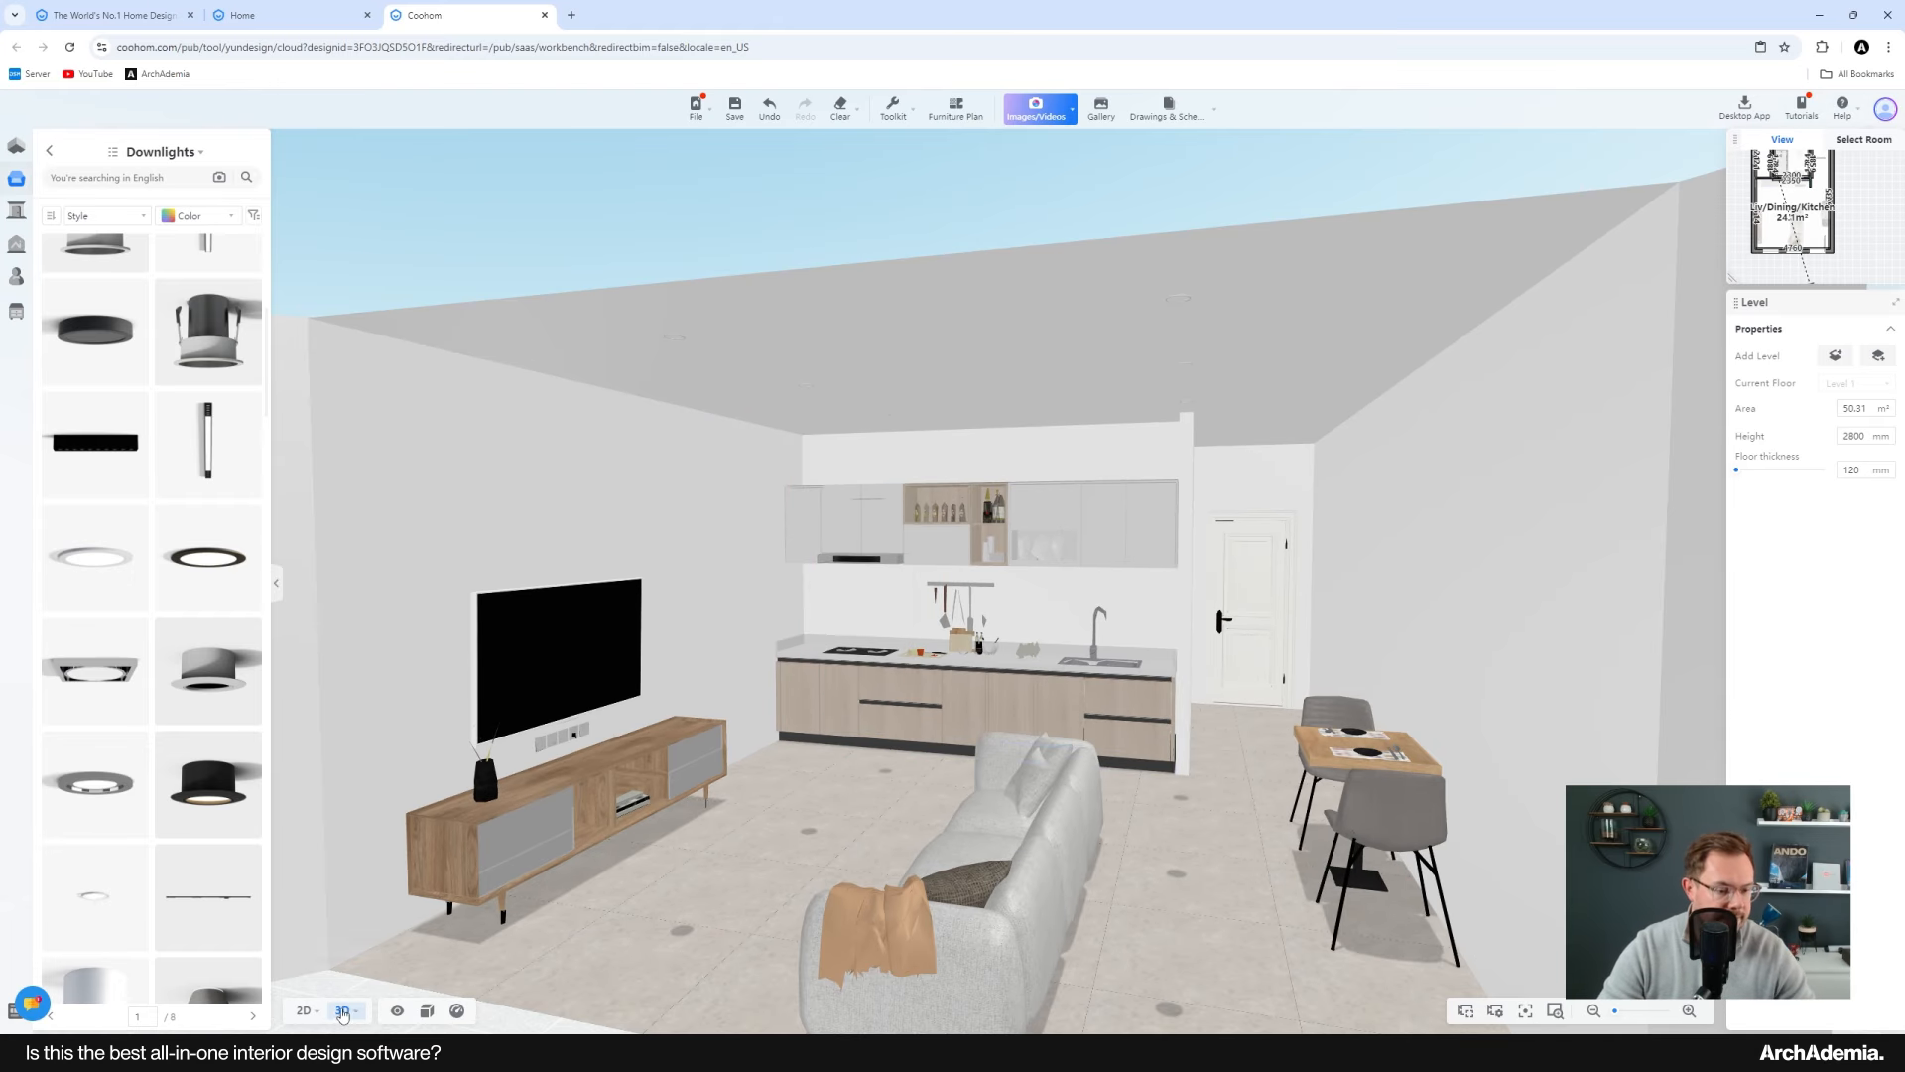
Step: Walk through the living area in first-person walk mode to examine the TV wall and kitchen
click(327, 982)
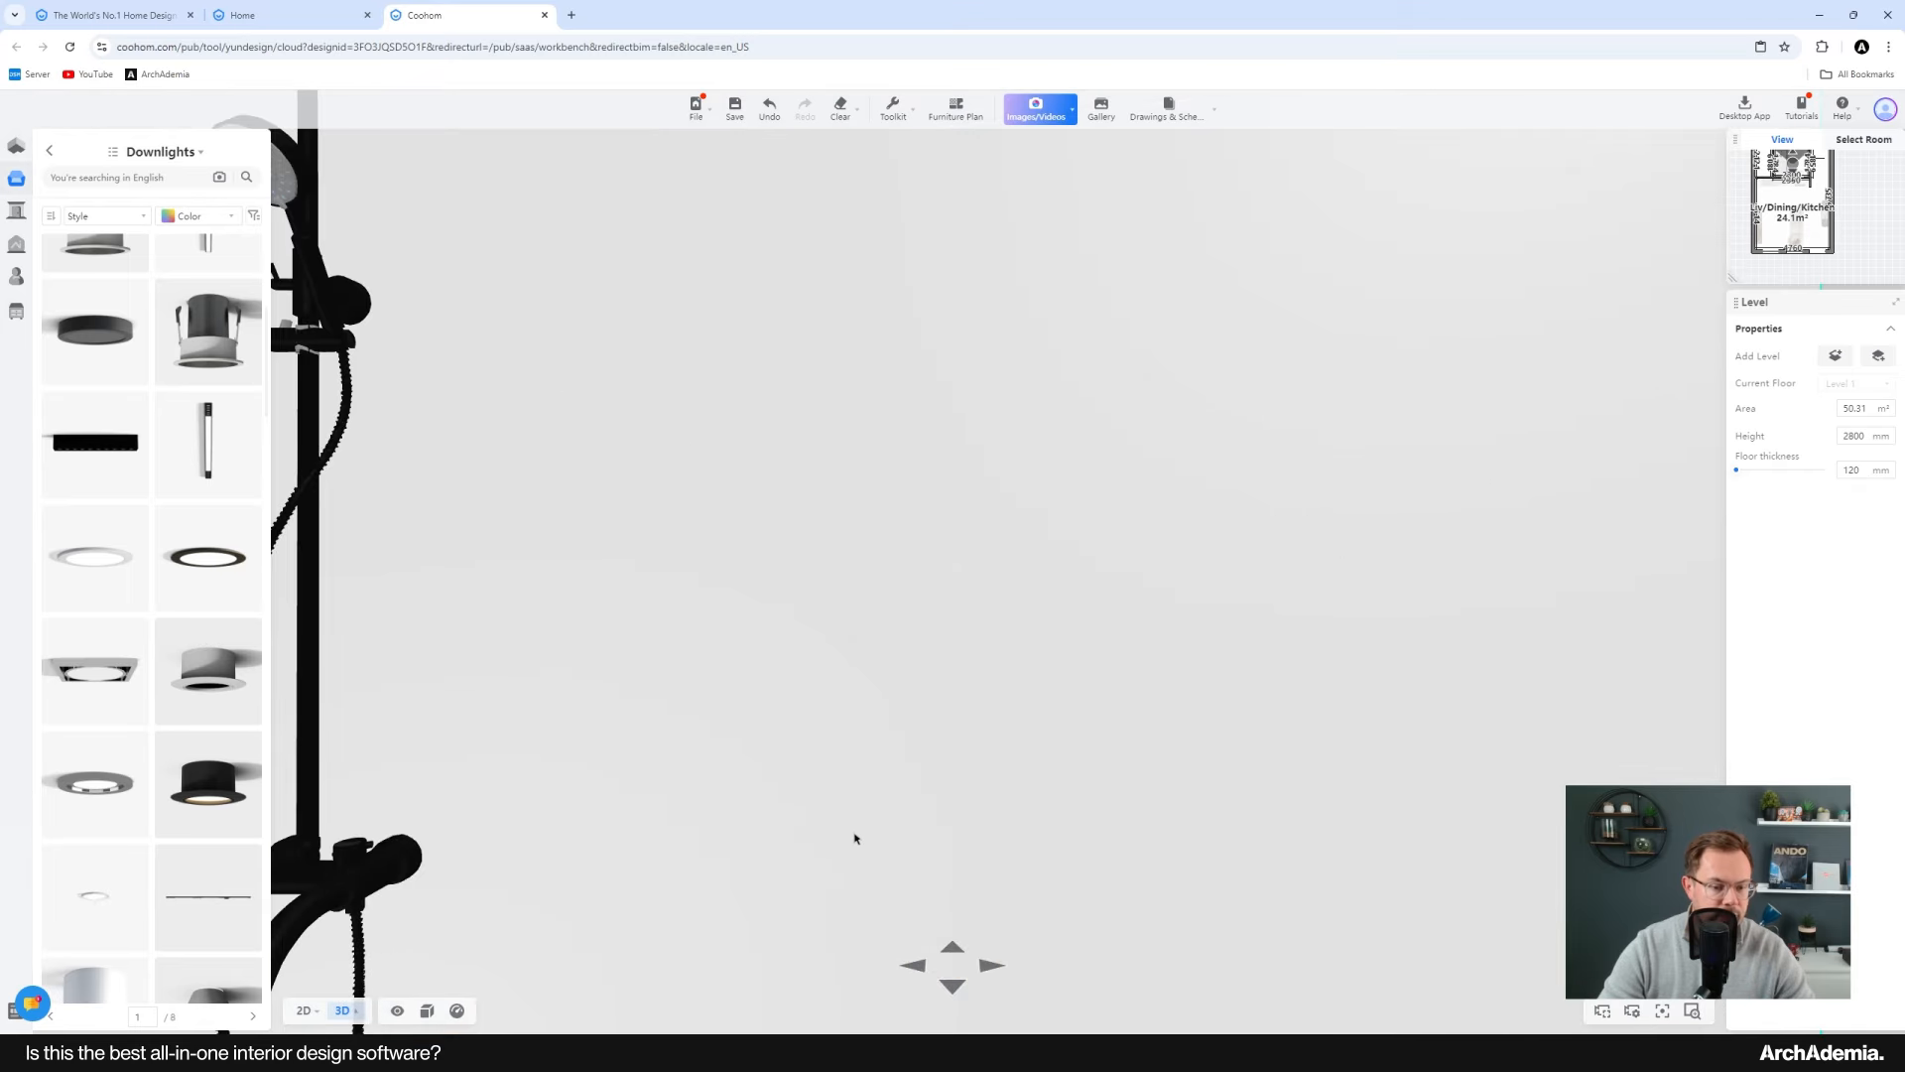
drag(1123, 783, 672, 760)
scroll(867, 751, up, 3)
scroll(868, 751, up, 8)
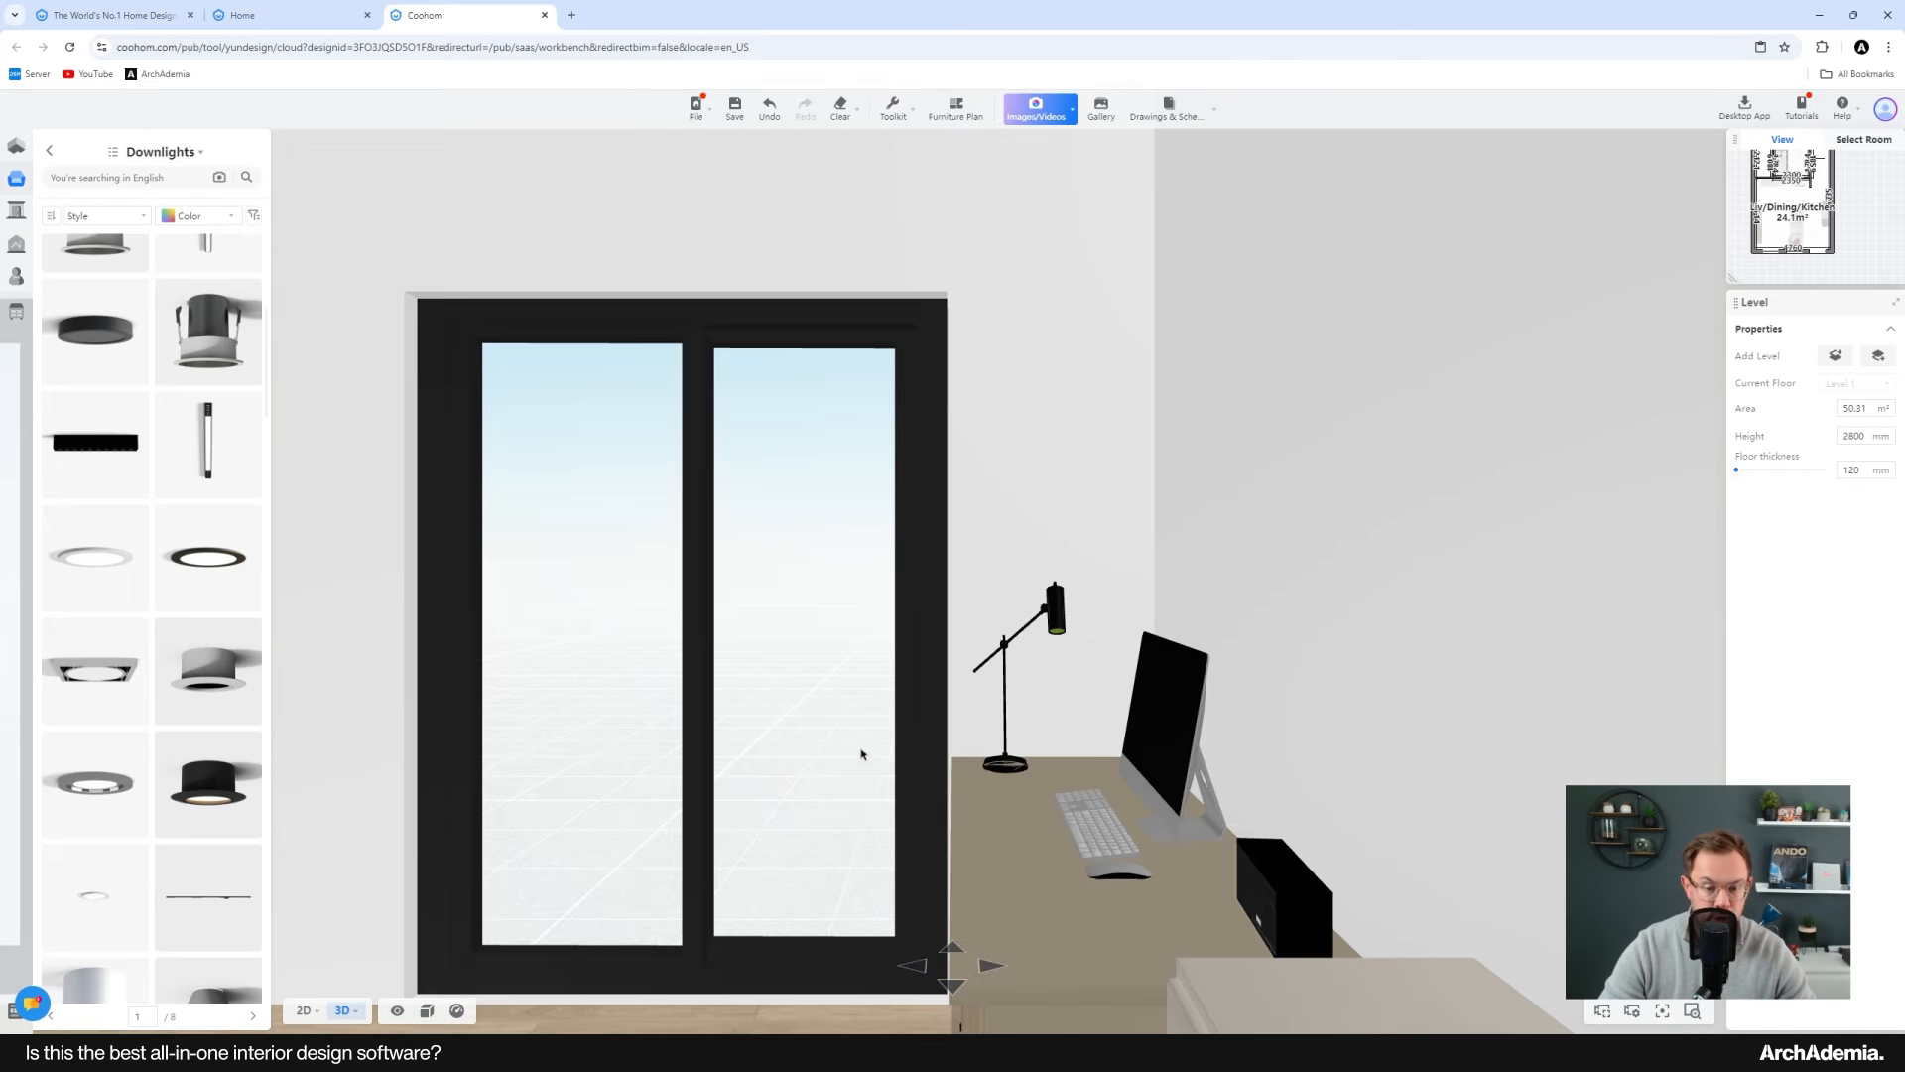
drag(861, 752, 1594, 701)
drag(983, 756, 595, 694)
scroll(960, 665, up, 10)
drag(1181, 680, 1122, 713)
drag(1453, 756, 977, 726)
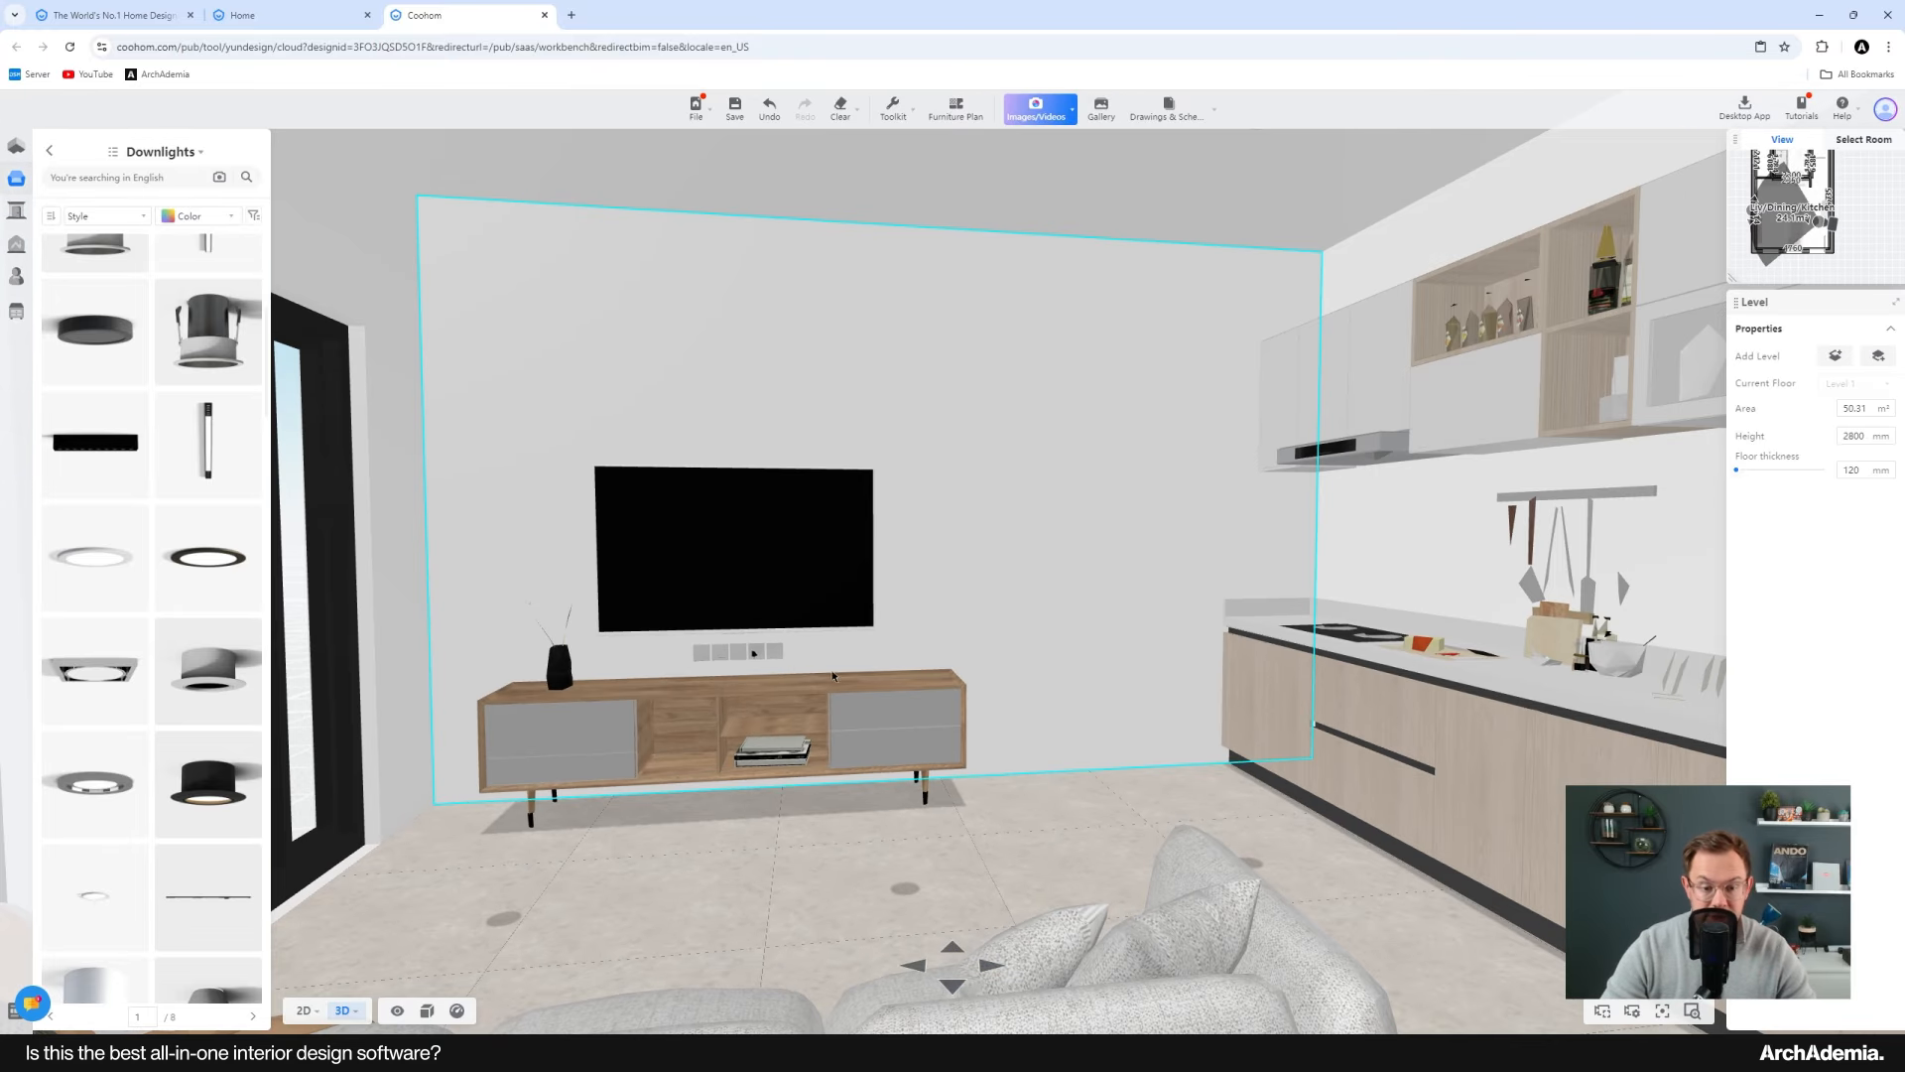
drag(1312, 722, 748, 632)
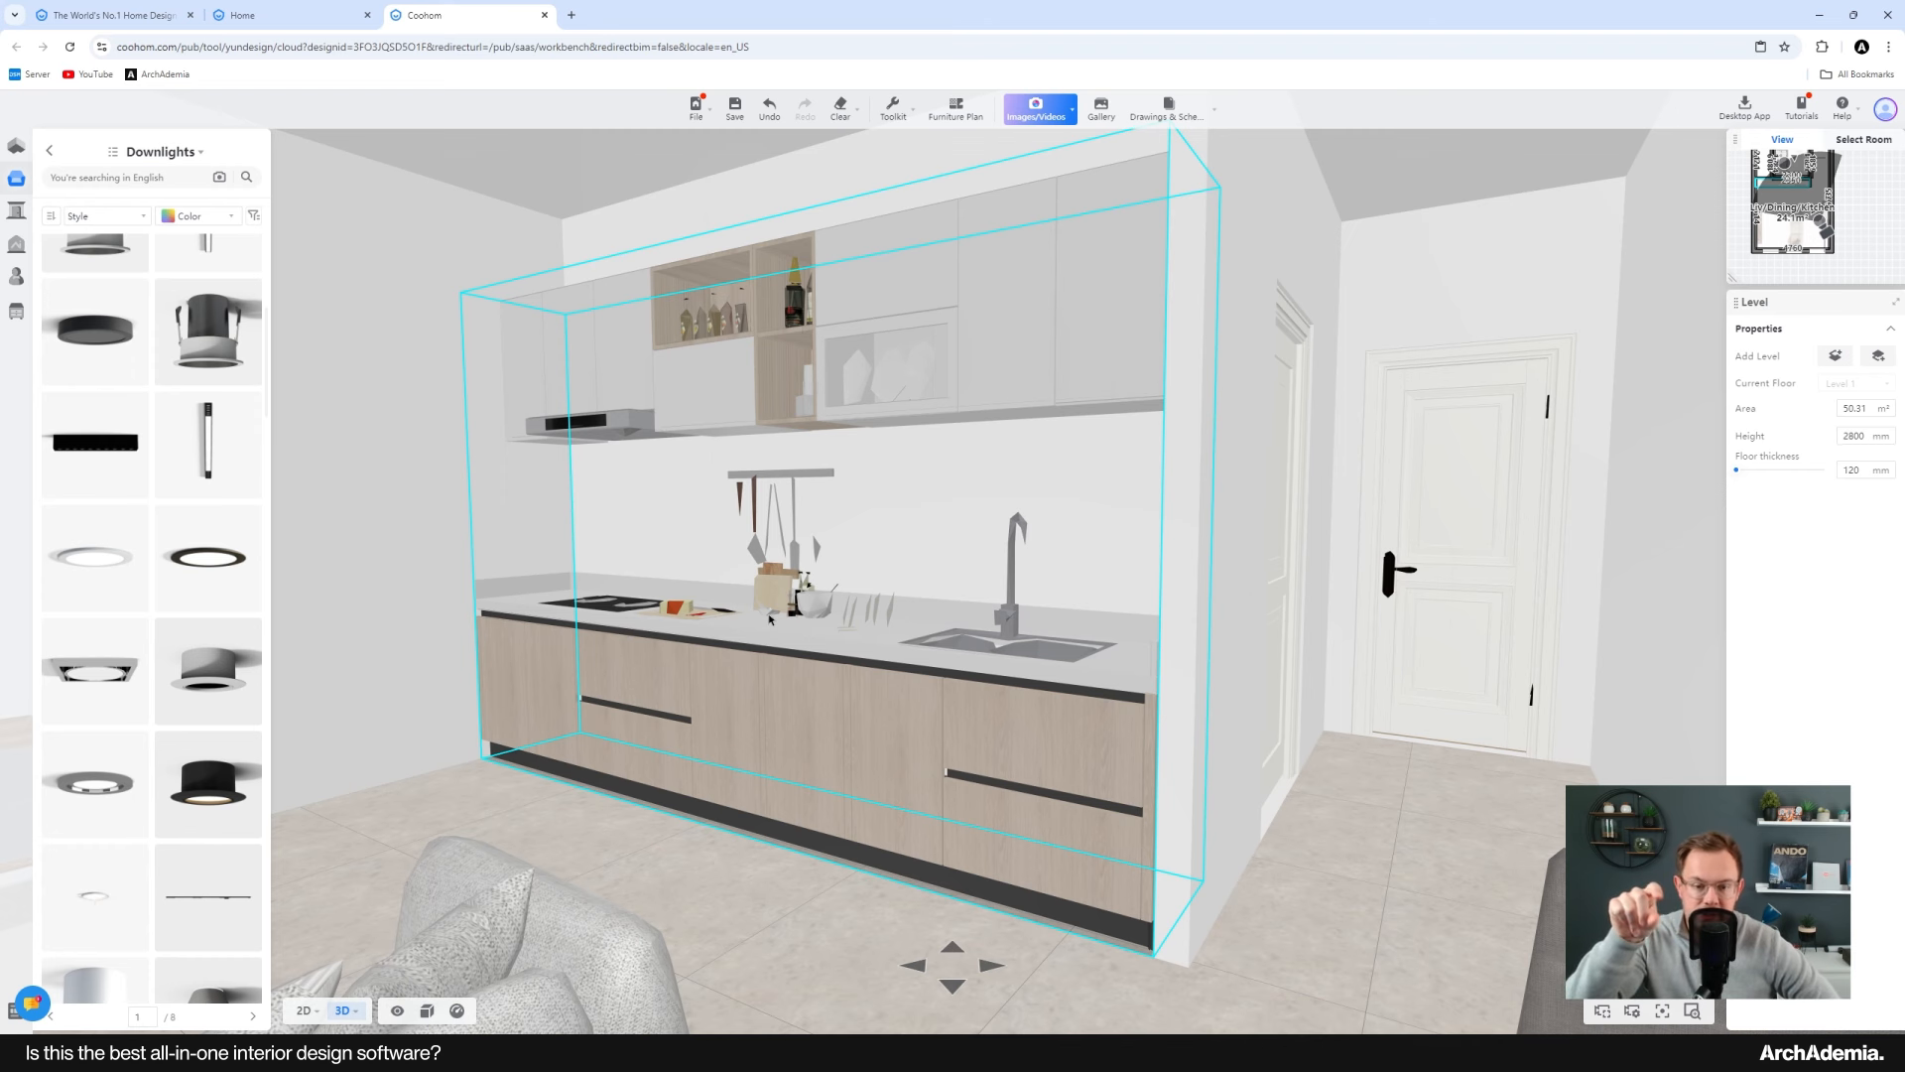
drag(779, 625, 1321, 662)
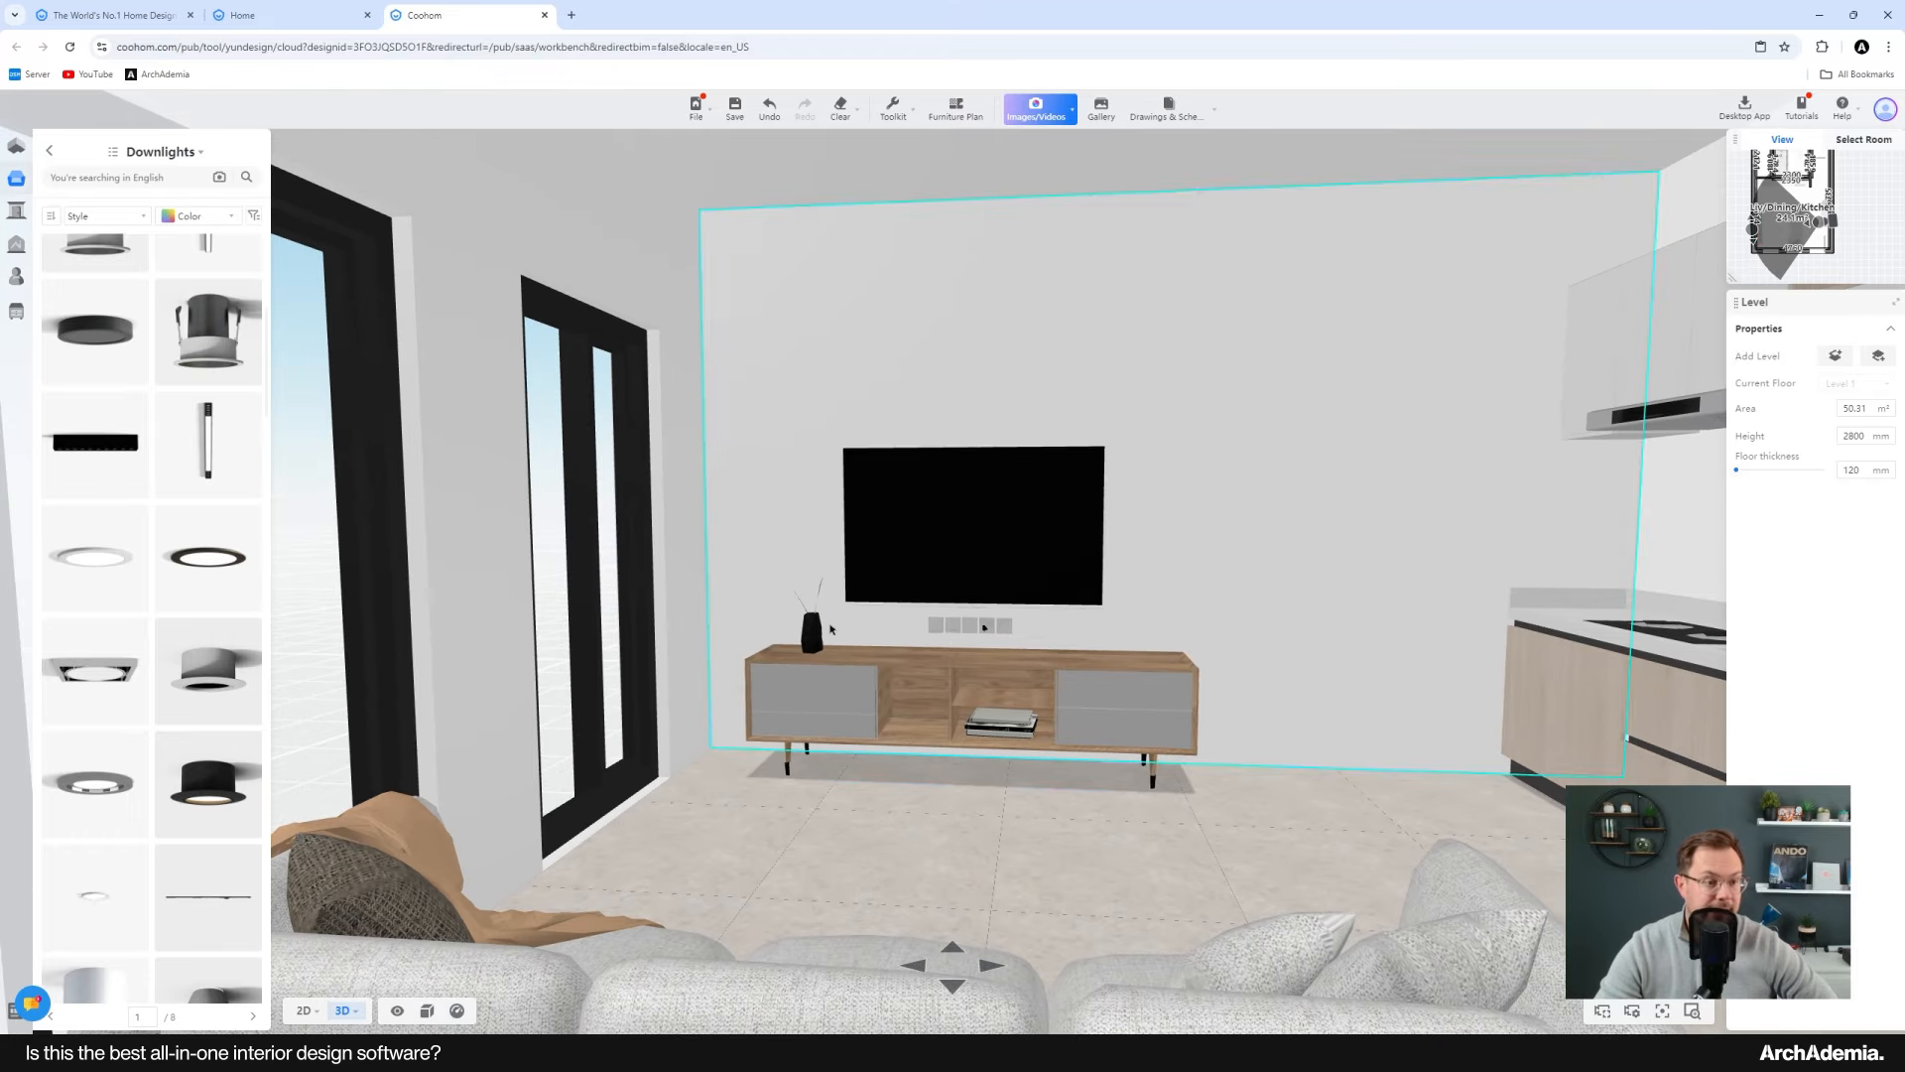
drag(967, 630, 308, 635)
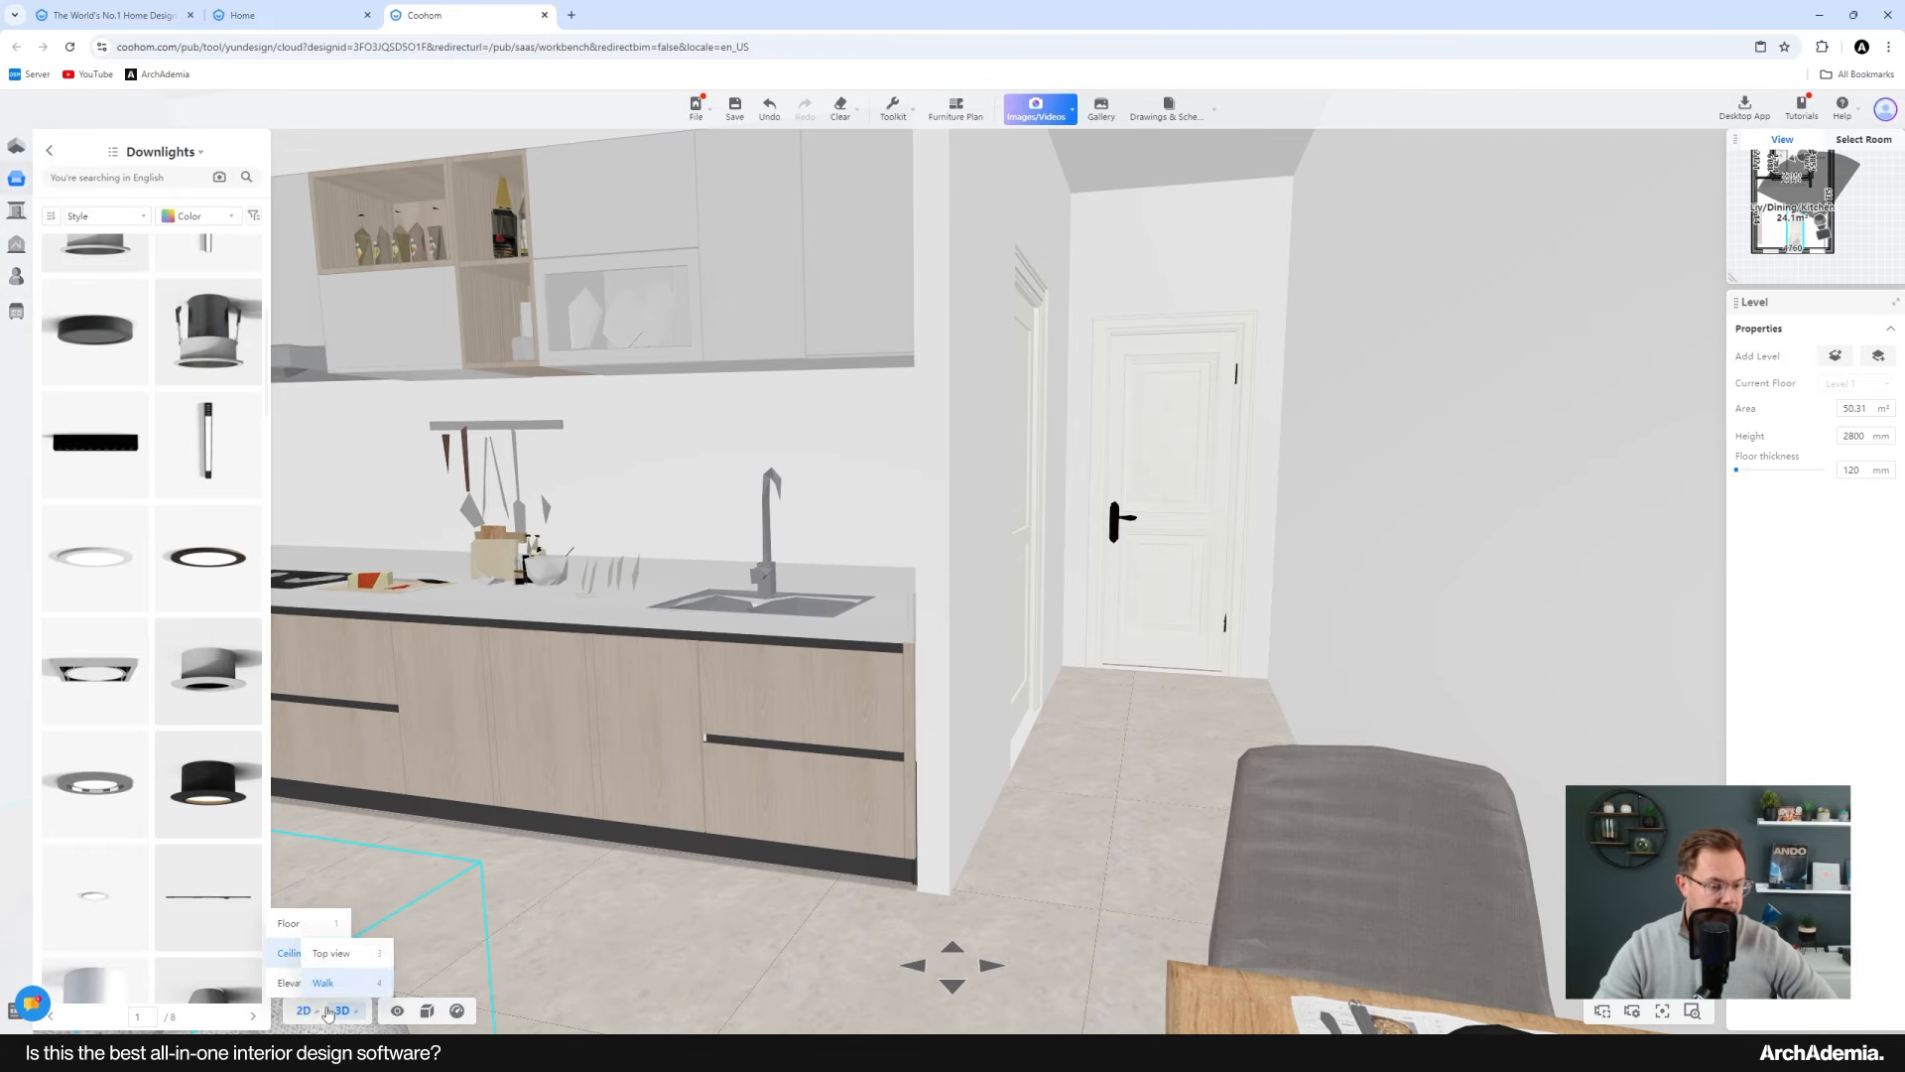
Step: Select the living area floor in the 2D floor plan and browse the library of replacement floor tiles
click(295, 923)
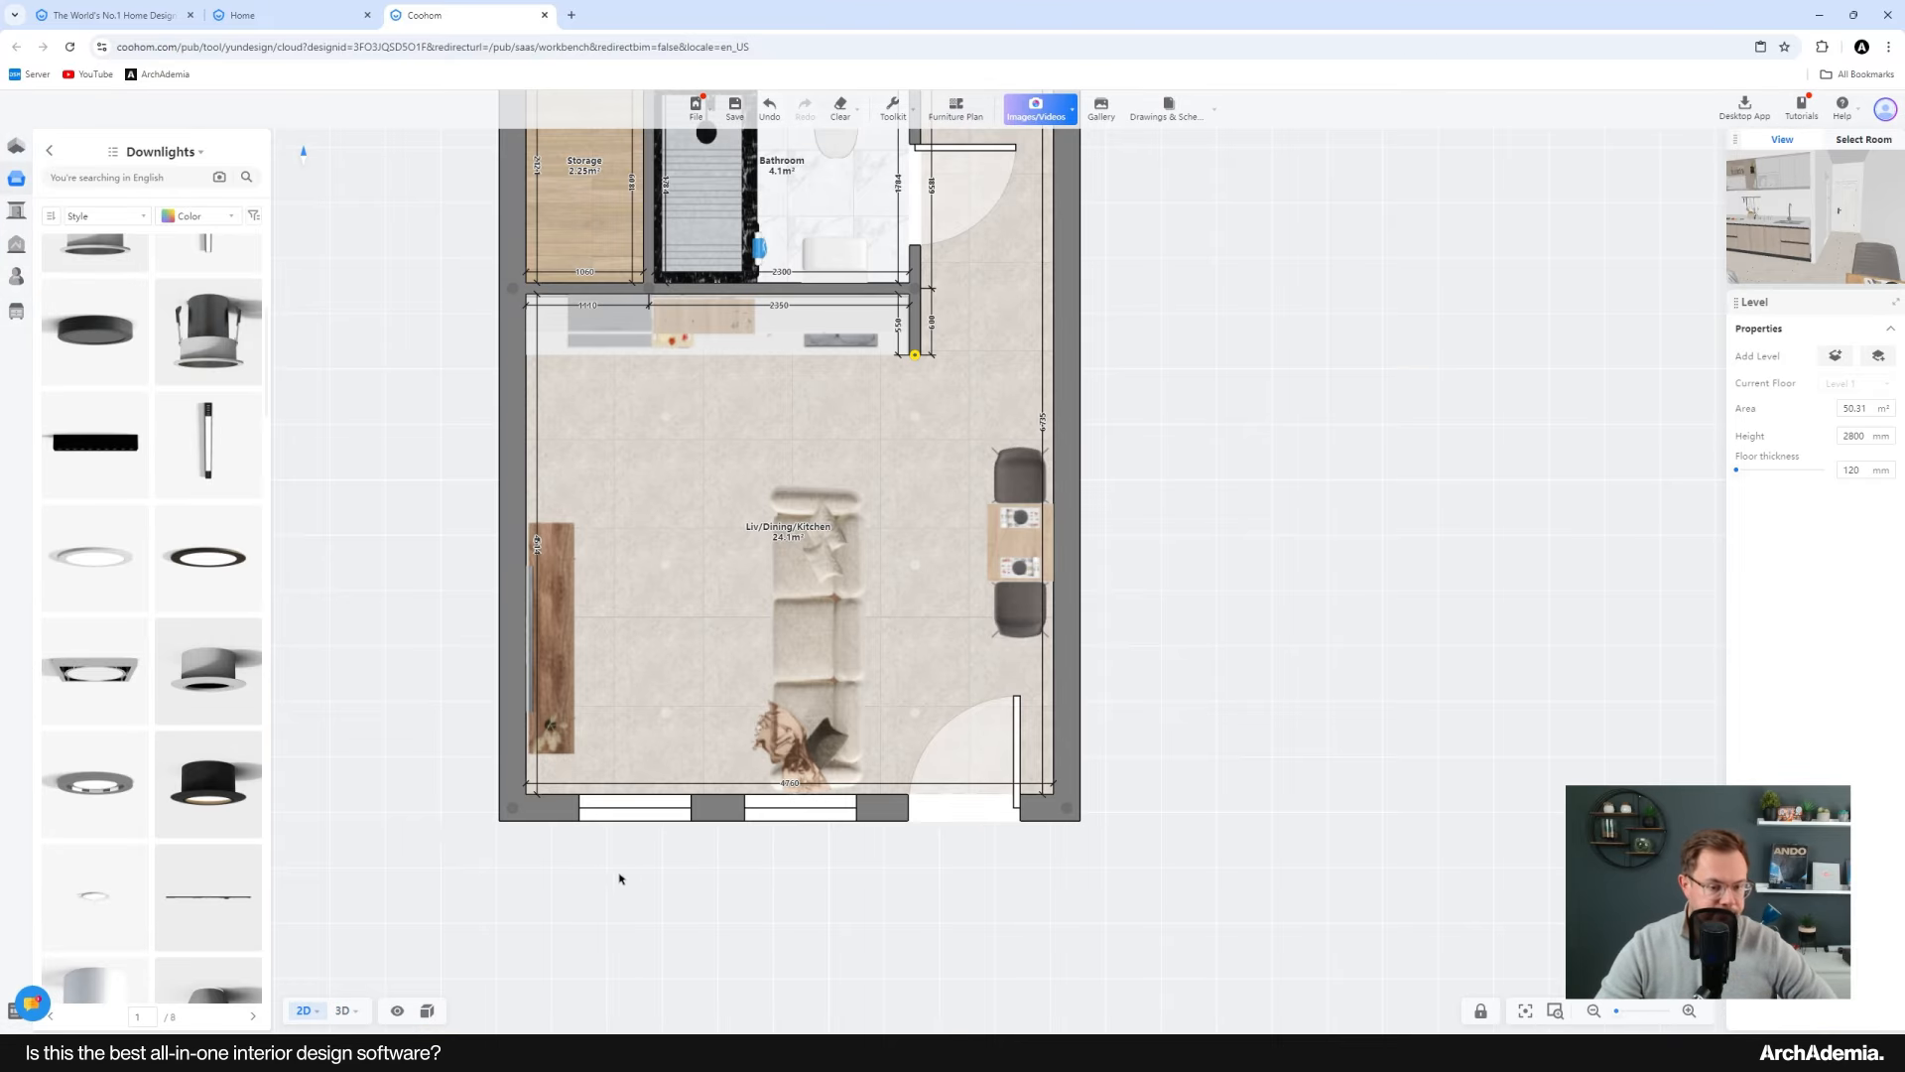
scroll(1217, 876, down, 5)
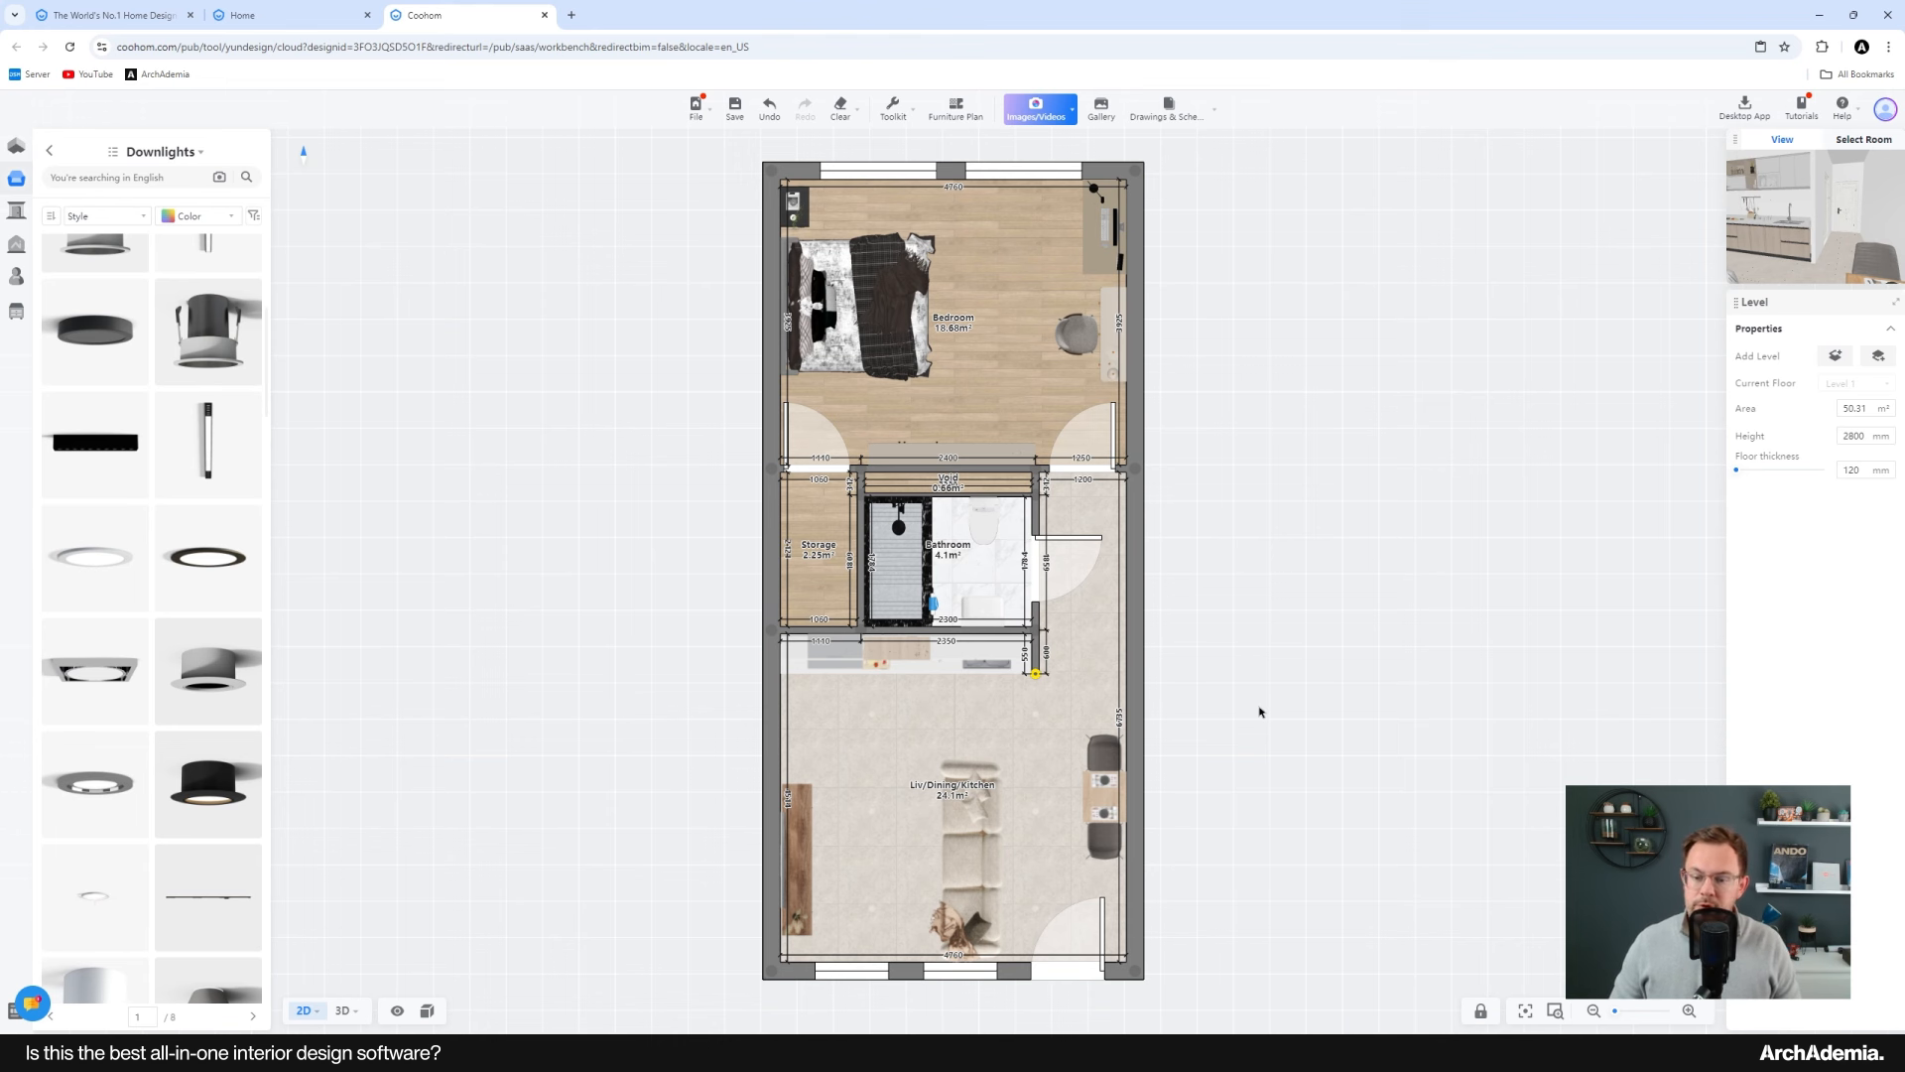
click(851, 725)
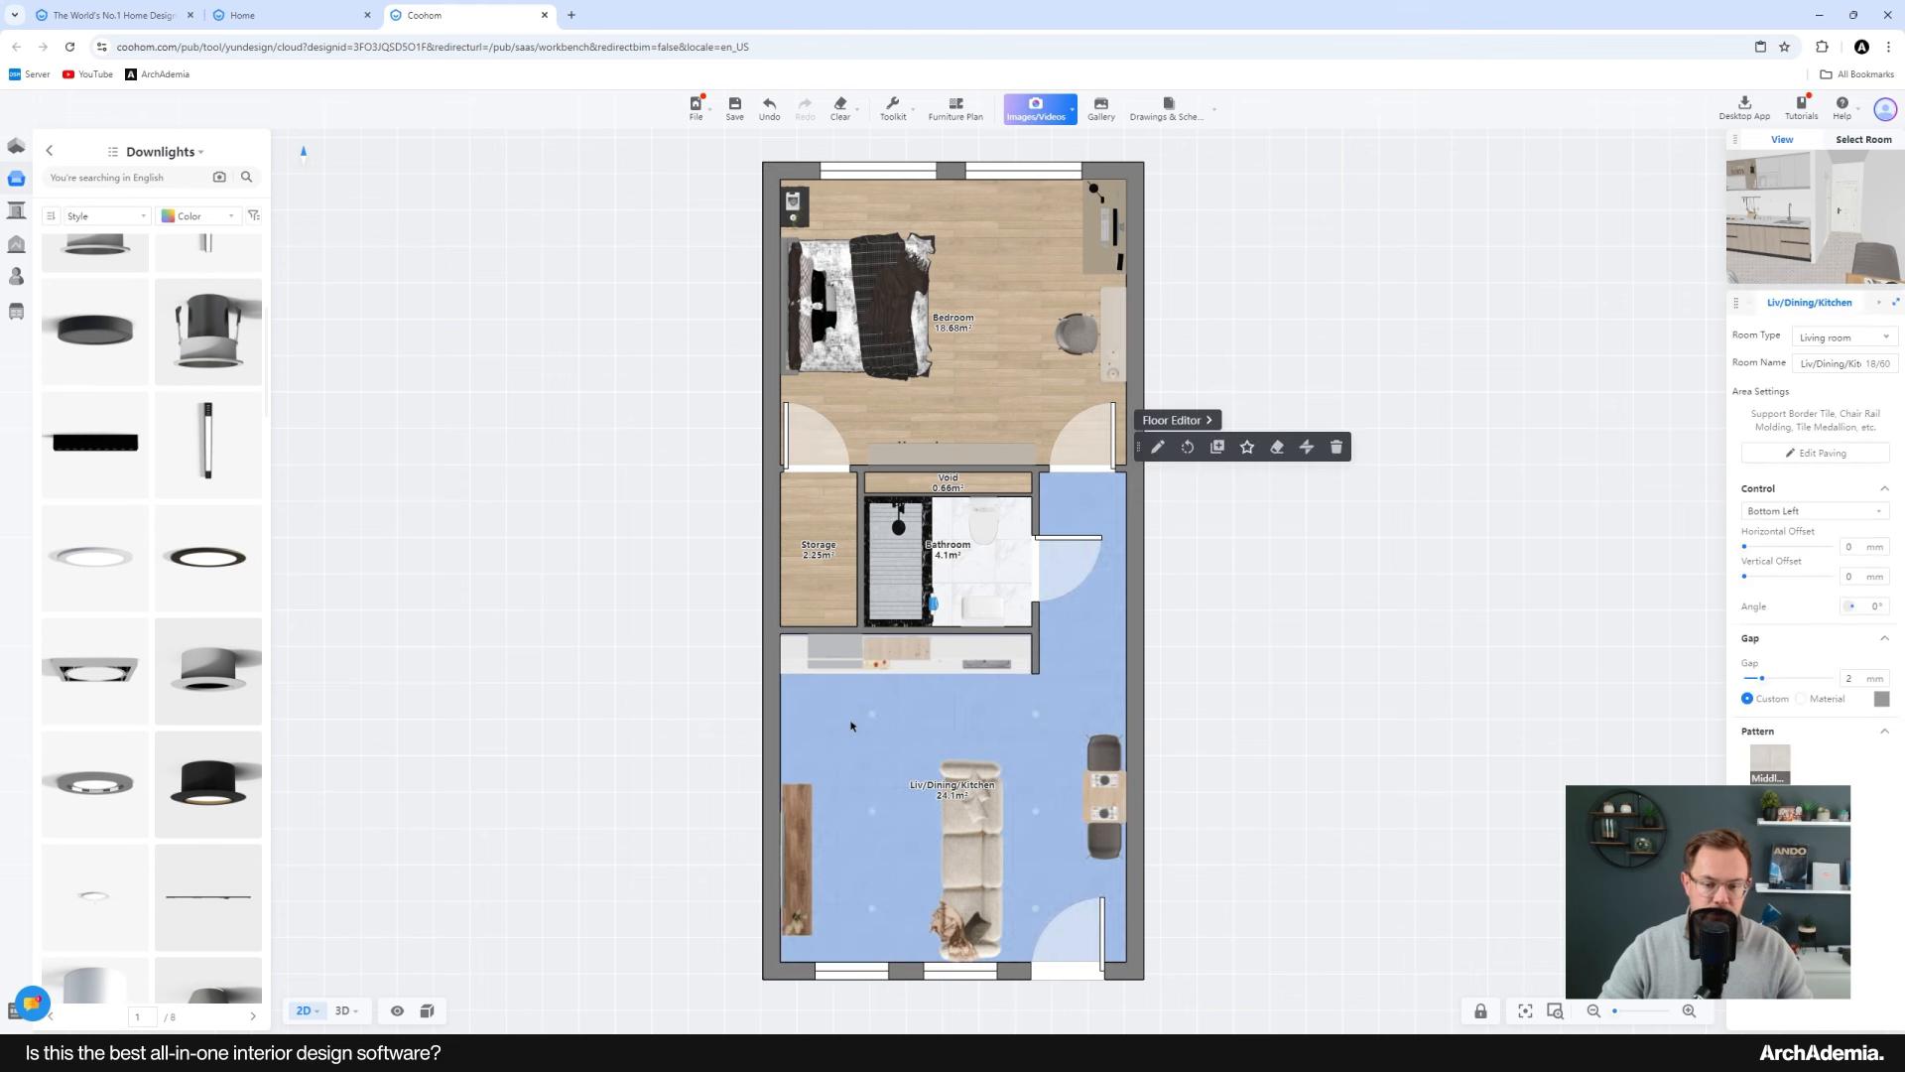
click(978, 735)
click(936, 711)
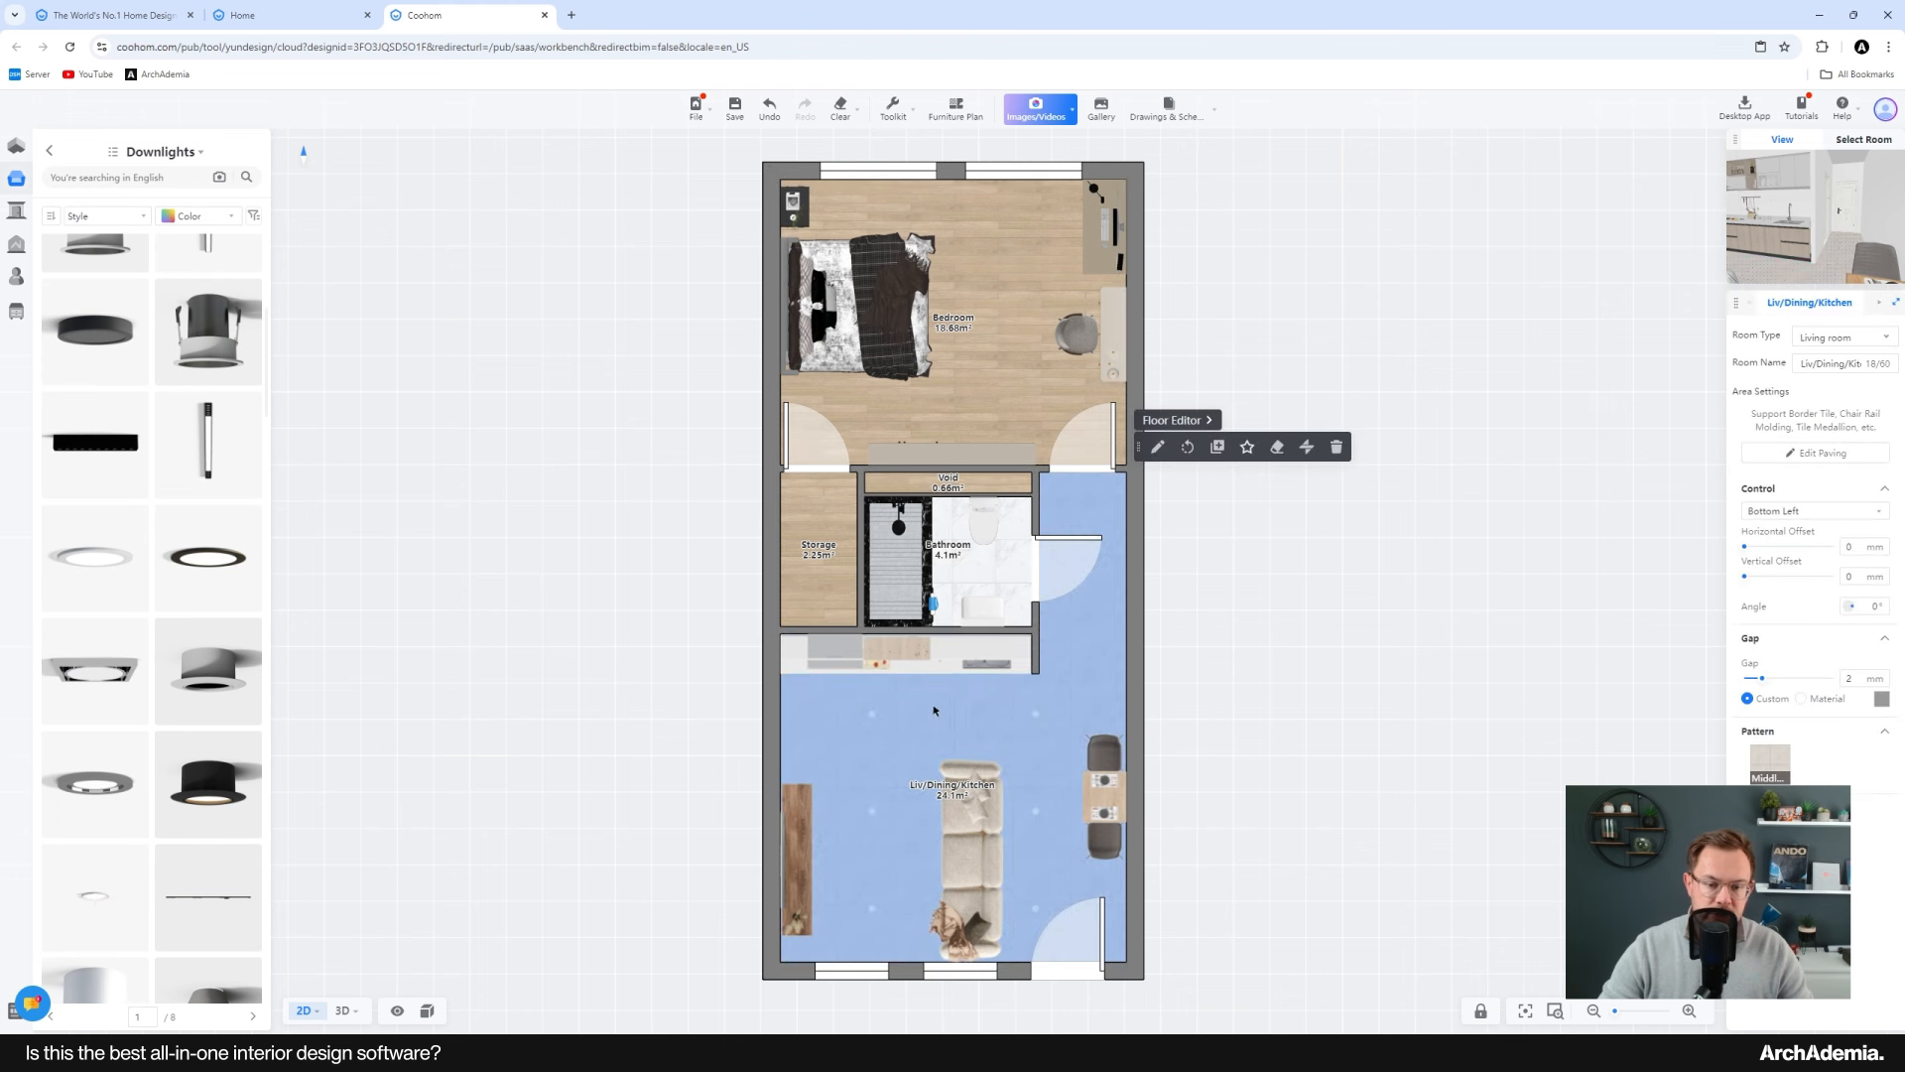
click(834, 588)
click(1006, 385)
click(1062, 685)
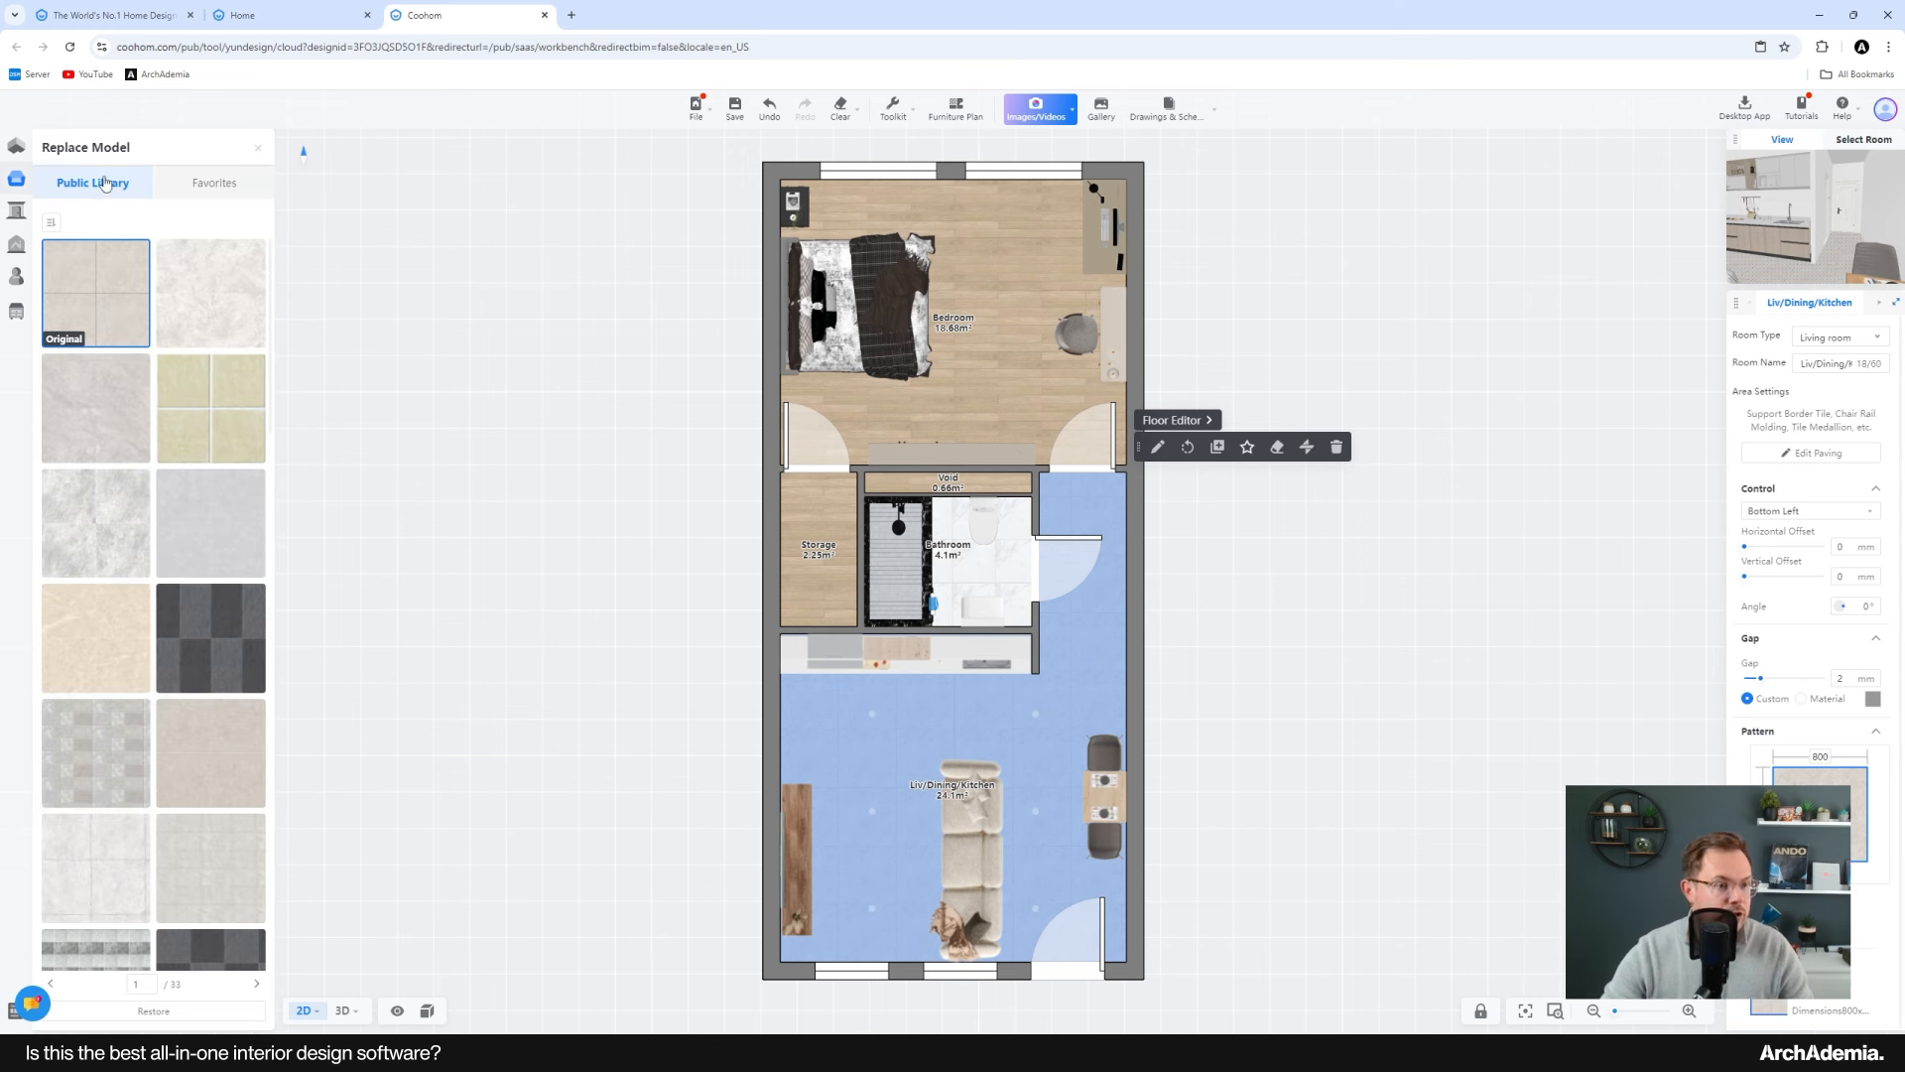
scroll(157, 639, down, 6)
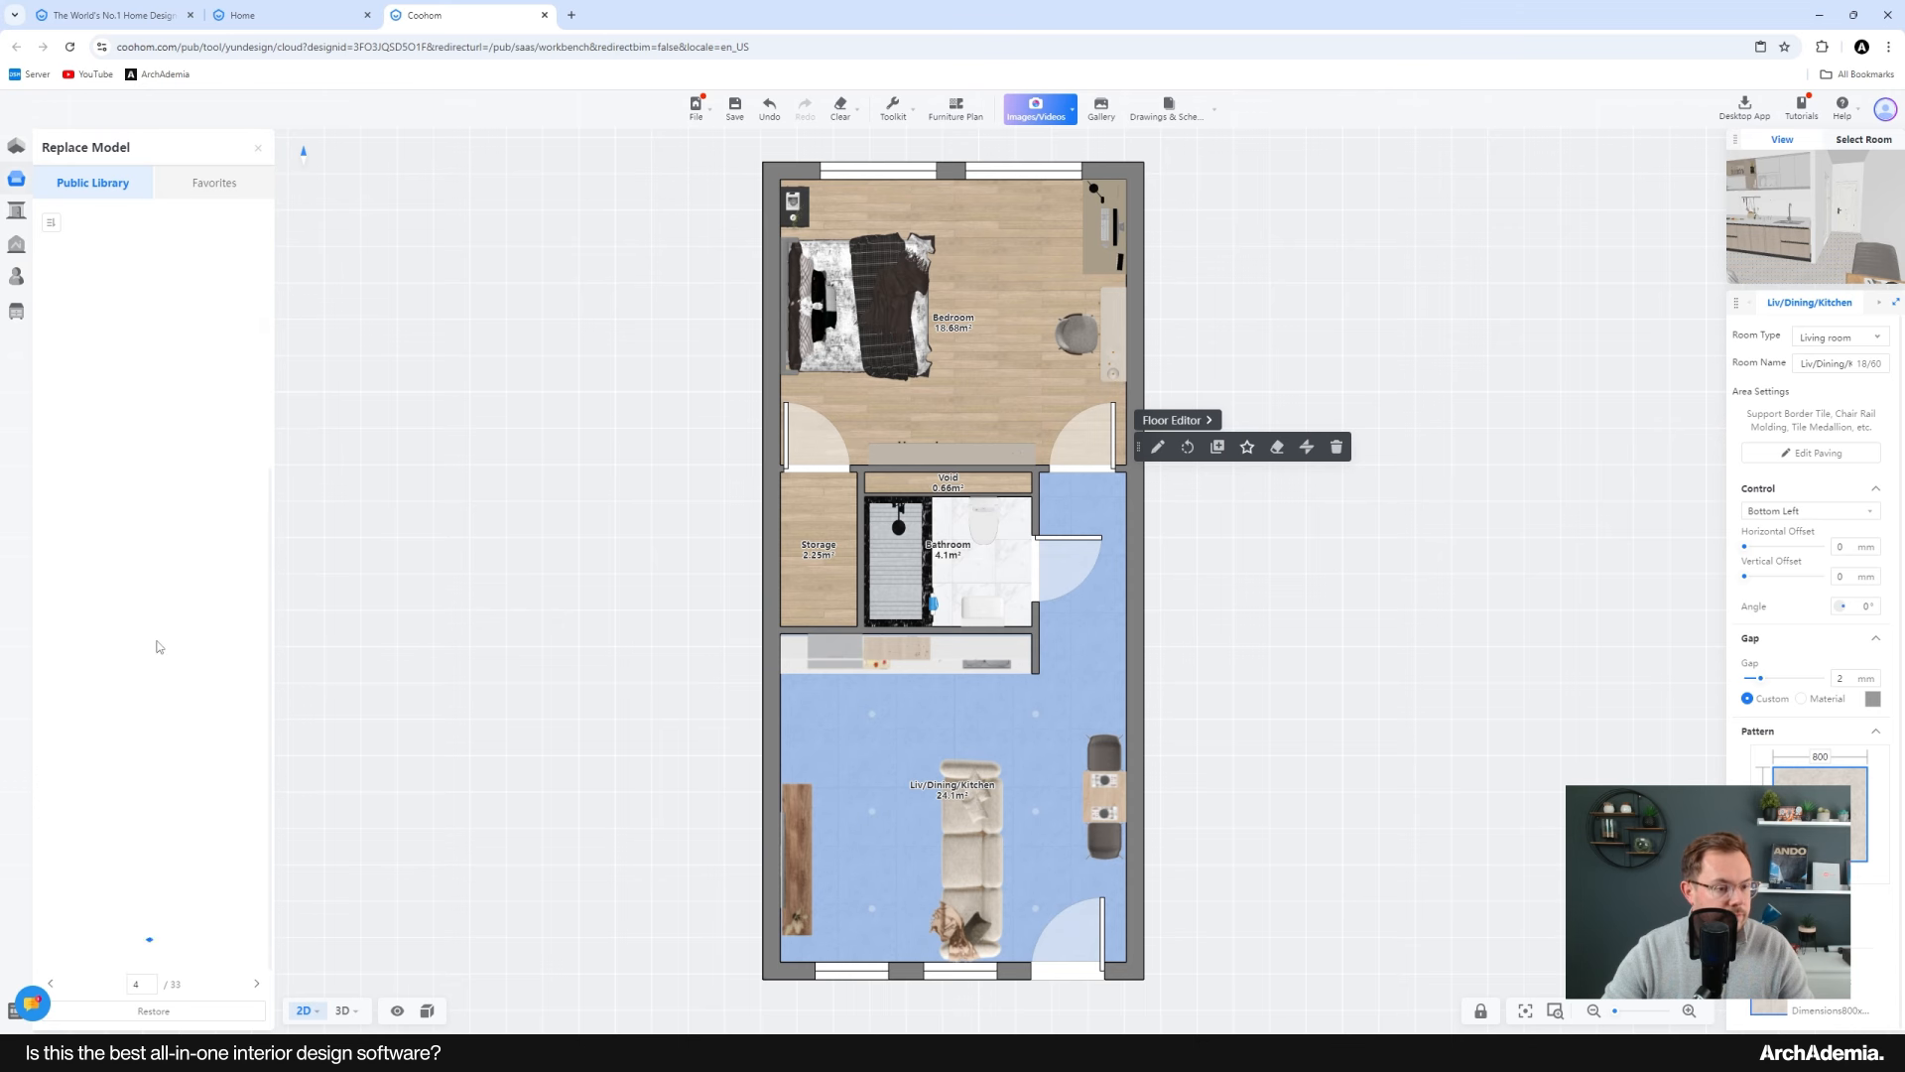
scroll(156, 643, up, 3)
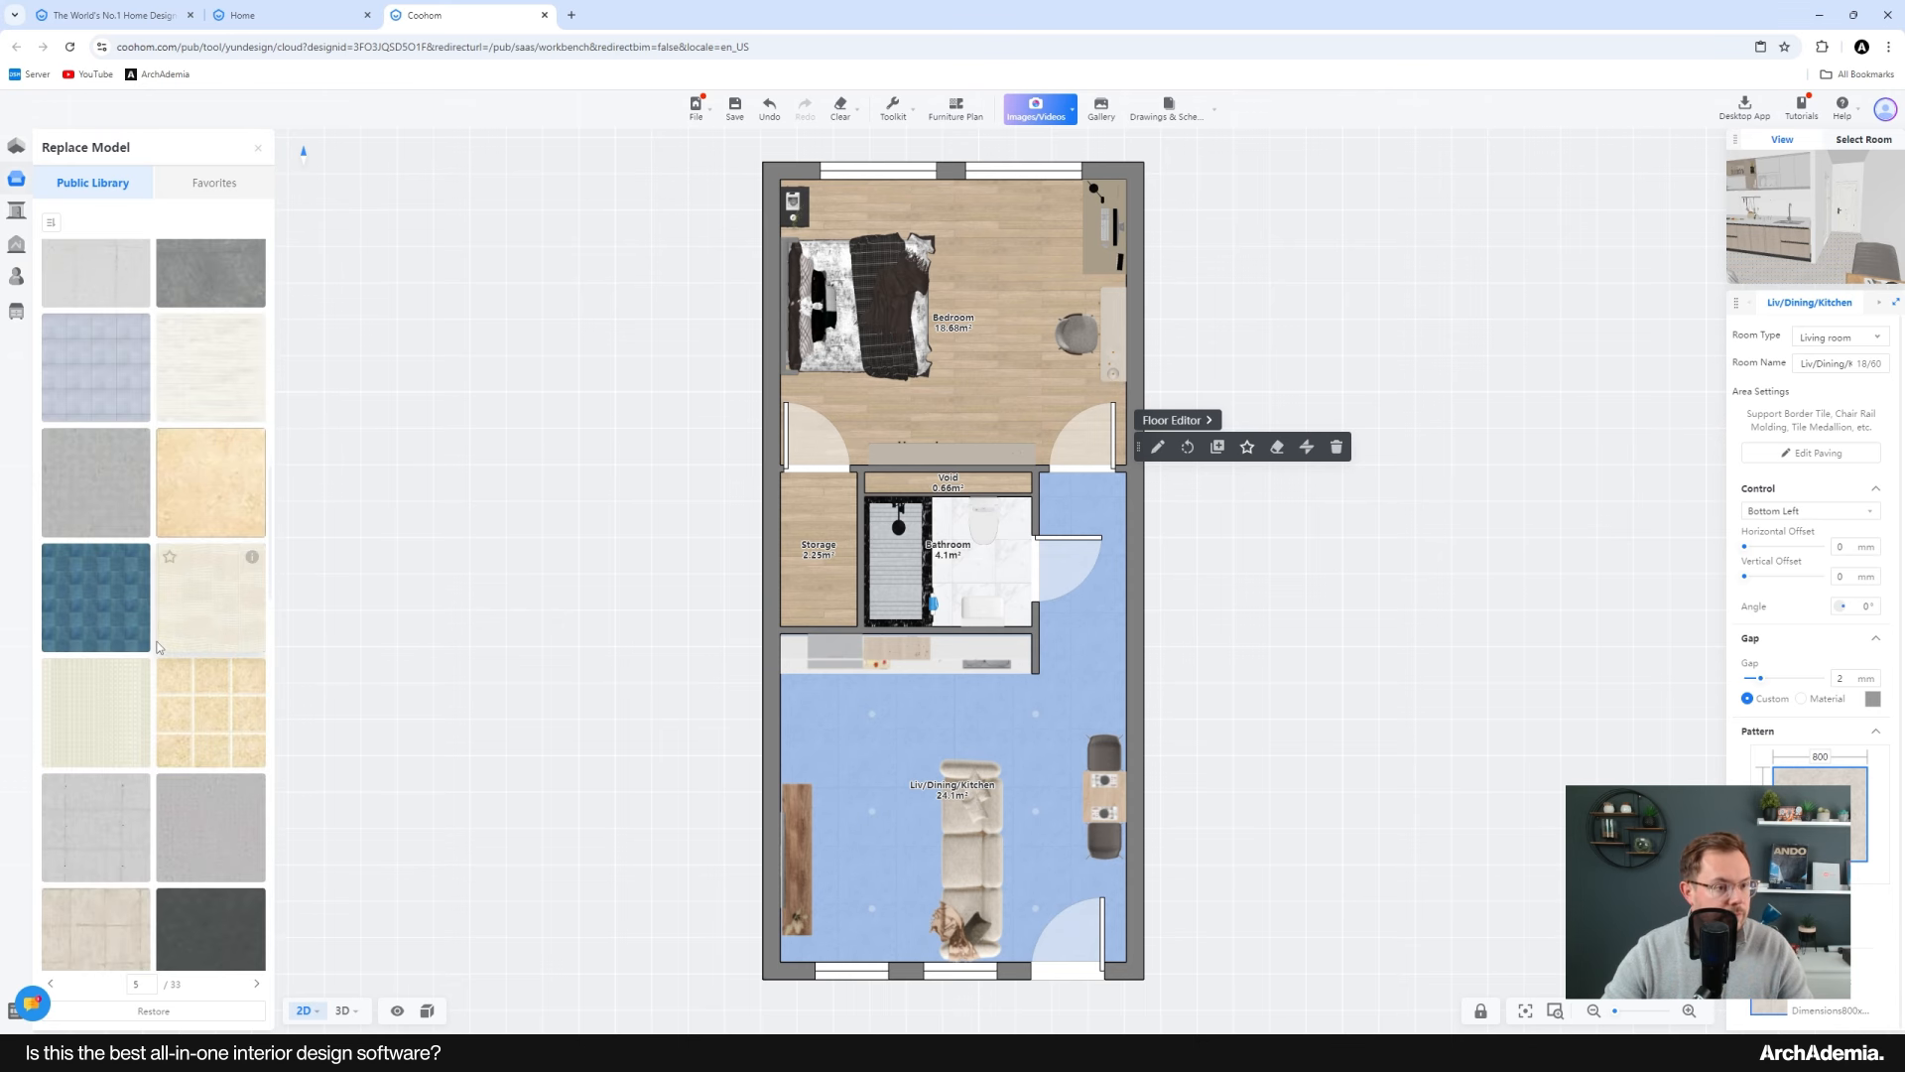
scroll(164, 585, down, 5)
scroll(170, 546, down, 5)
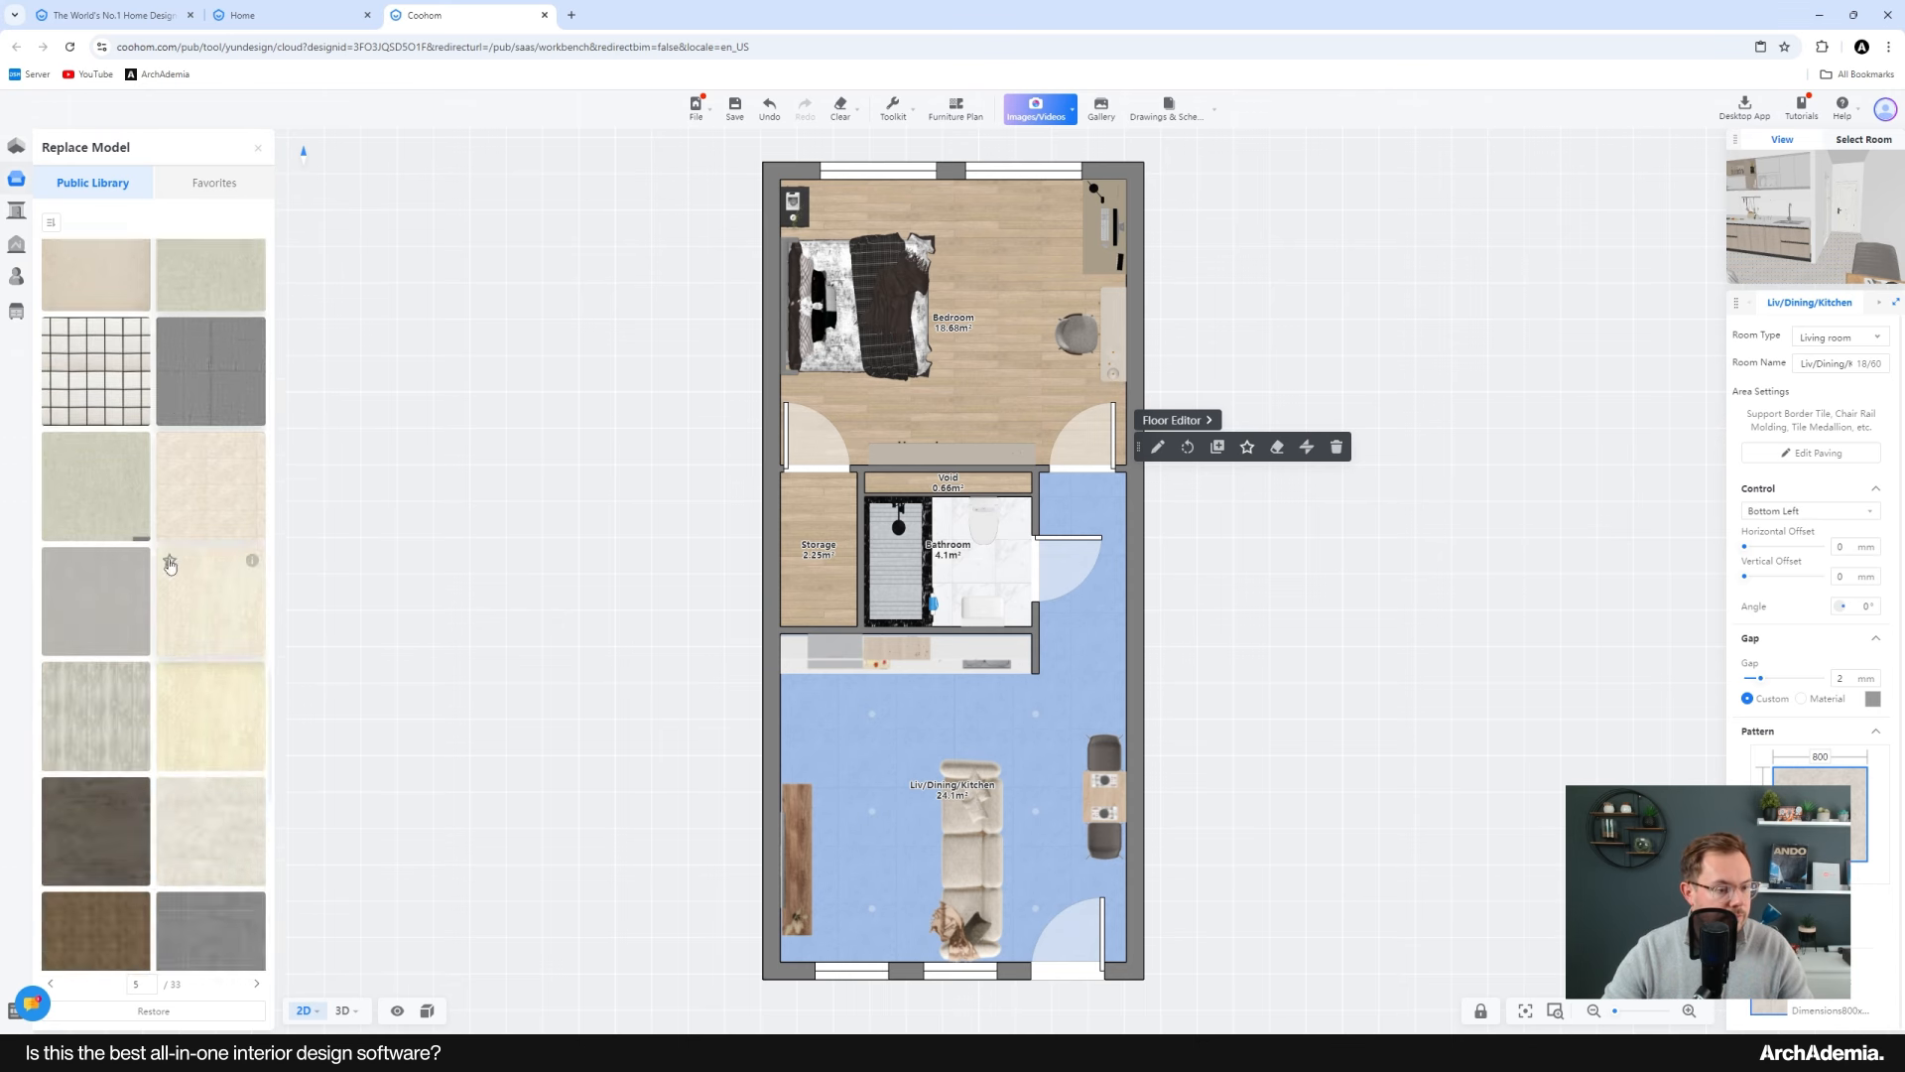
scroll(169, 575, down, 10)
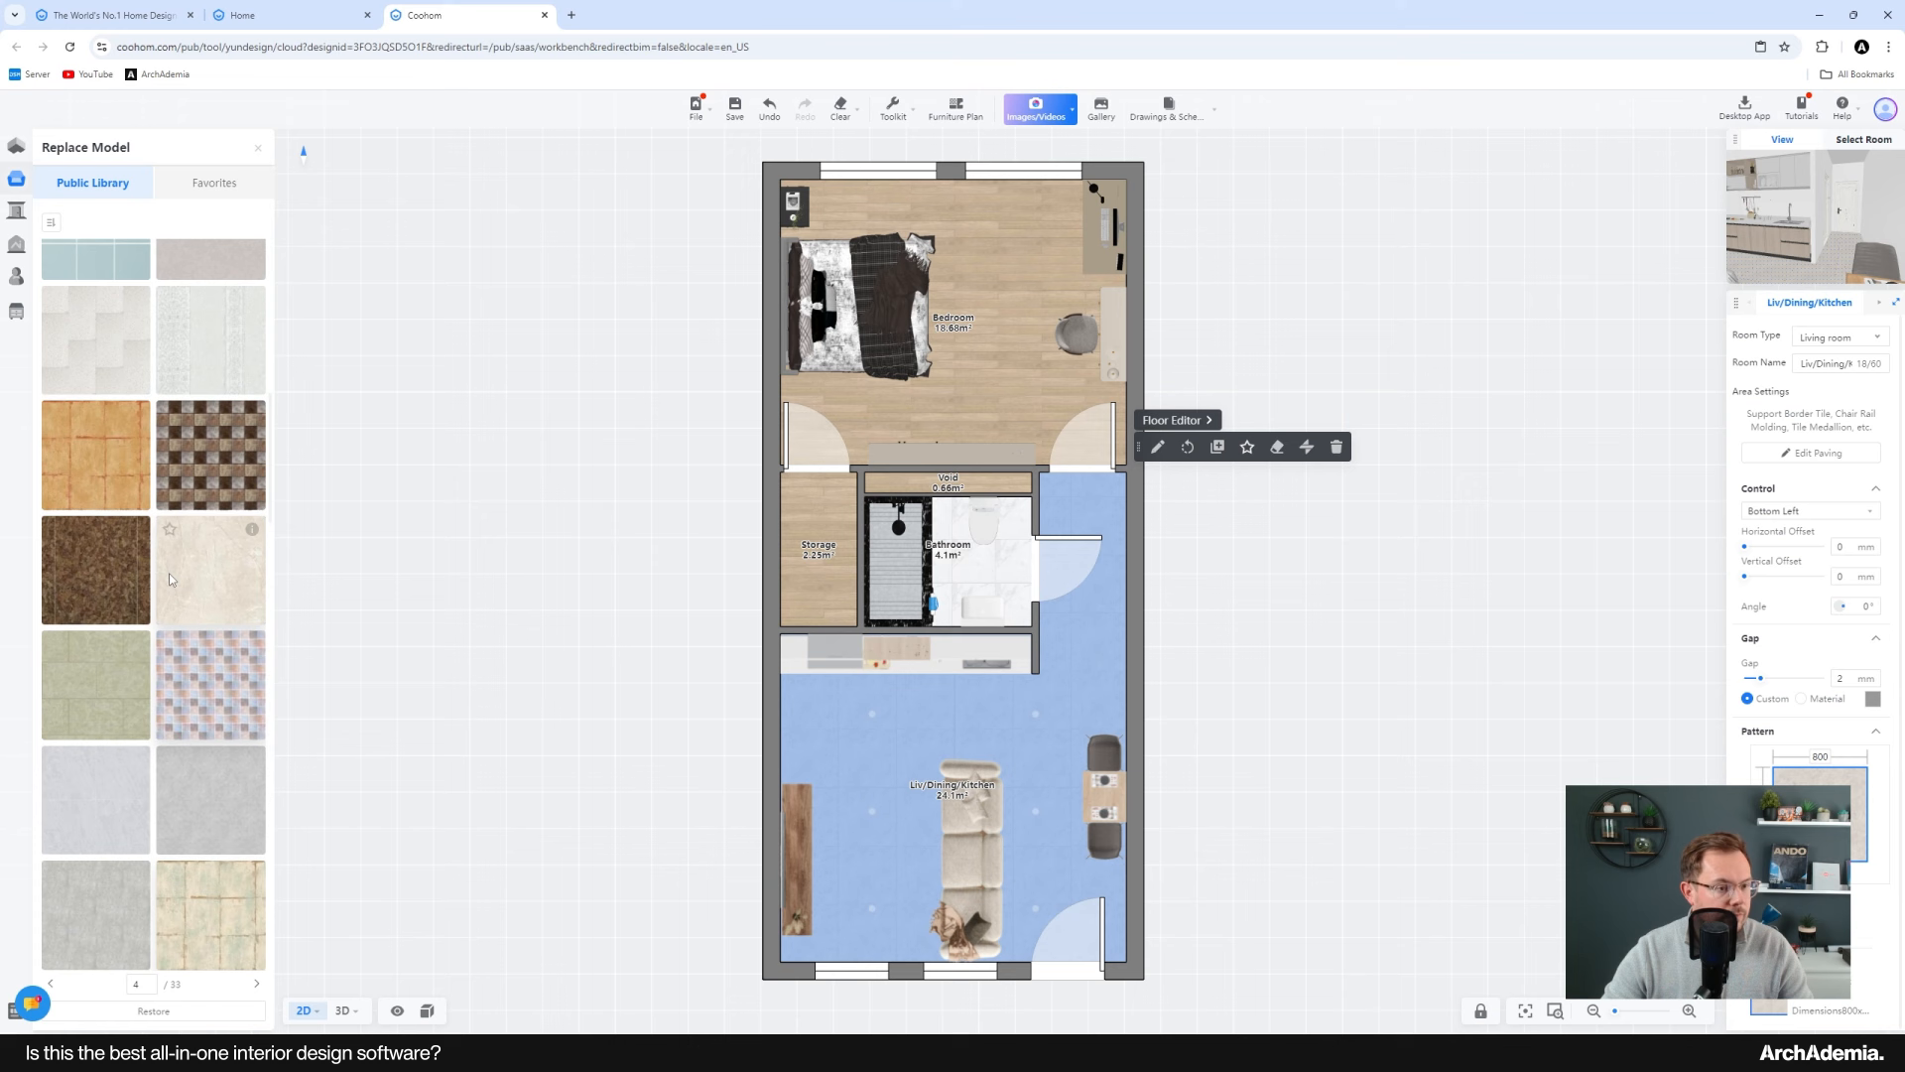
click(426, 477)
Step: Open the Material & Component floor editor and select the living area's floor
mouse_move(20, 221)
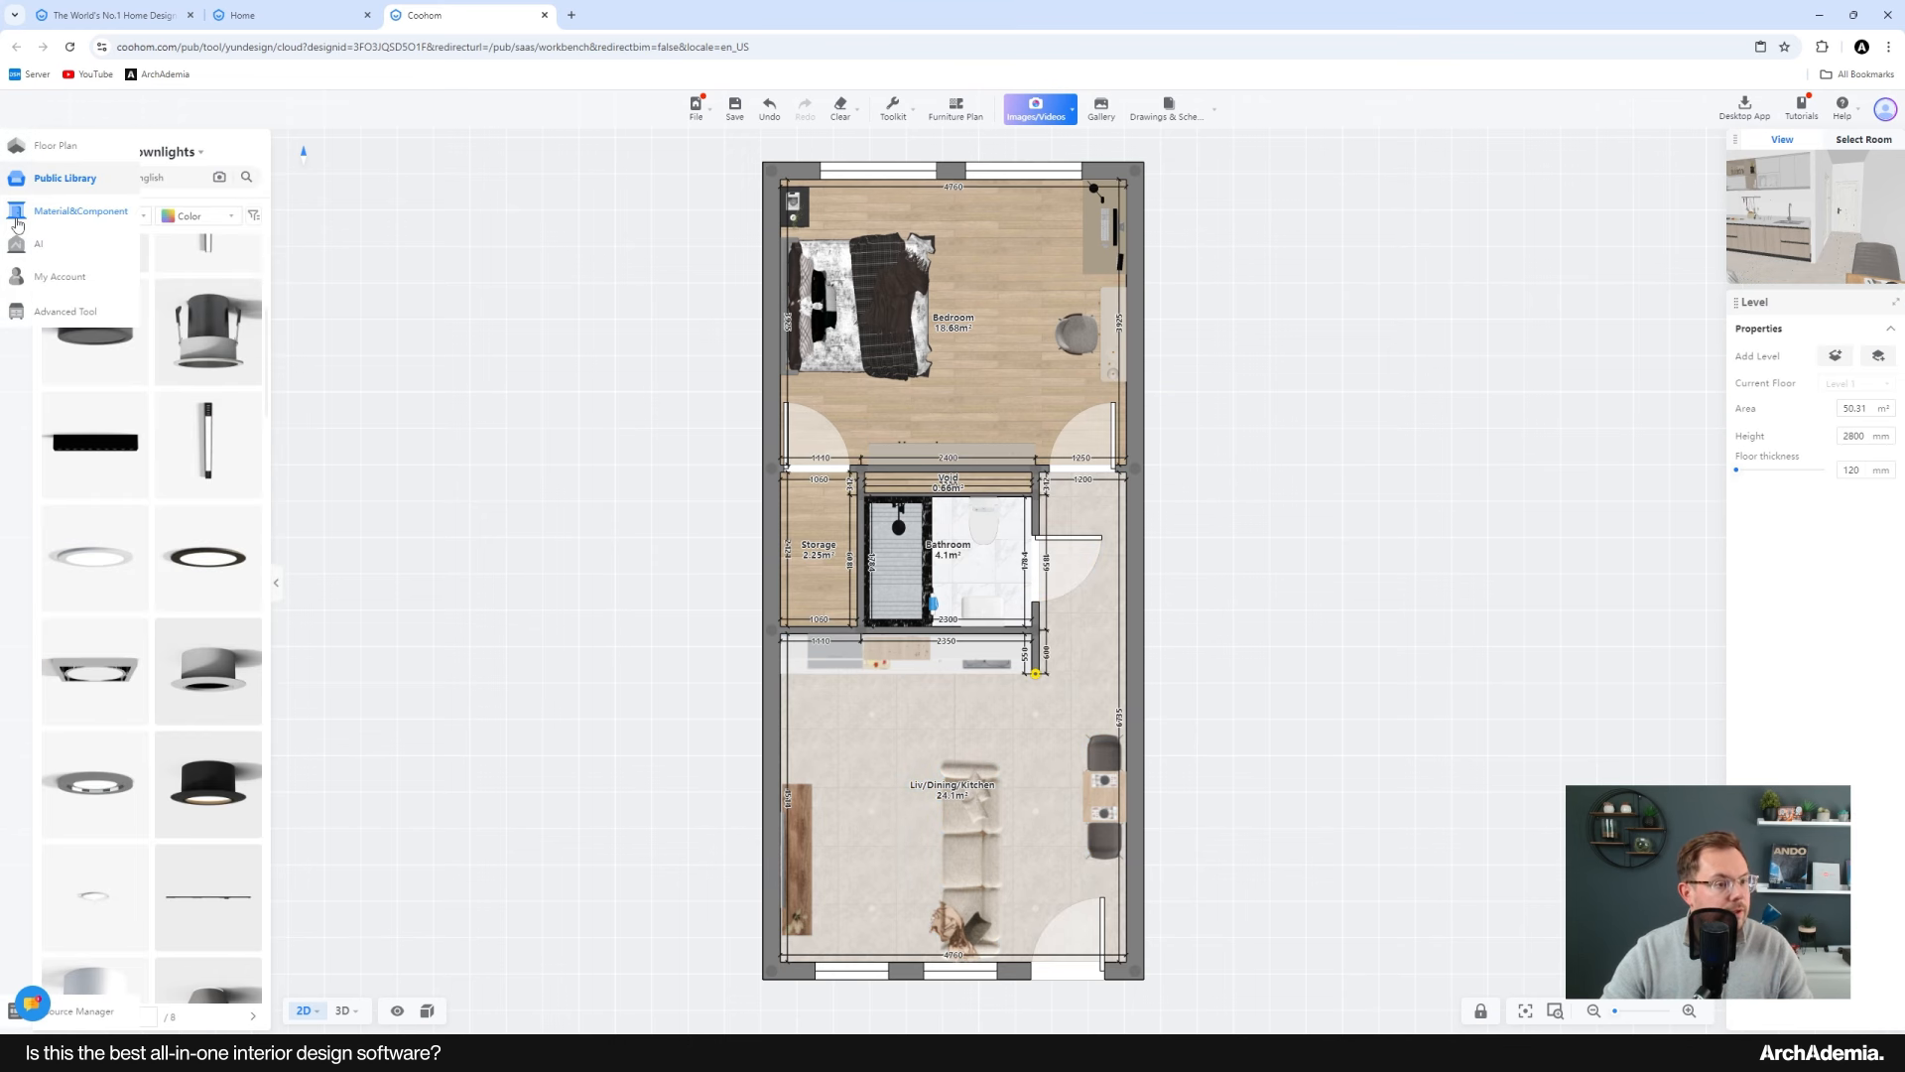
click(65, 214)
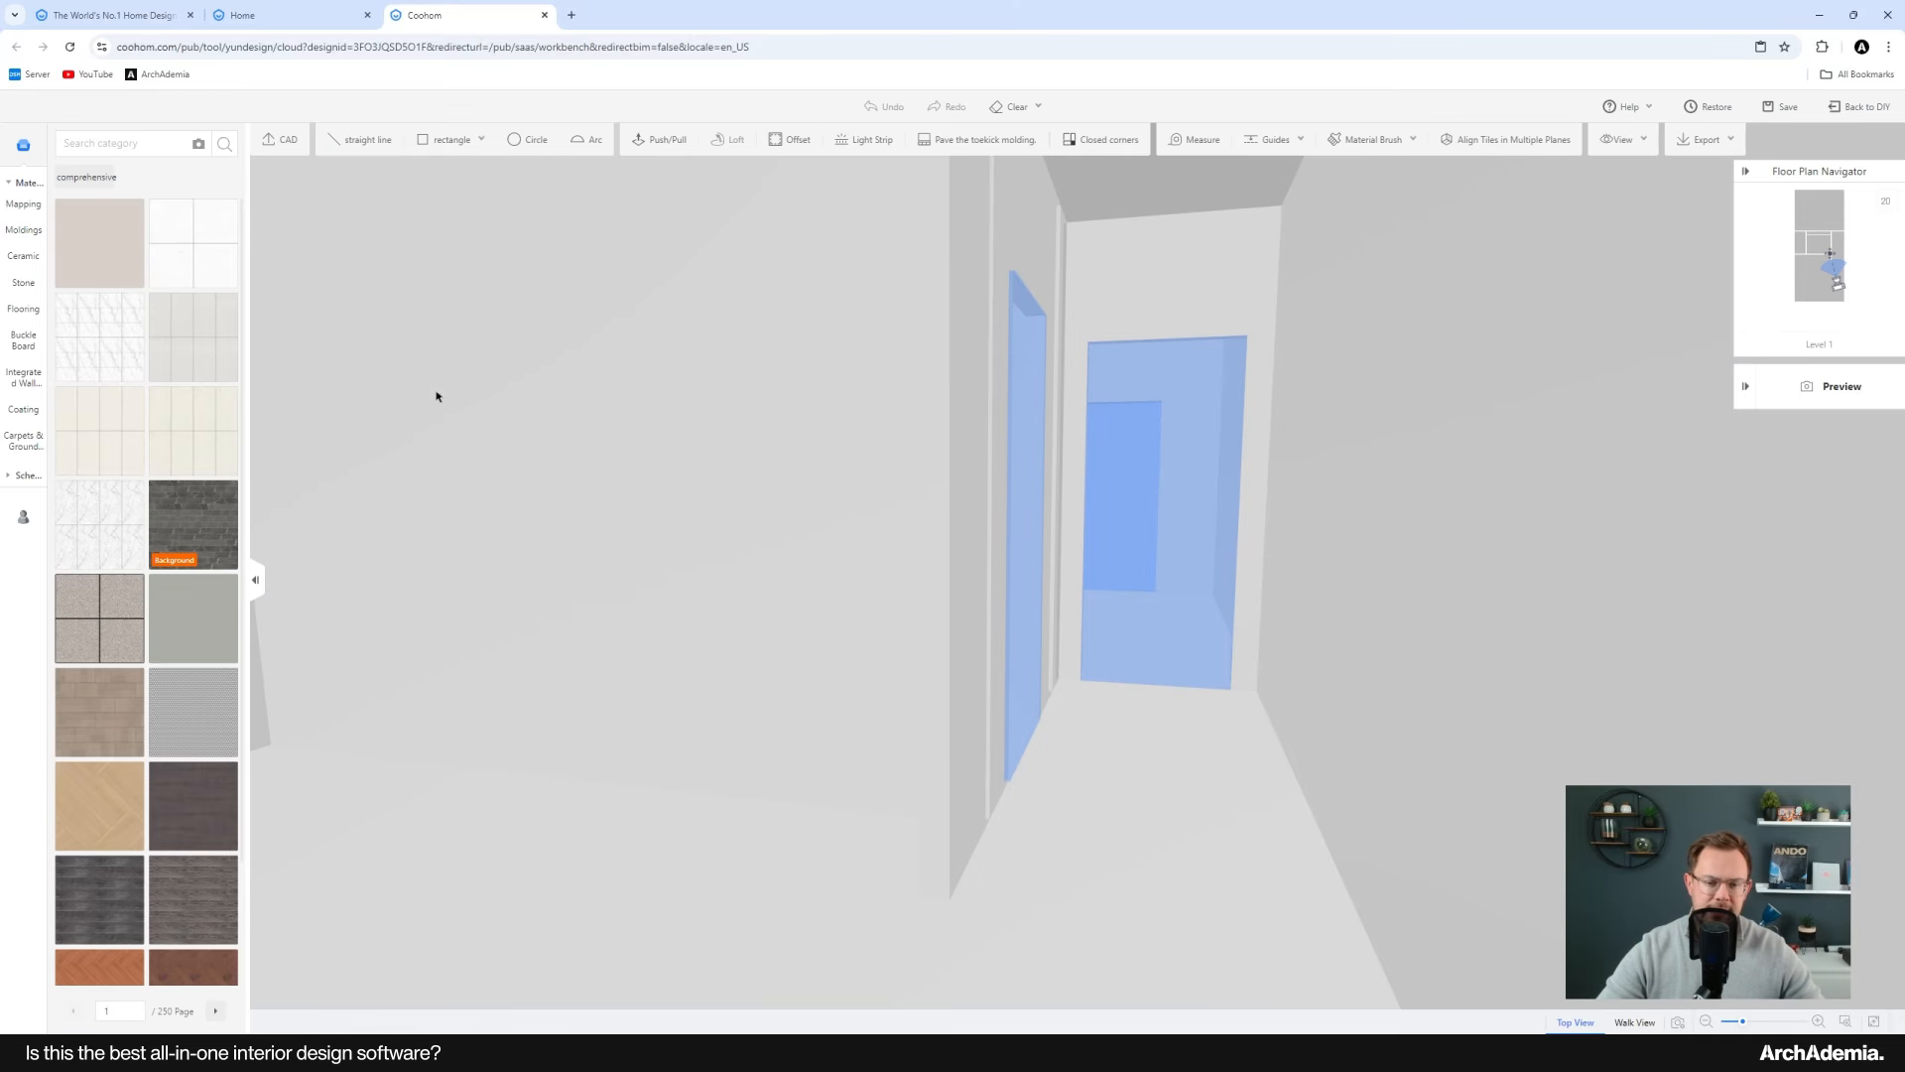
drag(779, 886, 964, 820)
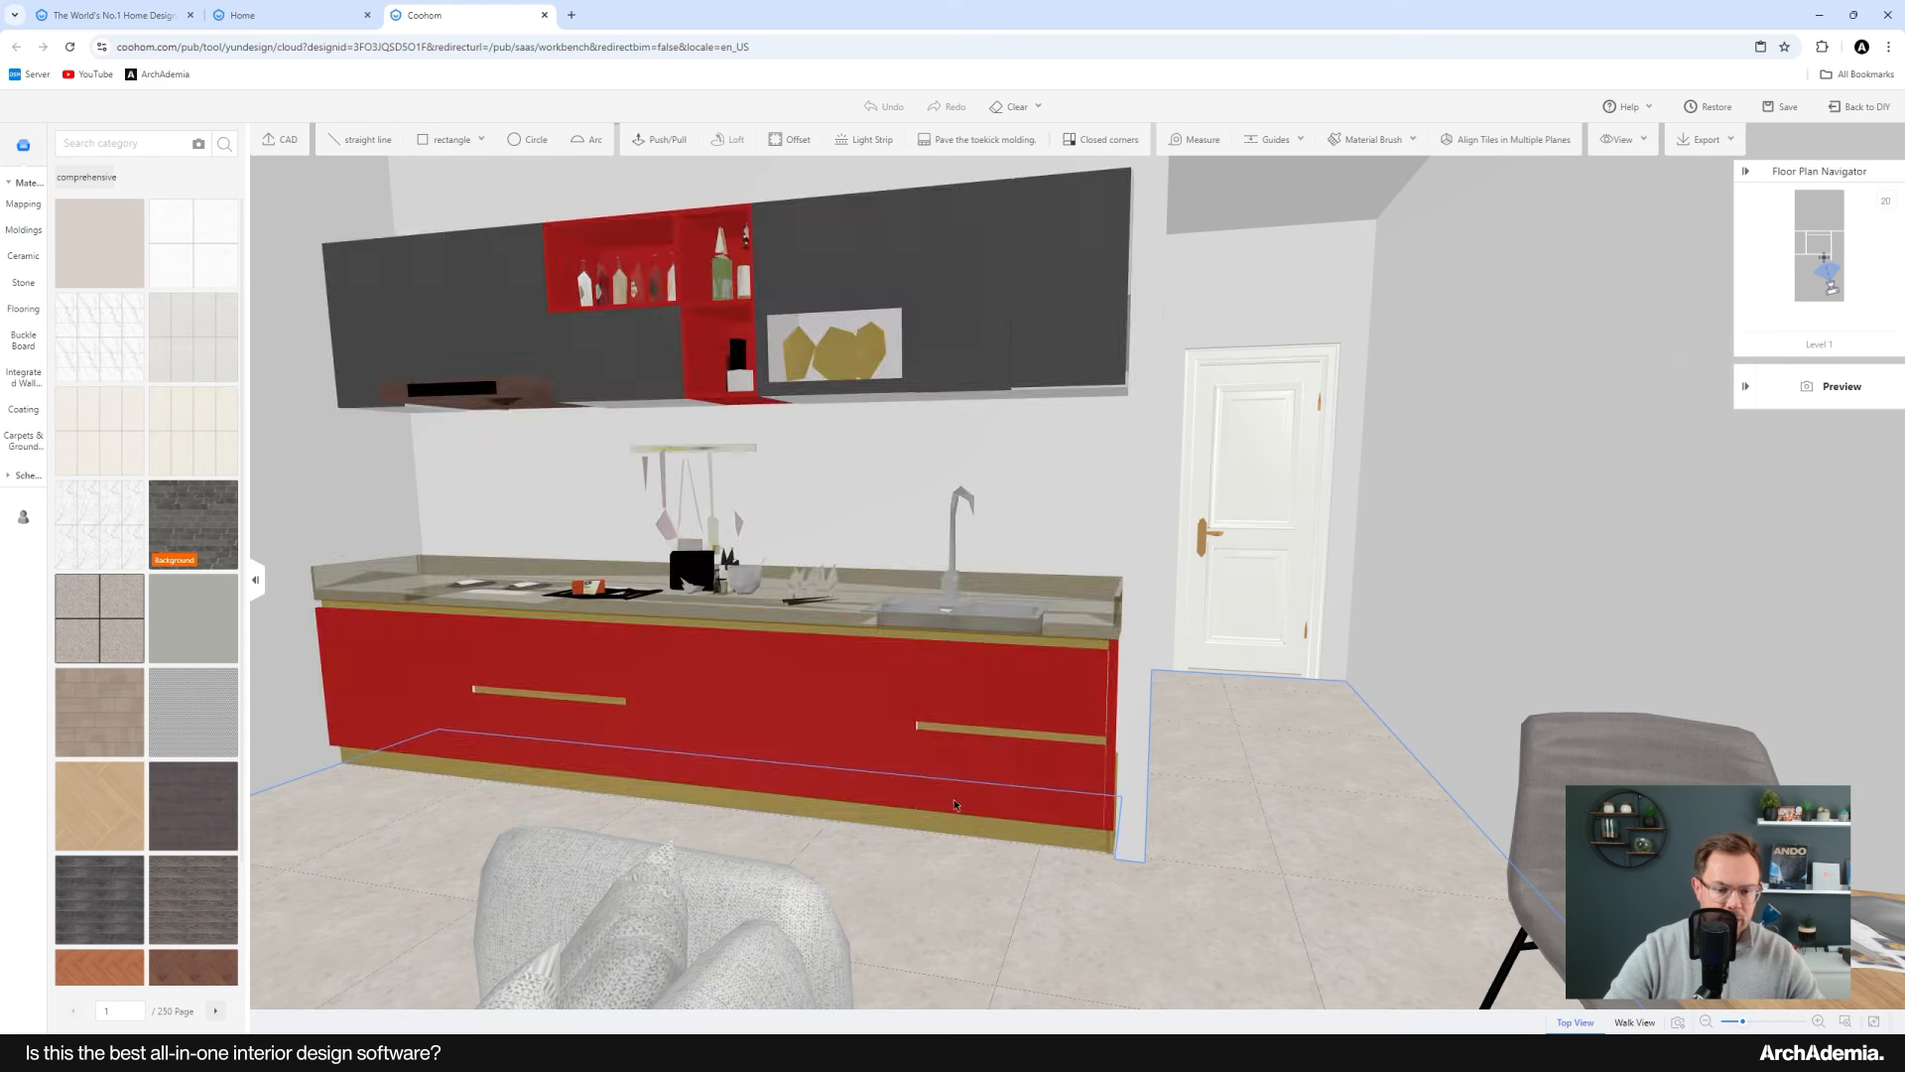
click(915, 890)
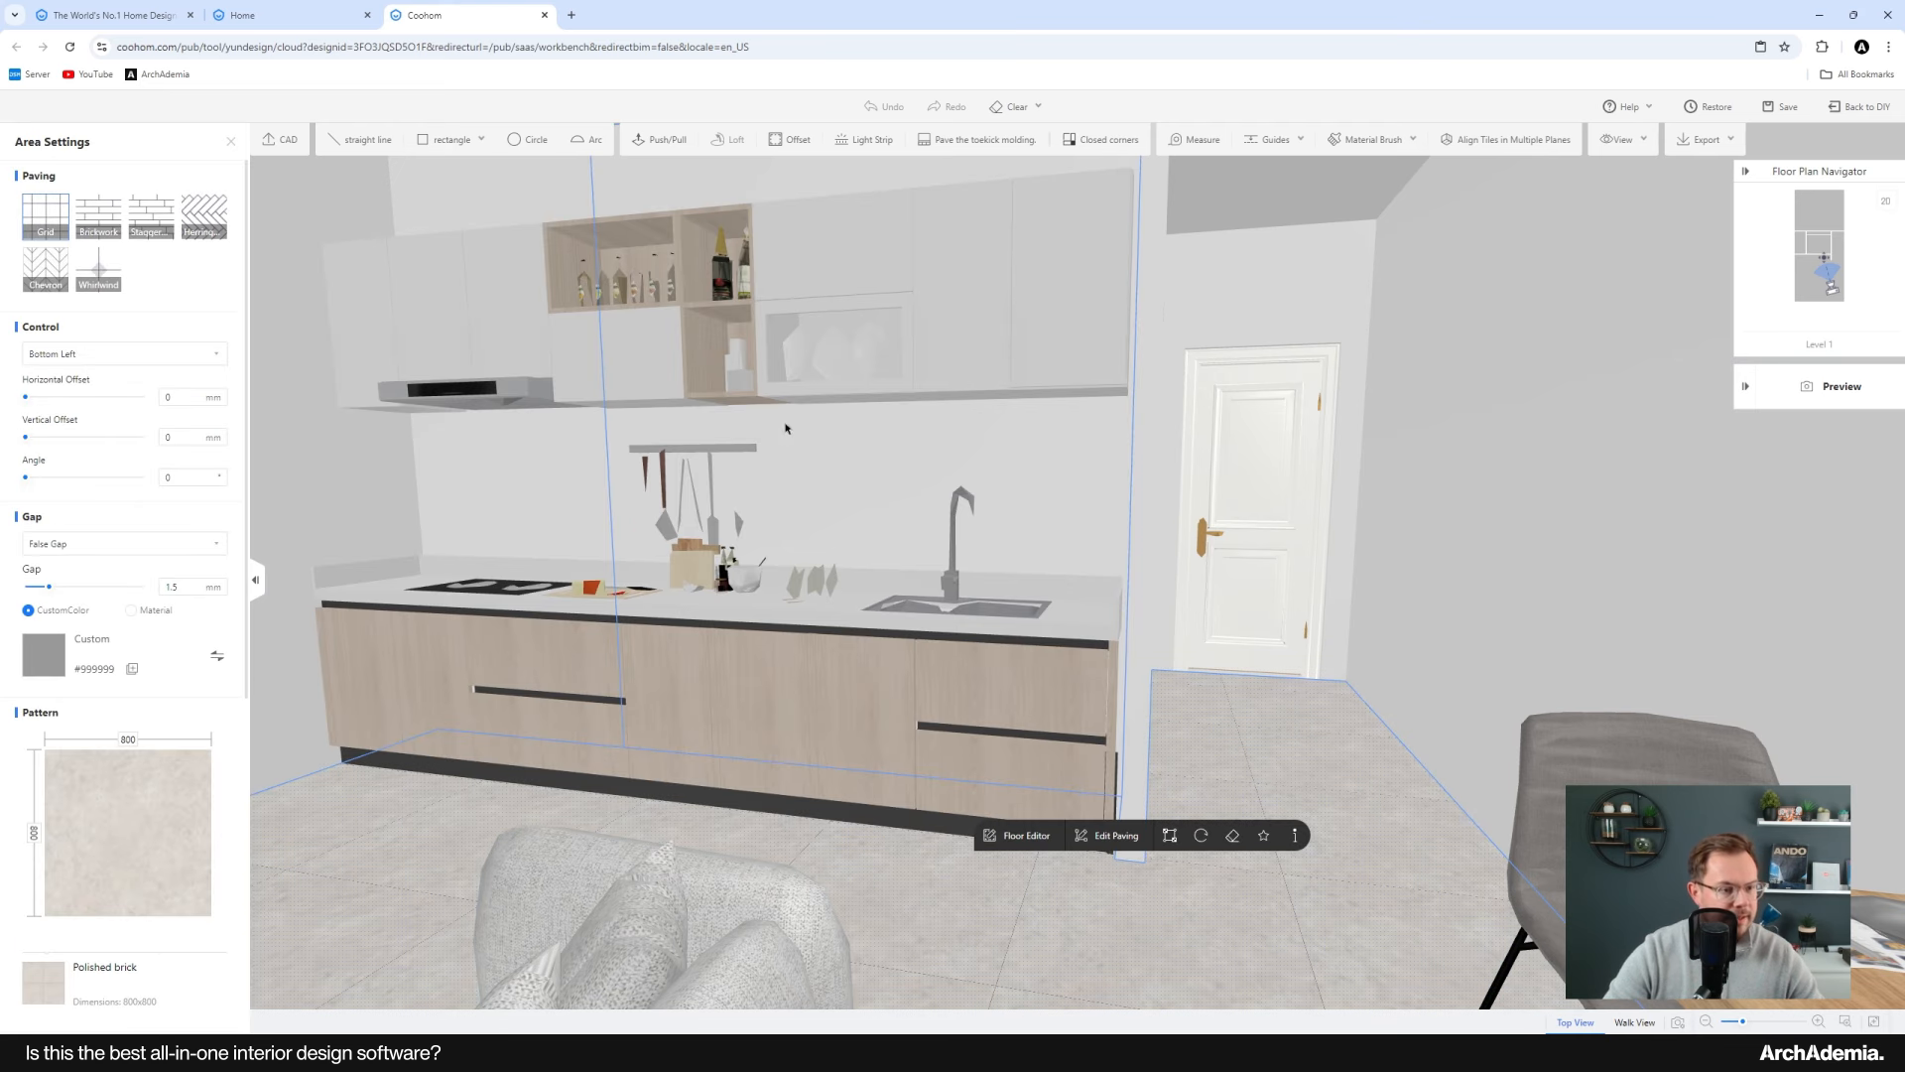
scroll(822, 665, down, 10)
drag(822, 665, 709, 784)
click(456, 417)
drag(524, 410, 613, 413)
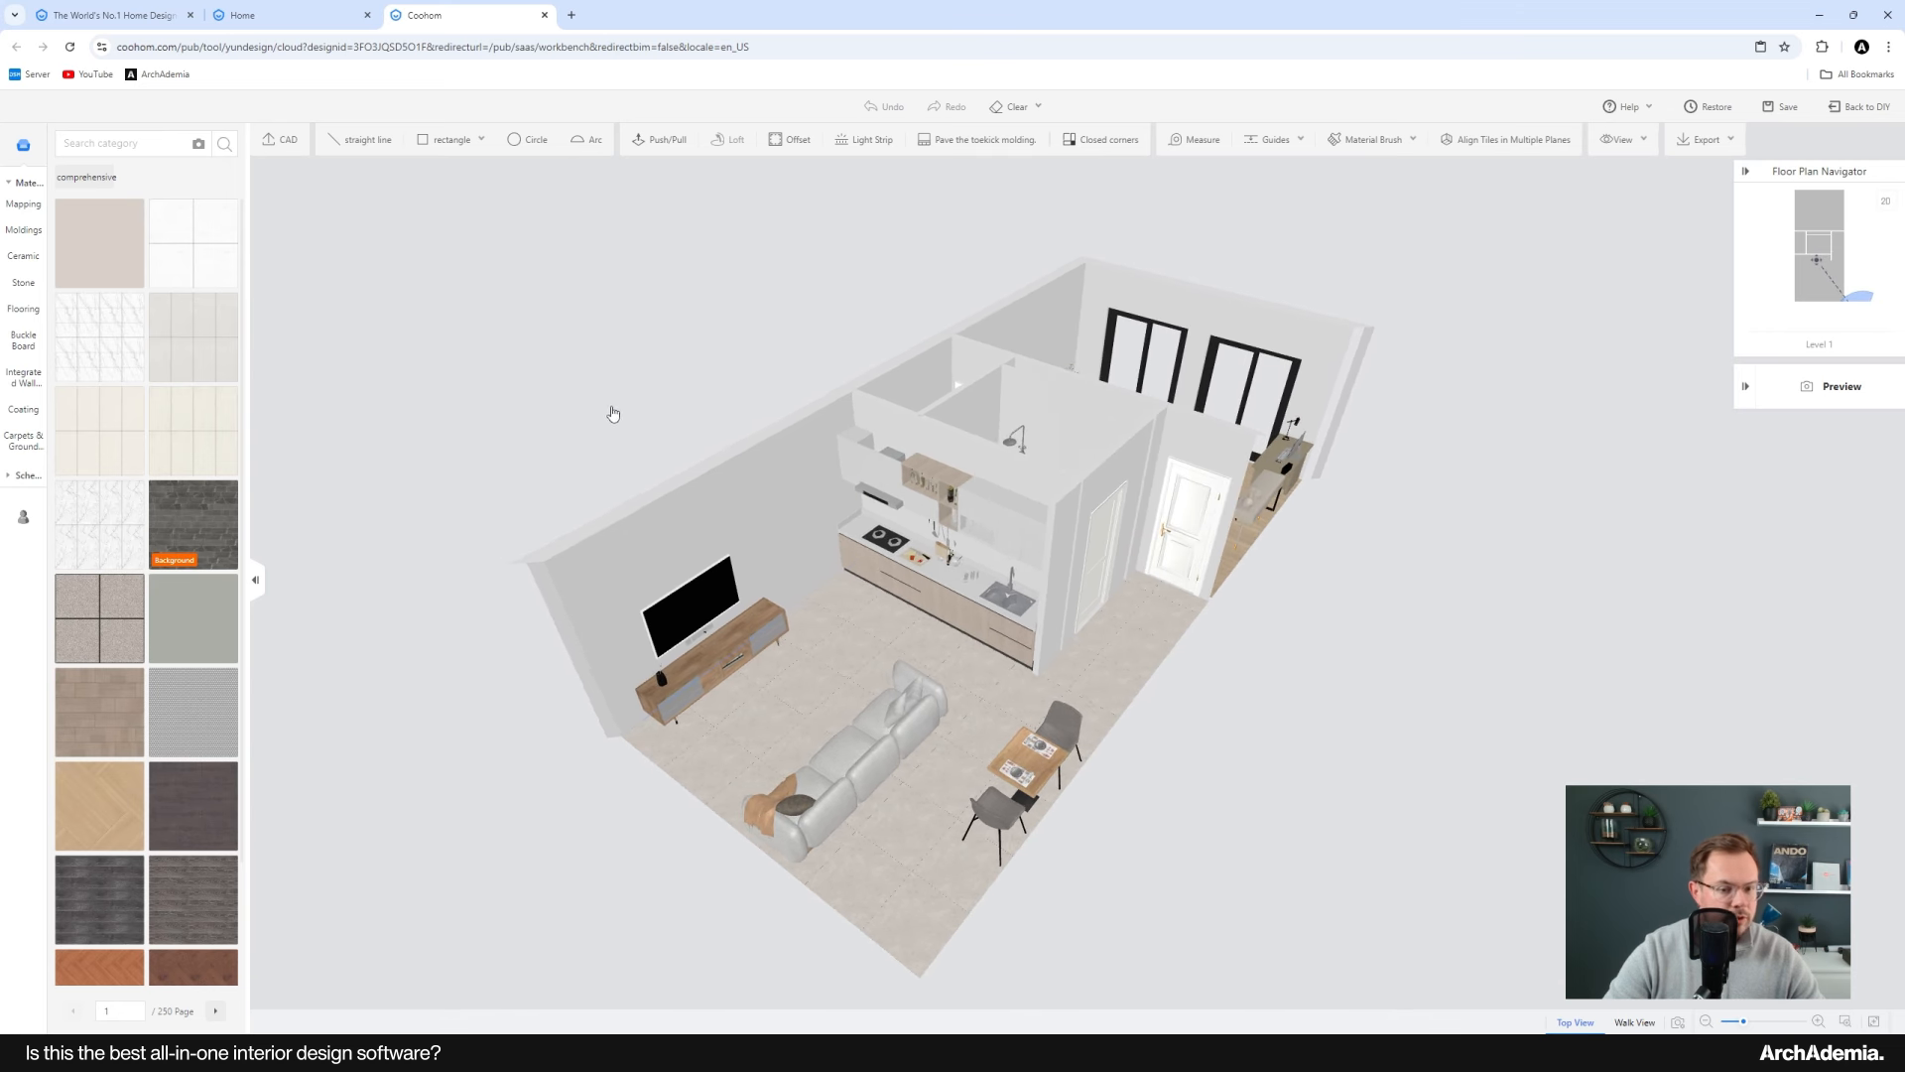
Step: Search the materials for wood and apply Juniper wood herringbone paving to the living area floor
scroll(735, 516, up, 3)
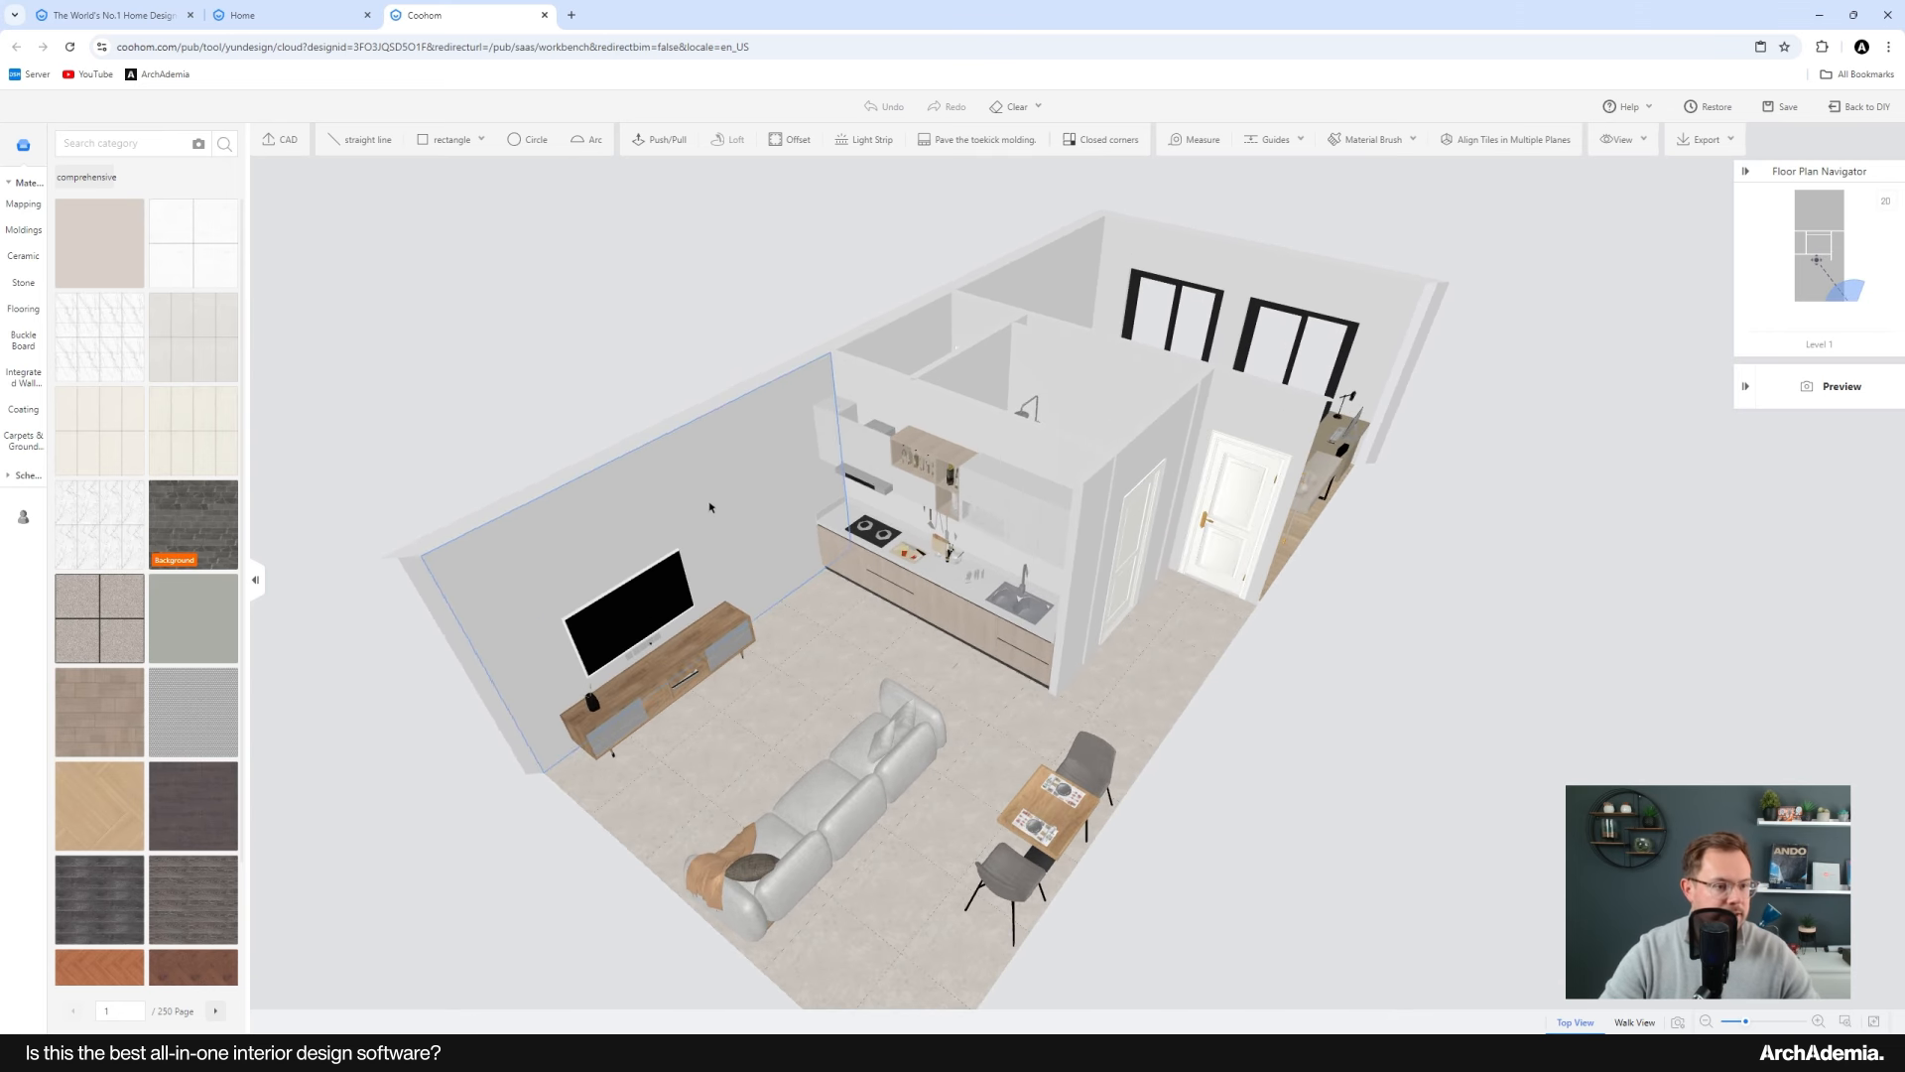
click(102, 143)
text(wood)
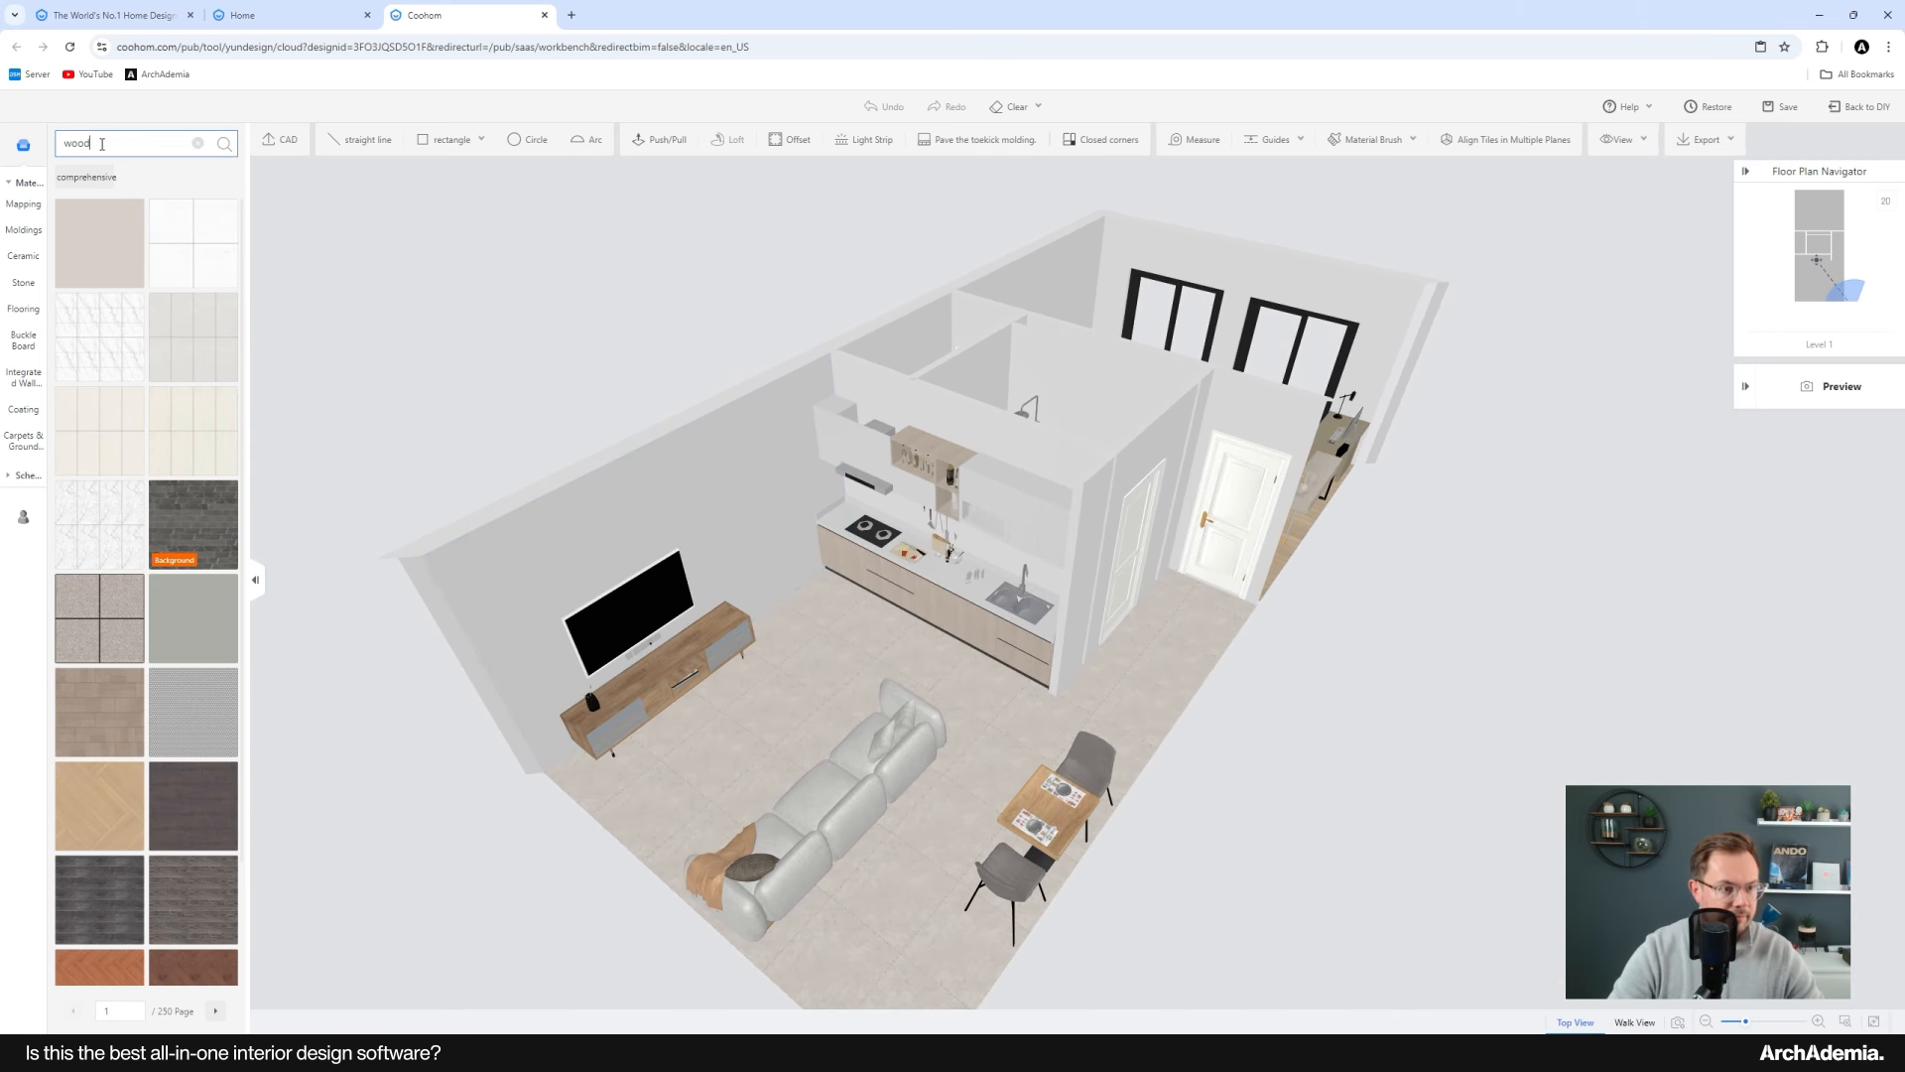
key(Return)
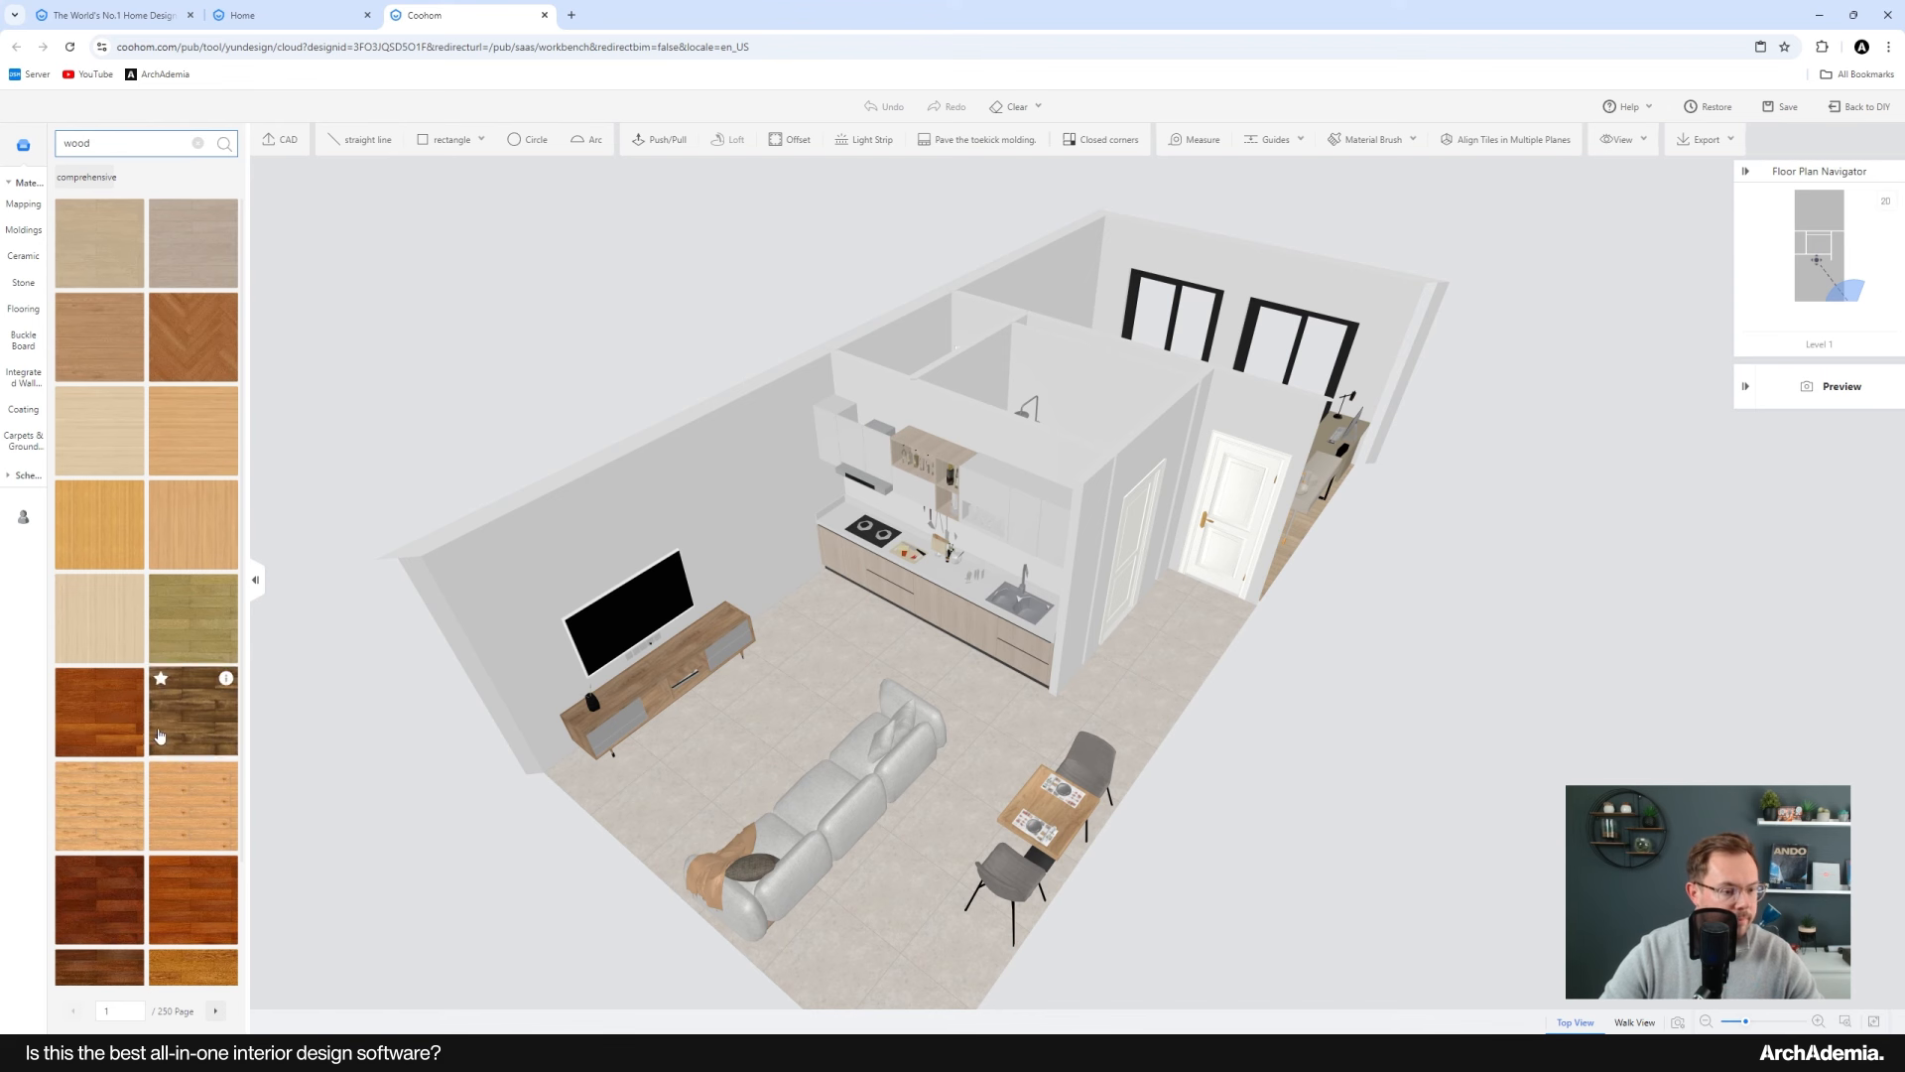
scroll(176, 657, down, 5)
scroll(174, 659, up, 5)
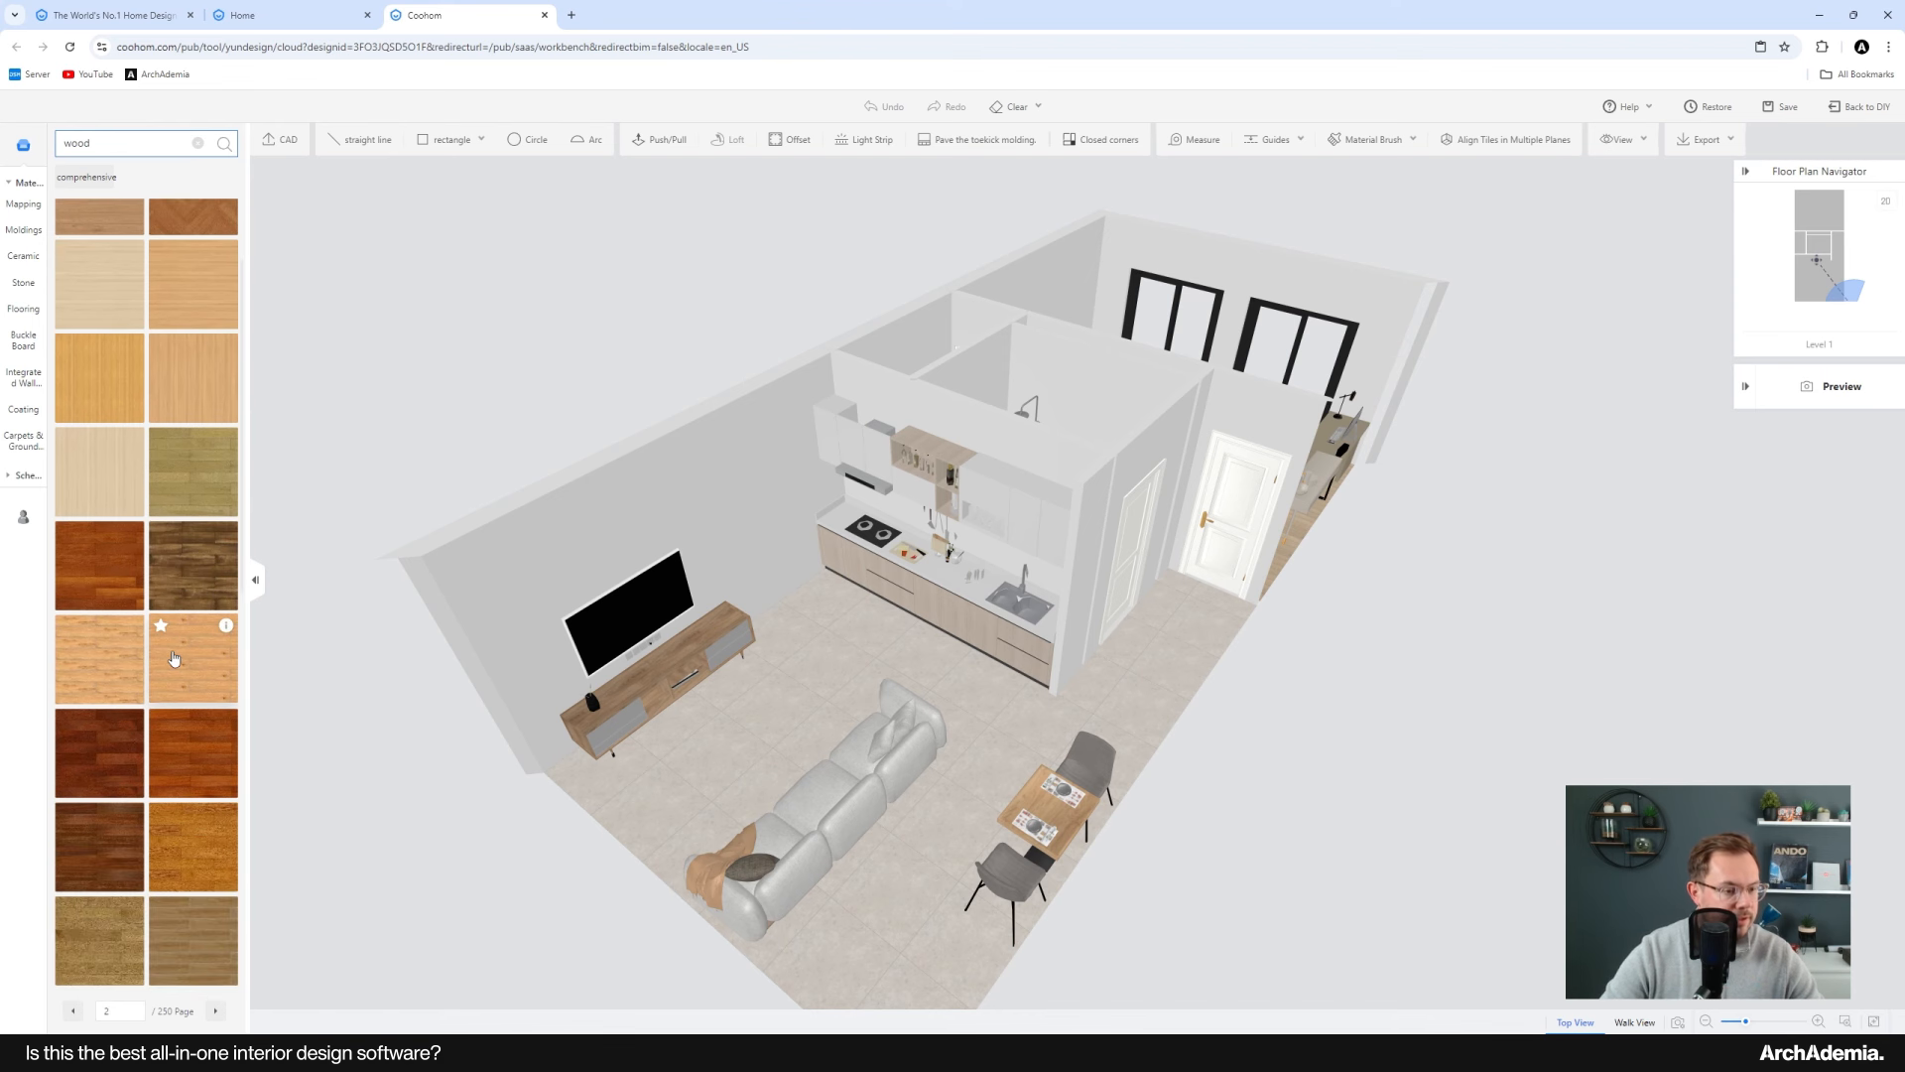
drag(178, 599, 812, 841)
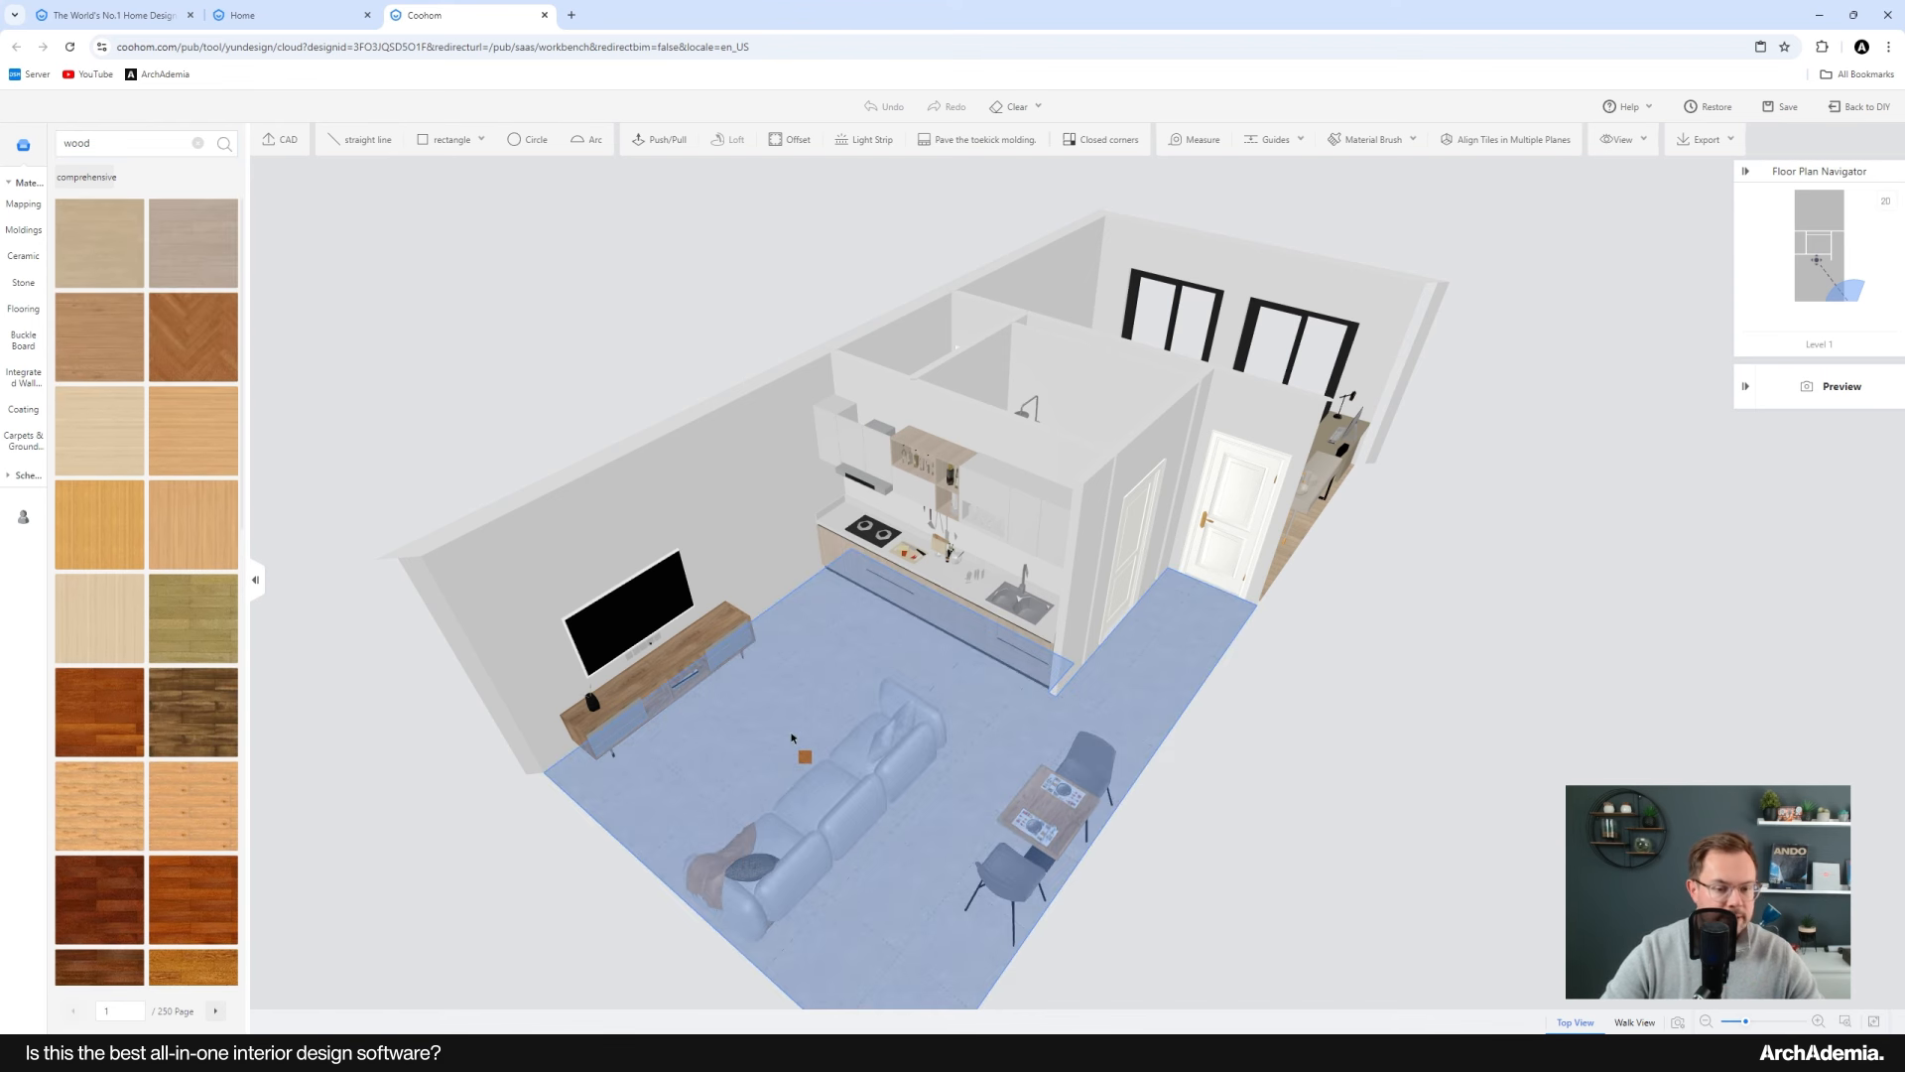
drag(792, 737, 794, 740)
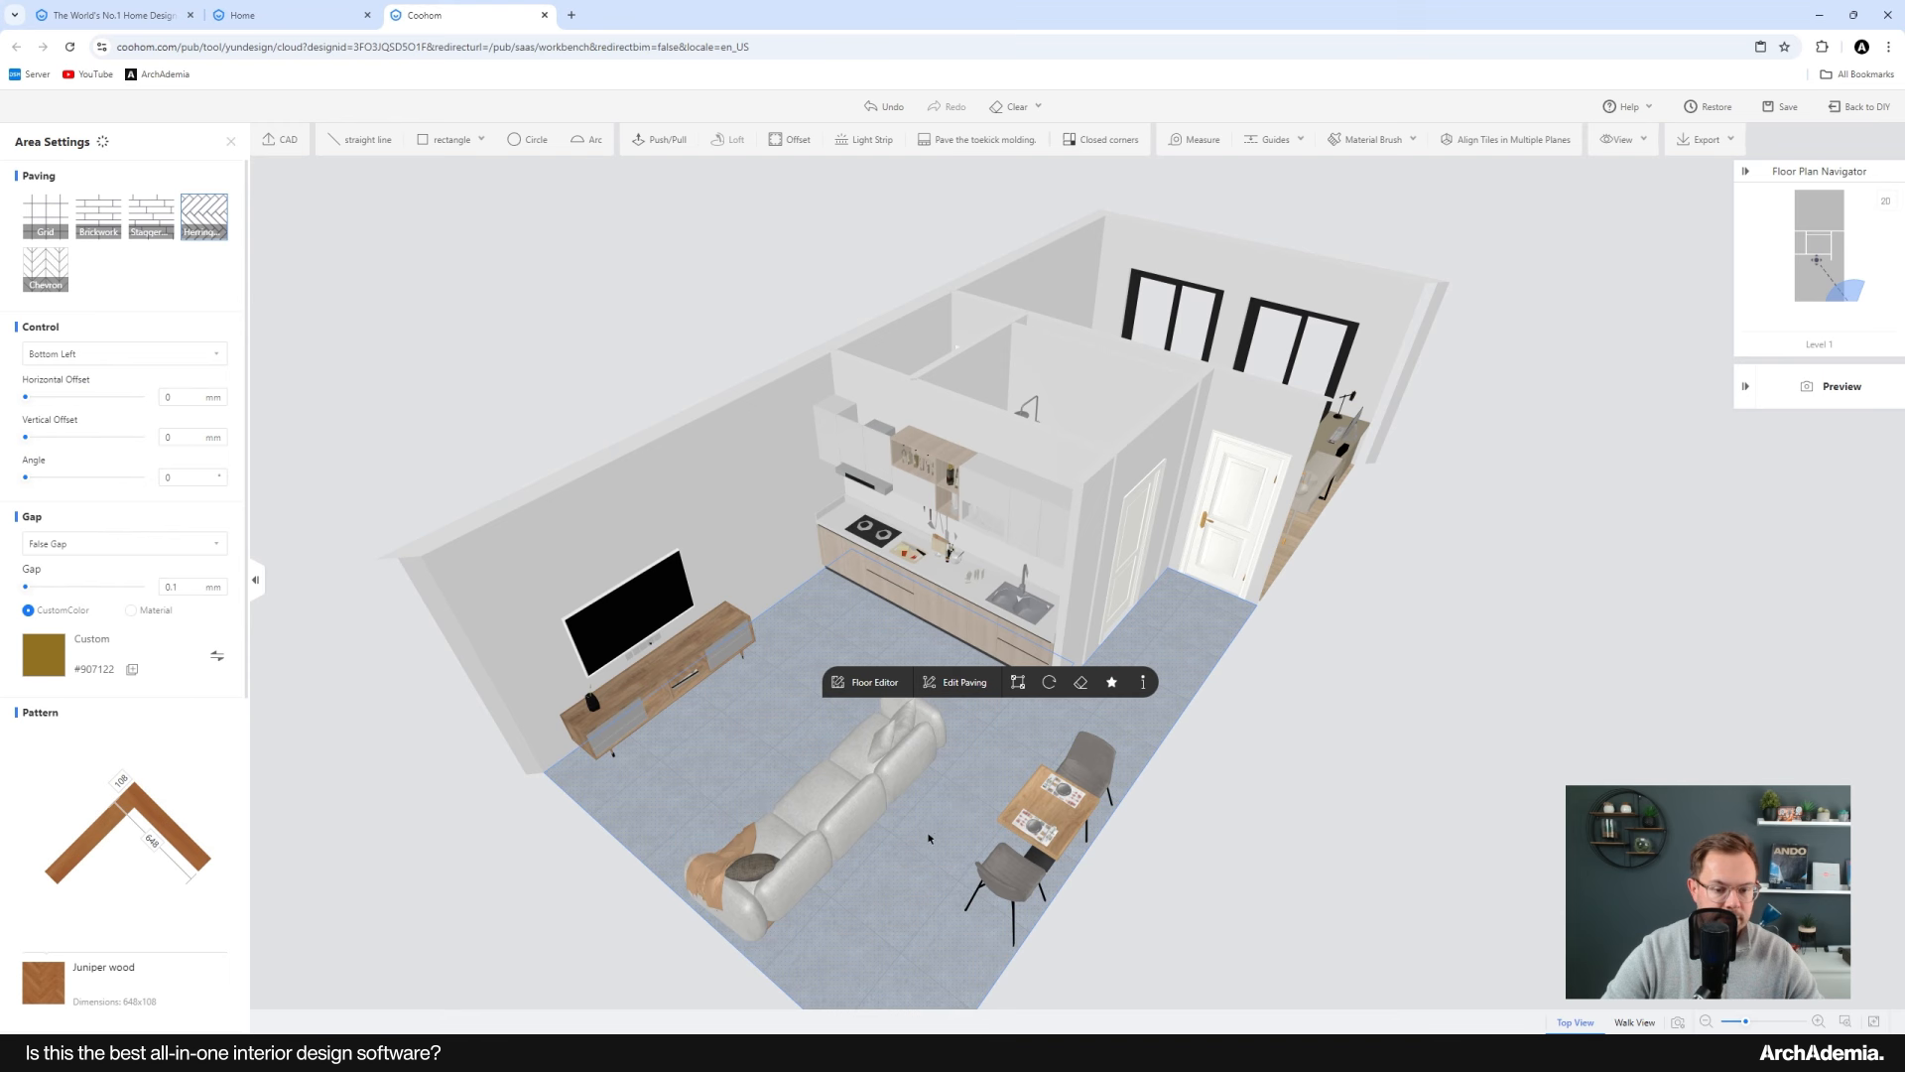
scroll(510, 757, down, 4)
scroll(1093, 618, up, 4)
right_drag(1093, 618, 908, 628)
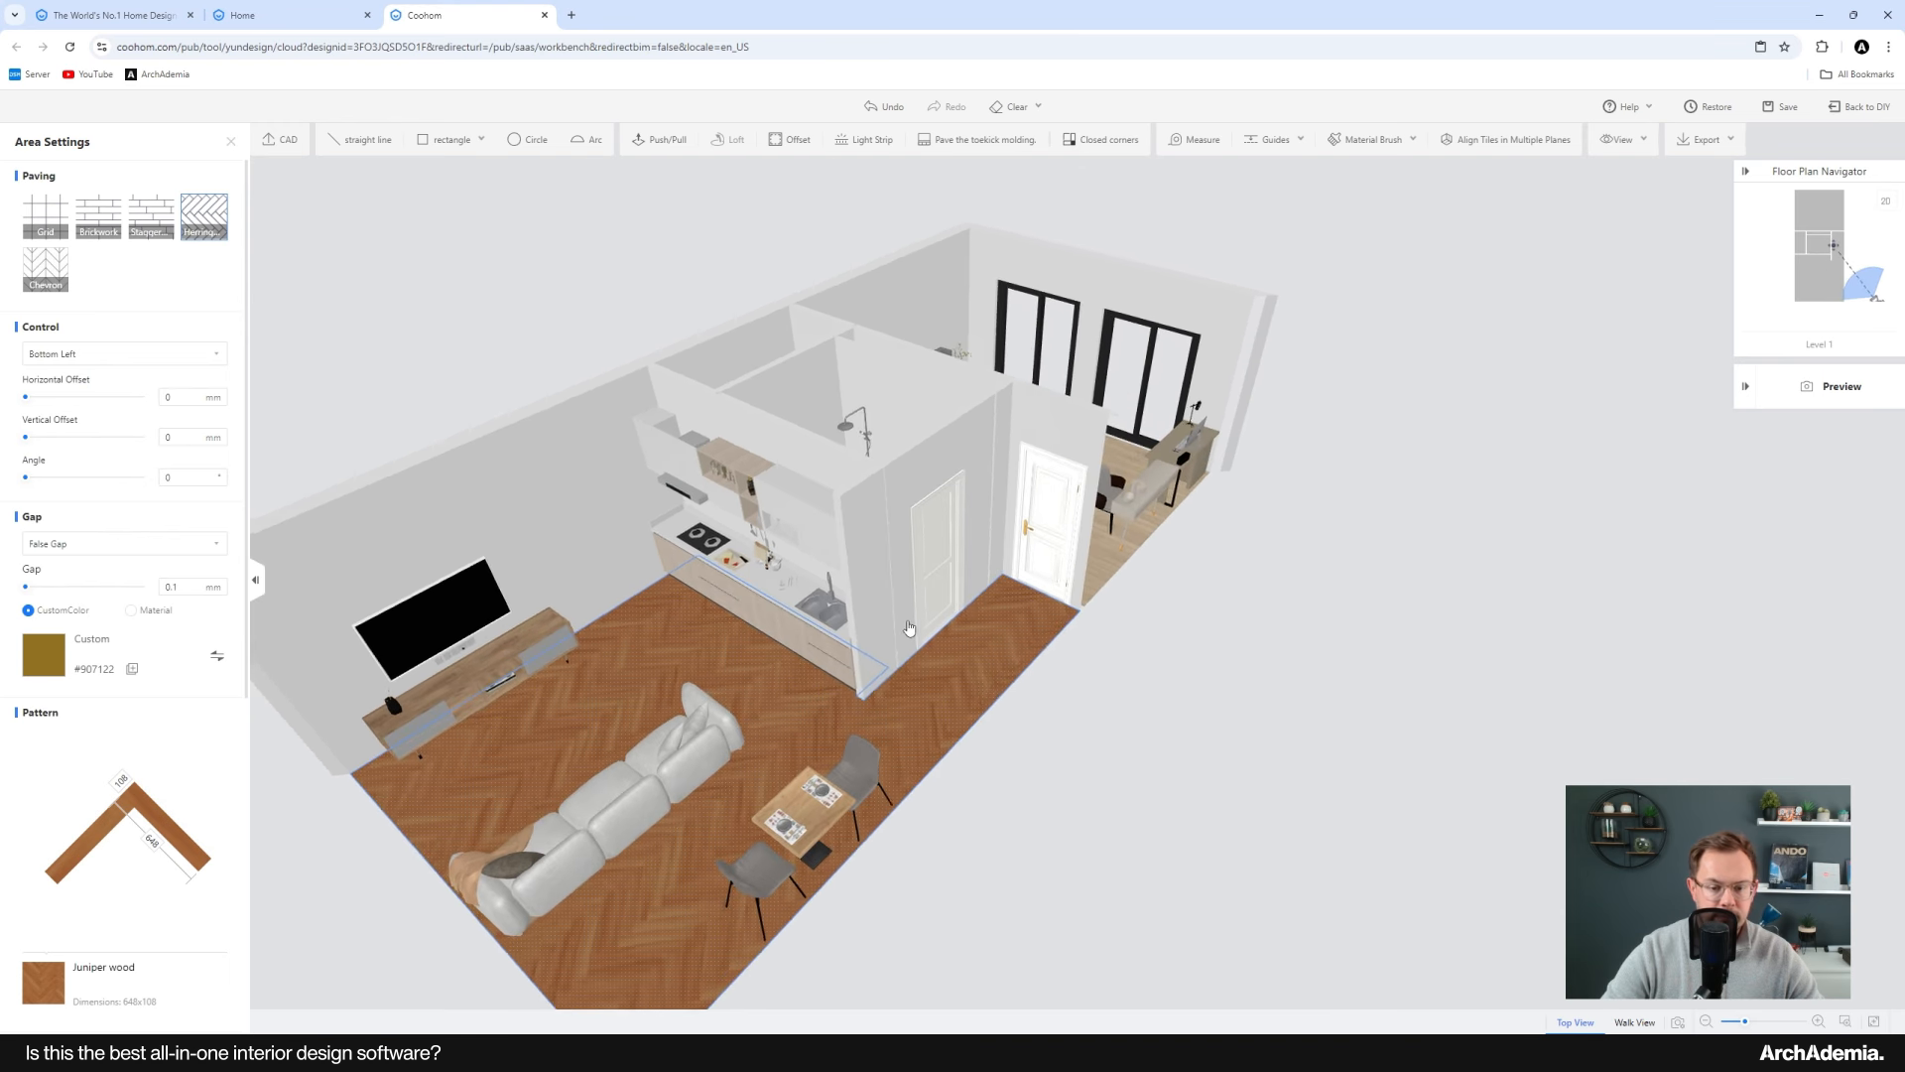
drag(909, 627, 566, 612)
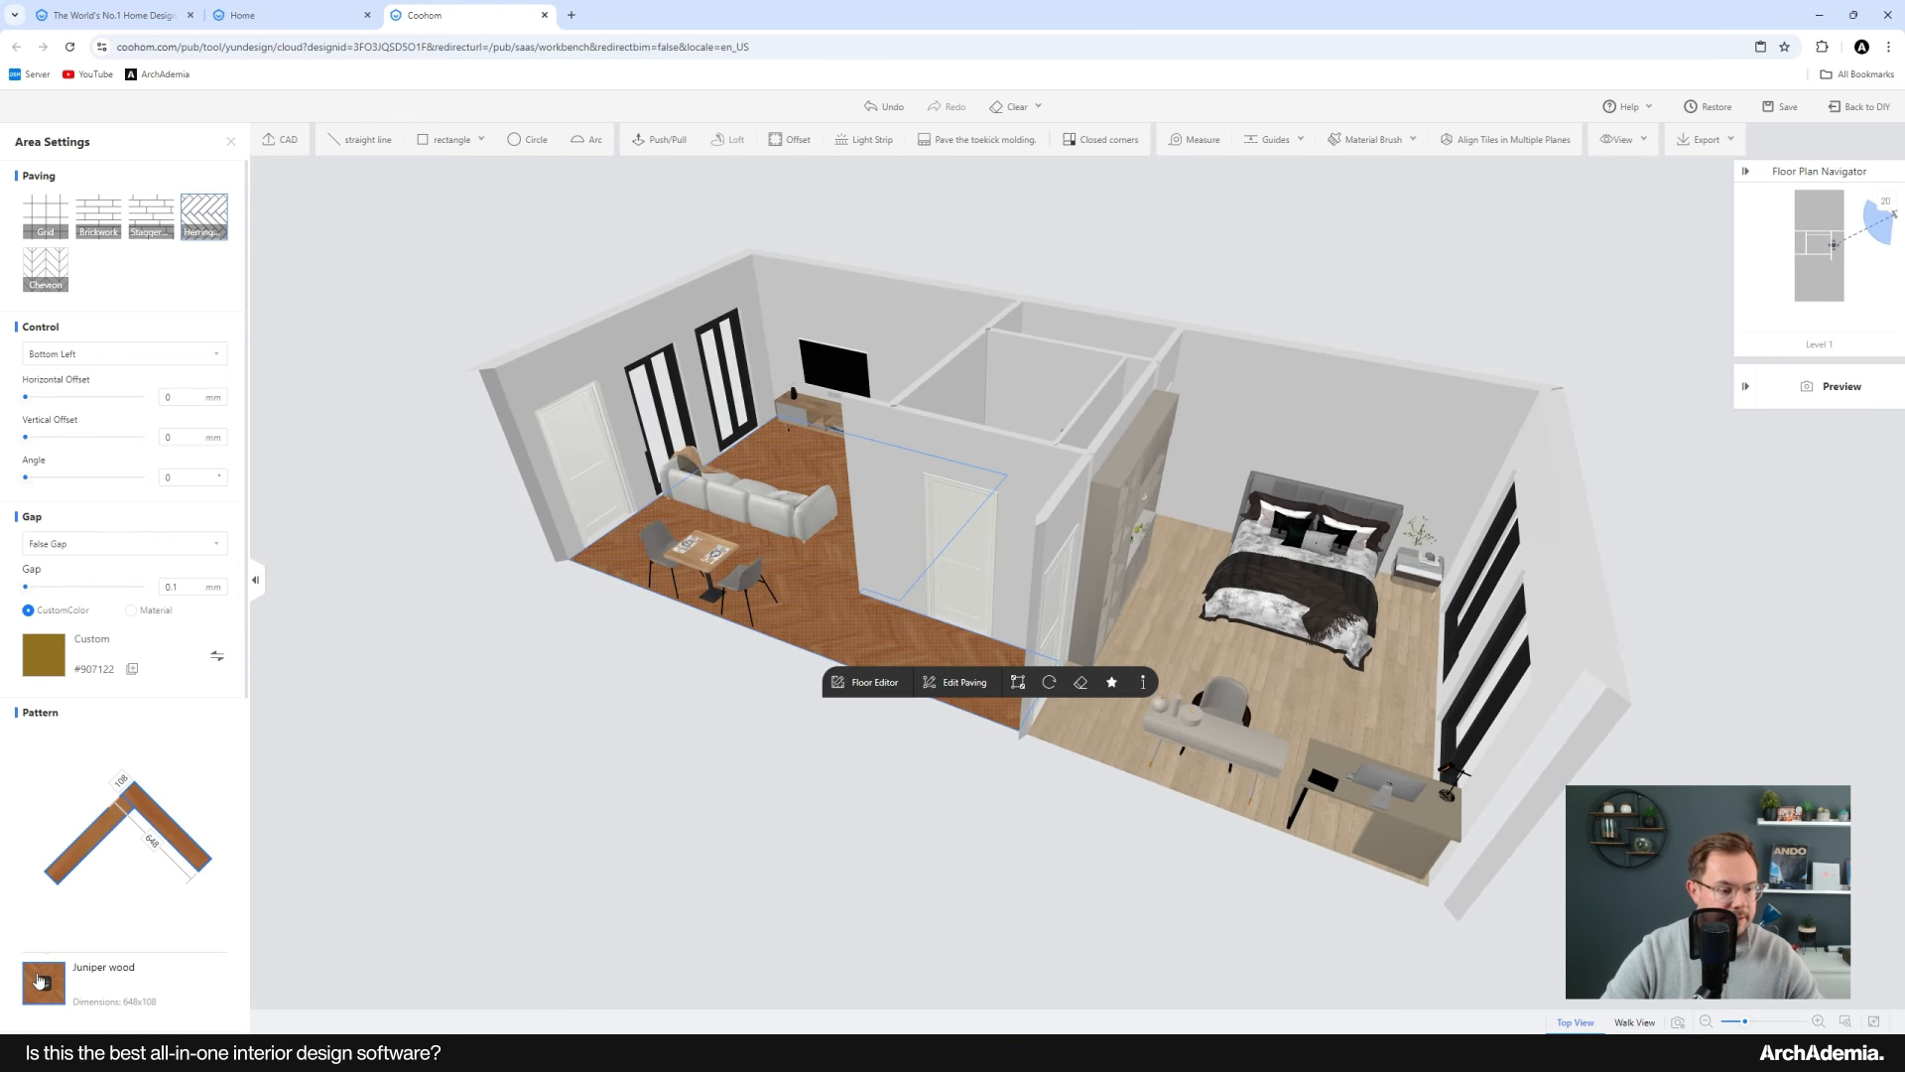
click(227, 150)
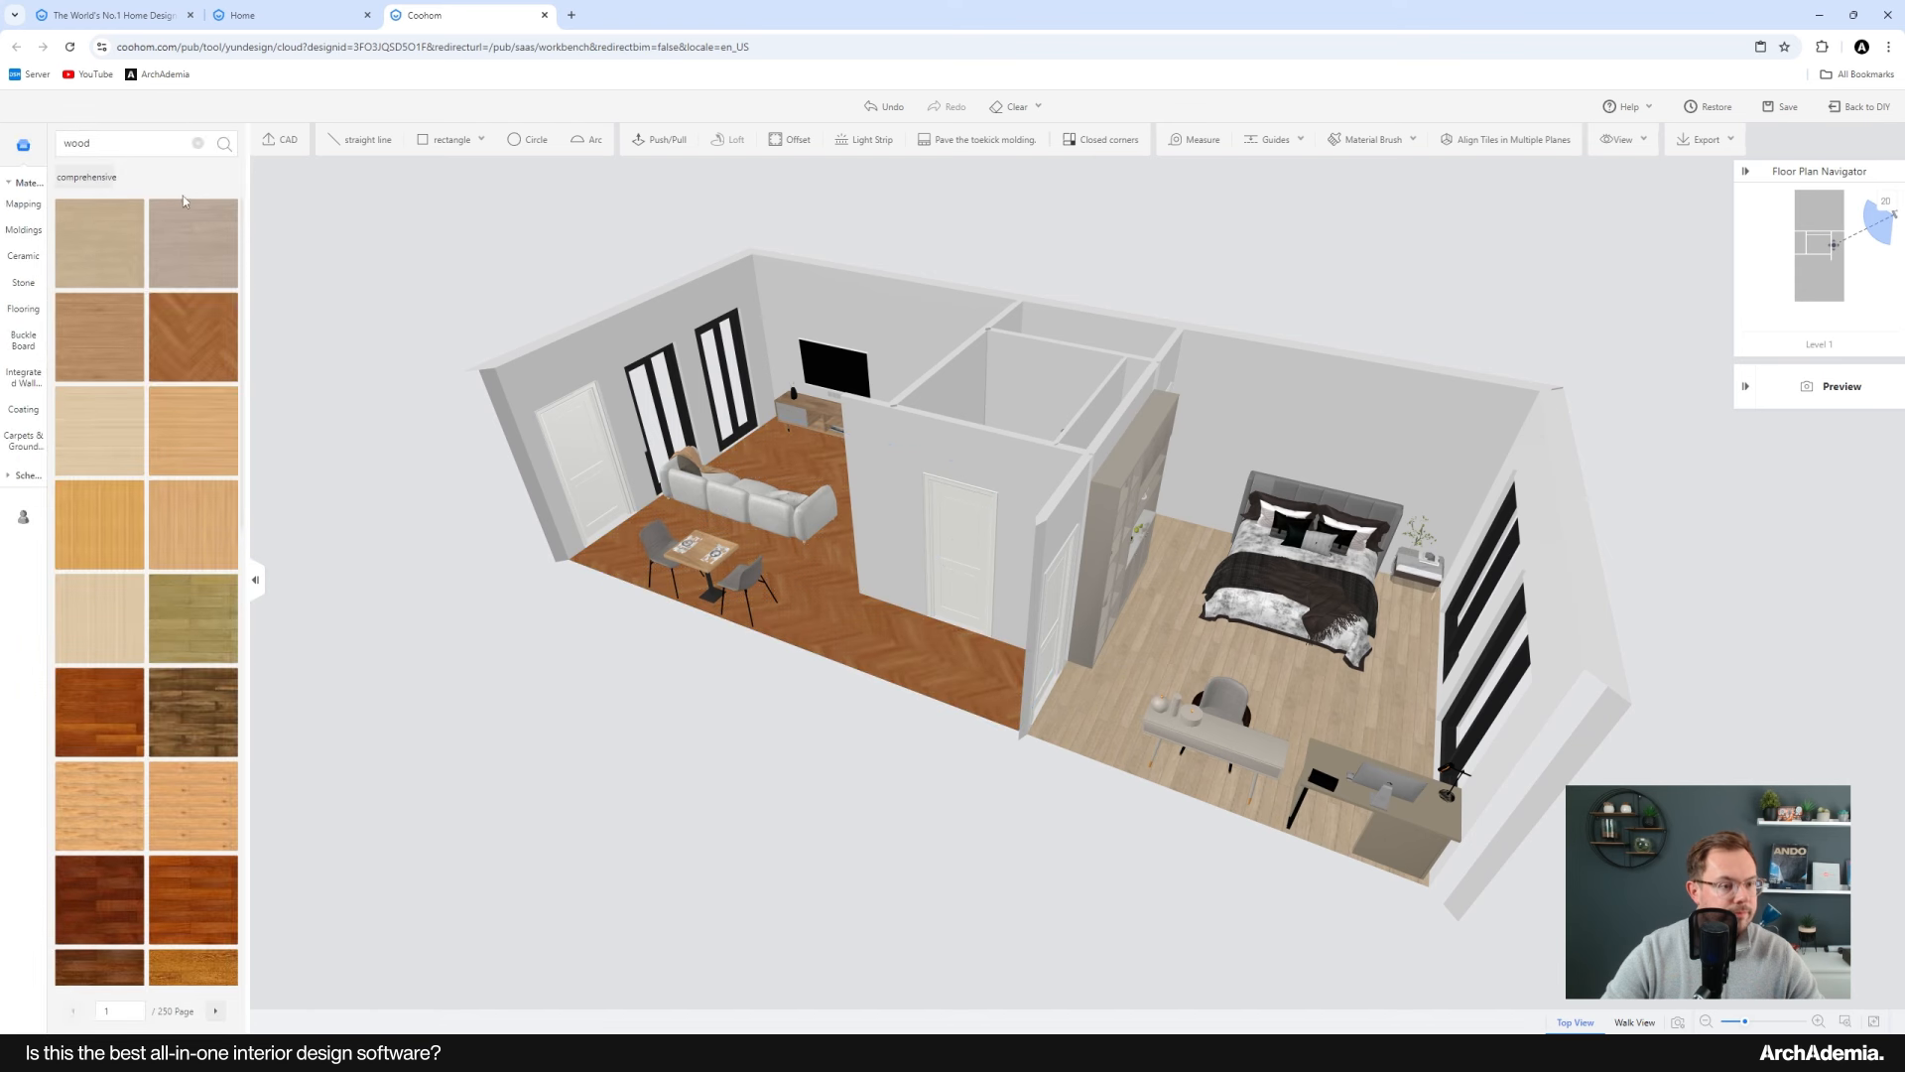
Step: Apply the Juniper wood herringbone paving to the bedroom floor
click(1113, 757)
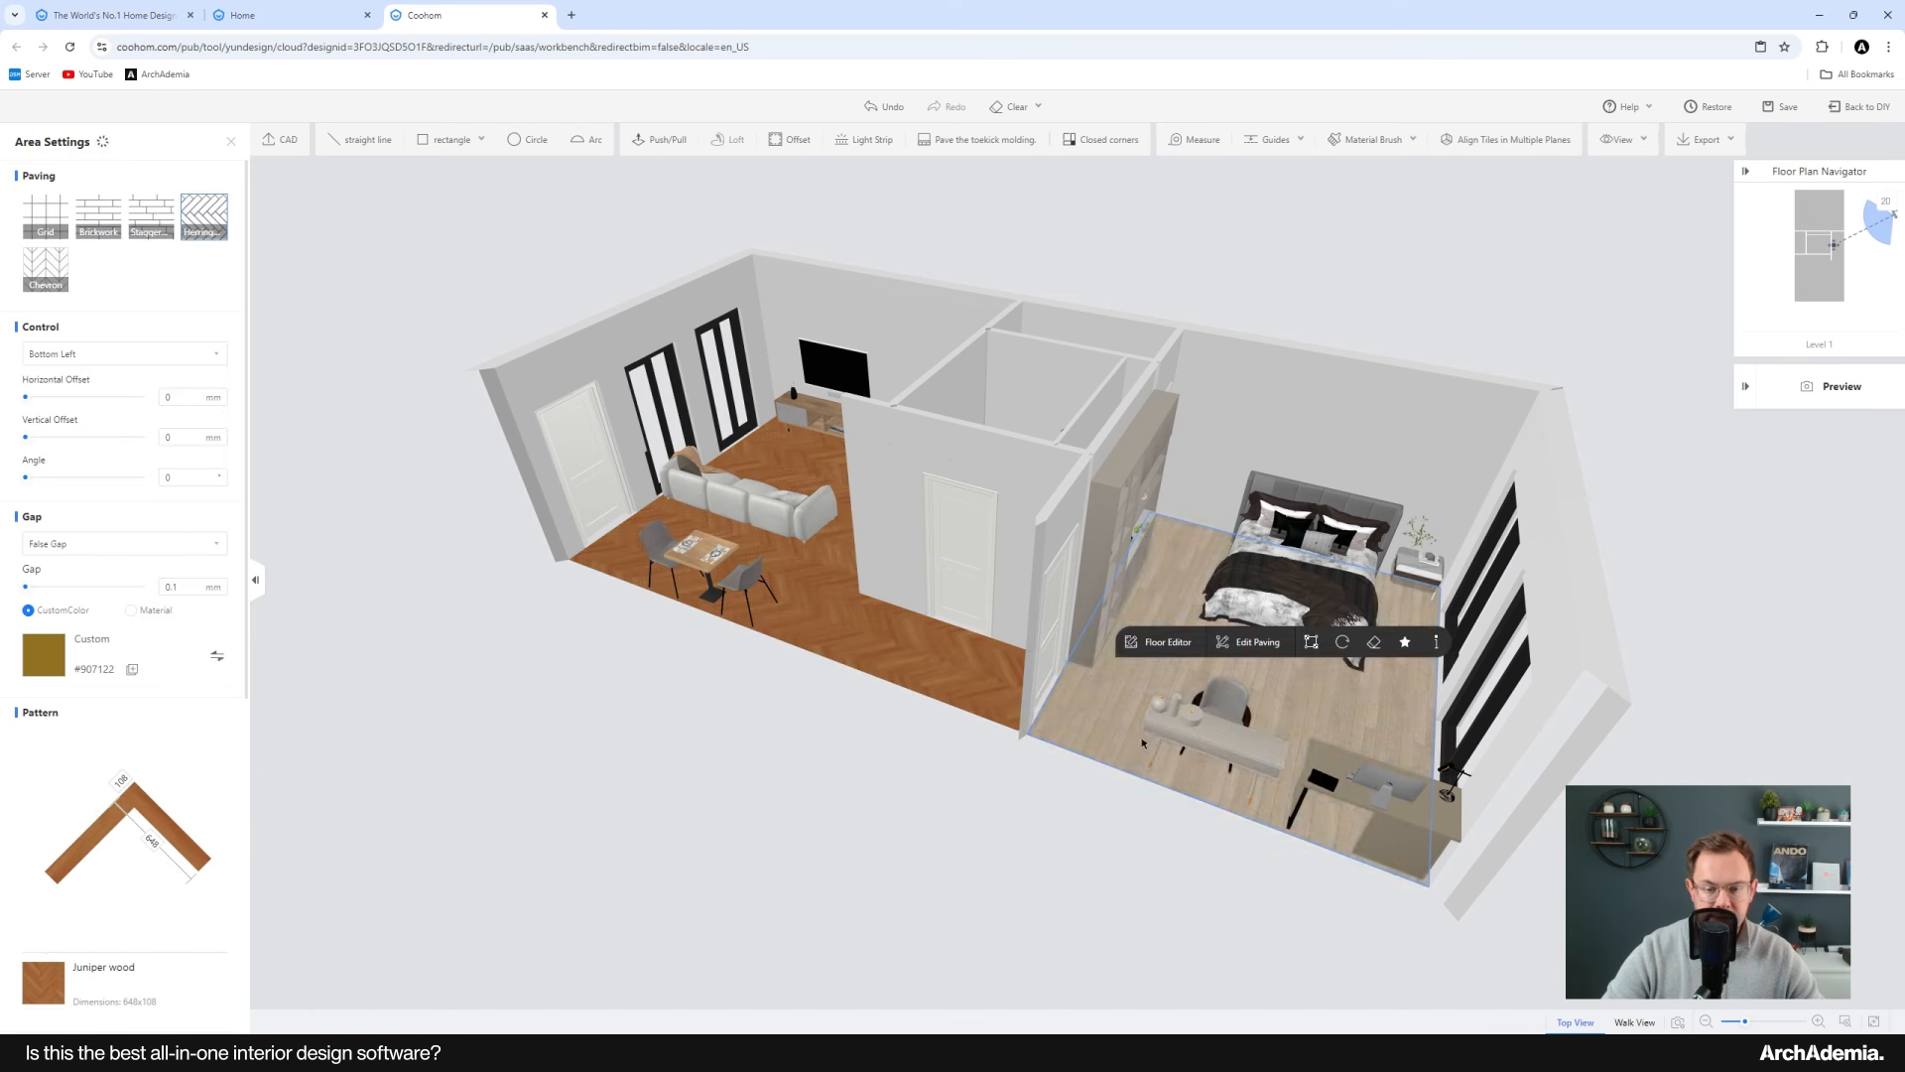
drag(886, 725, 1022, 646)
right_drag(889, 555, 657, 643)
scroll(657, 640, up, 3)
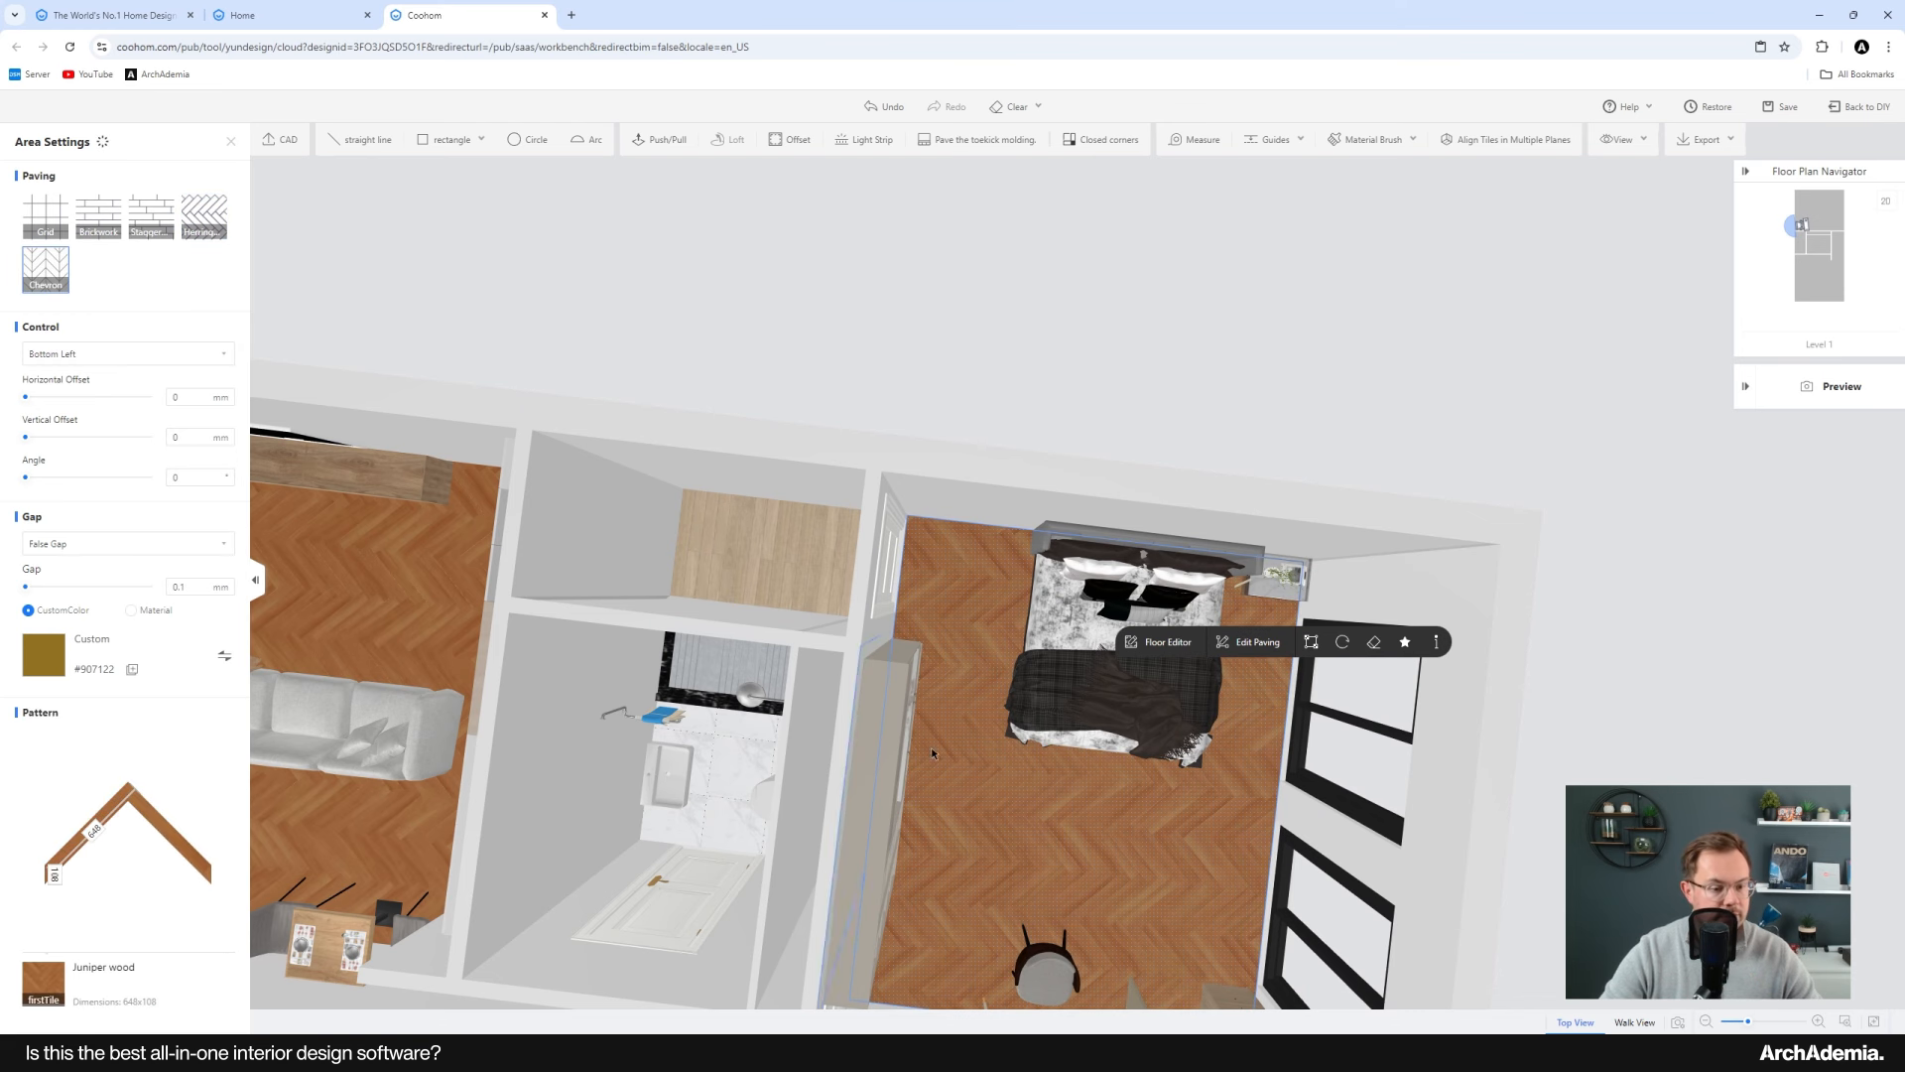
scroll(375, 630, down, 3)
scroll(375, 630, up, 4)
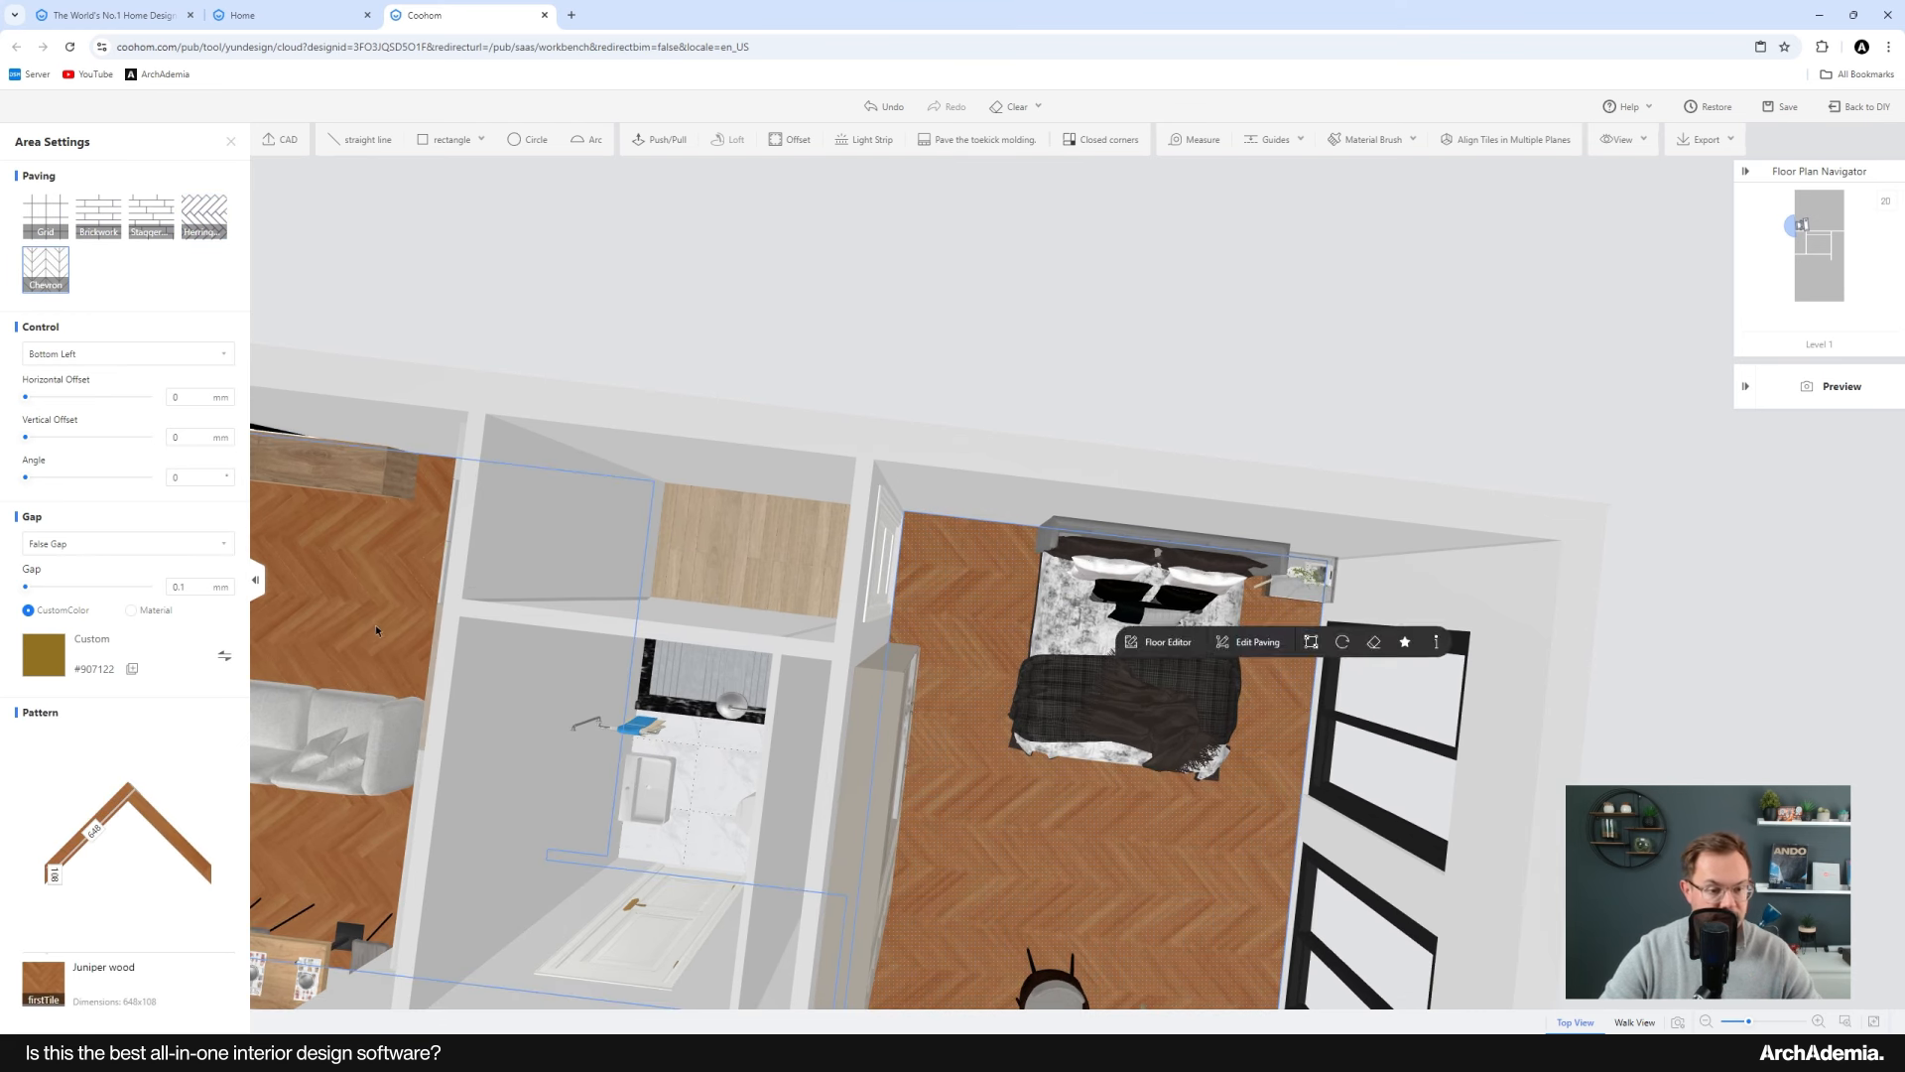
Step: Apply the Juniper wood paving to the storage room floor and set its pattern to Chevron
click(375, 630)
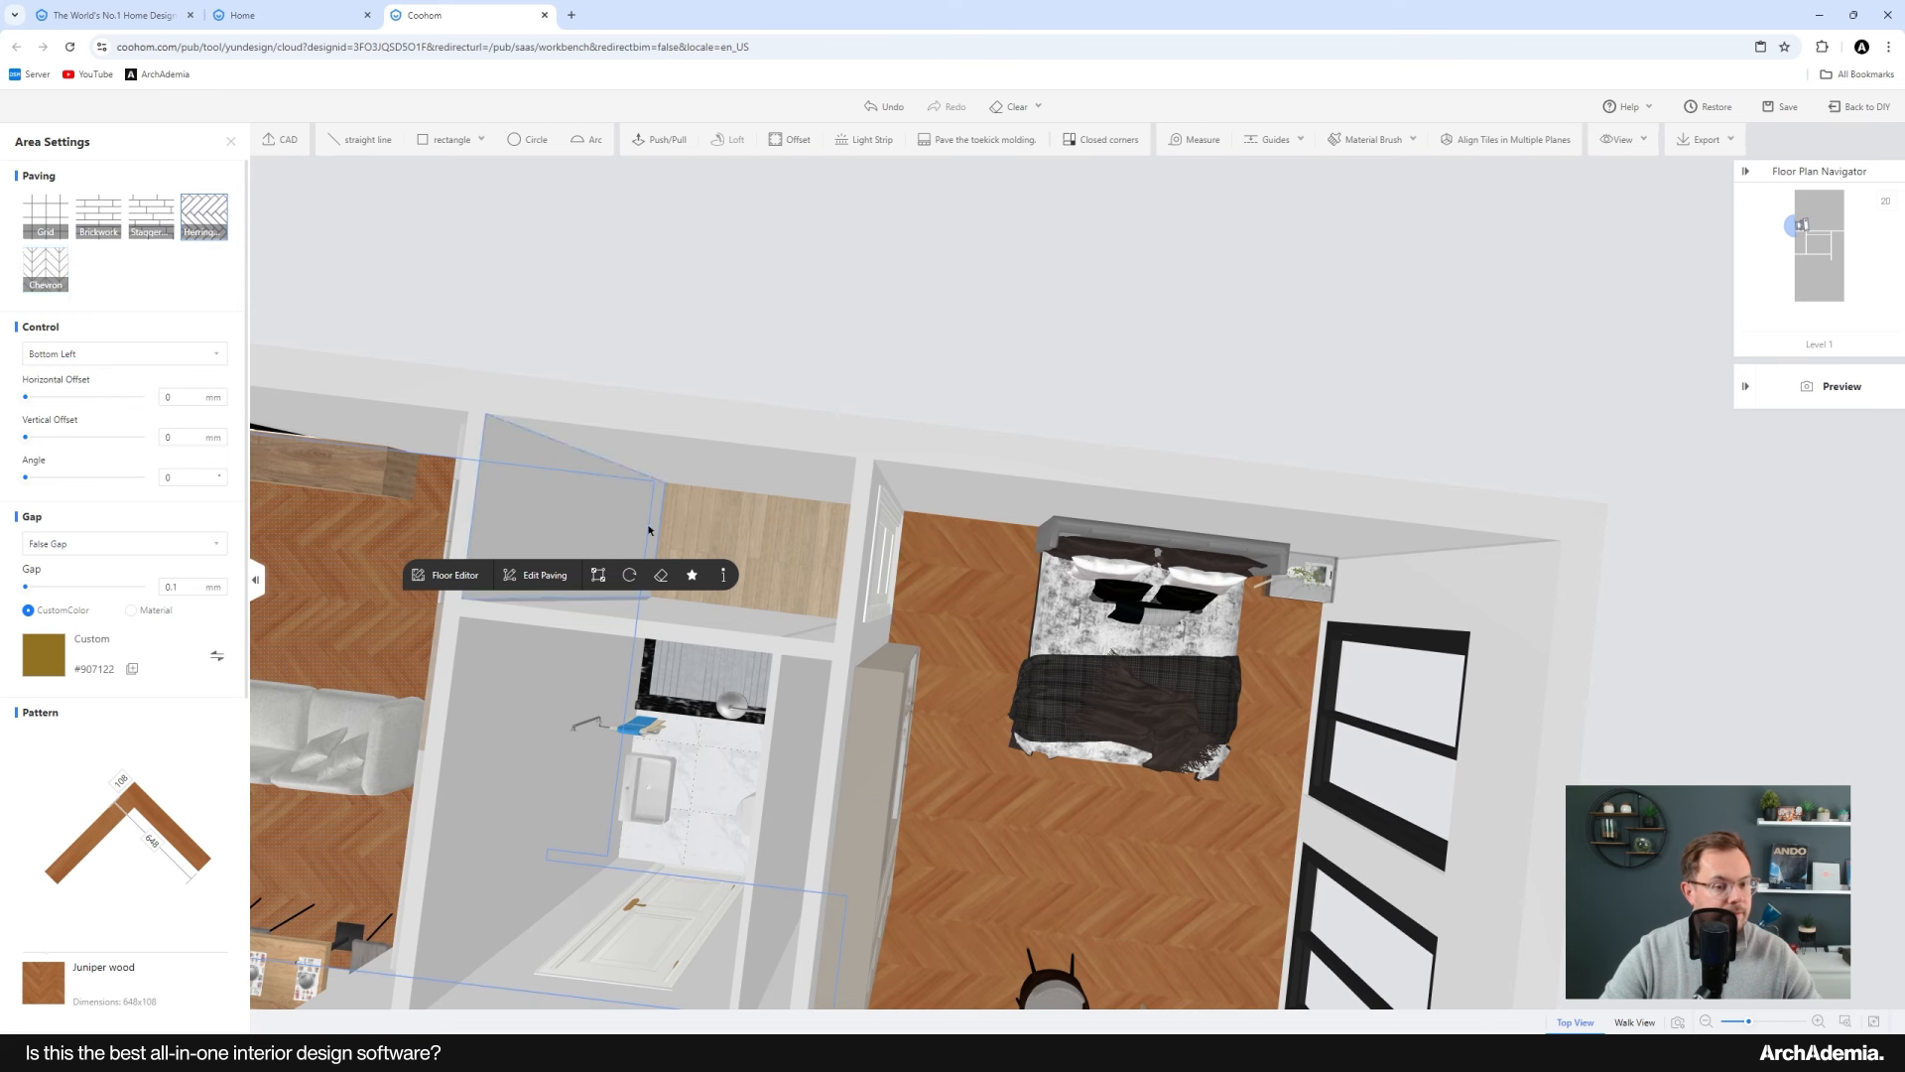
click(724, 533)
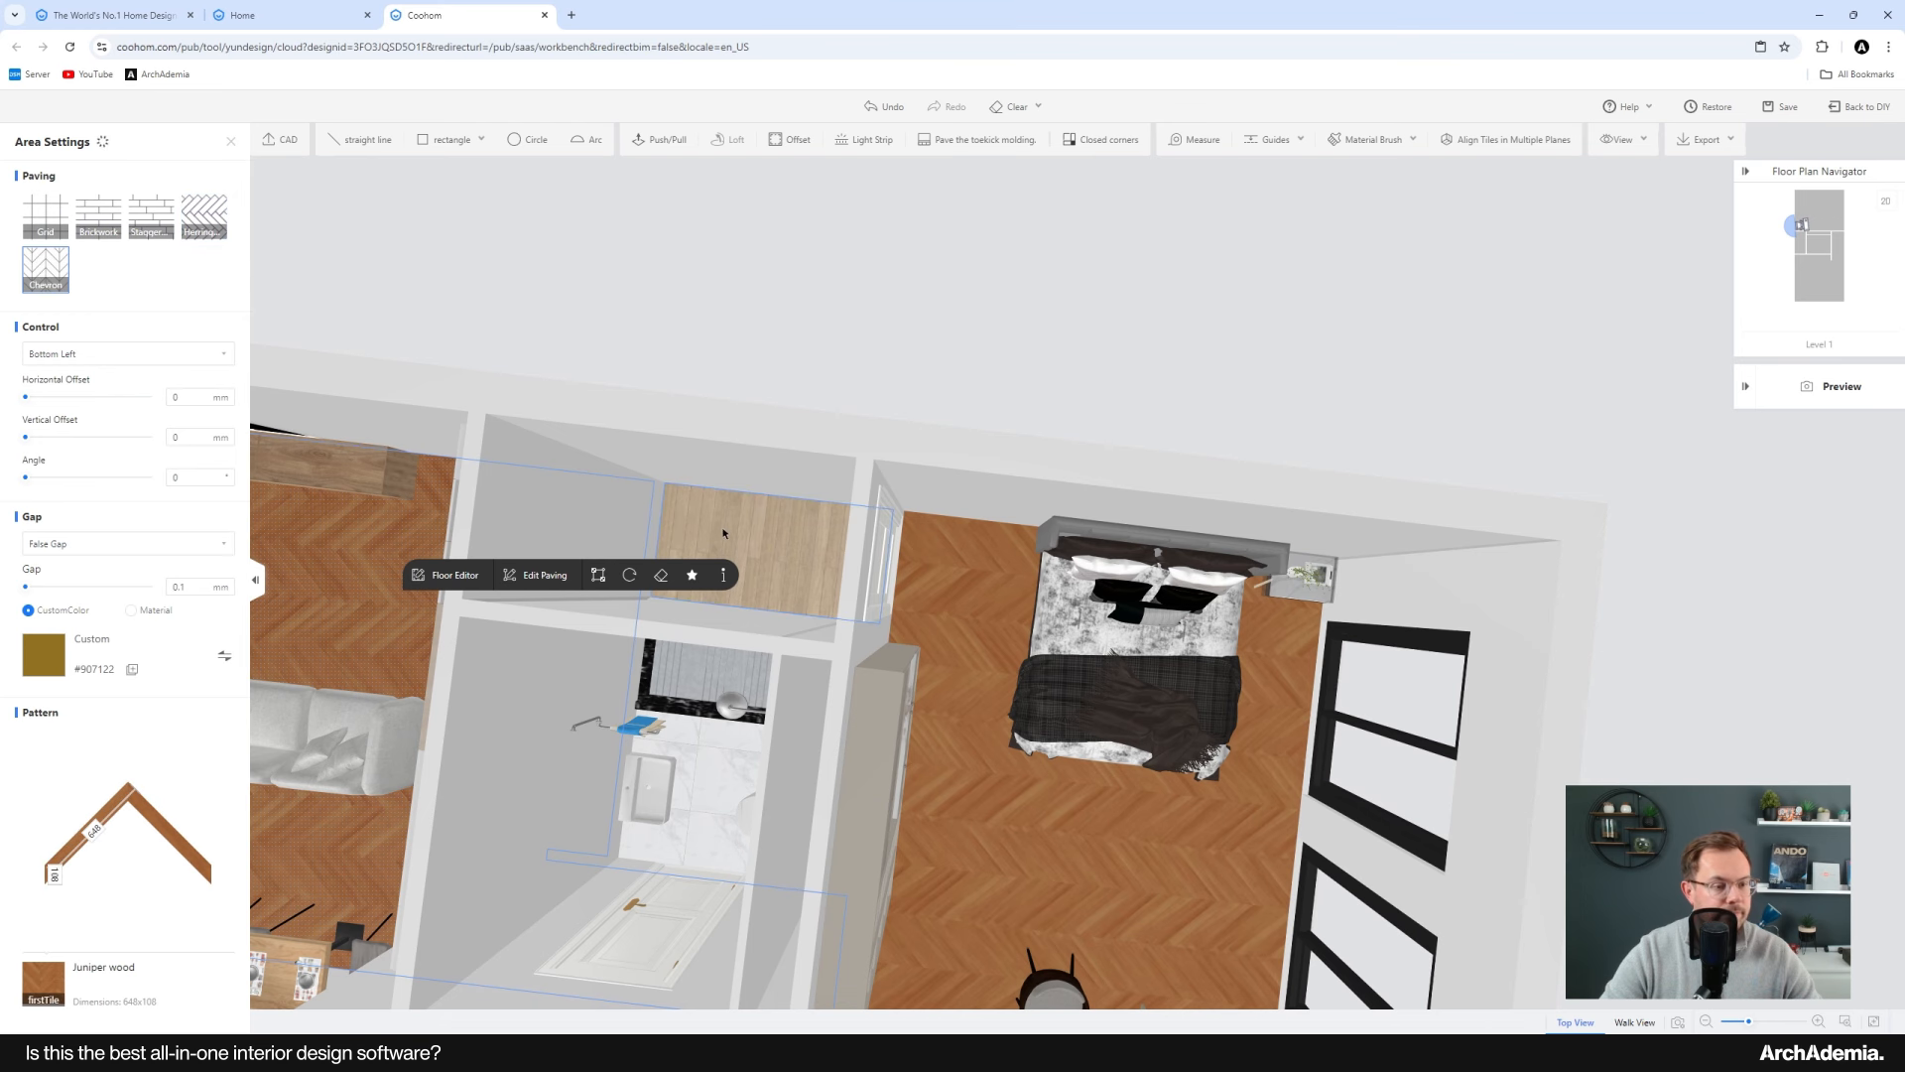
click(62, 977)
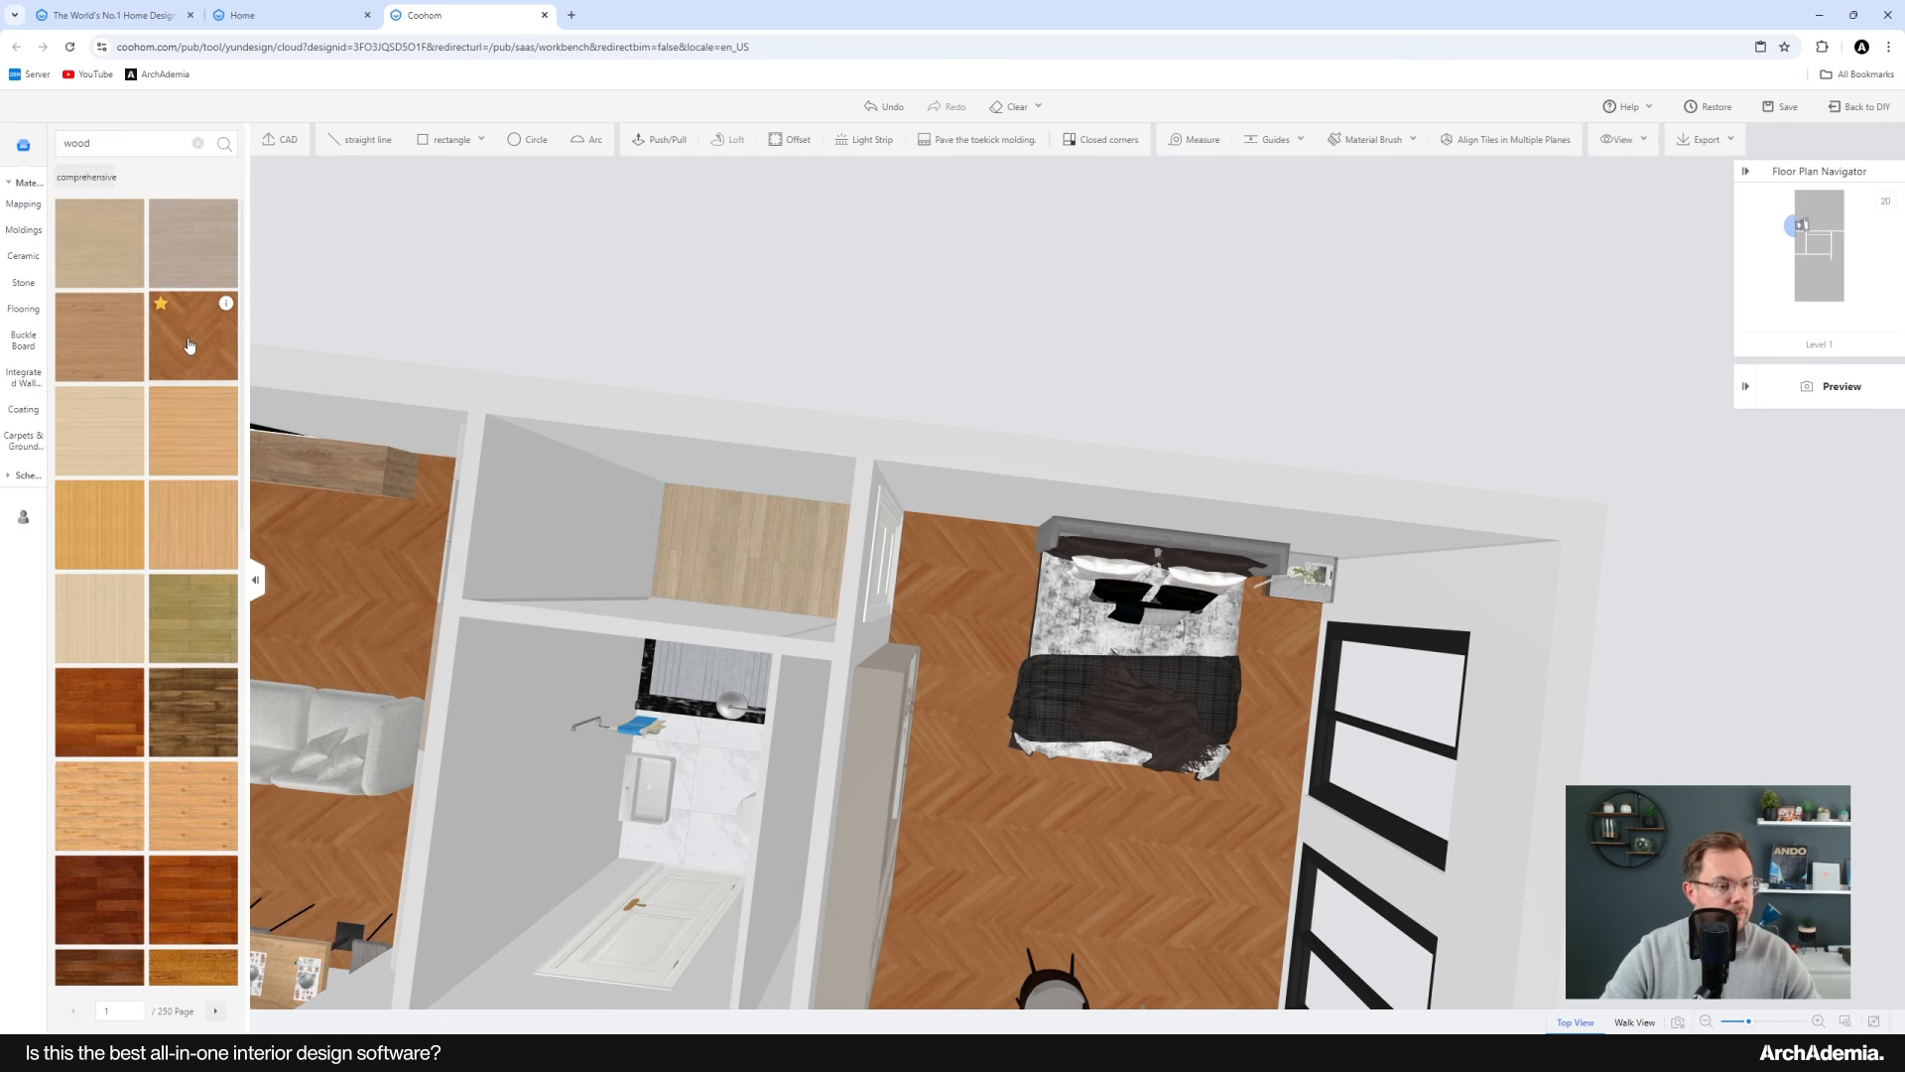
click(706, 606)
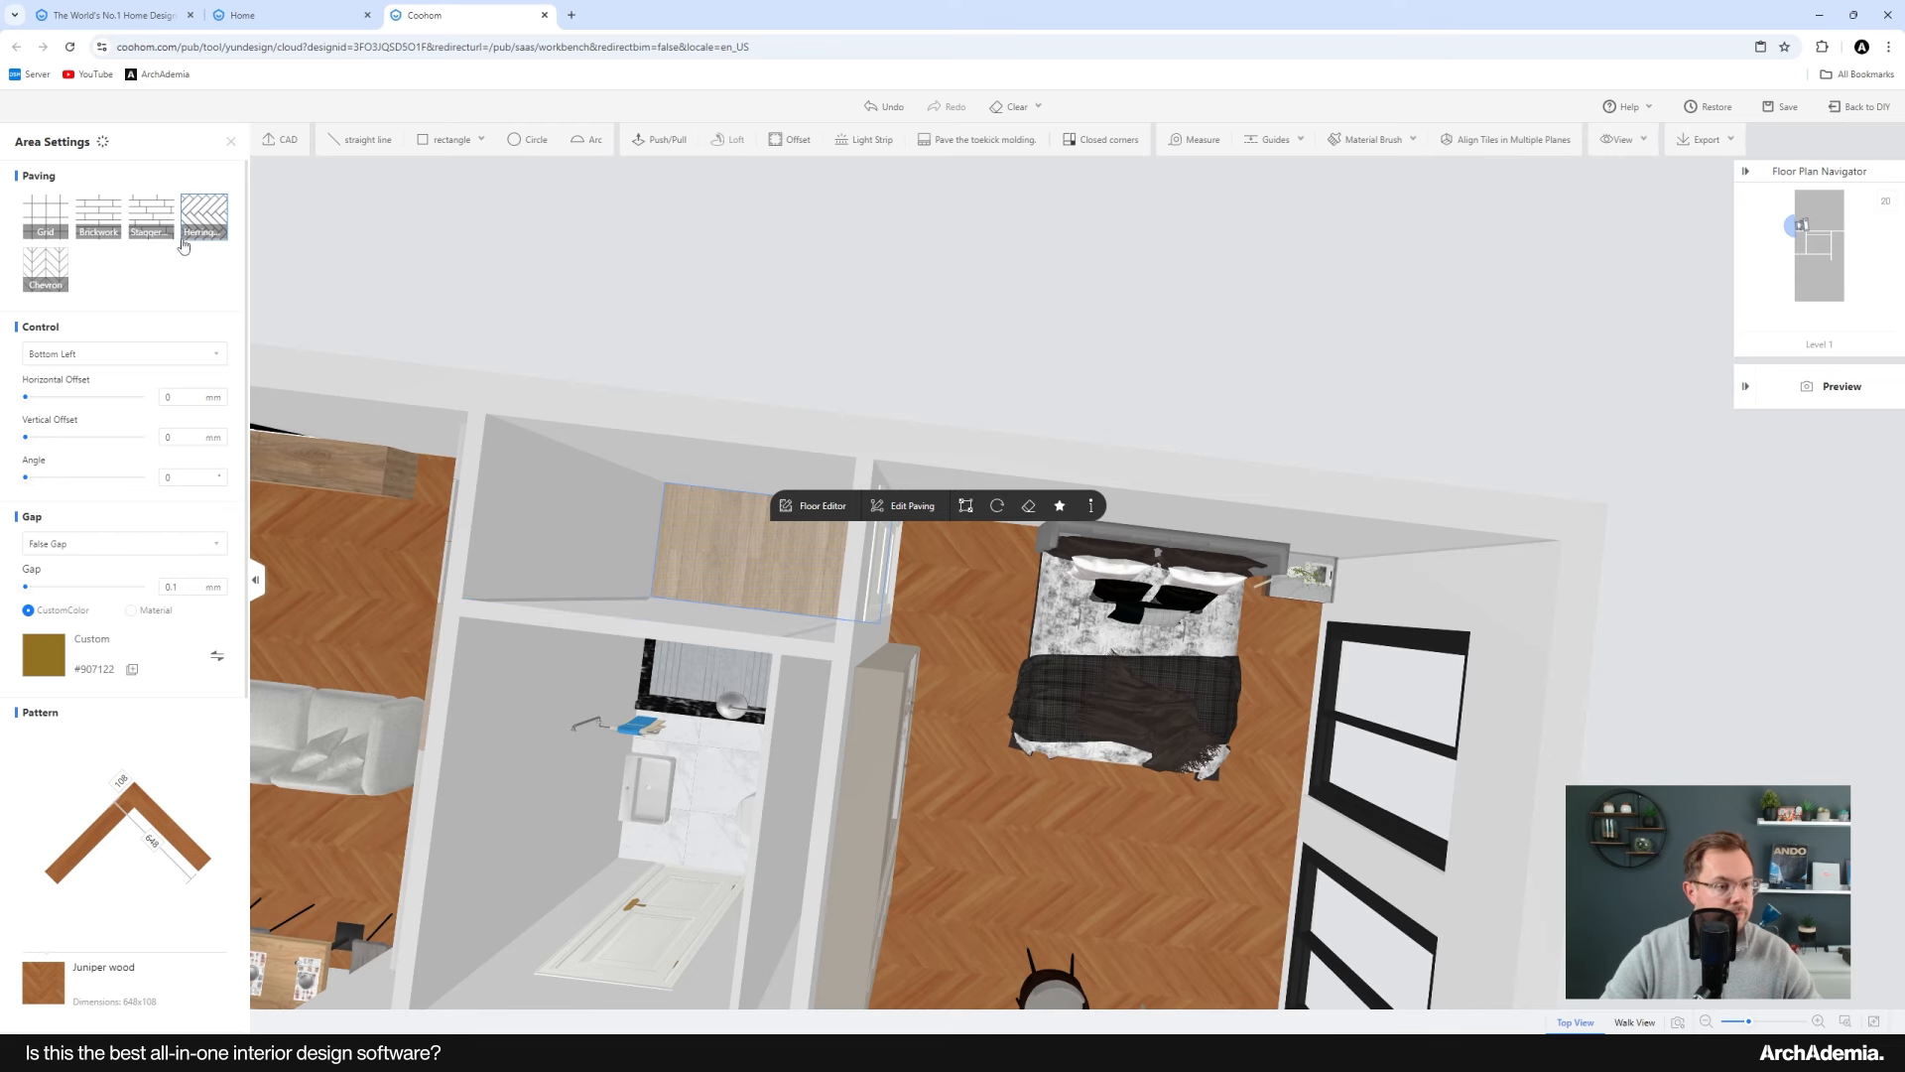
click(50, 278)
right_drag(769, 800, 1057, 661)
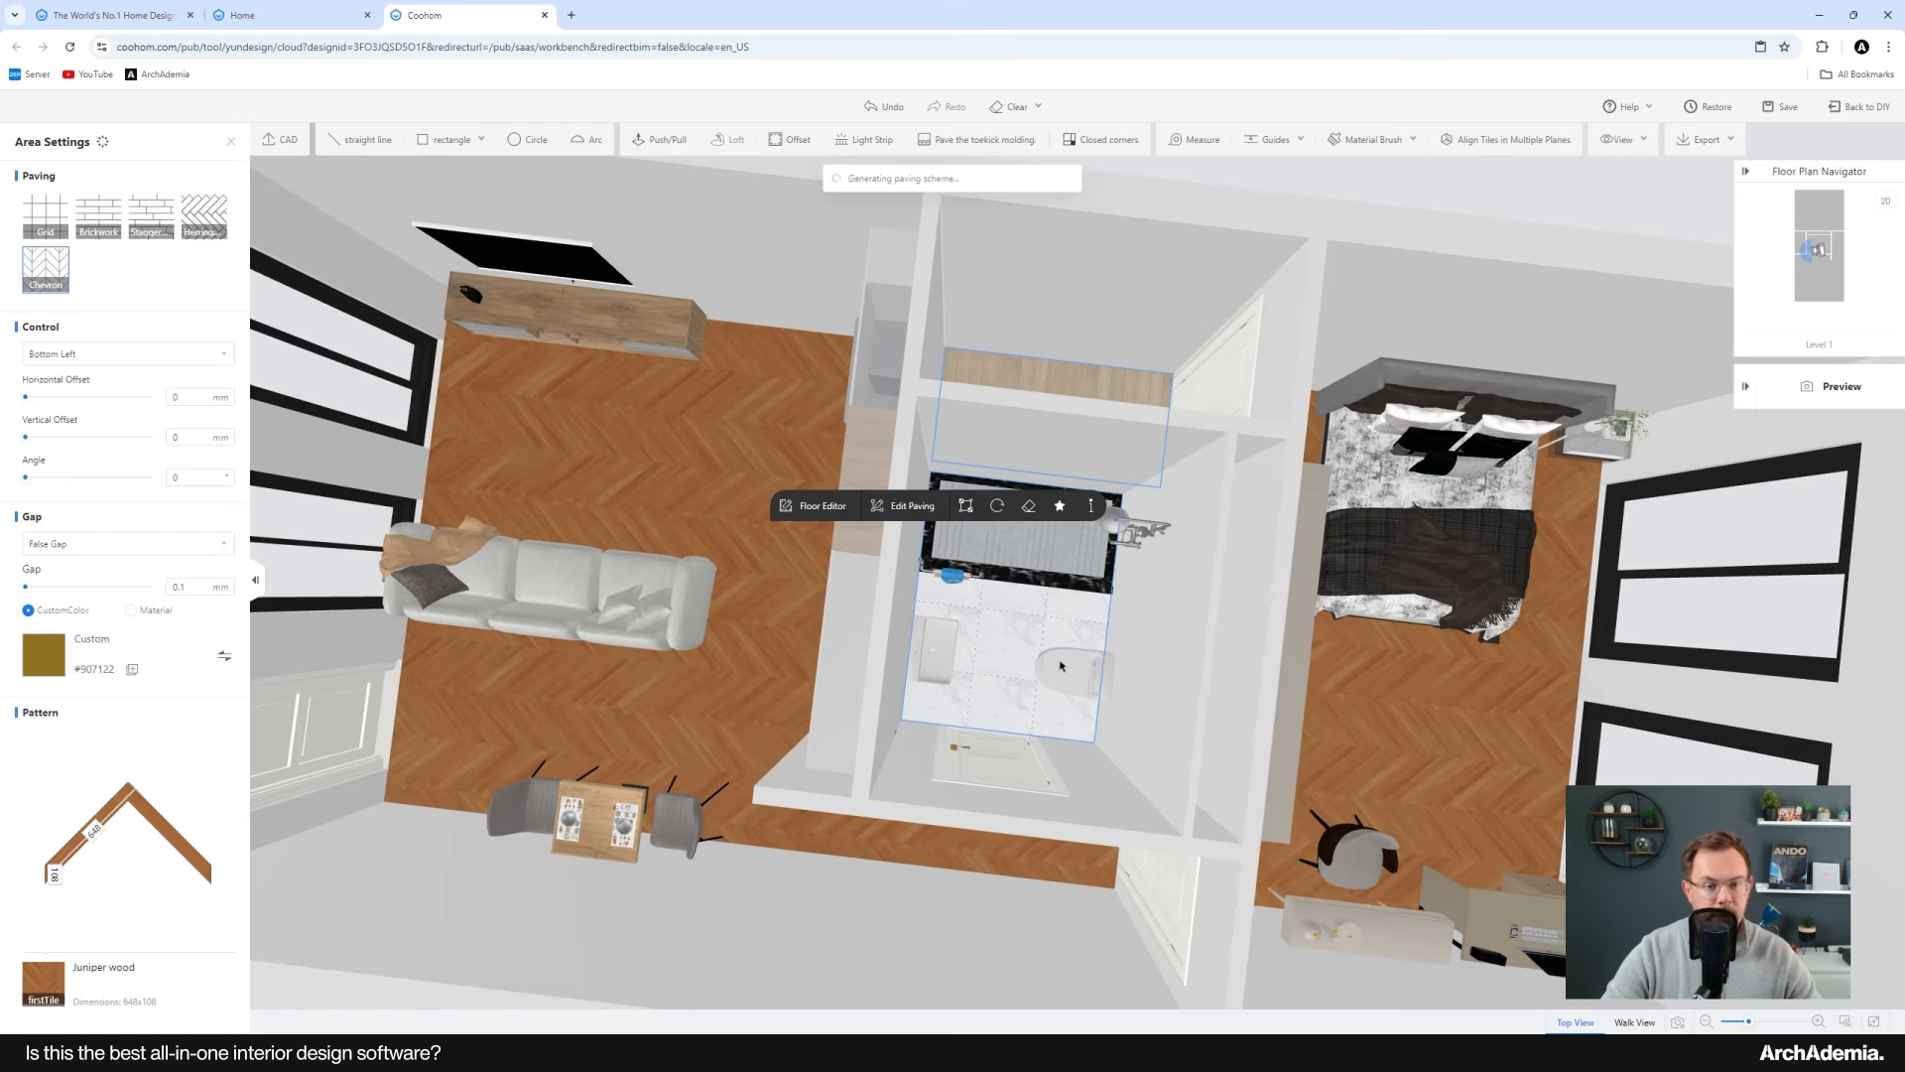
right_drag(942, 709, 886, 685)
drag(886, 686, 1032, 603)
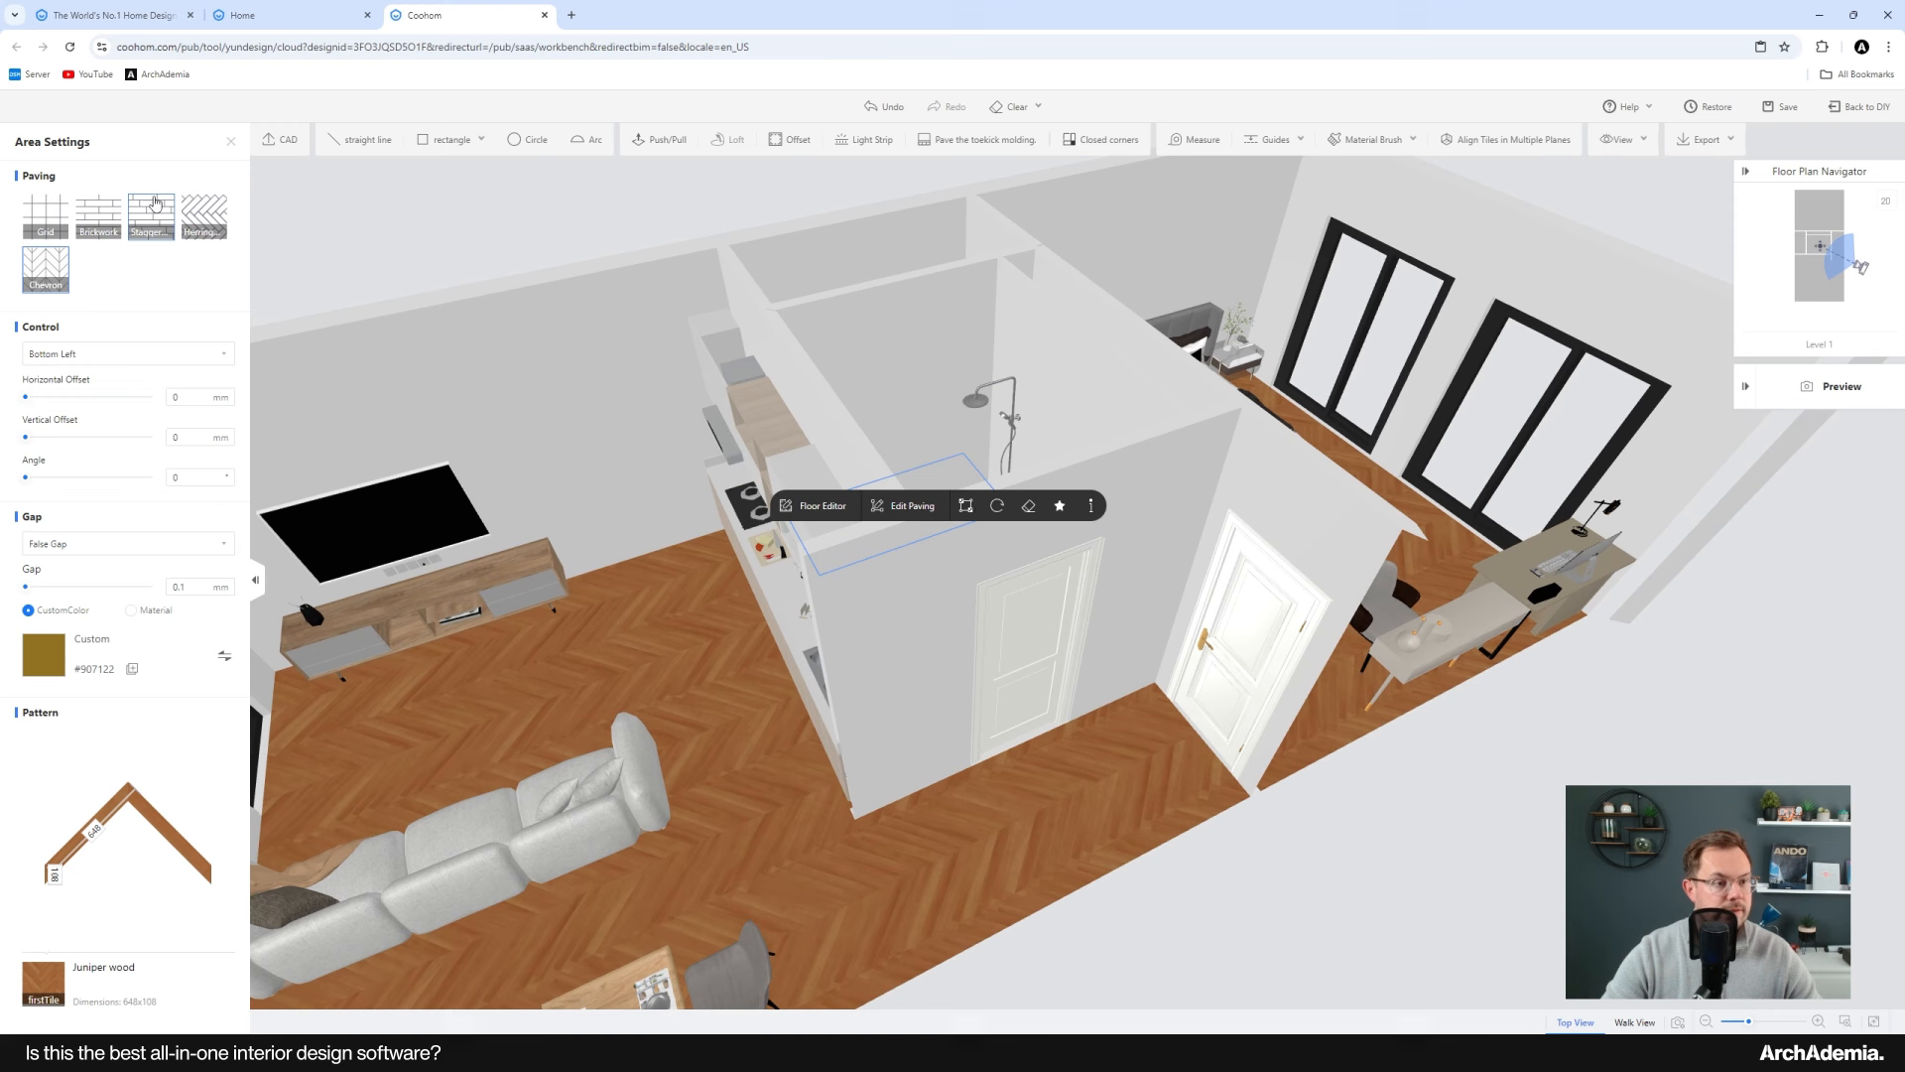
click(231, 142)
Step: Search the materials for concrete and apply a concrete finish to the living area's TV wall
drag(651, 668, 754, 447)
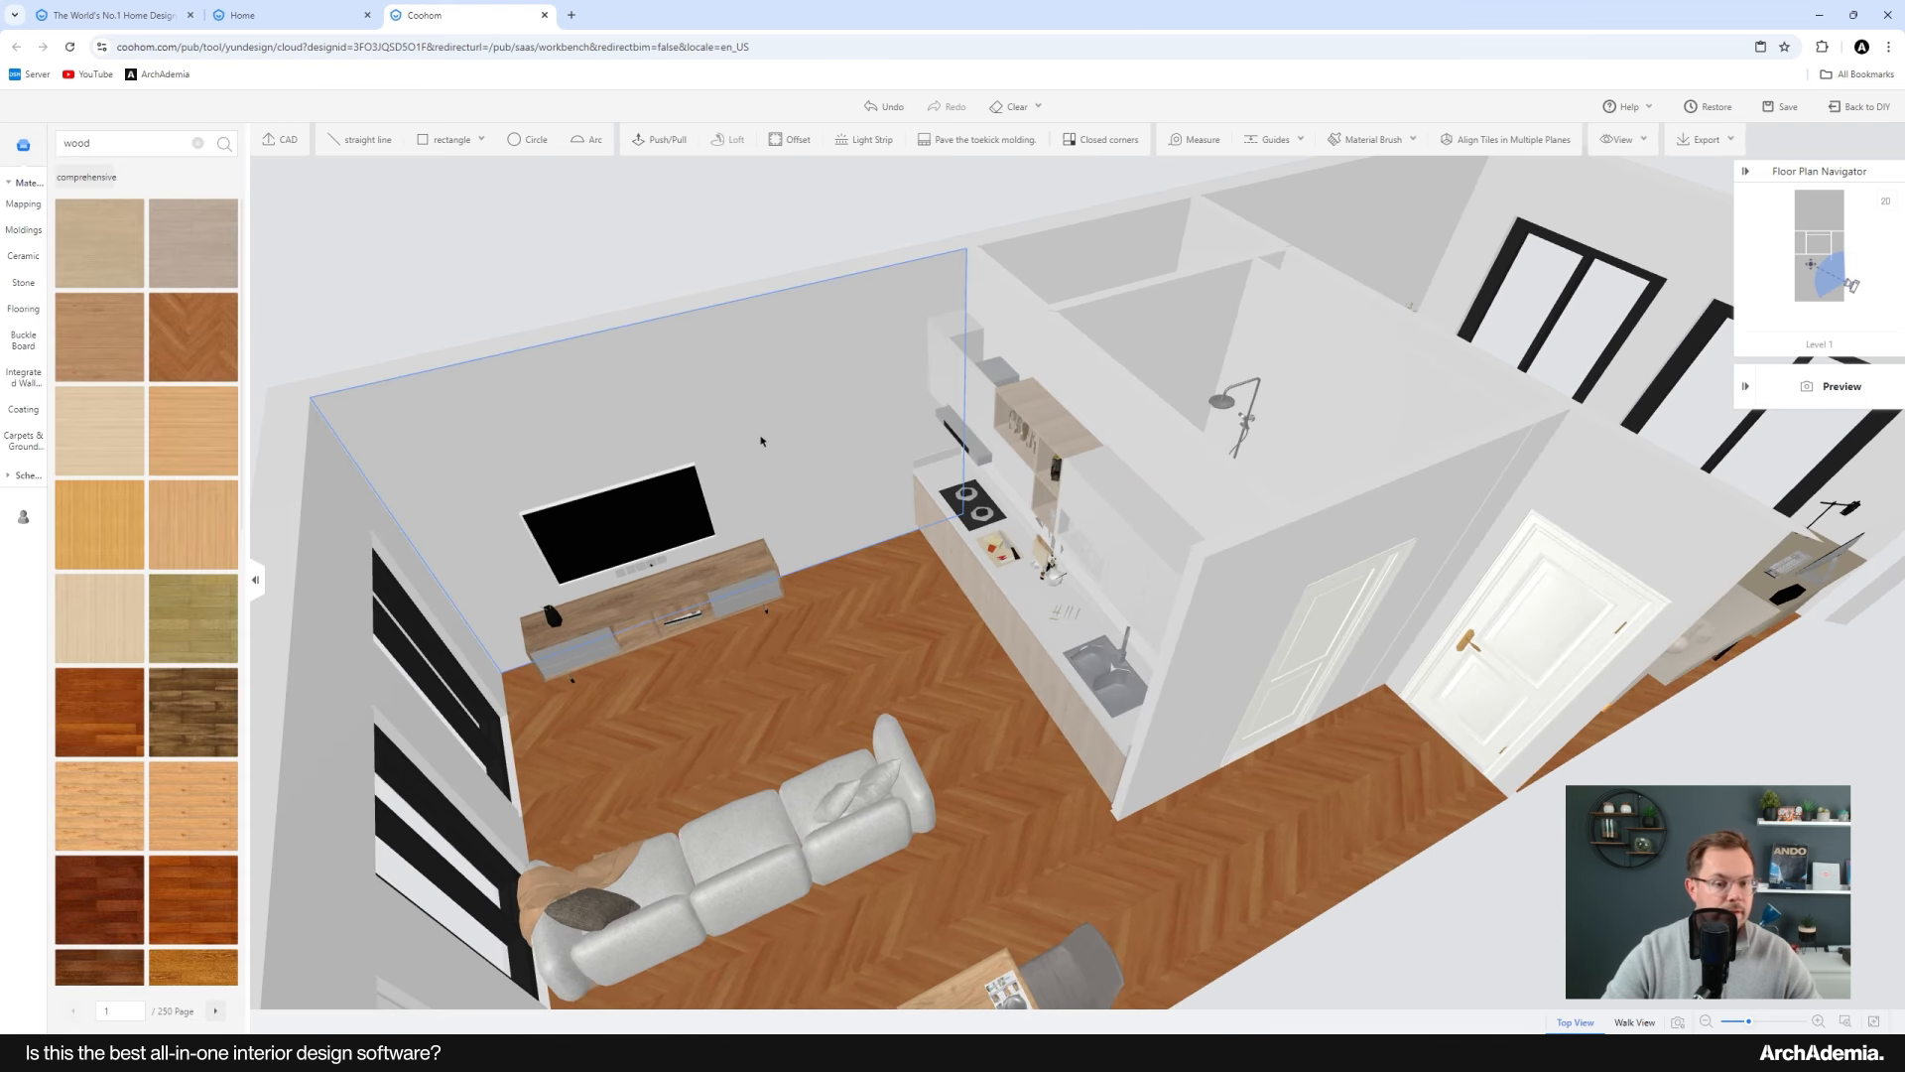
click(773, 429)
click(549, 292)
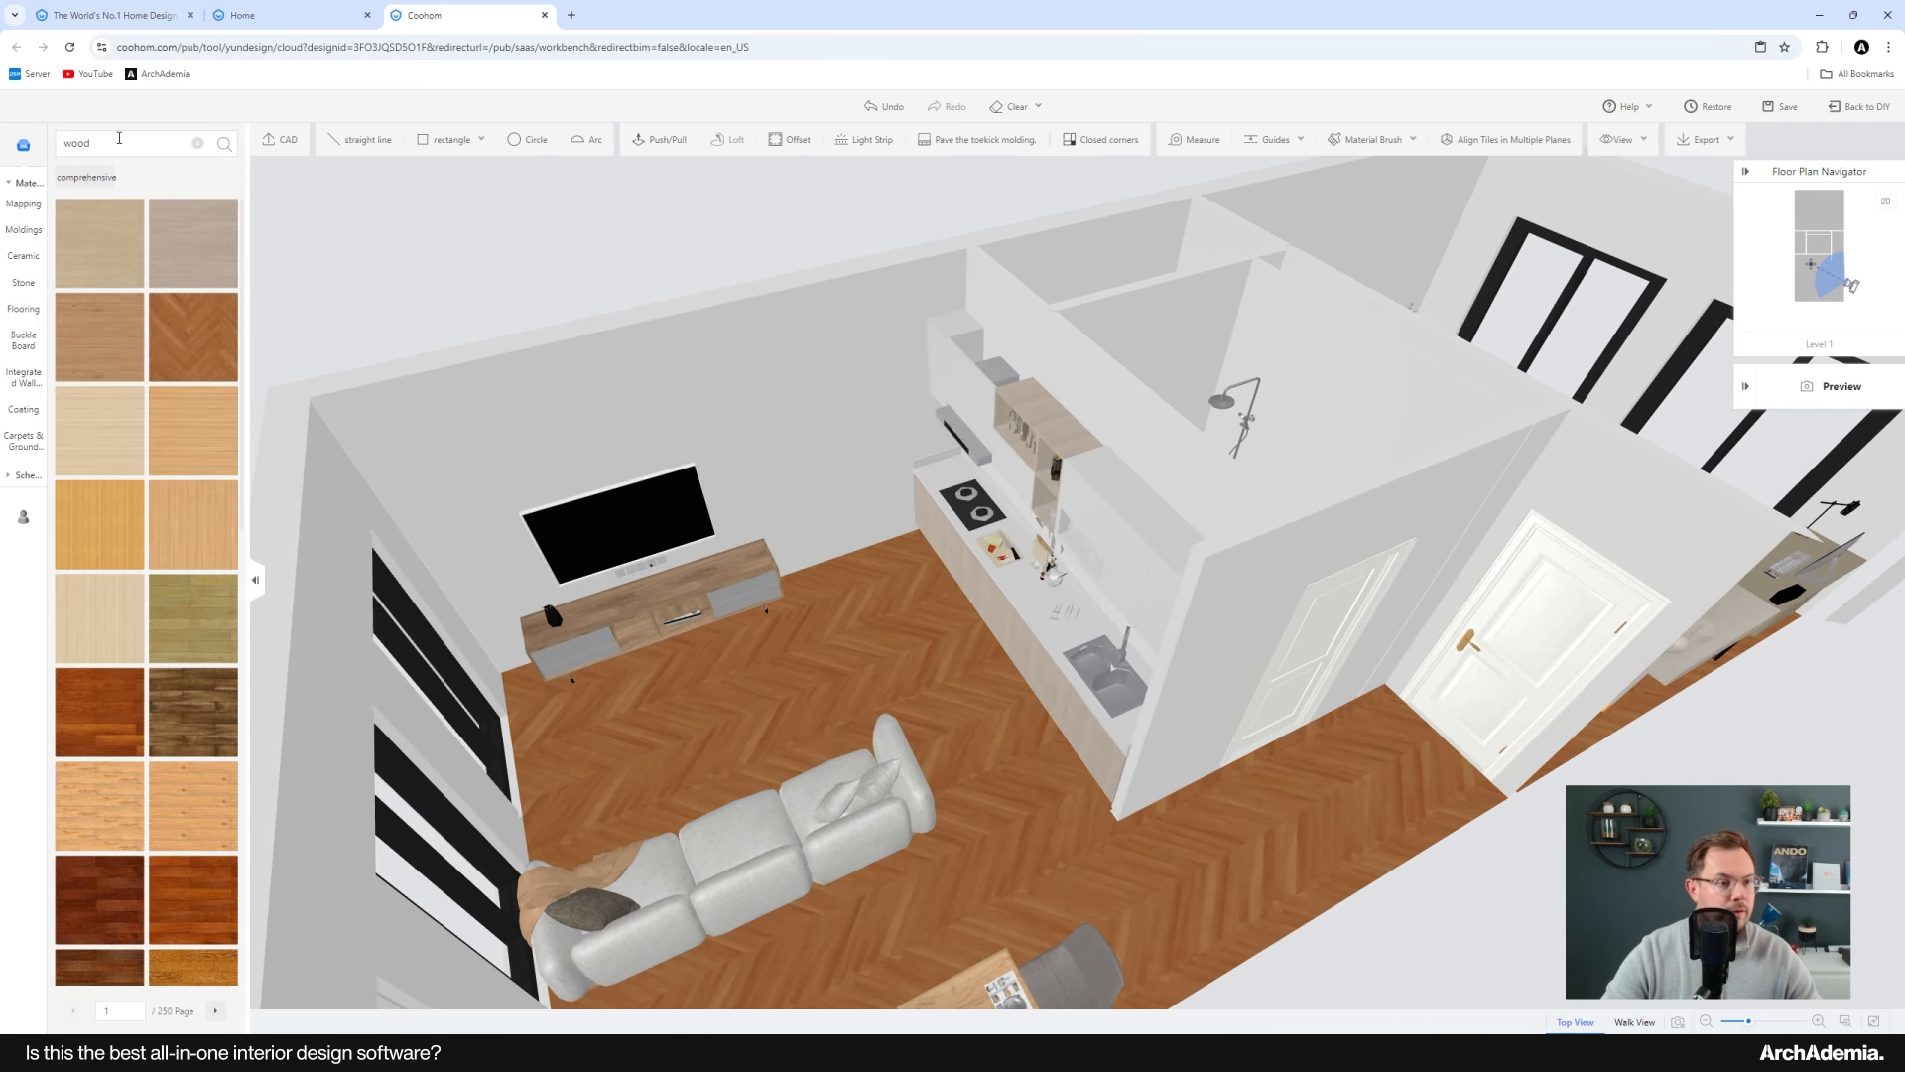
drag(119, 140, 66, 142)
key(BackSpace)
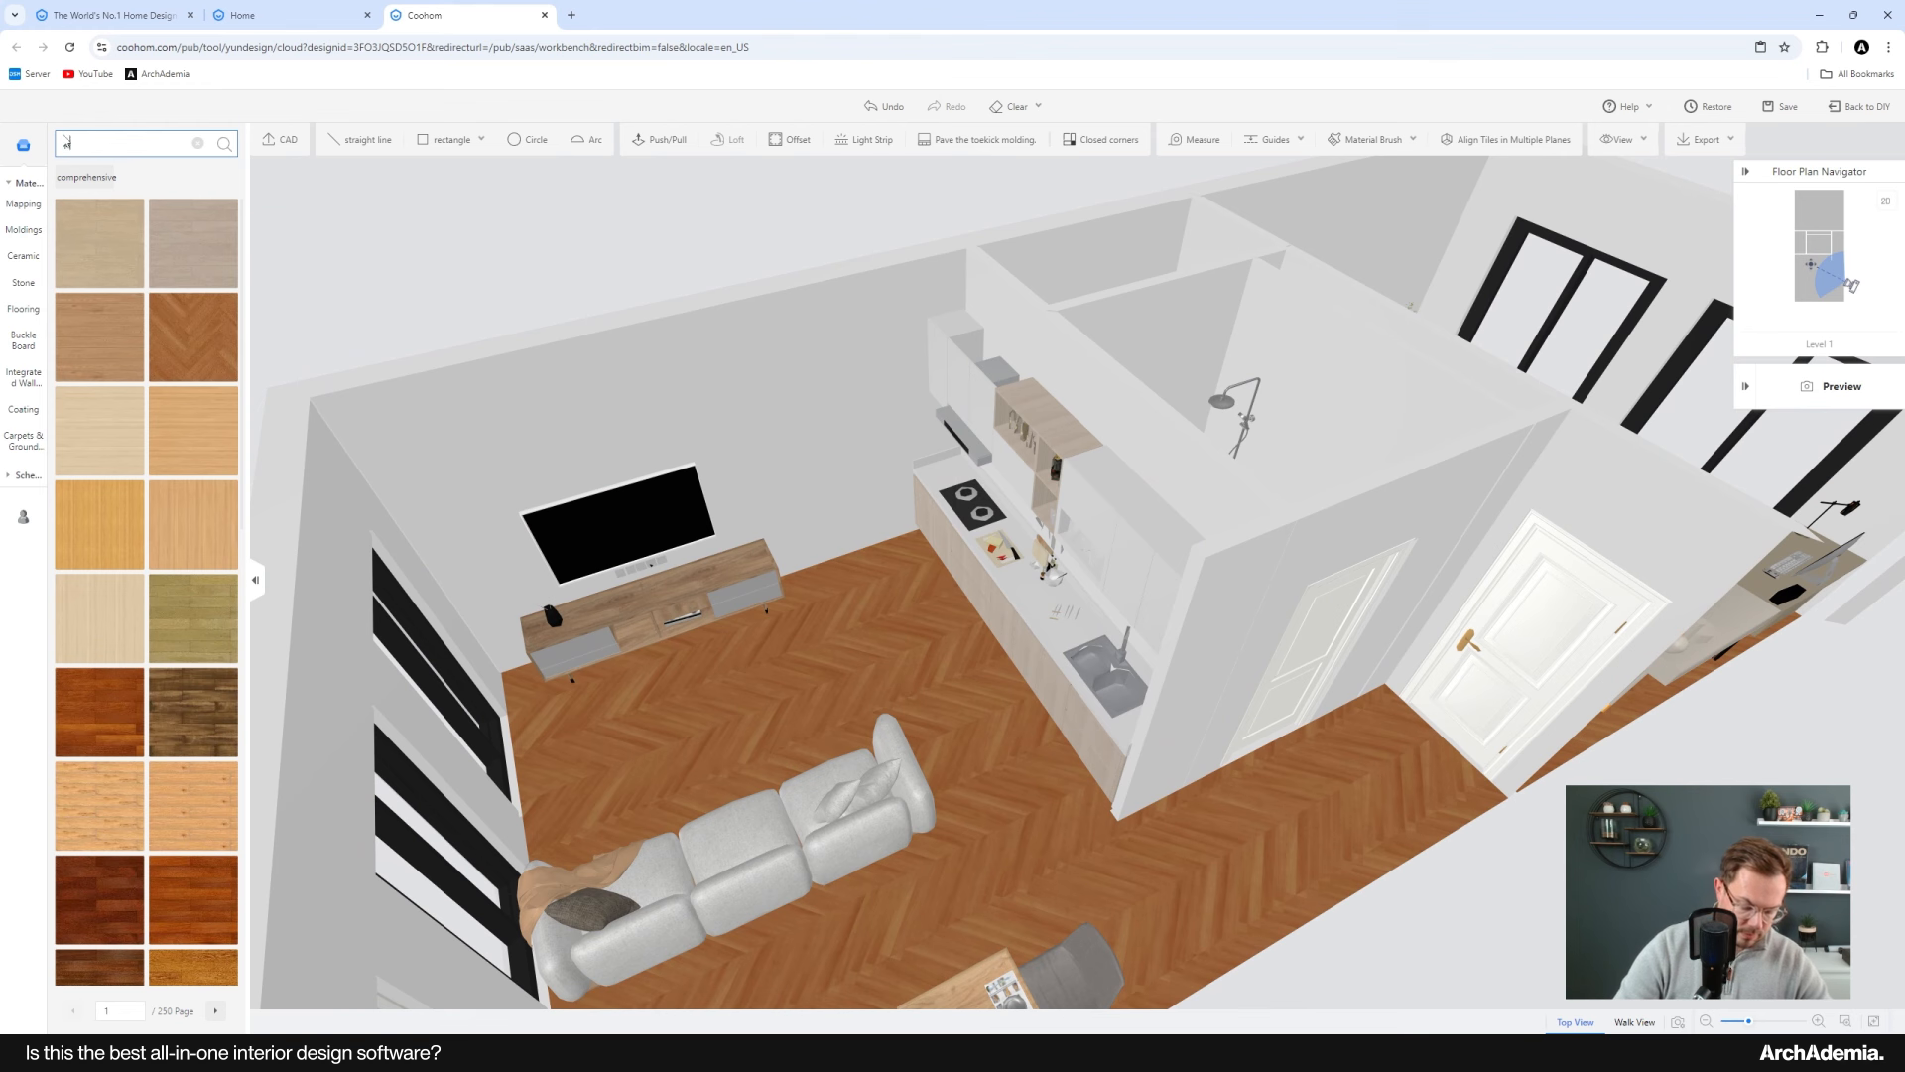
text(pai)
key(BackSpace)
key(BackSpace)
key(BackSpace)
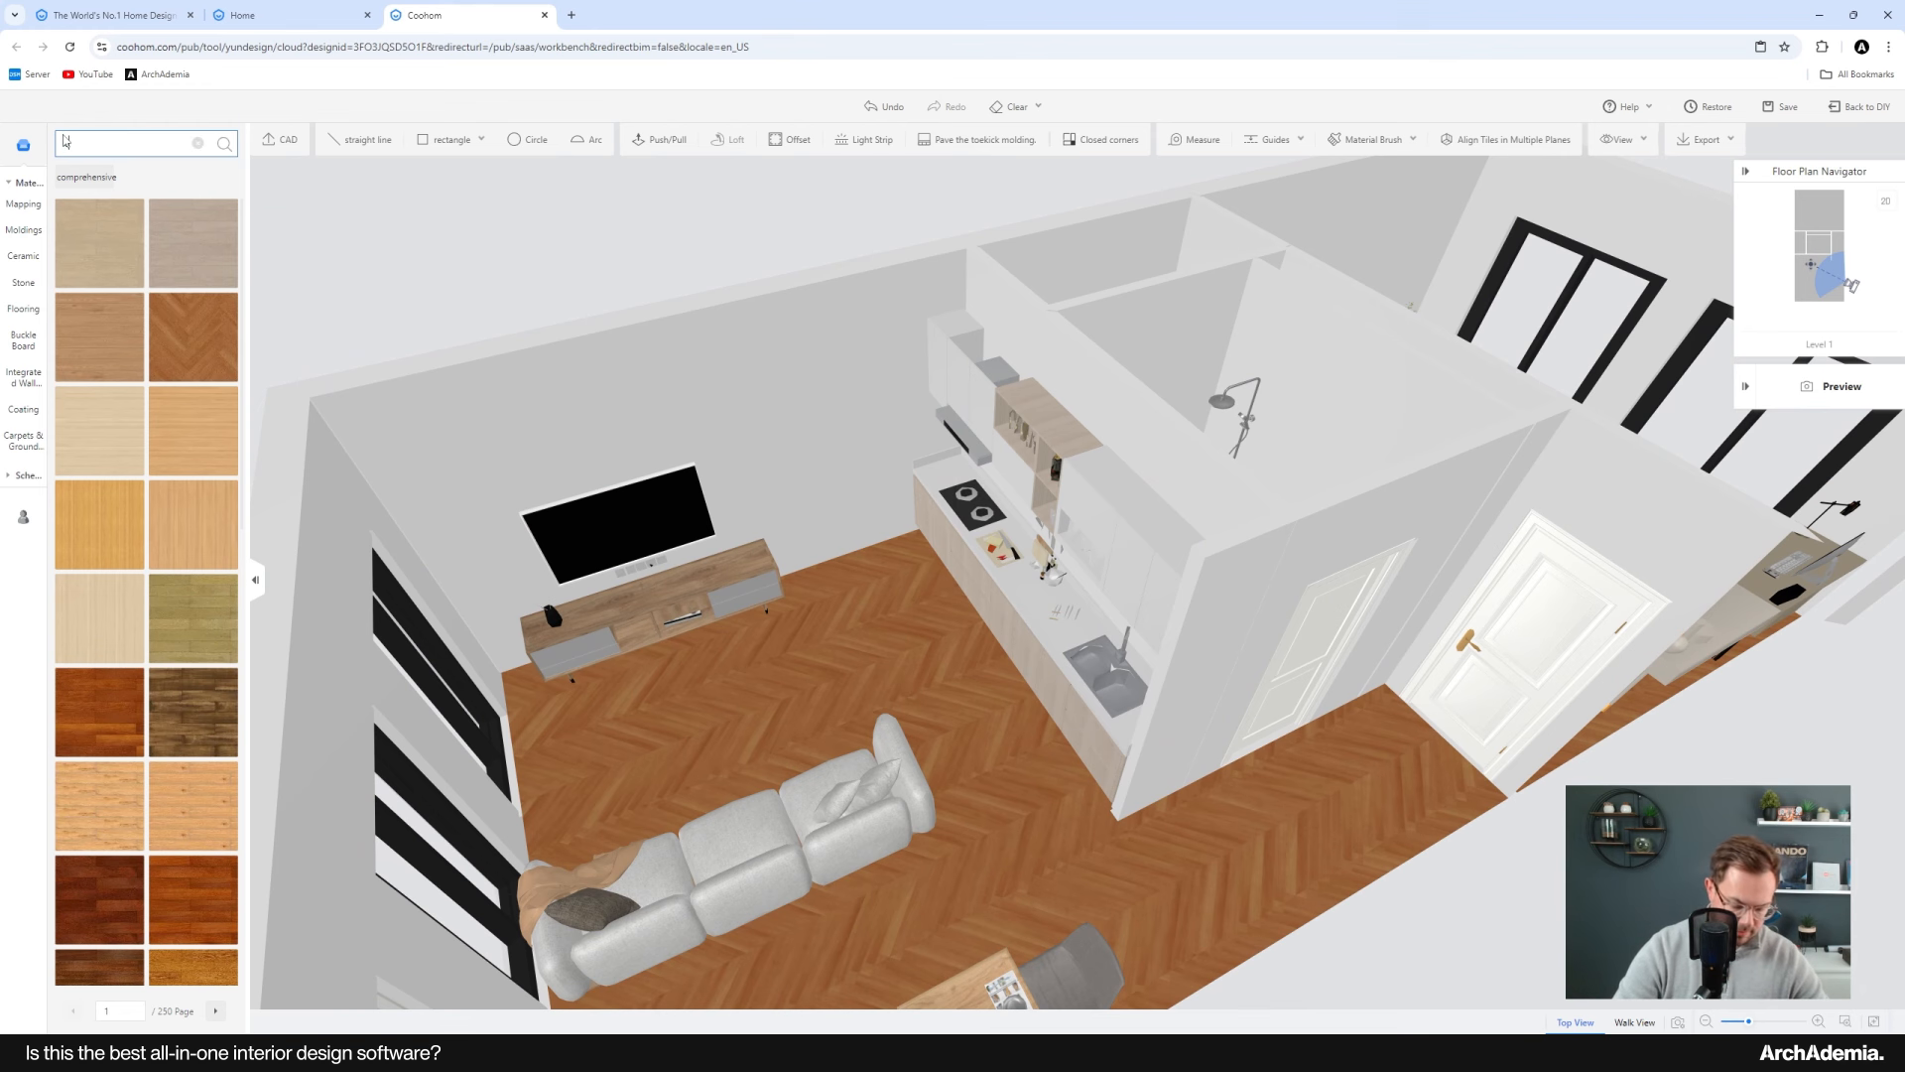
text(concrete)
key(Return)
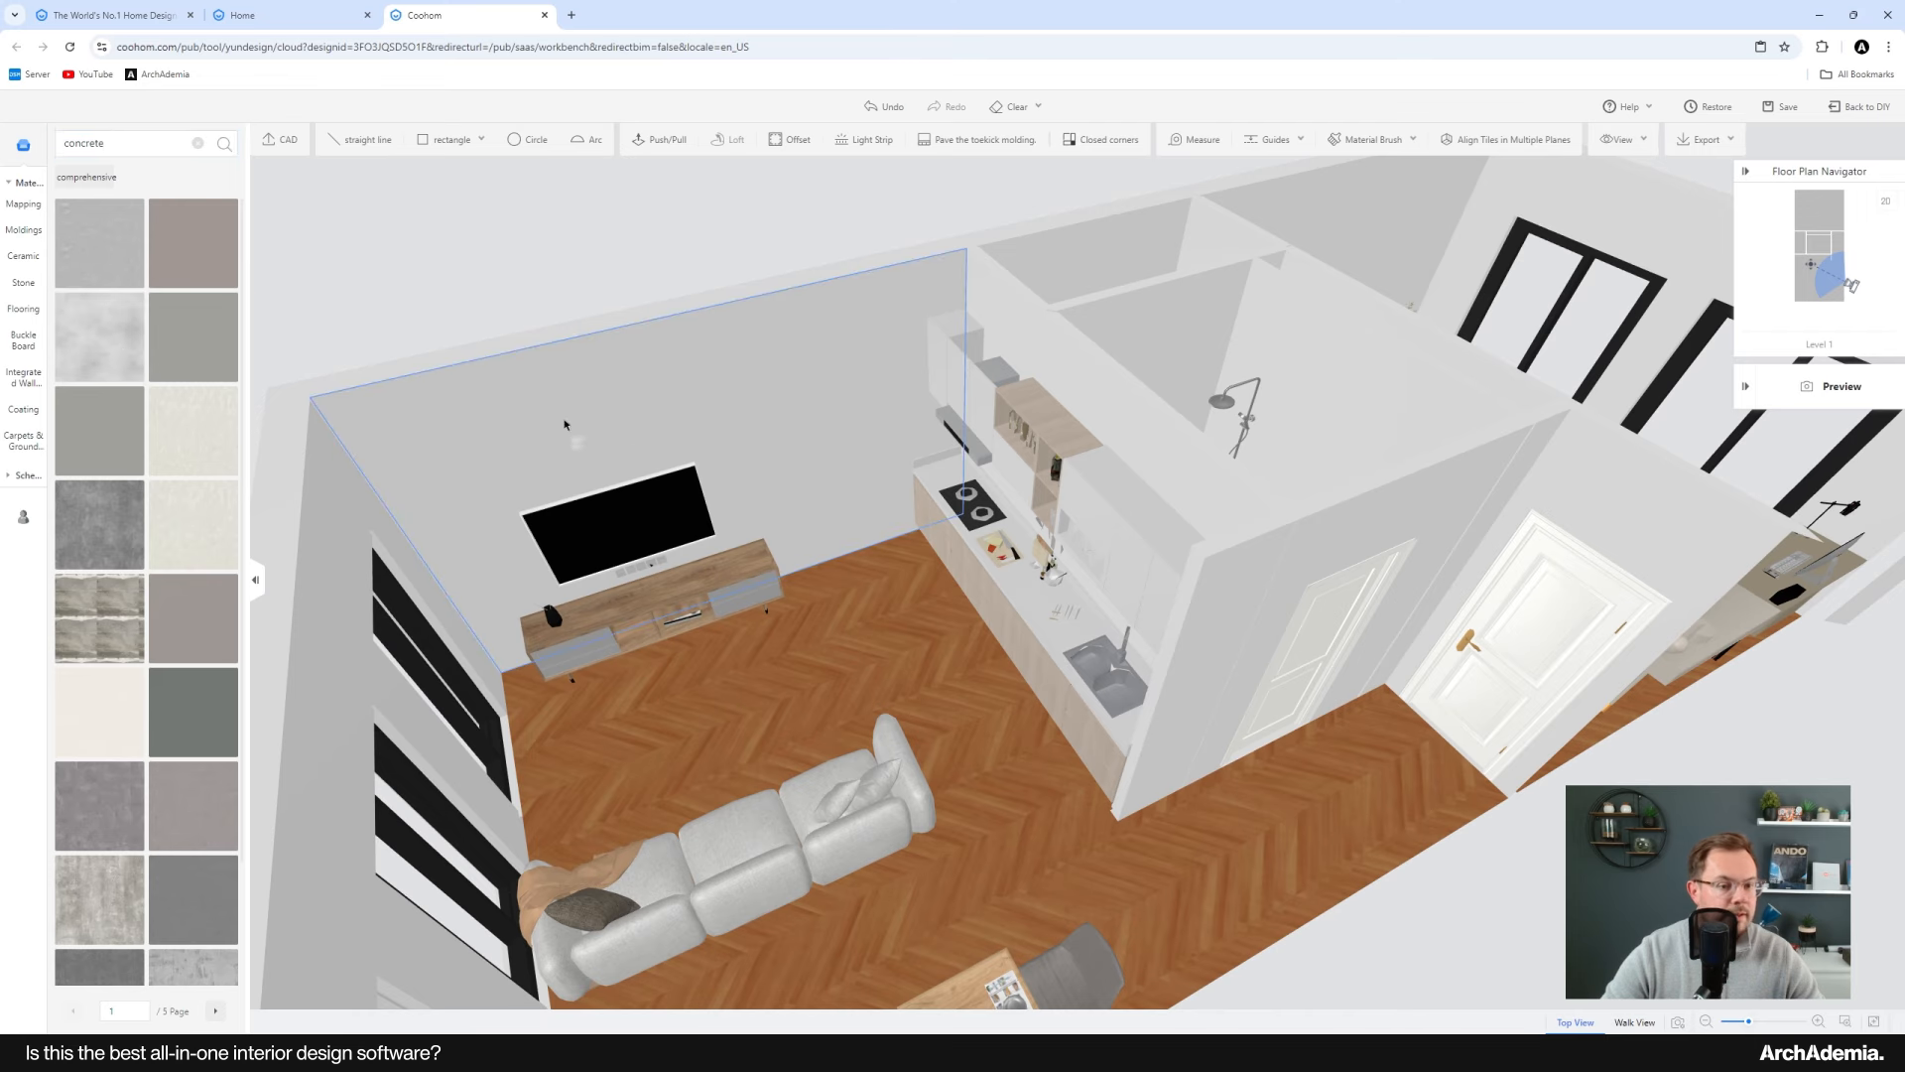
click(744, 406)
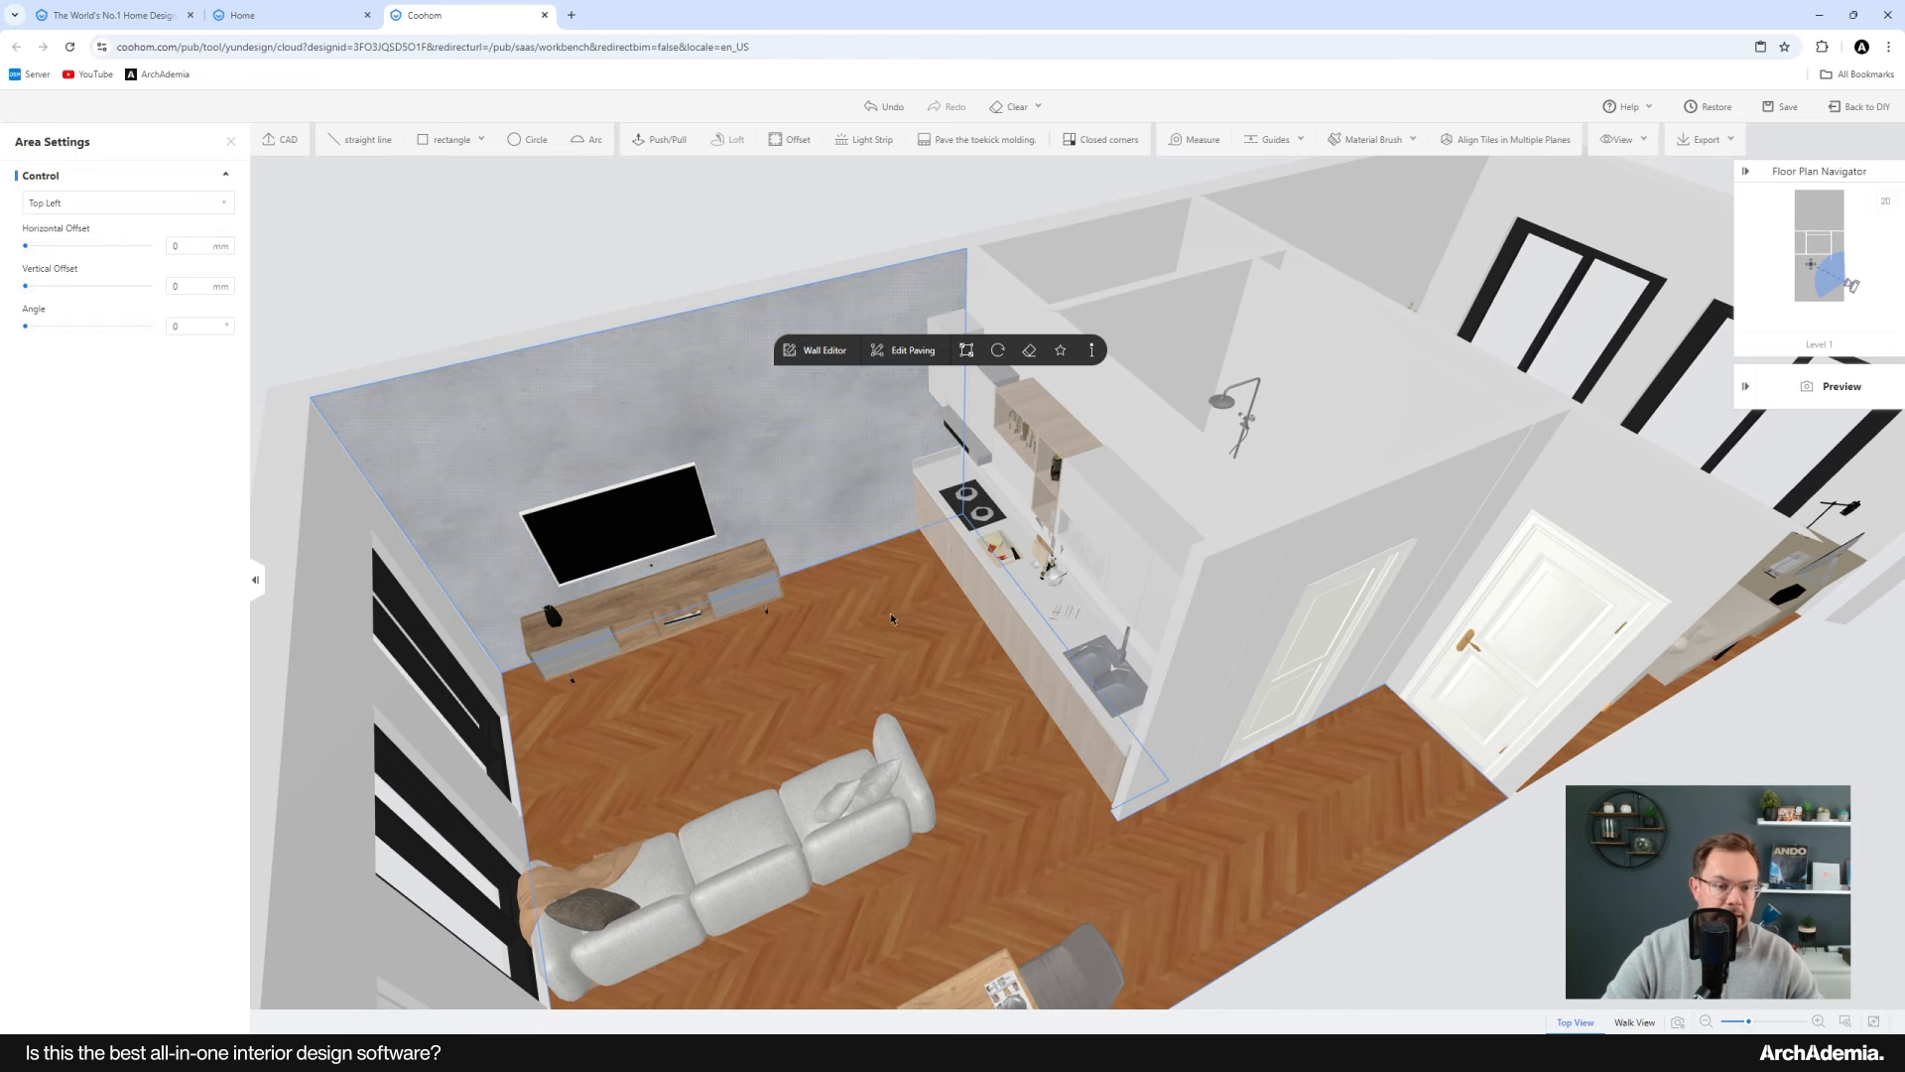
Step: Apply the same concrete finish to the bedroom wall behind the bed
drag(843, 705, 748, 578)
scroll(778, 550, up, 4)
scroll(754, 582, down, 3)
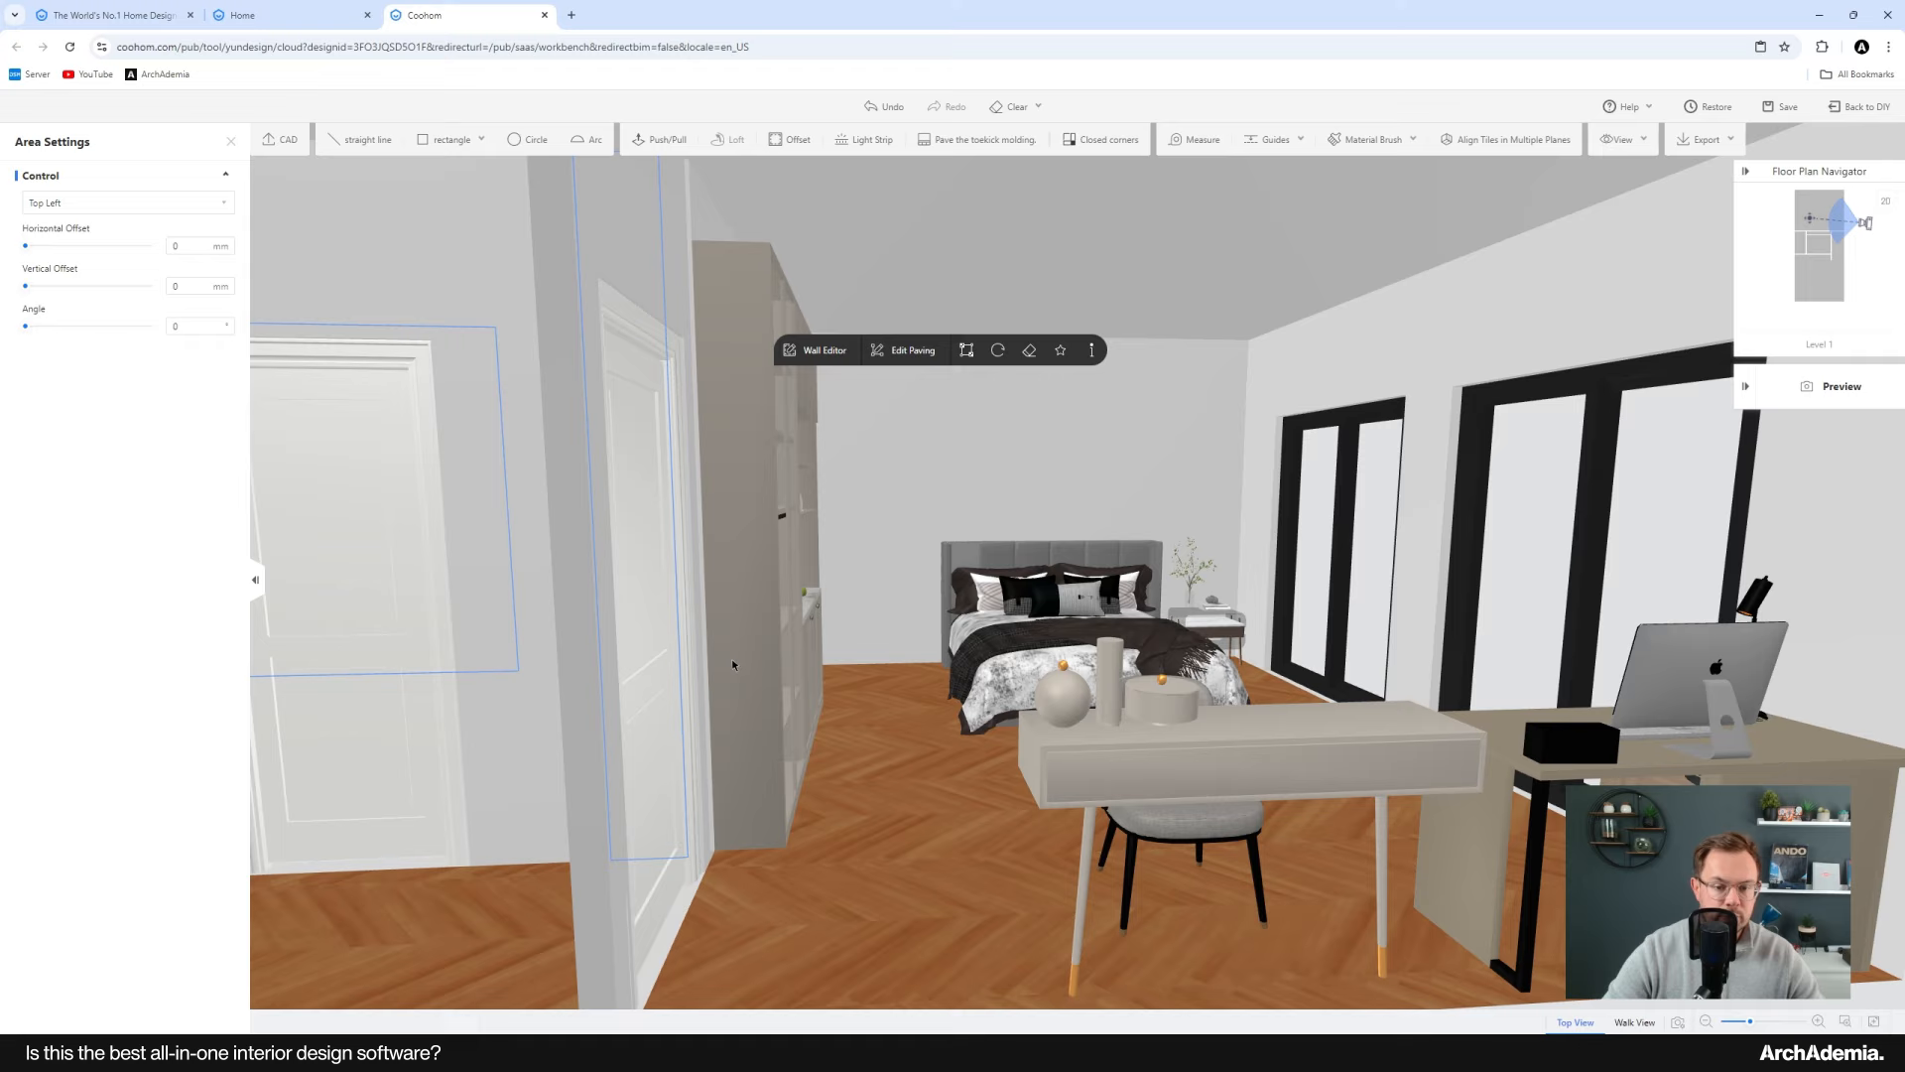
drag(730, 658, 940, 497)
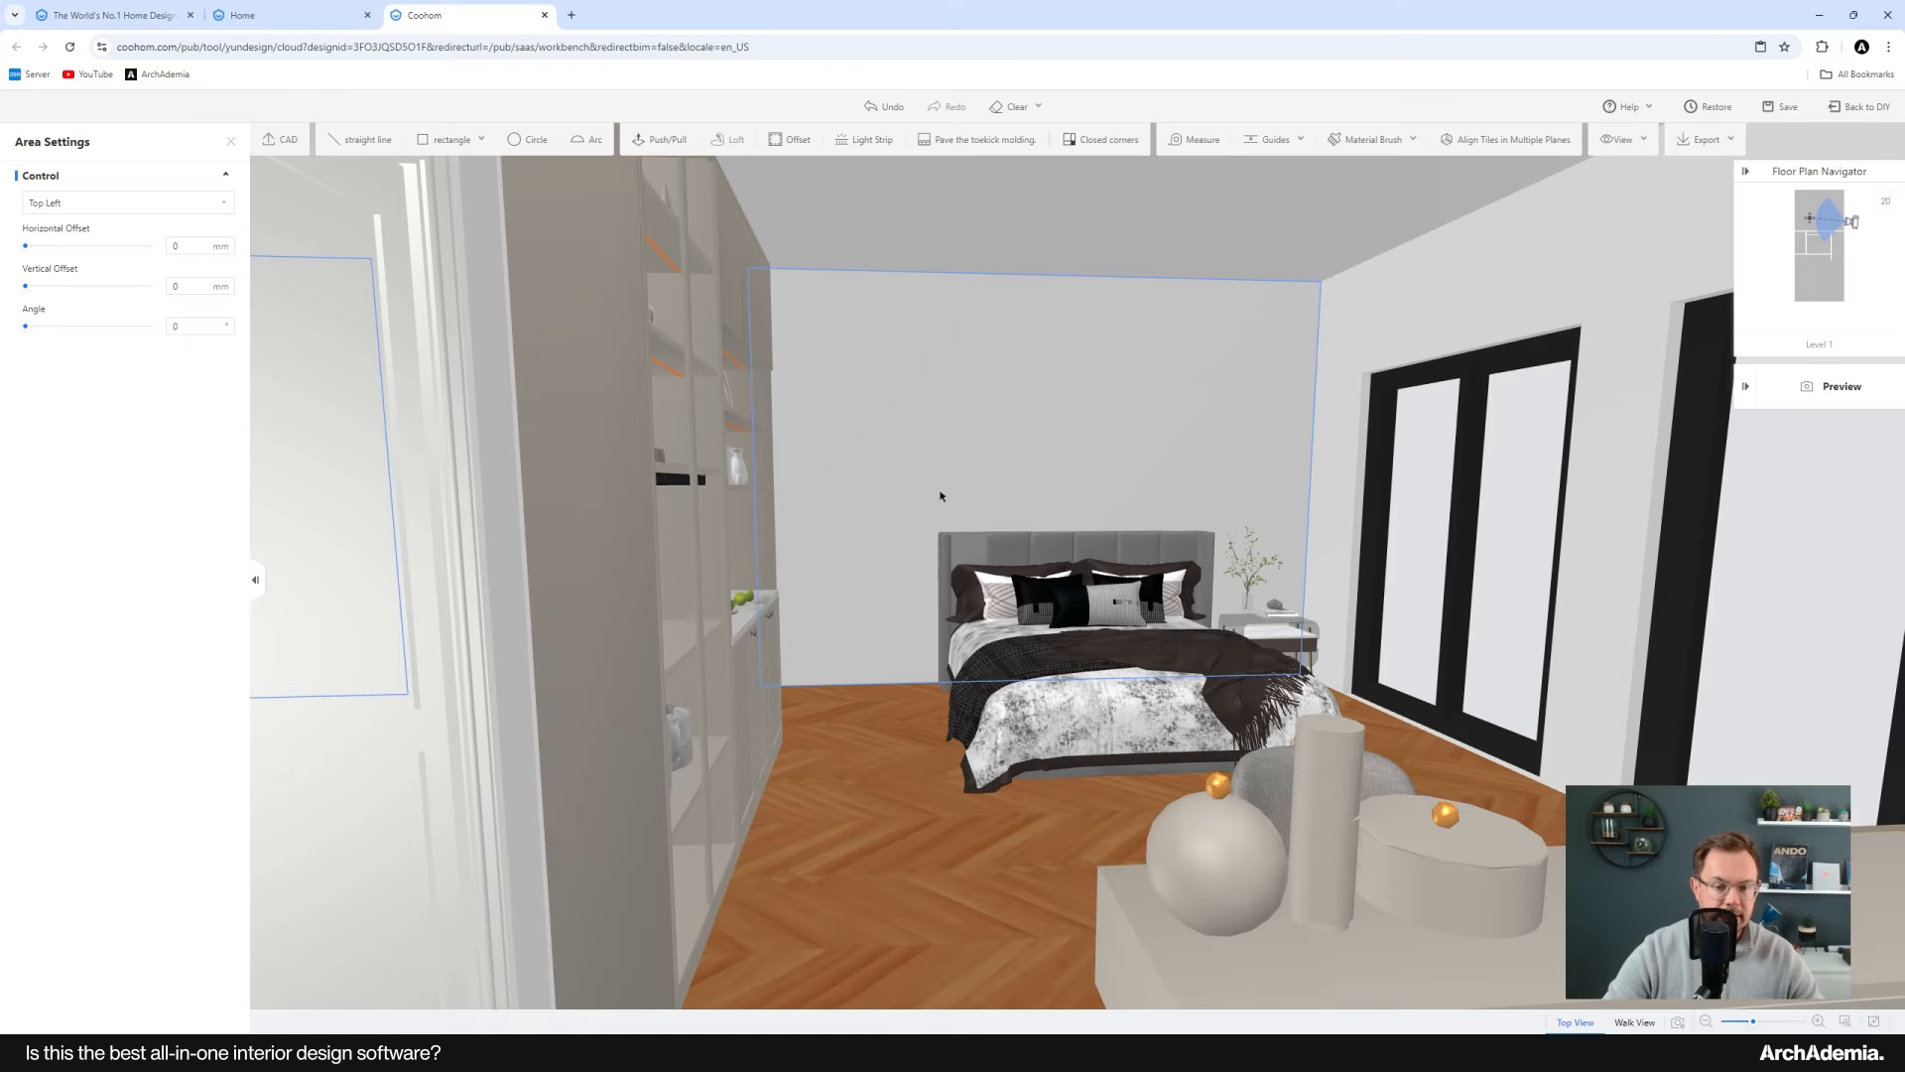
click(230, 146)
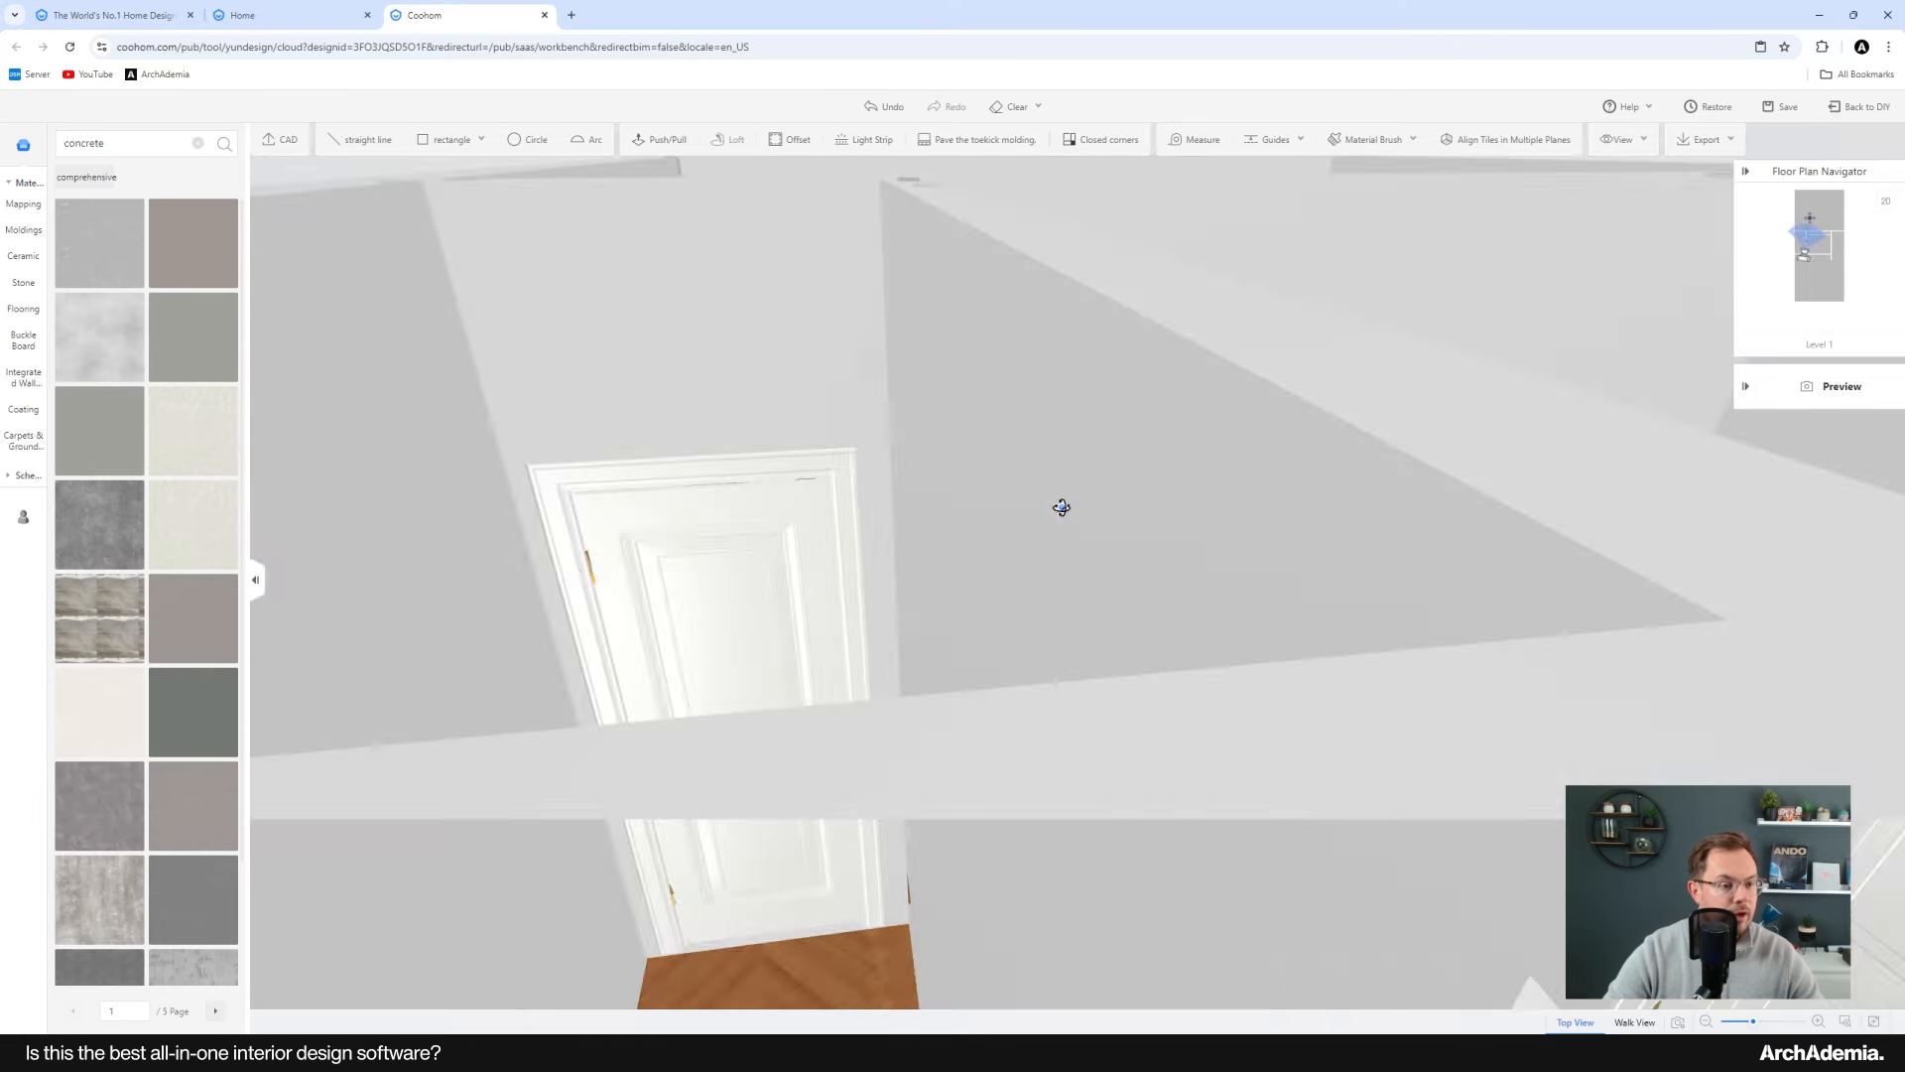
drag(1062, 507, 1432, 541)
drag(936, 552, 1375, 485)
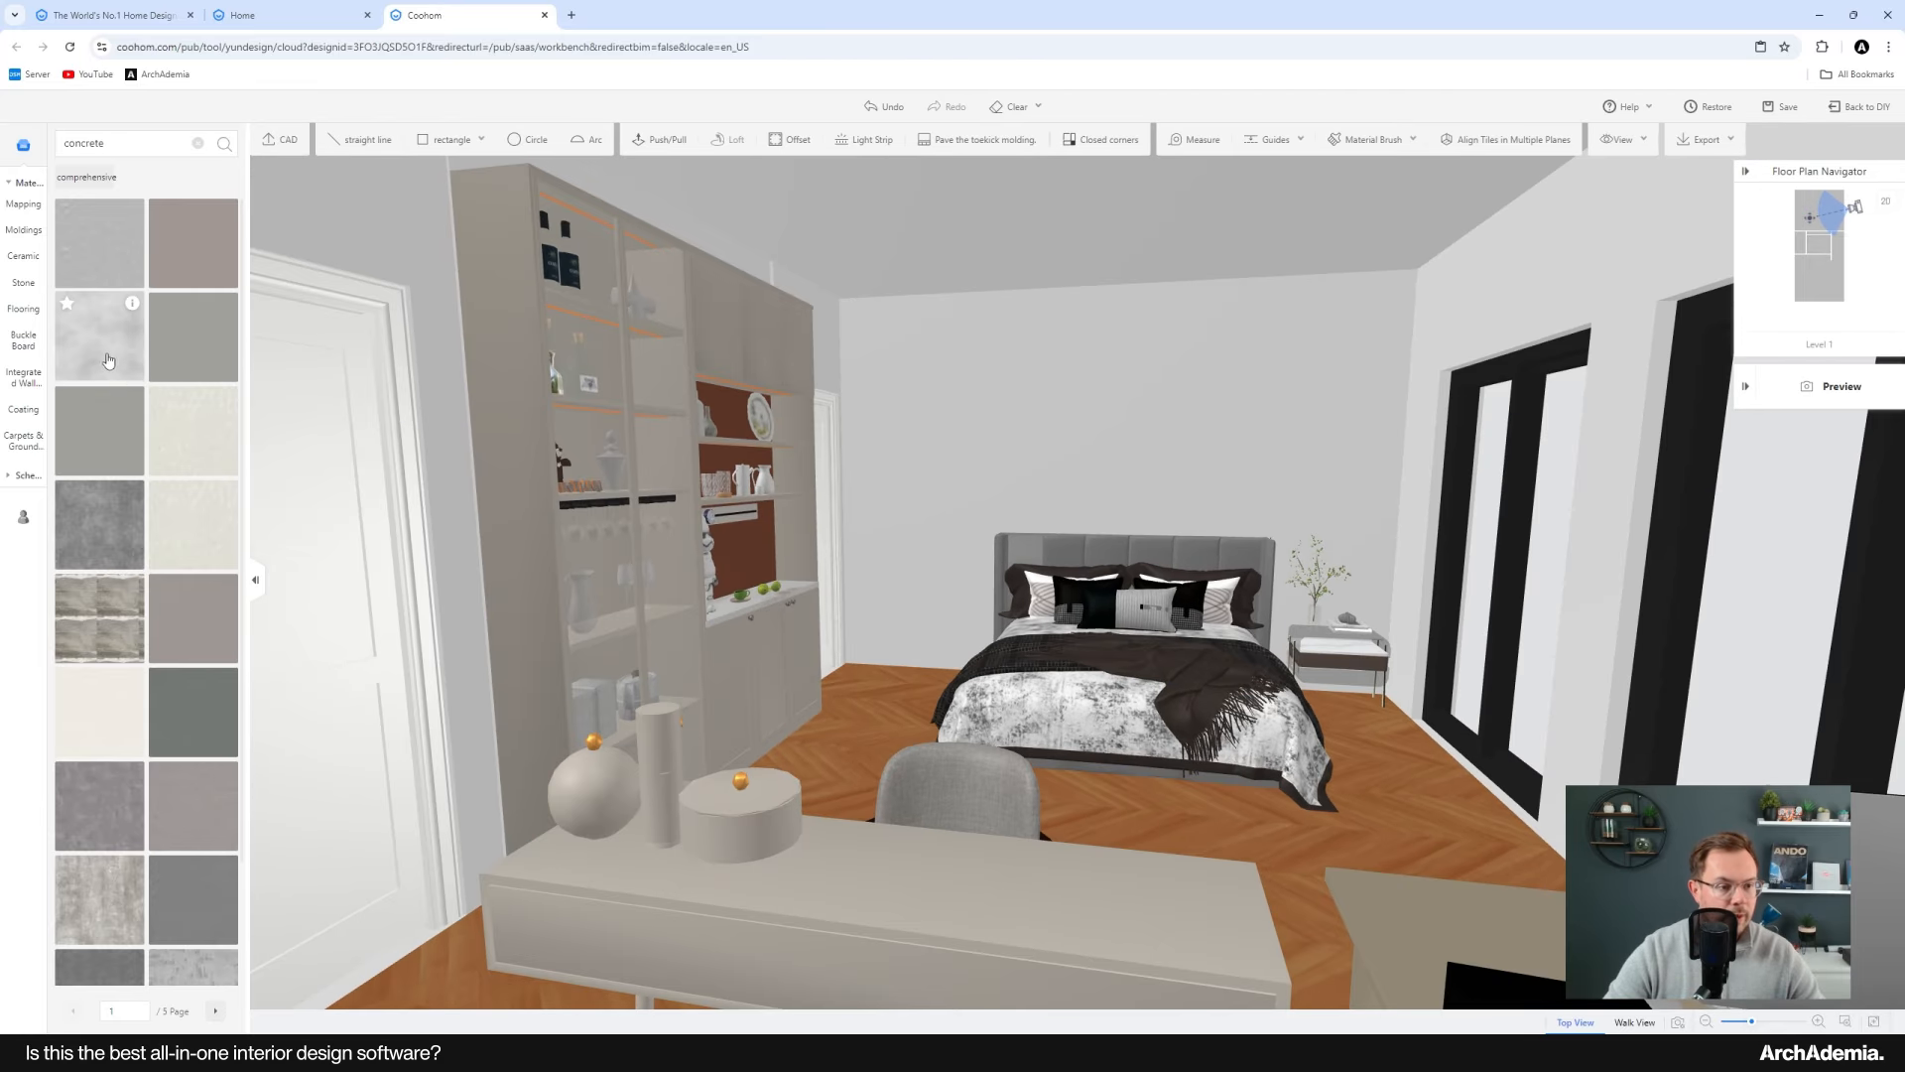
click(1060, 369)
scroll(1189, 552, down, 10)
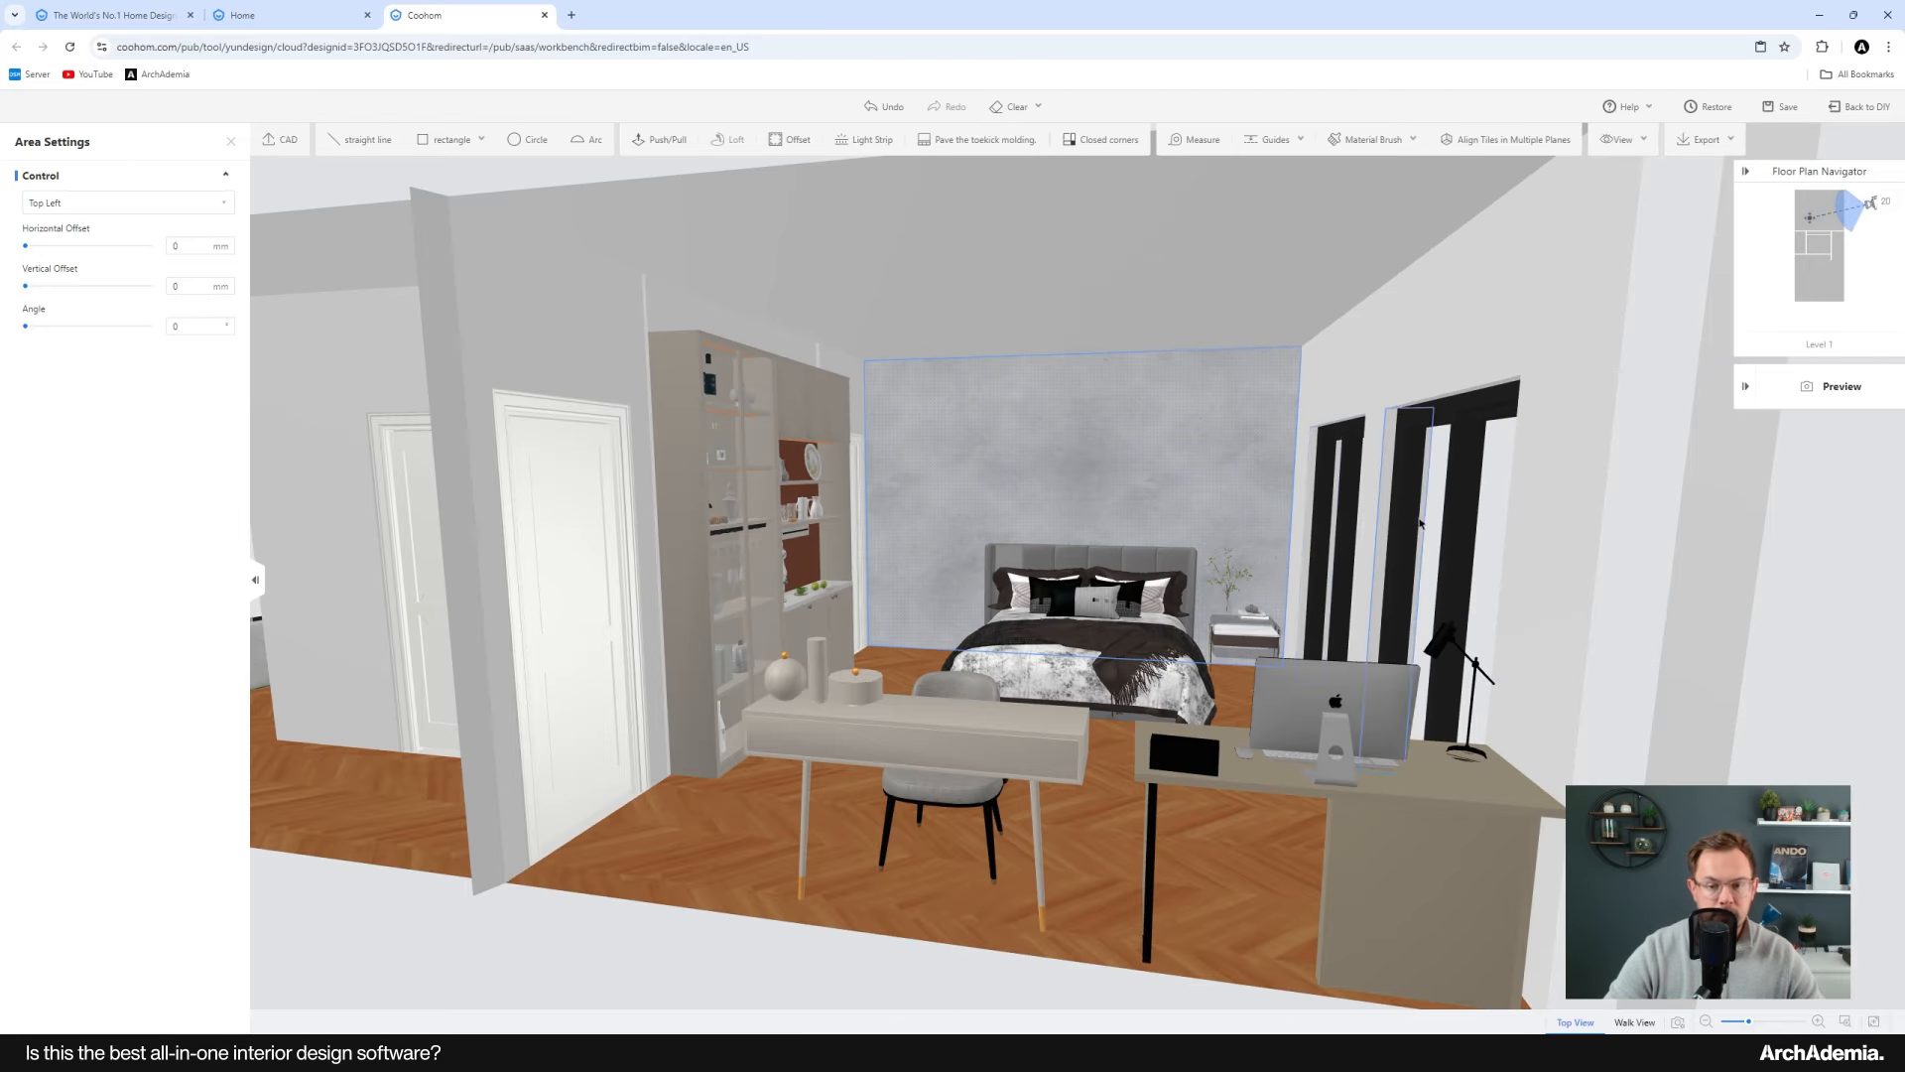
Step: Leave the material editor and return to the 2D floor plan
right_drag(1189, 551, 1358, 548)
drag(1102, 580, 793, 500)
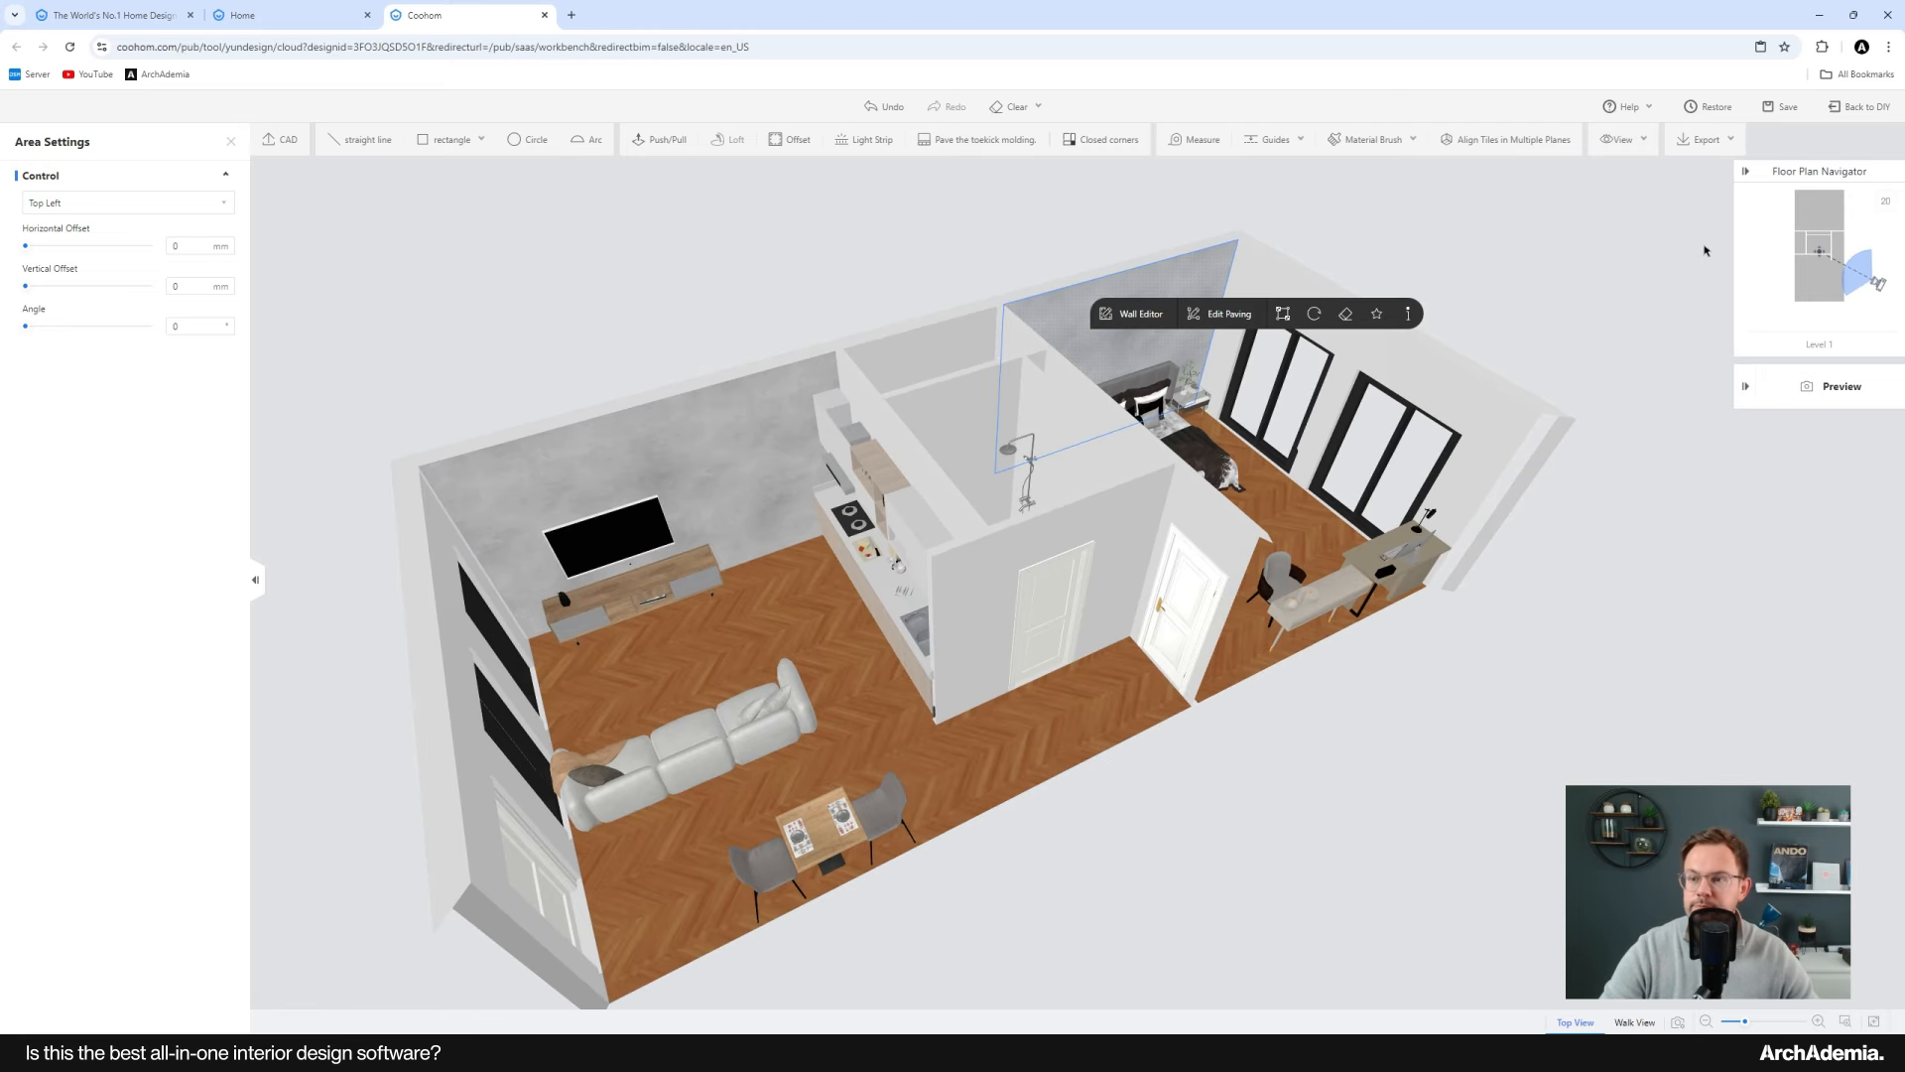
click(1856, 107)
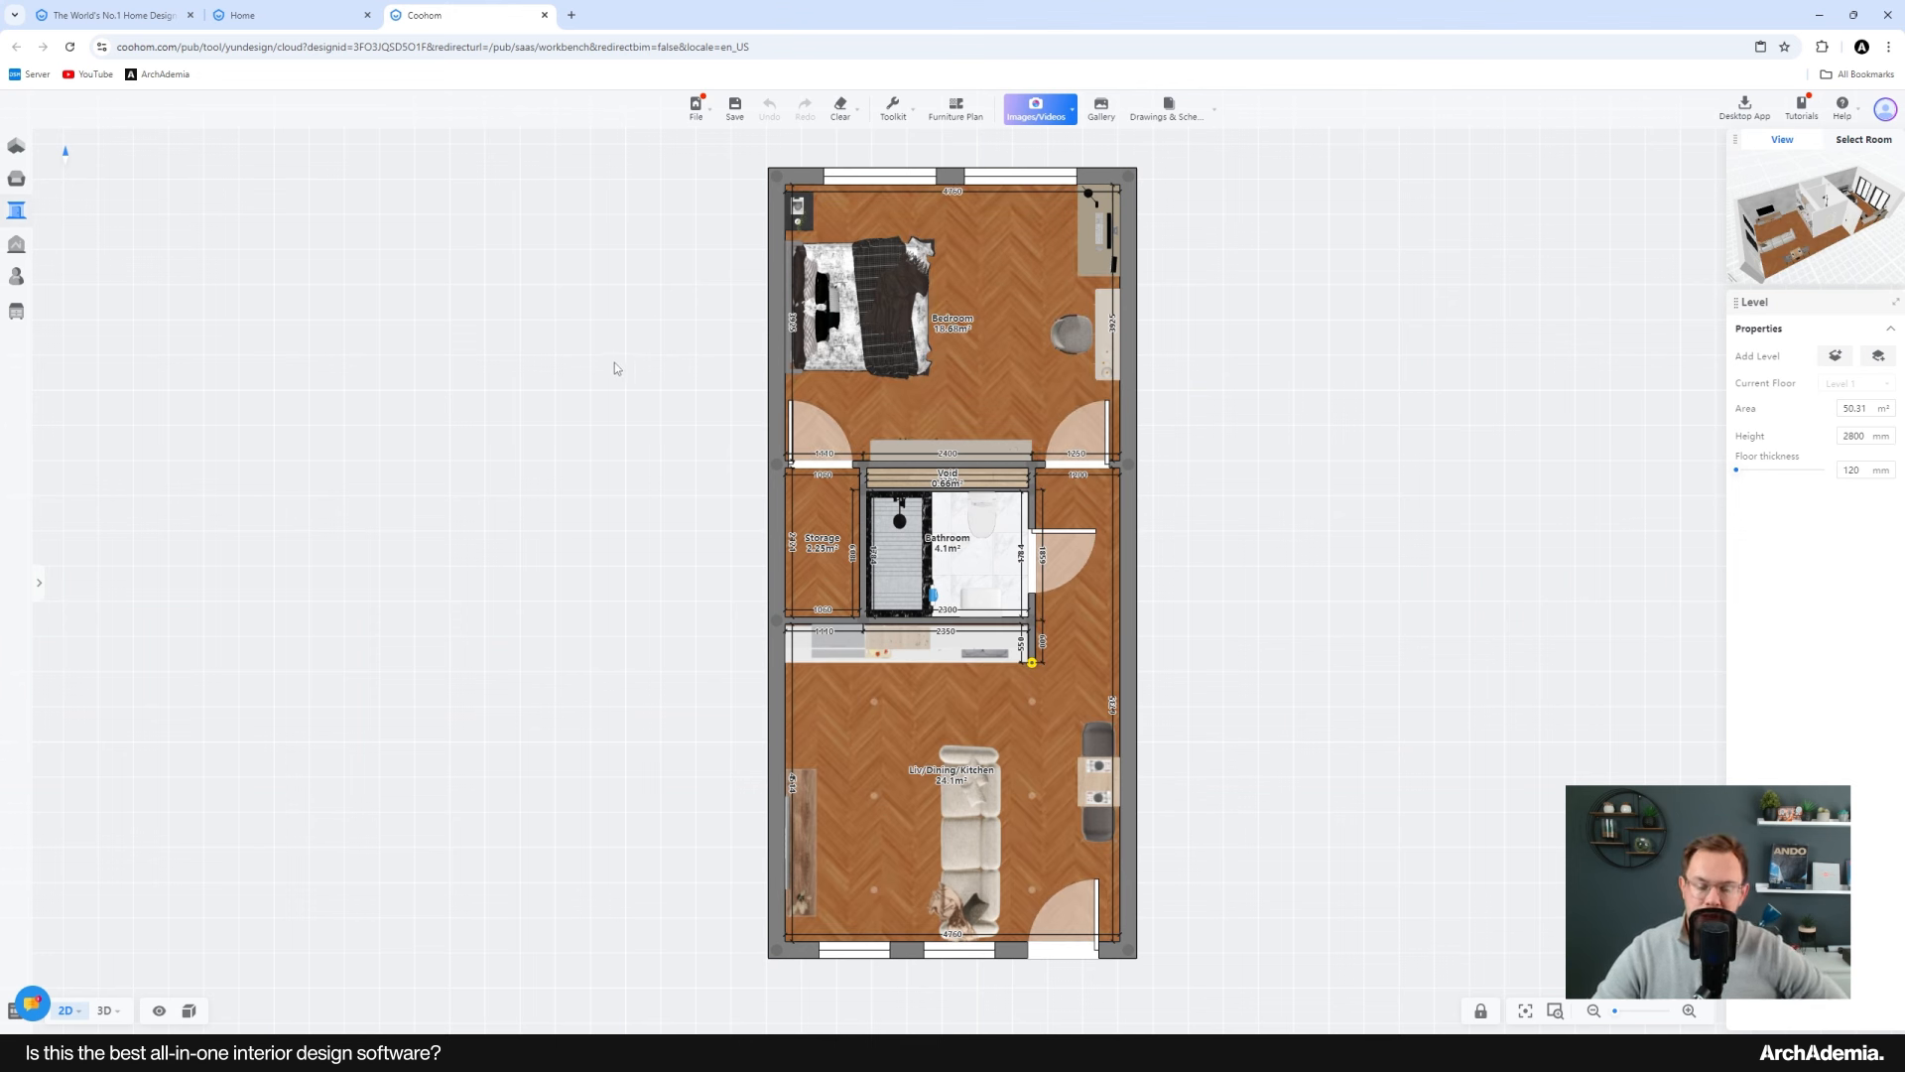
Step: Open the construction drawings and expand the list of elevation views
mouse_move(1171, 116)
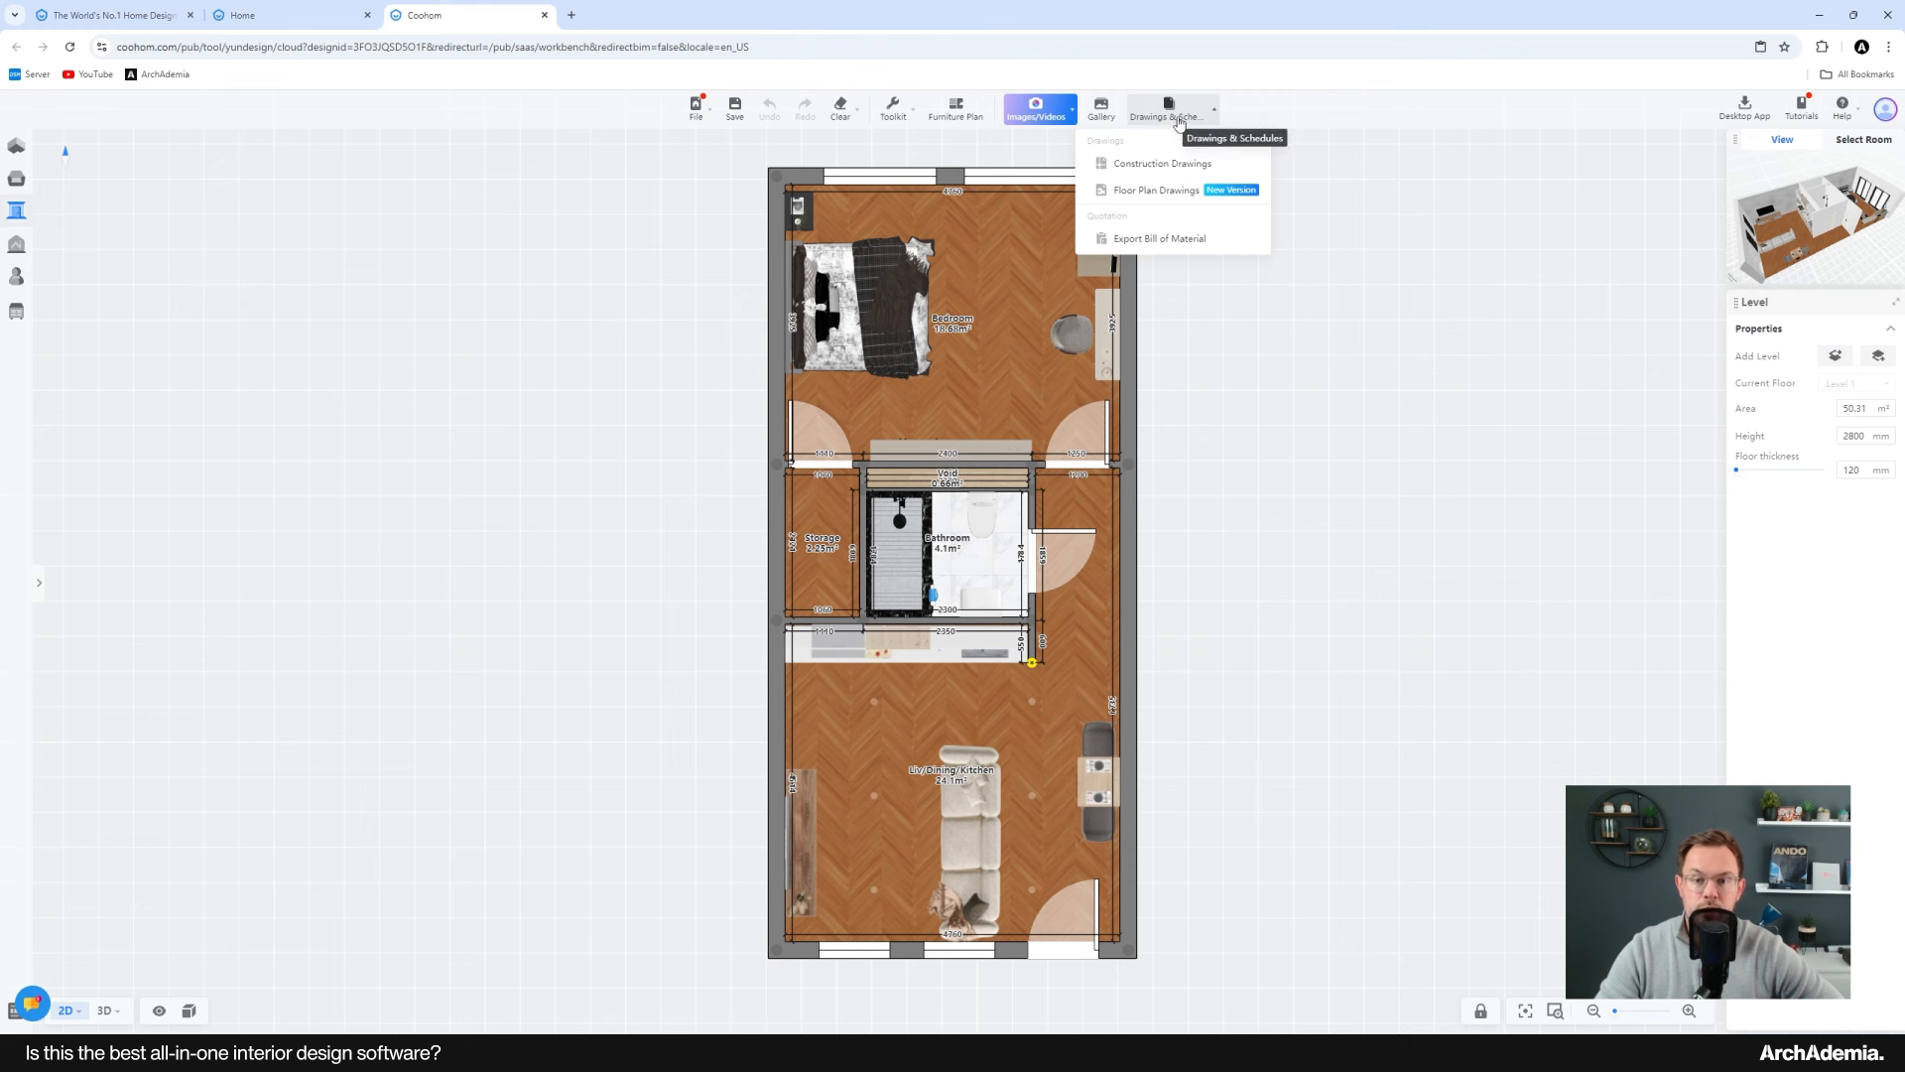
click(1144, 167)
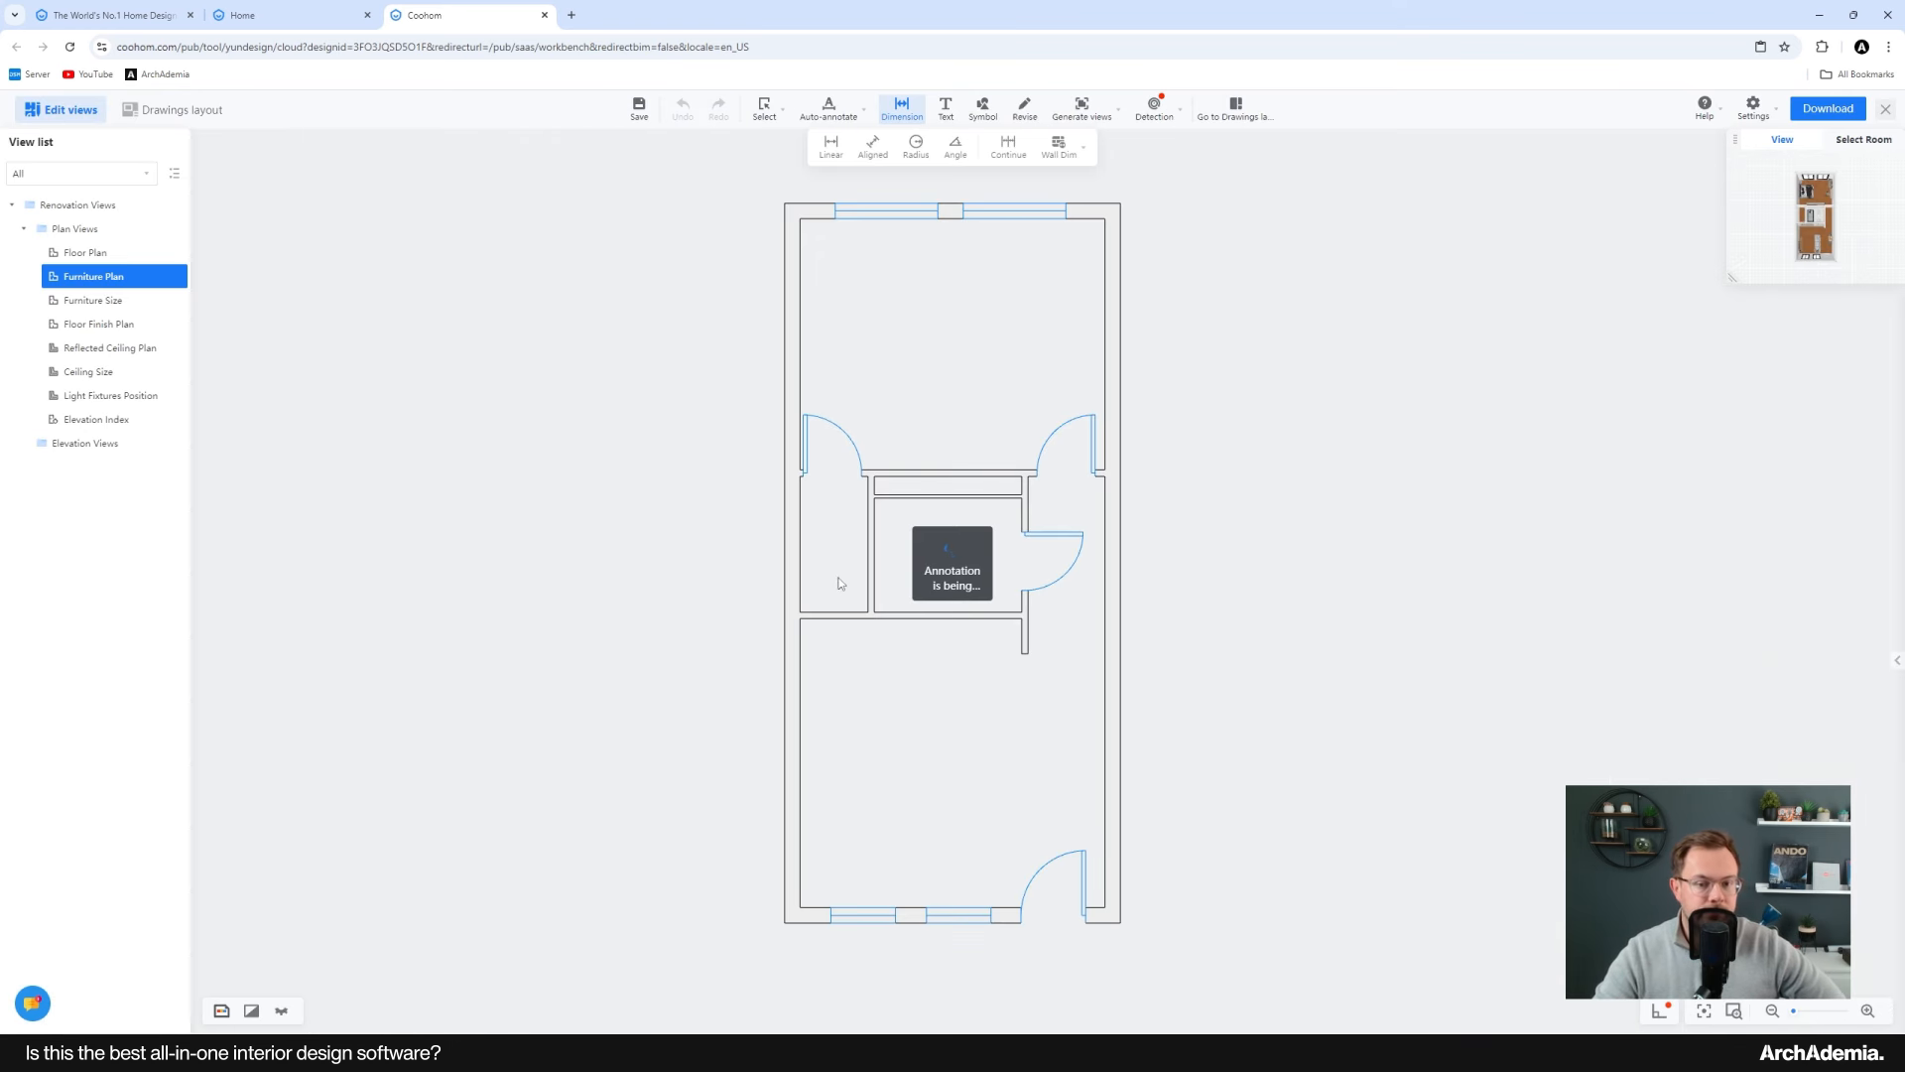
click(76, 448)
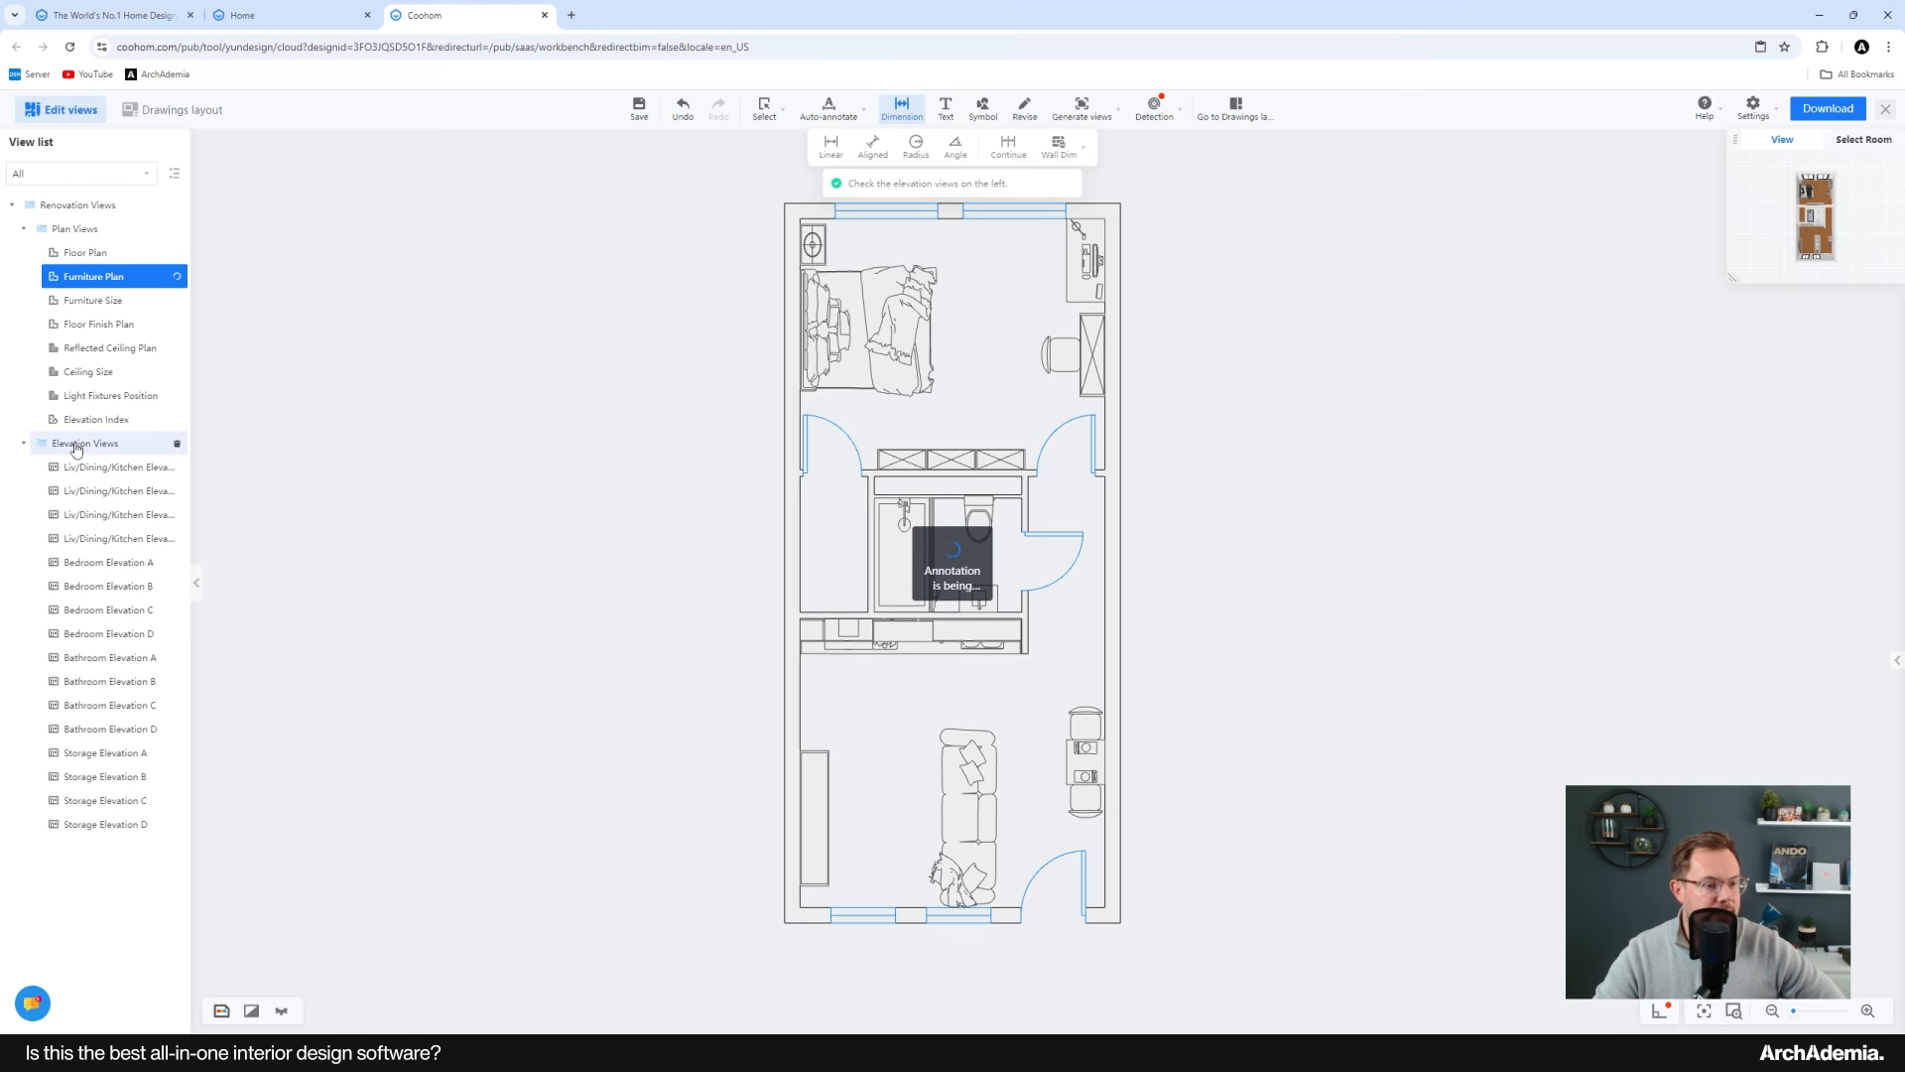
Step: Open the Floor Plan drawing view and examine its dimensions
click(77, 234)
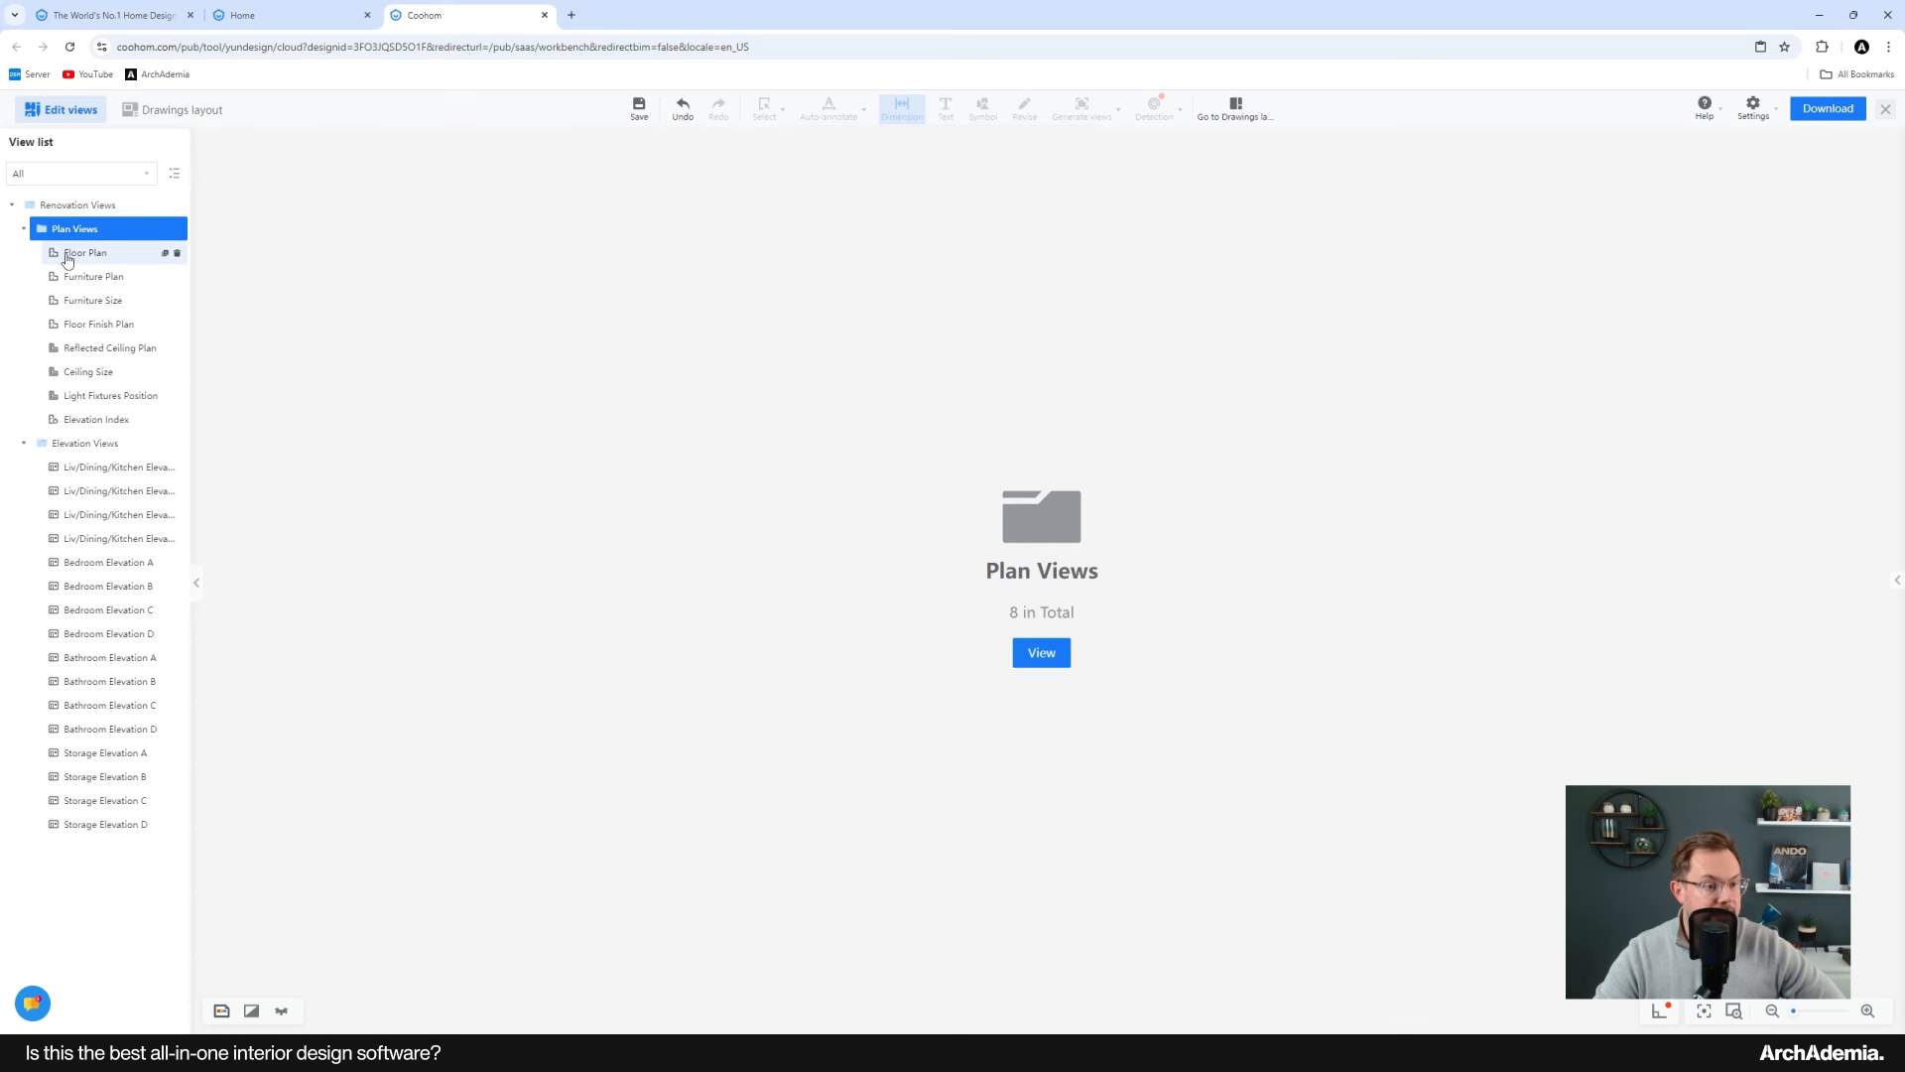
click(80, 254)
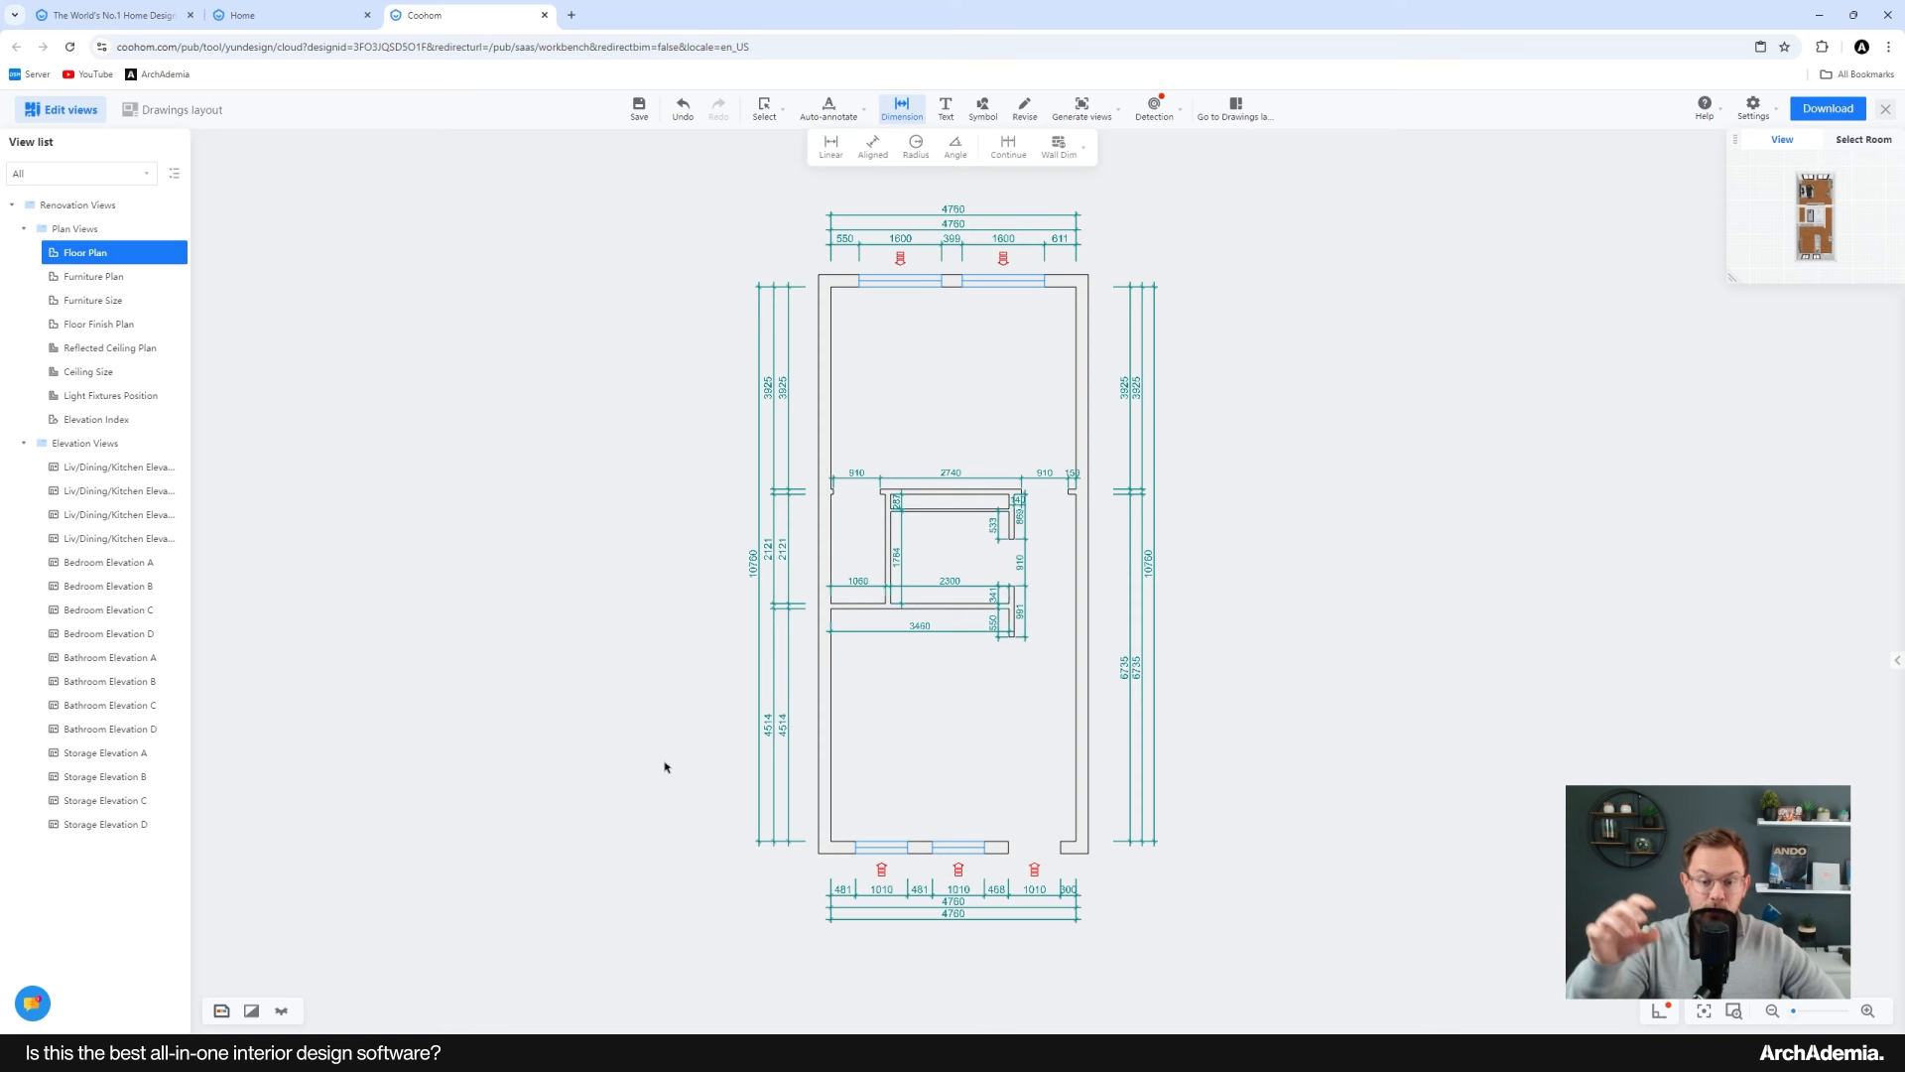
scroll(958, 565, up, 3)
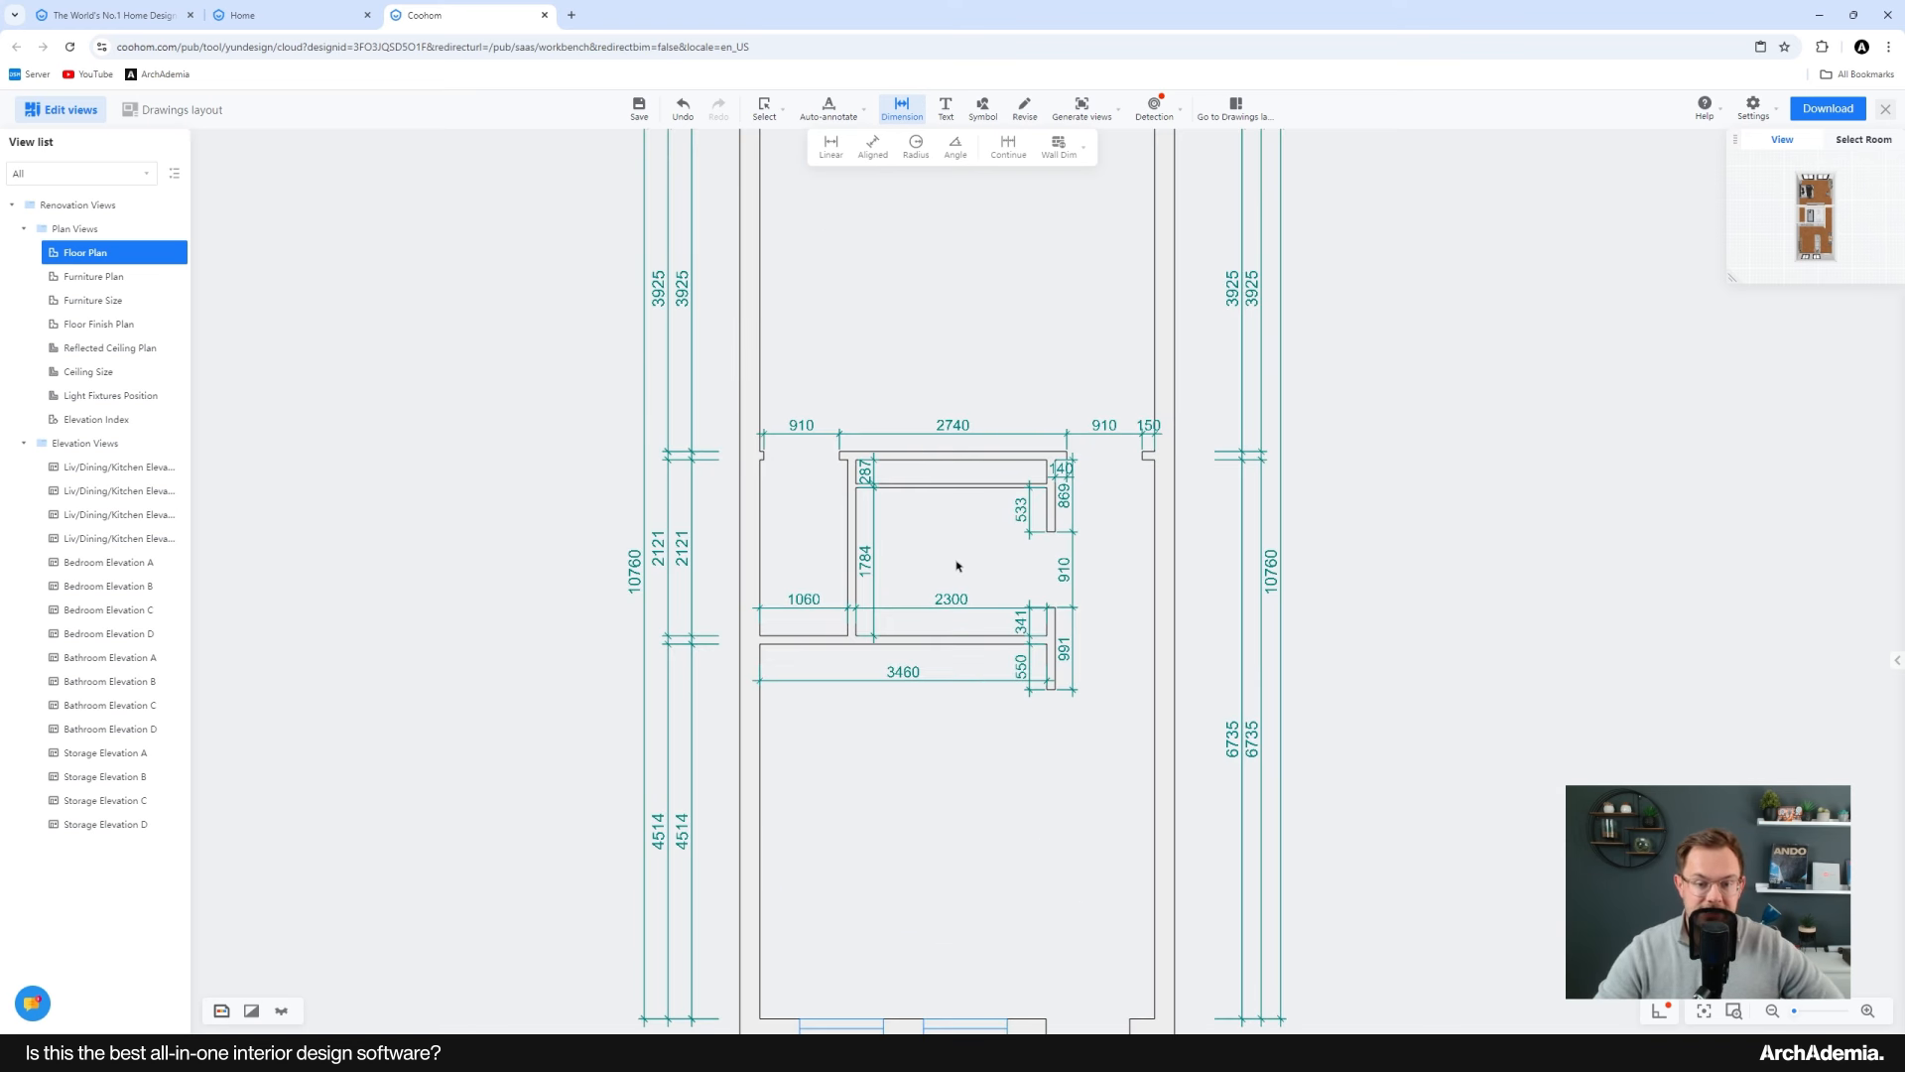
scroll(847, 664, down, 2)
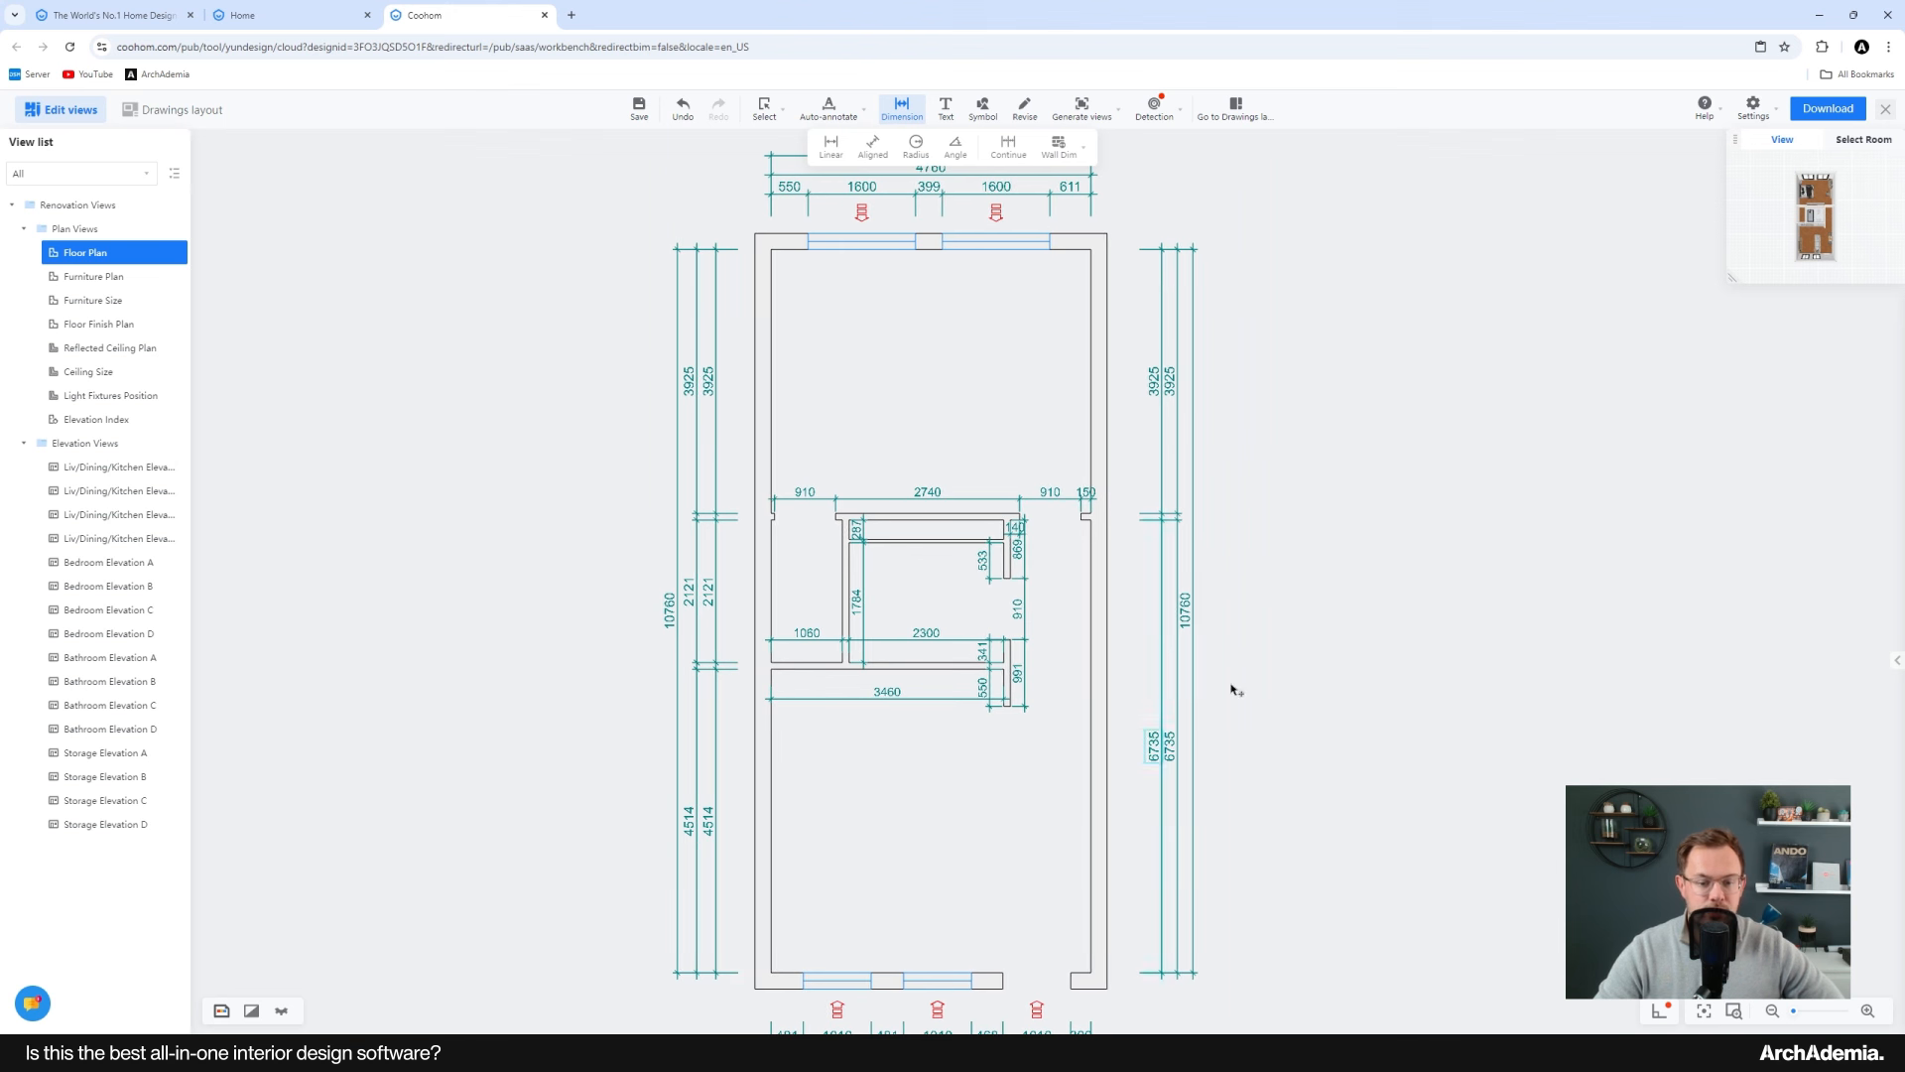
middle_drag(894, 834, 899, 841)
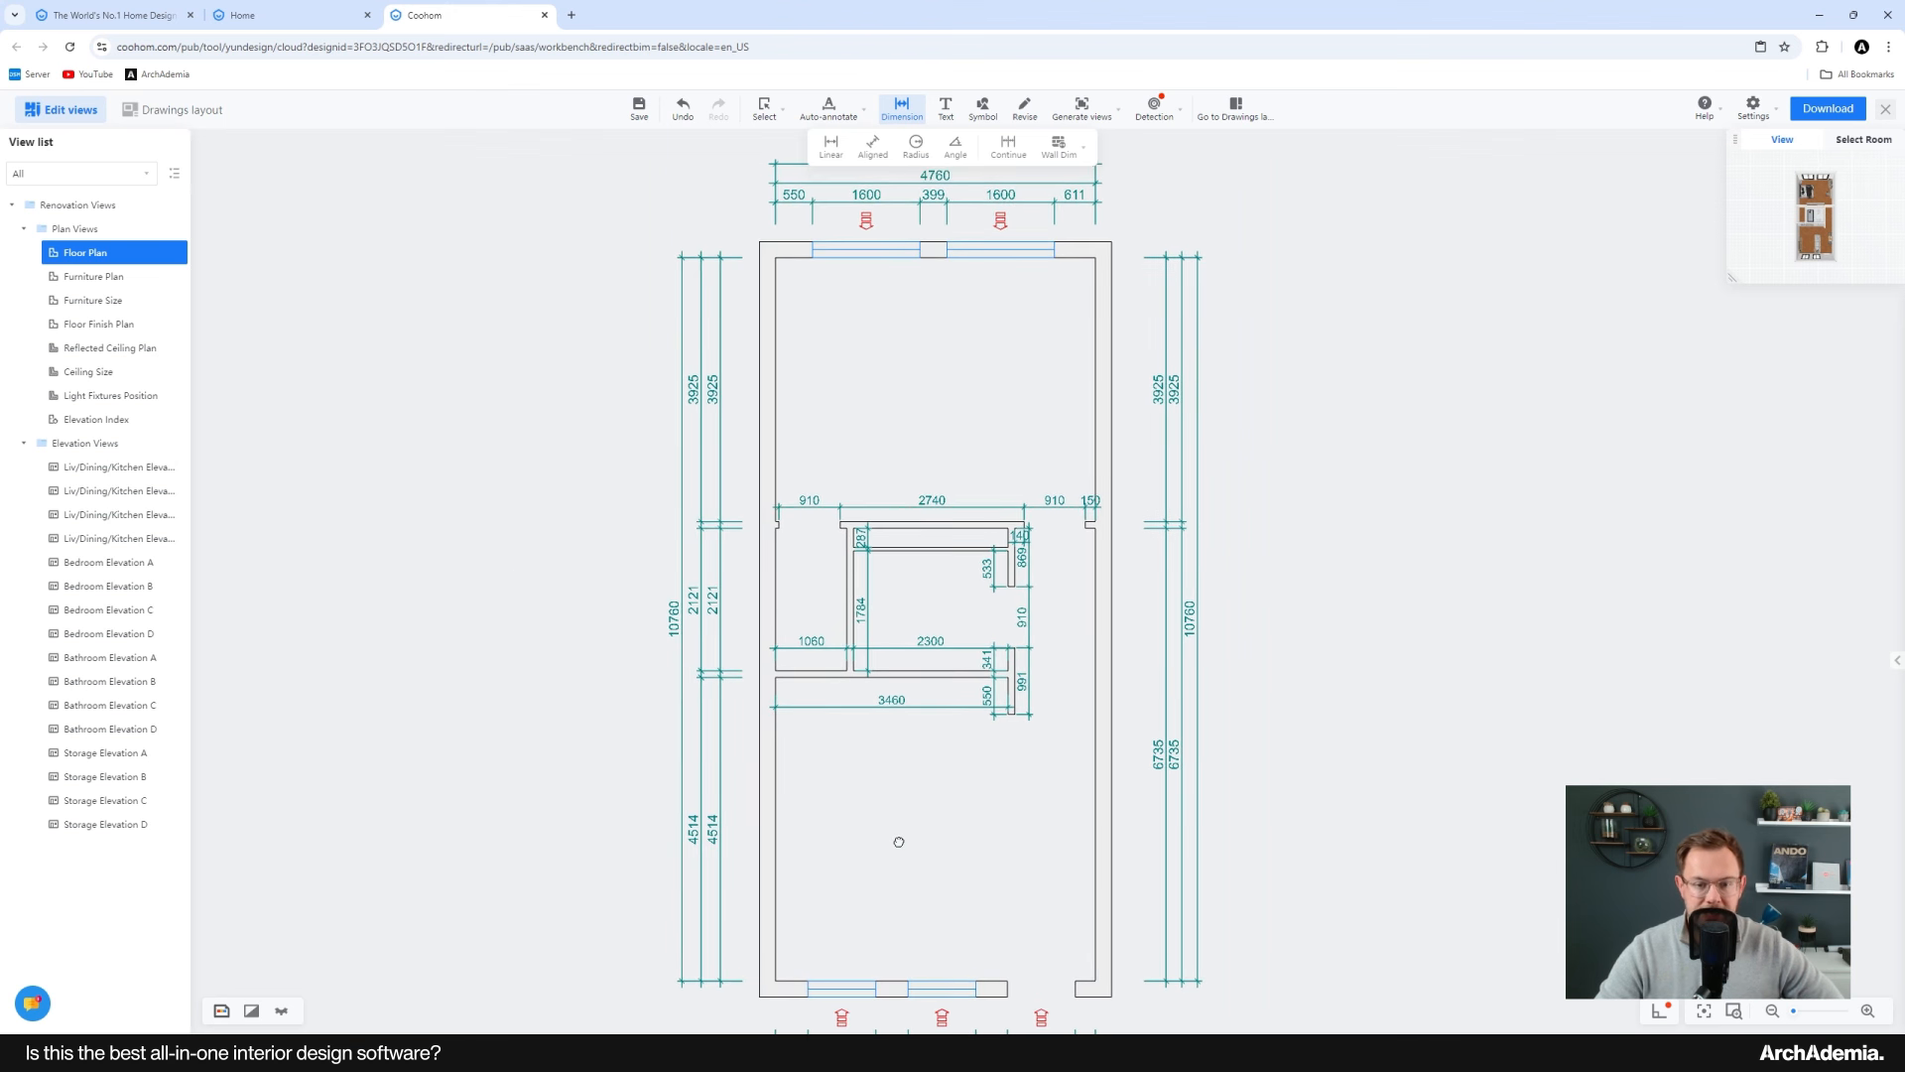
Step: Review the Furniture Plan, Reflected Ceiling Plan and the first Liv/Dining/Kitchen elevation drawings
click(95, 283)
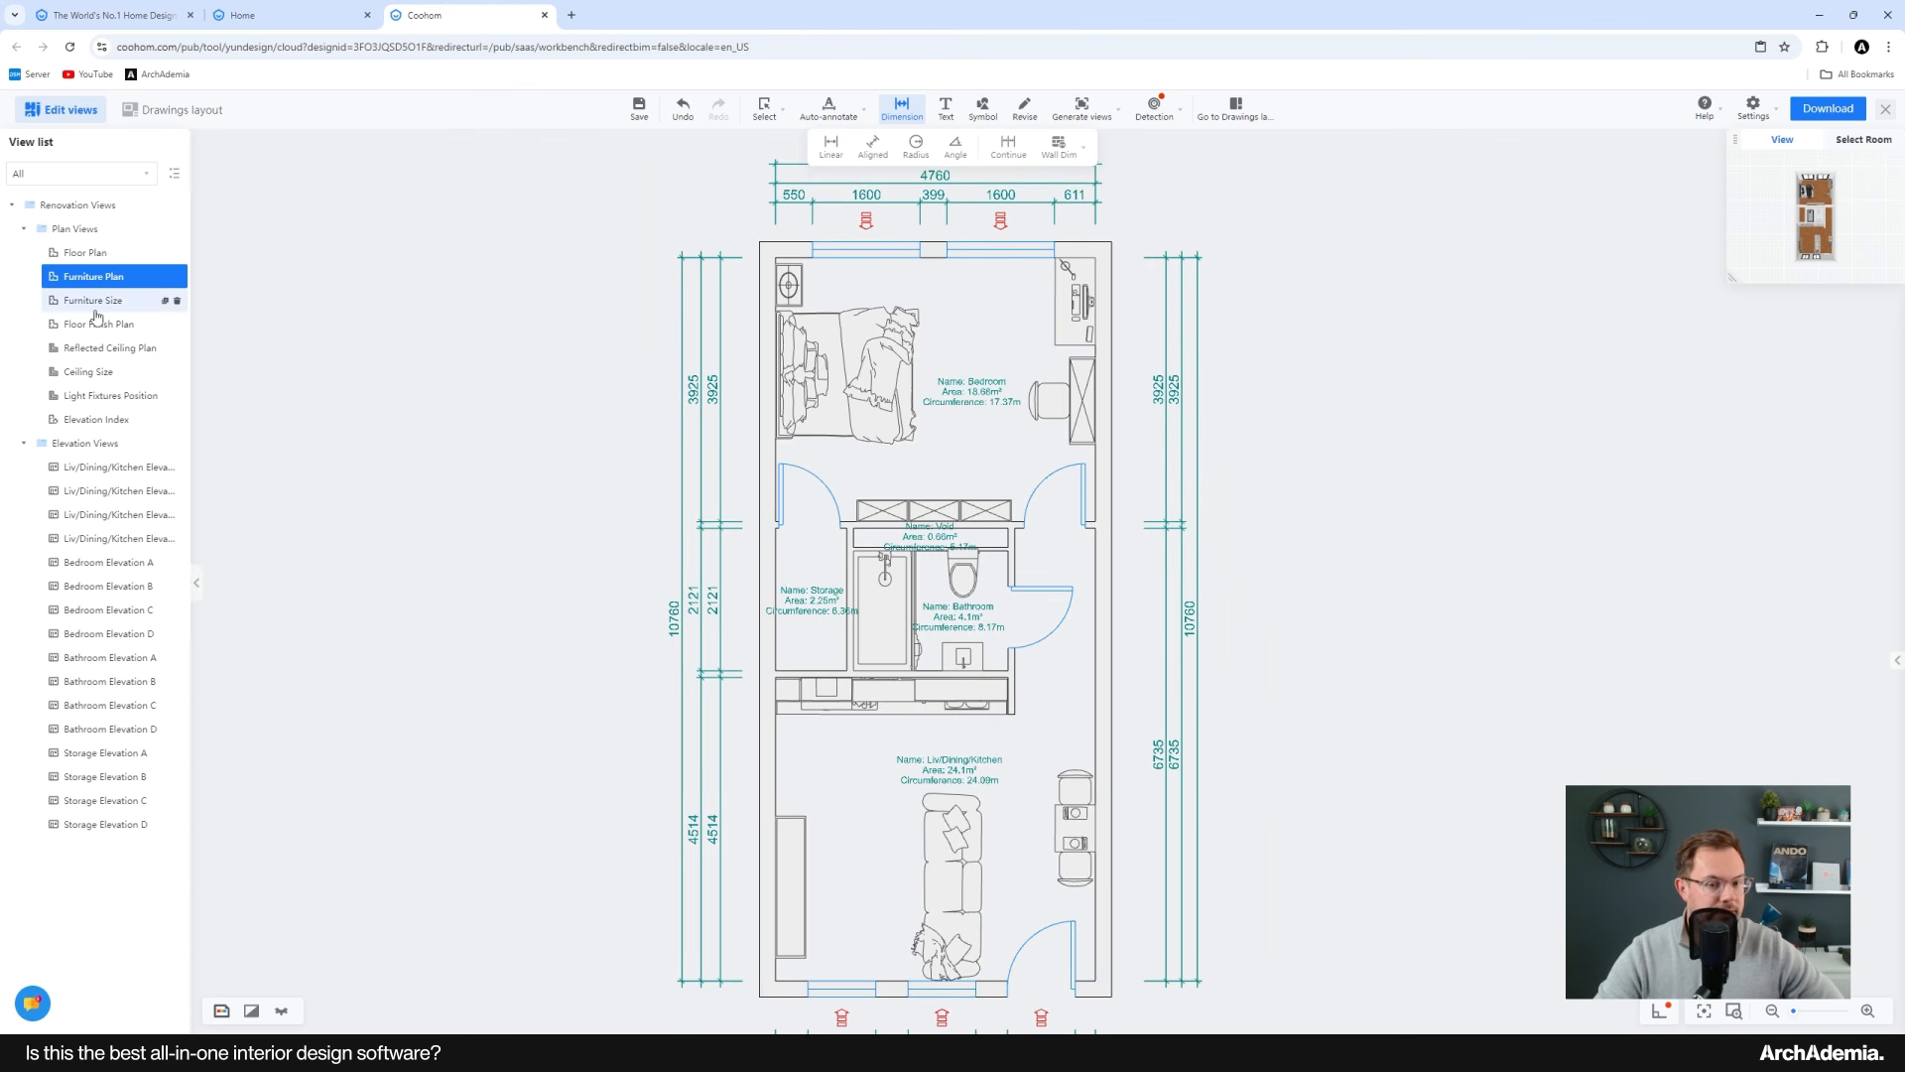
click(85, 256)
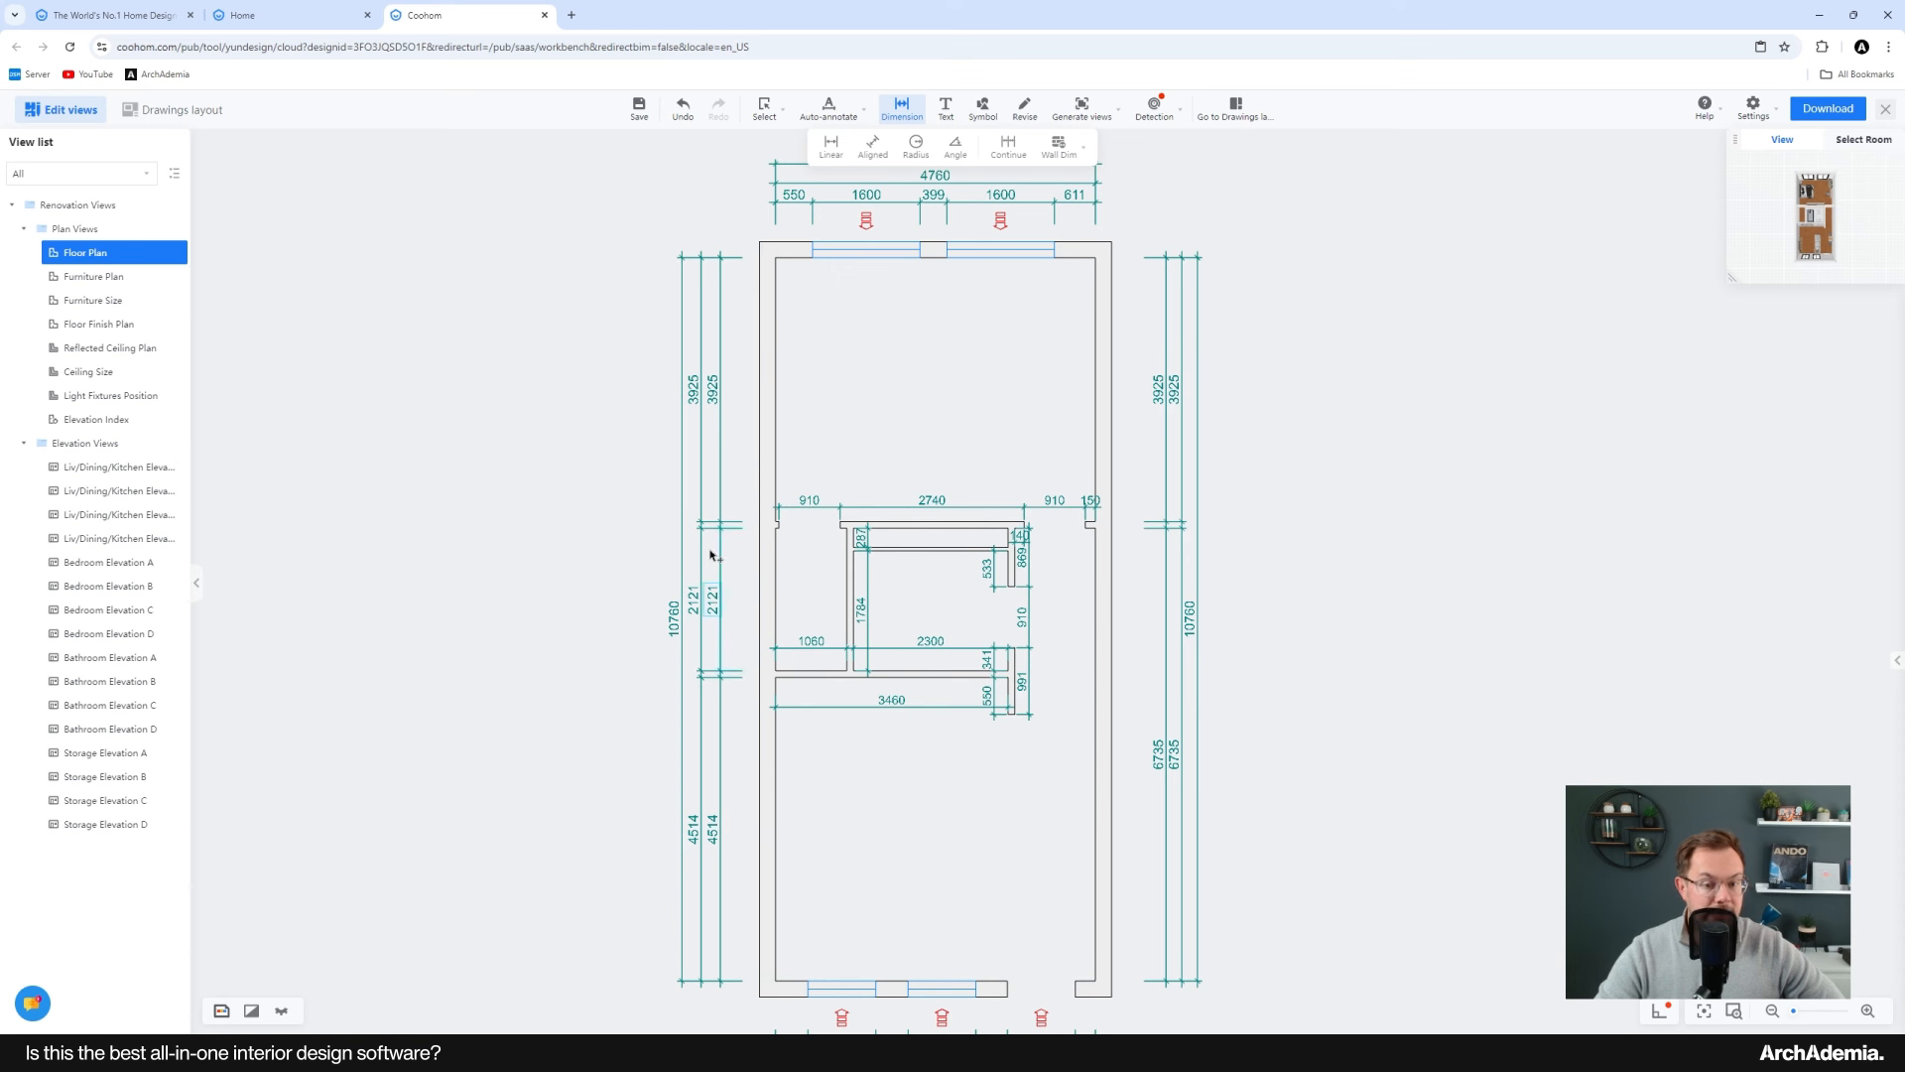
click(92, 277)
click(85, 254)
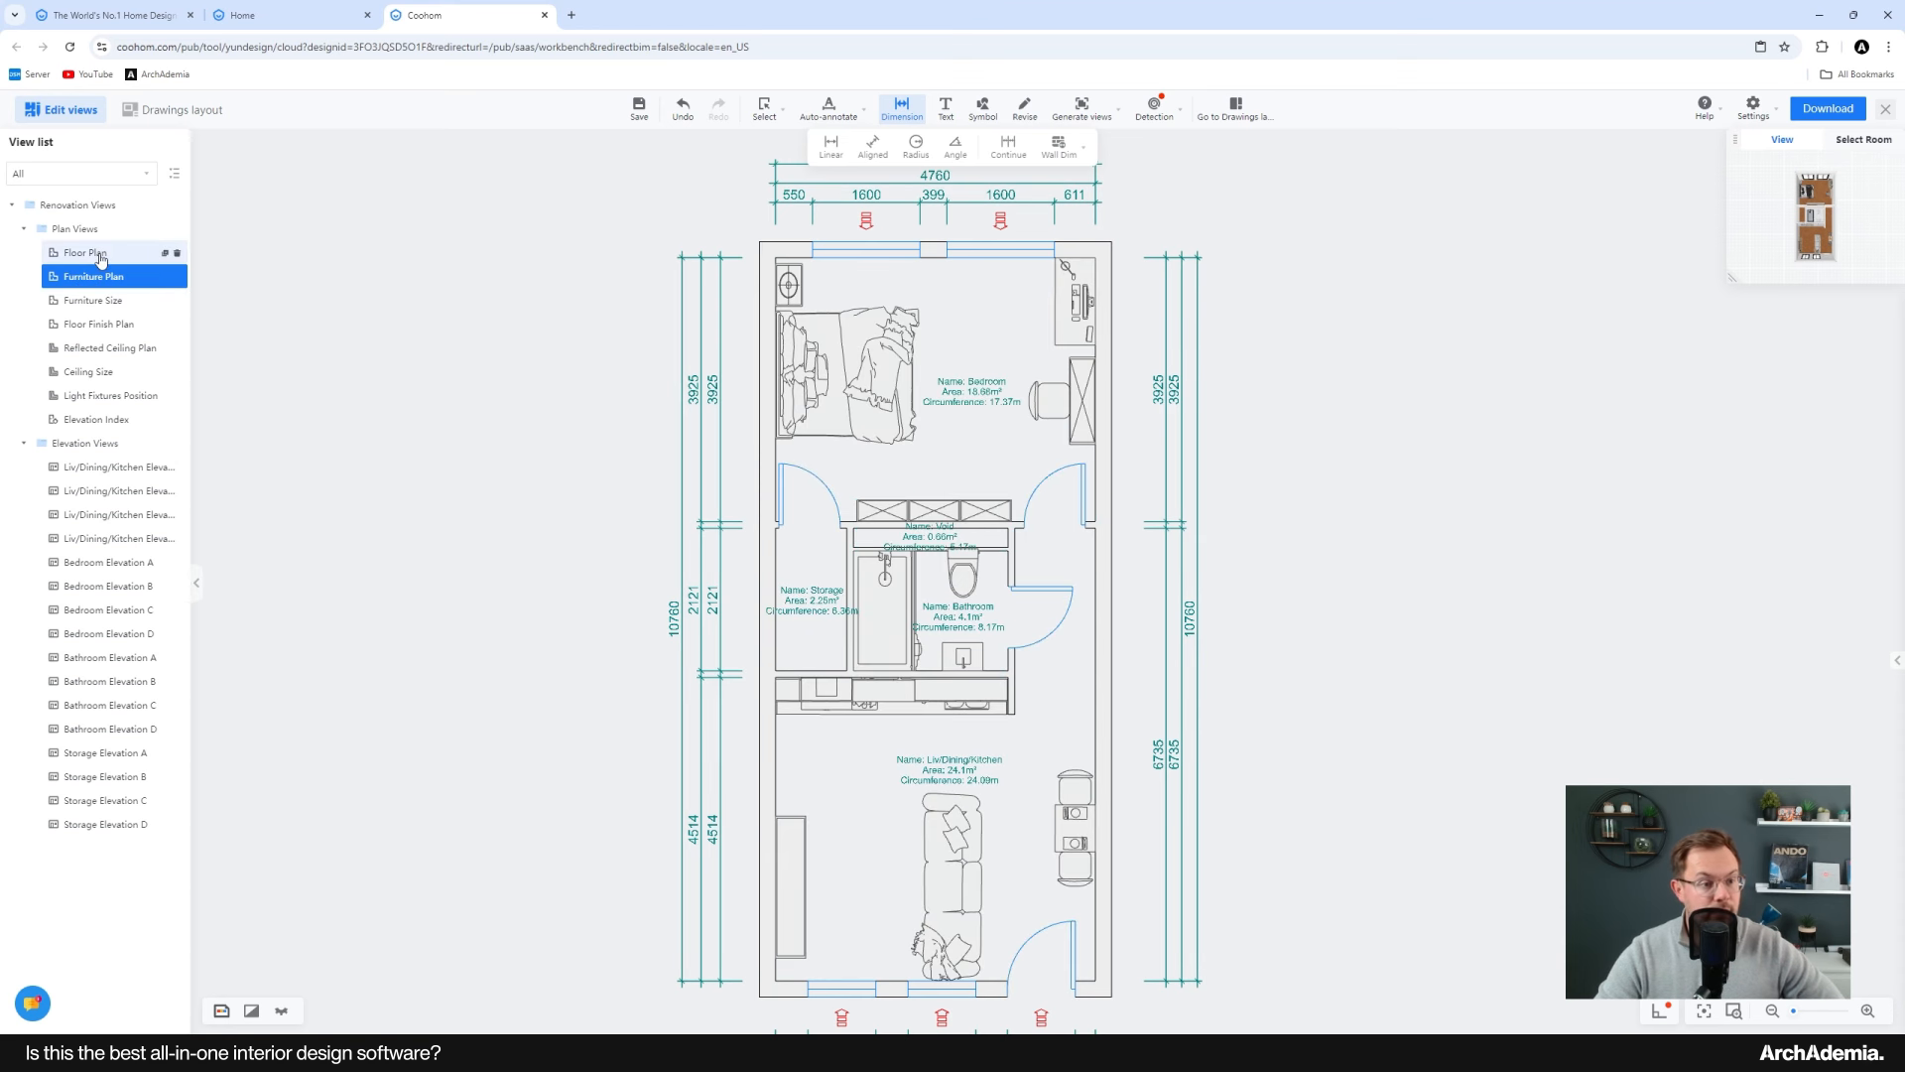
click(93, 284)
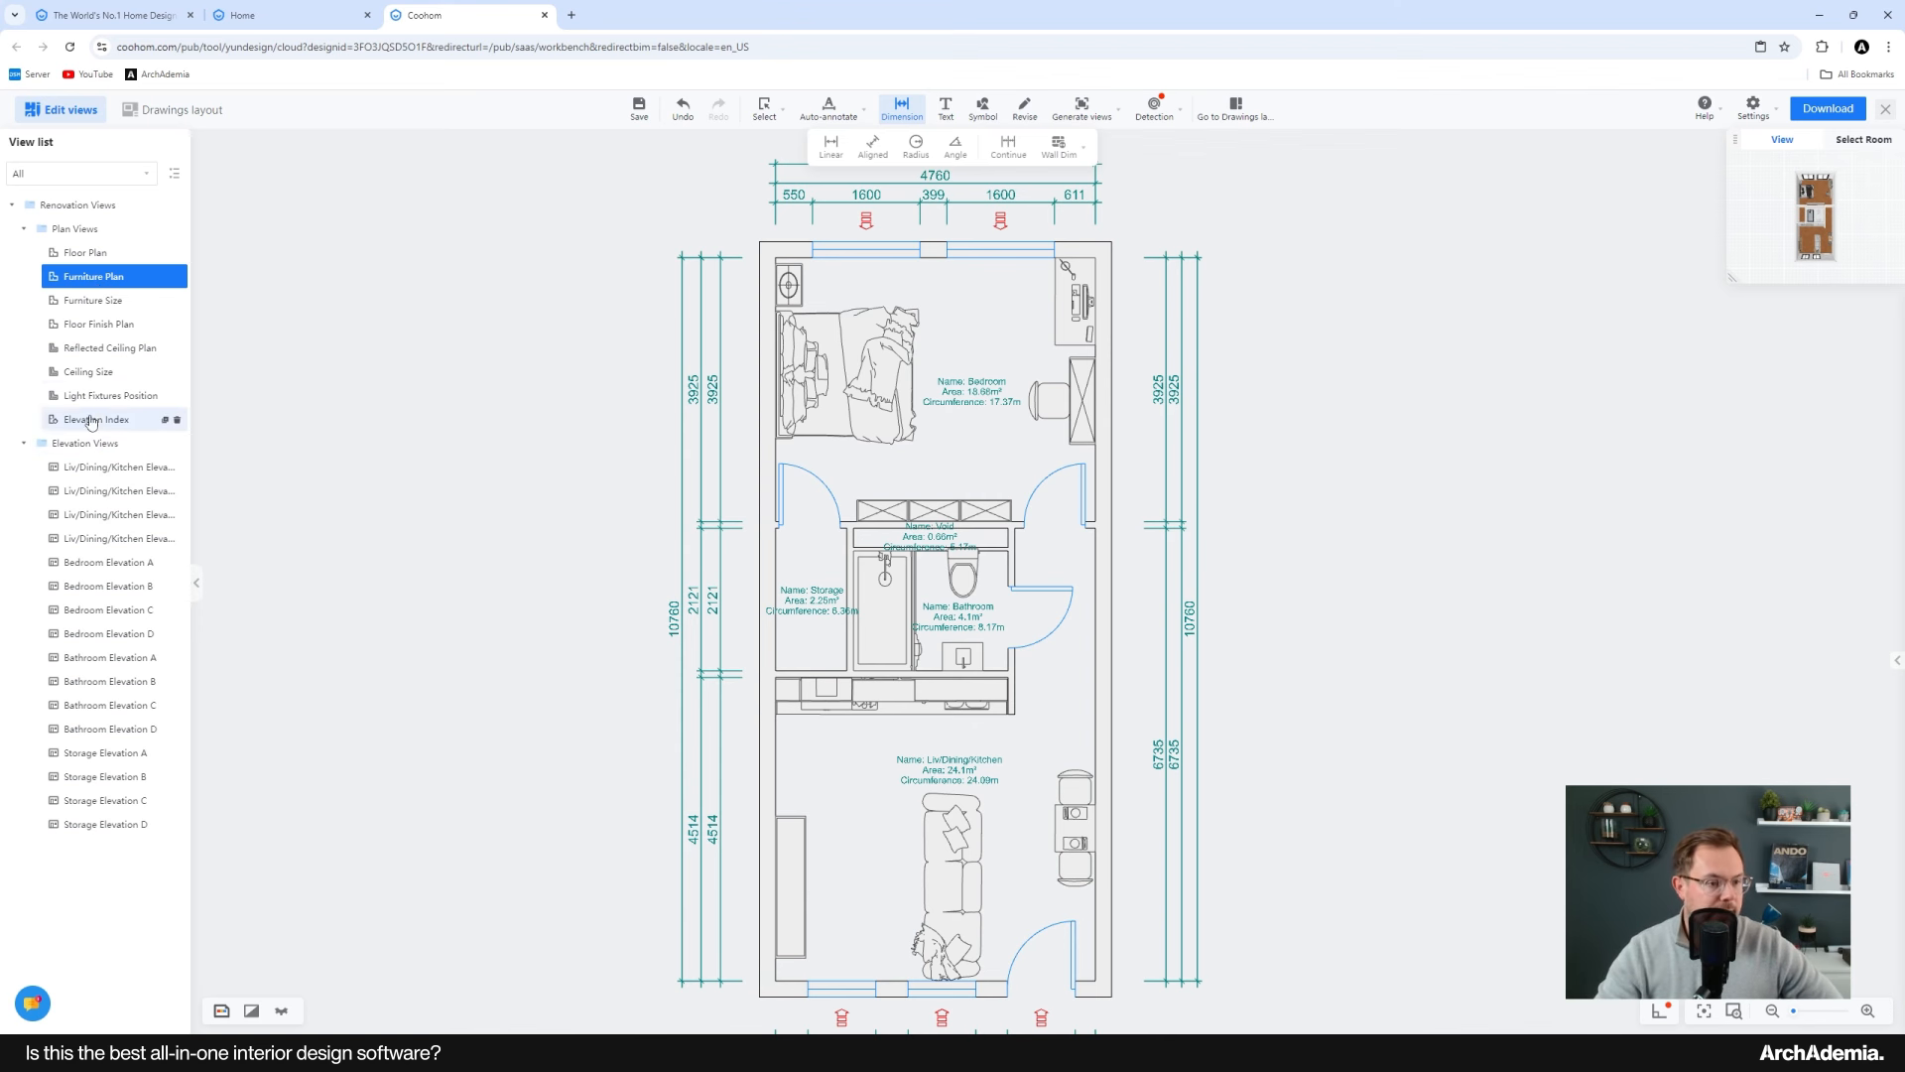
click(92, 349)
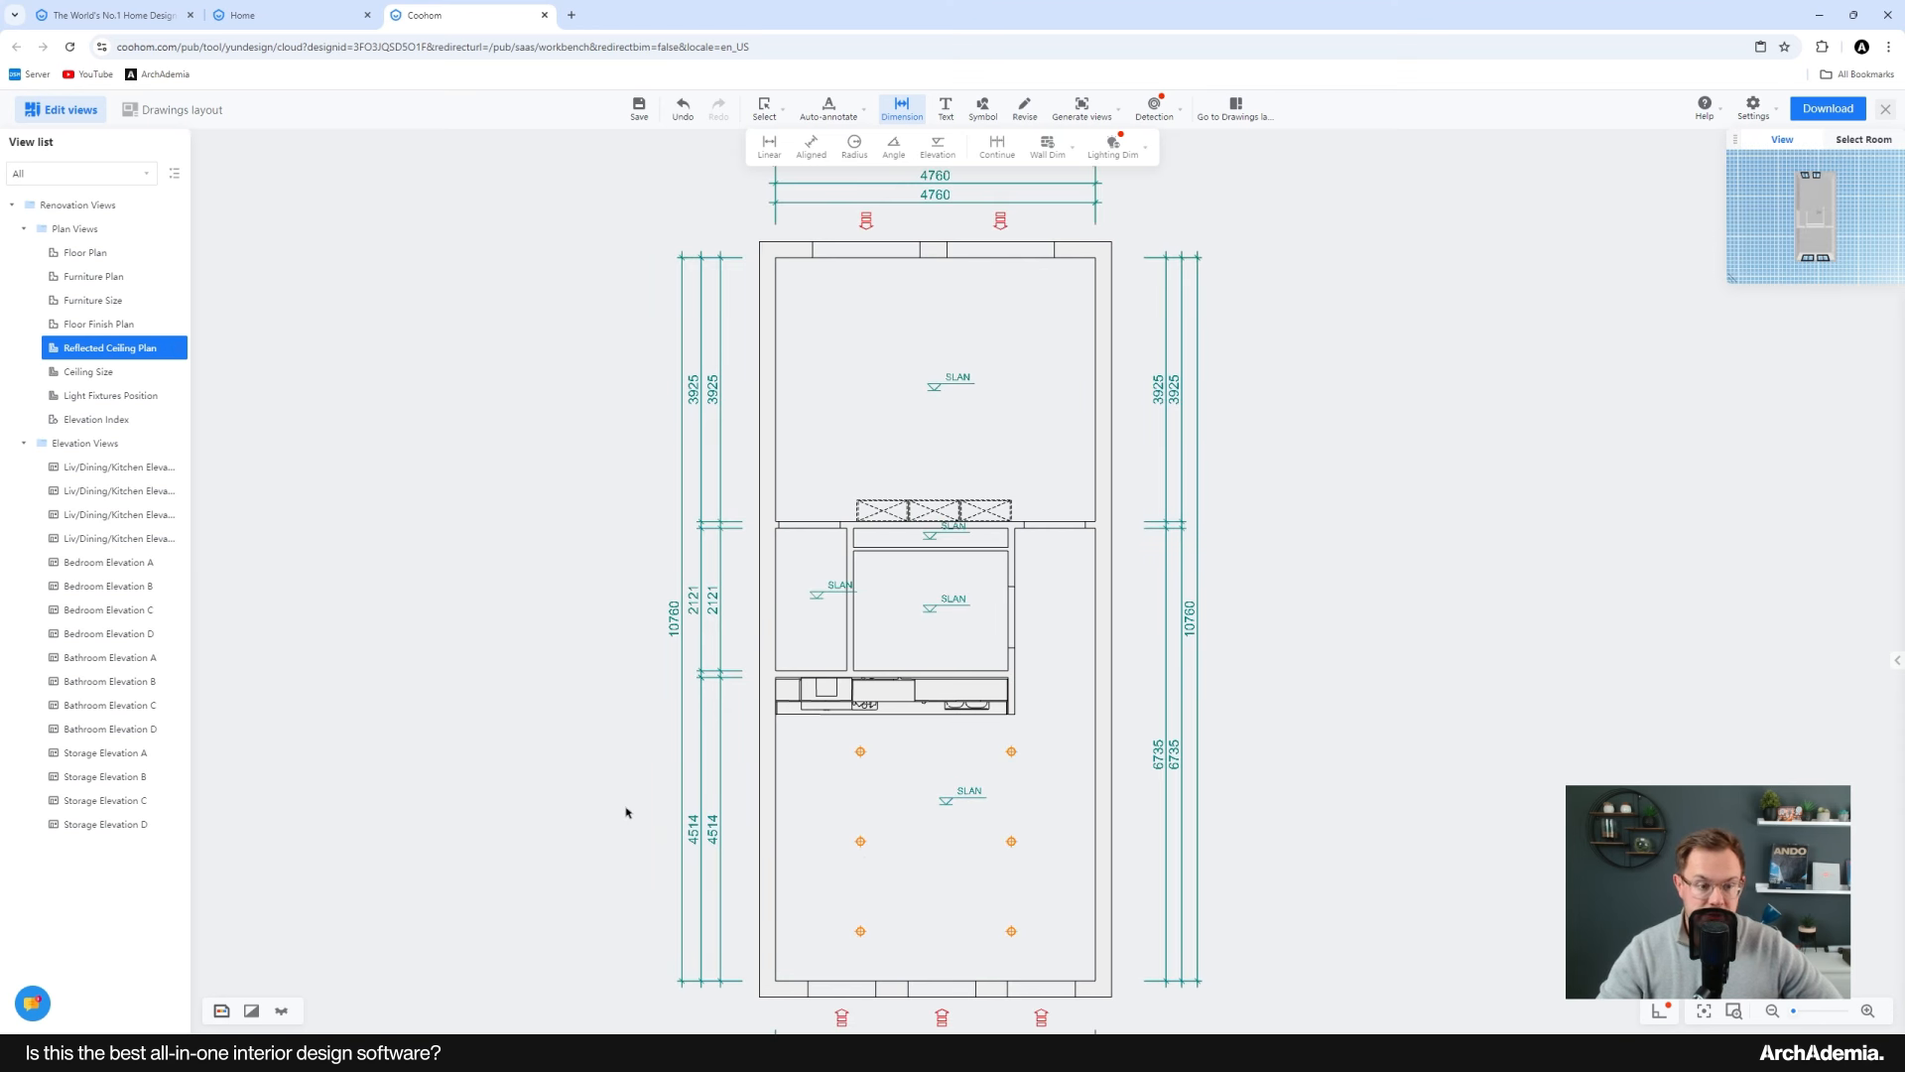
click(105, 467)
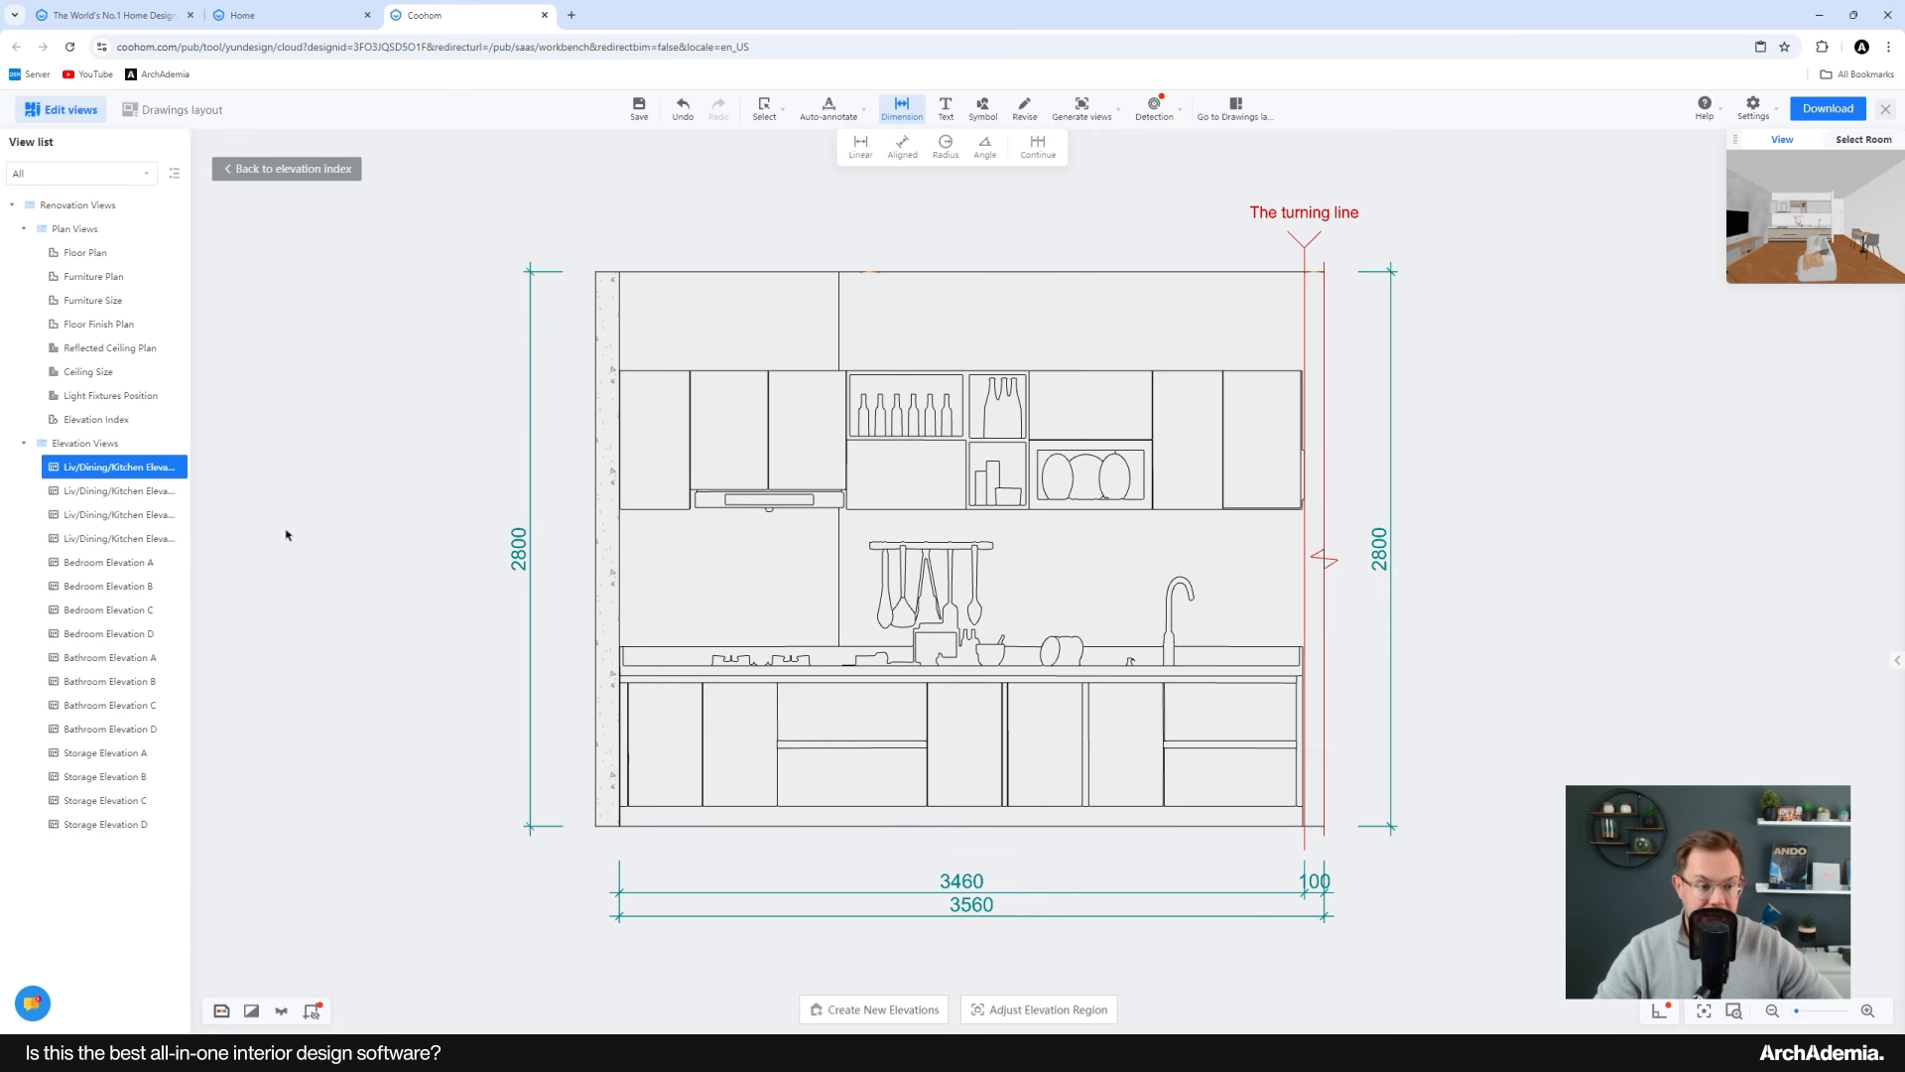
Step: Review the second and third Liv/Dining/Kitchen elevation drawings
click(109, 491)
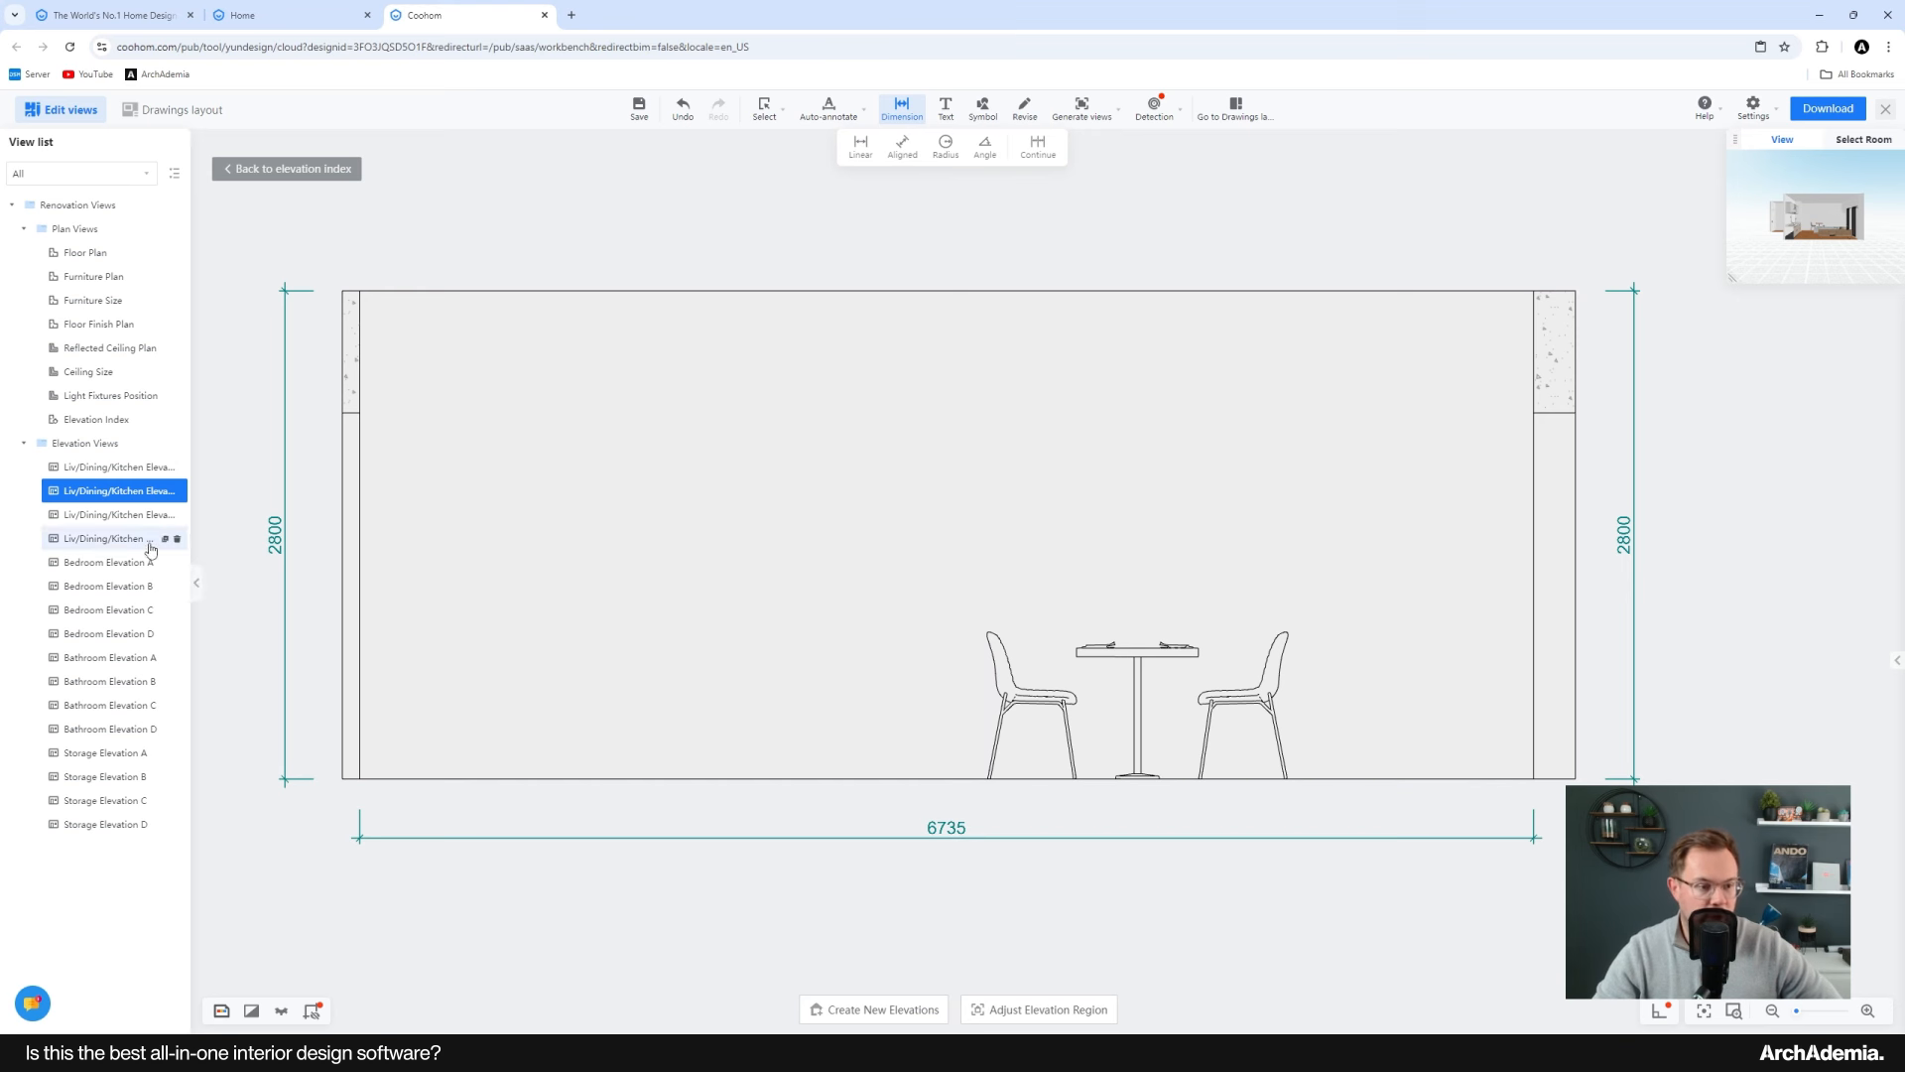
click(109, 514)
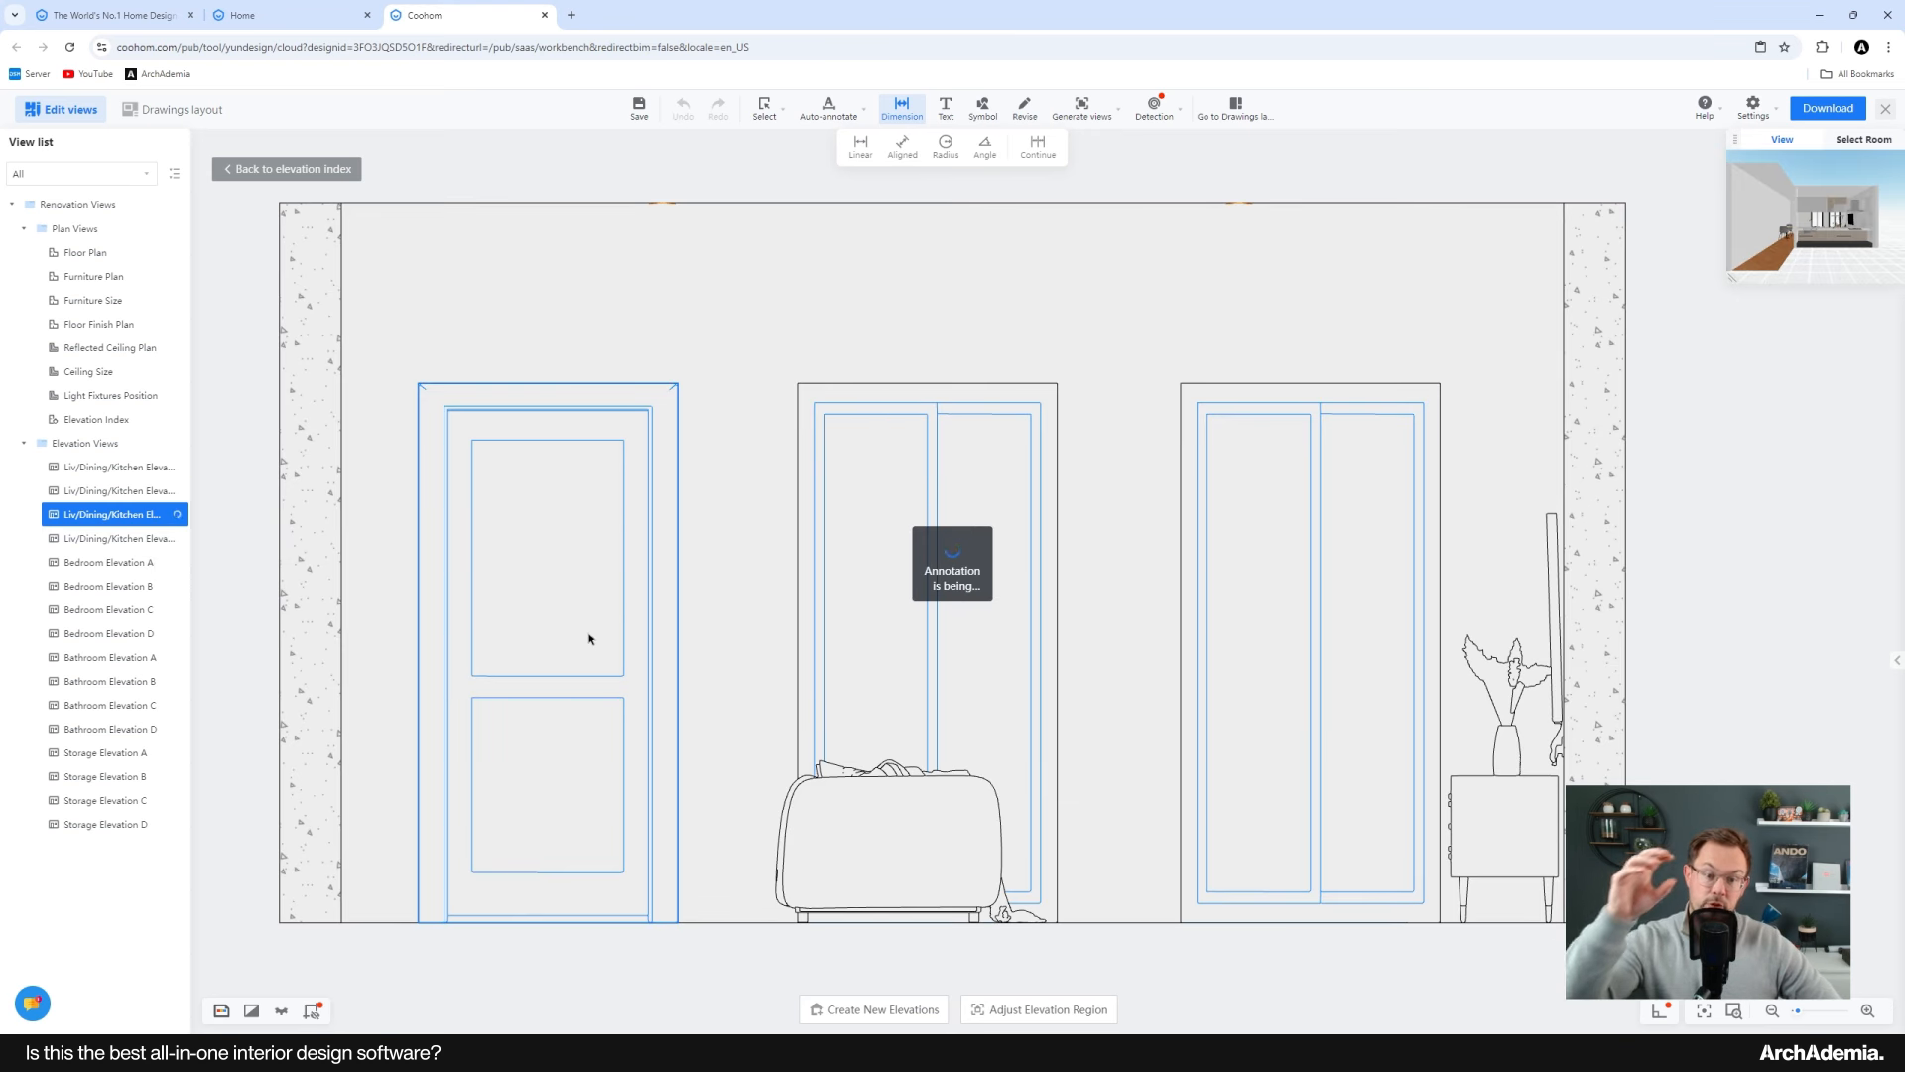
middle_drag(762, 559, 817, 575)
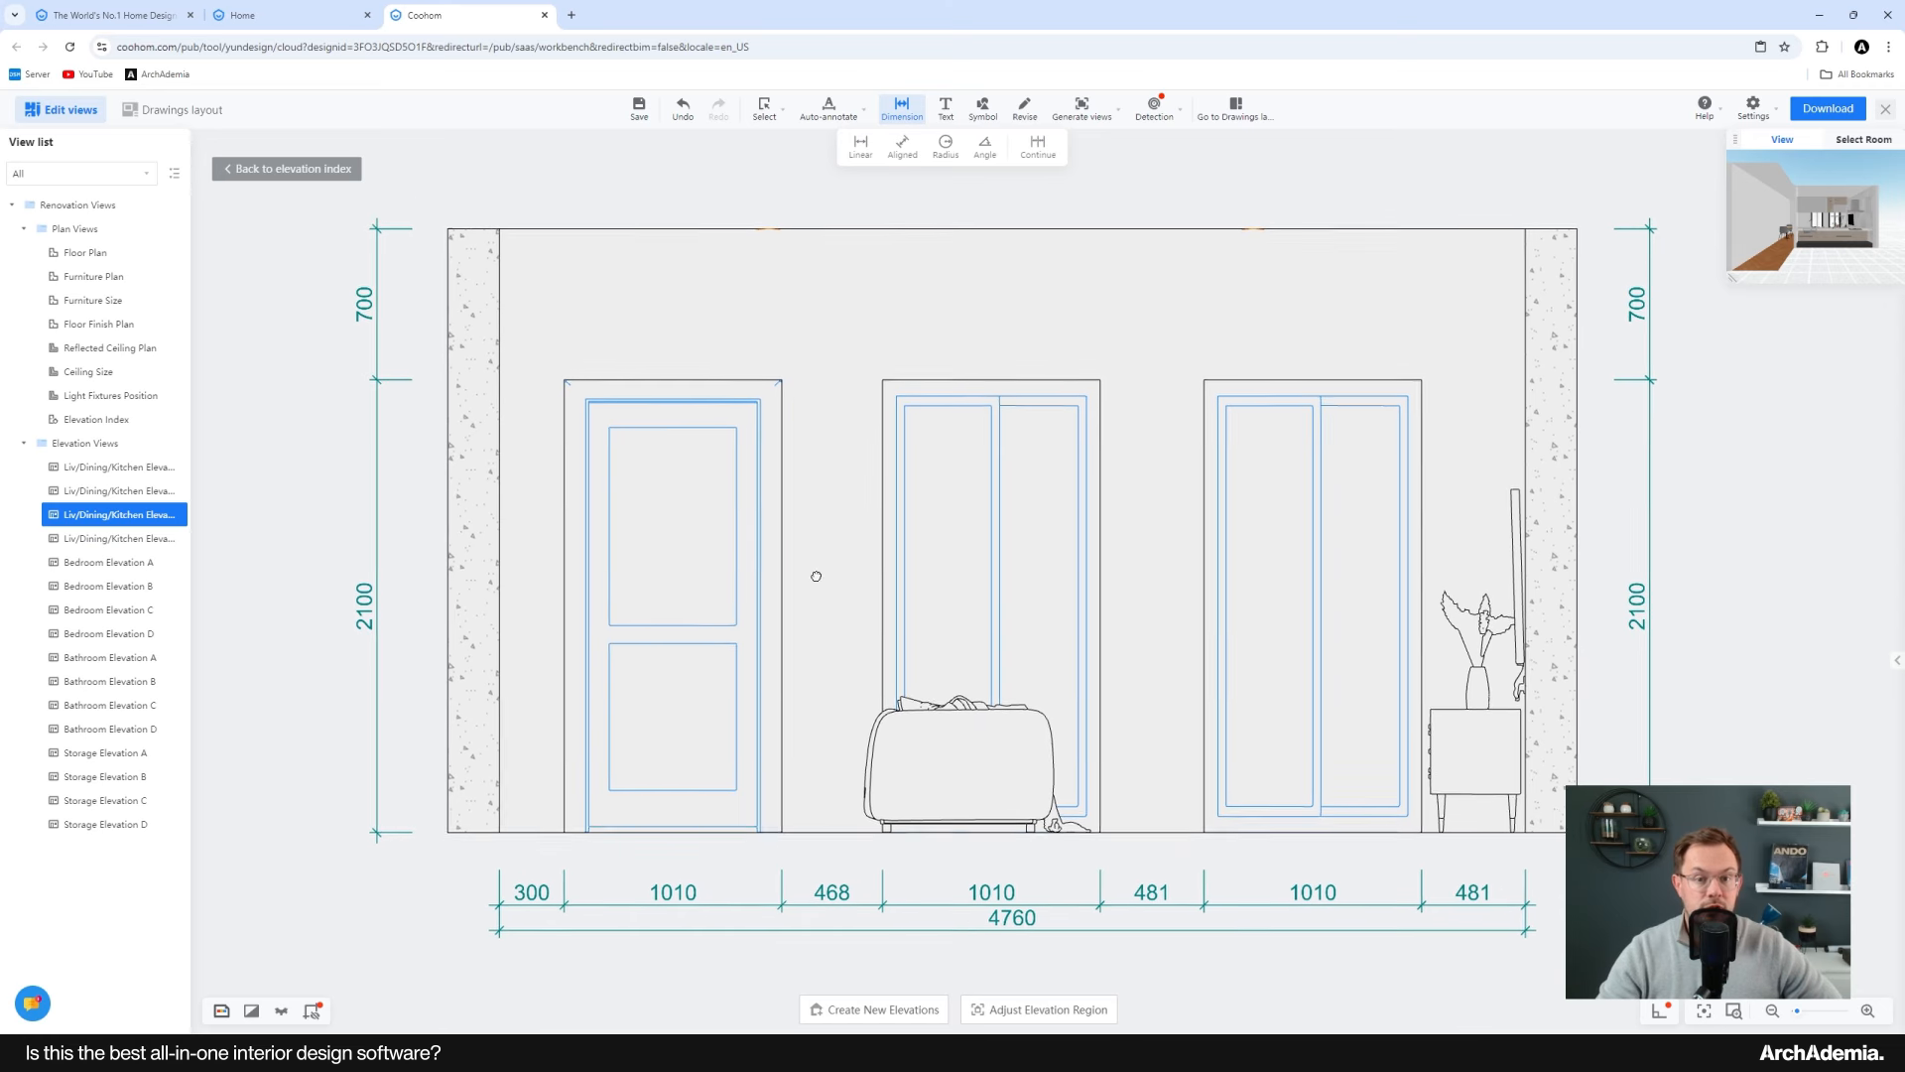
Step: Add an aligned dimension for the middle doorway's height on the third Liv/Dining/Kitchen elevation
click(902, 147)
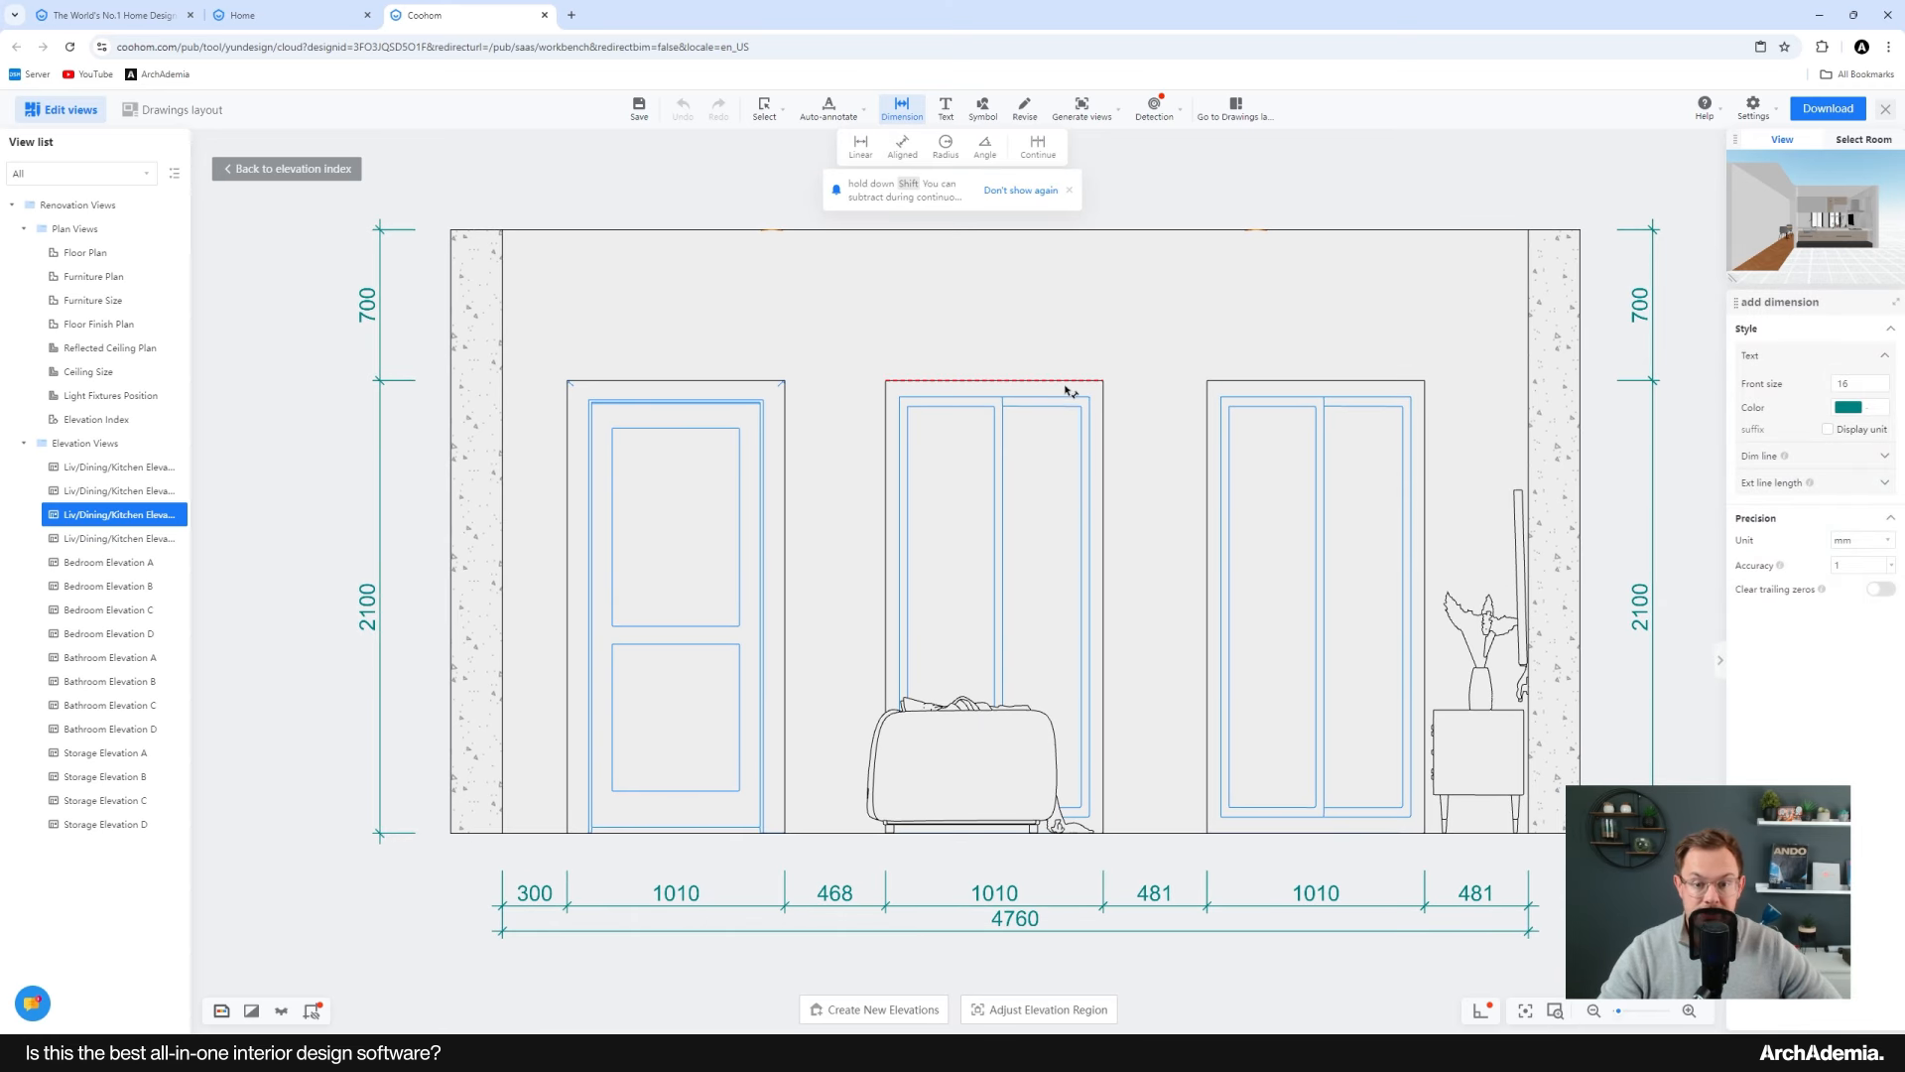
click(1072, 387)
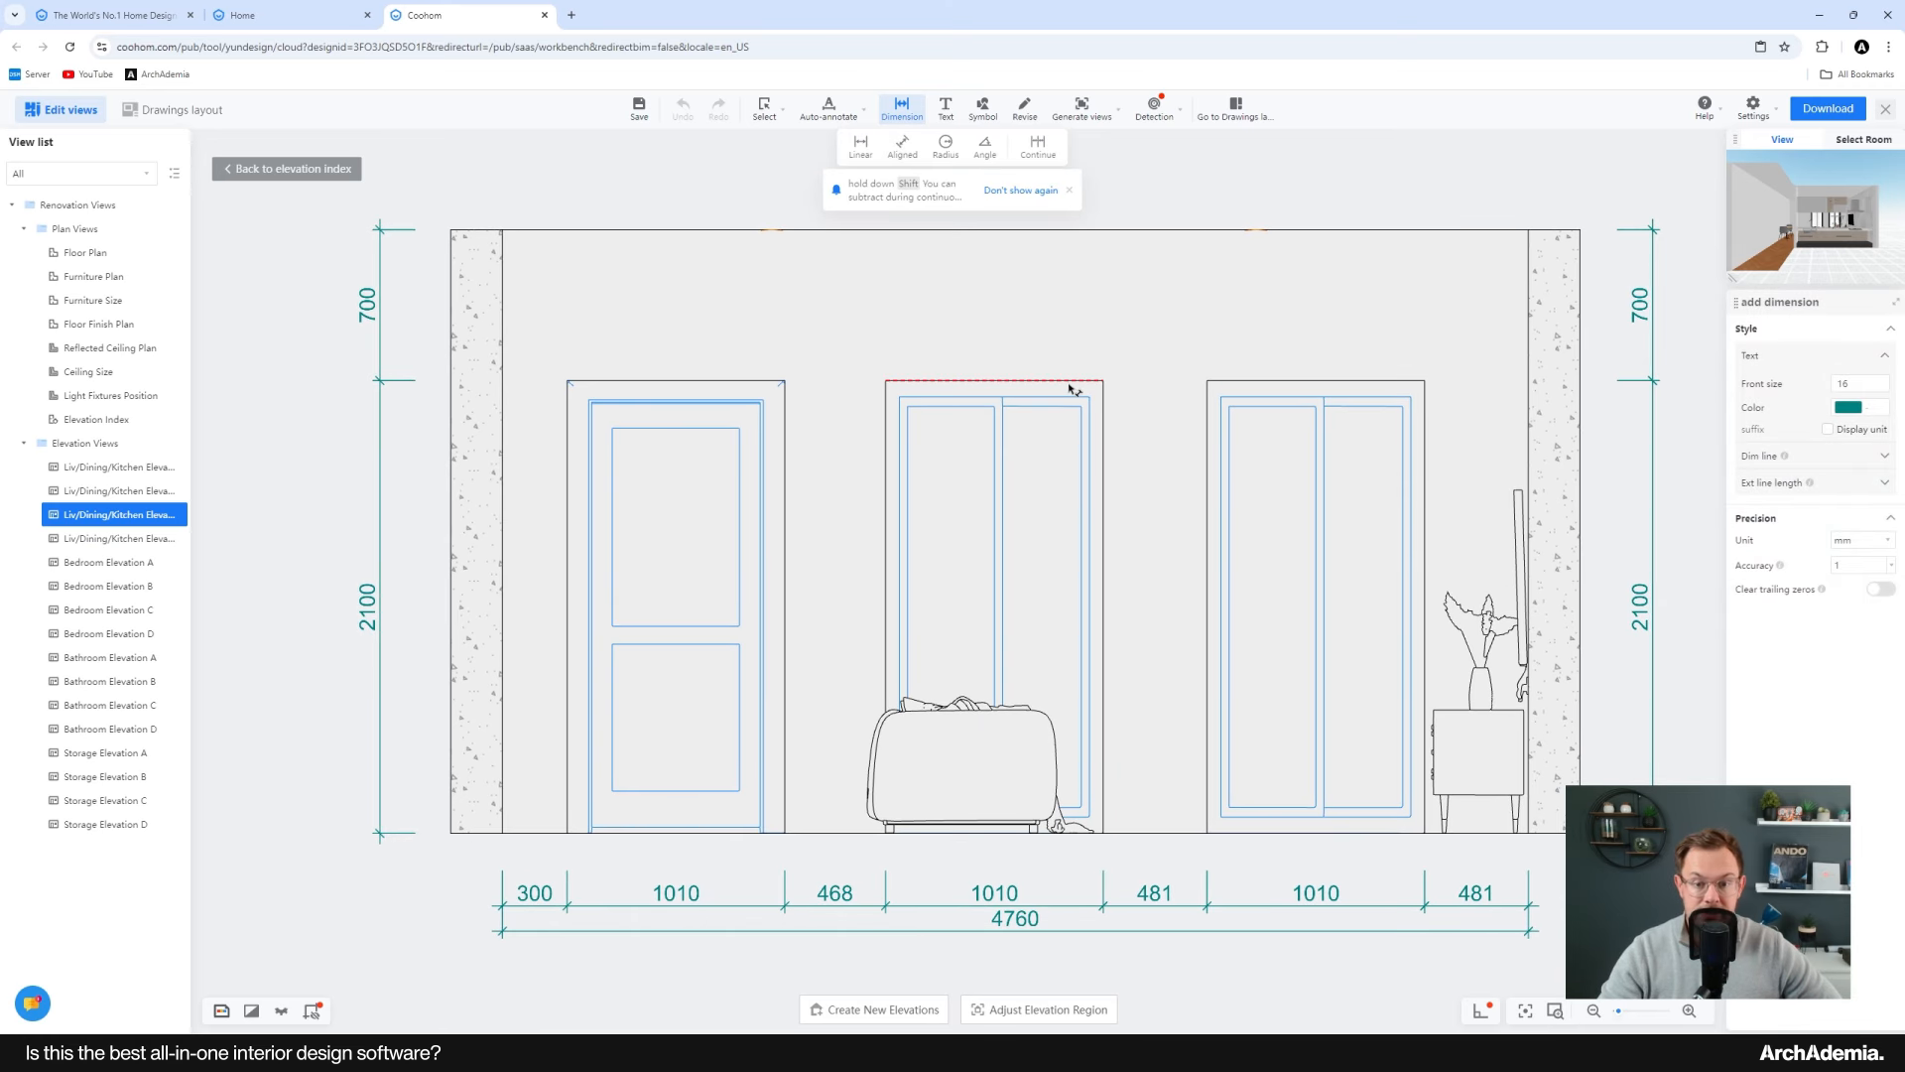
click(1156, 730)
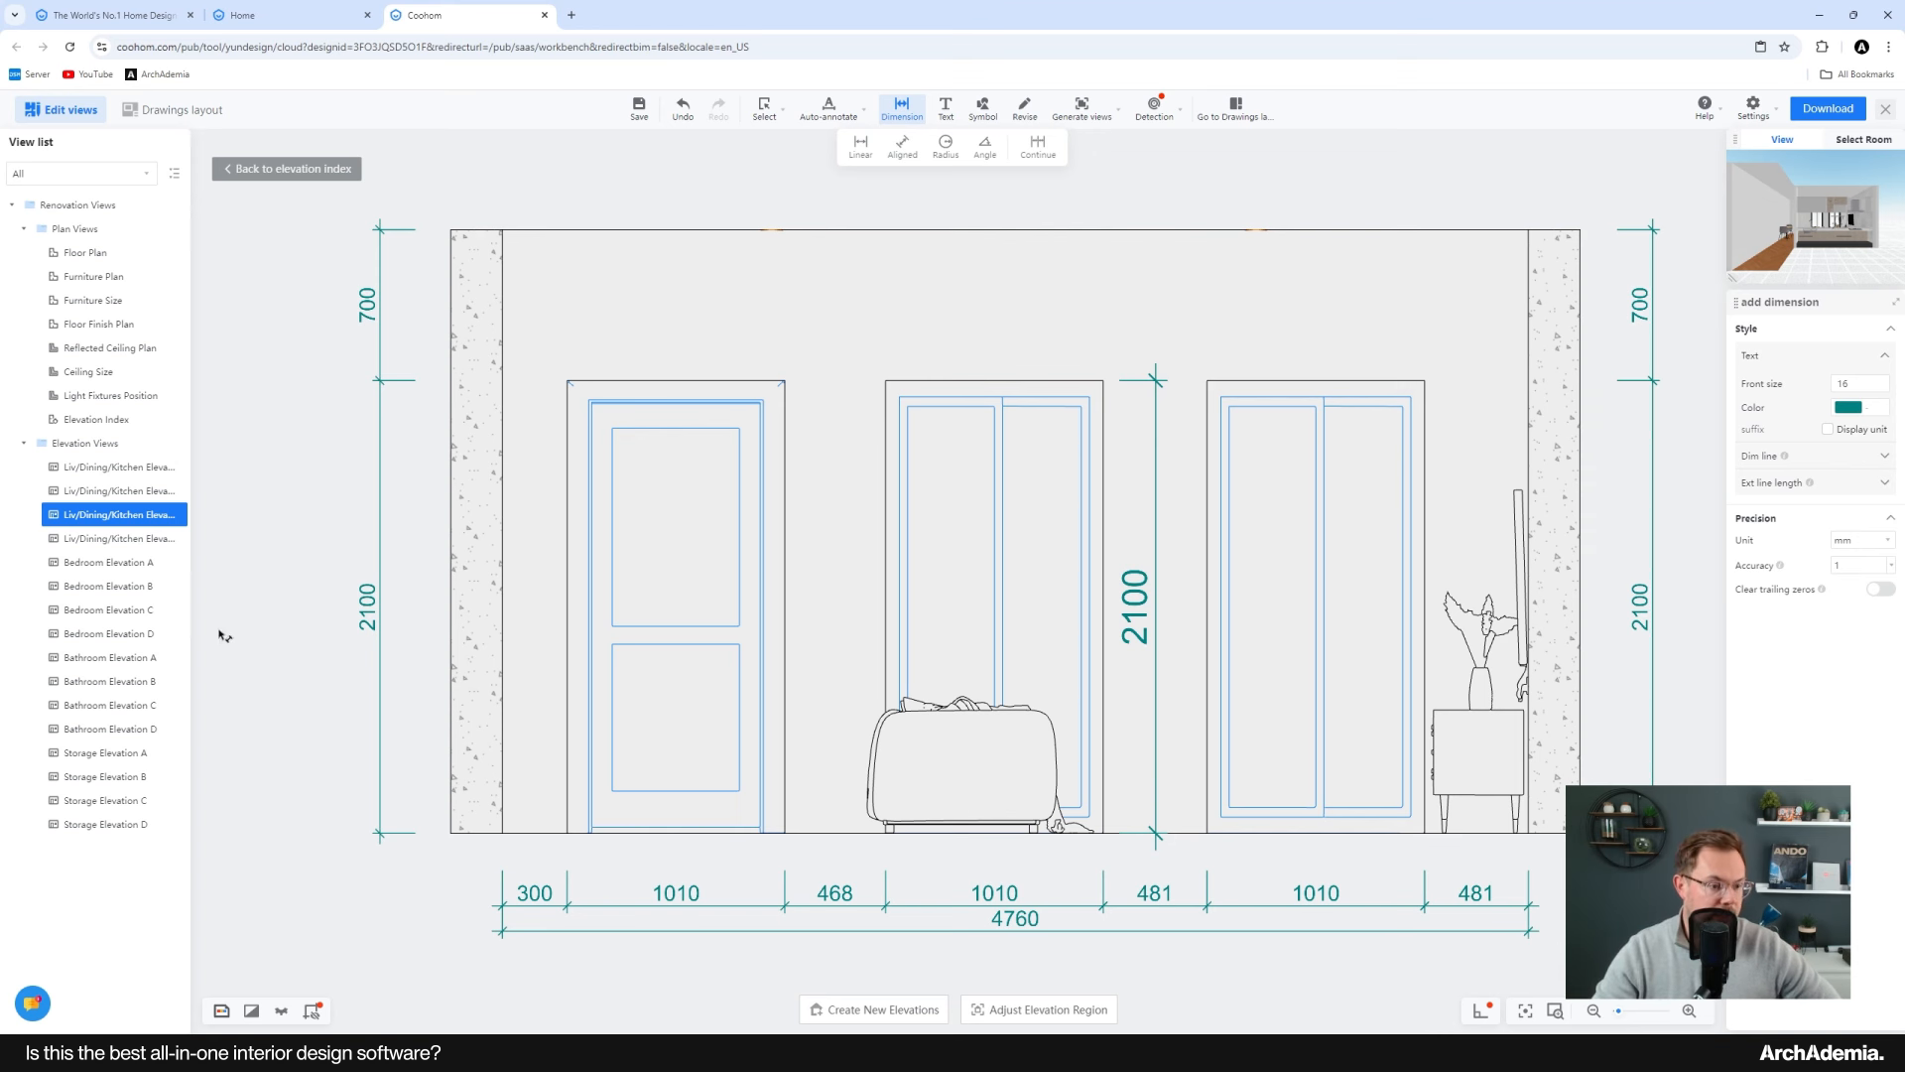
Step: Review Bedroom Elevations B and A, then zoom into the Furniture Plan view
click(111, 586)
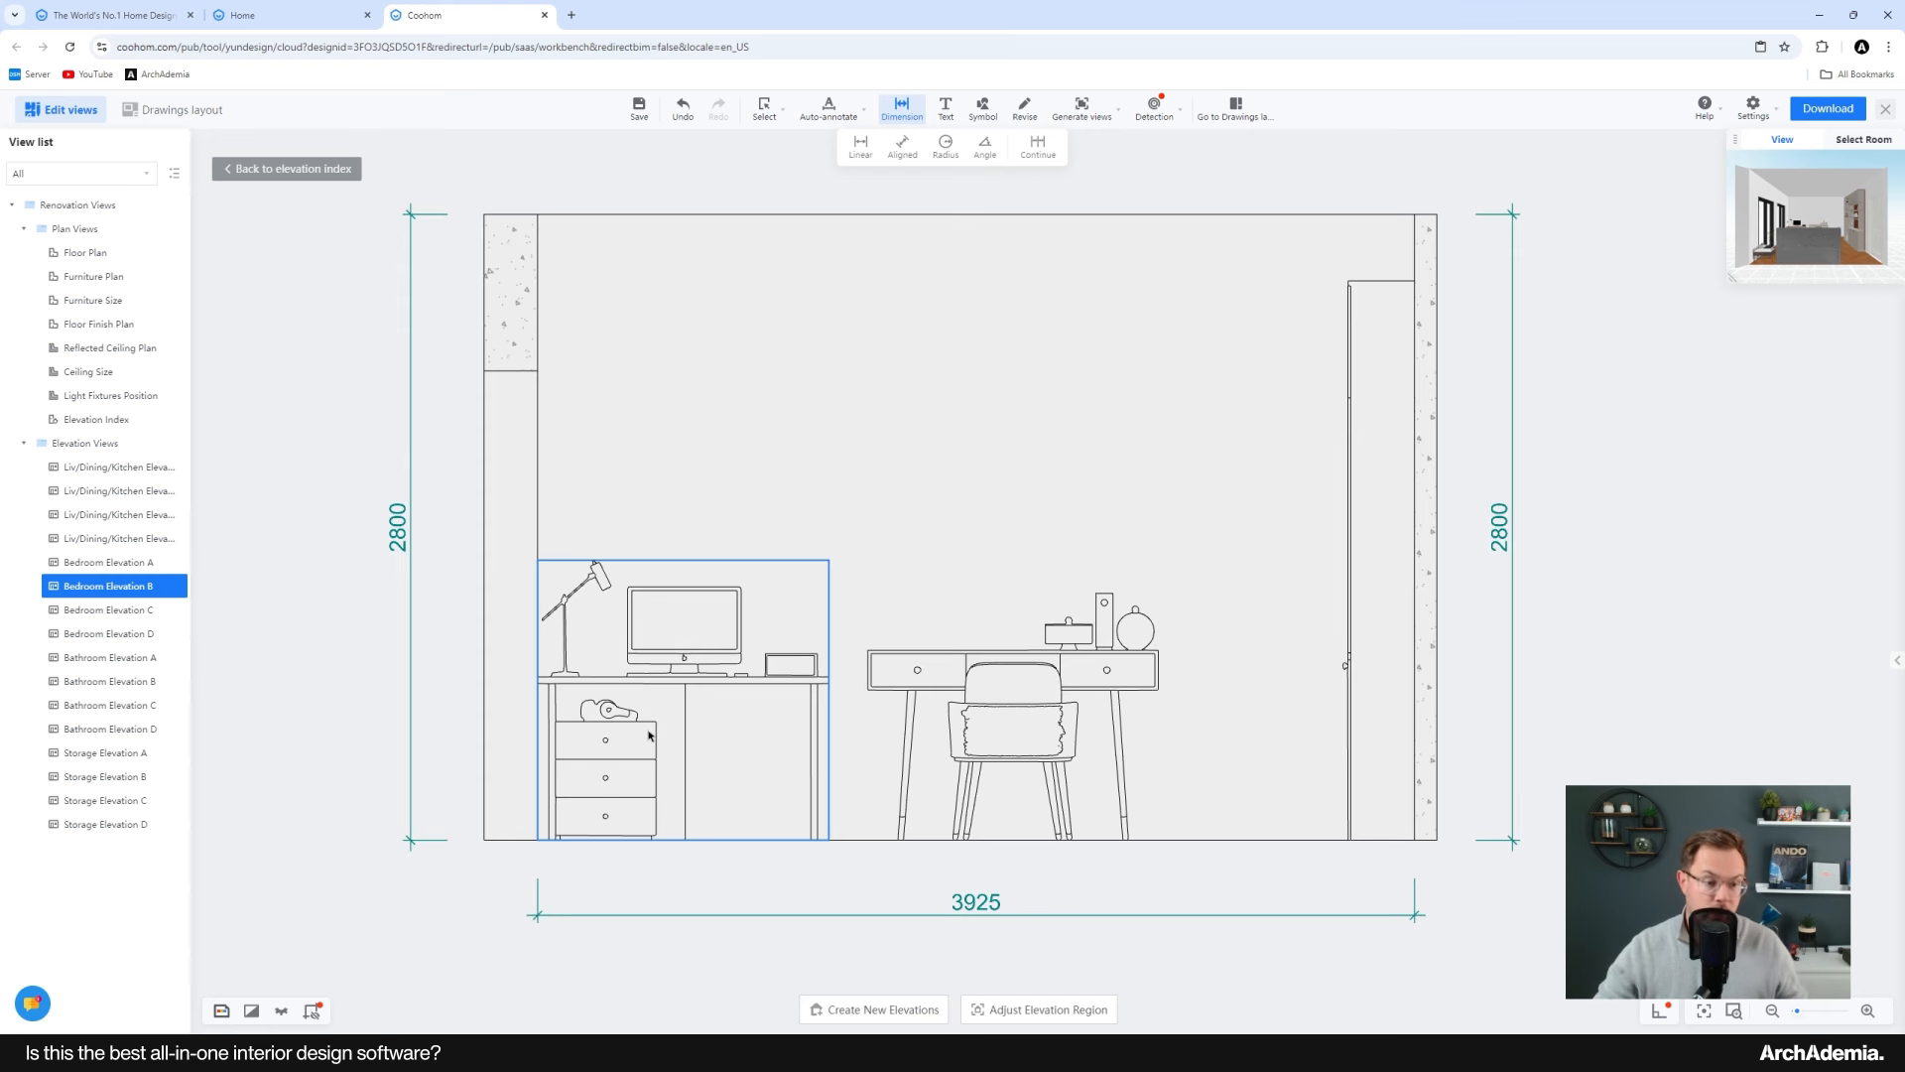
click(104, 562)
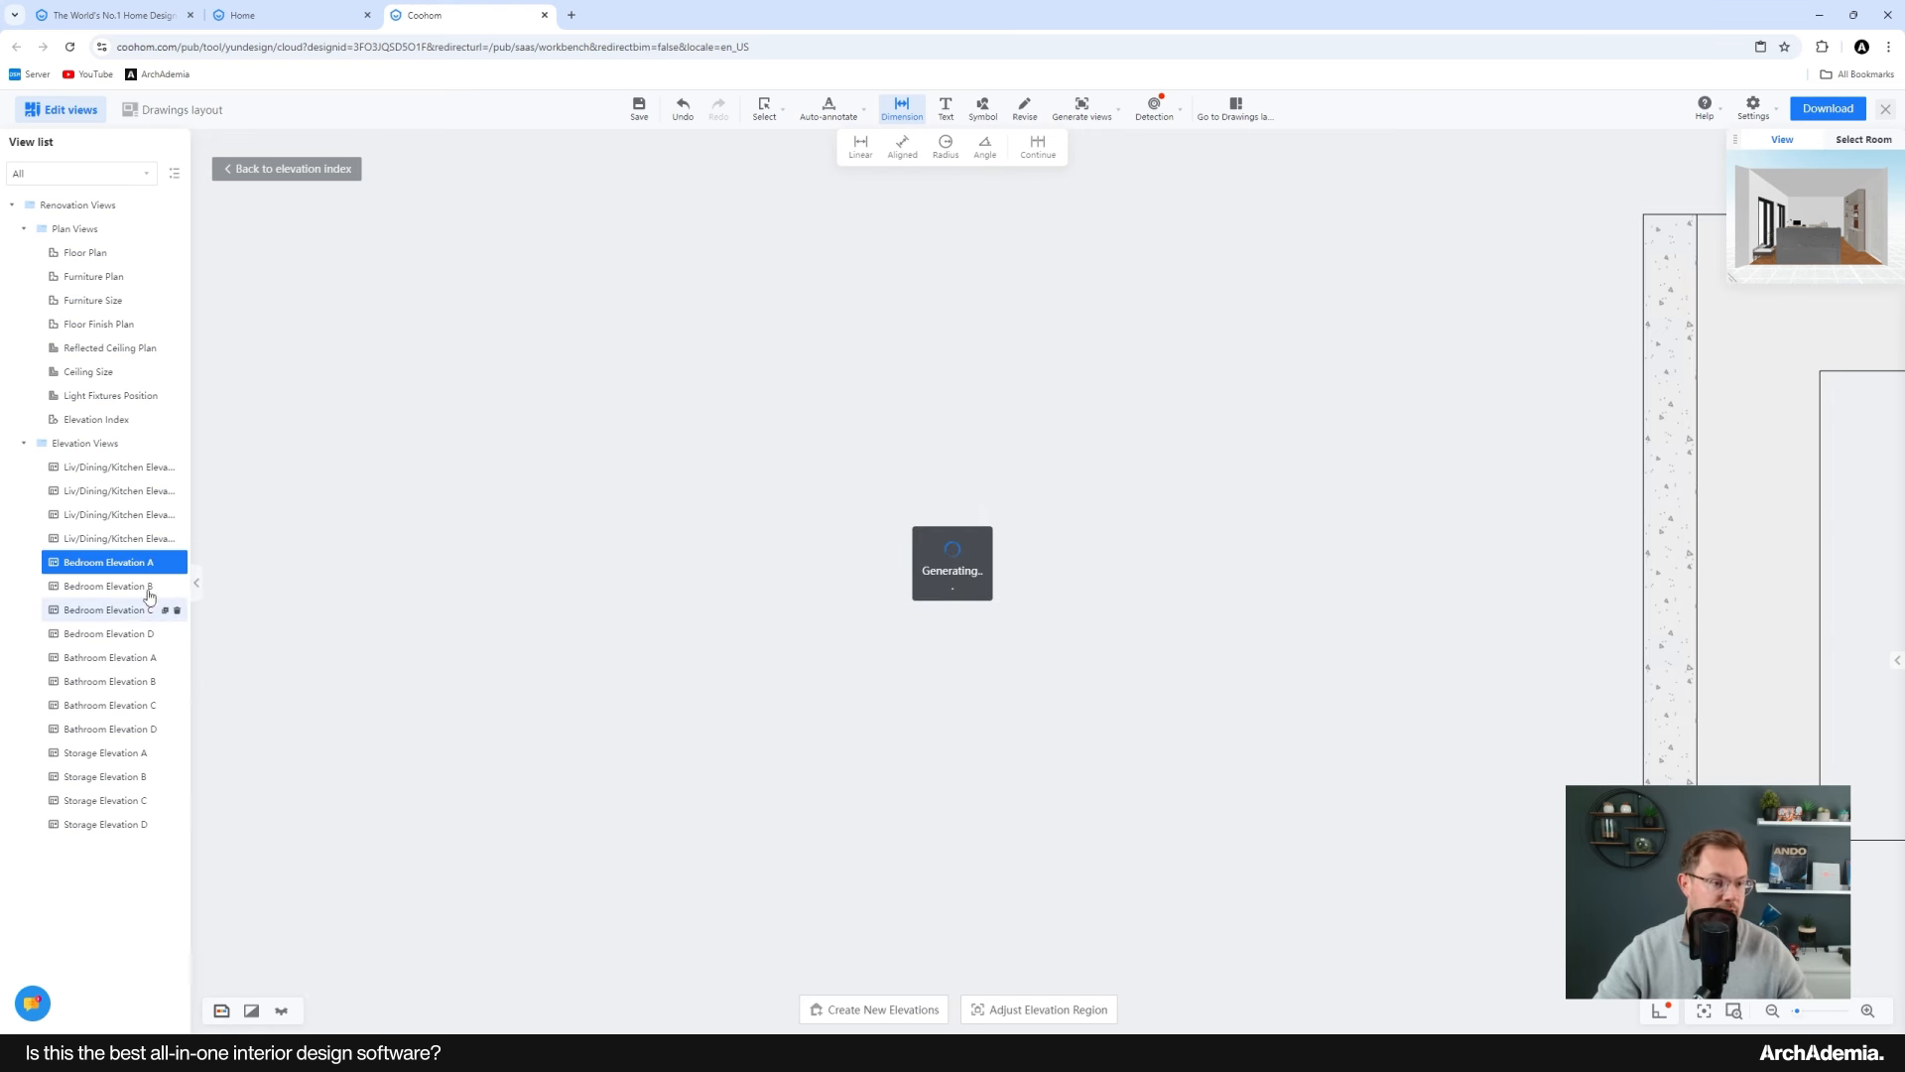
click(99, 277)
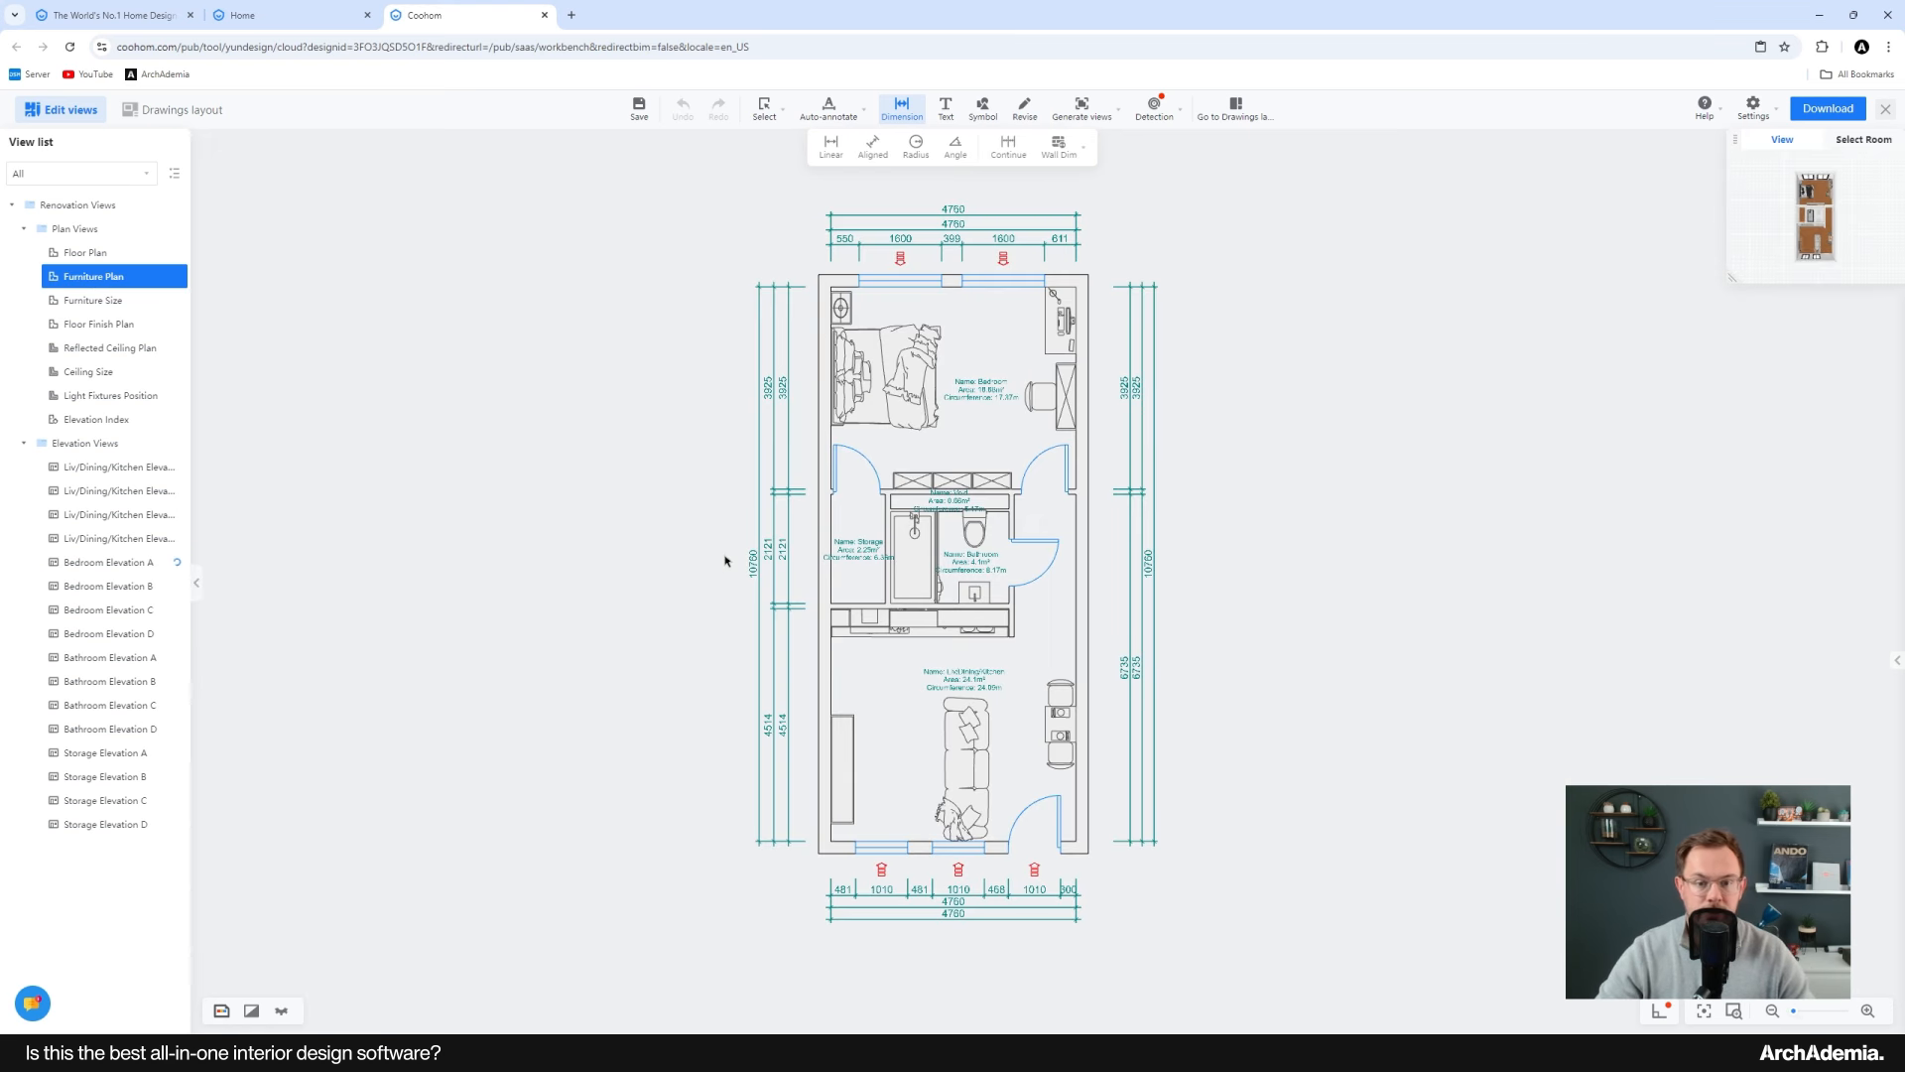
scroll(977, 514, up, 3)
scroll(958, 389, up, 2)
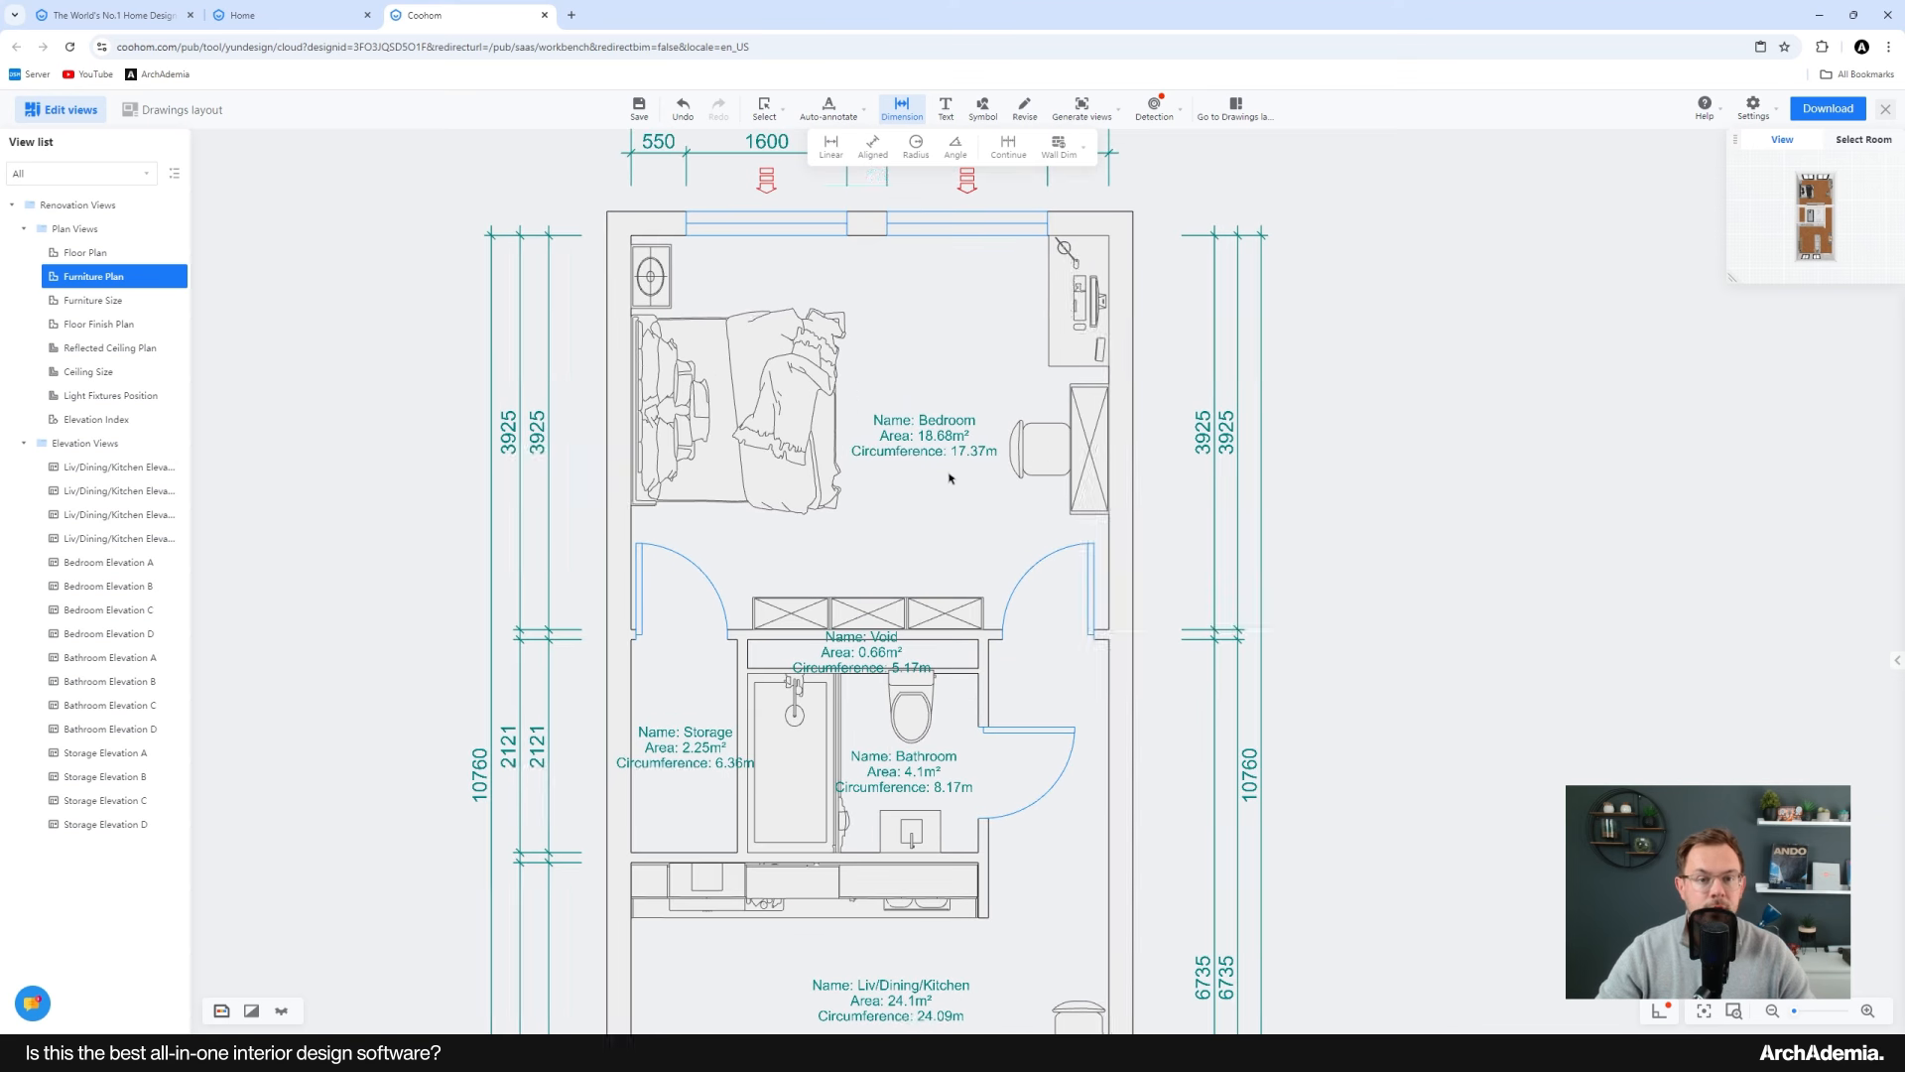
click(982, 109)
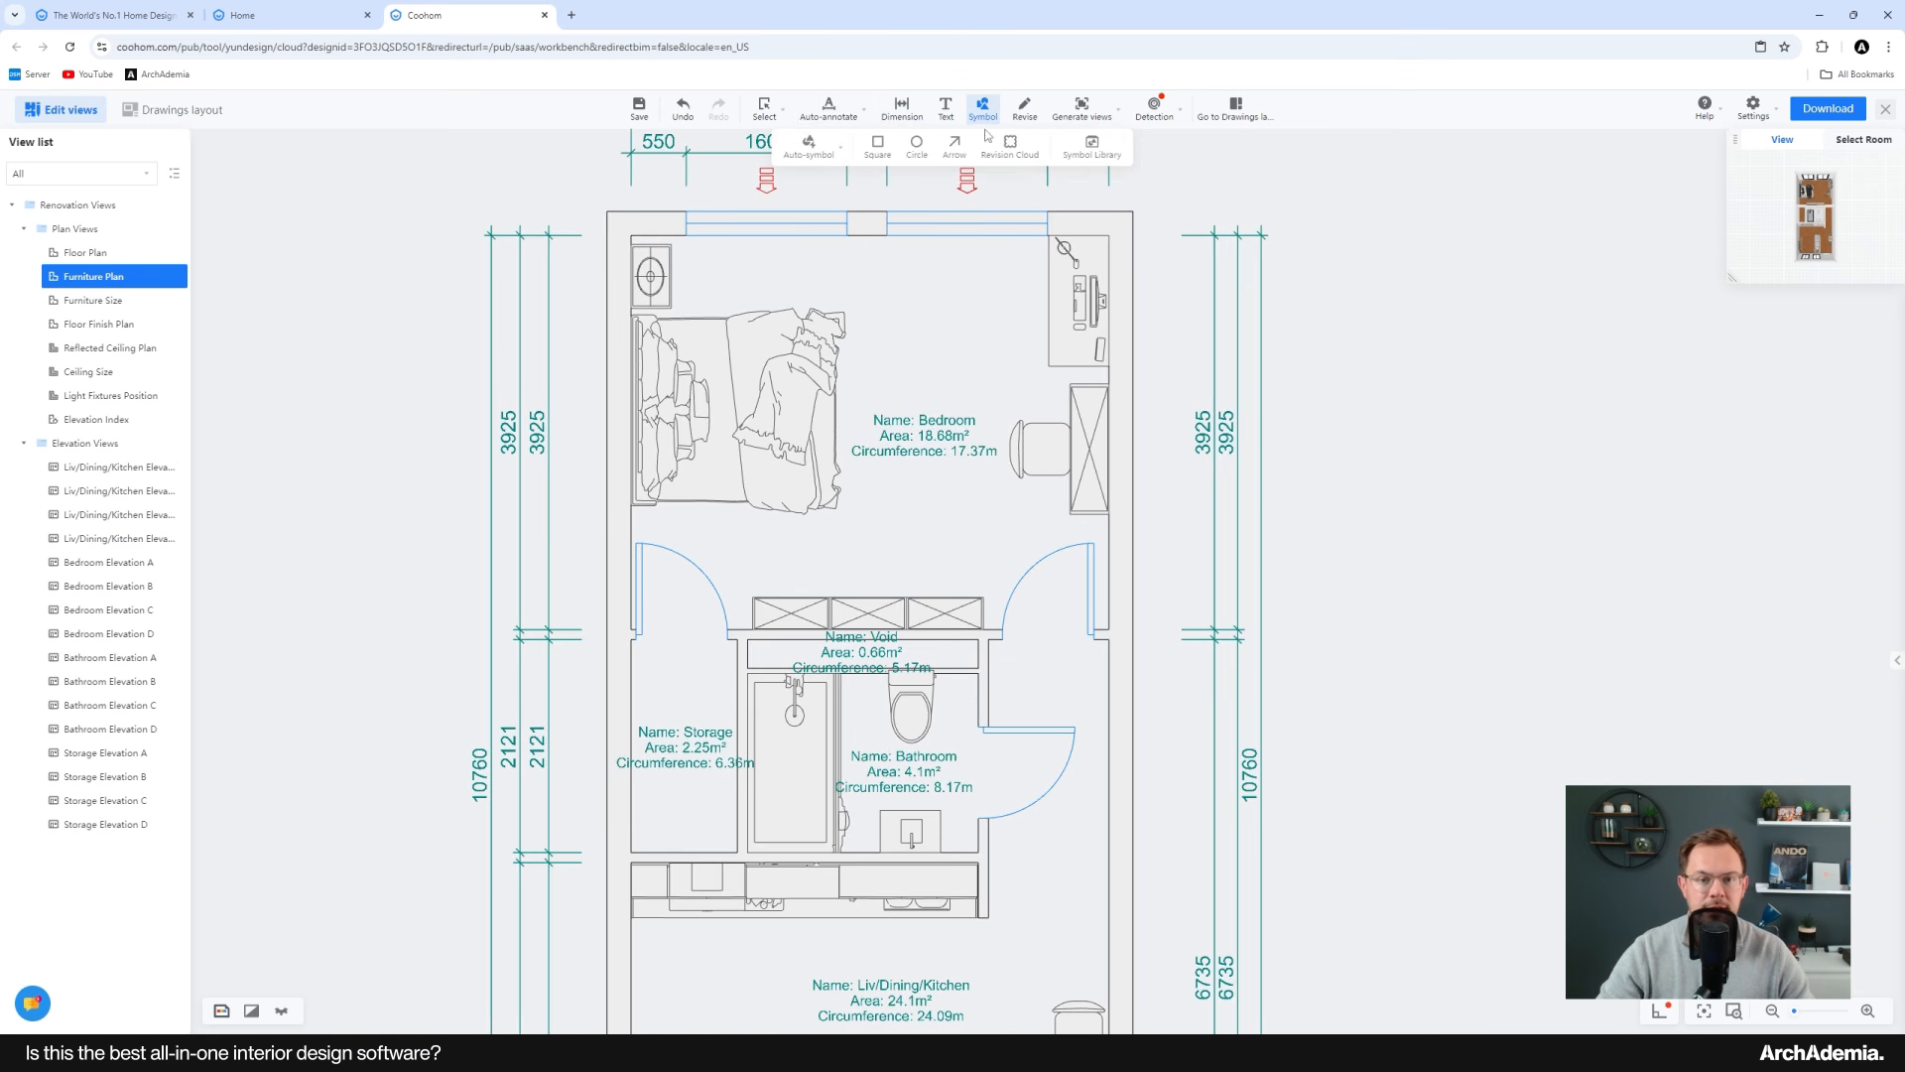
Step: Examine the elevation index markers placed in each room on the Elevation Index plan
click(96, 419)
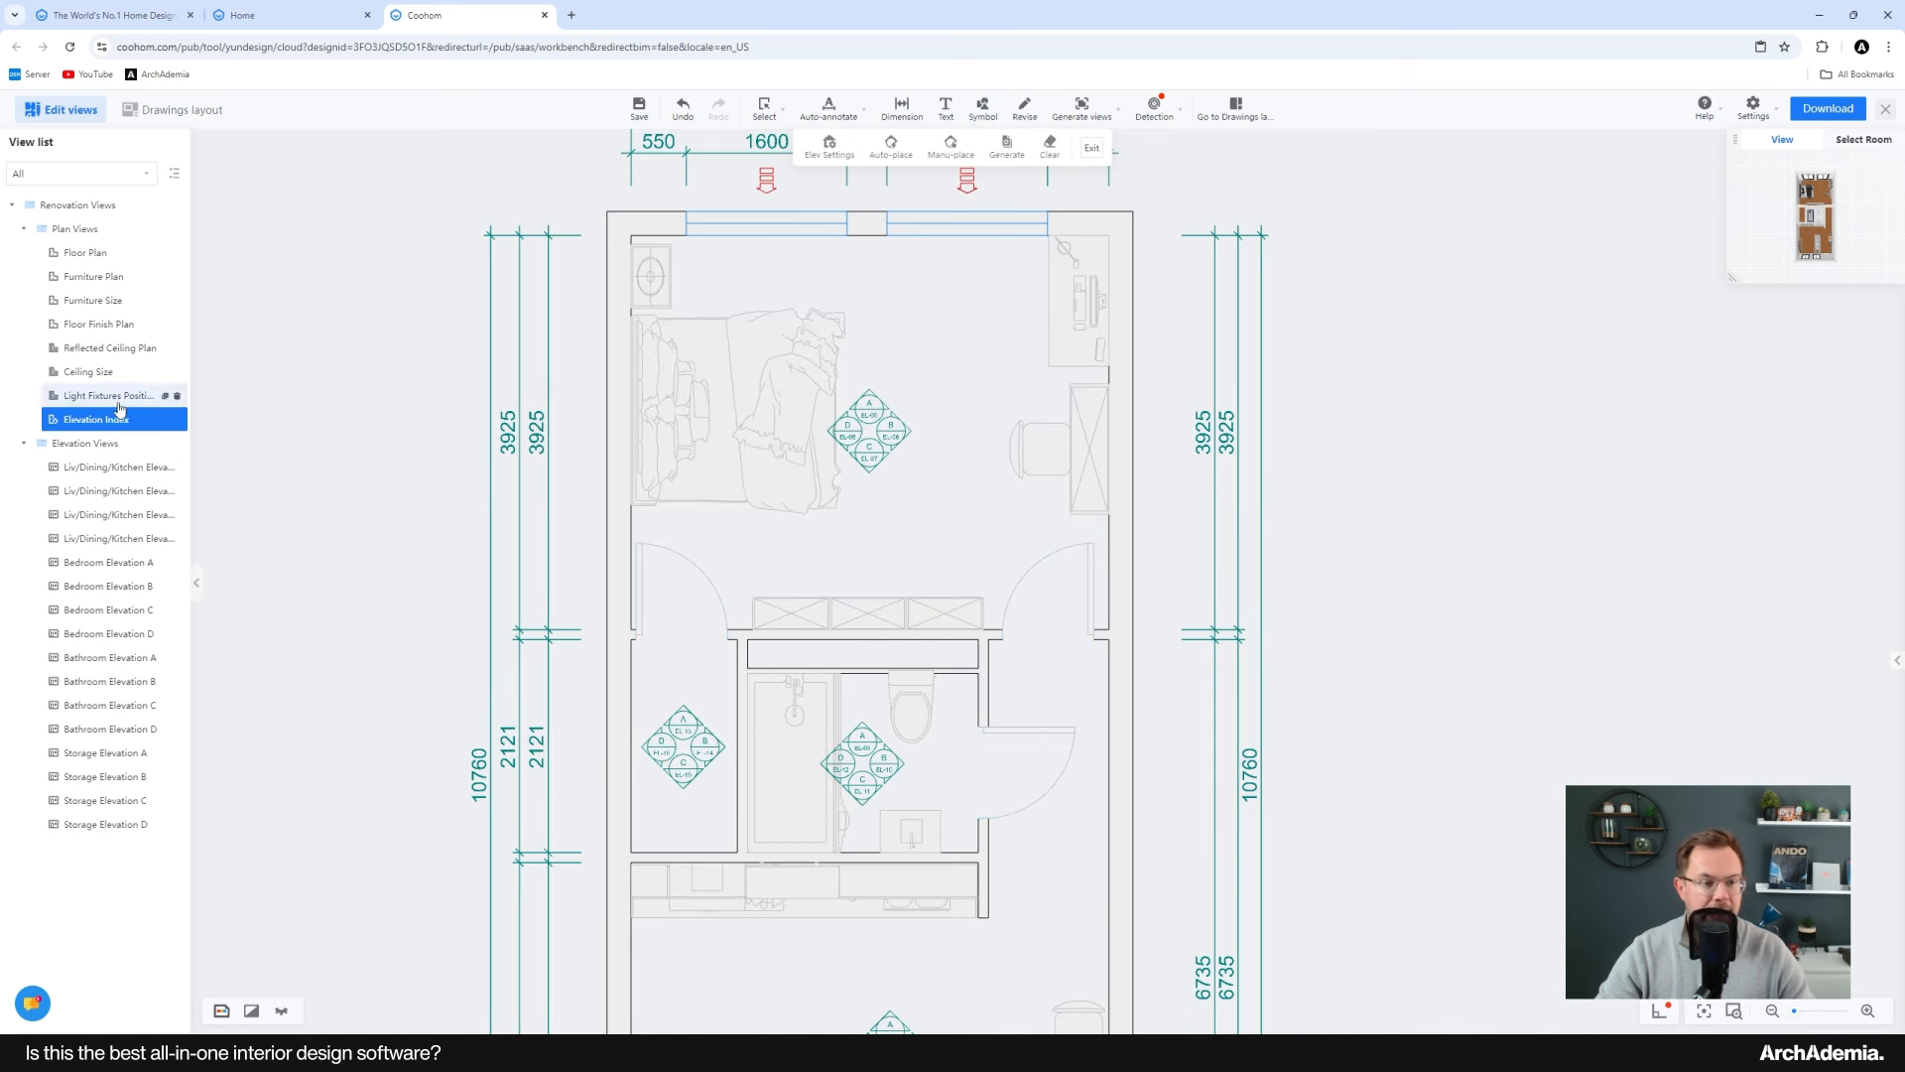
scroll(908, 428, up, 4)
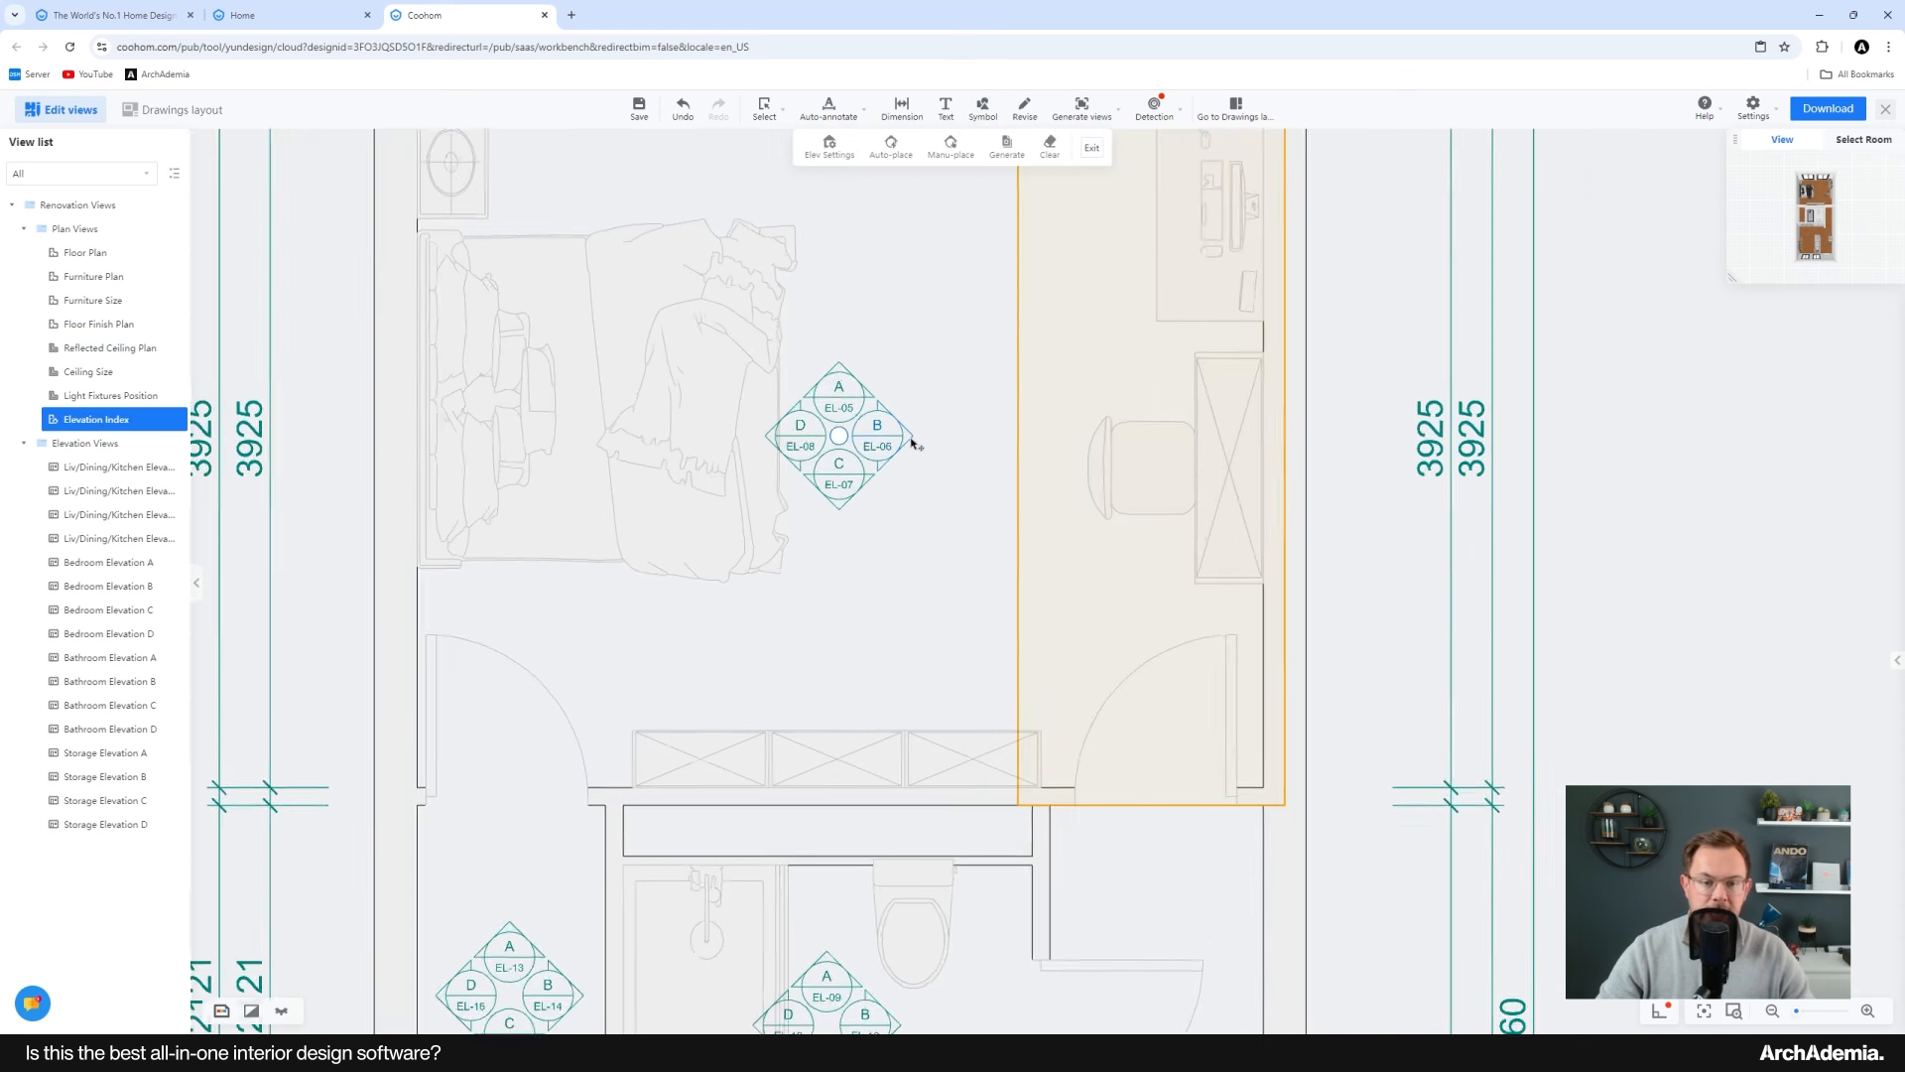
scroll(889, 592, down, 4)
scroll(885, 510, up, 3)
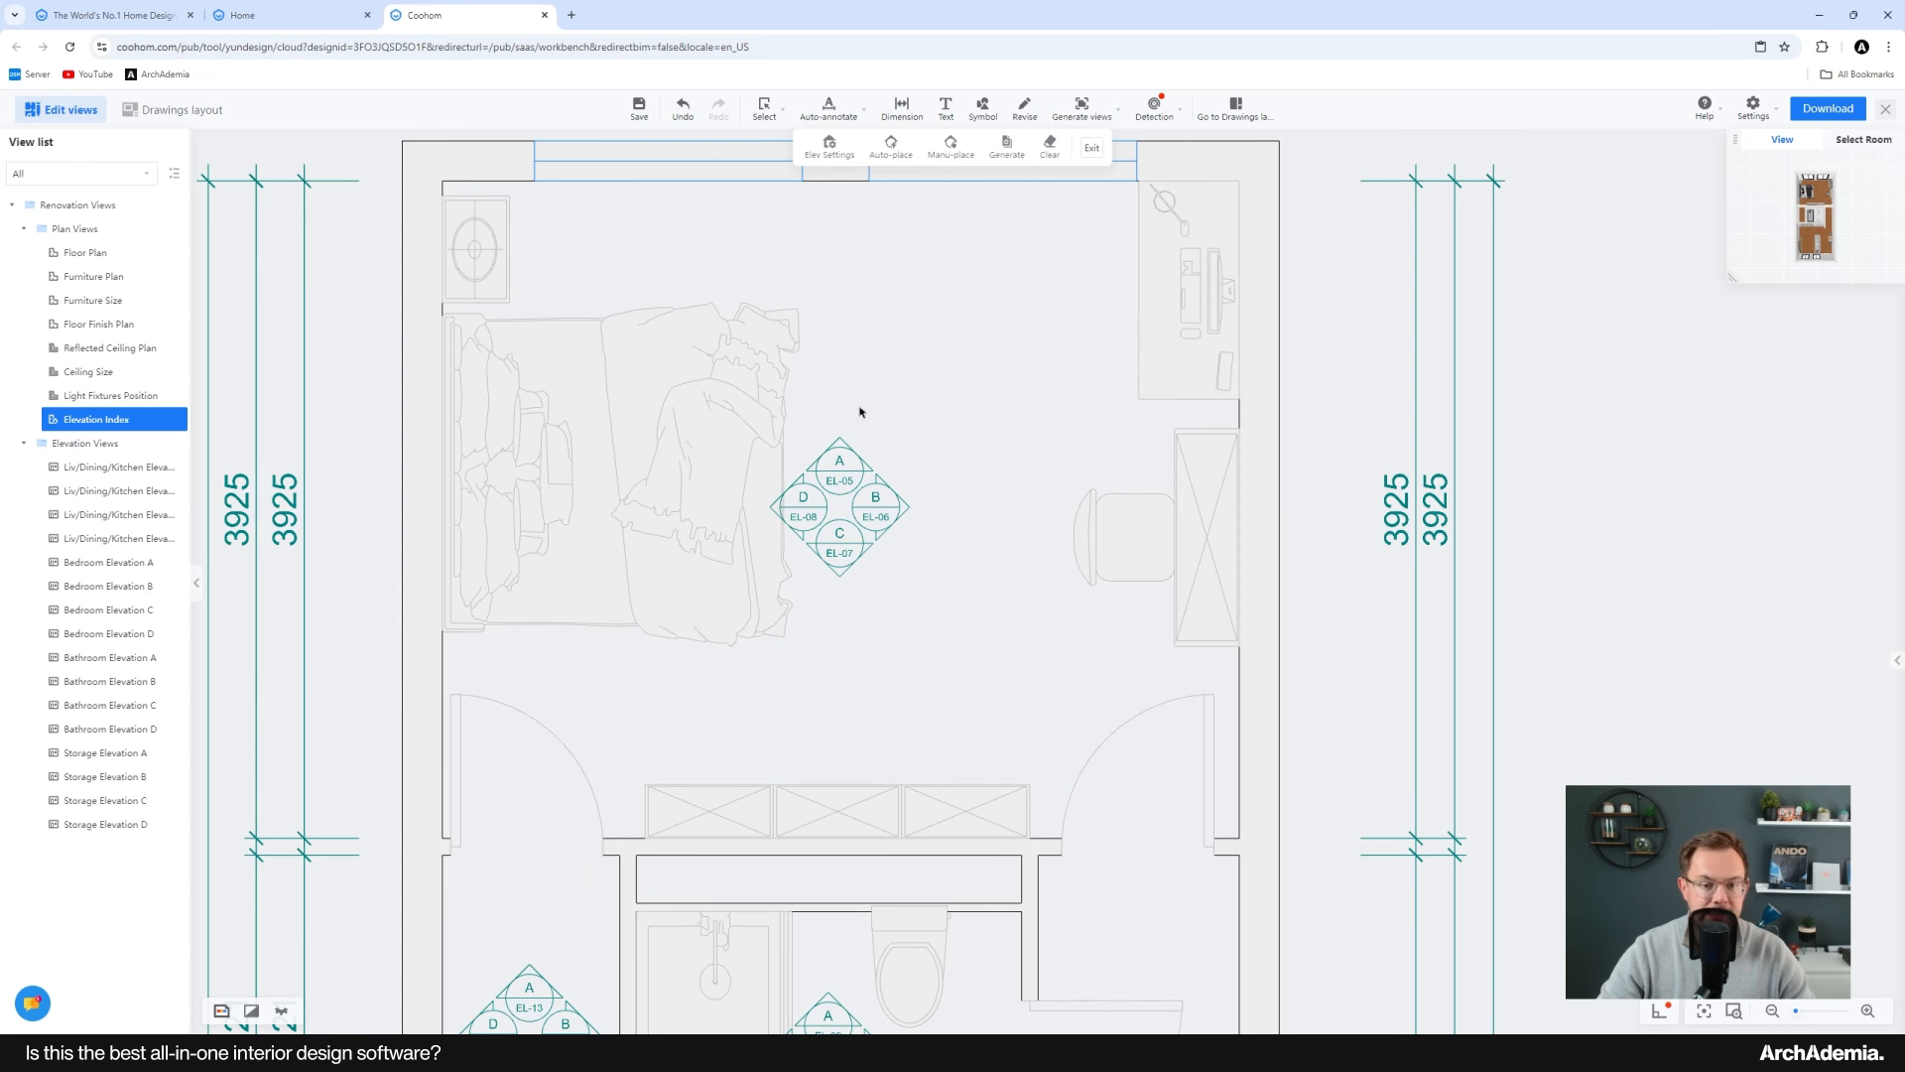
scroll(860, 411, down, 3)
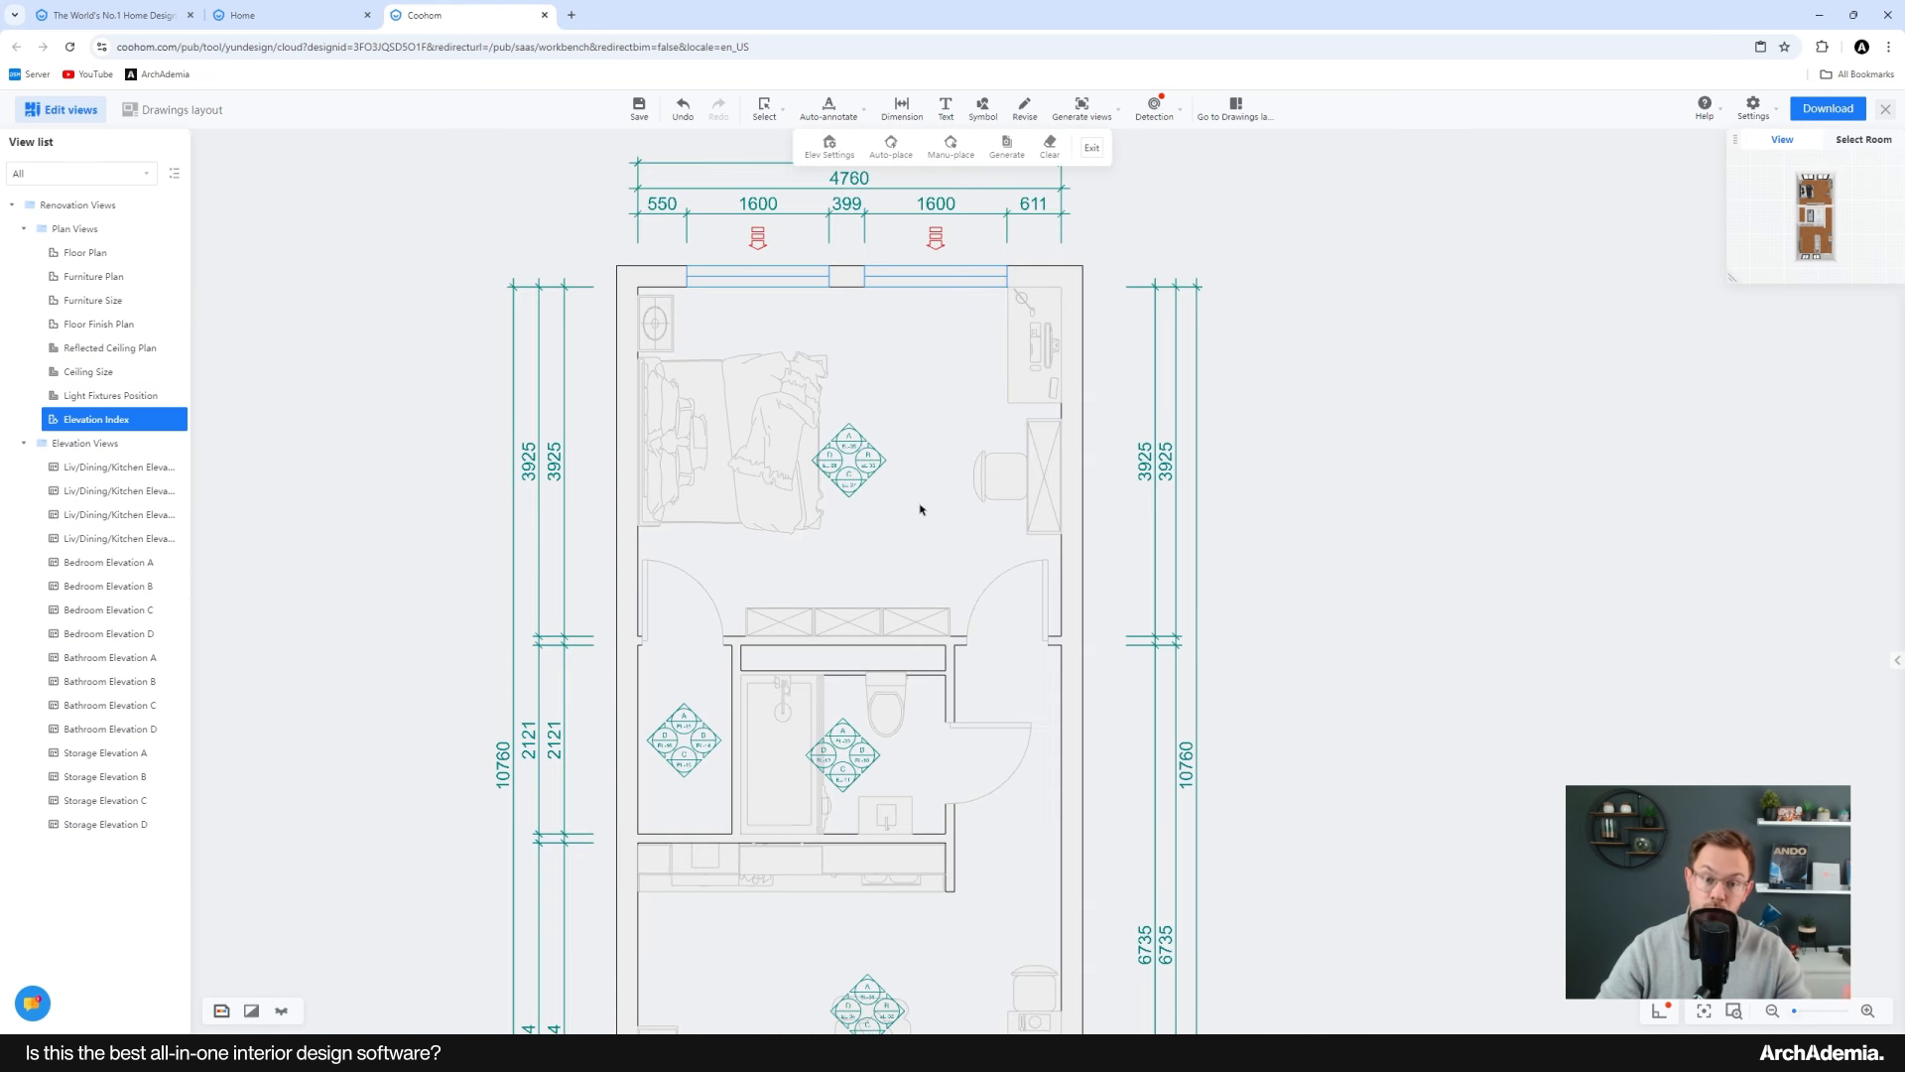
scroll(862, 456, up, 3)
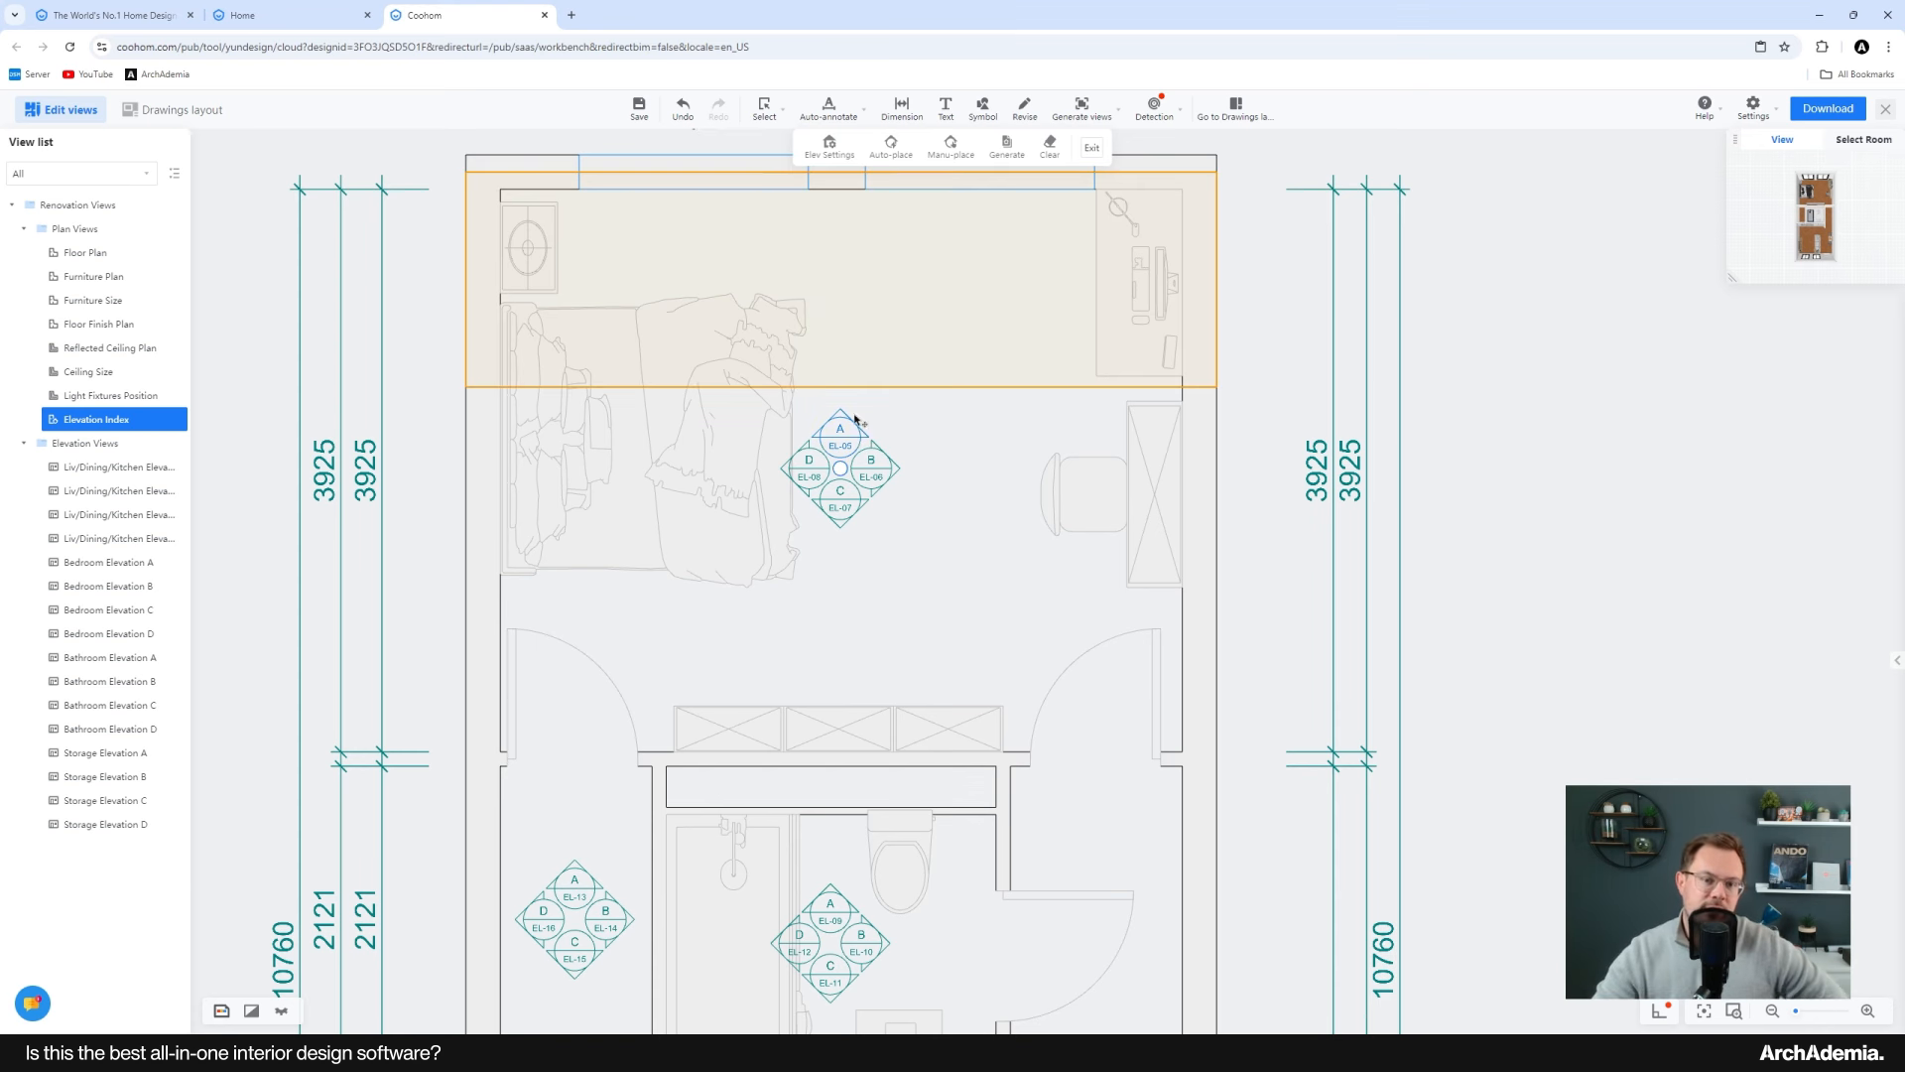
scroll(740, 487, down, 3)
middle_drag(882, 590, 888, 528)
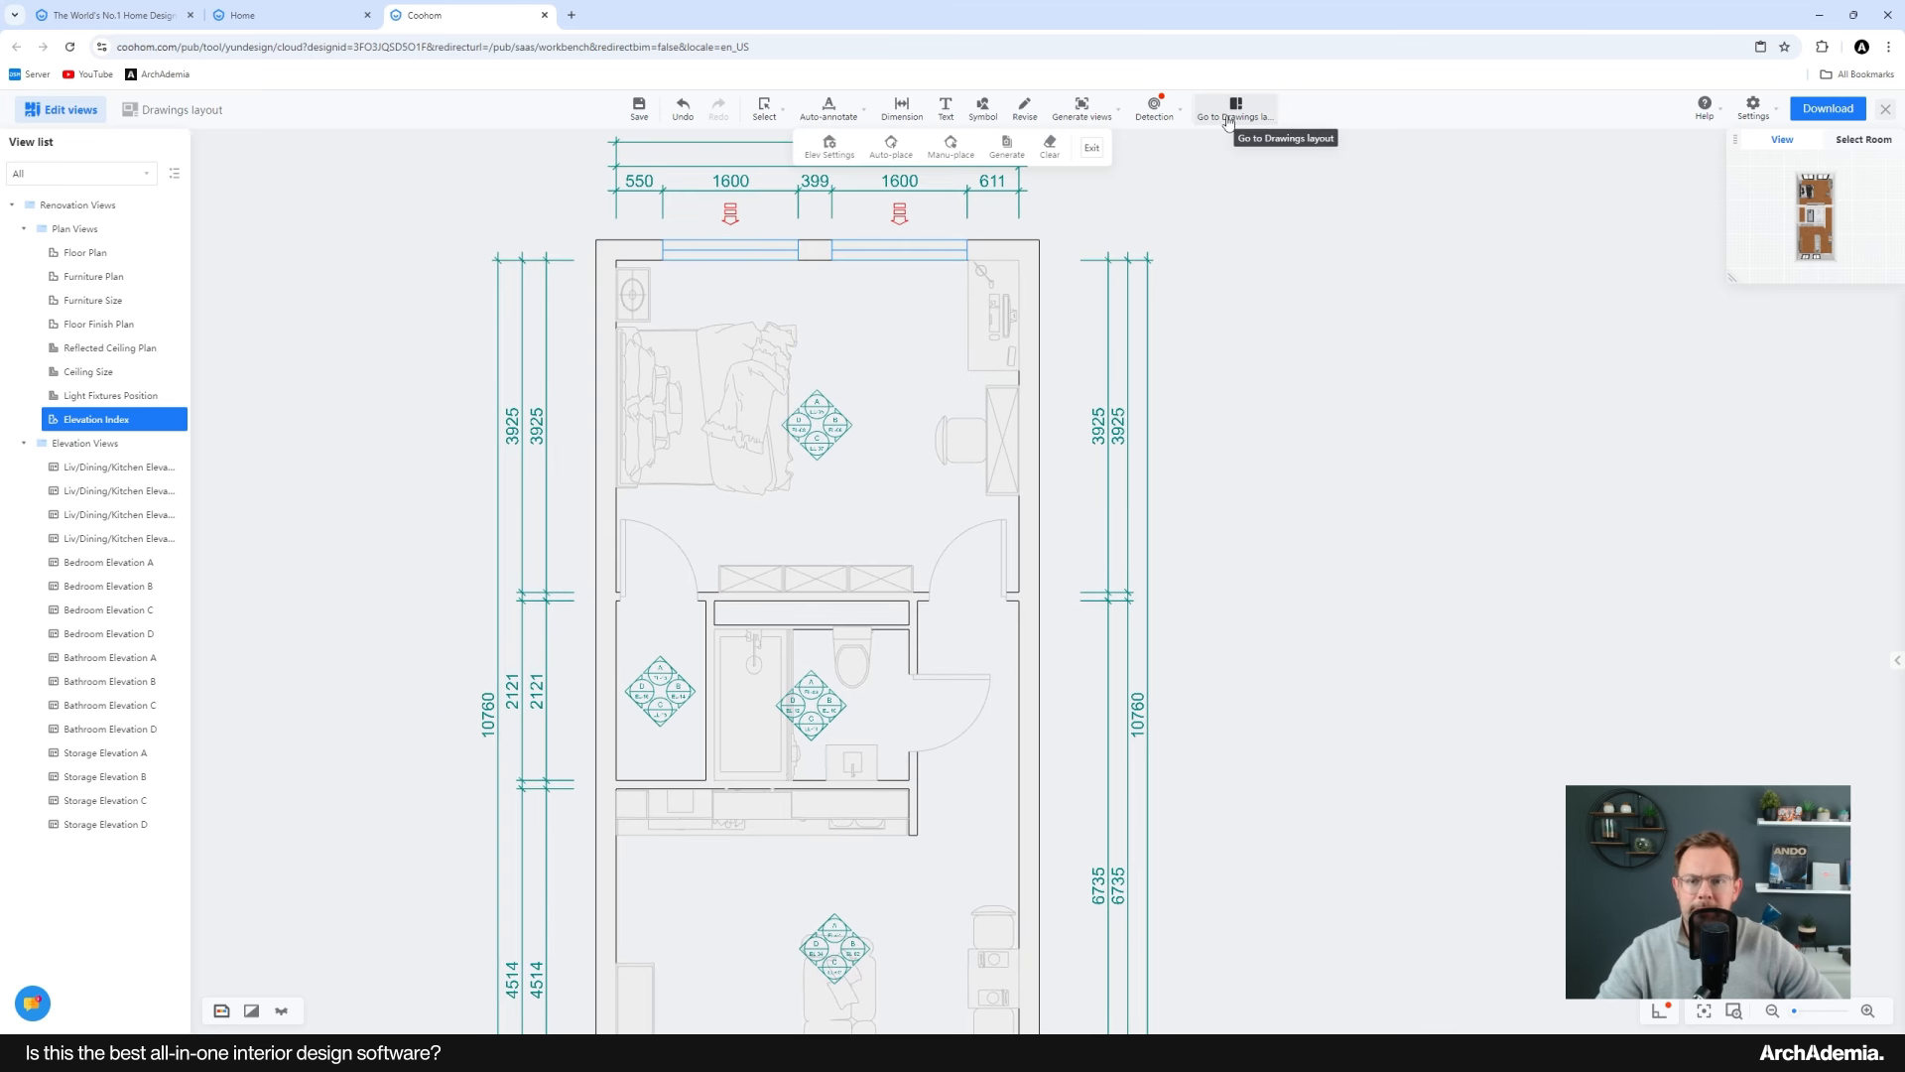
scroll(1033, 586, down, 3)
scroll(906, 667, up, 2)
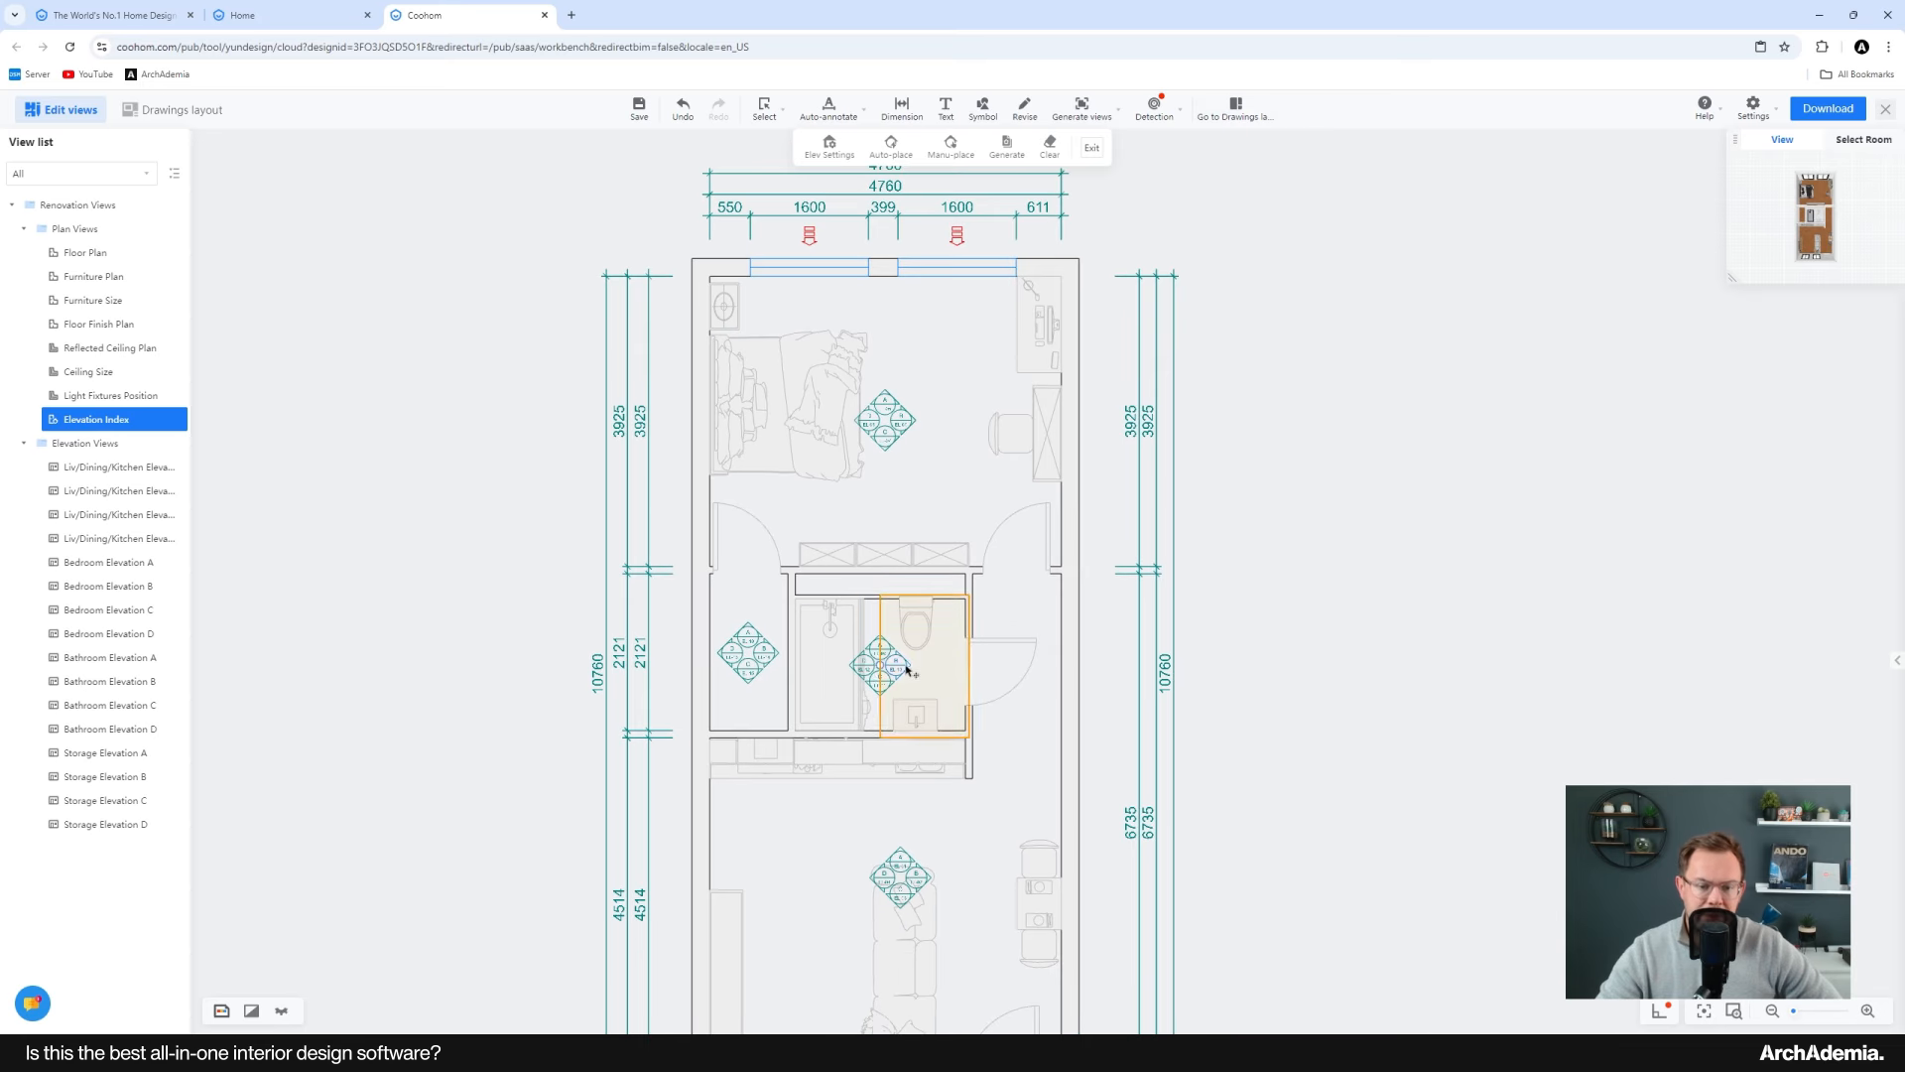
Step: Switch to the drawings layout and set the Furniture Plan sheet's scale to 1:50
click(92, 277)
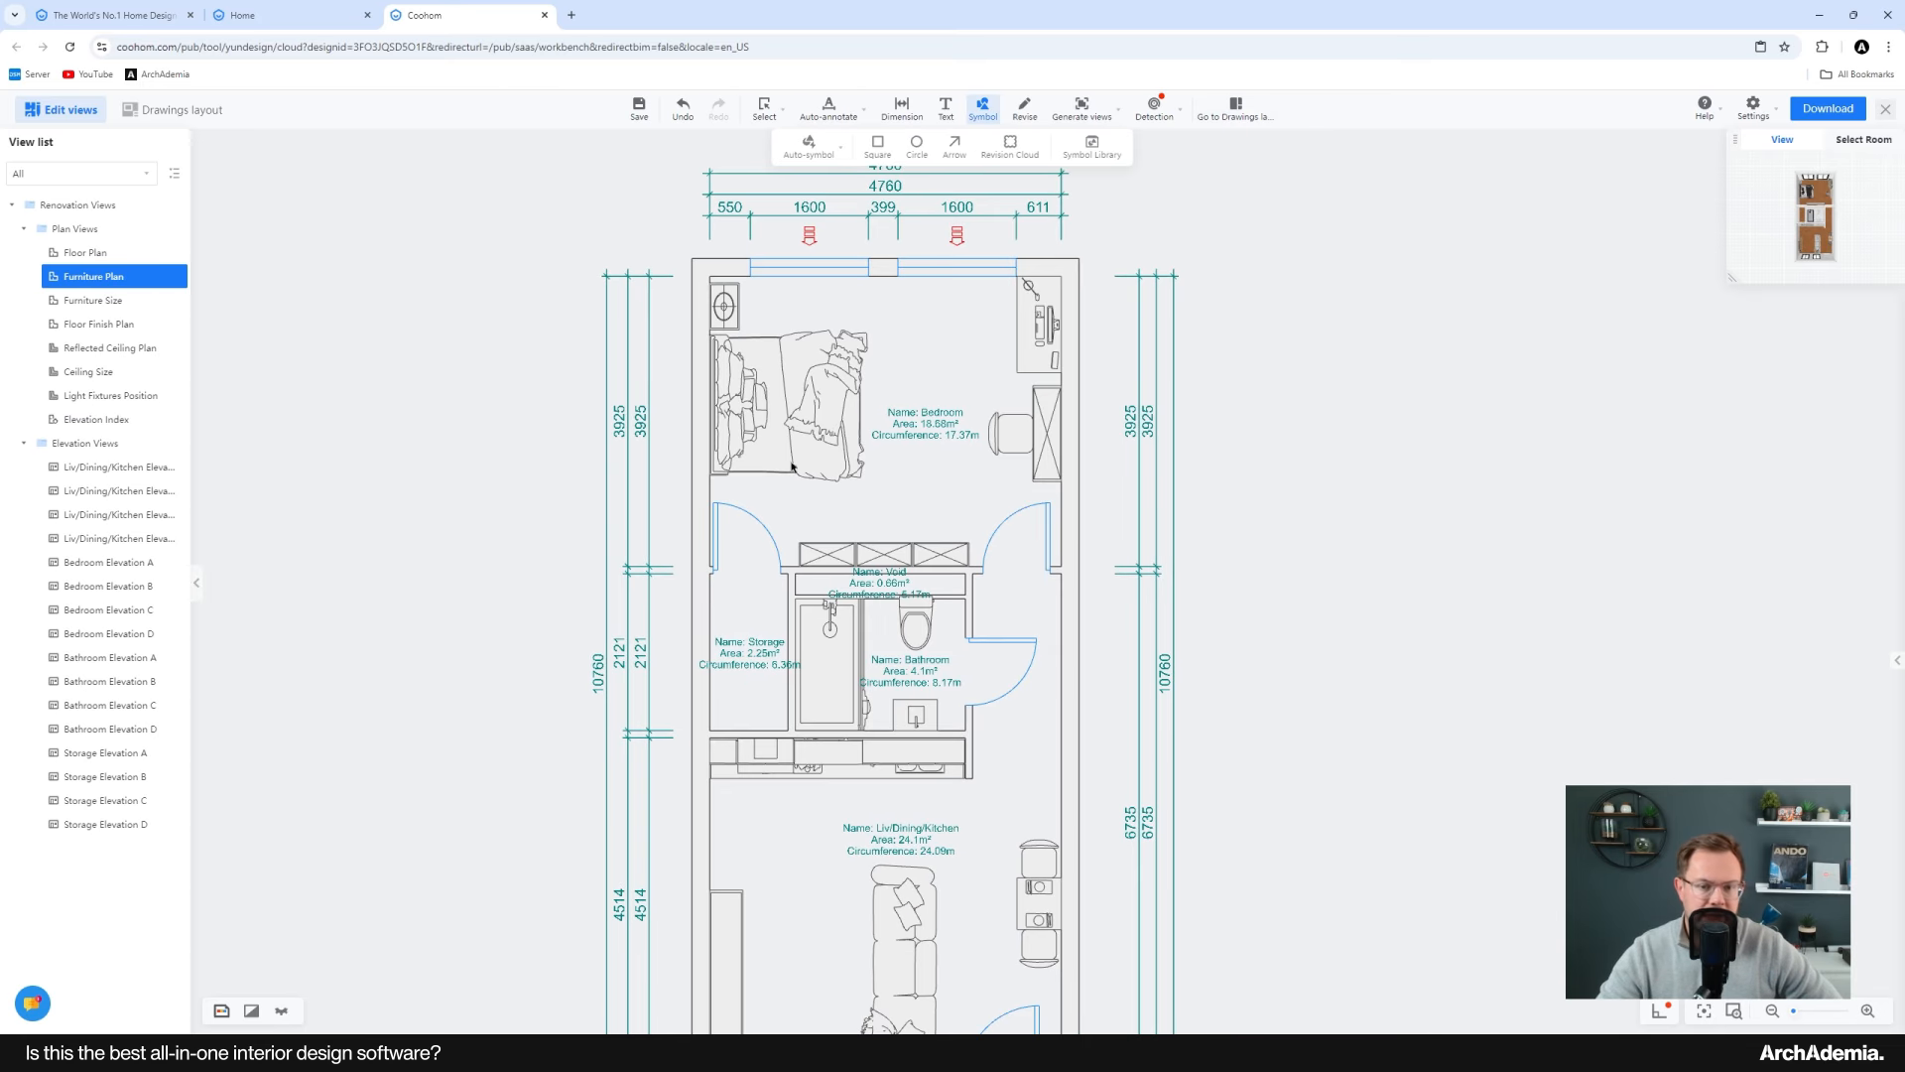
click(1235, 107)
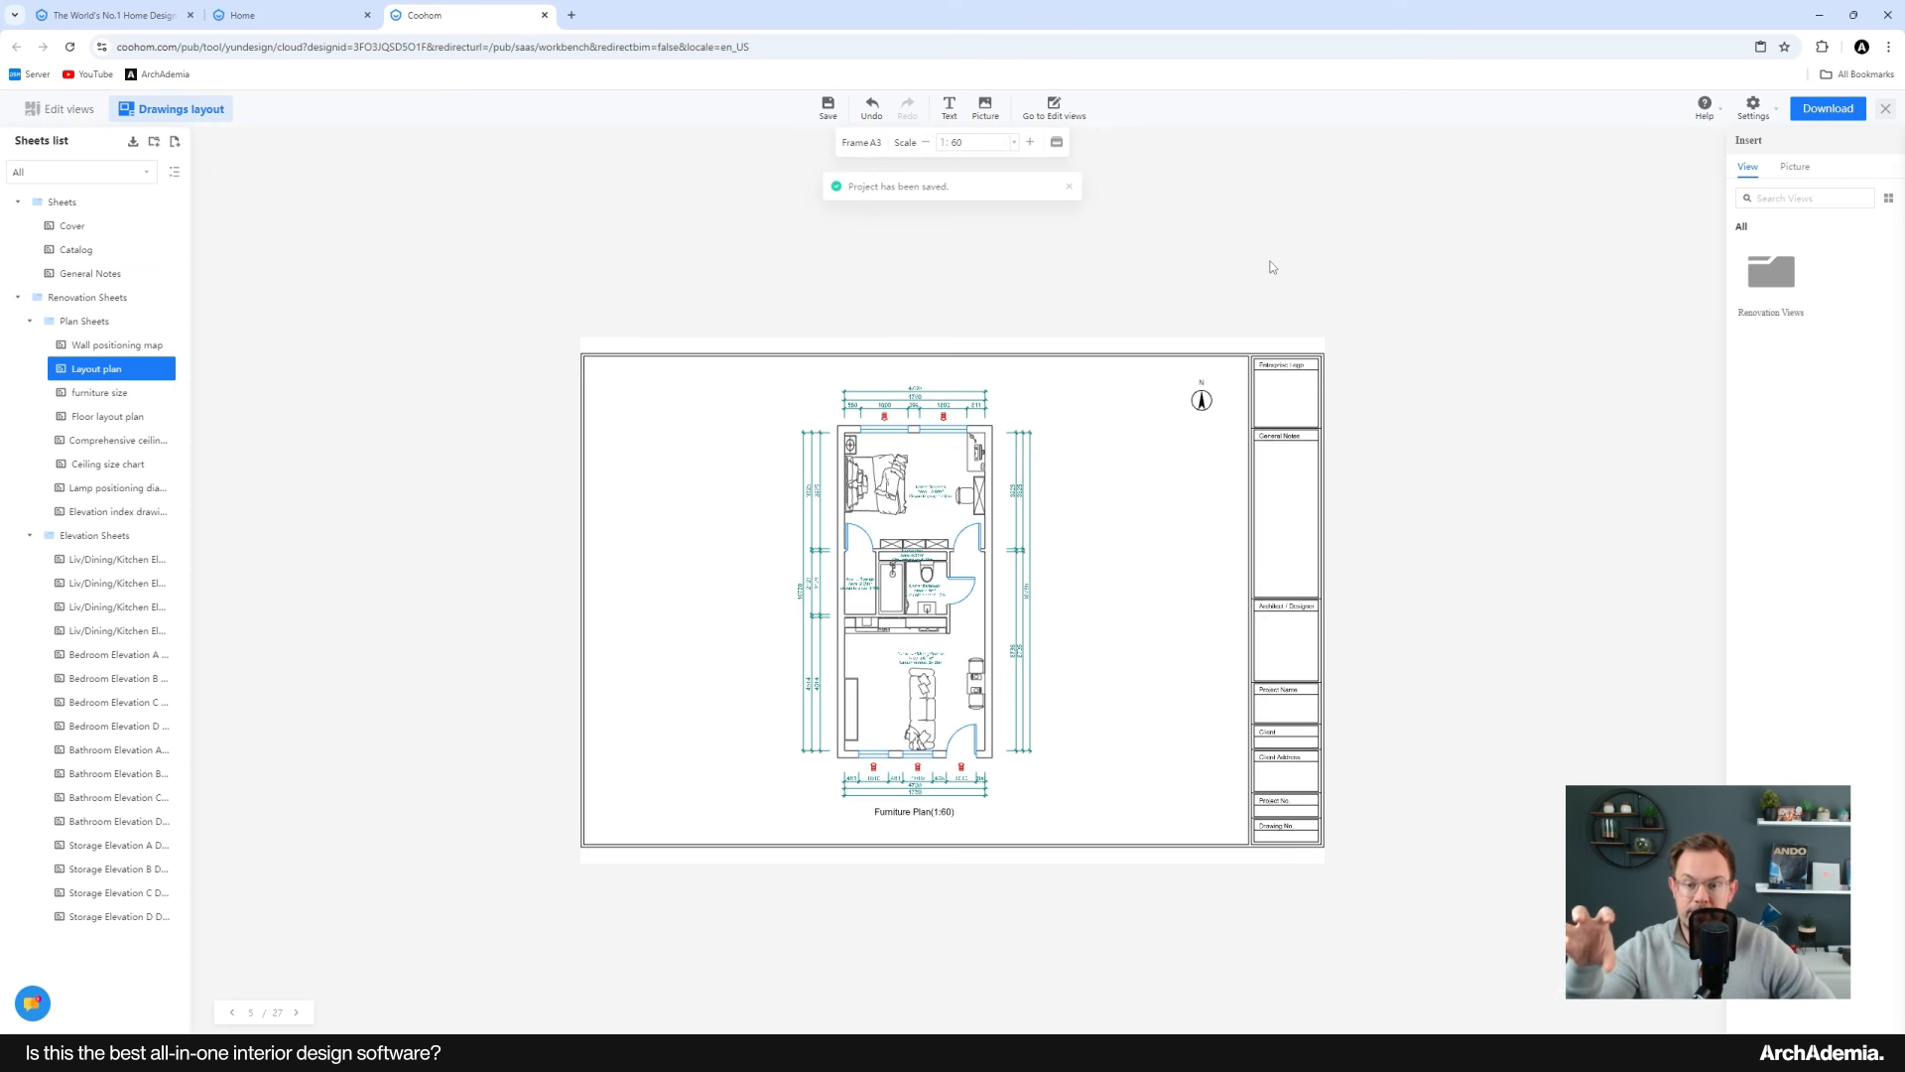
scroll(1201, 399, up, 3)
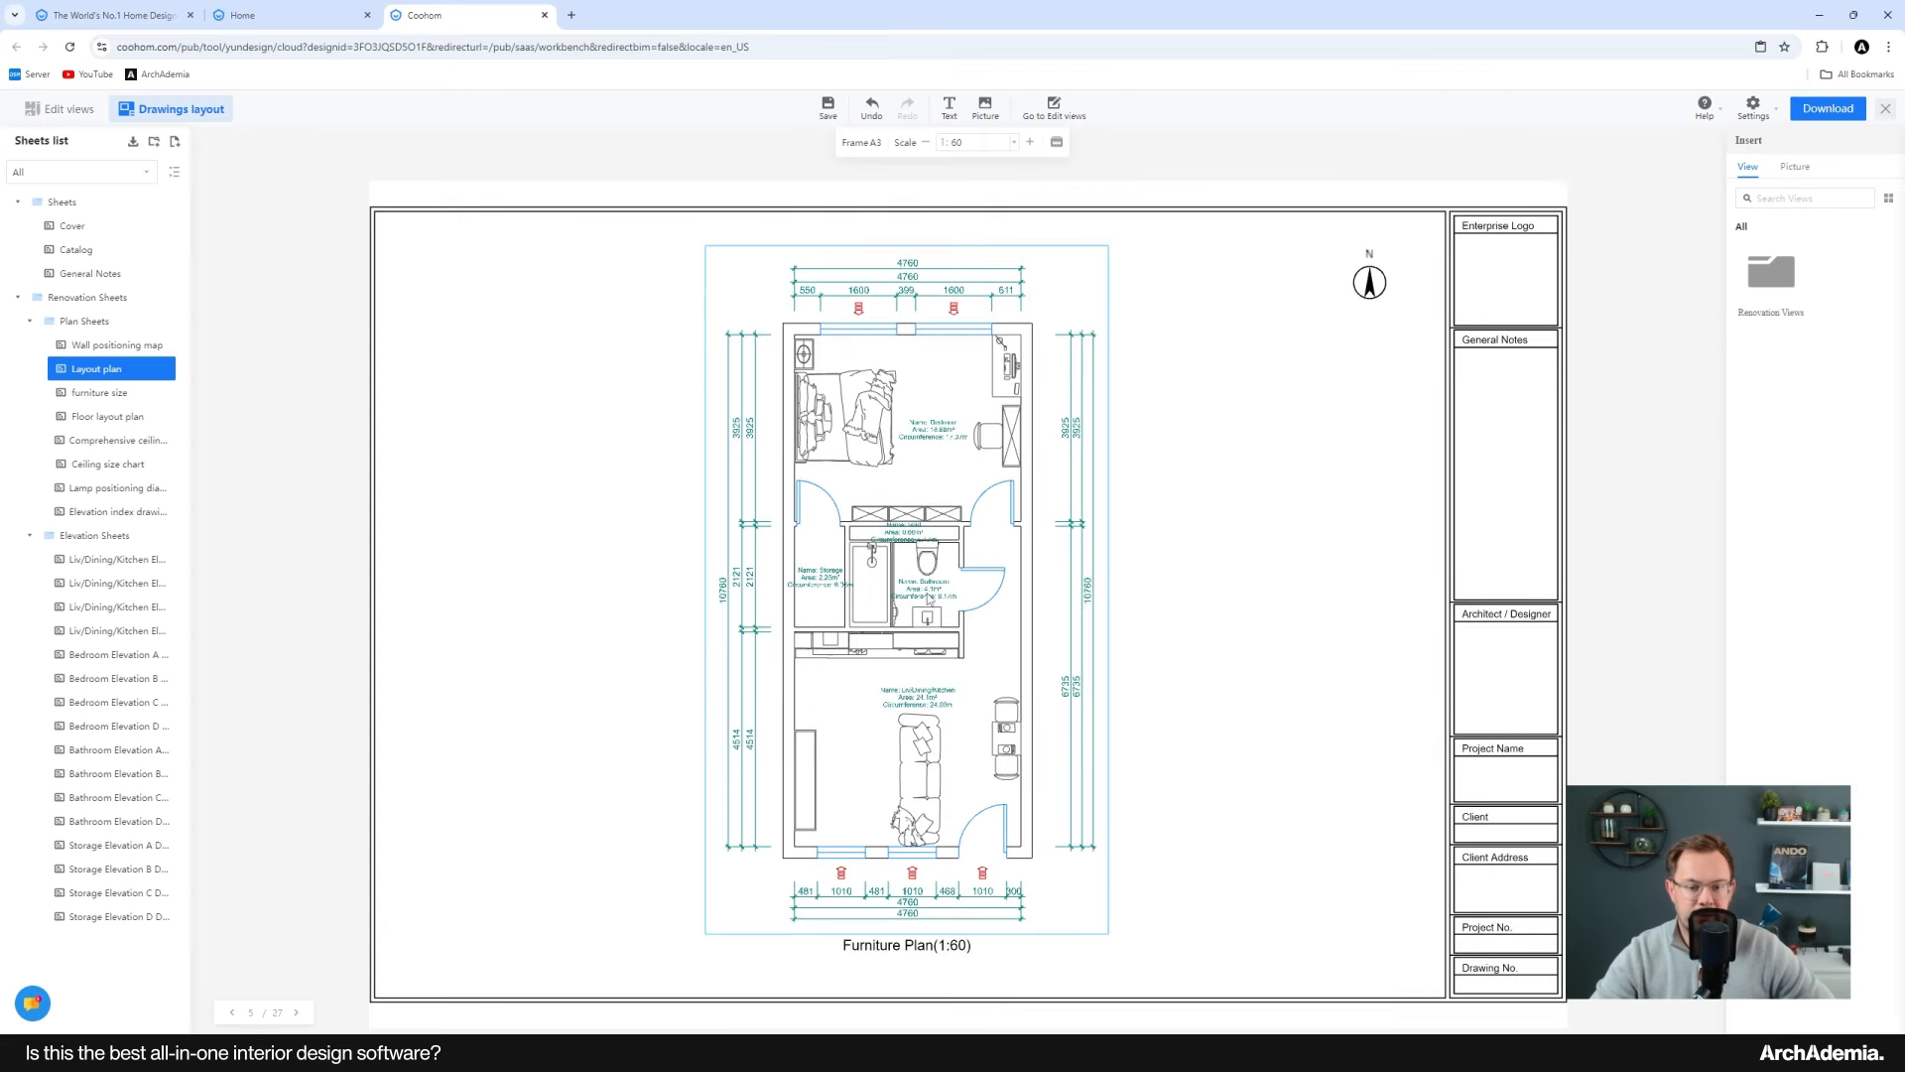
mouse_move(1215, 650)
mouse_down()
mouse_move(1230, 669)
mouse_move(1224, 655)
mouse_up()
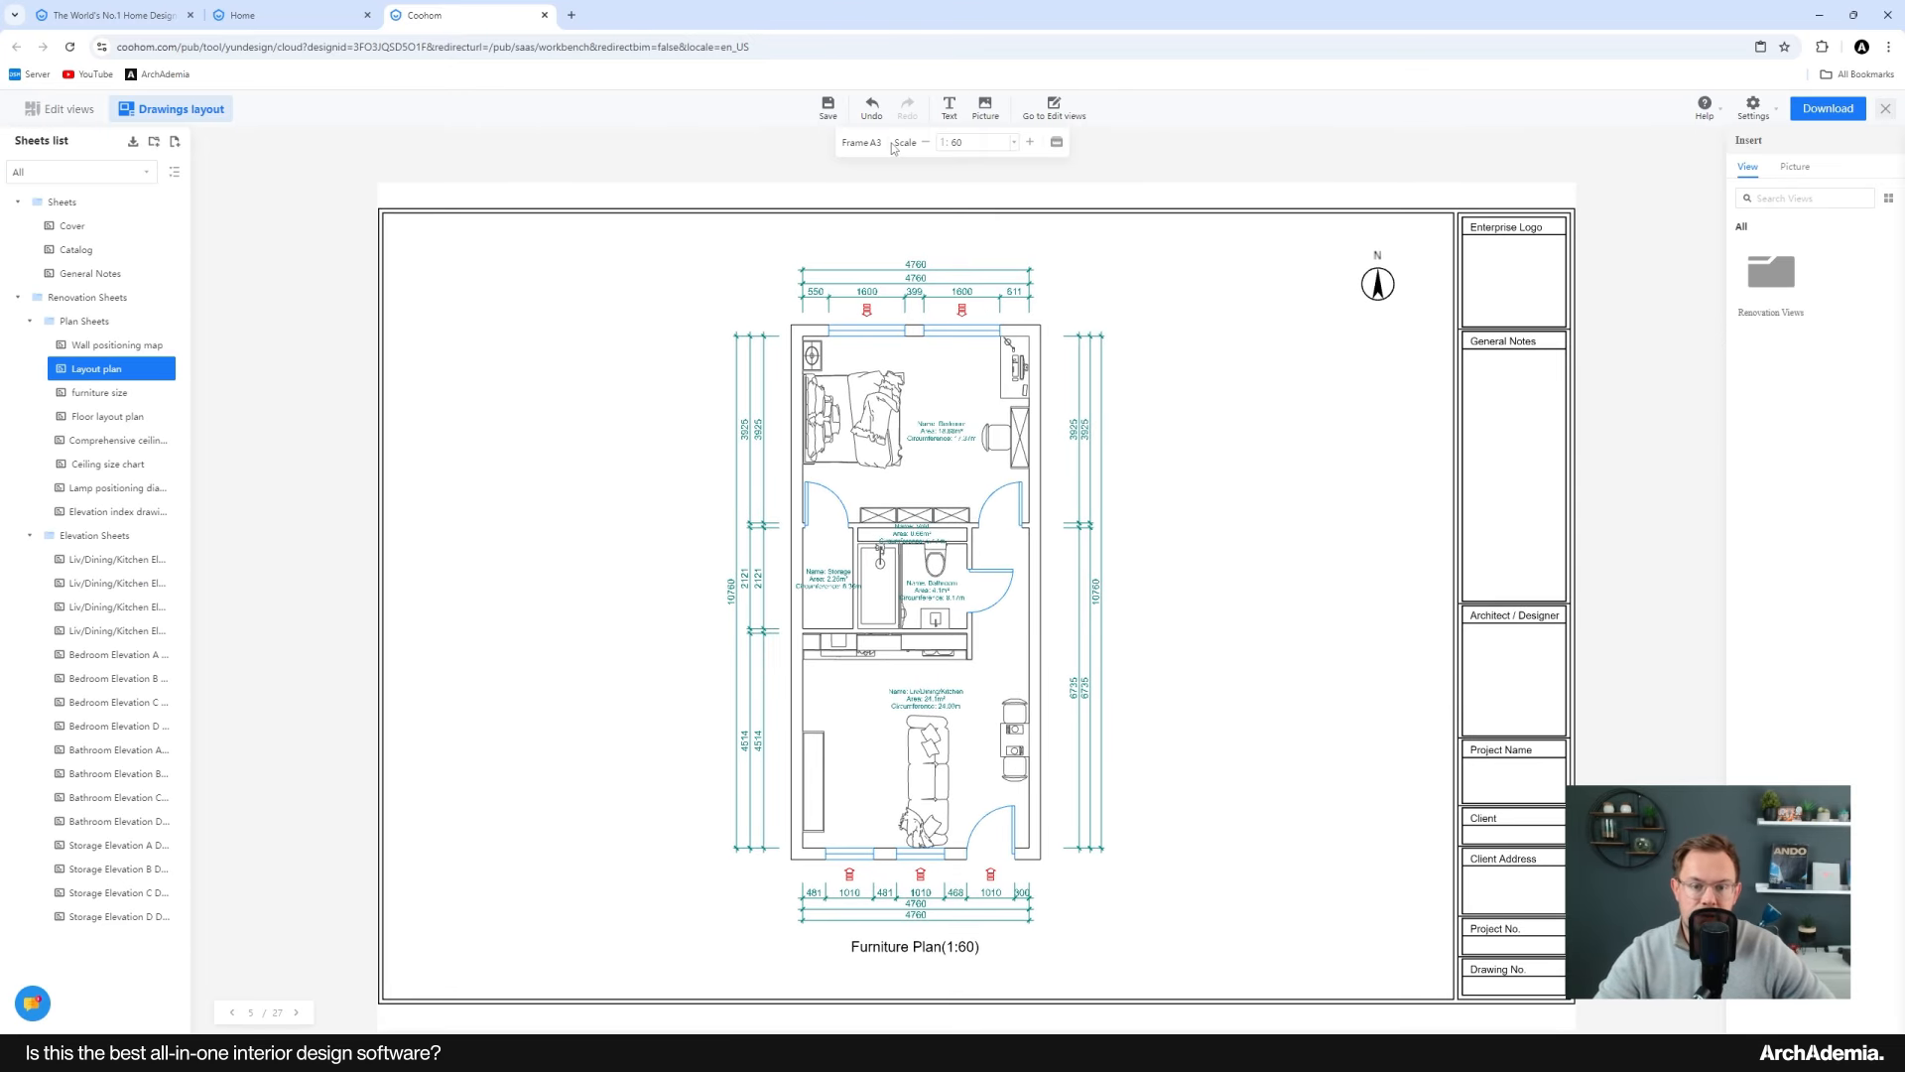
drag(985, 145, 942, 147)
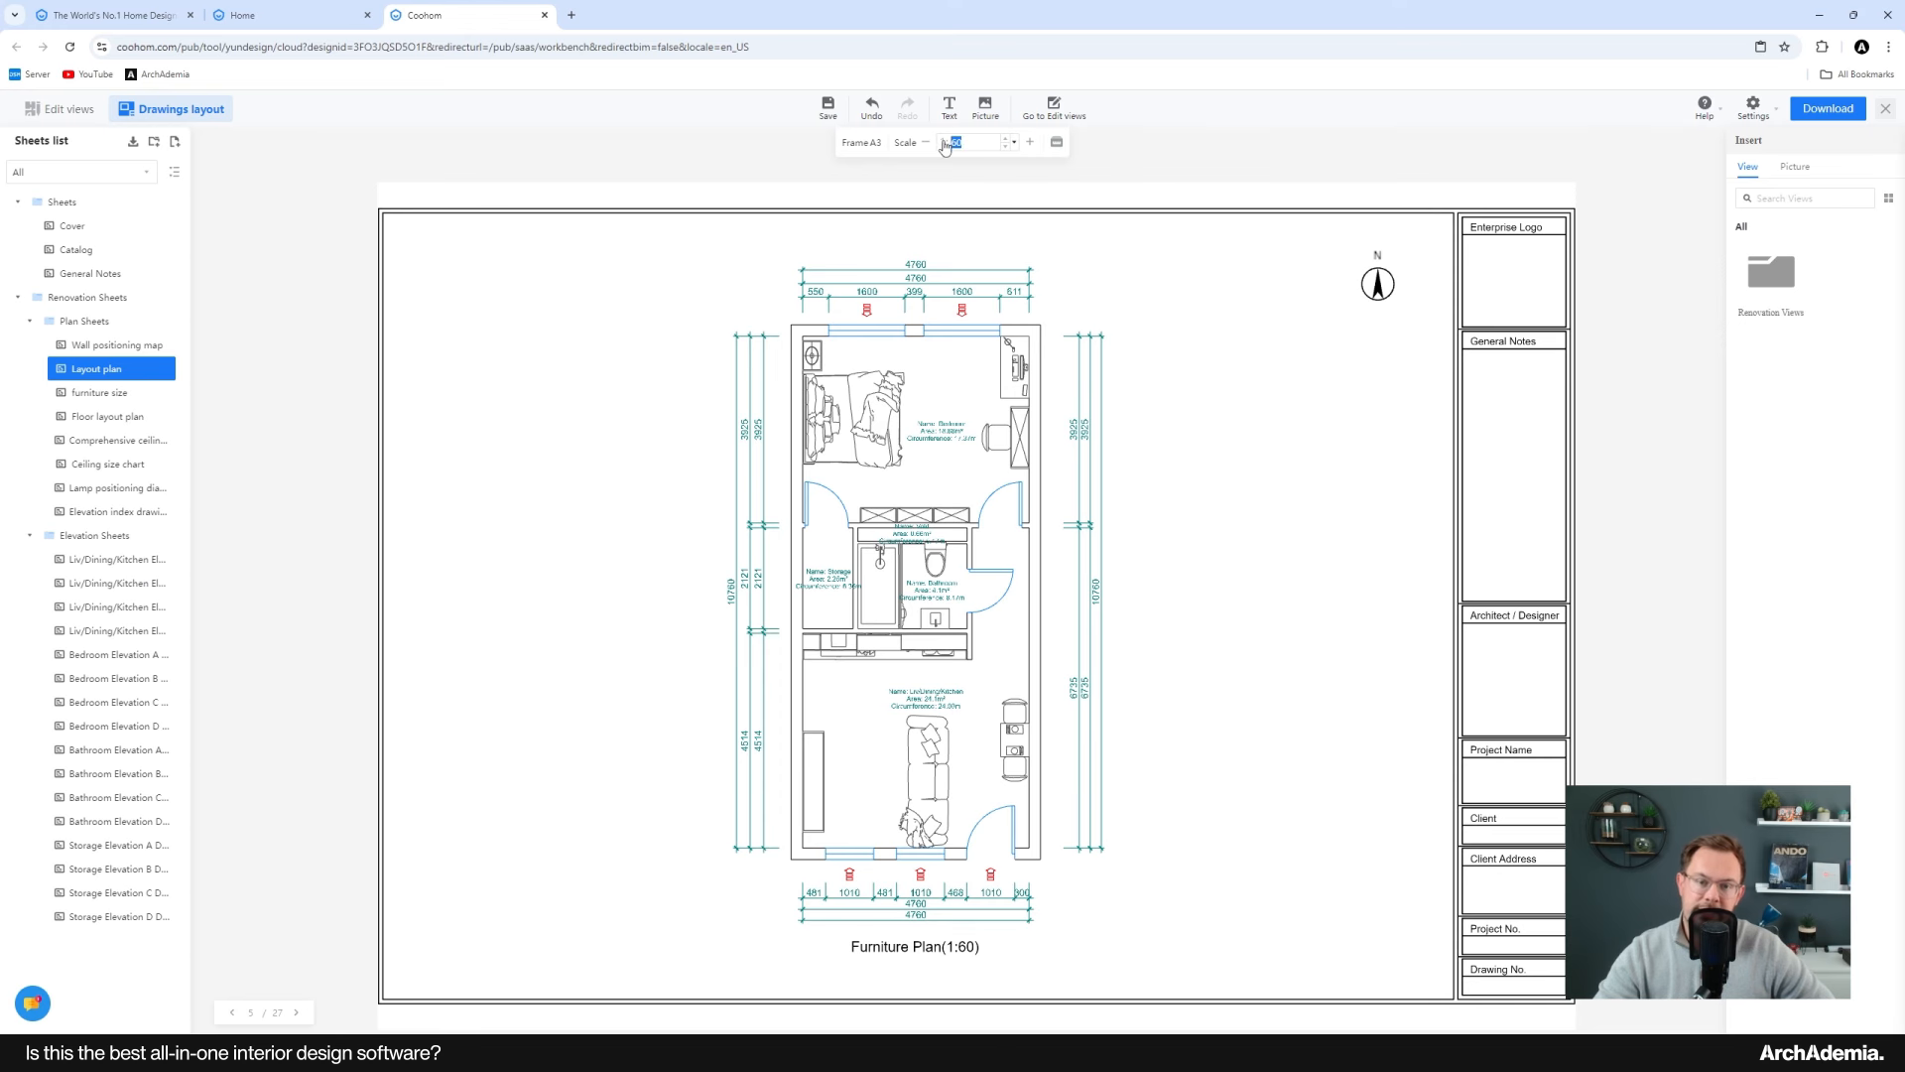
text(50)
key(Return)
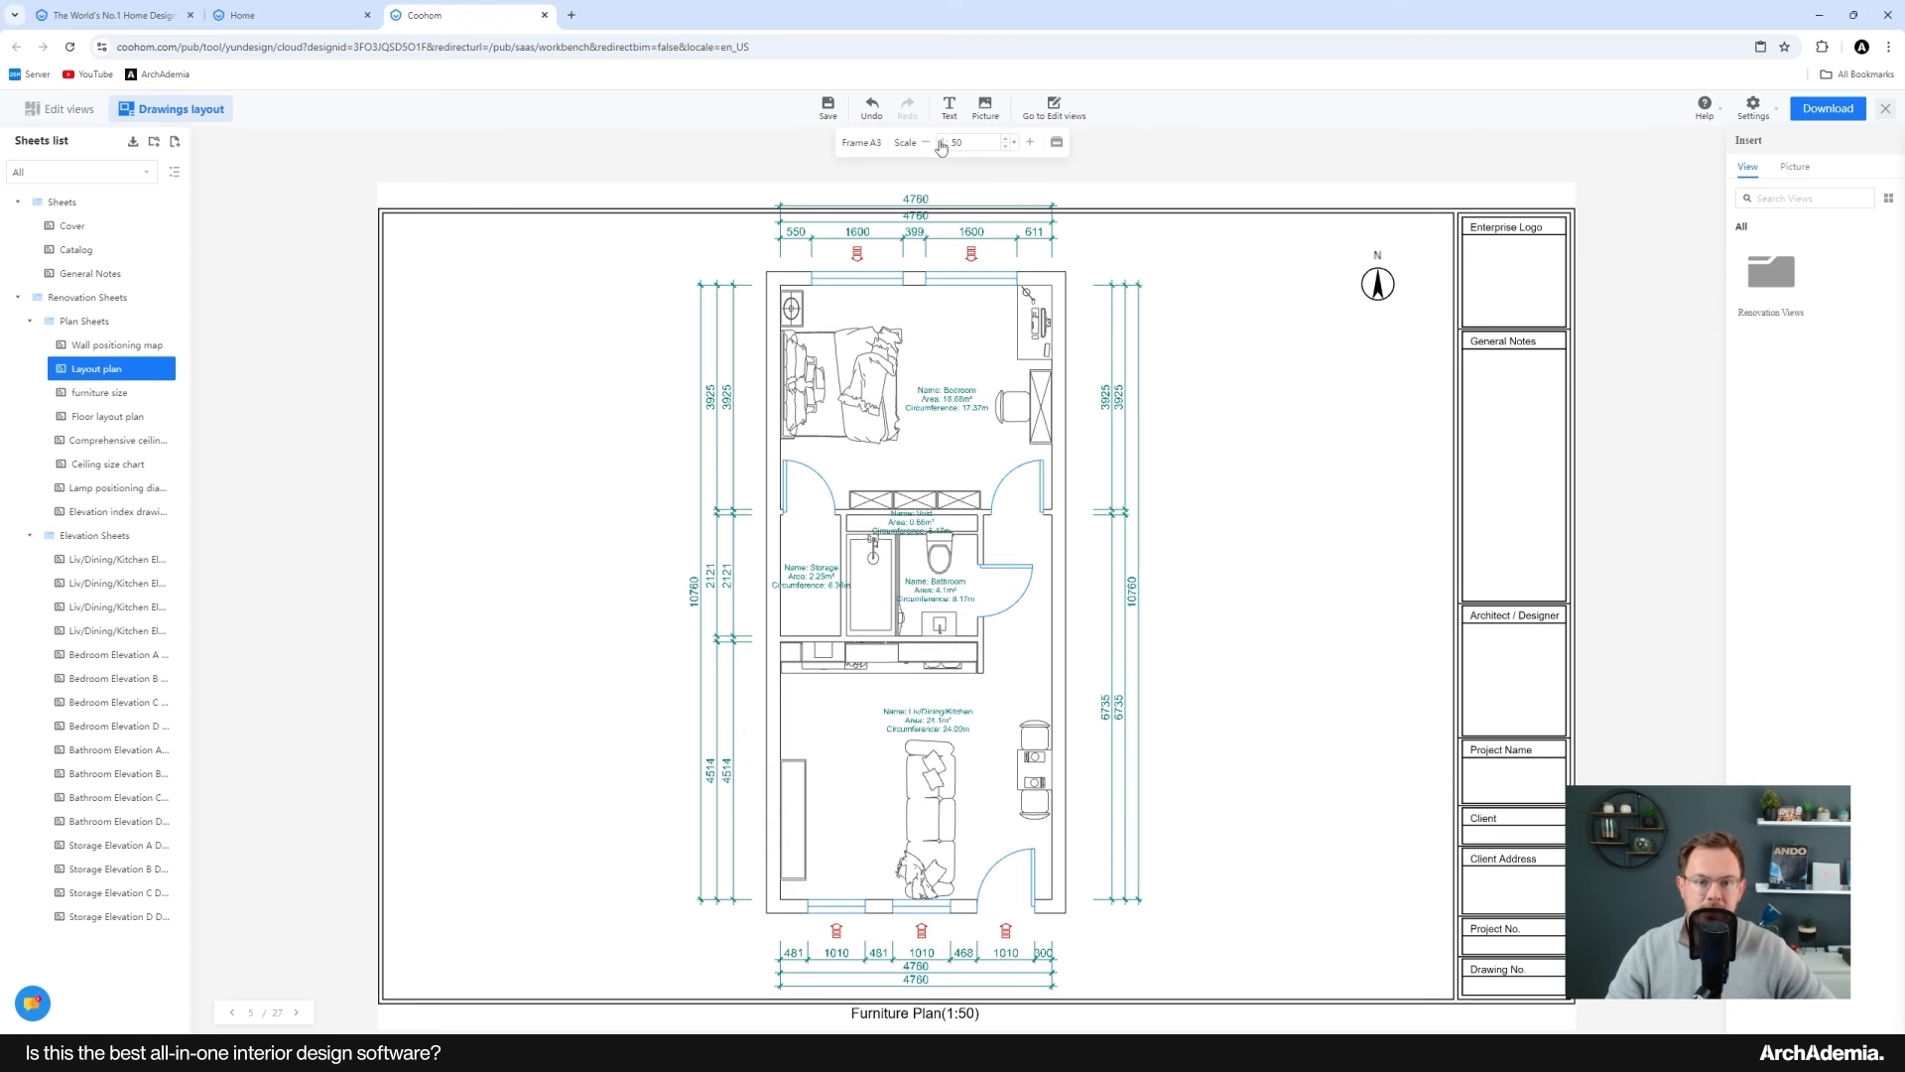
Step: Reposition the Furniture Plan view so it sits centred within the sheet frame
scroll(928, 409, down, 3)
scroll(915, 474, up, 1)
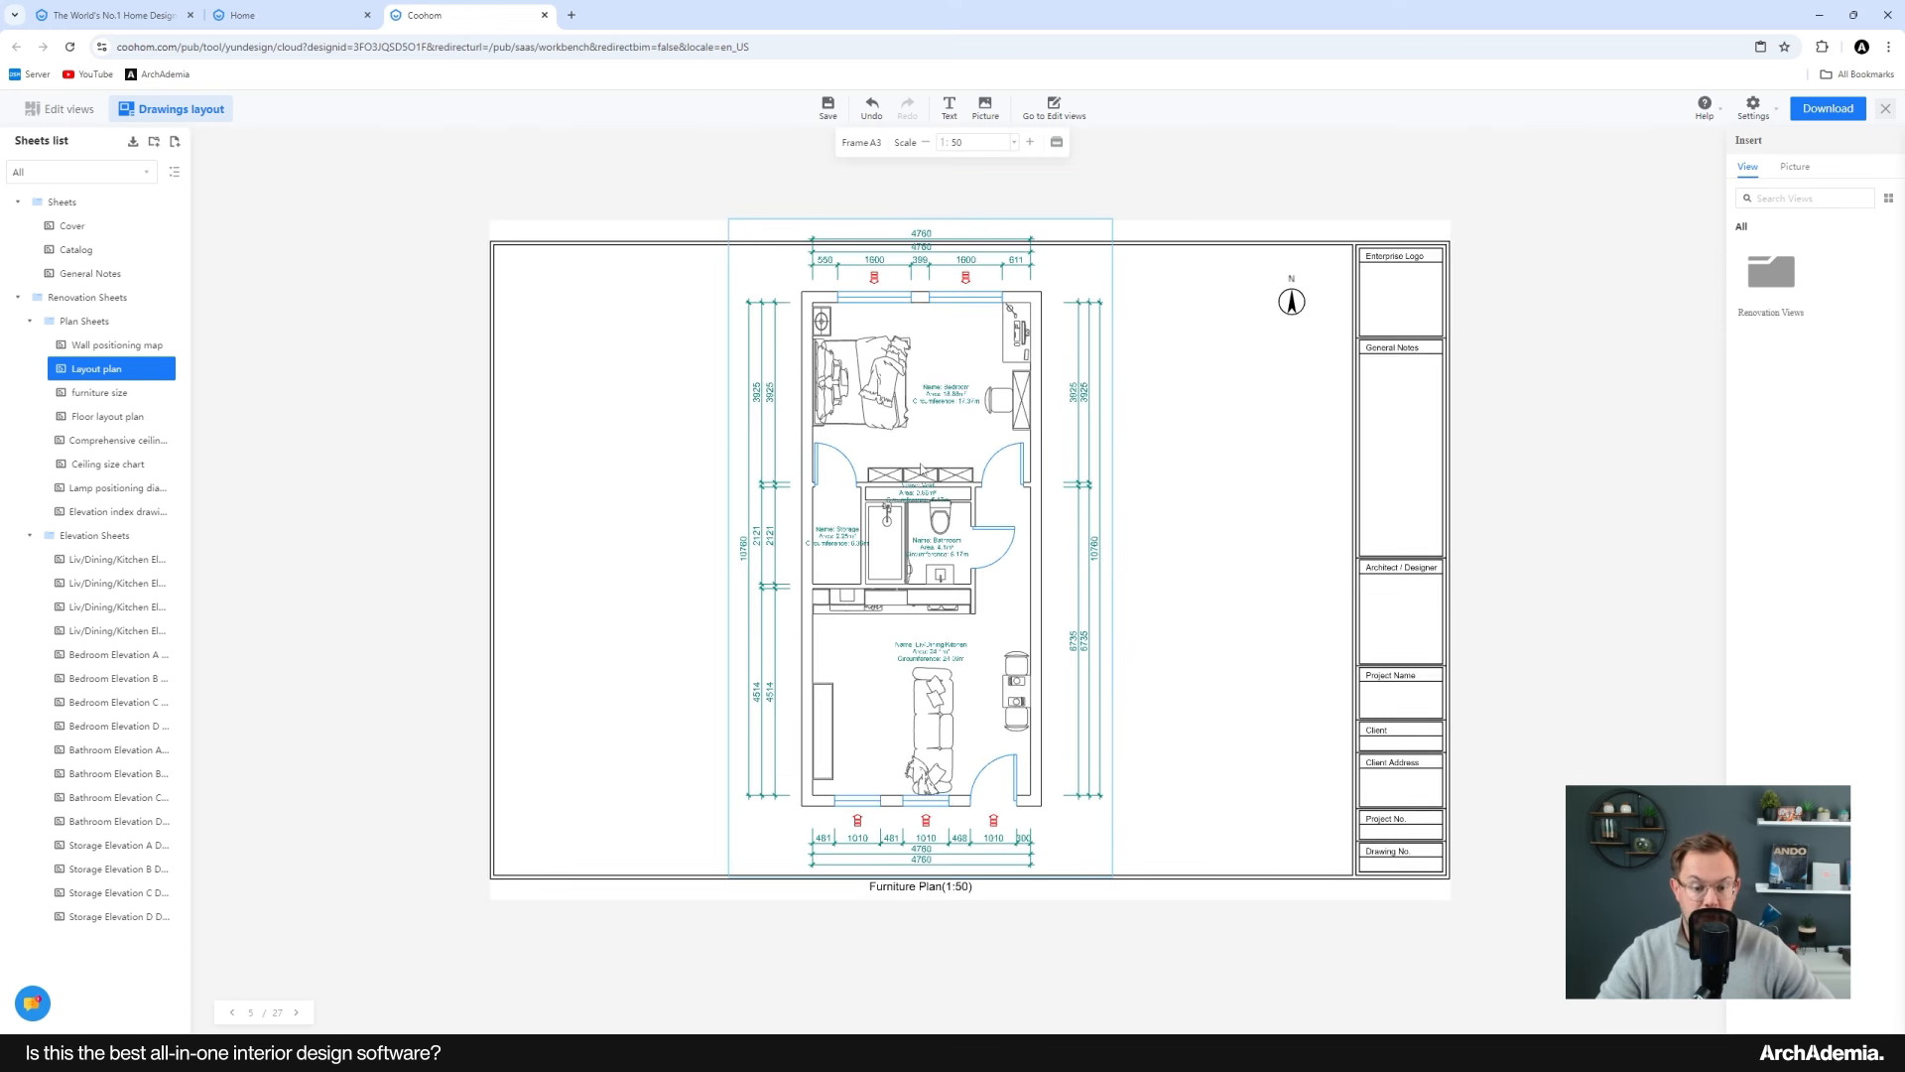
drag(917, 482, 926, 538)
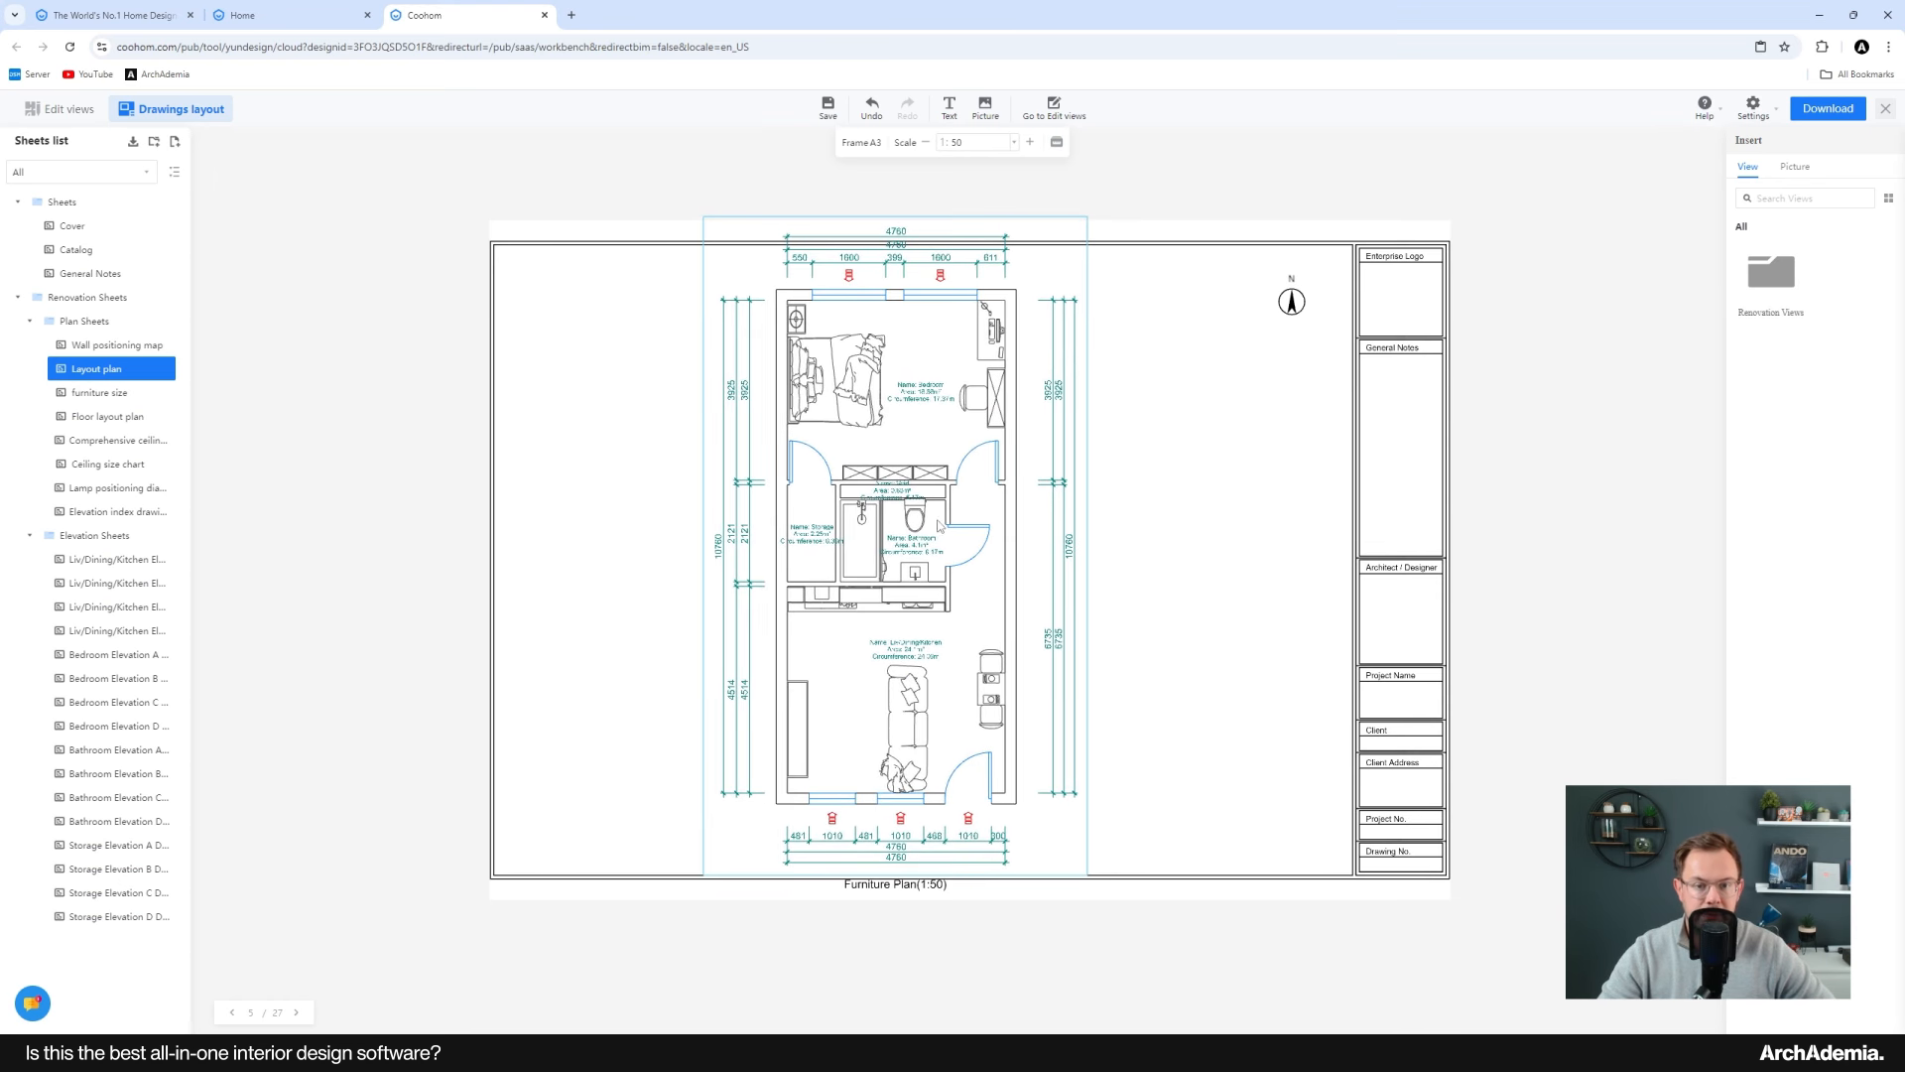
scroll(1039, 434, up, 2)
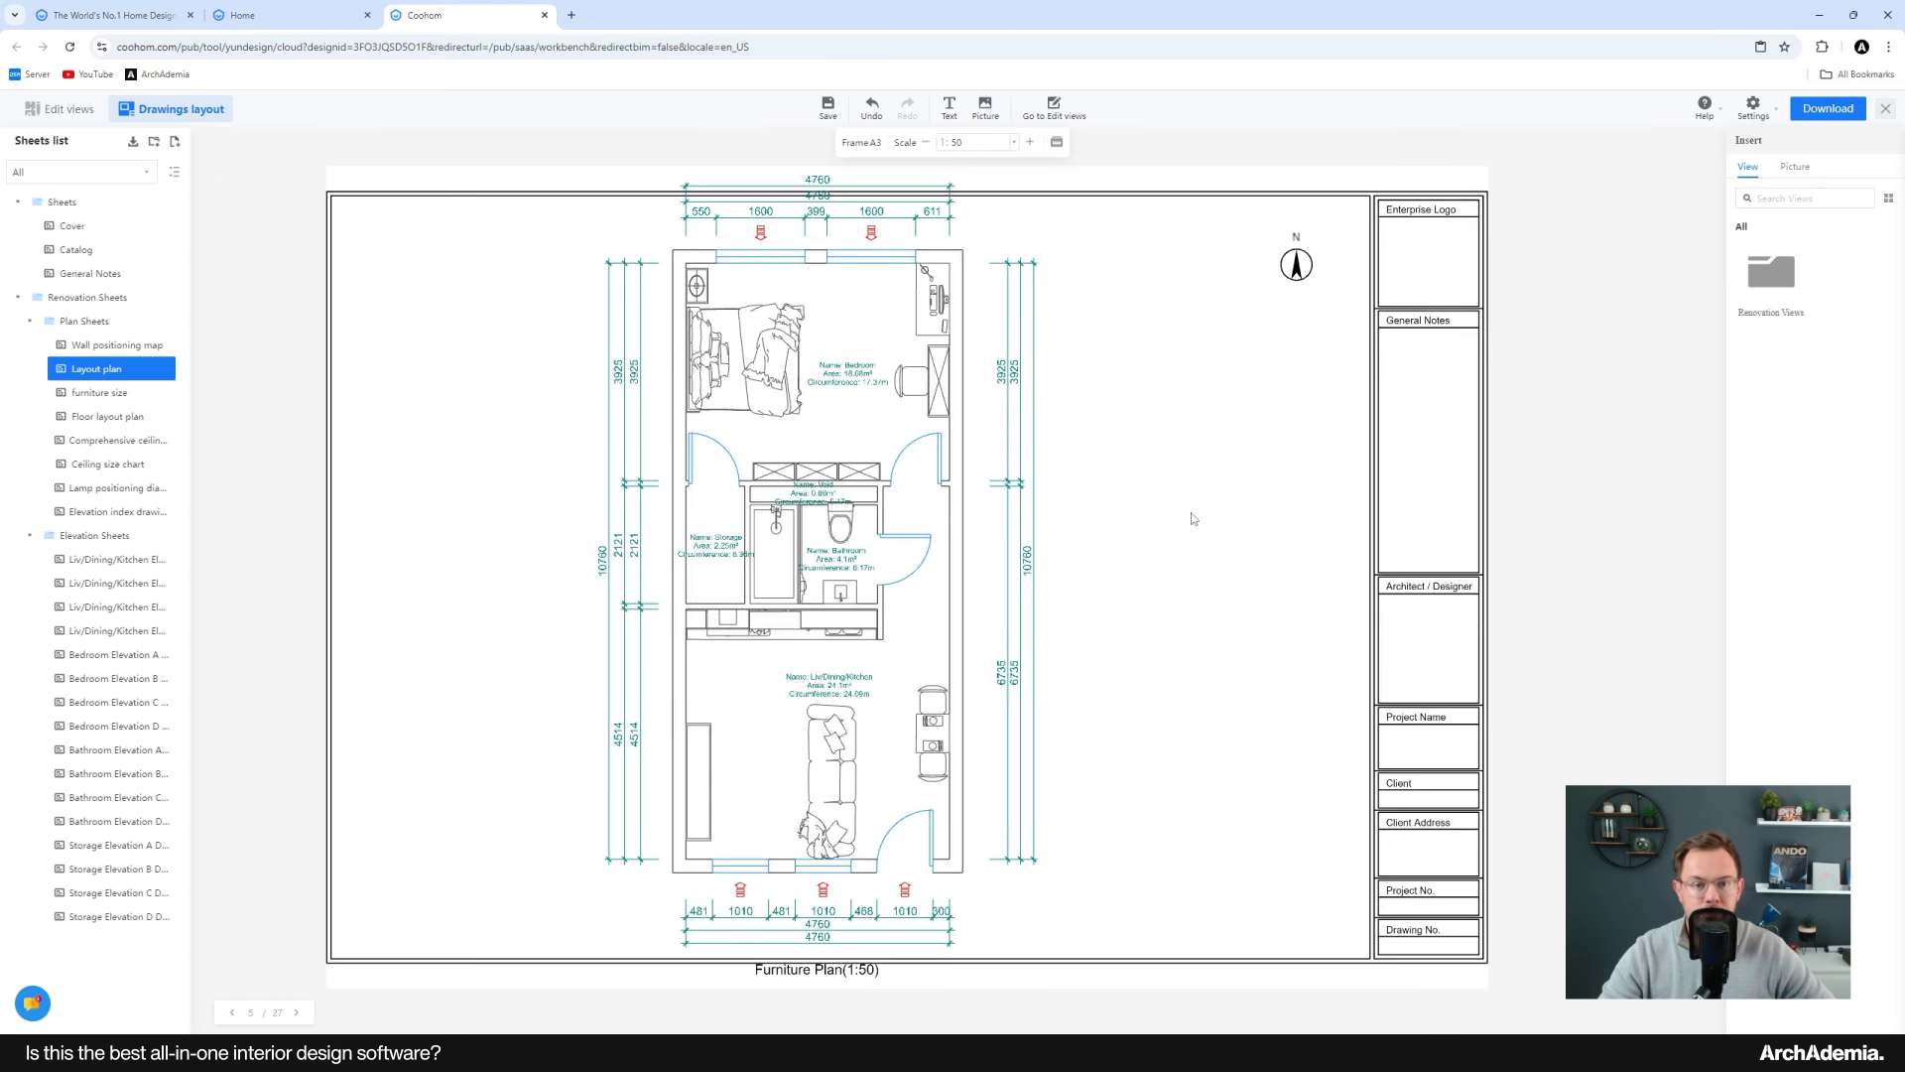
scroll(1187, 514, down, 1)
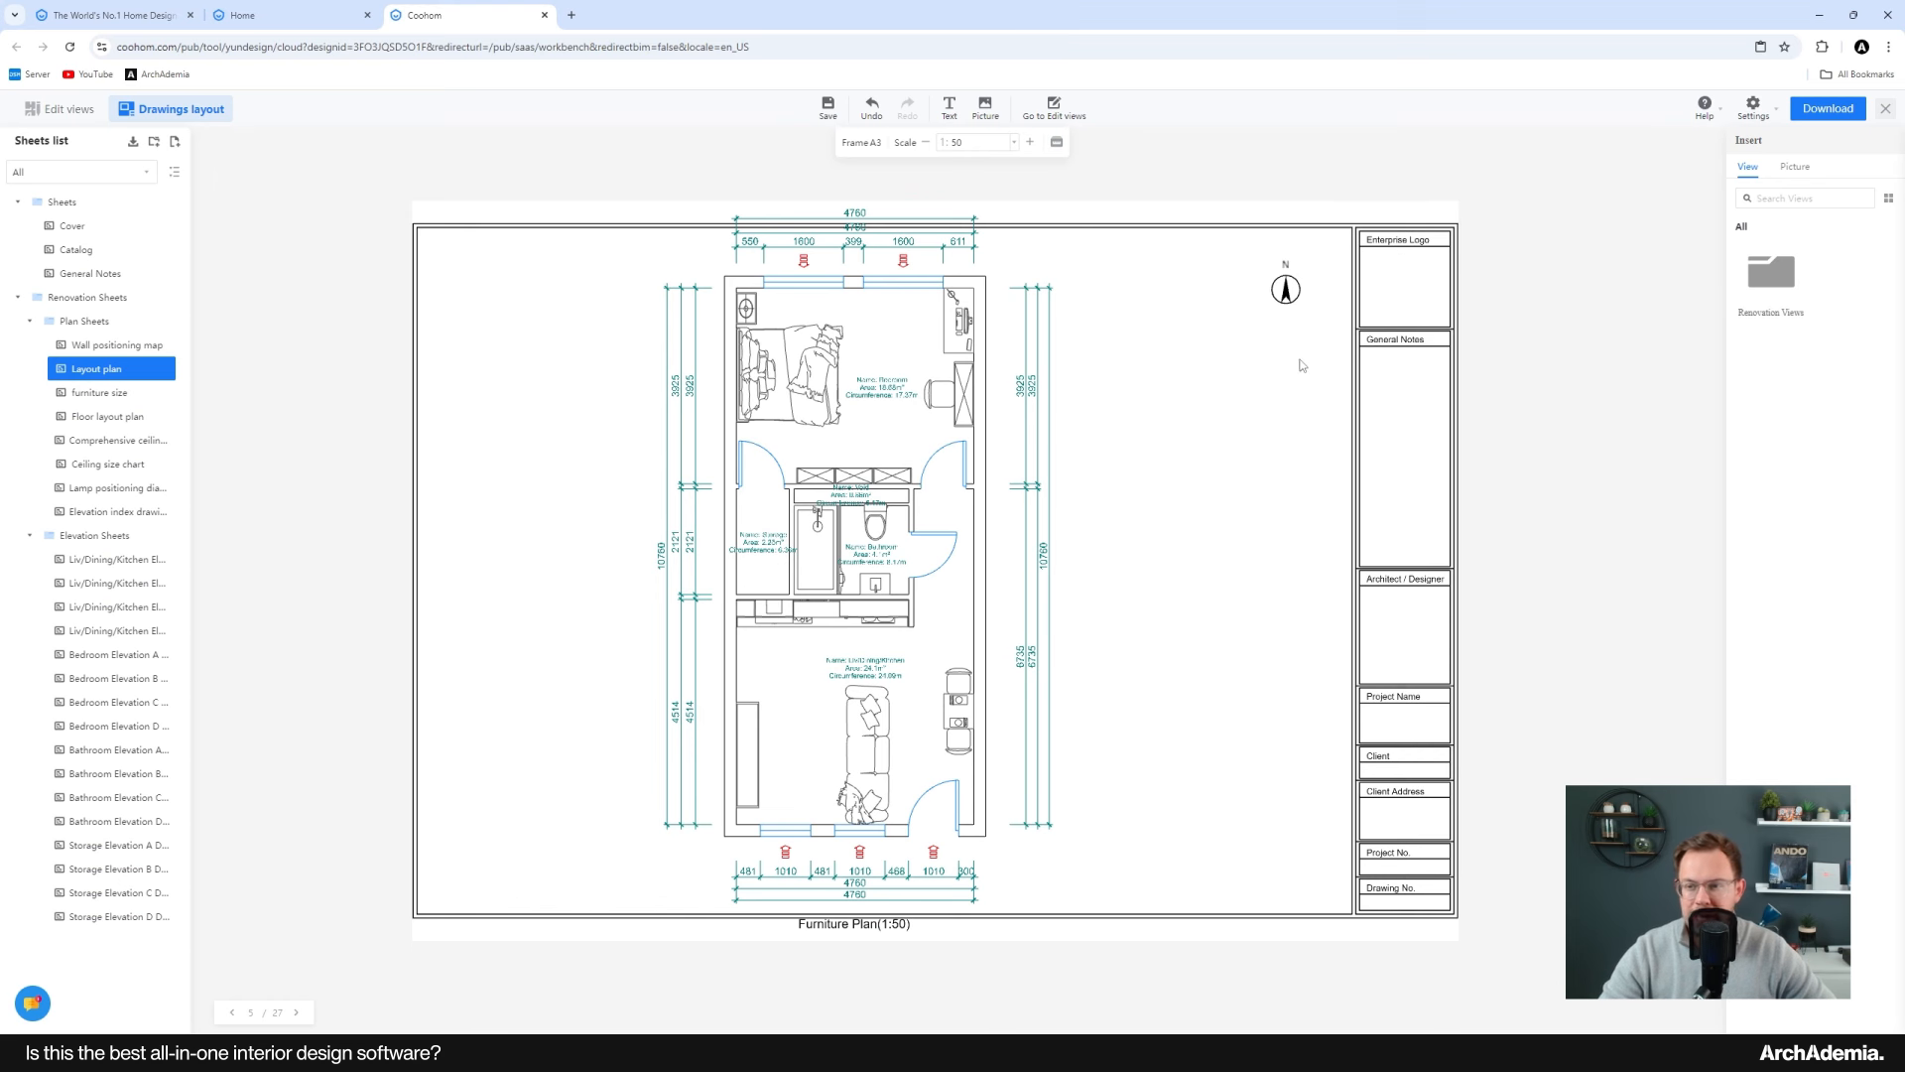
middle_drag(1178, 466, 1198, 464)
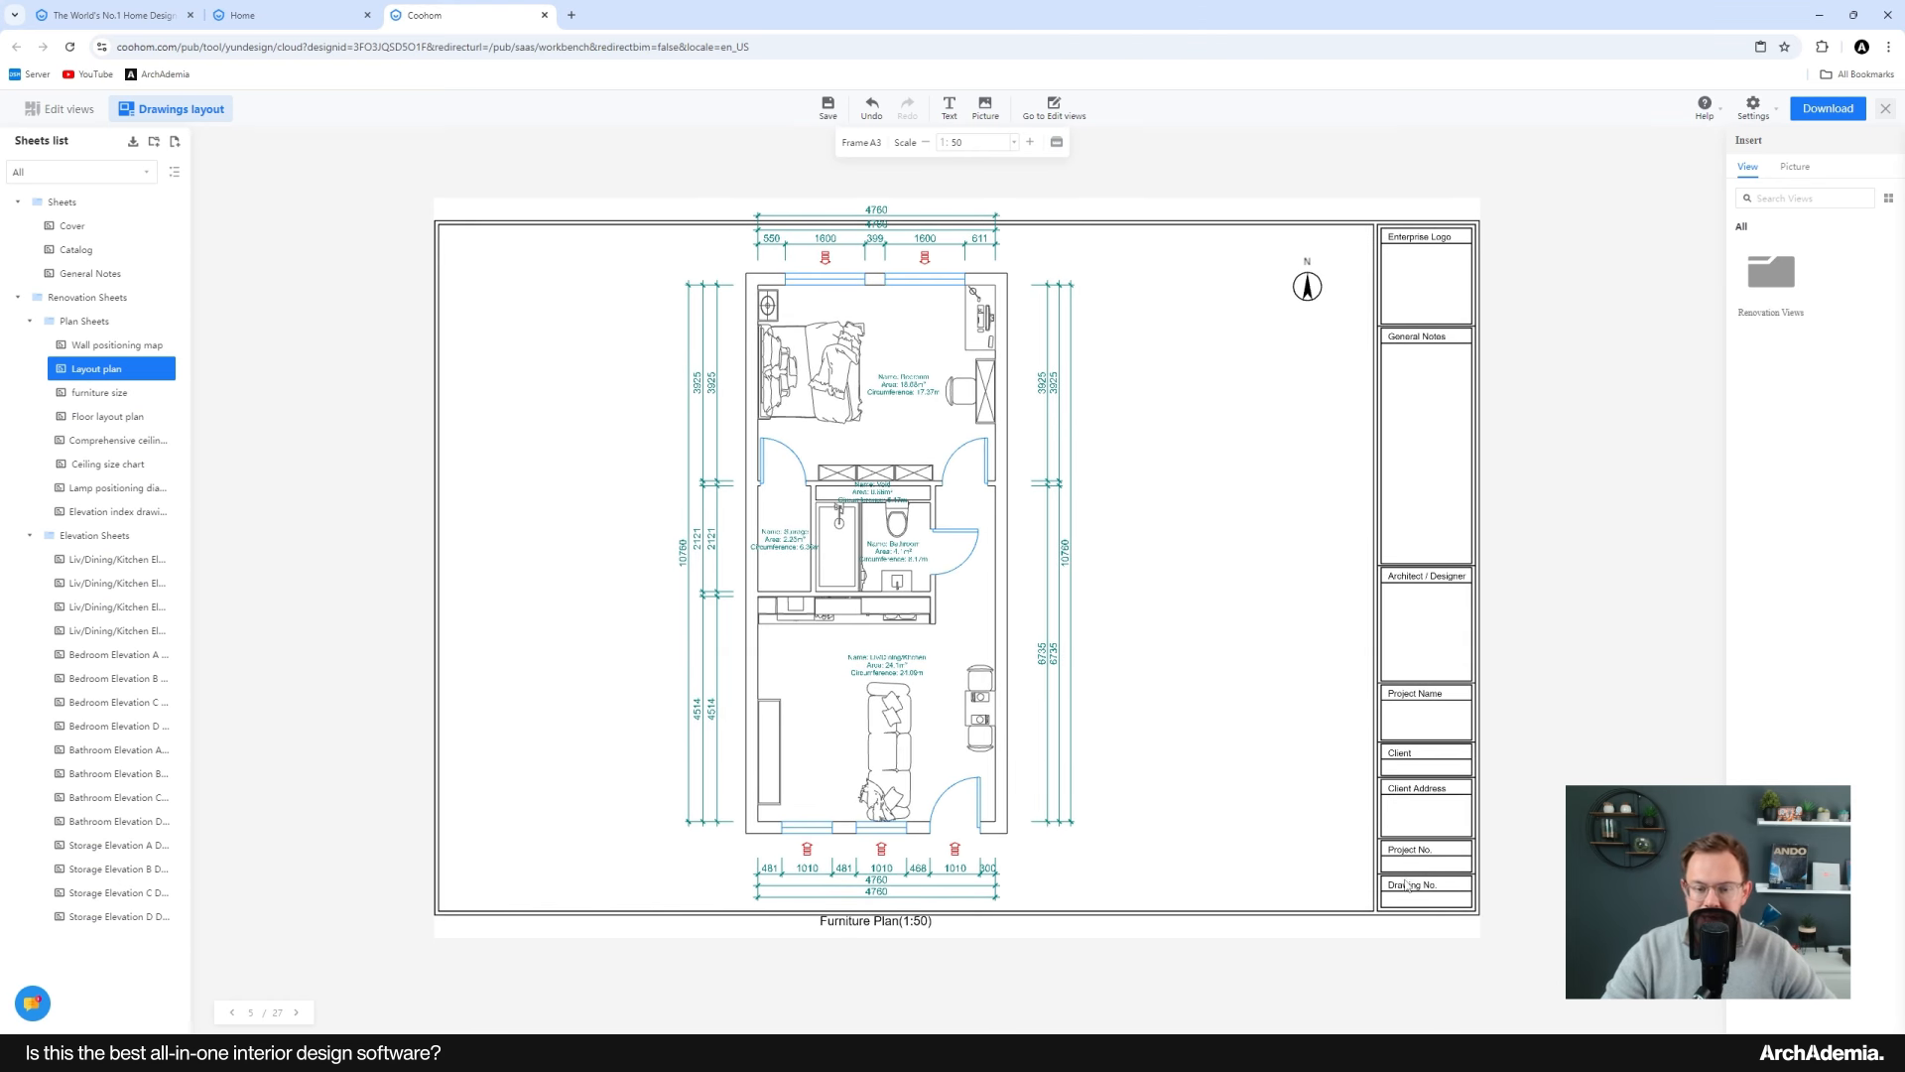
click(1012, 685)
mouse_move(985, 690)
mouse_down()
mouse_move(1026, 693)
mouse_move(1007, 701)
mouse_up()
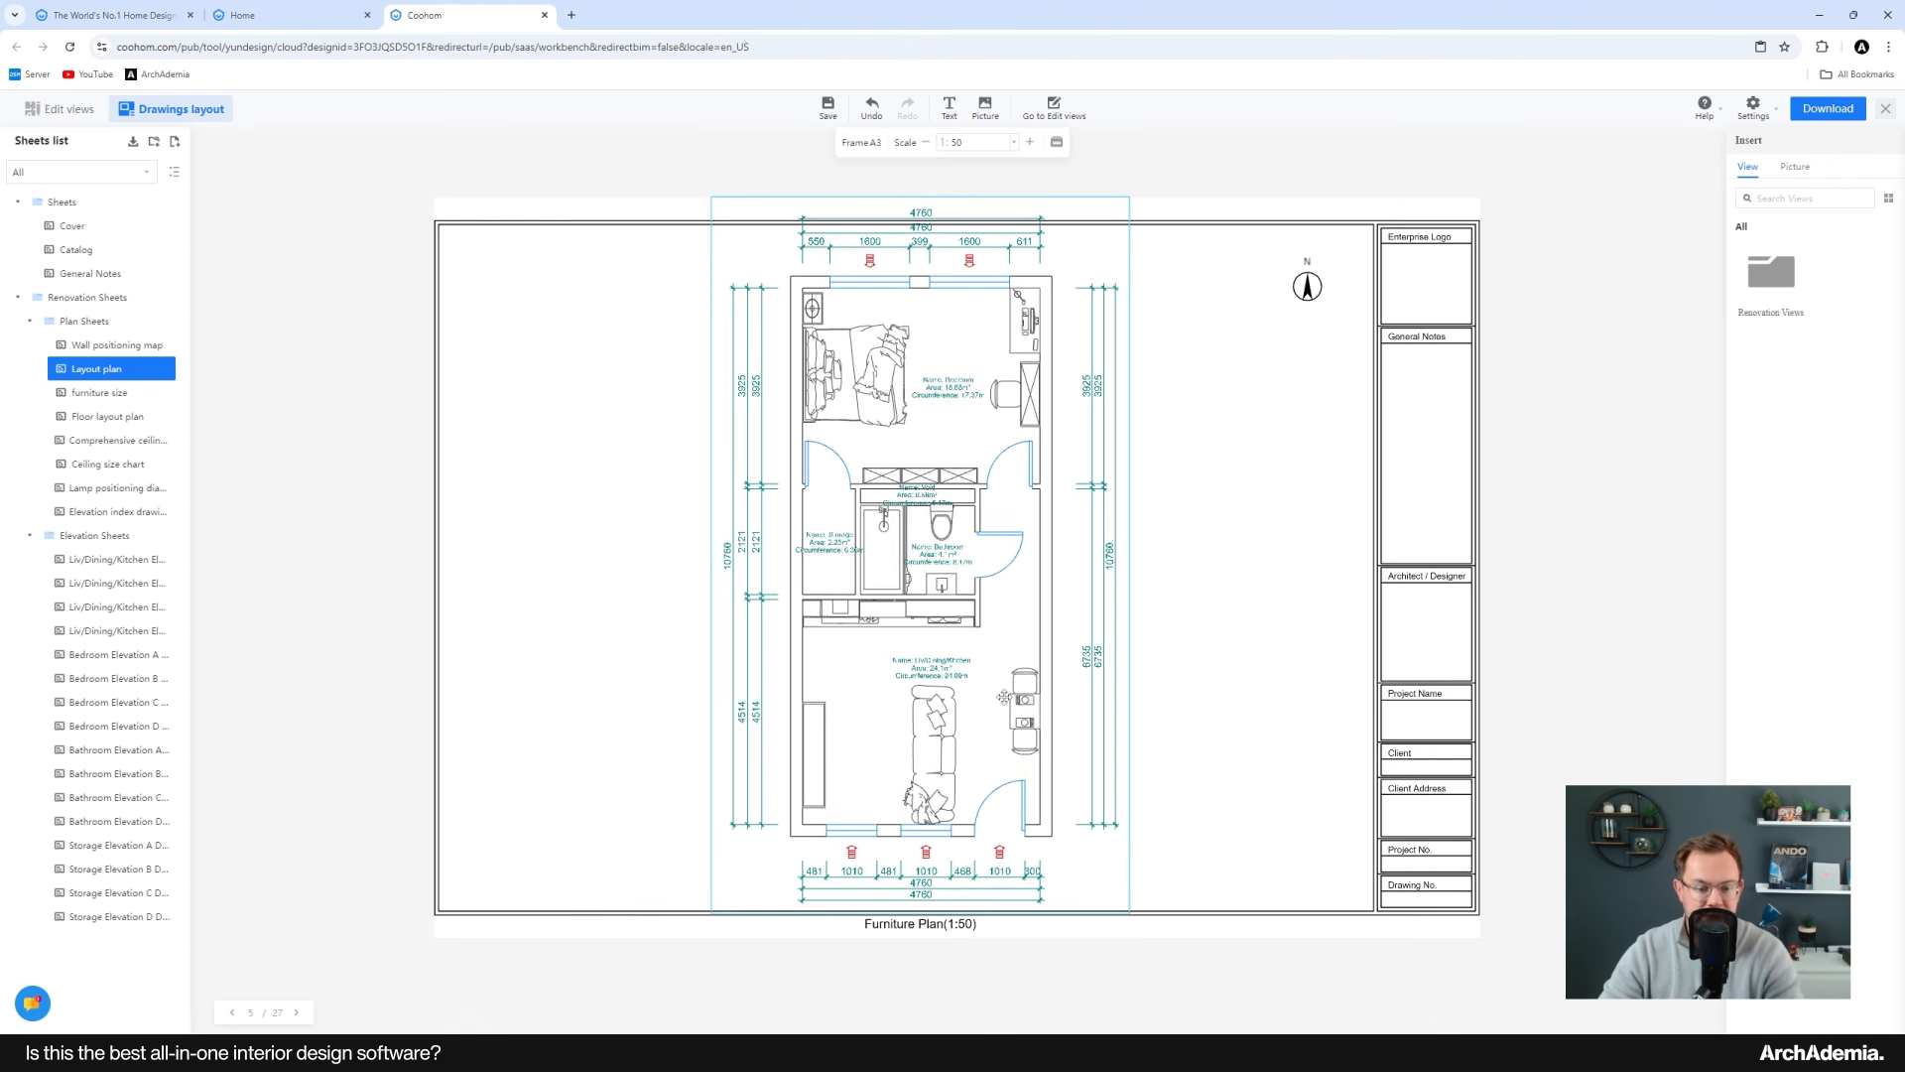
click(1143, 658)
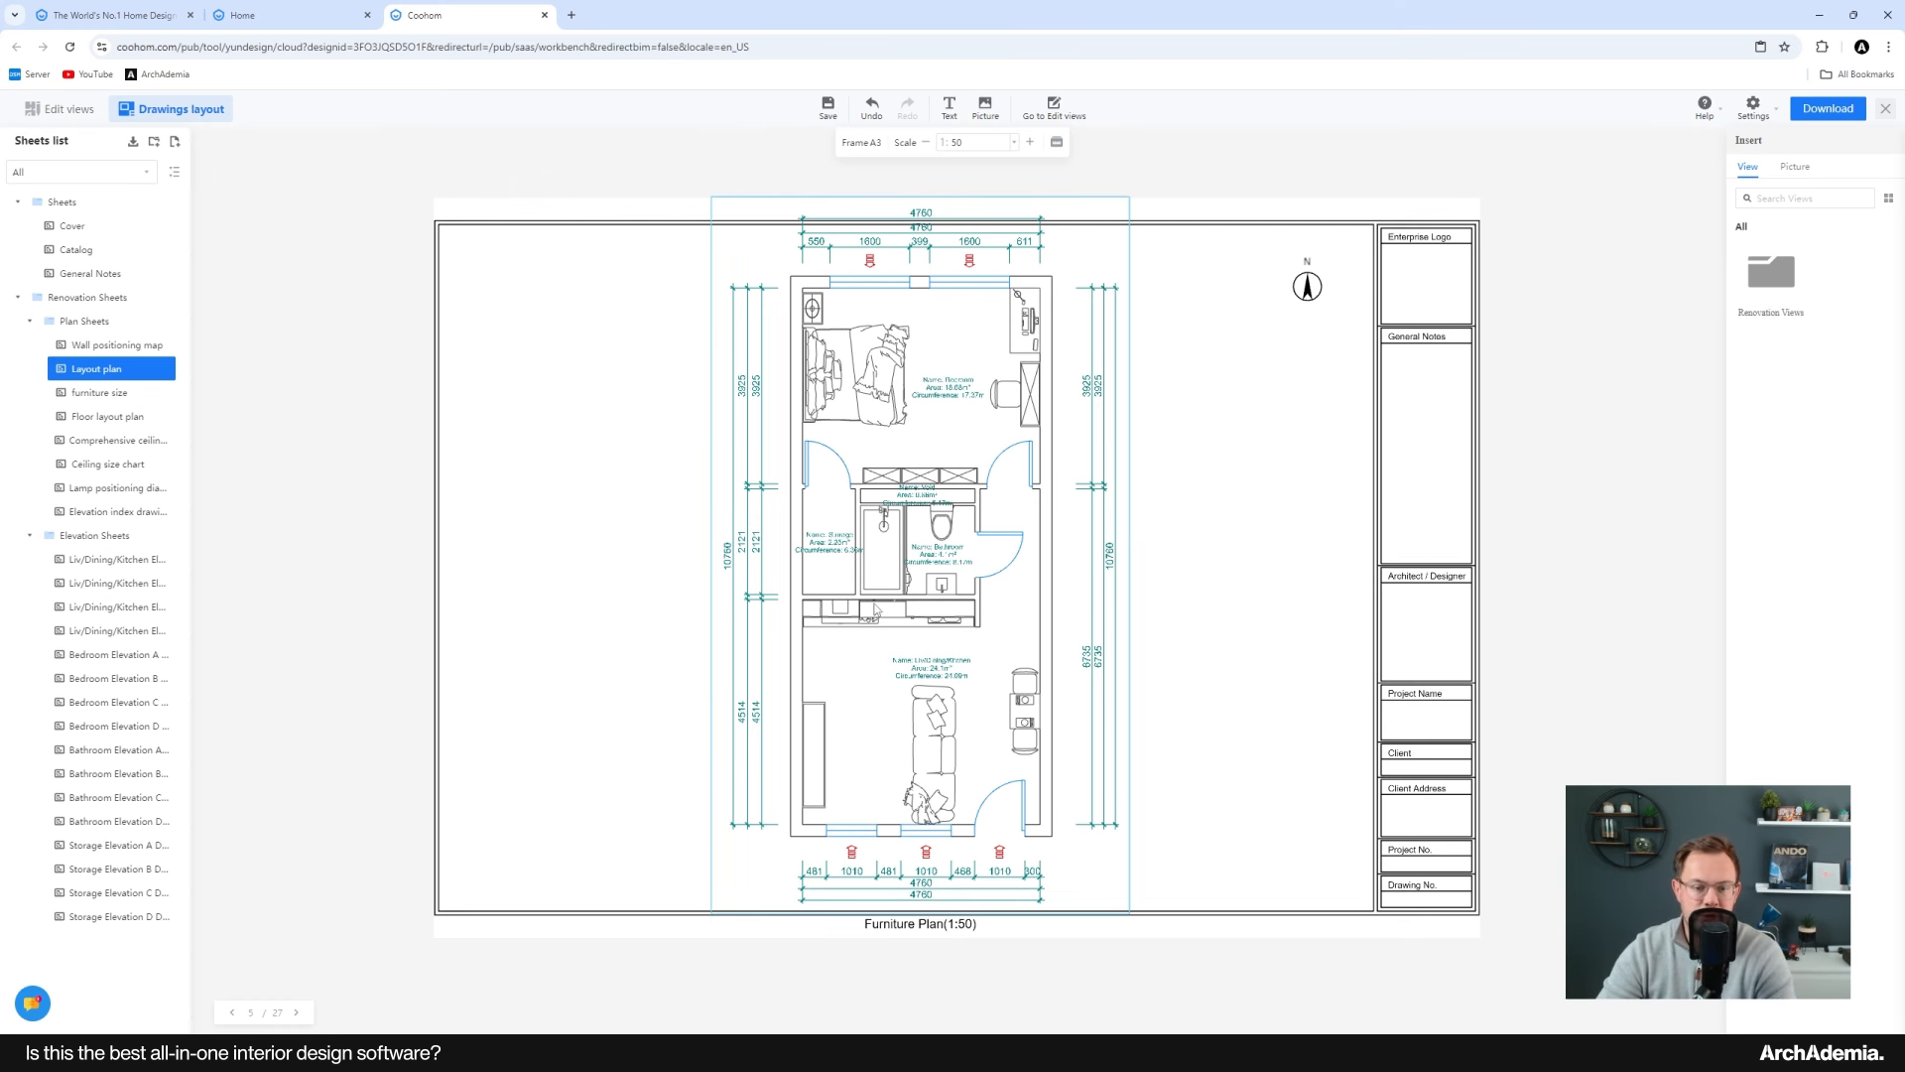
drag(876, 609, 874, 610)
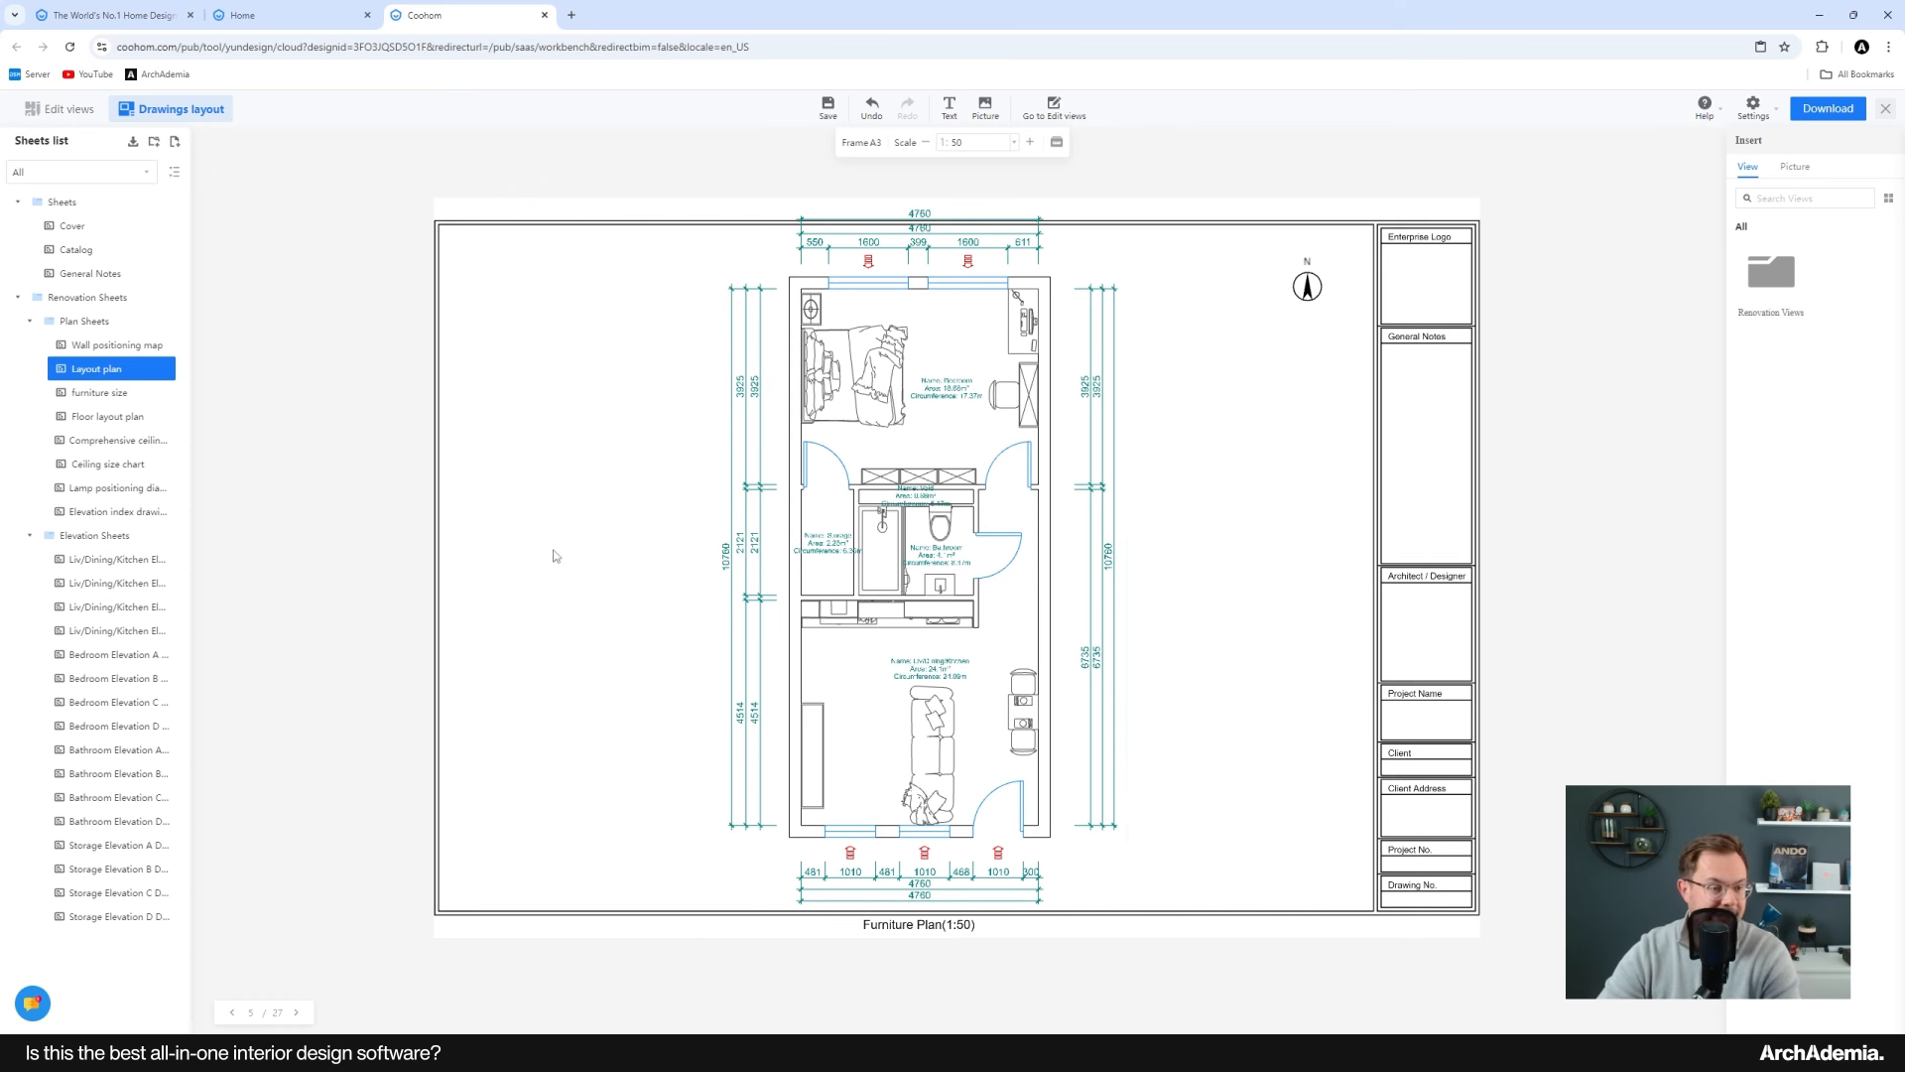
drag(955, 691, 952, 691)
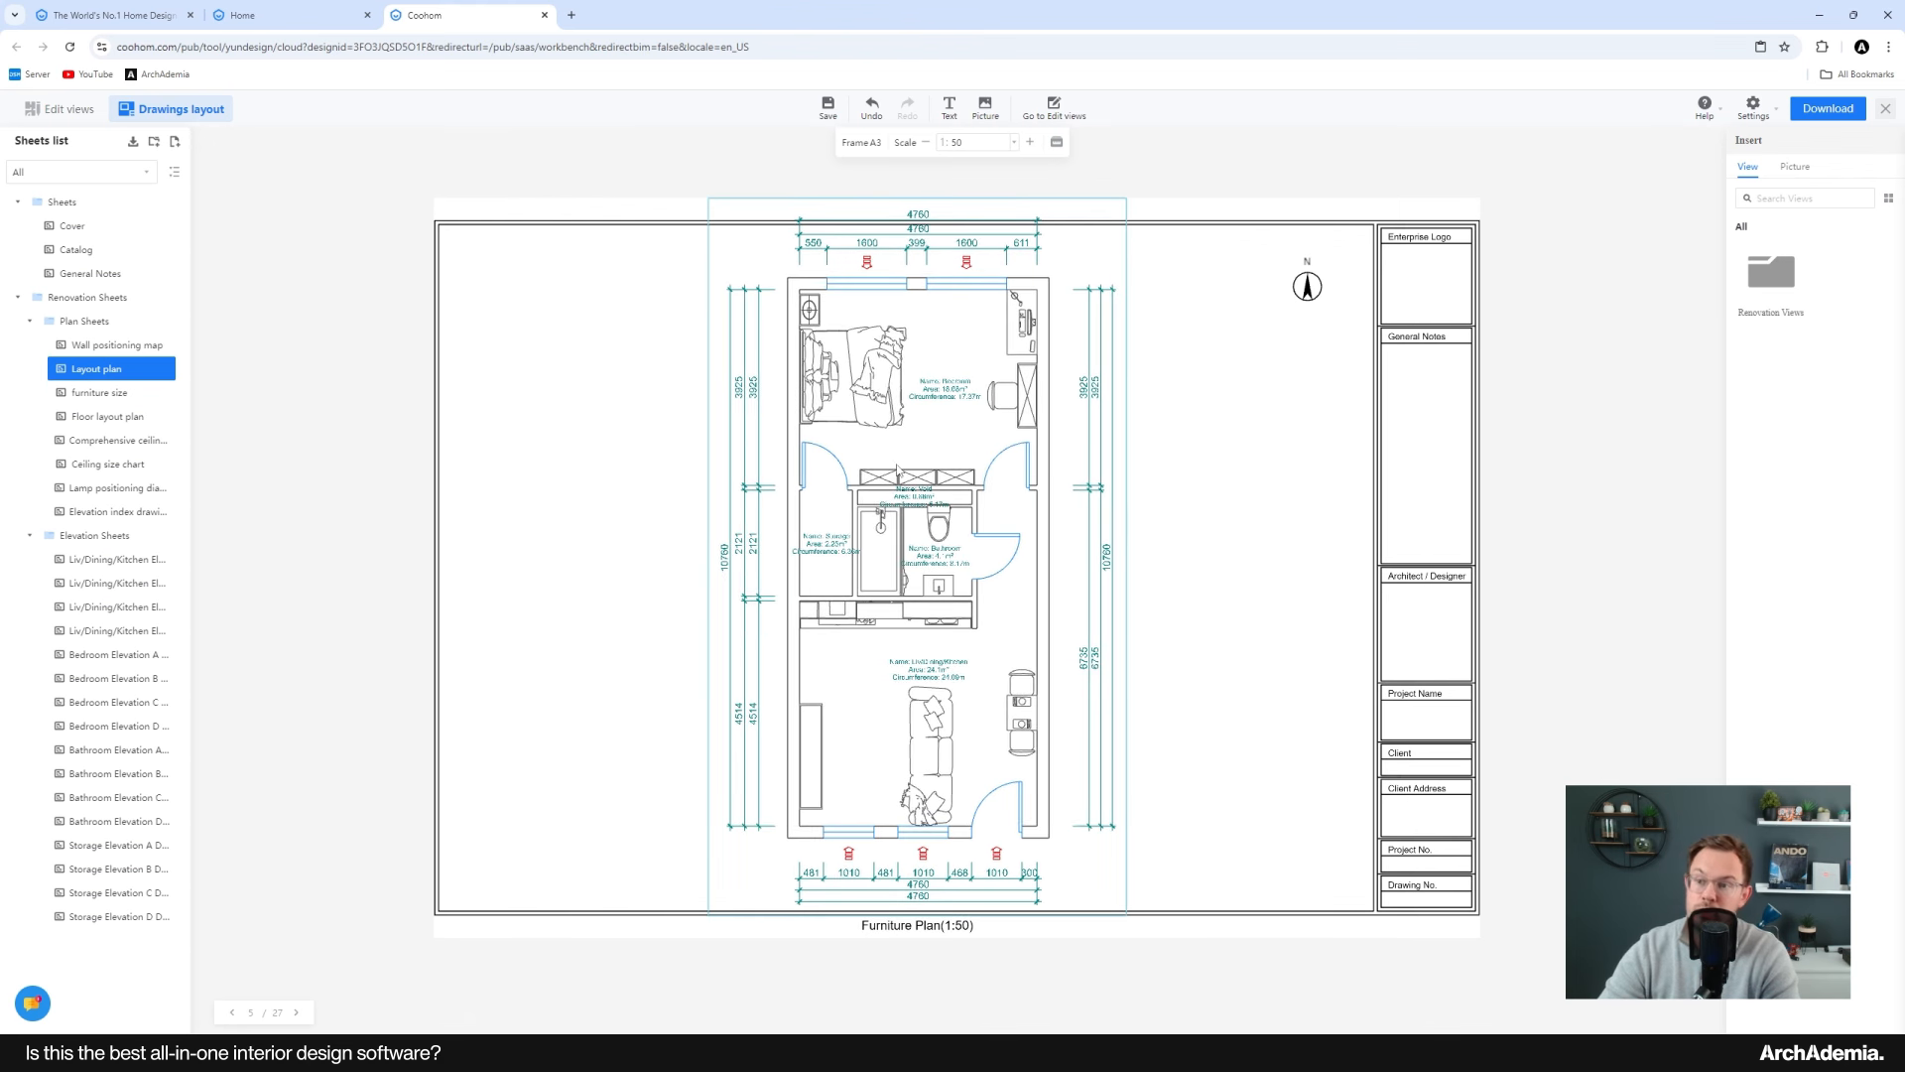
Step: Open the download dialog for the Layout plan sheet and review the Mix, CAD, PDF and JPG format options
click(1828, 111)
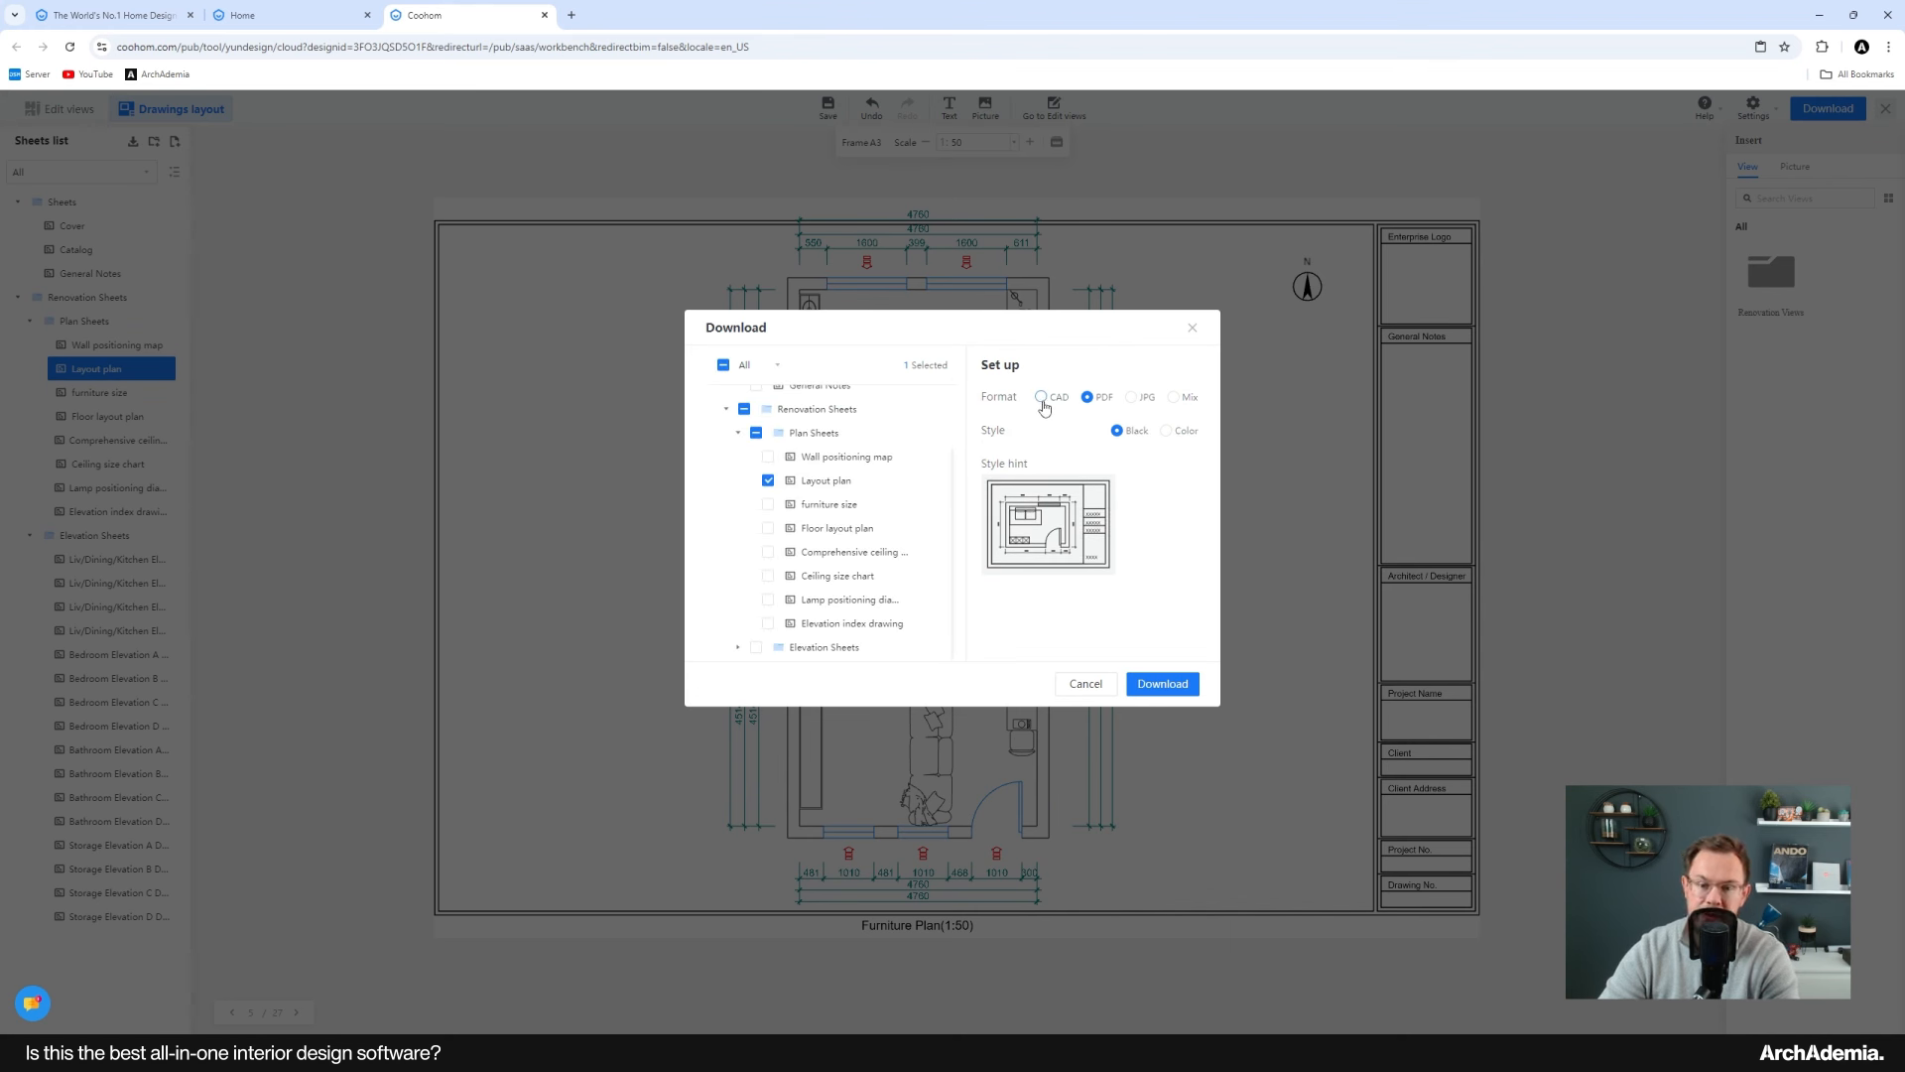
click(1179, 400)
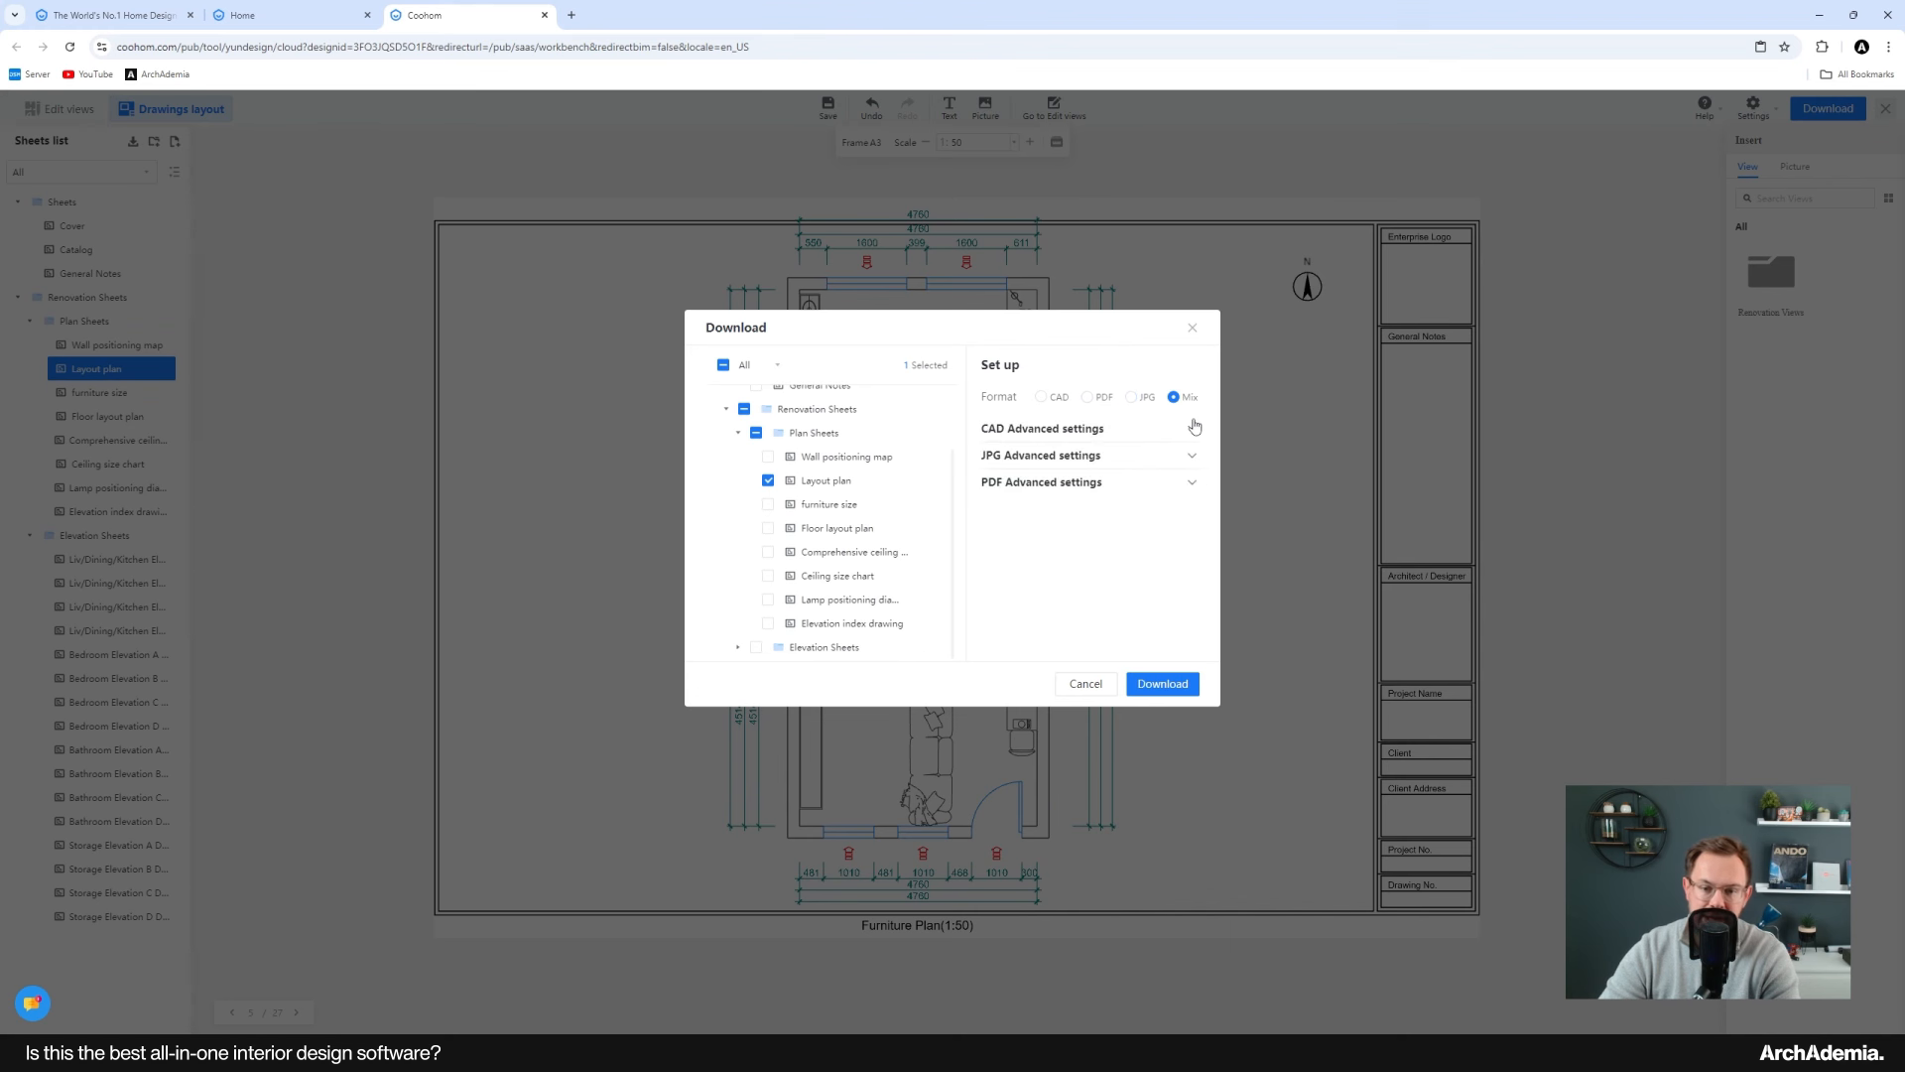
click(1054, 397)
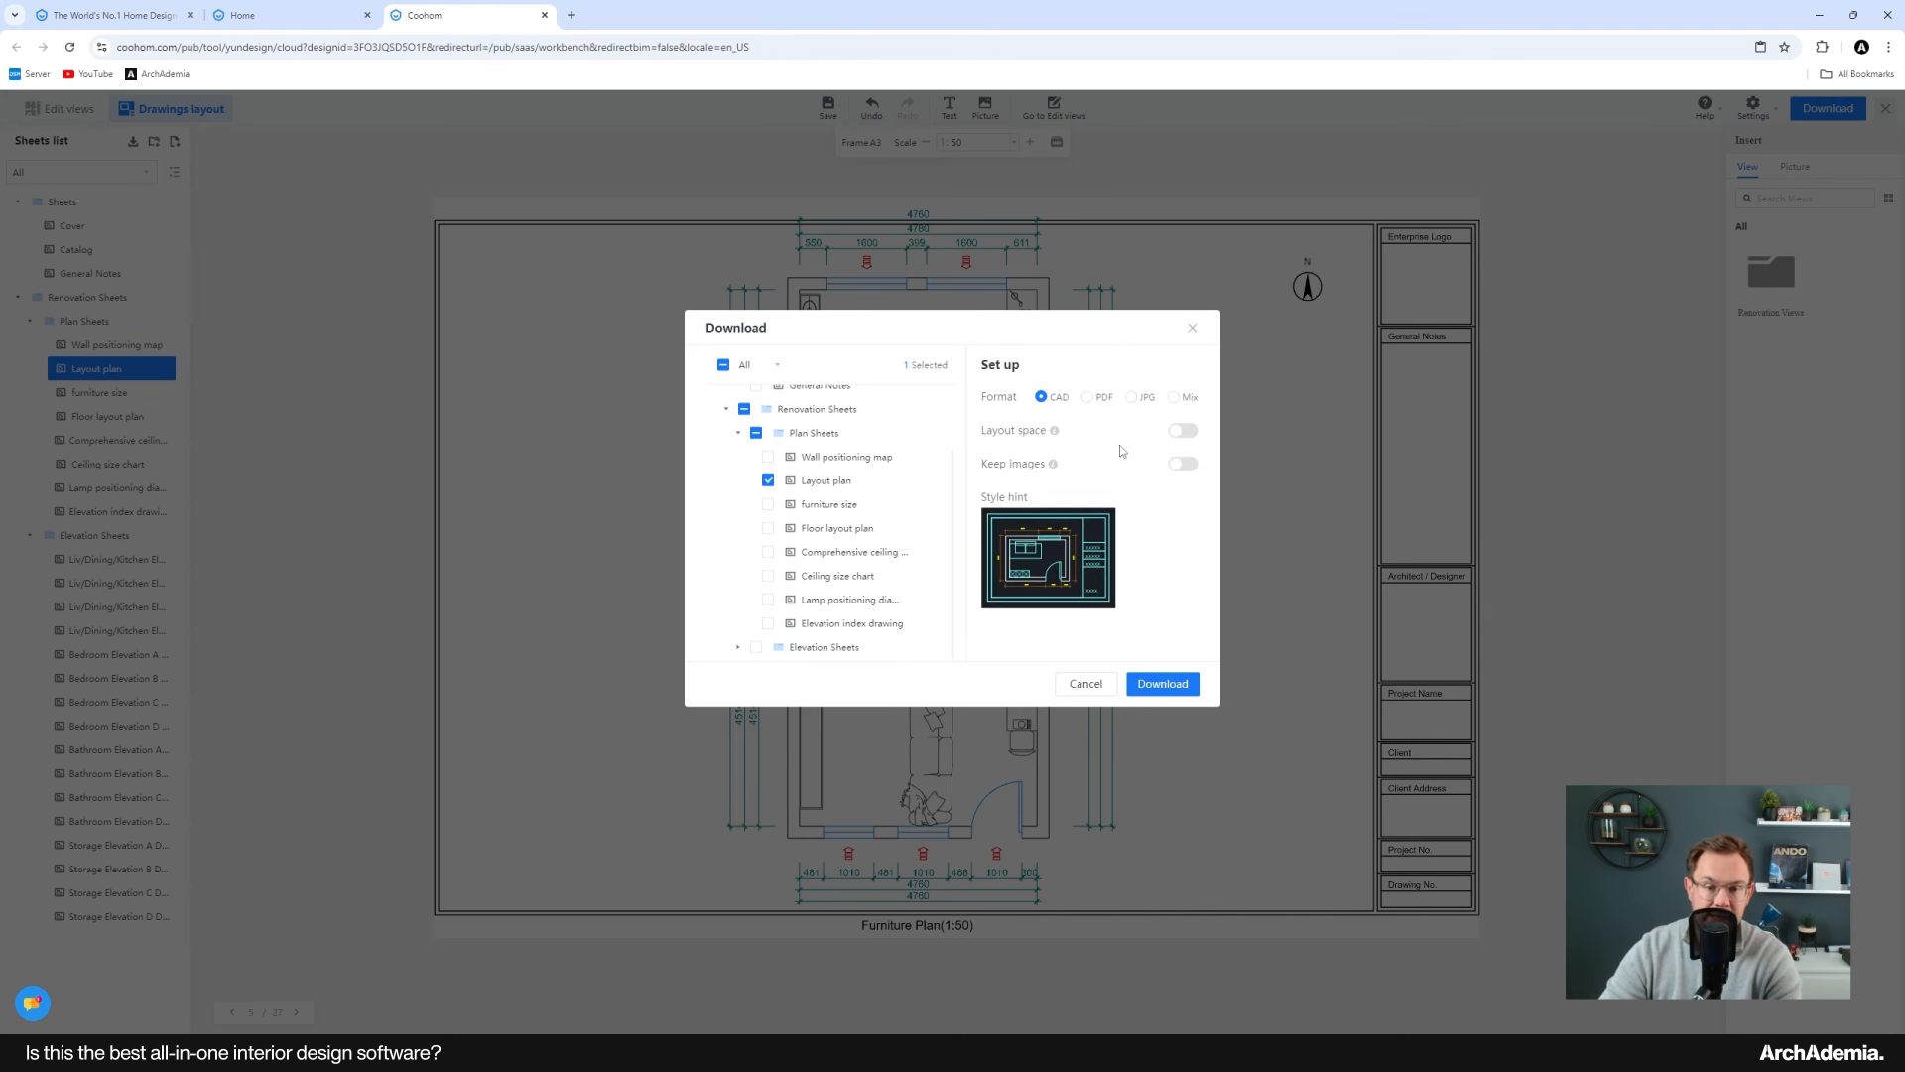
click(1088, 397)
click(1131, 396)
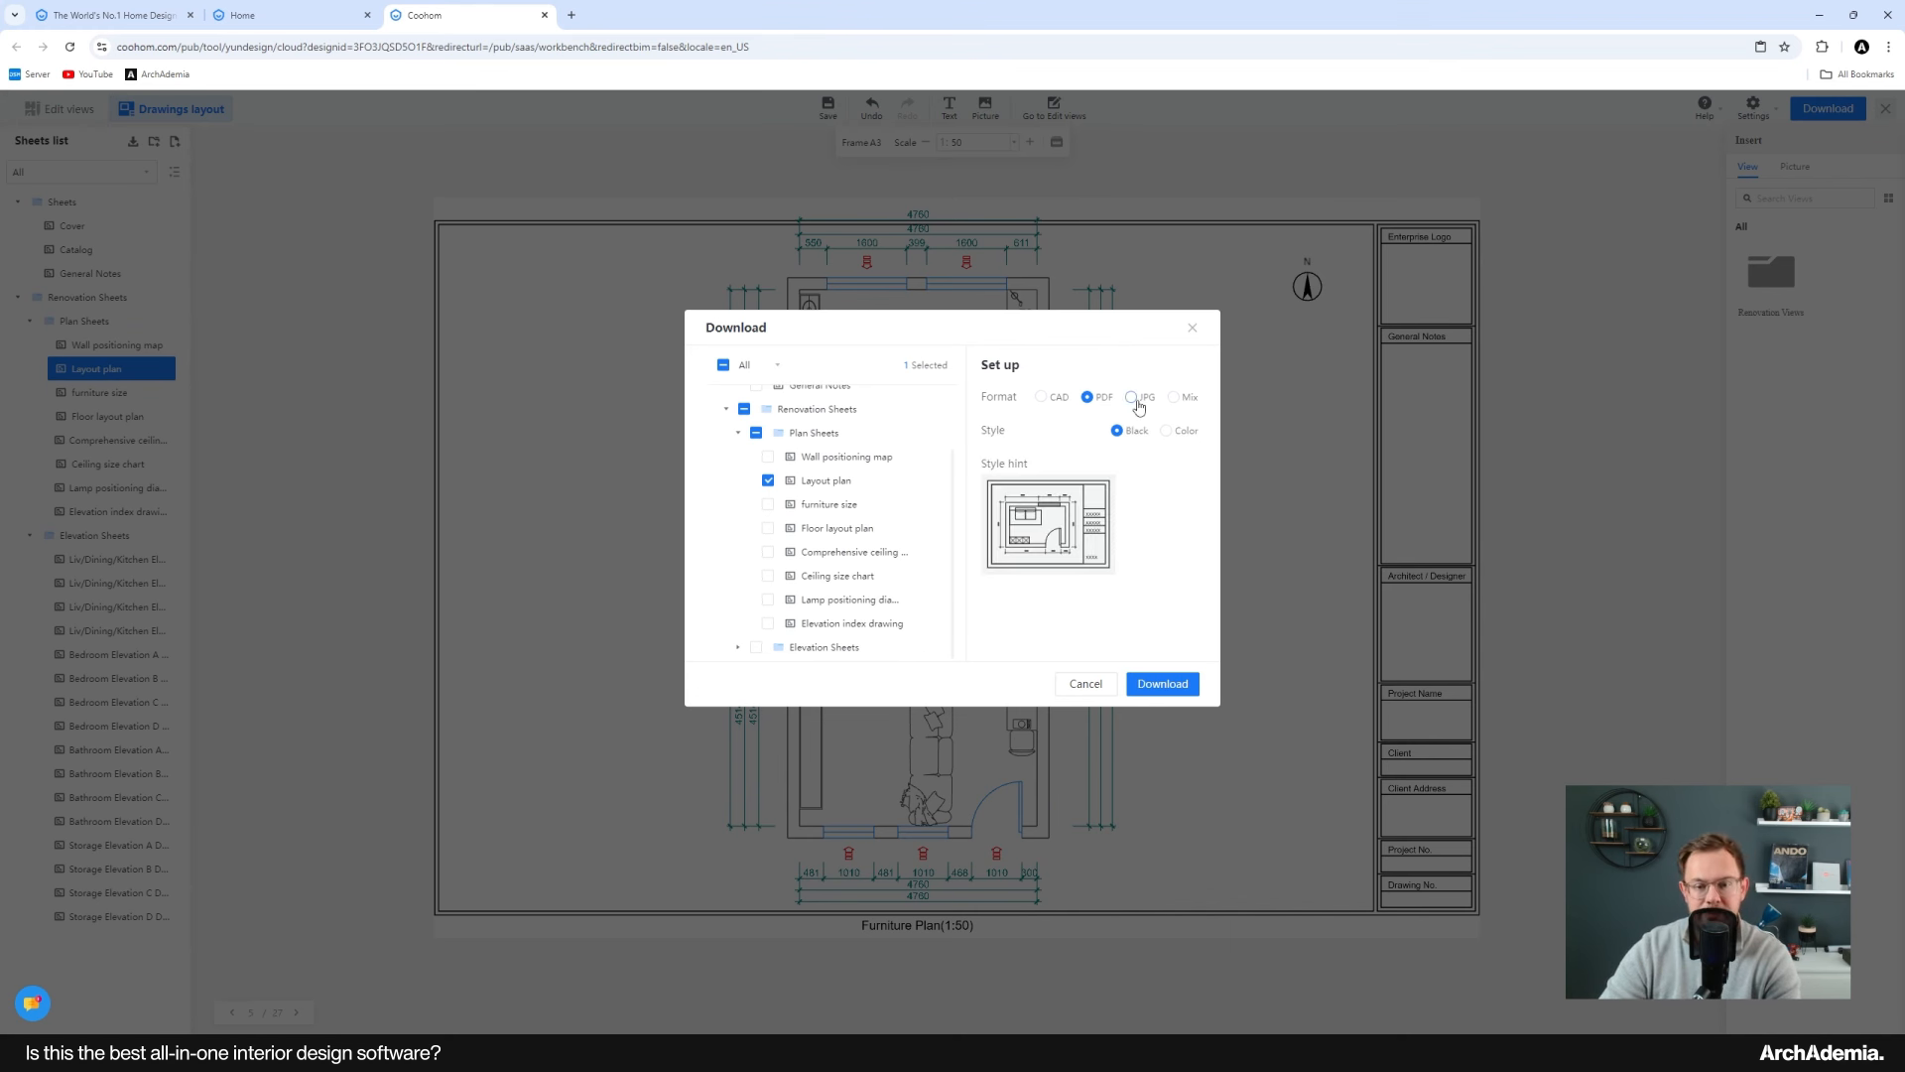
click(1191, 330)
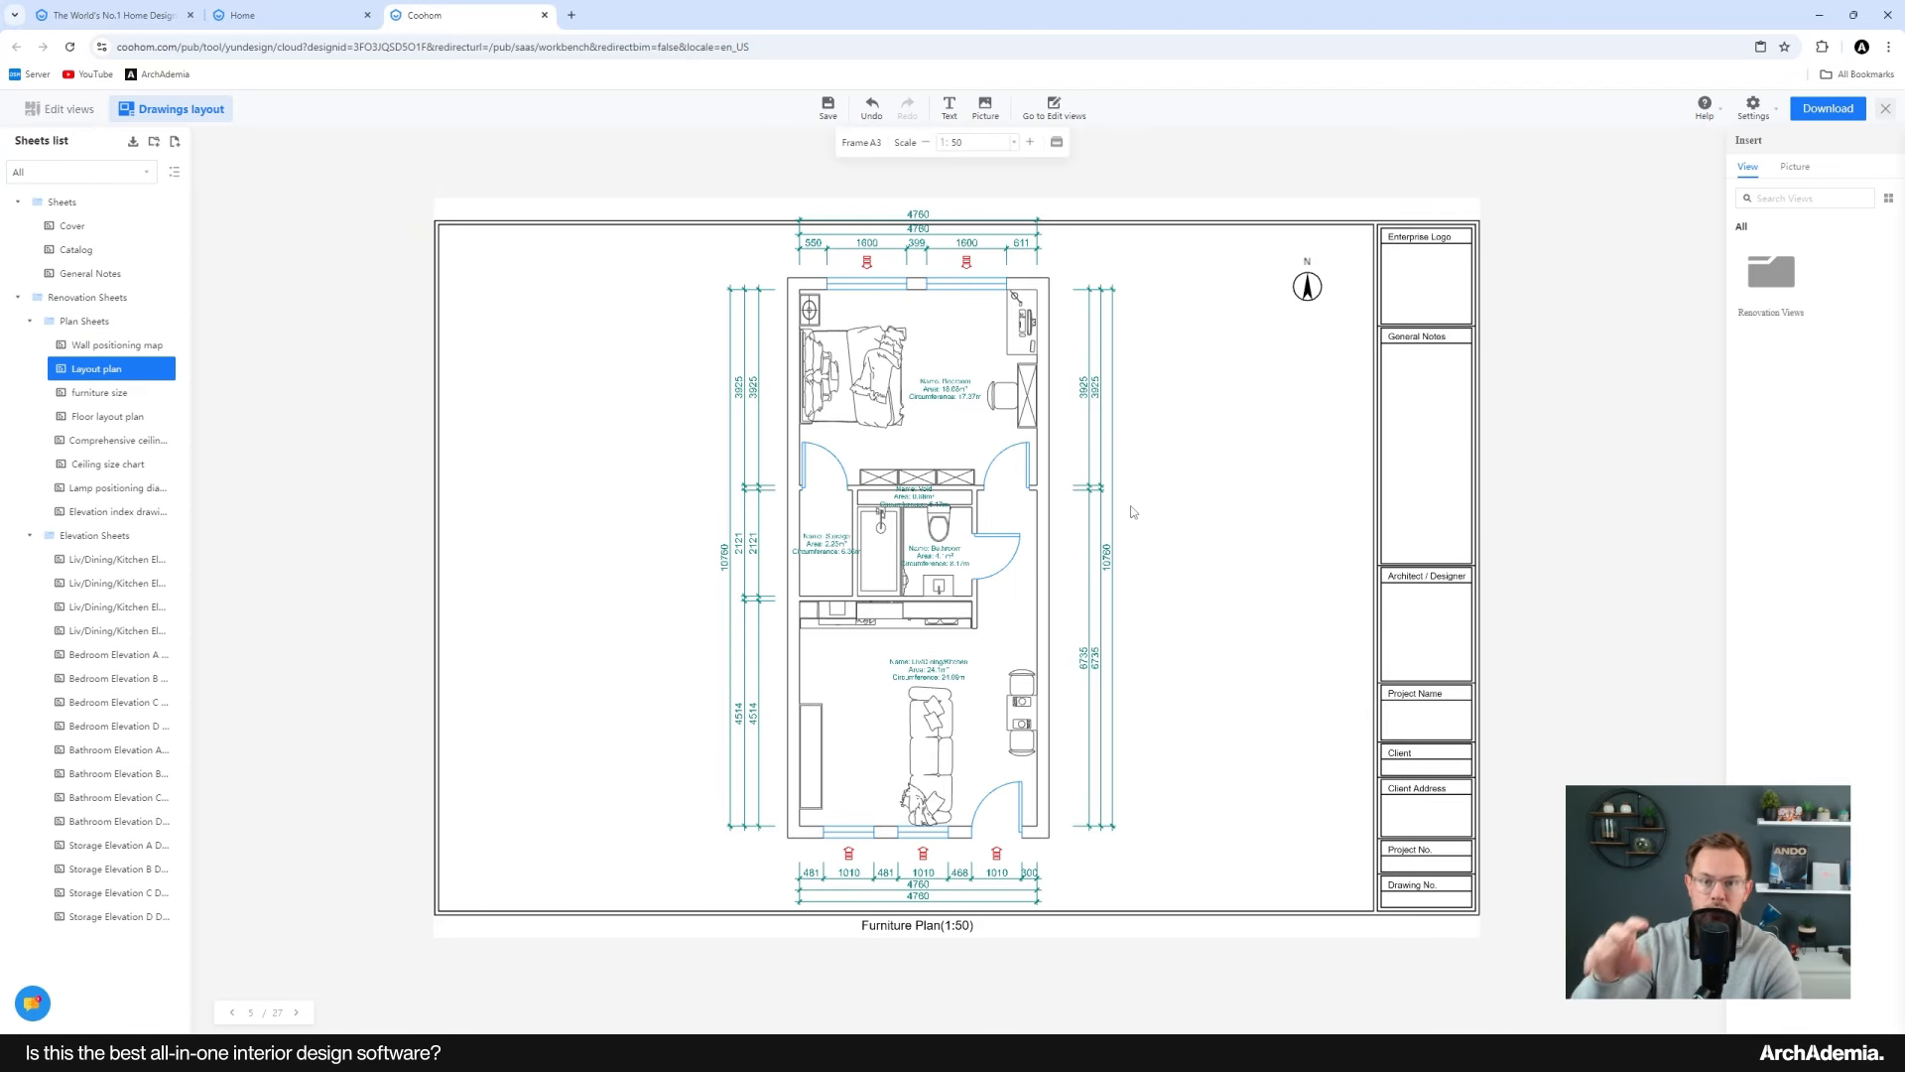
Step: Open the Floor Plan Drawings editor and shrink the plan, shifting it toward the left side of the page
click(1885, 110)
click(1168, 107)
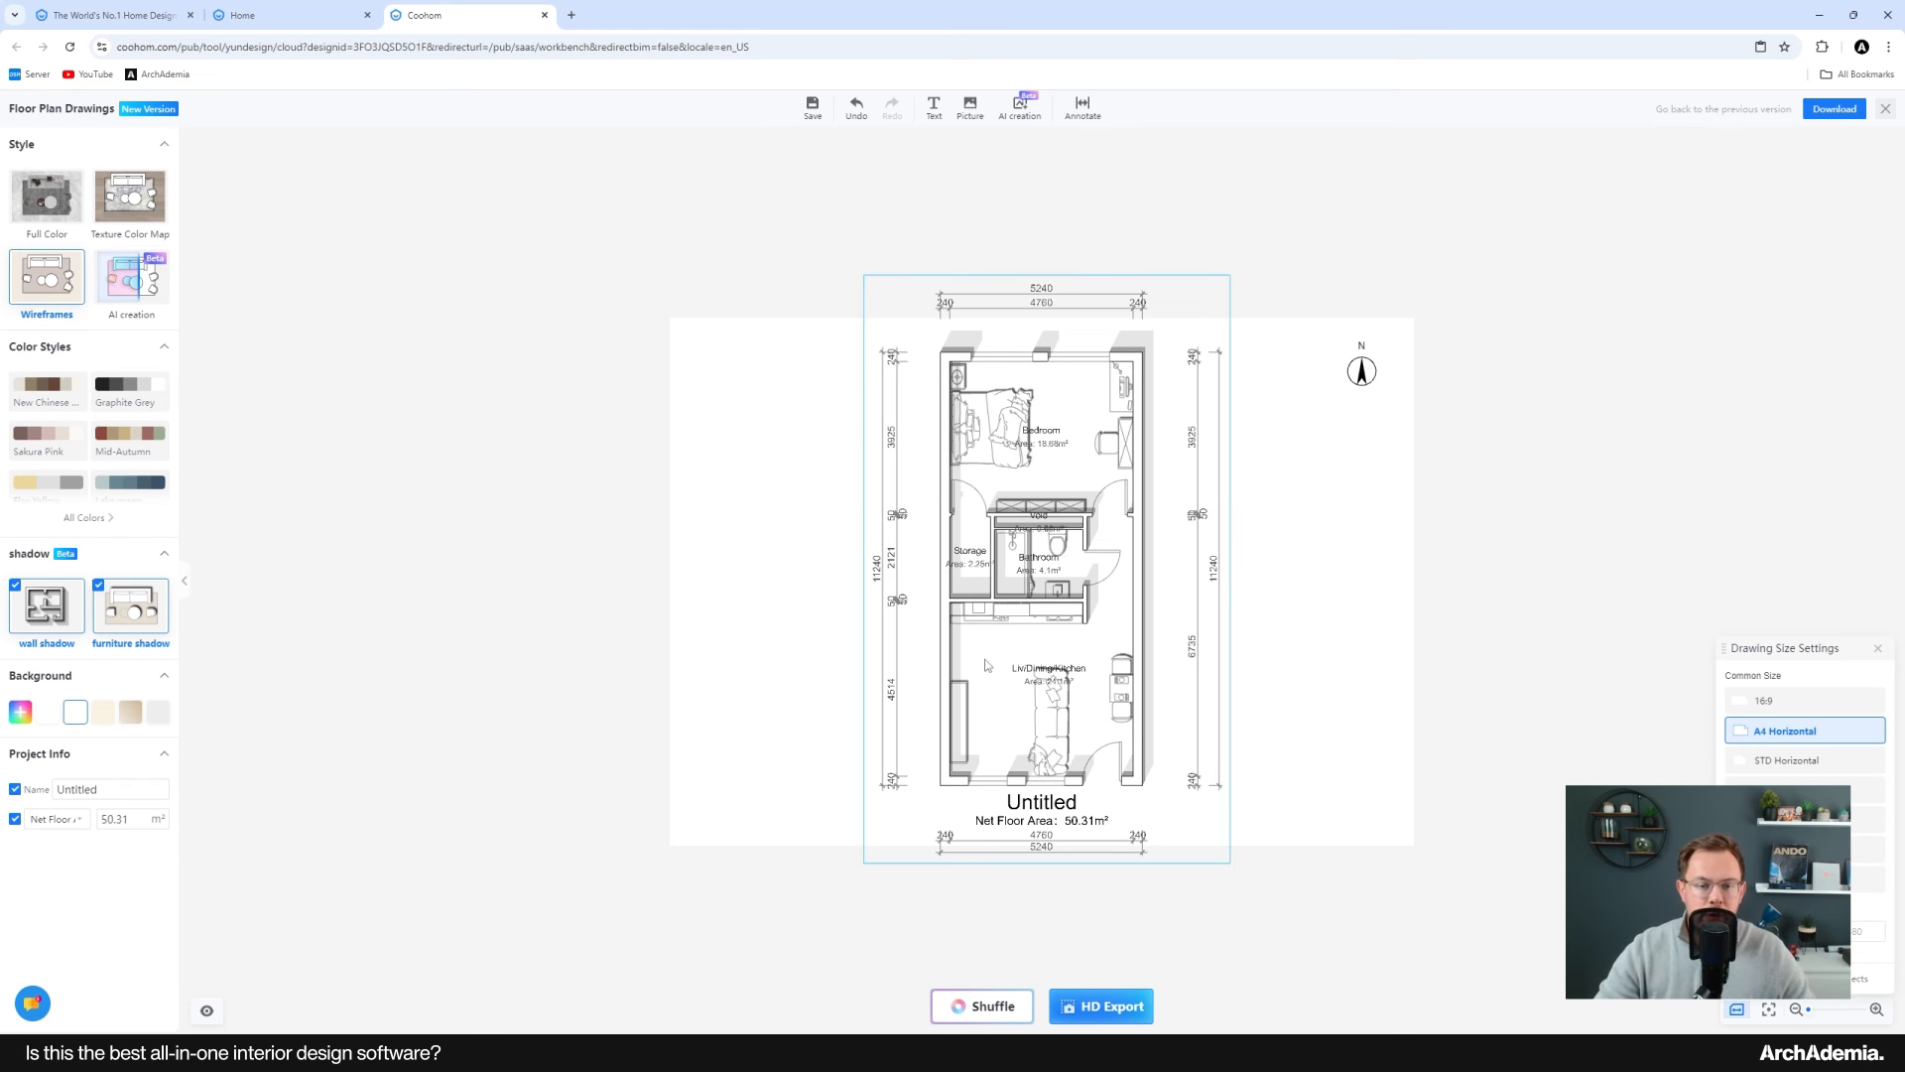
click(997, 616)
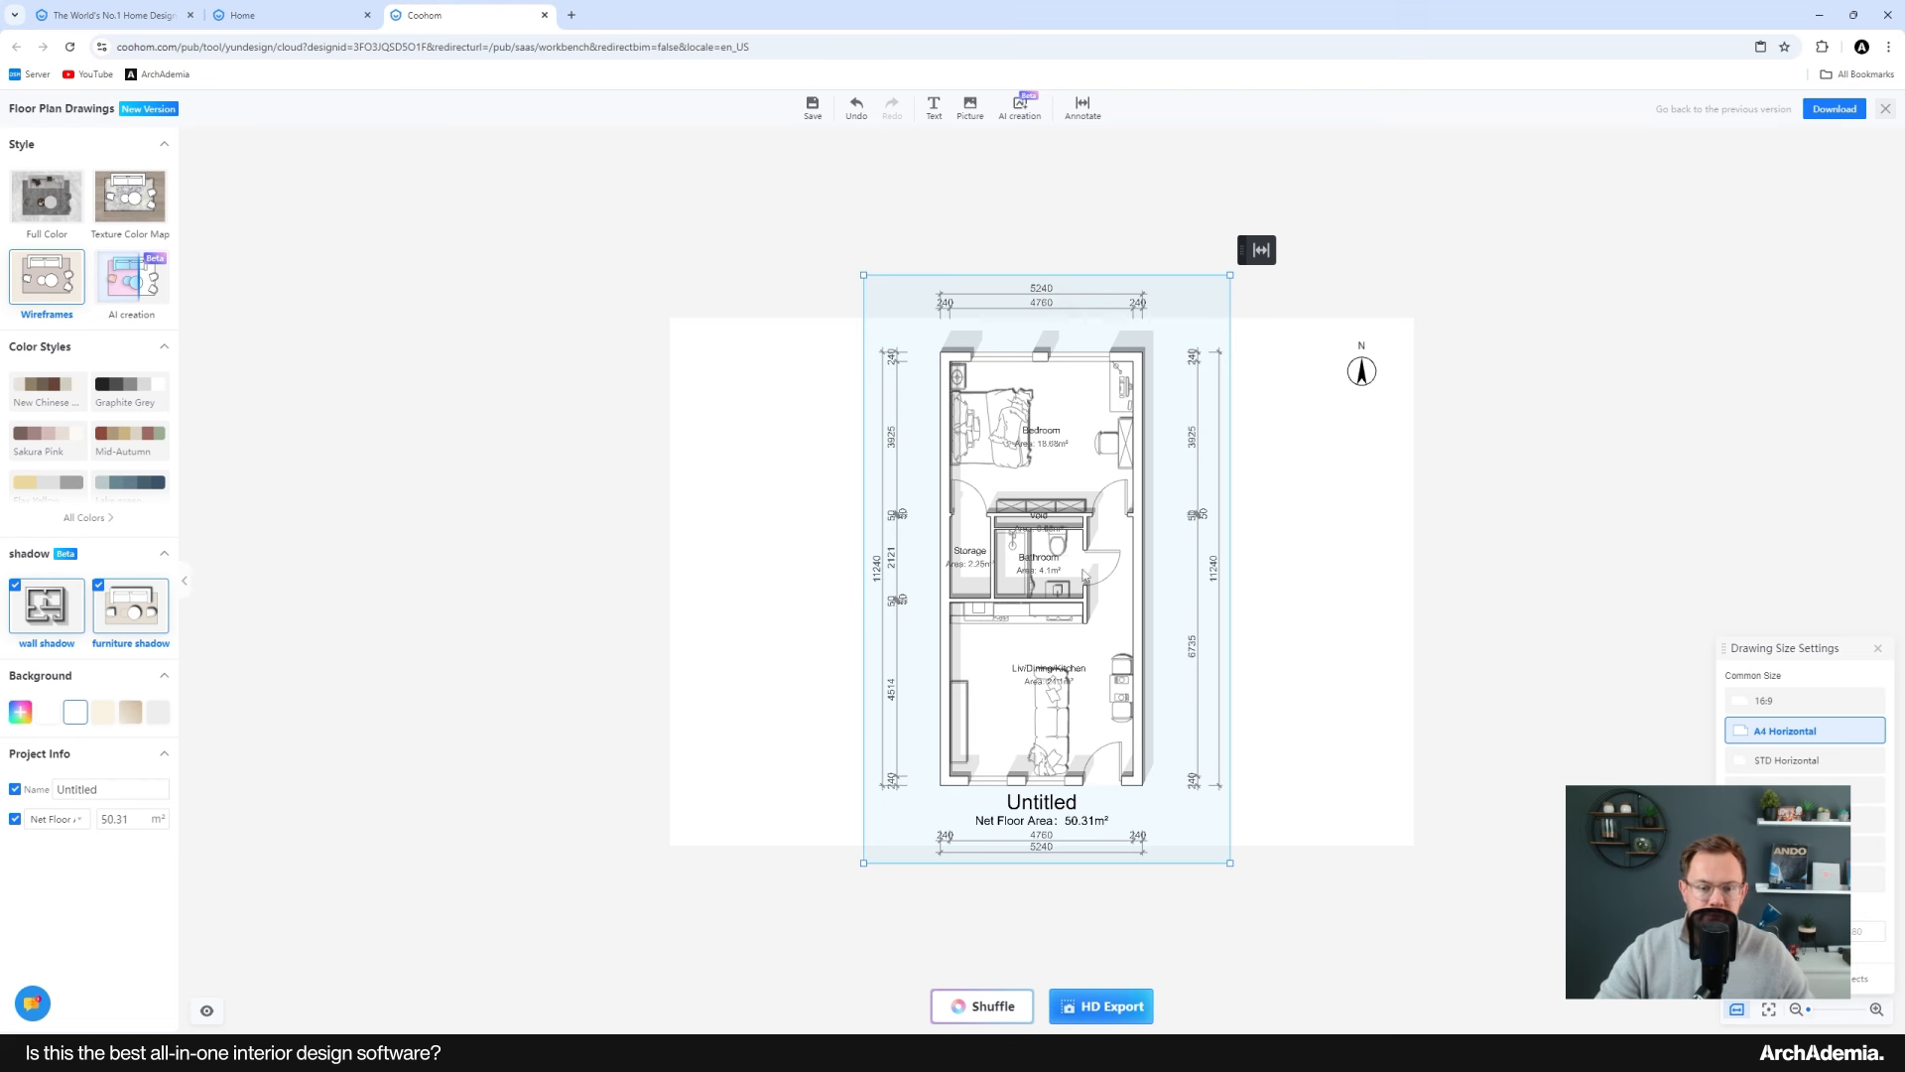
drag(1230, 274, 1160, 342)
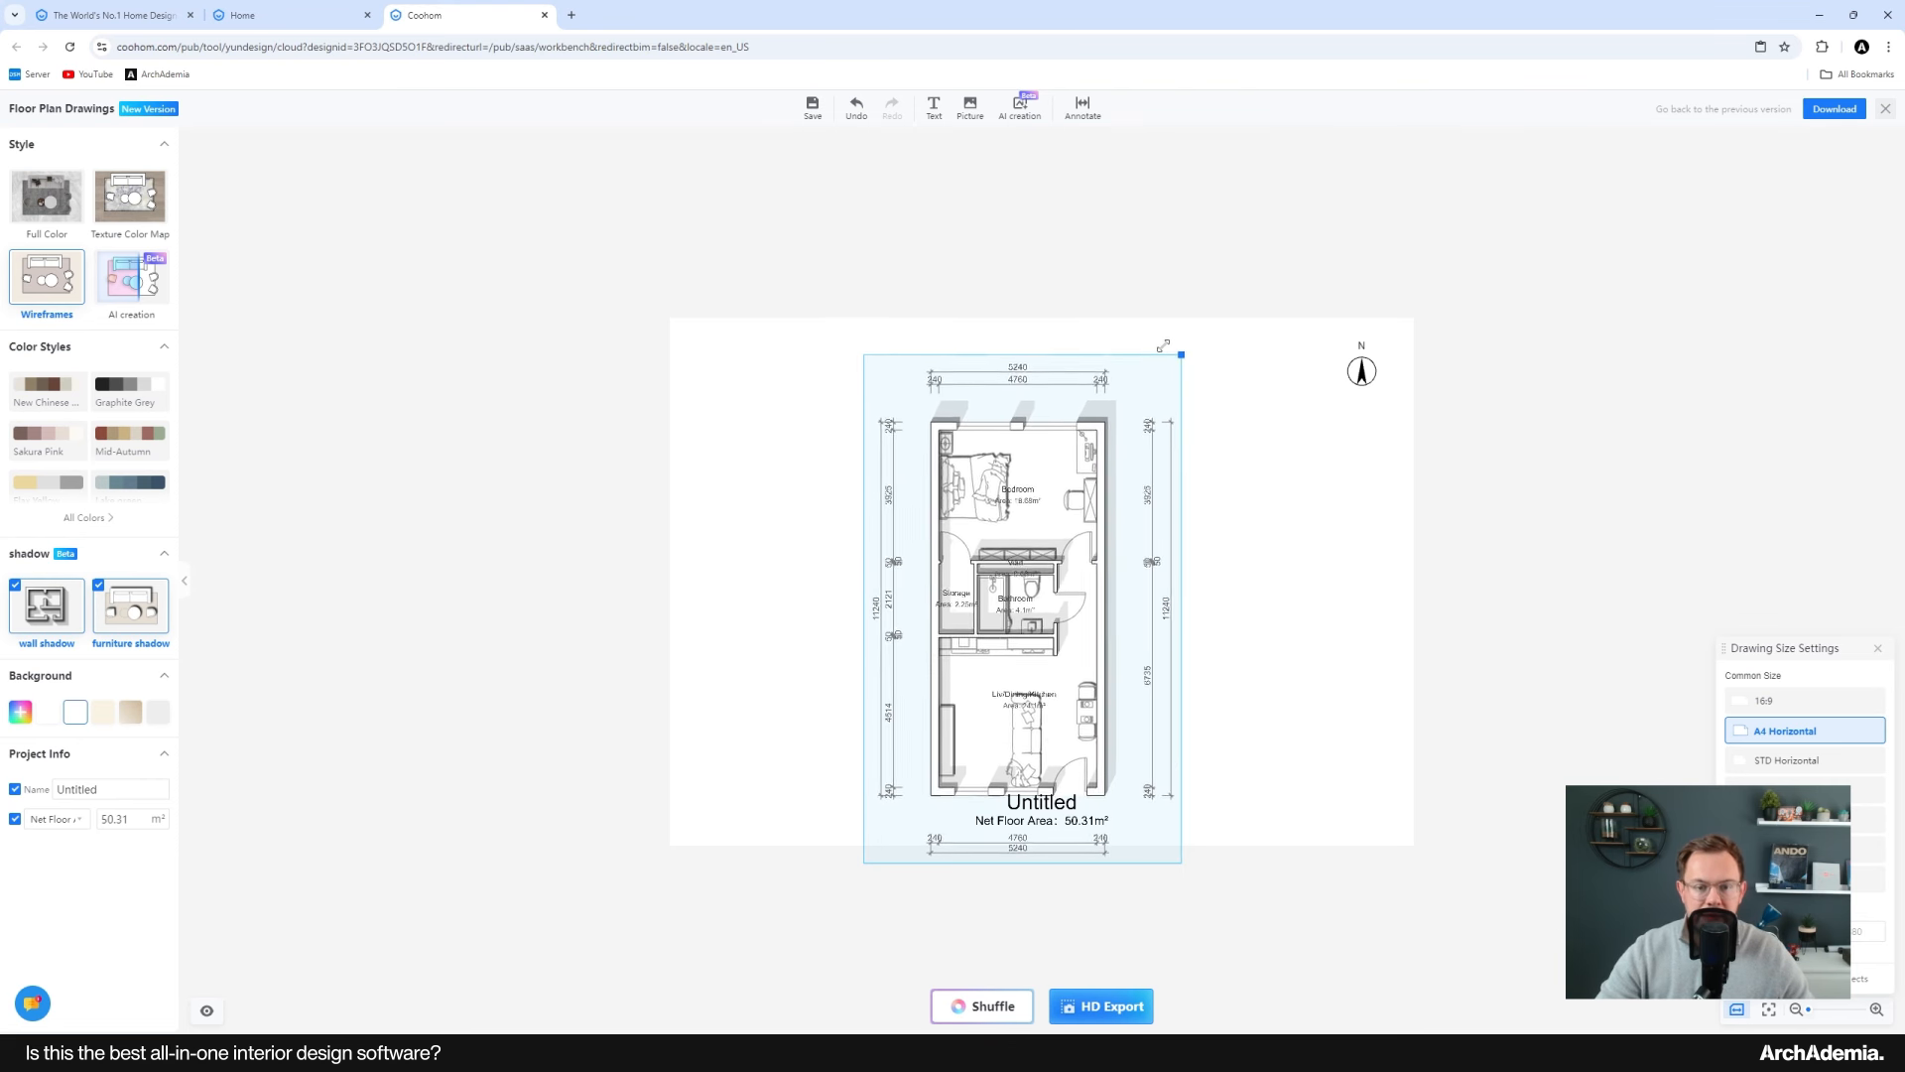
drag(1083, 531, 993, 505)
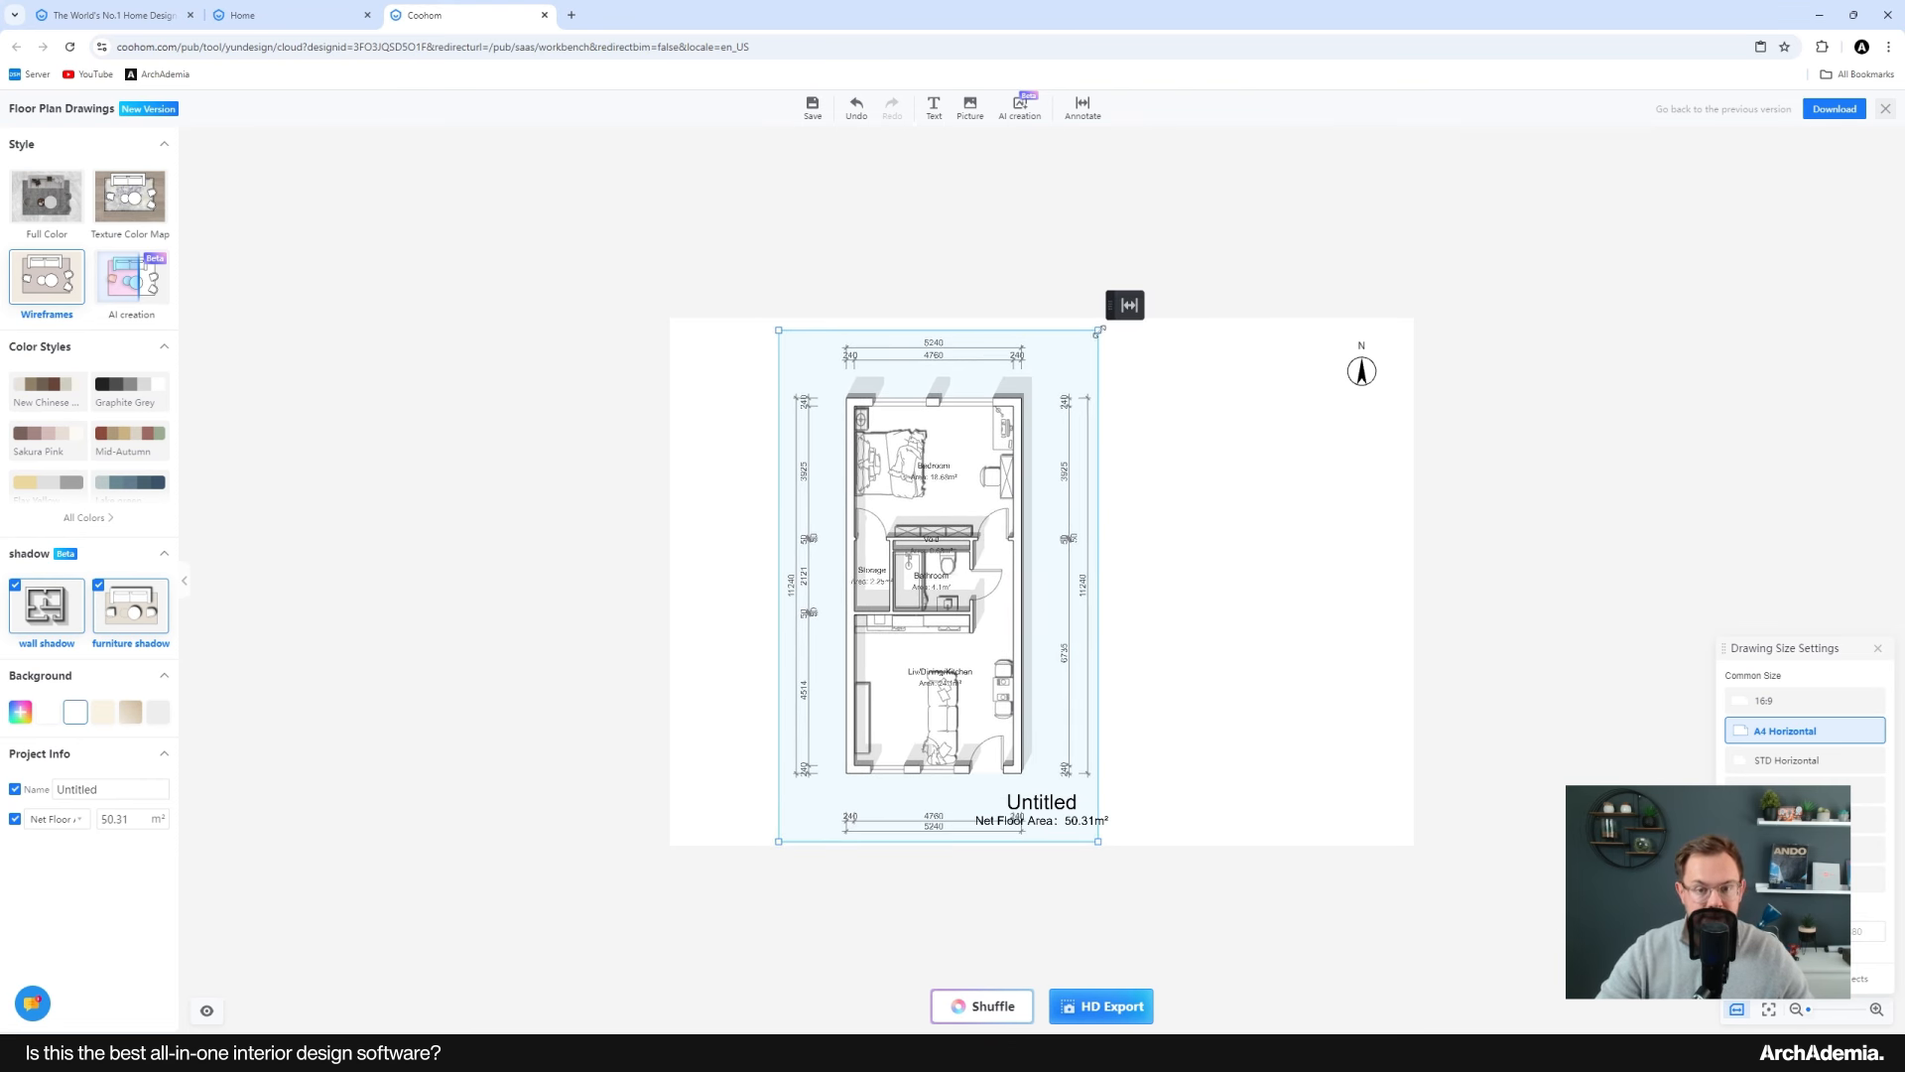
drag(1100, 331, 1086, 349)
drag(944, 575, 928, 570)
click(1180, 732)
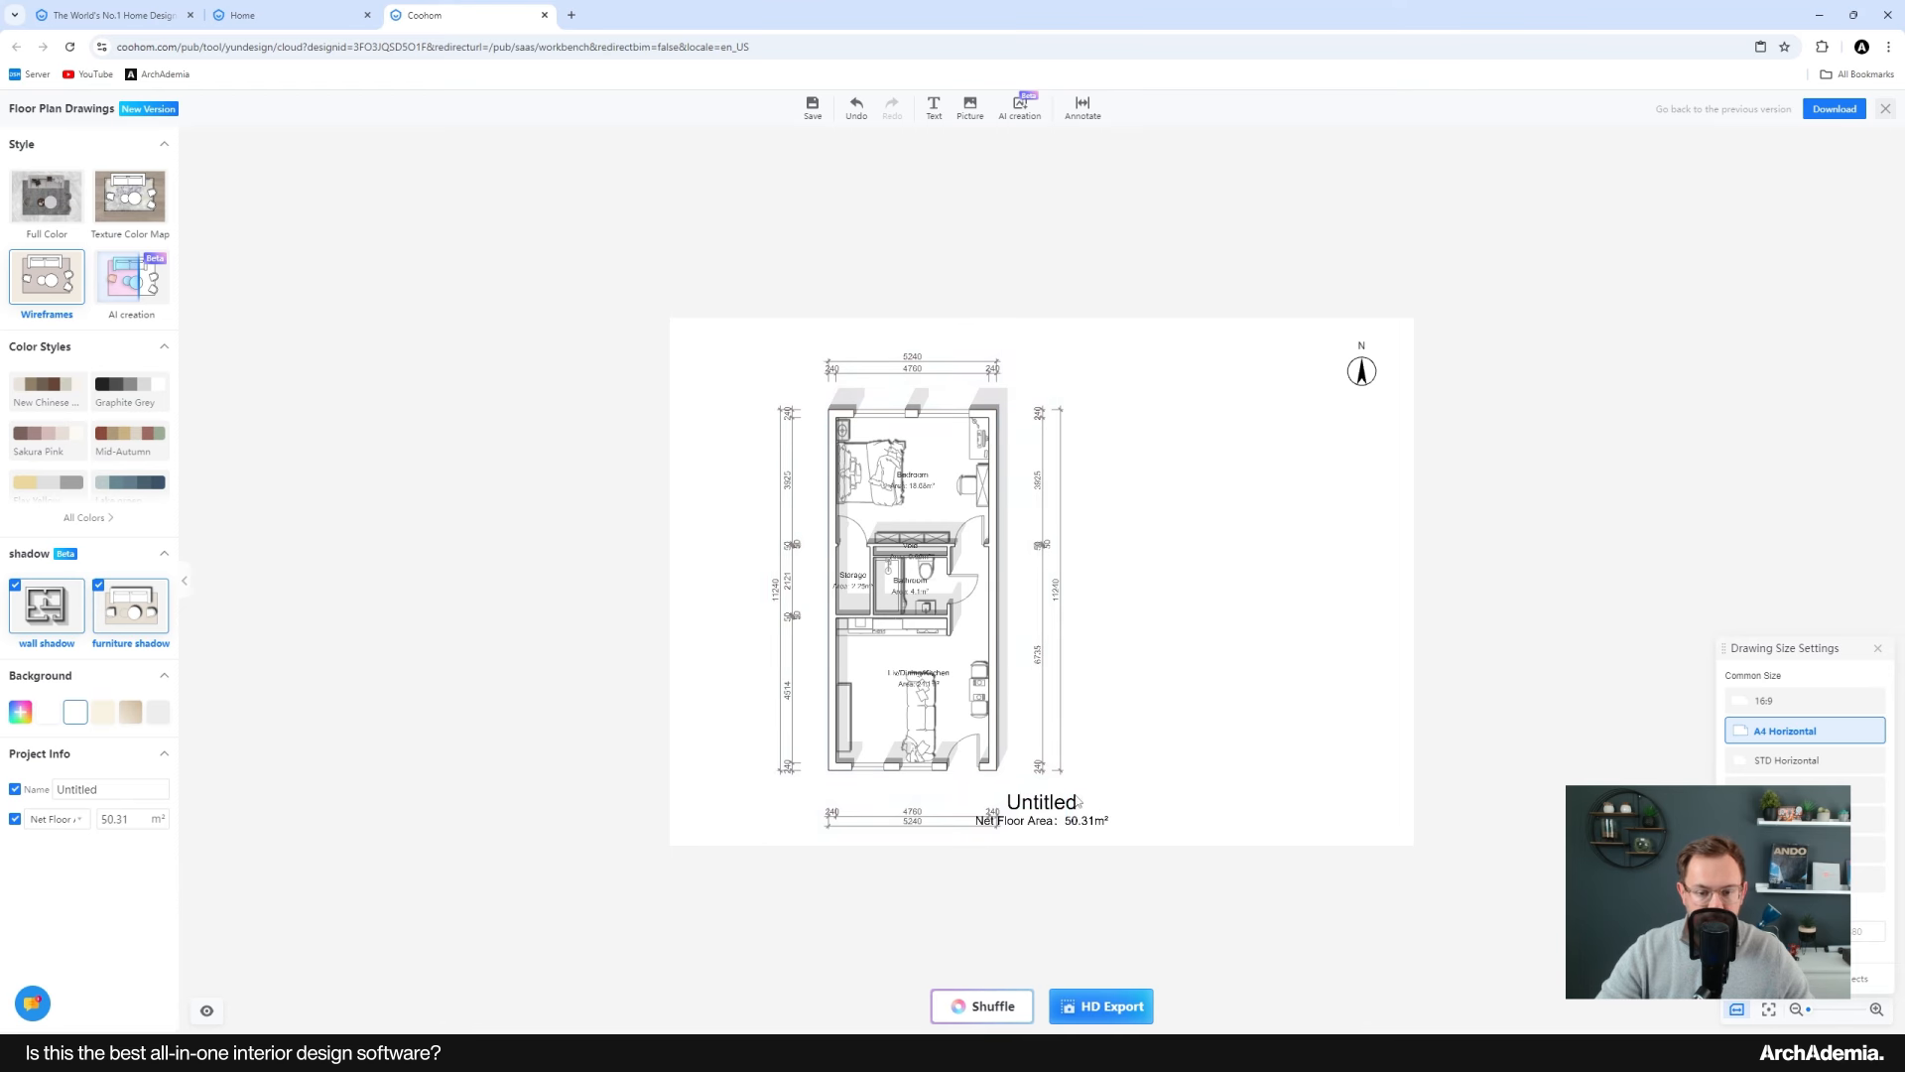
Step: Move the project title and net floor area text to the right of the plan
drag(1061, 805, 1259, 586)
click(1177, 733)
drag(1069, 821, 1298, 631)
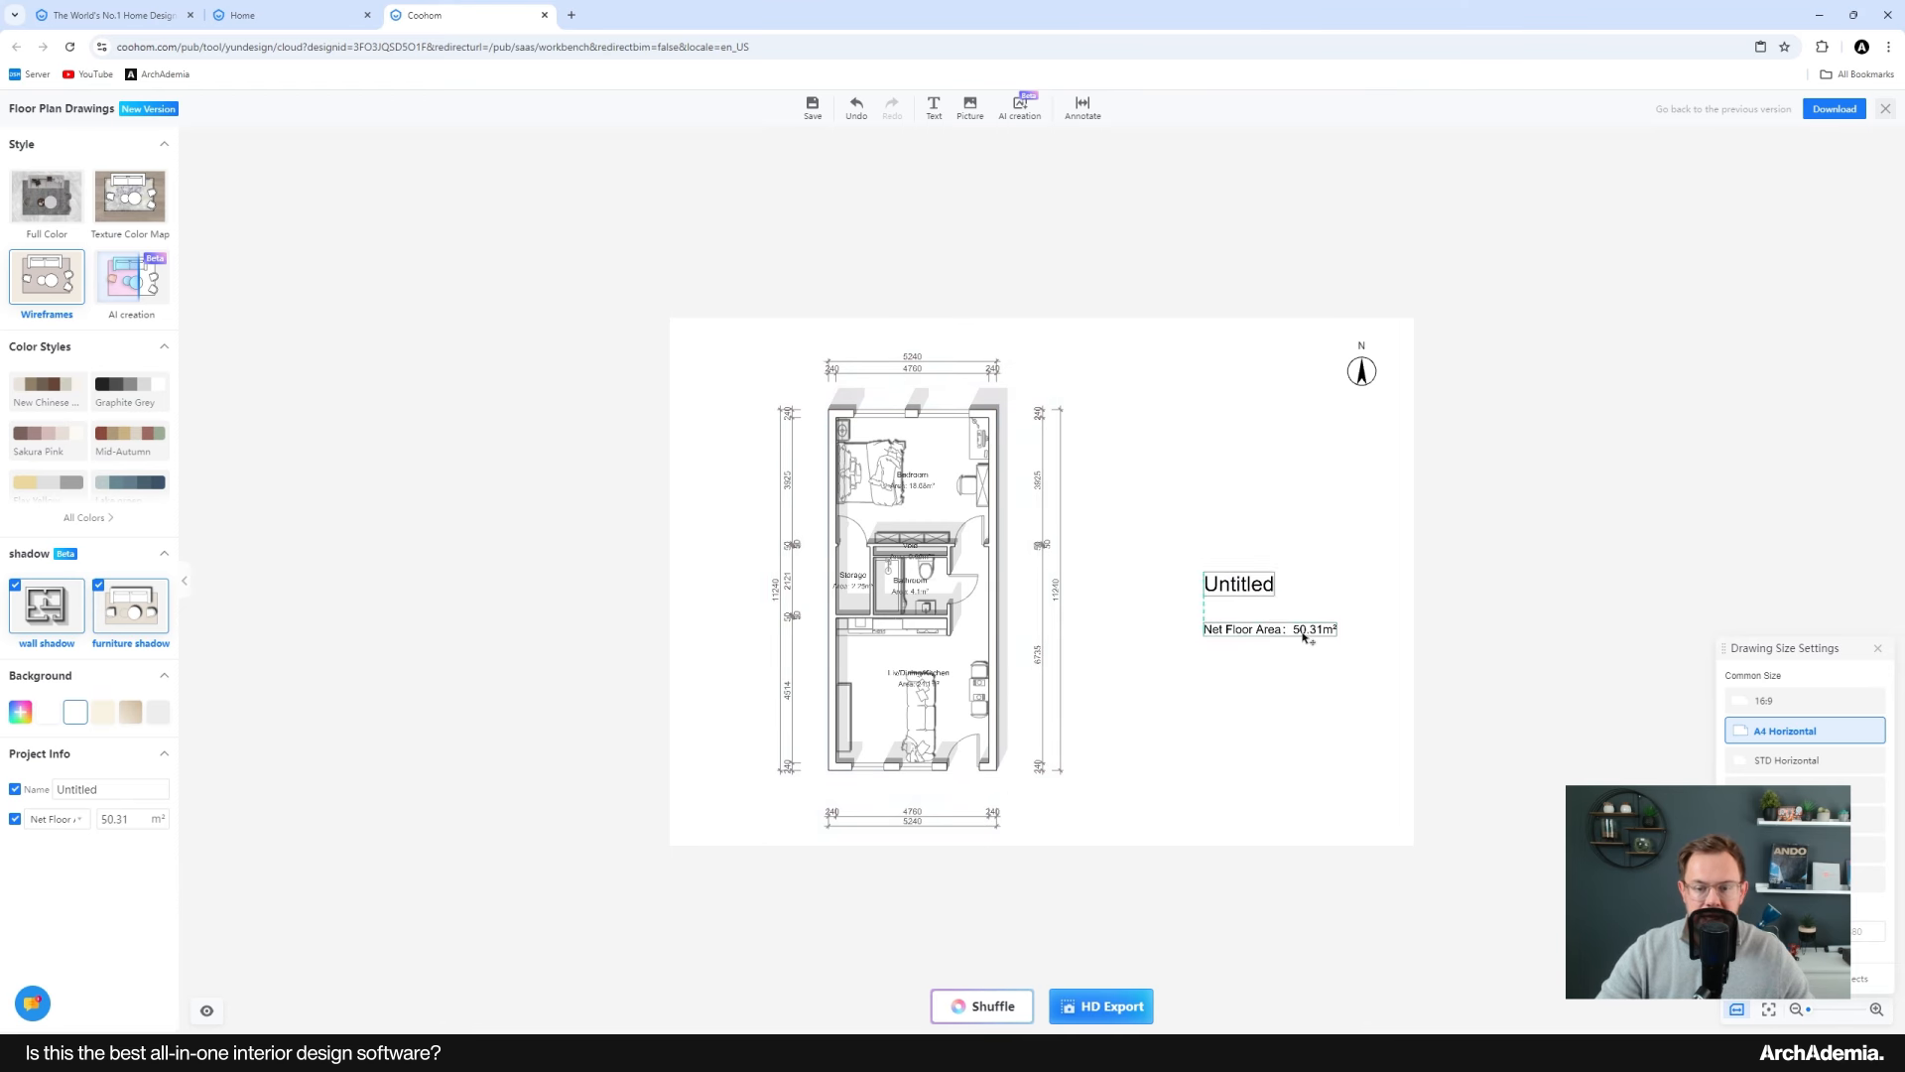
Step: Try to edit the Untitled title text directly on the drawing
click(1265, 594)
scroll(1259, 591, up, 3)
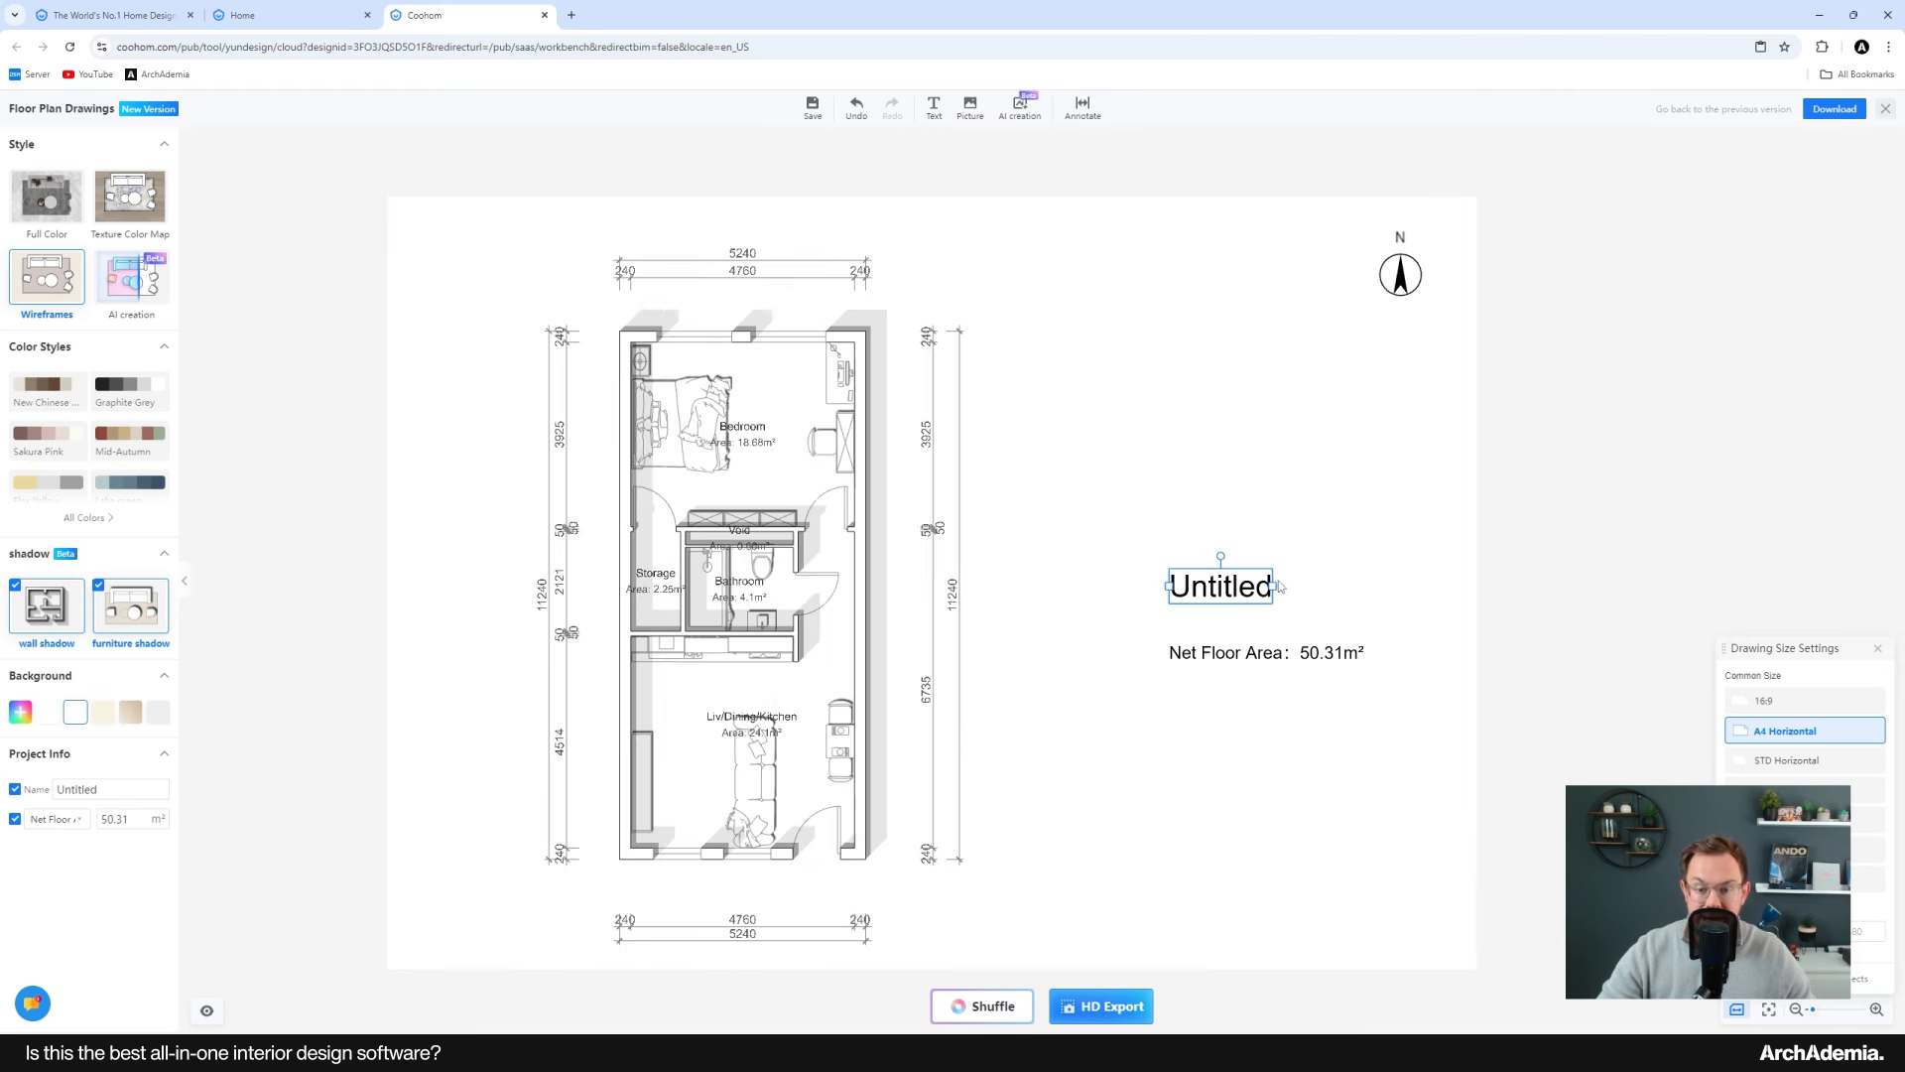
double_click(1219, 591)
double_click(1220, 593)
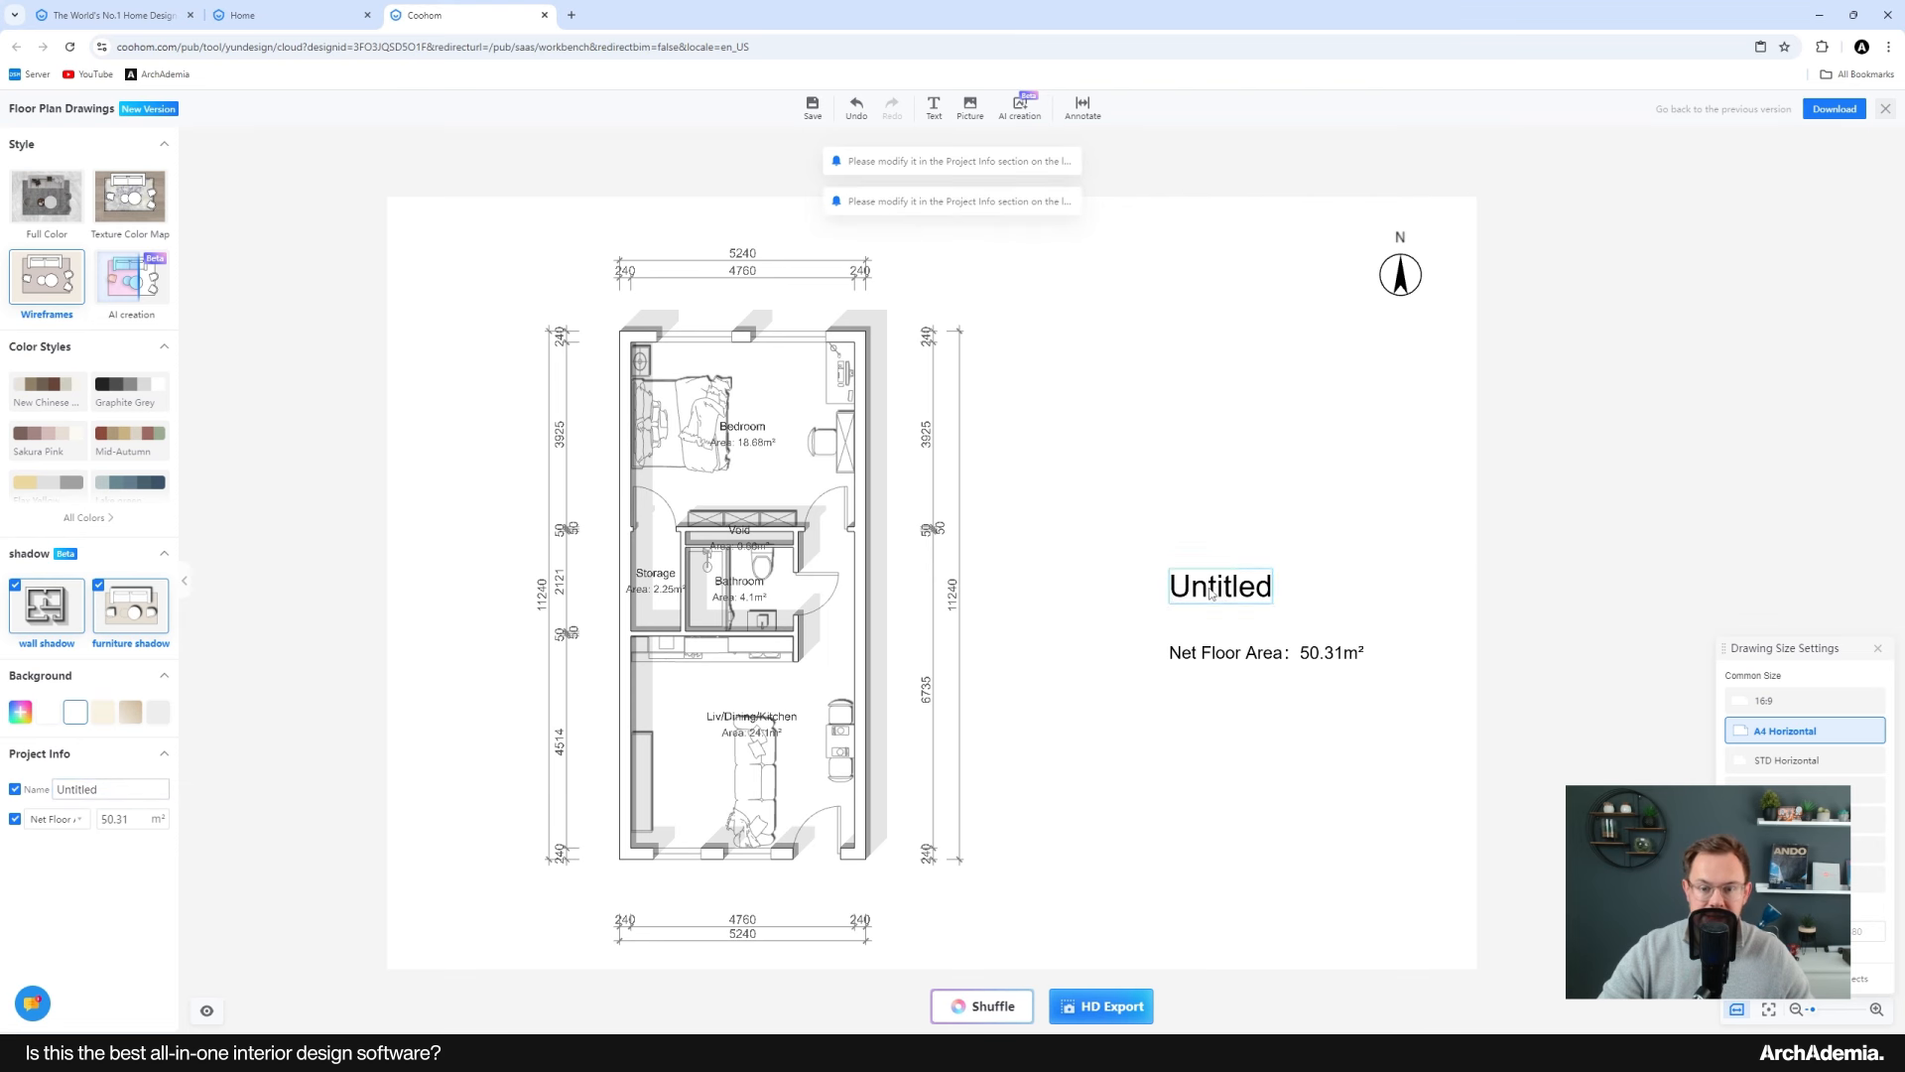
click(1219, 595)
click(1221, 598)
Step: Move the Untitled title up, away from the net floor area text
scroll(1230, 607, up, 2)
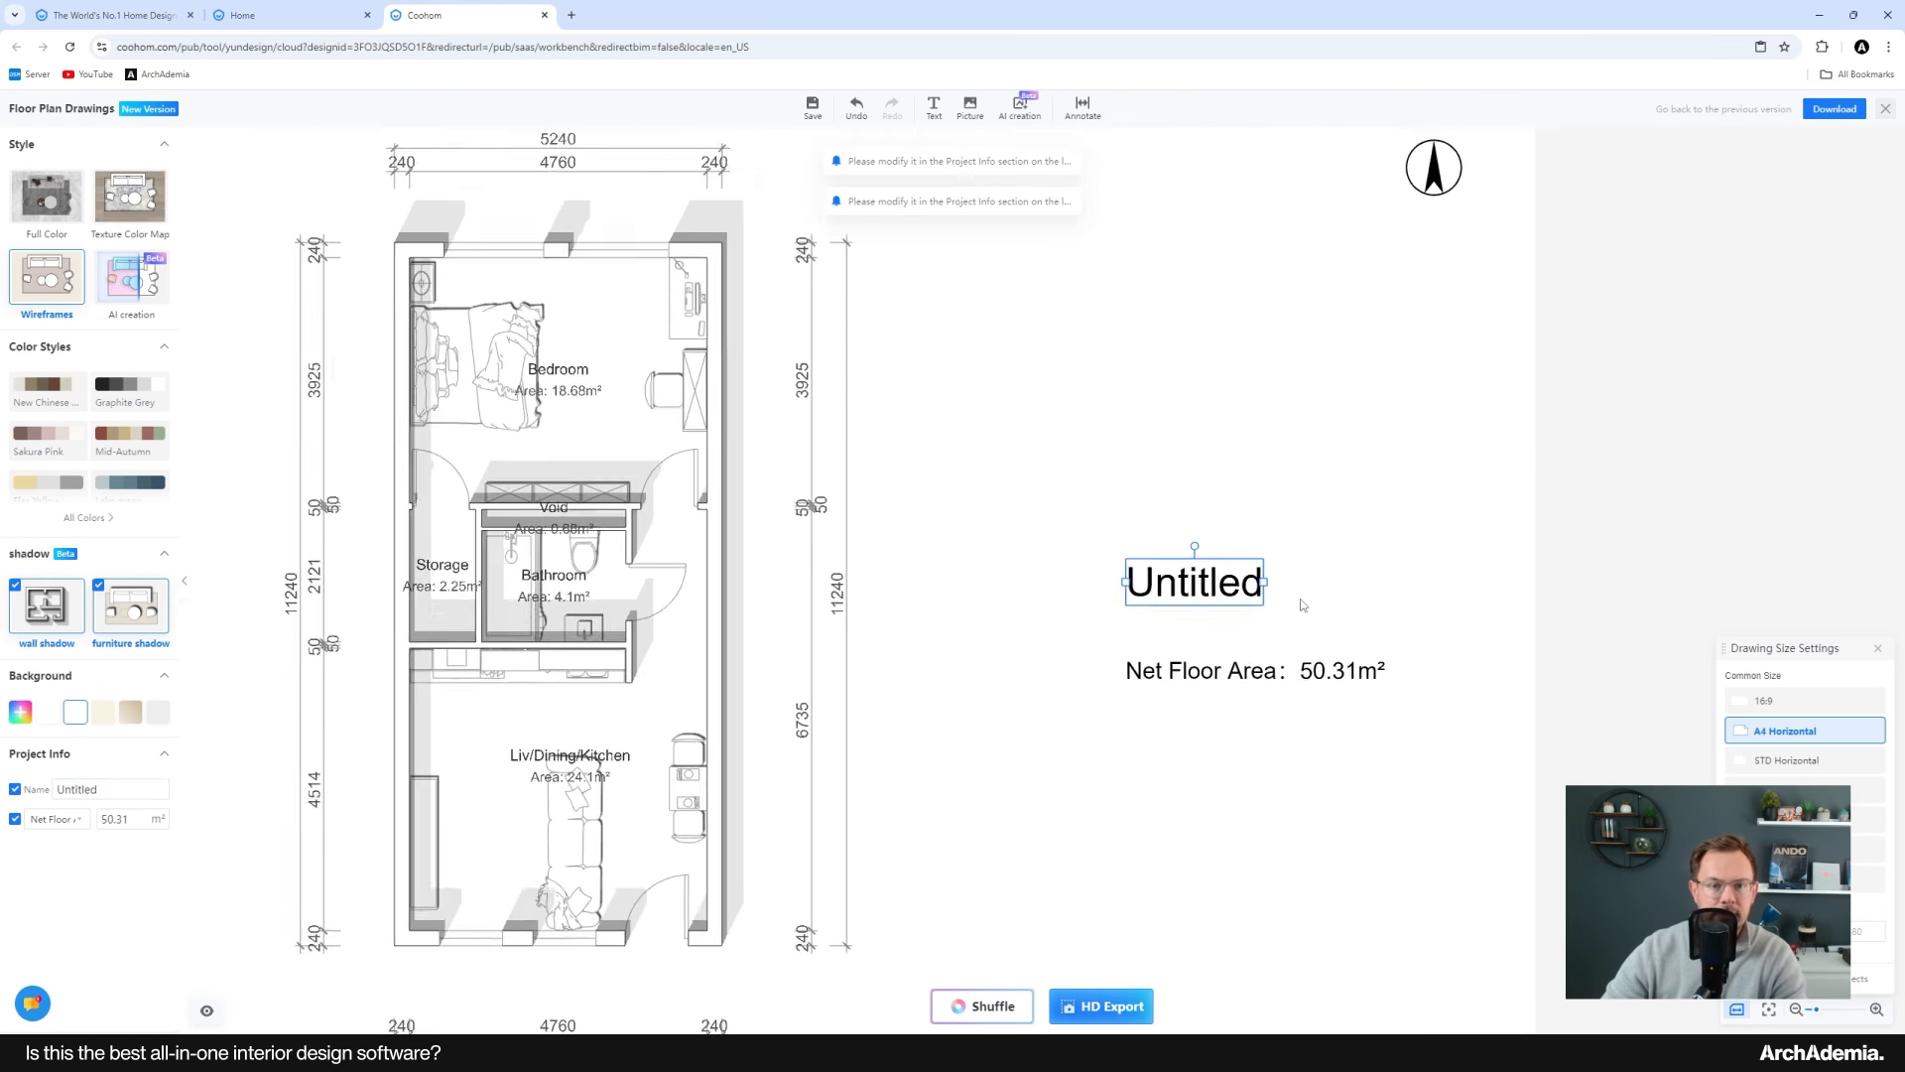
scroll(1230, 751, down, 2)
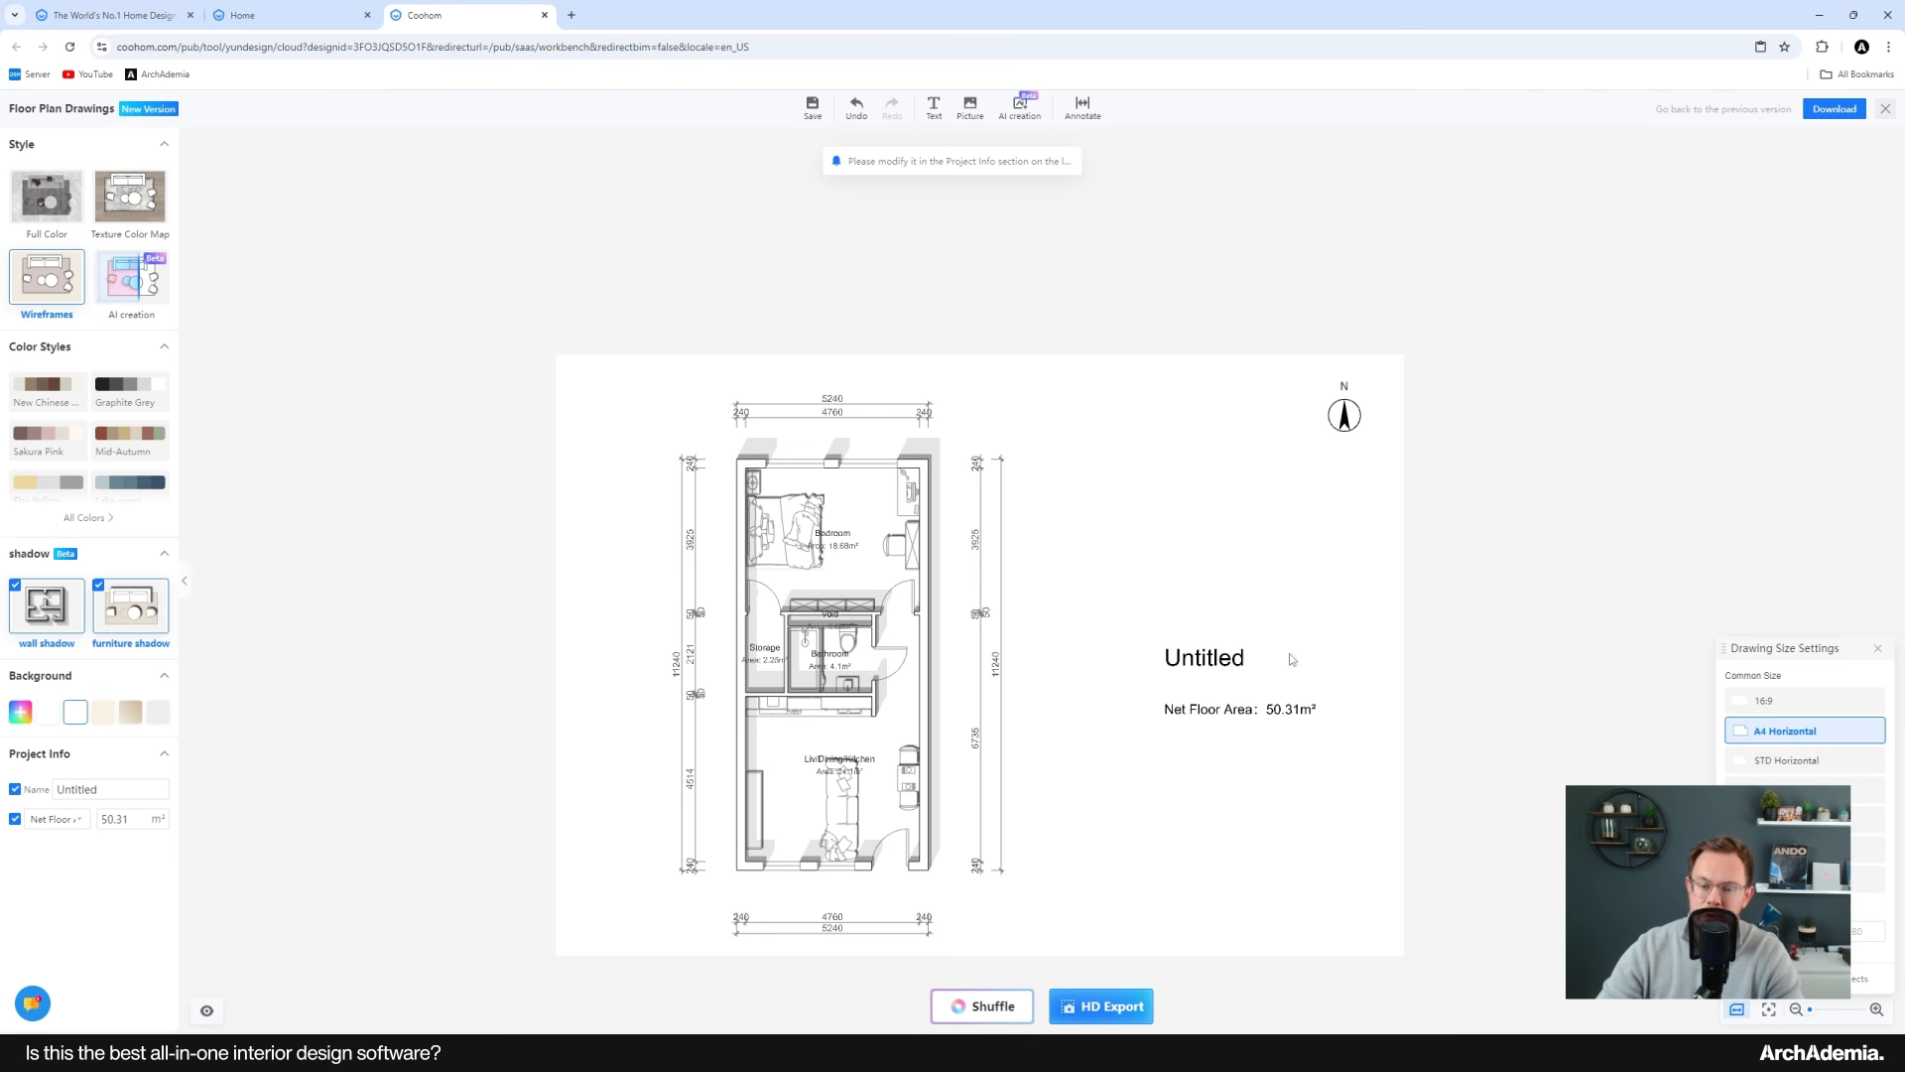
drag(1231, 657, 1207, 580)
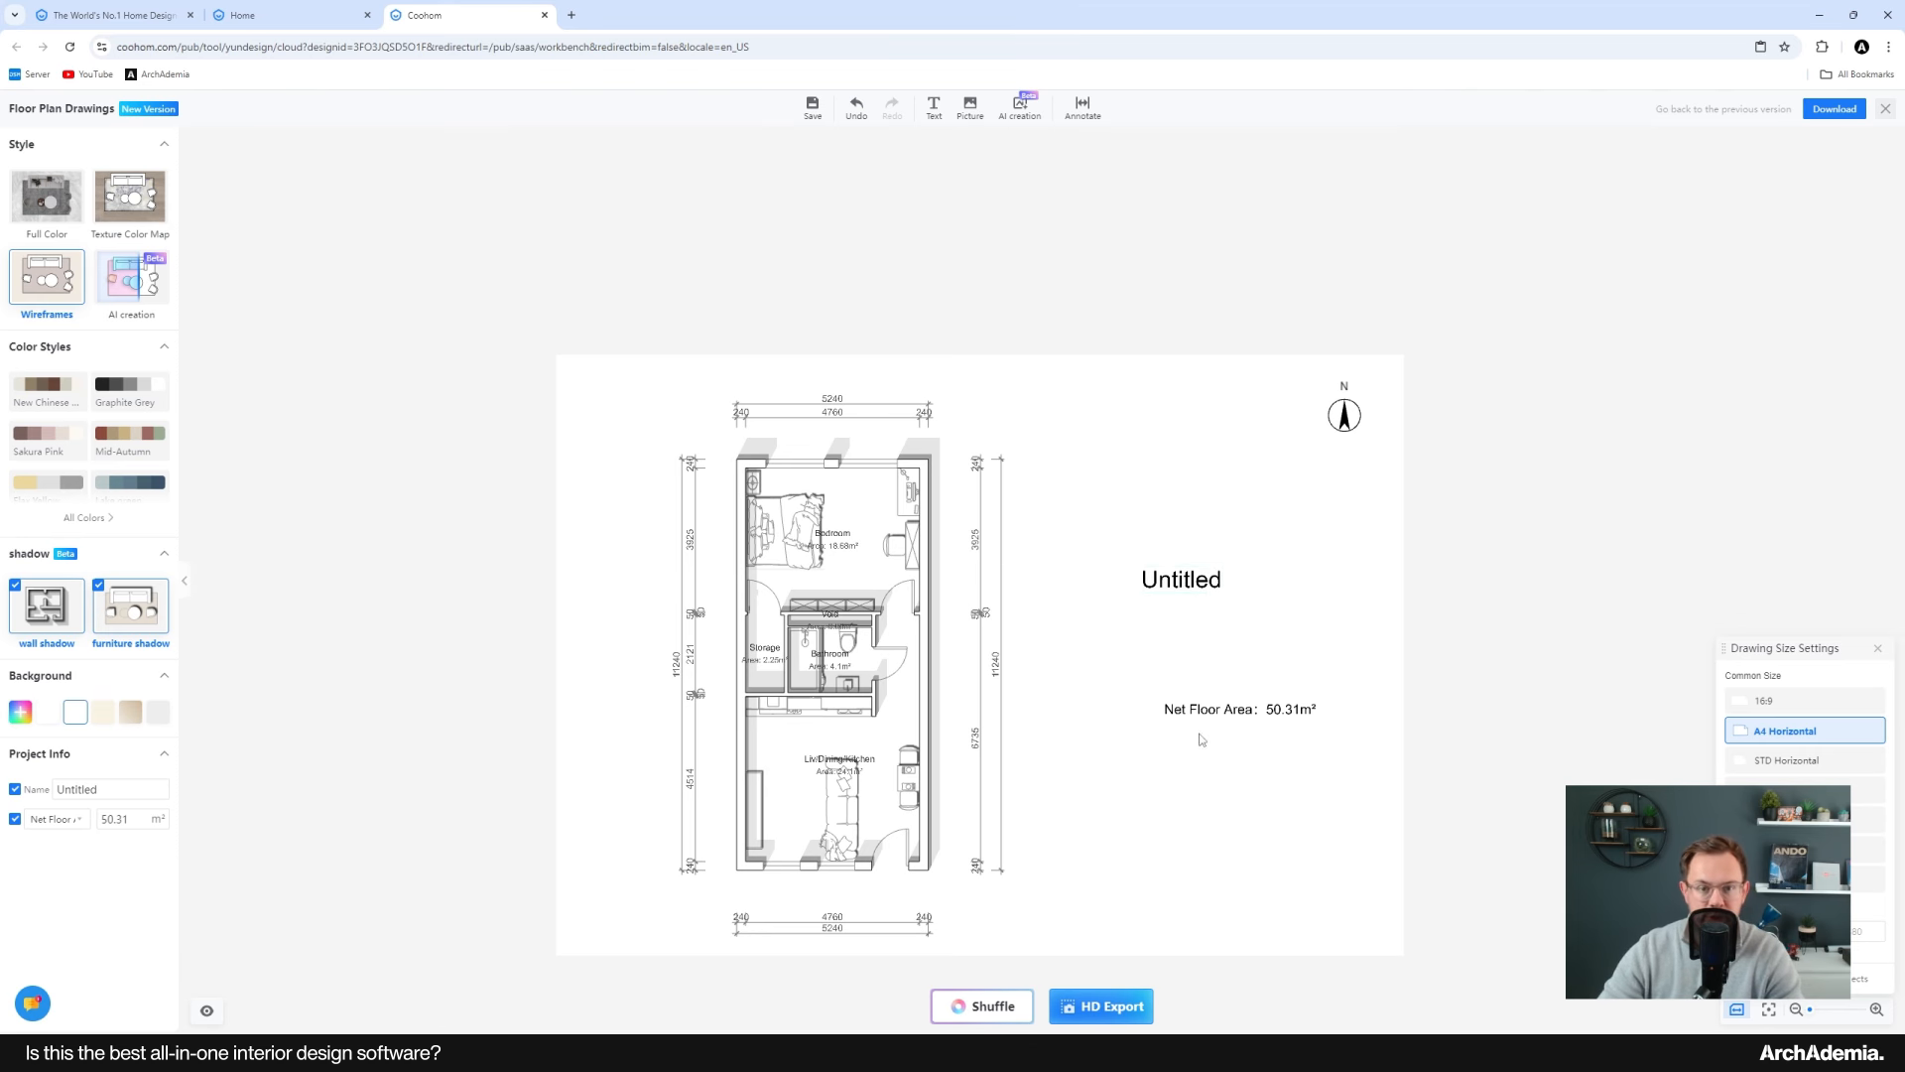
Step: Add a Project 1 text label above the title and reposition it
click(934, 107)
click(1157, 499)
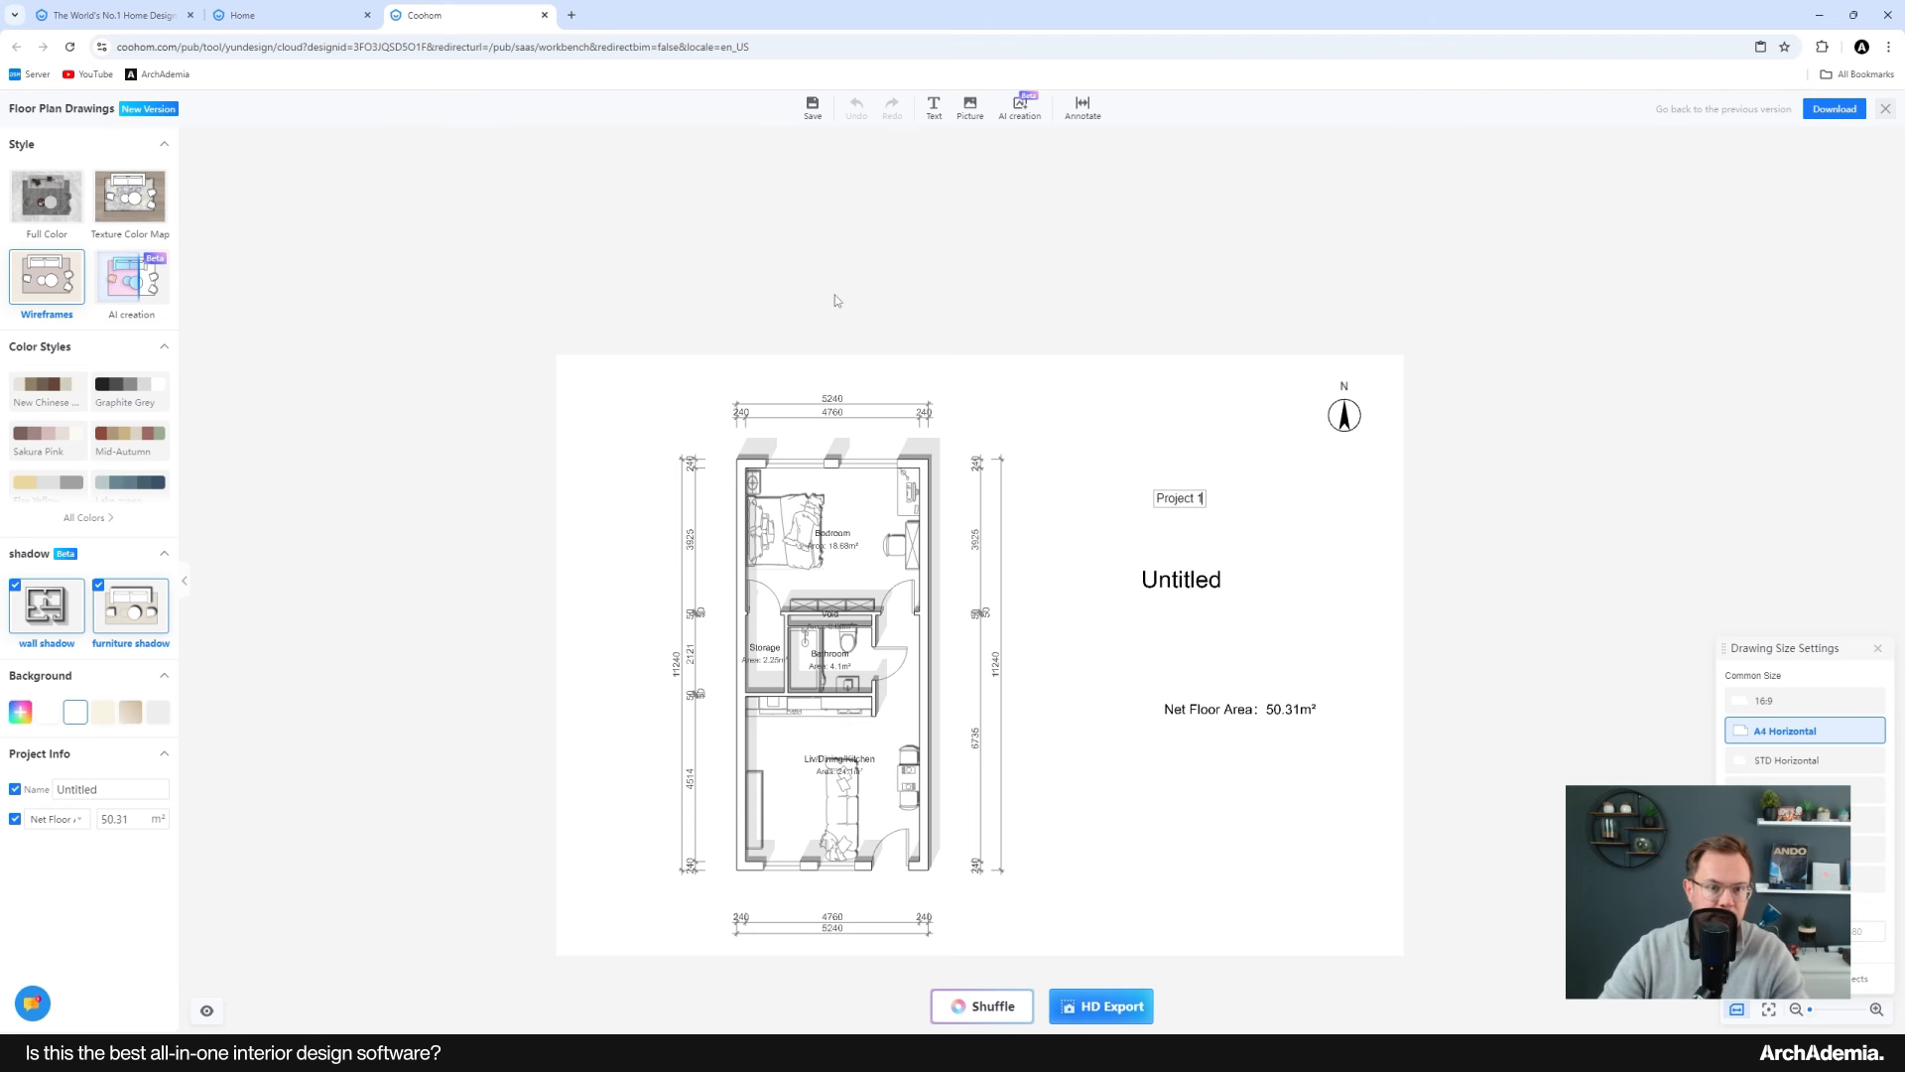
click(1191, 537)
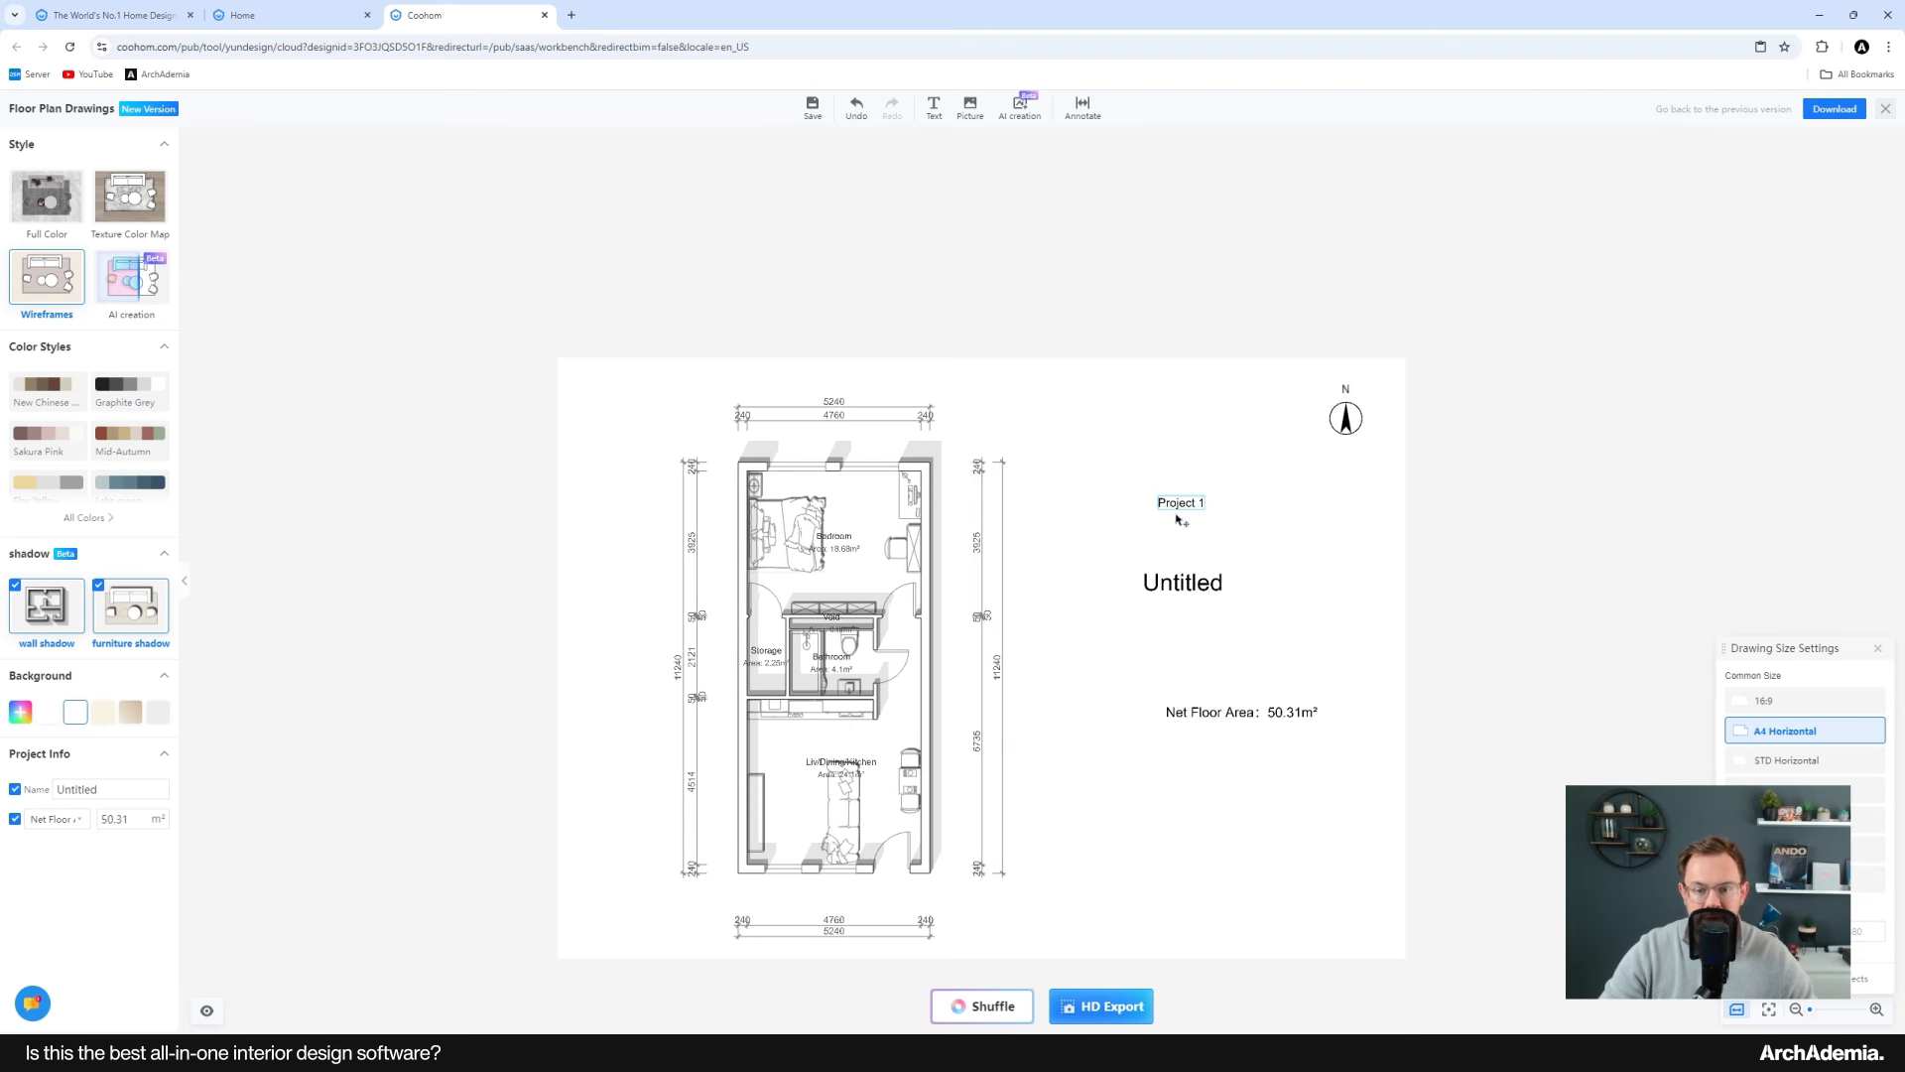
drag(1175, 513, 1112, 535)
Step: Reposition the Untitled title closer above the net floor area text
scroll(1177, 570, up, 4)
scroll(1179, 576, up, 2)
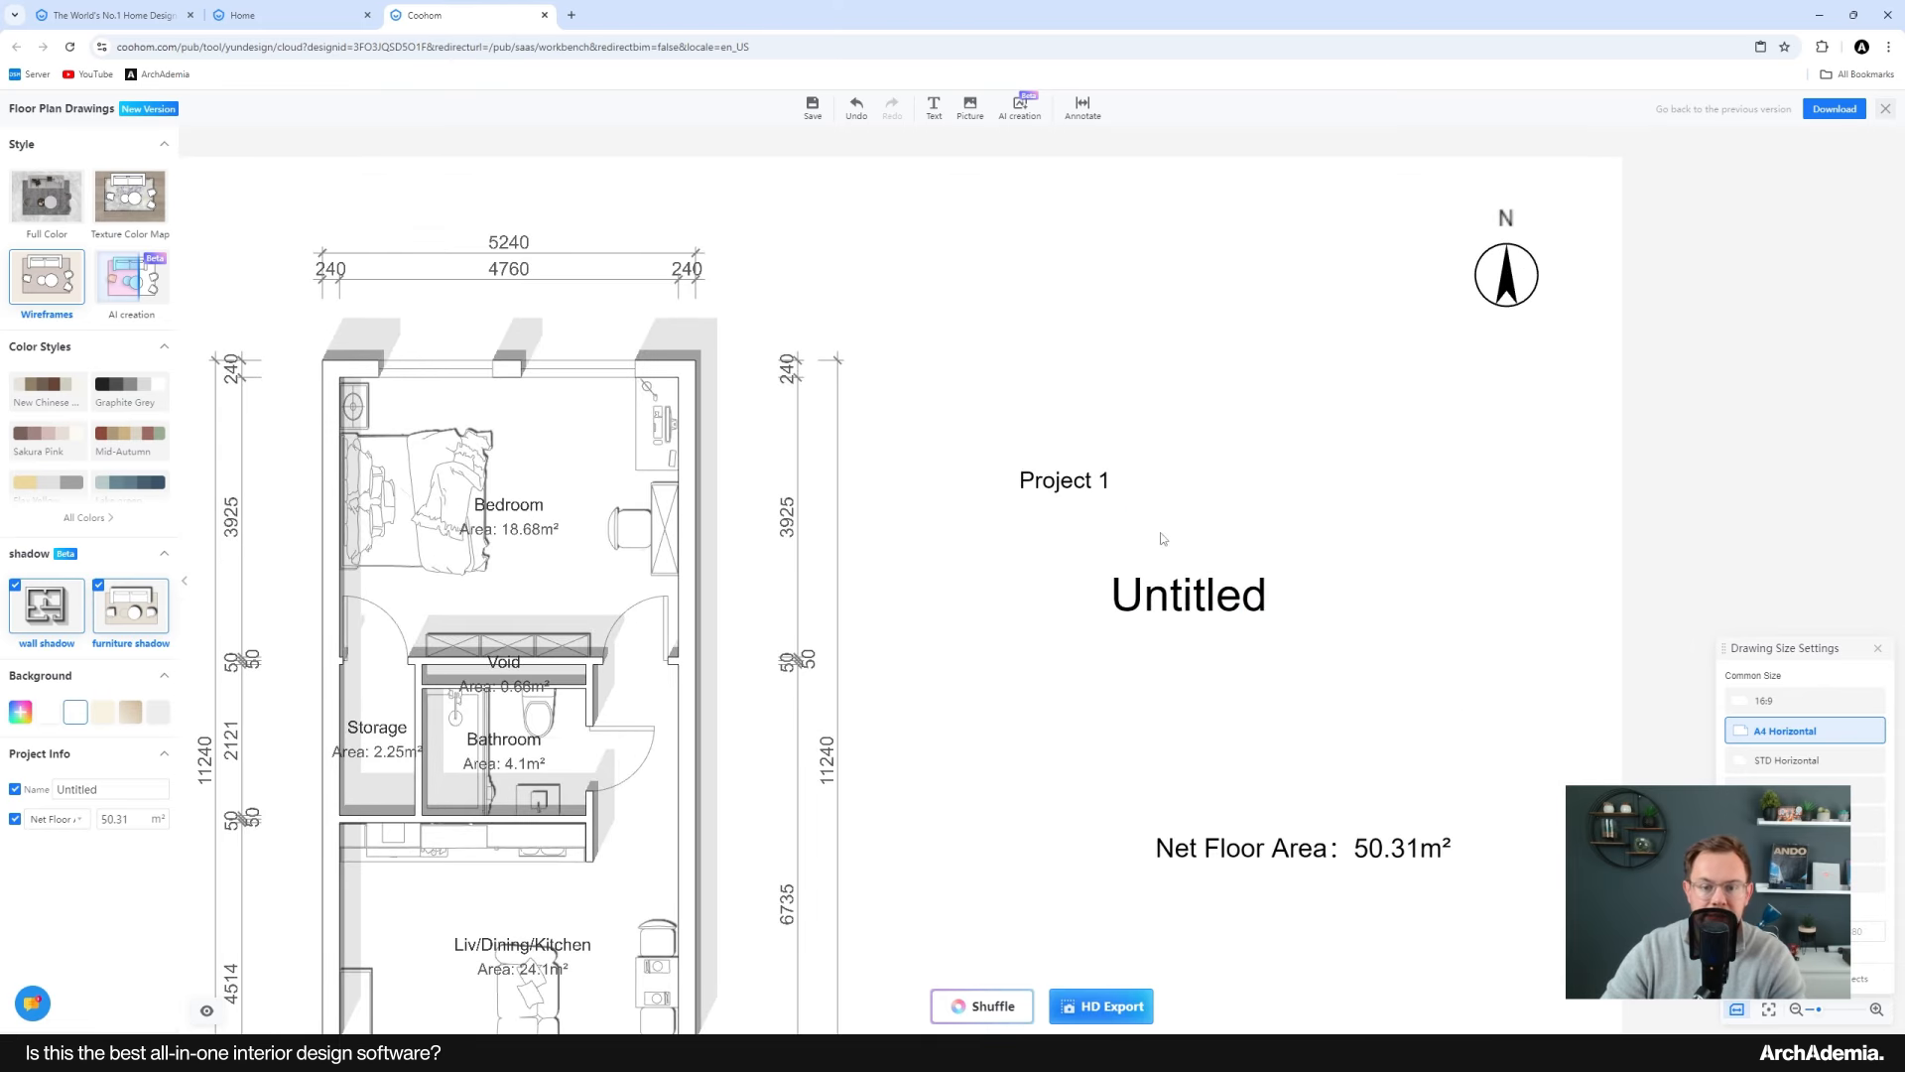
click(1064, 480)
click(1362, 429)
click(1216, 598)
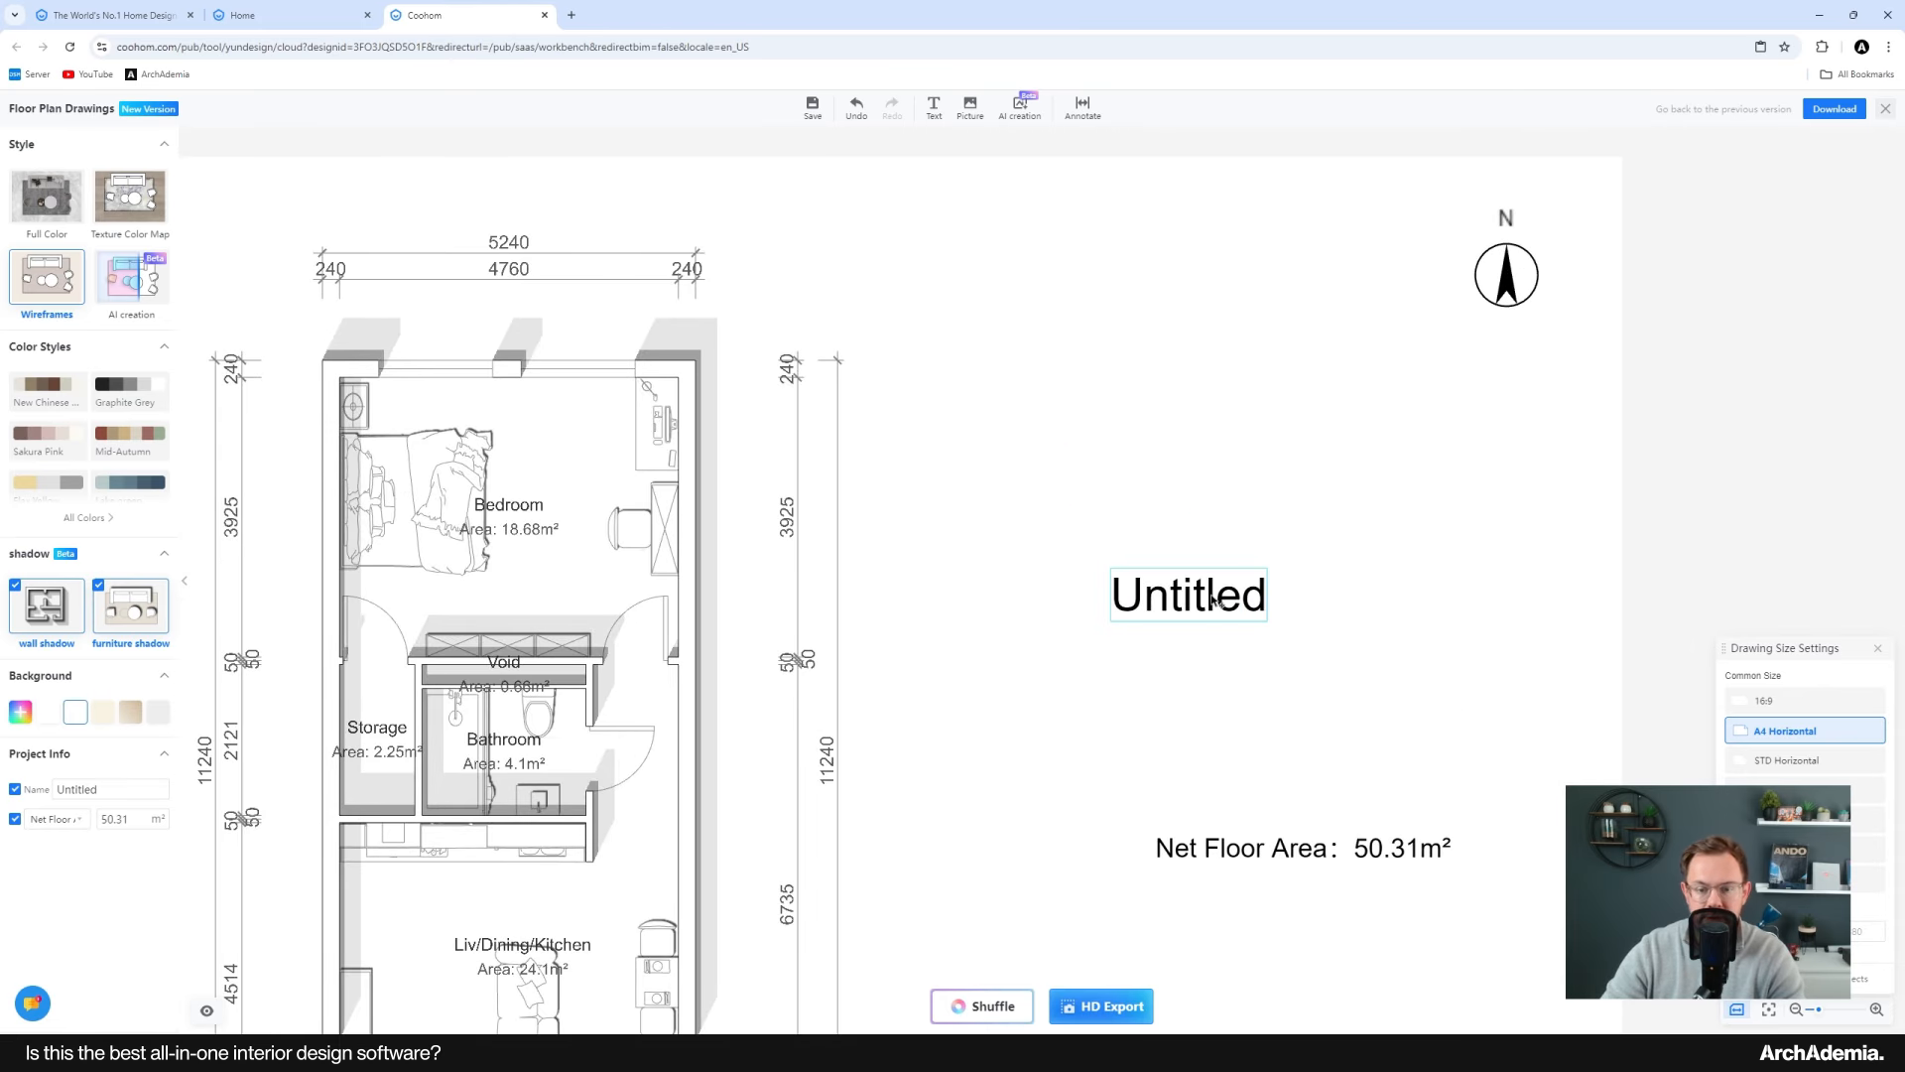
scroll(1225, 607, down, 3)
drag(1231, 617, 1202, 583)
scroll(1230, 632, down, 2)
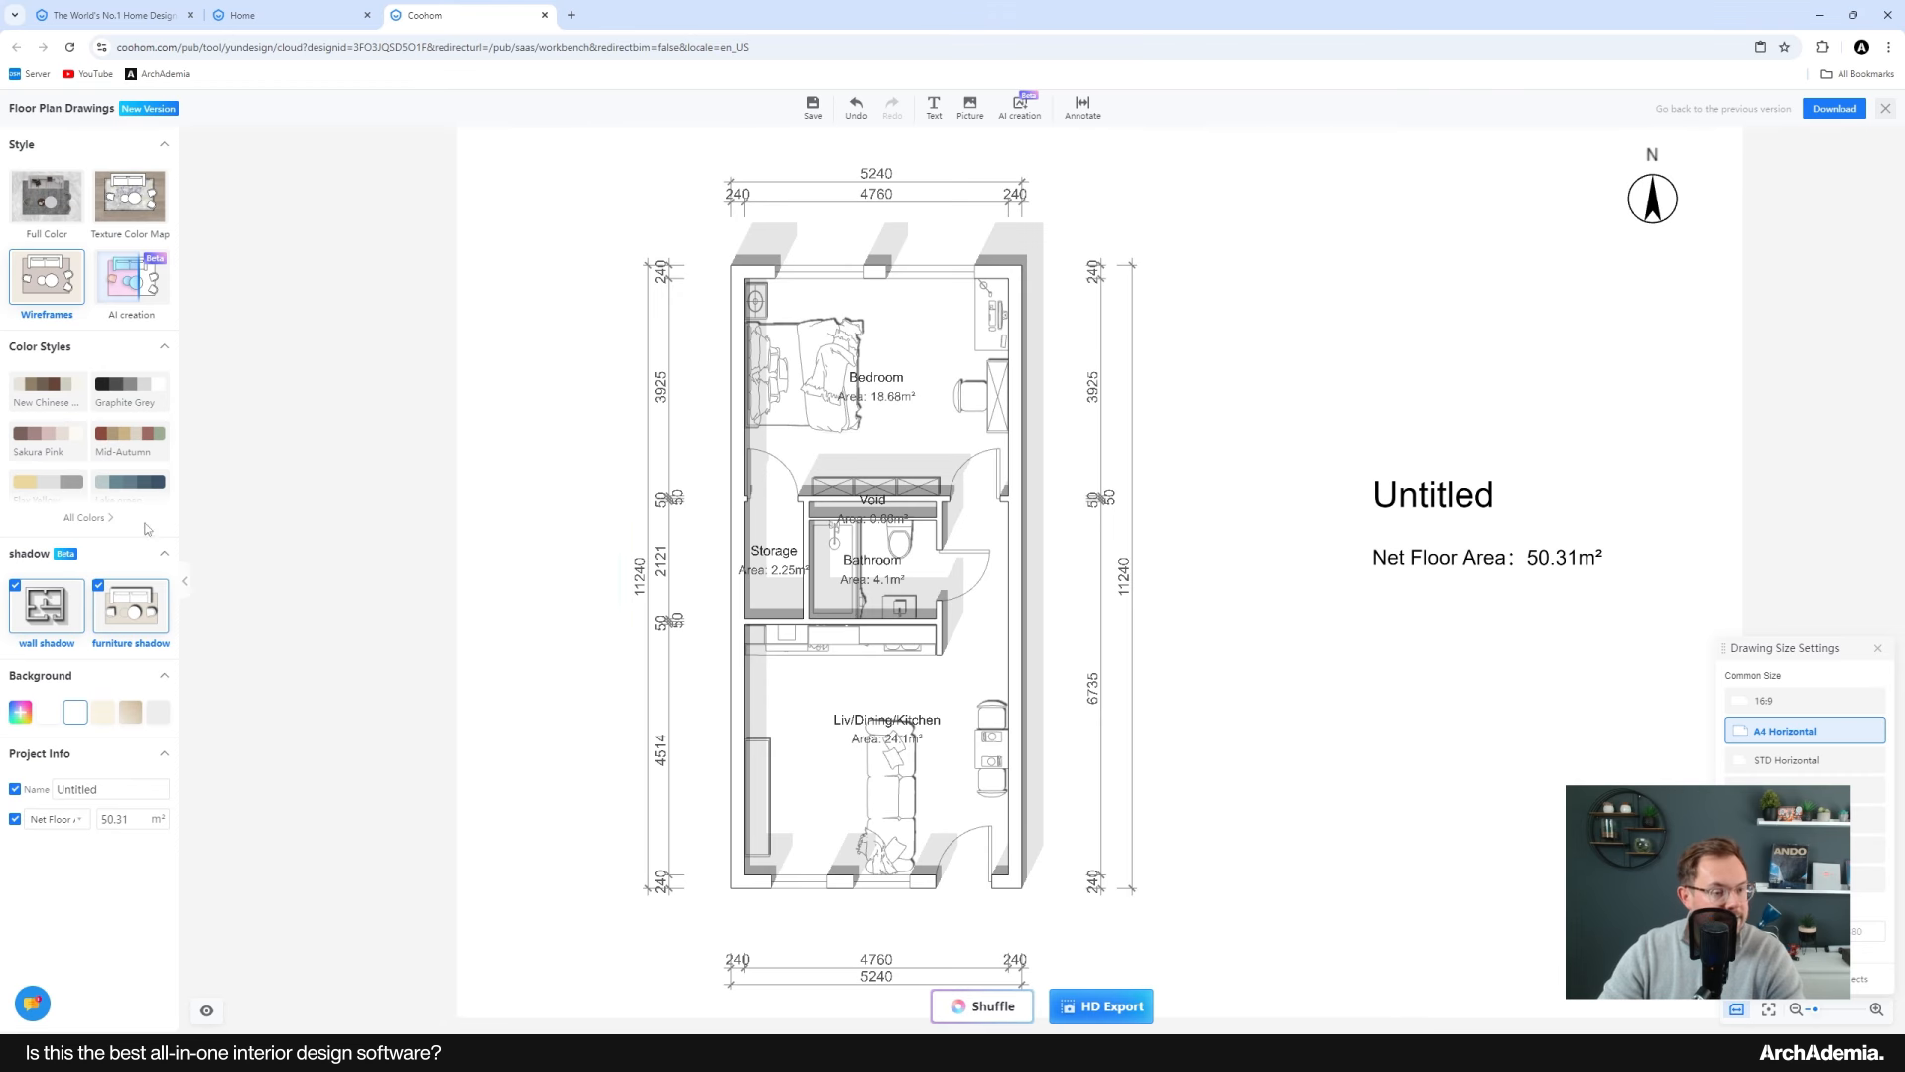
Step: Preview the Full Color and Texture Color Map styles, returning to Wireframes
click(39, 203)
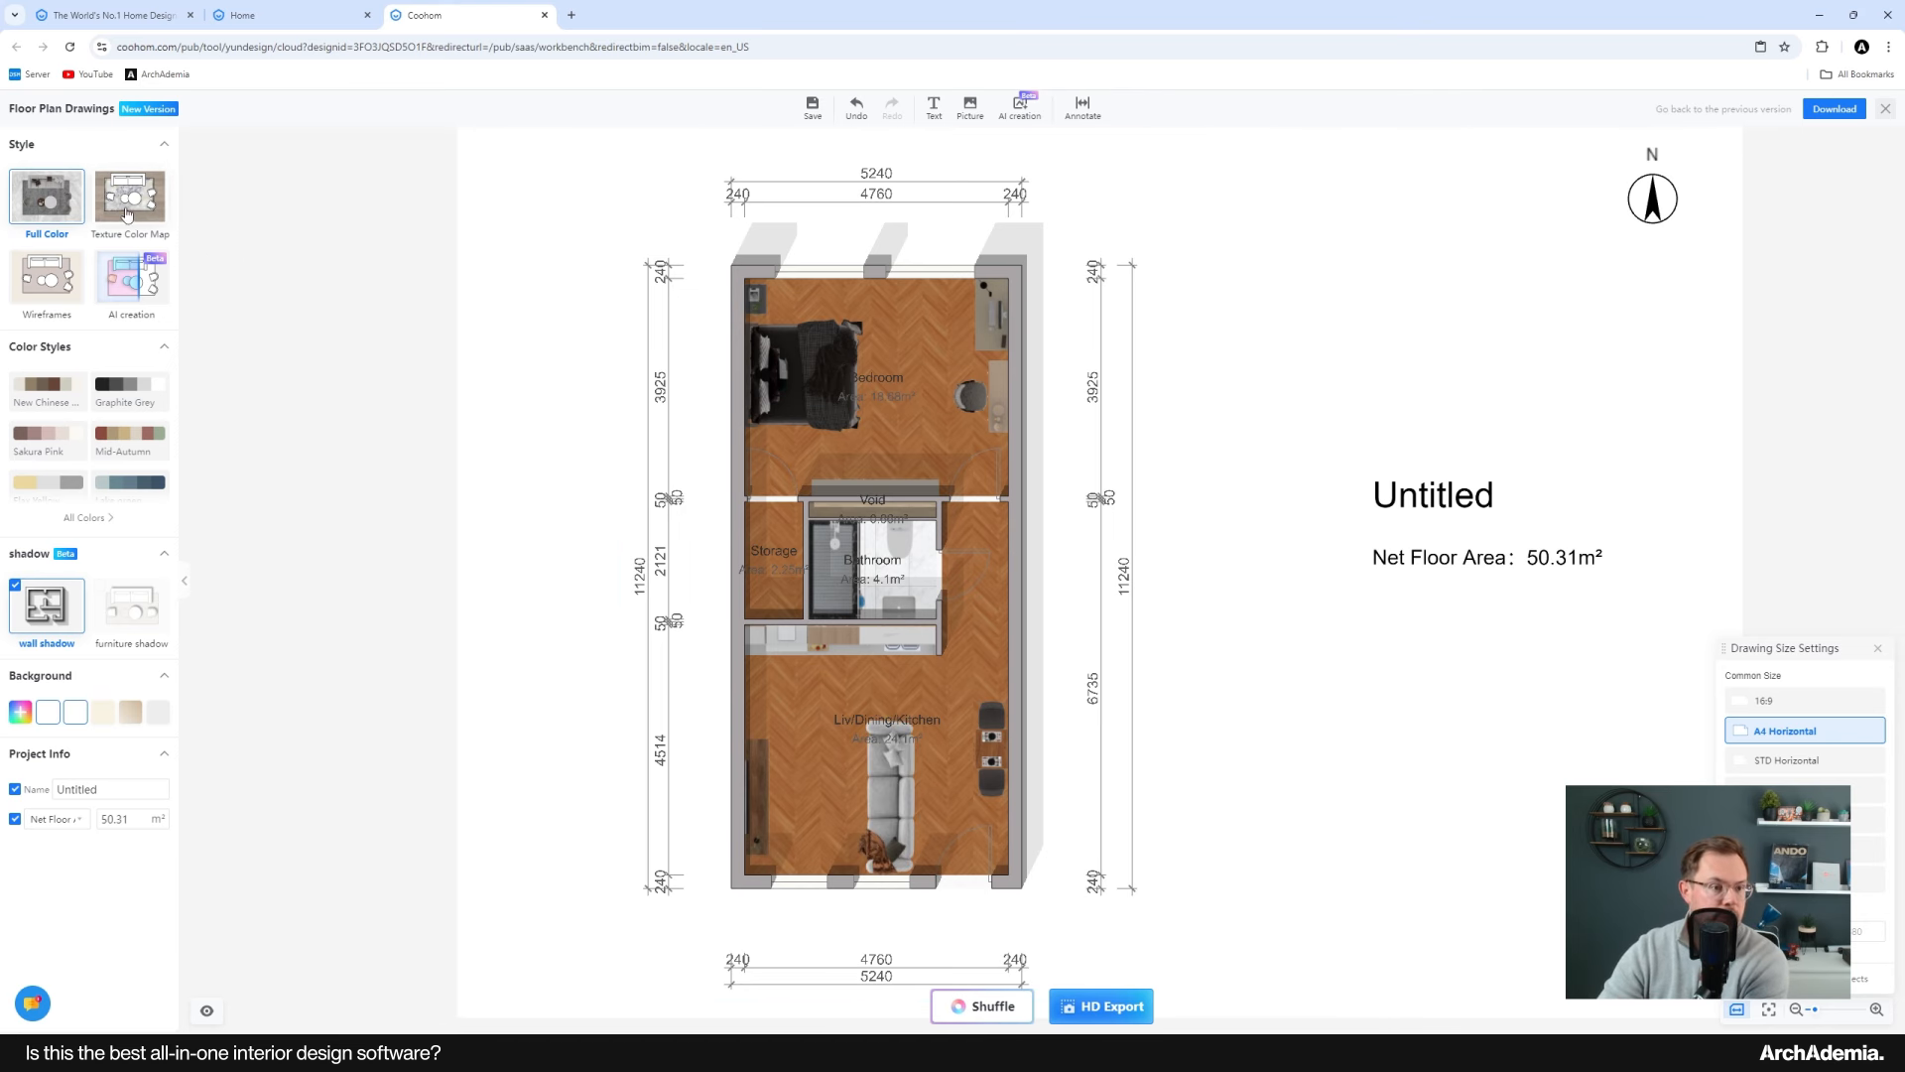
click(127, 216)
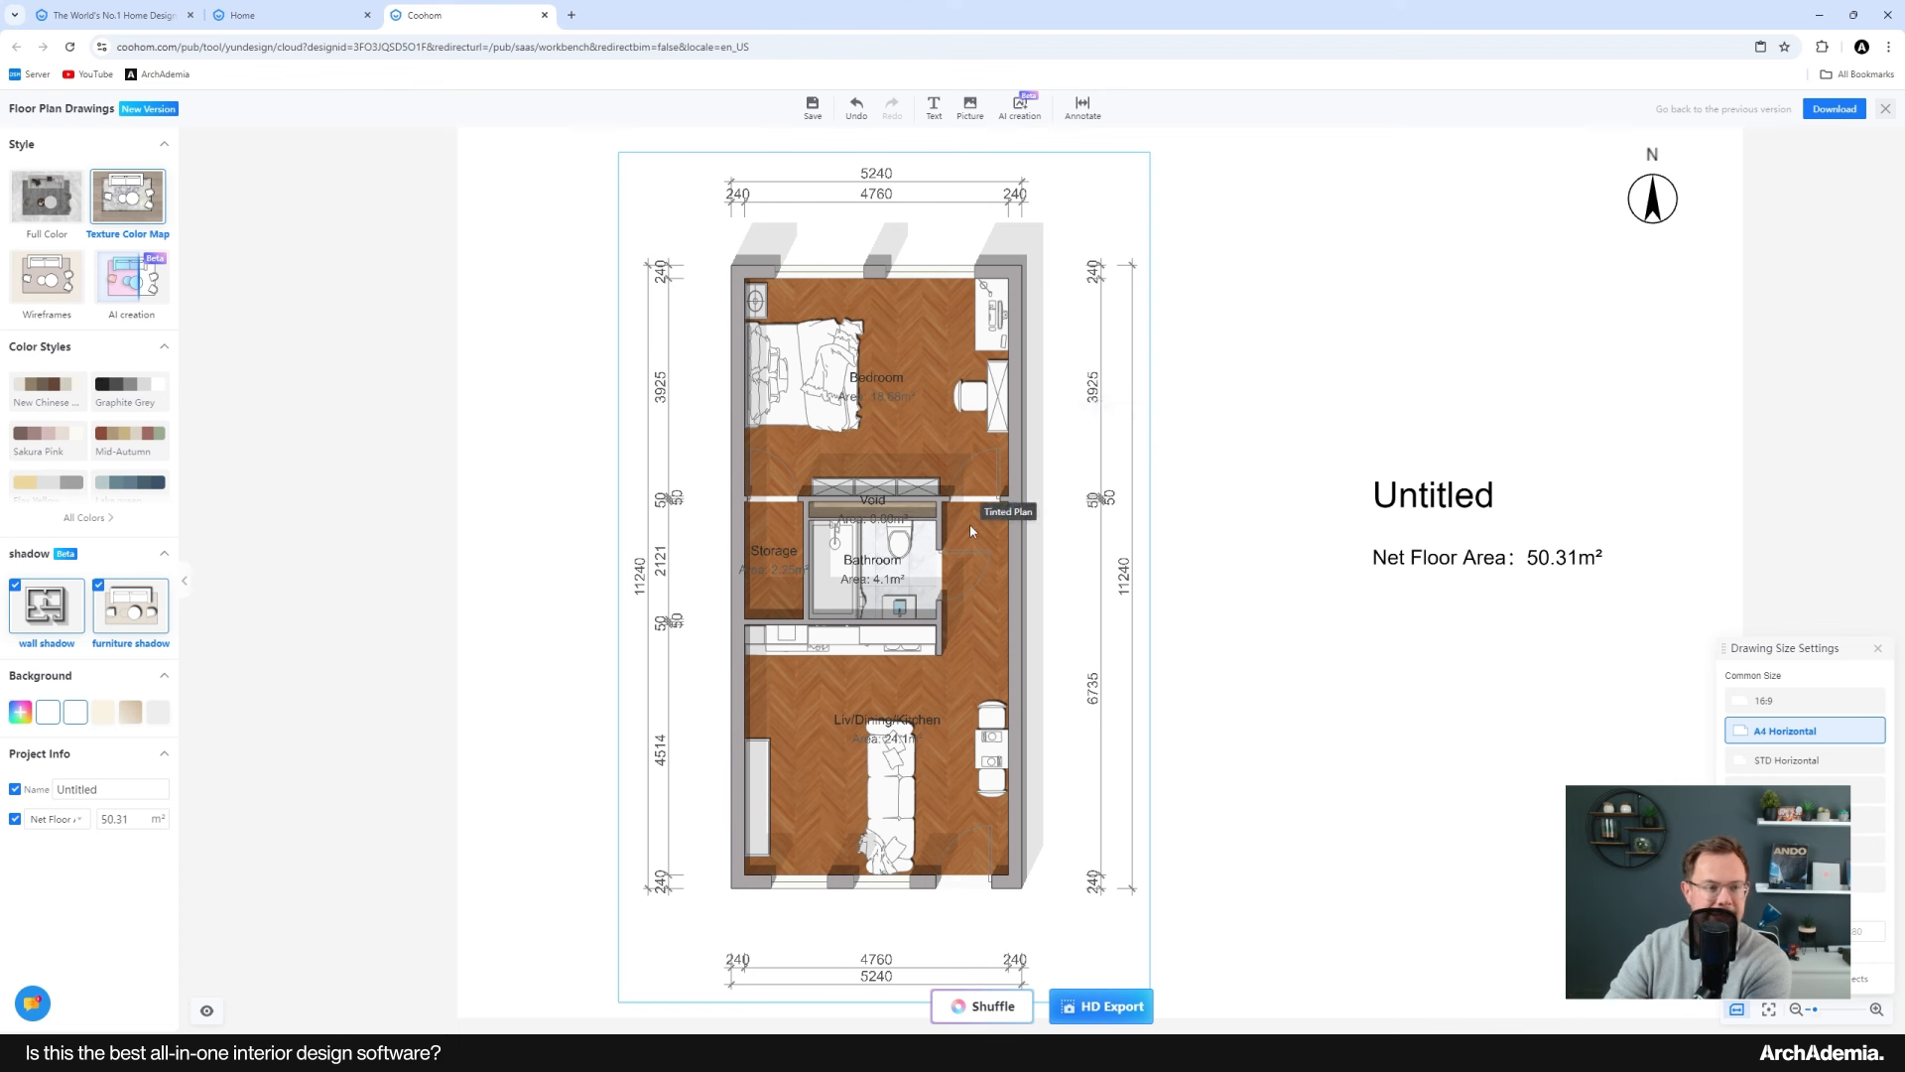
click(57, 288)
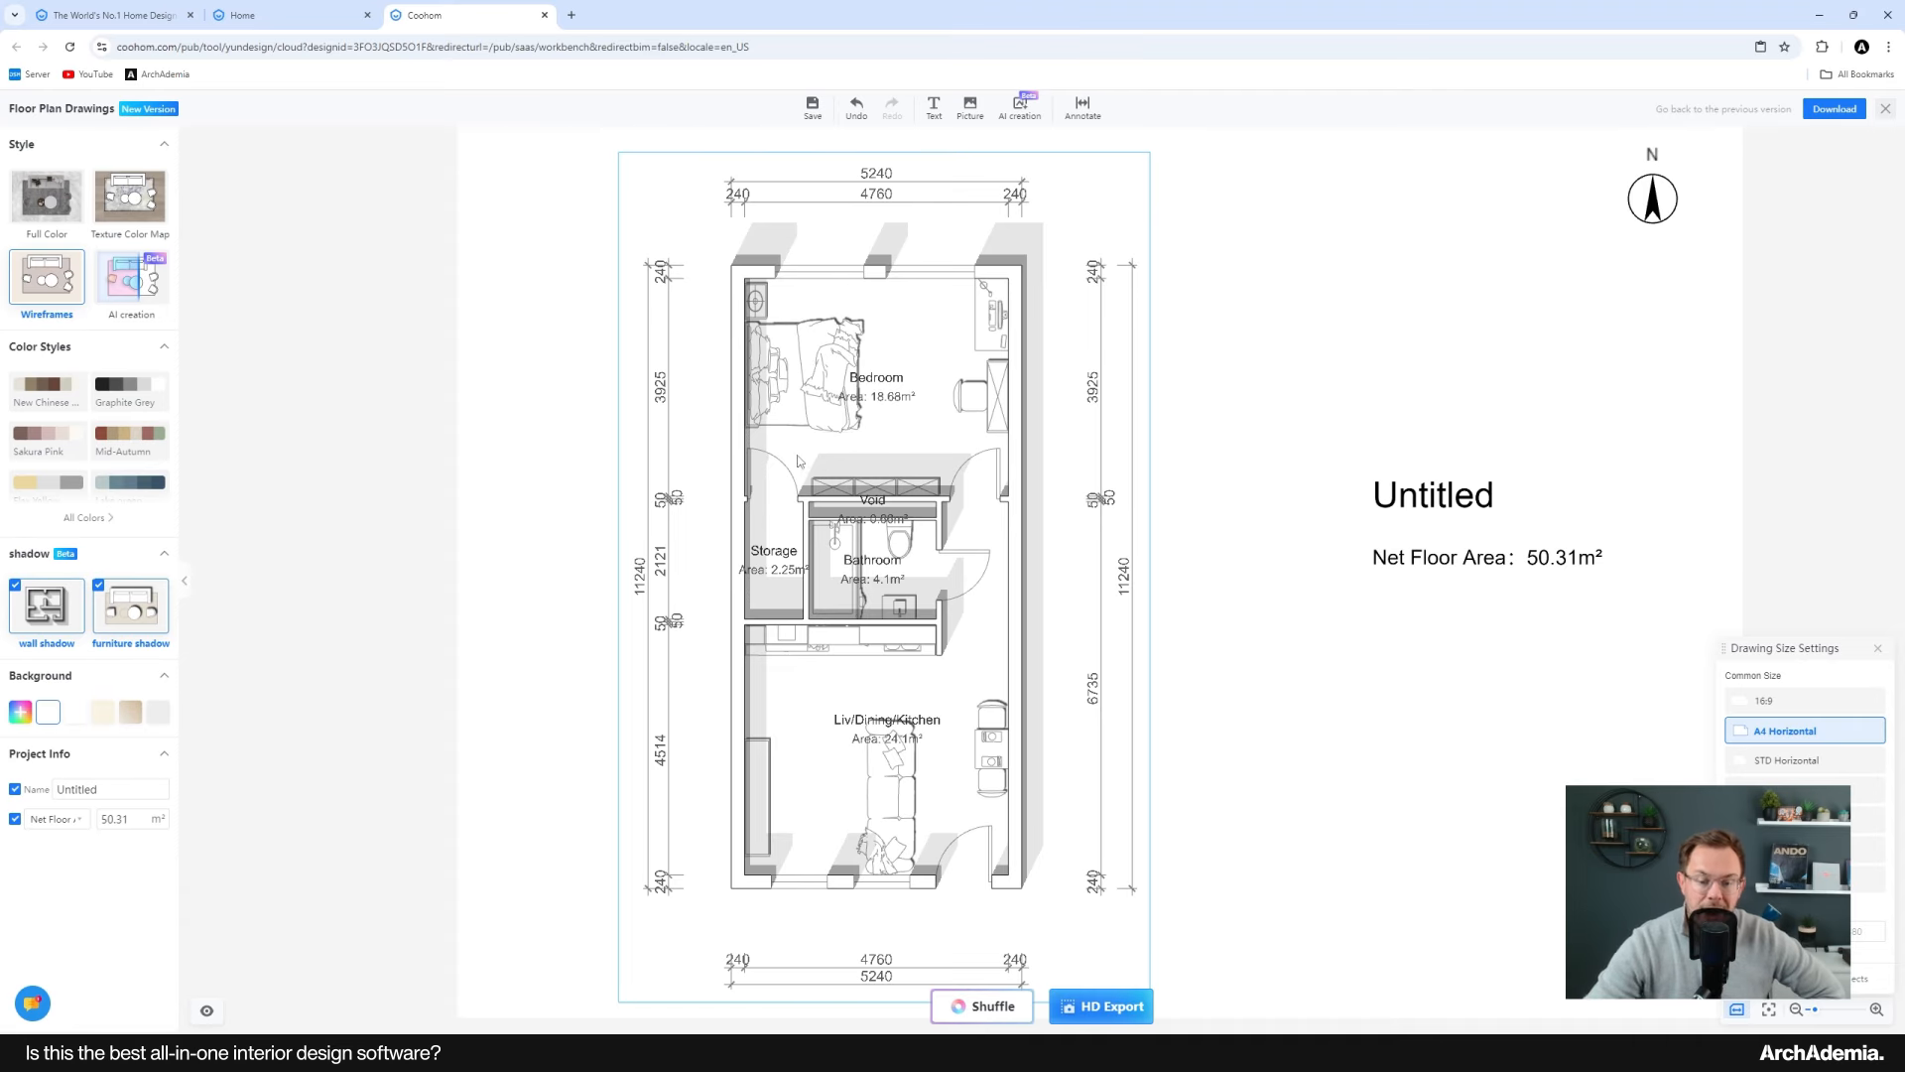
Step: Toggle the wall and furniture shadows off and back on to compare the plan's appearance
scroll(845, 473, down, 2)
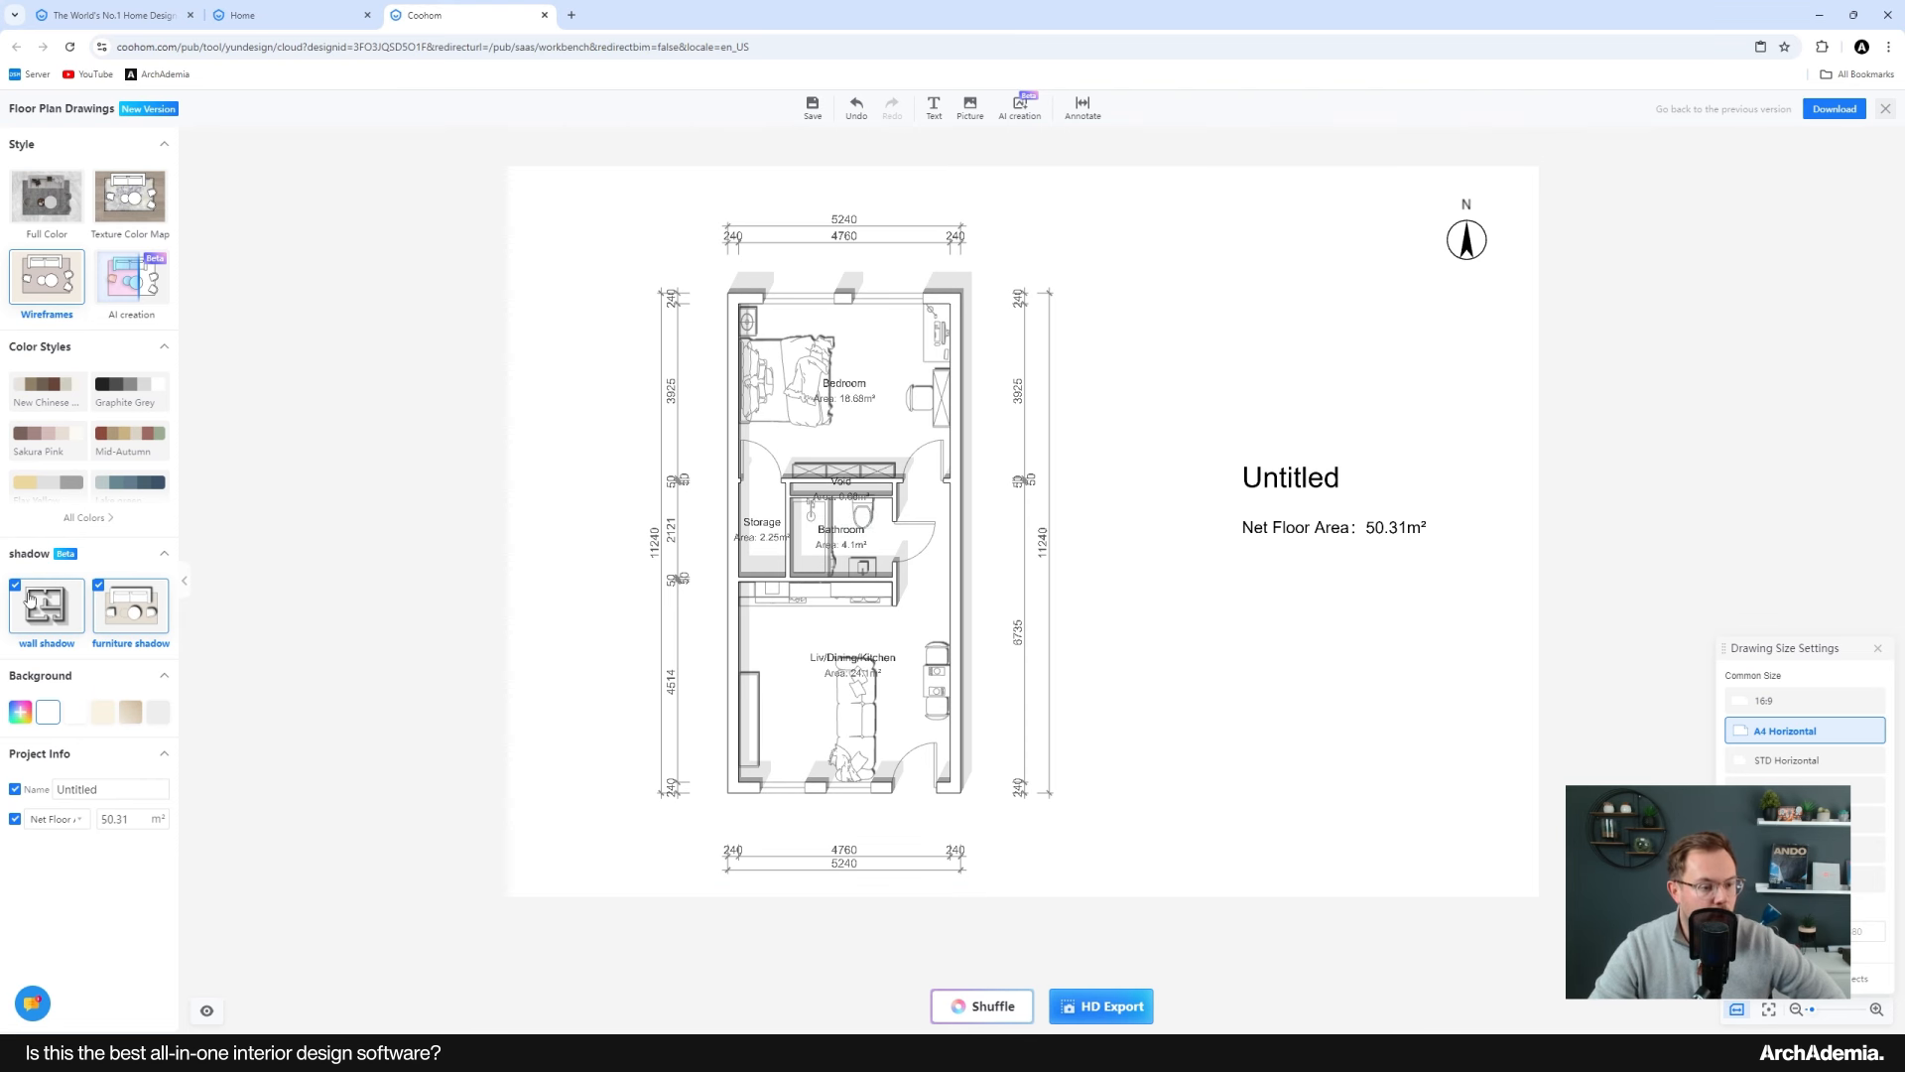
click(100, 591)
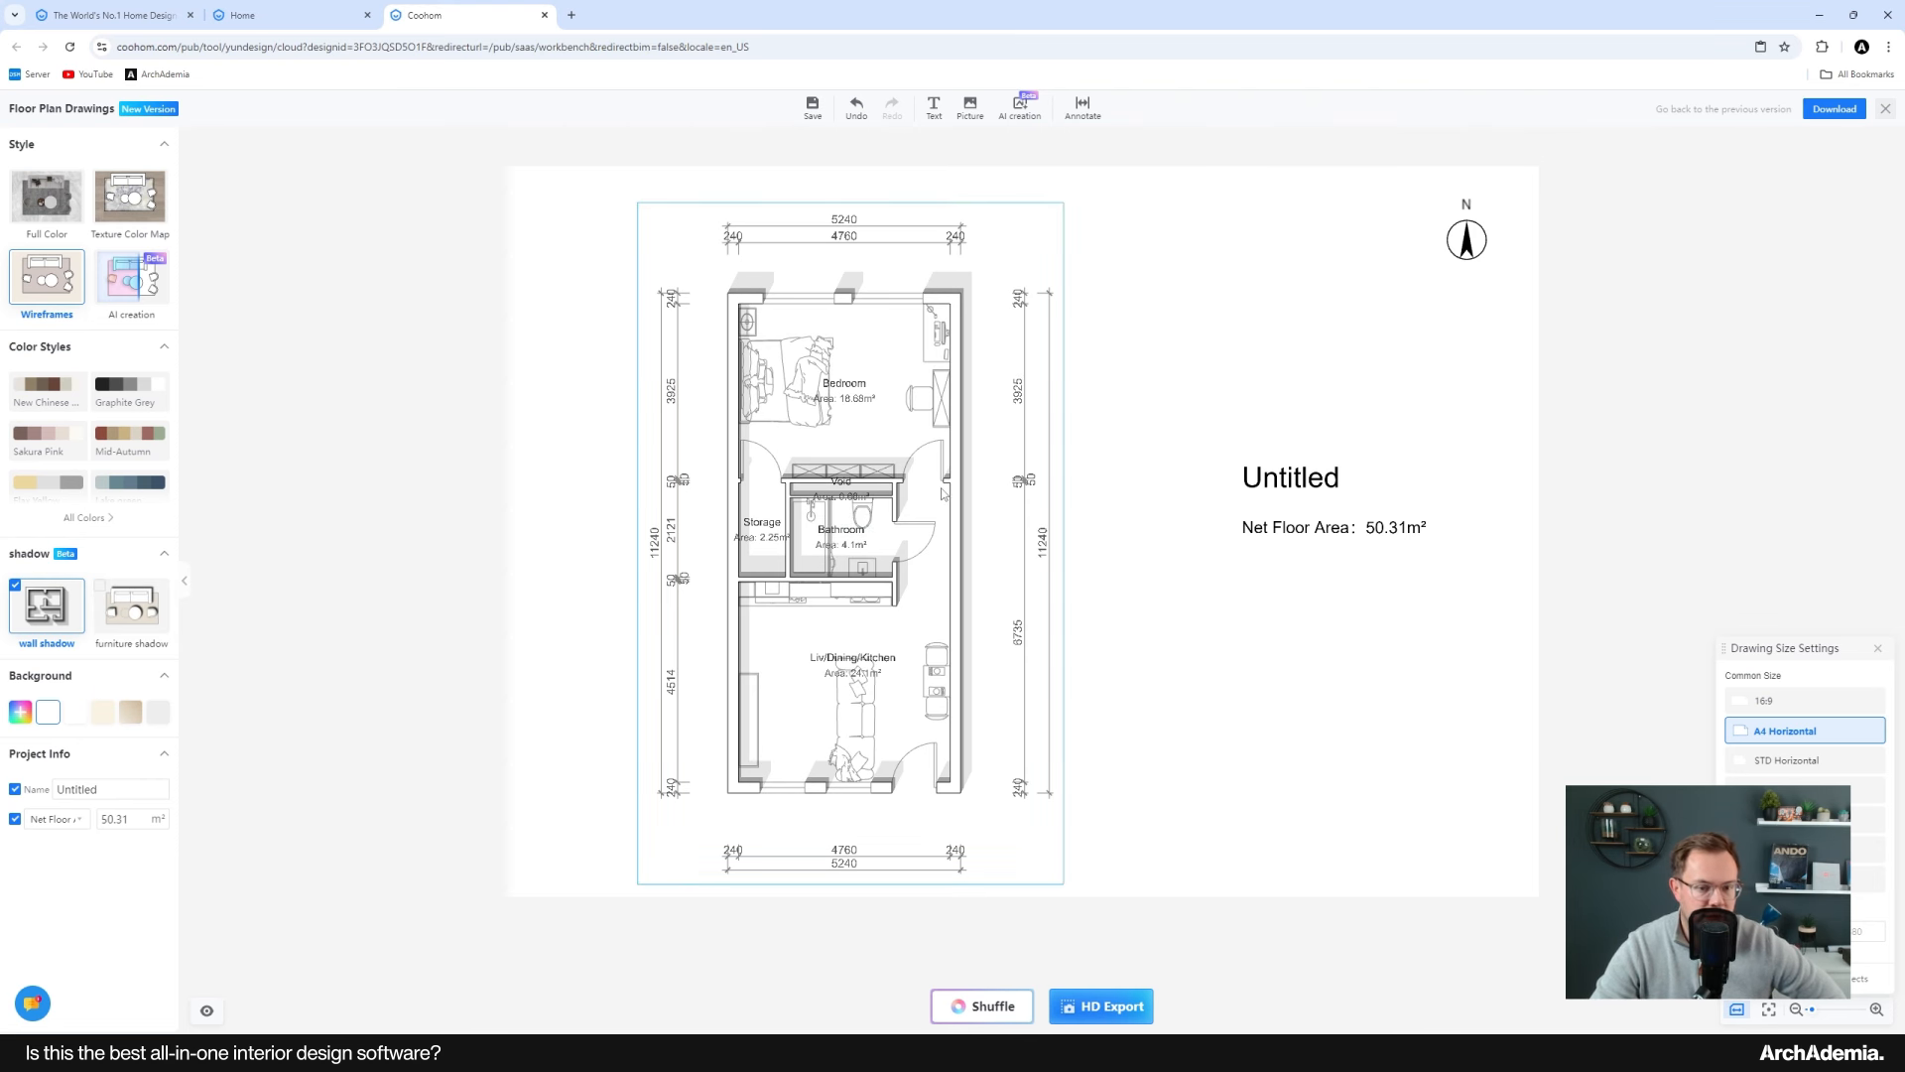
scroll(940, 501, up, 3)
scroll(940, 501, down, 1)
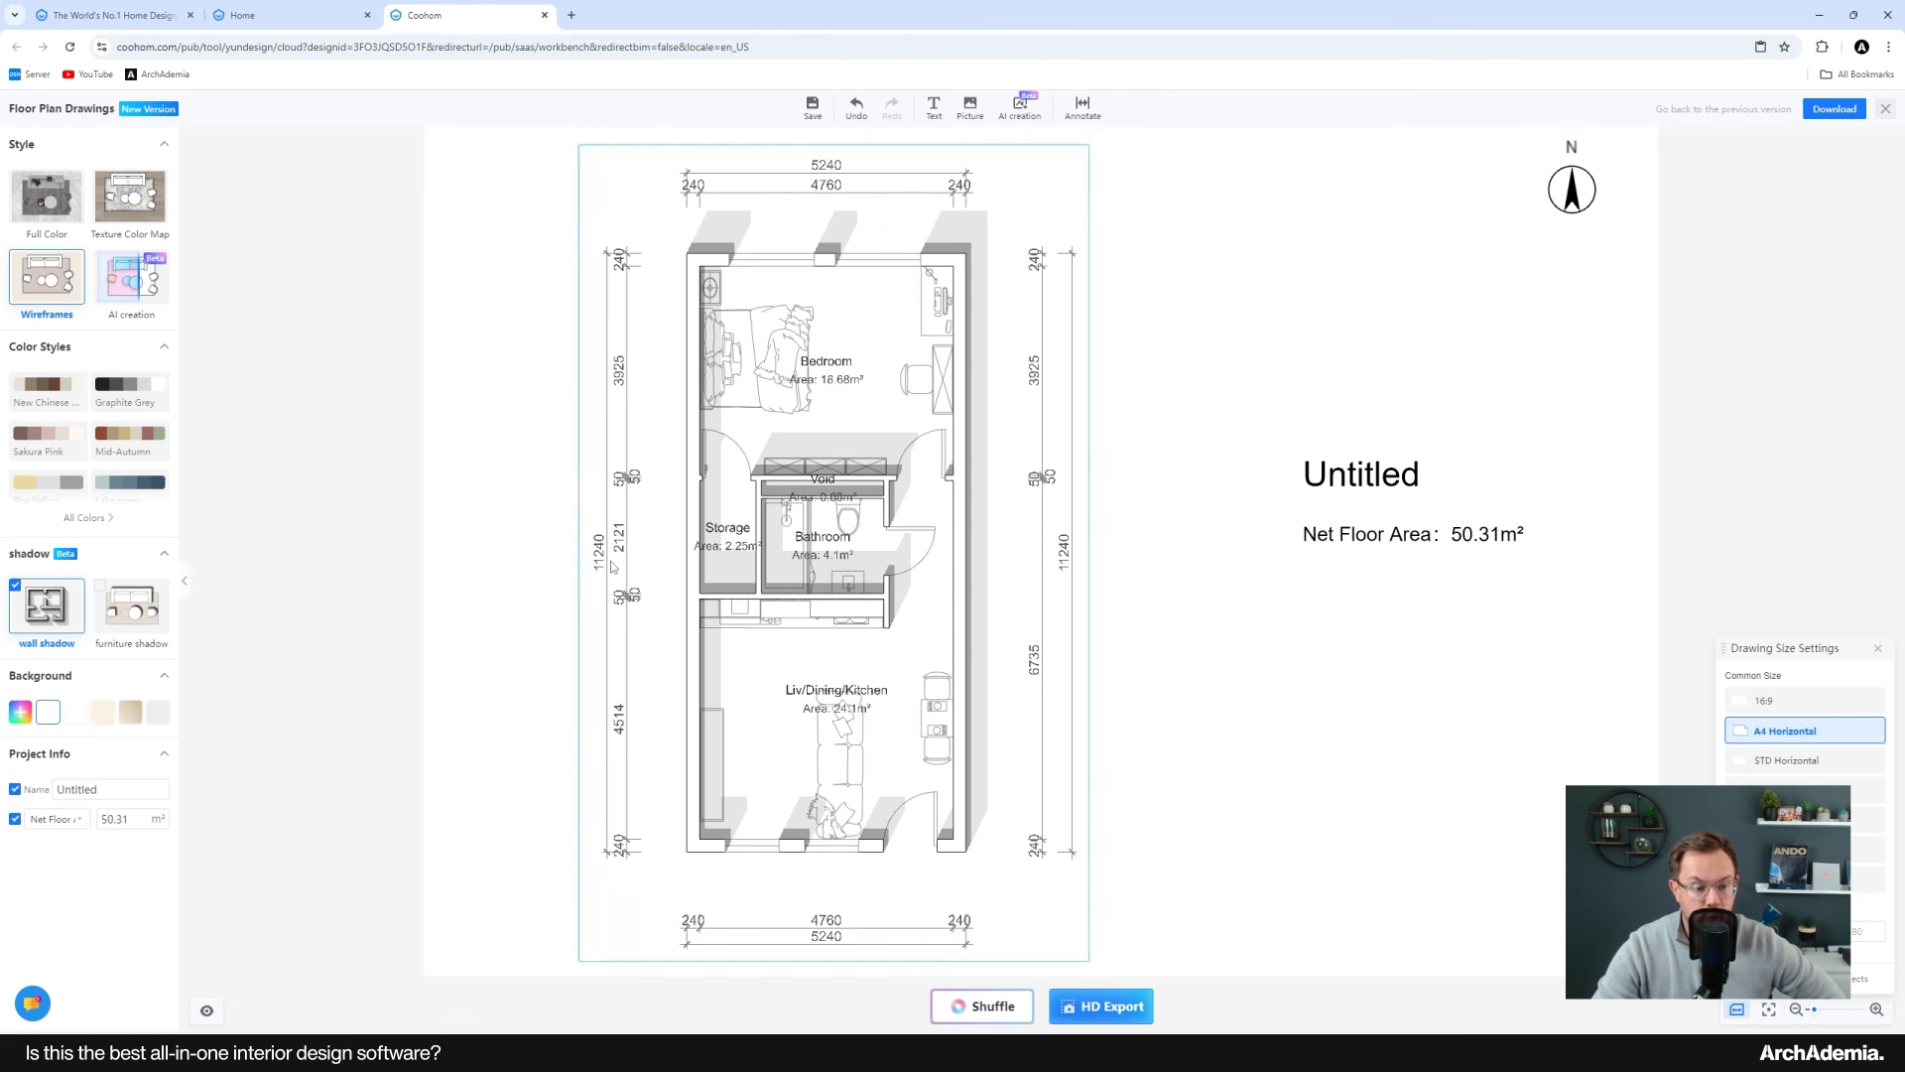
click(15, 586)
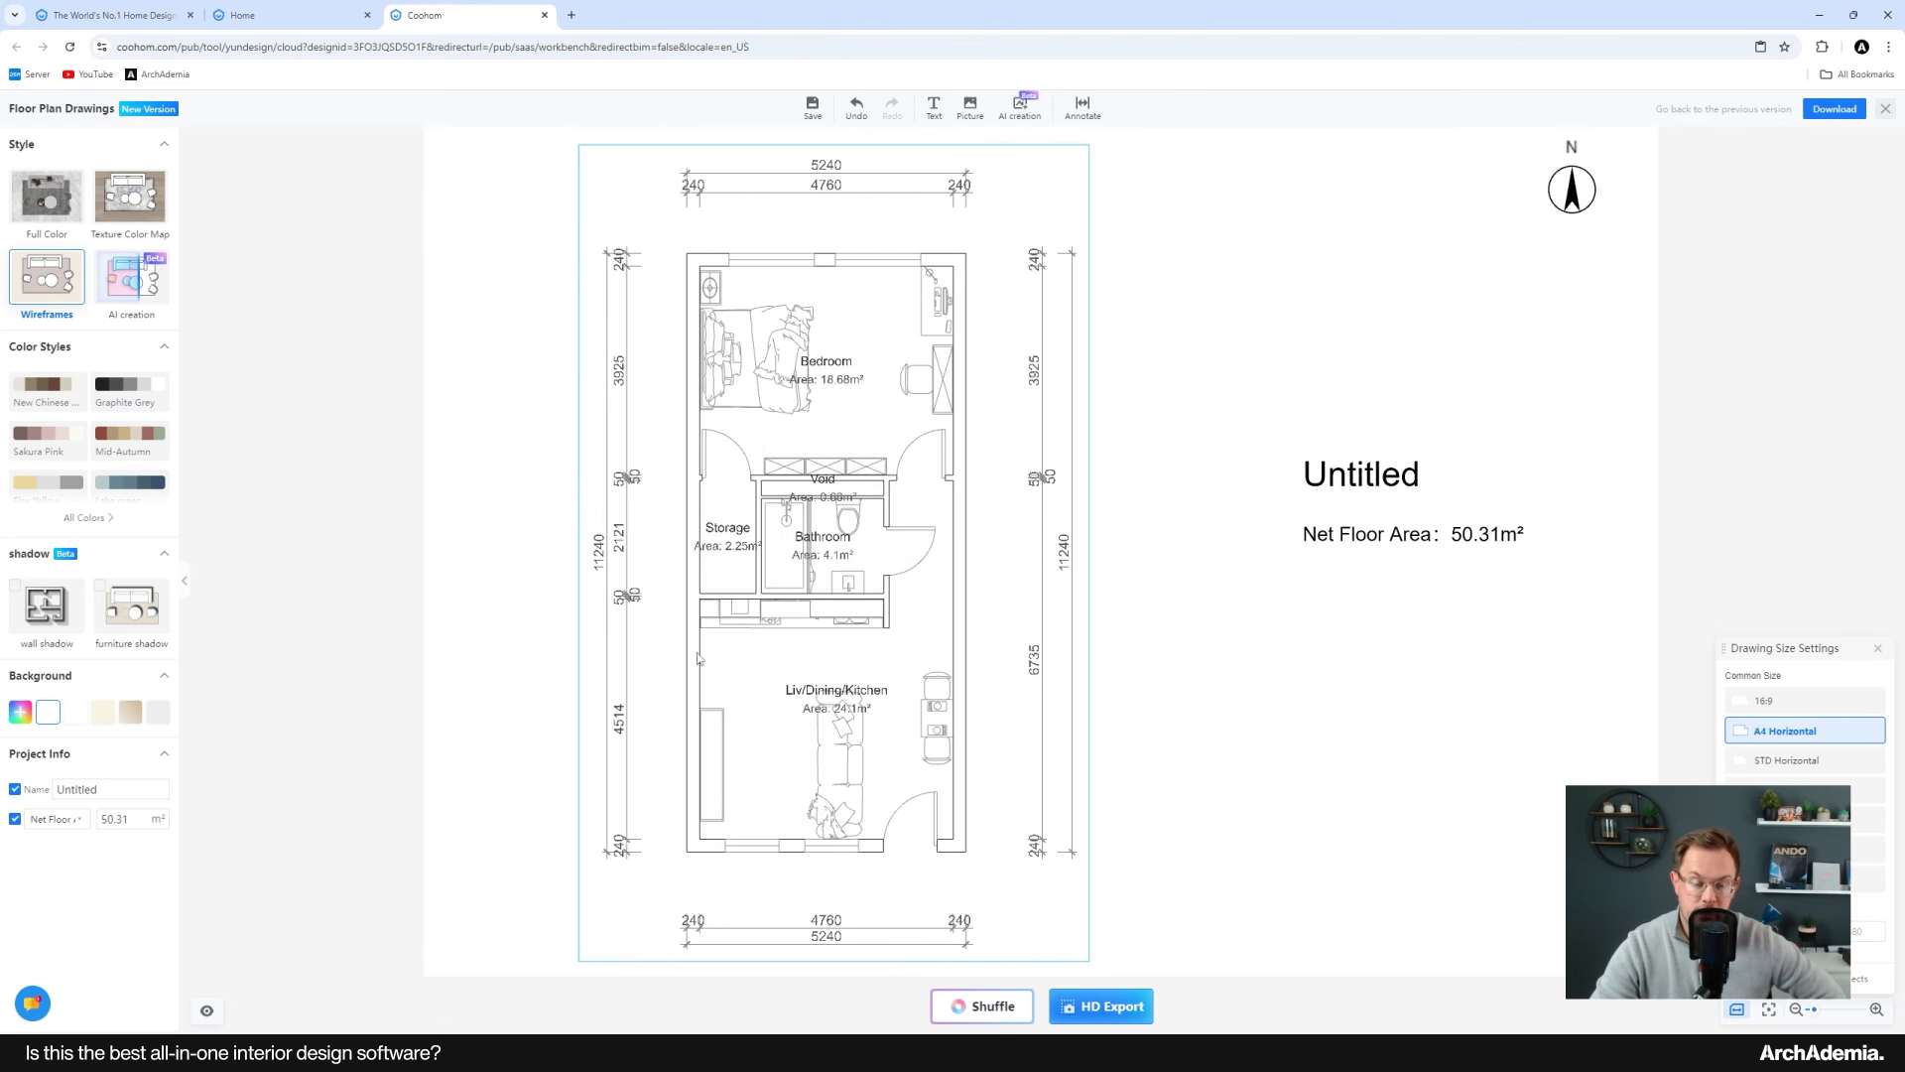
click(113, 602)
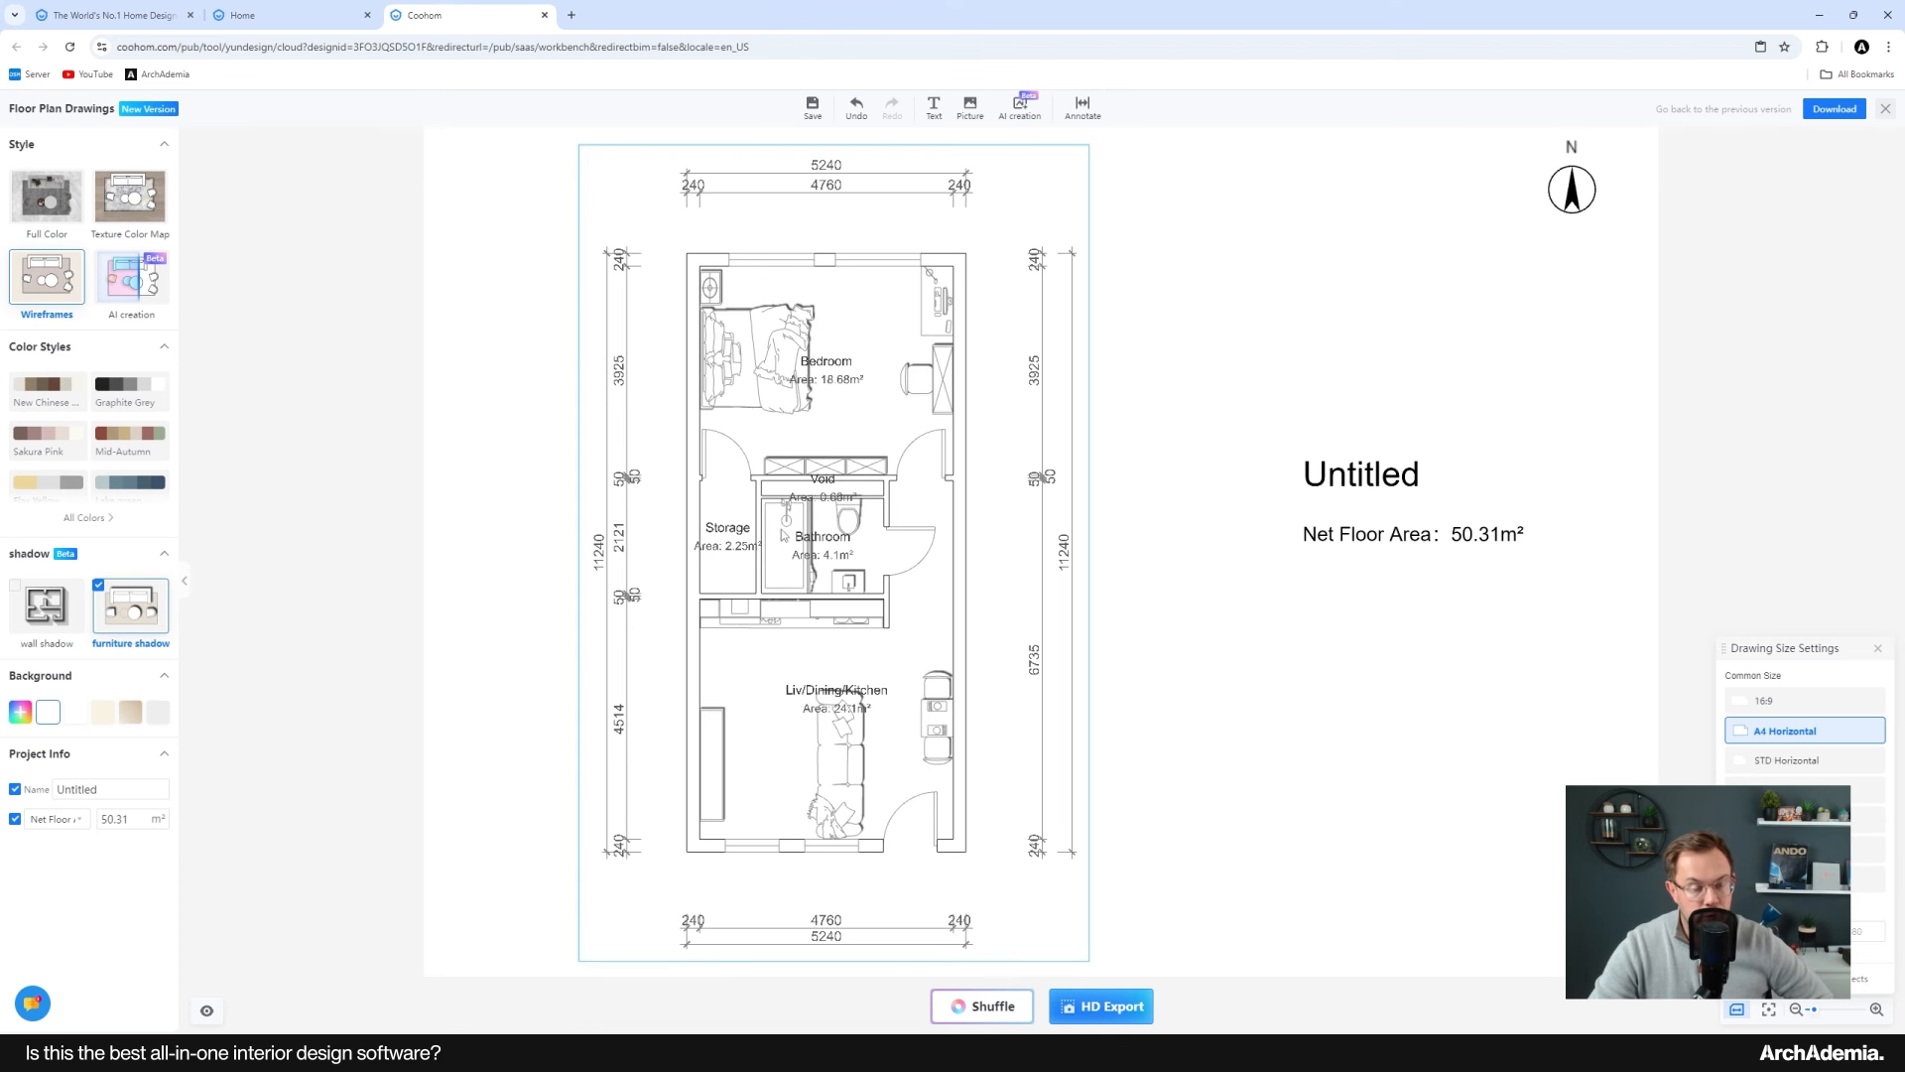
click(16, 592)
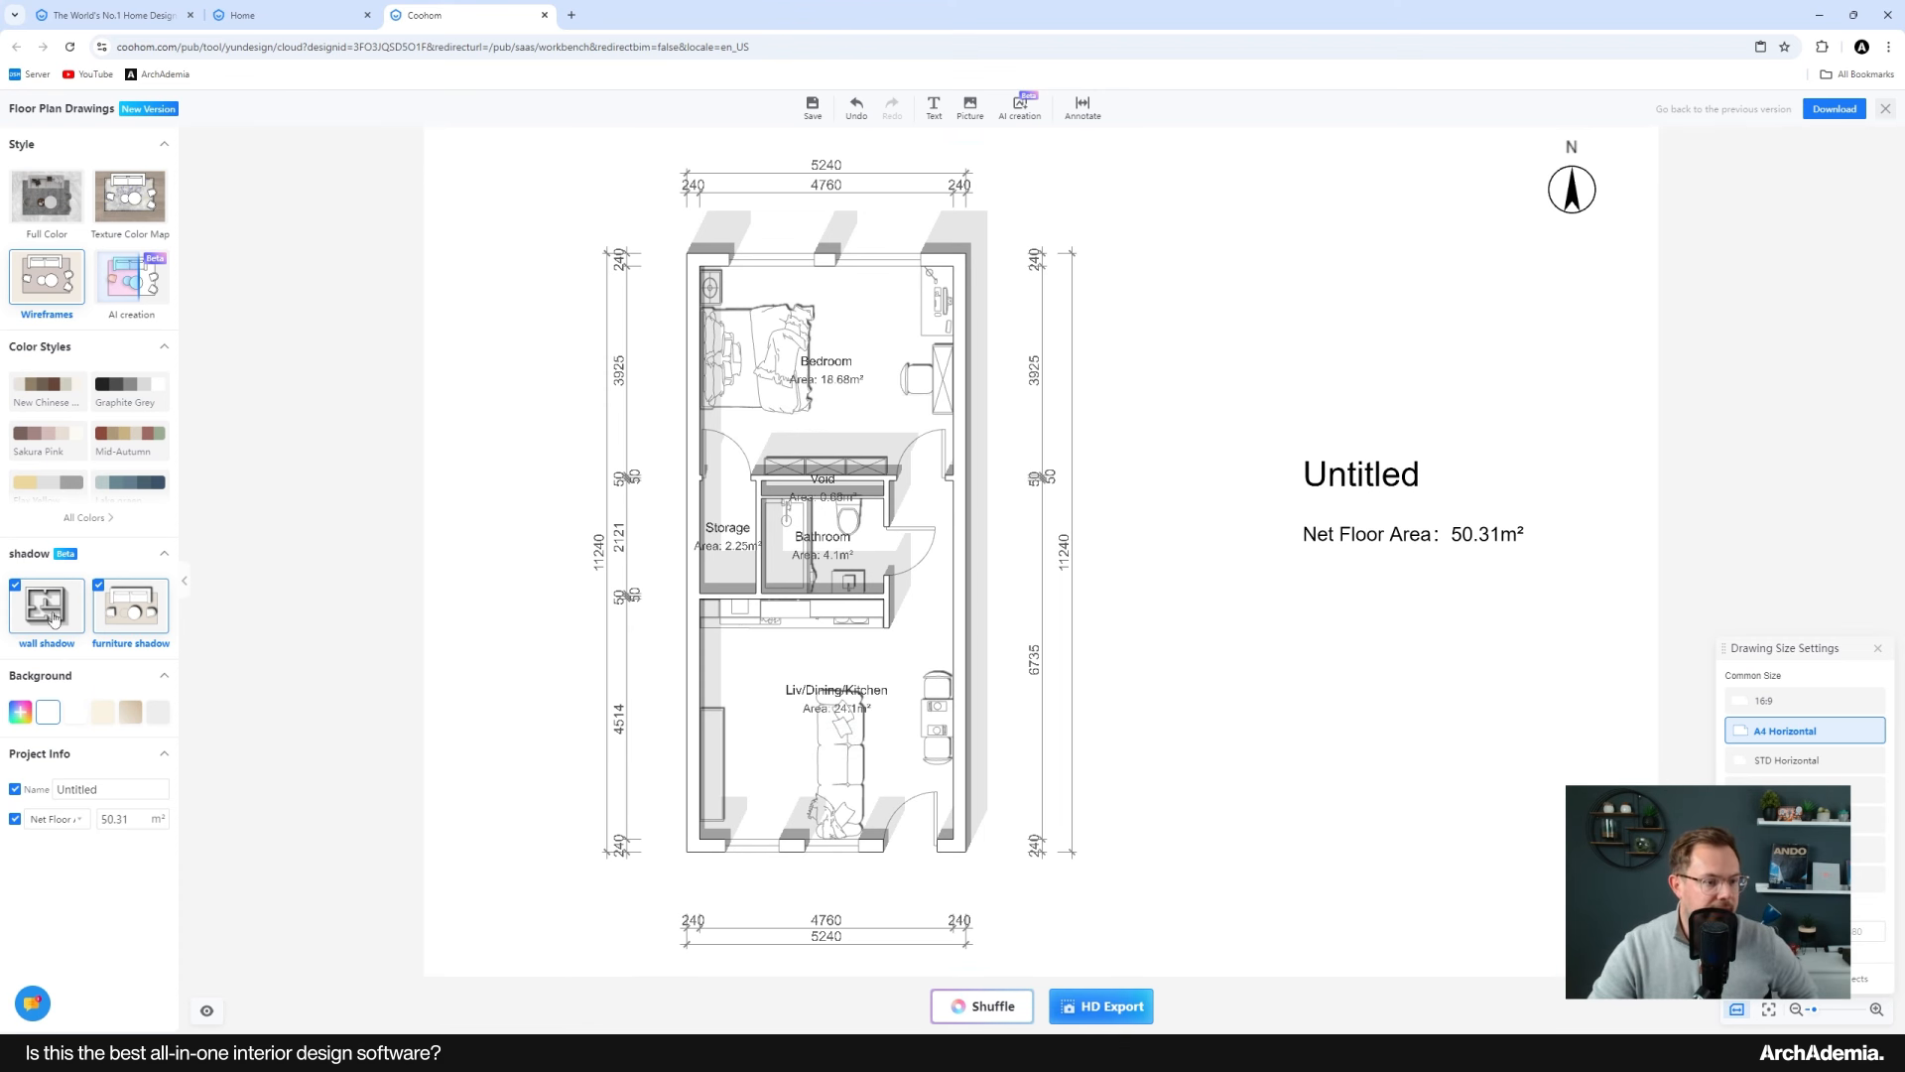
Step: Rename the project to Baltic Apartments and move the net floor area text up beneath the title
mouse_move(116, 436)
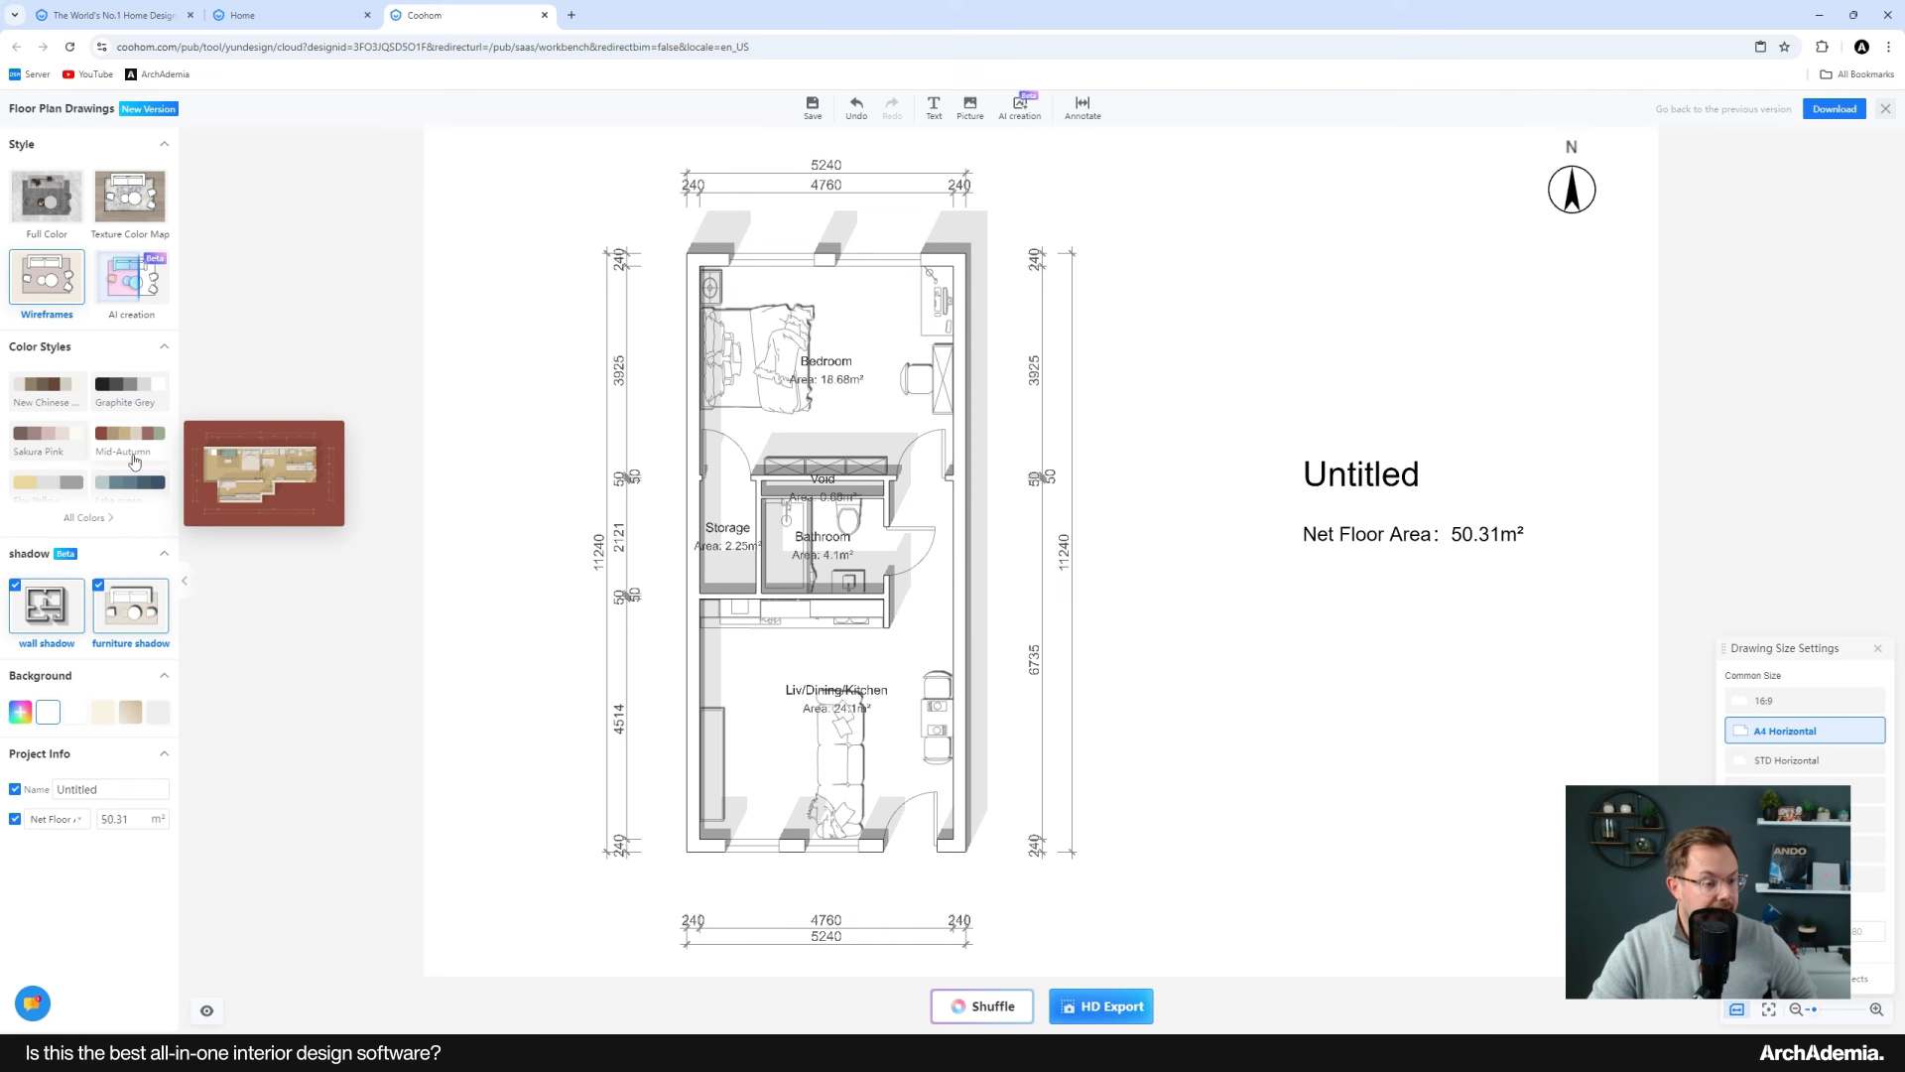
click(108, 788)
drag(109, 788, 46, 795)
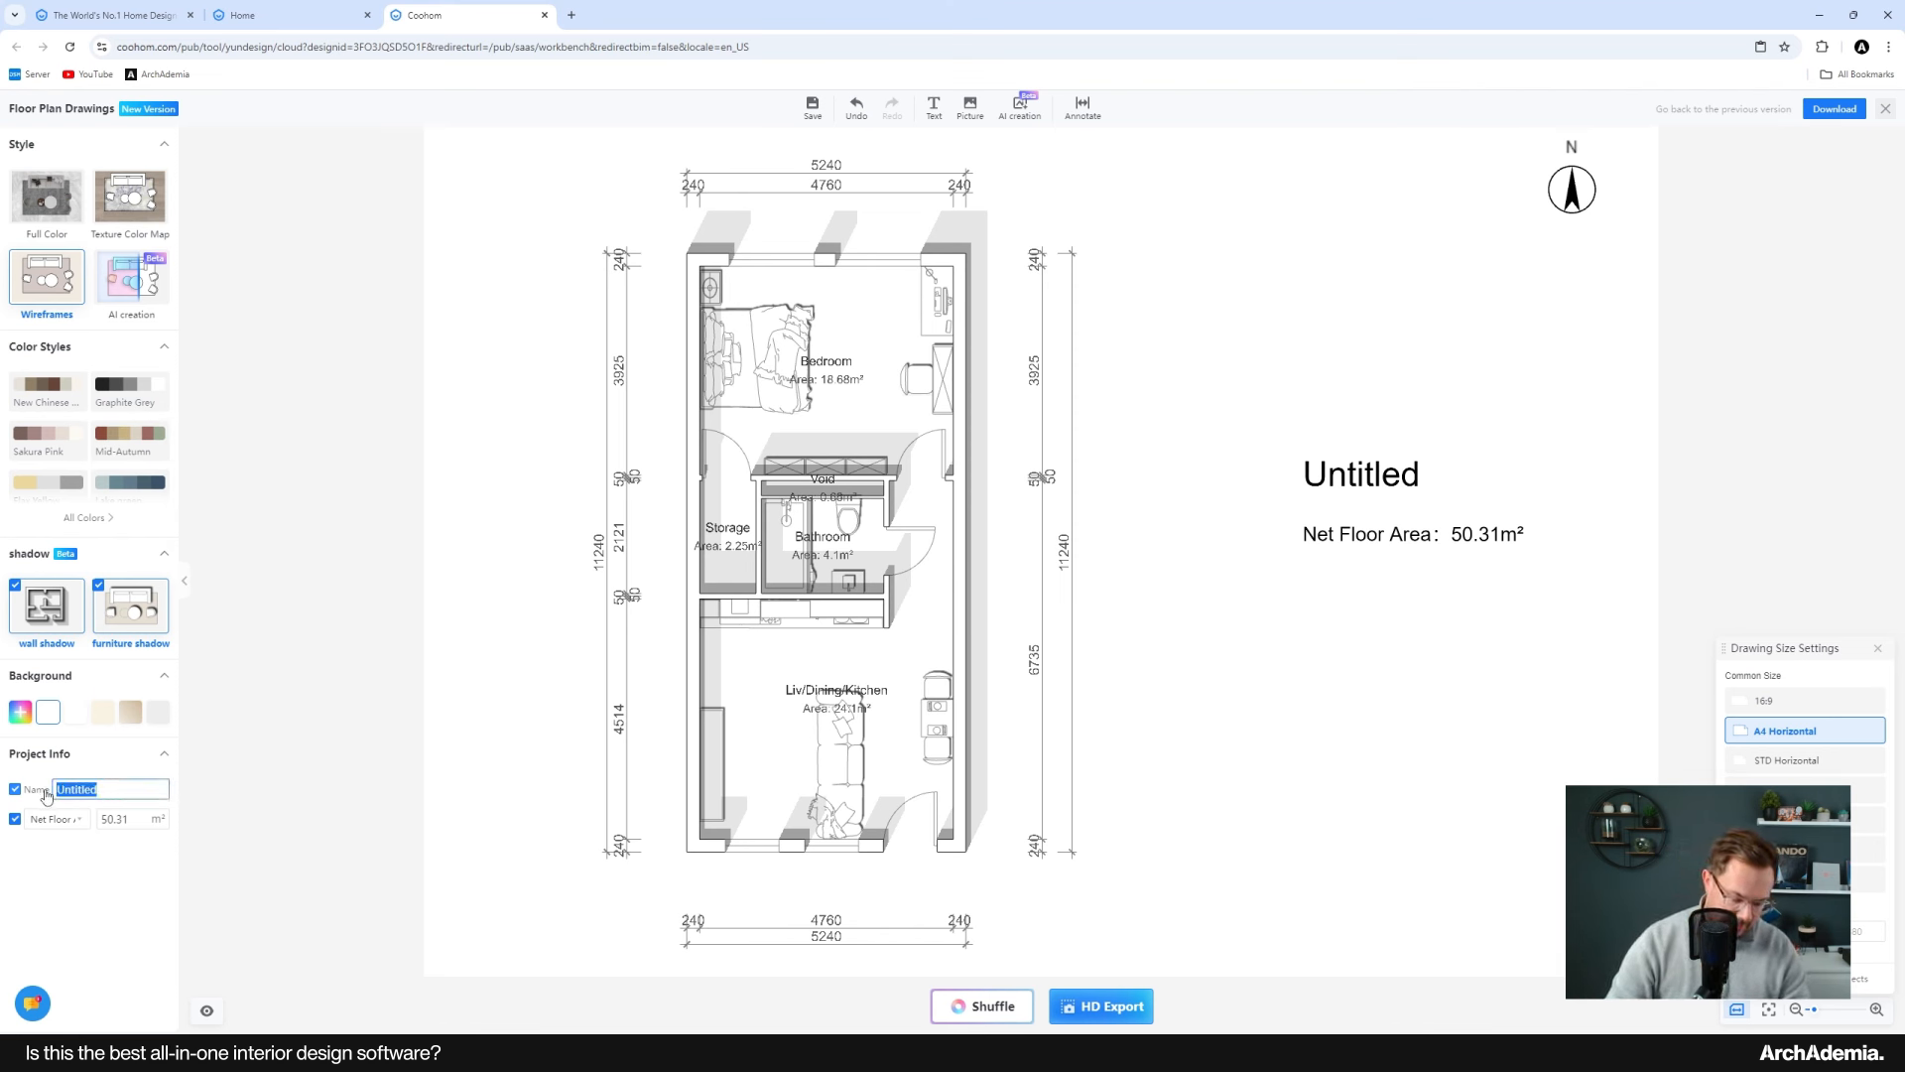
text(Baltic Apartmen)
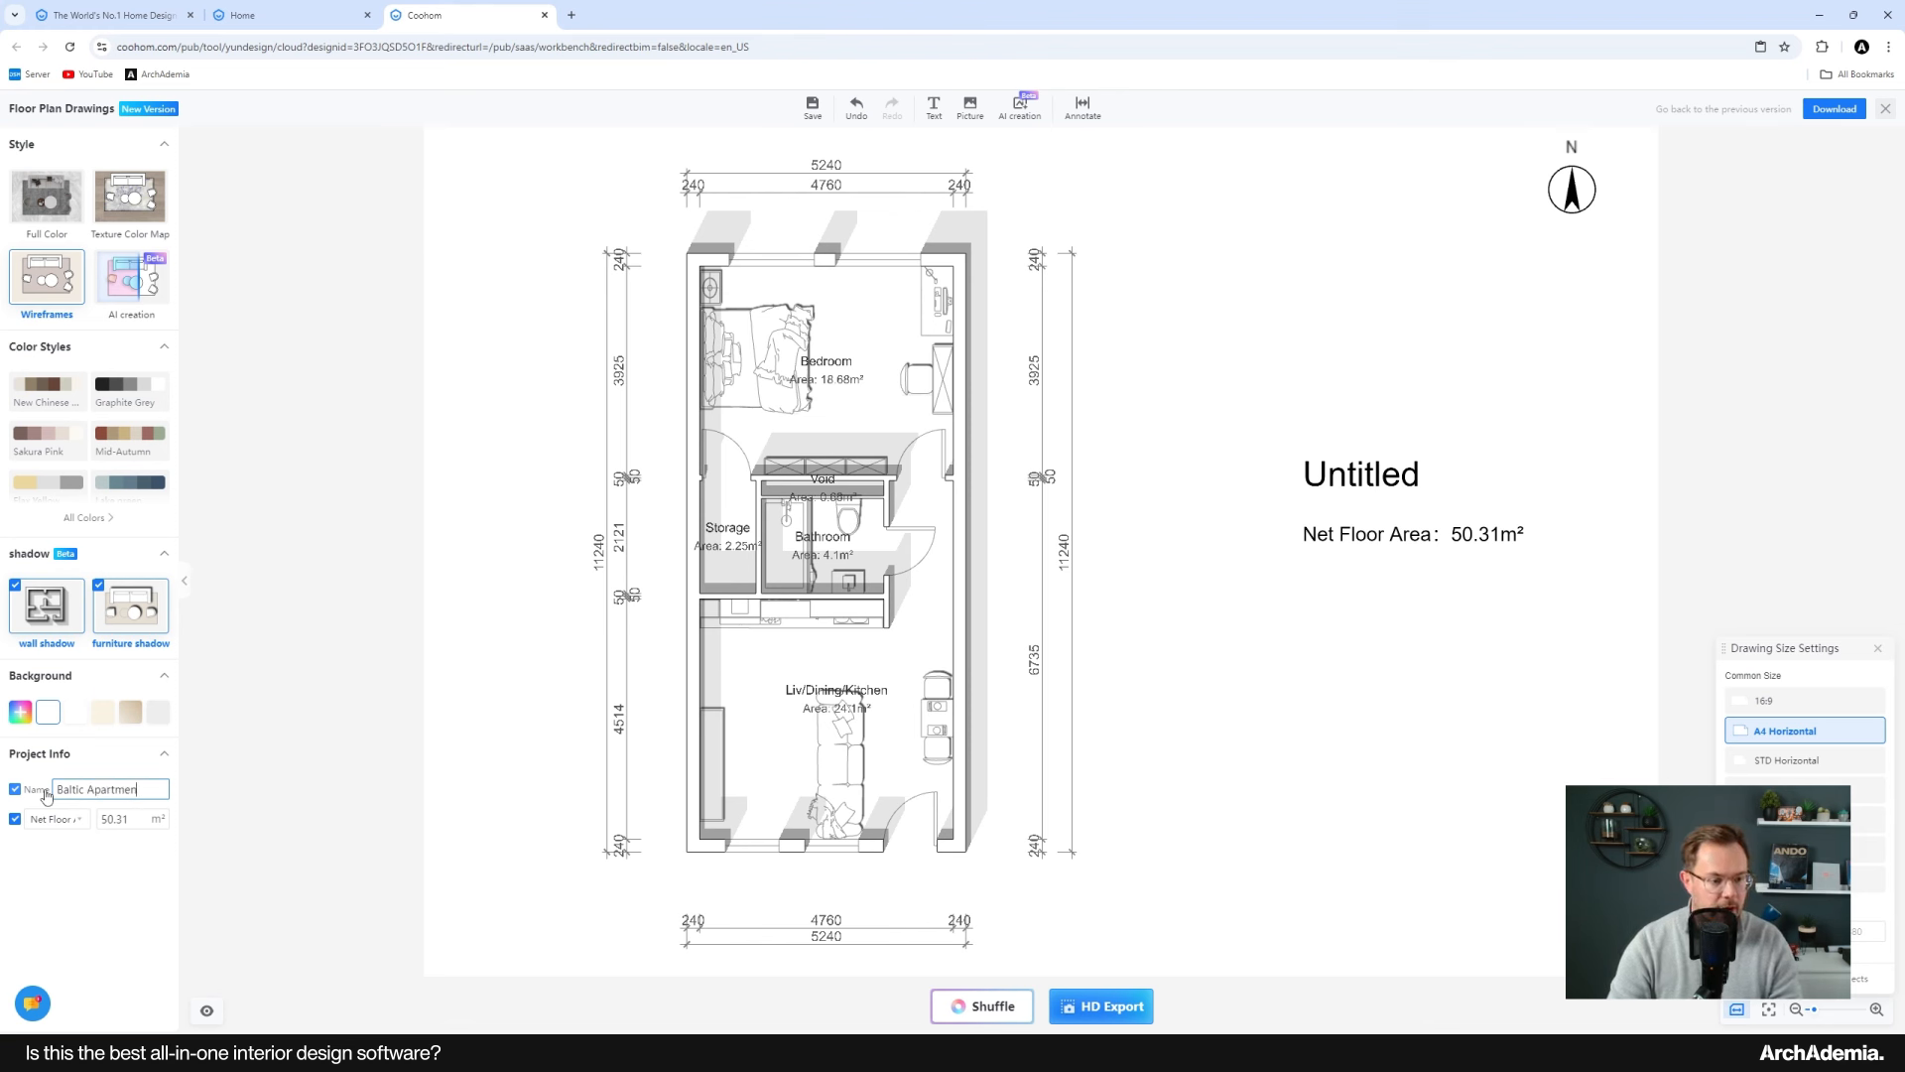
text(ts)
key(Return)
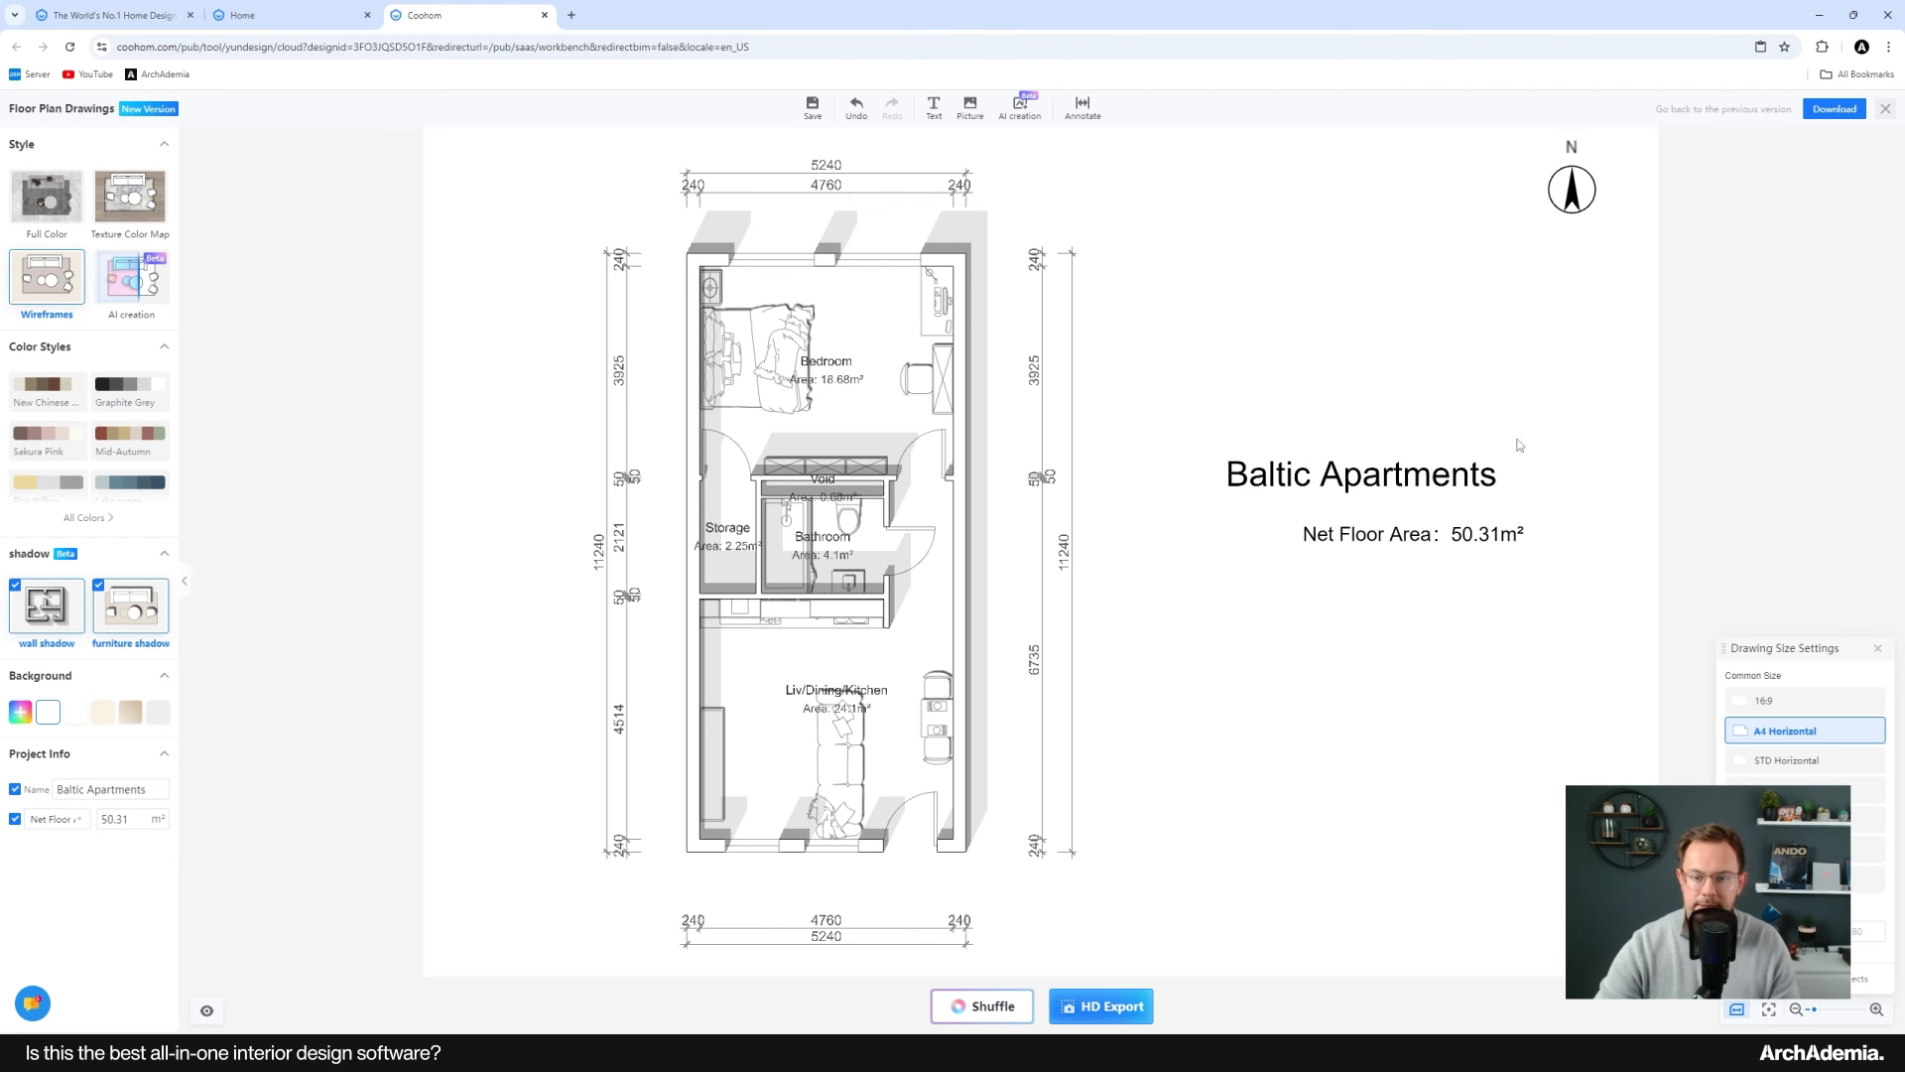
drag(1372, 539, 1298, 515)
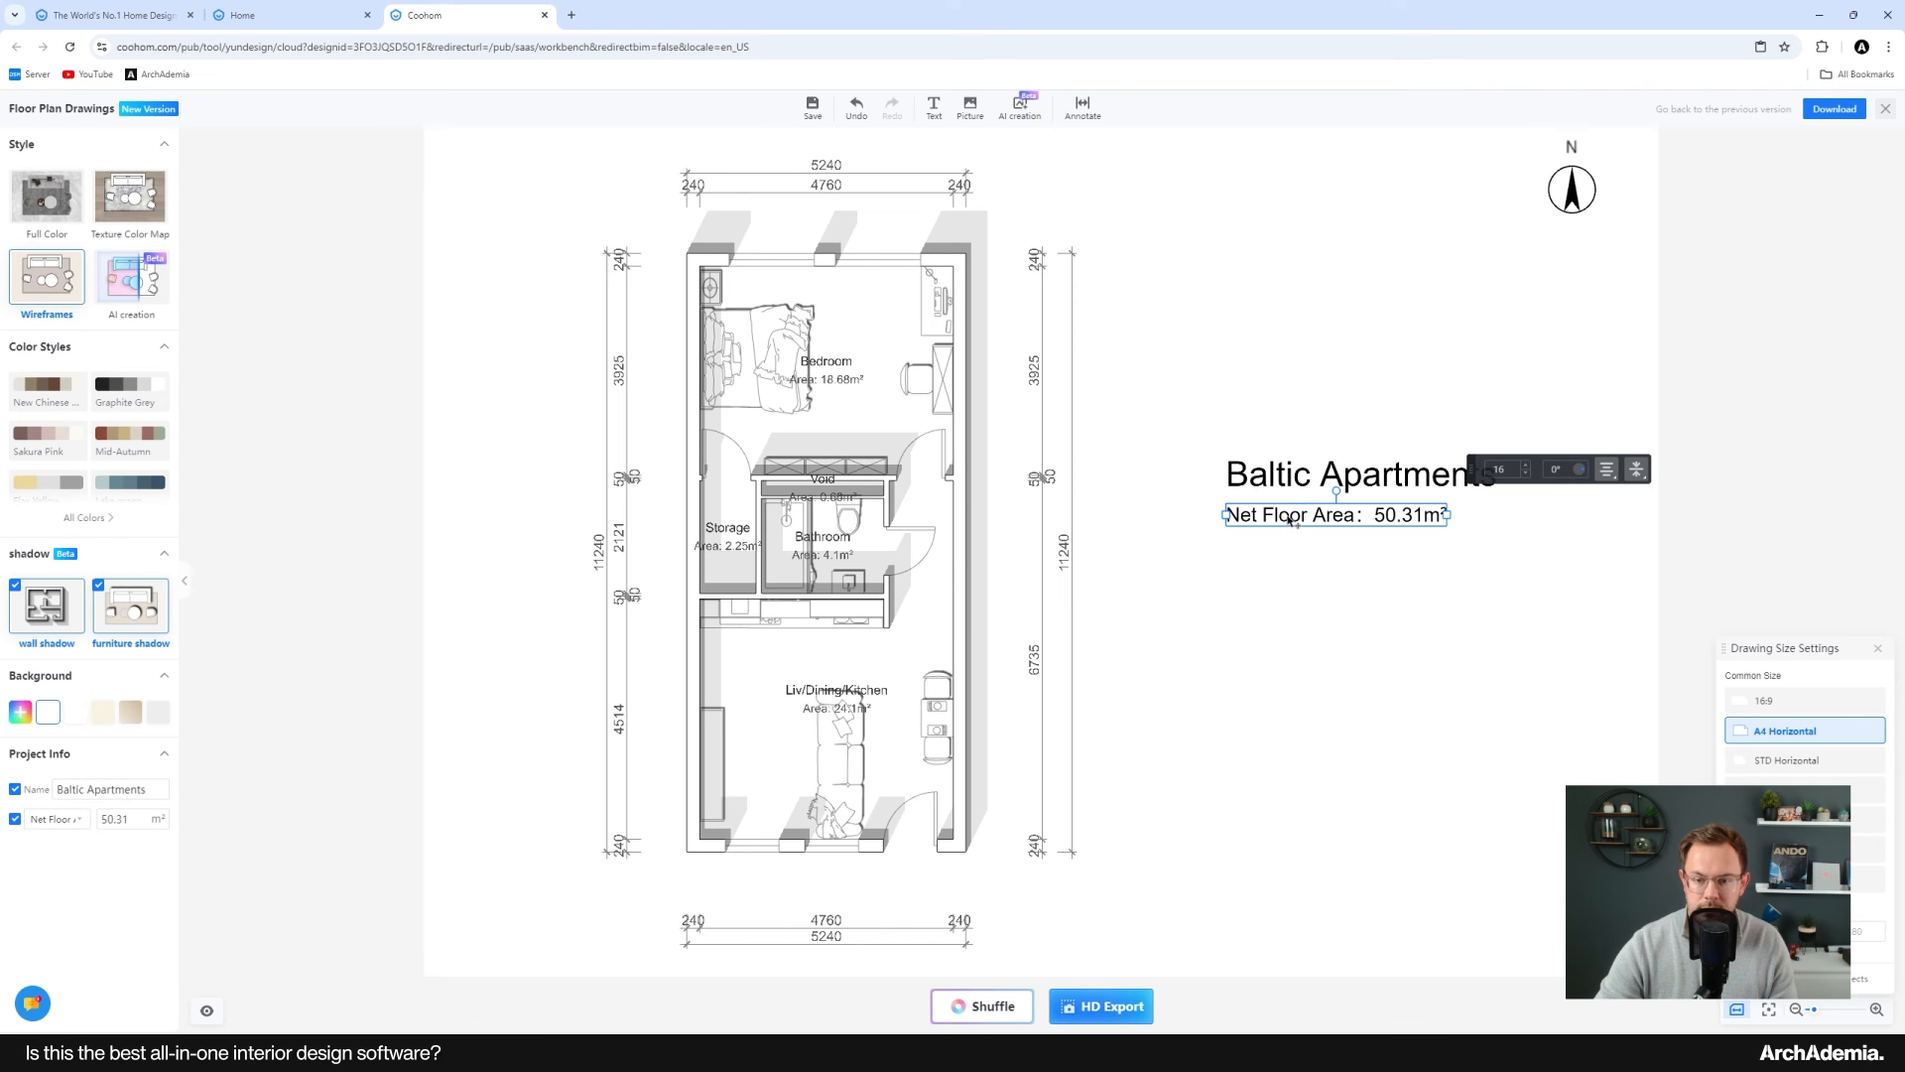
Step: Move the net floor area text down and the Baltic Apartments title slightly down to space them apart
drag(1289, 526, 1285, 582)
drag(1283, 486, 1281, 512)
click(1597, 722)
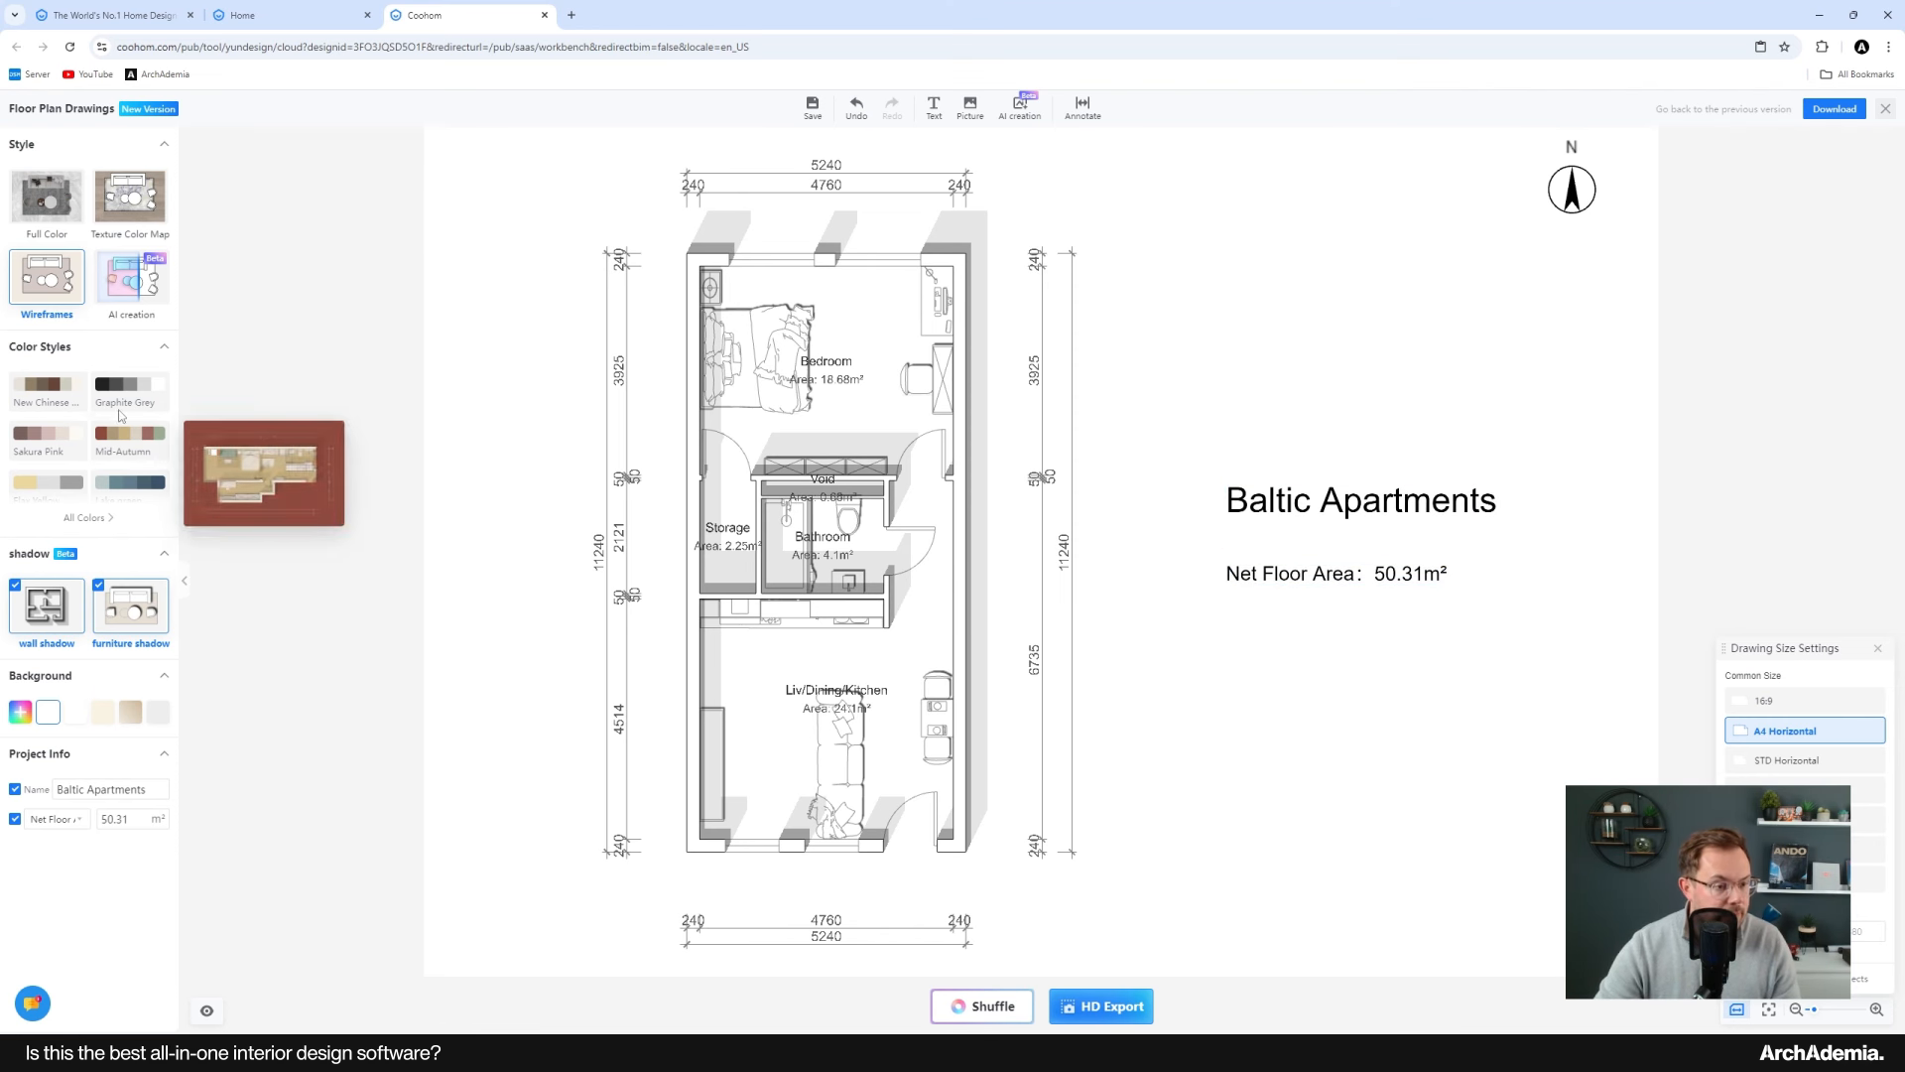
Step: Browse all color styles and apply the light gray blue style to the floor plan drawing
click(88, 517)
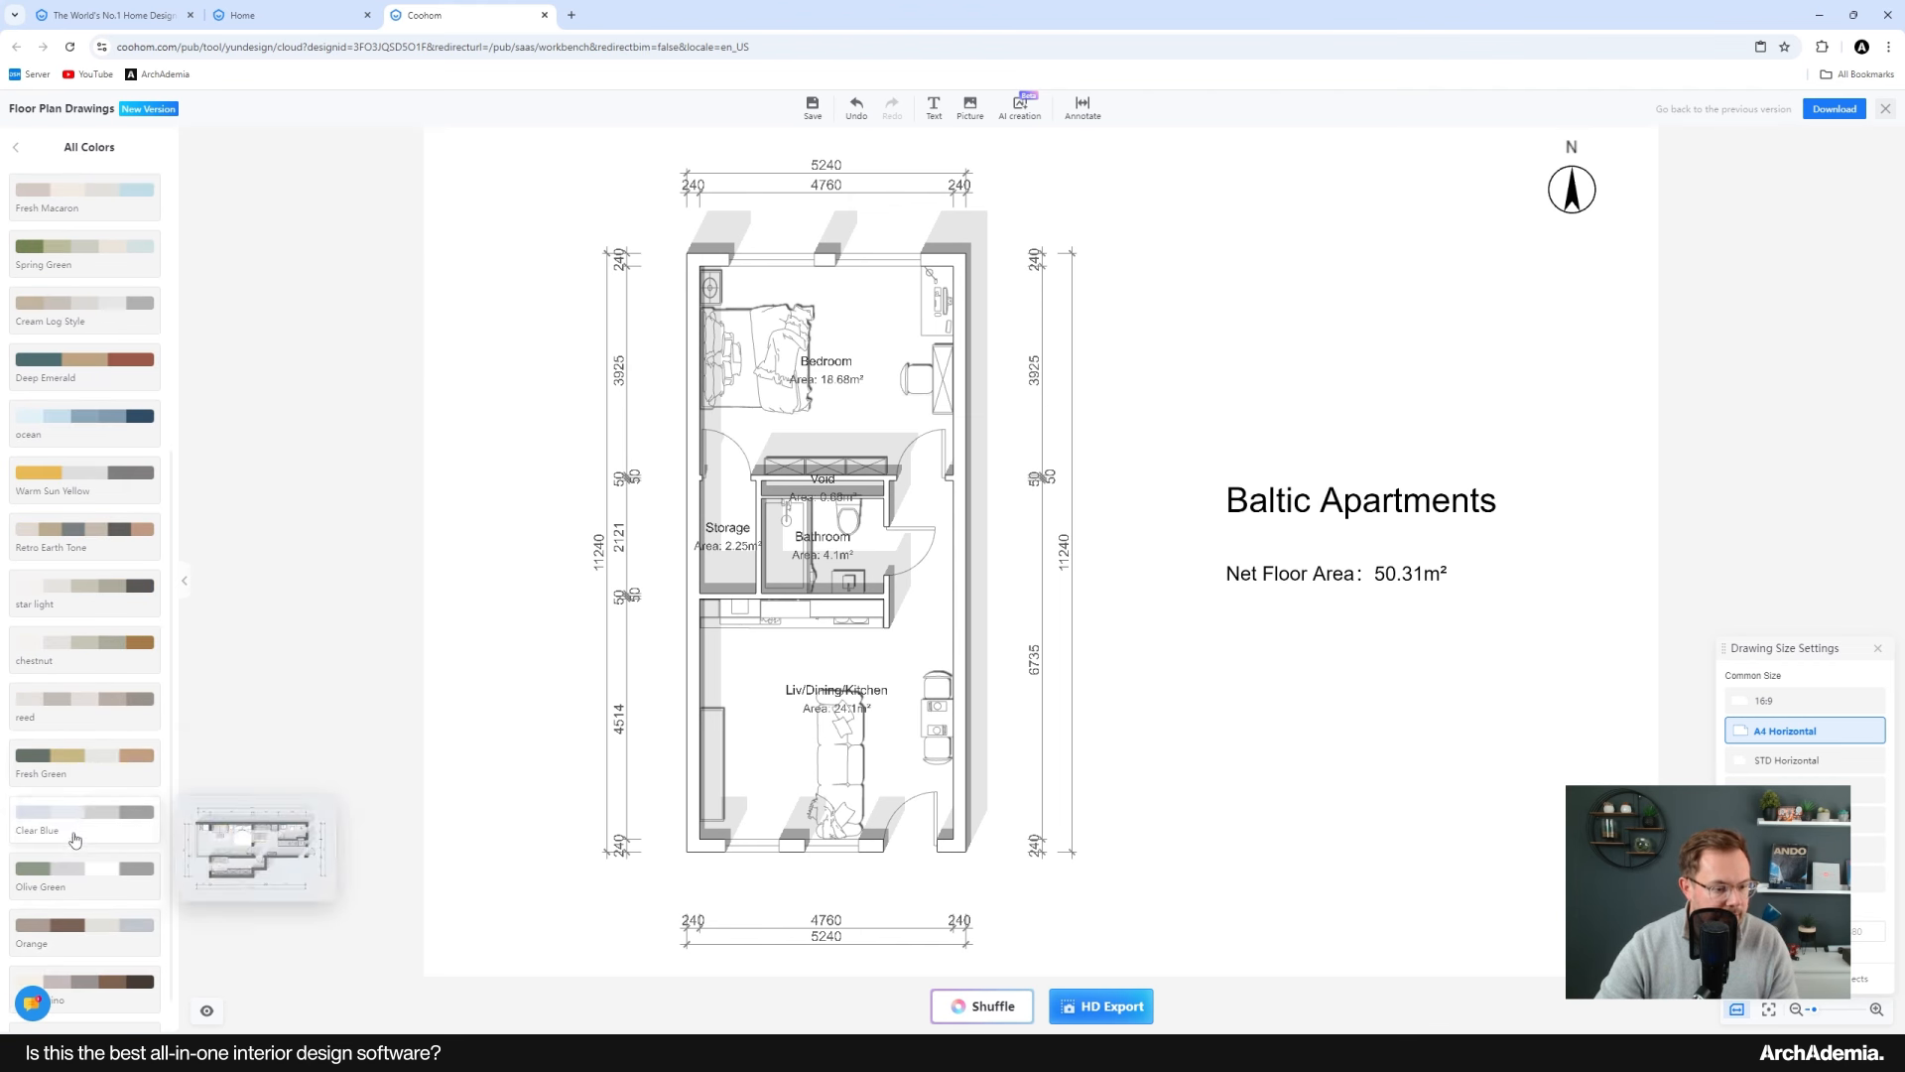
scroll(84, 562, up, 4)
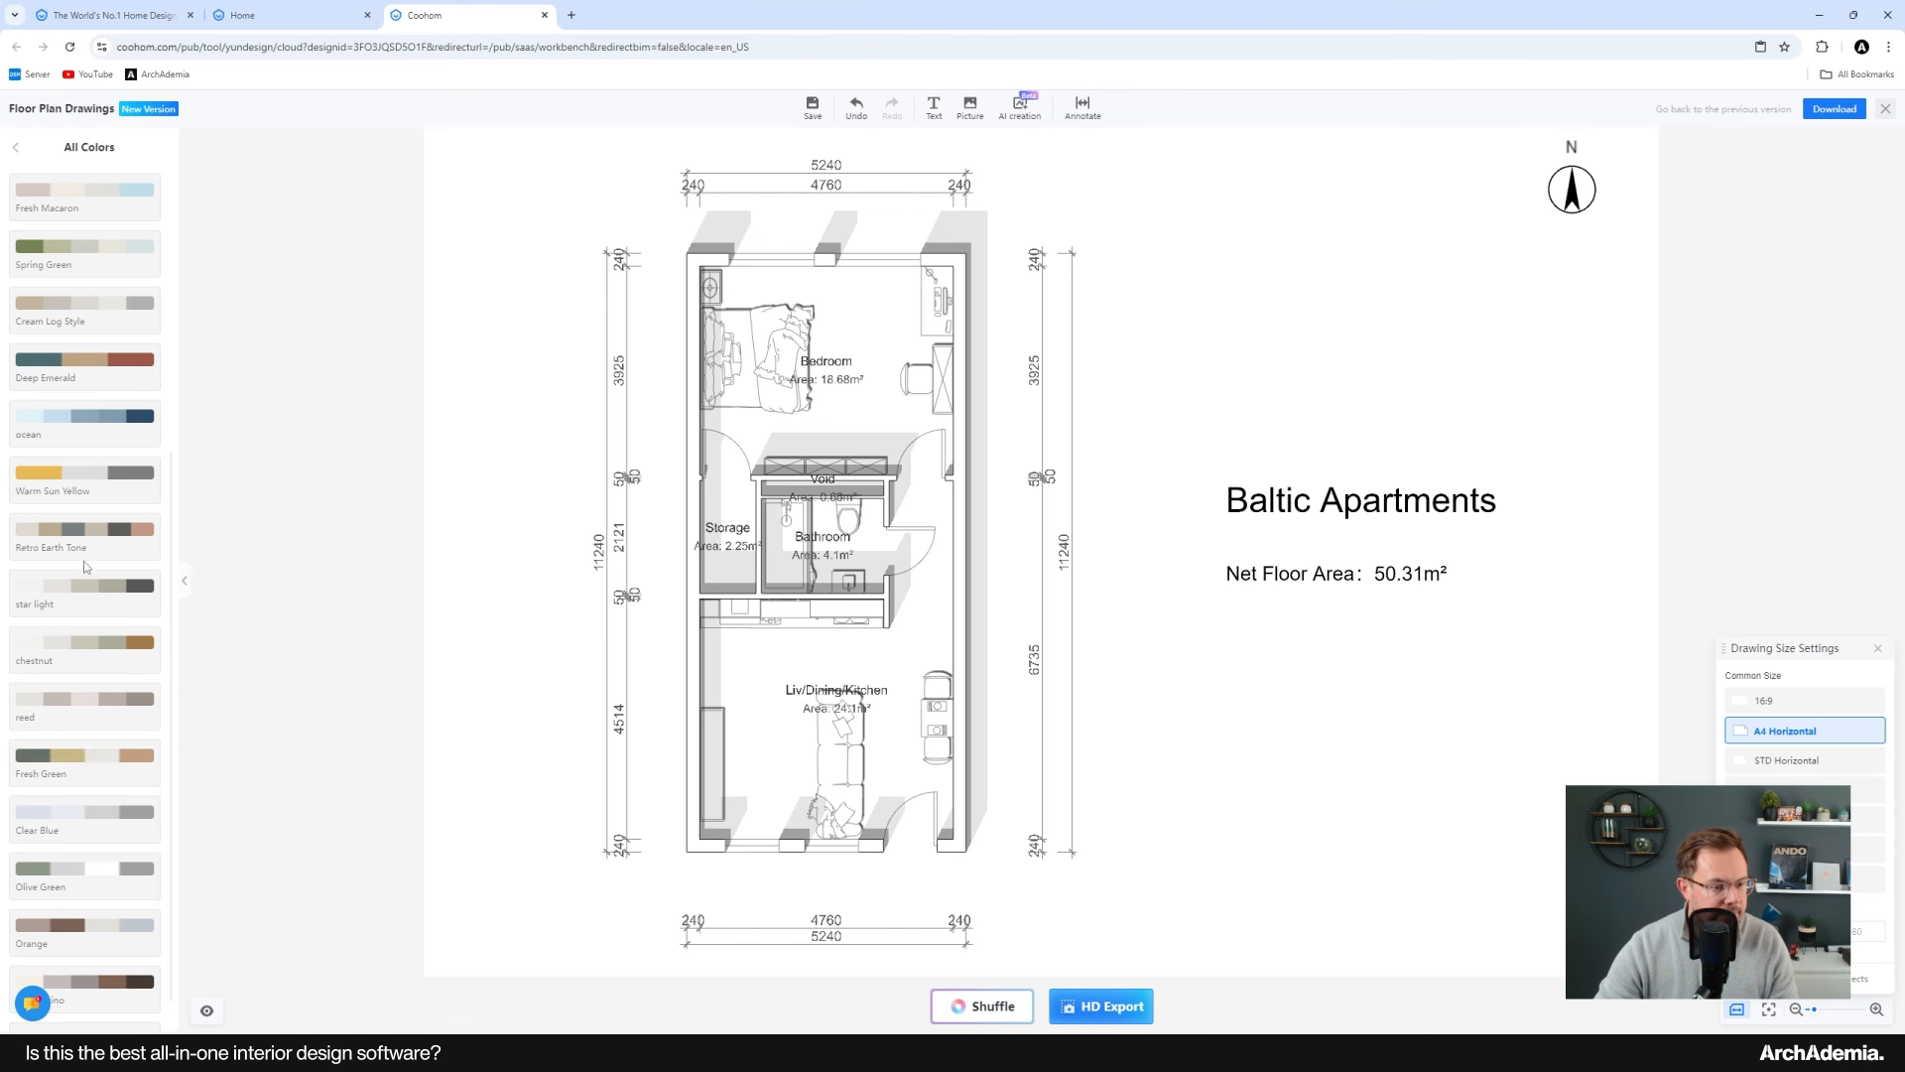
scroll(100, 549, up, 2)
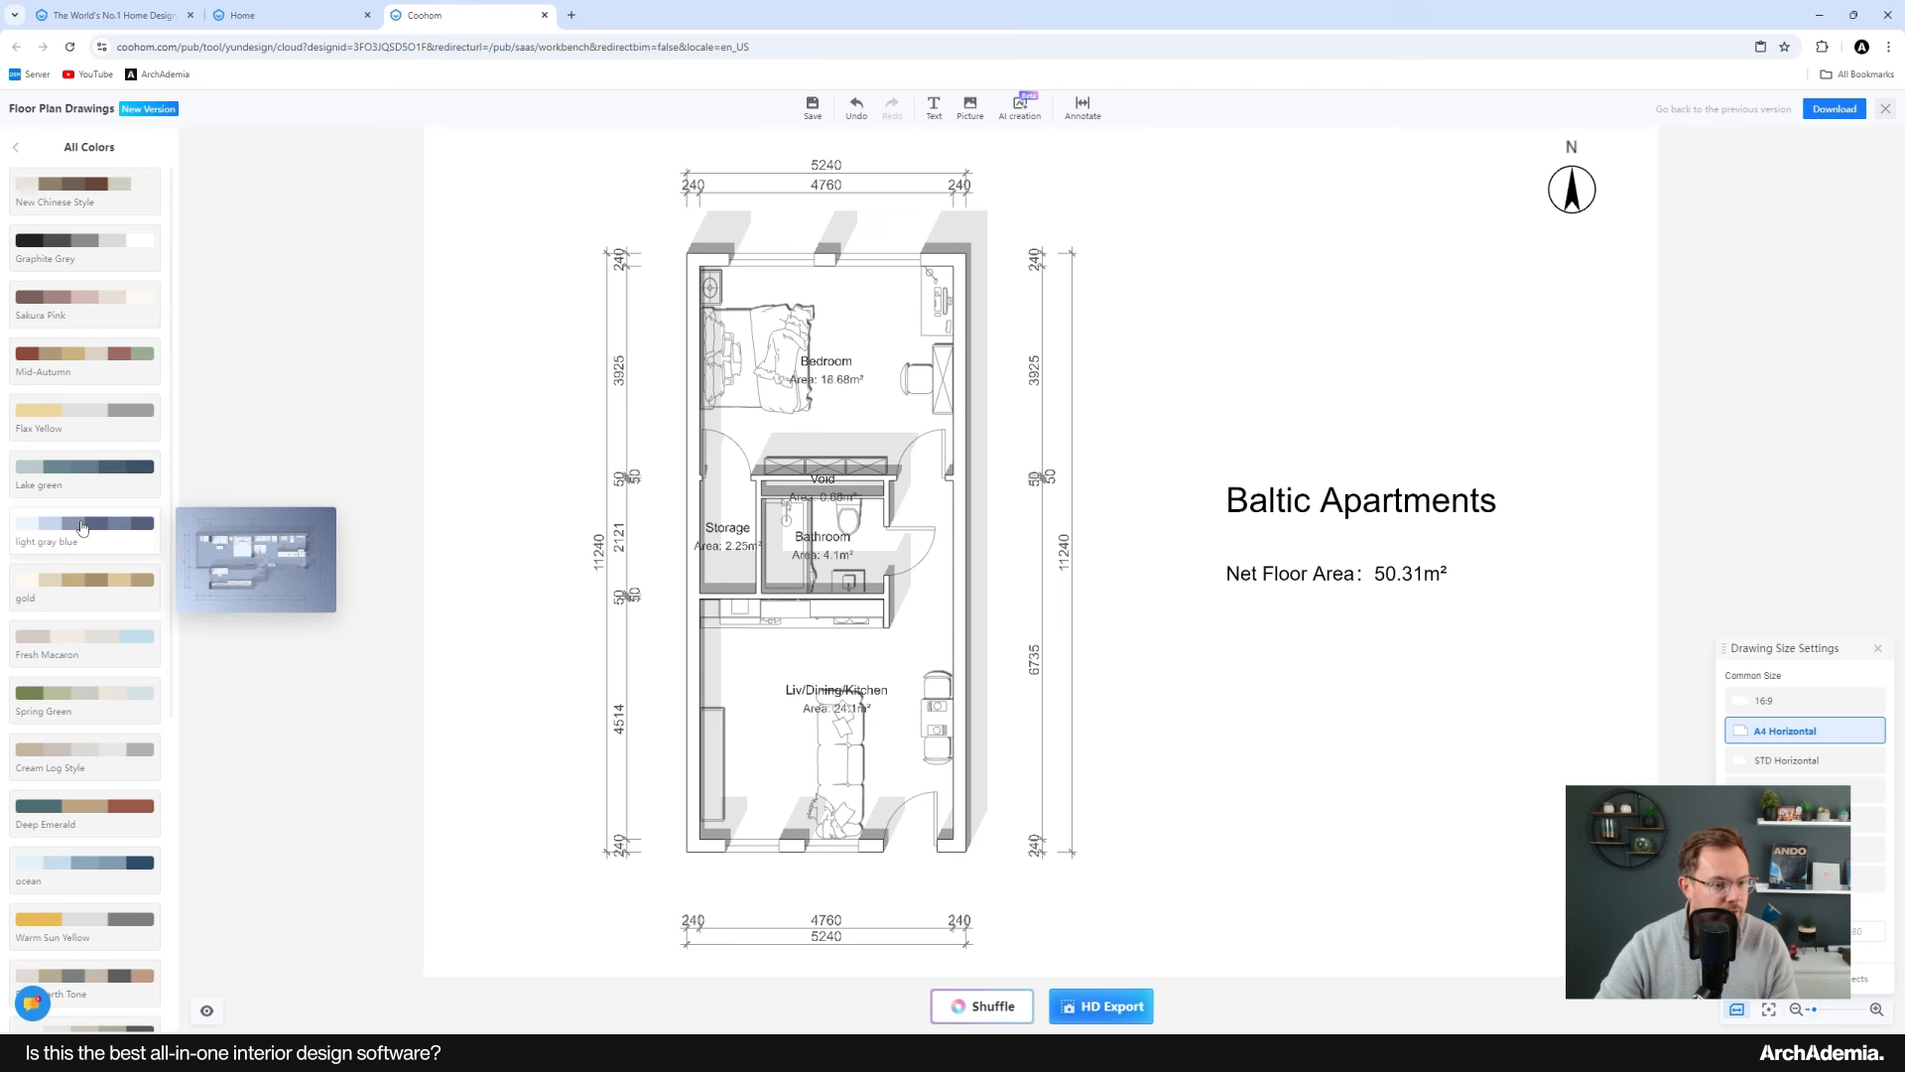
click(80, 475)
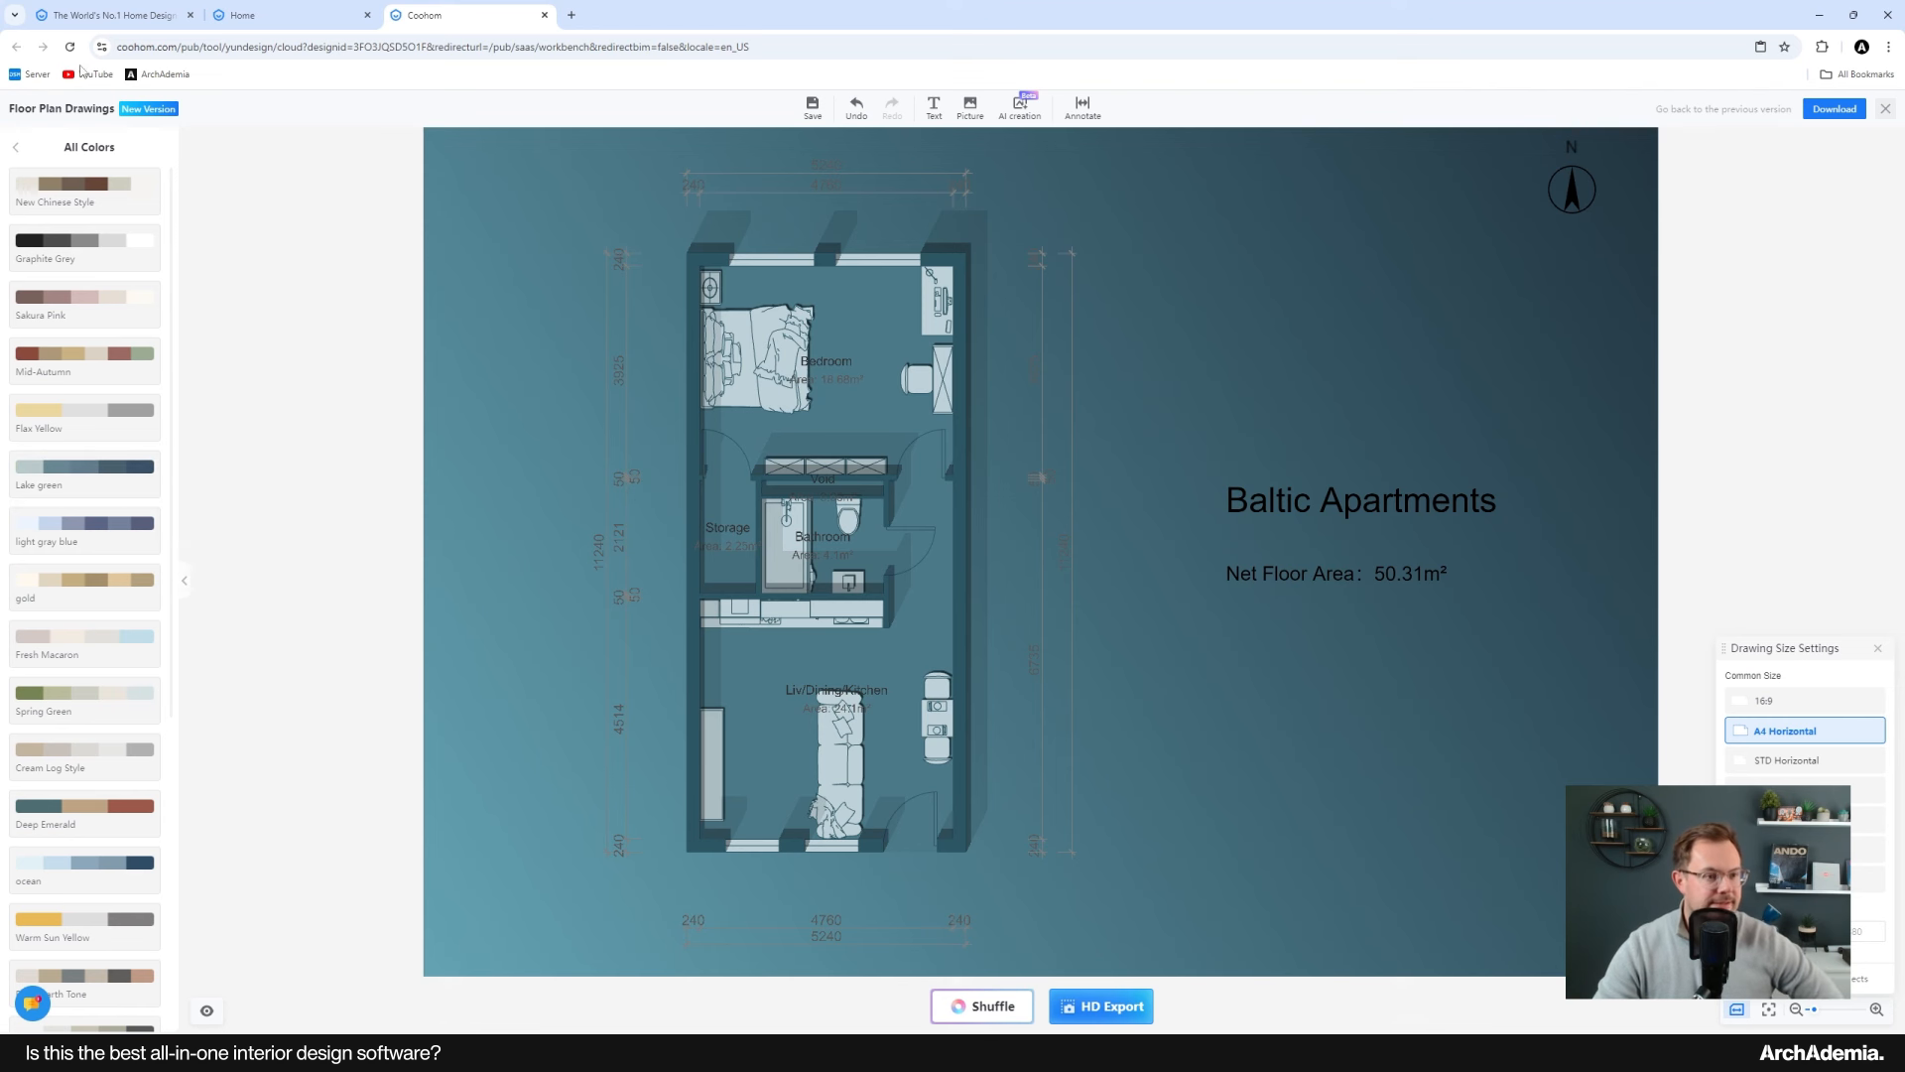
click(15, 146)
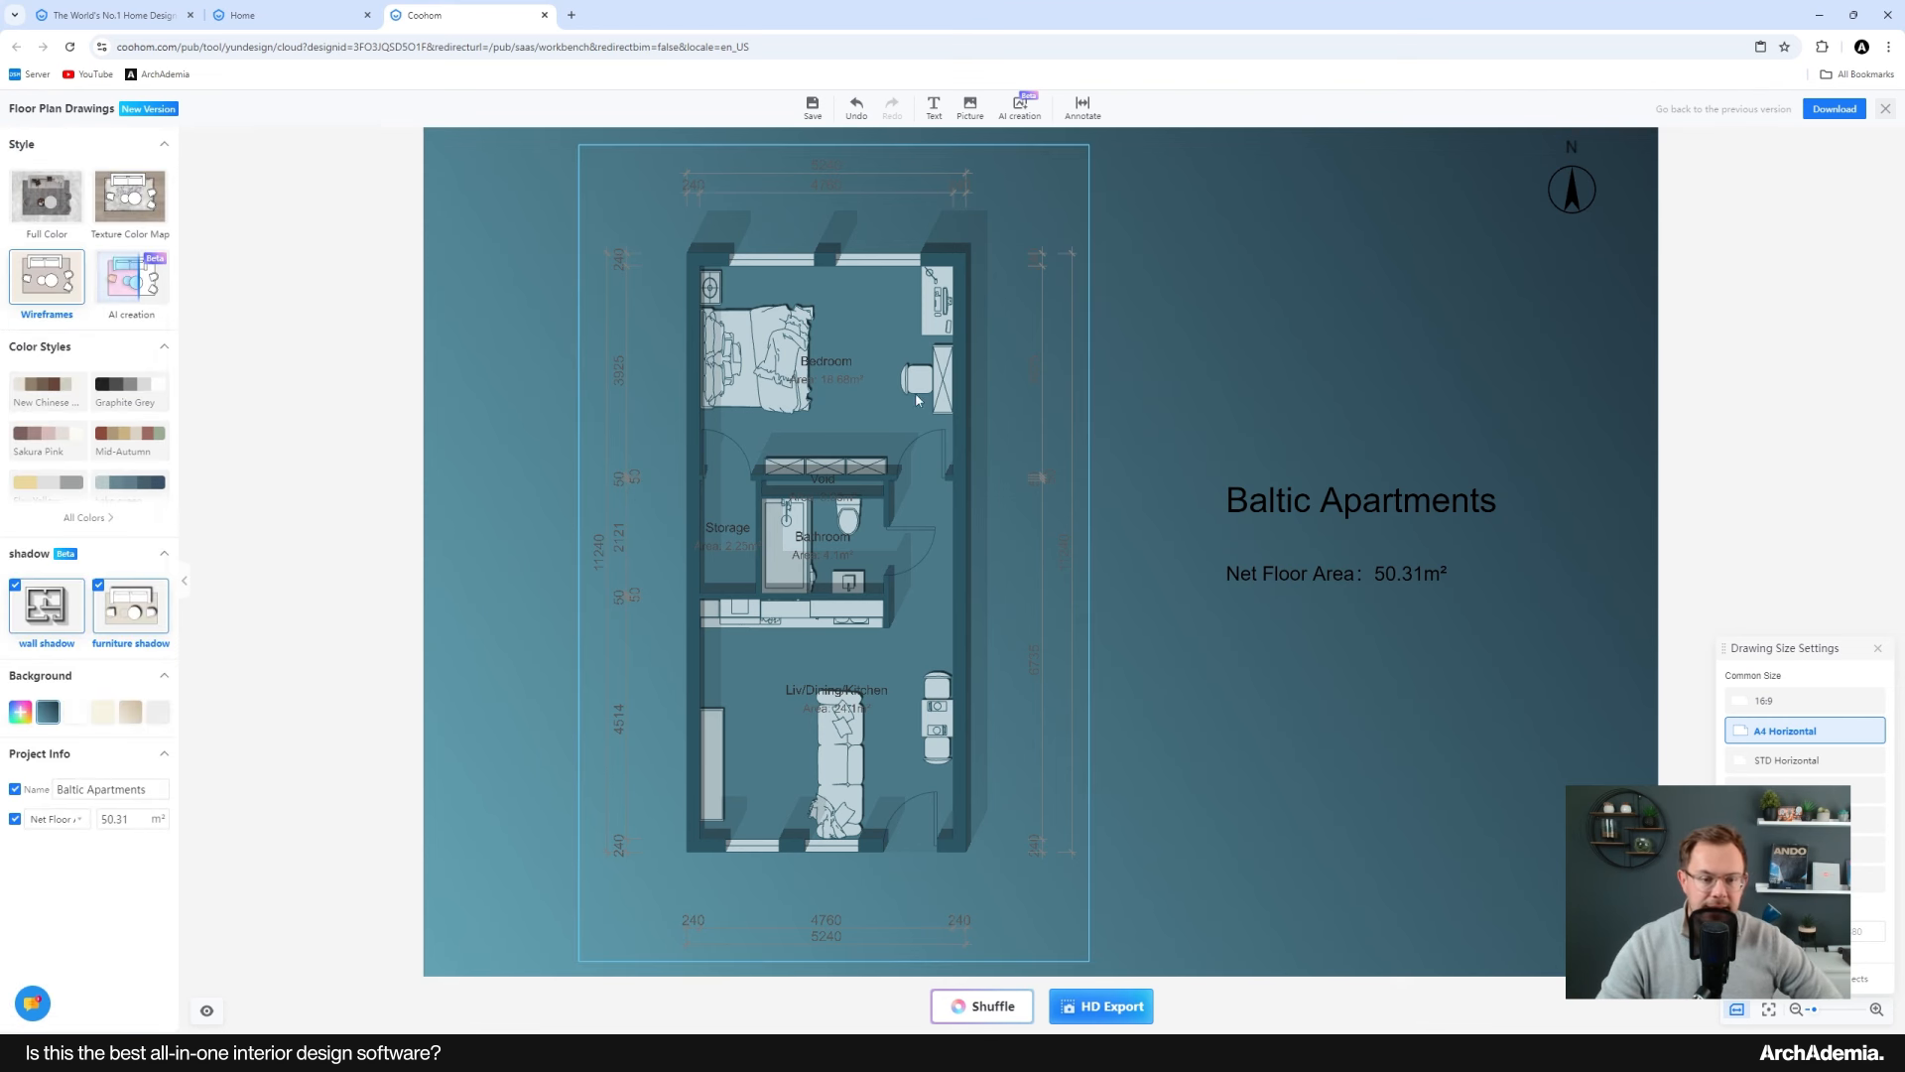
Step: Set the drawing background to light grey and close the floor plan drawing editor
click(75, 711)
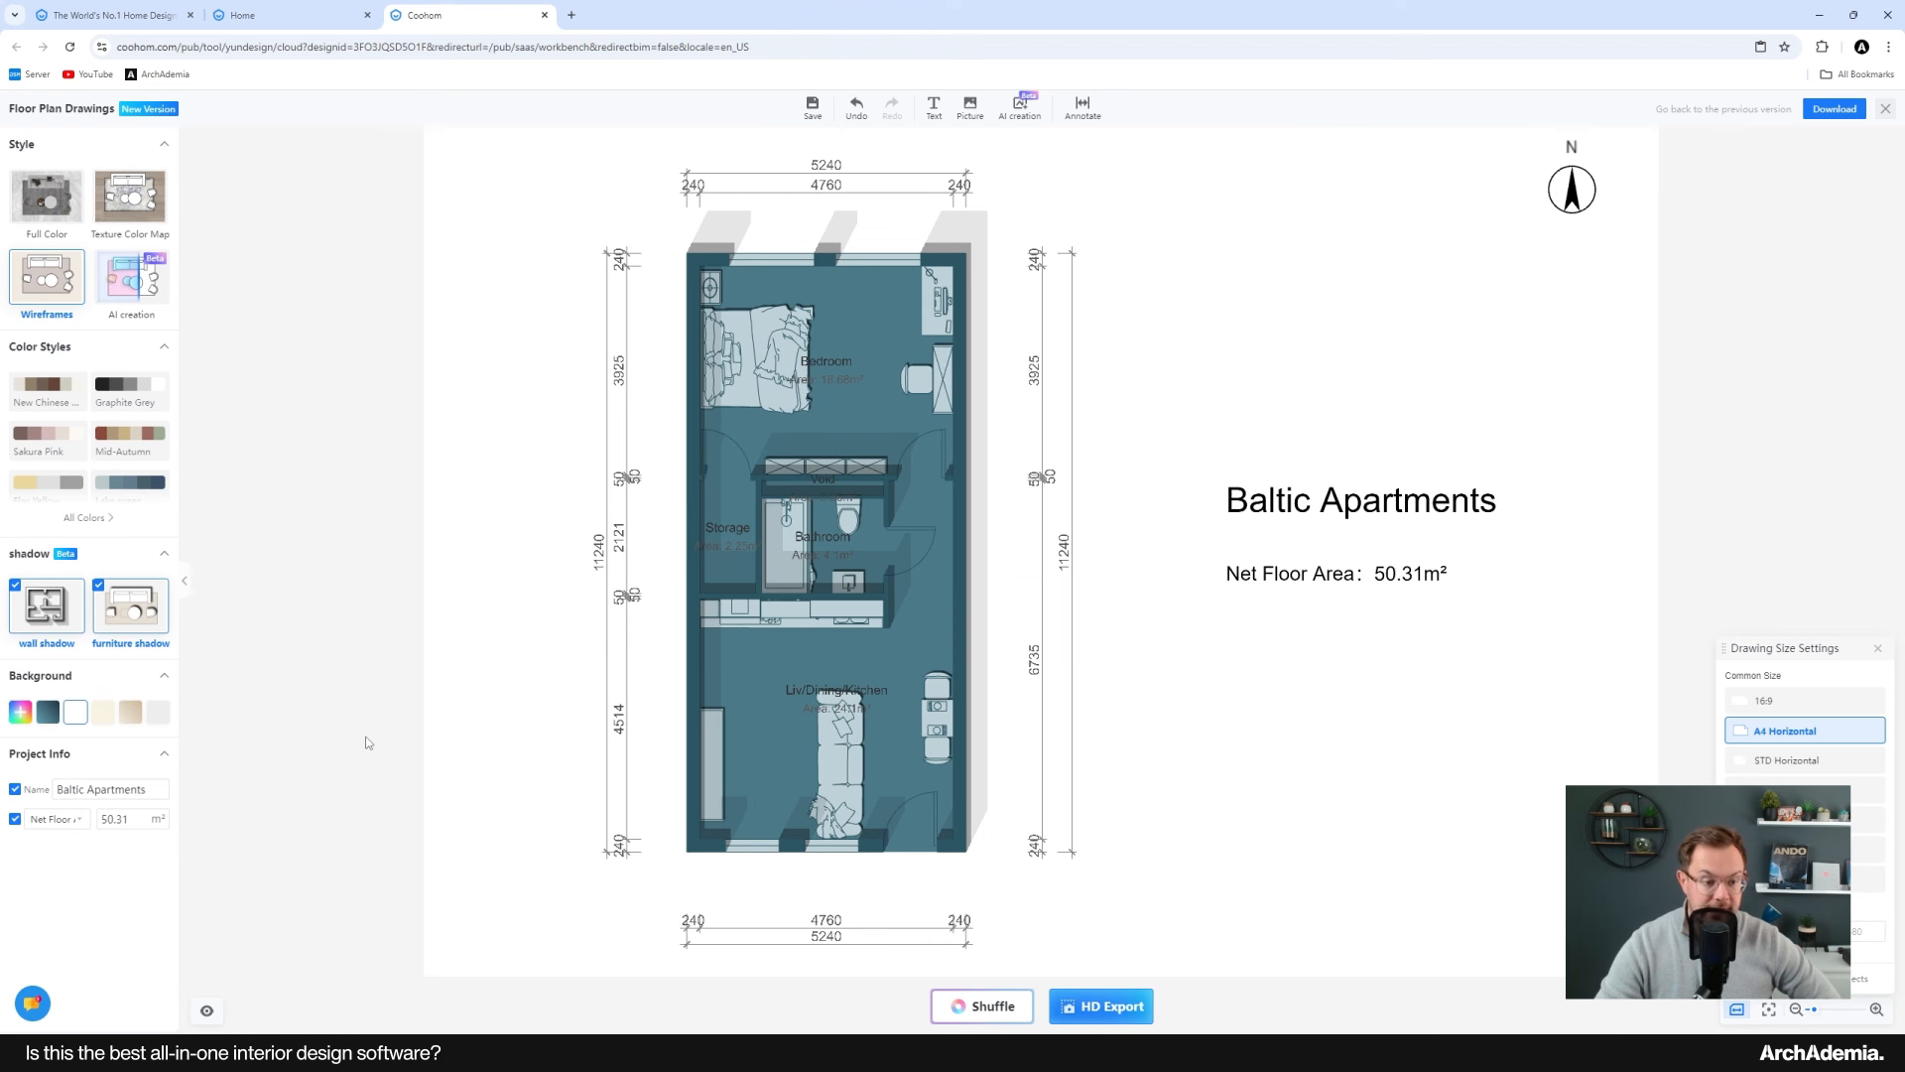
click(161, 717)
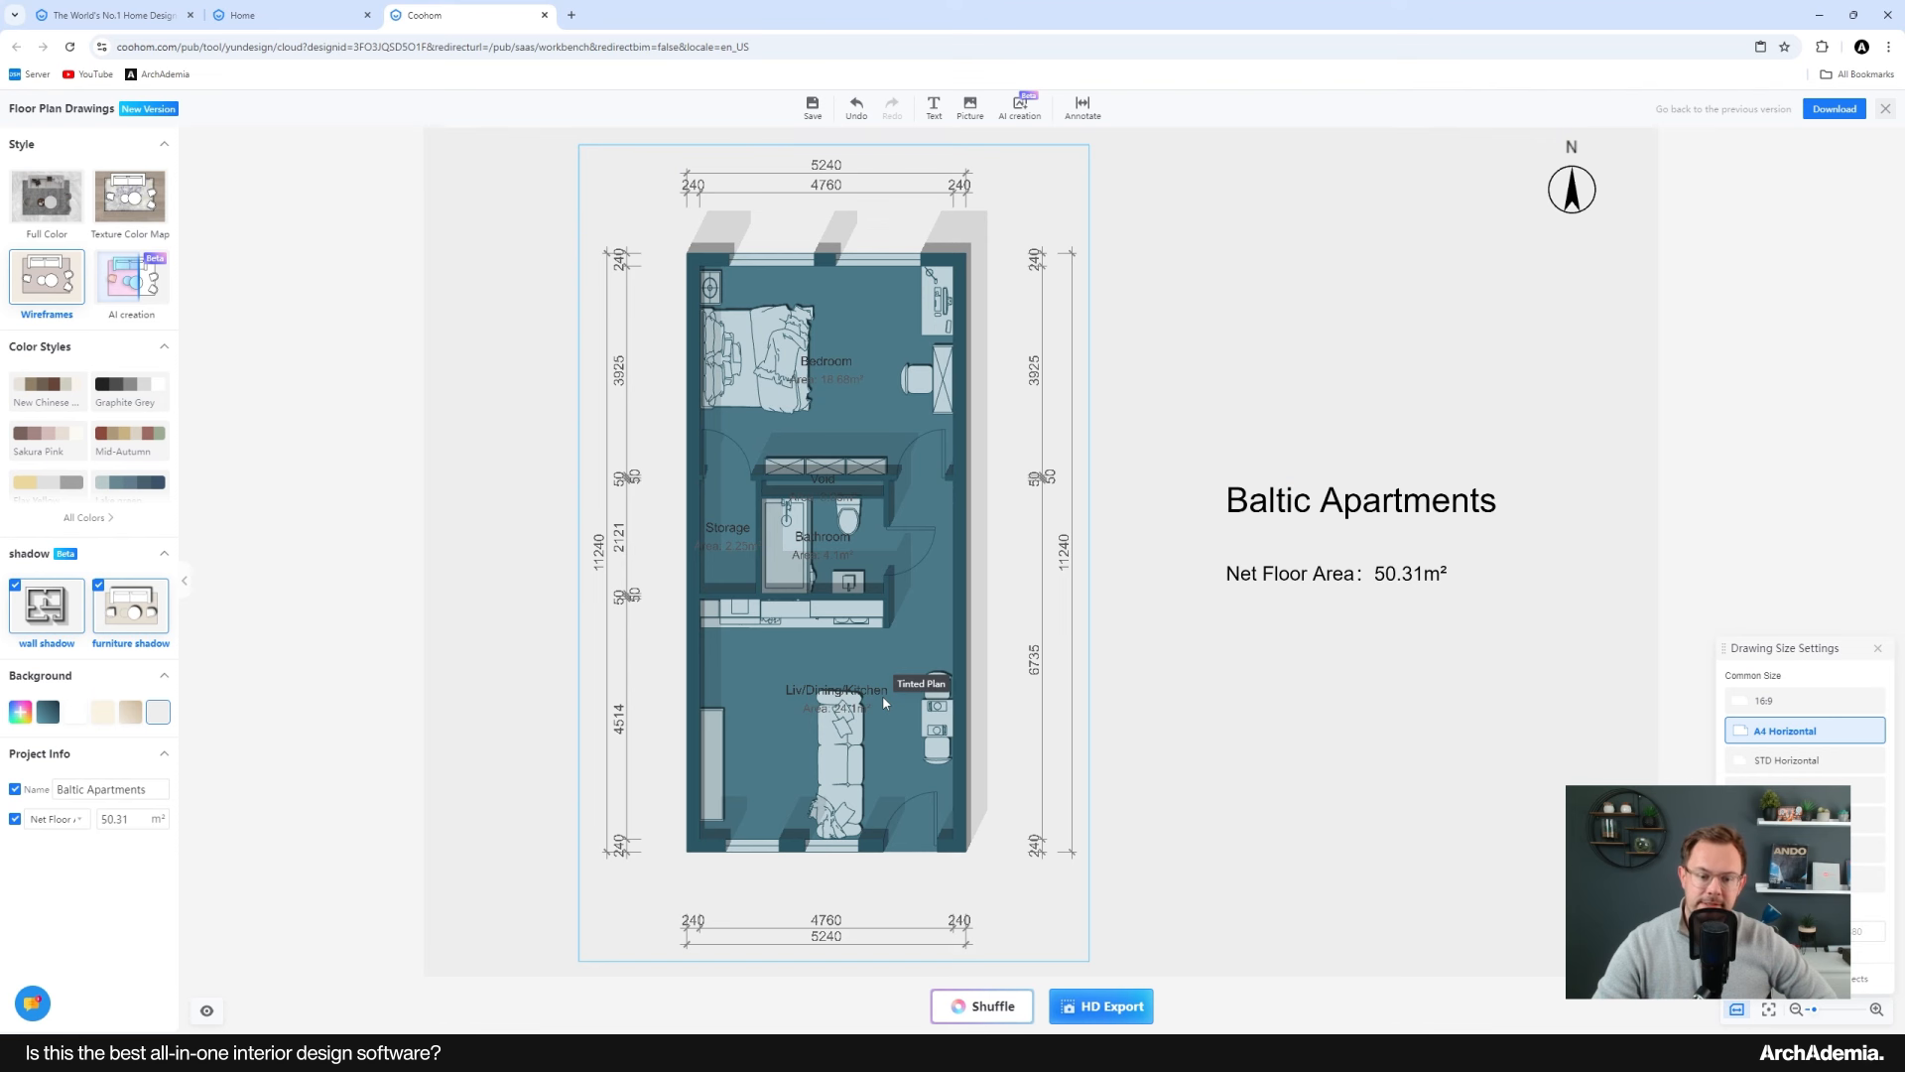
mouse_move(1853, 114)
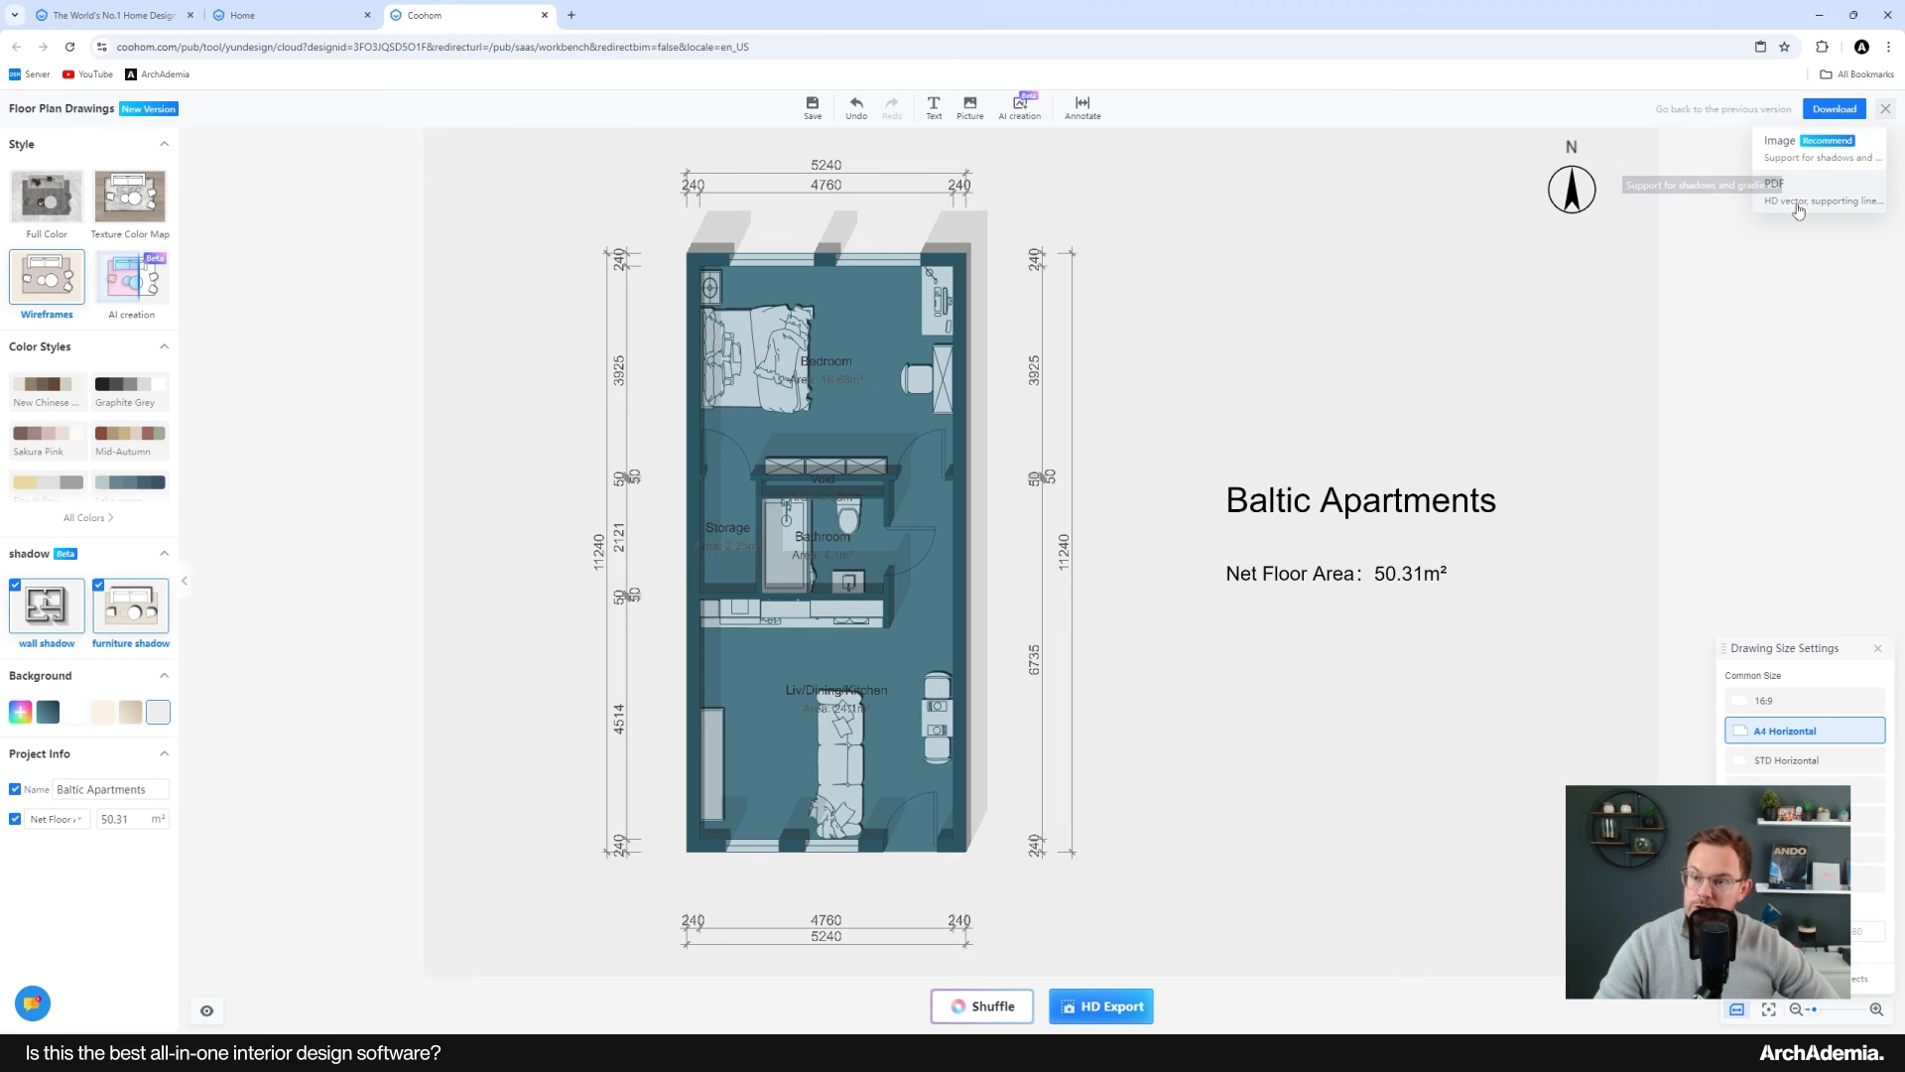
click(1885, 108)
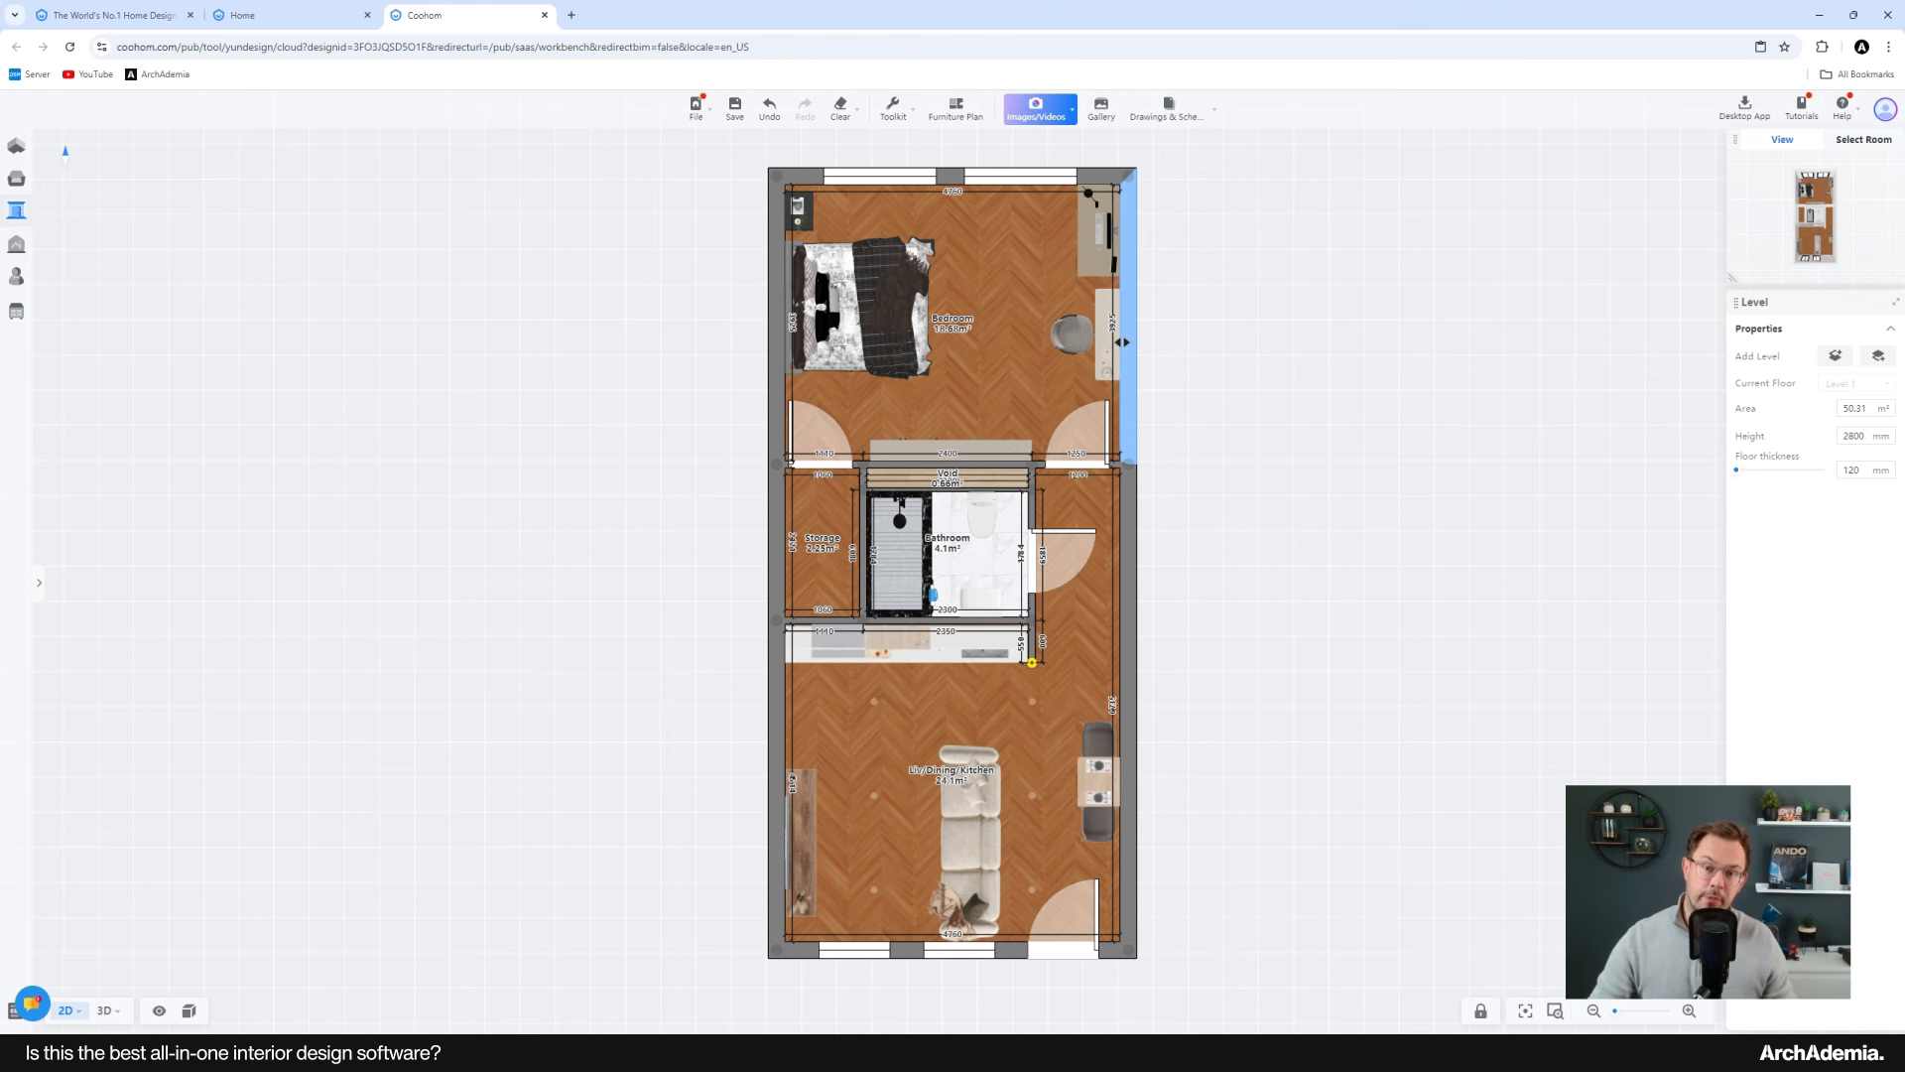
Step: Open the top view for images and orbit the 3D model of the apartment
mouse_move(1045, 120)
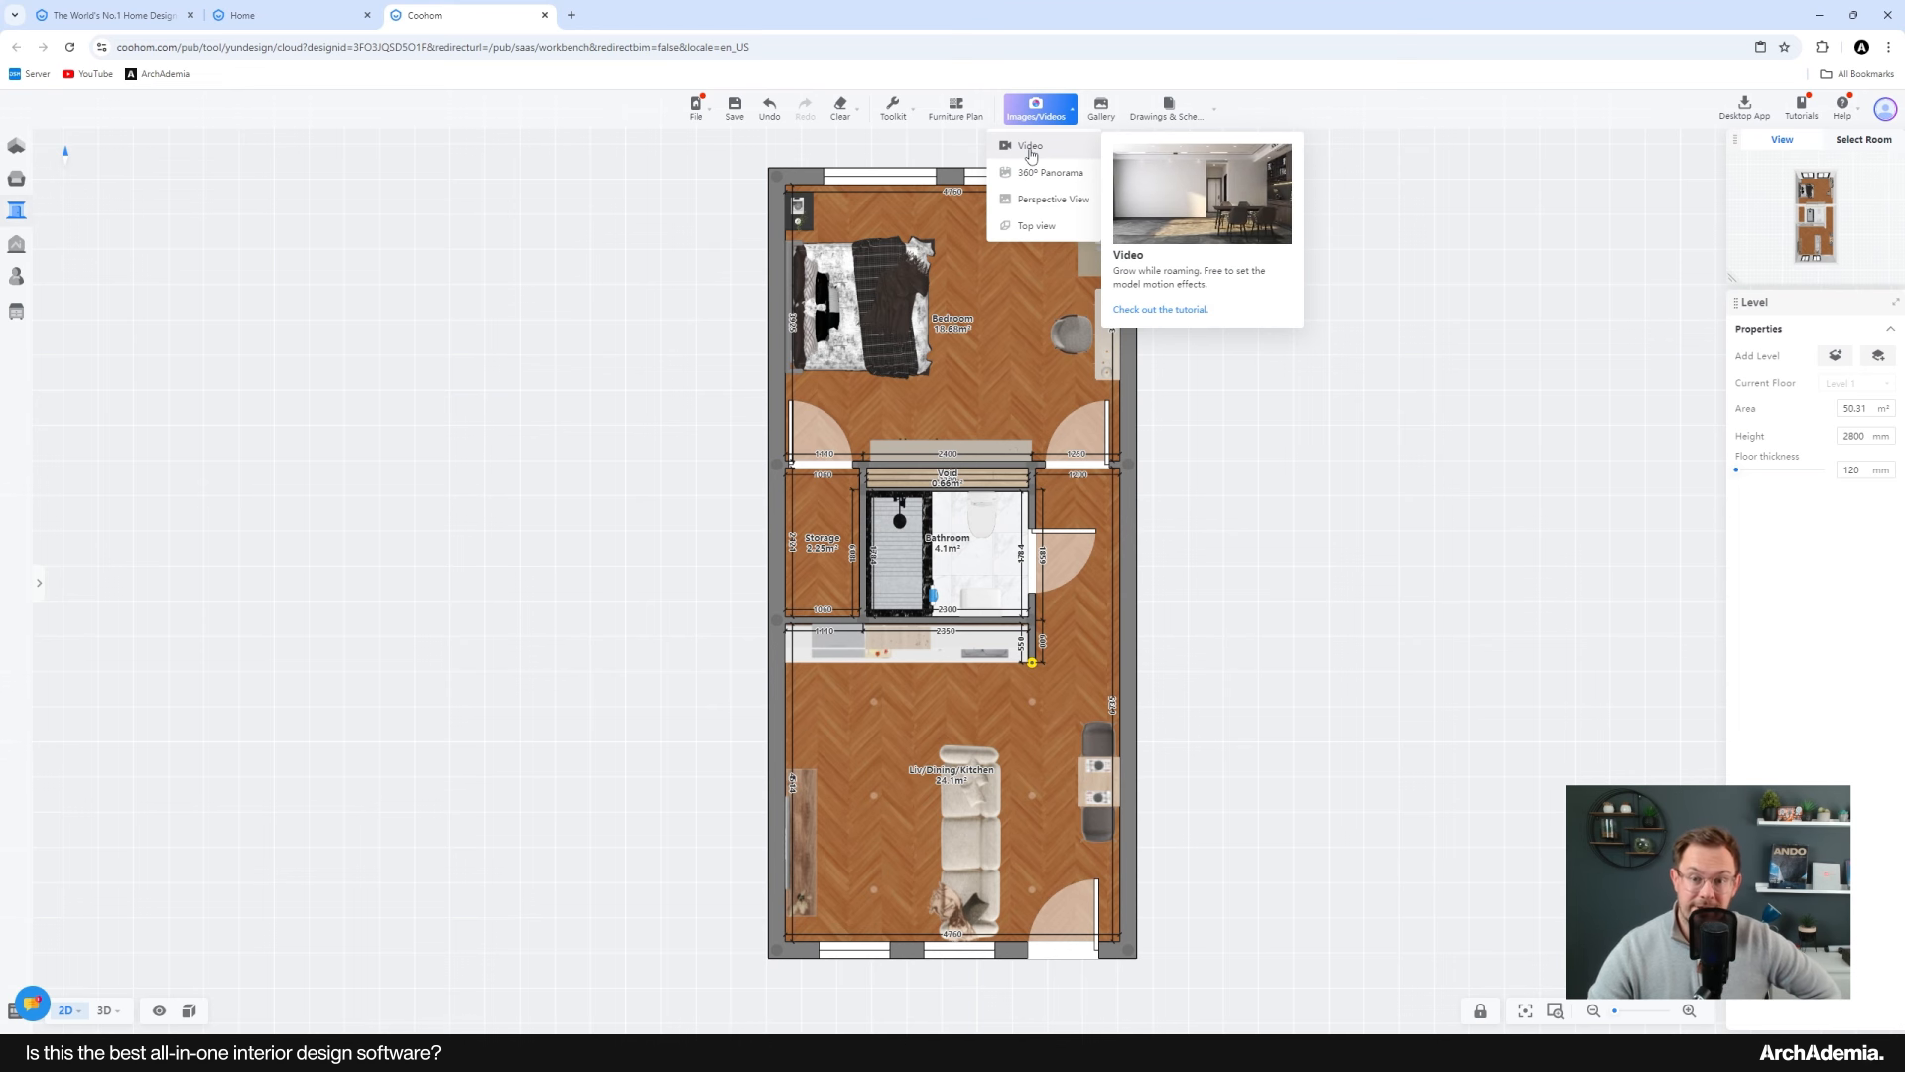
click(1036, 225)
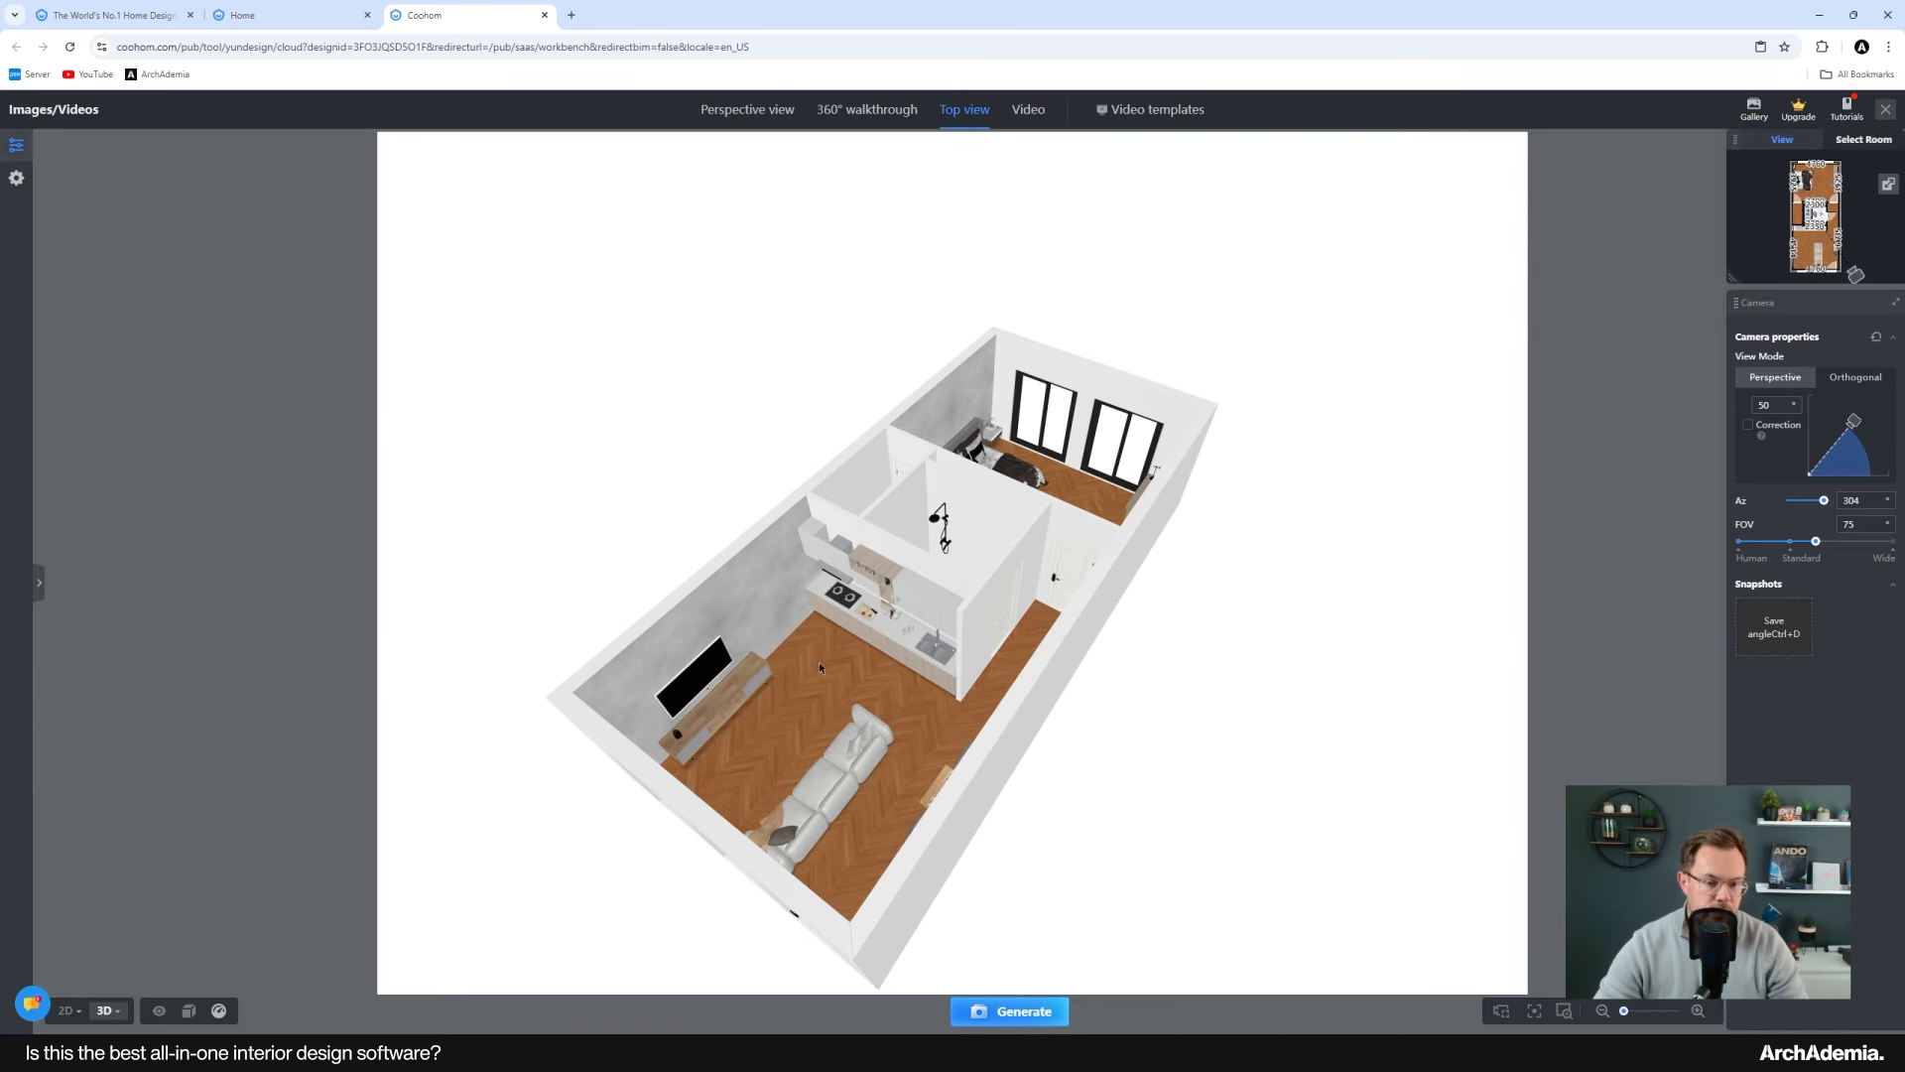
drag(819, 663, 813, 610)
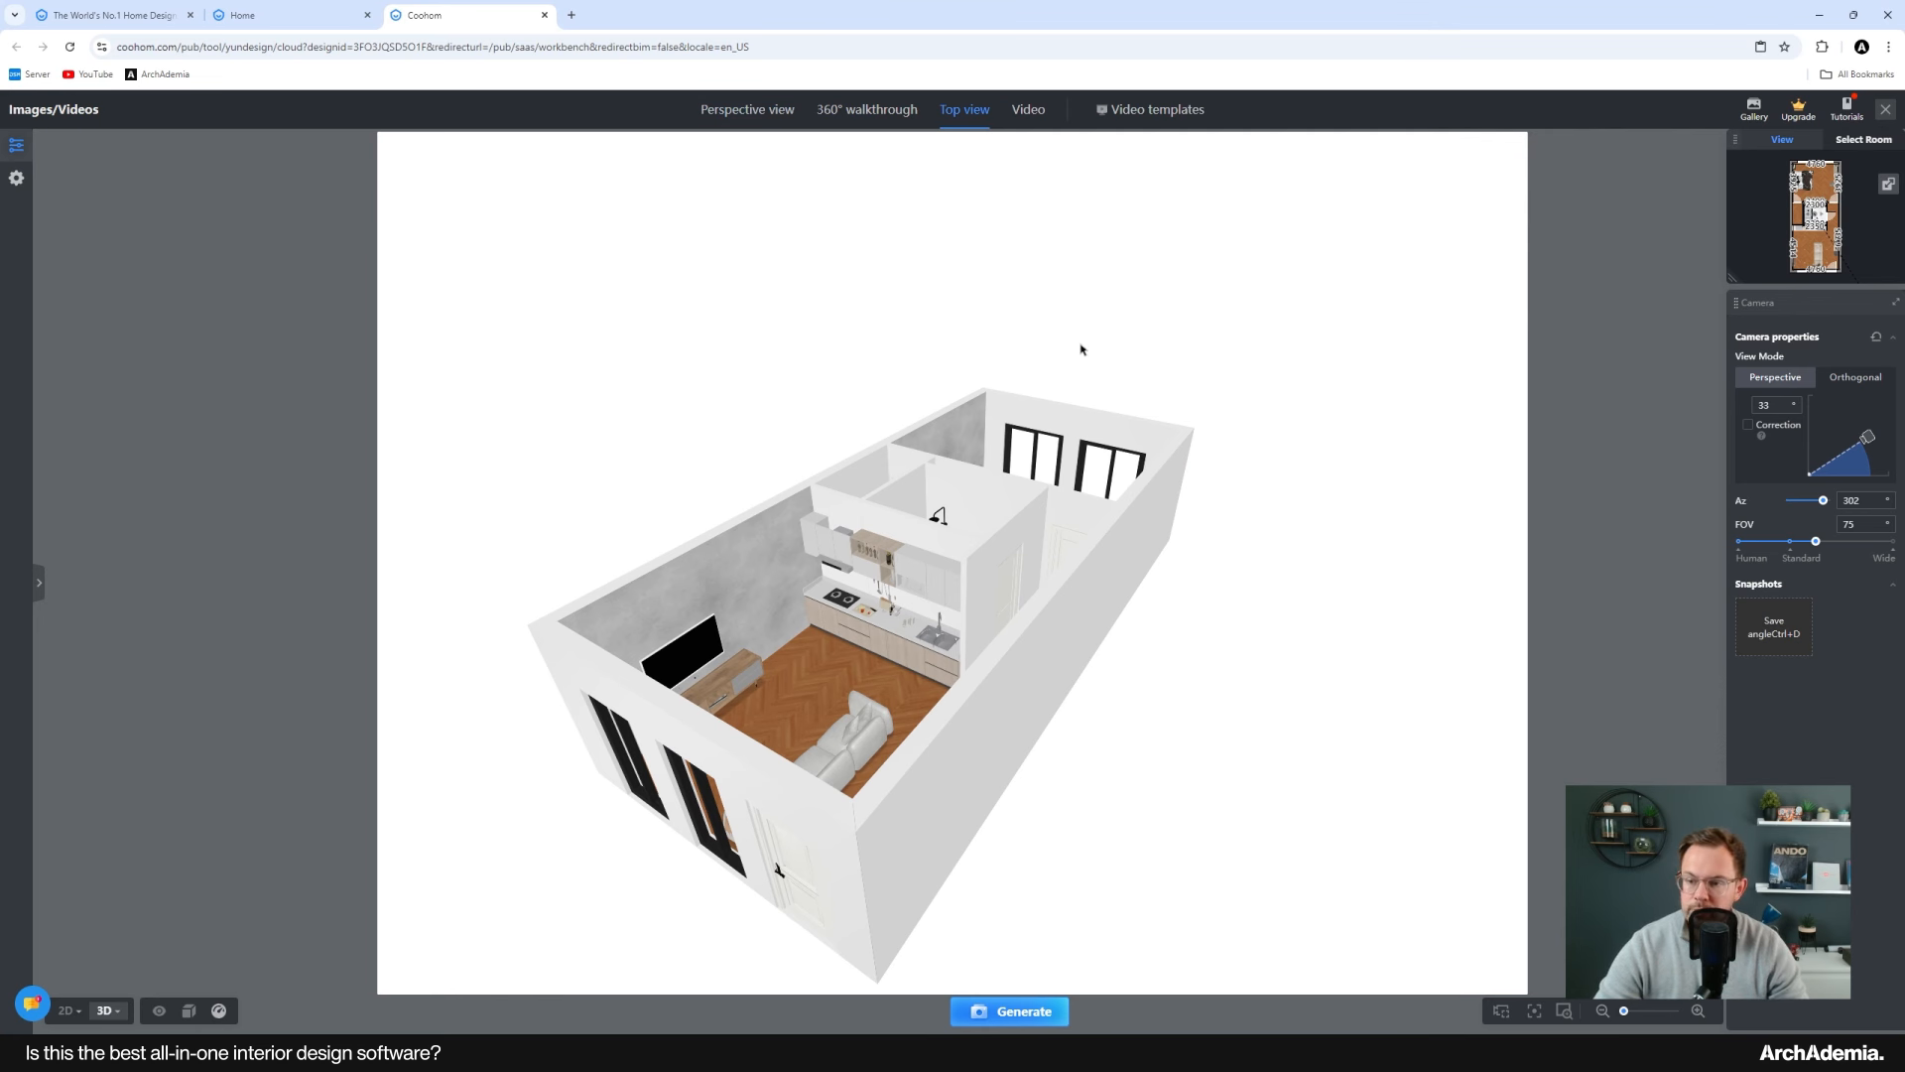
Step: Switch to perspective view and place the camera in the Liv/Dining/Kitchen room
click(745, 112)
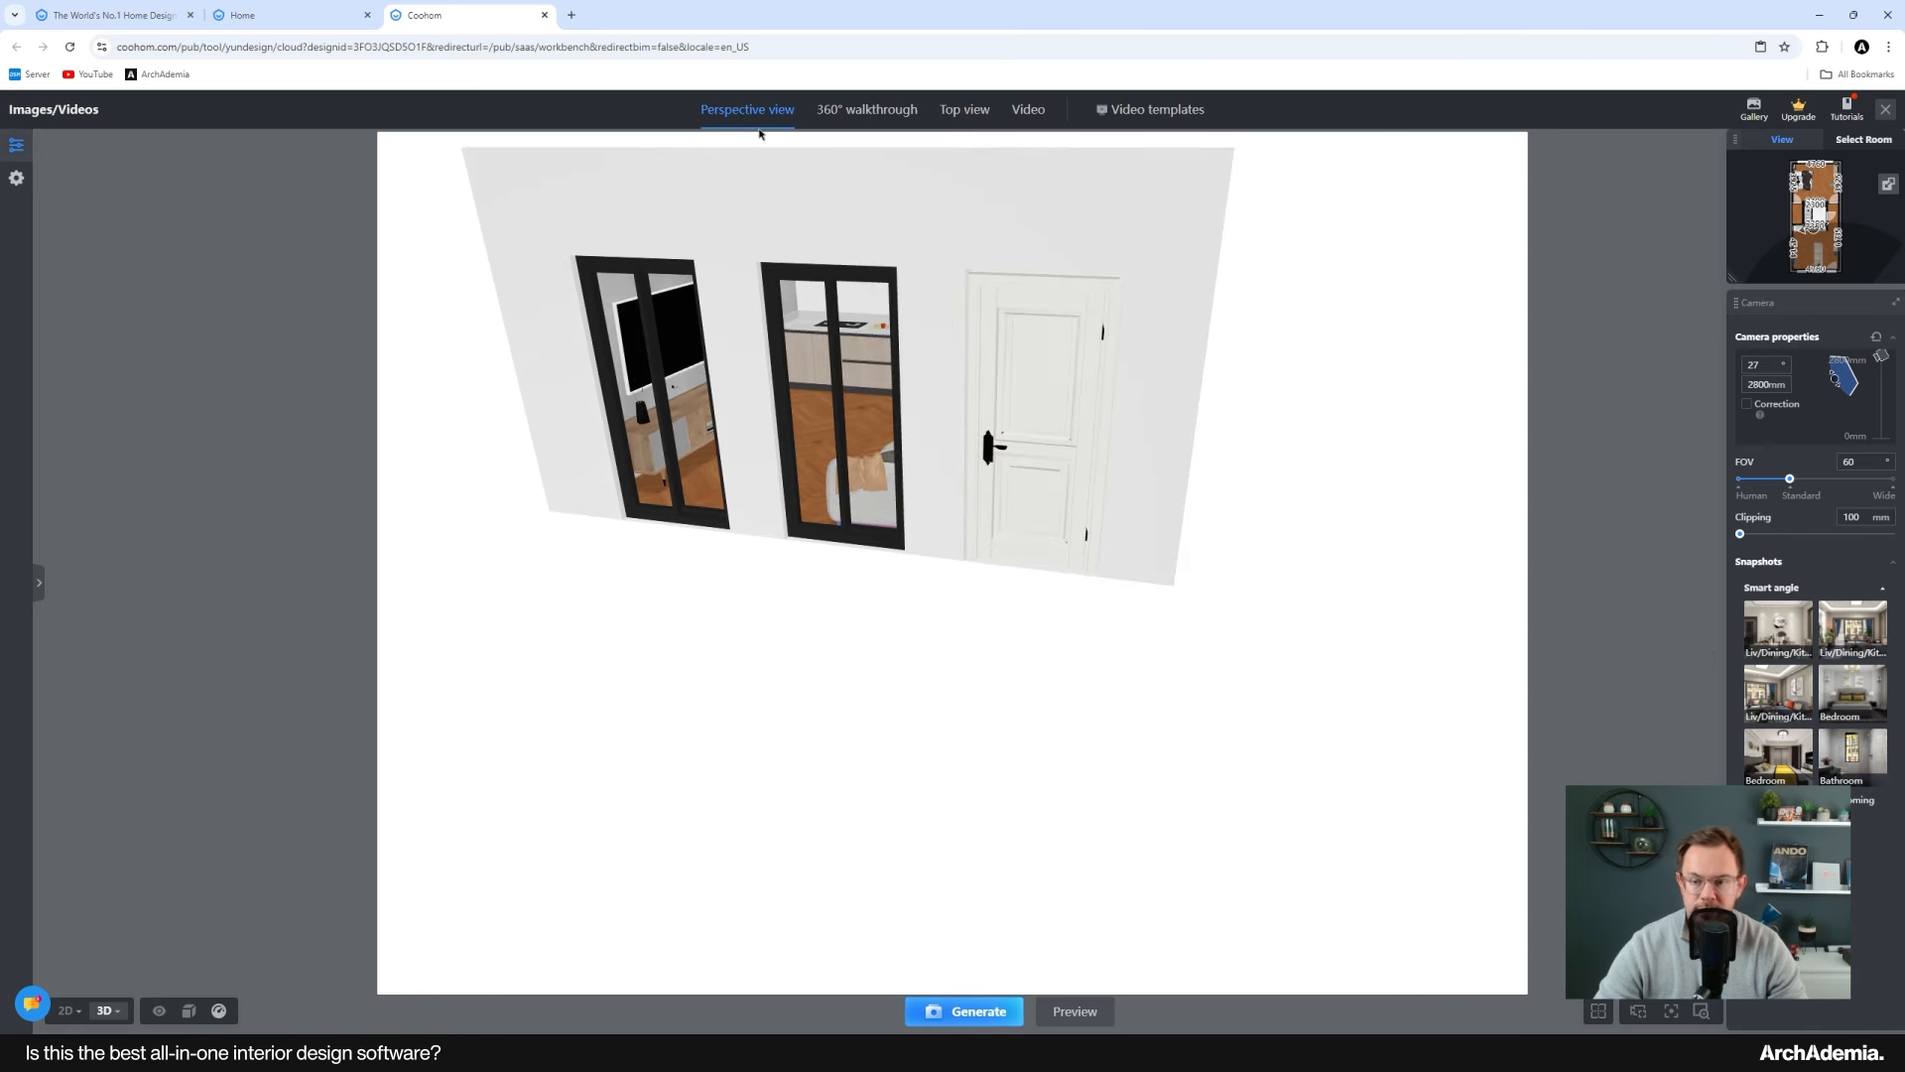
click(1846, 140)
click(1811, 246)
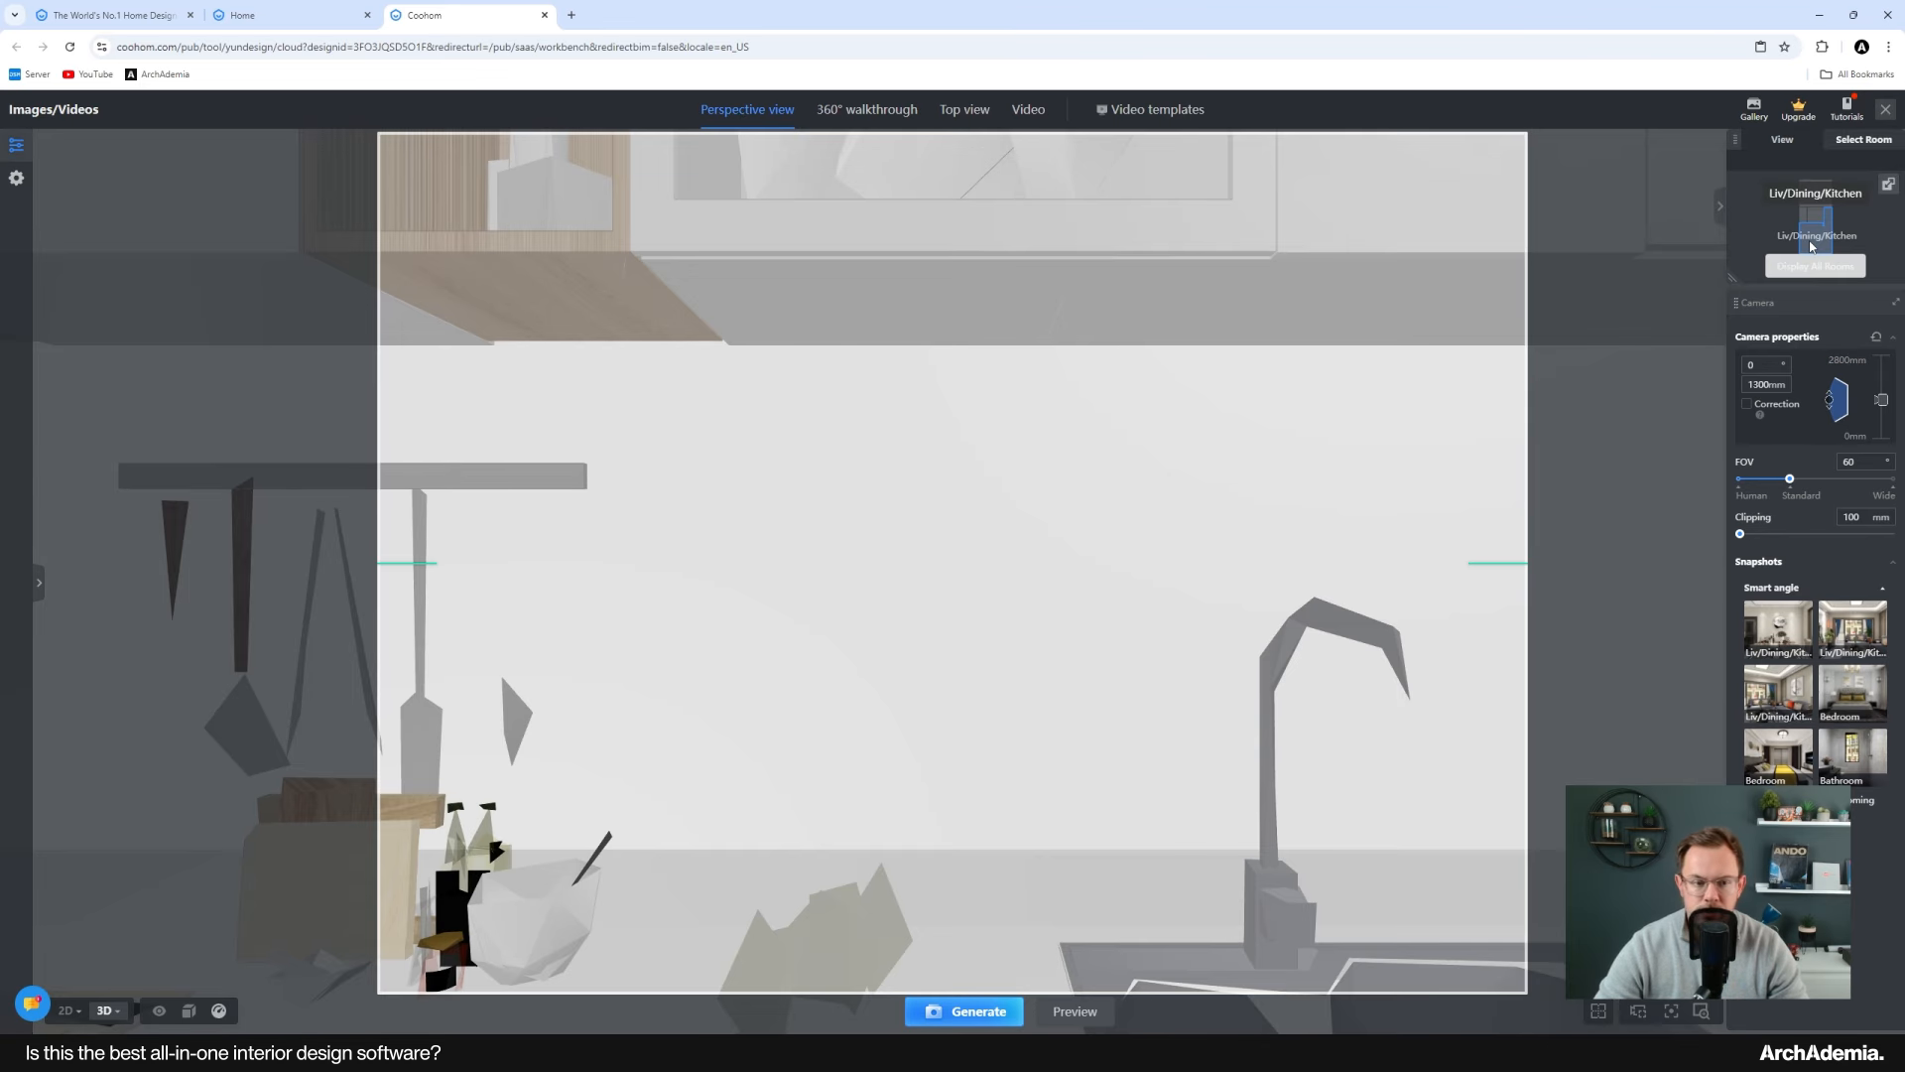
Step: Turn the camera to frame the TV wall and kitchen from behind the sofa
drag(1227, 659, 387, 599)
drag(926, 678, 1238, 706)
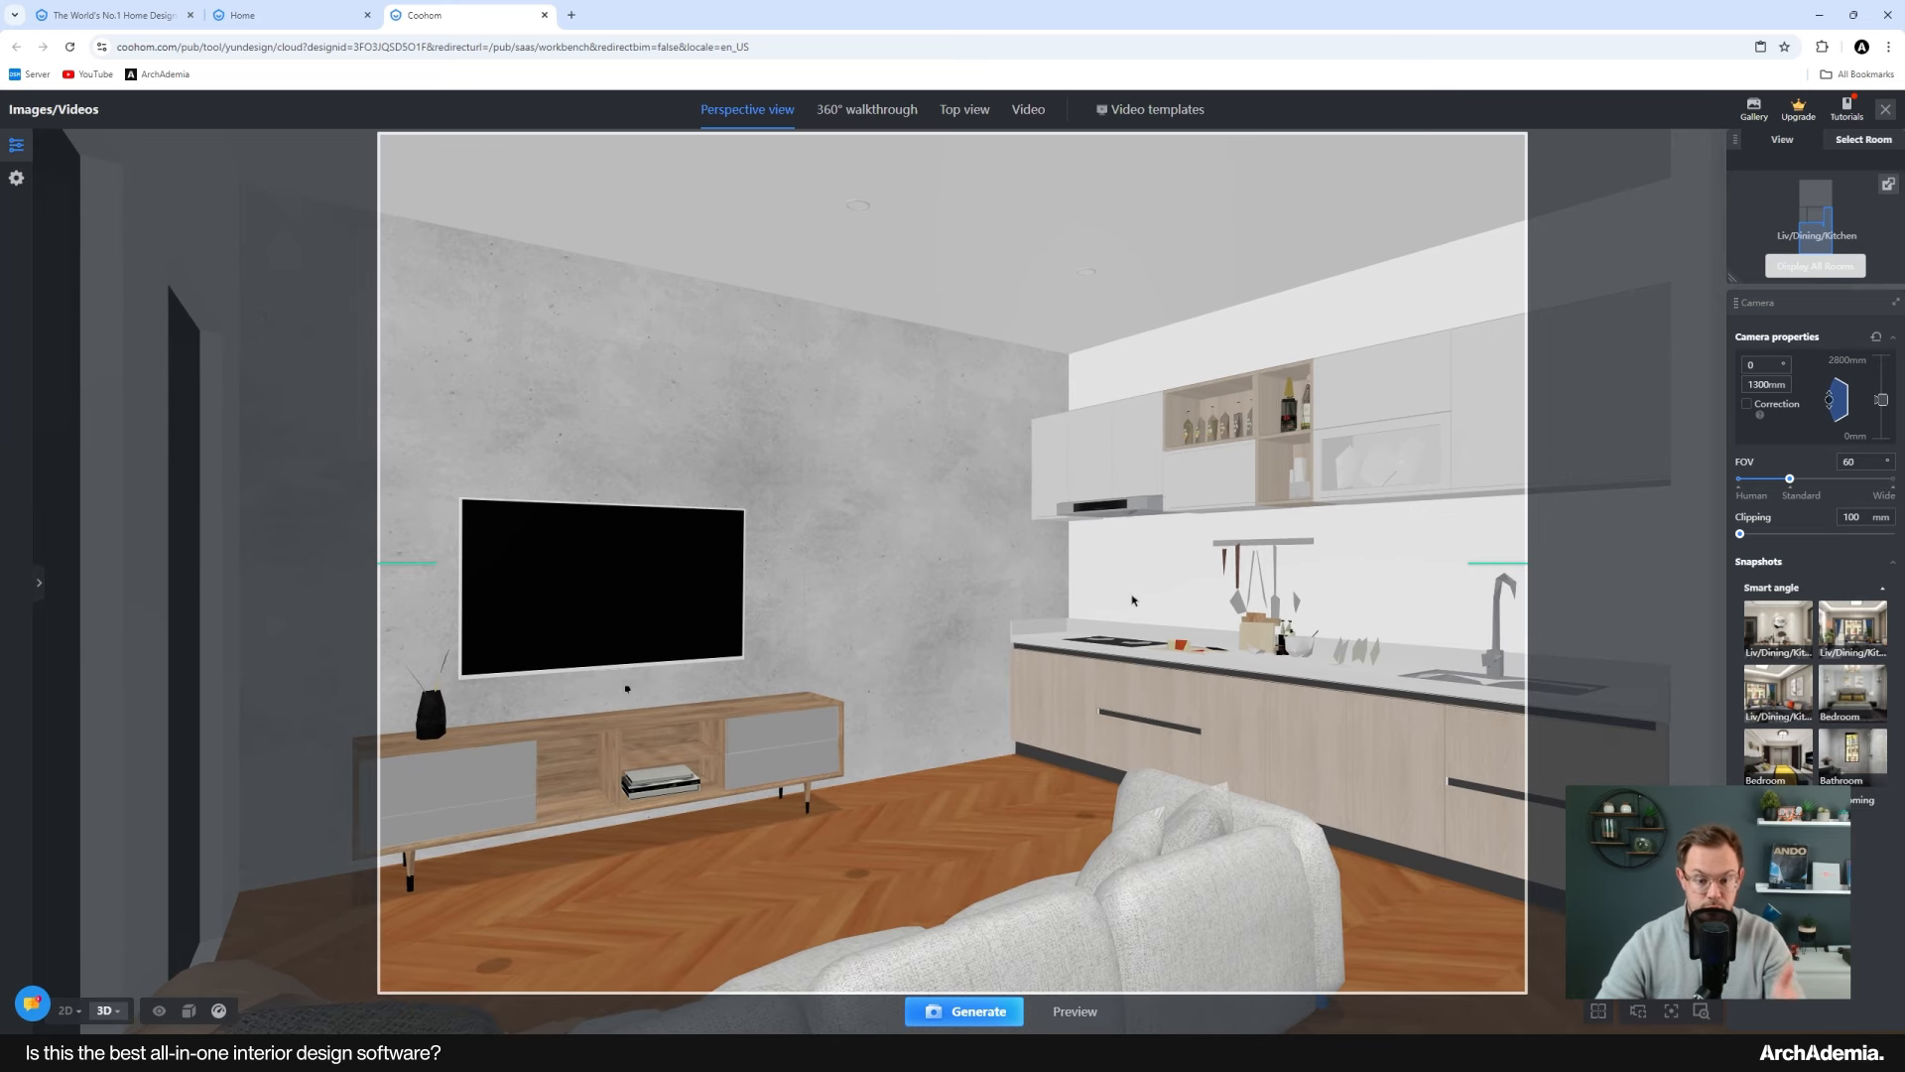
drag(1182, 631, 1138, 618)
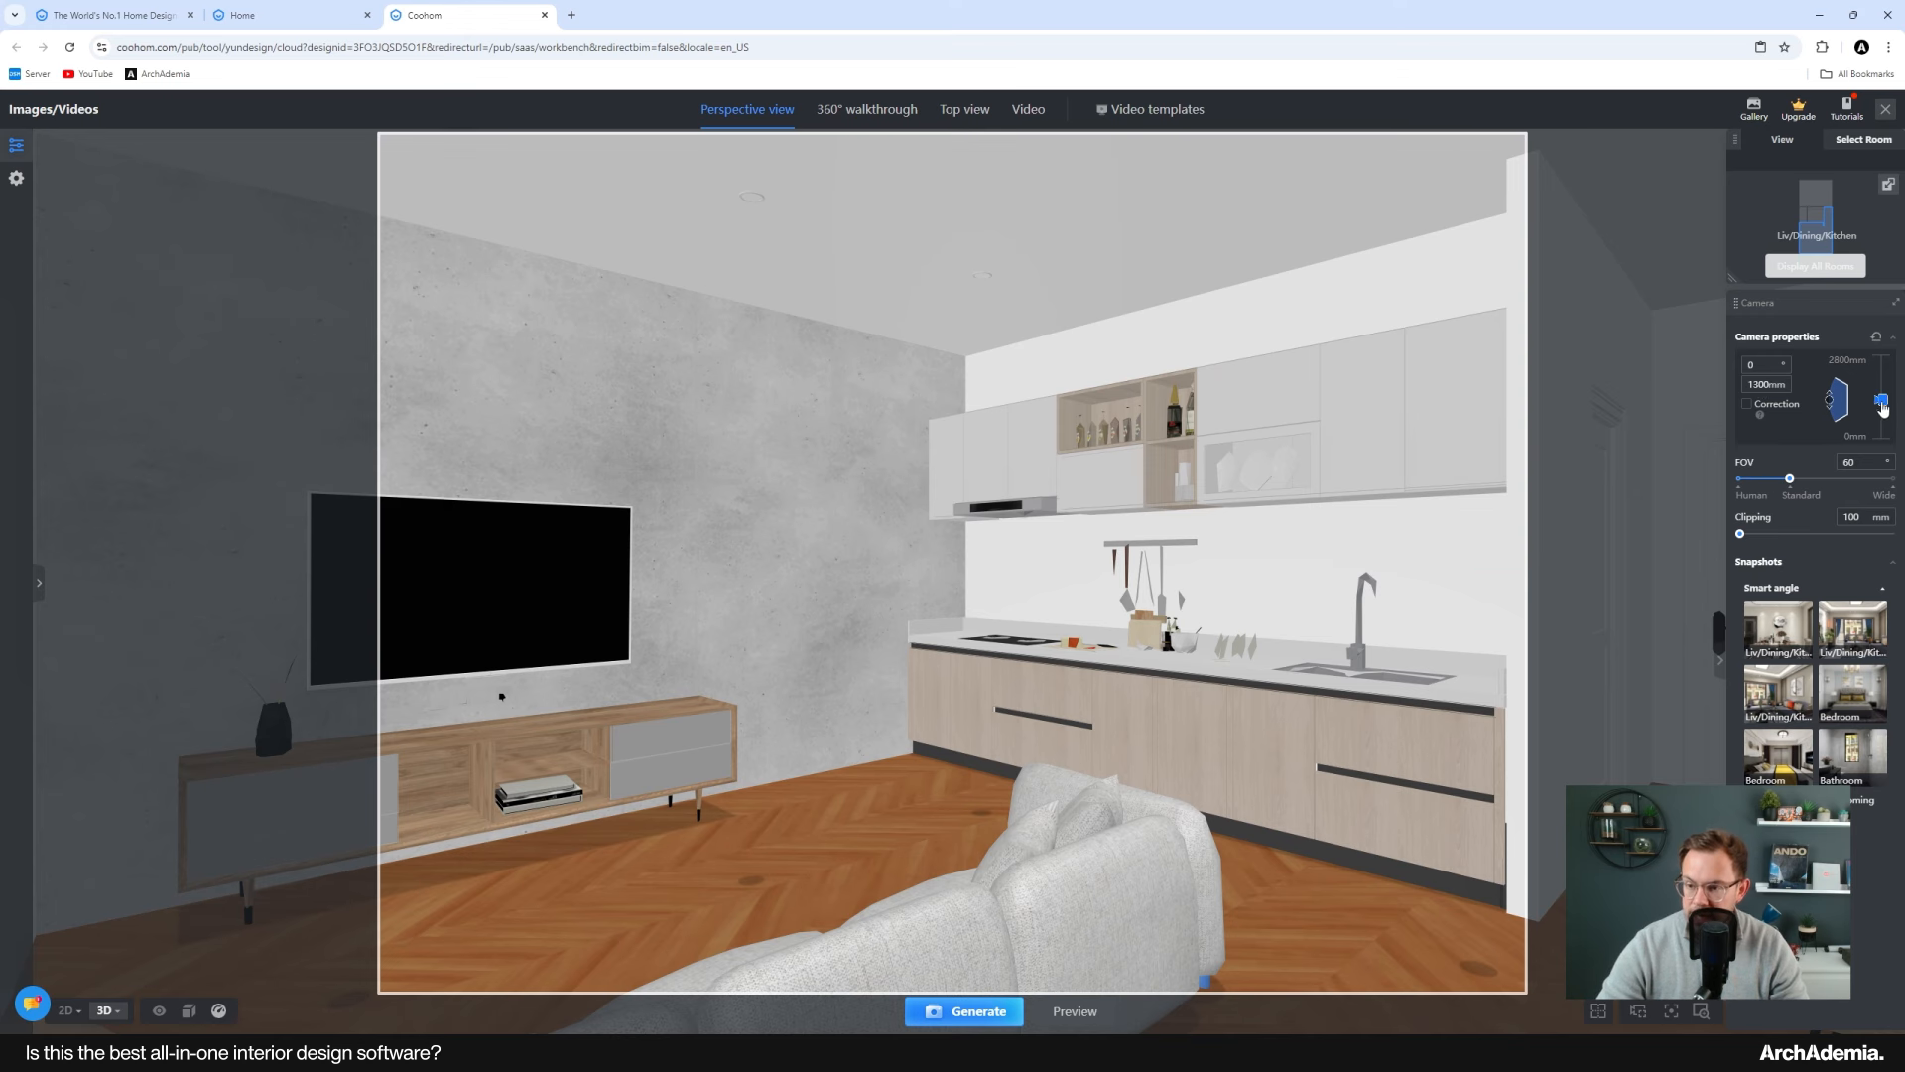
Step: Lower the camera height to 975 mm, widen the FOV to 76, and generate the render
mouse_move(1881, 400)
mouse_down()
mouse_move(1878, 443)
mouse_move(1879, 409)
mouse_up()
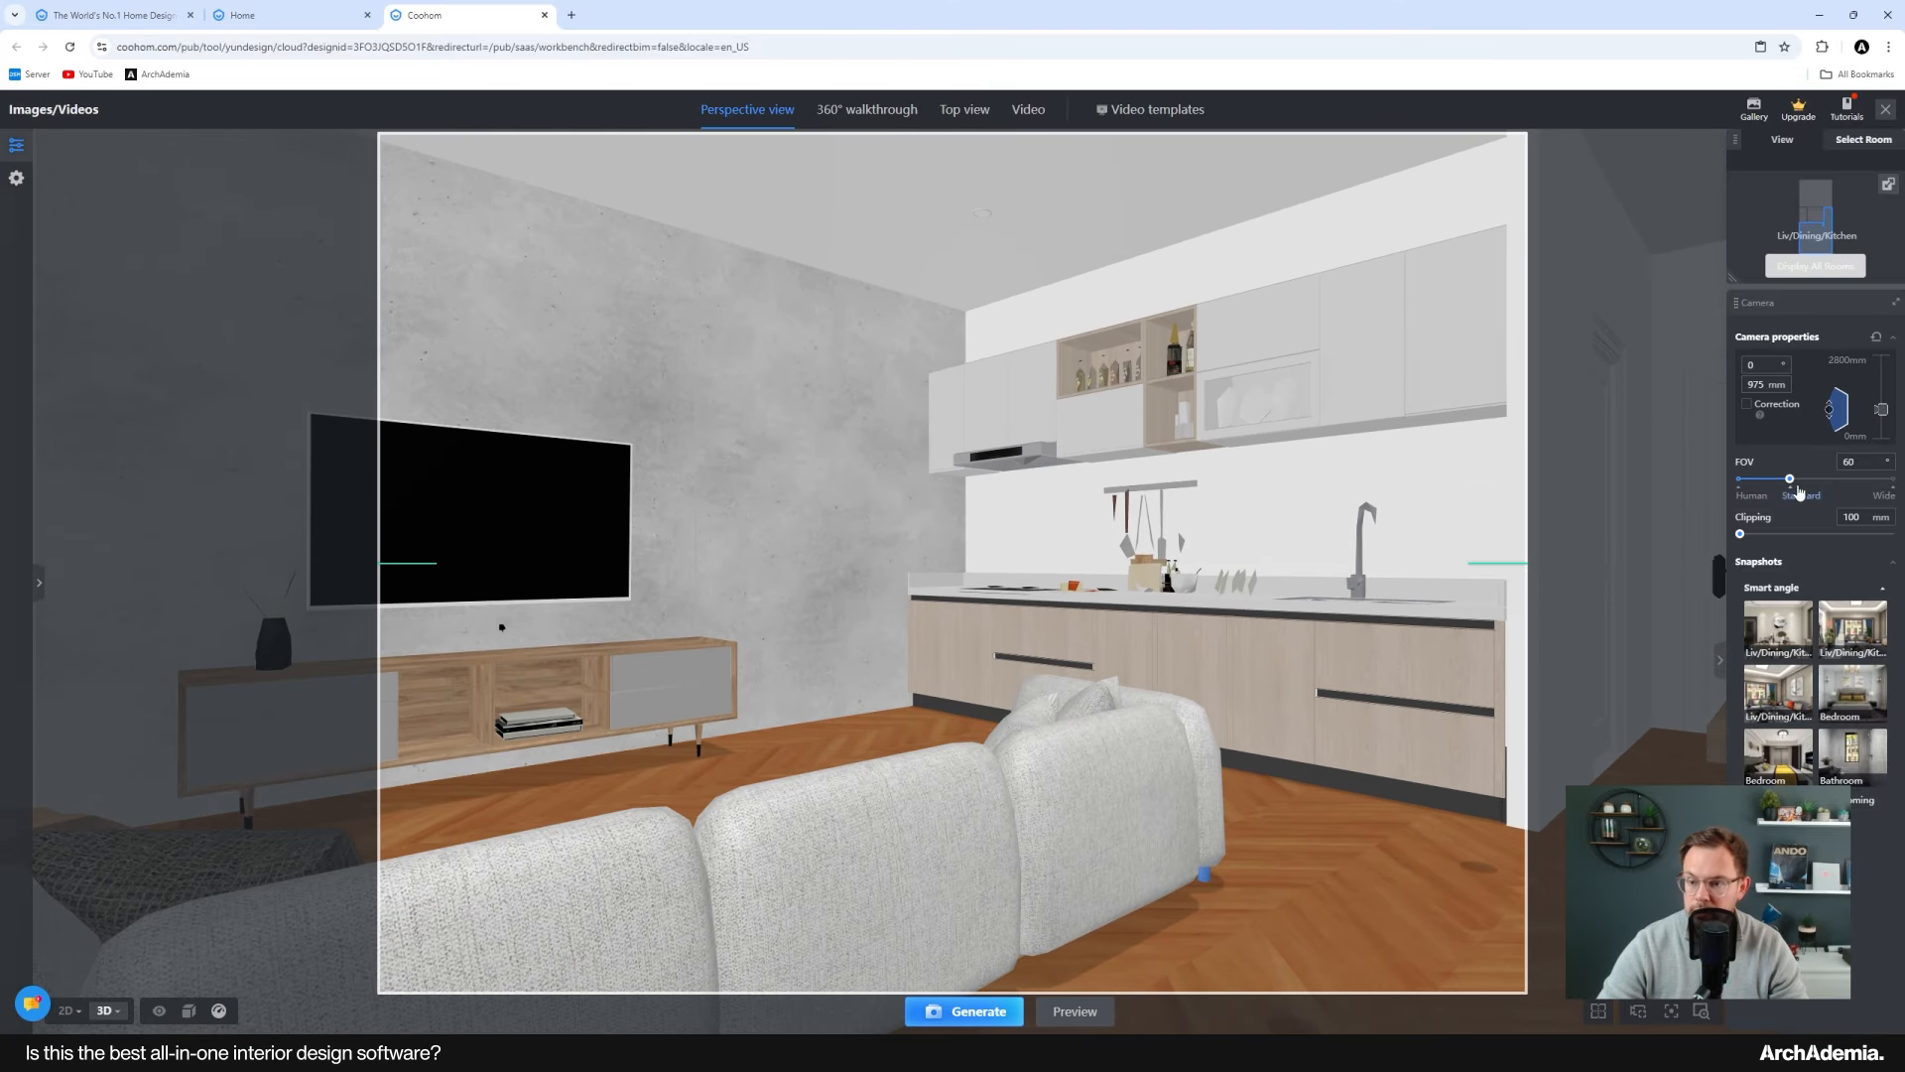
mouse_move(1789, 480)
mouse_down()
mouse_move(1852, 487)
mouse_move(1818, 484)
mouse_up()
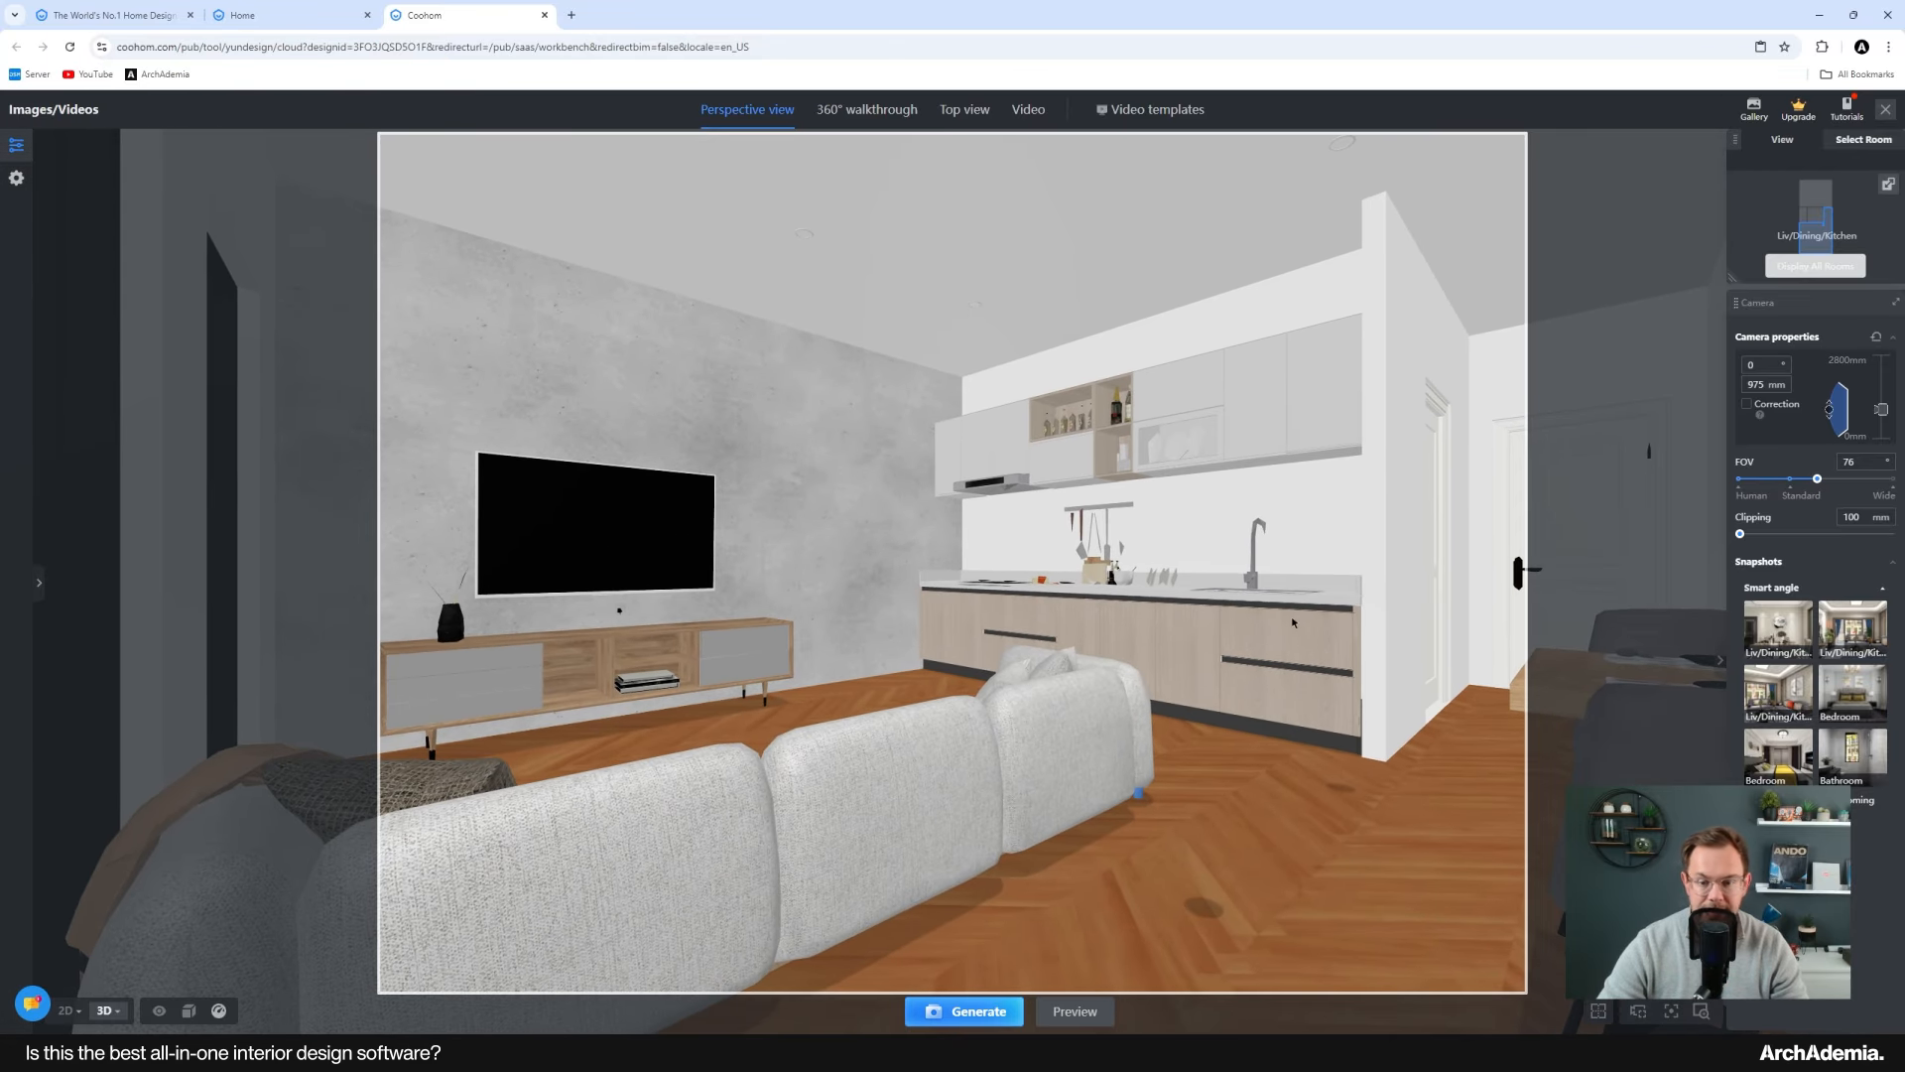
drag(1248, 653, 1230, 649)
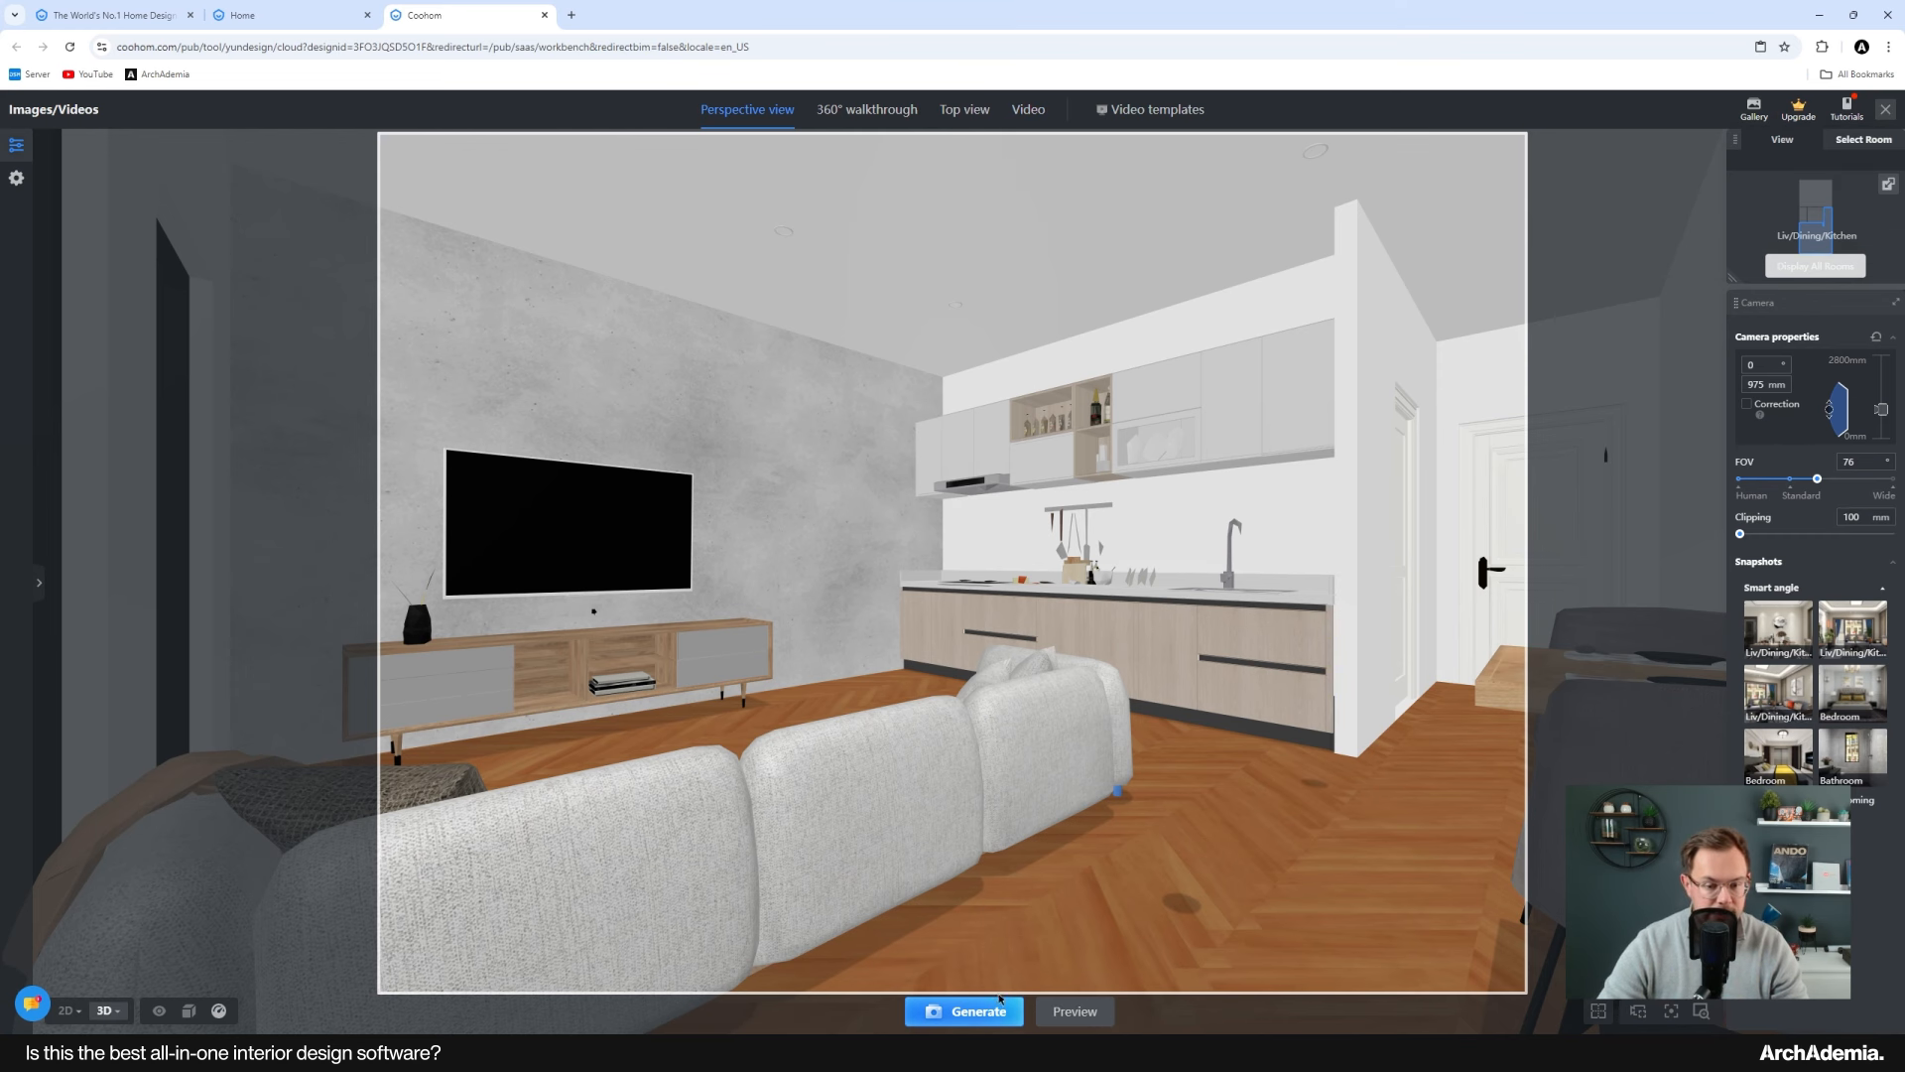
click(975, 1013)
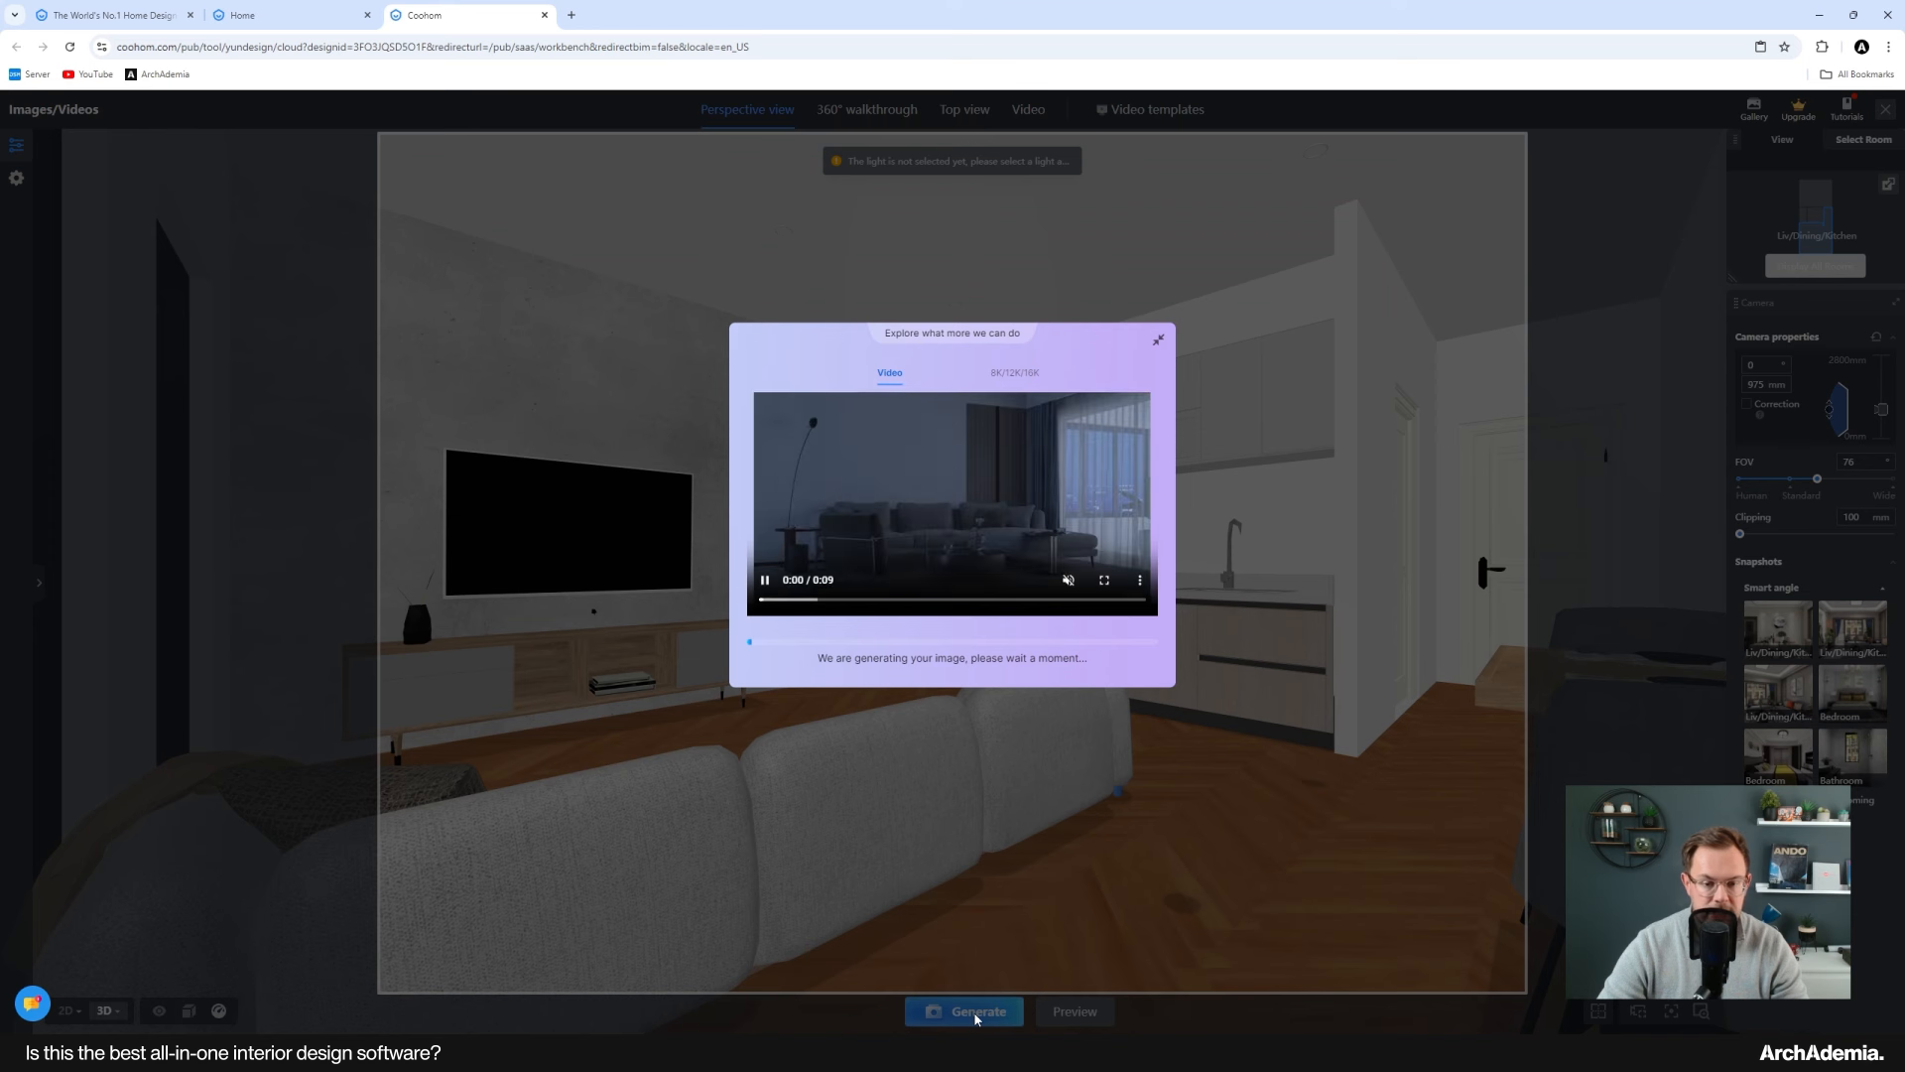